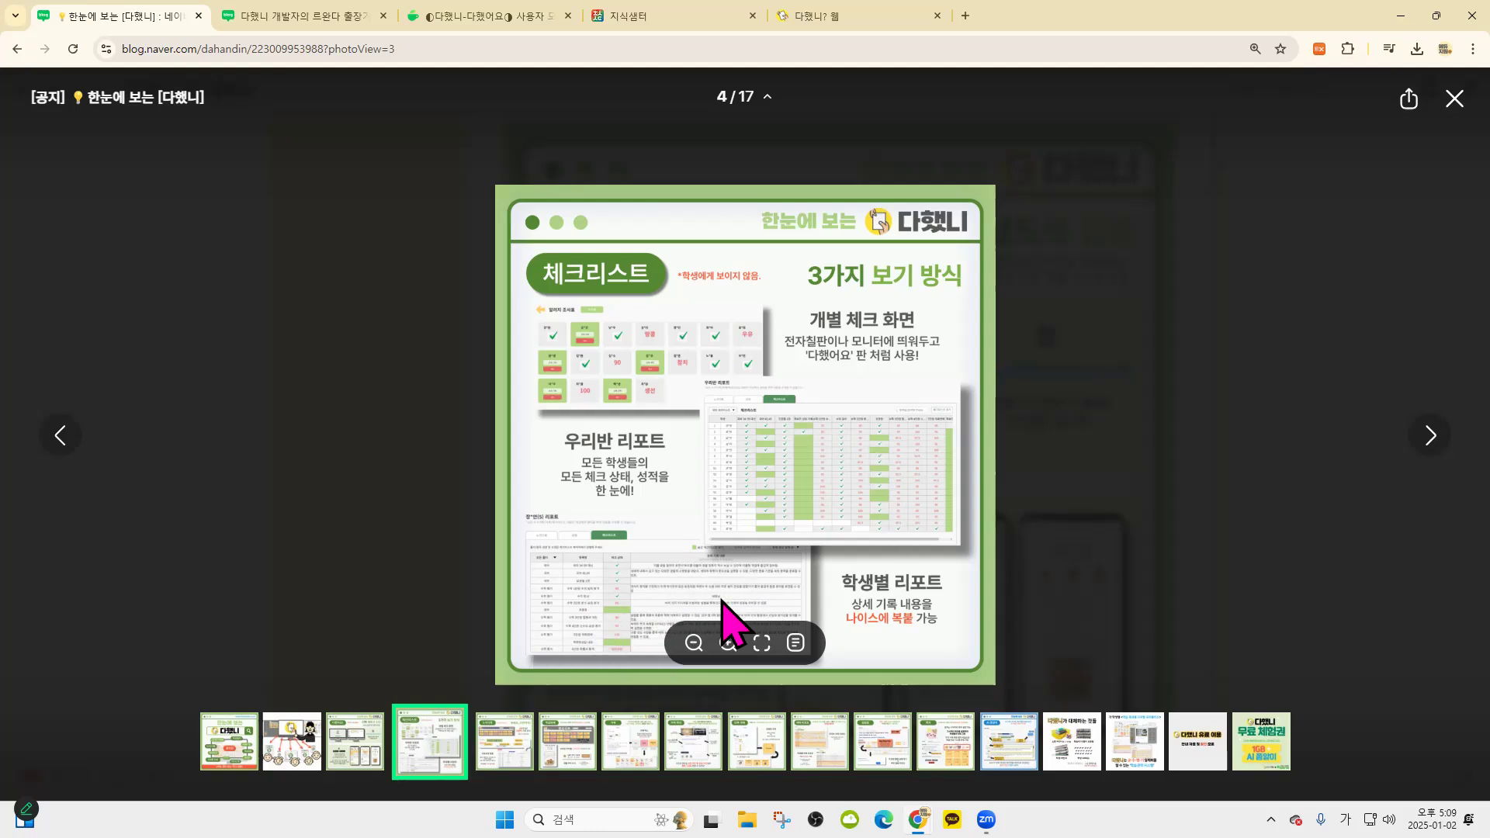
# Advance the photo viewer past the class currency and assignment slides to the assignment check slide
pyautogui.click(1426, 439)
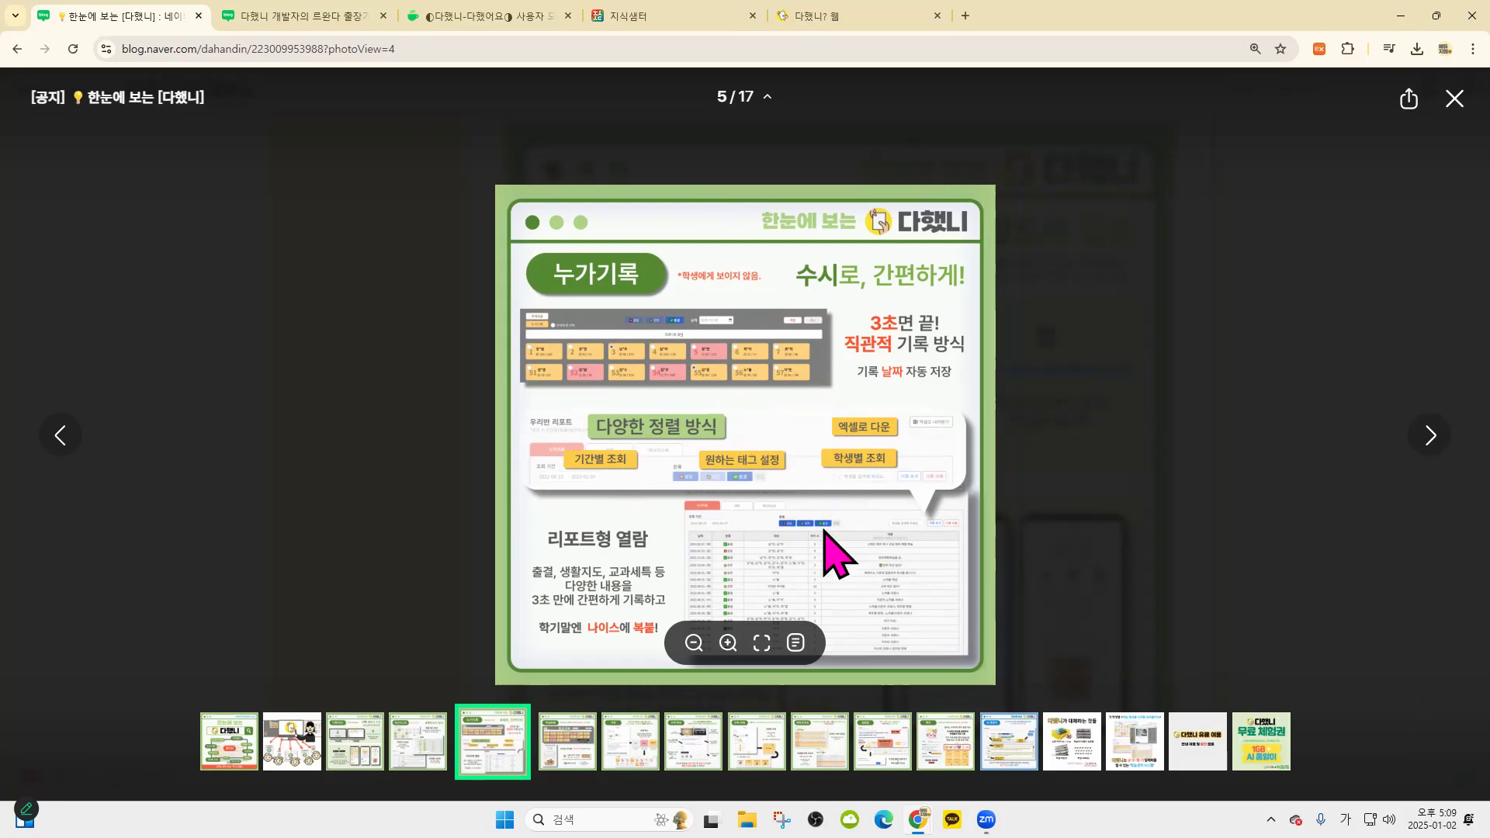
pyautogui.click(1431, 436)
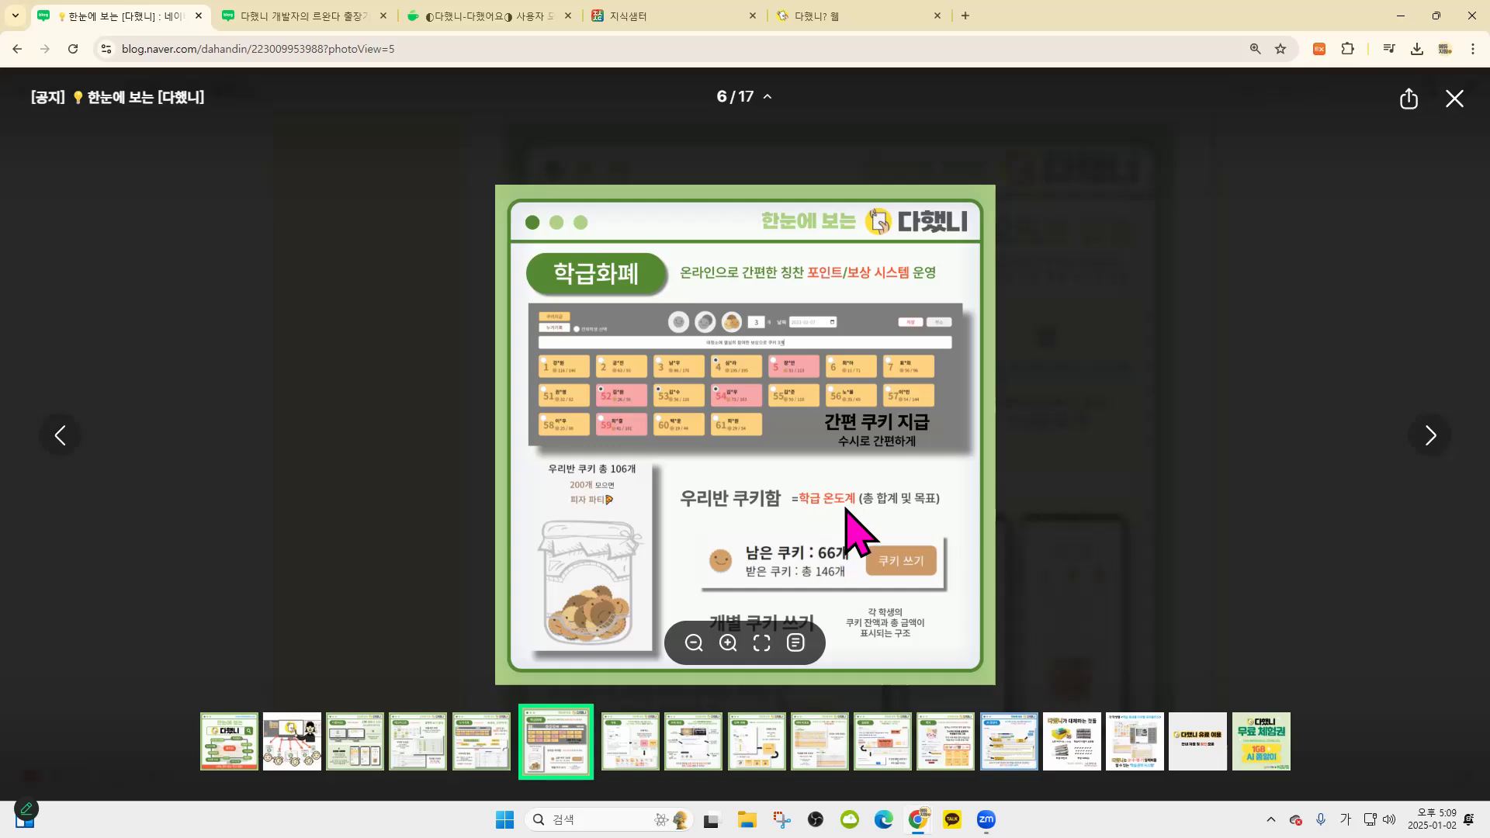
pyautogui.click(1430, 434)
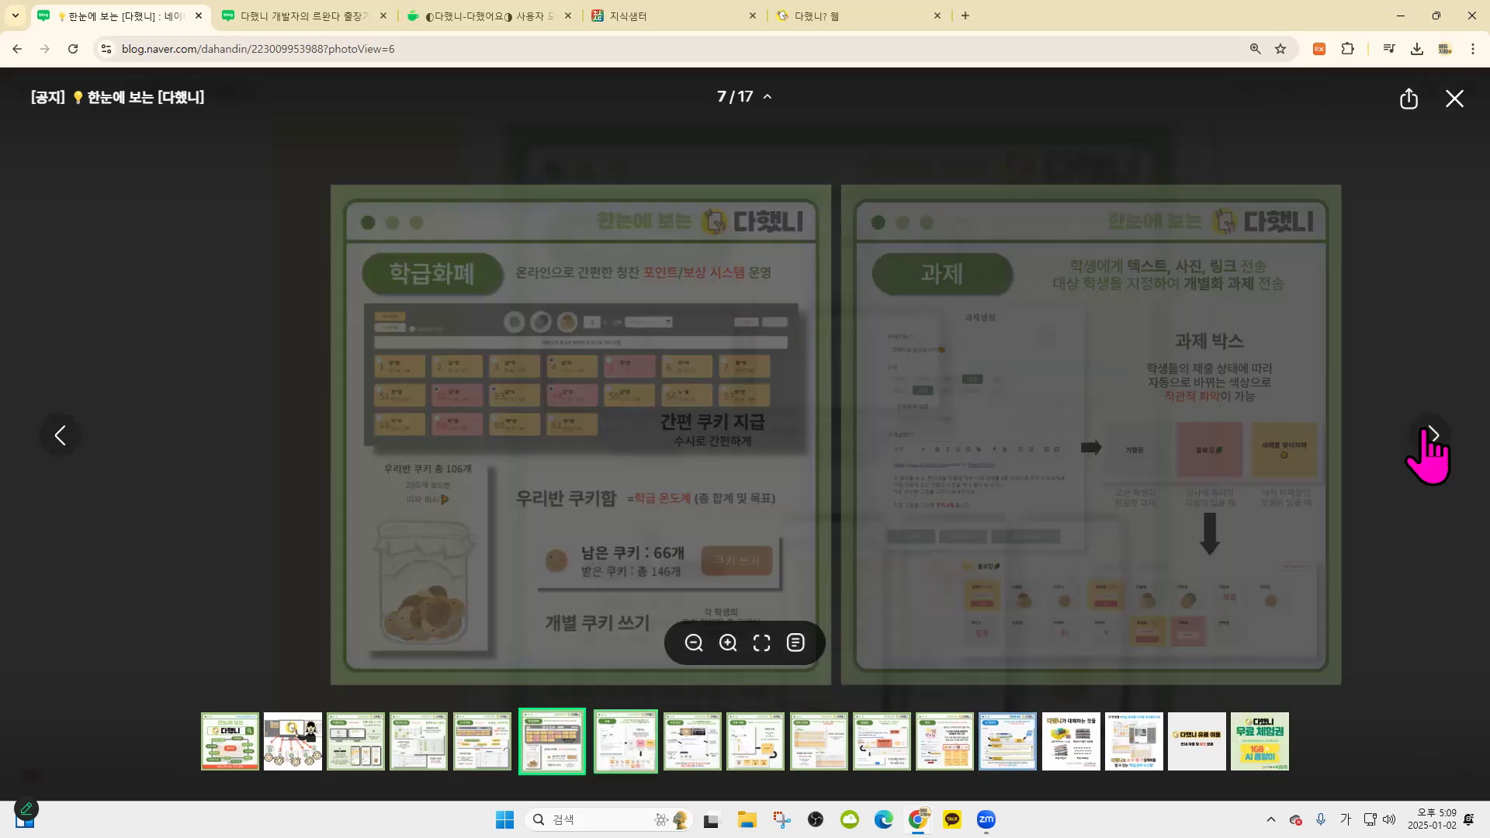
pyautogui.click(54, 439)
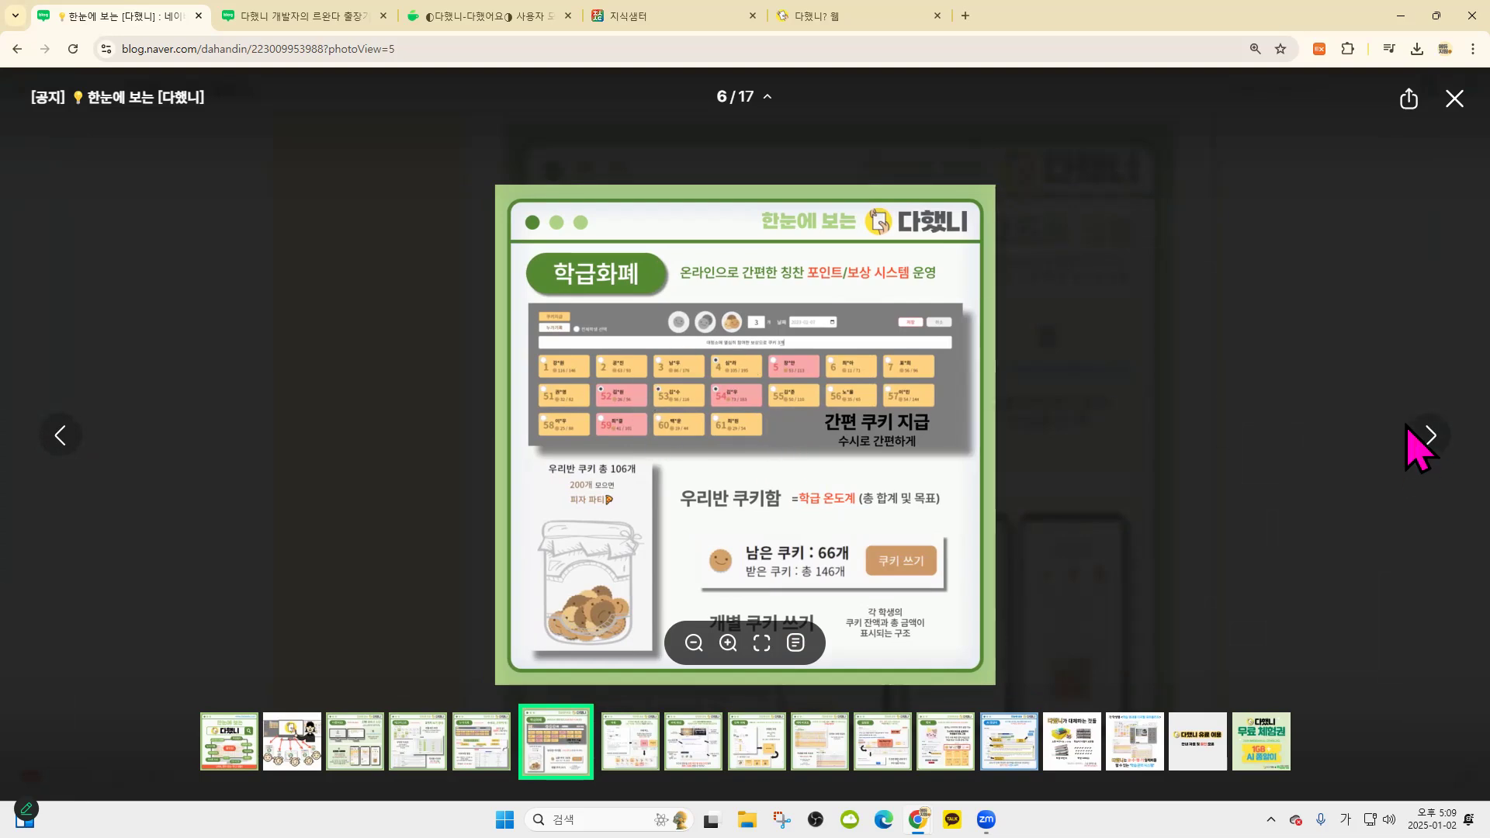
pyautogui.press('Right')
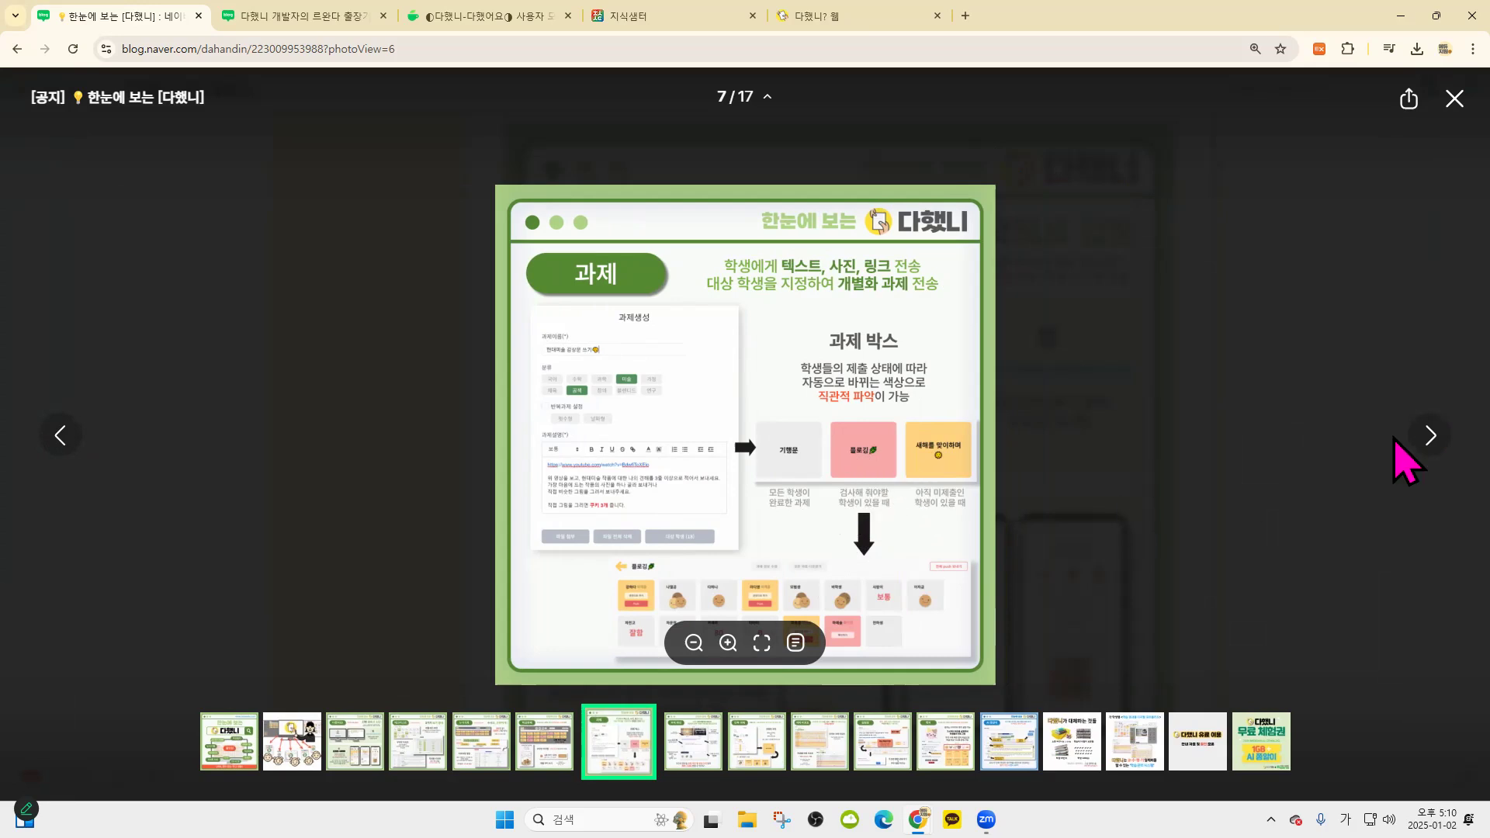
pyautogui.click(1420, 433)
pyautogui.click(1421, 451)
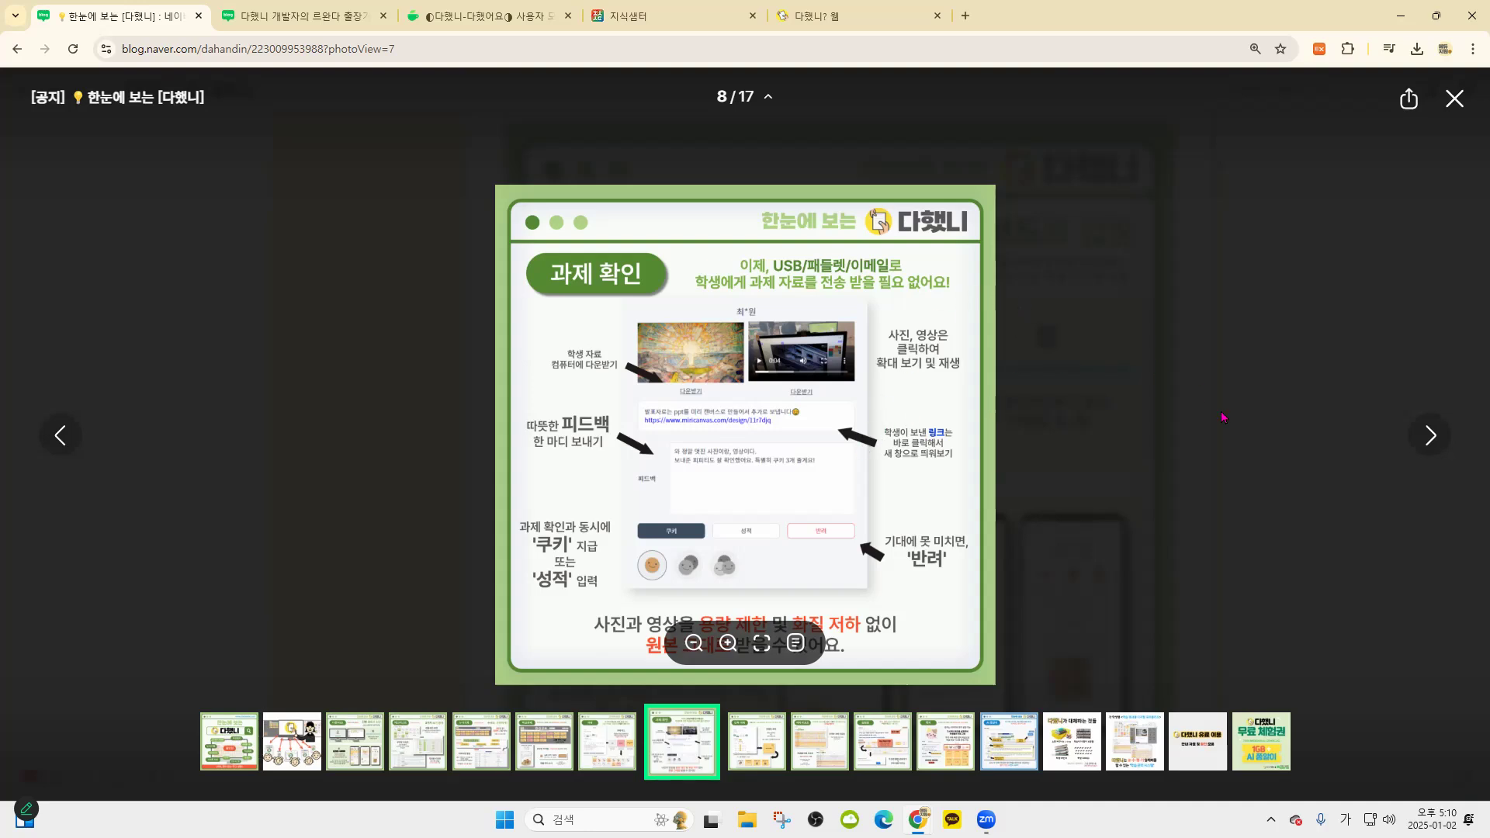
# Advance through the repeating assignment, report, notice board, badge and AI report slides to the replacement slide
pyautogui.click(1430, 435)
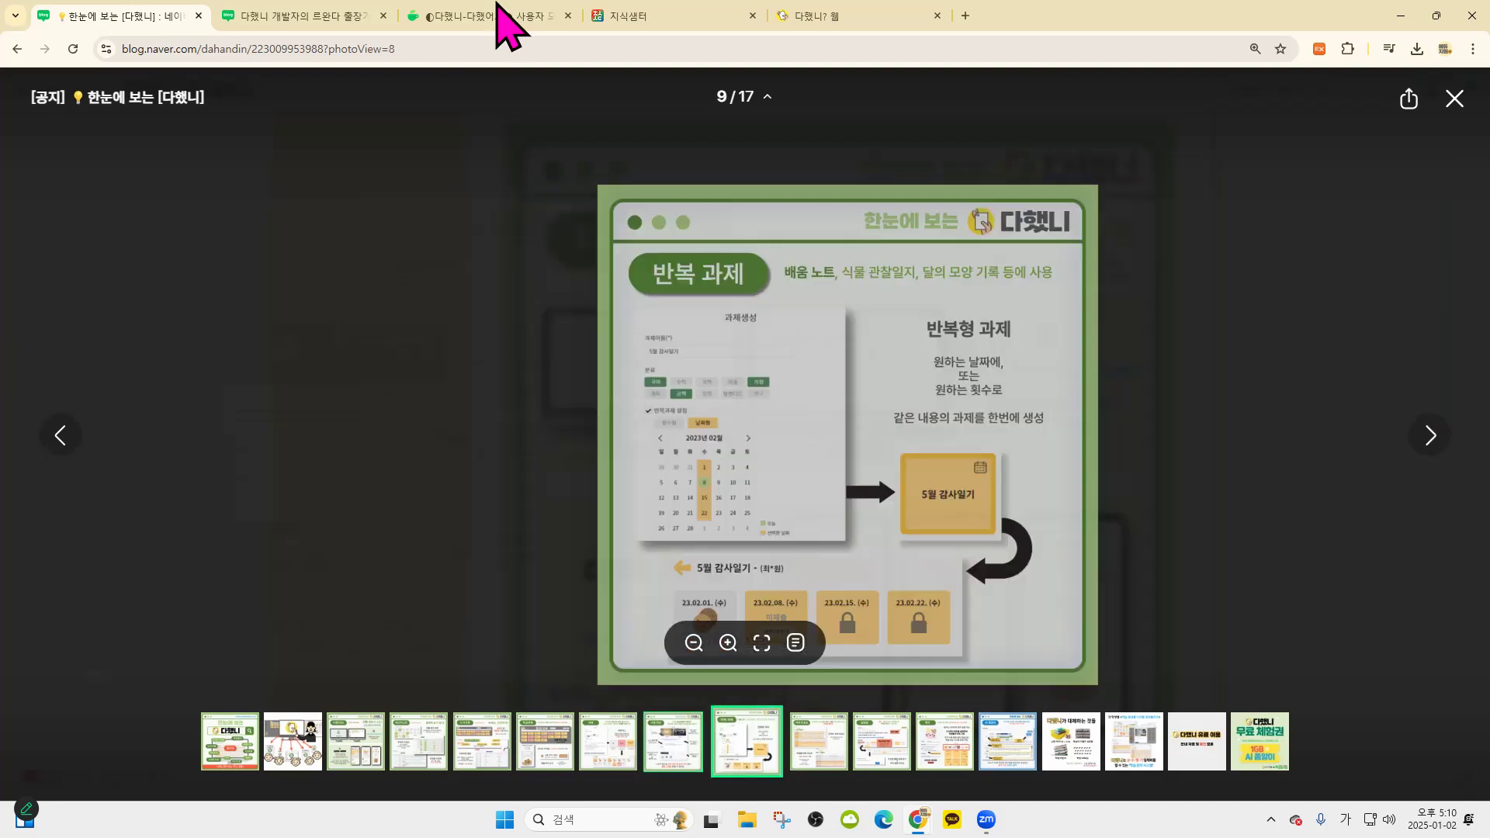
pyautogui.click(1430, 444)
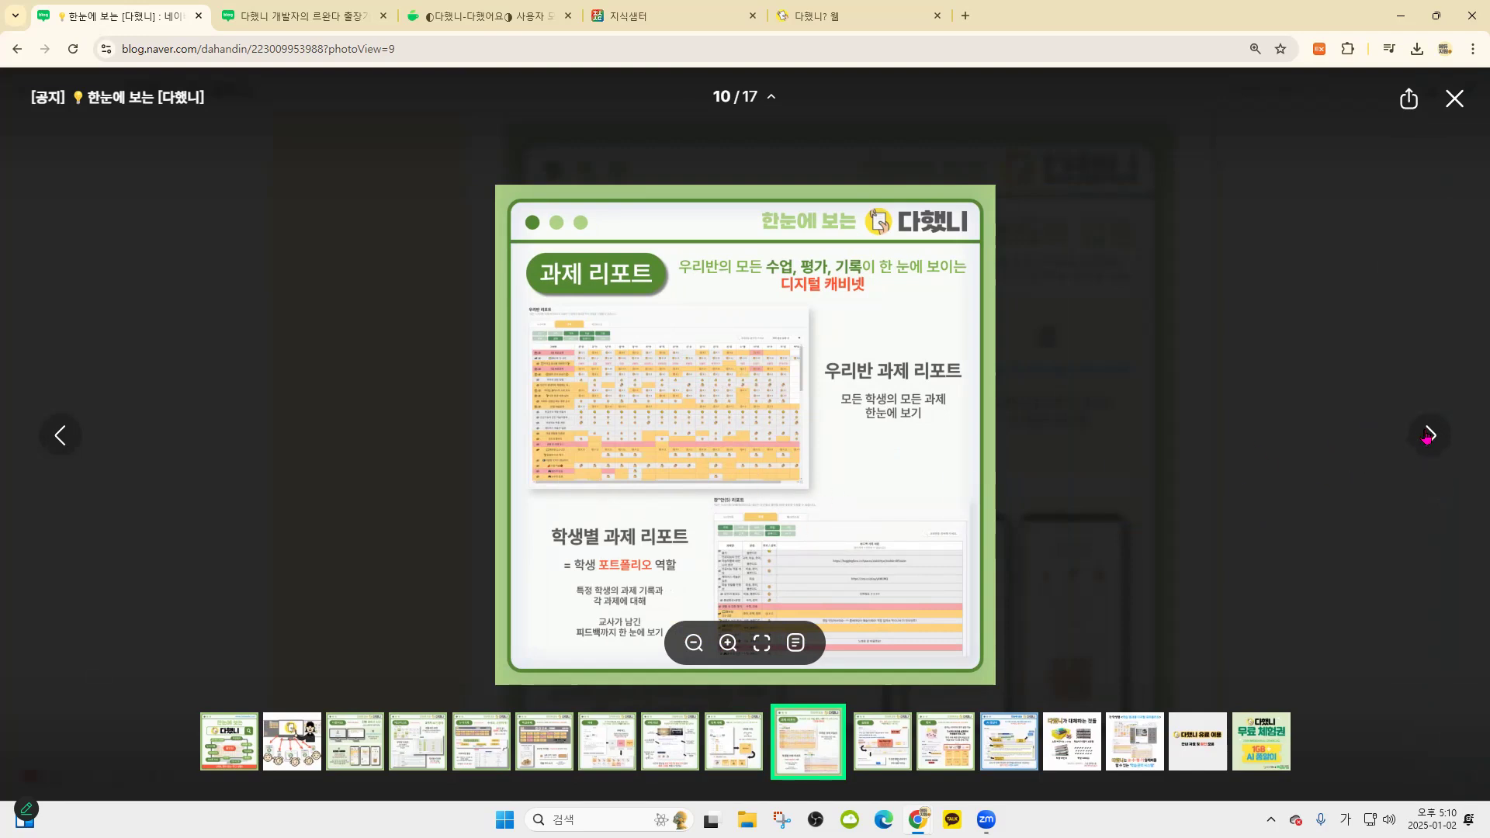
pyautogui.press('Right')
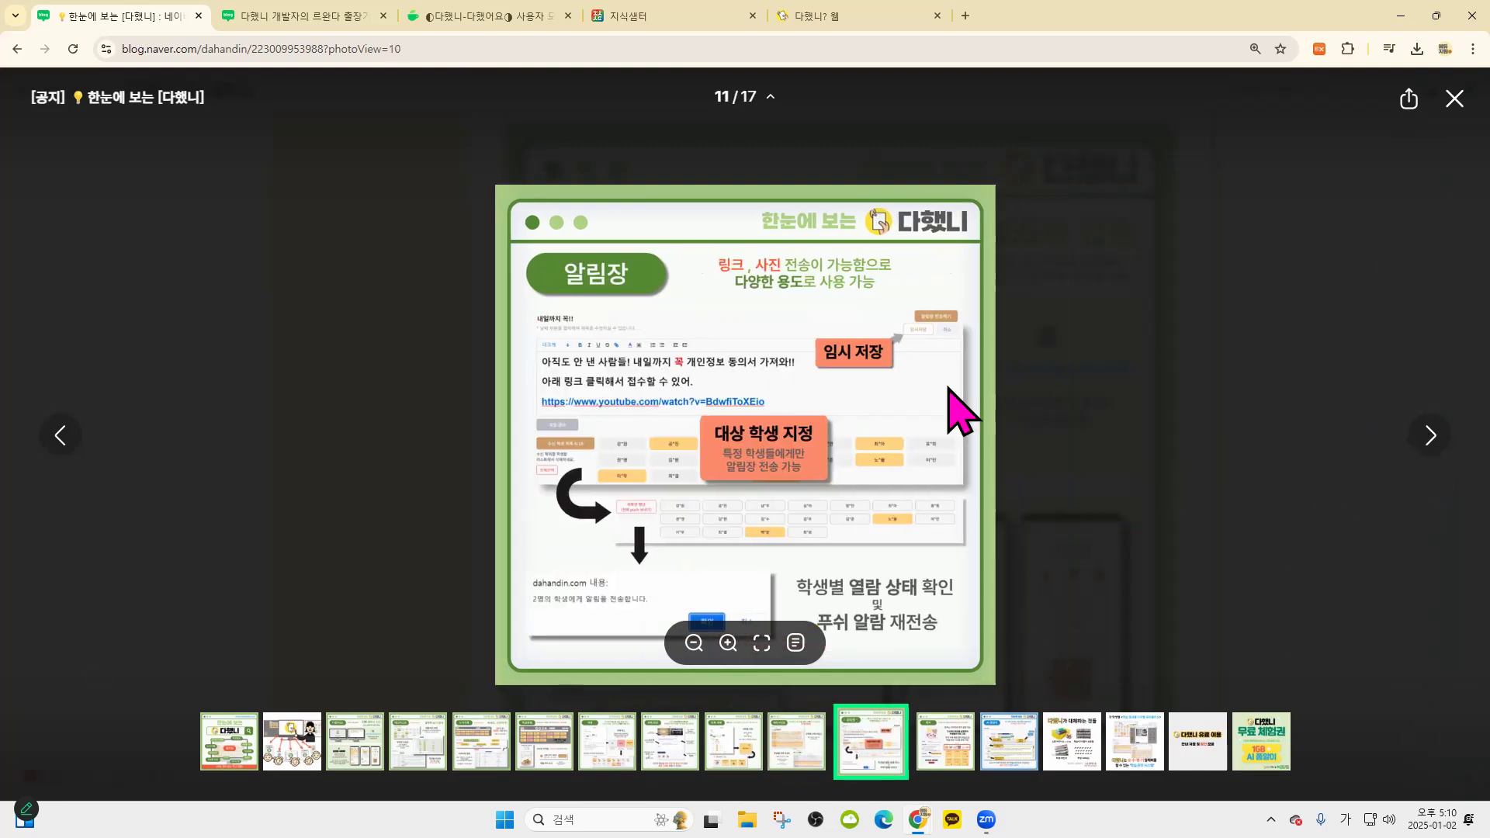
pyautogui.click(1426, 436)
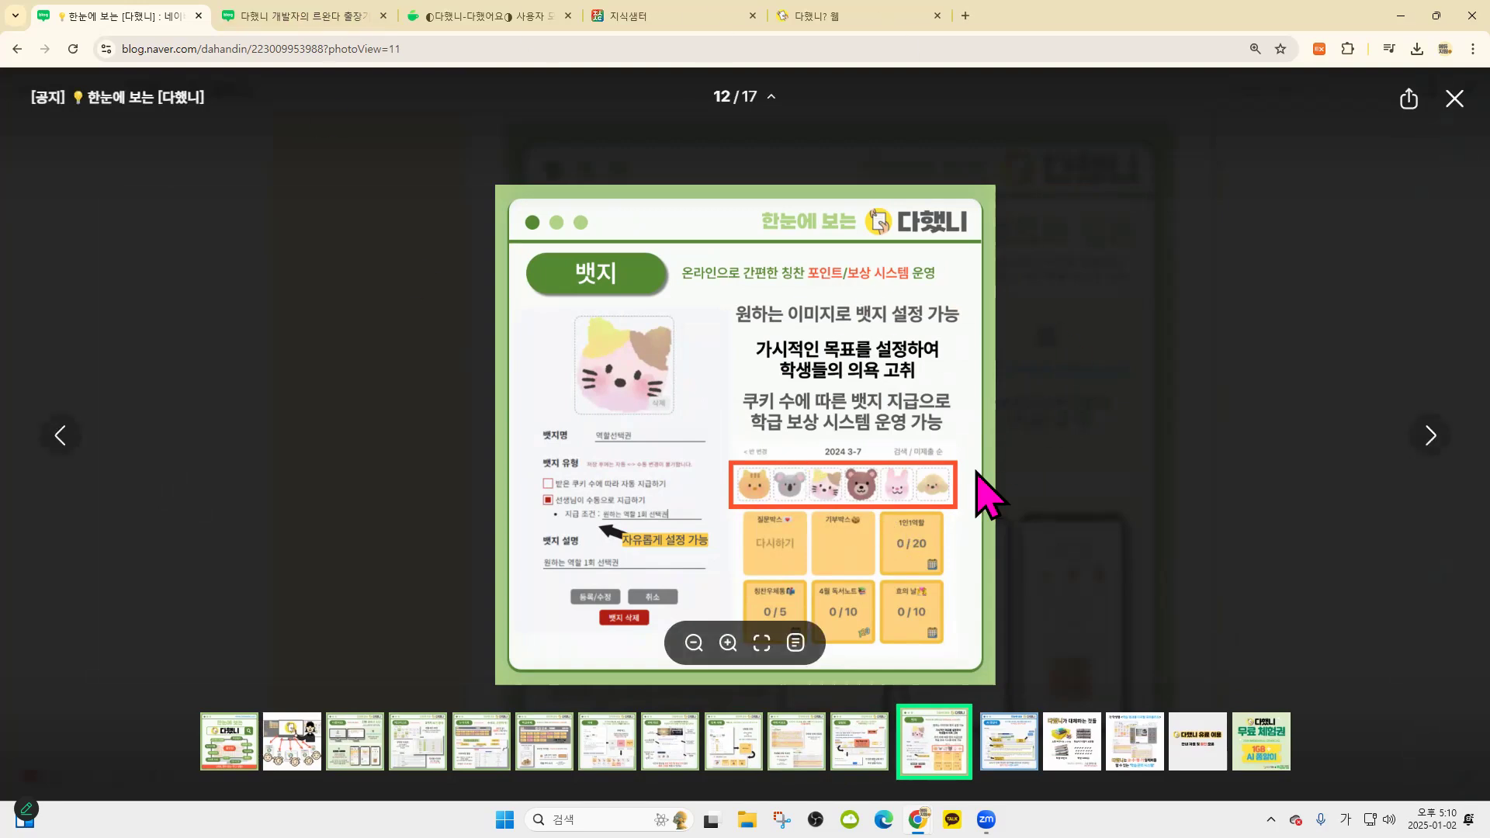
pyautogui.click(1428, 438)
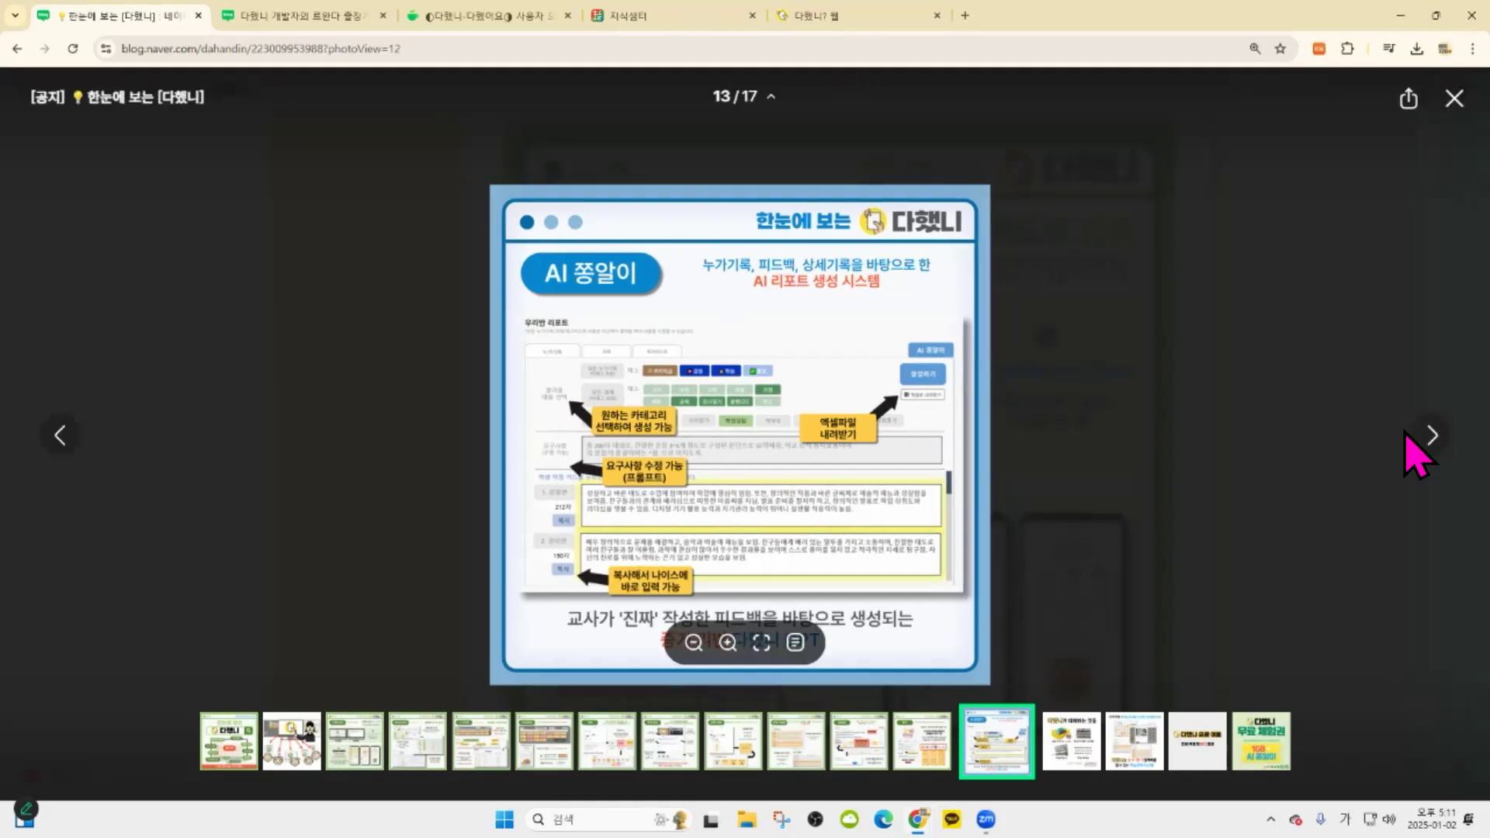
pyautogui.click(1430, 435)
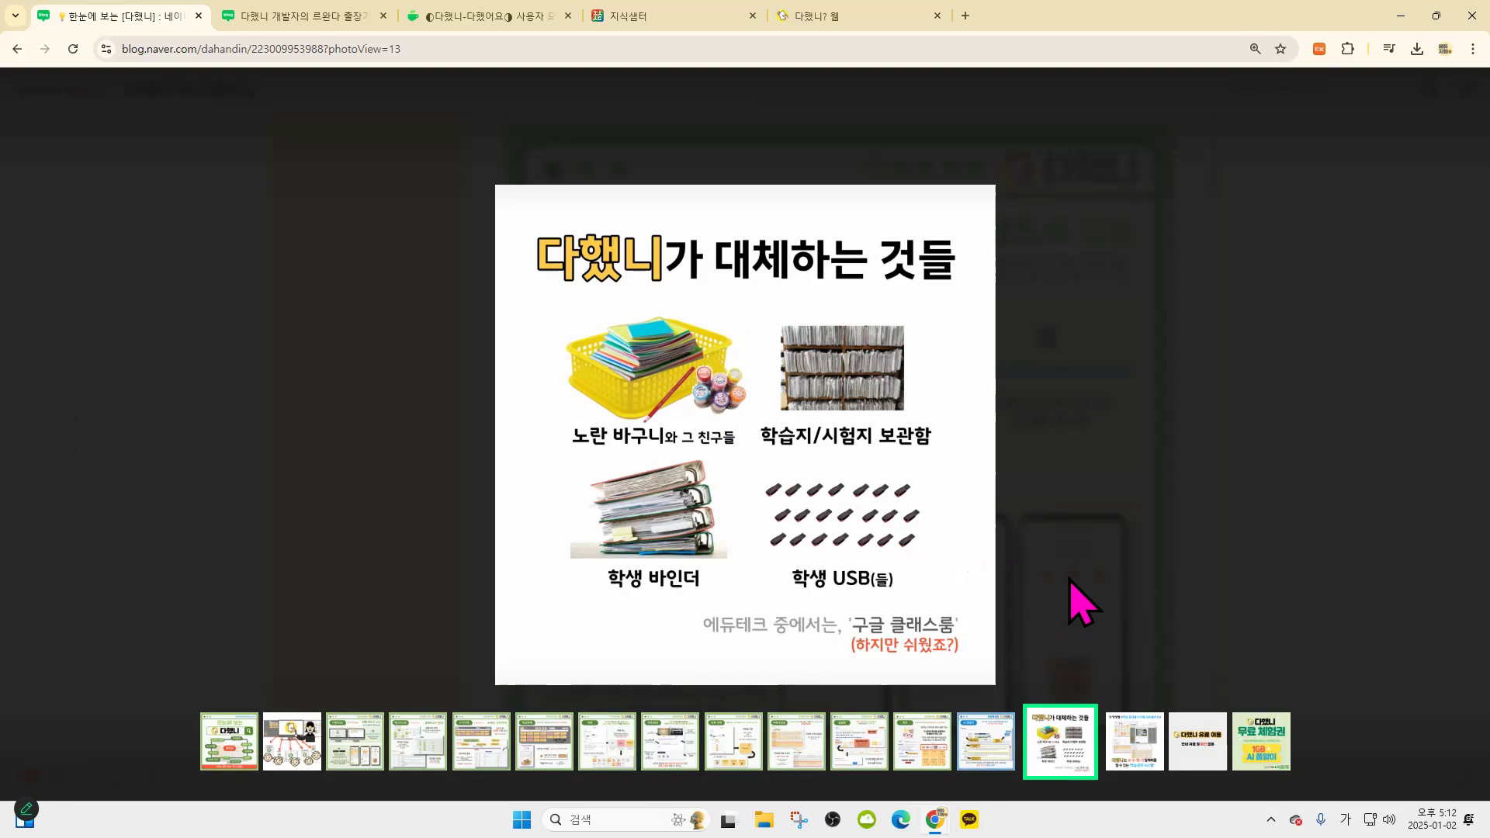
# Advance to the digital portfolio slide, then close the viewer to return to the post
pyautogui.click(1432, 437)
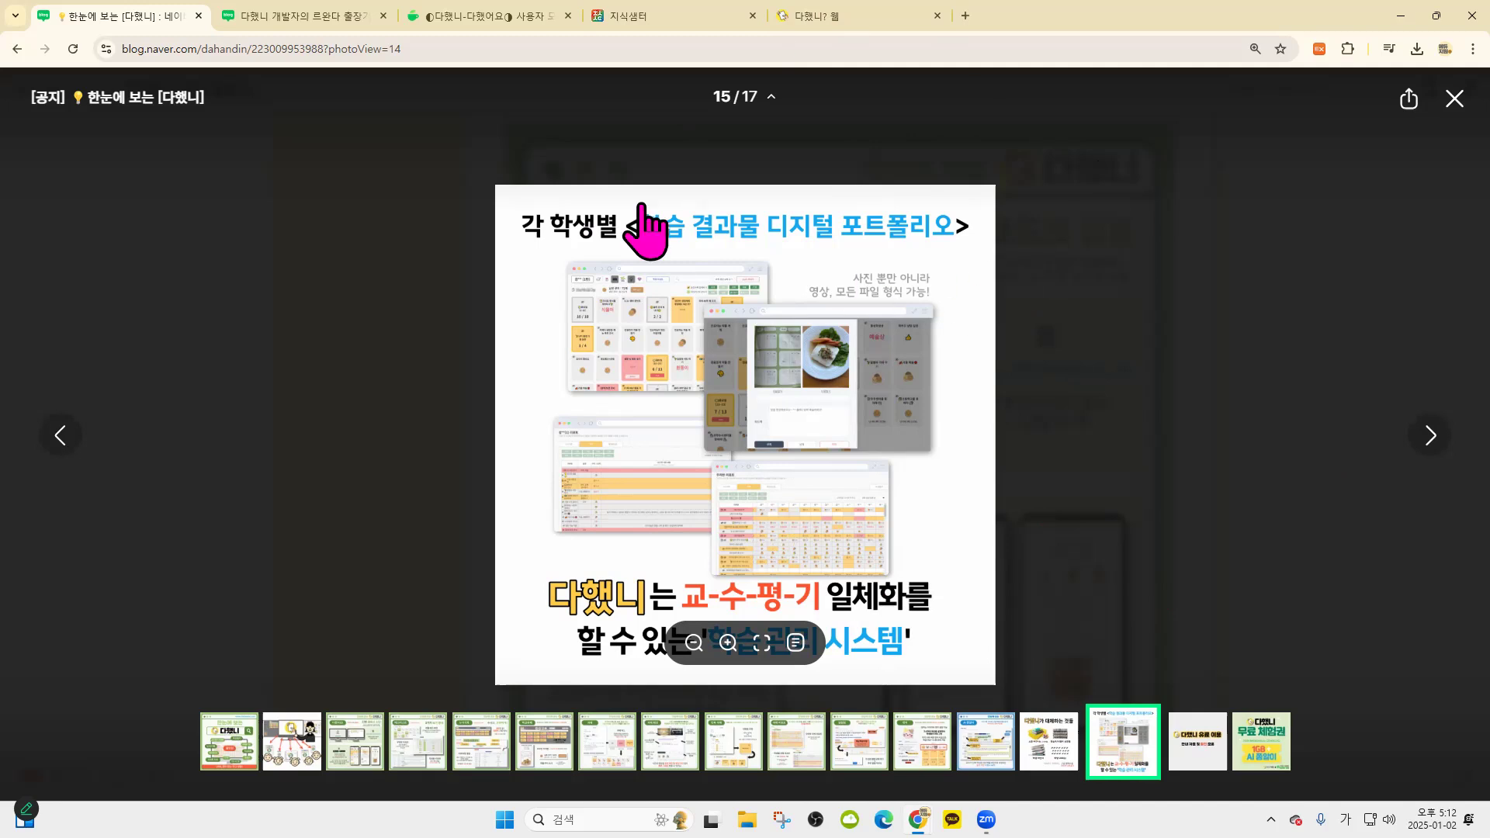
pyautogui.click(432, 243)
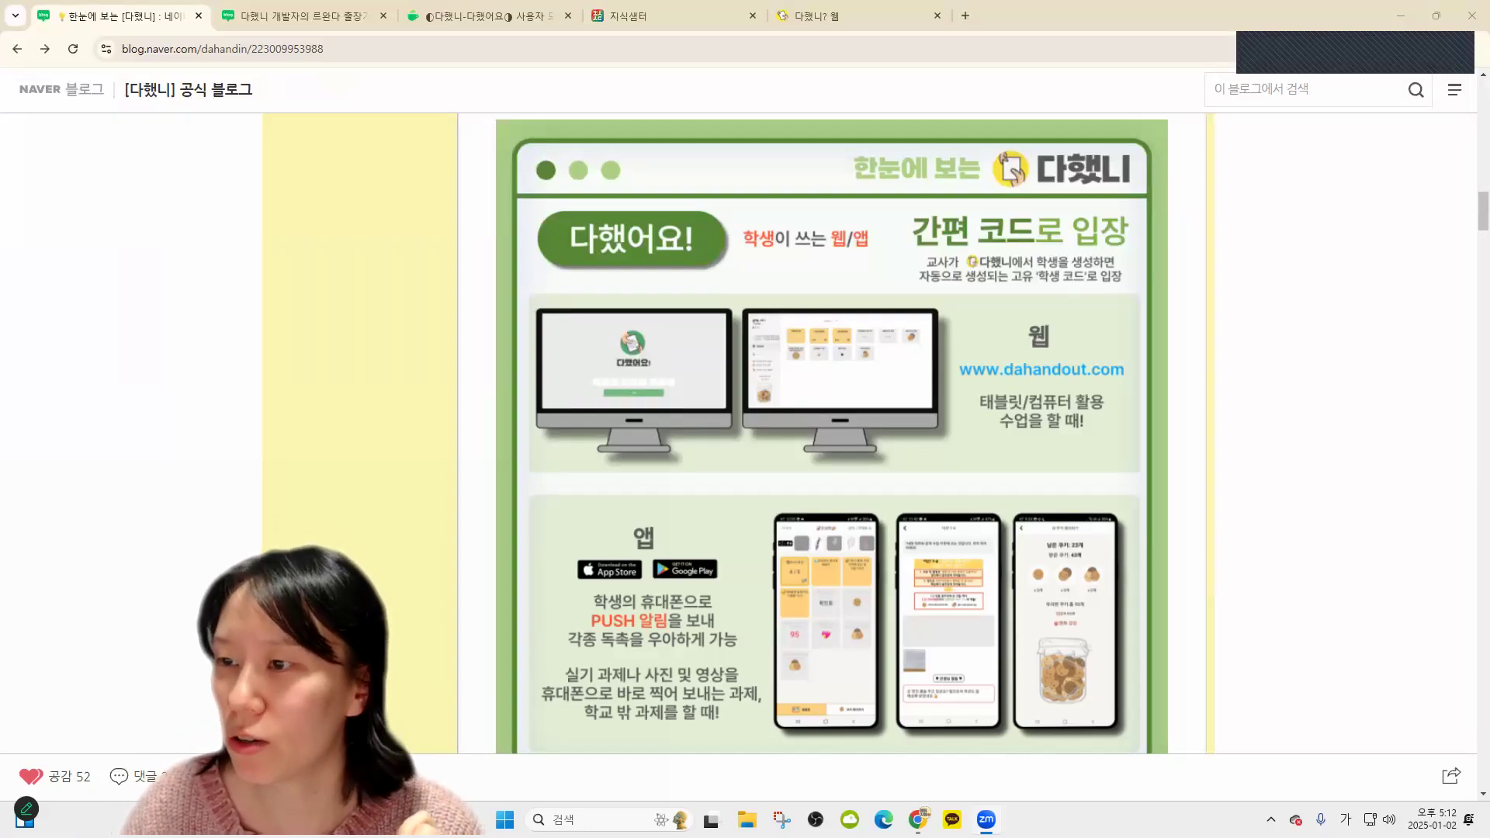
pyautogui.scroll(-1, 1275, 319)
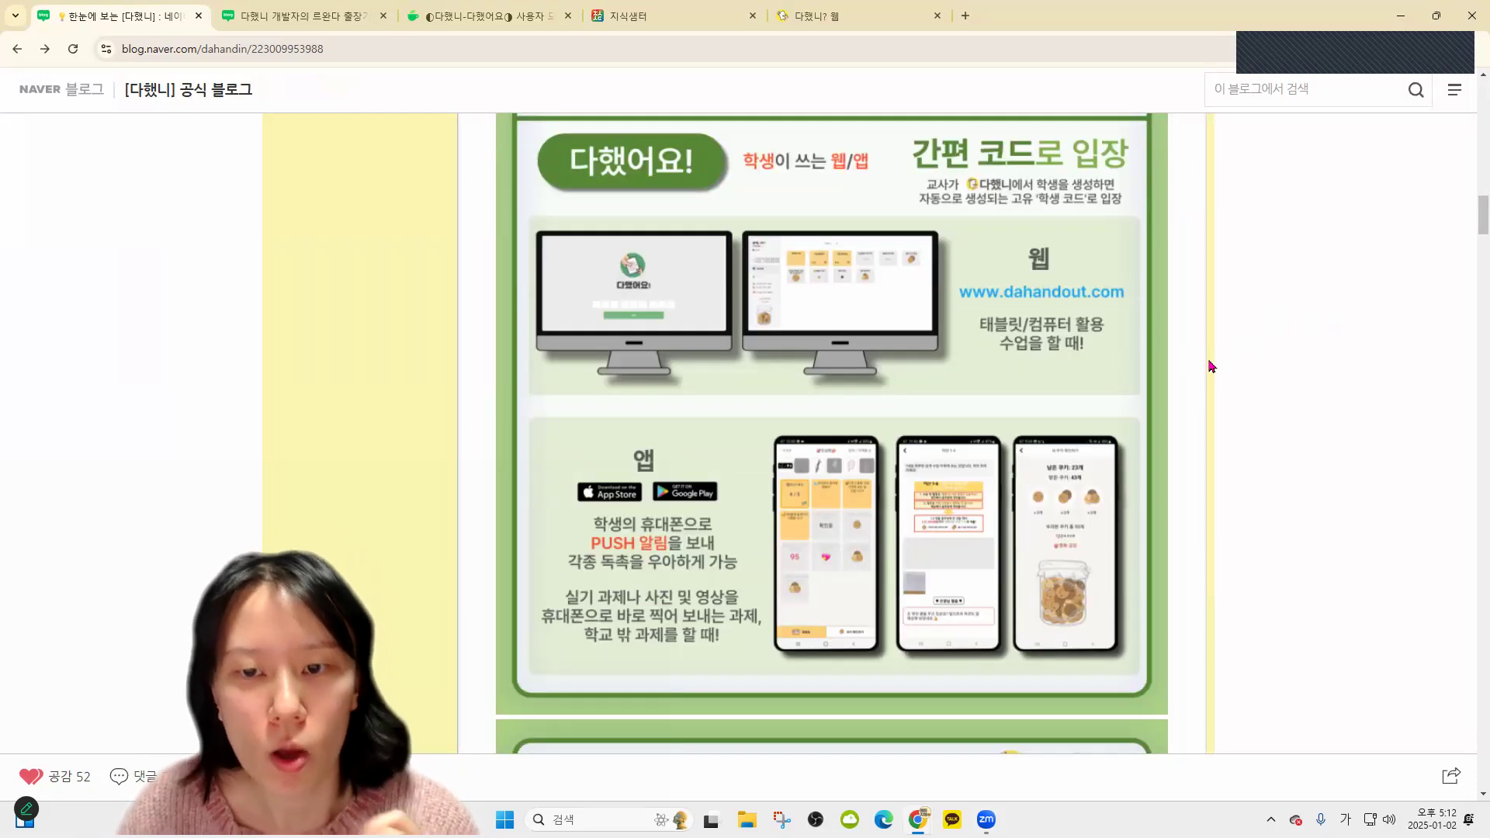
pyautogui.scroll(4, 1212, 366)
pyautogui.scroll(2, 1210, 368)
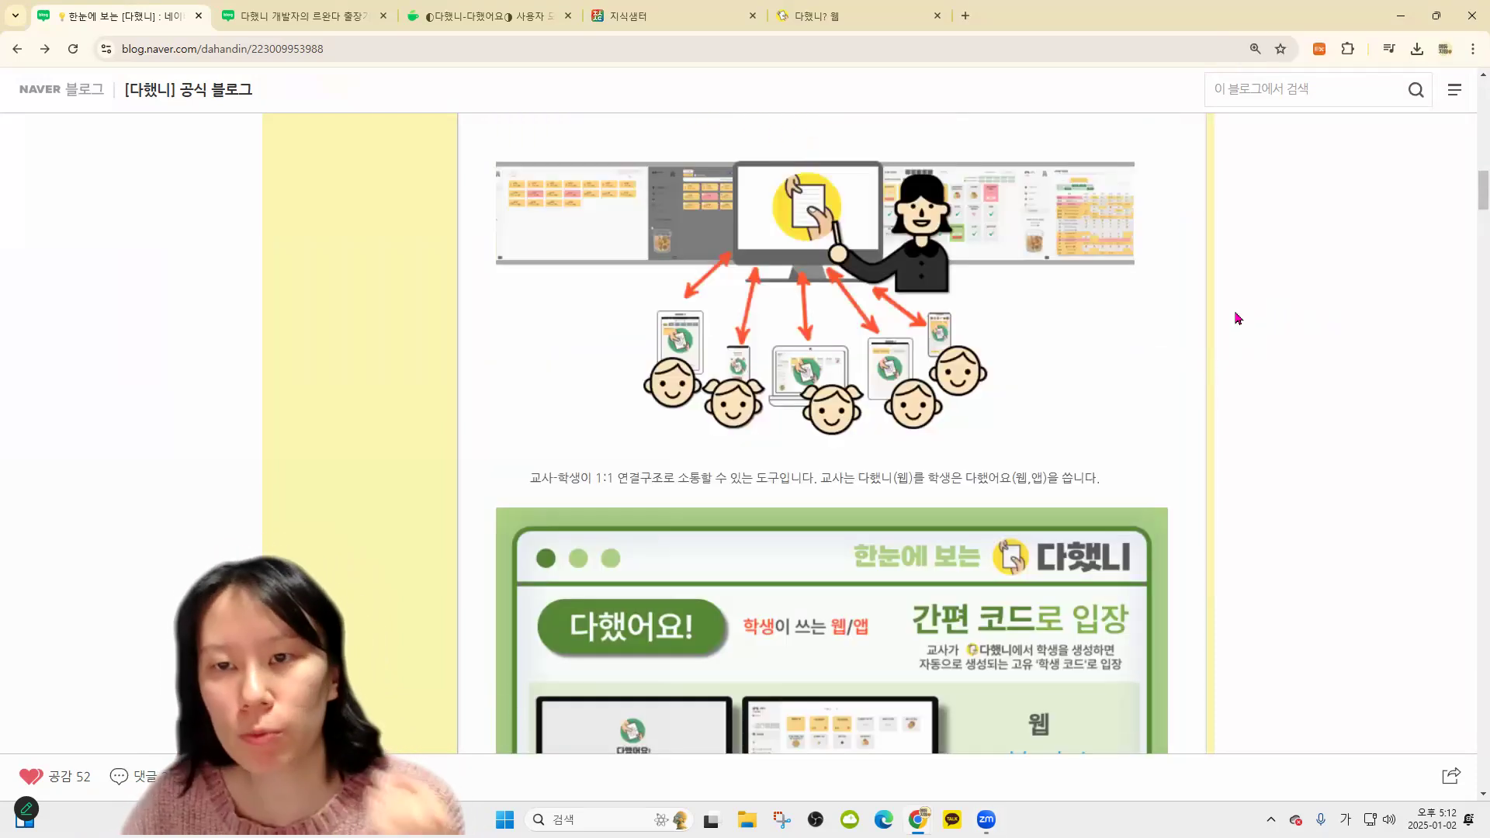
pyautogui.scroll(1, 1259, 340)
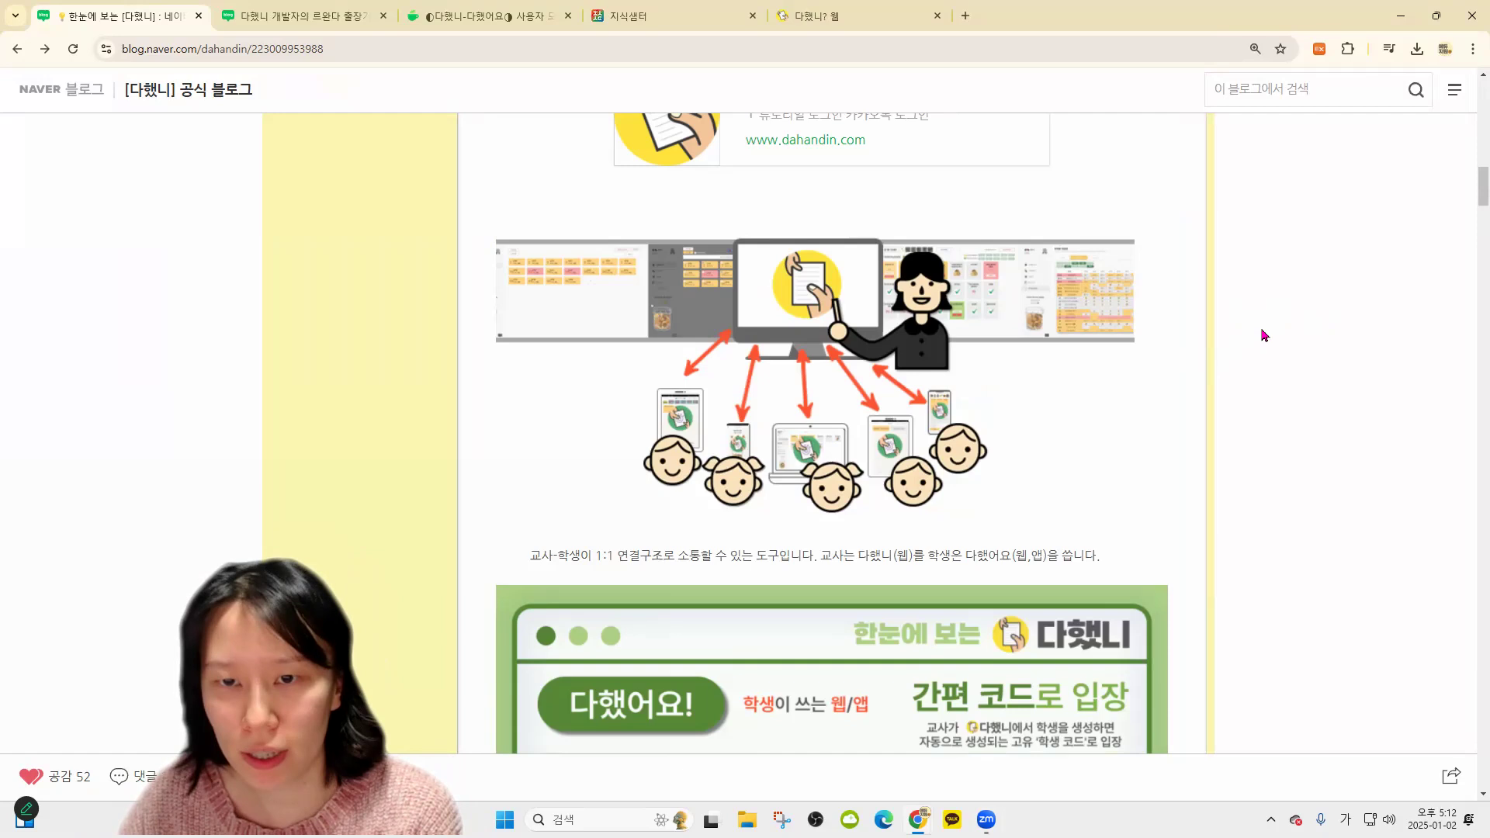
pyautogui.scroll(-1, 1263, 335)
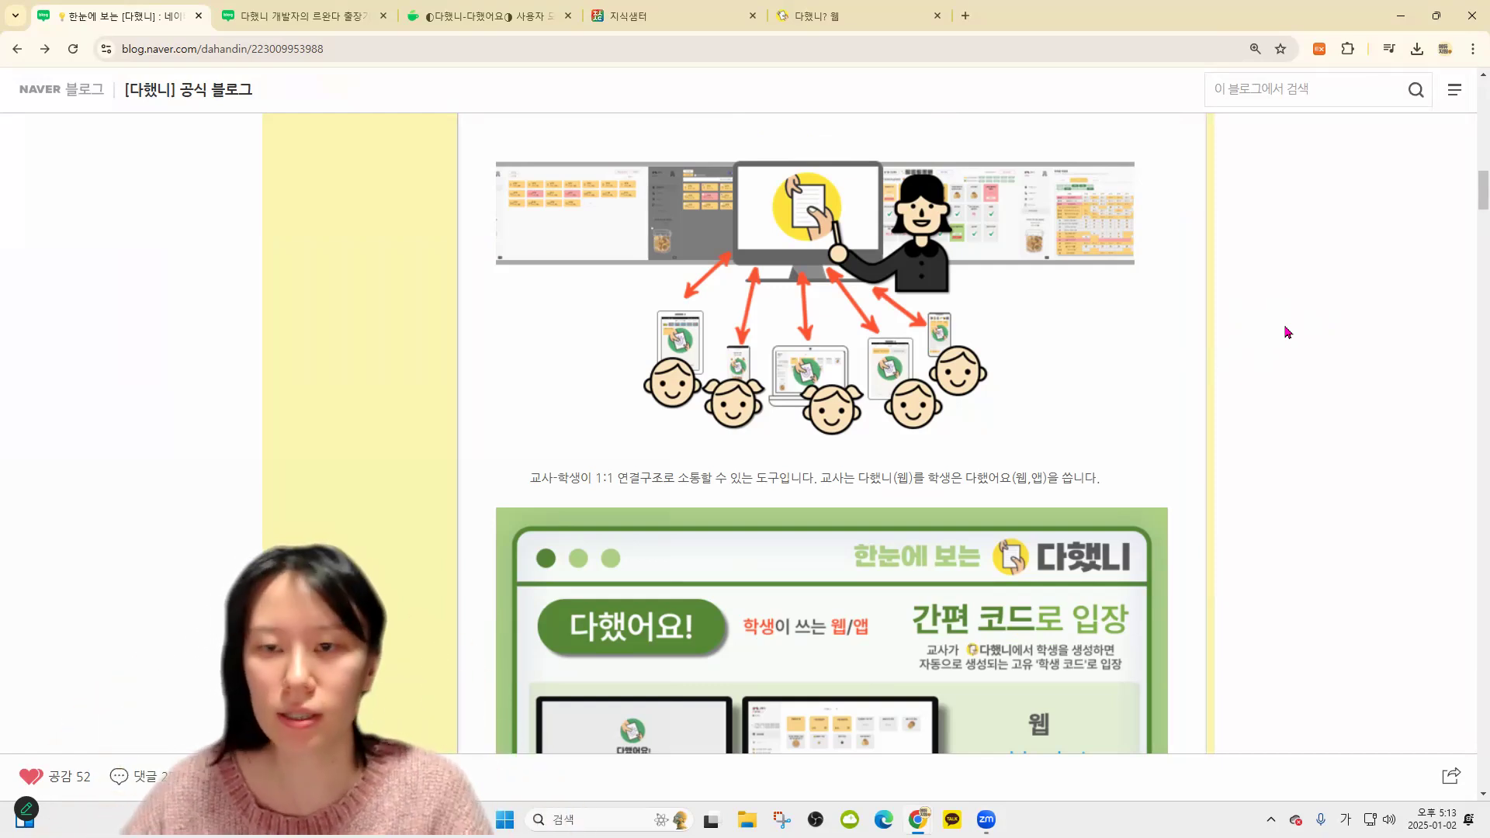
pyautogui.scroll(1, 1291, 336)
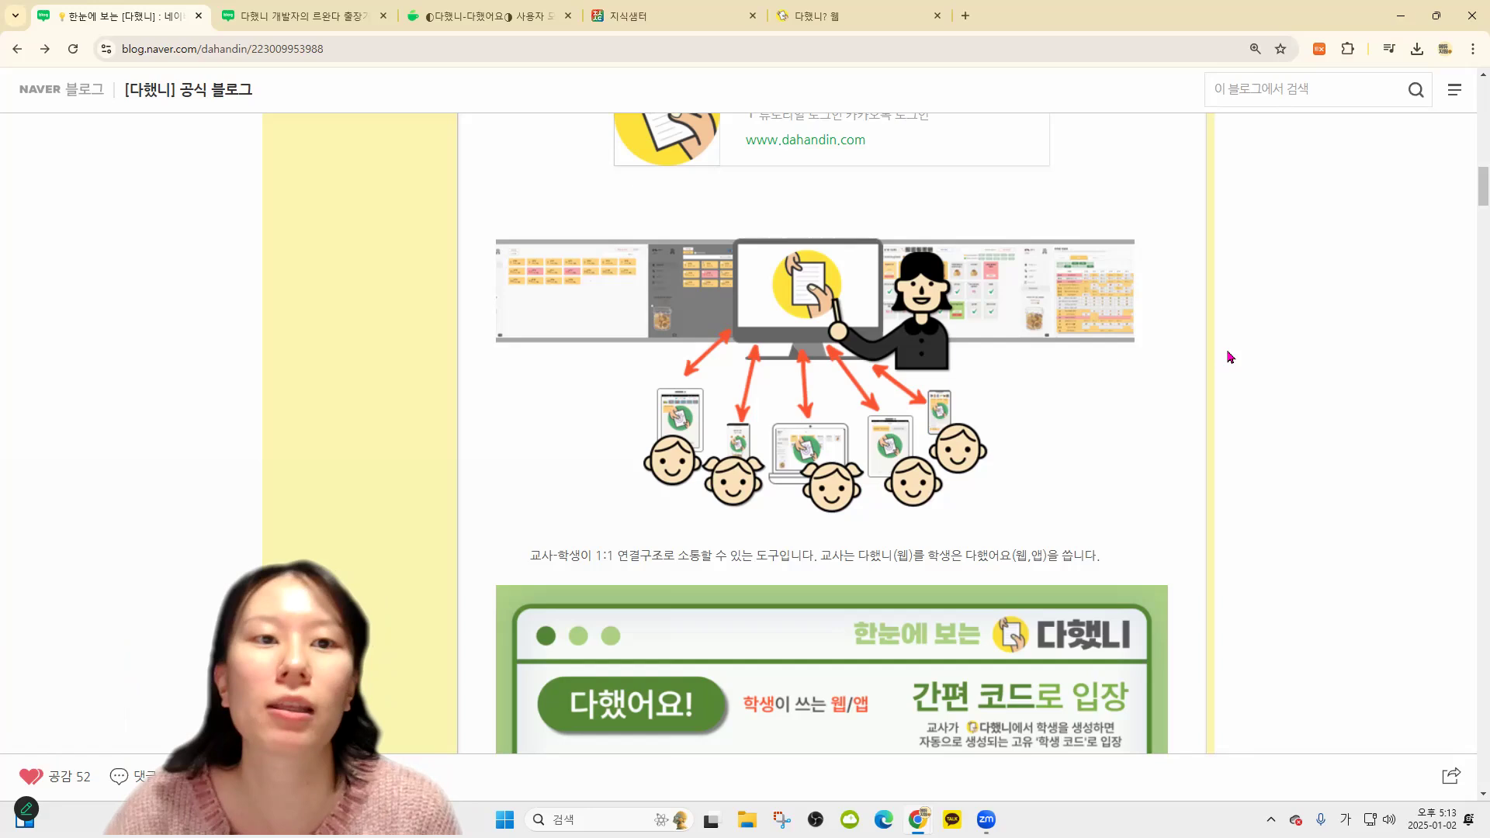
# View the Rwanda trip post's photo viewer, then close that post's tab
pyautogui.click(505, 17)
pyautogui.click(356, 16)
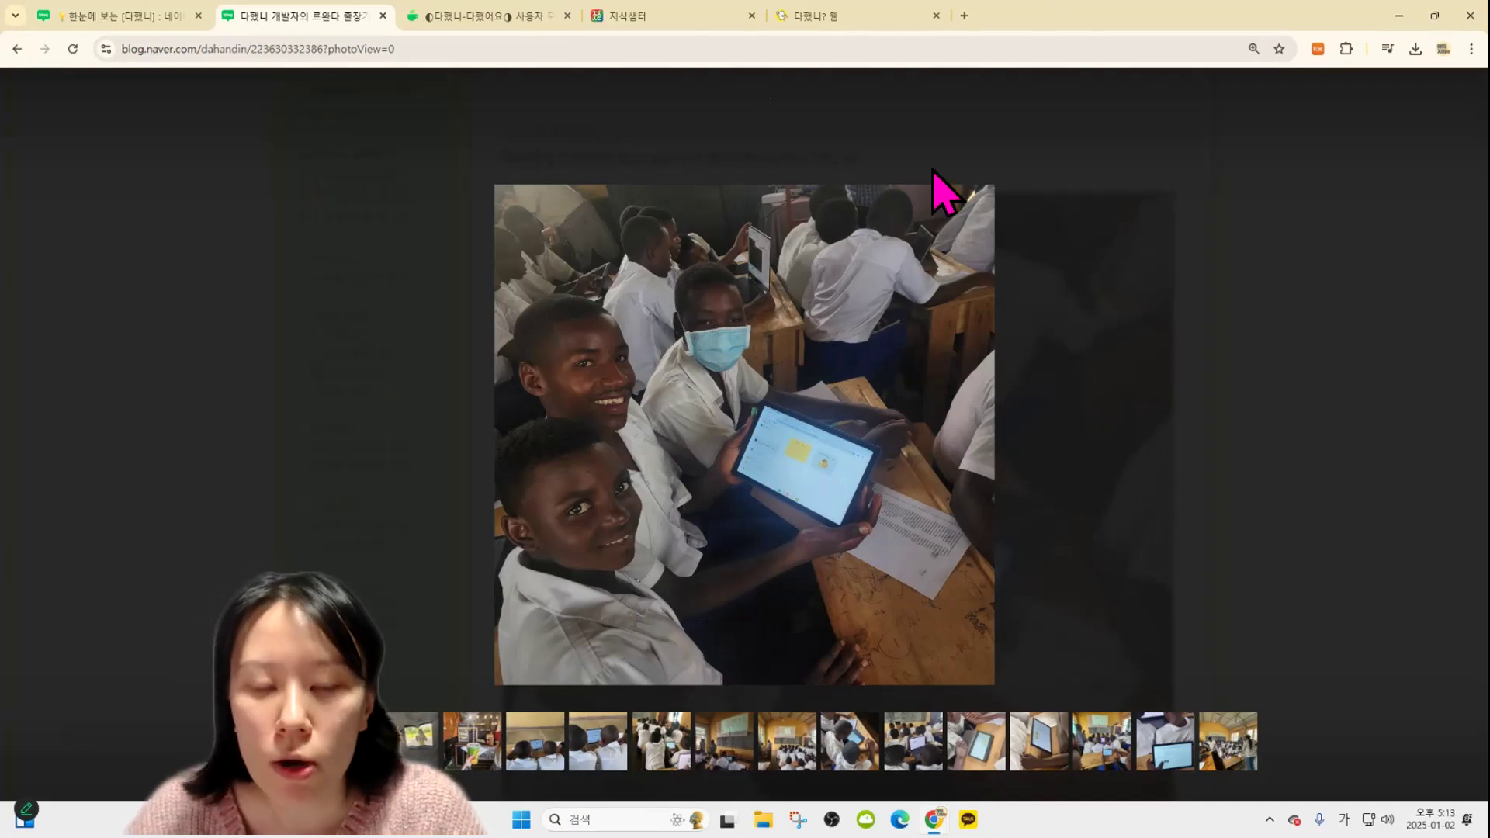
pyautogui.click(780, 498)
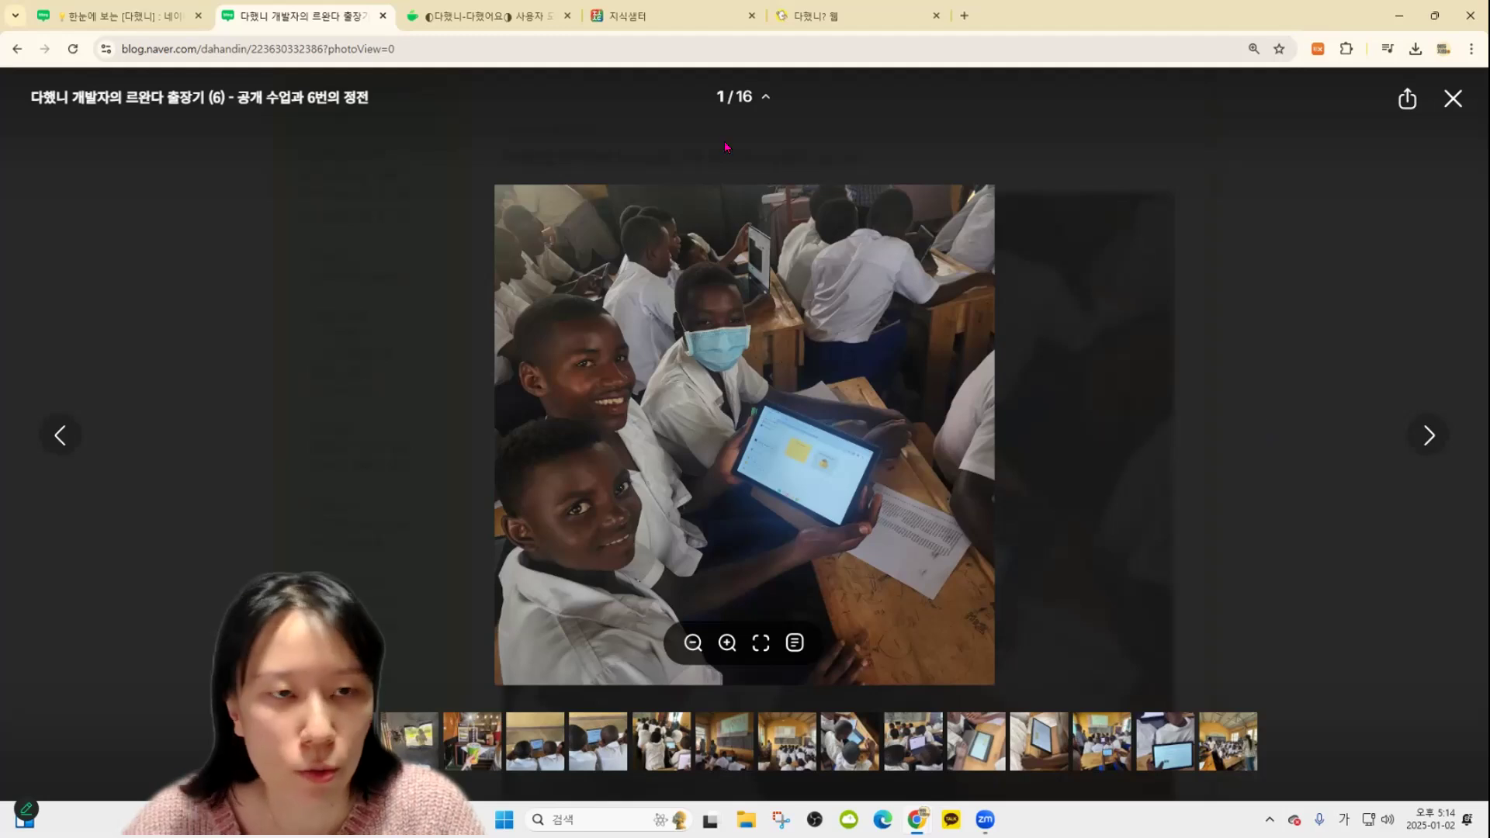
pyautogui.click(382, 16)
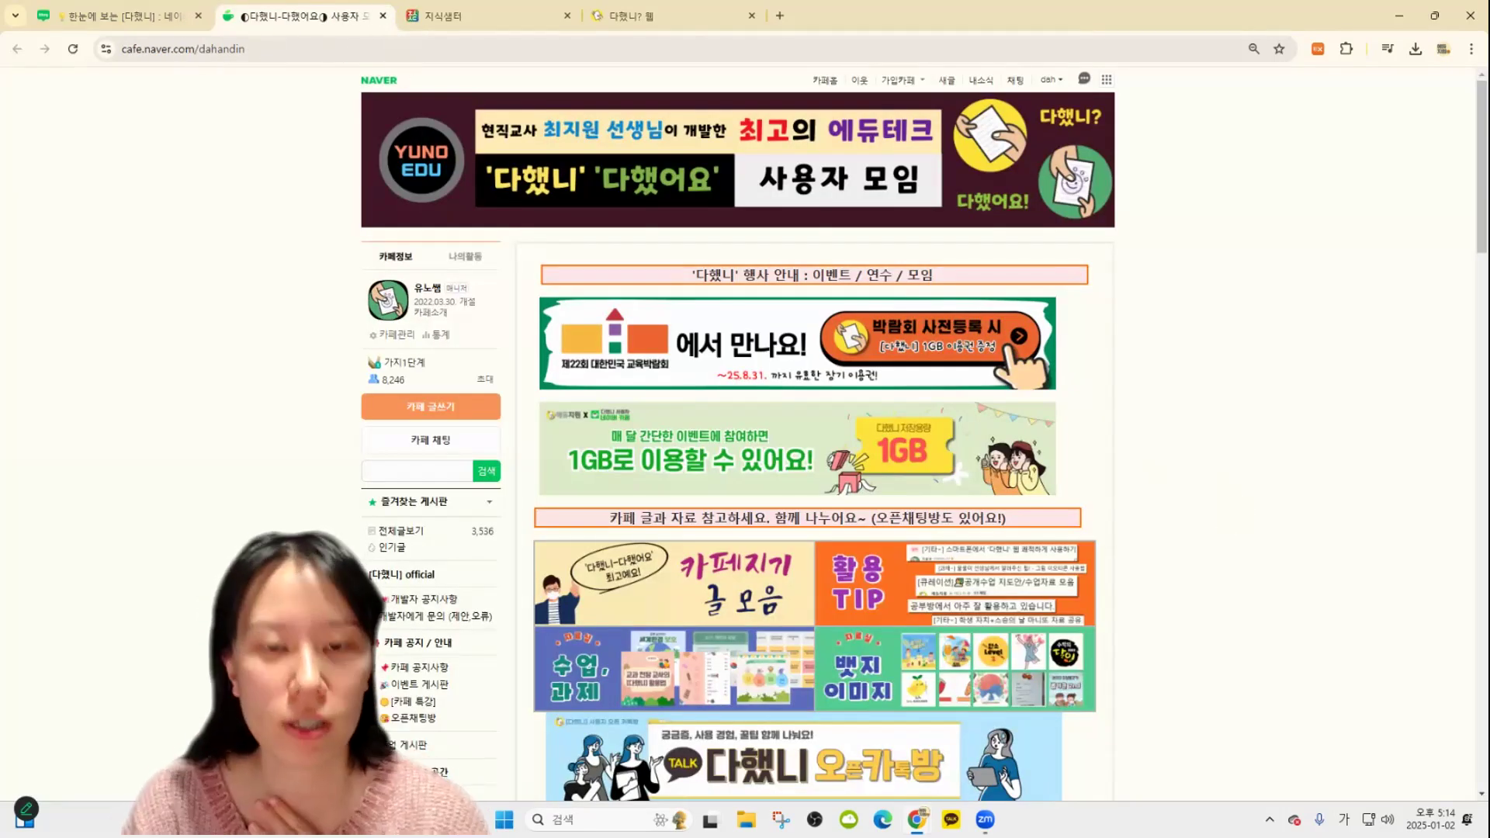
# Search Naver for 다했니 in a new tab and open the 다했니? 웹 result
pyautogui.click(671, 15)
pyautogui.click(780, 15)
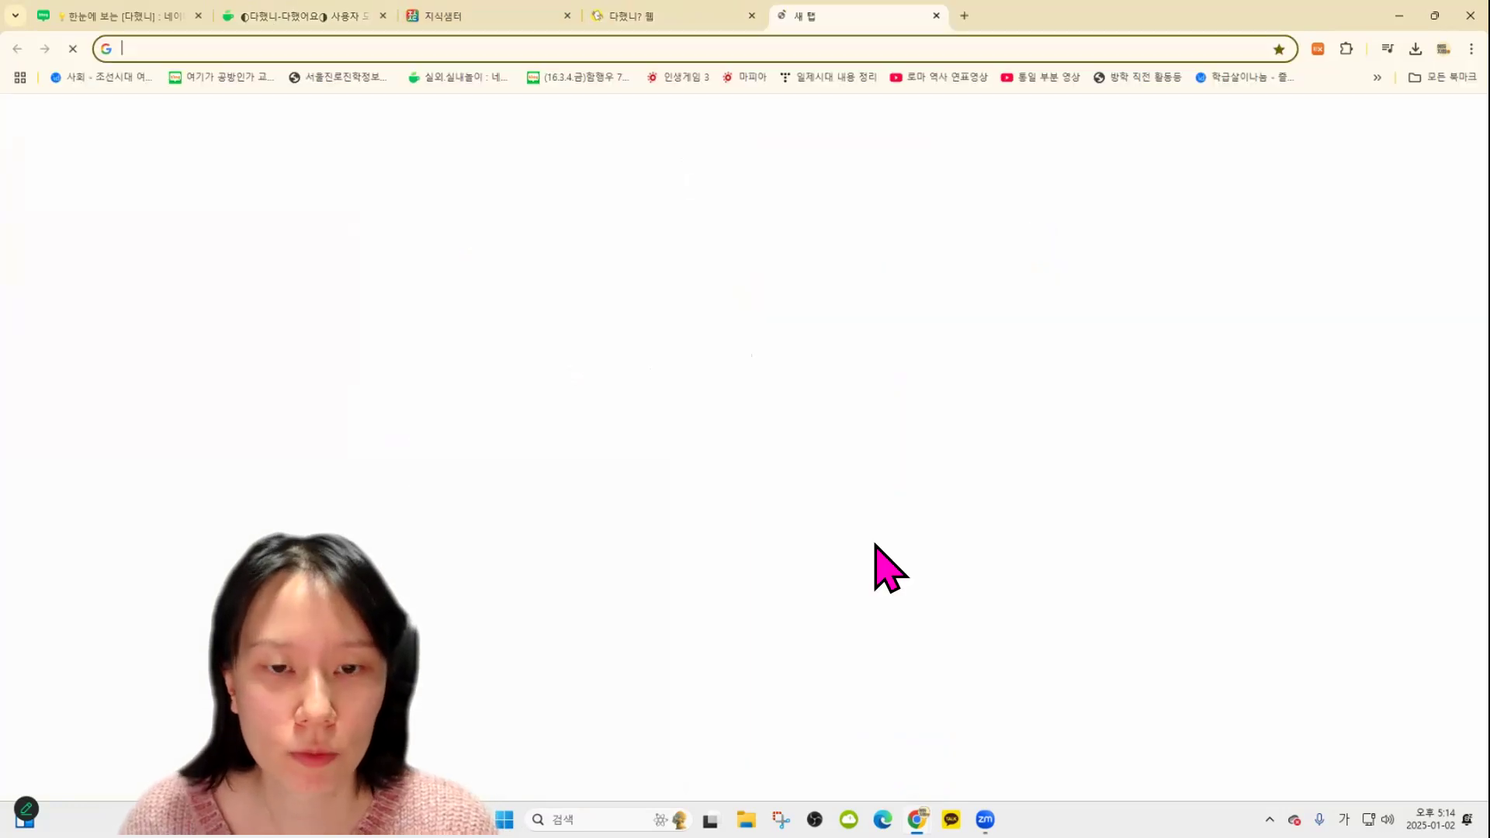
pyautogui.click(618, 388)
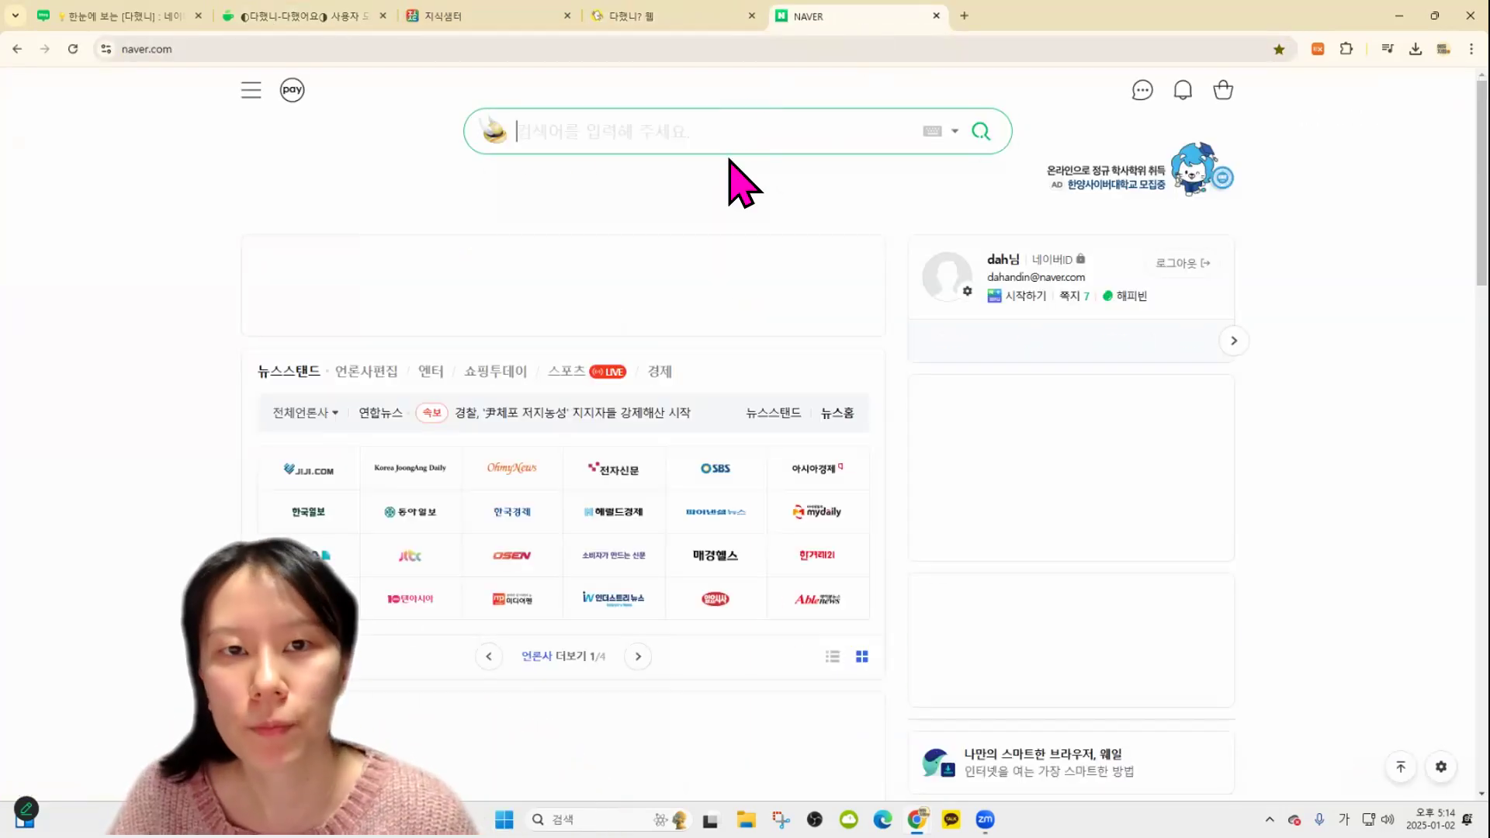
pyautogui.click(877, 113)
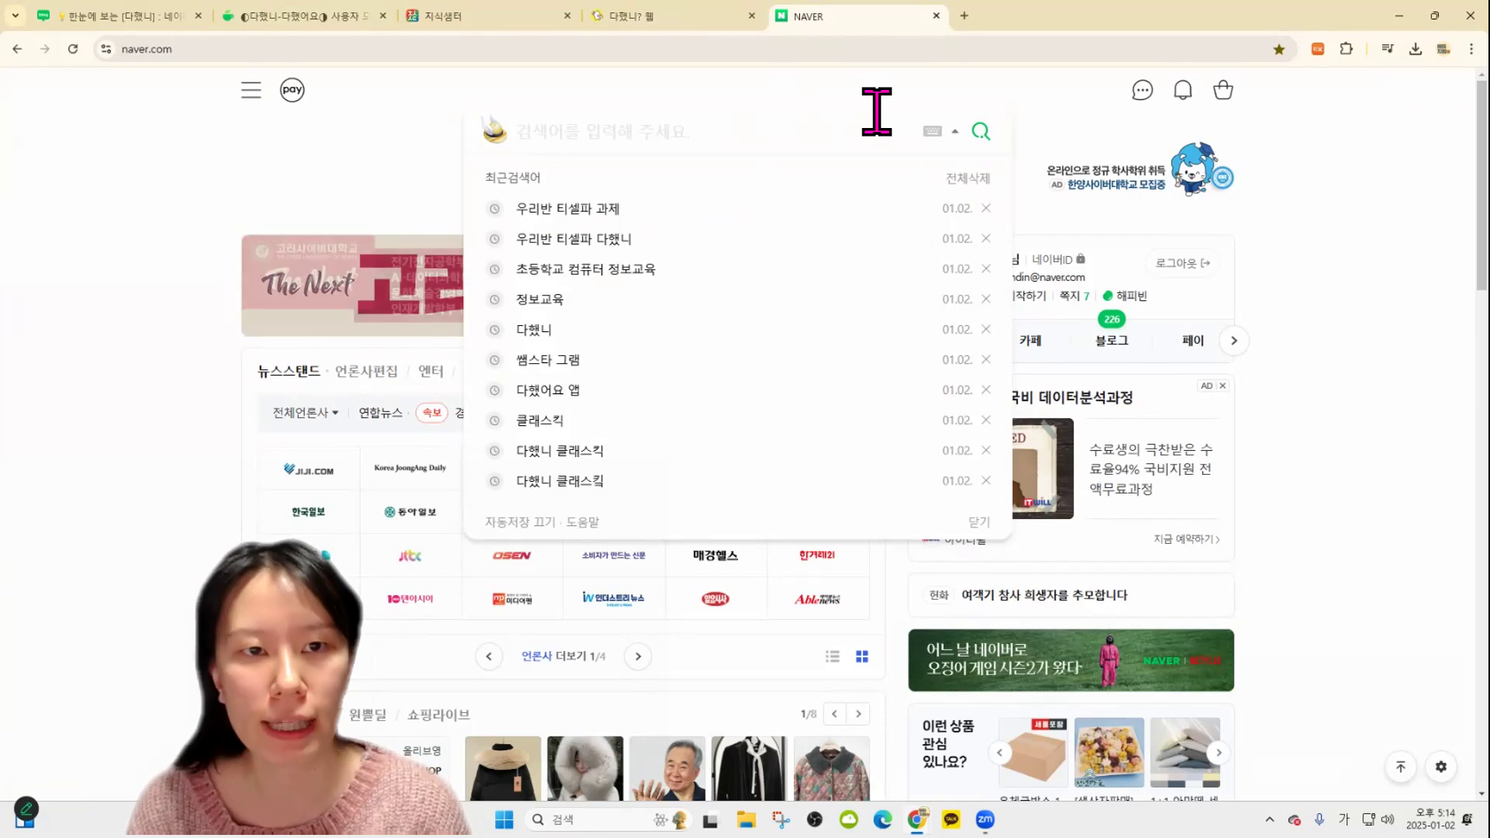
pyautogui.click(768, 81)
pyautogui.click(719, 118)
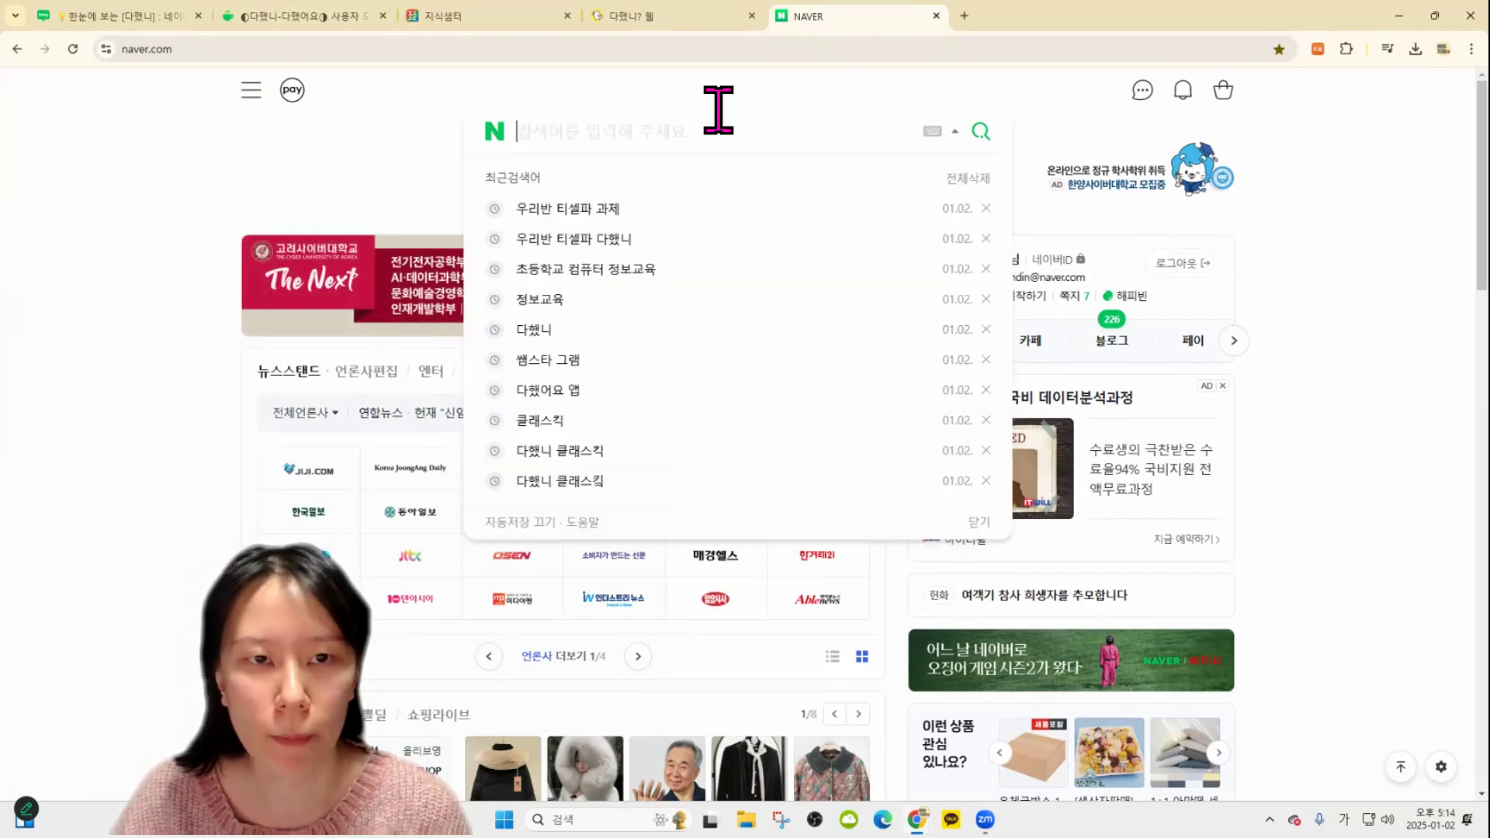
pyautogui.write('다했니')
pyautogui.press('Return')
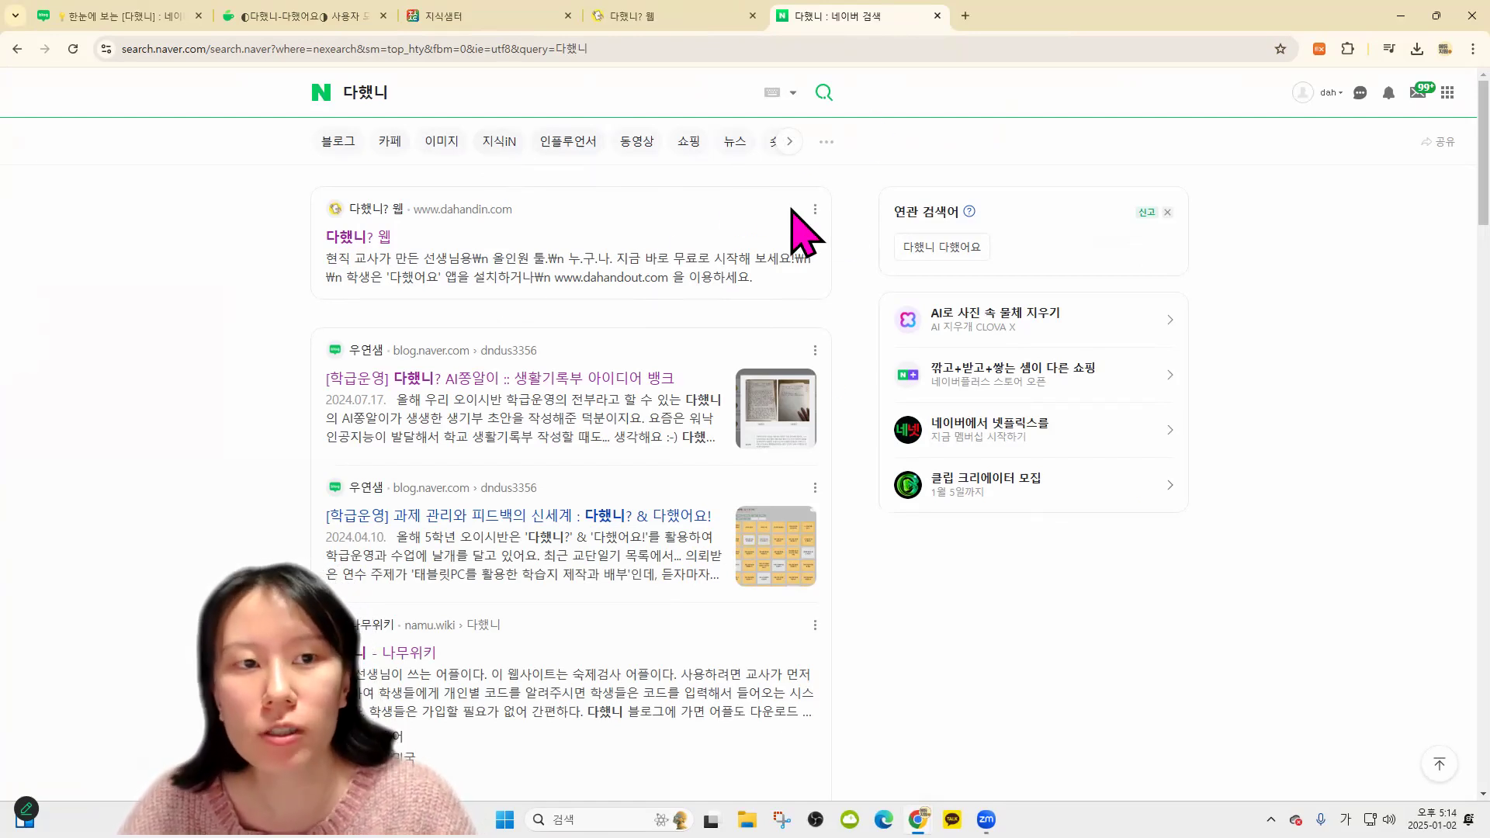
pyautogui.click(381, 239)
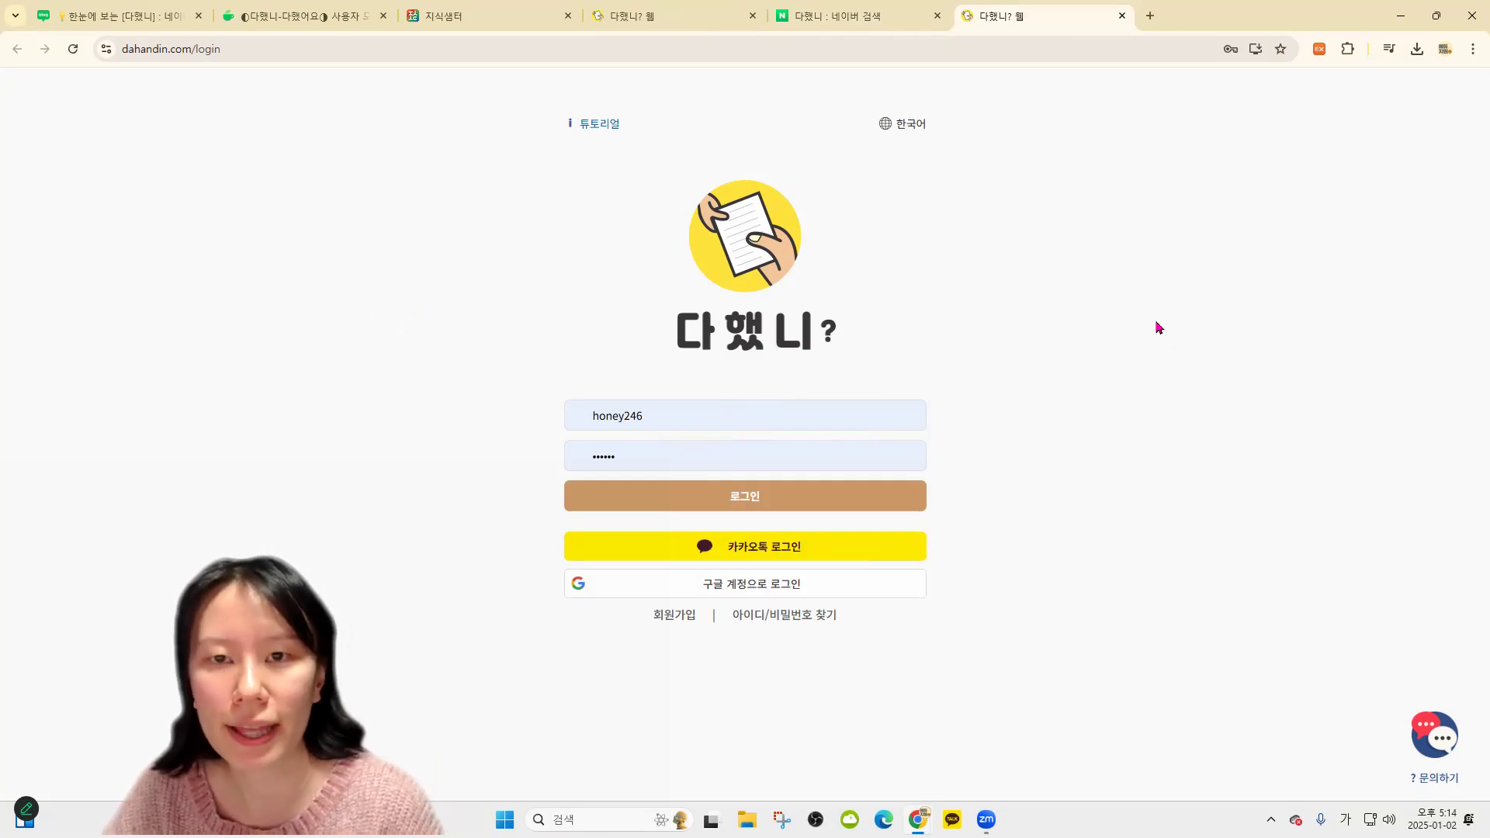
pyautogui.click(1150, 16)
# Google 다했어요 and open the 다했어요! site at dahandout.com
pyautogui.click(650, 323)
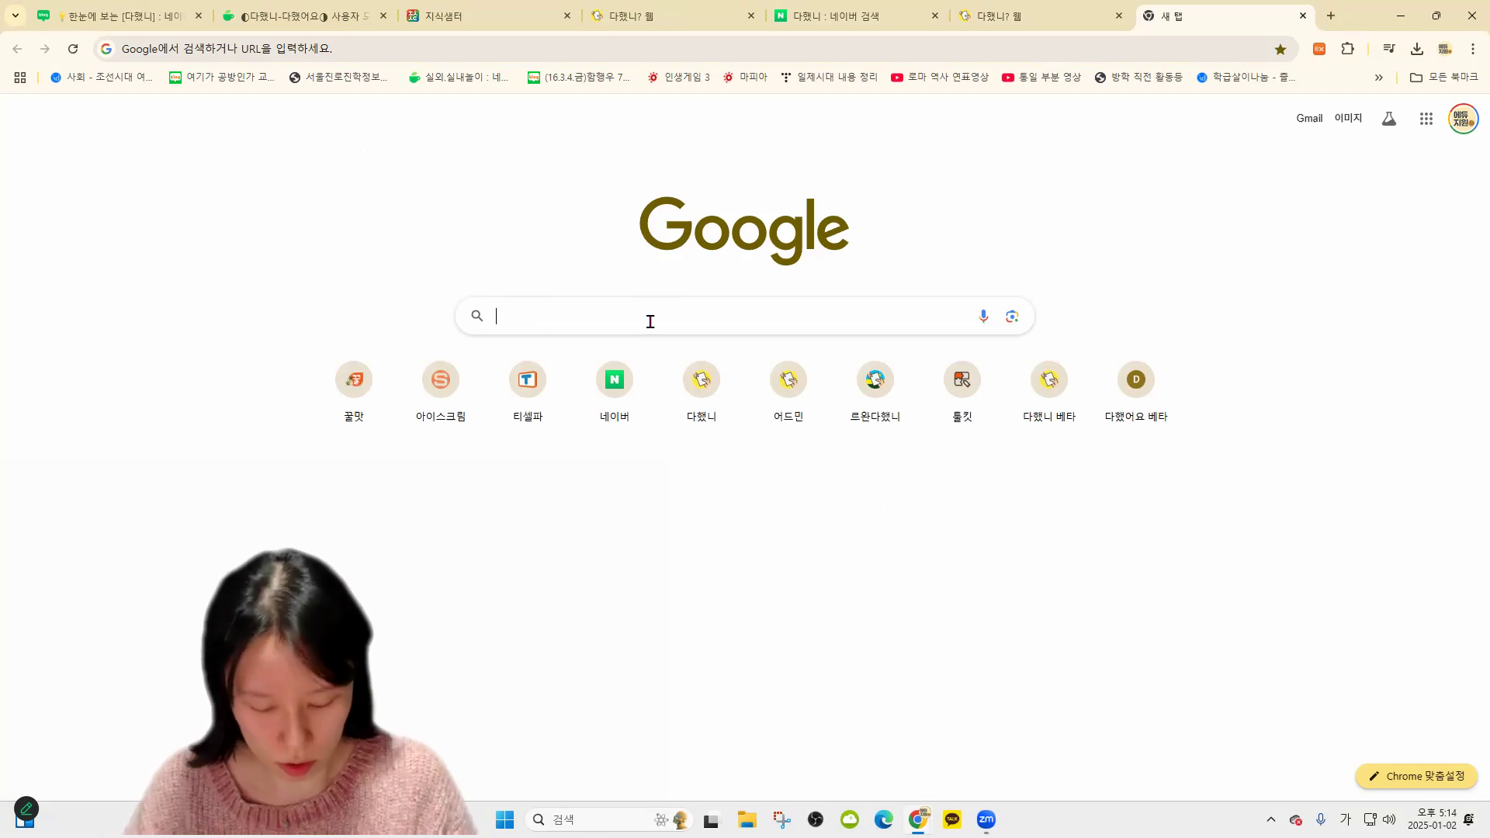
pyautogui.write('다했어요')
pyautogui.click(654, 351)
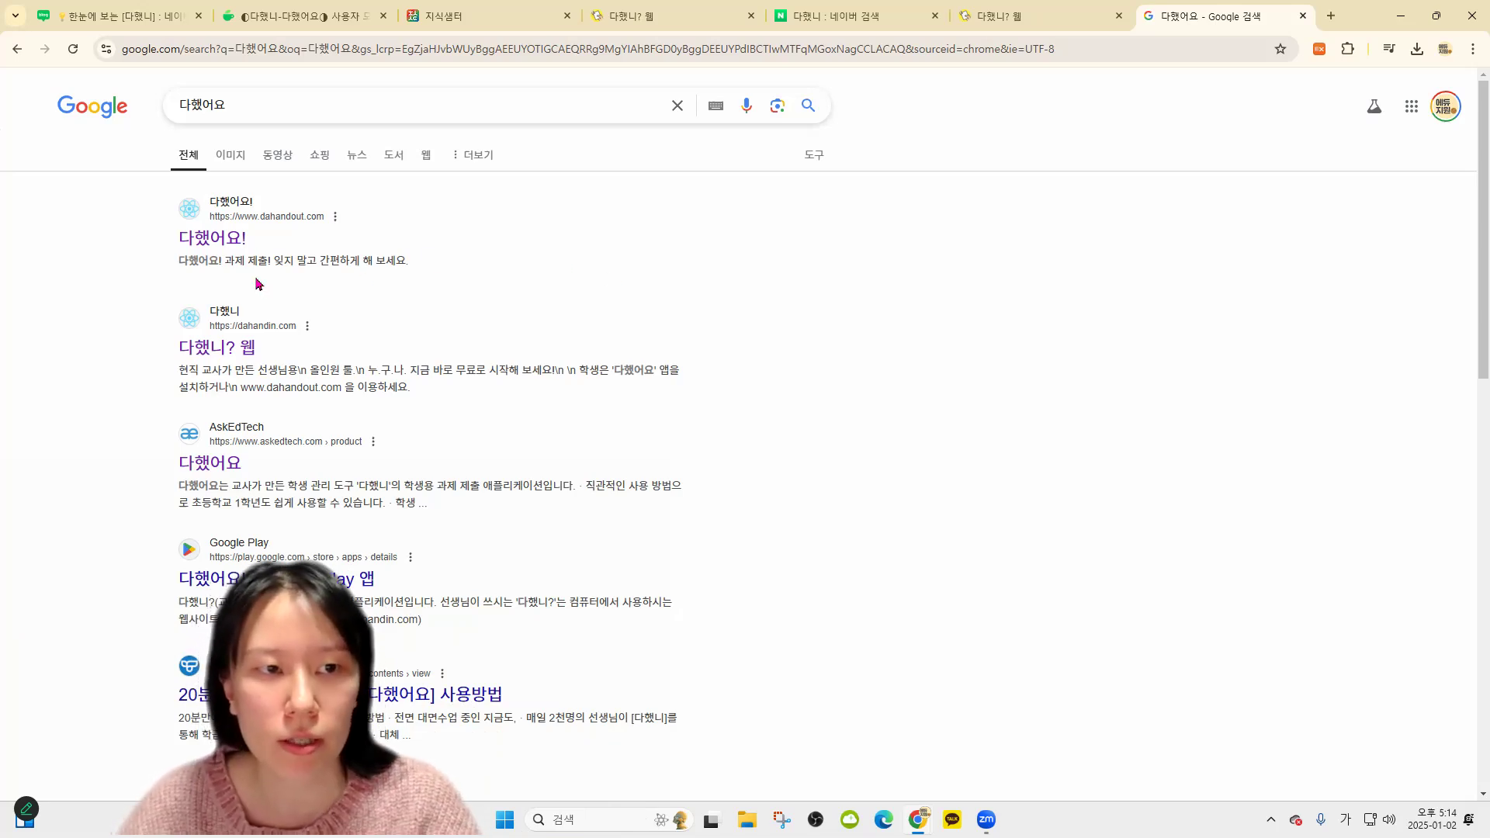
pyautogui.click(236, 241)
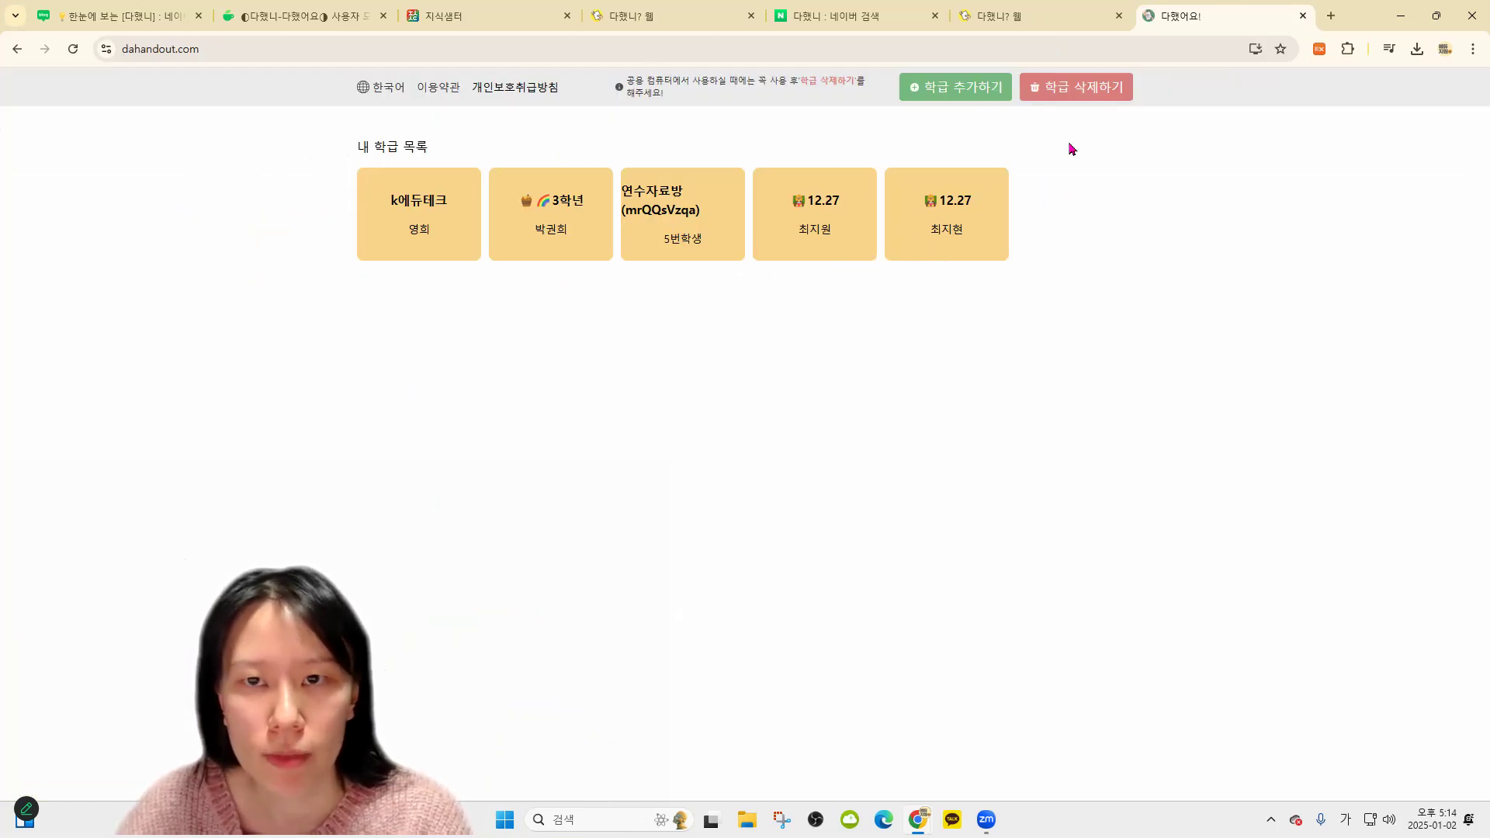
# Open the 학급 추가하기 class-code page, then delete the saved ID and password on the 다했니? login
pyautogui.click(941, 90)
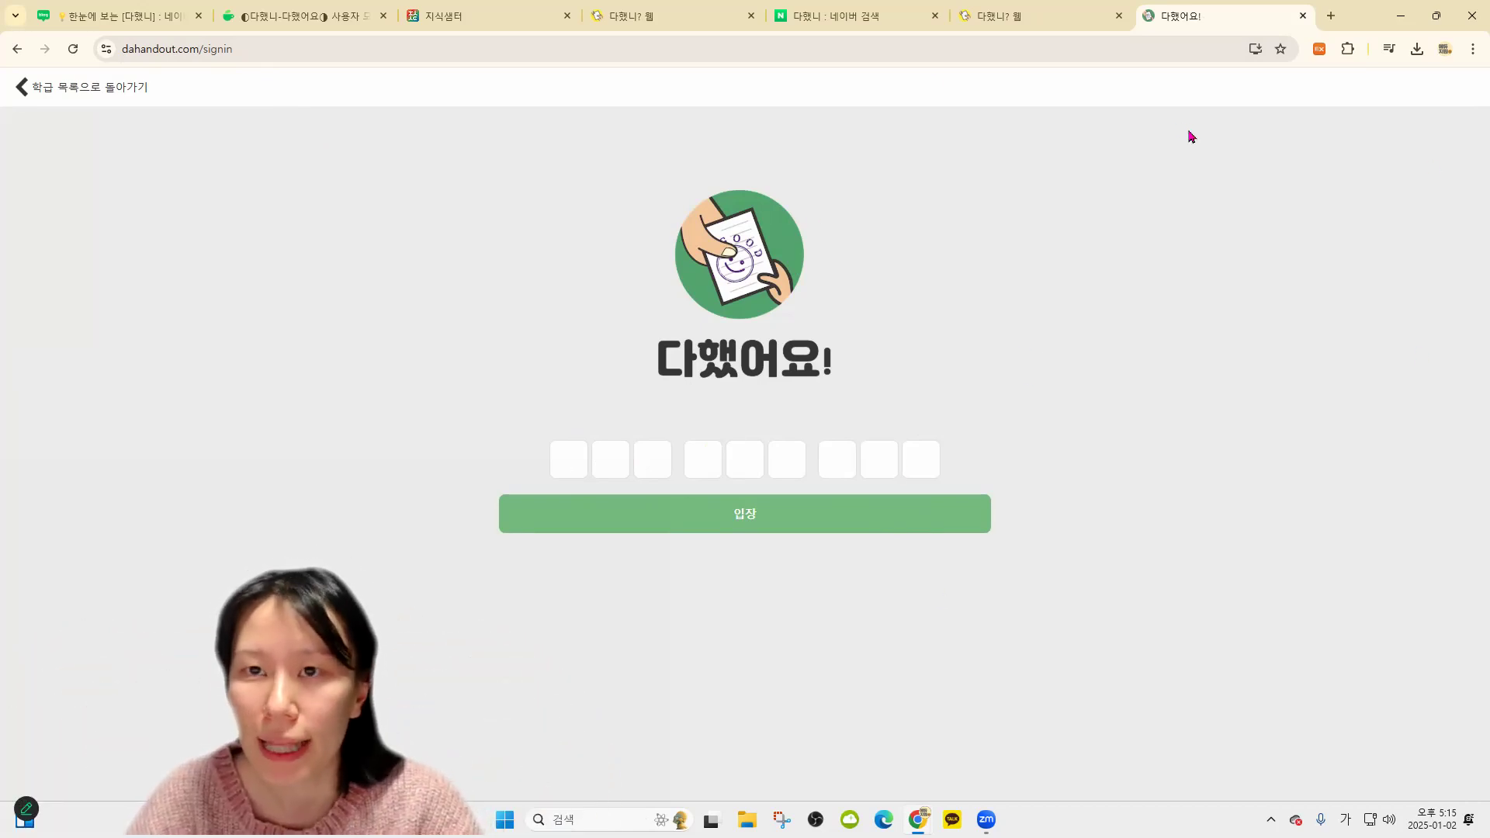
pyautogui.click(1033, 19)
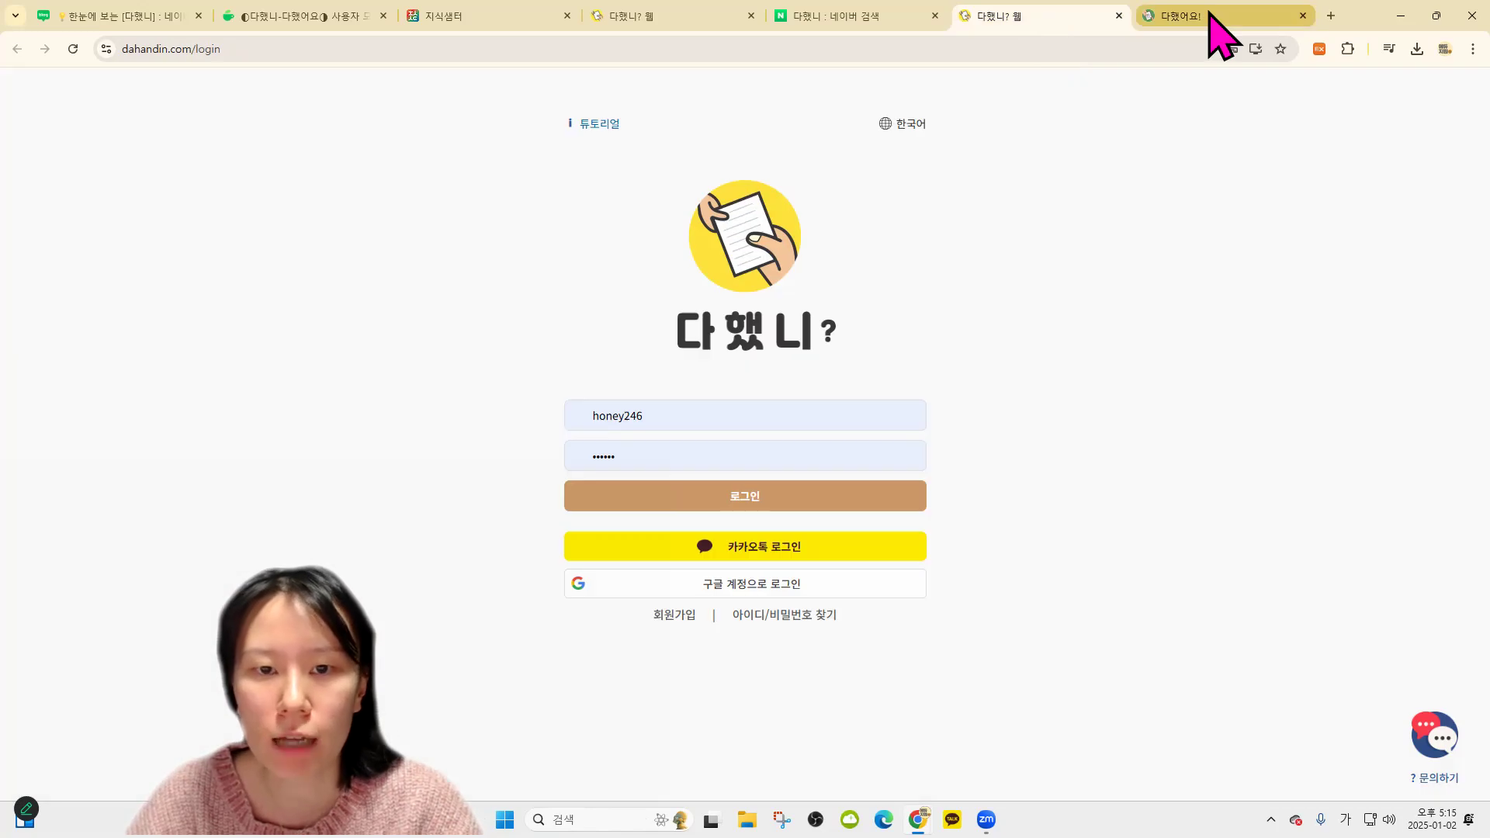
pyautogui.doubleClick(560, 412)
pyautogui.press('BackSpace')
pyautogui.click(572, 453)
pyautogui.press('BackSpace')
pyautogui.press('BackSpace')
pyautogui.press('BackSpace')
pyautogui.press('BackSpace')
pyautogui.press('BackSpace')
pyautogui.press('BackSpace')
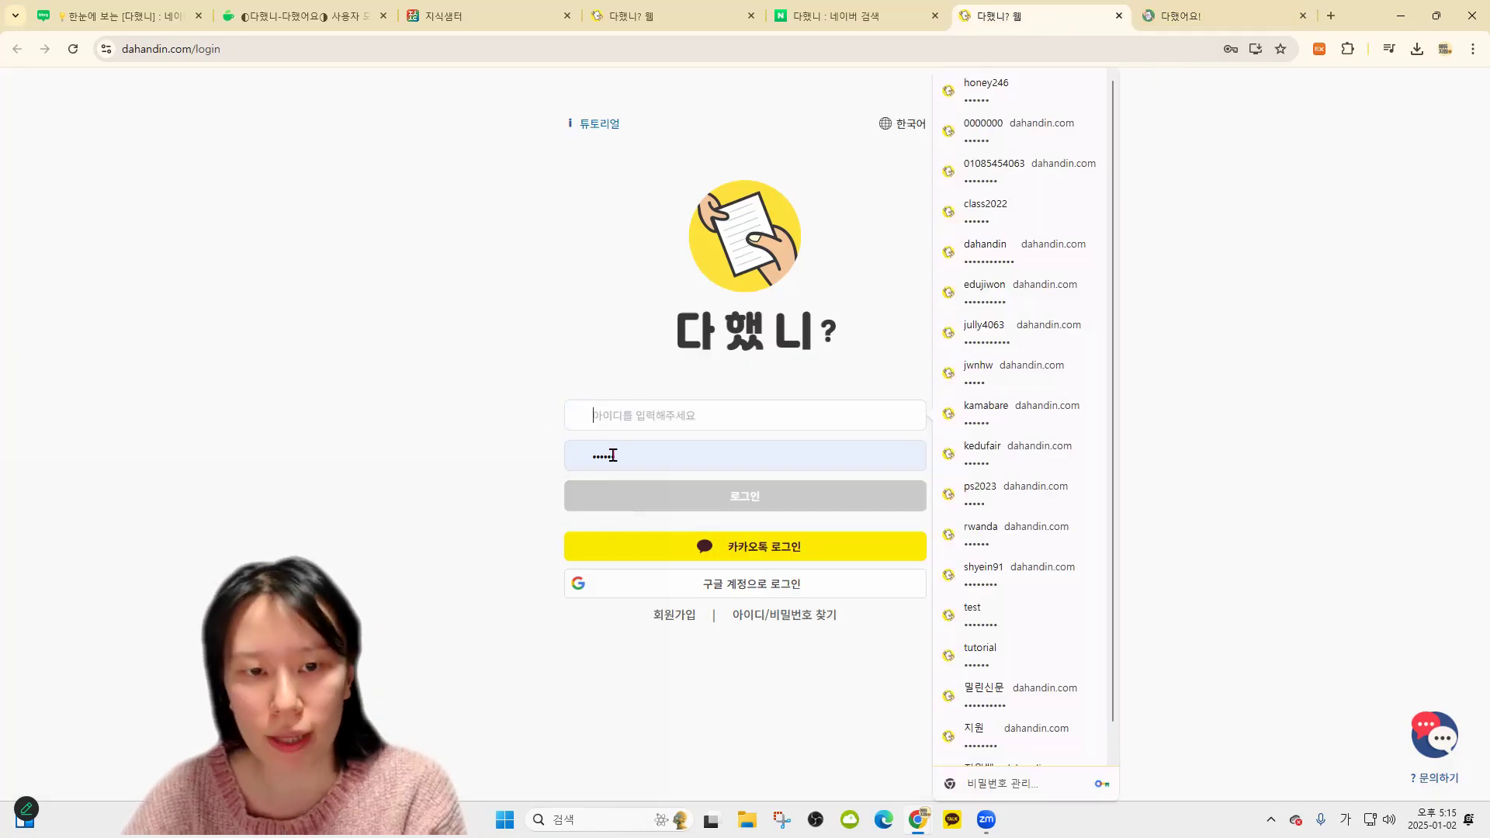
# Return to the 다했어요! class-code page with keyboard input switched to Korean
pyautogui.click(1156, 15)
pyautogui.click(1017, 14)
pyautogui.click(1199, 18)
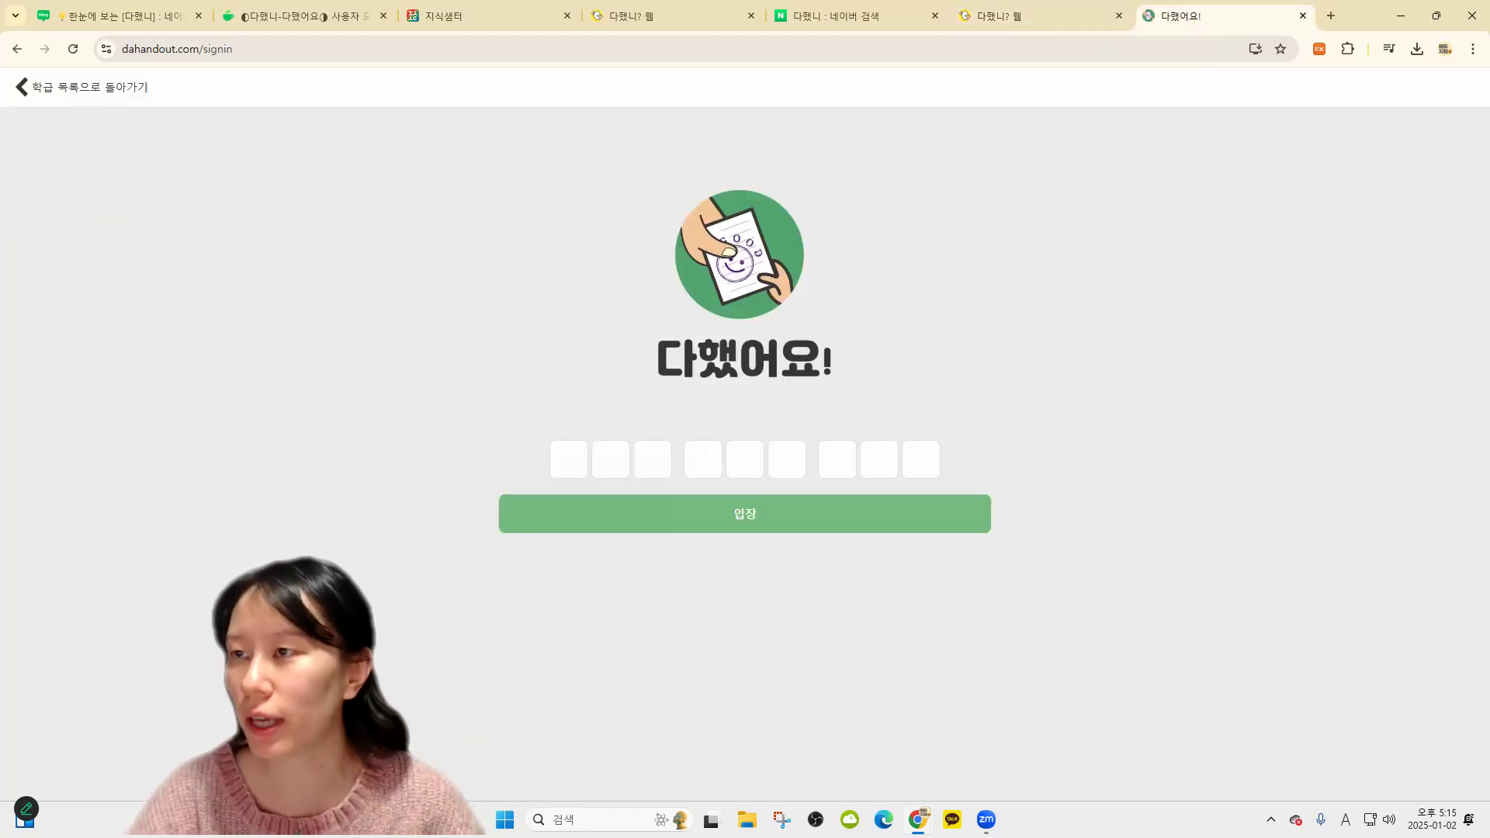
pyautogui.press('Hangul')
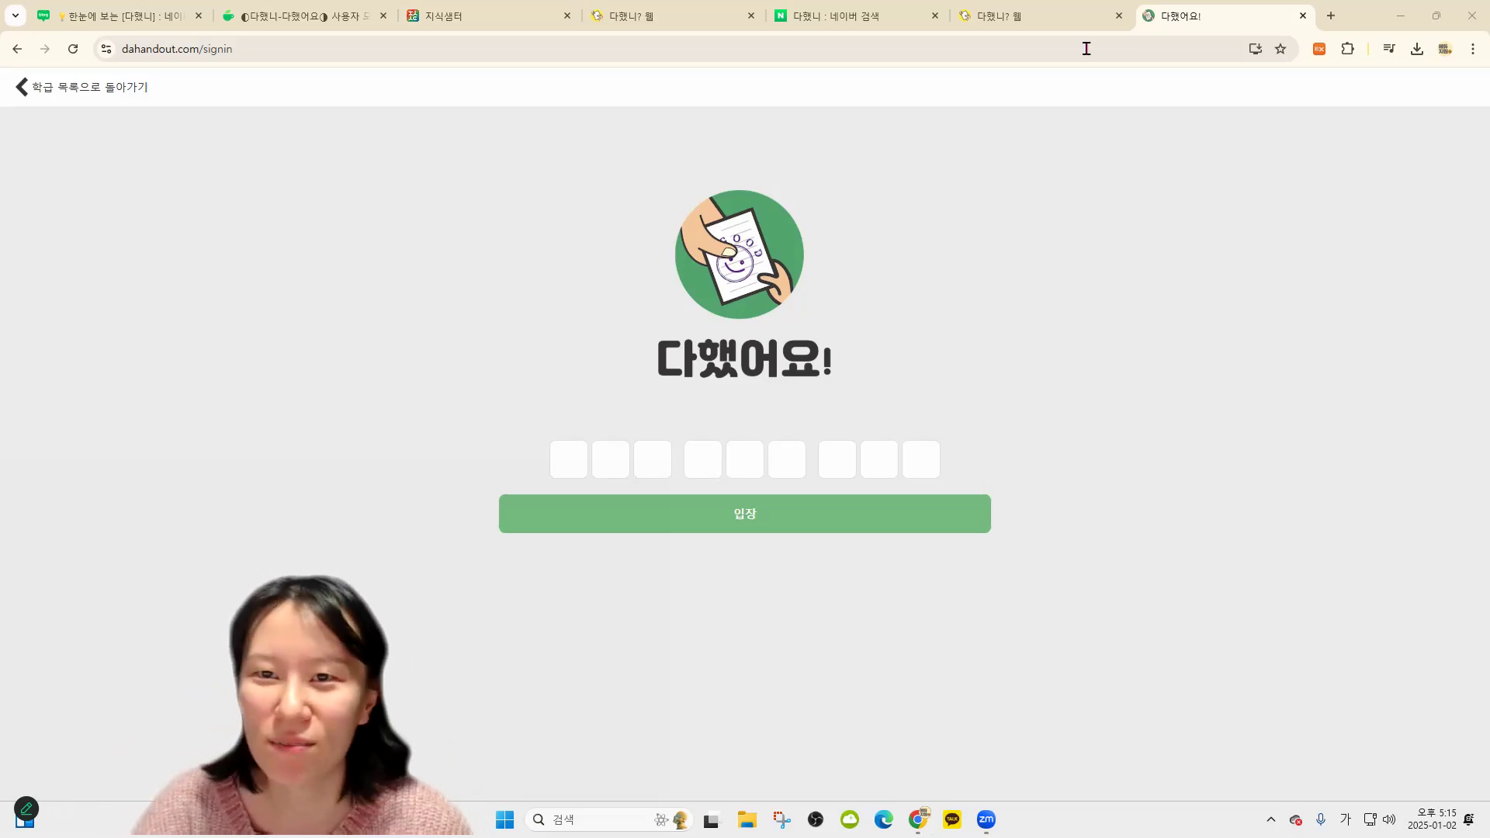
# Bring up the 다했니? 웹 tab showing the emptied teacher login form
pyautogui.click(1060, 18)
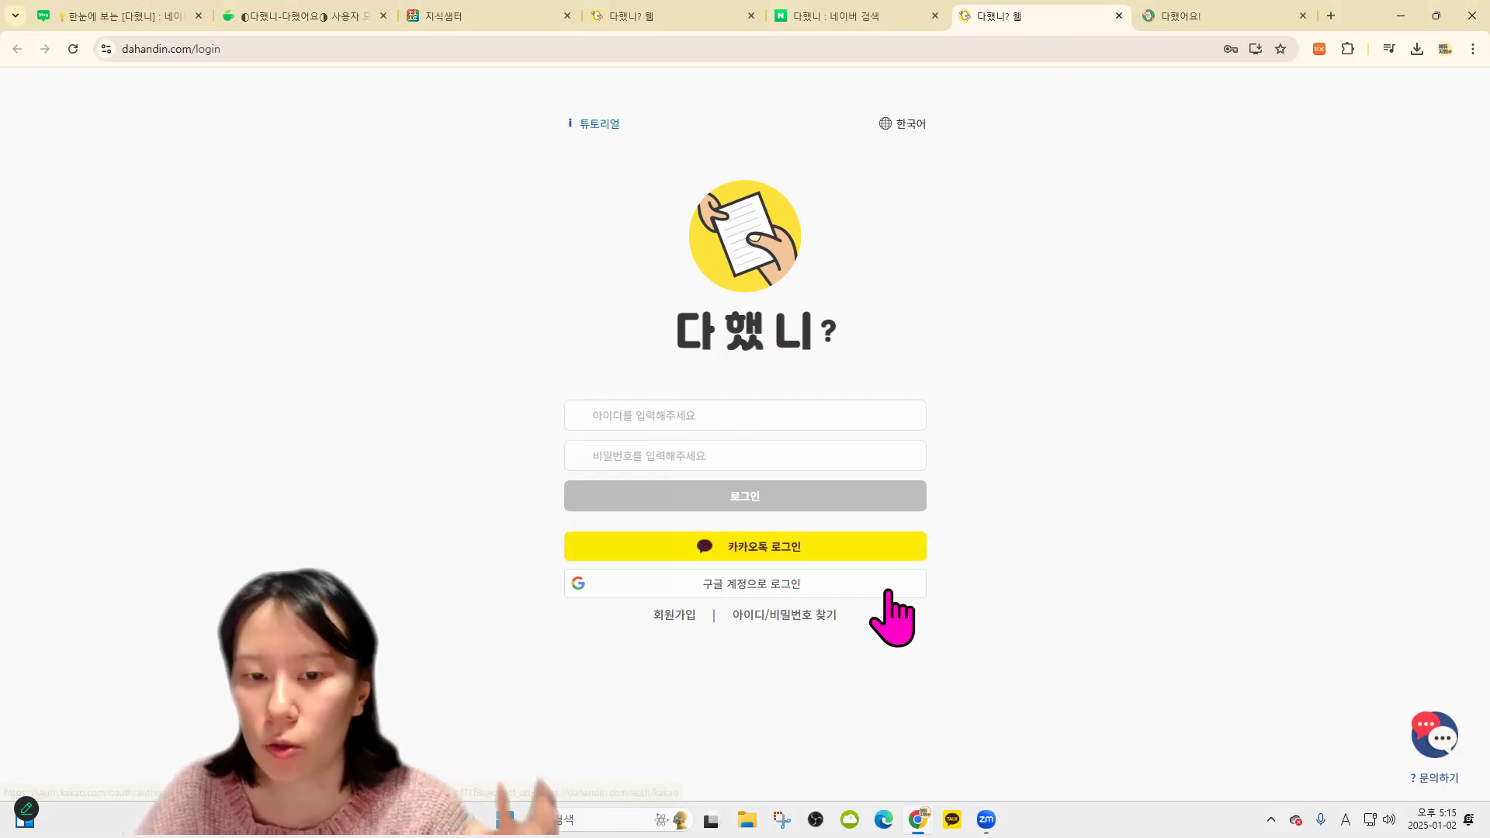
# Browse the 회원가입 sign-up form twice, going back to the login page each time
pyautogui.click(662, 618)
pyautogui.scroll(-2, 831, 419)
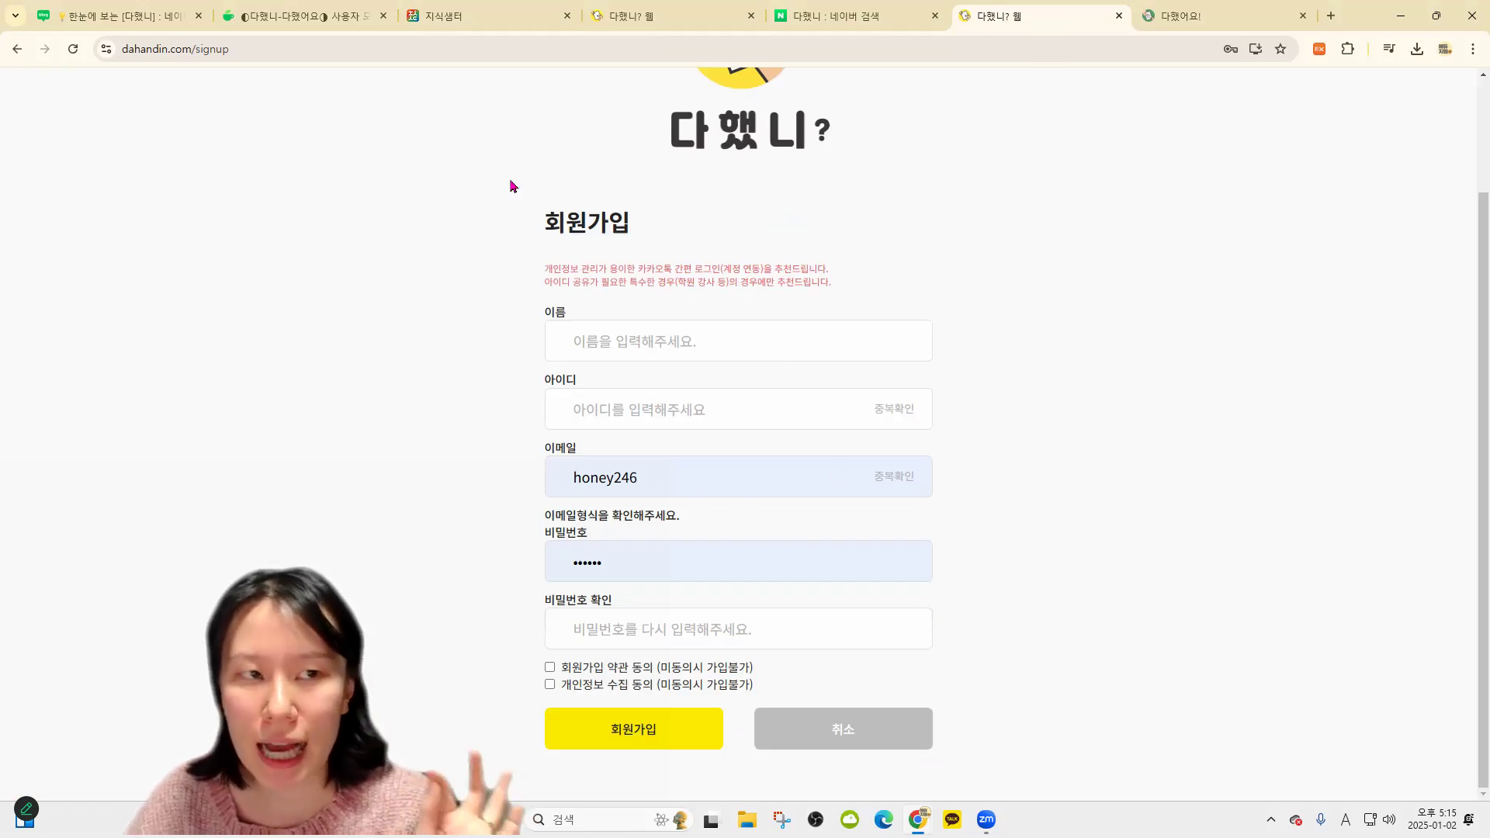
pyautogui.scroll(1, 457, 250)
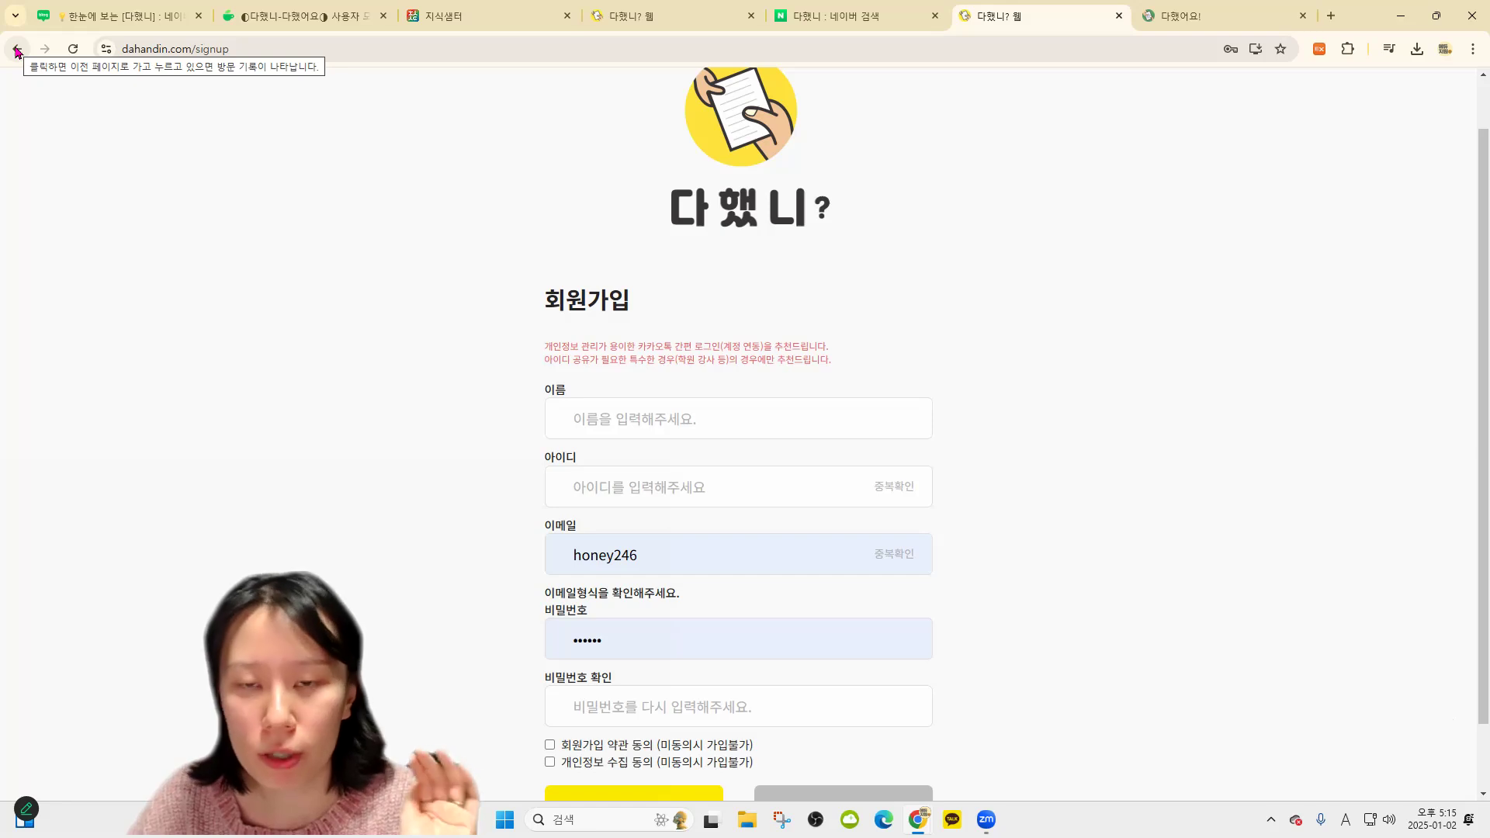
pyautogui.click(16, 49)
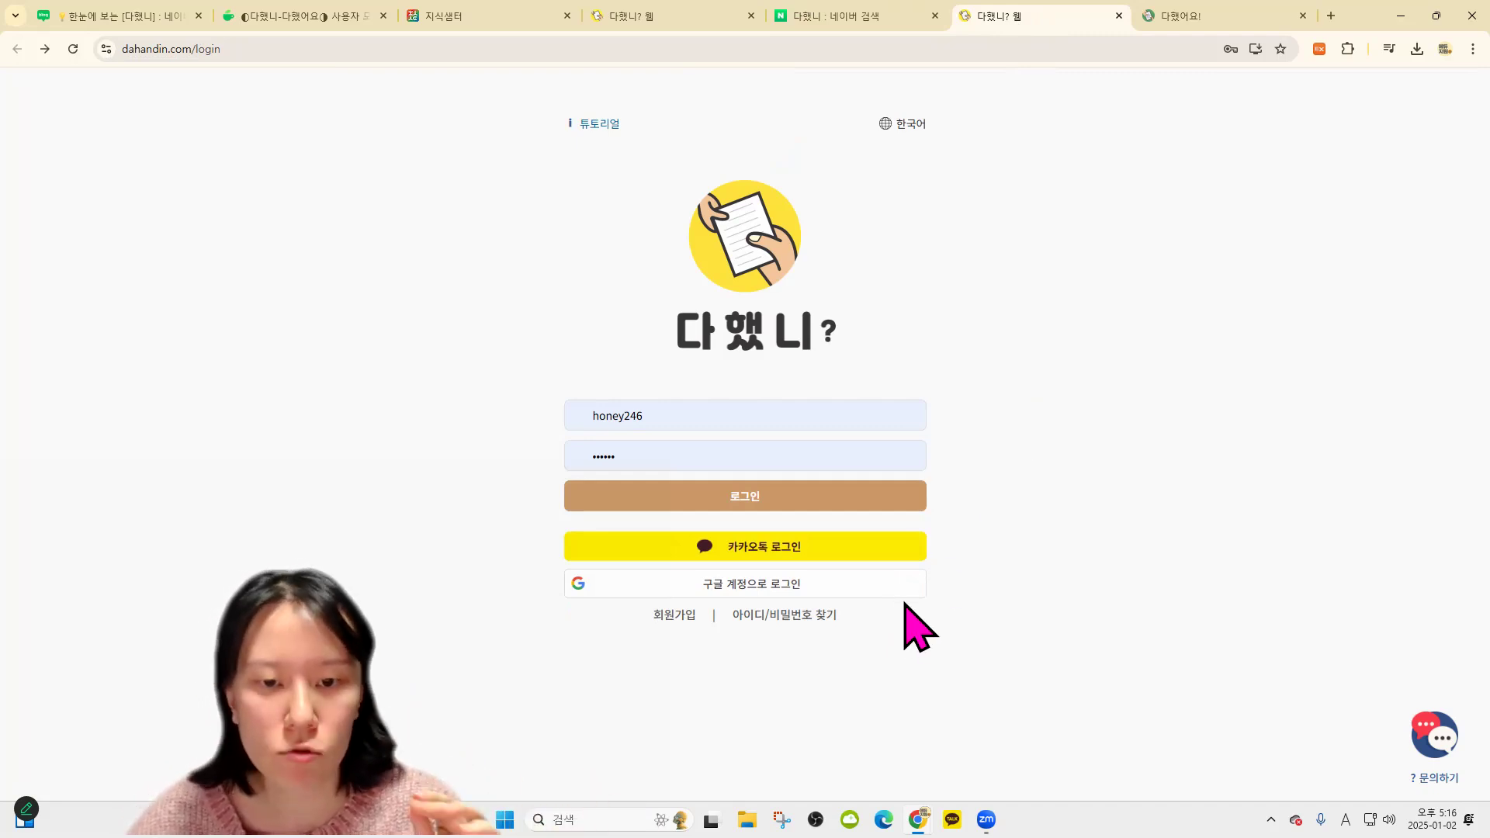
pyautogui.click(674, 614)
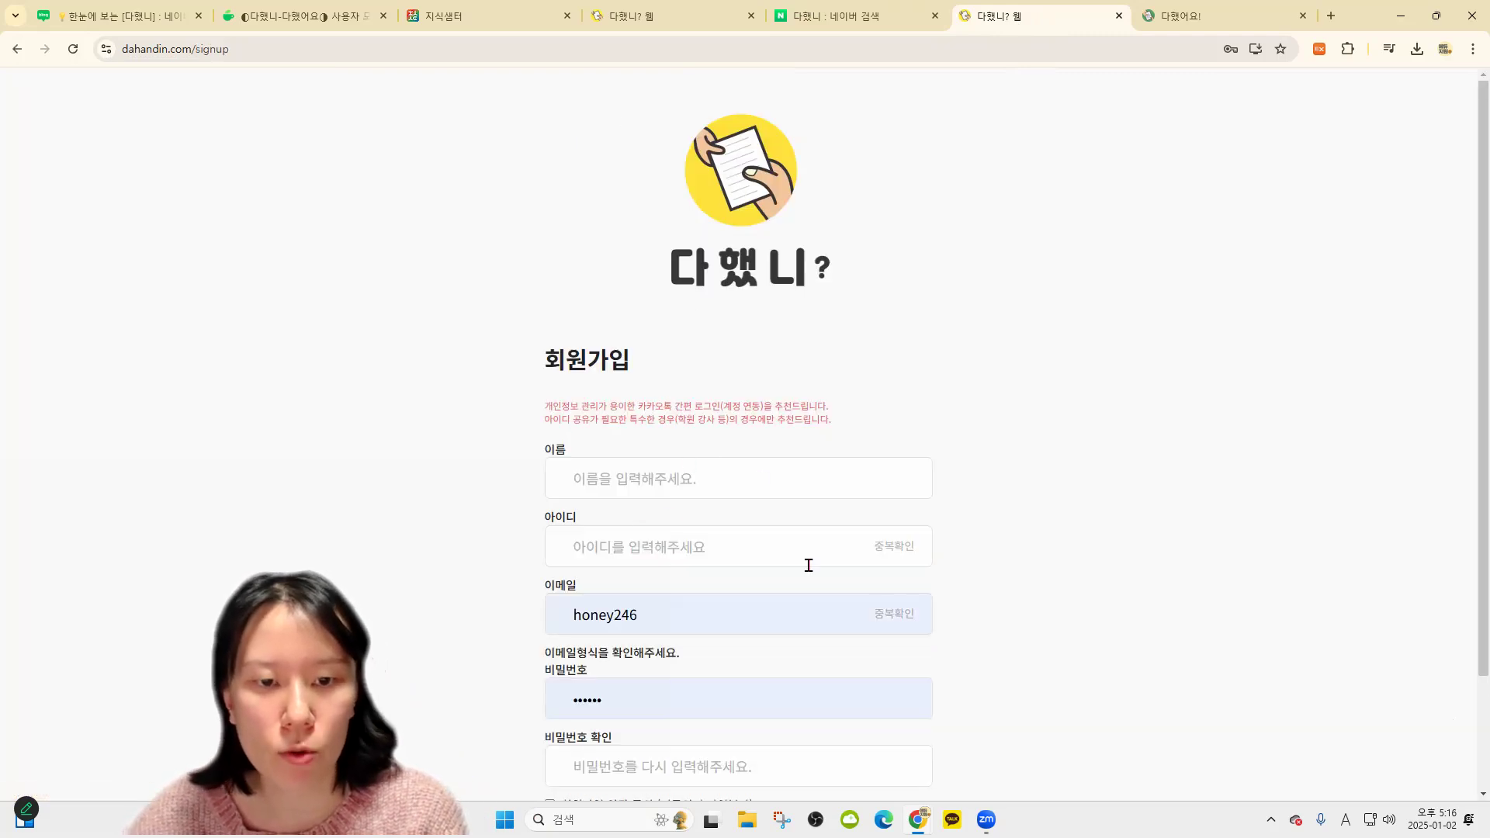
pyautogui.scroll(-2, 777, 614)
pyautogui.click(17, 49)
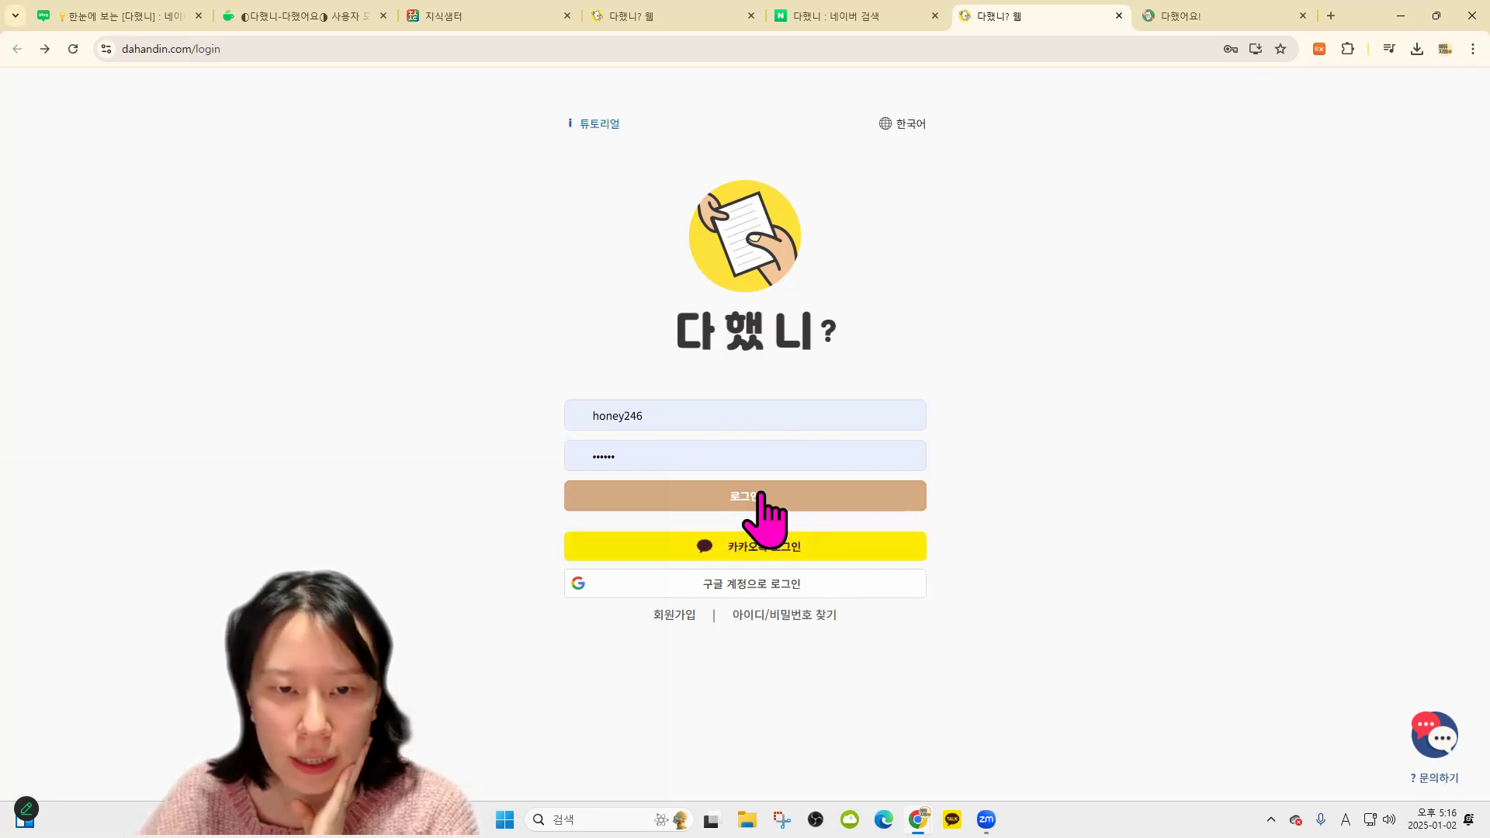
# Log in to the teacher account and scroll through the 공지사항 notice
pyautogui.click(791, 546)
pyautogui.scroll(-2, 854, 632)
pyautogui.scroll(1, 792, 485)
pyautogui.scroll(1, 916, 425)
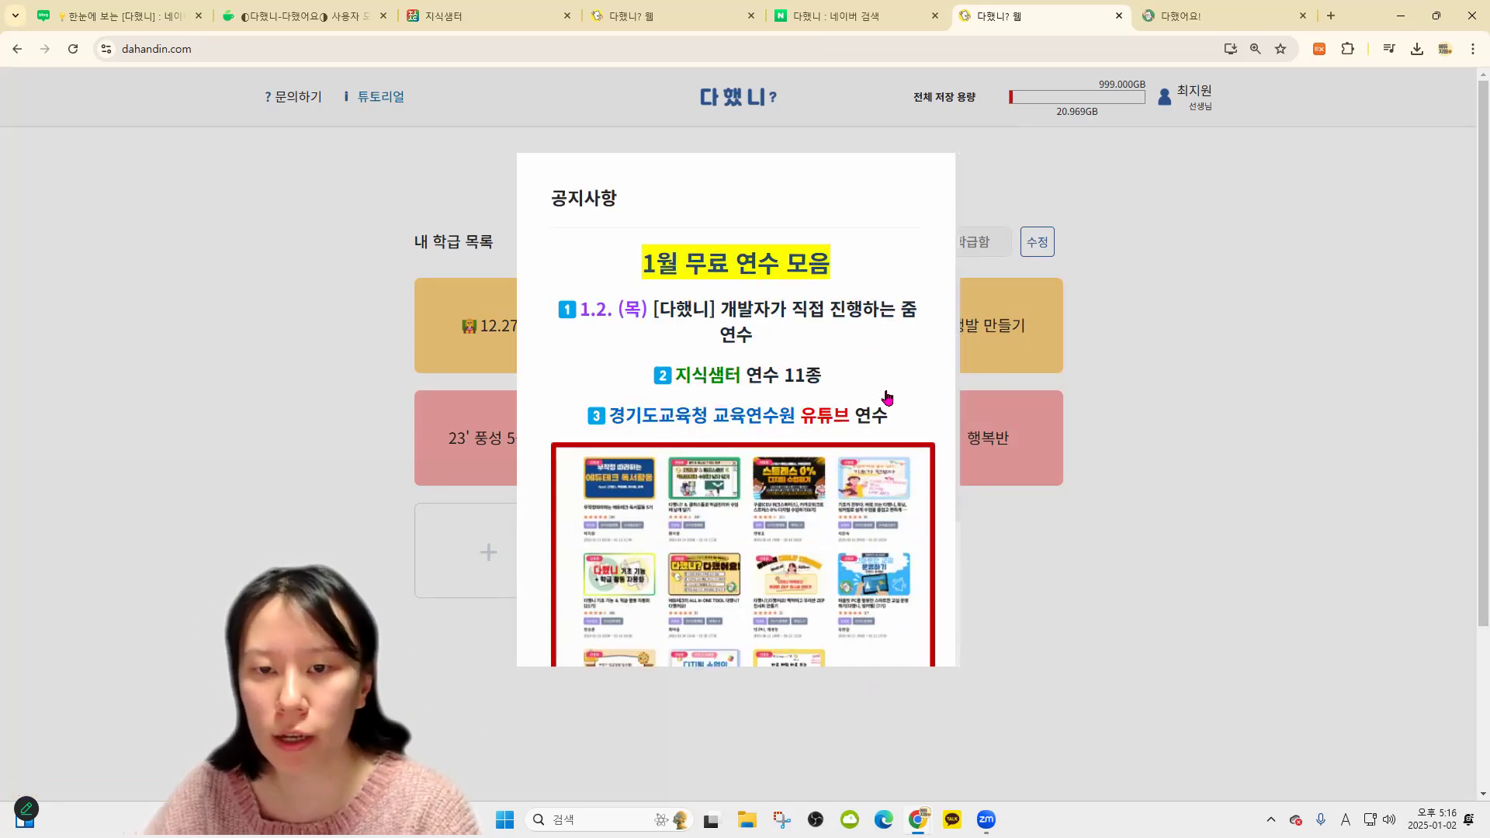
pyautogui.scroll(-3, 833, 359)
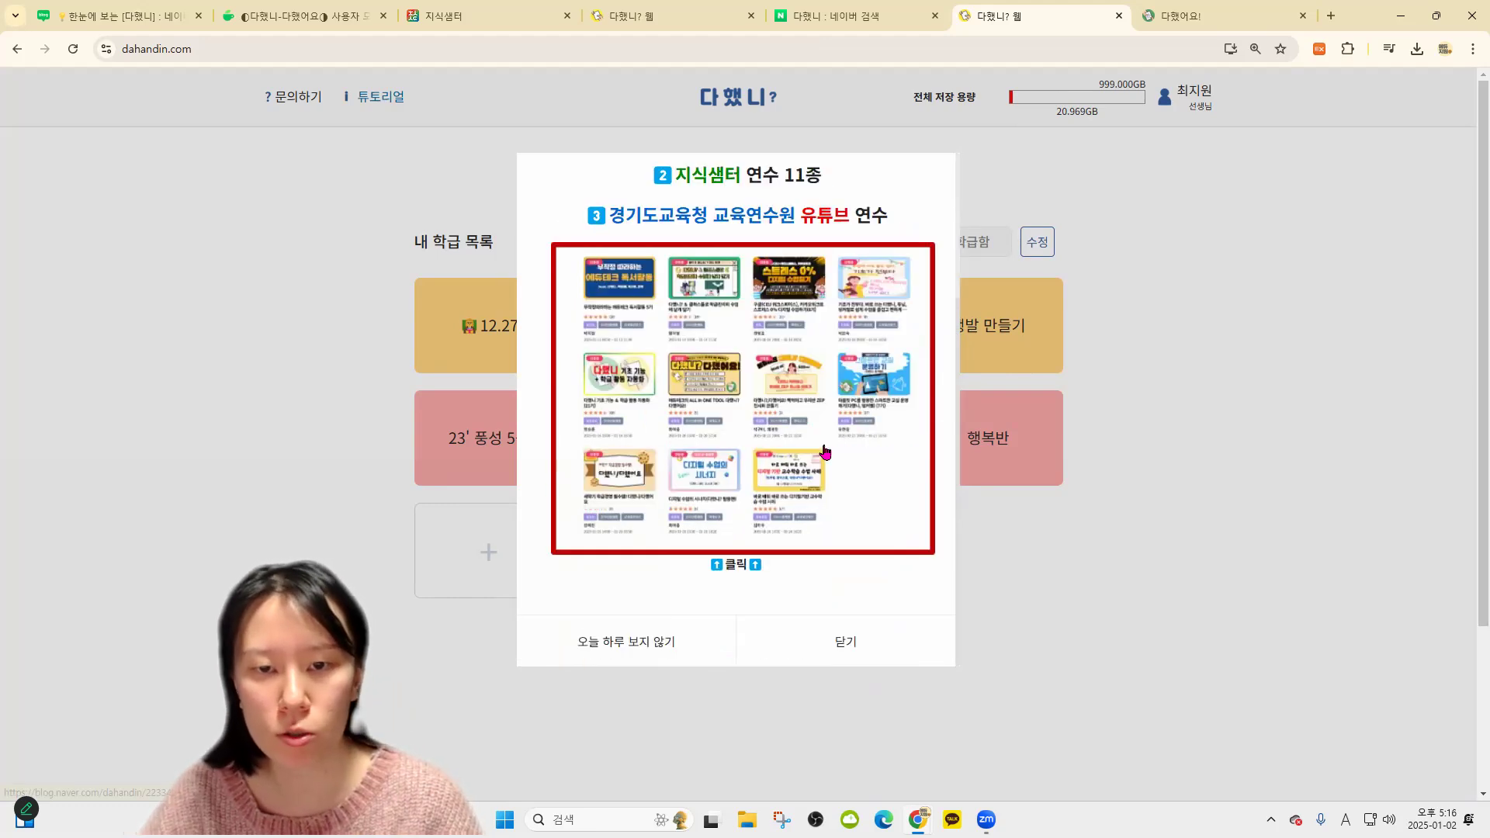
pyautogui.scroll(3, 788, 382)
pyautogui.scroll(-6, 758, 342)
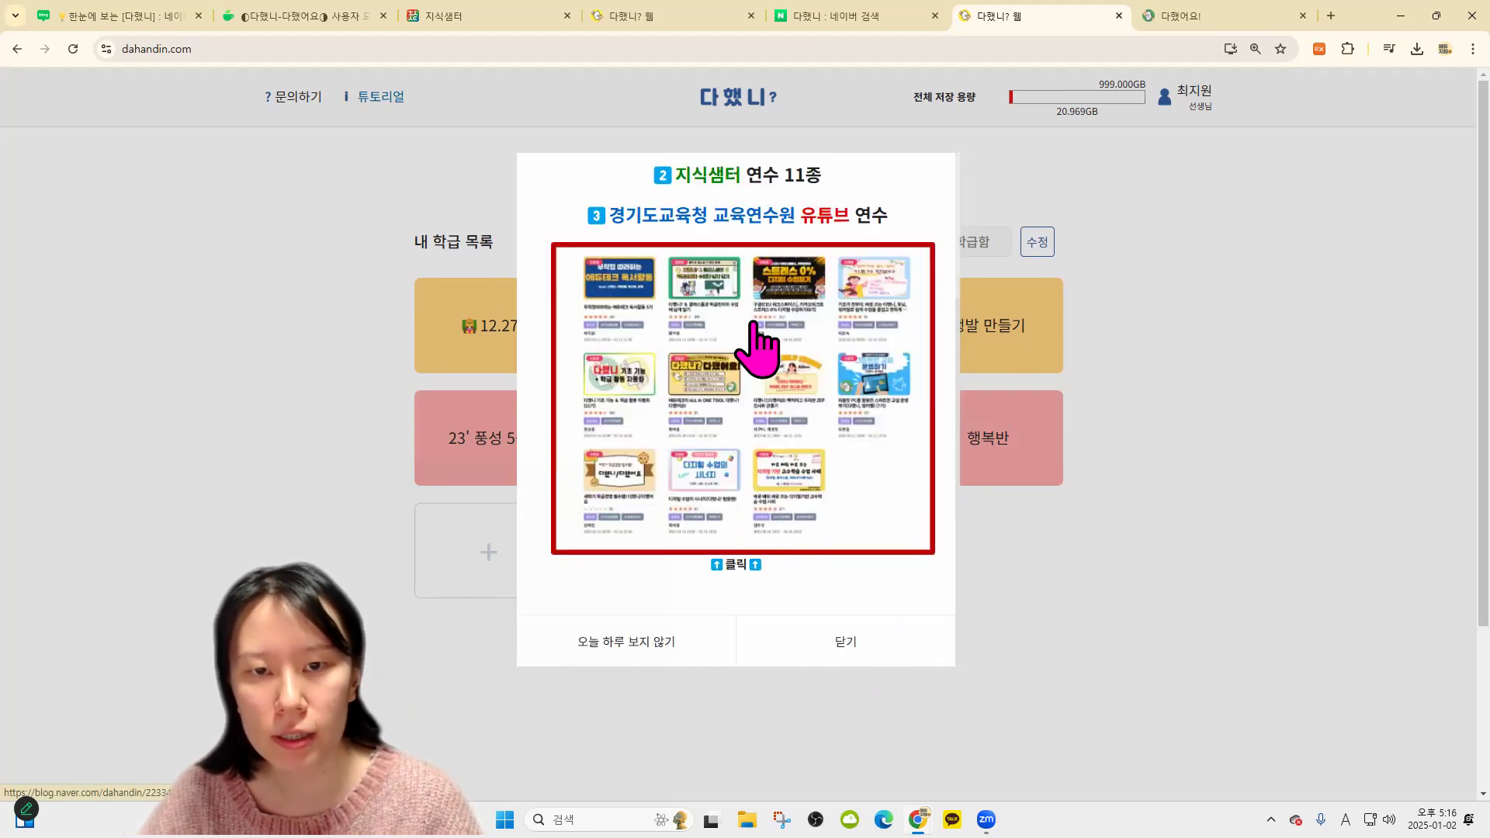
pyautogui.scroll(6, 845, 372)
pyautogui.scroll(-5, 845, 372)
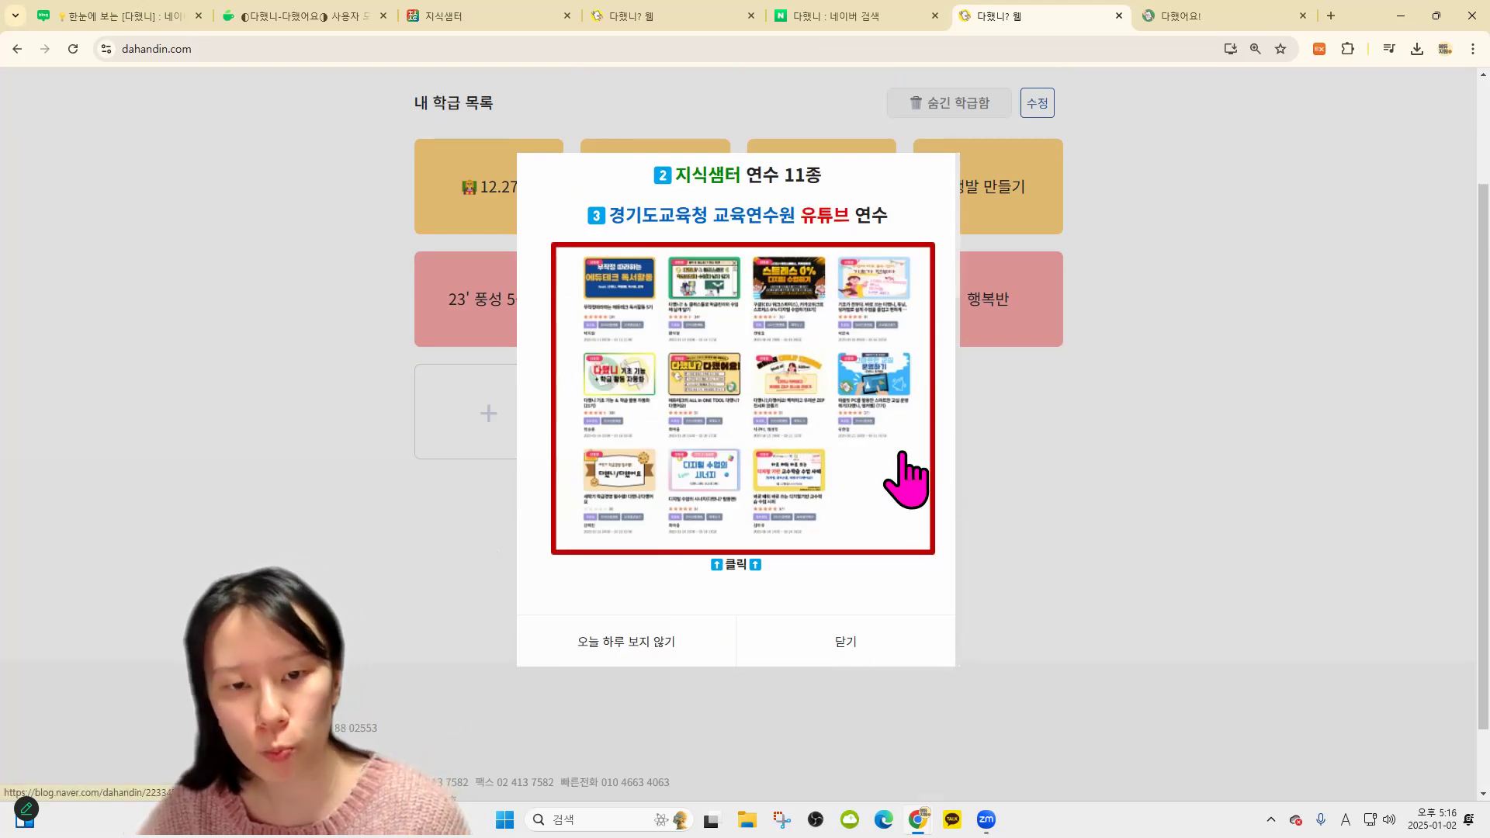
# Open the free training courses blog link, then close it and the notice
pyautogui.click(784, 458)
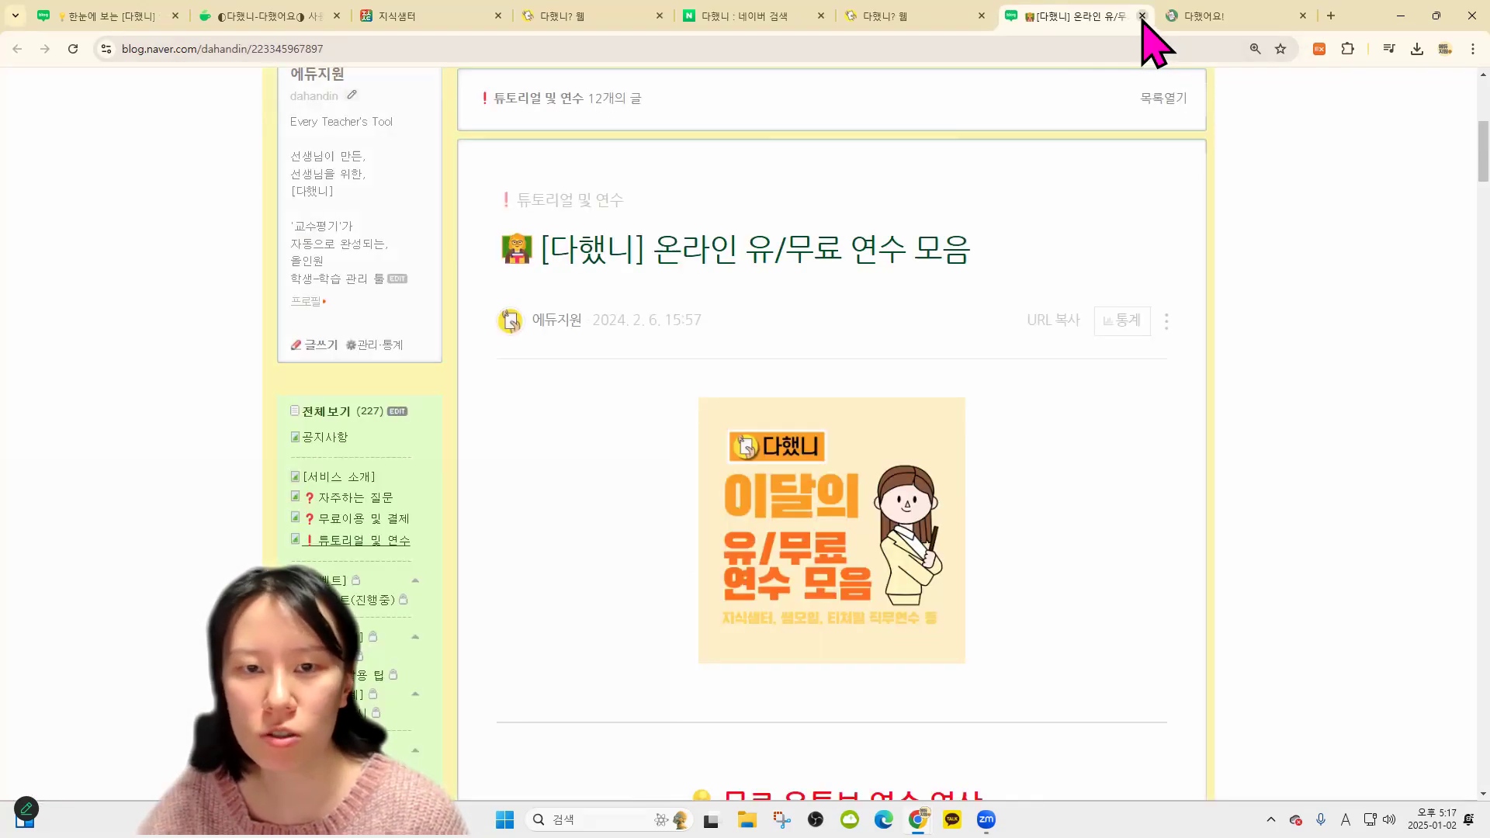
pyautogui.click(1142, 15)
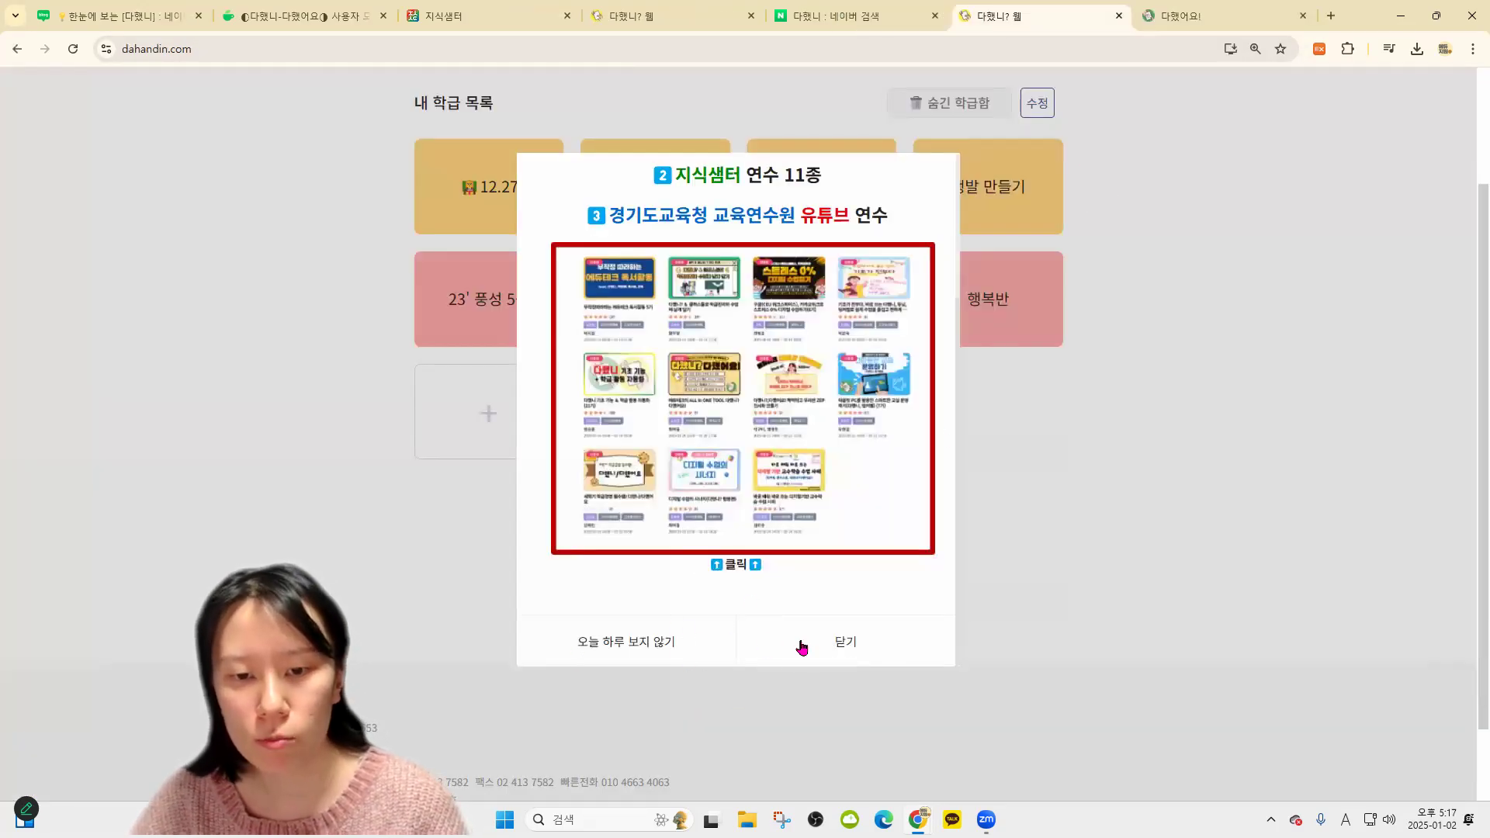
pyautogui.click(687, 655)
# In edit mode, mark all eight classes, from 12.27 to 행복반, and hide them
pyautogui.scroll(2, 916, 505)
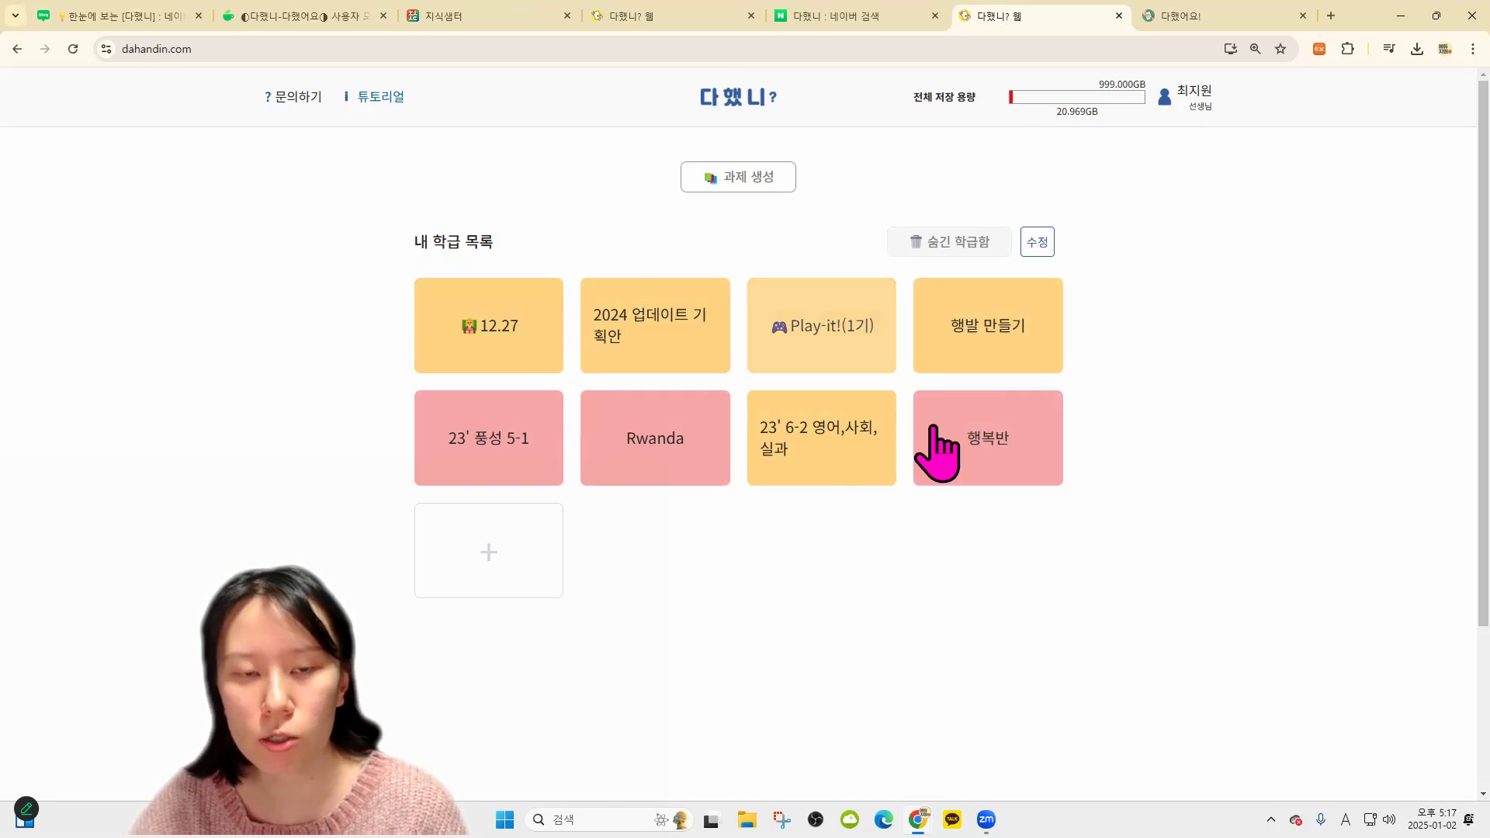
pyautogui.click(1038, 242)
pyautogui.click(458, 263)
pyautogui.click(782, 292)
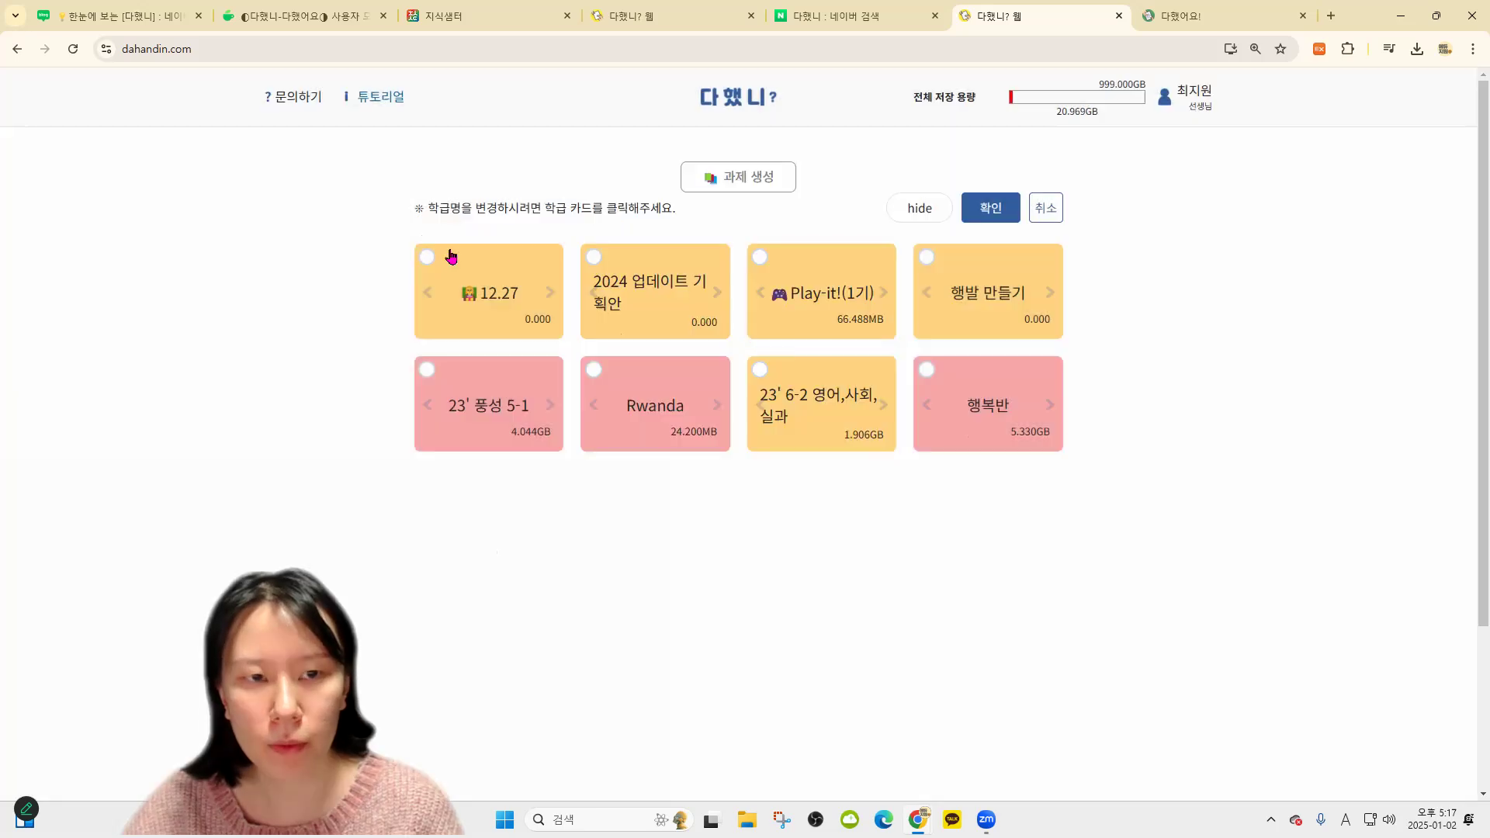
pyautogui.click(426, 256)
pyautogui.click(594, 257)
pyautogui.click(595, 373)
pyautogui.click(427, 371)
pyautogui.click(760, 369)
pyautogui.click(760, 256)
pyautogui.click(928, 371)
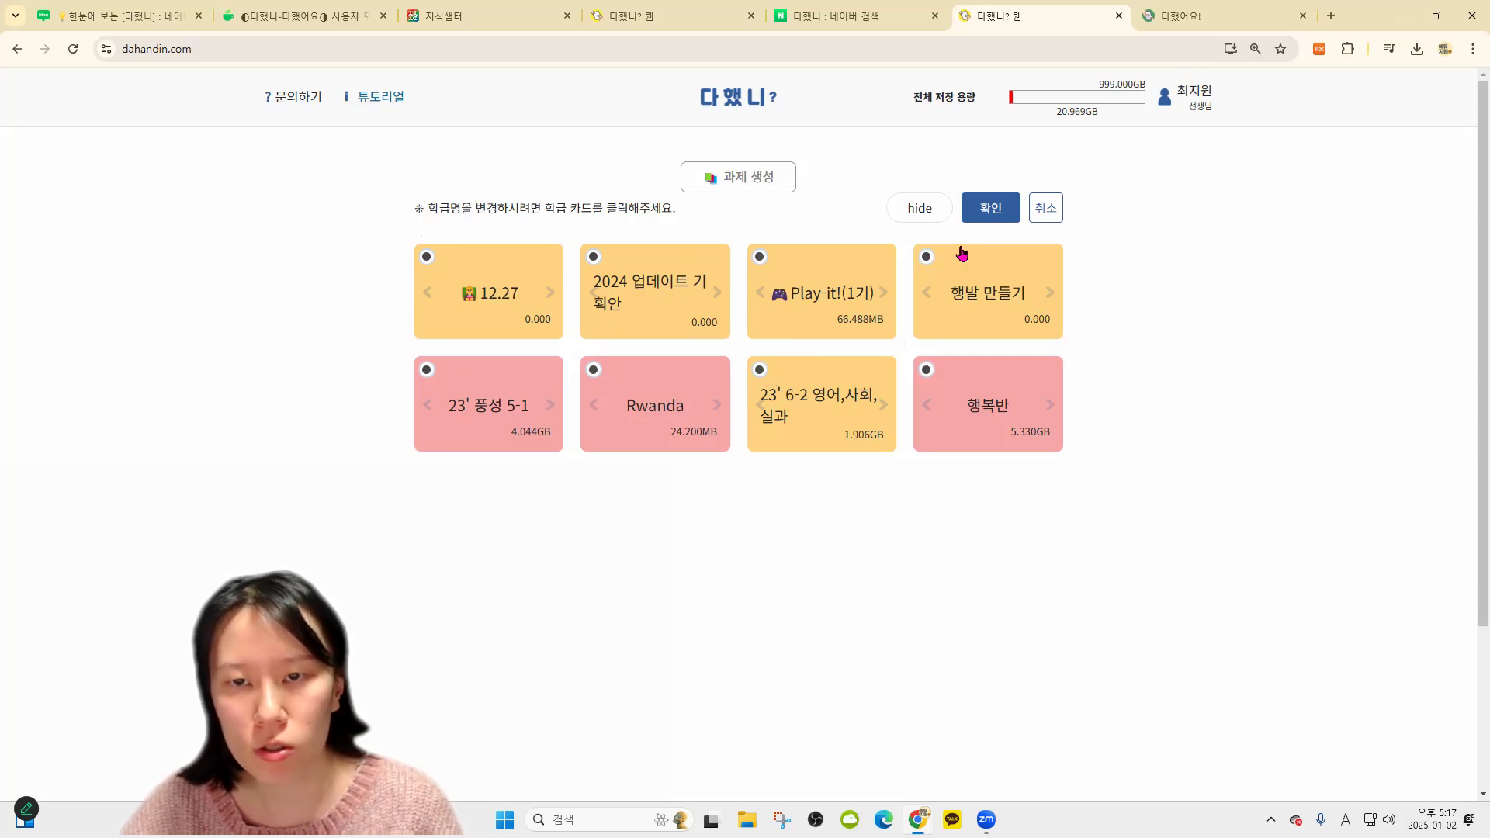
pyautogui.click(936, 214)
pyautogui.click(878, 176)
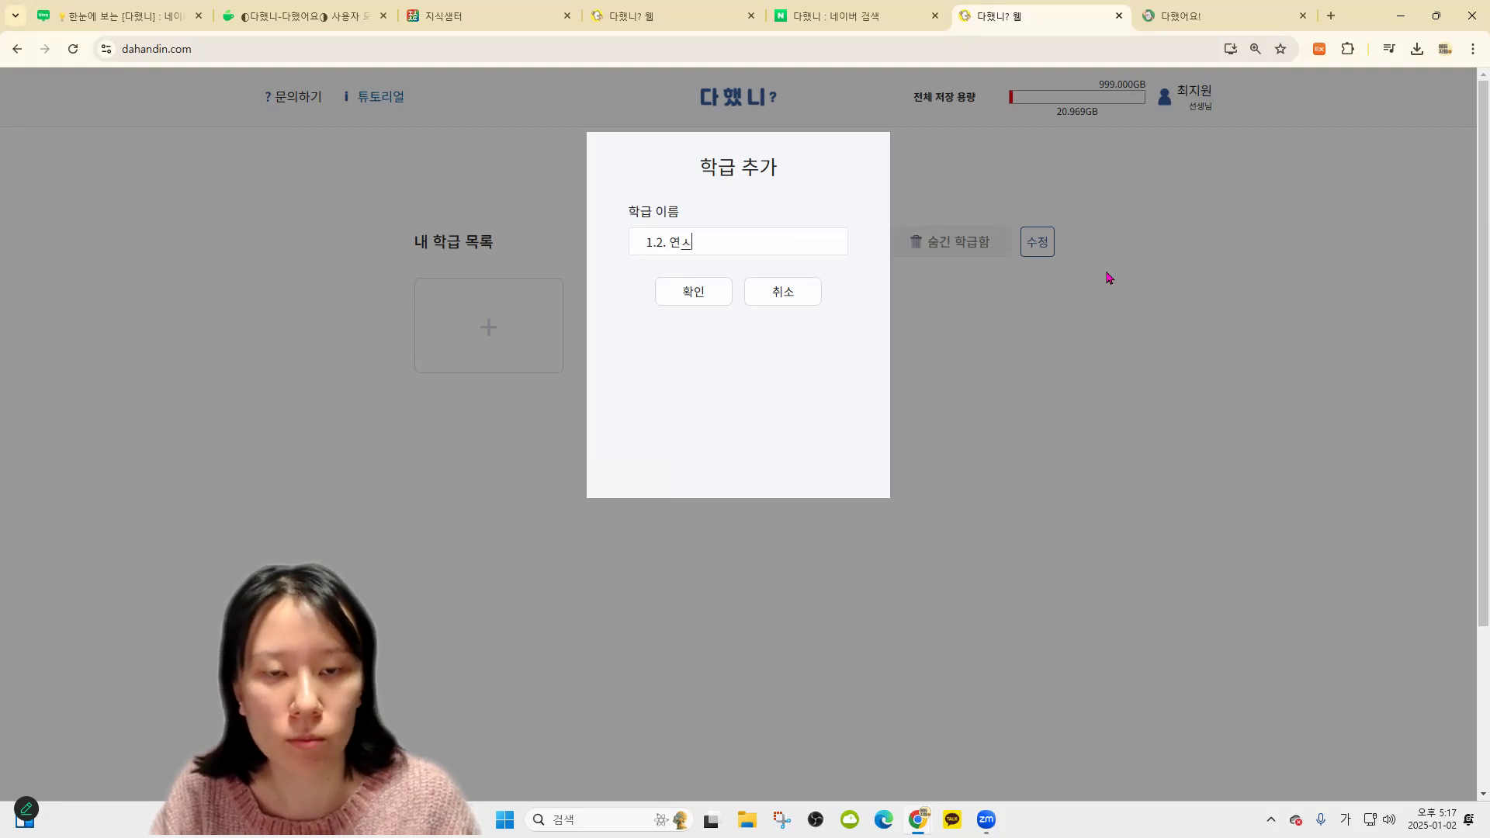
# Confirm the 학급 추가 dialog so 1.2. 연수반 becomes the only listed class
pyautogui.click(686, 293)
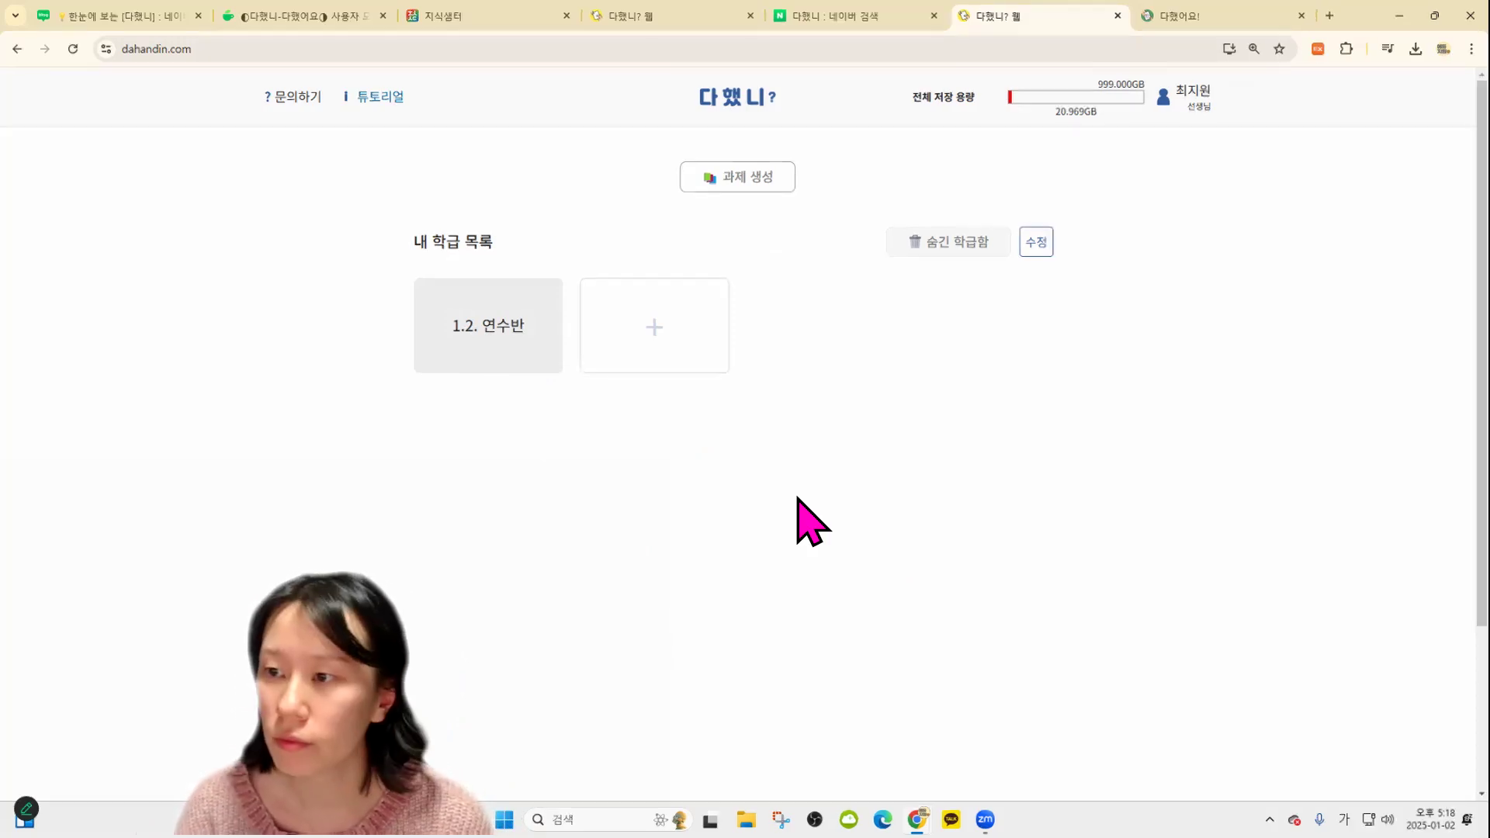
# Open the 1.2. 연수반 class card to reach its empty student view
pyautogui.click(508, 338)
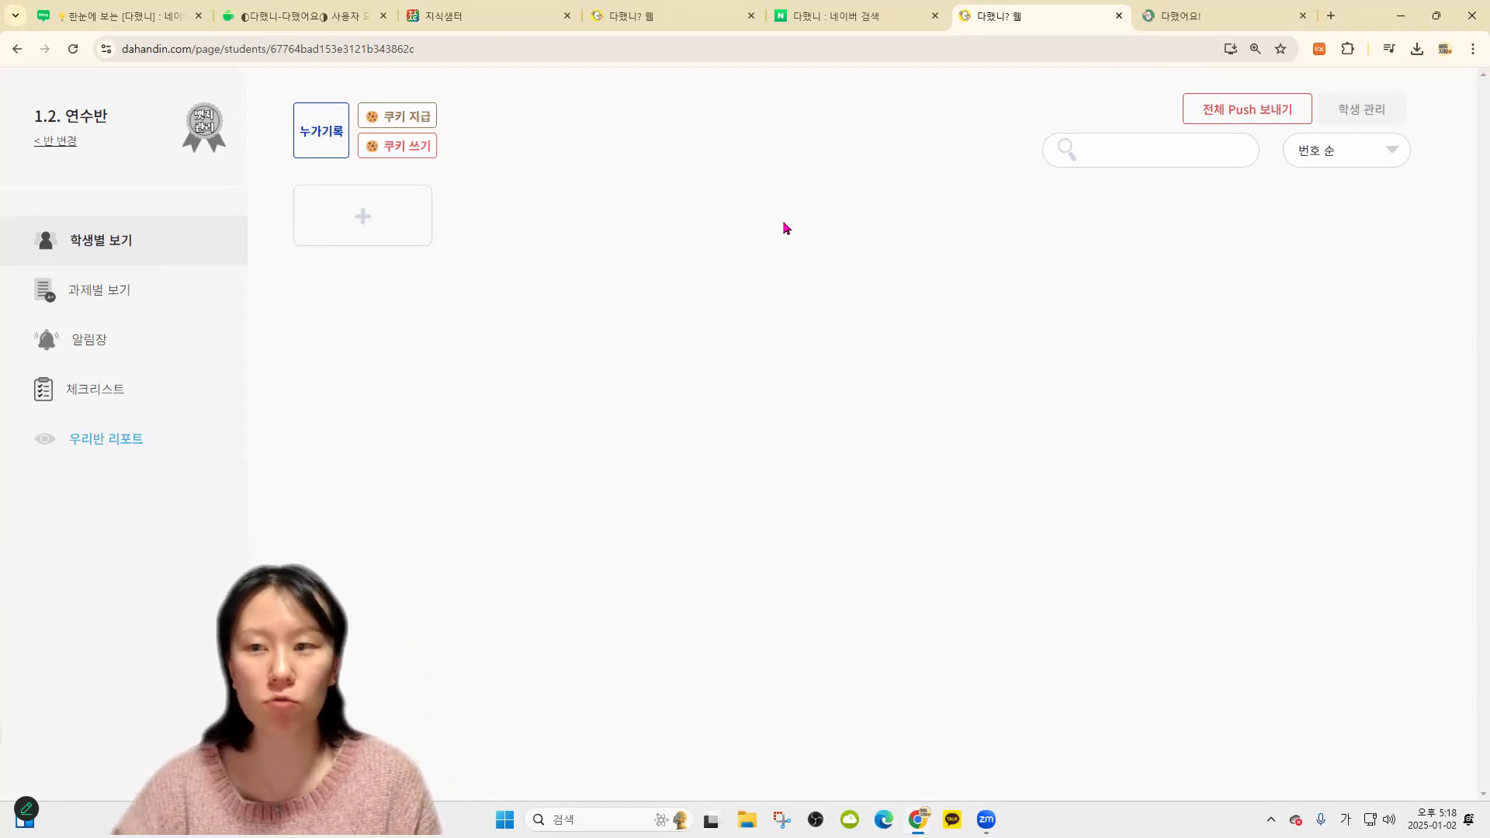
# Enroll the student's name as number 1, then cancel a second enrollment dialog
pyautogui.click(370, 226)
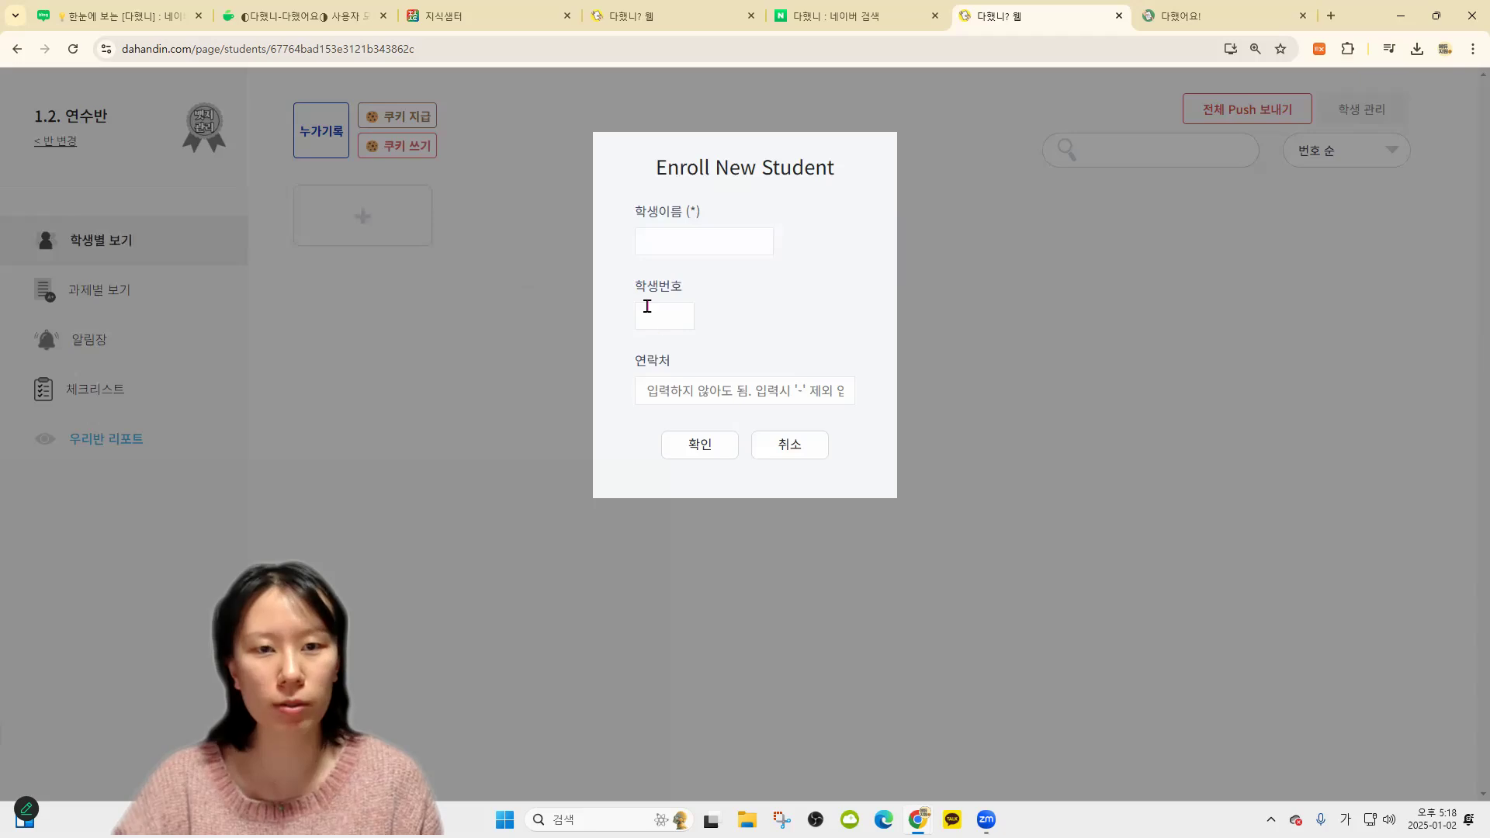
pyautogui.click(662, 316)
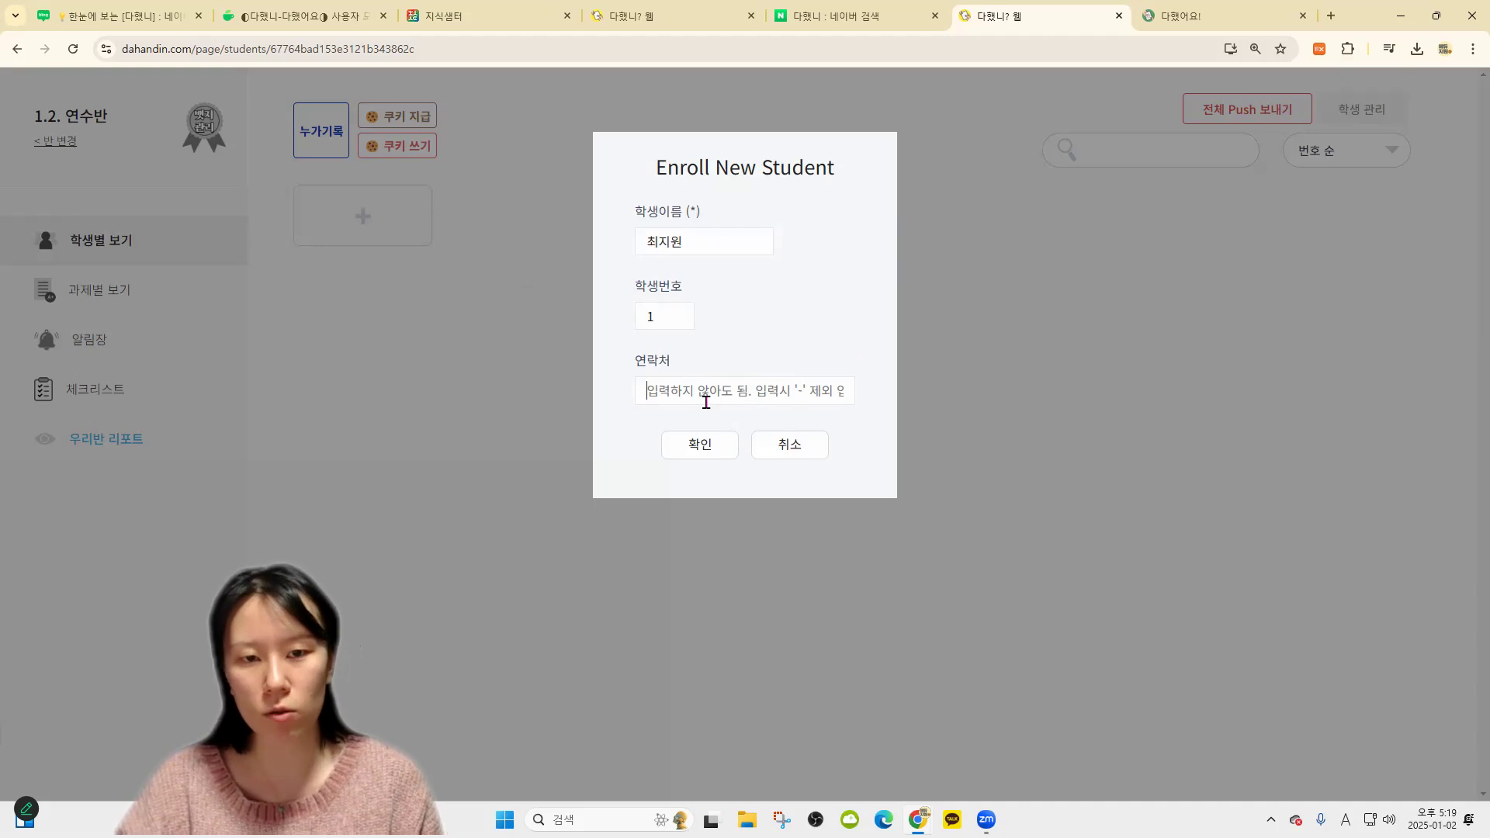
pyautogui.click(699, 441)
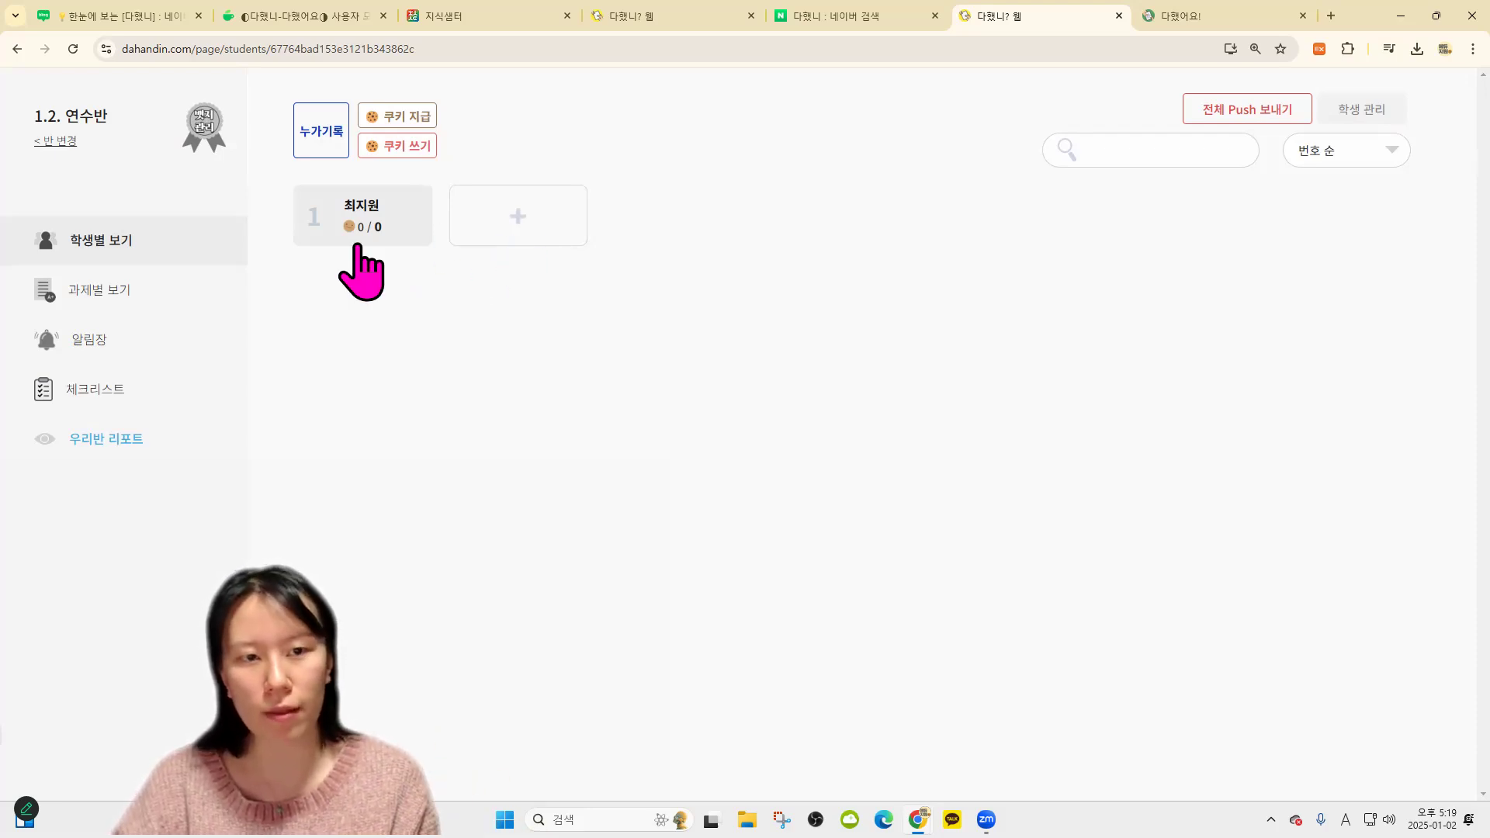
pyautogui.click(534, 229)
pyautogui.click(790, 444)
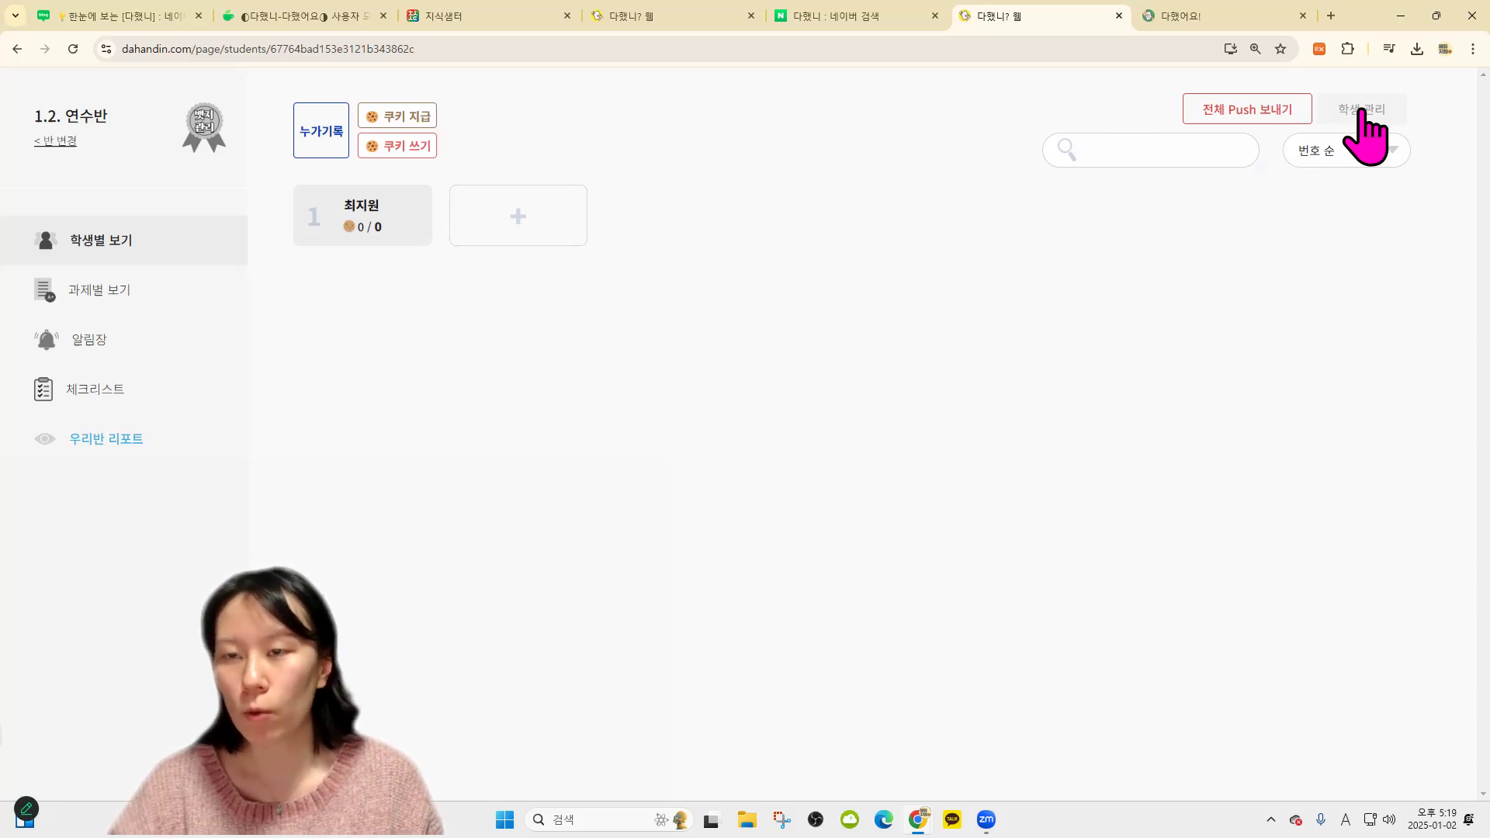
# Download the Excel student enrolment form and review its number column in Excel
pyautogui.click(1364, 109)
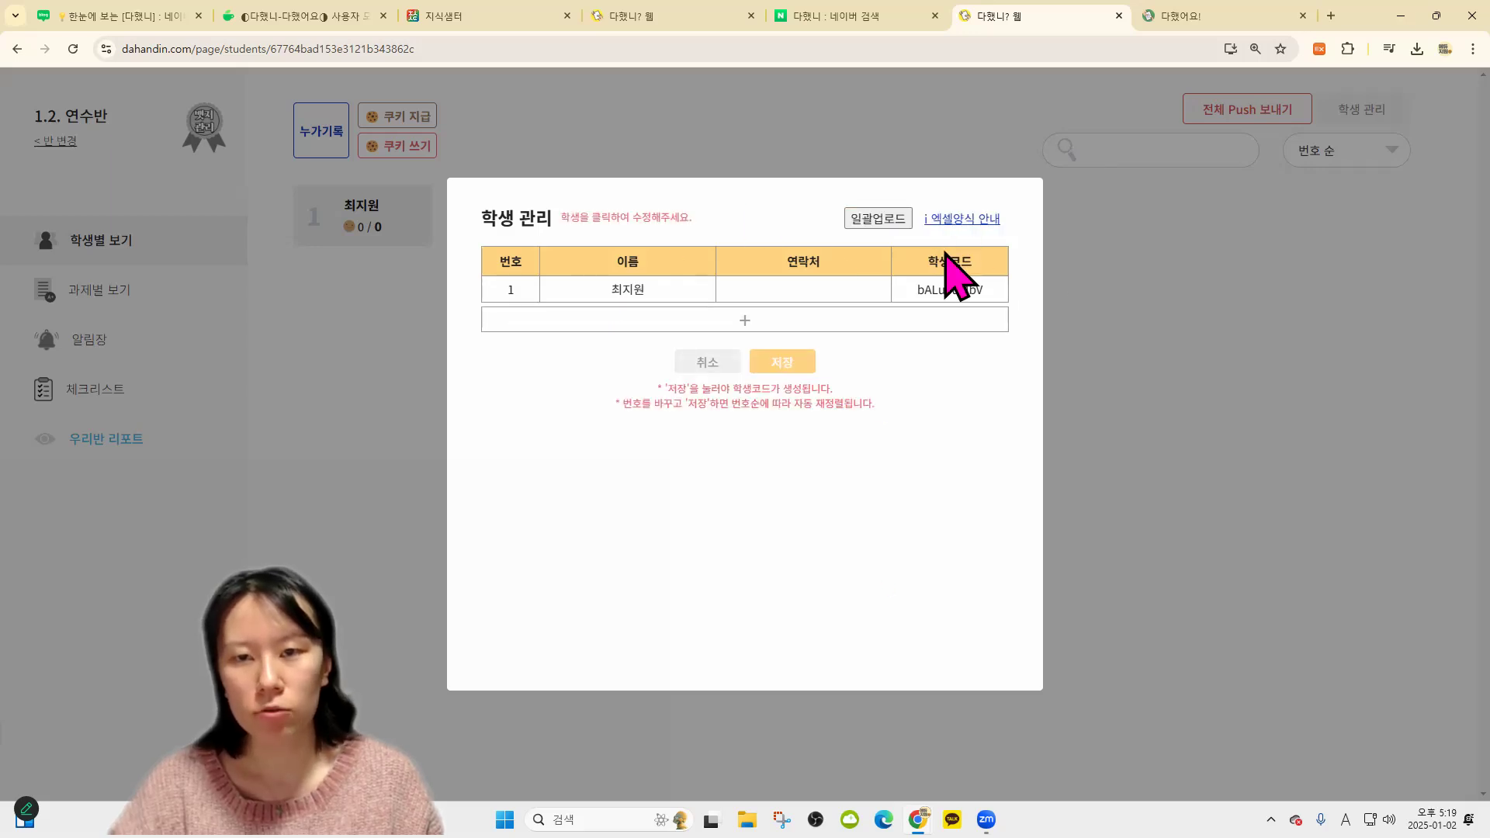
pyautogui.click(870, 219)
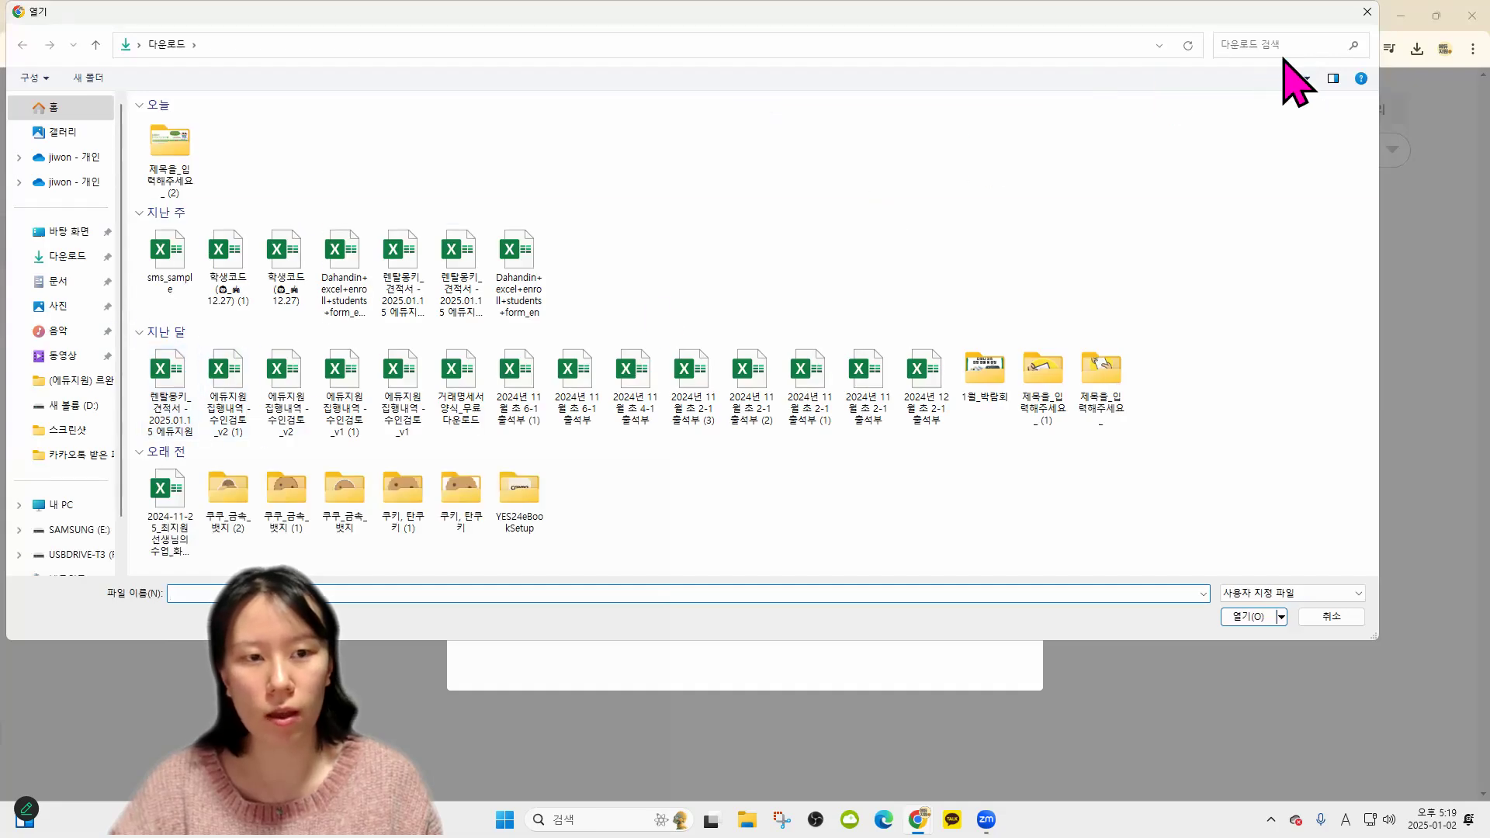
pyautogui.click(1367, 12)
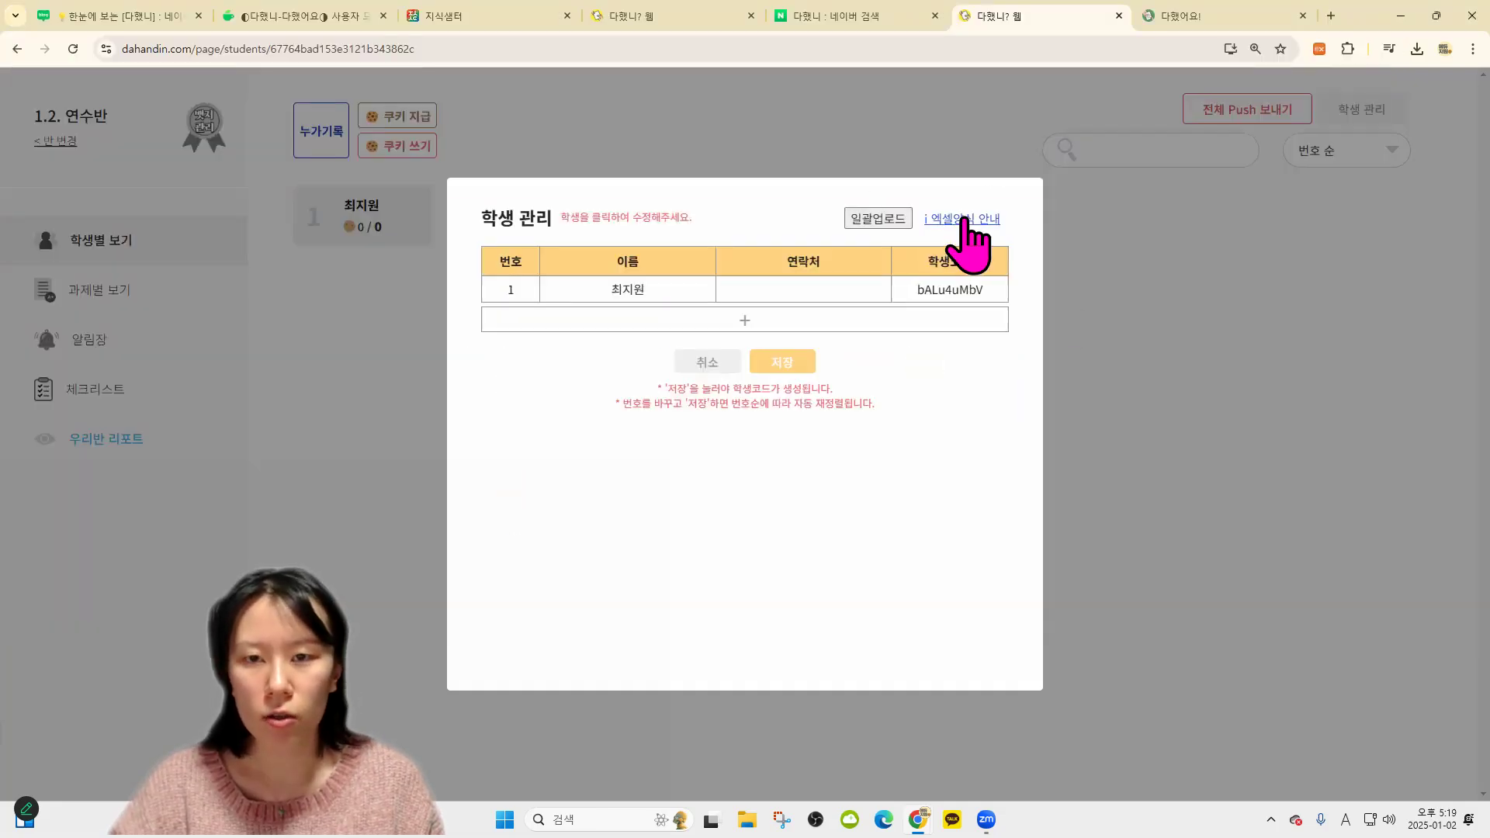
pyautogui.click(962, 219)
pyautogui.click(743, 318)
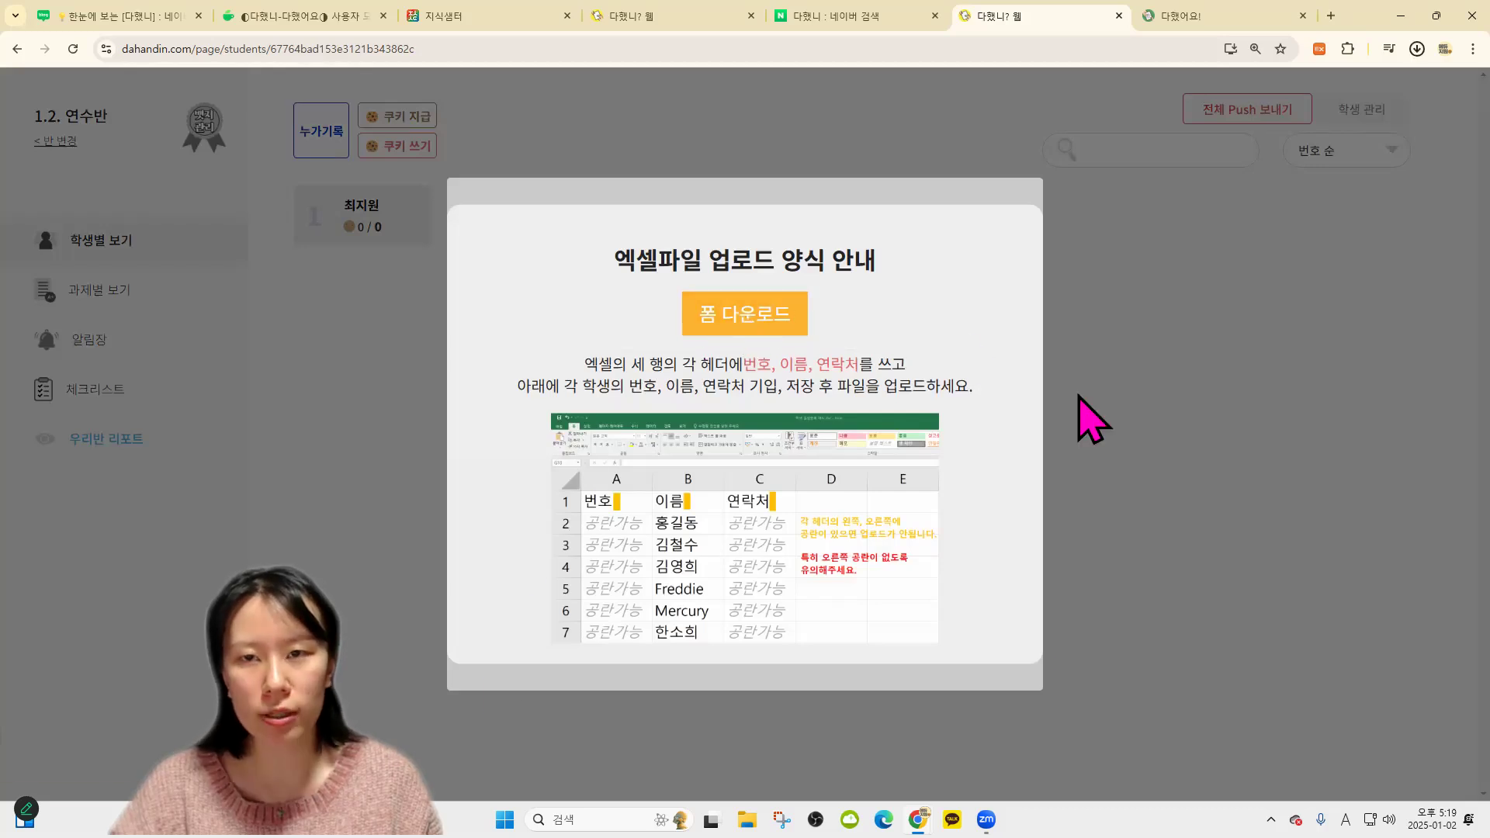
pyautogui.click(1304, 92)
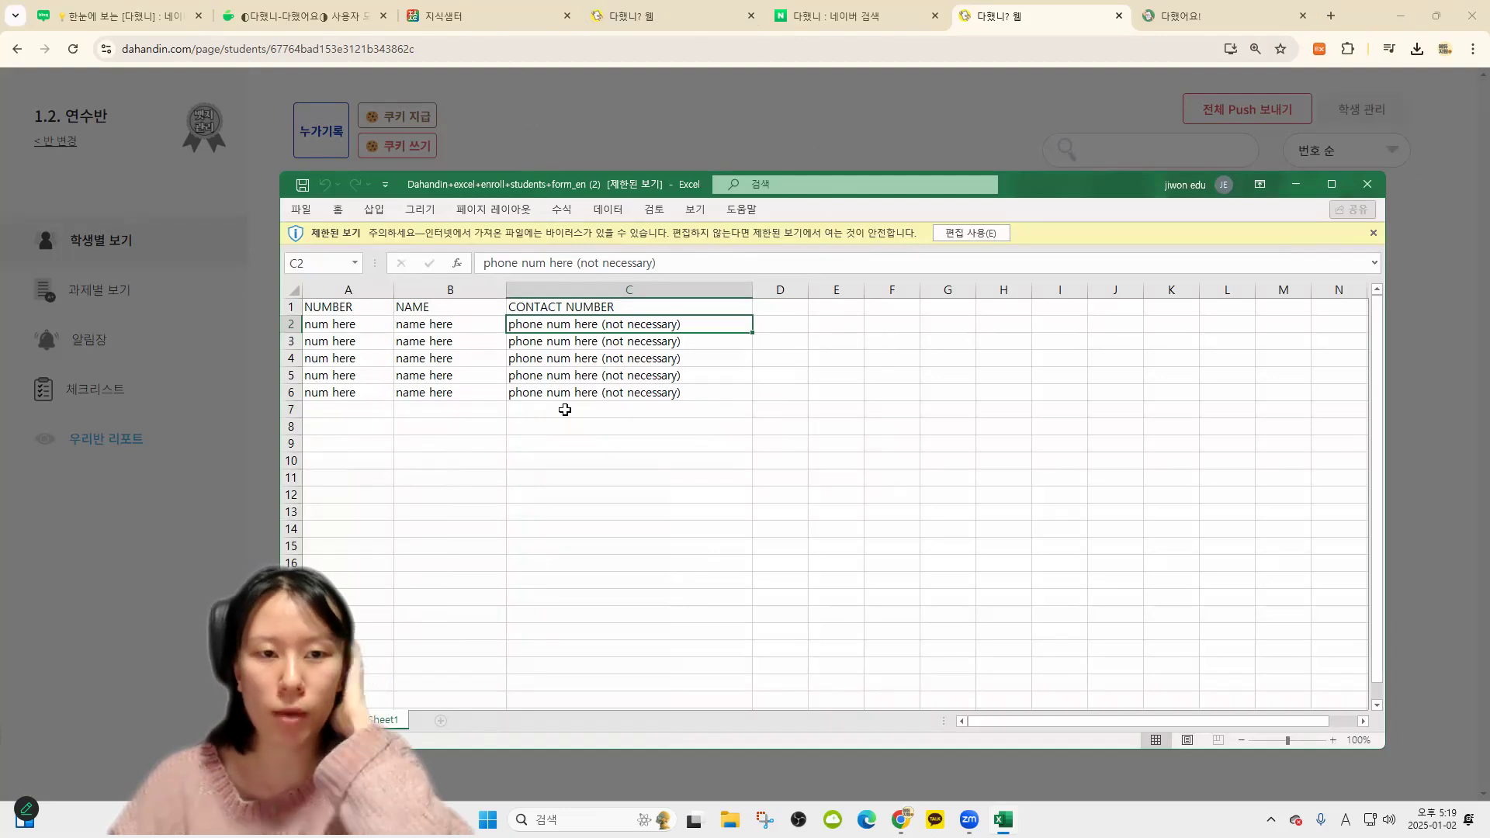
pyautogui.click(358, 325)
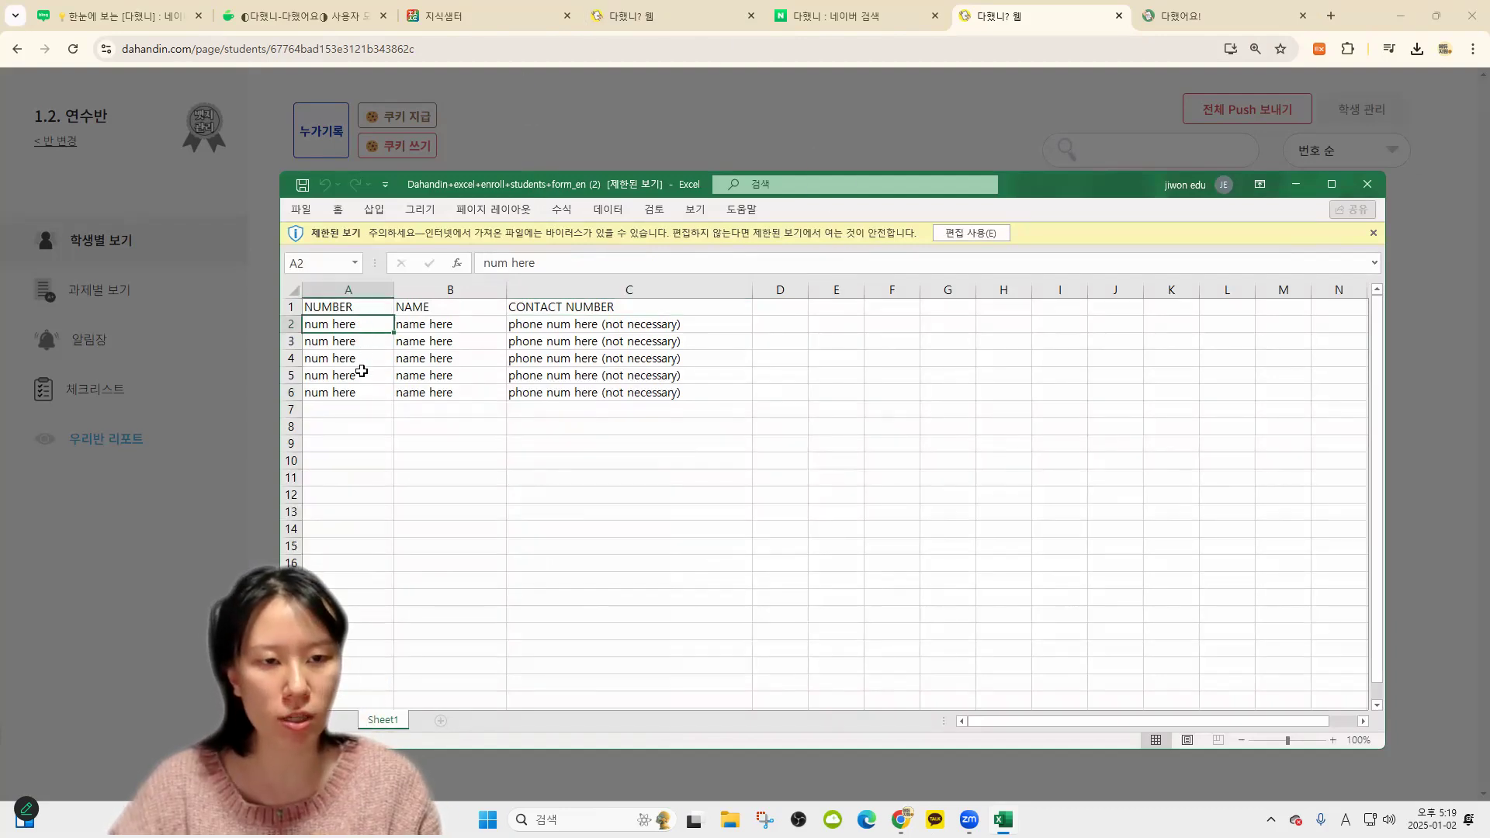
pyautogui.moveTo(361, 371); pyautogui.dragTo(350, 410)
pyautogui.click(1366, 183)
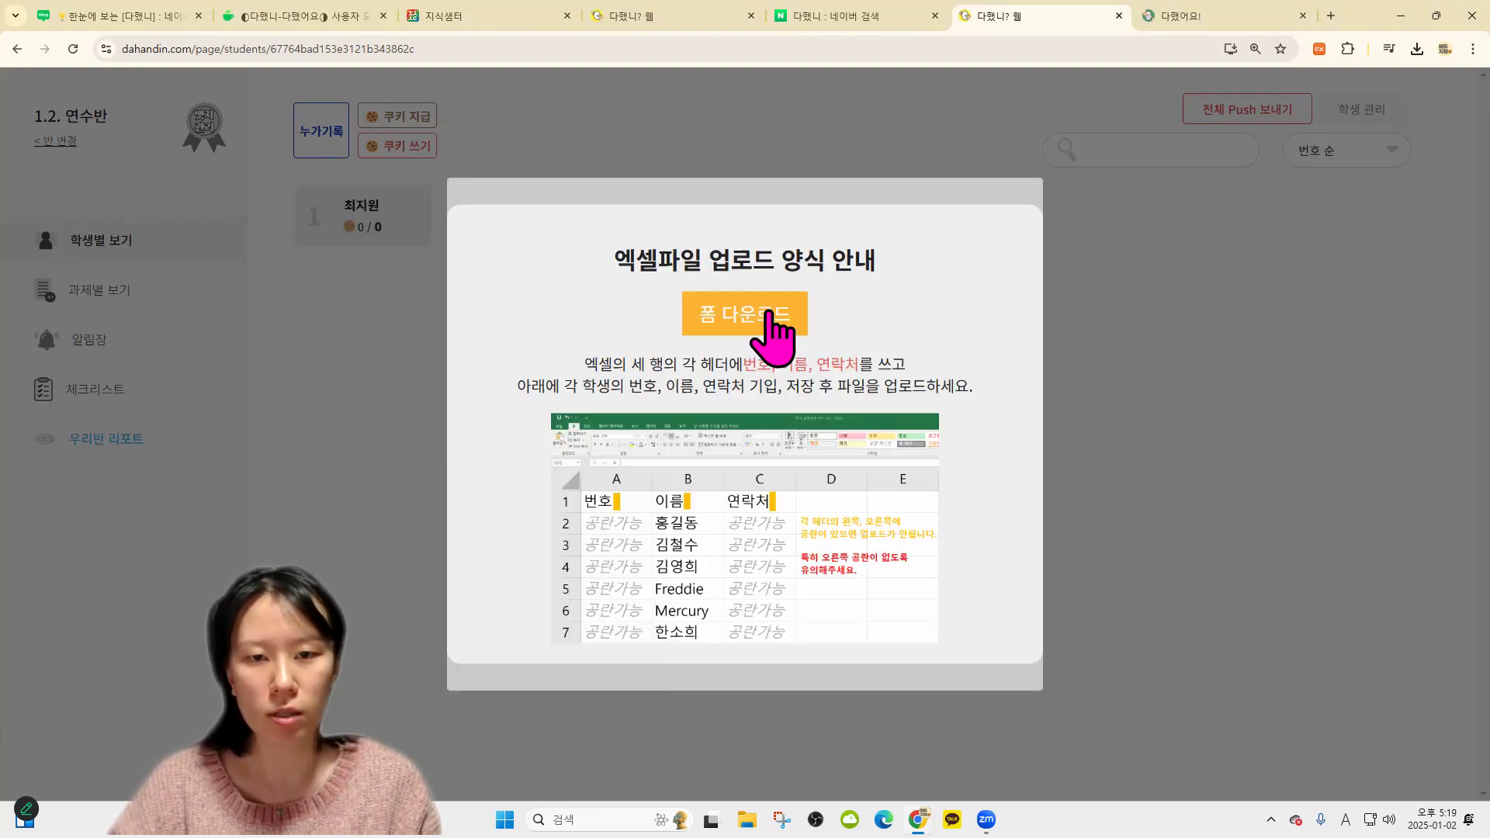
# Bulk-upload the filled-in Dahandin Excel roster and save students 3 and 4
pyautogui.click(862, 200)
pyautogui.click(881, 220)
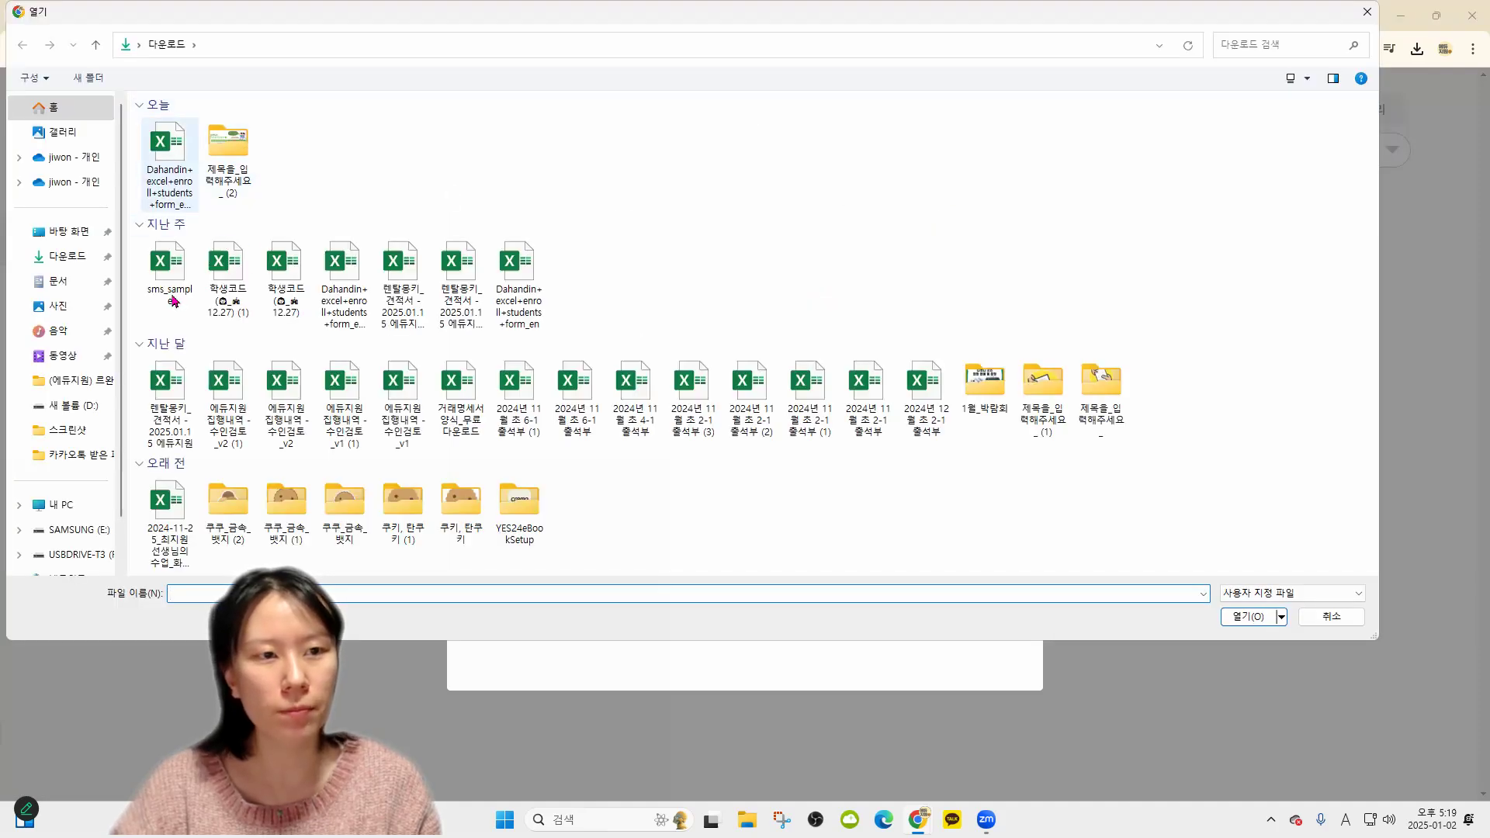
pyautogui.doubleClick(343, 281)
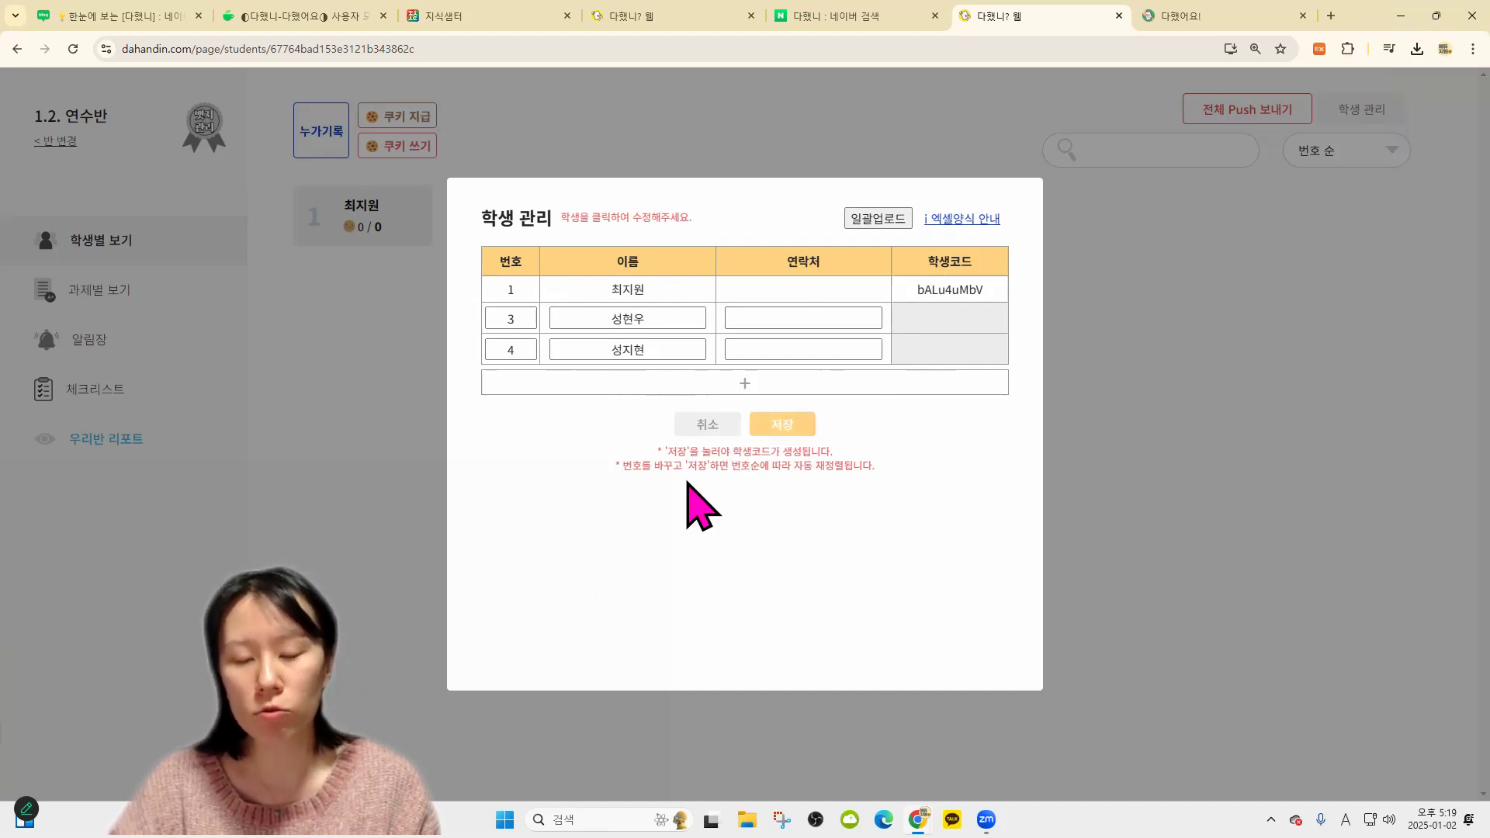
pyautogui.click(797, 429)
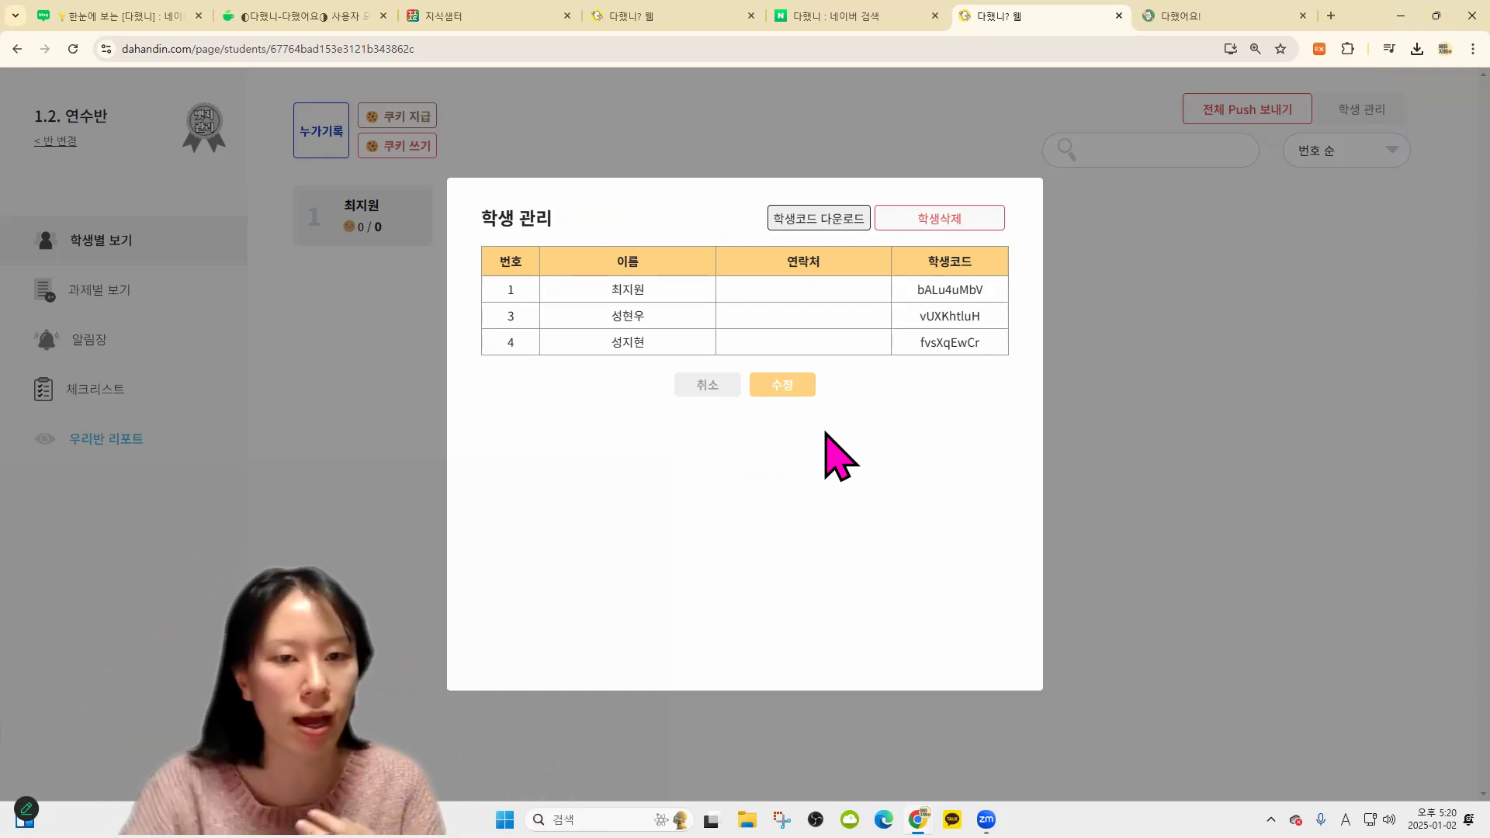
# Add a roster row numbered 2, enter the student's name, and save it
pyautogui.click(753, 382)
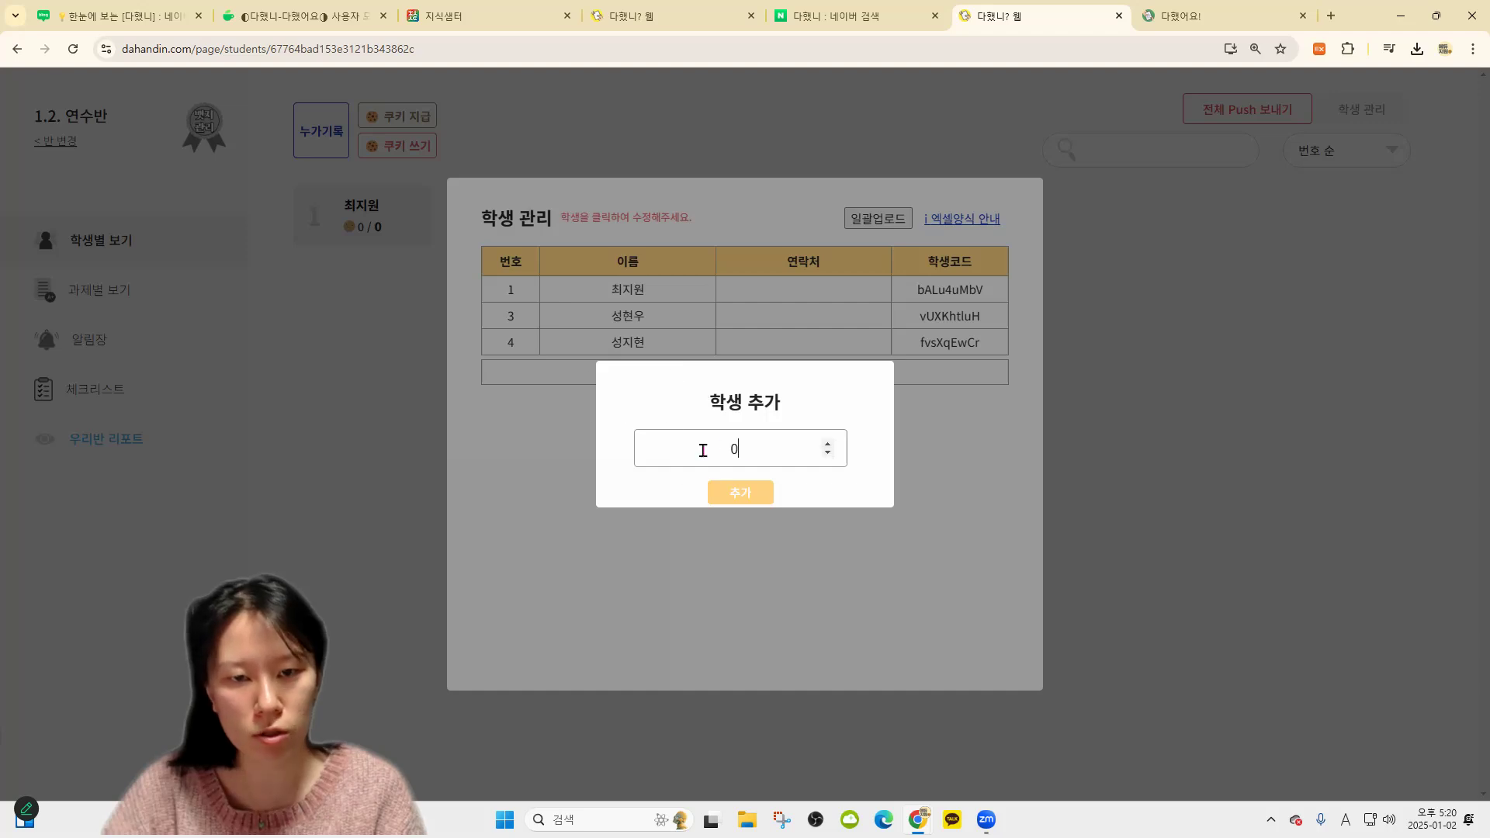
pyautogui.click(749, 496)
pyautogui.click(589, 368)
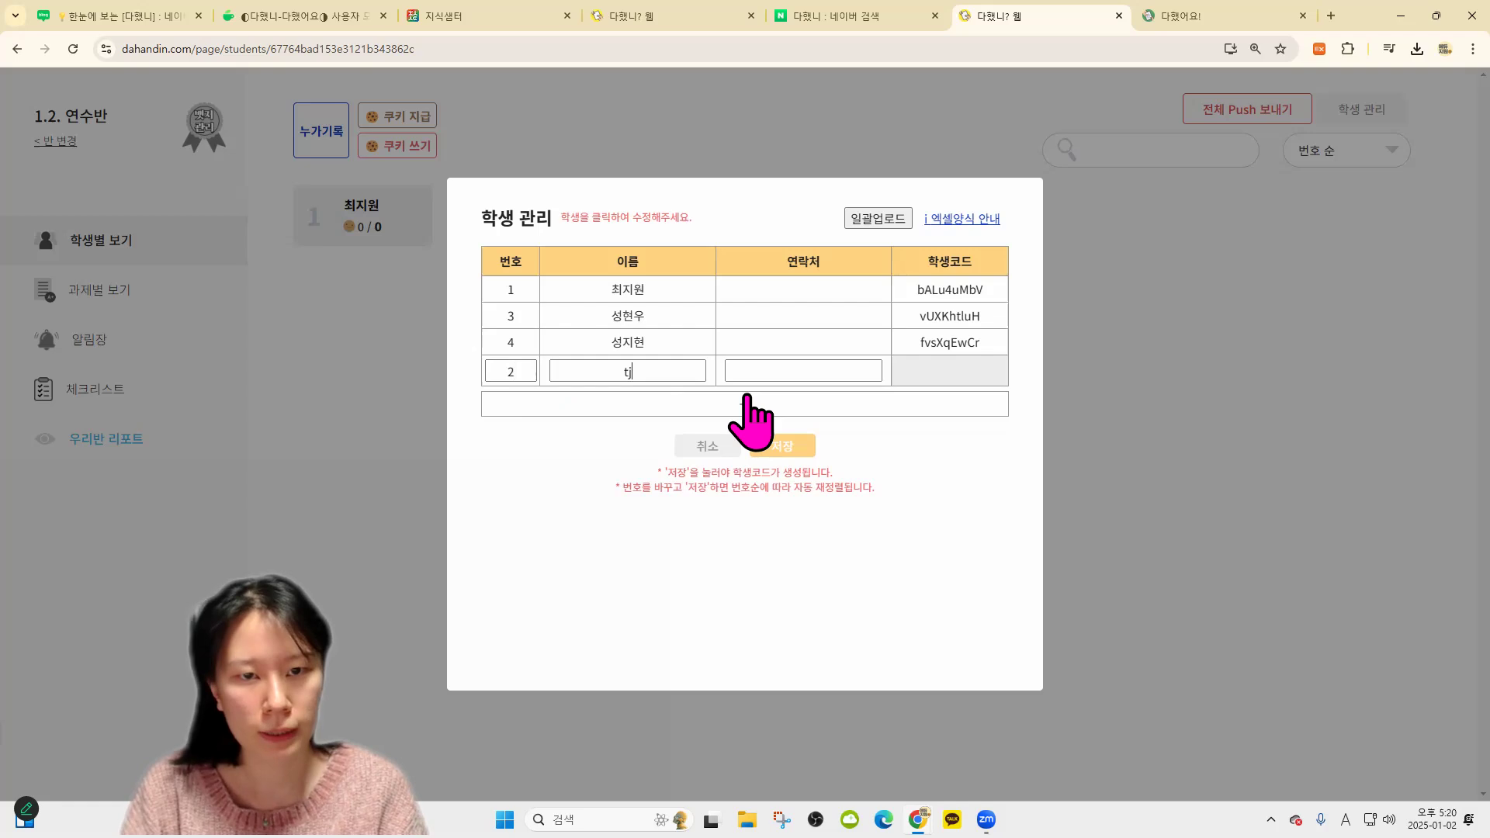
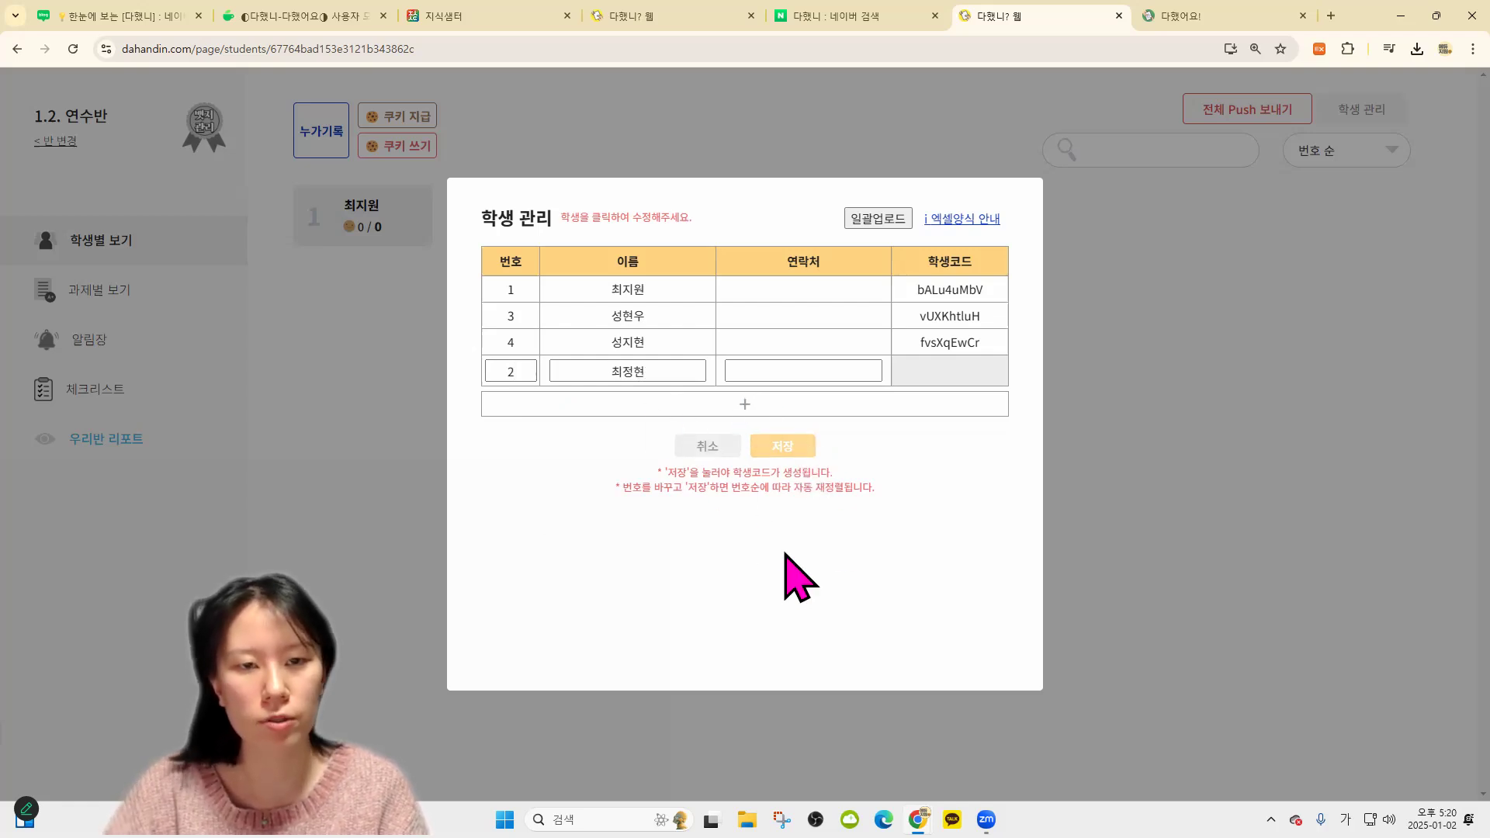
pyautogui.press('Return')
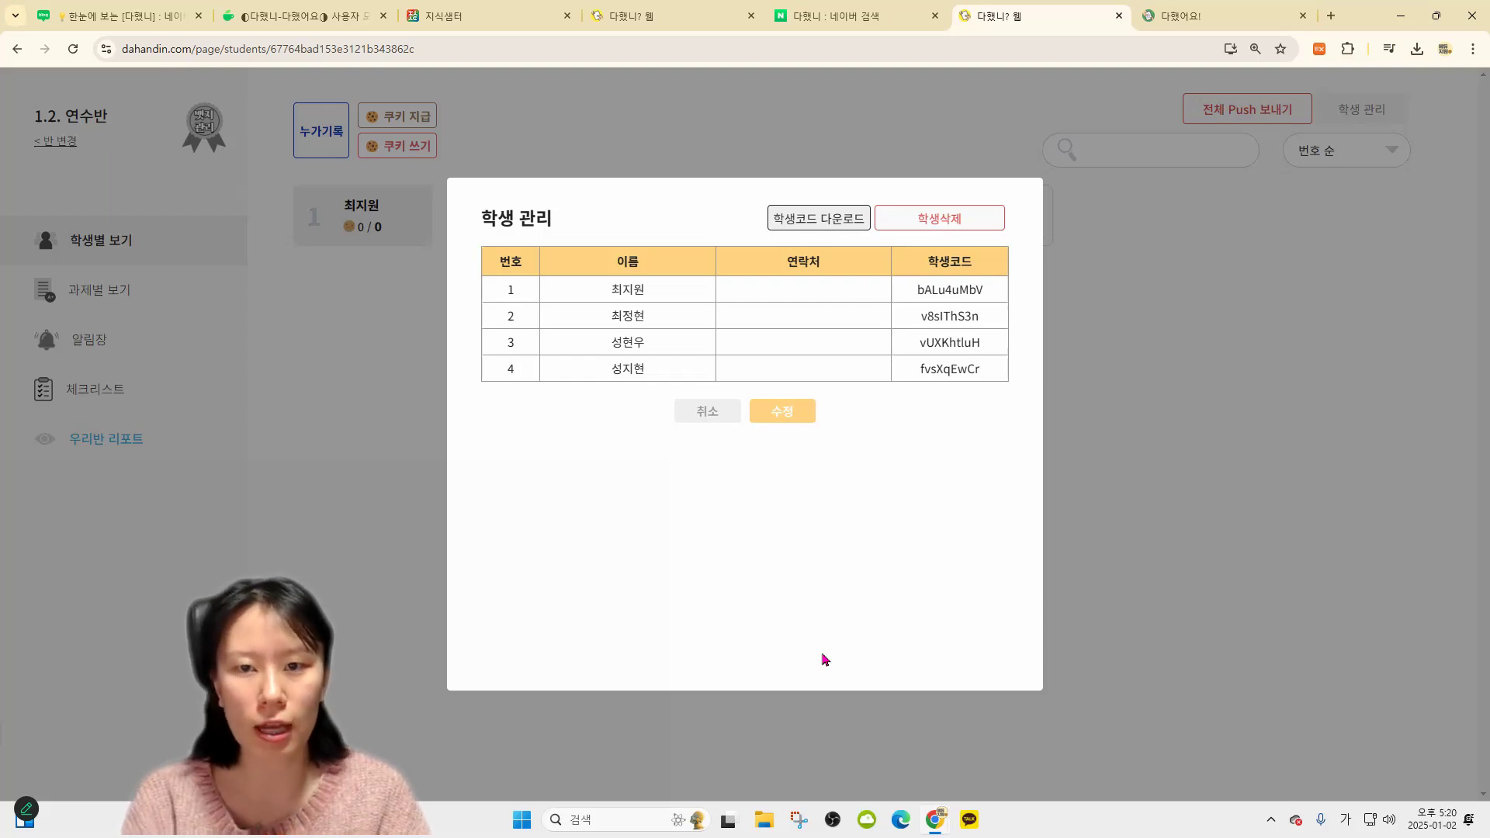
# Highlight each of the four students' generated codes in the roster
pyautogui.moveTo(926, 290); pyautogui.dragTo(957, 317)
pyautogui.click(963, 354)
pyautogui.doubleClick(964, 353)
pyautogui.moveTo(987, 375); pyautogui.dragTo(931, 403)
pyautogui.click(931, 403)
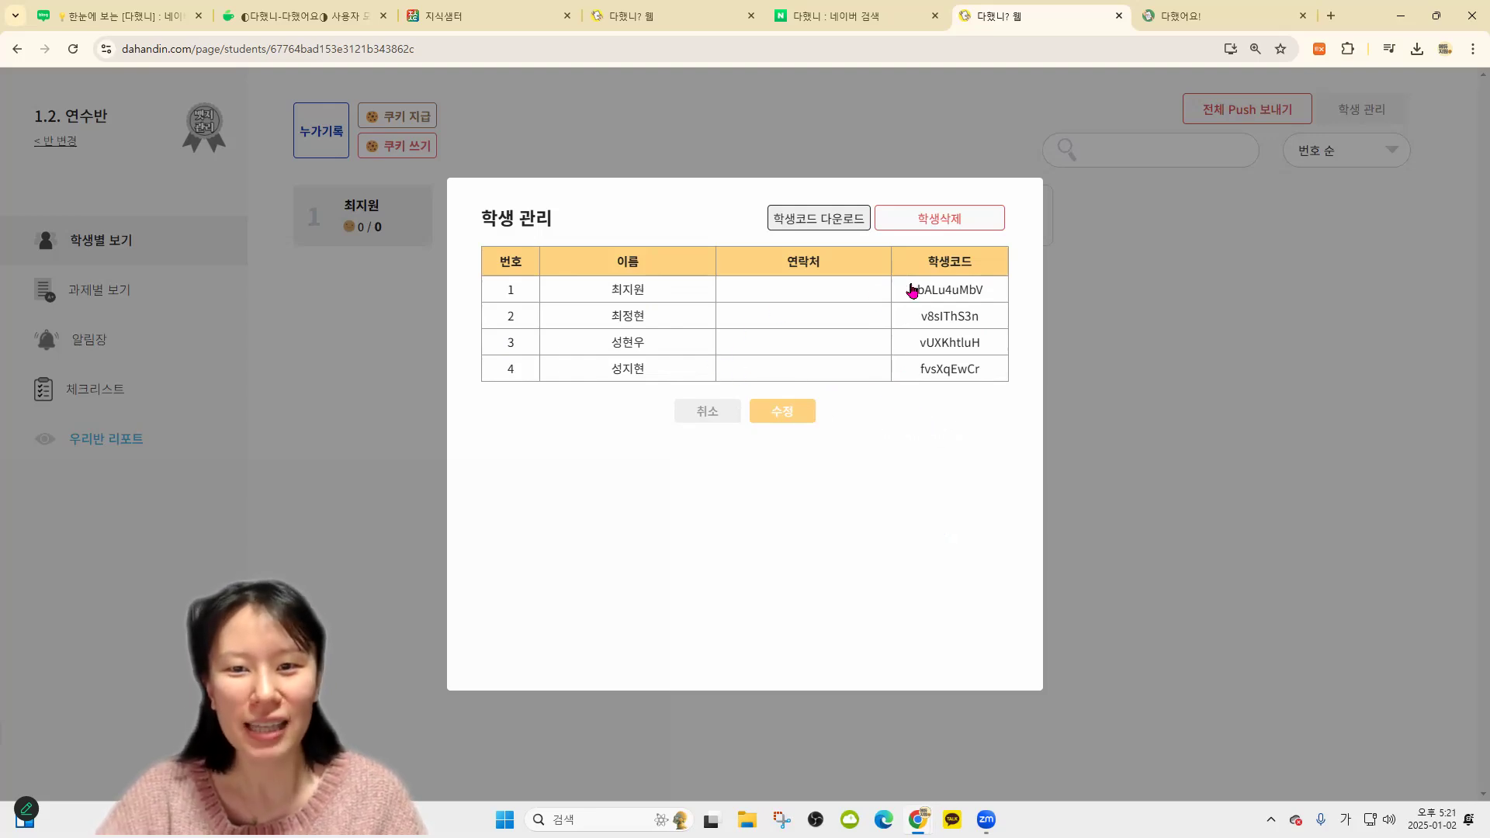
# Correct the fourth student's name by replacing its last syllable, then save
pyautogui.click(775, 420)
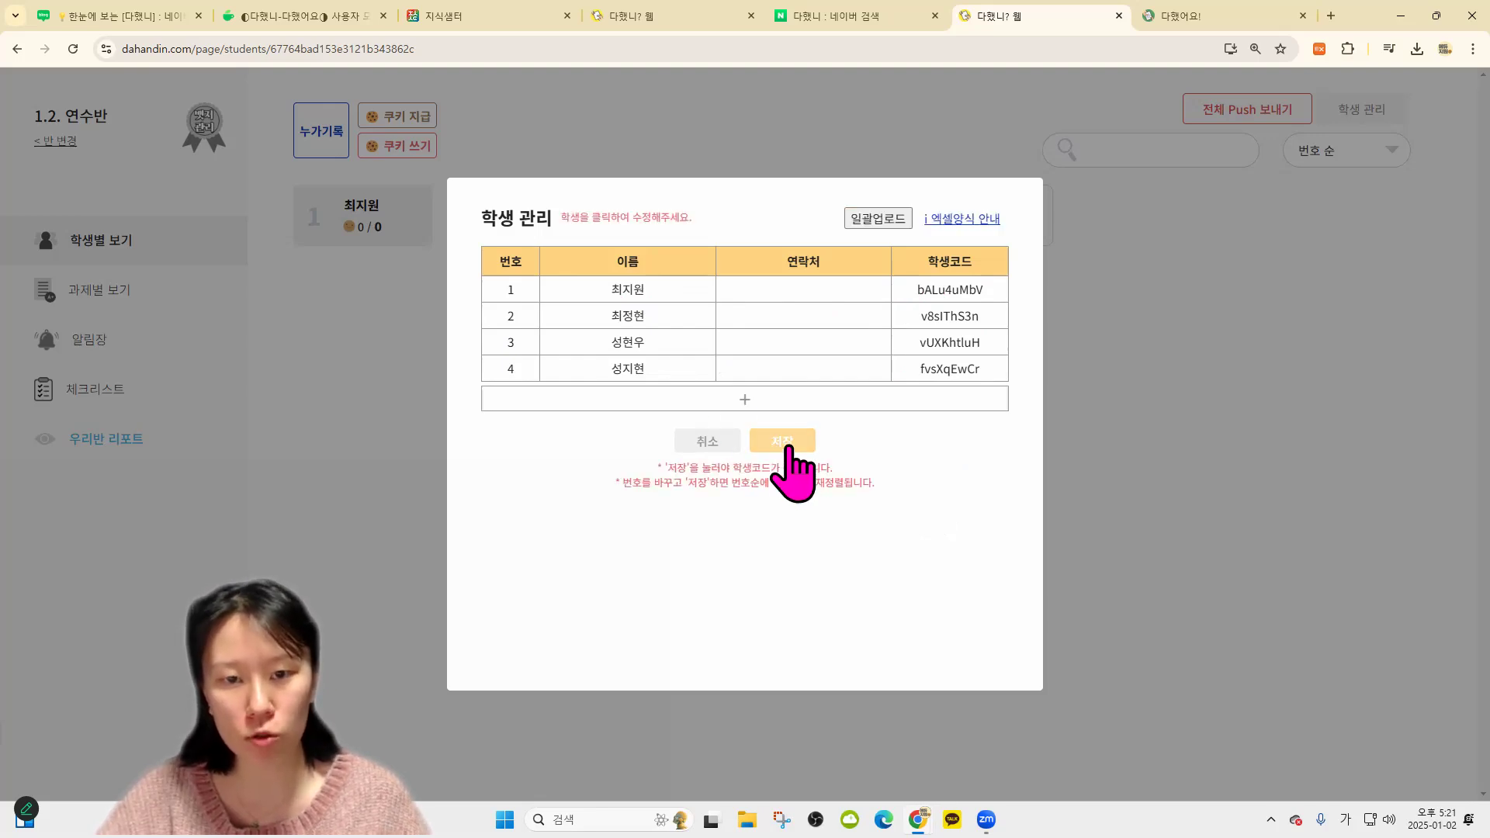
pyautogui.click(656, 370)
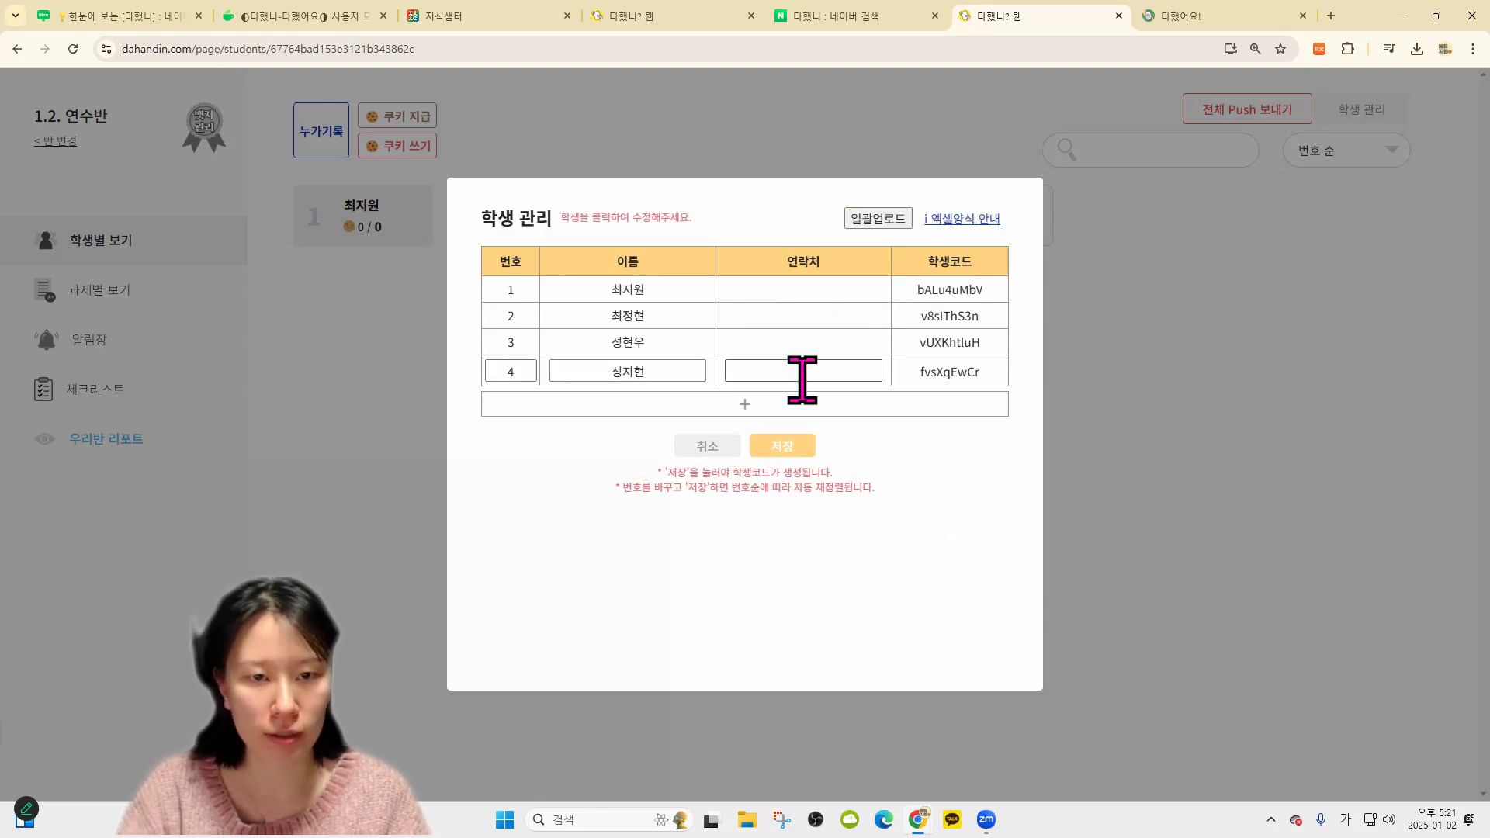
pyautogui.press('BackSpace')
pyautogui.write('우')
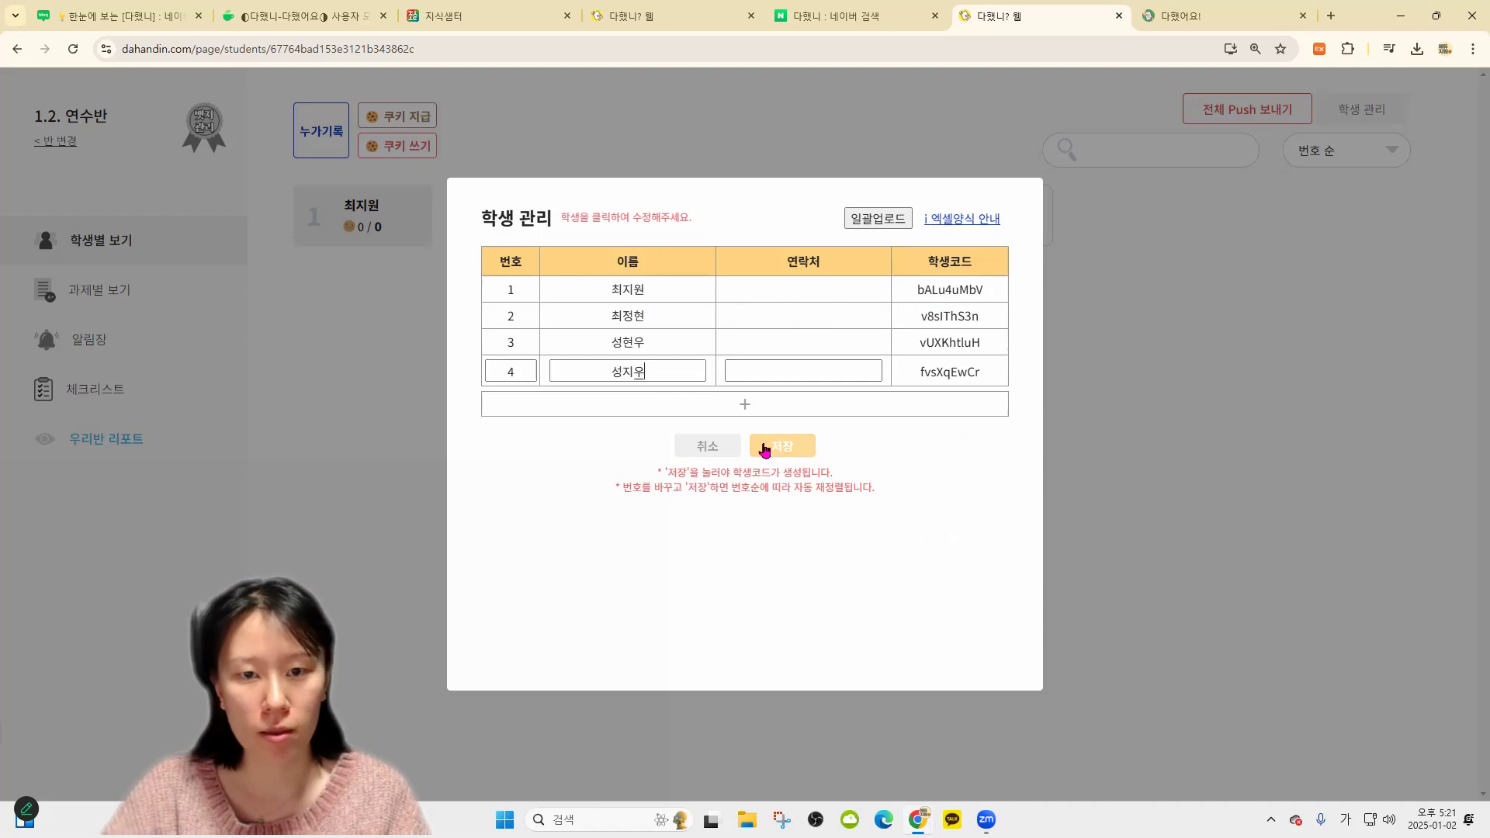
pyautogui.click(803, 447)
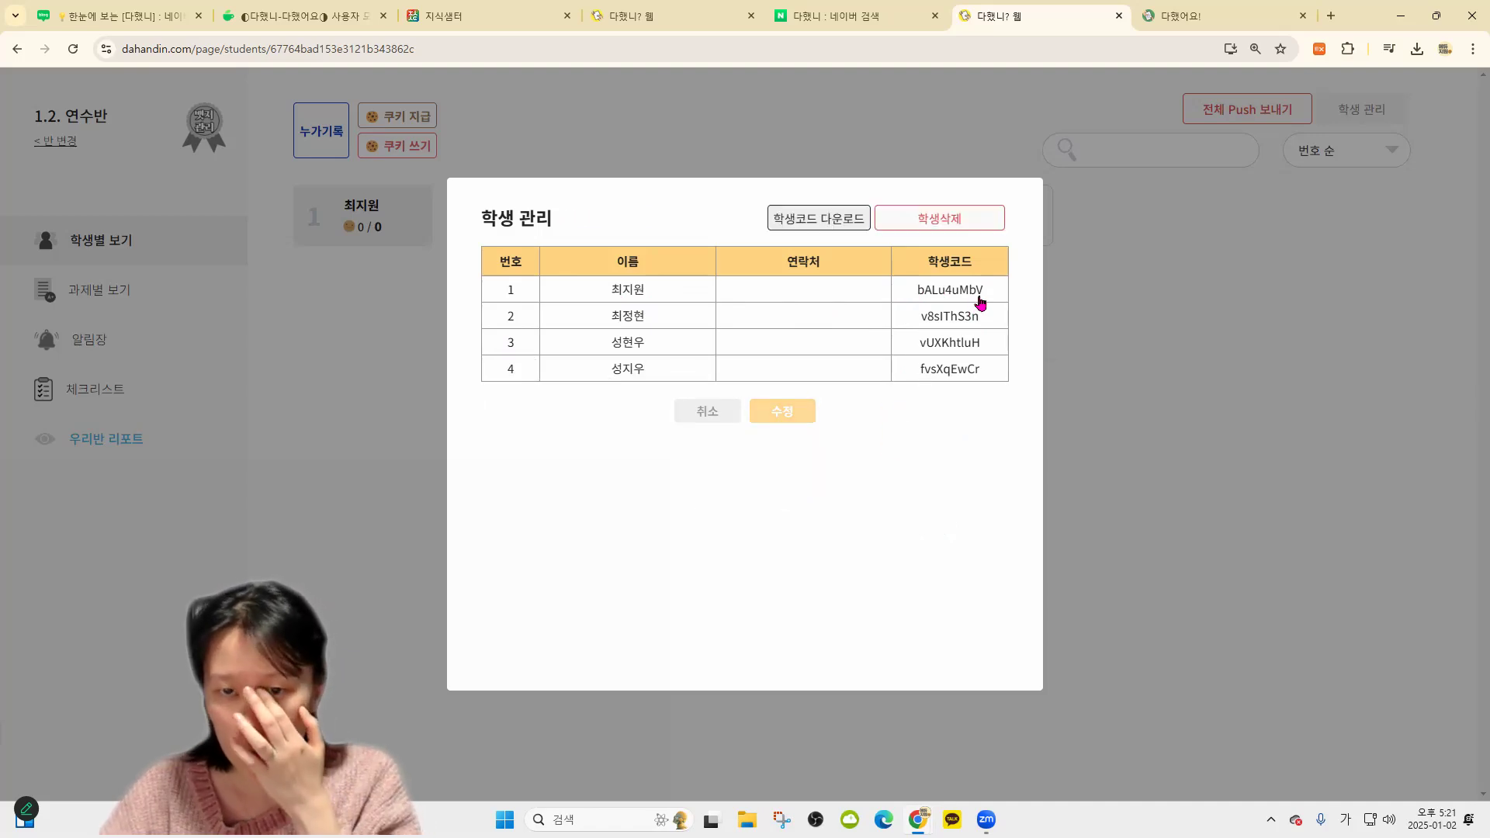
# Put the second and lower student rows back into edit mode and save the roster
pyautogui.click(782, 411)
pyautogui.click(633, 341)
pyautogui.click(632, 314)
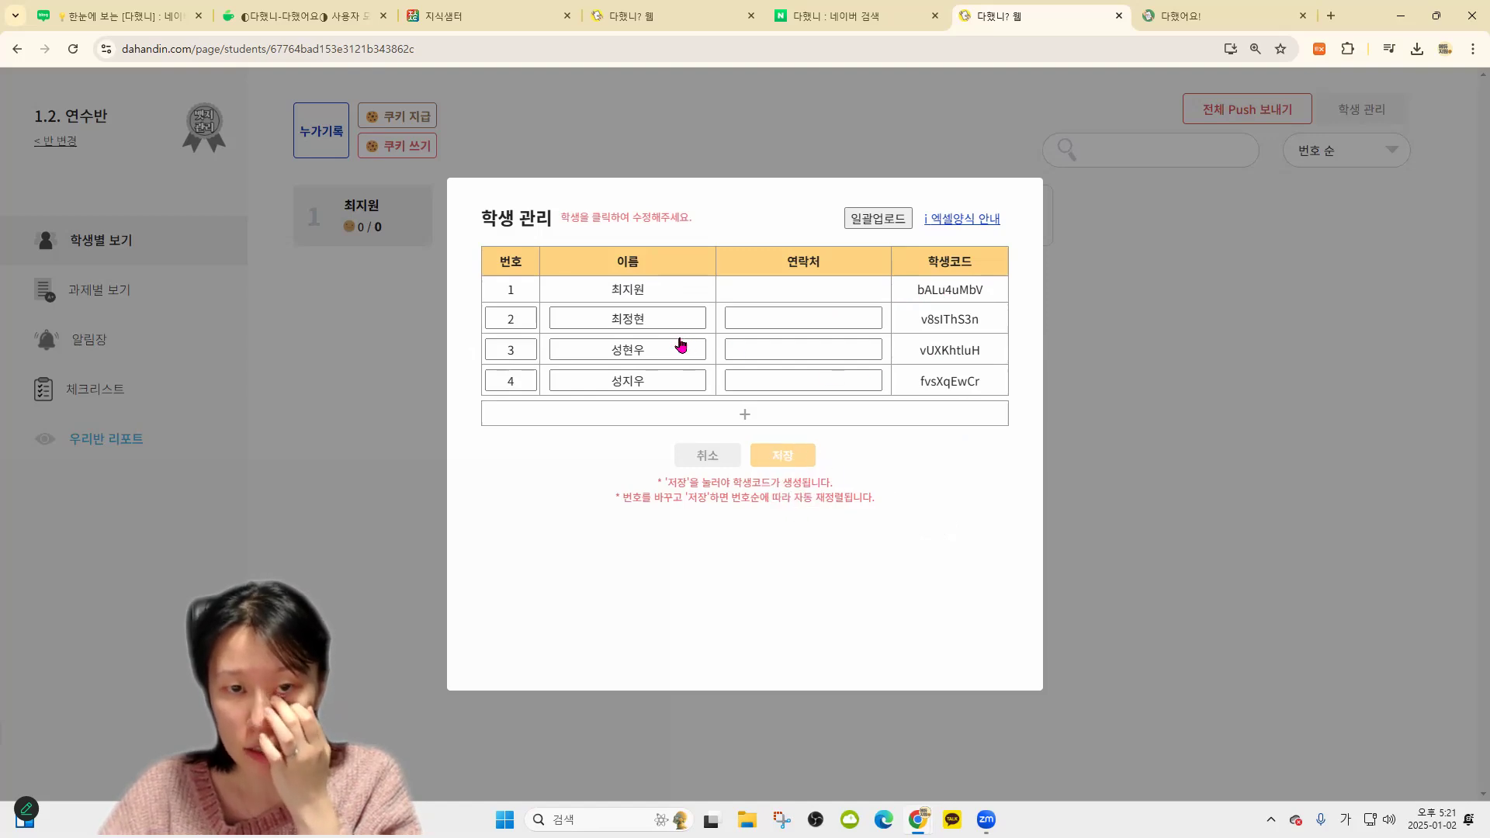
pyautogui.click(781, 455)
# Try selecting the first and second students' codes, then close student management
pyautogui.doubleClick(938, 292)
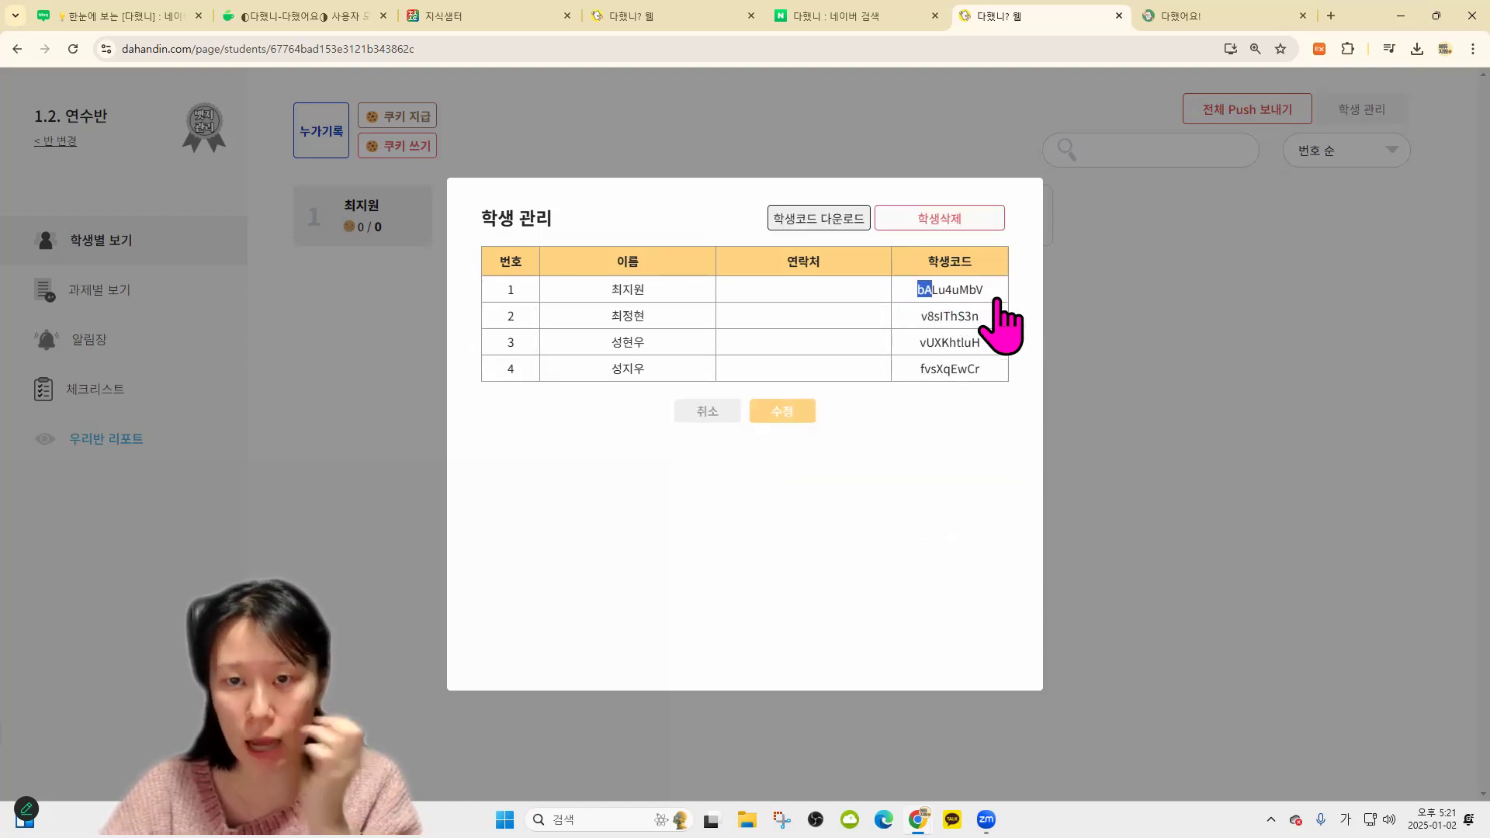
pyautogui.click(962, 494)
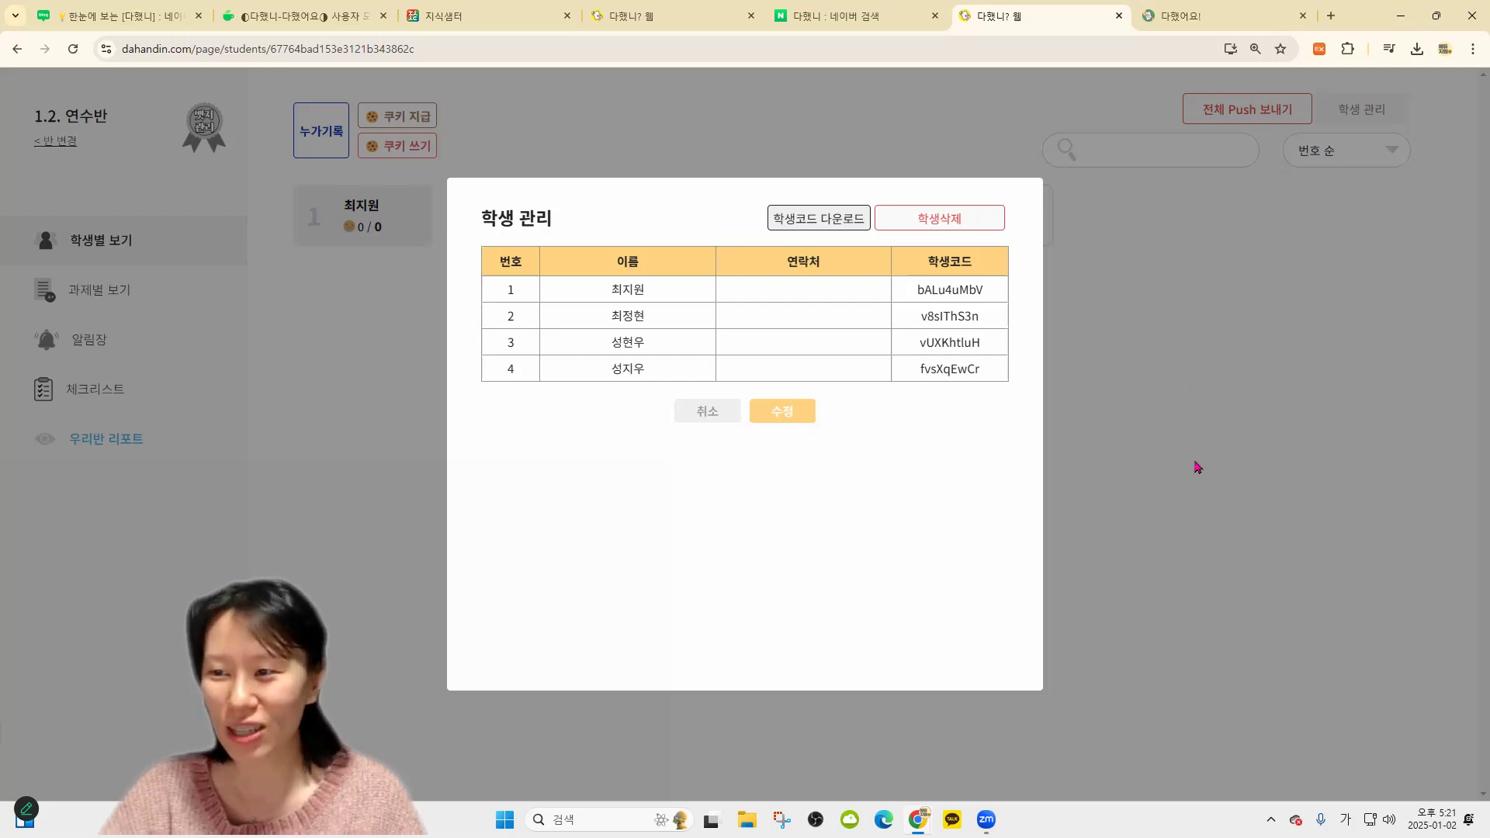
pyautogui.doubleClick(976, 320)
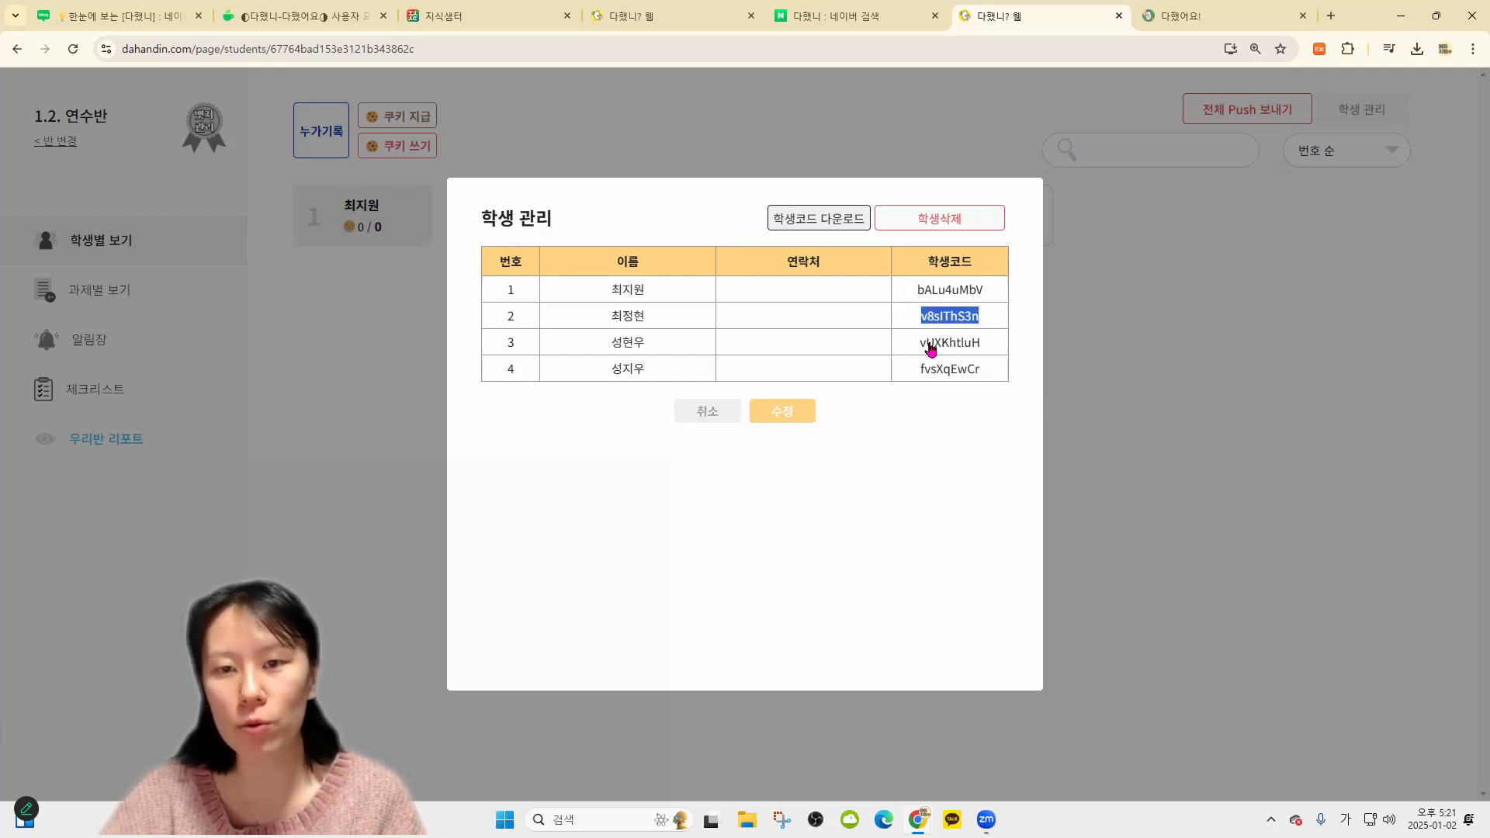
pyautogui.click(708, 384)
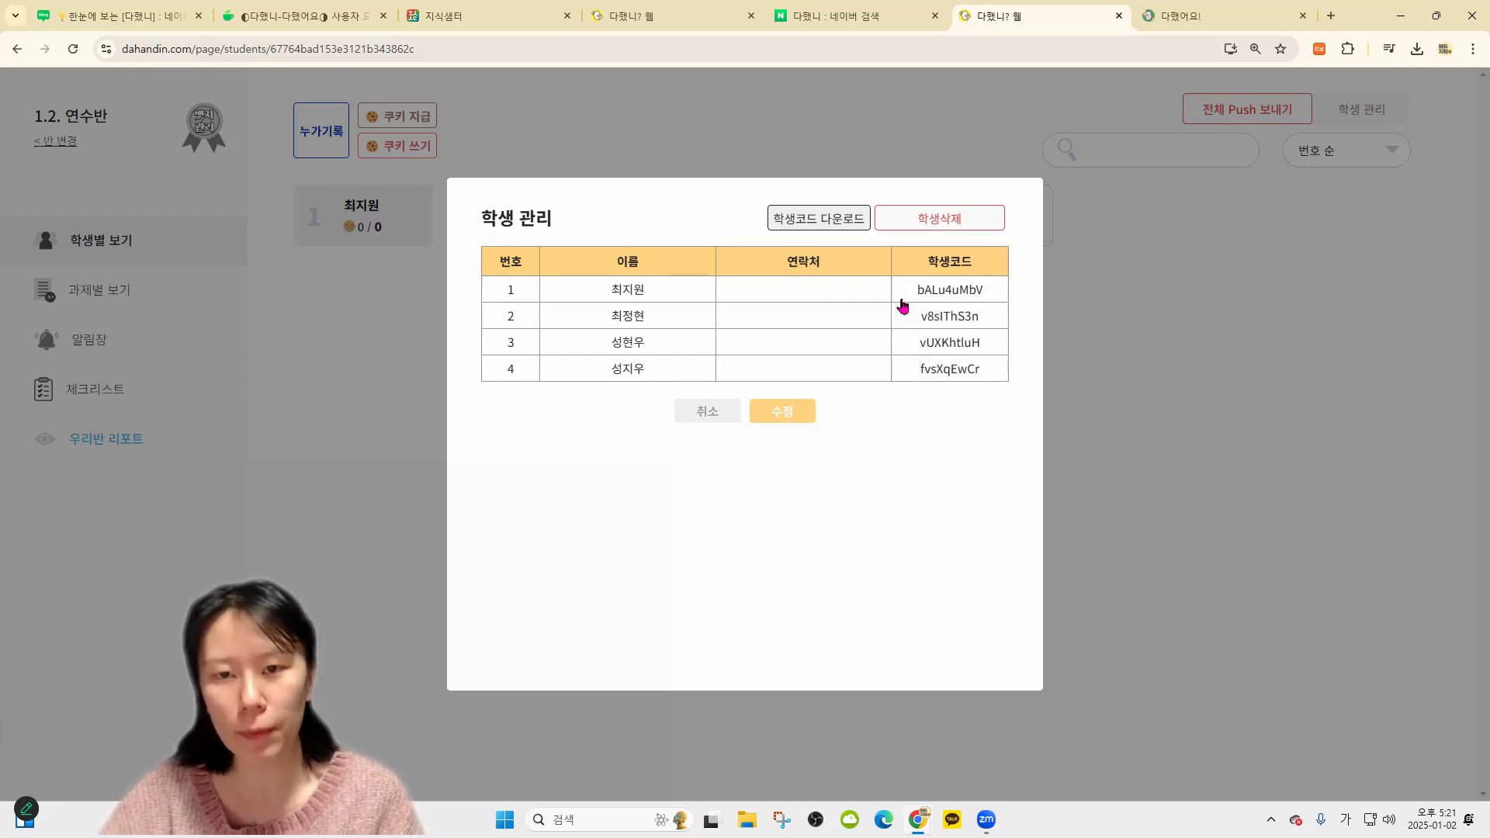
pyautogui.moveTo(906, 292); pyautogui.dragTo(979, 292)
pyautogui.click(1166, 335)
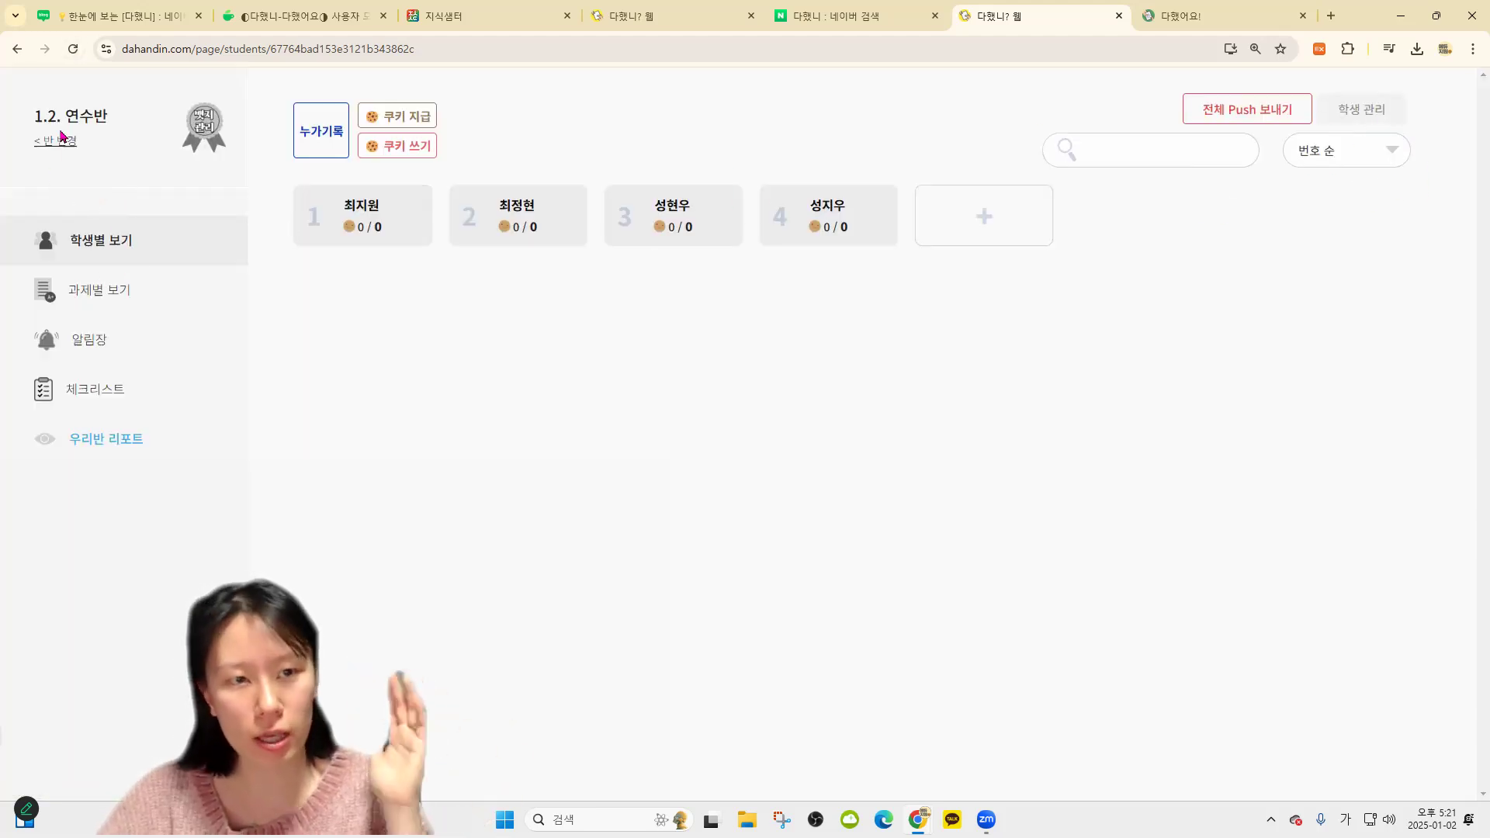
# Reopen student management and select the second student's complete login code
pyautogui.click(1334, 117)
pyautogui.moveTo(916, 293); pyautogui.dragTo(984, 295)
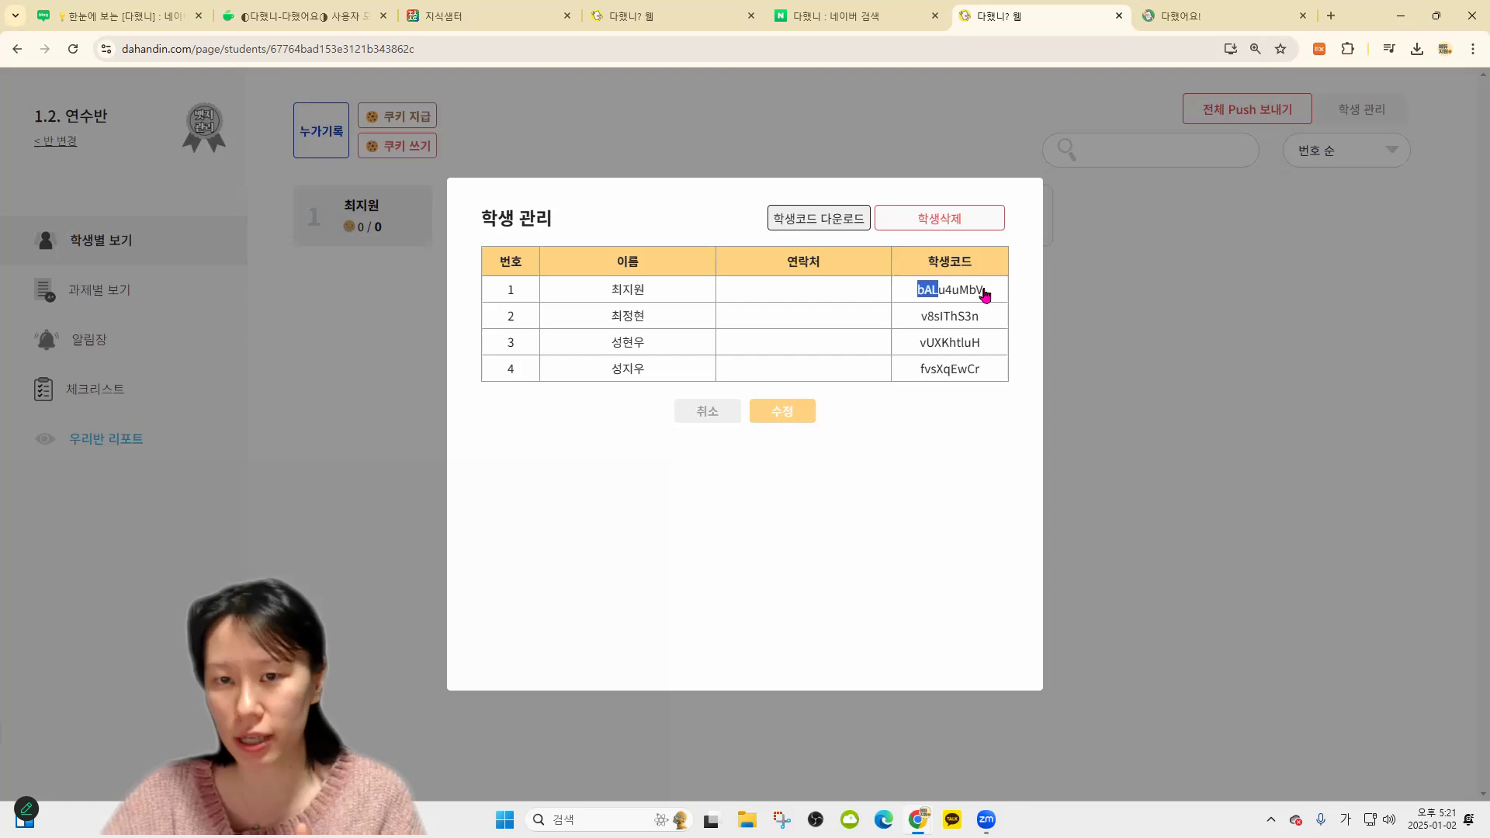
pyautogui.click(1079, 326)
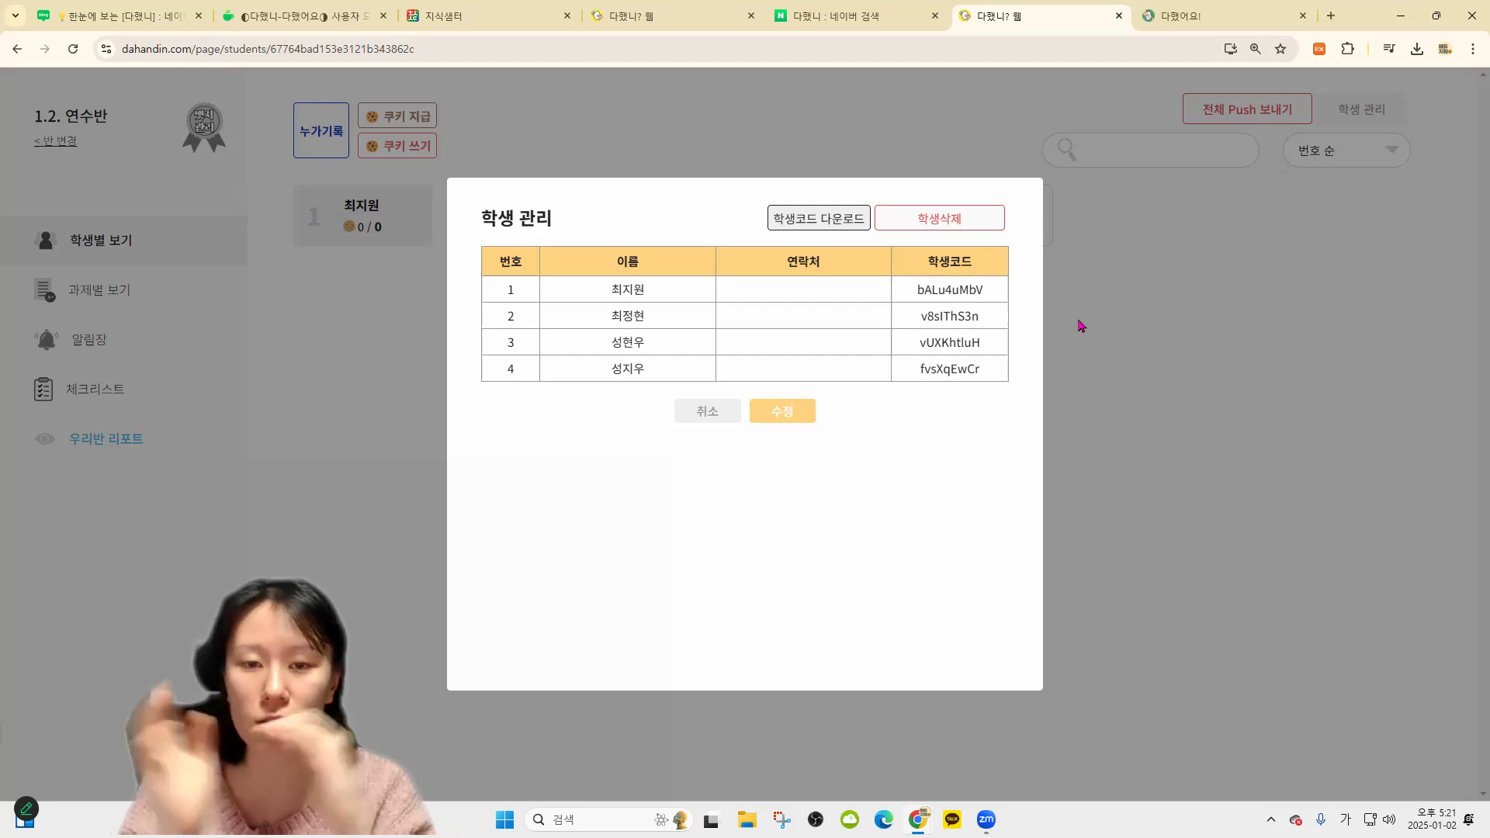
pyautogui.moveTo(908, 293); pyautogui.dragTo(992, 295)
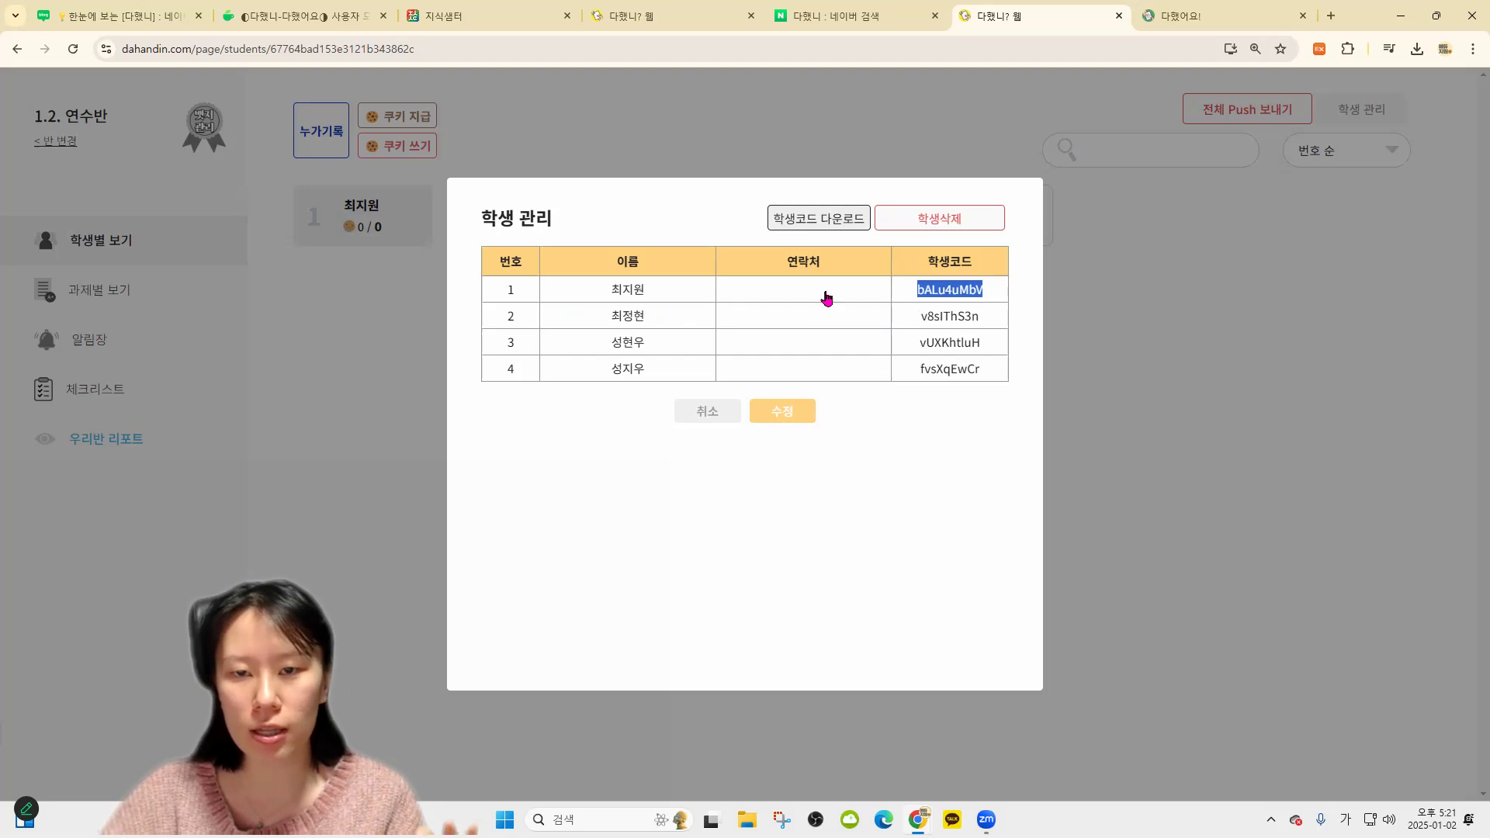
pyautogui.hotkey('shift', 'Tab')
pyautogui.hotkey('shift', 'Tab')
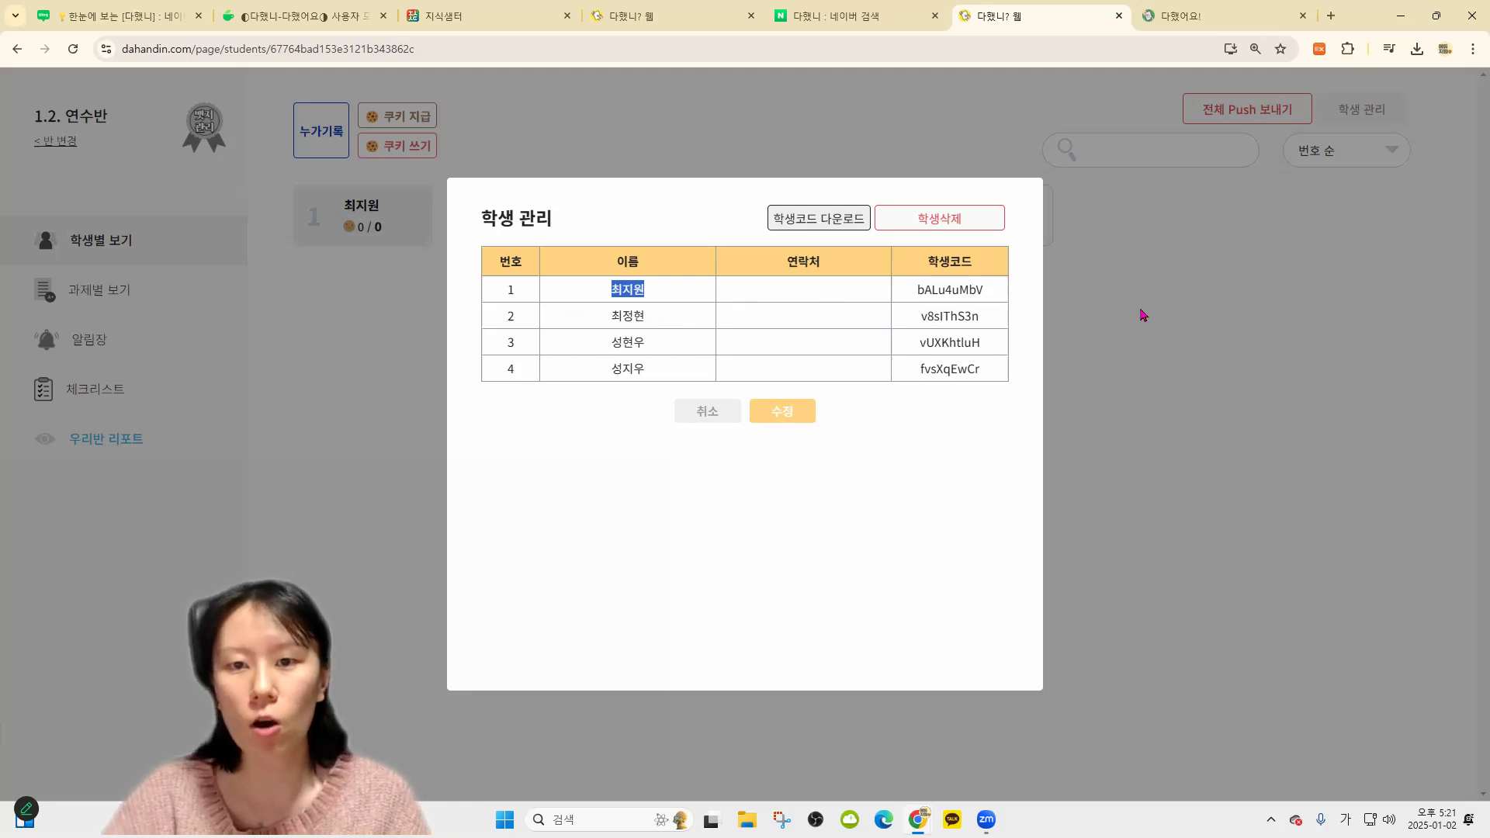
pyautogui.moveTo(916, 292); pyautogui.dragTo(983, 298)
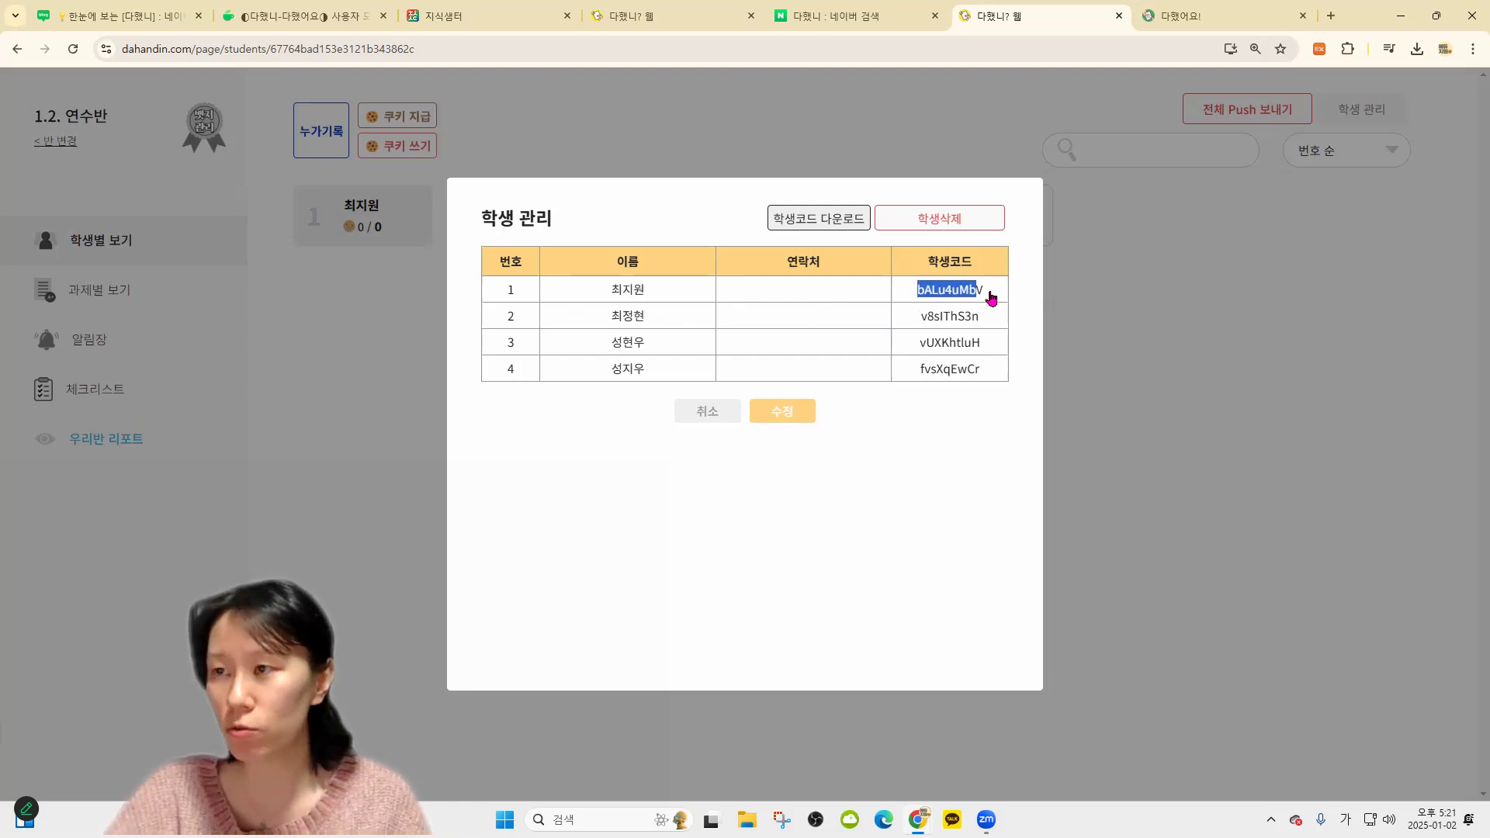
pyautogui.click(992, 298)
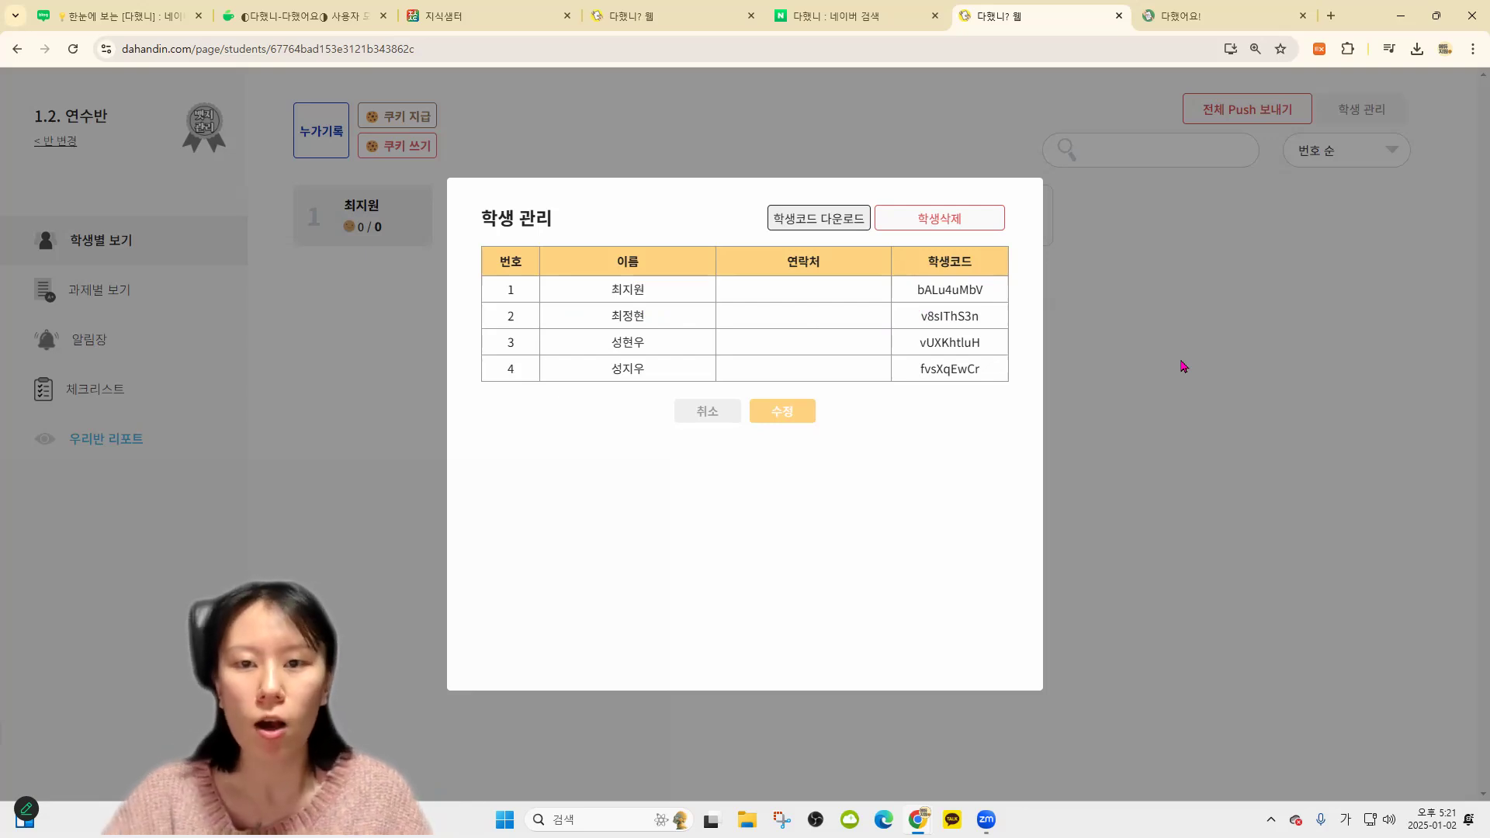
pyautogui.click(918, 293)
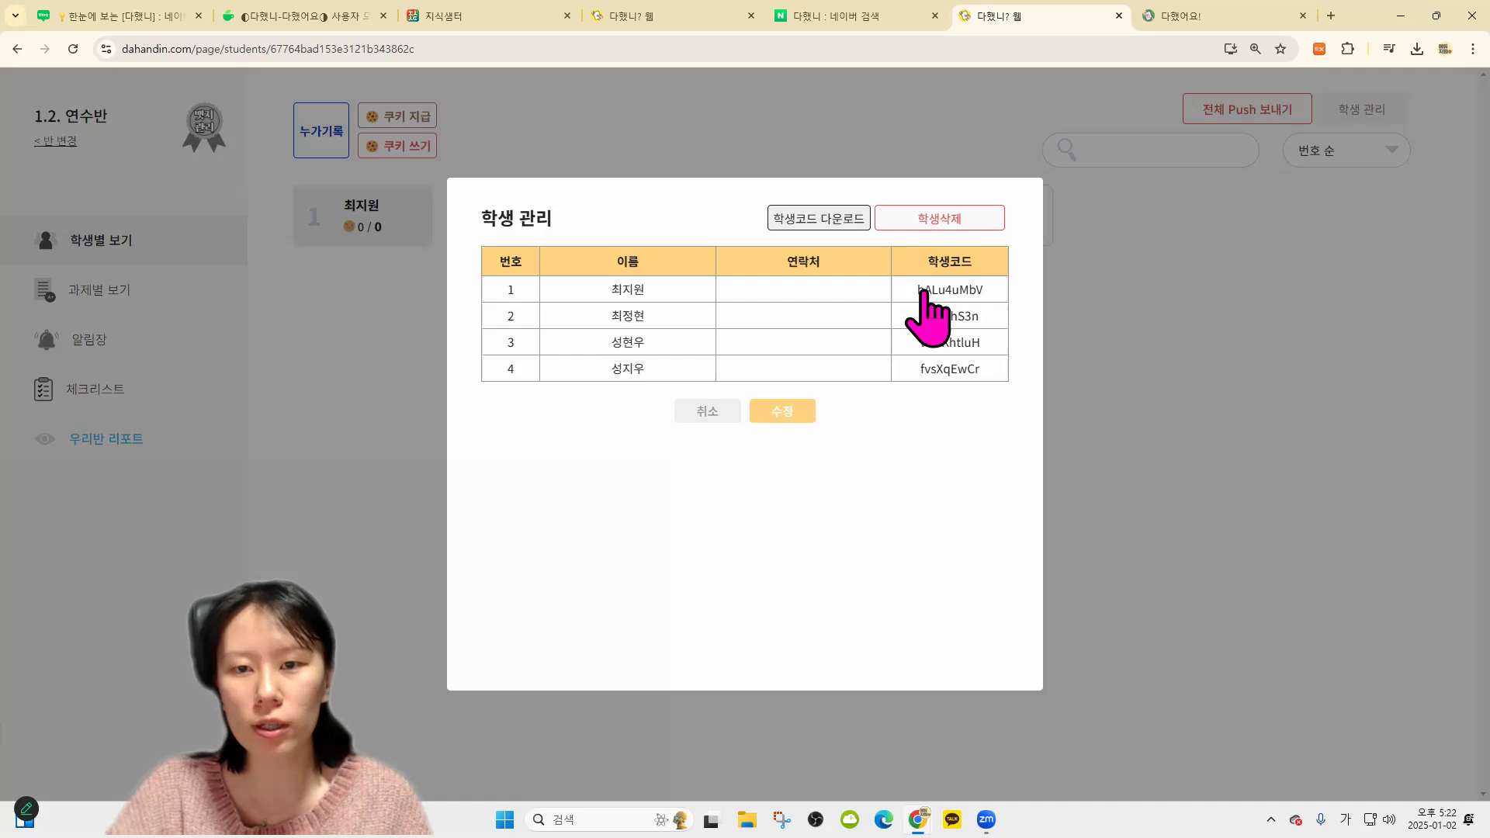
pyautogui.moveTo(916, 289); pyautogui.dragTo(983, 289)
pyautogui.doubleClick(627, 292)
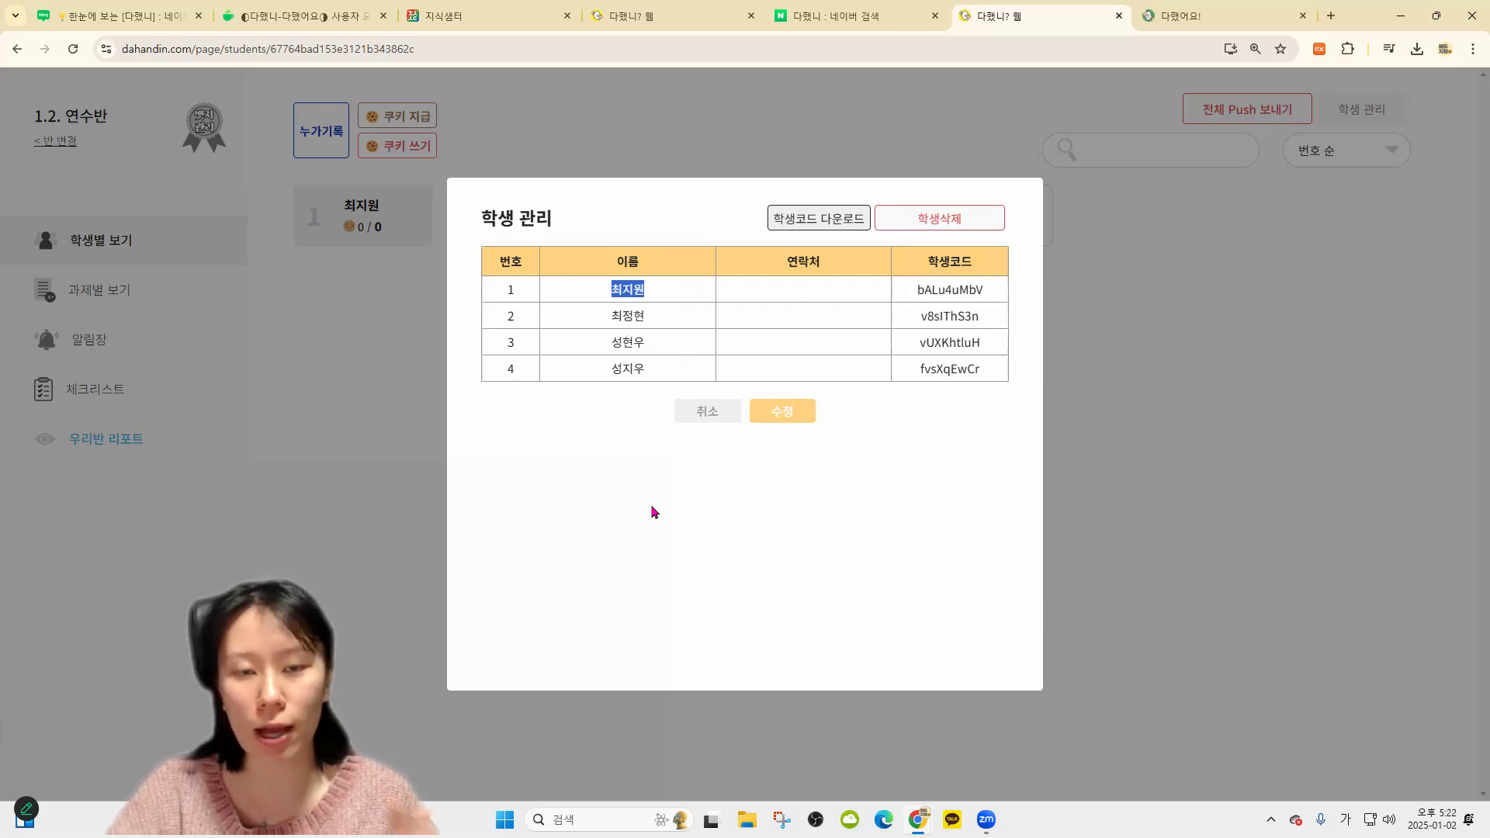
pyautogui.click(959, 292)
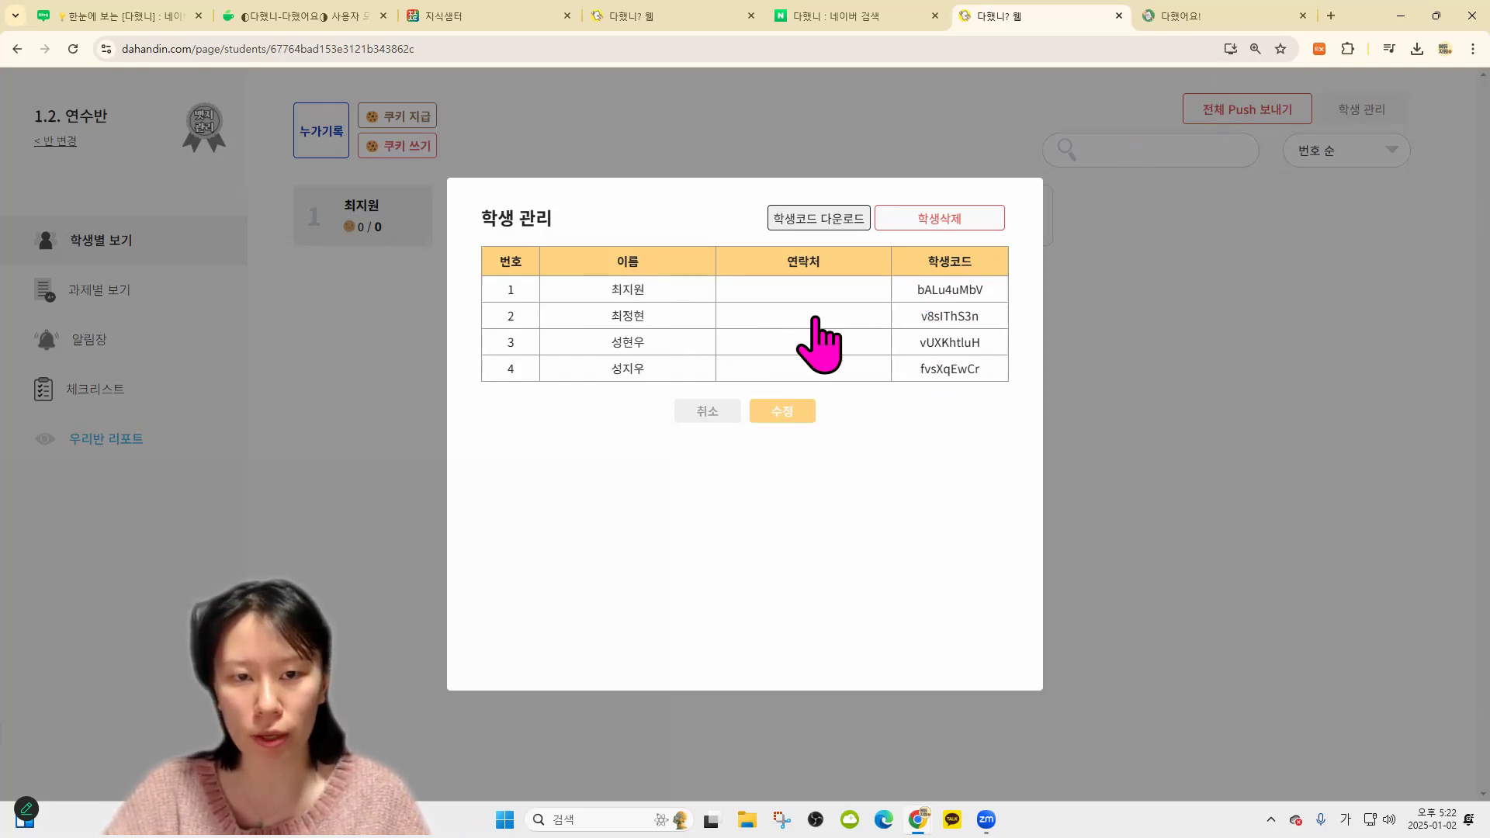
pyautogui.moveTo(904, 314); pyautogui.dragTo(972, 317)
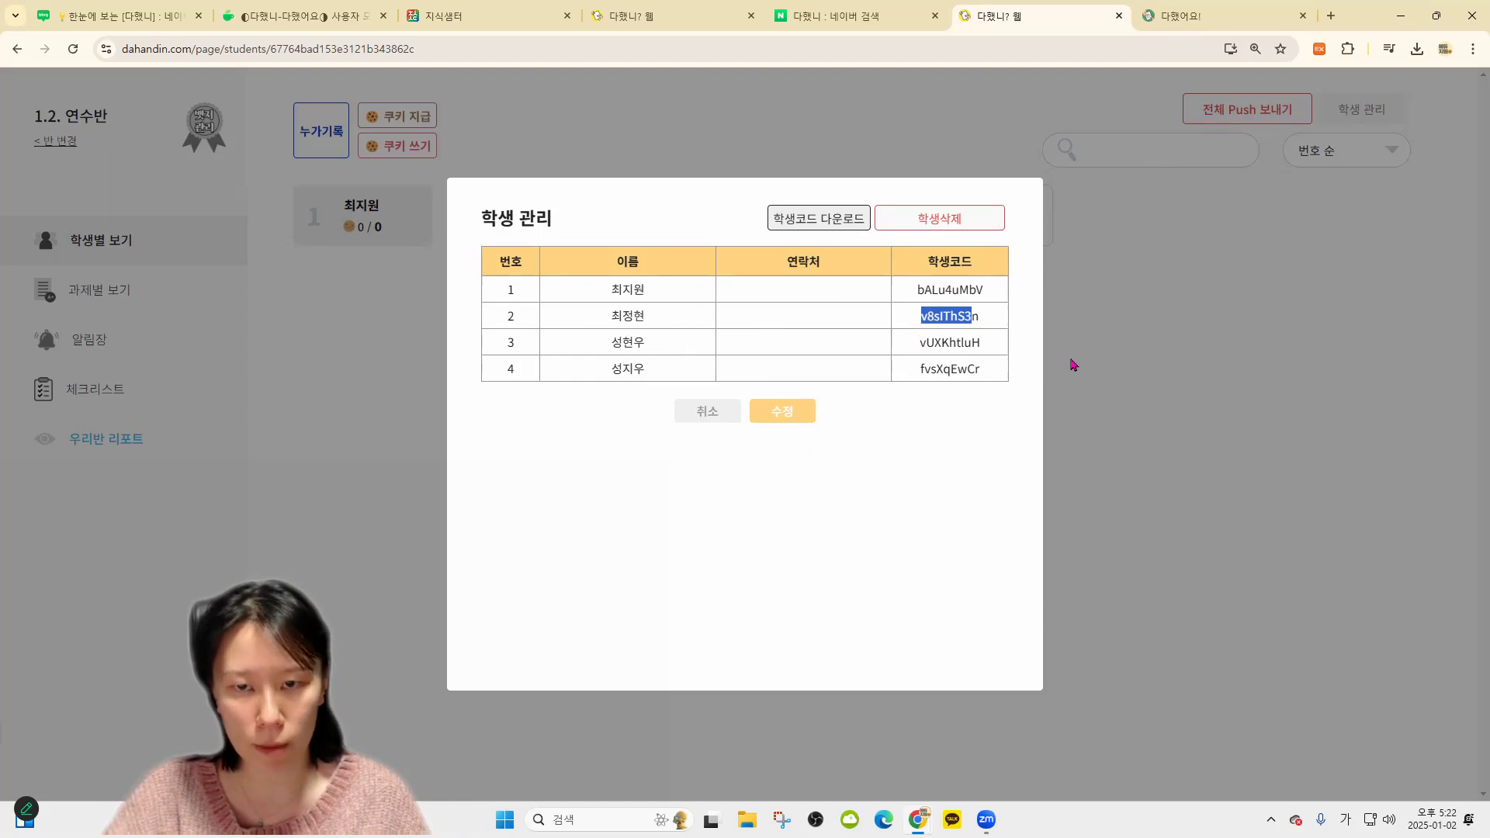
pyautogui.moveTo(1073, 365); pyautogui.dragTo(1073, 363)
# Paste the copied code into the 다했어요! sign-in boxes and enter as student 2
pyautogui.click(1224, 15)
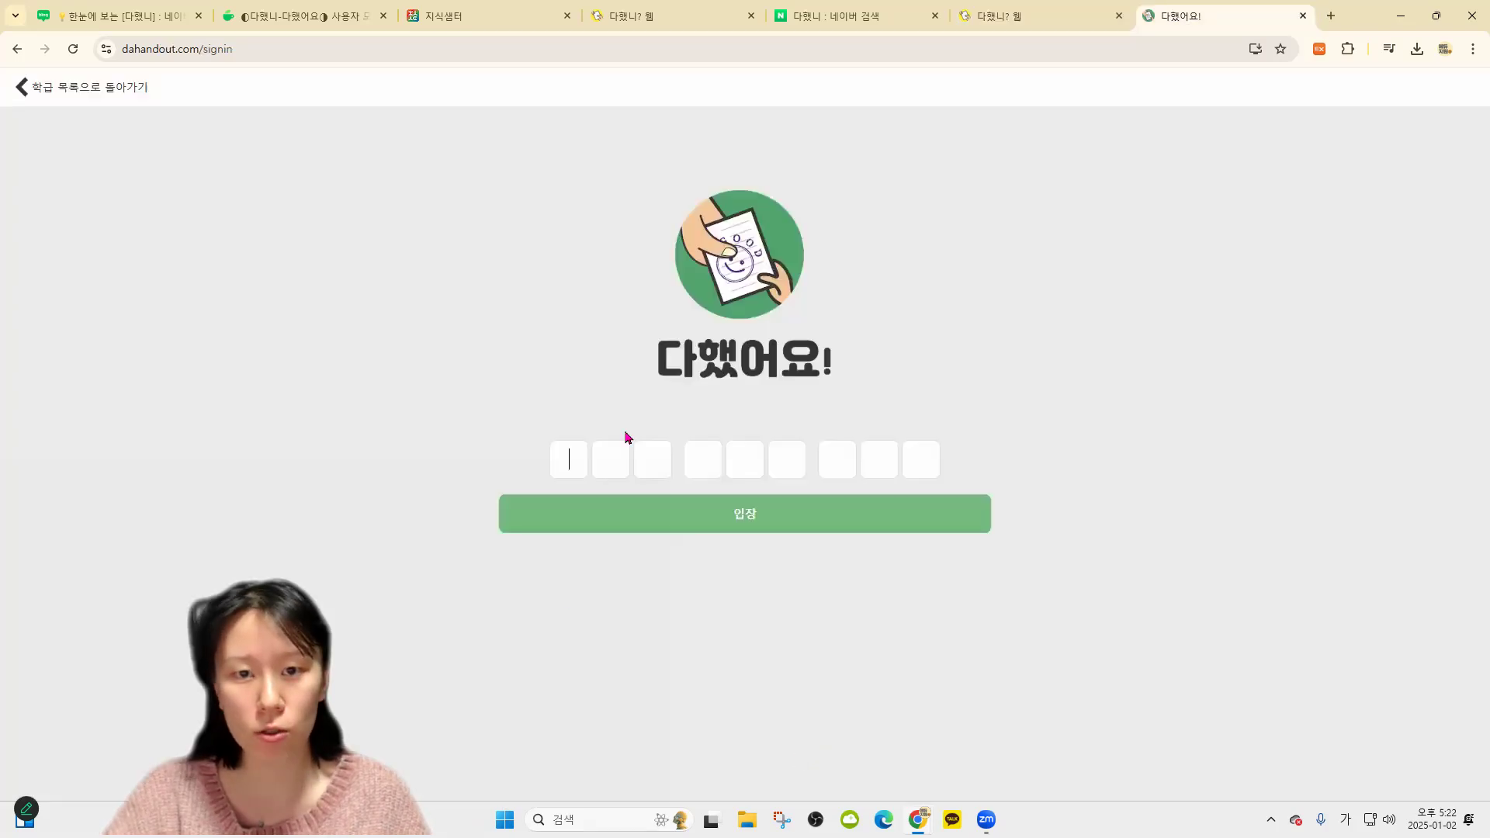
pyautogui.click(1007, 17)
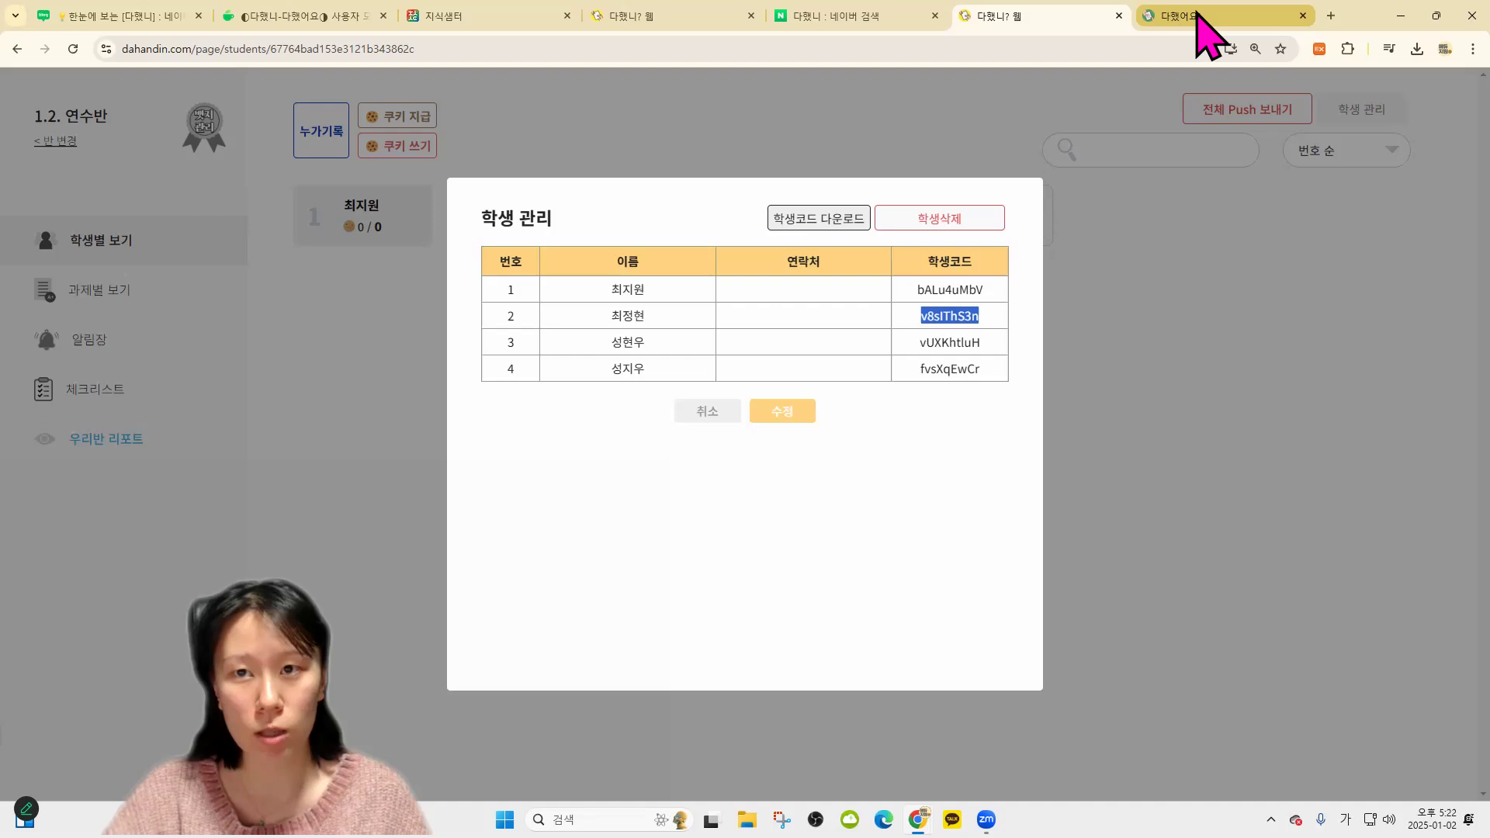
pyautogui.click(1198, 12)
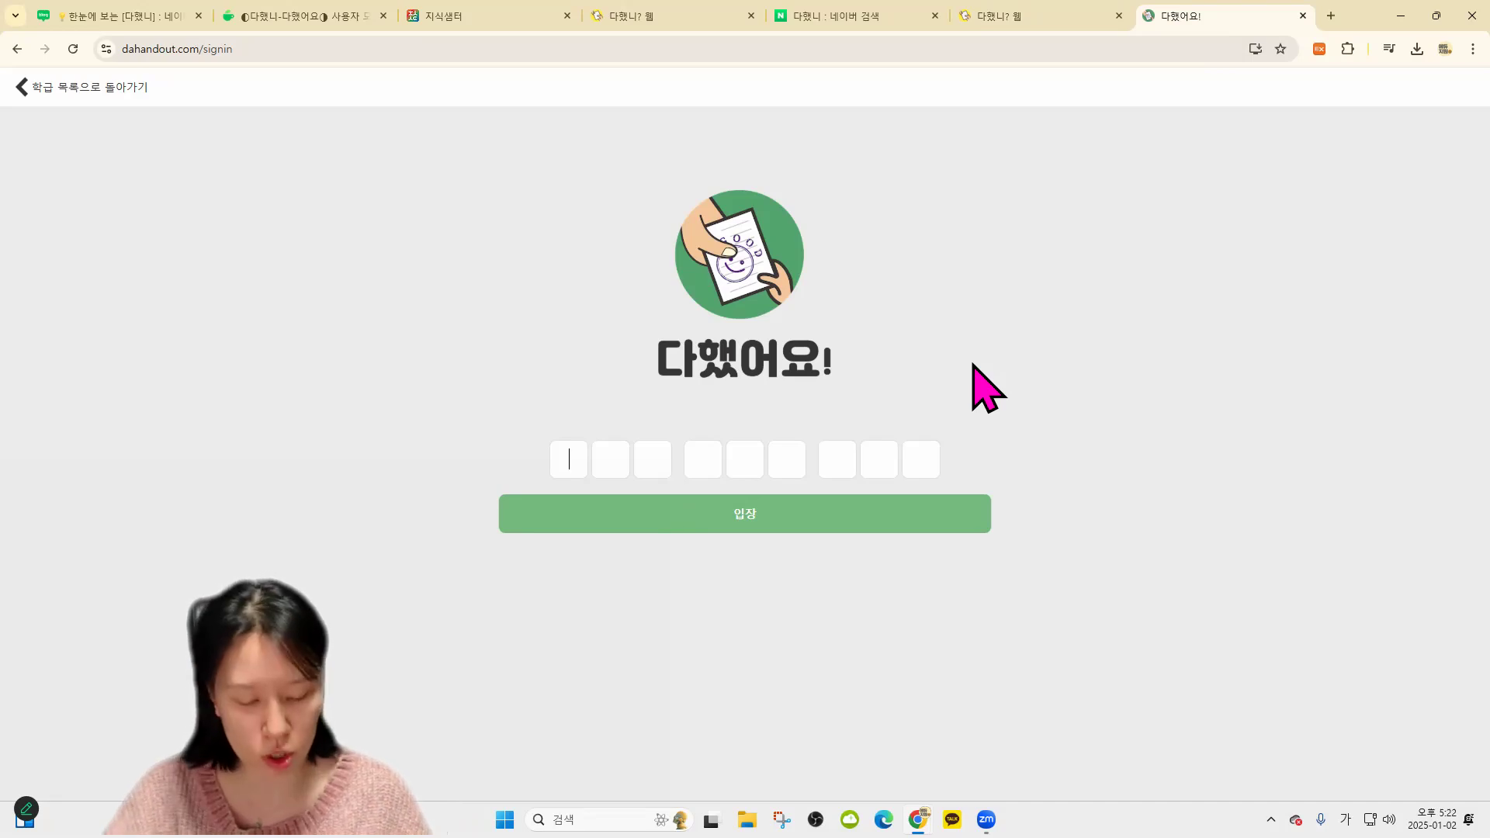
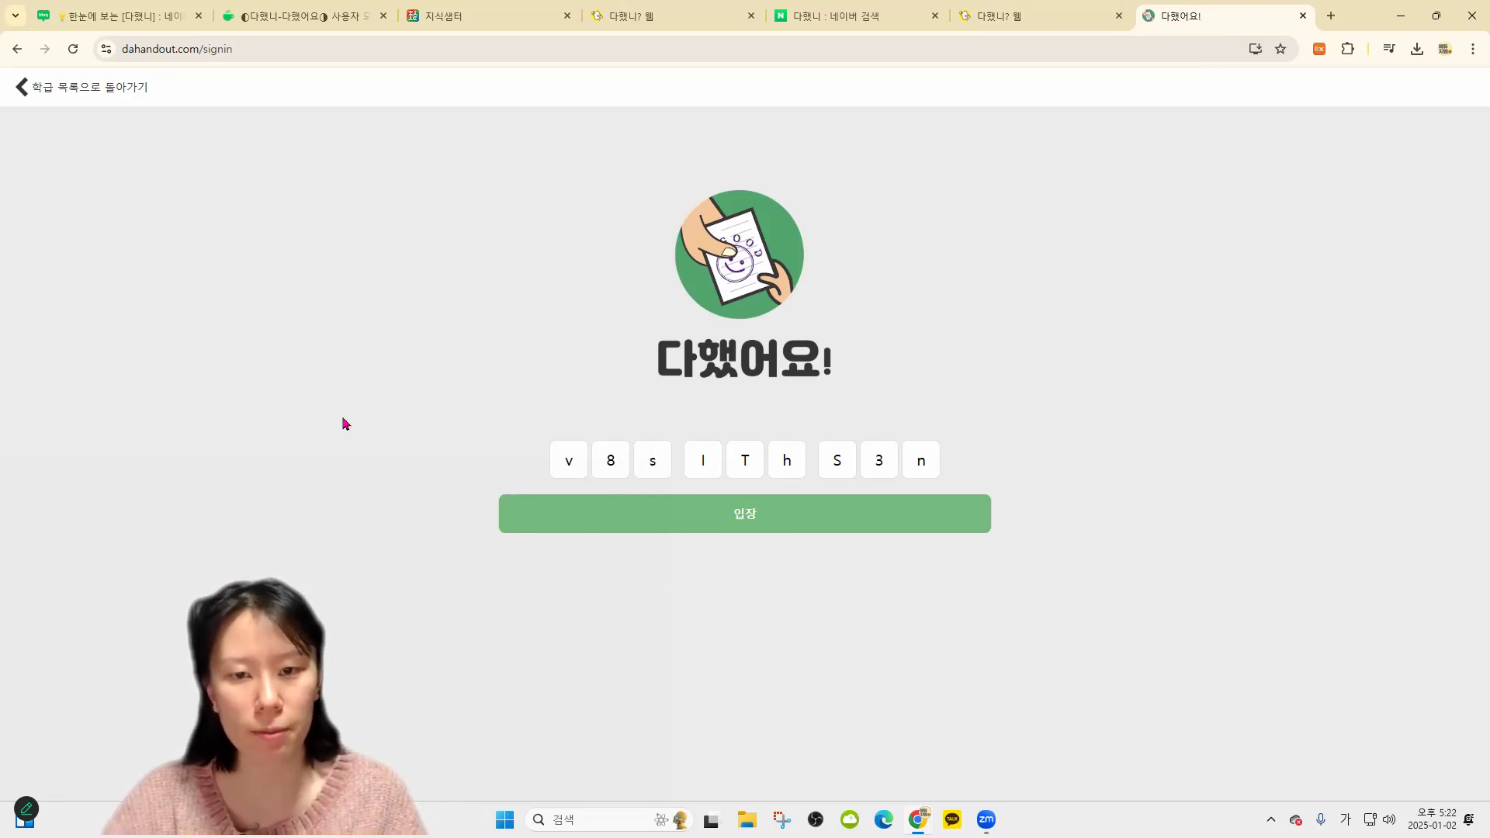
pyautogui.click(785, 527)
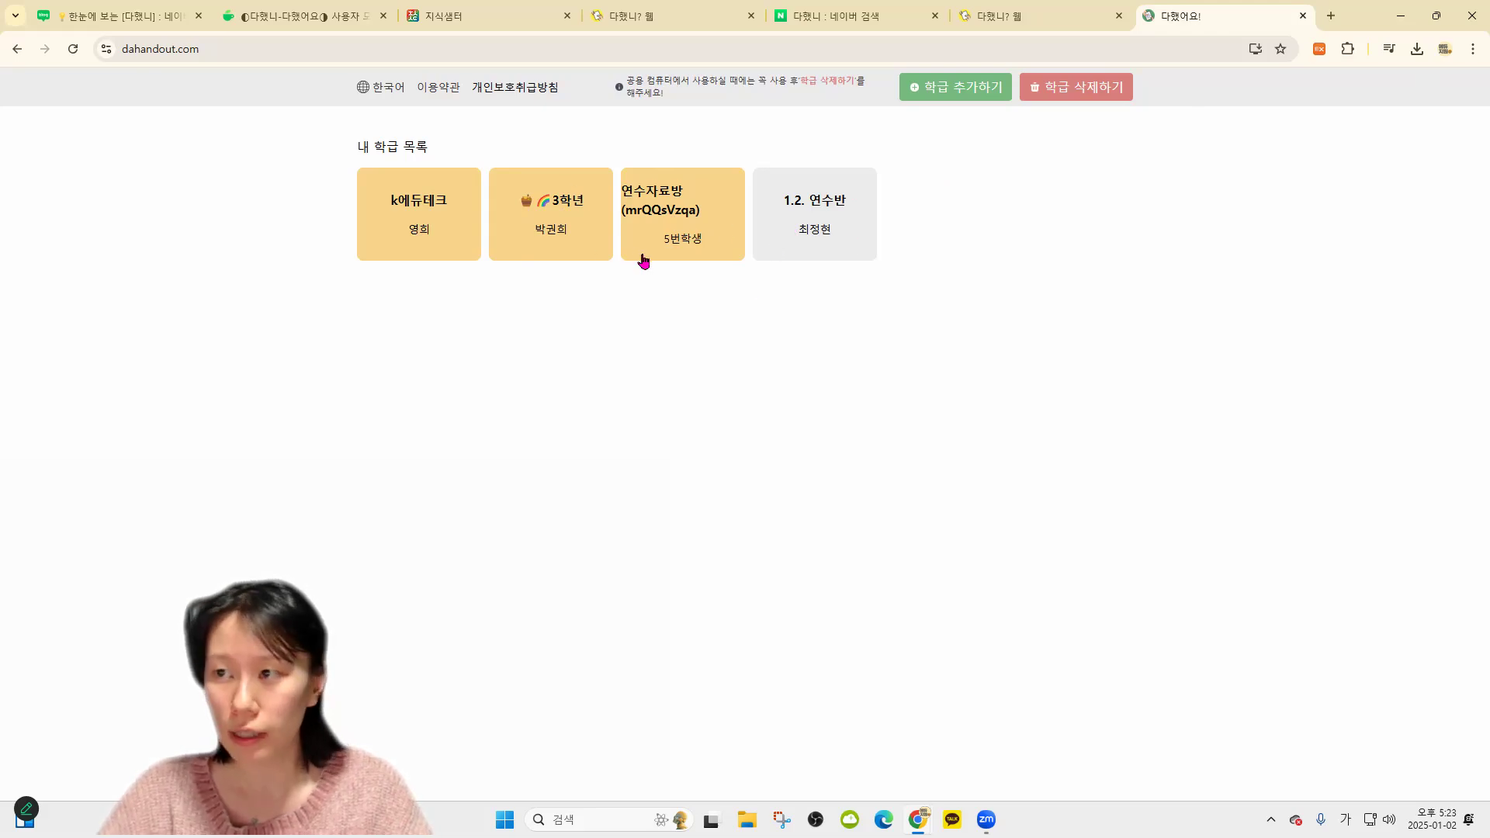
# Look at the 3학년 class's single assignment, then return to the class list
pyautogui.click(554, 235)
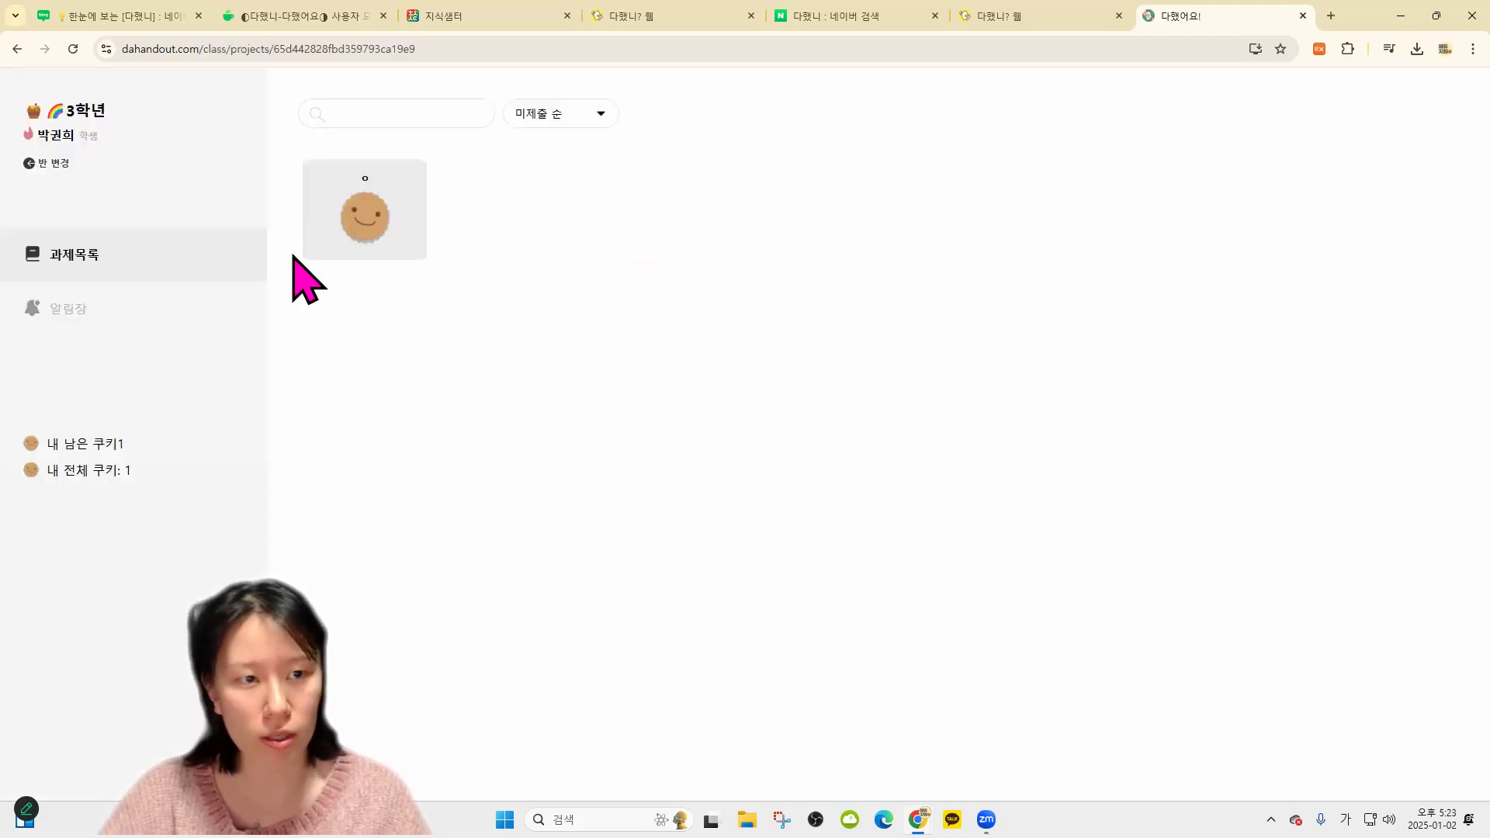
pyautogui.click(343, 248)
pyautogui.click(294, 112)
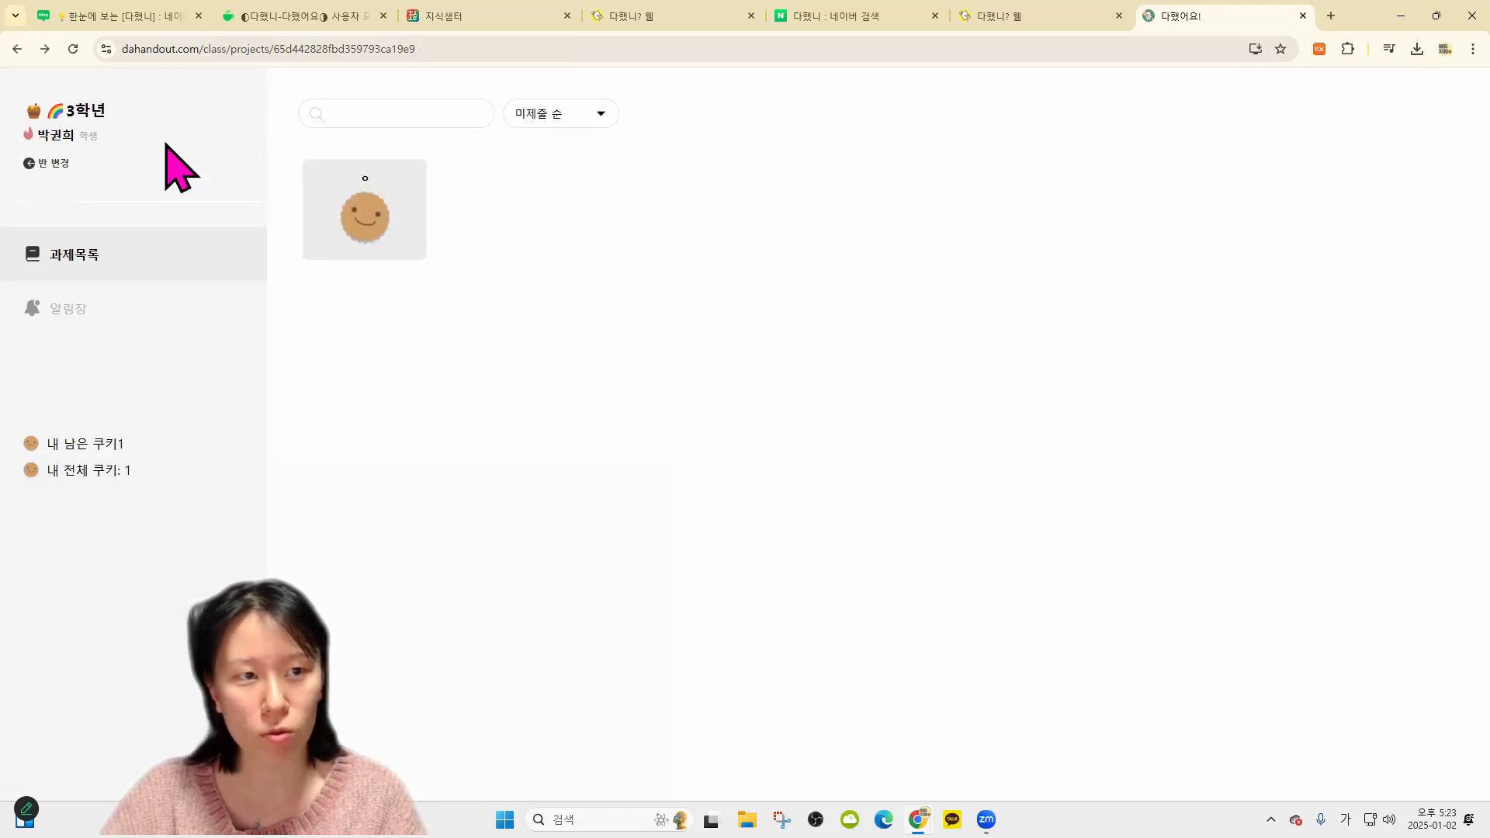
pyautogui.click(58, 163)
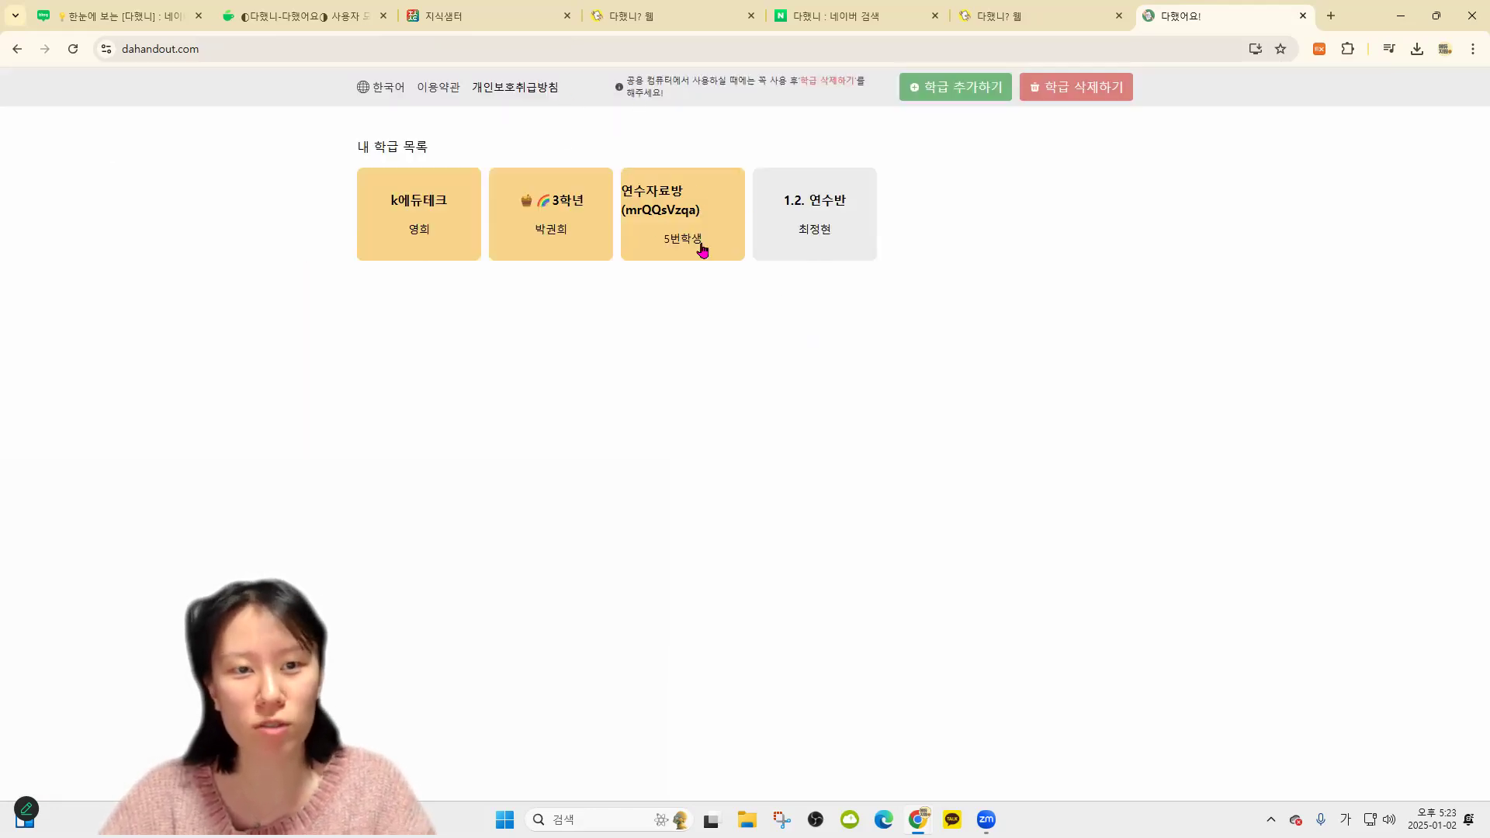
# Delete the k에듀테크, 3학년 and 연수자료방 classes, leaving only 1.2. 연수반
pyautogui.click(1062, 95)
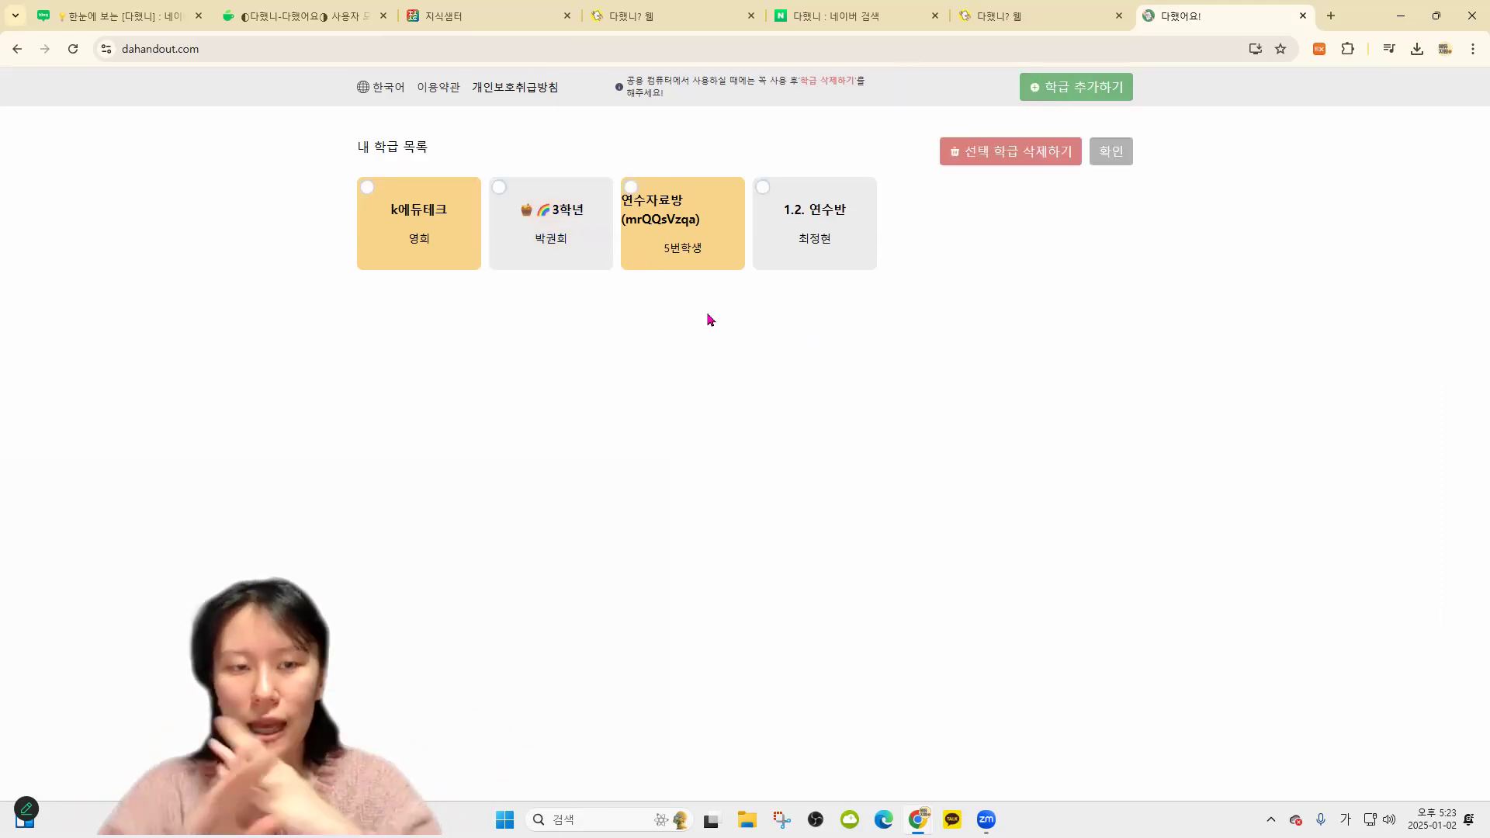
pyautogui.click(418, 229)
pyautogui.click(530, 257)
pyautogui.click(676, 250)
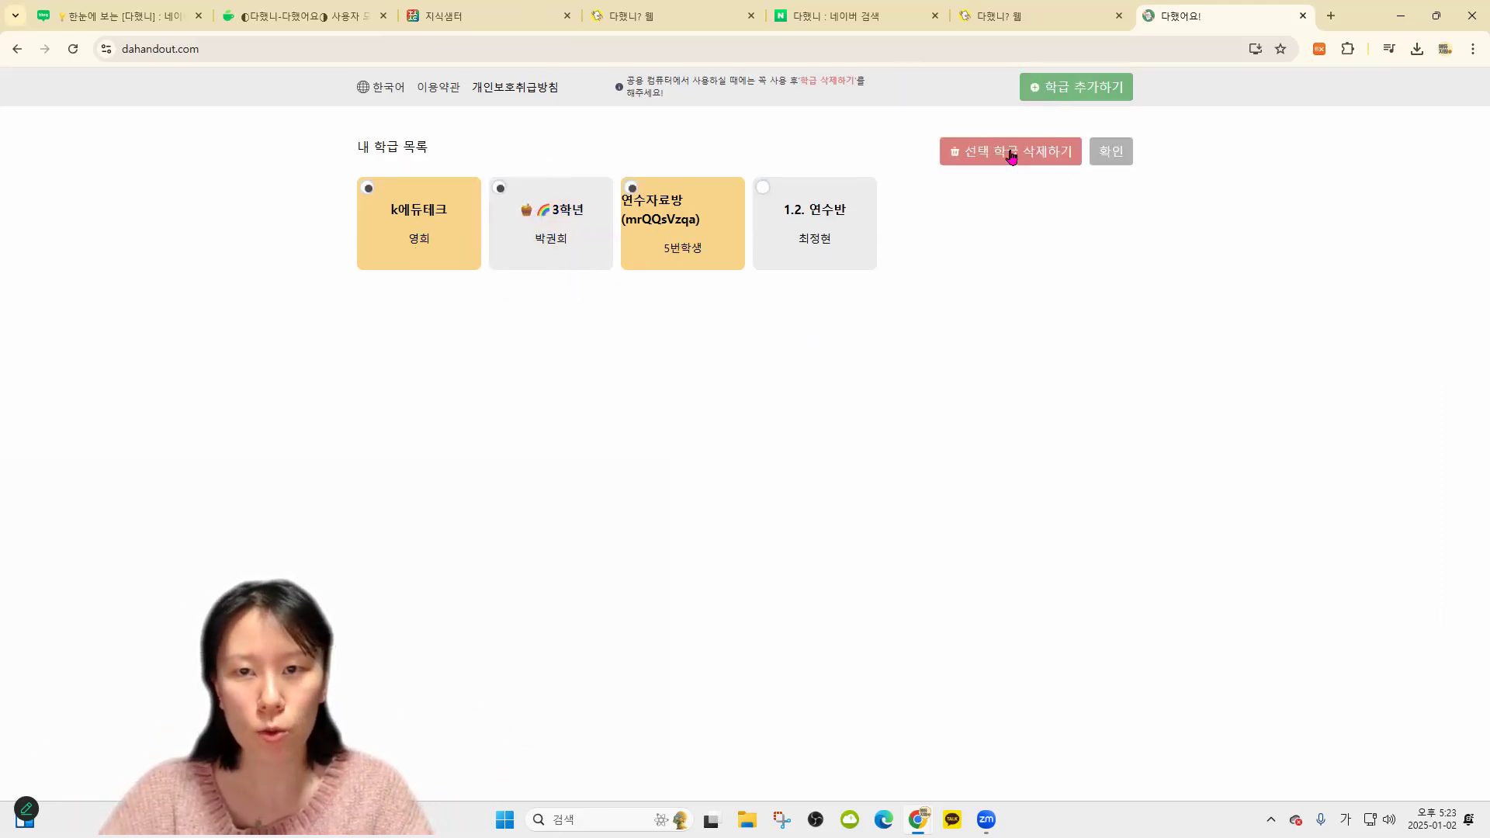
pyautogui.click(1011, 154)
pyautogui.click(818, 147)
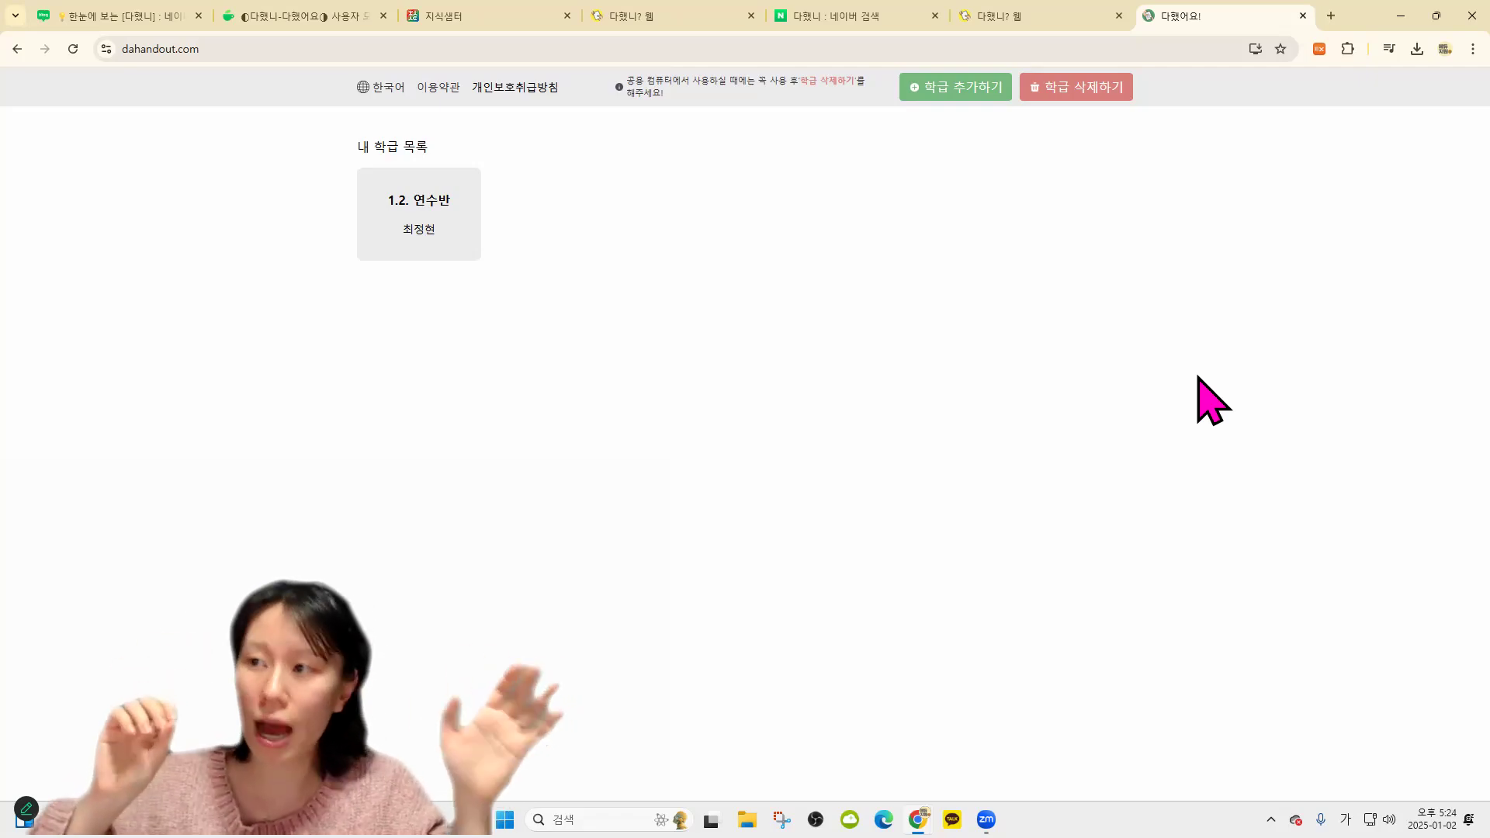
pyautogui.click(961, 98)
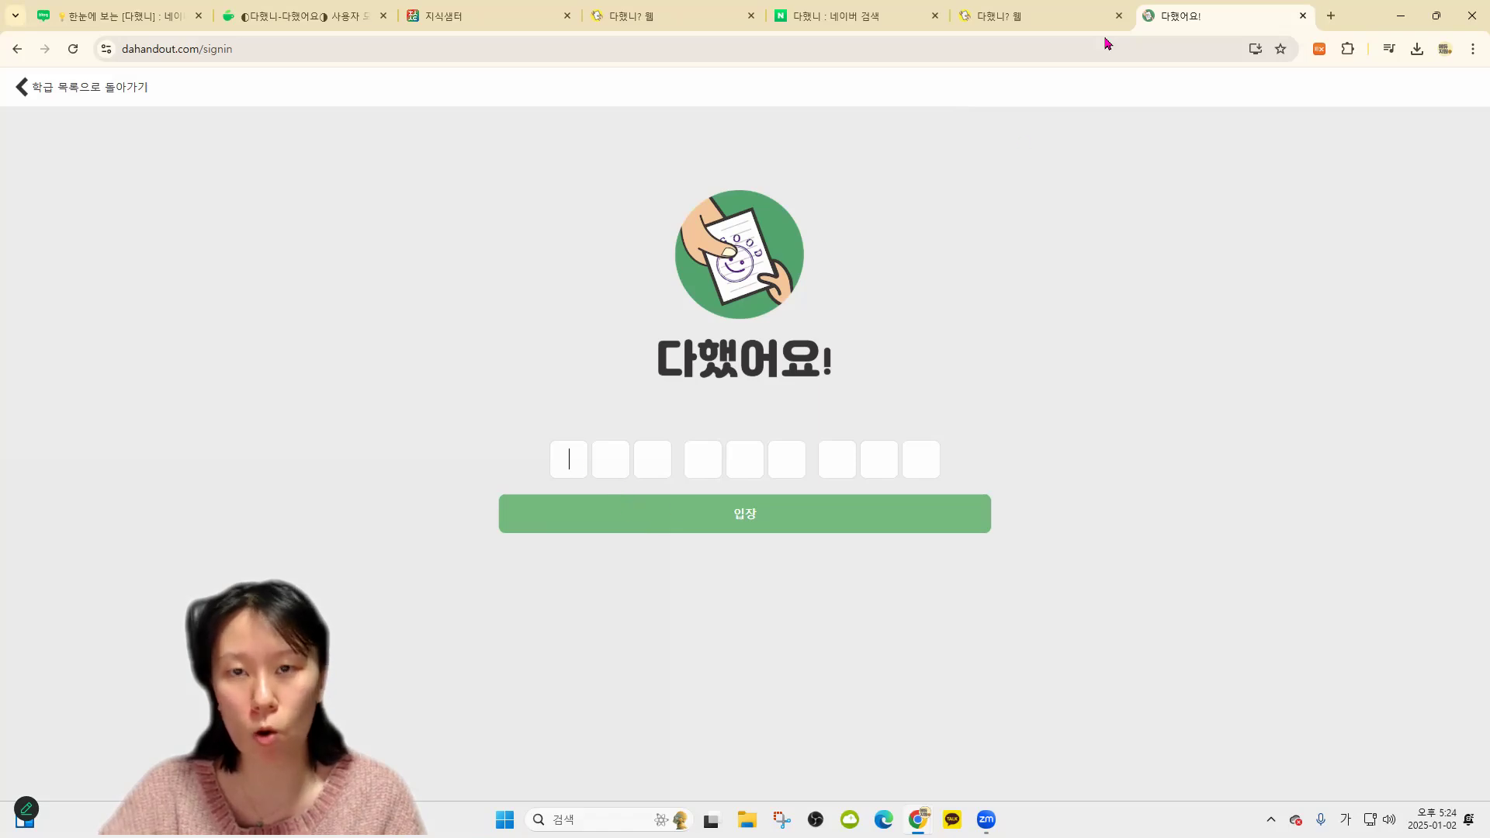
# Close the teacher's student management list and return the student app to its class list
pyautogui.click(1018, 14)
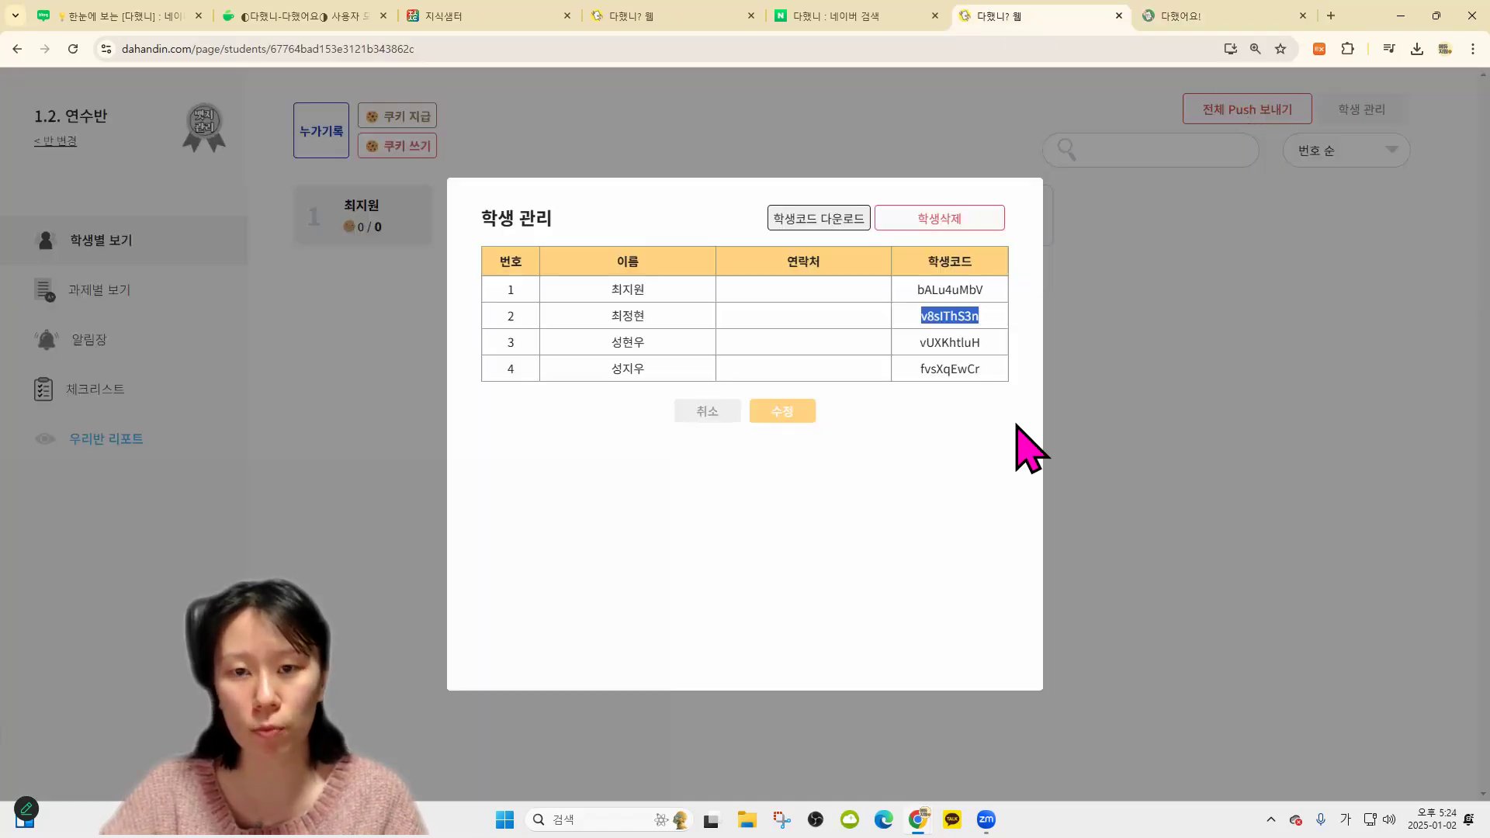
pyautogui.click(1242, 470)
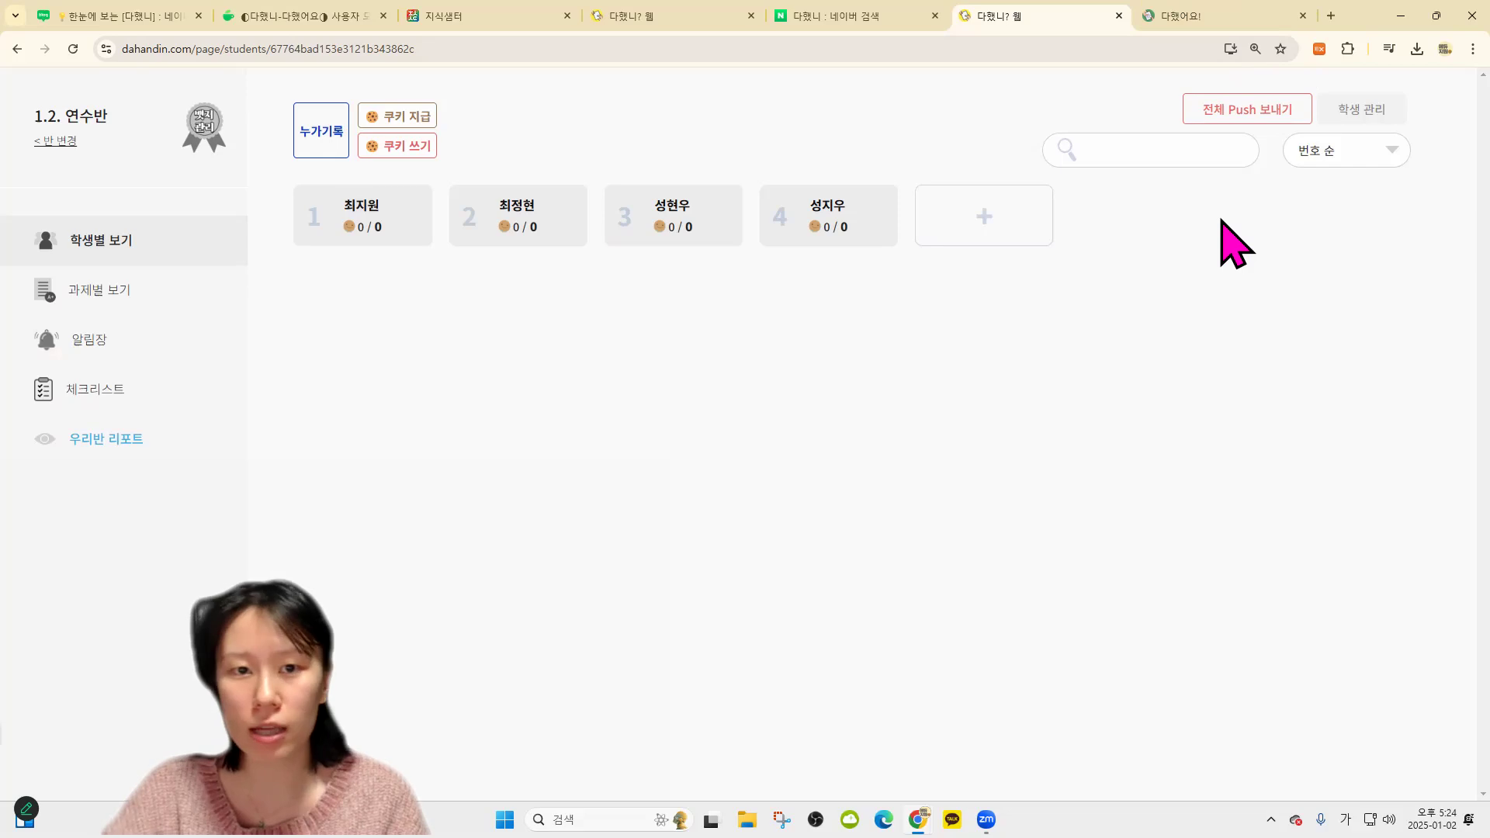
pyautogui.click(1190, 14)
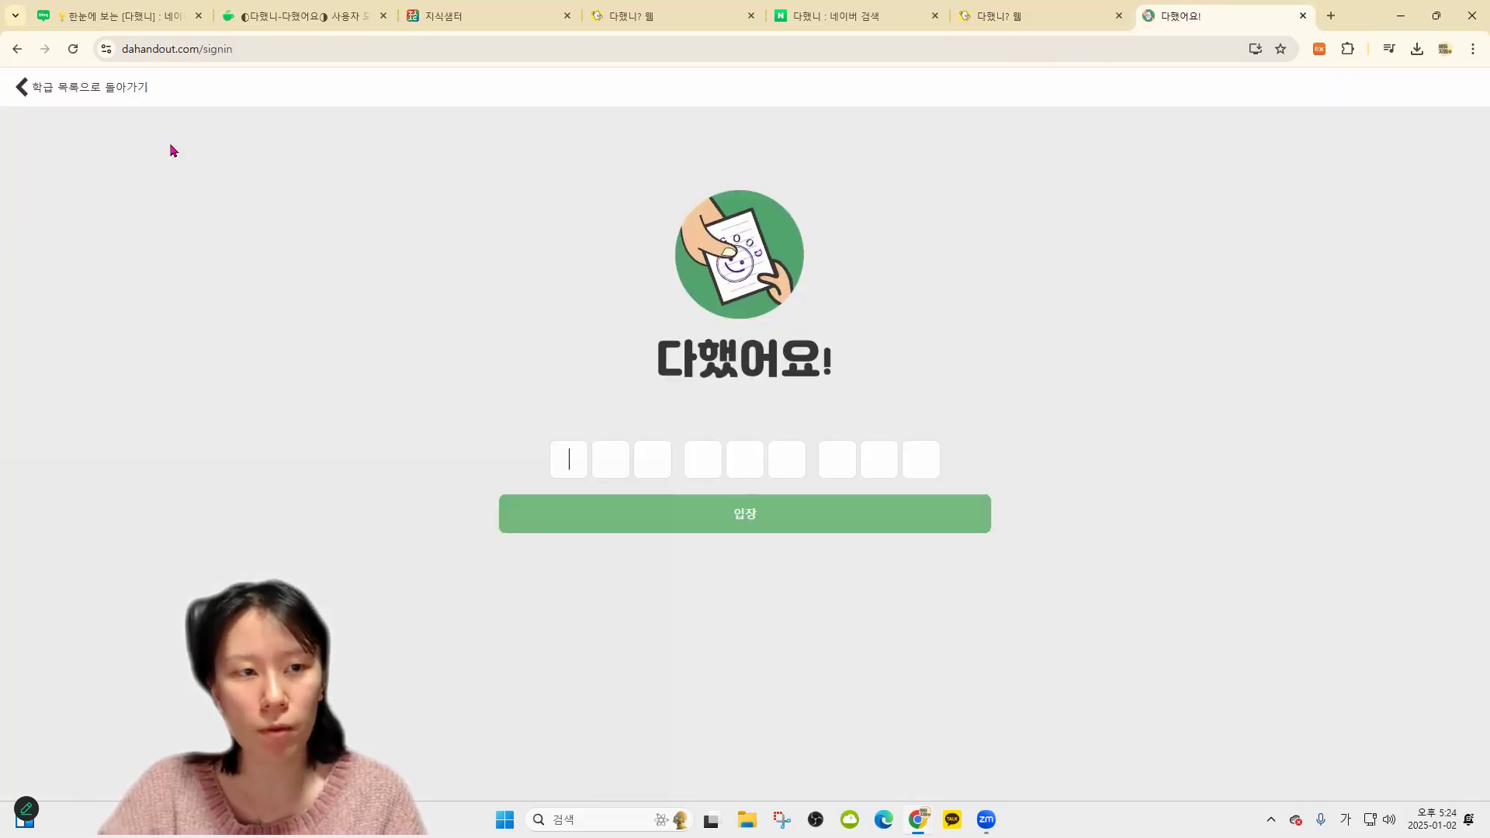
pyautogui.click(23, 87)
pyautogui.click(1039, 13)
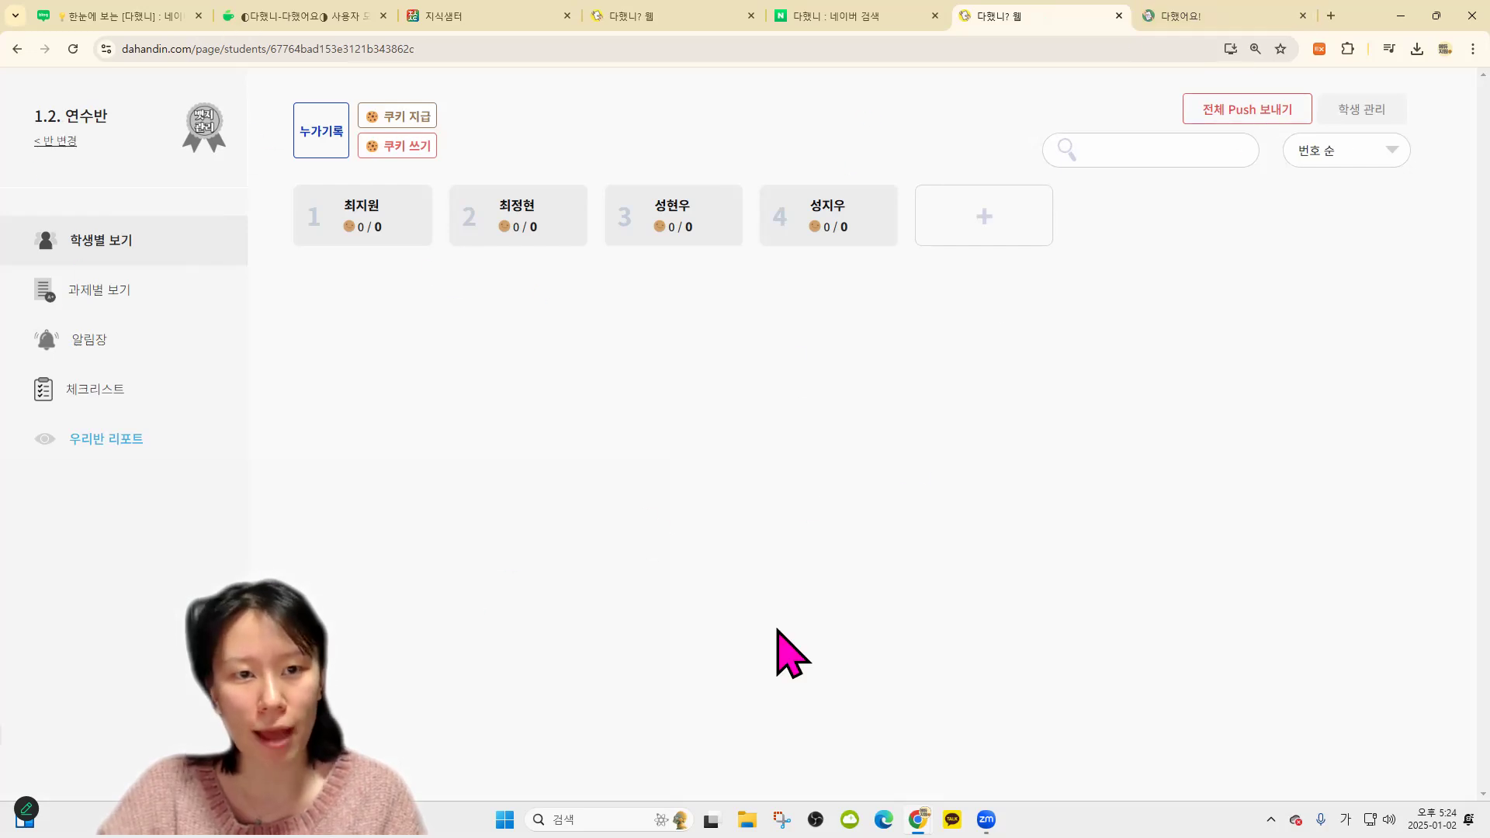
pyautogui.hotkey('ctrl', 'Tab')
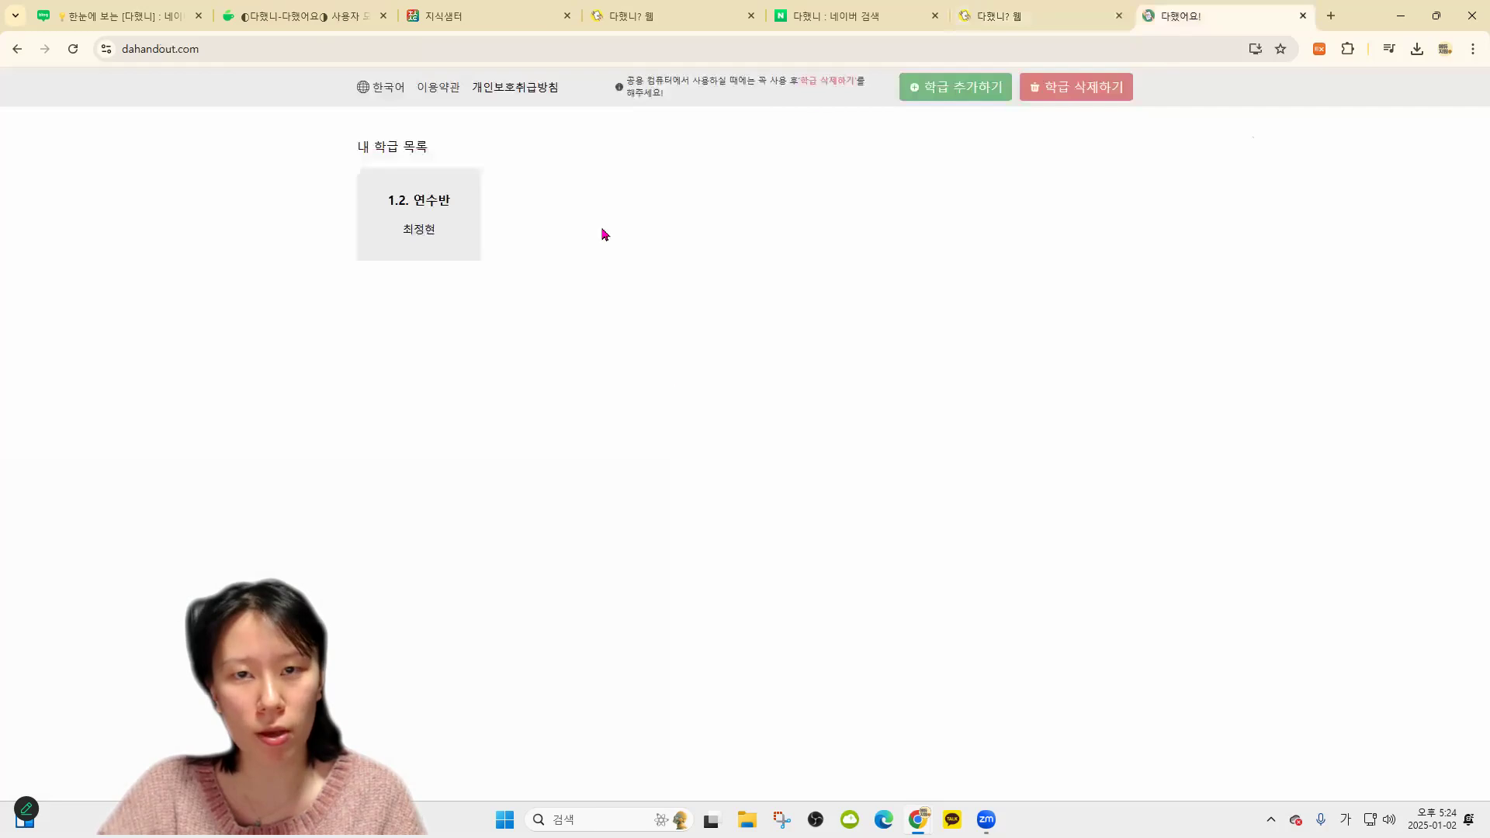
# Open 1.2. 연수반 as the student, then view the teacher's four-student list
pyautogui.click(446, 237)
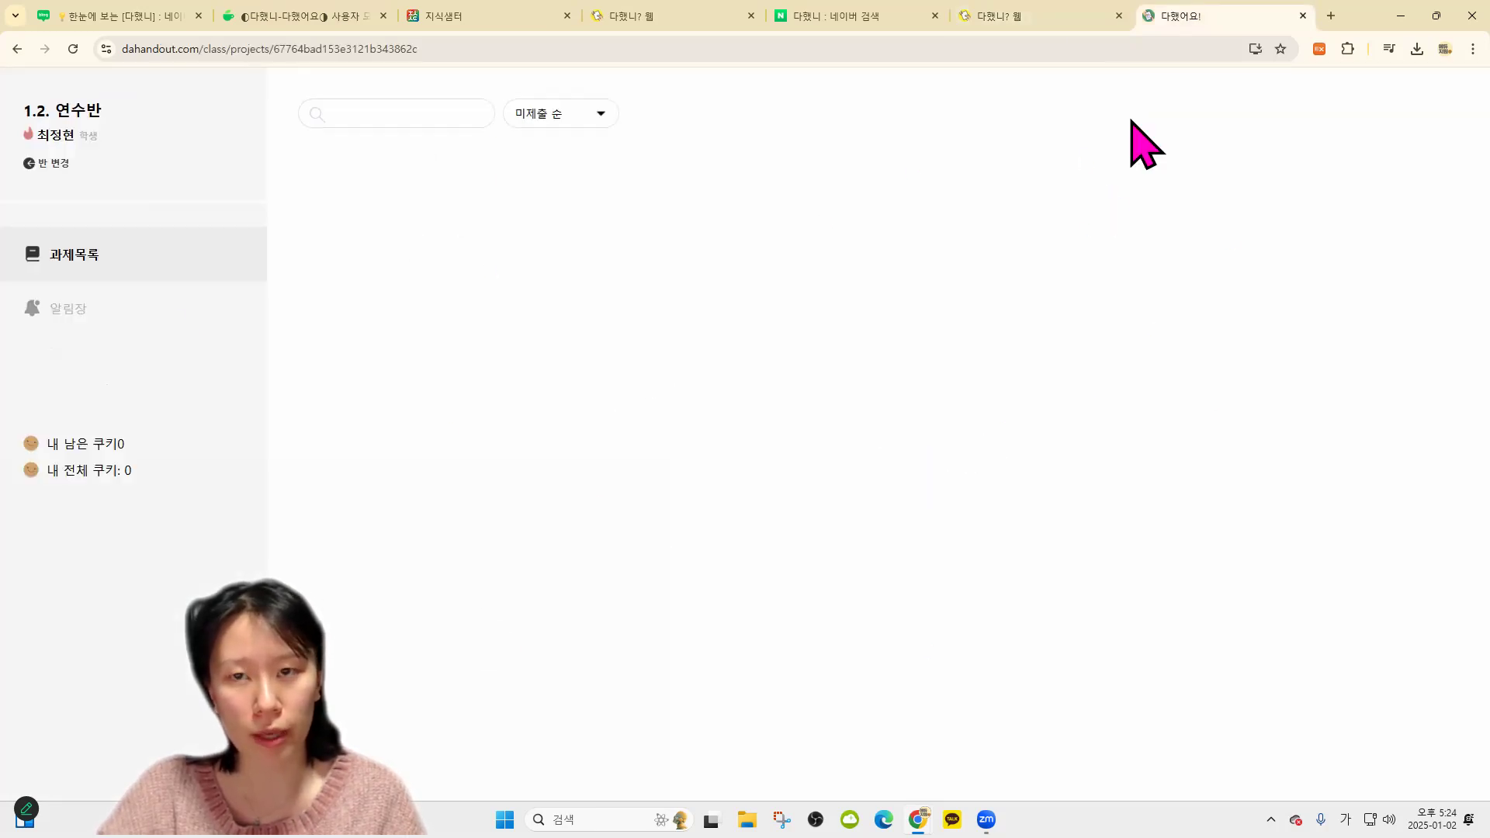
pyautogui.click(1054, 10)
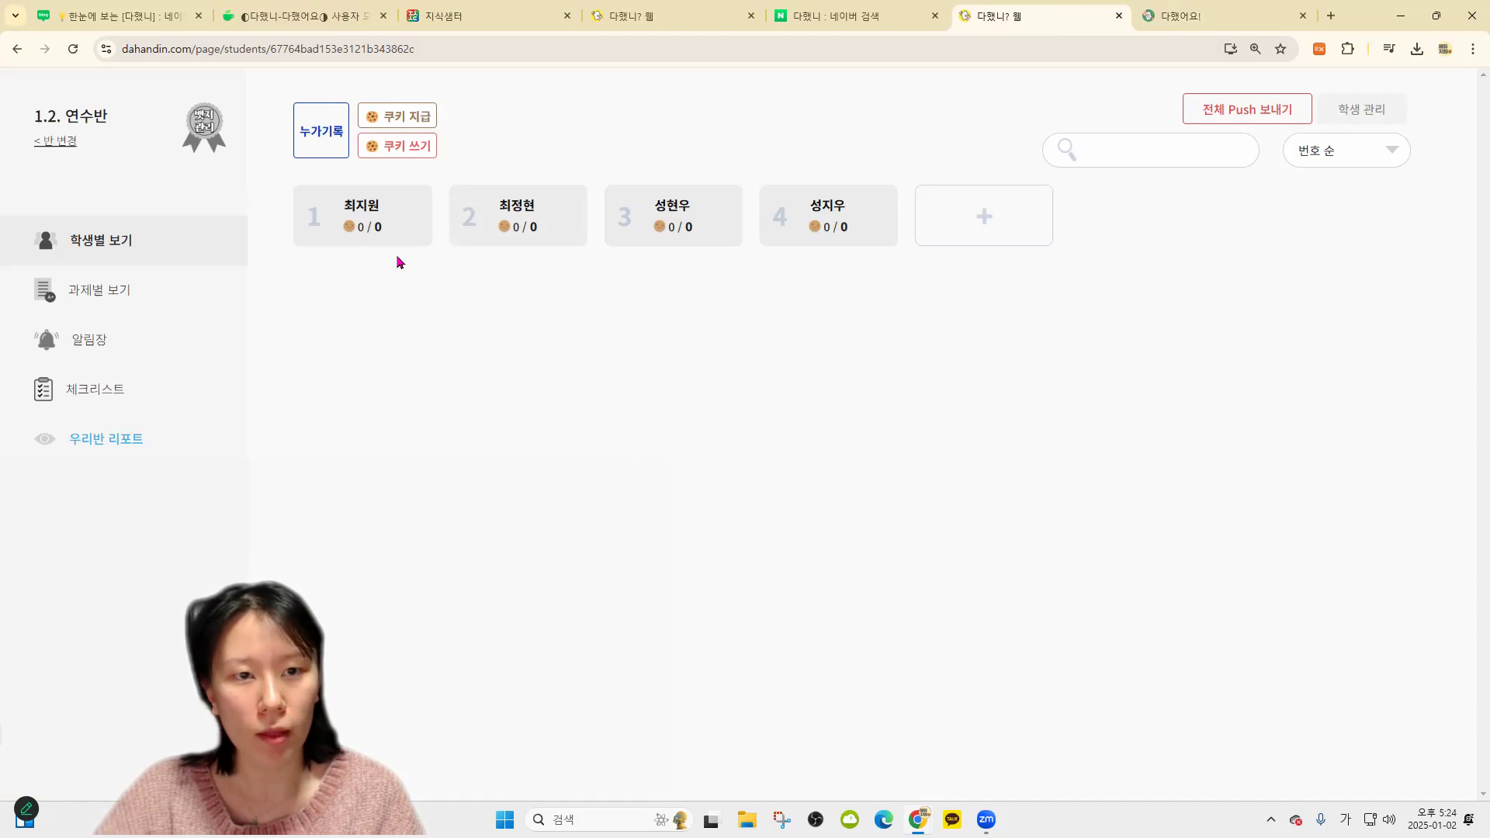
pyautogui.click(93, 293)
pyautogui.click(164, 255)
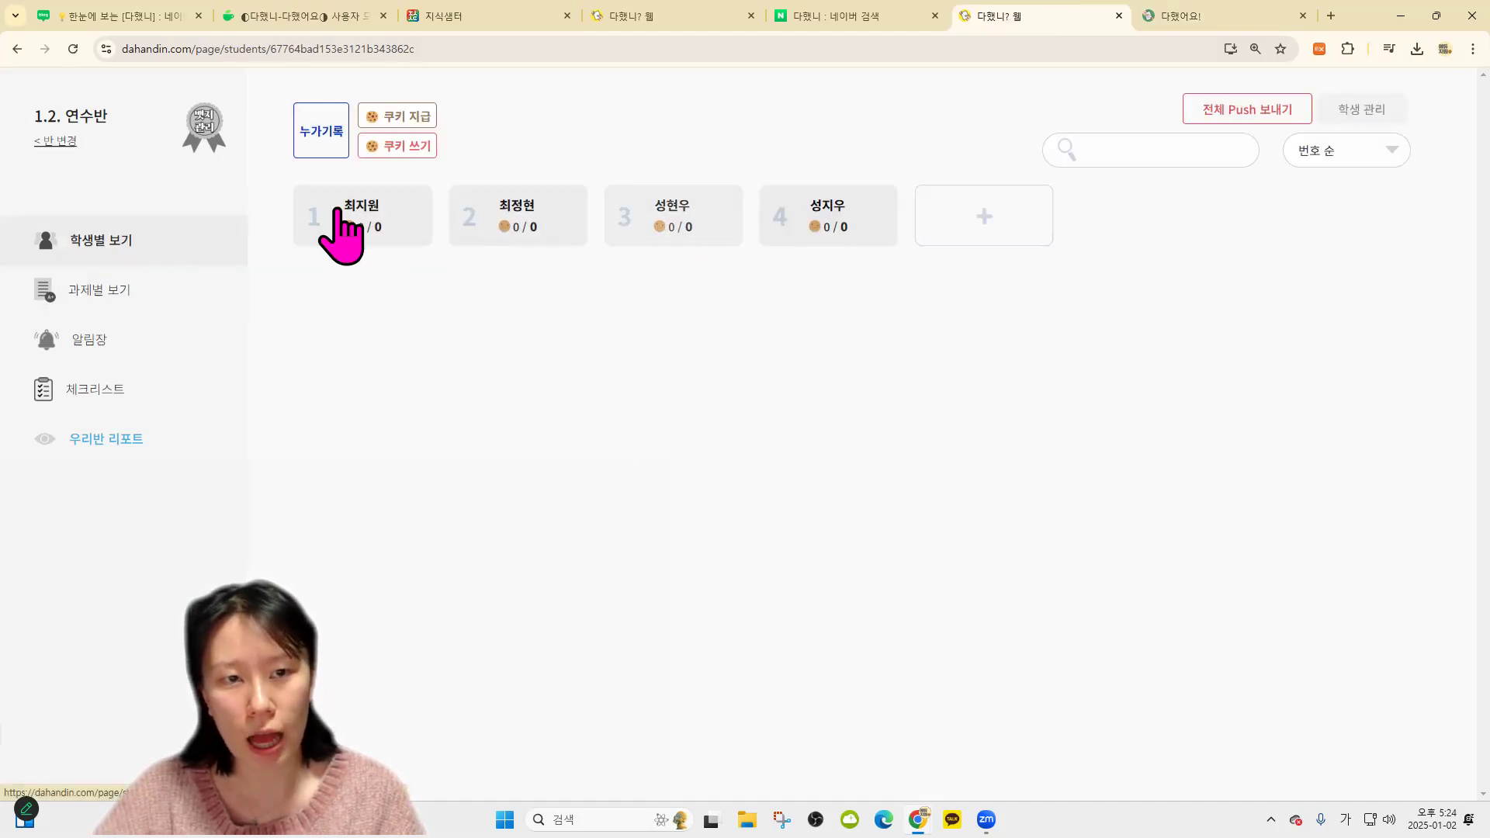
# Start a new assignment titled 좋아하는 노래 소개하기 from the assignment view
pyautogui.click(124, 298)
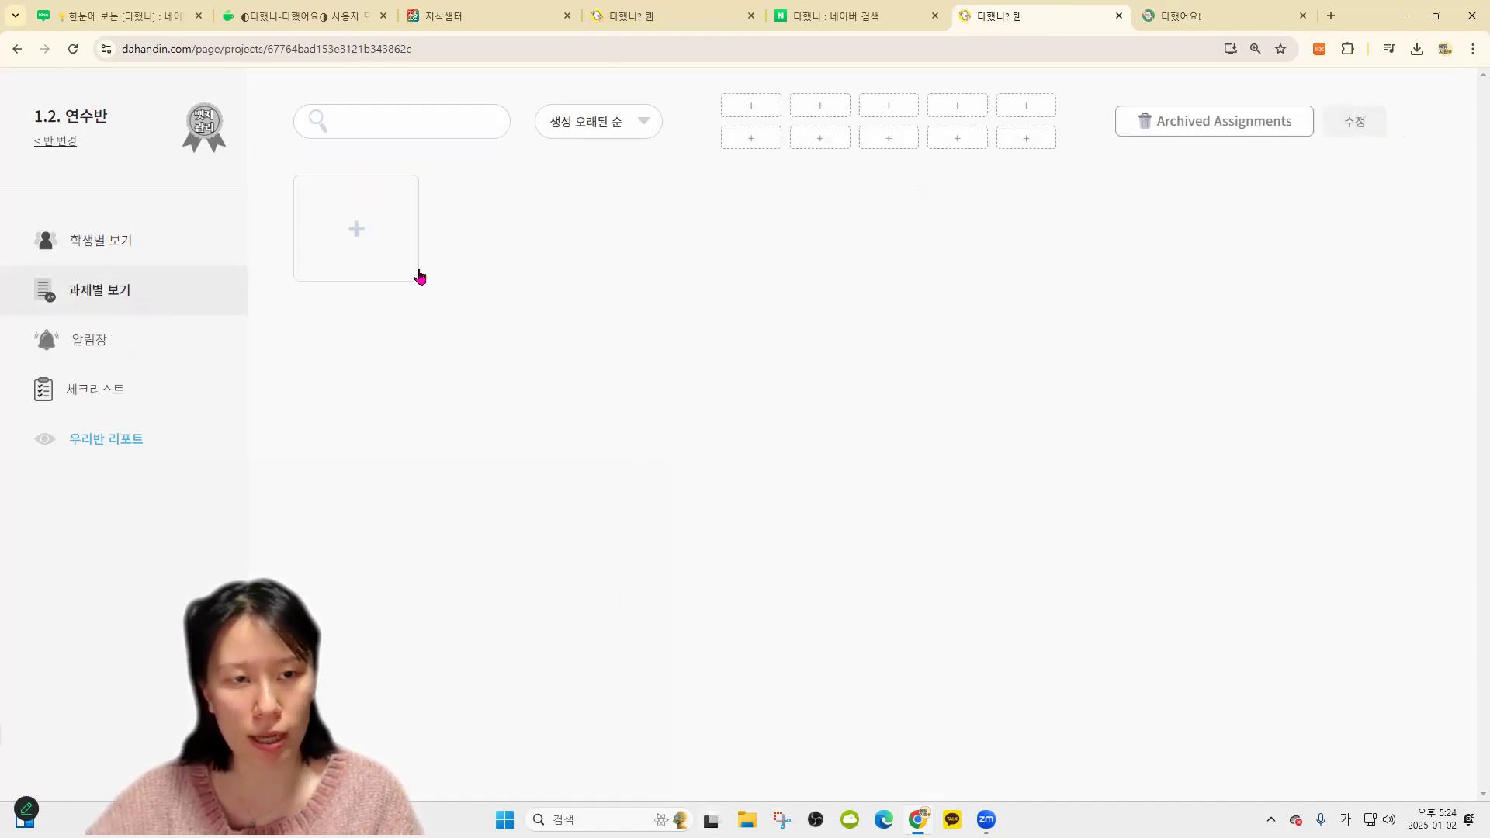
pyautogui.click(380, 236)
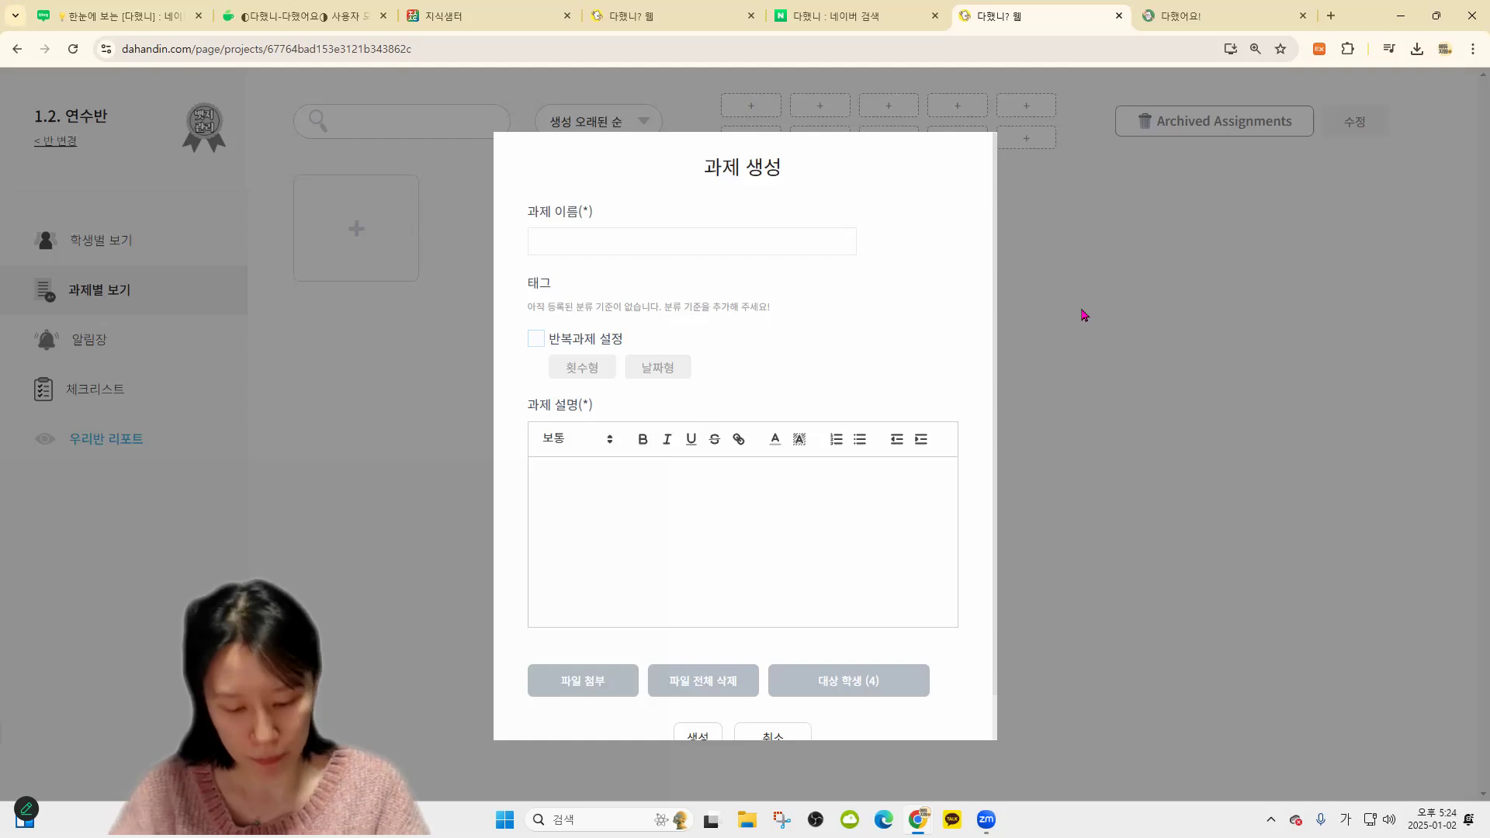
pyautogui.write('좋아하느 노래 소개하기')
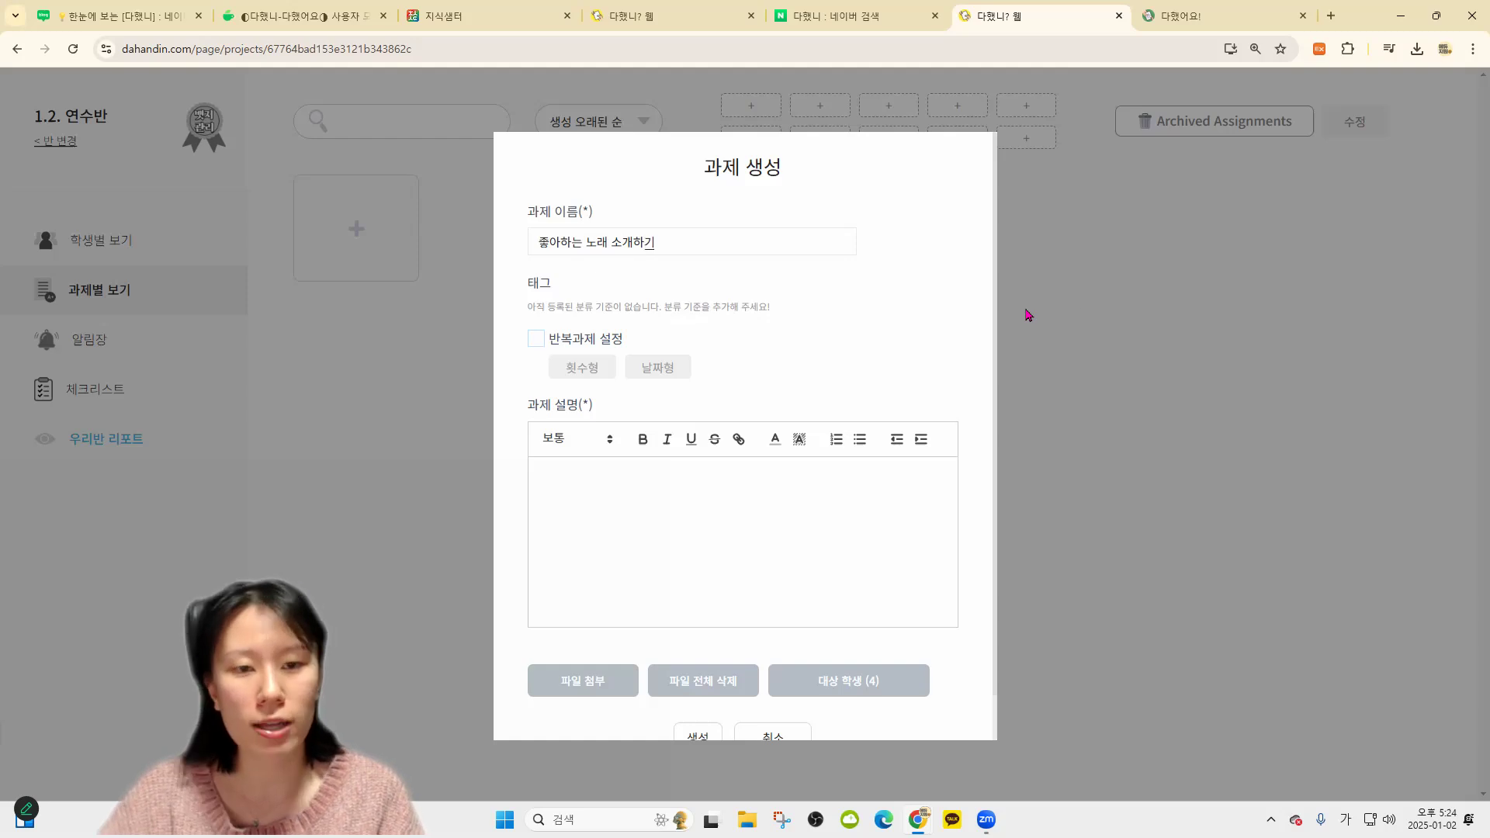
# Write a description asking students to explain a favourite song with a YouTube link and slides, then open a new tab
pyautogui.click(704, 537)
pyautogui.write('지')
pyautogui.press('BackSpace')
pyautogui.write('좋이')
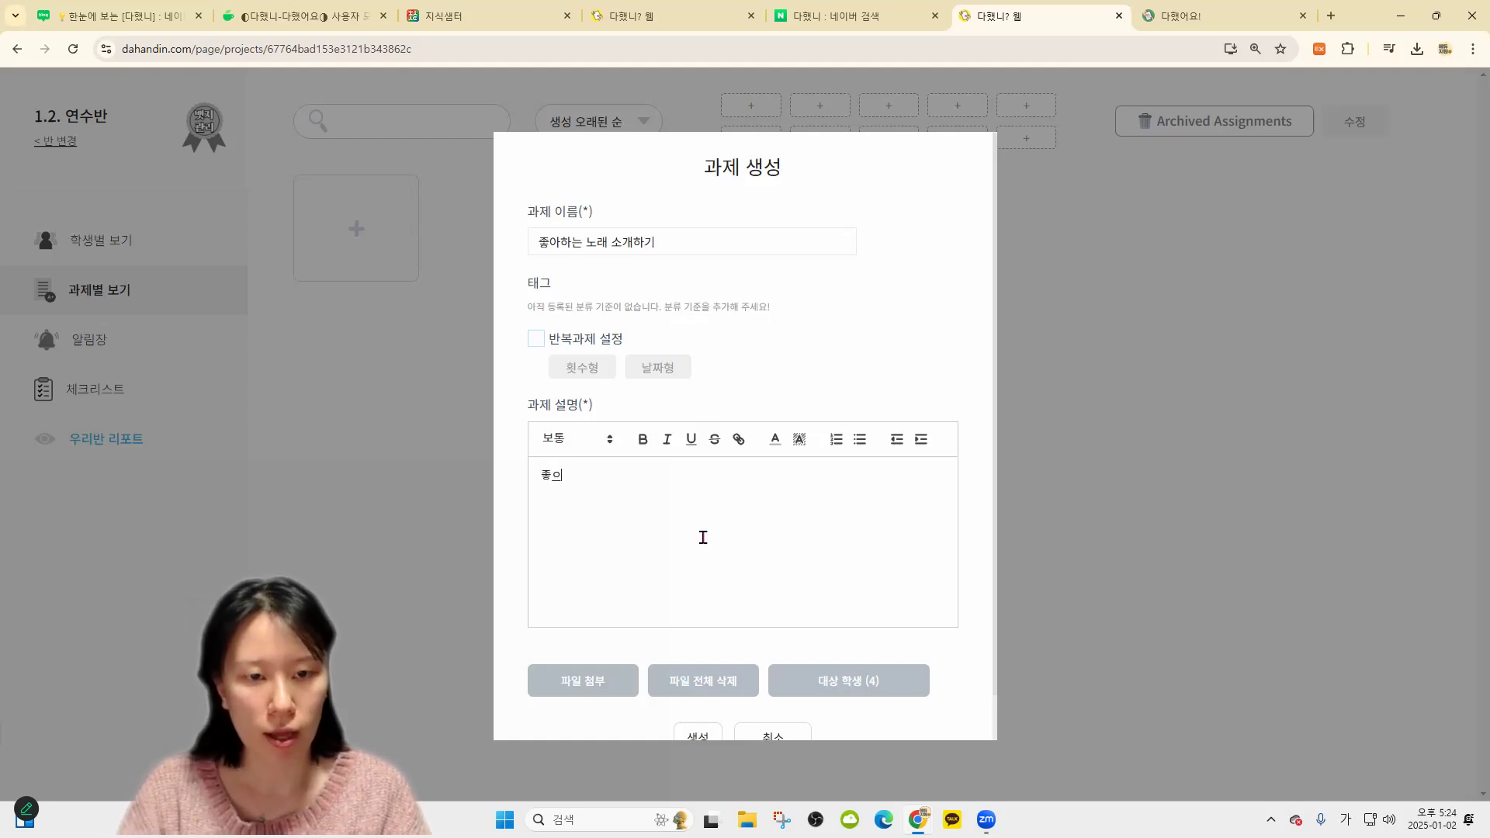
pyautogui.write('하는 노래 유튜브 링크 보낵')
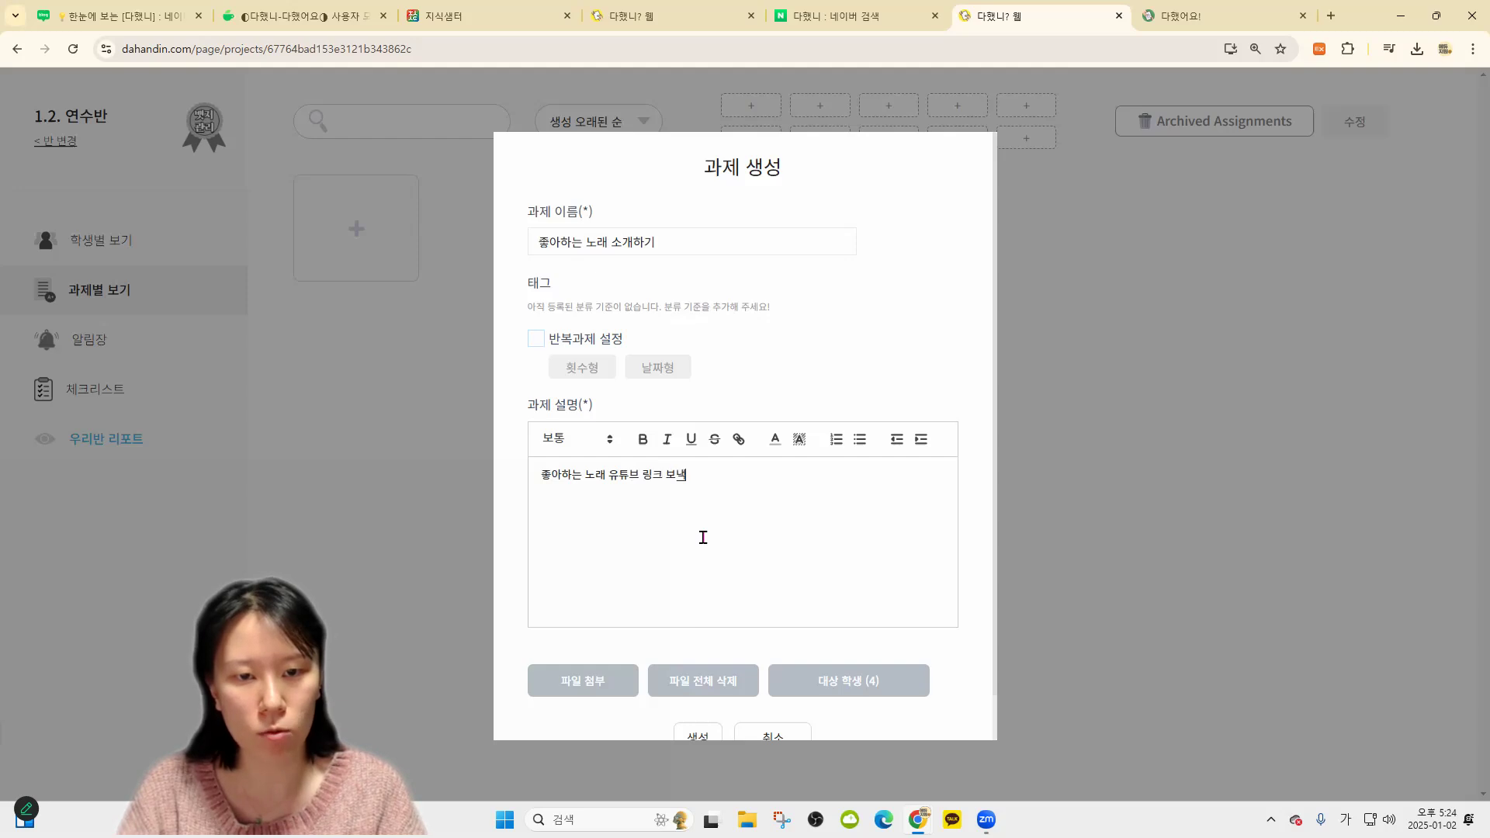
pyautogui.write('피피티로 설명해세')
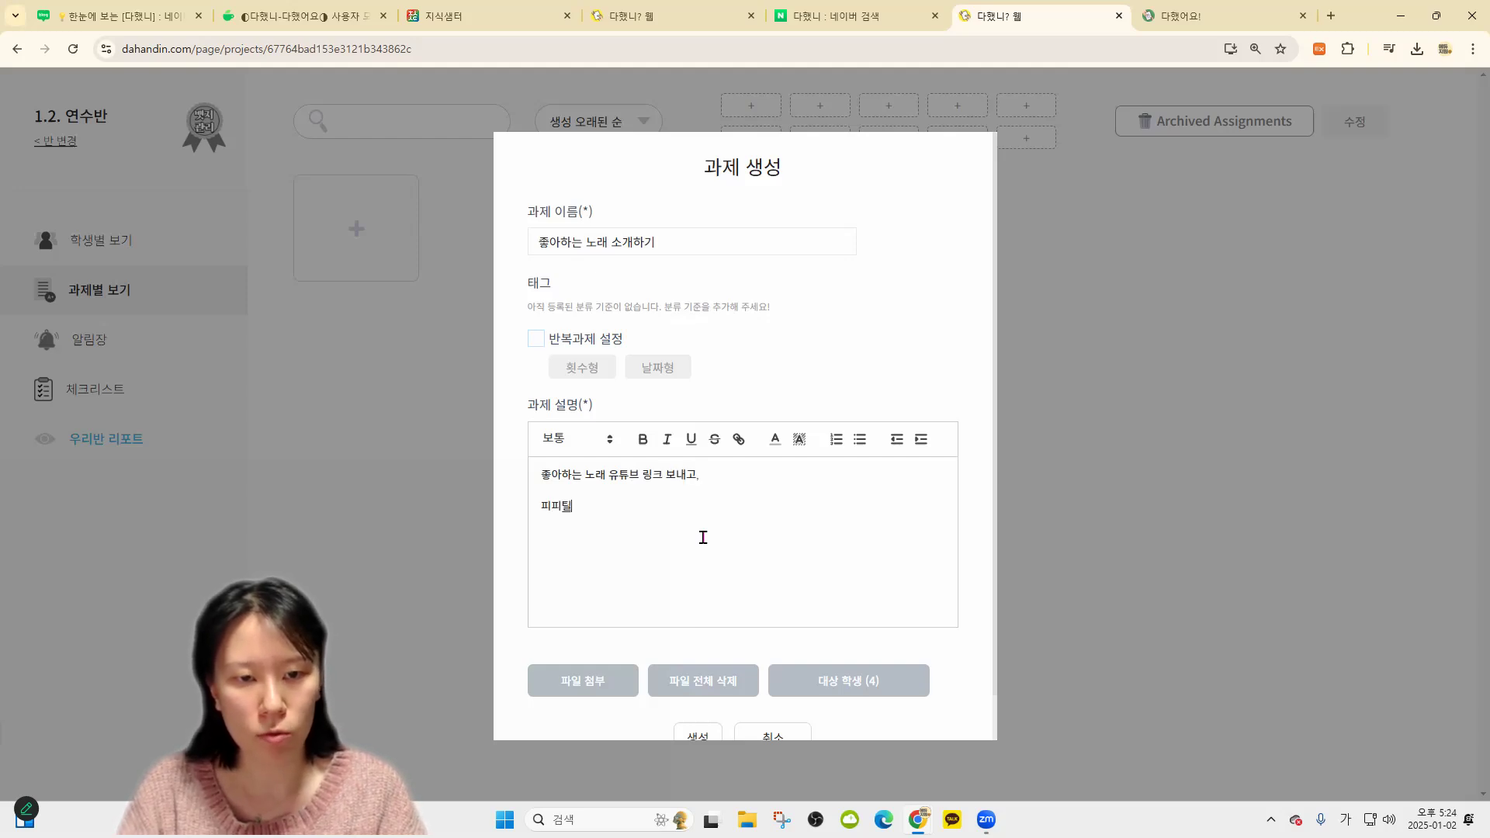
pyautogui.write(' 보내세요')
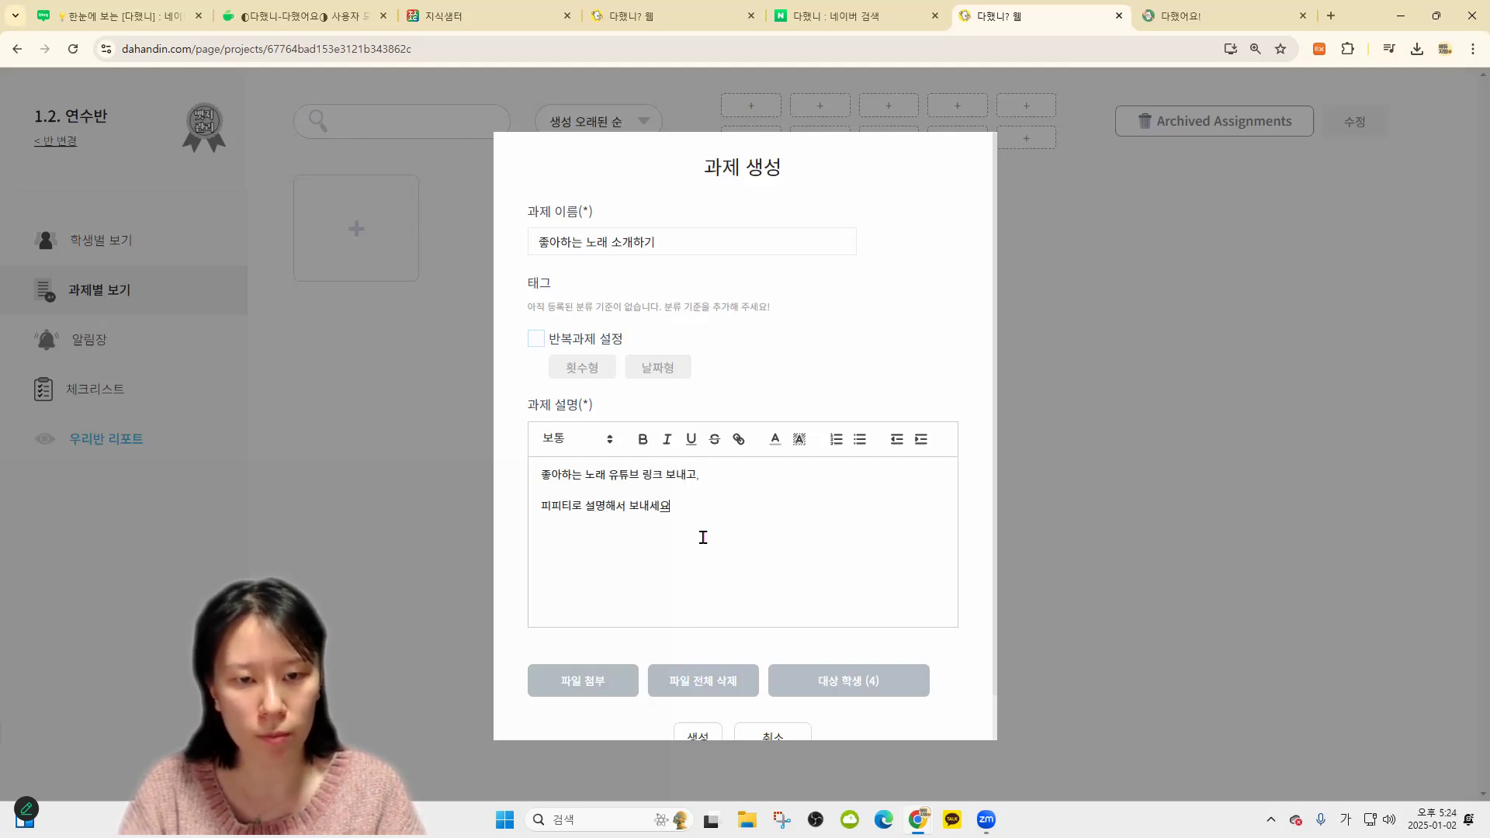
pyautogui.write('~')
pyautogui.scroll(-1, 703, 532)
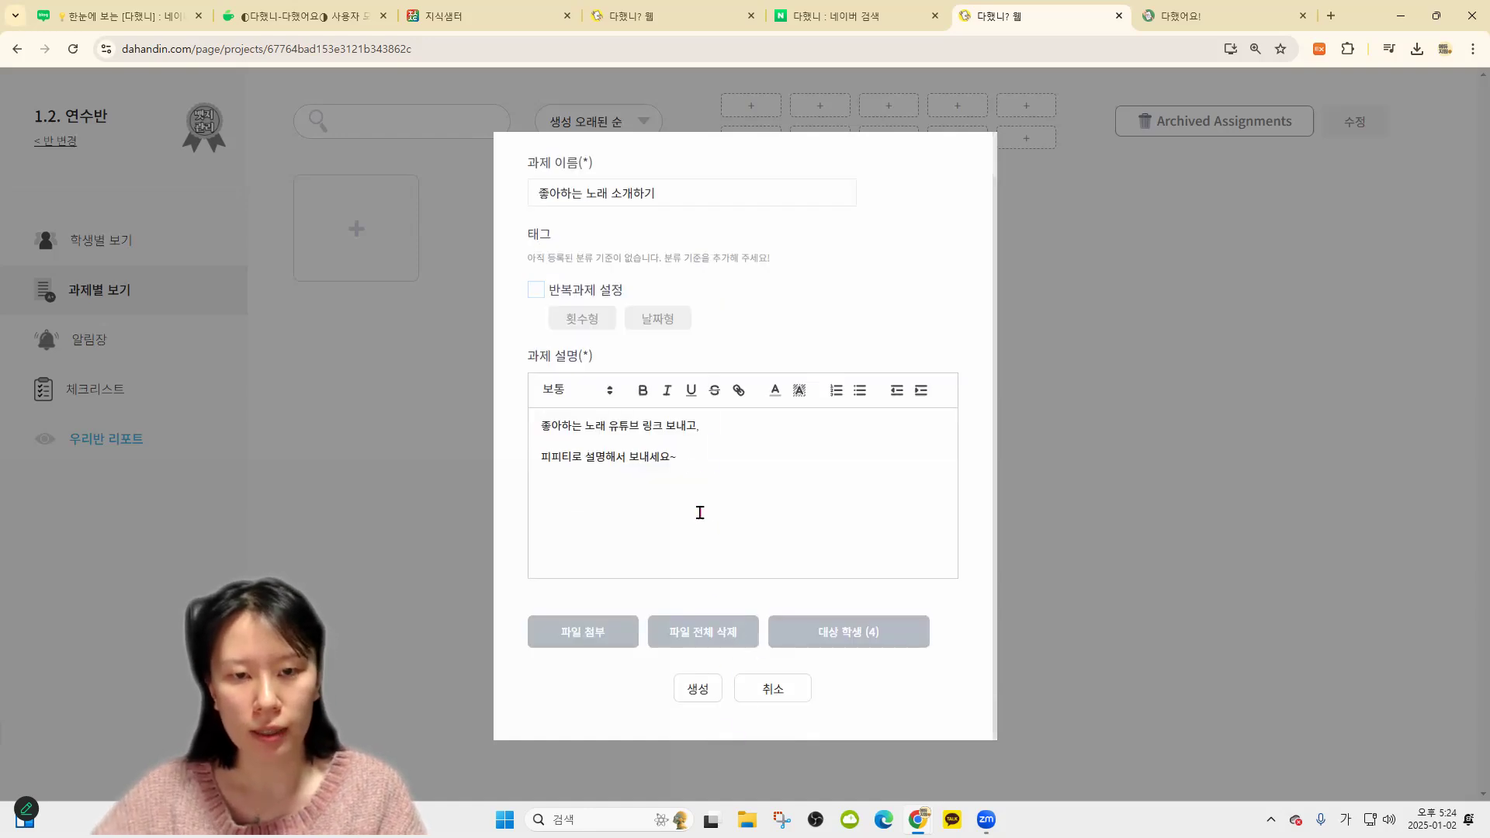
pyautogui.click(1331, 15)
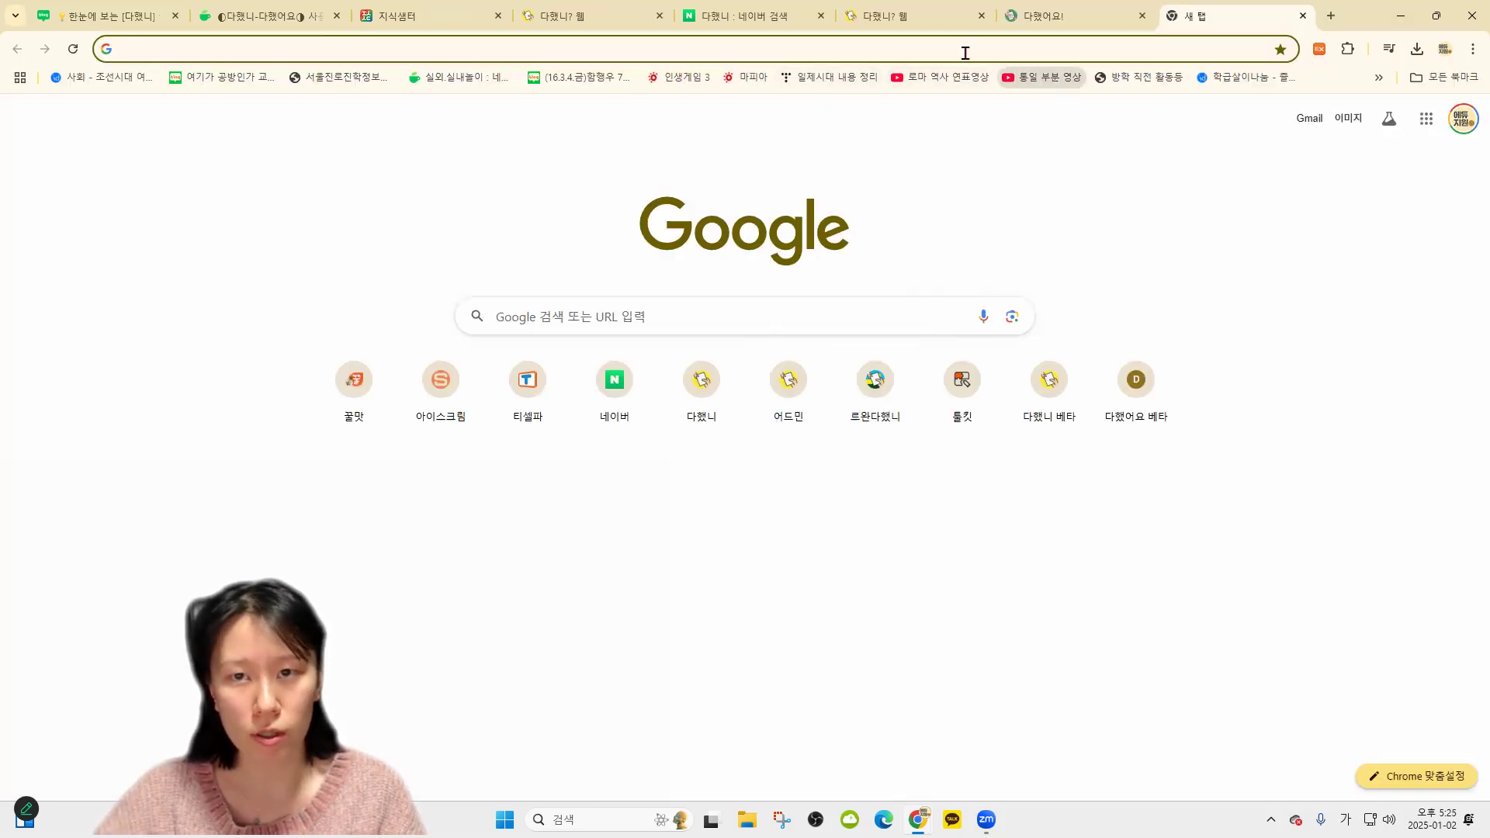
# Find the 아파트 video on YouTube and paste its address into the assignment description
pyautogui.write('youtube.com/watch?v=9z5zPR_TuFI')
pyautogui.press('Return')
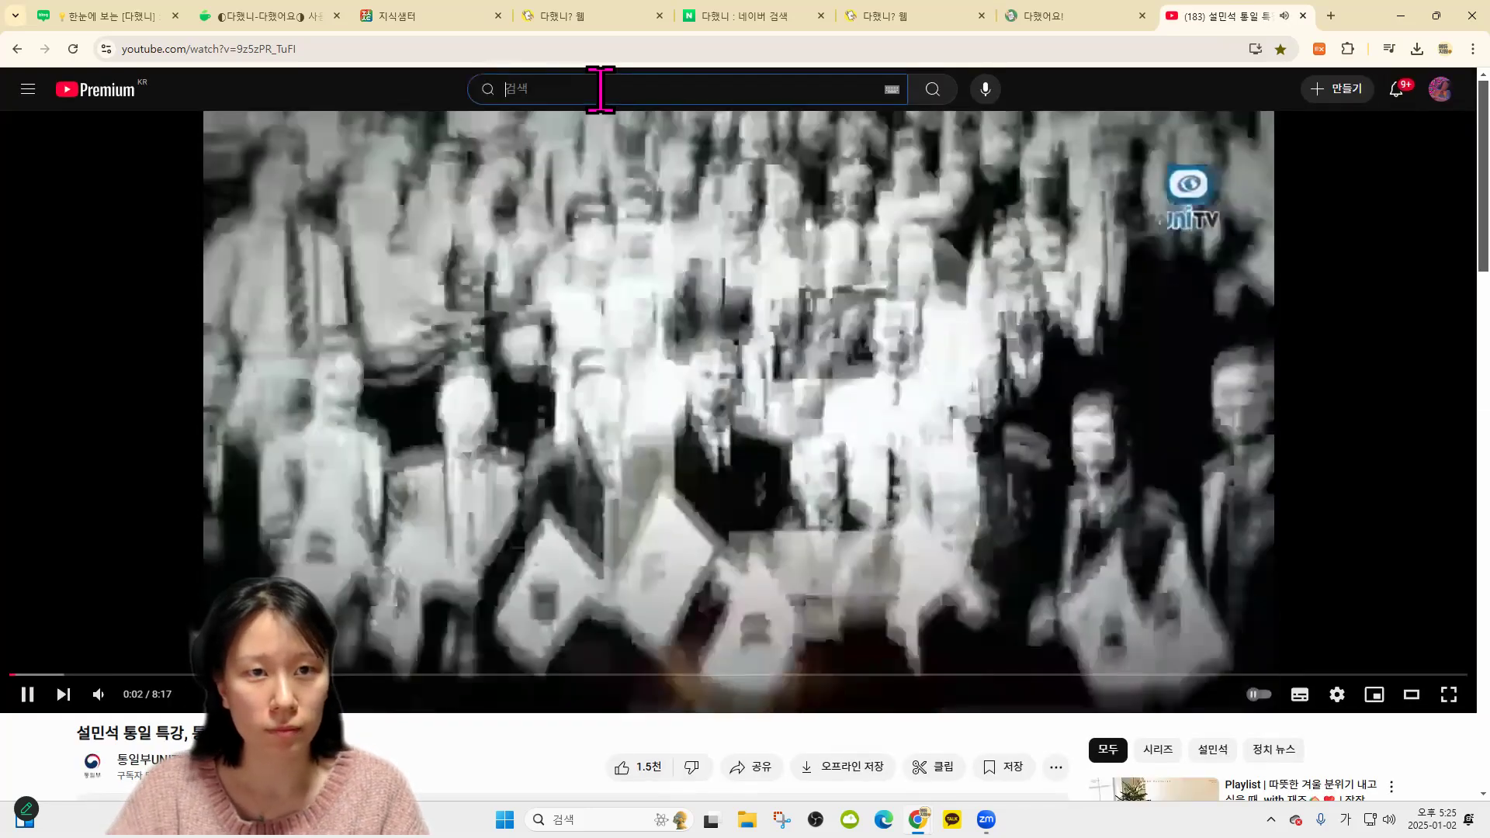
pyautogui.write('아파트')
pyautogui.press('Return')
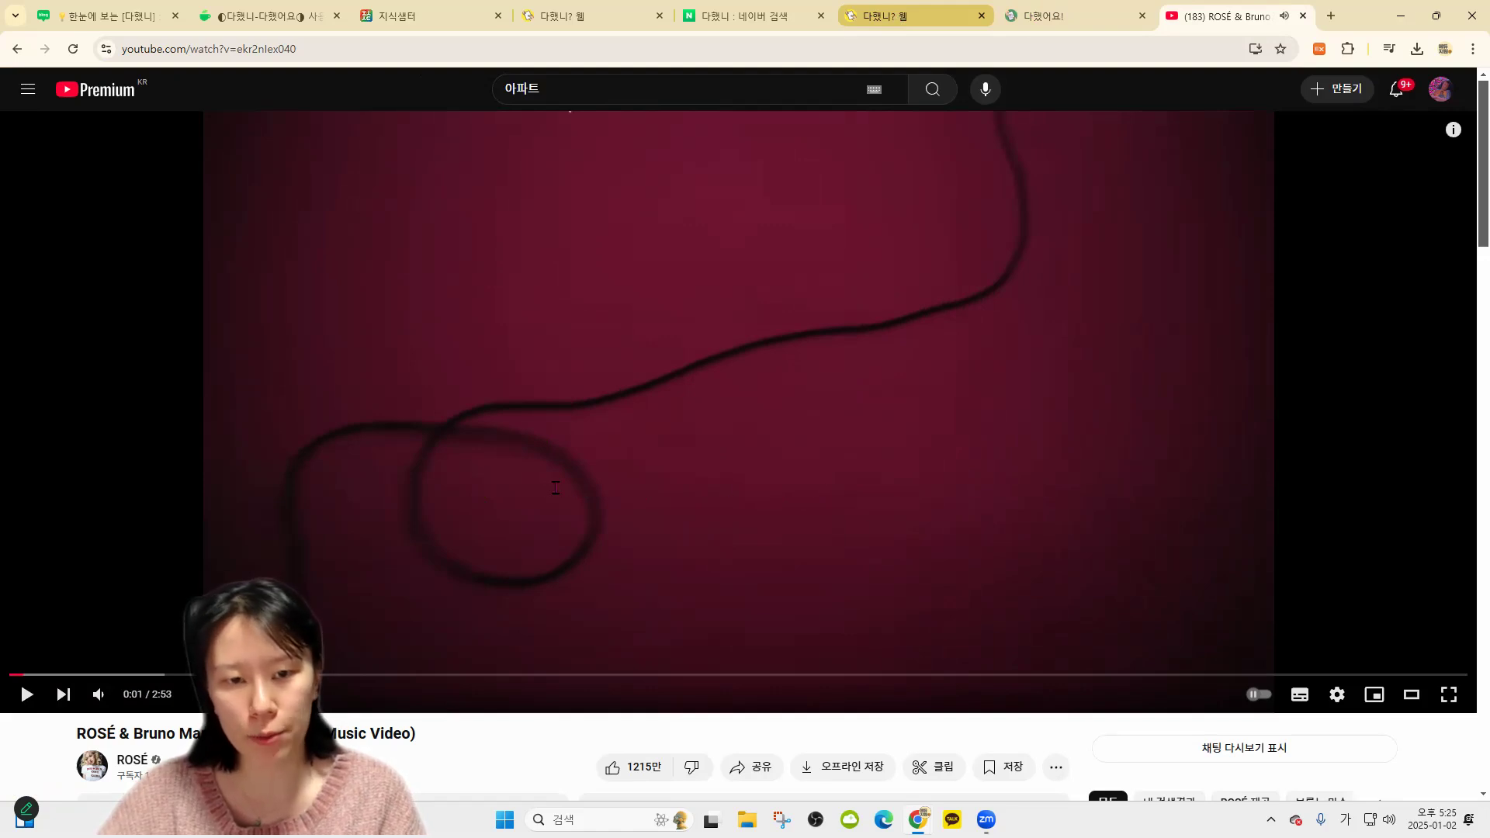
pyautogui.hotkey('ctrl', 'shift', 'Tab')
pyautogui.hotkey('ctrl', 'shift', 'Tab')
pyautogui.hotkey('ctrl', 'k')
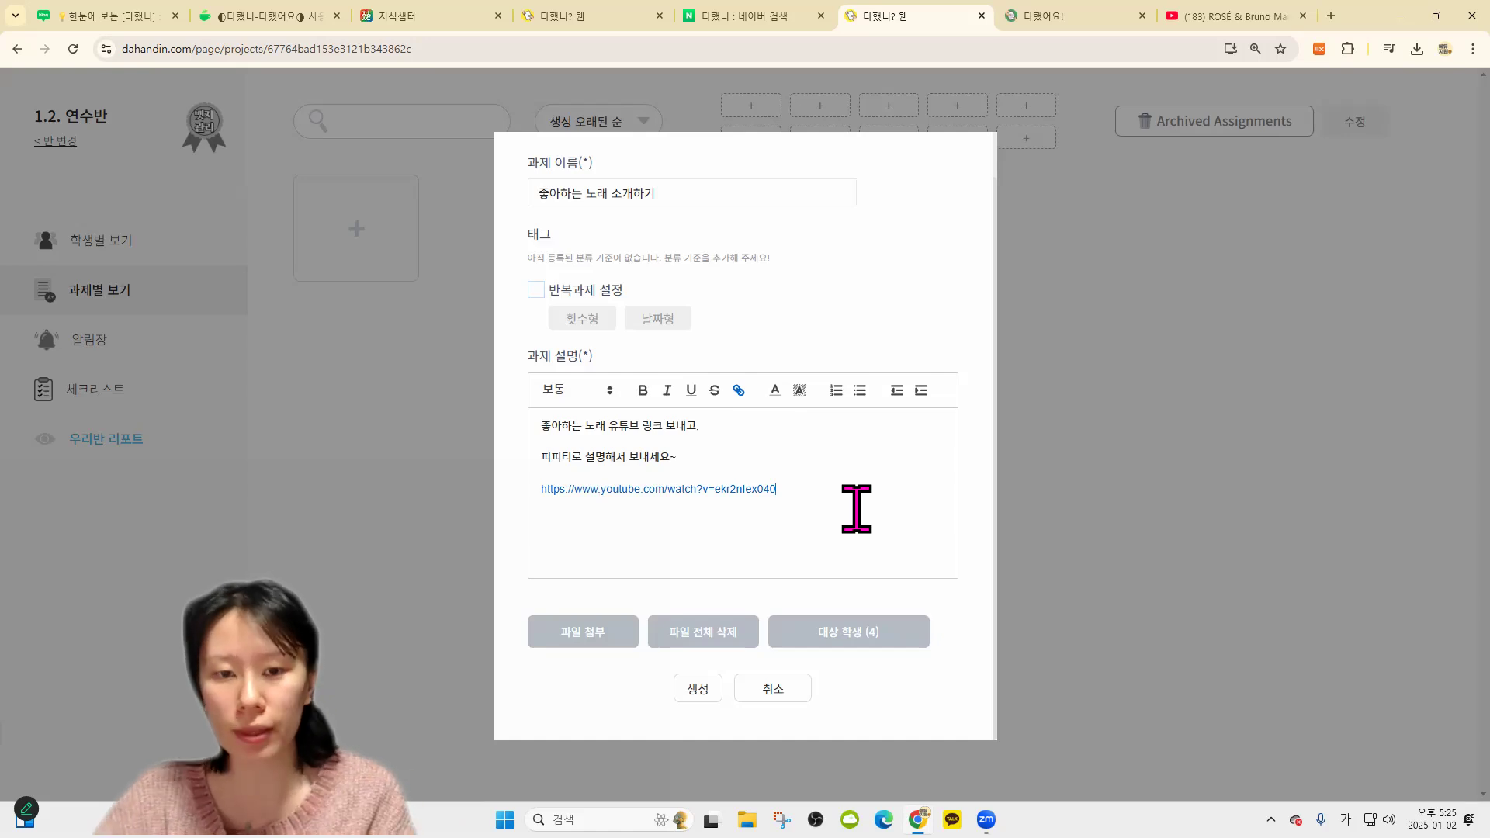
# Turn the YouTube address into a link and add '선생님이 좋아하는 건 이거에요~' above it
pyautogui.moveTo(812, 487); pyautogui.dragTo(532, 503)
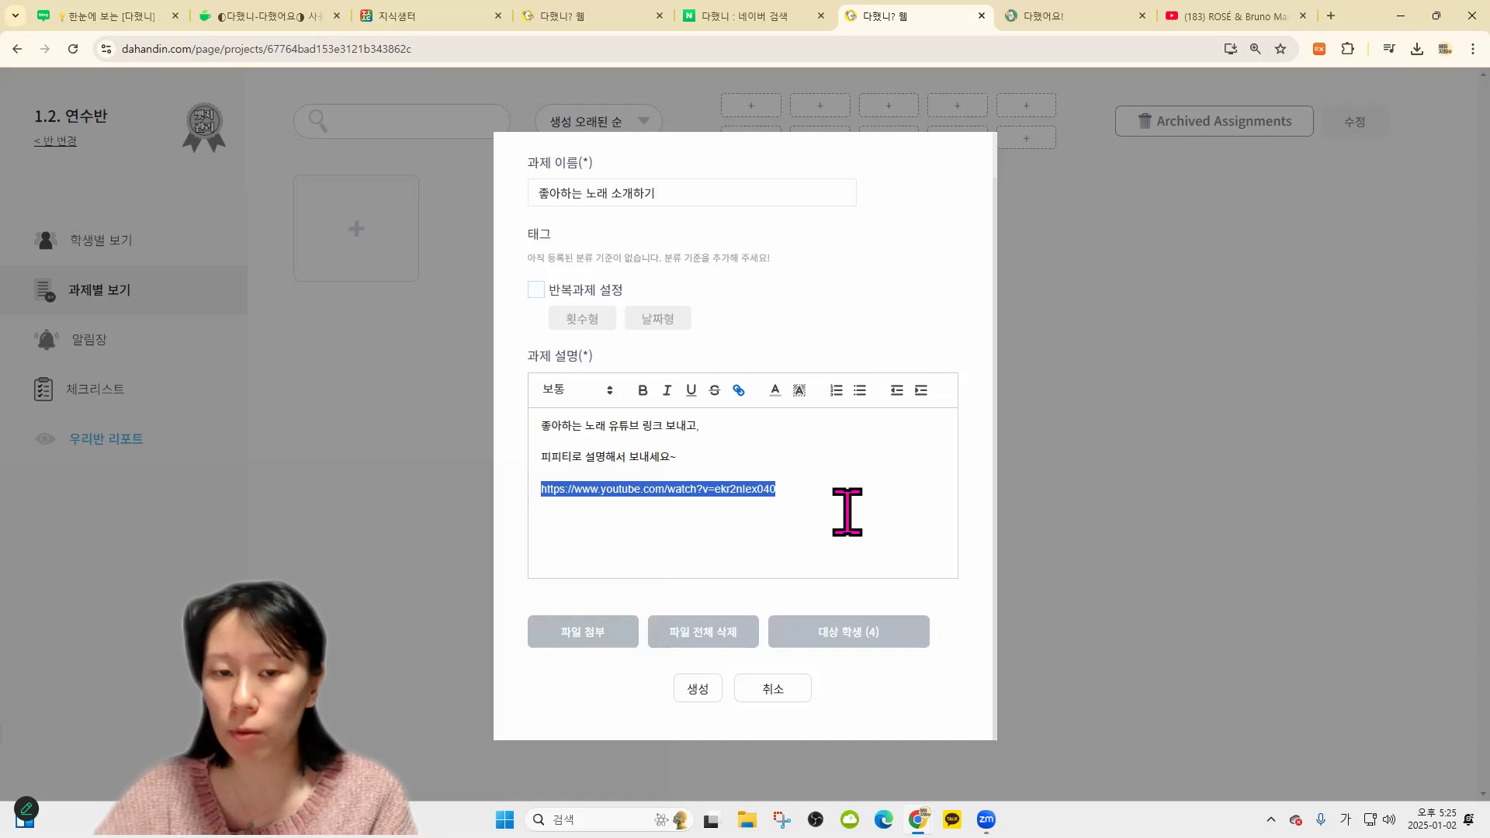
pyautogui.moveTo(858, 530); pyautogui.dragTo(541, 489)
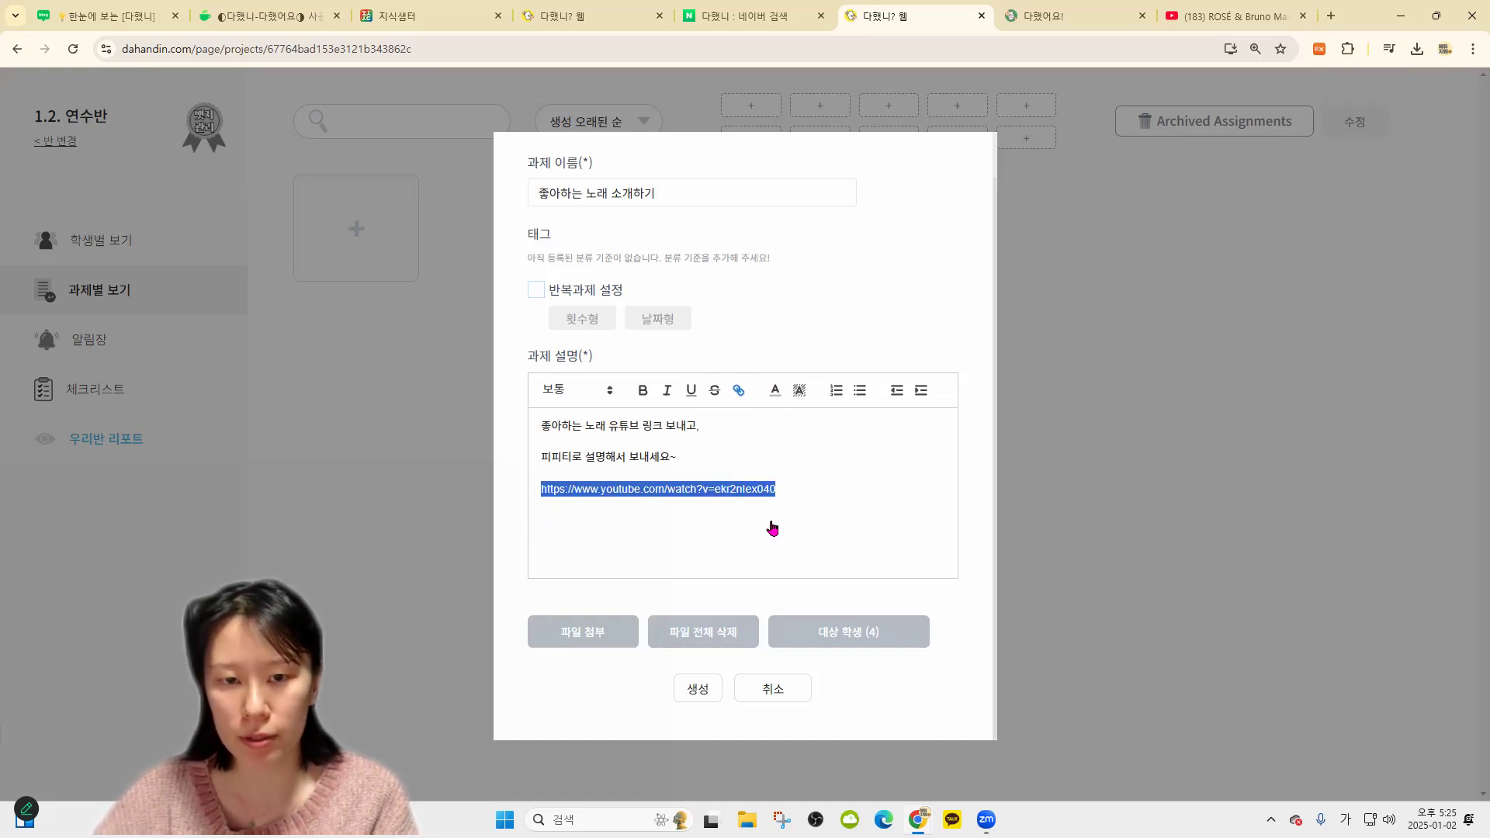
pyautogui.press('Return')
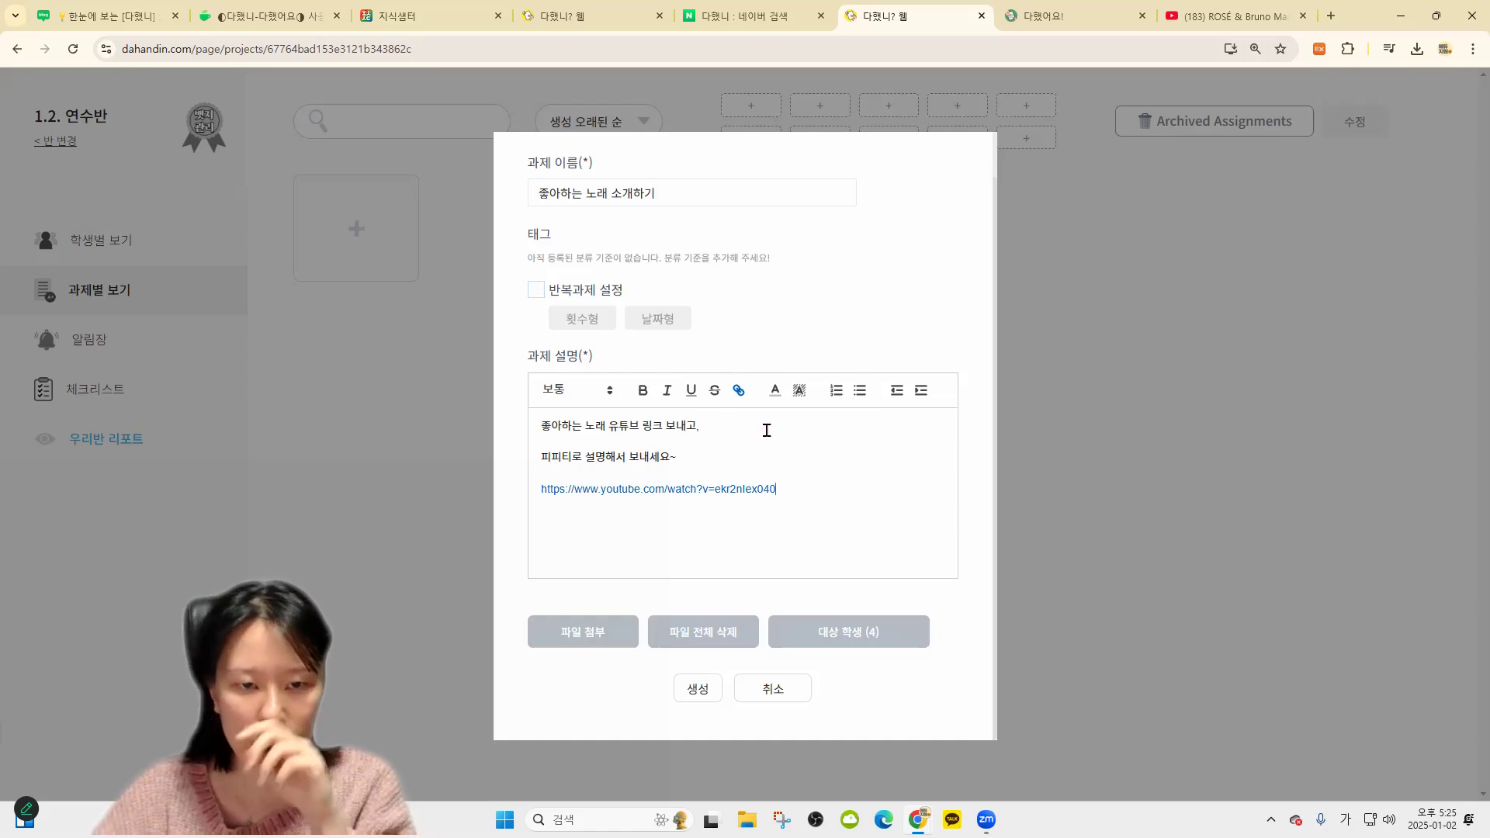
pyautogui.press('Return')
pyautogui.write('잔새')
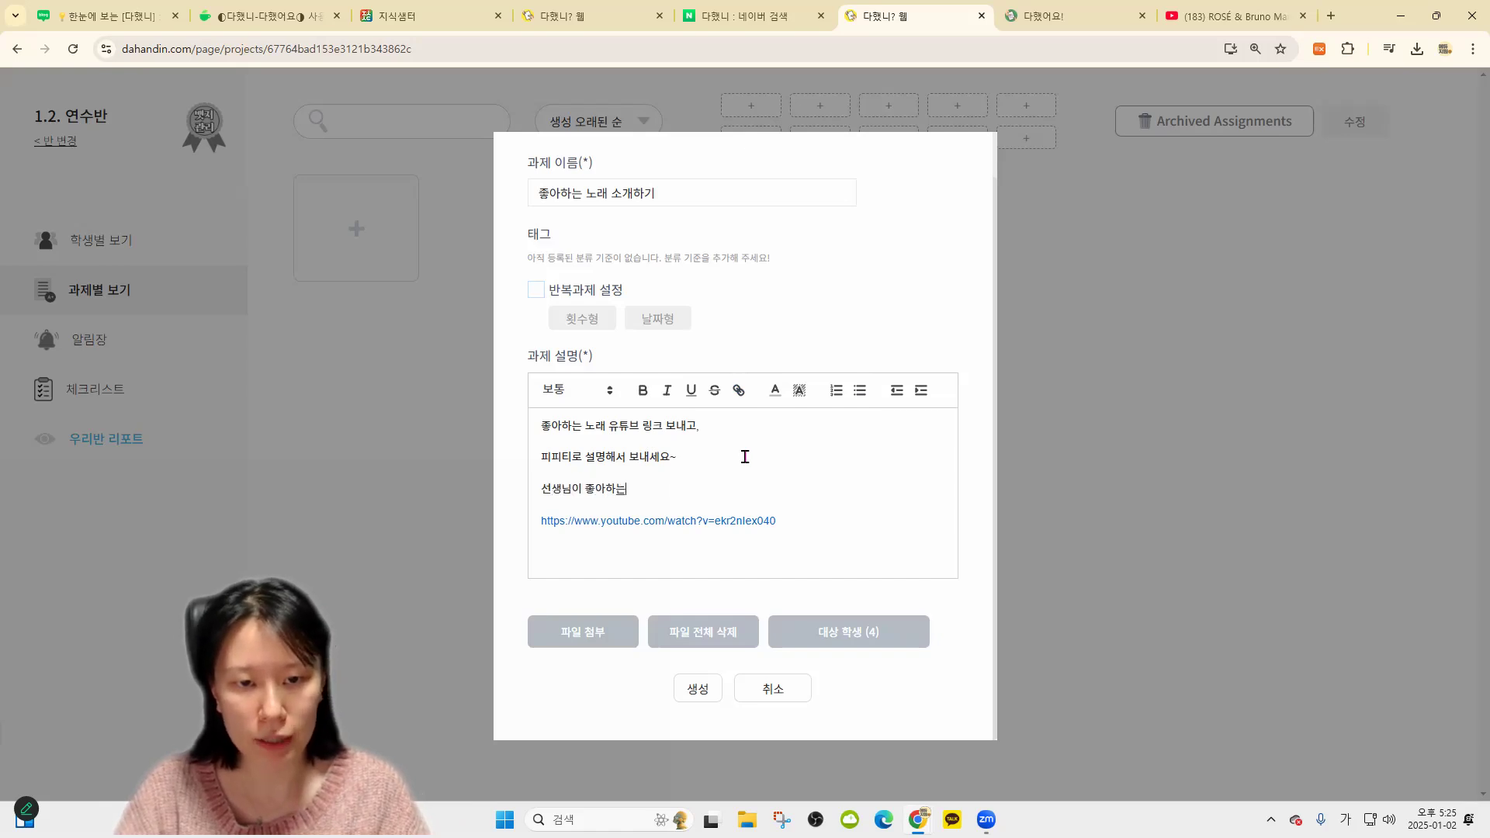
pyautogui.press('BackSpace')
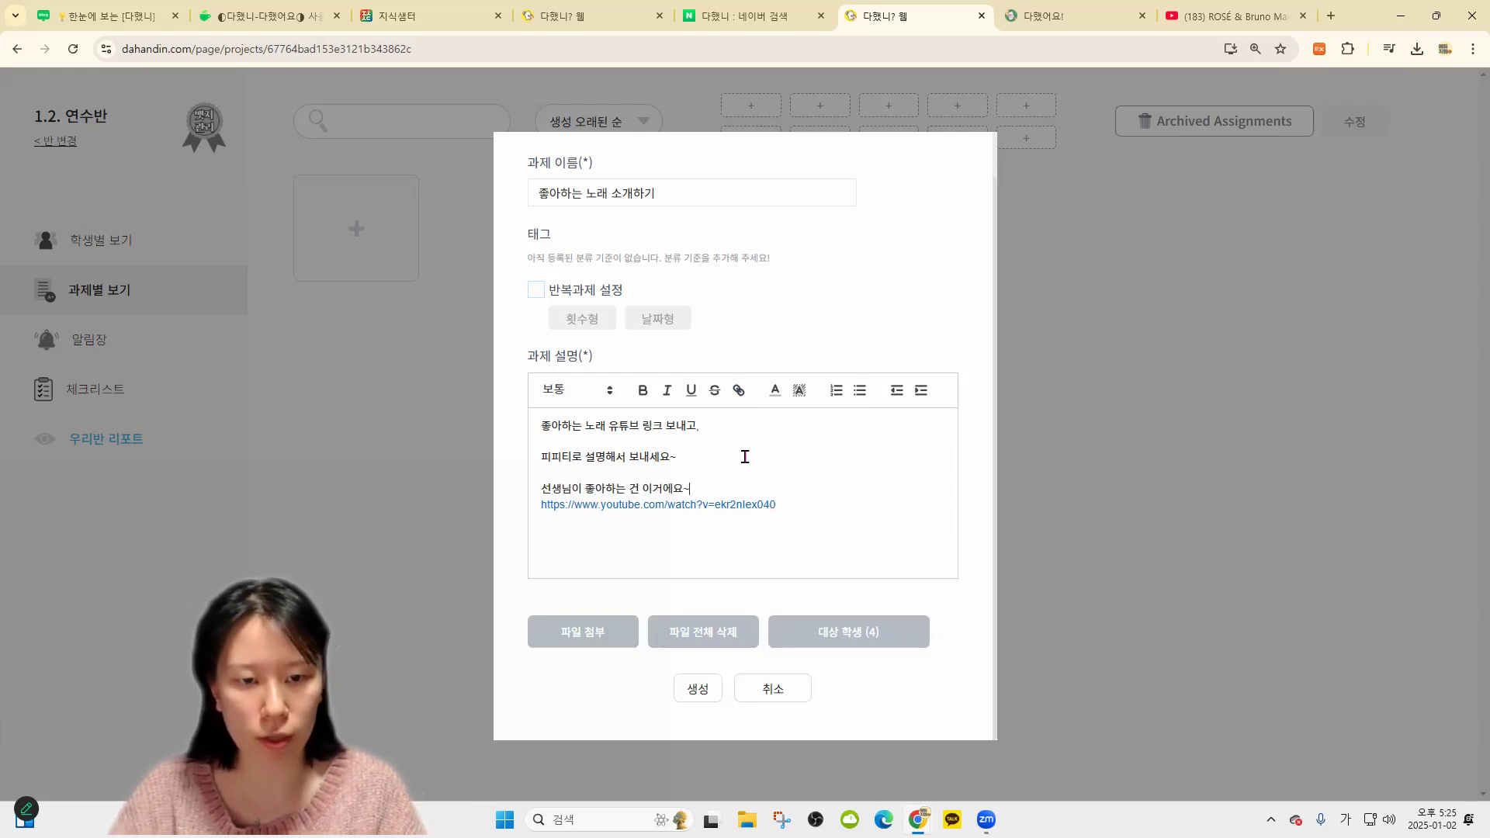
pyautogui.click(590, 632)
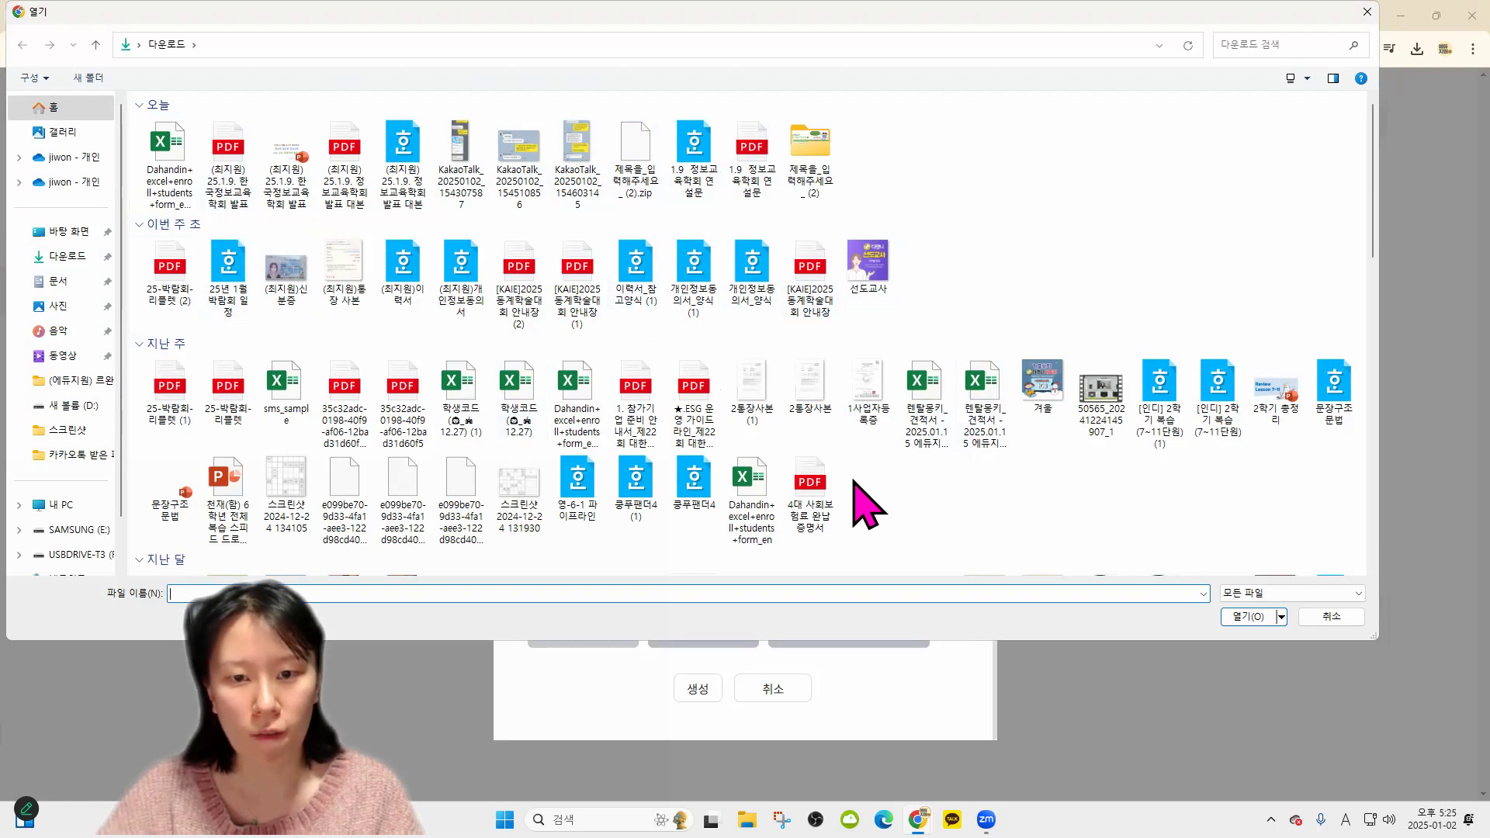
# Attach the 겨울 winter image and 문장구조 문법.pptx to the new assignment
pyautogui.doubleClick(1044, 384)
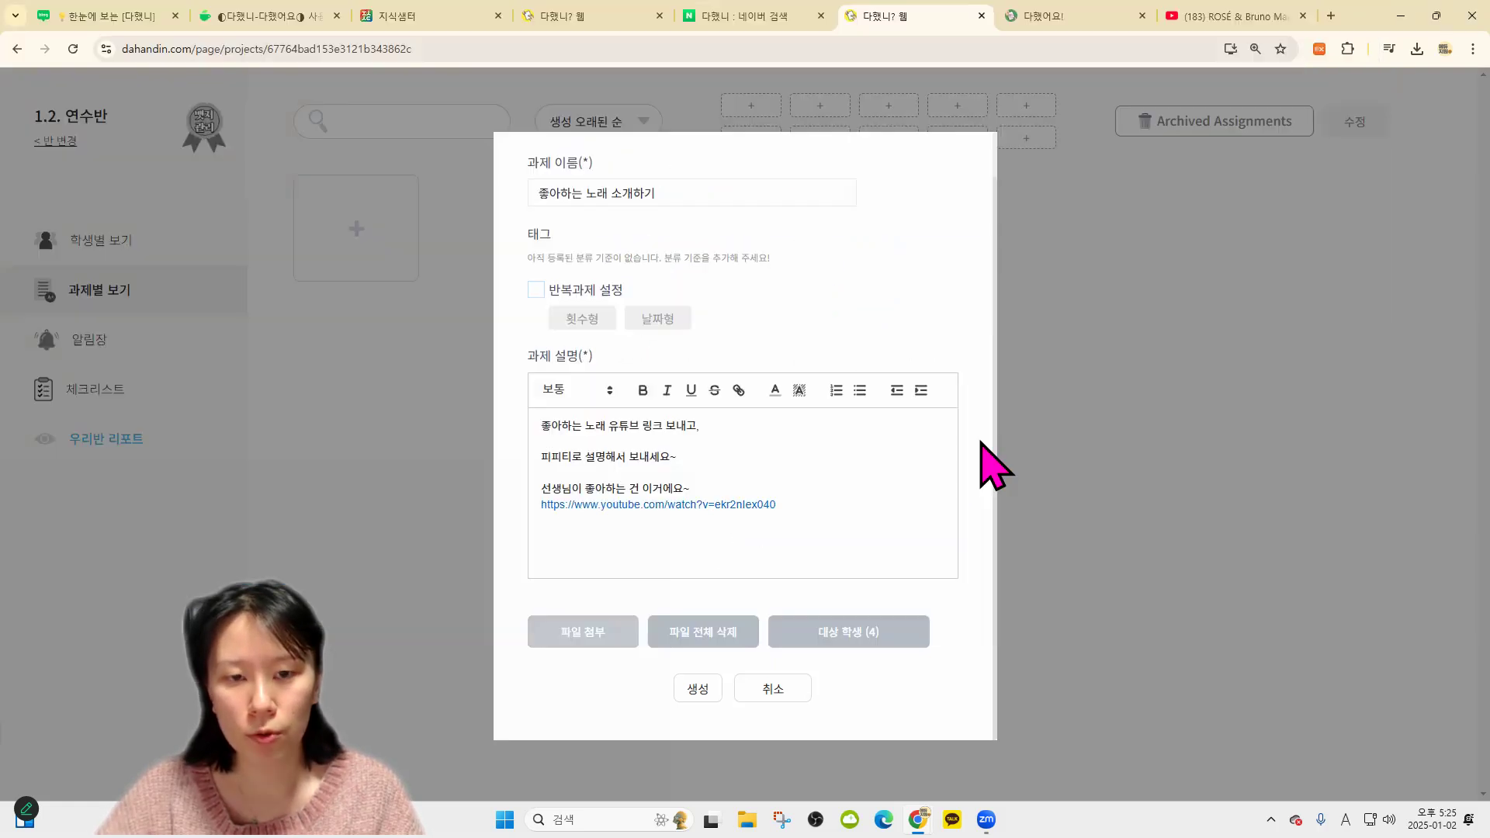
pyautogui.scroll(-2, 709, 565)
pyautogui.click(597, 641)
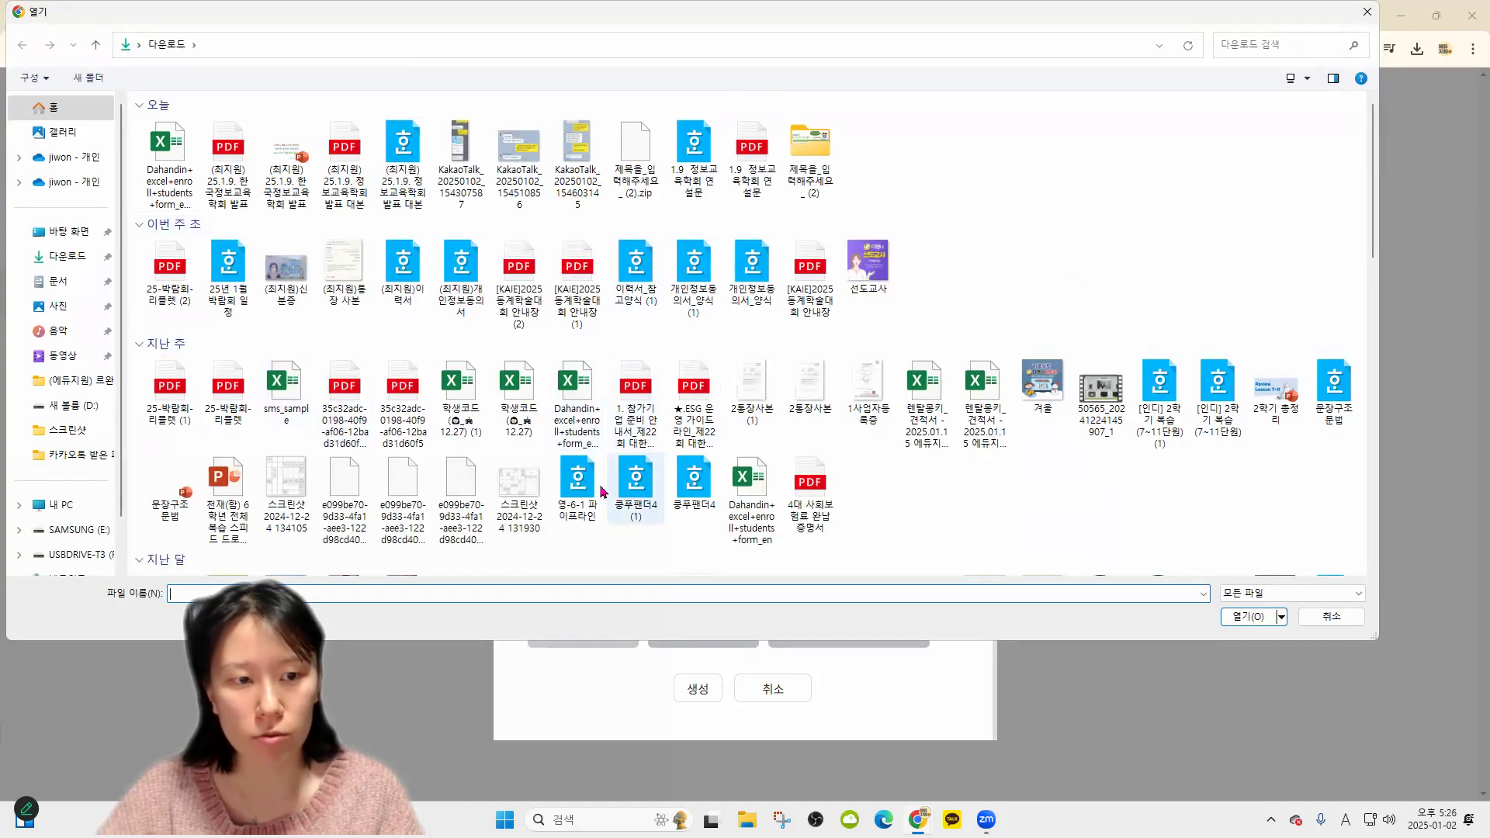
pyautogui.doubleClick(165, 501)
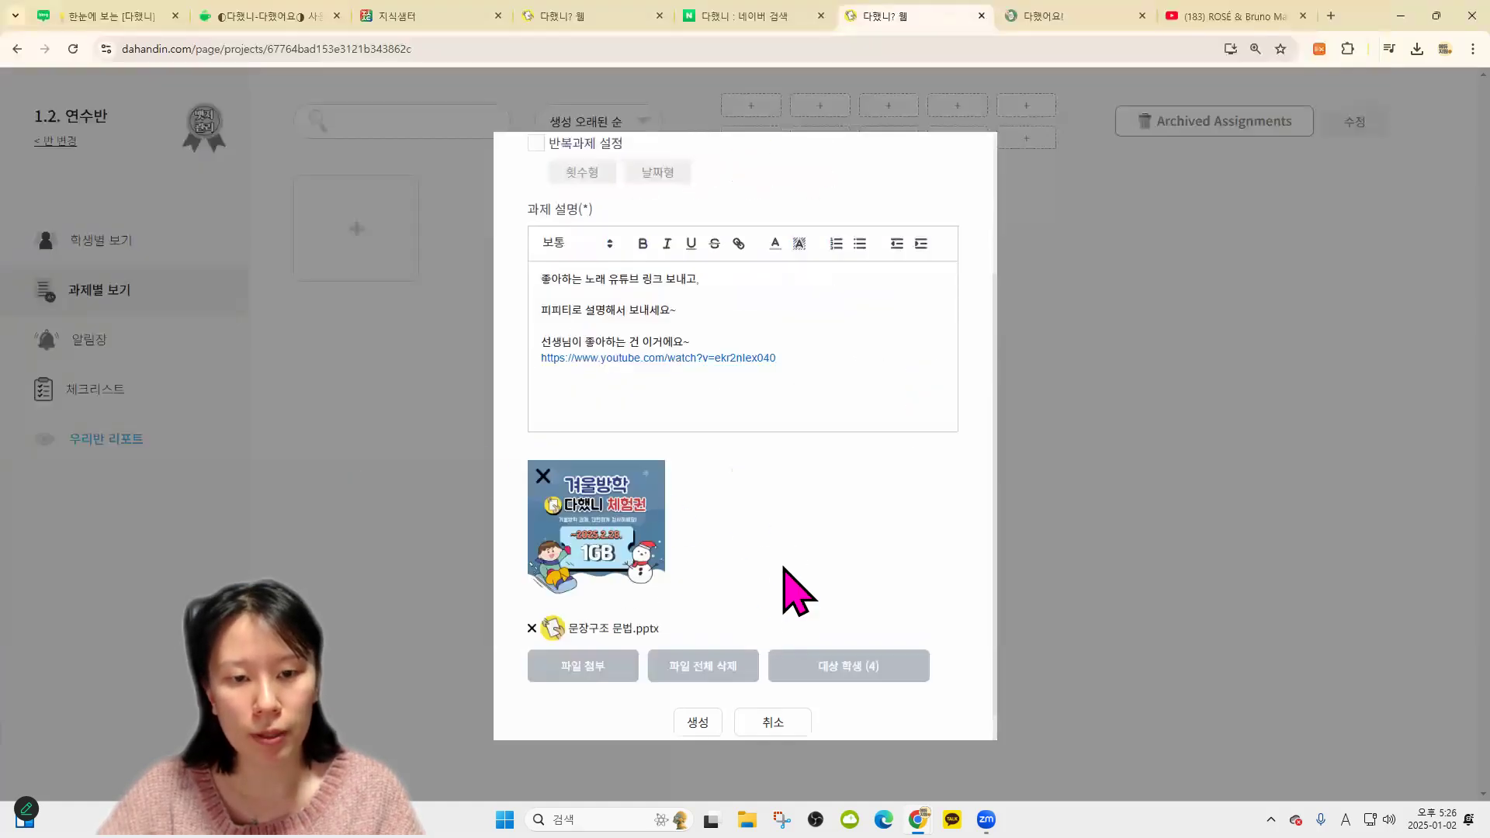
pyautogui.scroll(3, 699, 394)
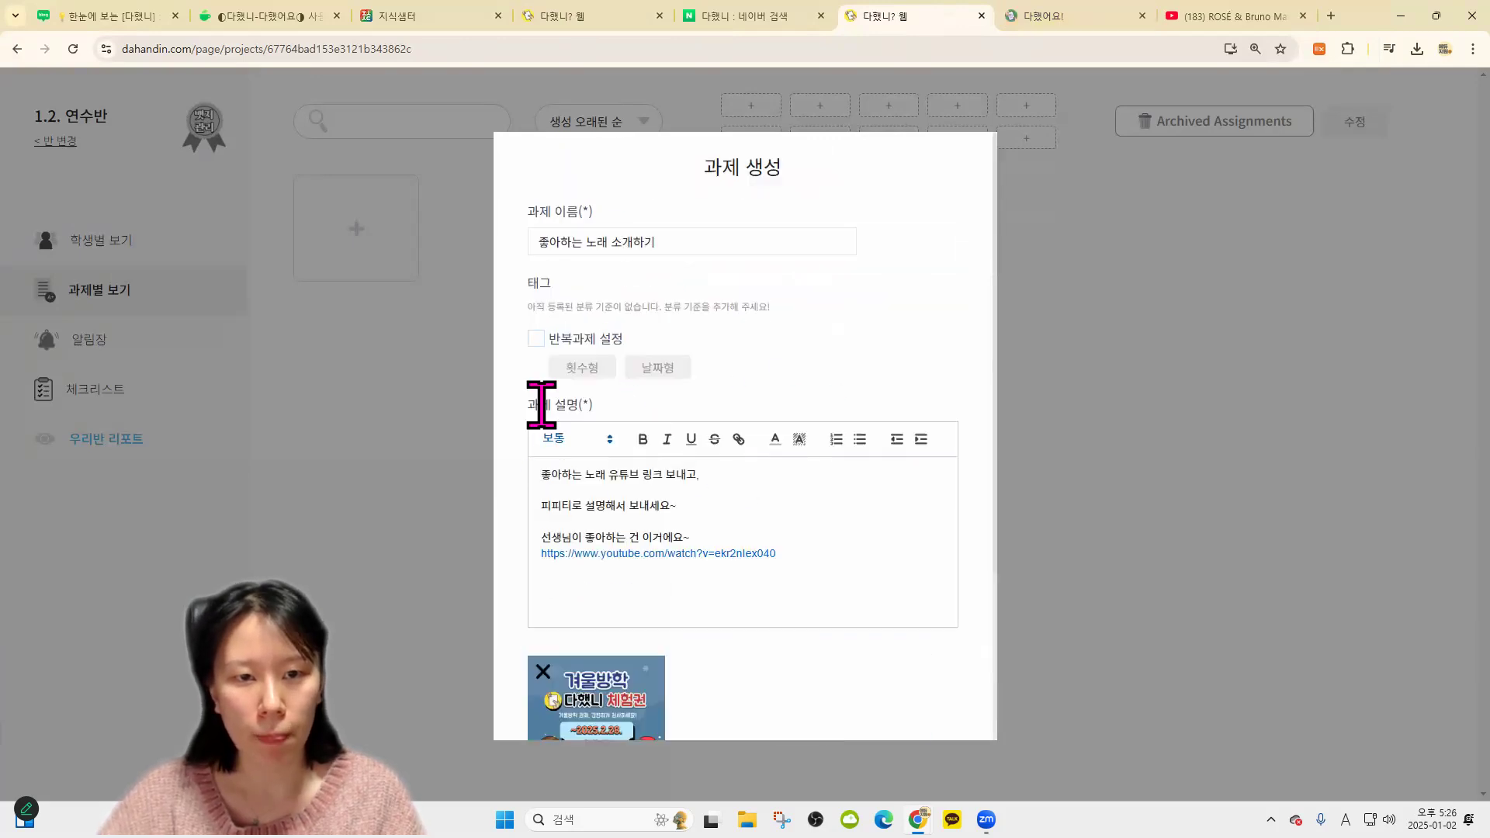
pyautogui.scroll(-4, 752, 688)
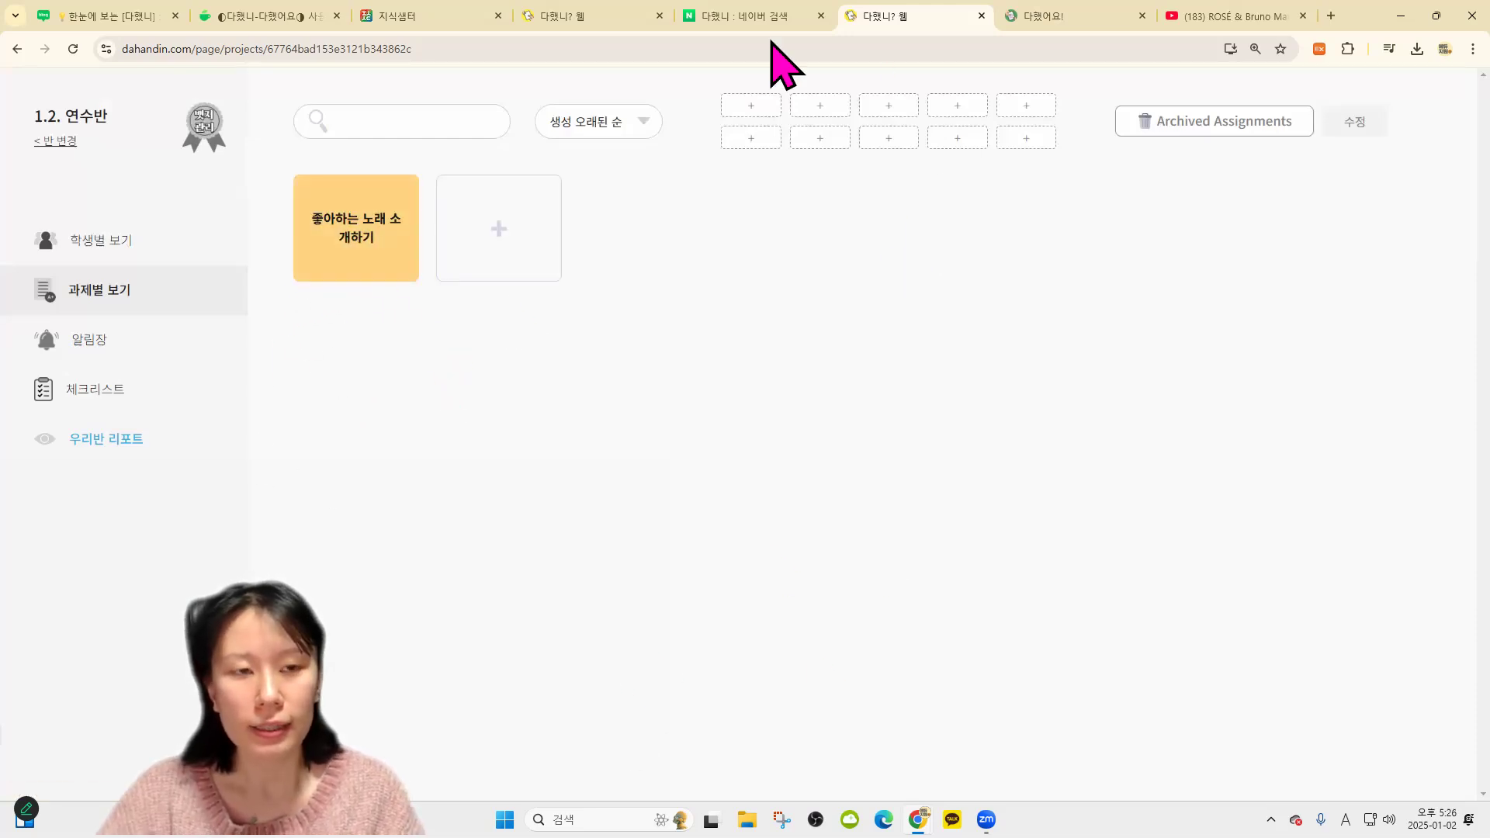
# Open the 좋아하는 노래 소개하기 assignment to check its four unsubmitted students
pyautogui.click(368, 250)
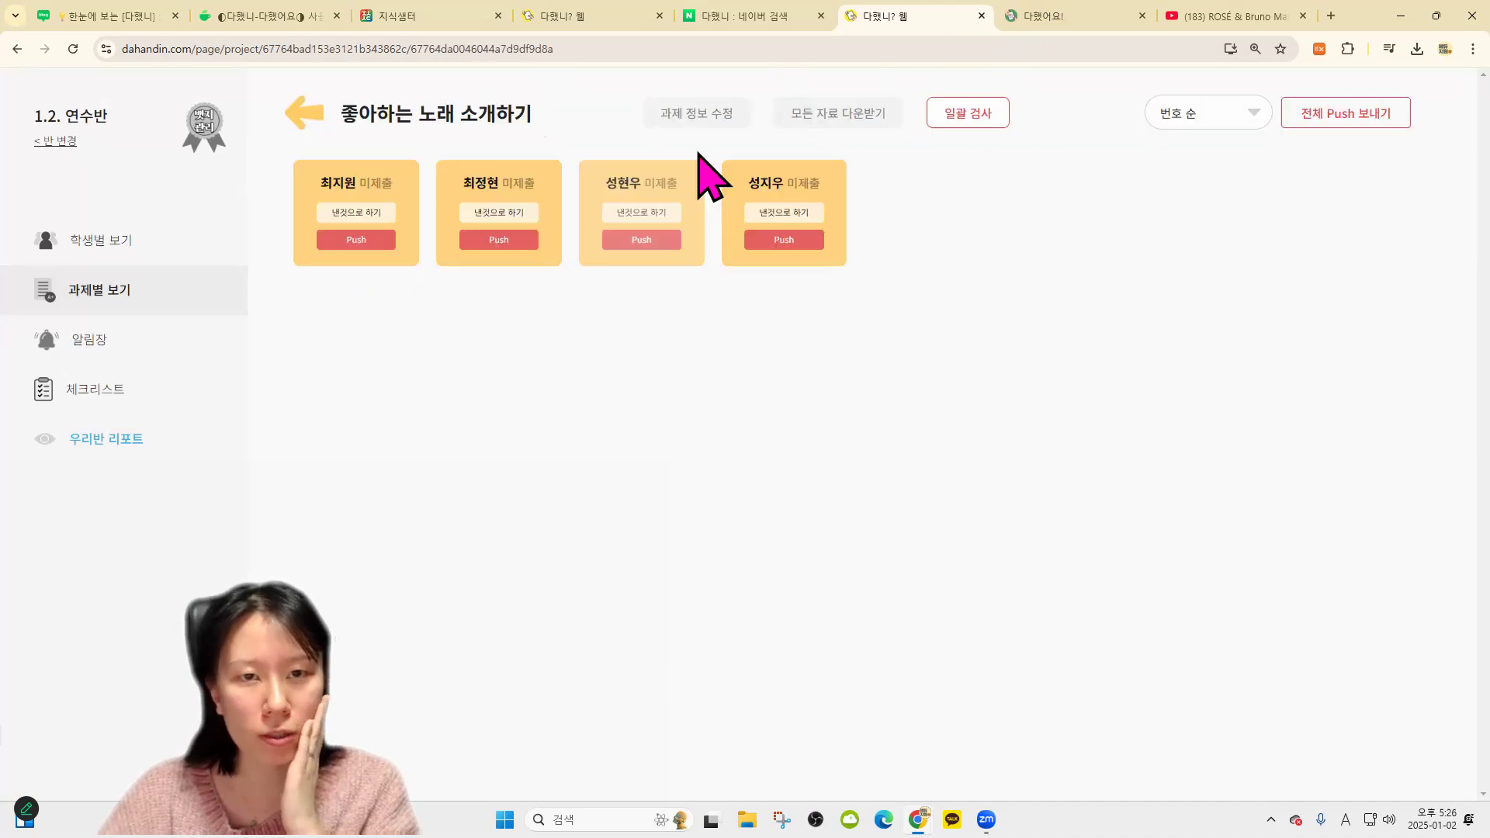
pyautogui.click(312, 120)
pyautogui.click(323, 222)
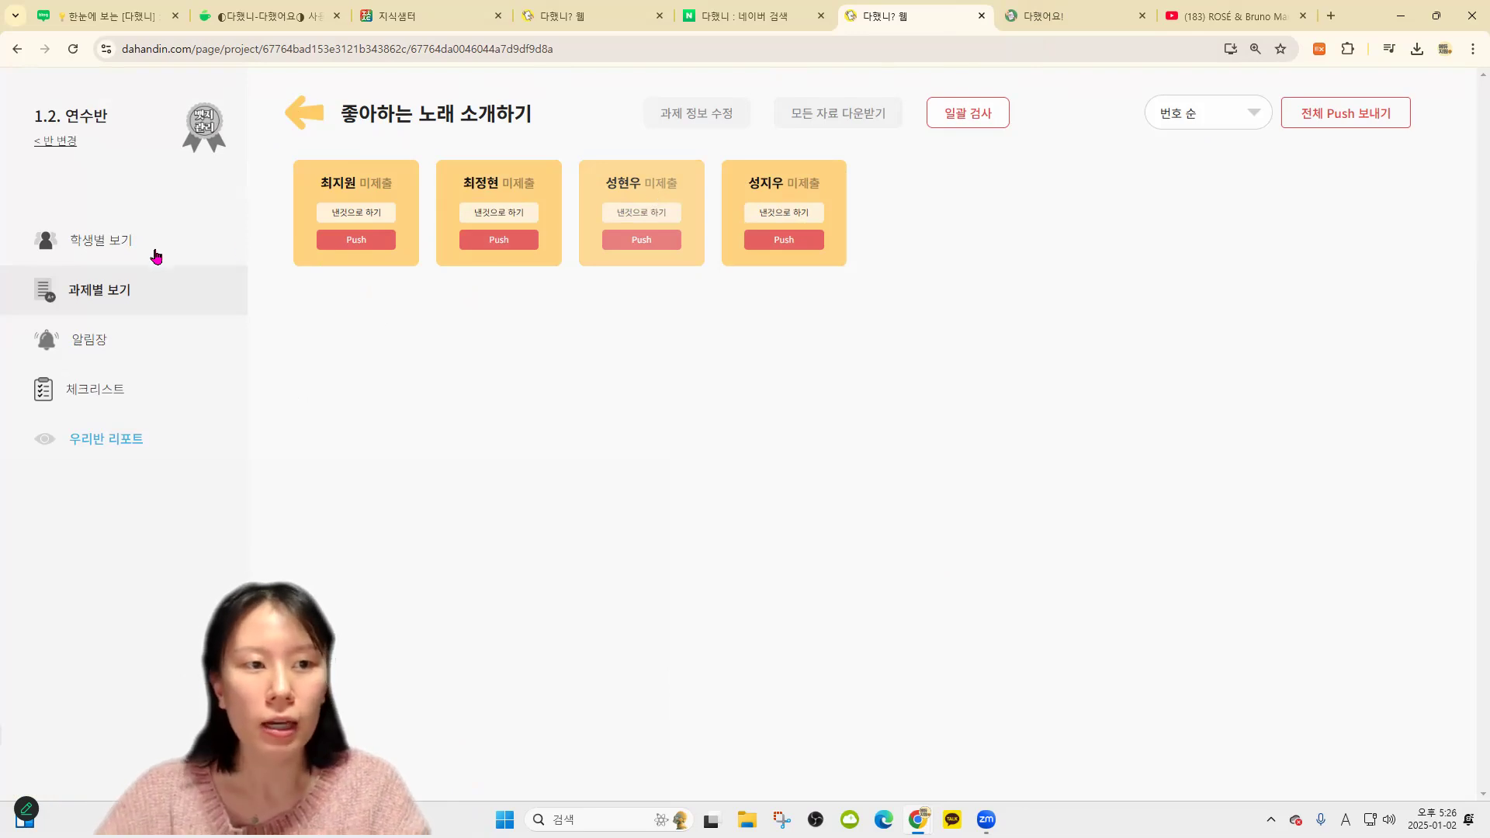
# Look through three student pages in 학생별 보기, then move to the 다했어요! student view
pyautogui.click(200, 254)
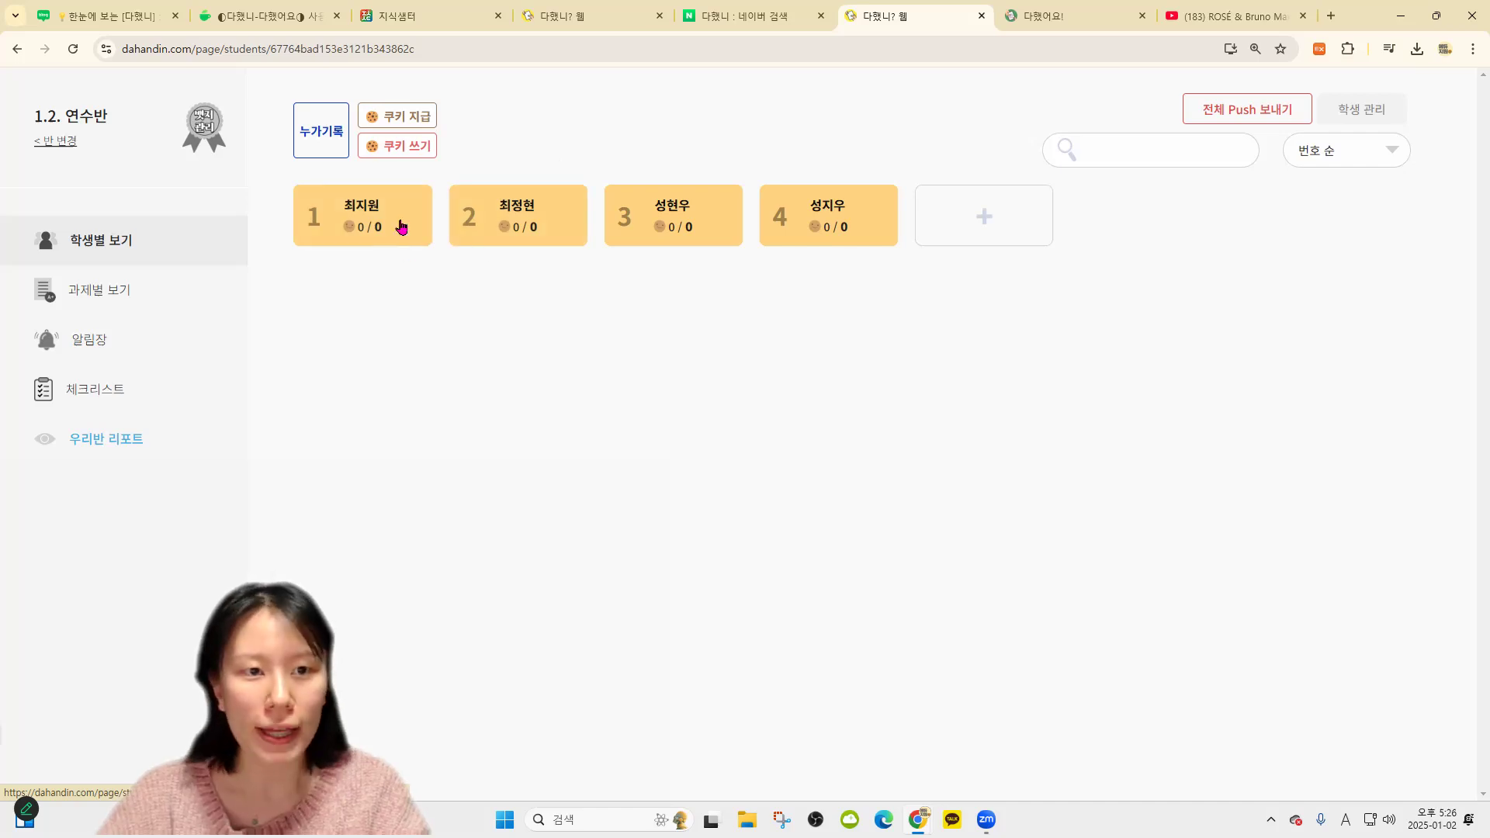
pyautogui.click(401, 226)
pyautogui.click(205, 237)
pyautogui.click(516, 221)
pyautogui.click(206, 250)
pyautogui.click(737, 219)
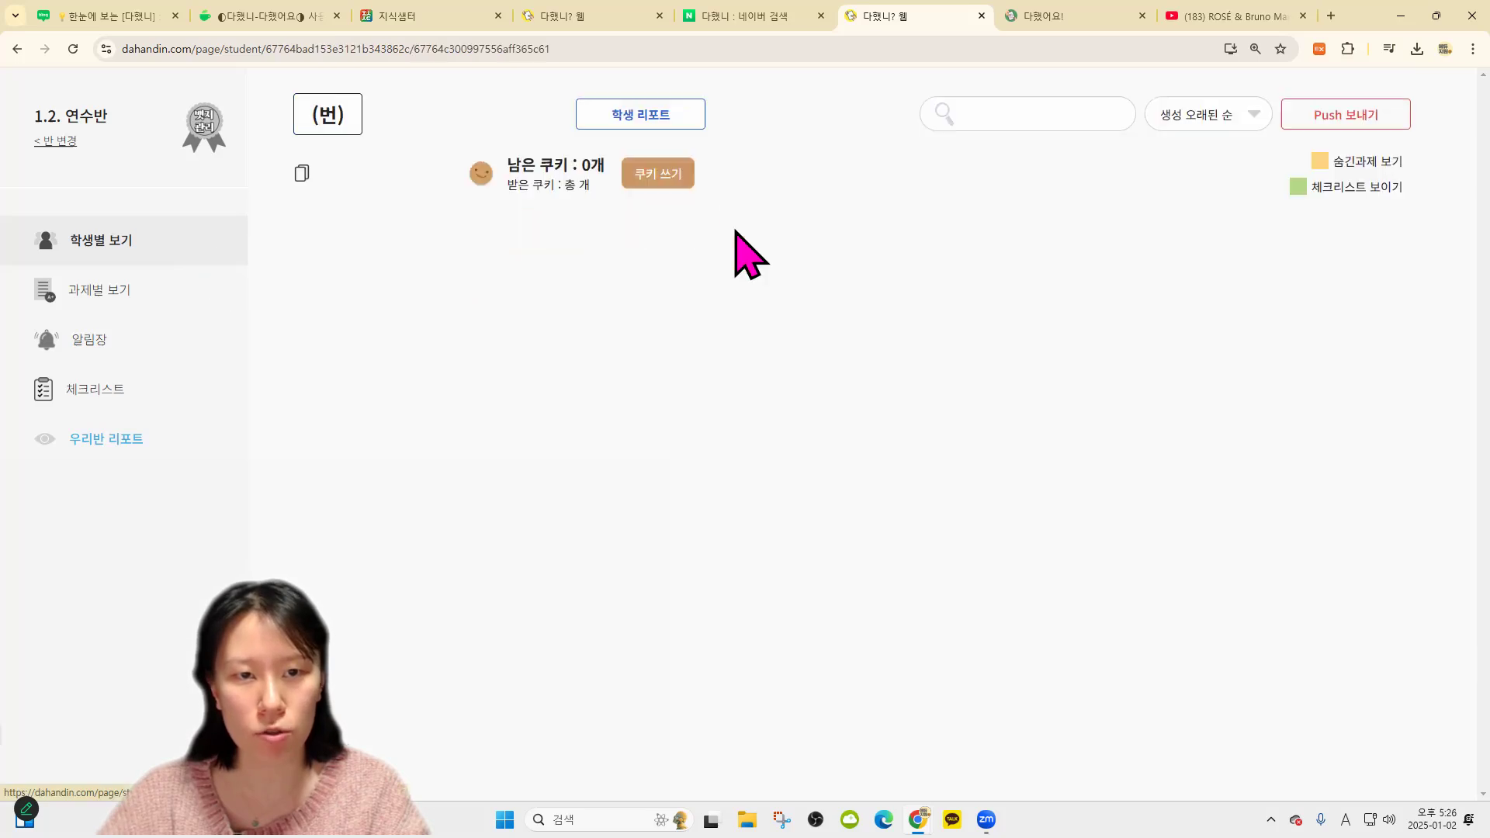
pyautogui.click(203, 250)
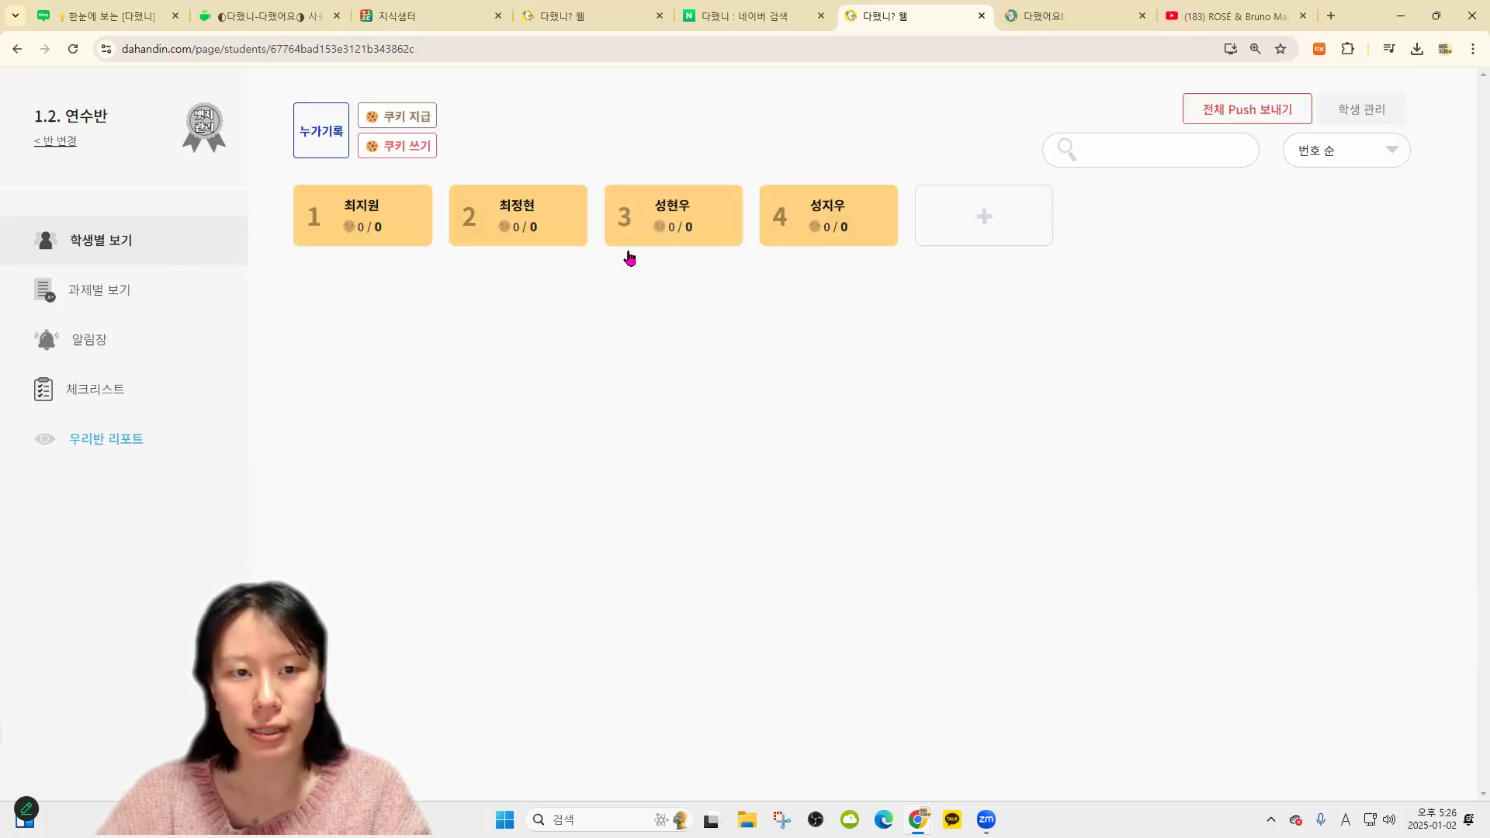
pyautogui.click(1028, 17)
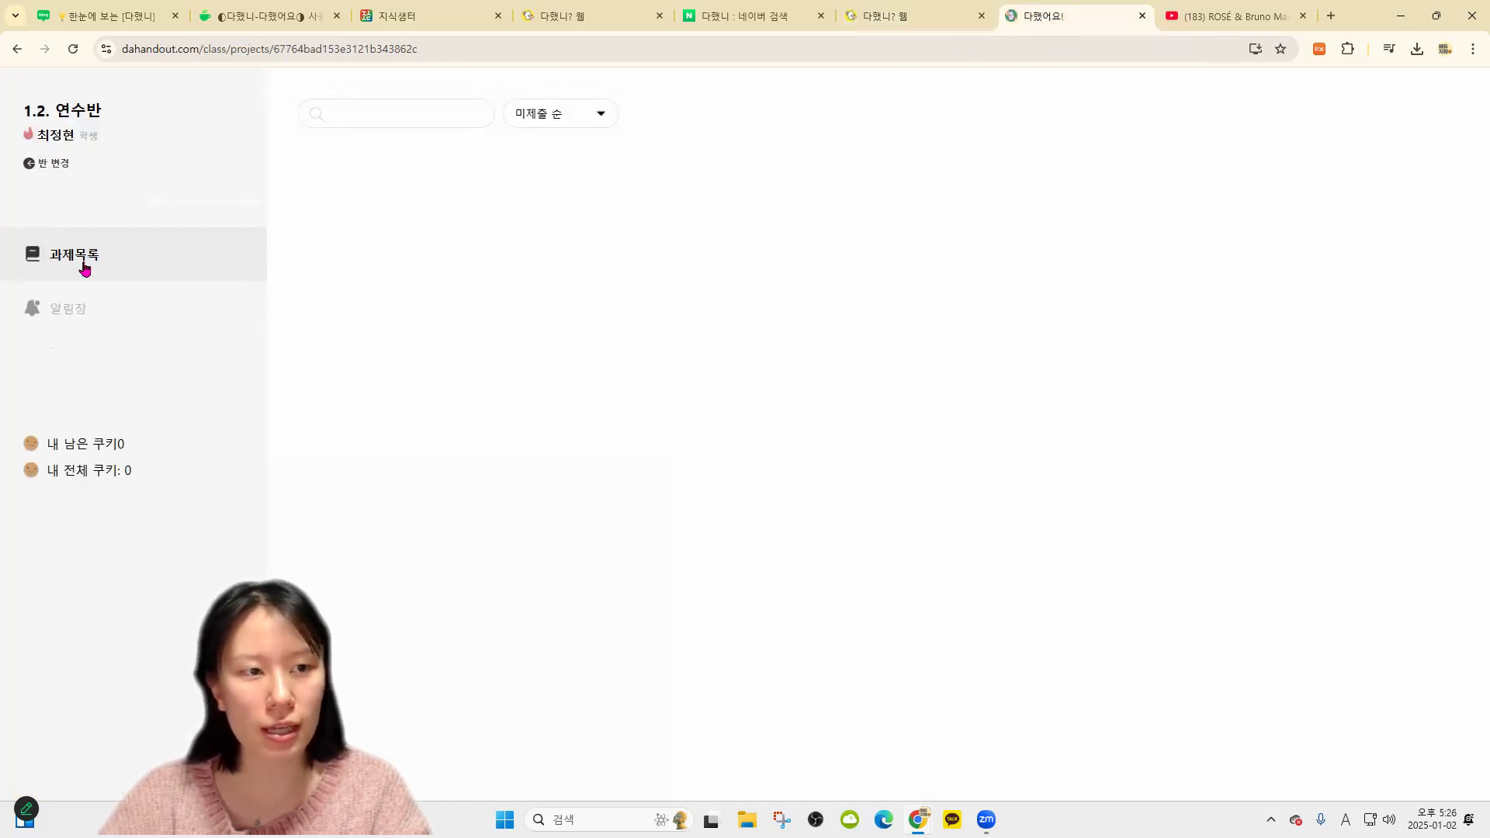
# Reload the student view and open 좋아하는 노래 소개하기 to read its instructions
pyautogui.click(73, 49)
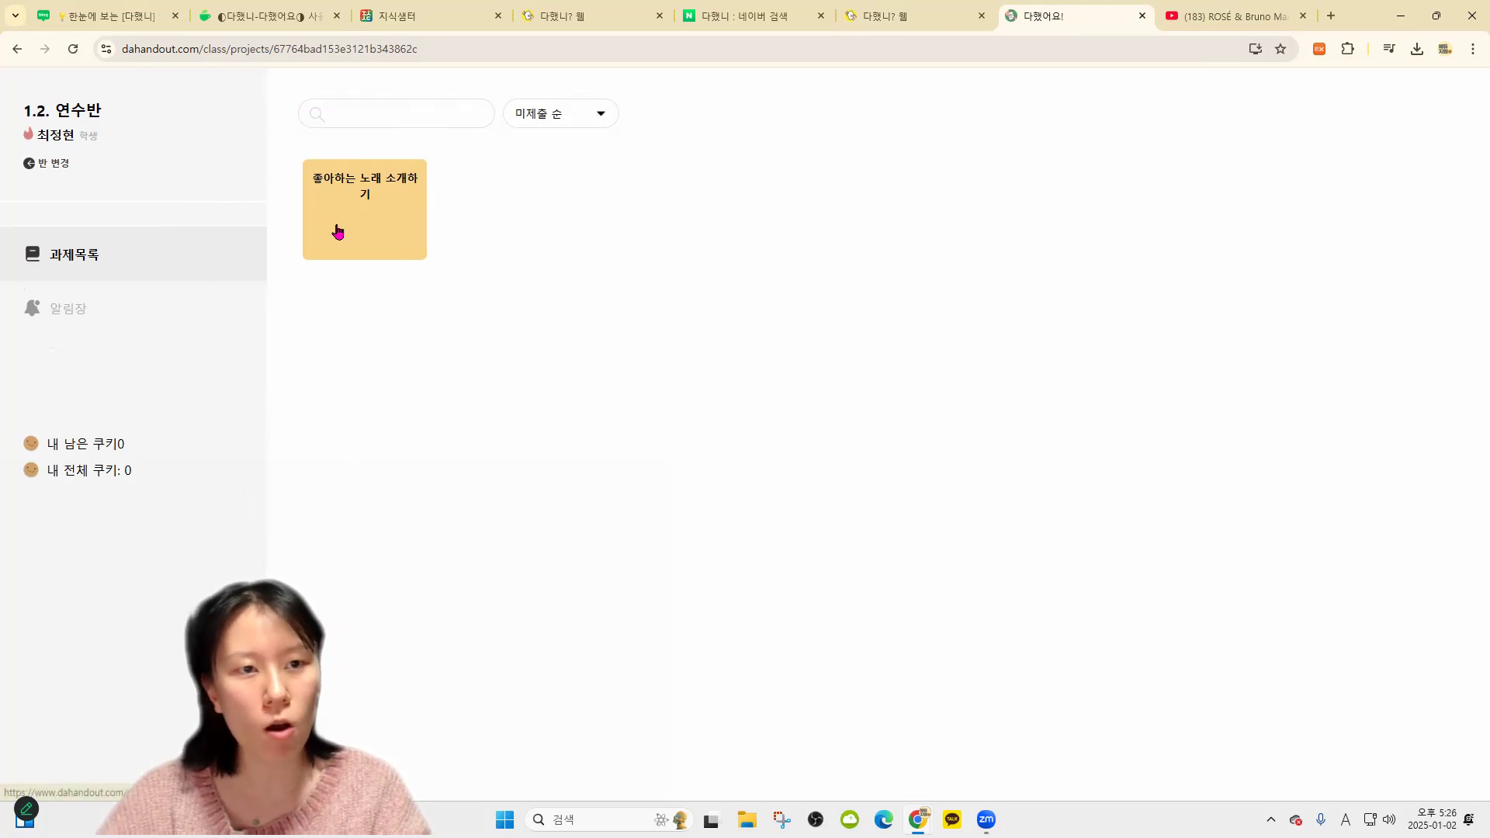
pyautogui.click(395, 234)
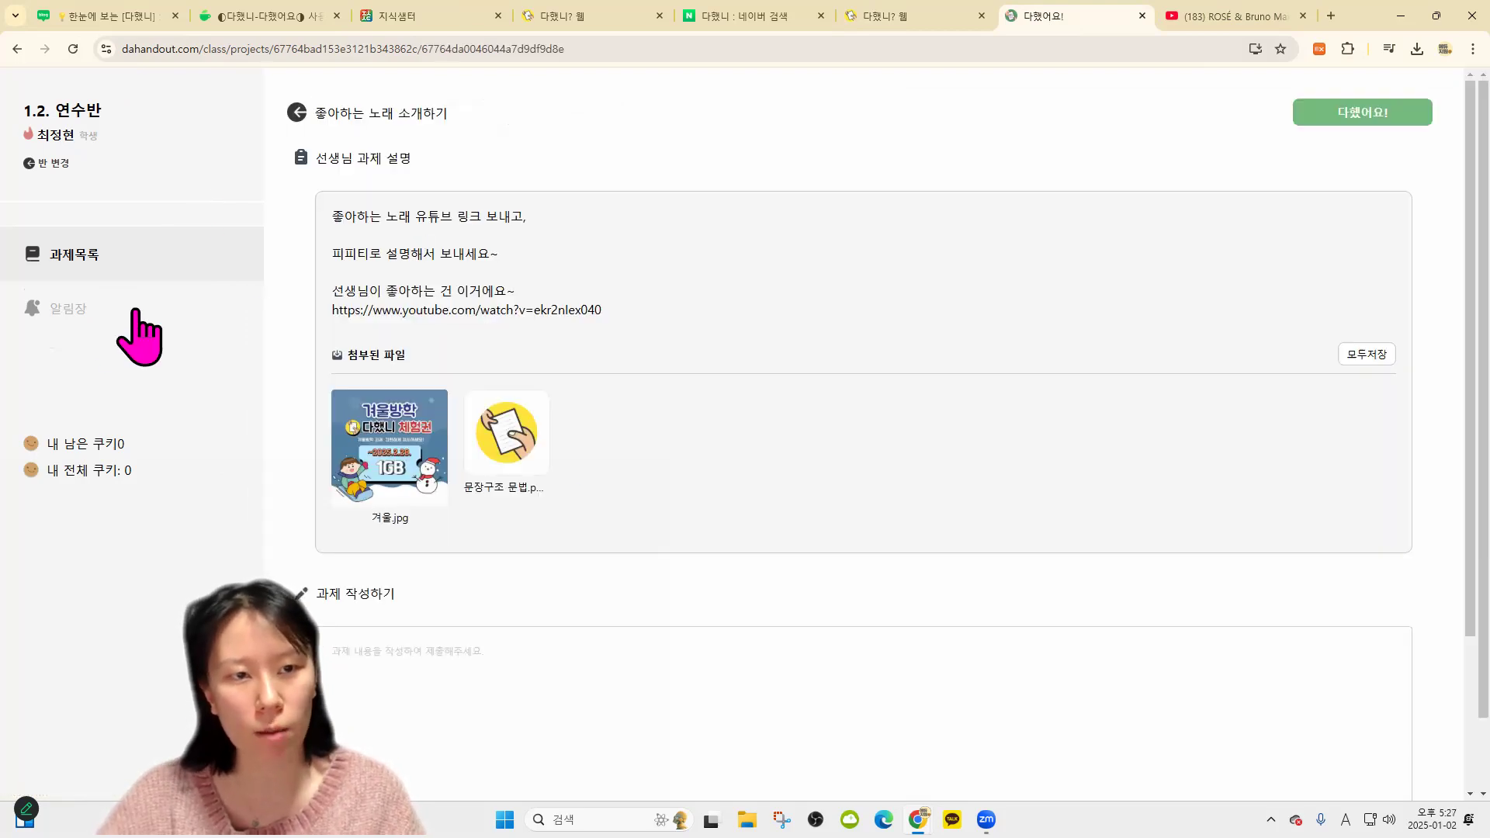
pyautogui.moveTo(332, 225); pyautogui.dragTo(528, 221)
pyautogui.click(667, 266)
pyautogui.moveTo(334, 219); pyautogui.dragTo(498, 219)
pyautogui.moveTo(553, 268); pyautogui.dragTo(332, 252)
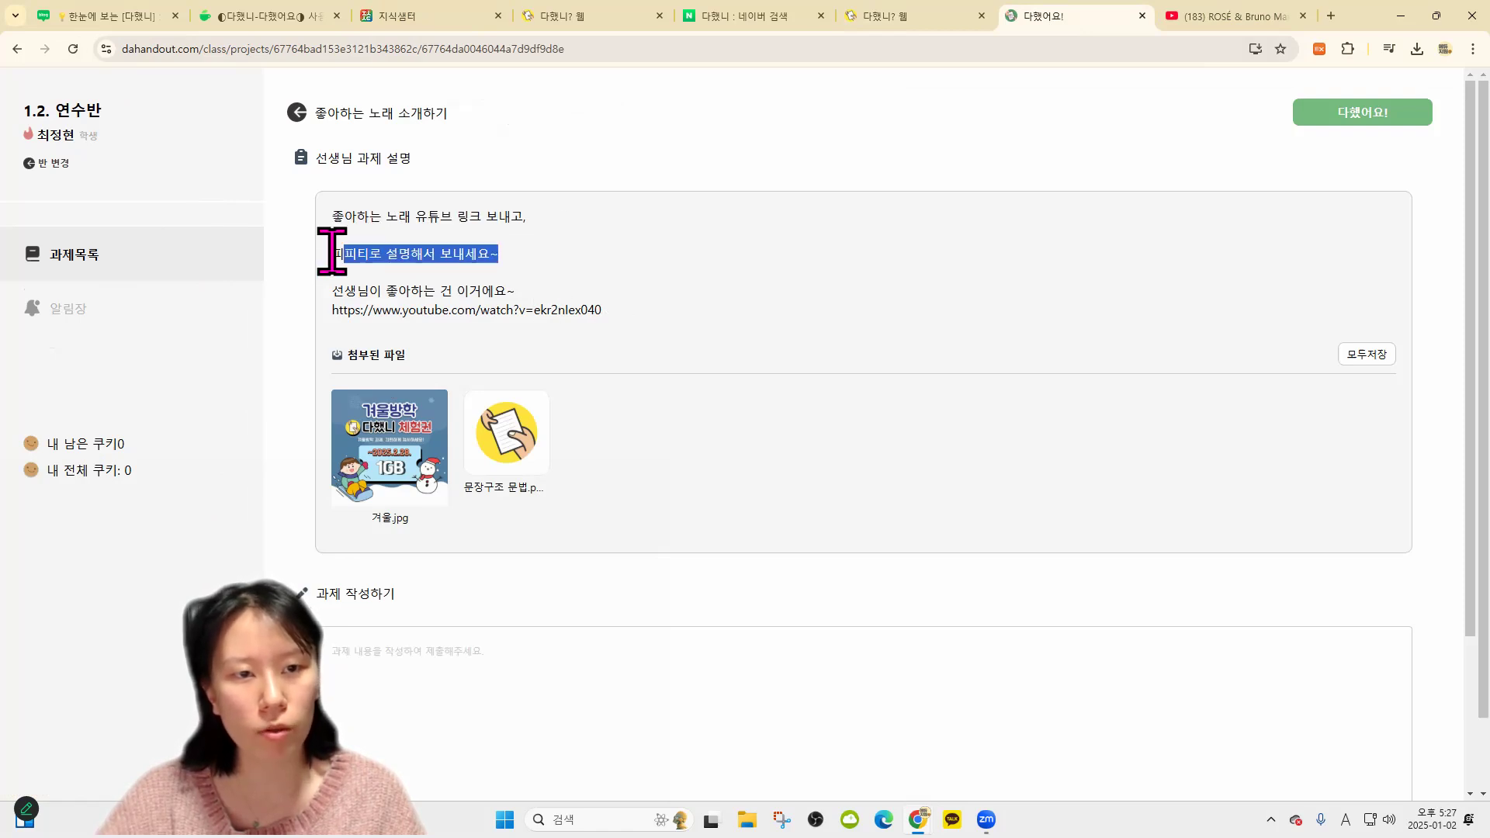
pyautogui.click(625, 407)
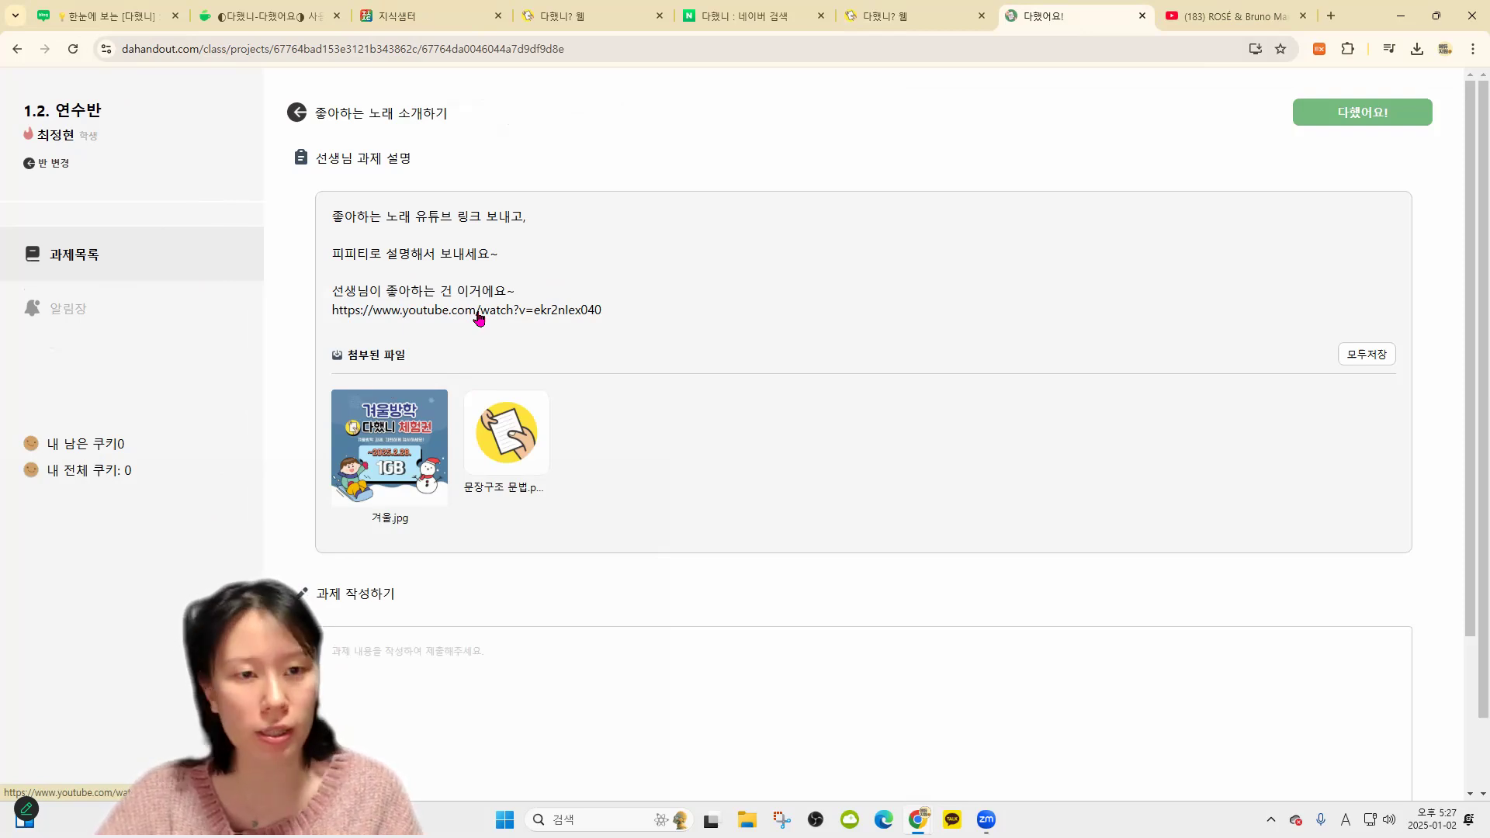
# Play and pause the teacher's linked song, then search YouTube for 캐럴
pyautogui.click(905, 306)
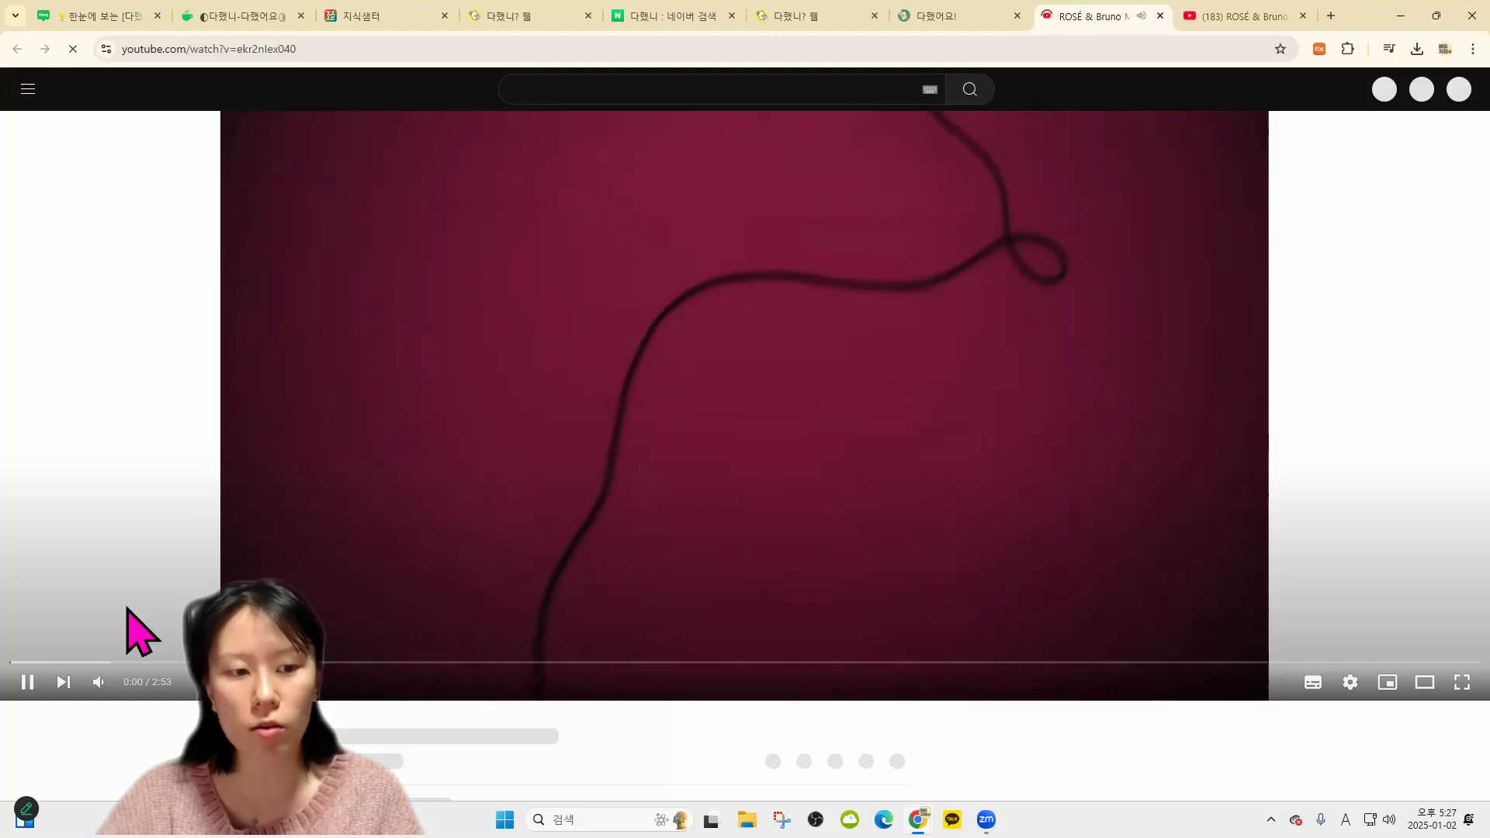
pyautogui.click(688, 485)
pyautogui.click(738, 90)
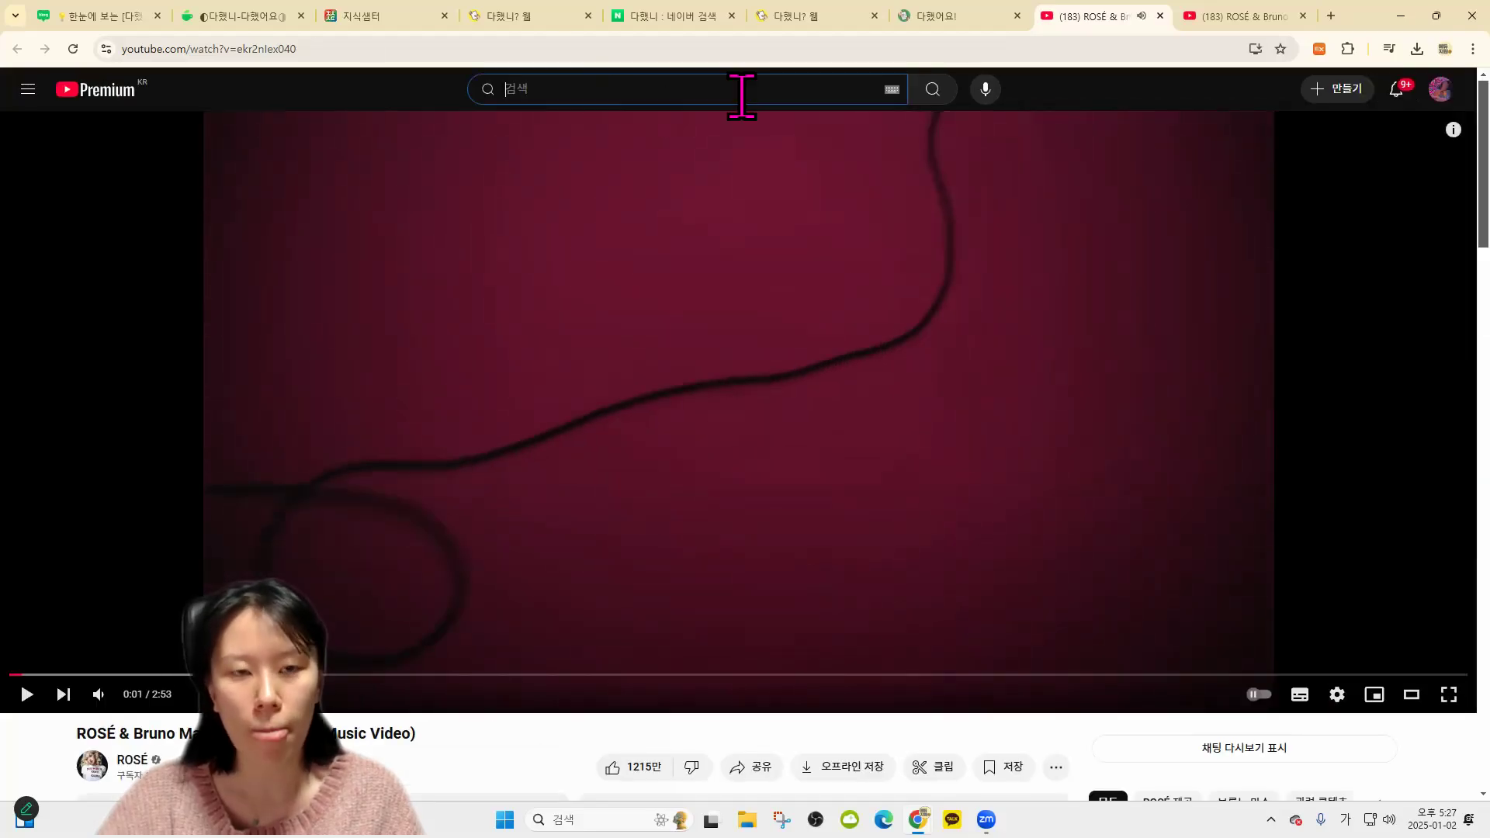
pyautogui.write('캐로ㅣ')
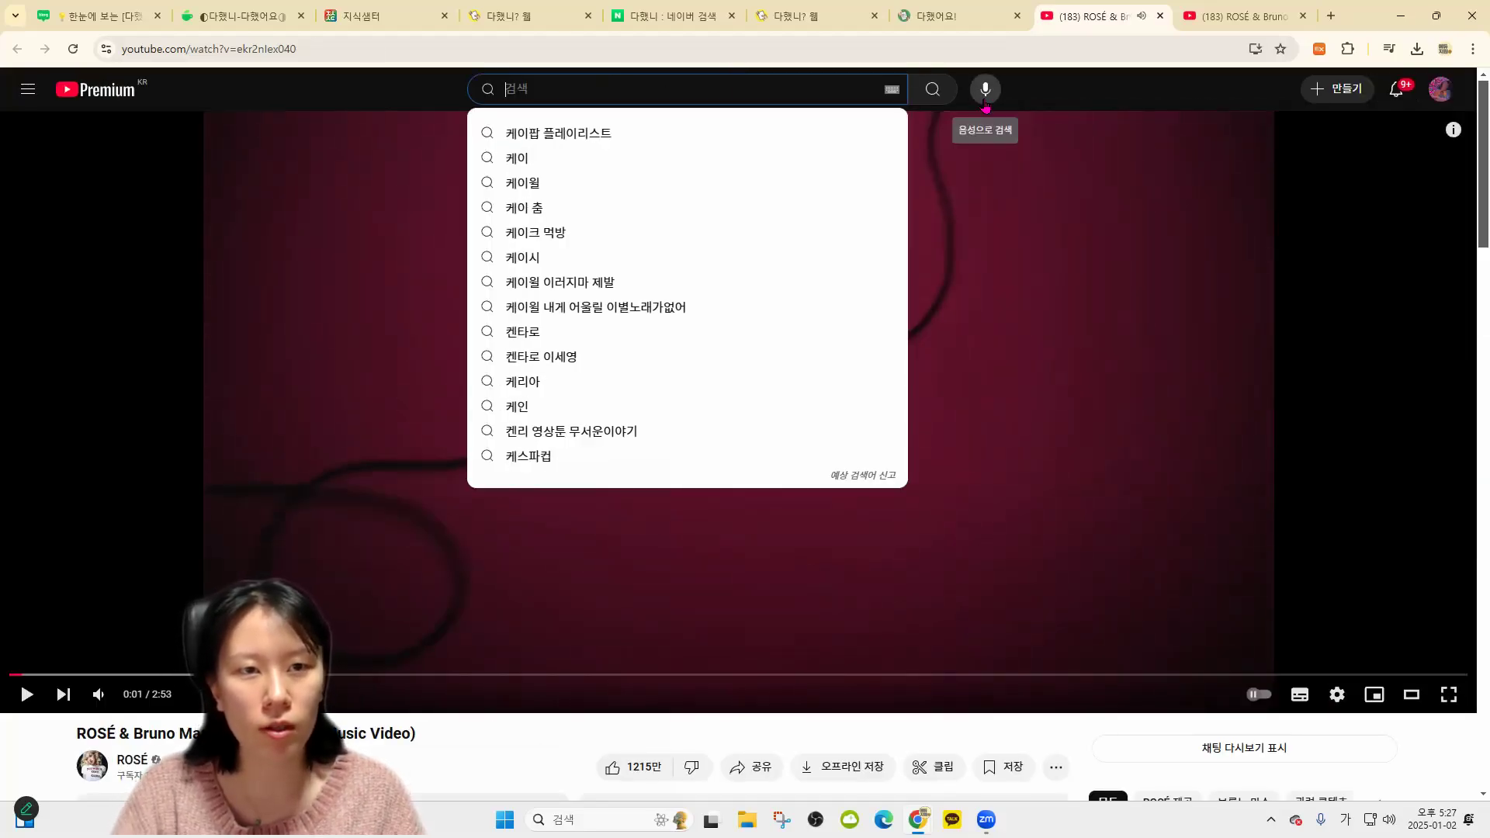
pyautogui.press('BackSpace')
pyautogui.press('BackSpace')
pyautogui.write('ㅓㄹ')
pyautogui.press('Return')
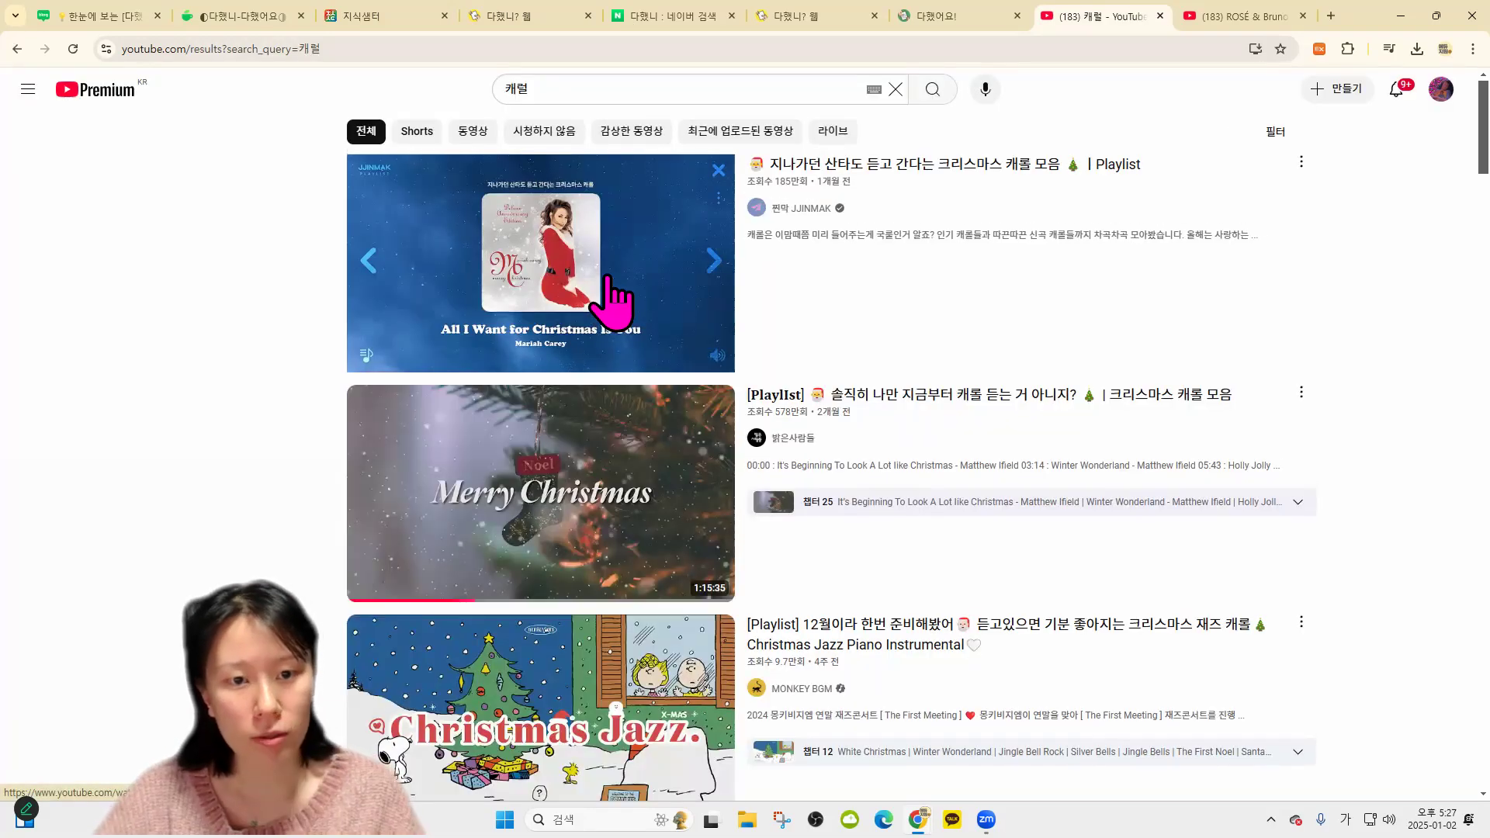
# Open the Christmas jazz carol playlist and select its web address for the answer
pyautogui.click(590, 699)
pyautogui.click(476, 44)
pyautogui.hotkey('ctrl', 'c')
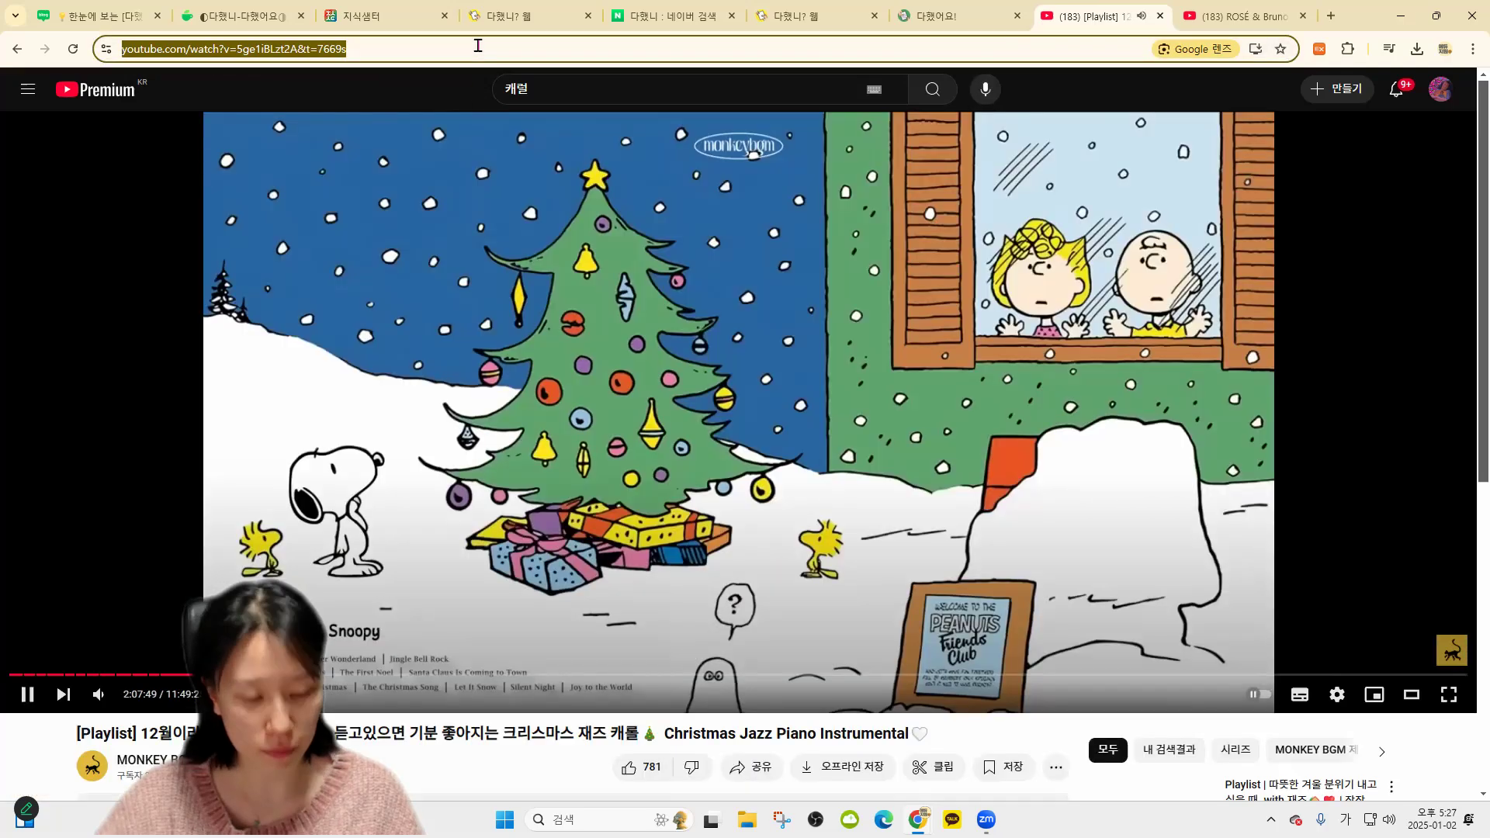
pyautogui.click(951, 16)
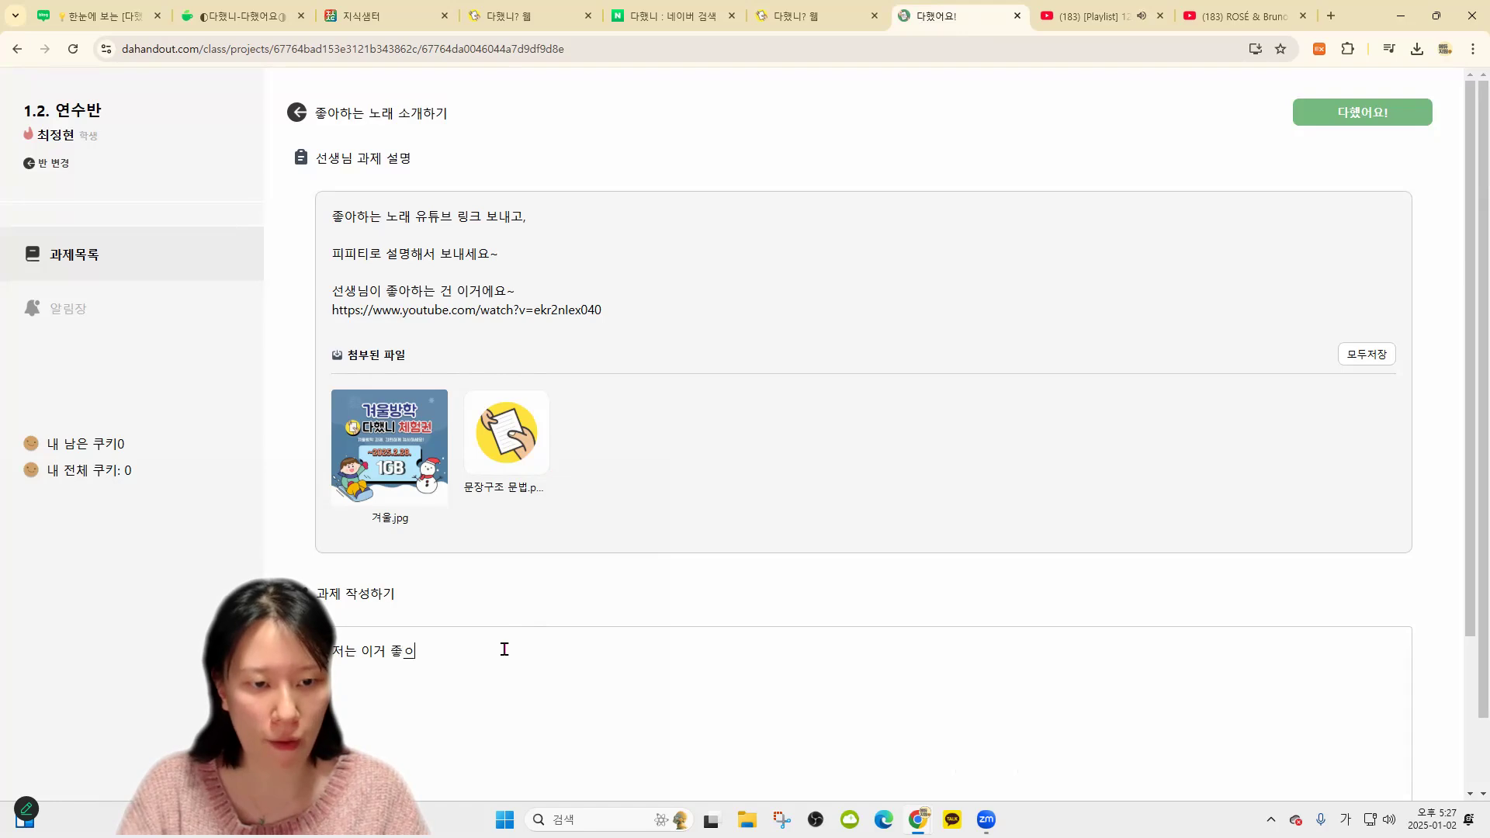
# Paste the carol playlist link after '저는 이거 좋아해요~' and add '그리고 파일도 보냅니다~'
pyautogui.hotkey('ctrl', 'v')
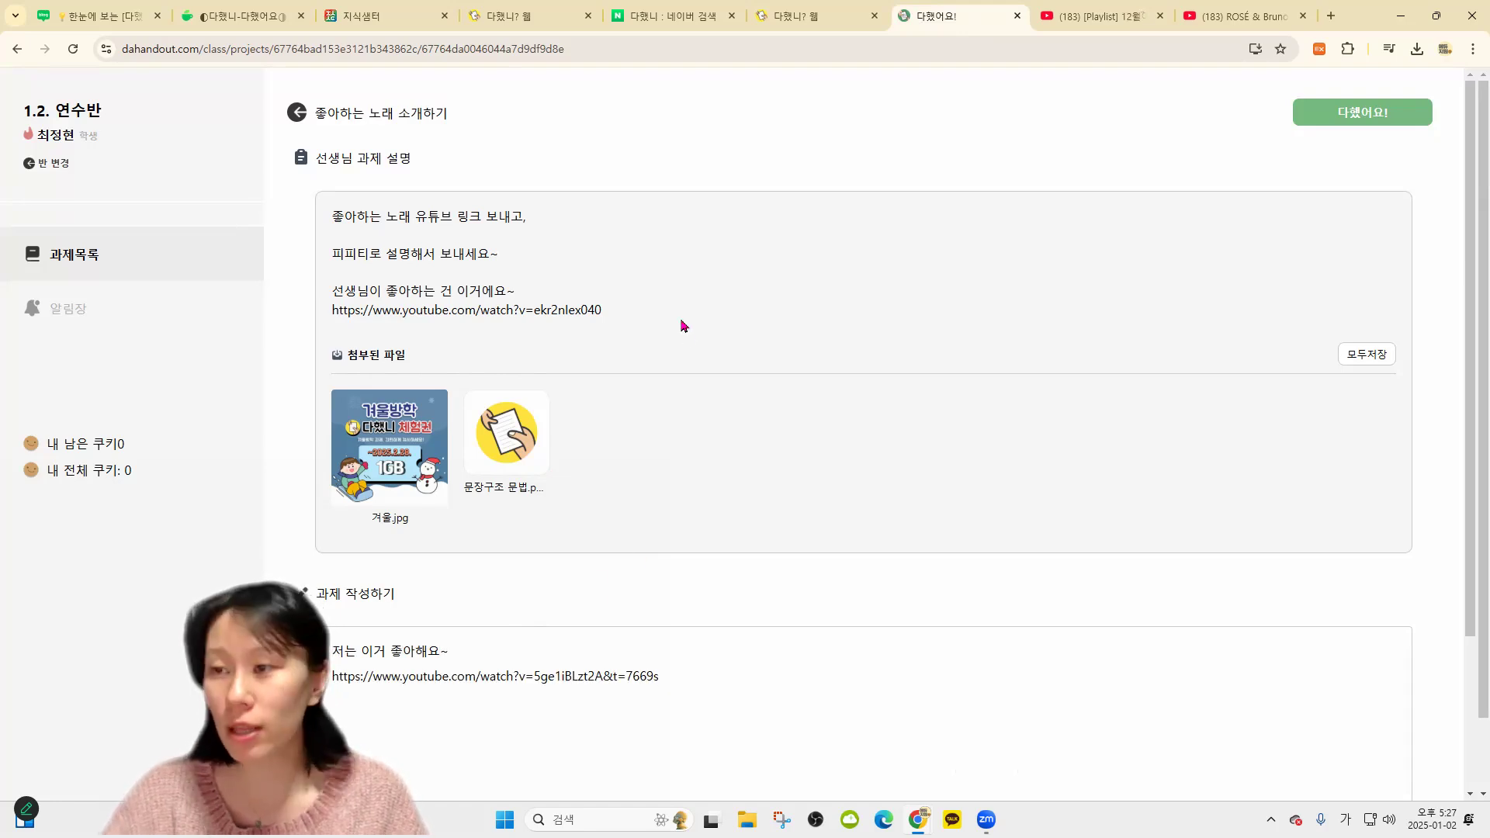
pyautogui.scroll(-2, 683, 326)
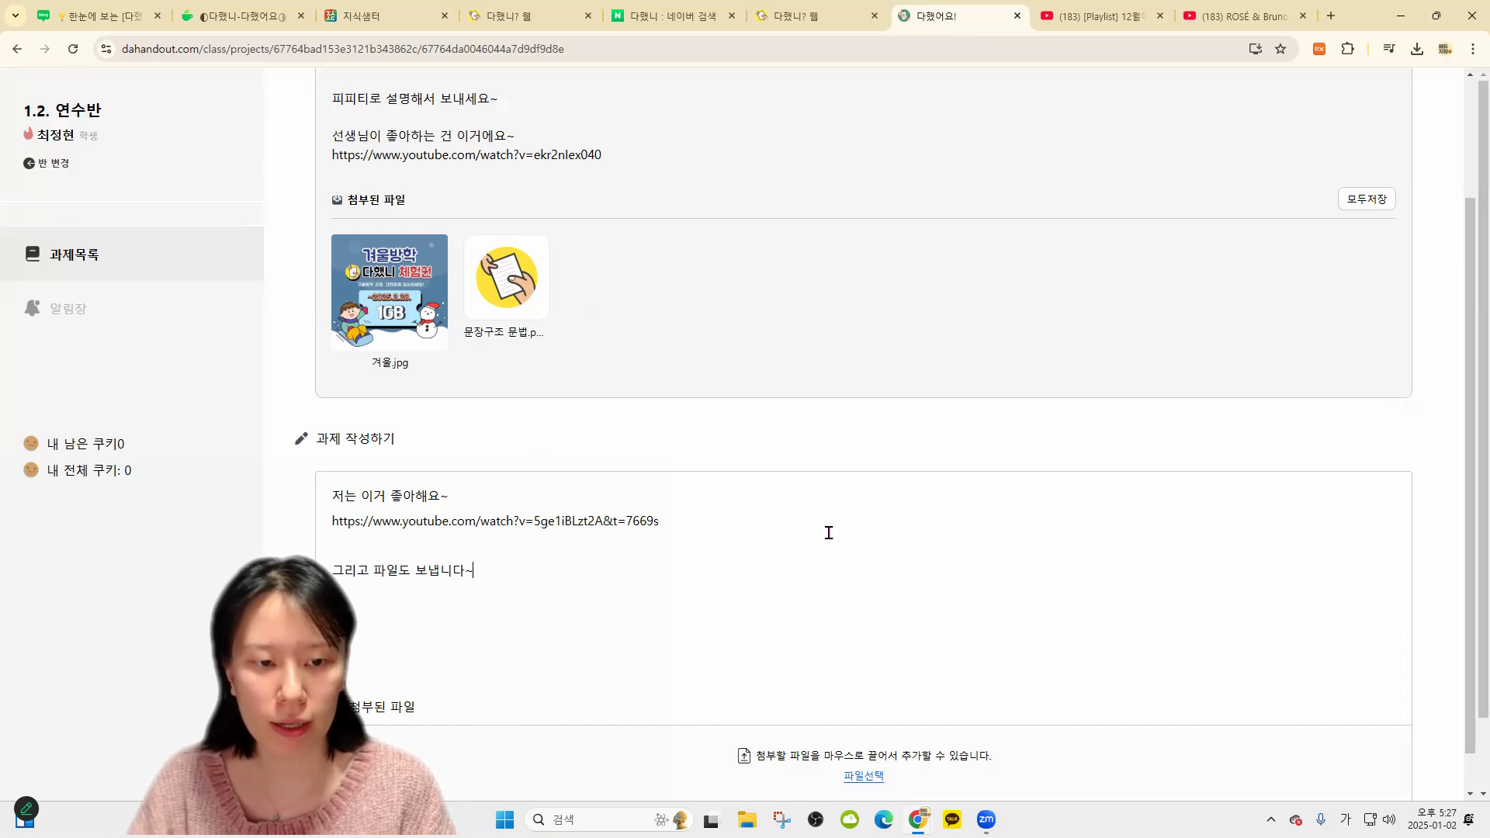
pyautogui.scroll(-1, 869, 733)
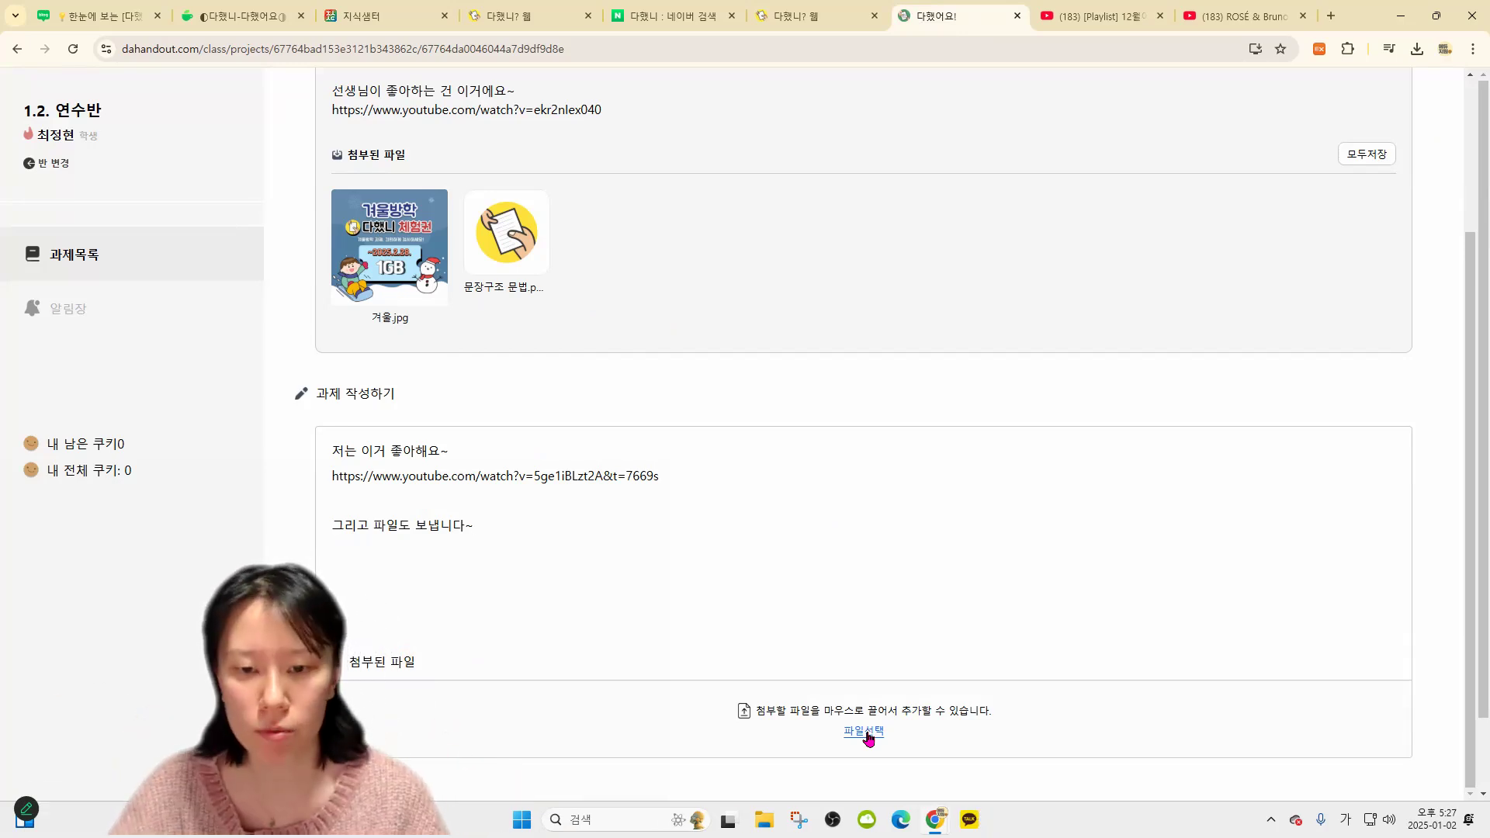
# Attach 2학기 총정리.pptx and the 선도교사 image to the answer
pyautogui.click(869, 732)
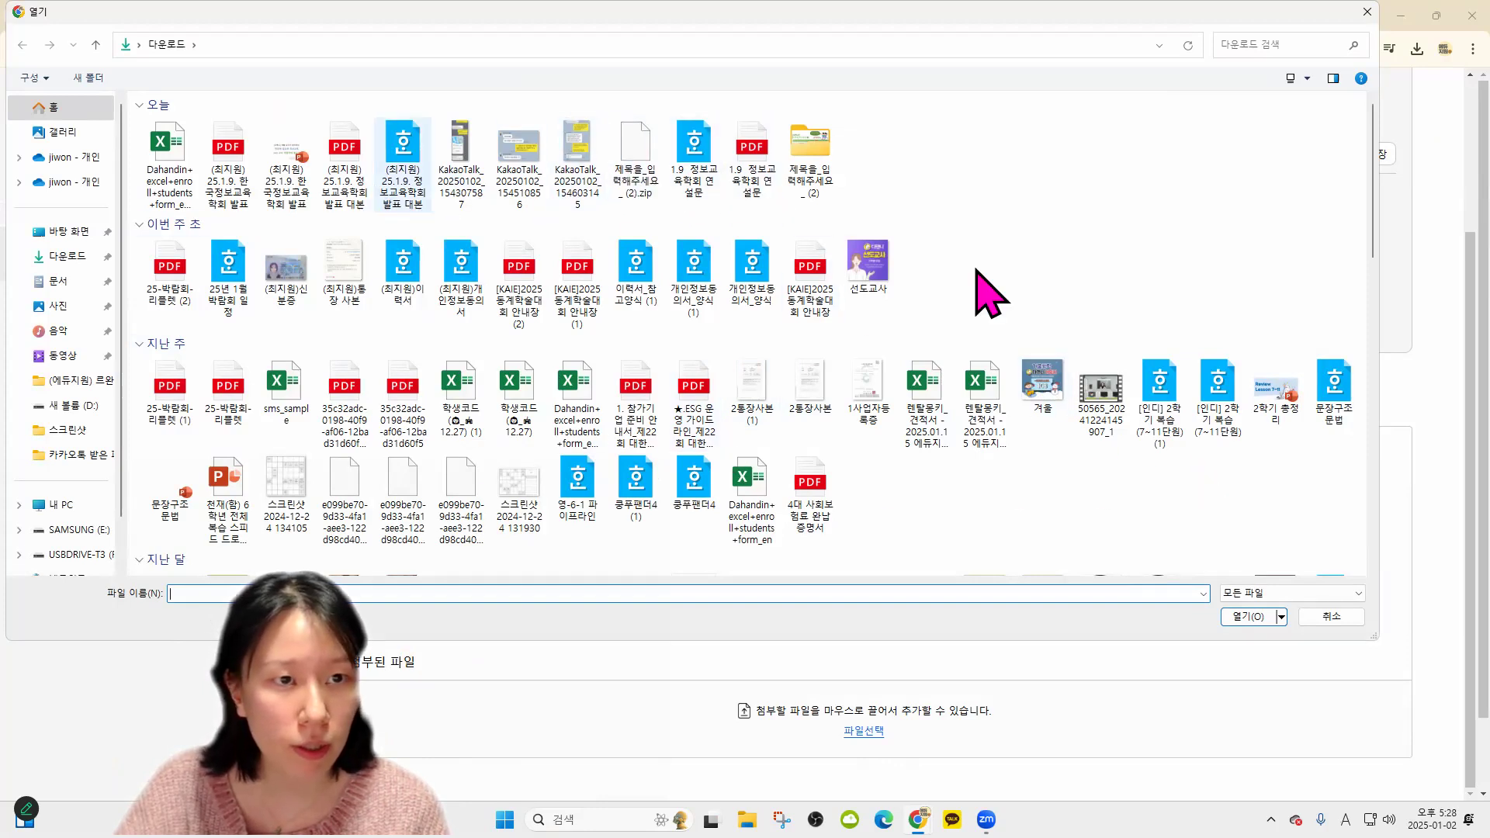
pyautogui.doubleClick(1274, 408)
pyautogui.scroll(-1, 791, 641)
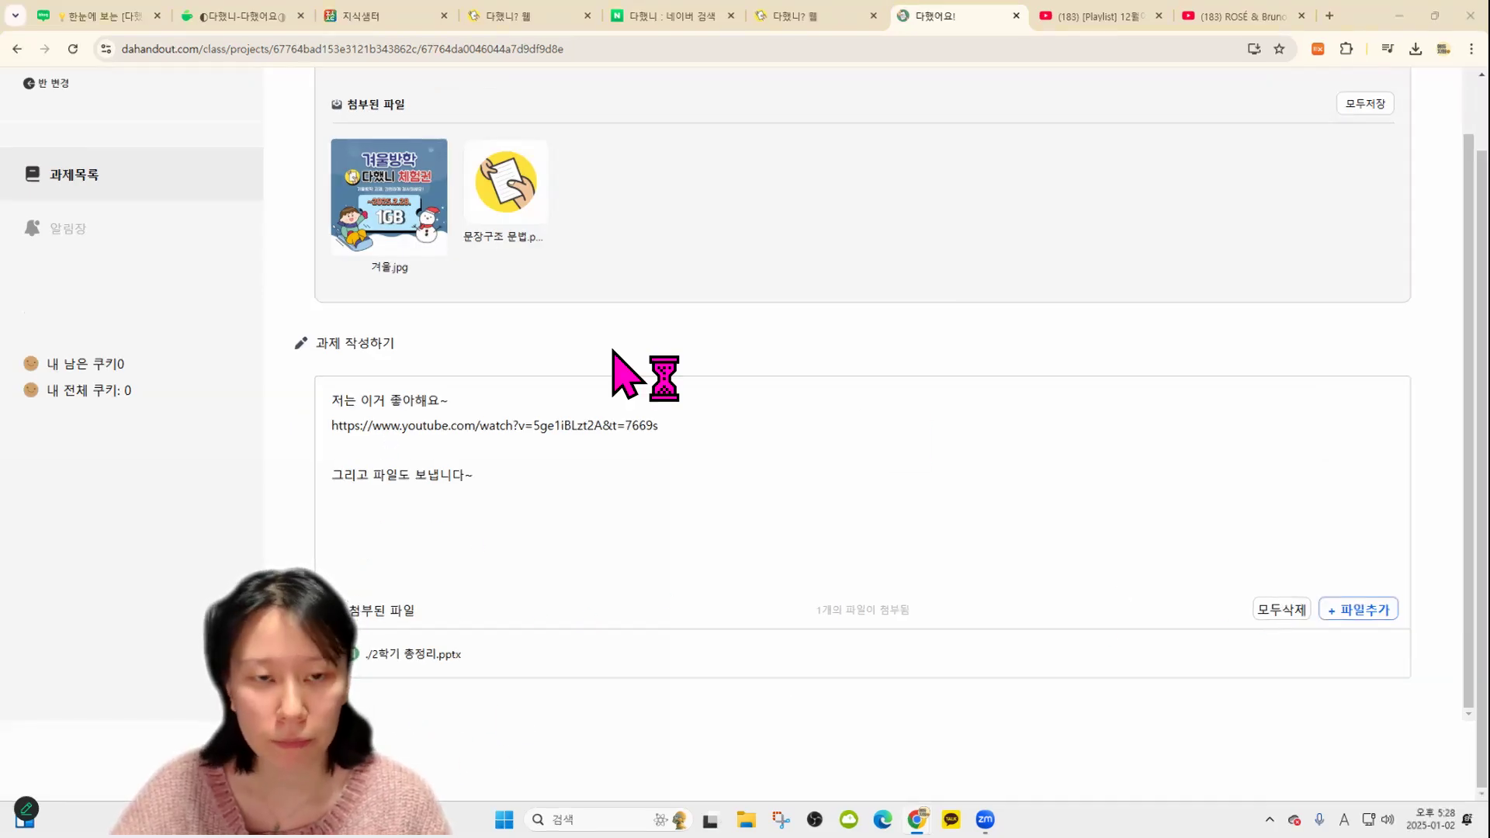
pyautogui.doubleClick(867, 268)
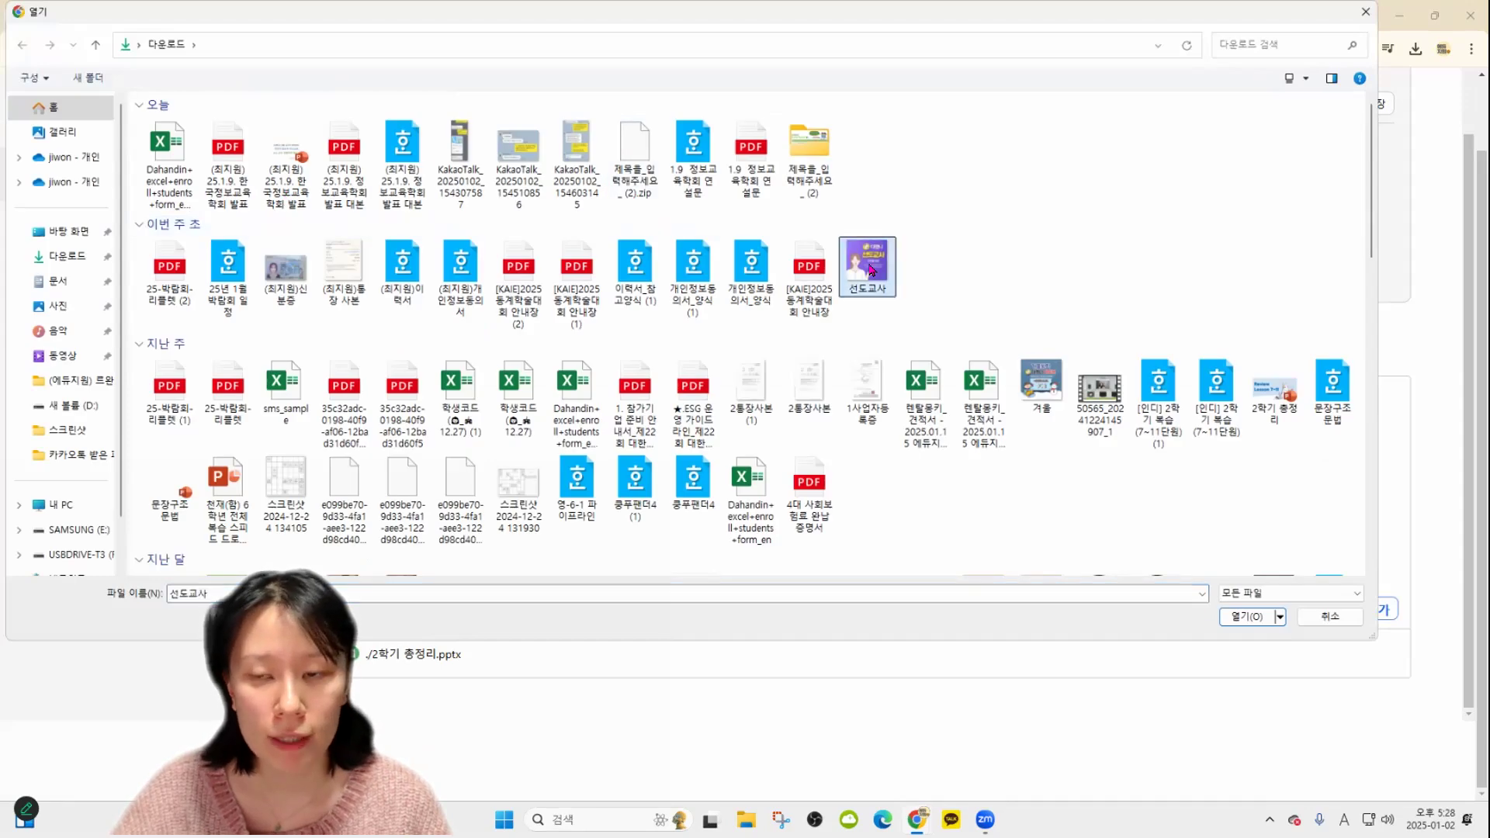
pyautogui.scroll(-2, 805, 502)
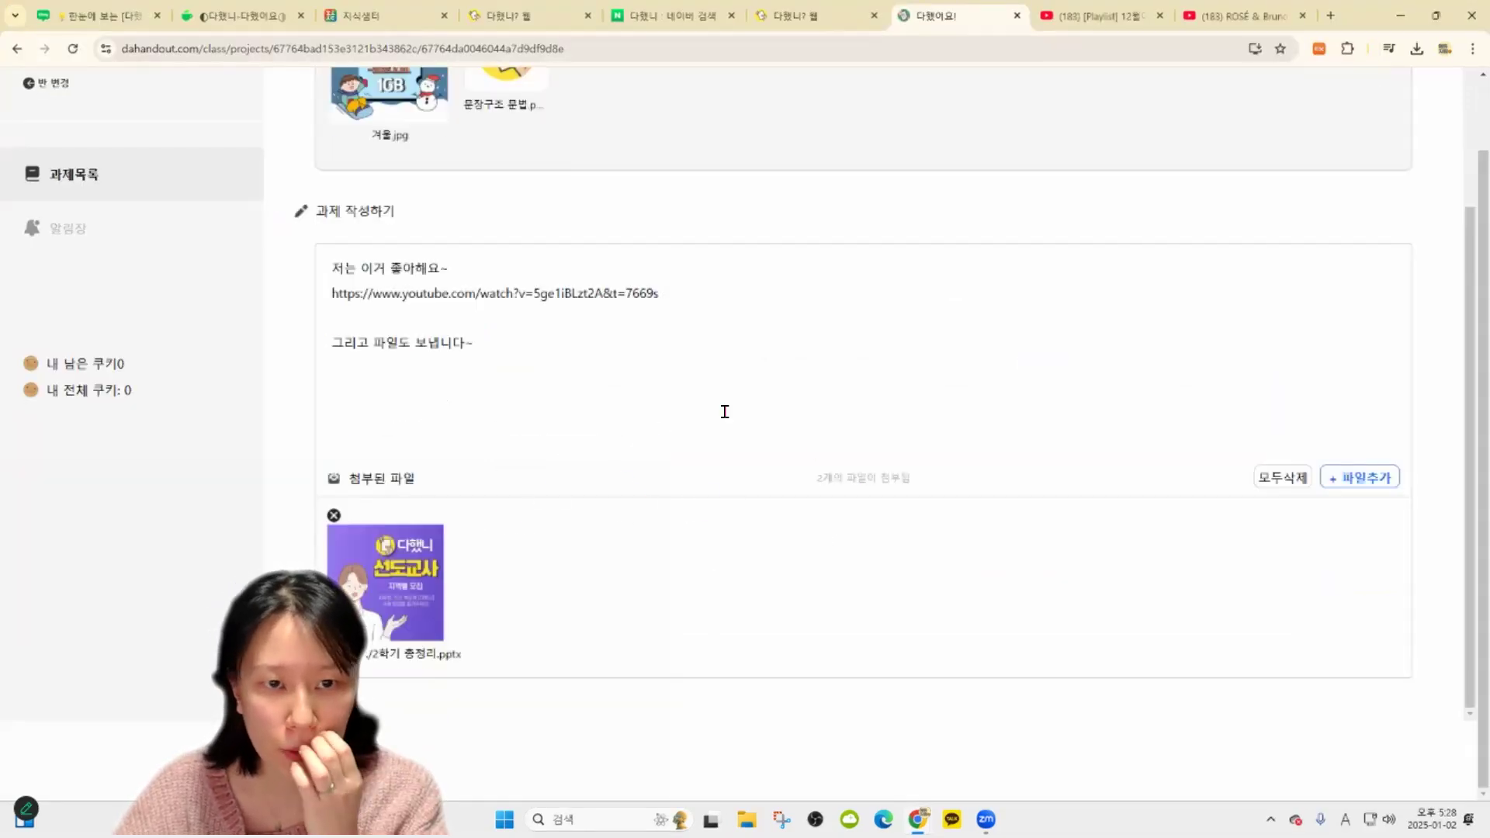
# Reopen the file picker and close it without attaching anything else
pyautogui.click(634, 494)
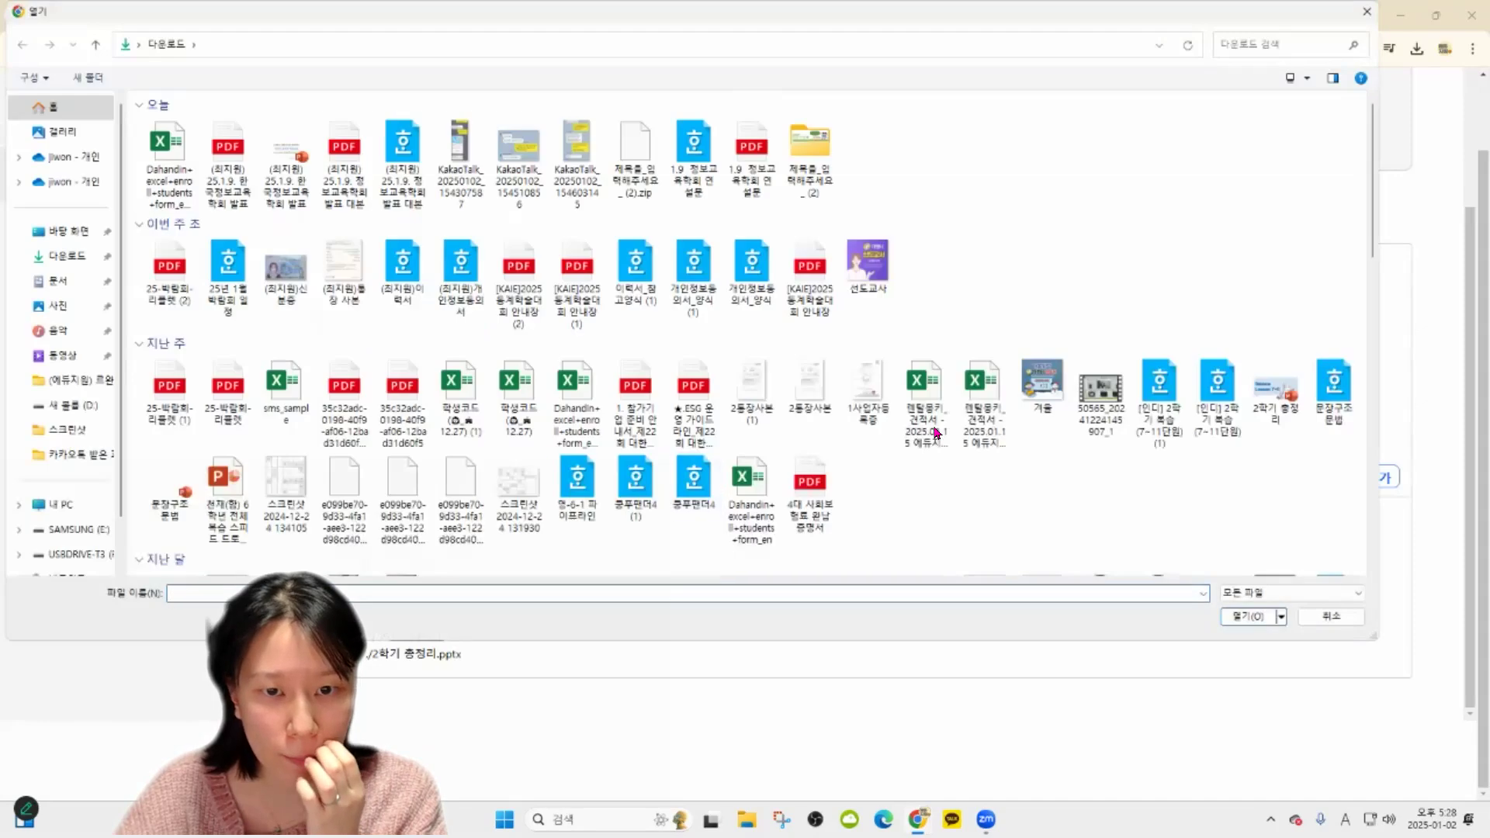
pyautogui.scroll(9, 1099, 330)
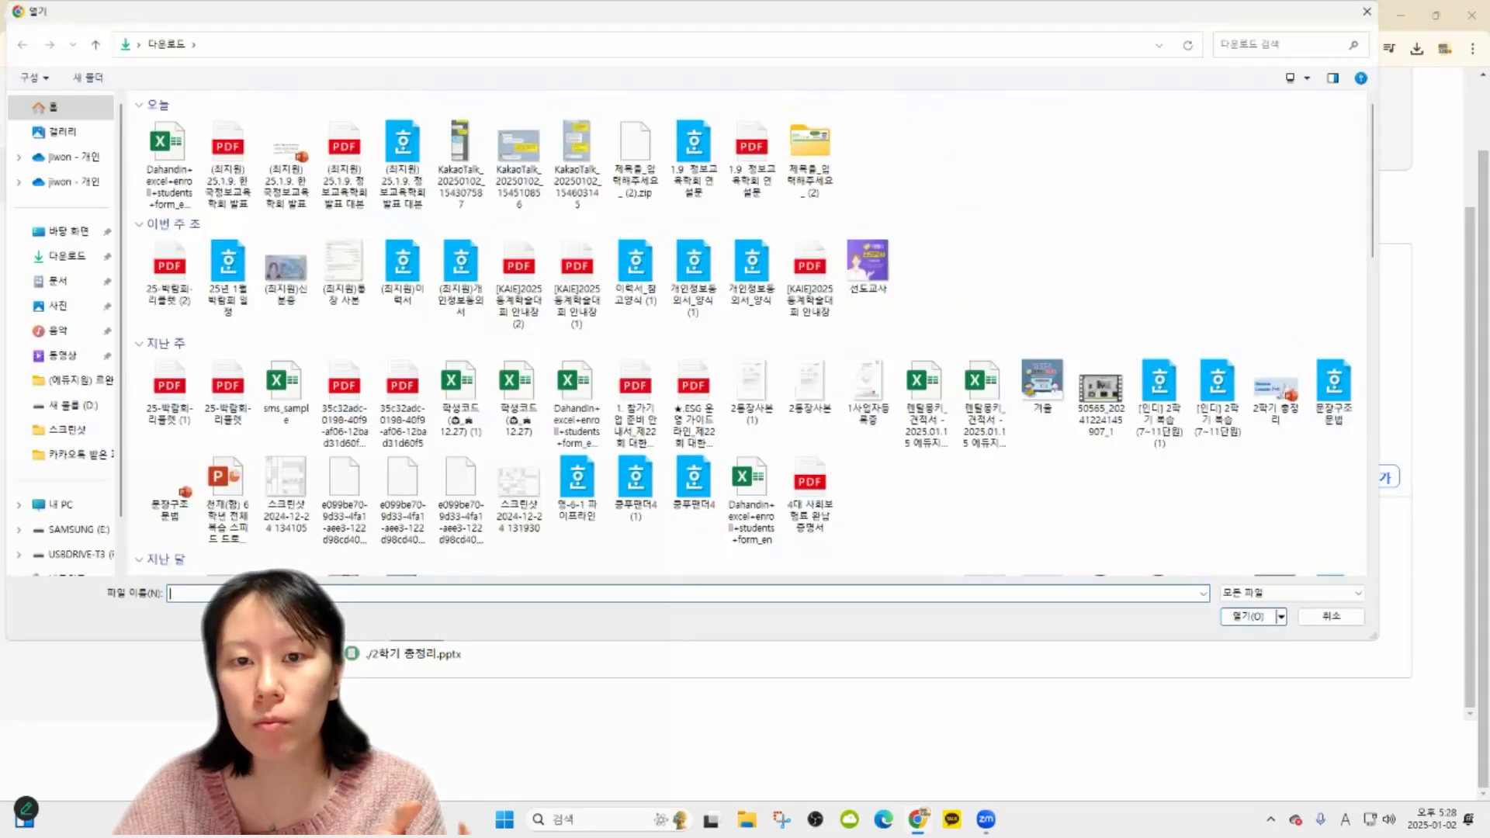
pyautogui.scroll(-9, 910, 442)
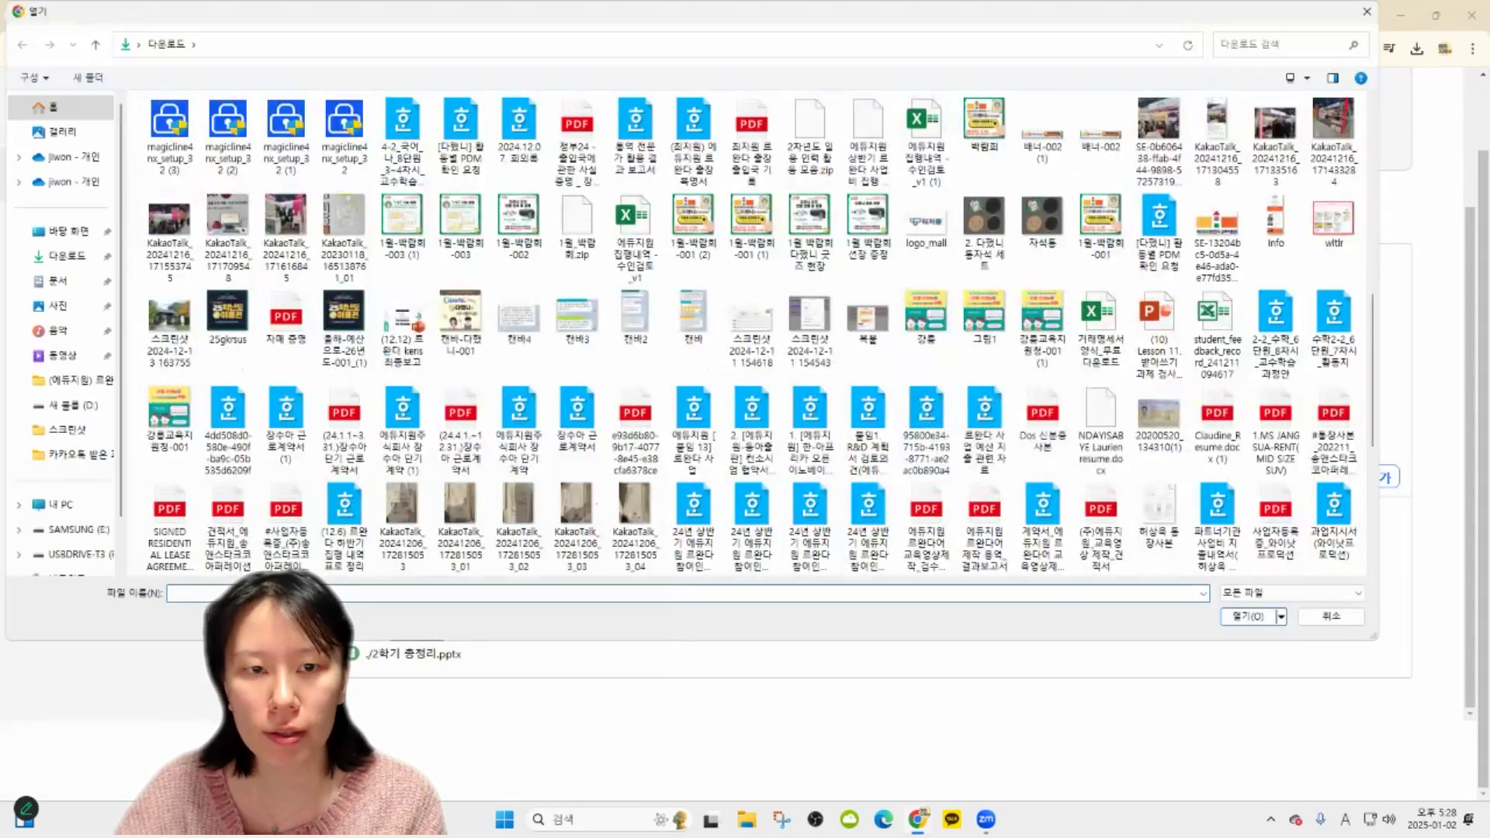
pyautogui.scroll(10, 905, 448)
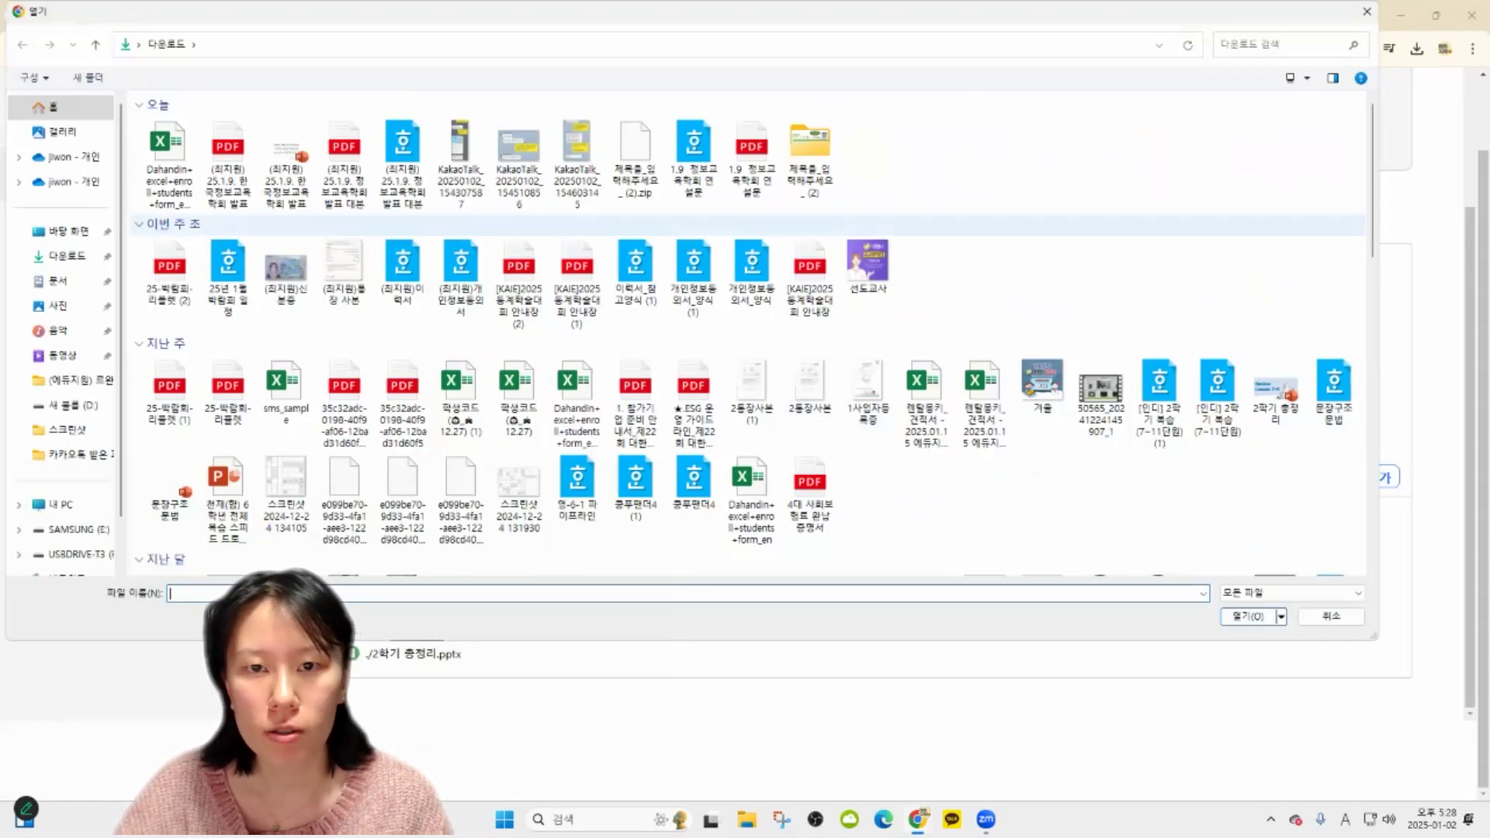
pyautogui.click(1368, 12)
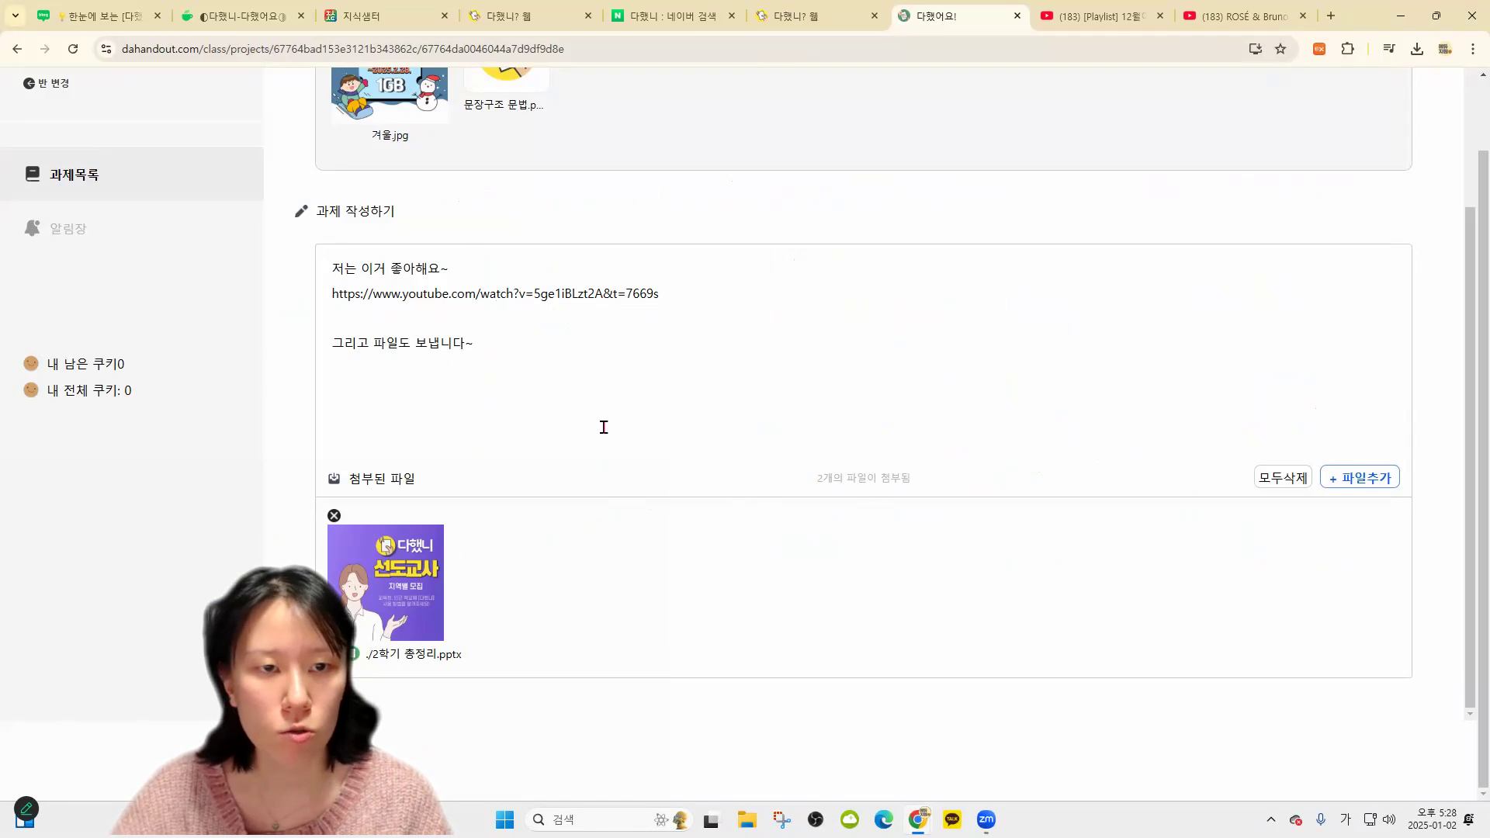
# Scroll back to the top of the answer page to reach the 다했어요! submit button
pyautogui.scroll(4, 693, 627)
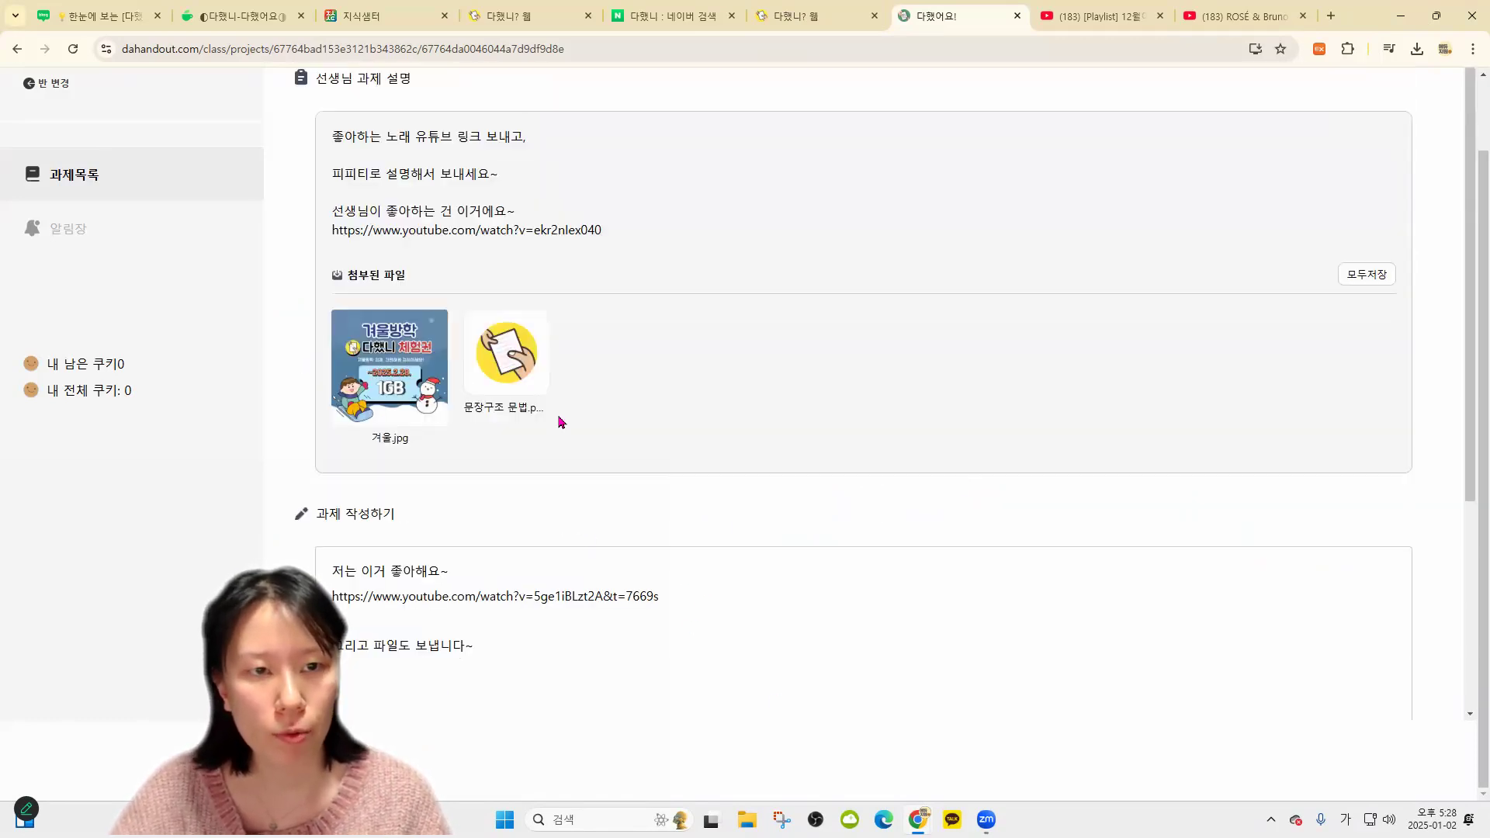
pyautogui.scroll(-4, 559, 419)
pyautogui.scroll(3, 1026, 632)
pyautogui.scroll(2, 1337, 301)
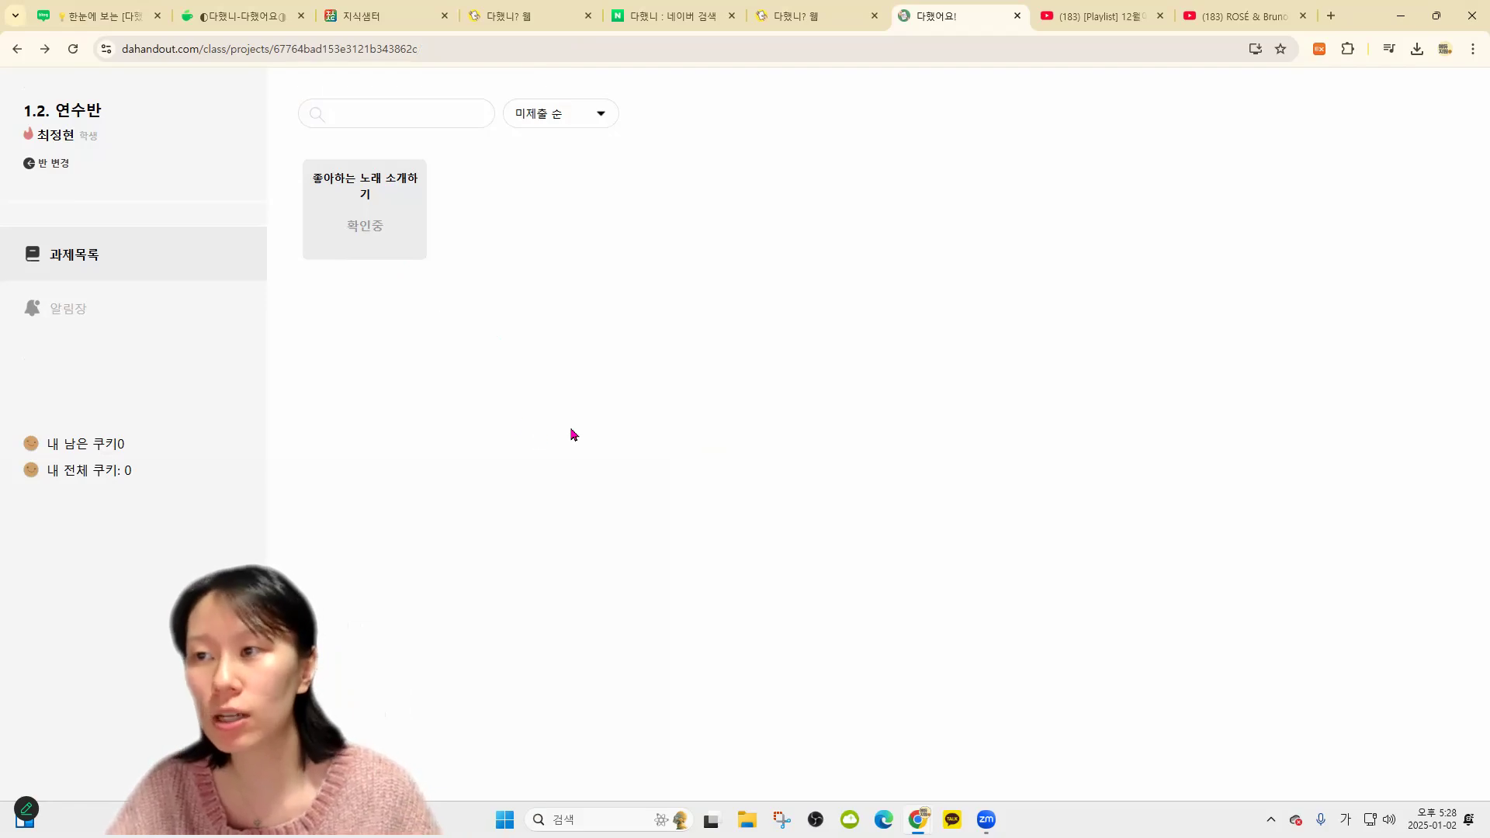
# Enlarge and reload the page, log back into 다했니? as the teacher, and open the 1.2. 연수반 class list
pyautogui.hotkey('ctrl', '+')
pyautogui.hotkey('ctrl', '+')
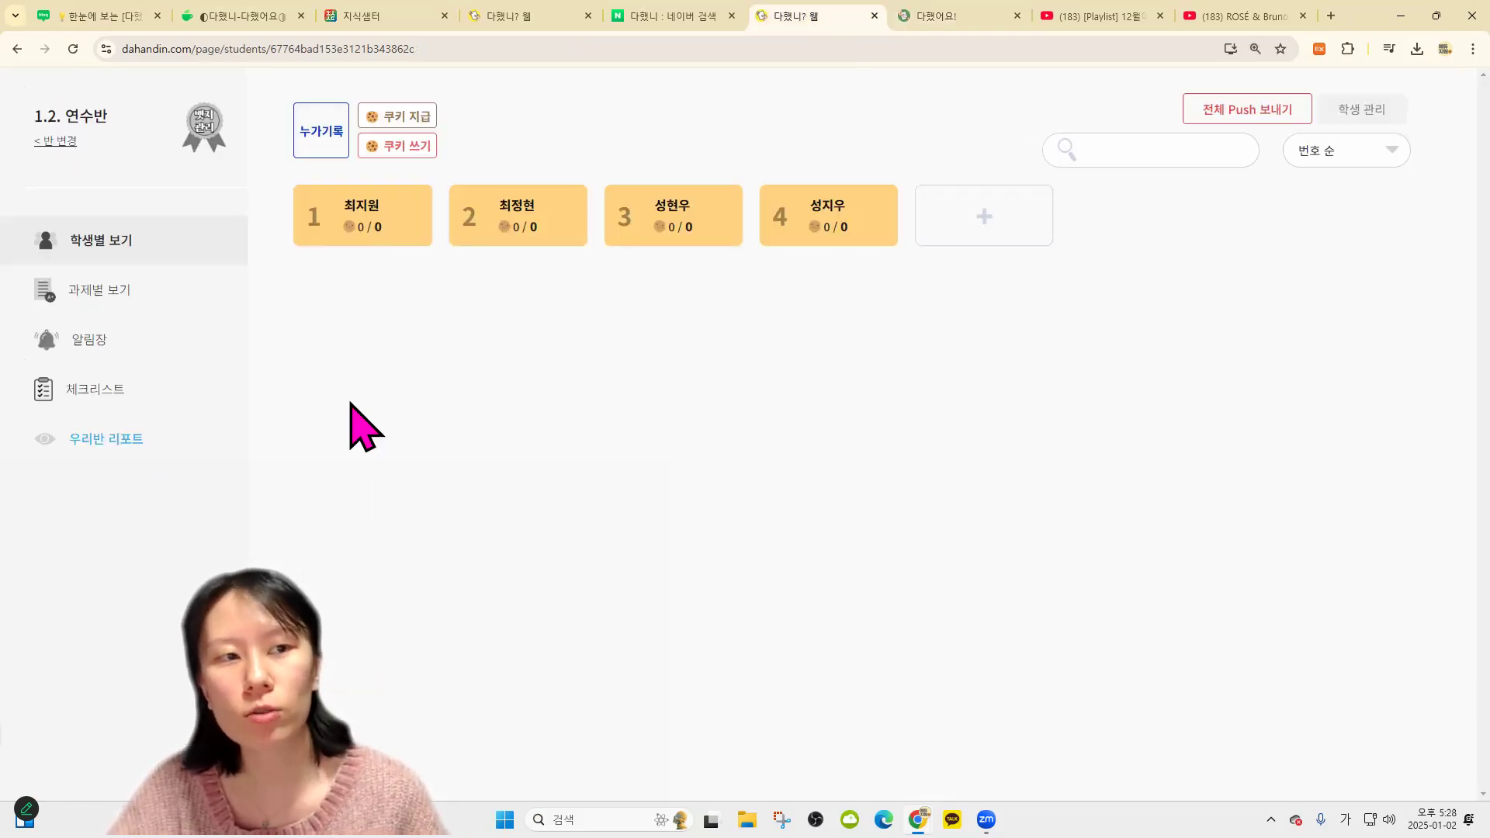
pyautogui.click(72, 49)
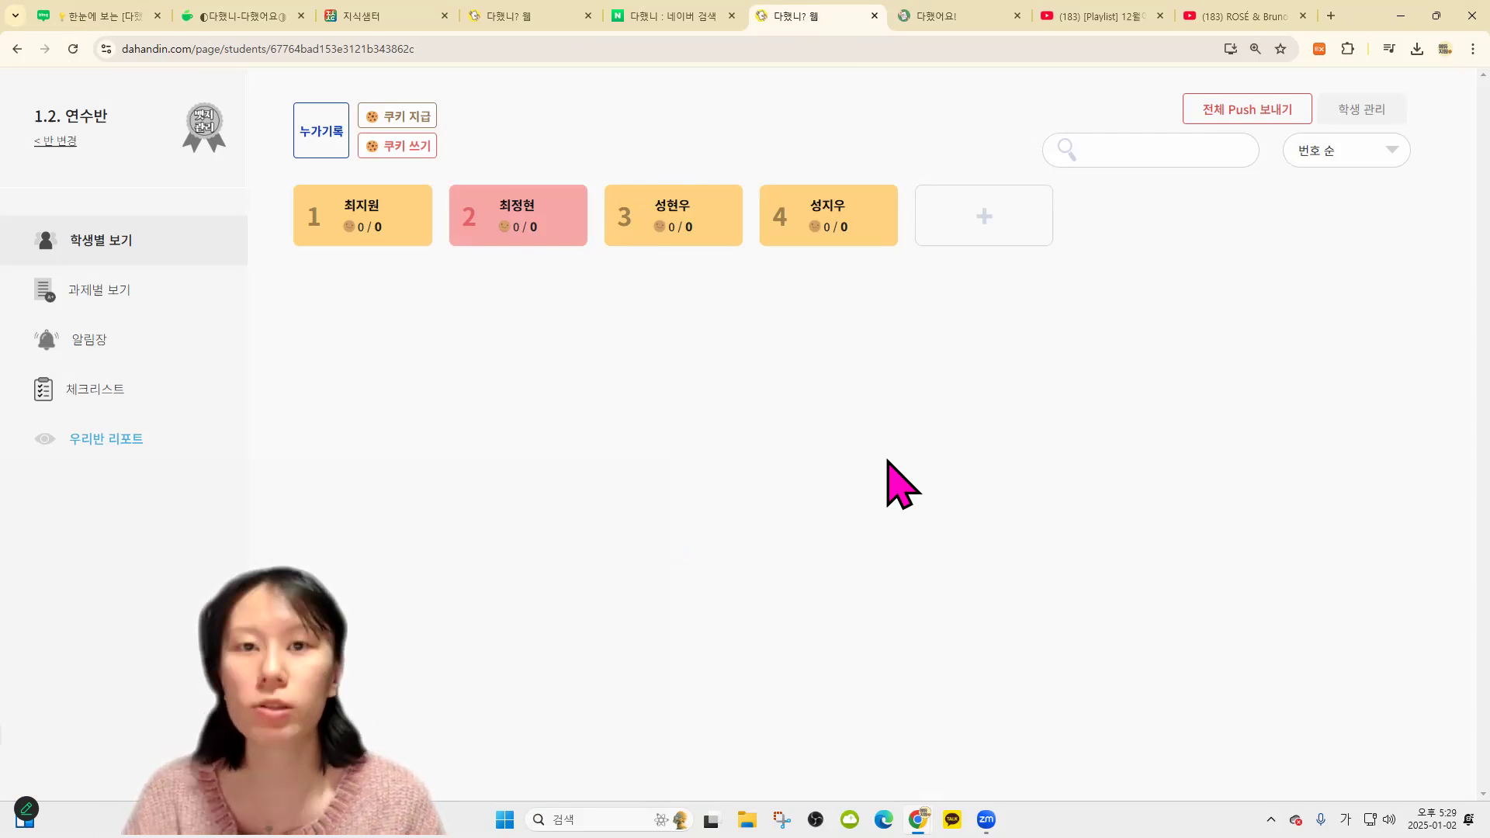
pyautogui.click(645, 17)
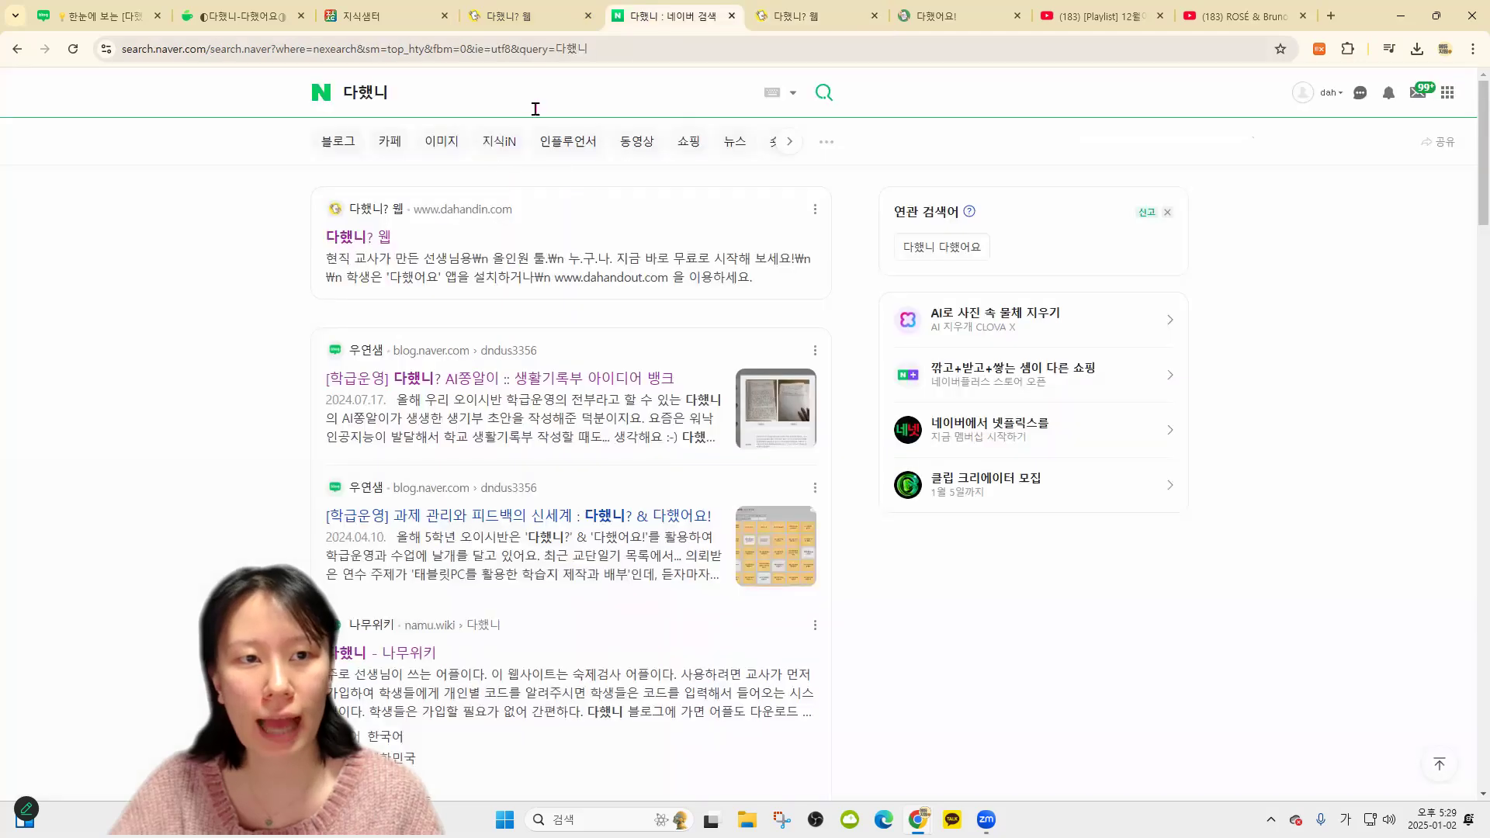
pyautogui.click(366, 245)
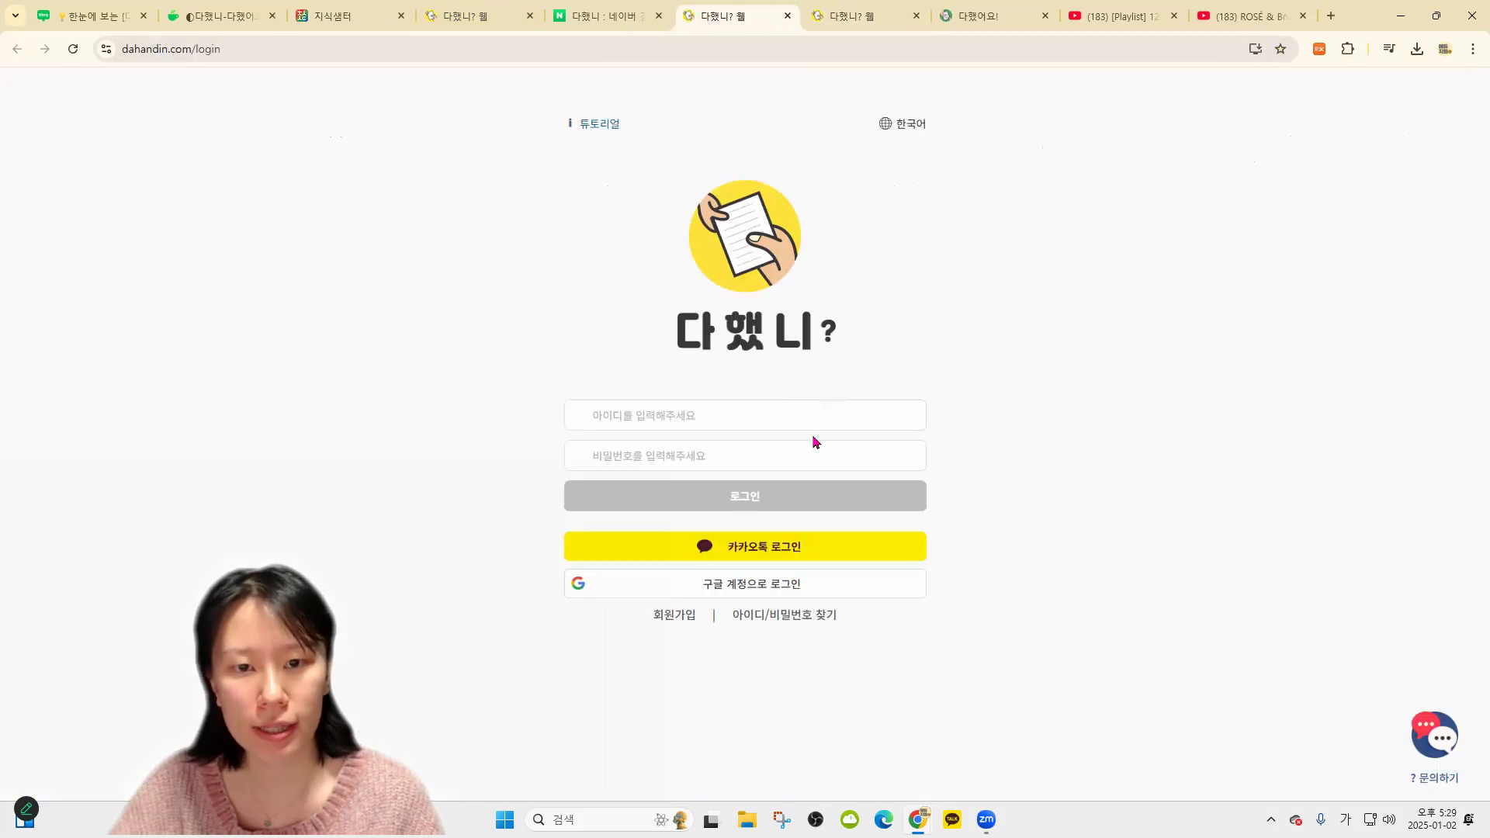
pyautogui.click(745, 493)
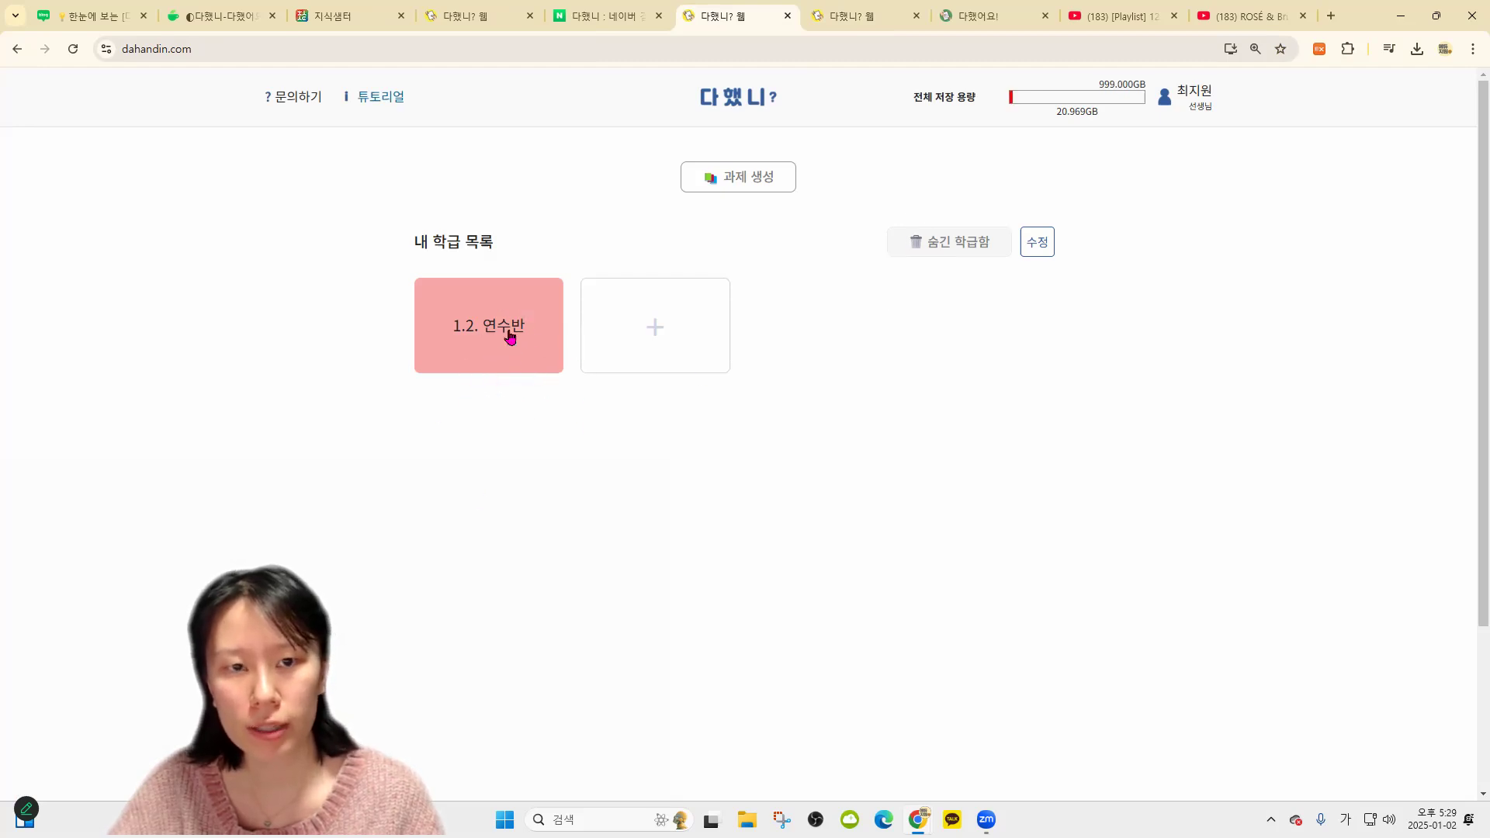
pyautogui.click(497, 325)
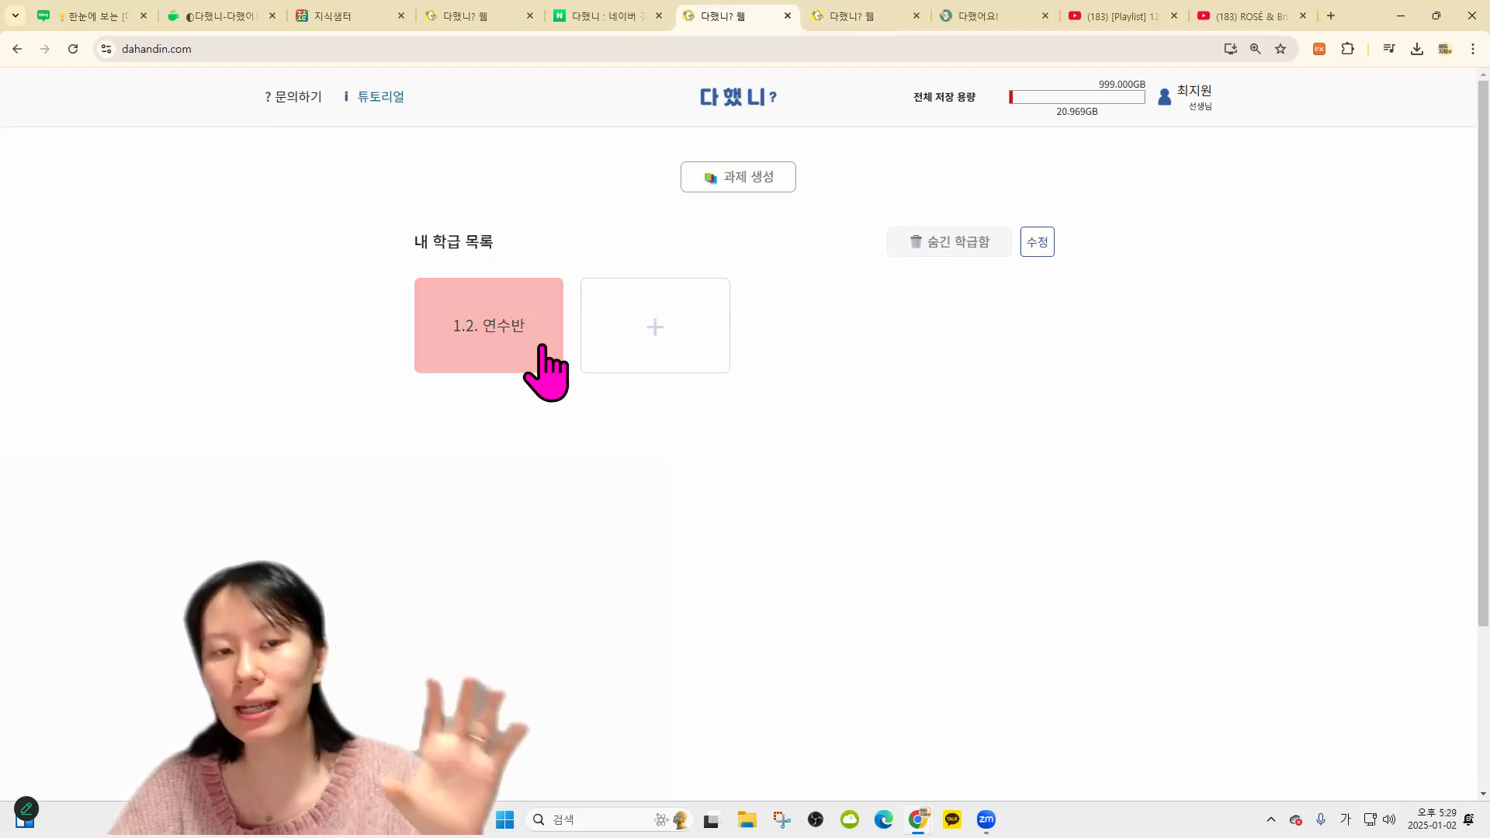
pyautogui.click(528, 351)
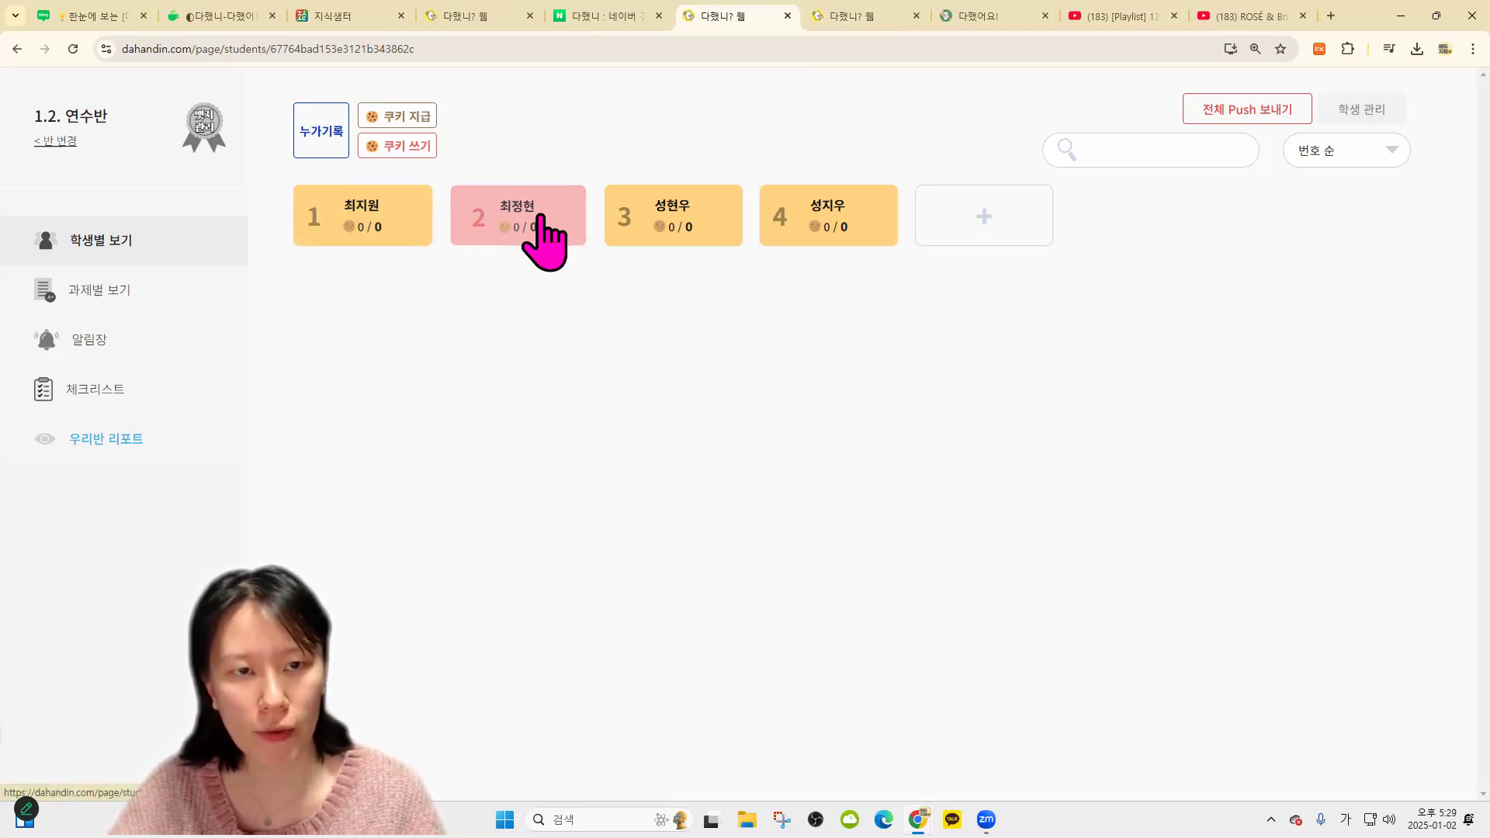
# Look at student 2's page and return to the 1.2. 연수반 student list
pyautogui.click(534, 219)
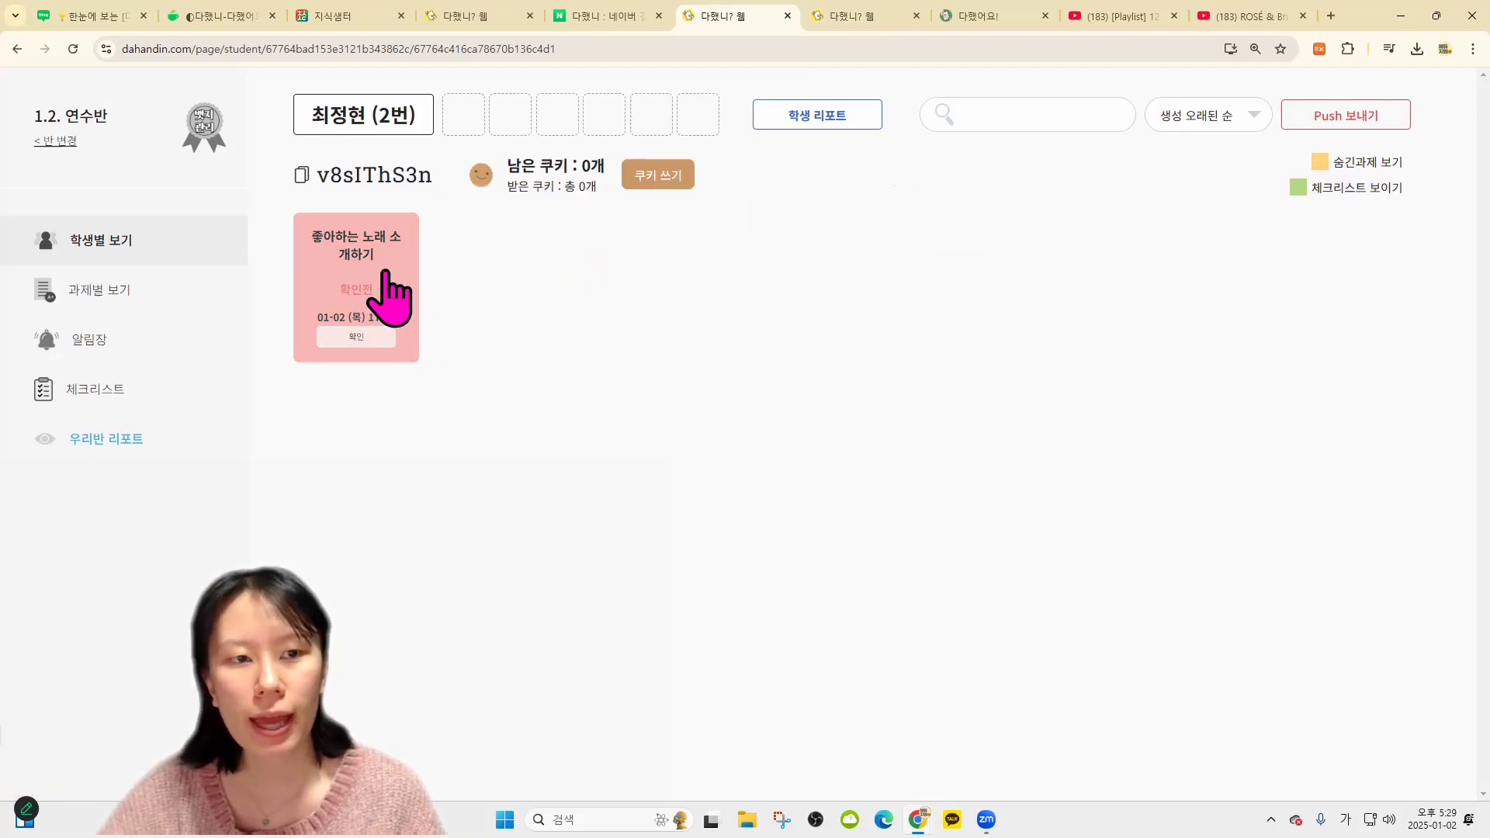
pyautogui.click(208, 239)
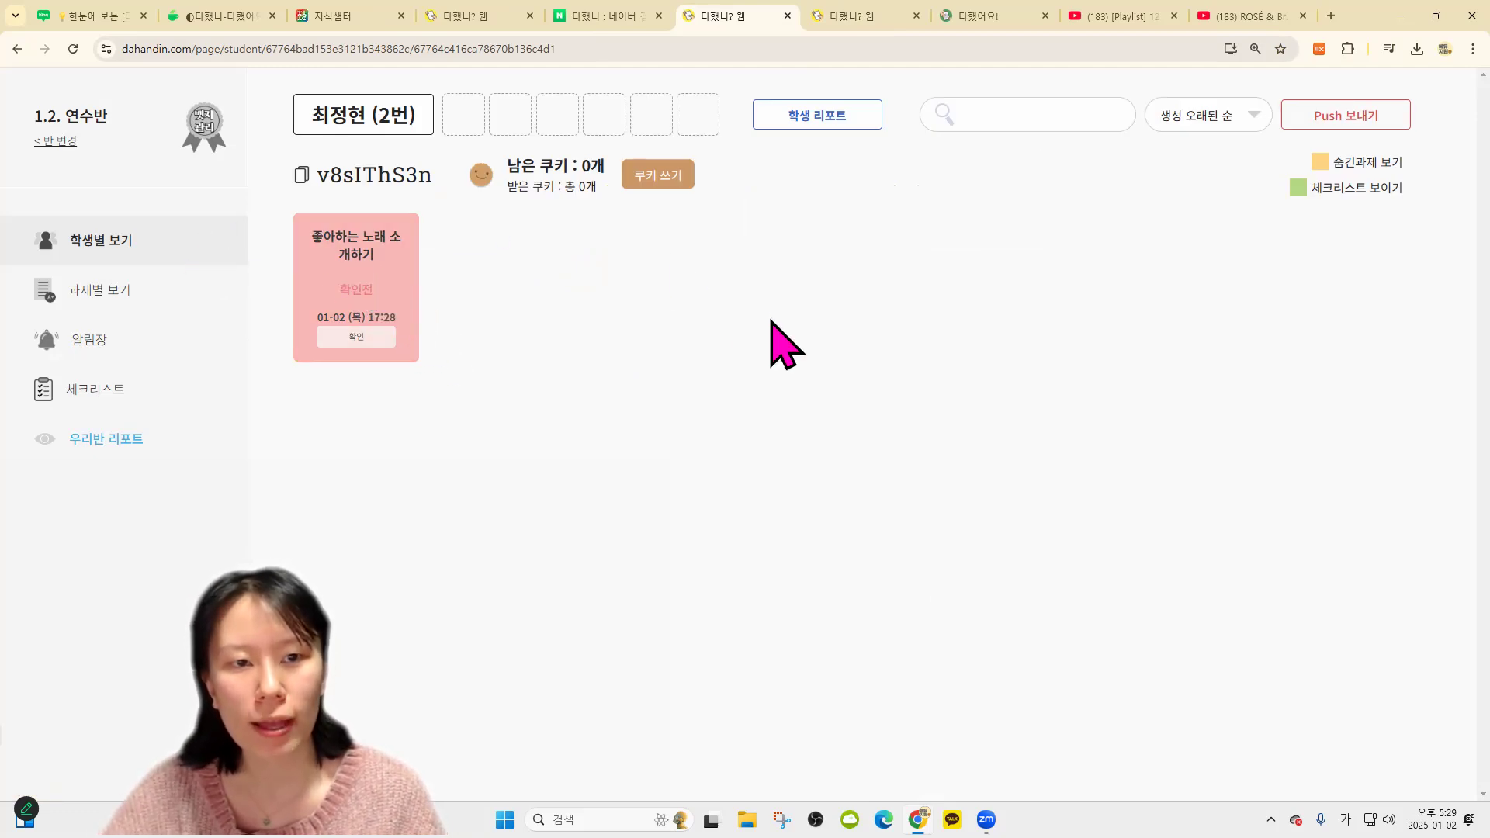
pyautogui.click(492, 234)
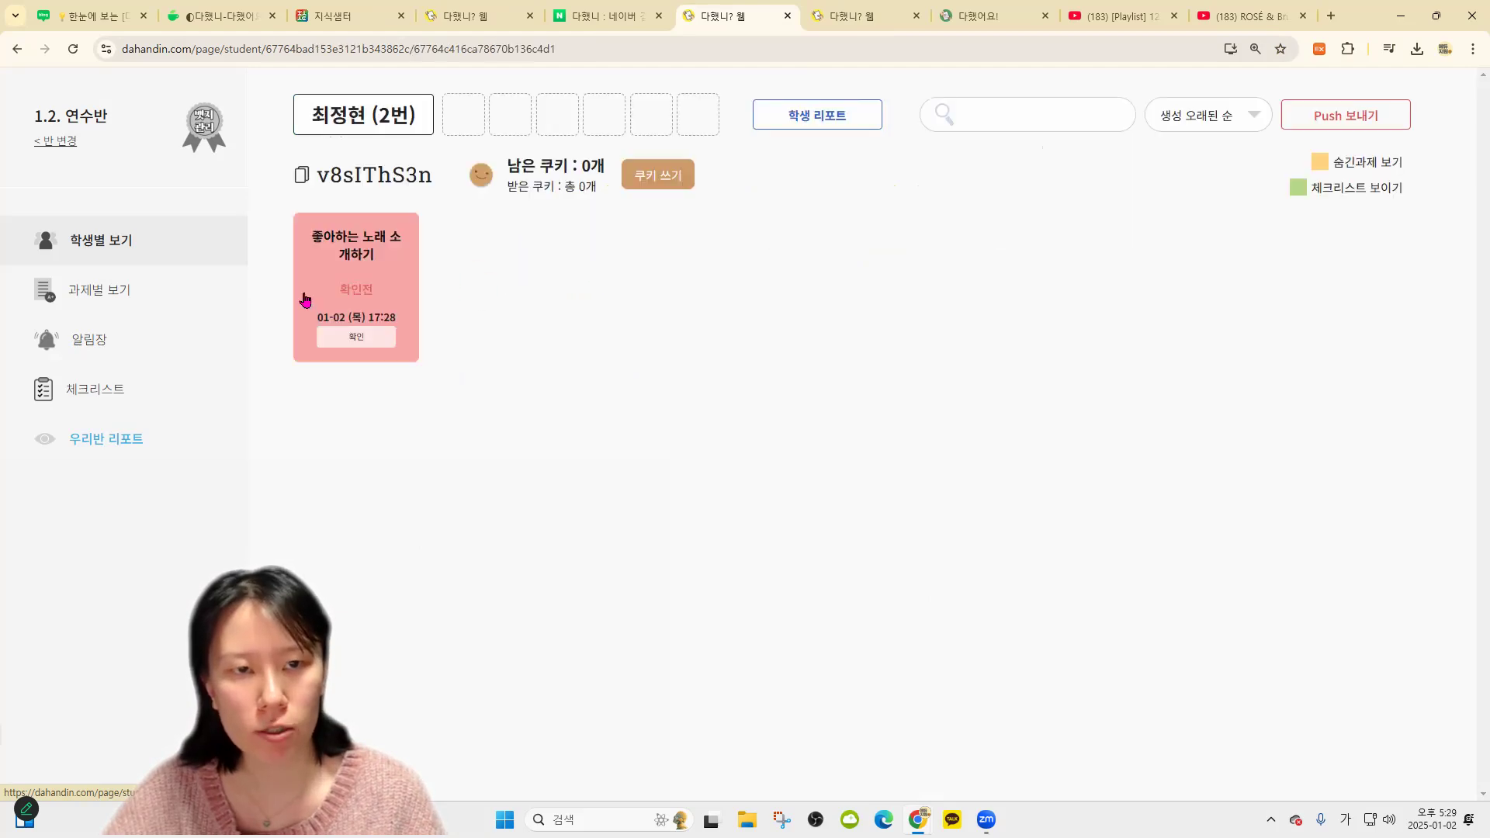
pyautogui.click(165, 256)
# Through 과제별 보기, open student 2's 좋아하는 노래 소개하기 submission and enlarge its attached image
pyautogui.click(115, 299)
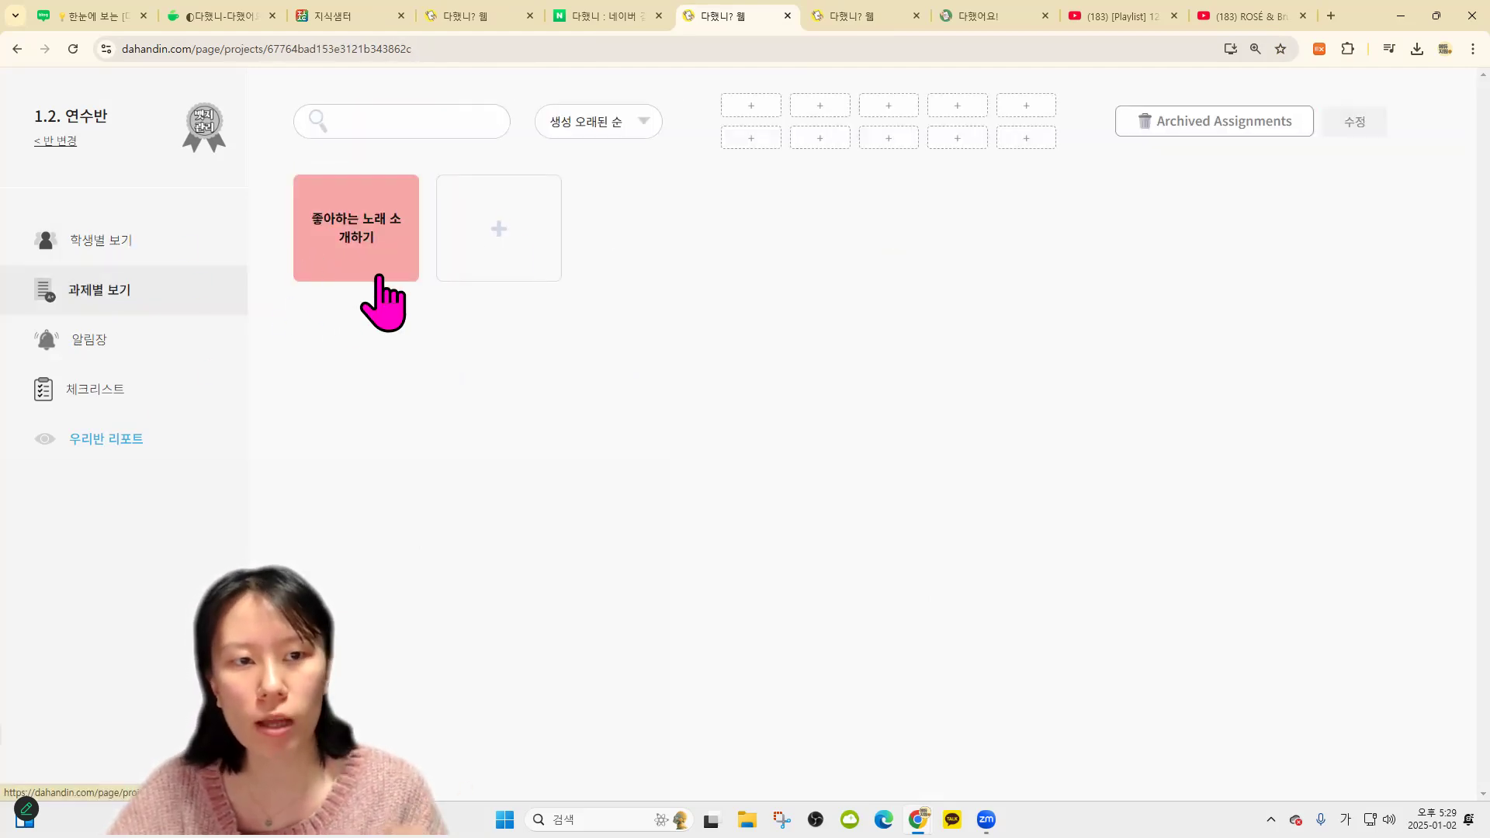
pyautogui.click(380, 276)
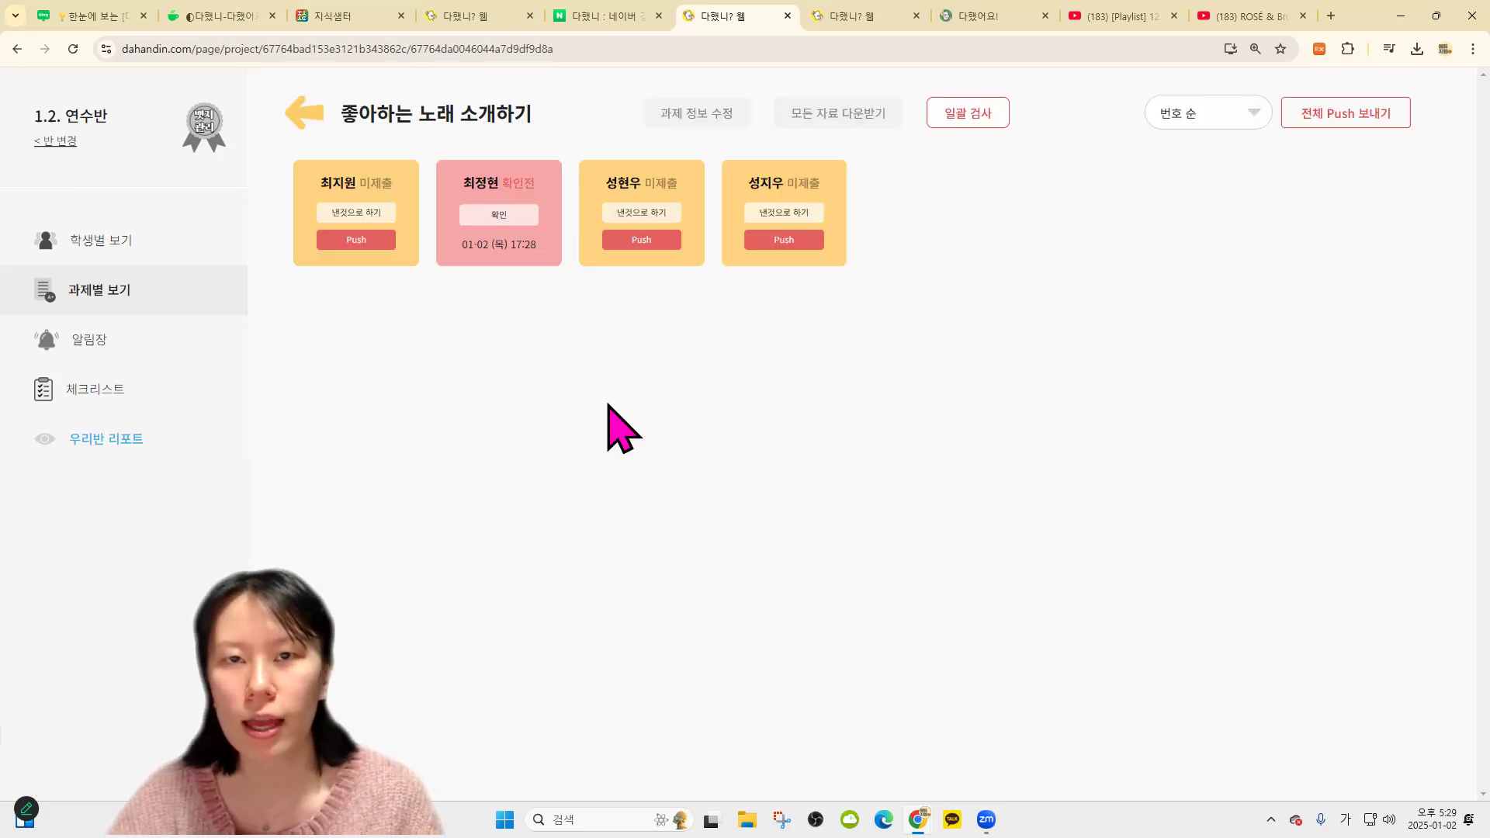
pyautogui.click(524, 218)
pyautogui.click(682, 336)
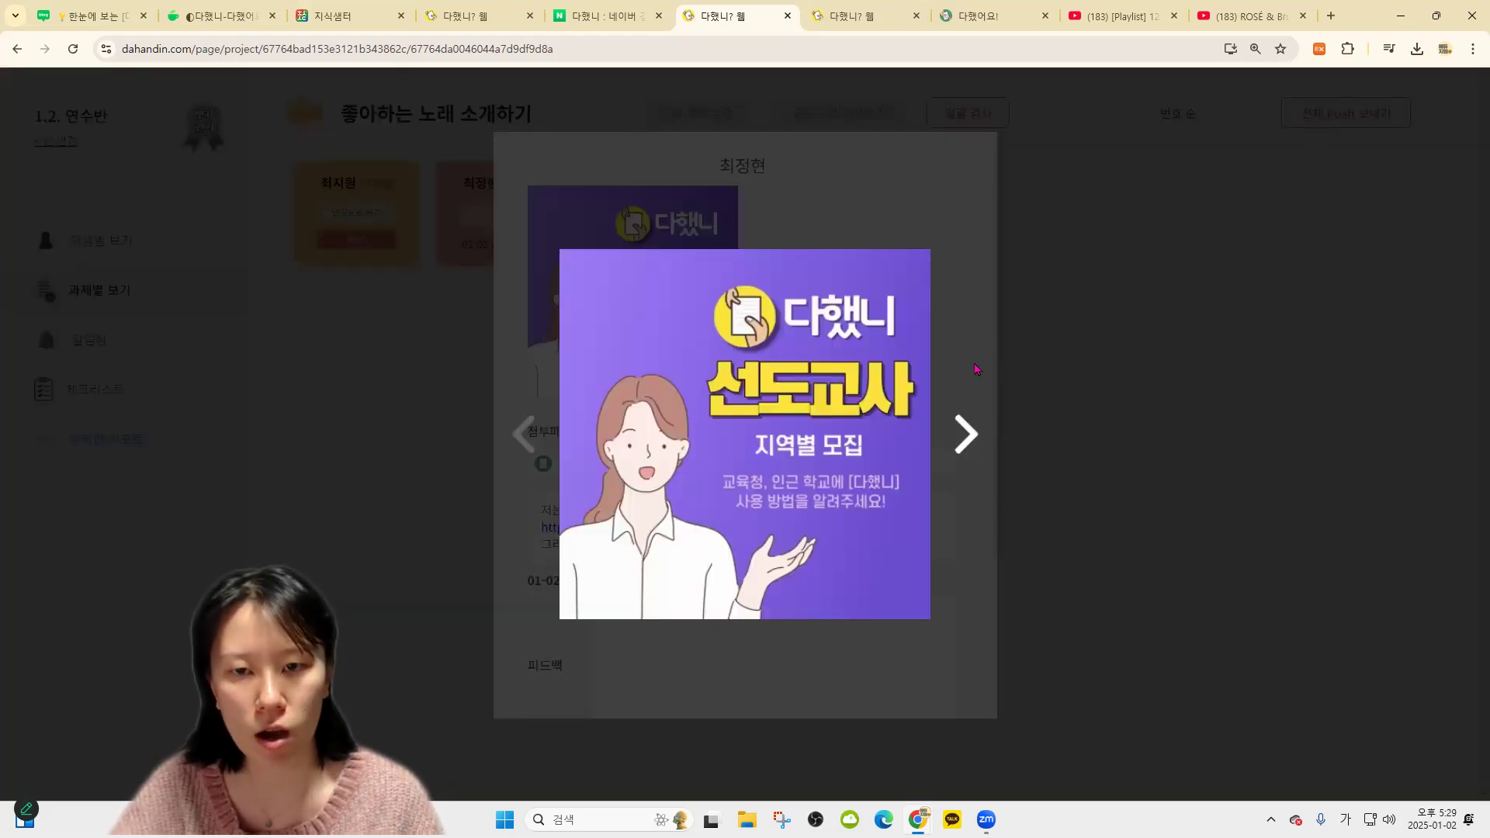
# Check student 2's 2학기 총정리 presentation and YouTube carol link, then scroll to the feedback section
pyautogui.click(1087, 426)
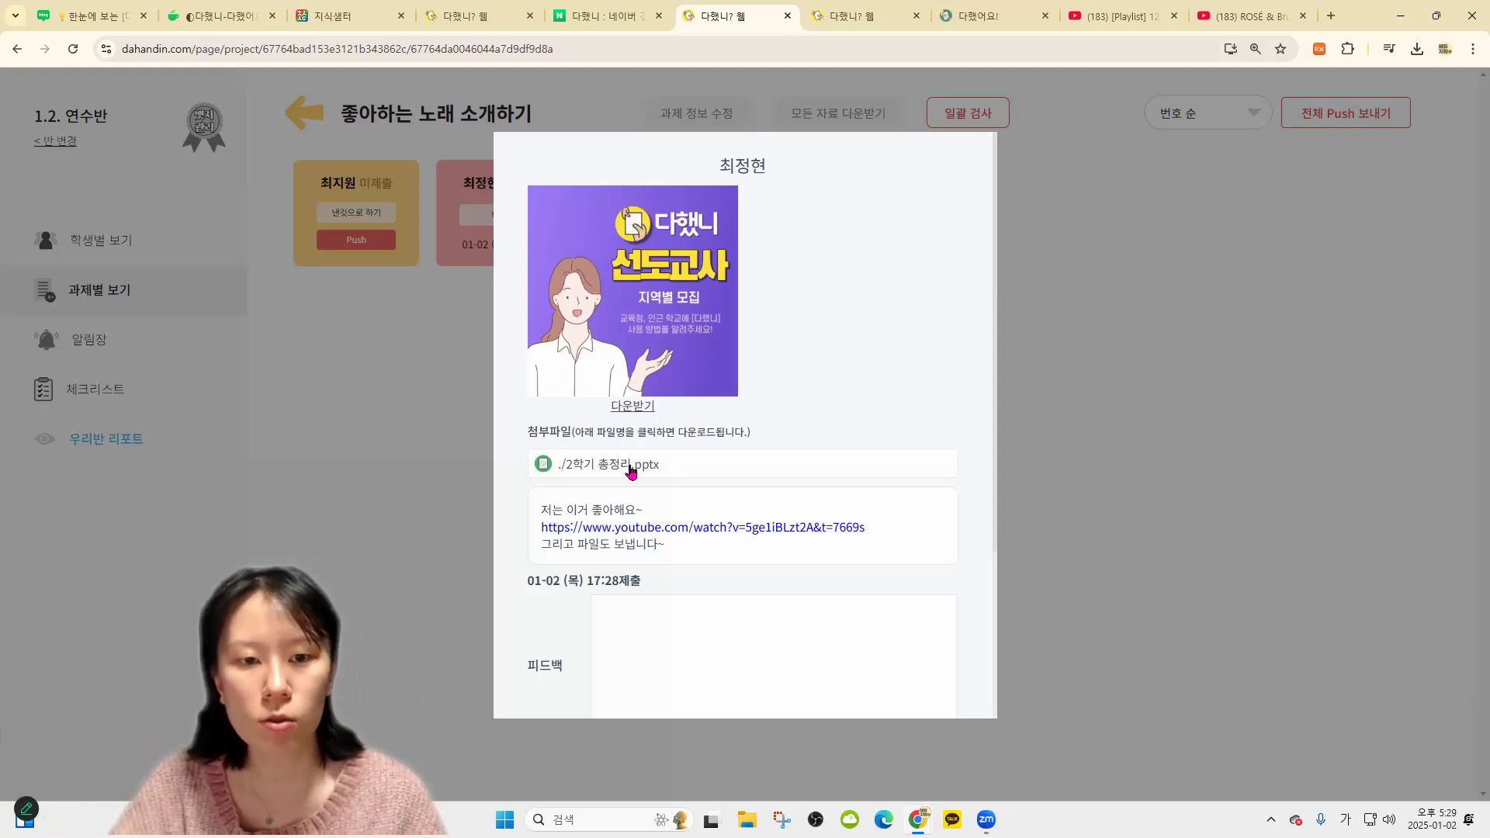
pyautogui.click(623, 471)
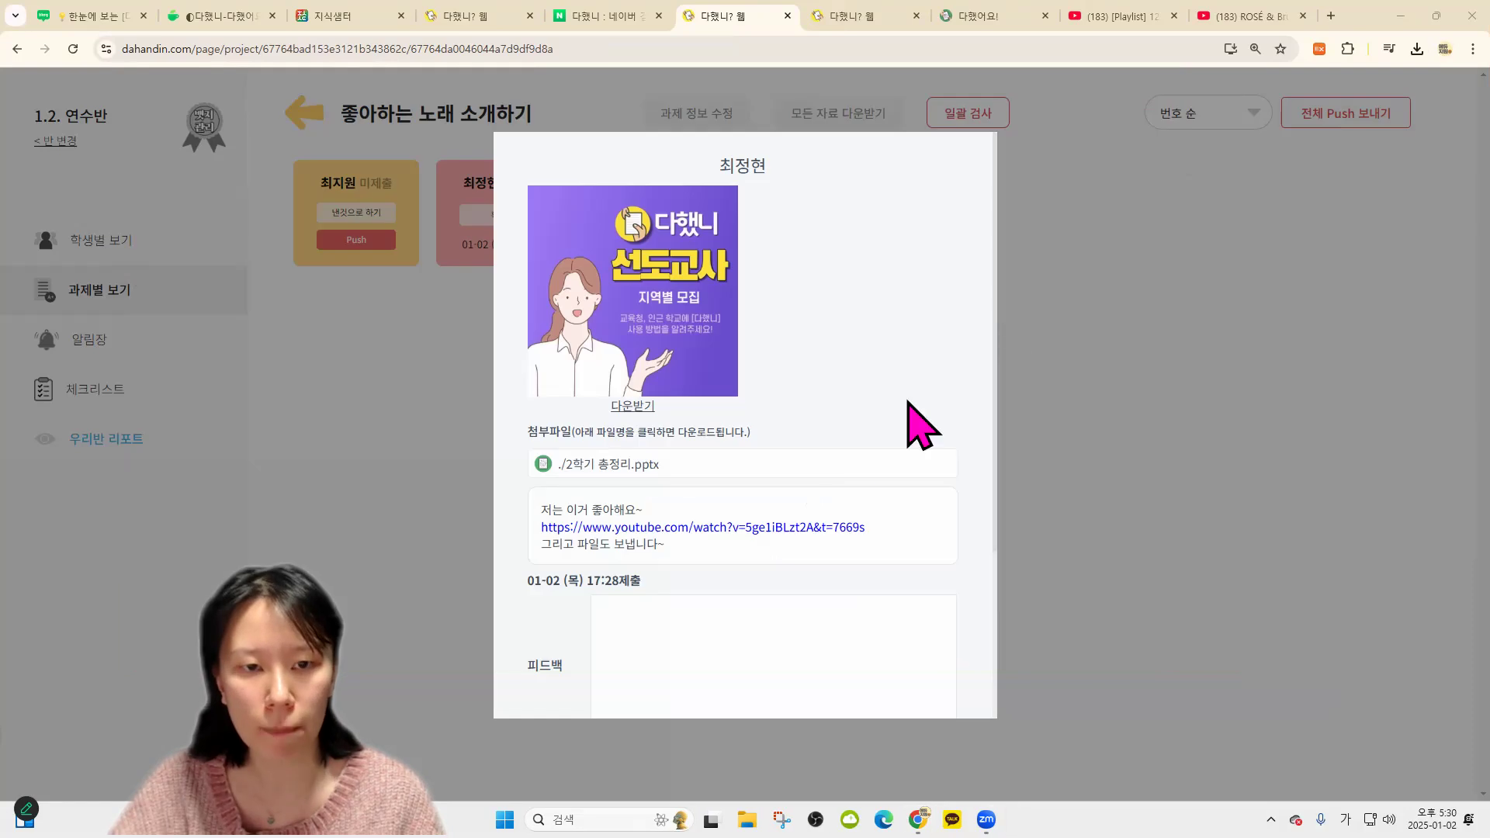
pyautogui.click(1219, 104)
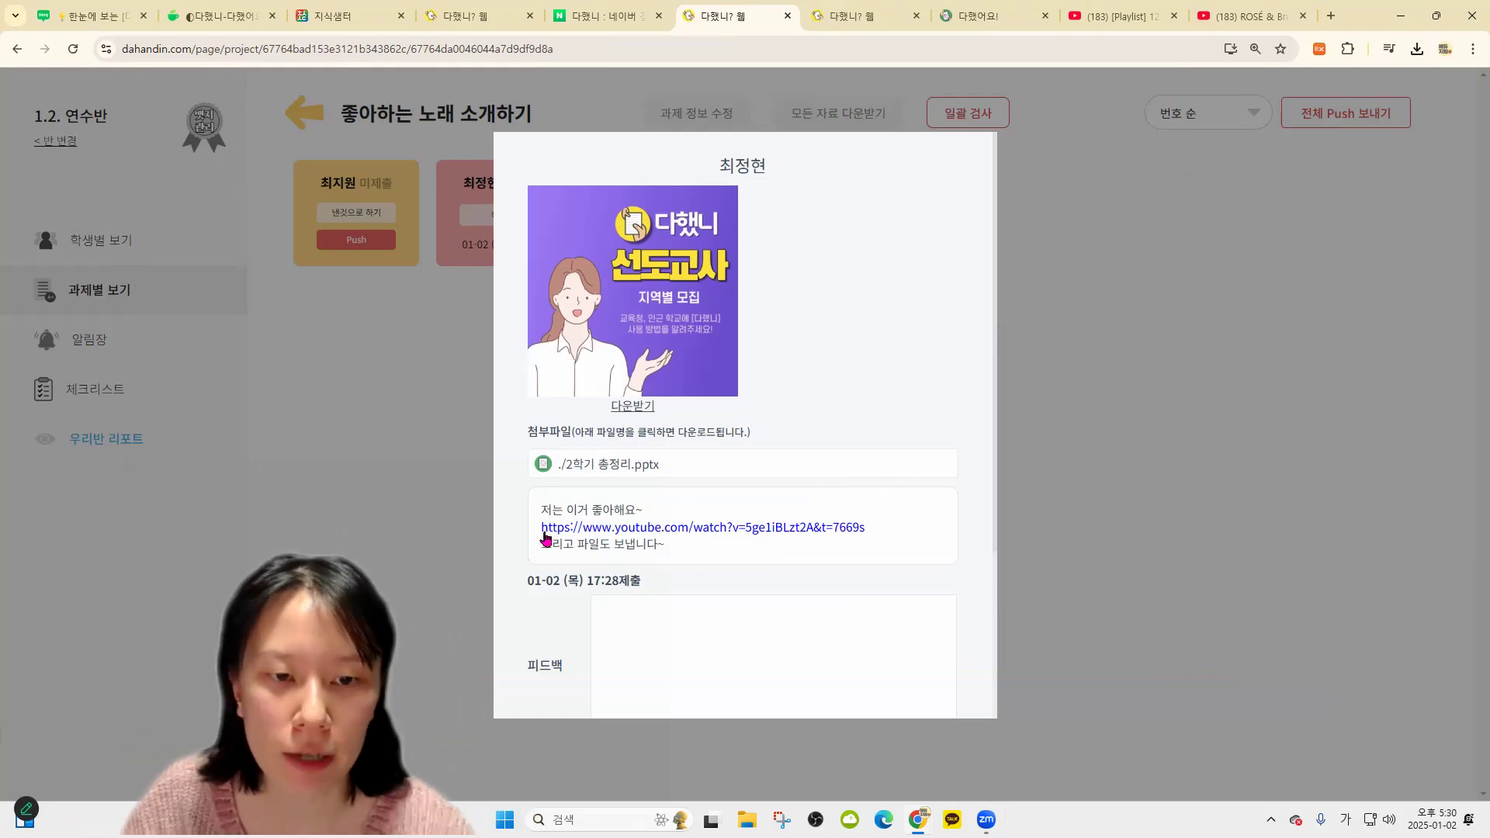
pyautogui.click(683, 530)
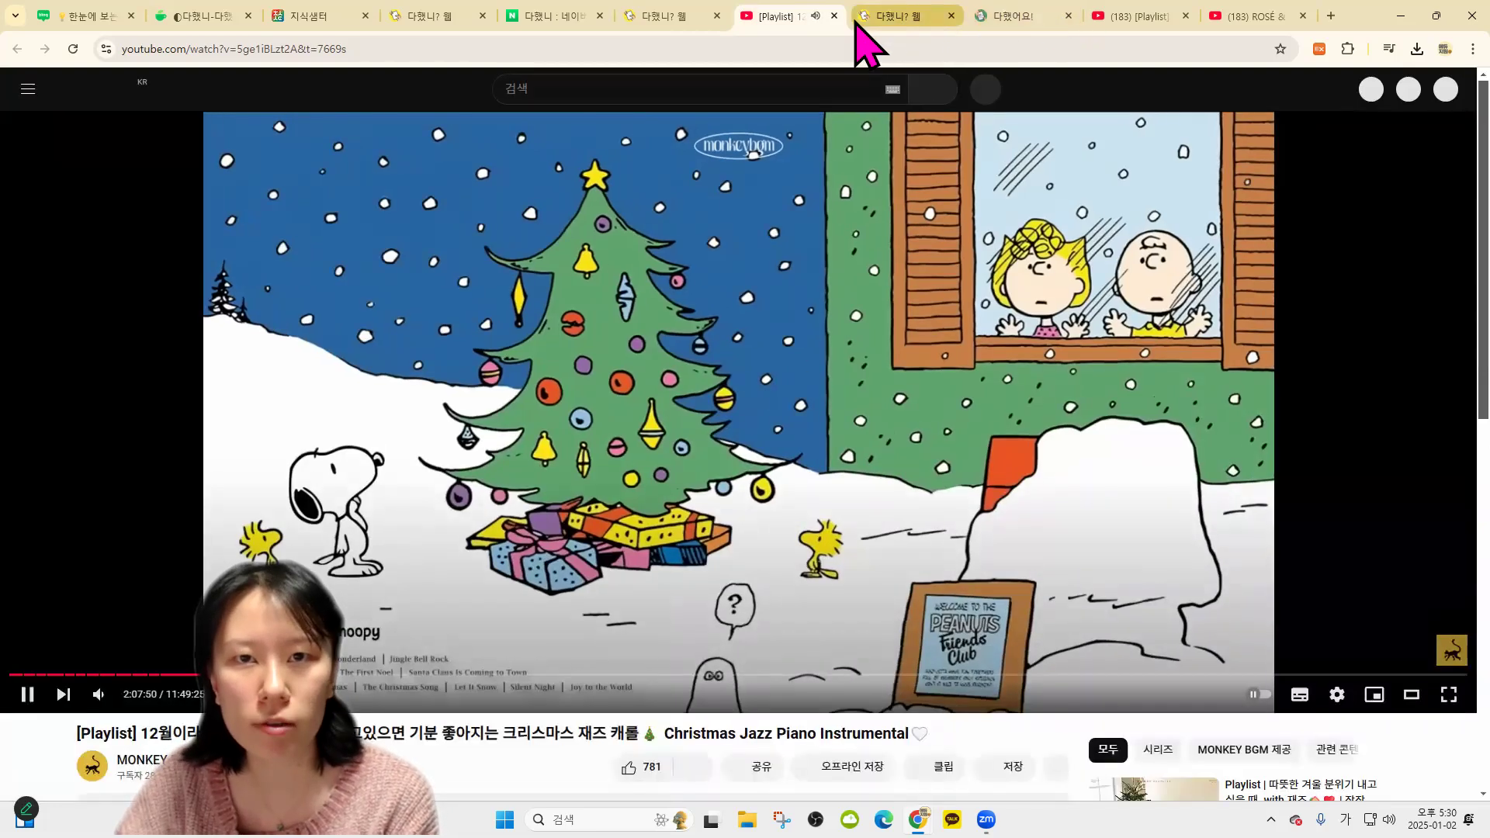
pyautogui.click(834, 15)
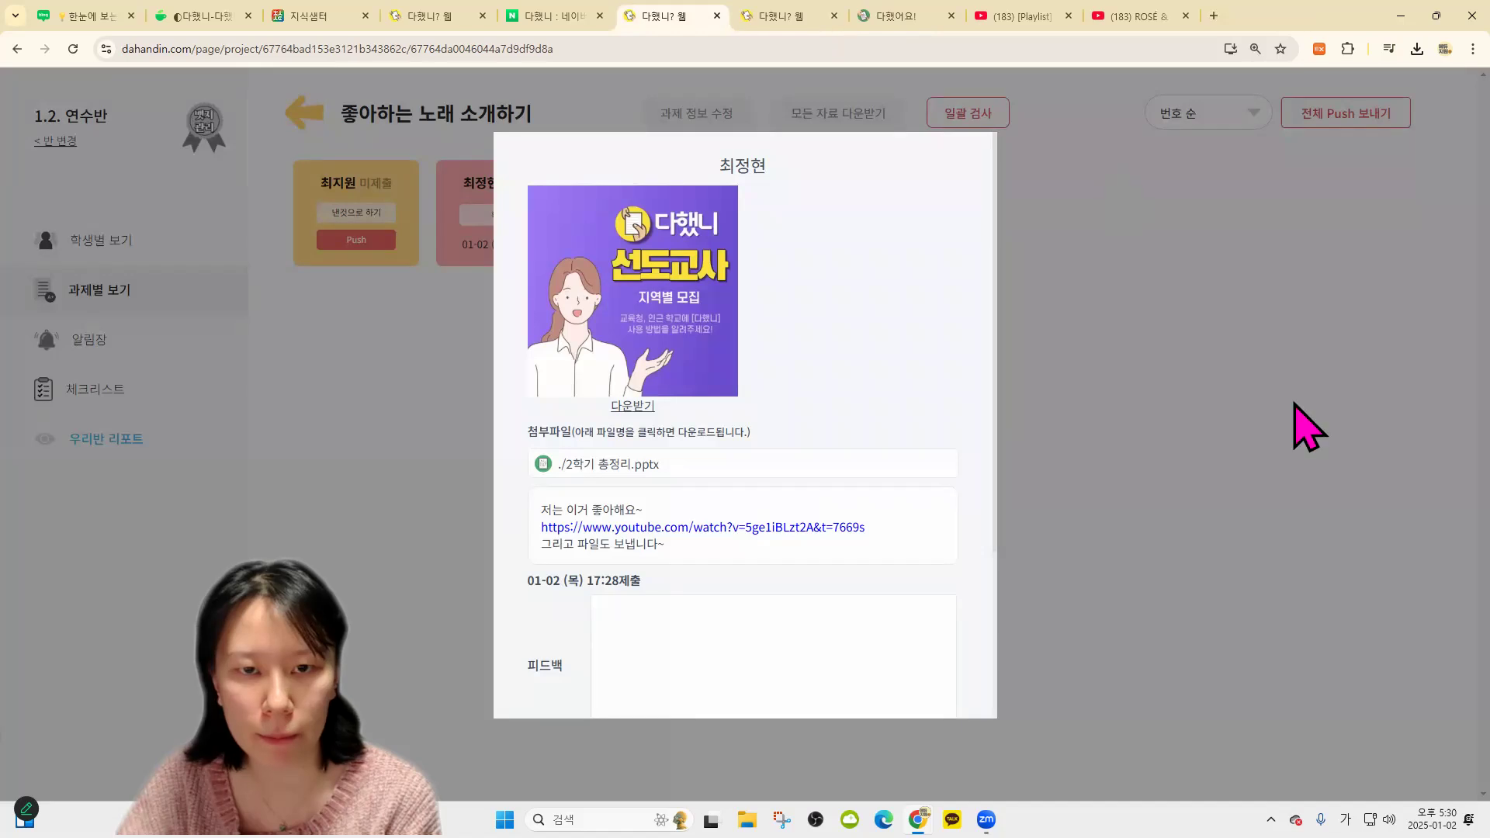
pyautogui.scroll(-3, 970, 639)
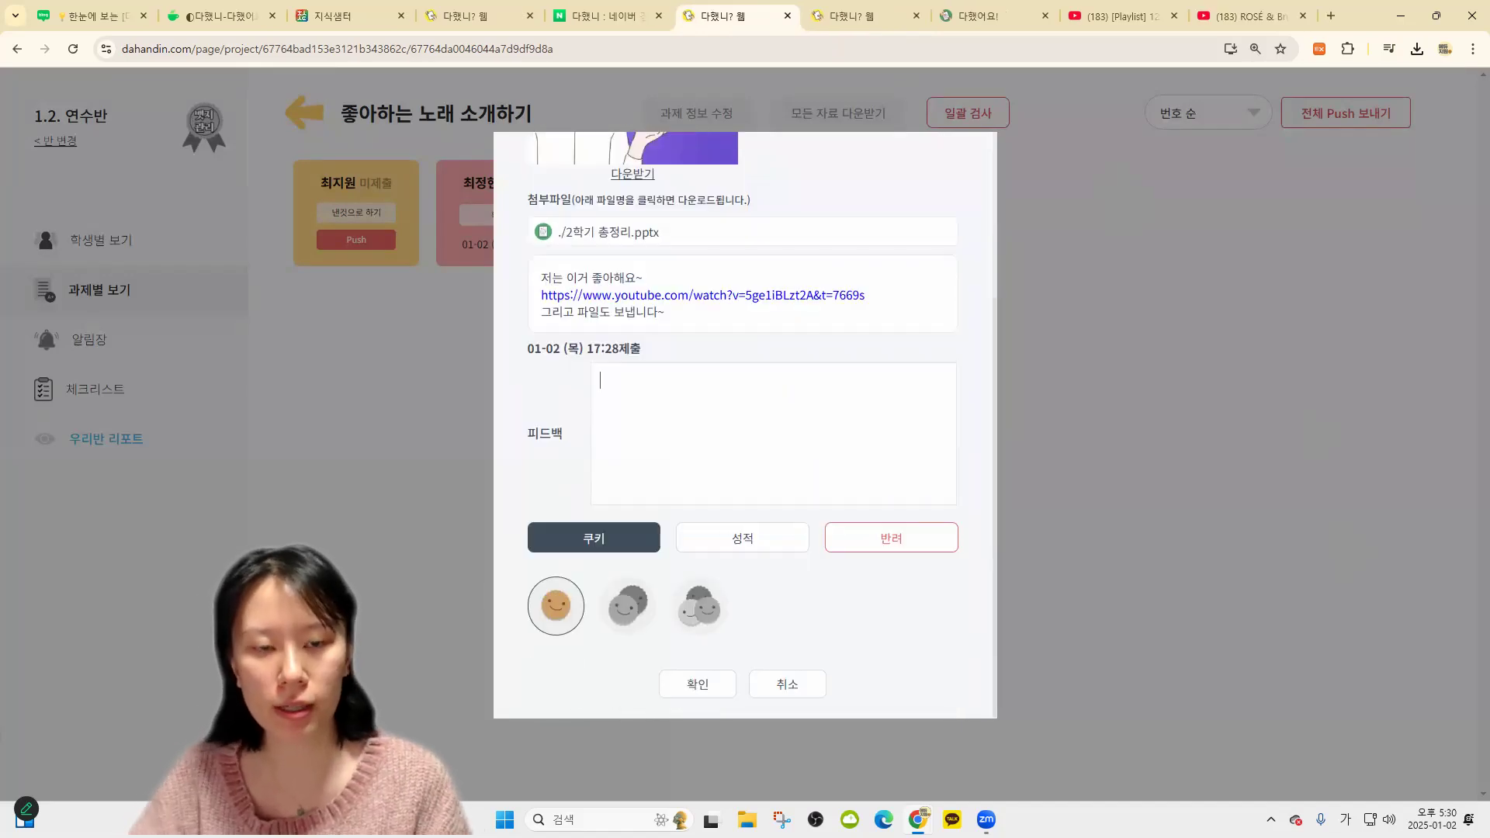
# Give student 2's song introduction the two-cookie emoji grade and save the review
pyautogui.scroll(1, 822, 468)
pyautogui.scroll(-1, 811, 471)
pyautogui.scroll(3, 788, 475)
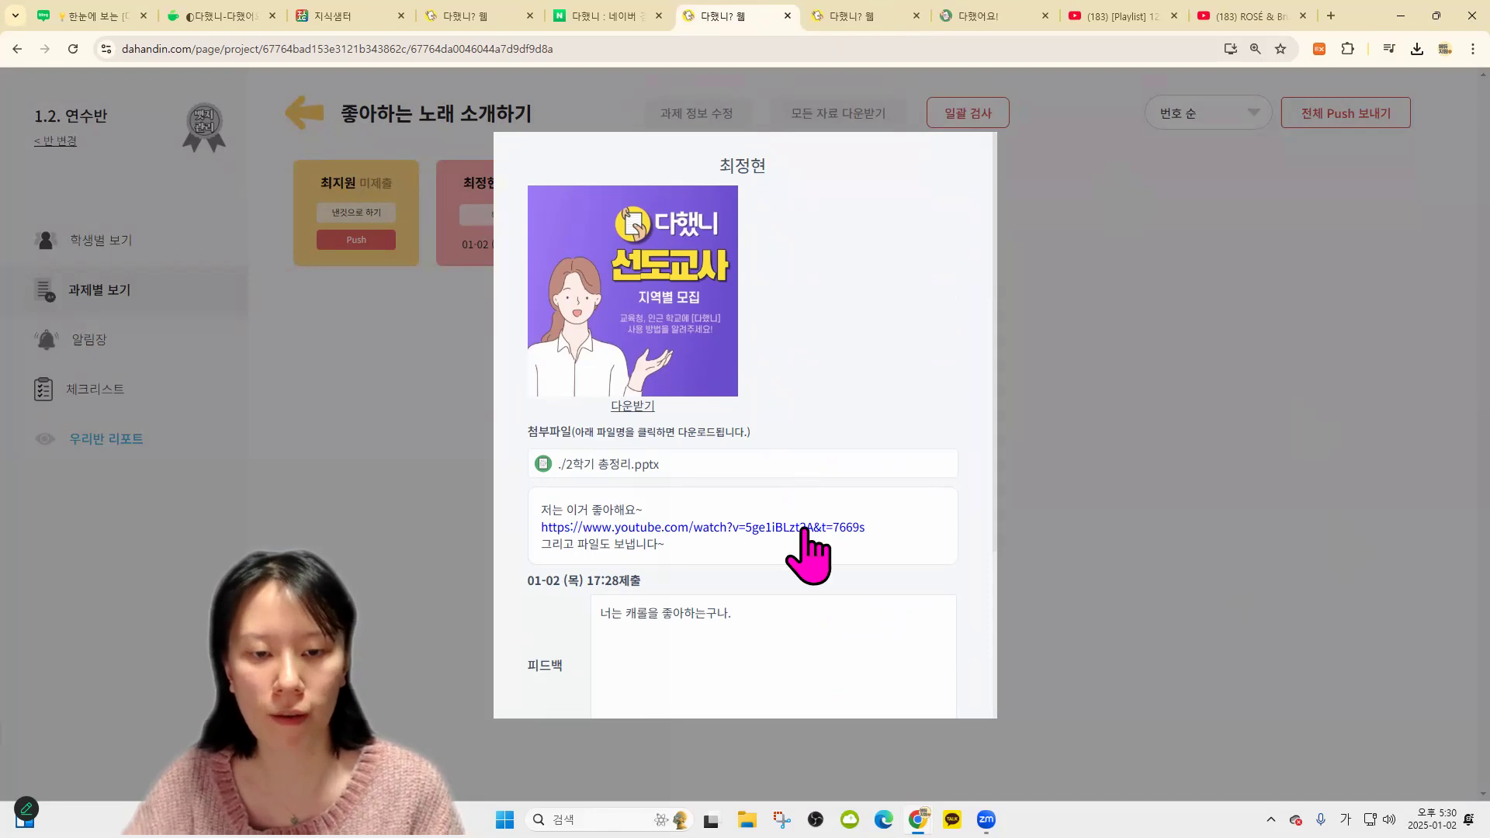
pyautogui.scroll(-3, 815, 543)
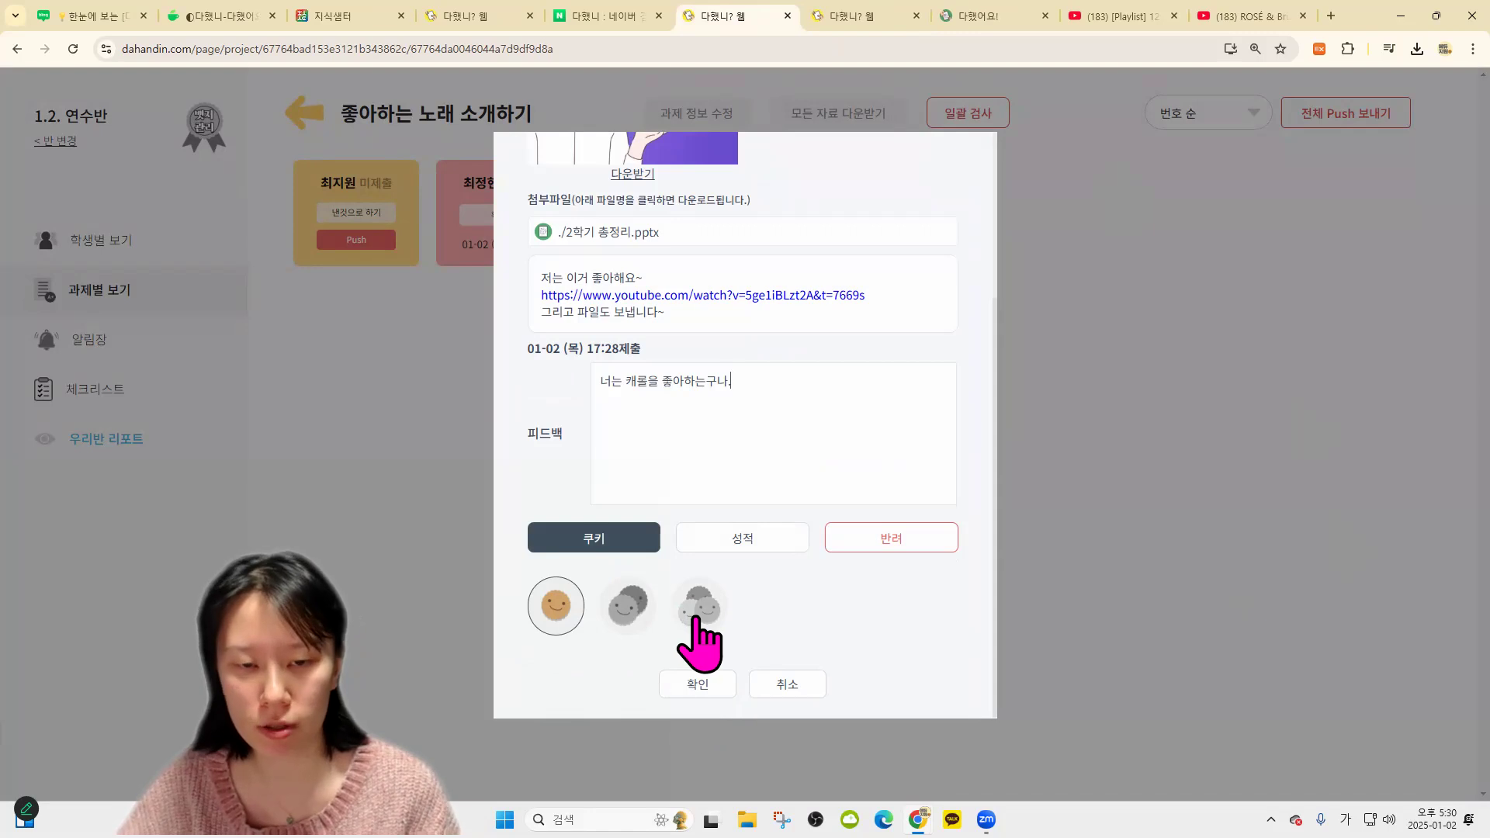
pyautogui.click(629, 609)
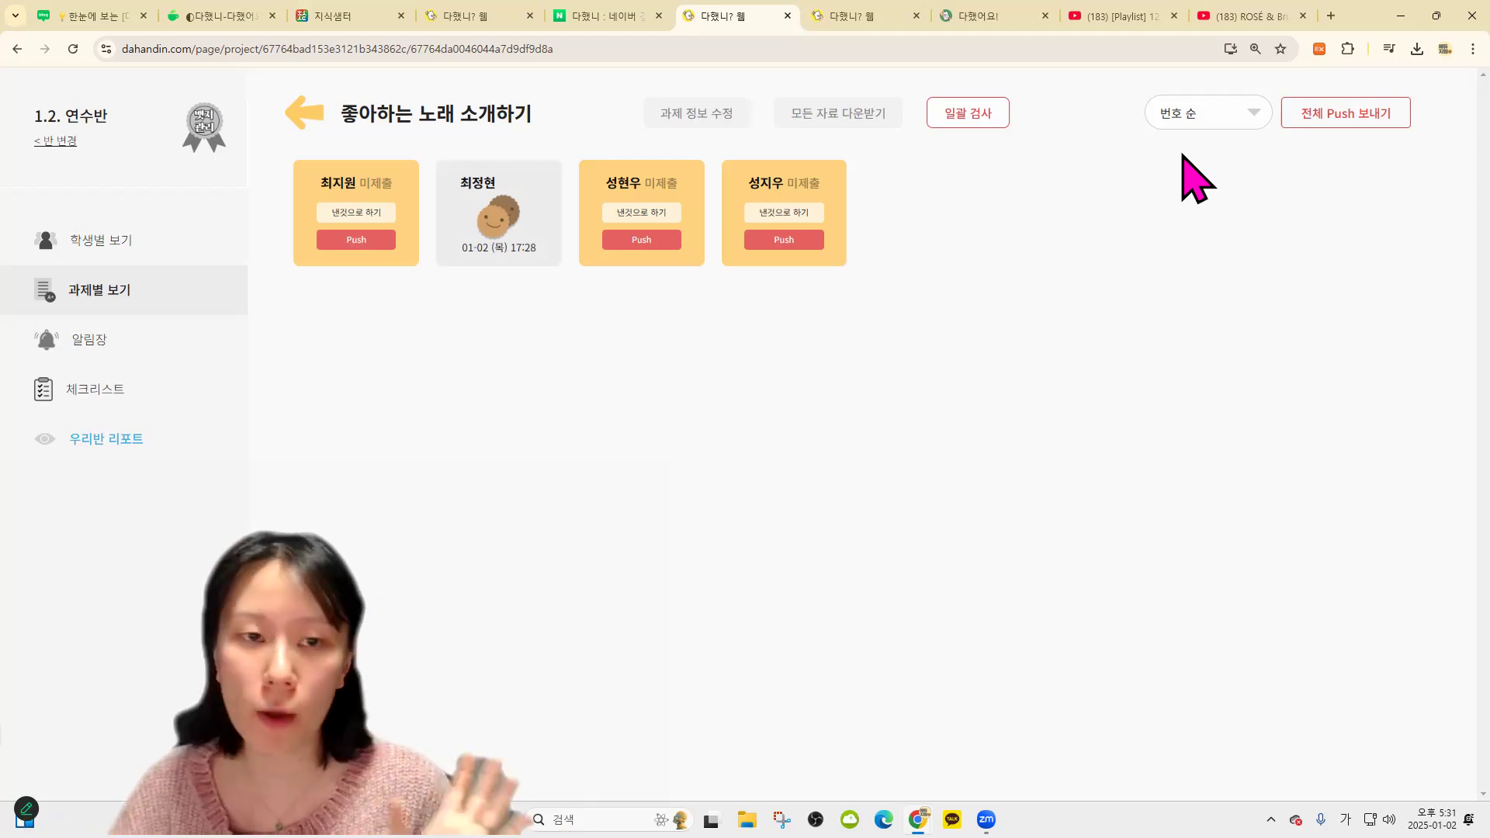
# Sort the results by 제출시각 순, reopen the assignment, and switch to 학생별 보기 with cookie counts
pyautogui.click(1207, 226)
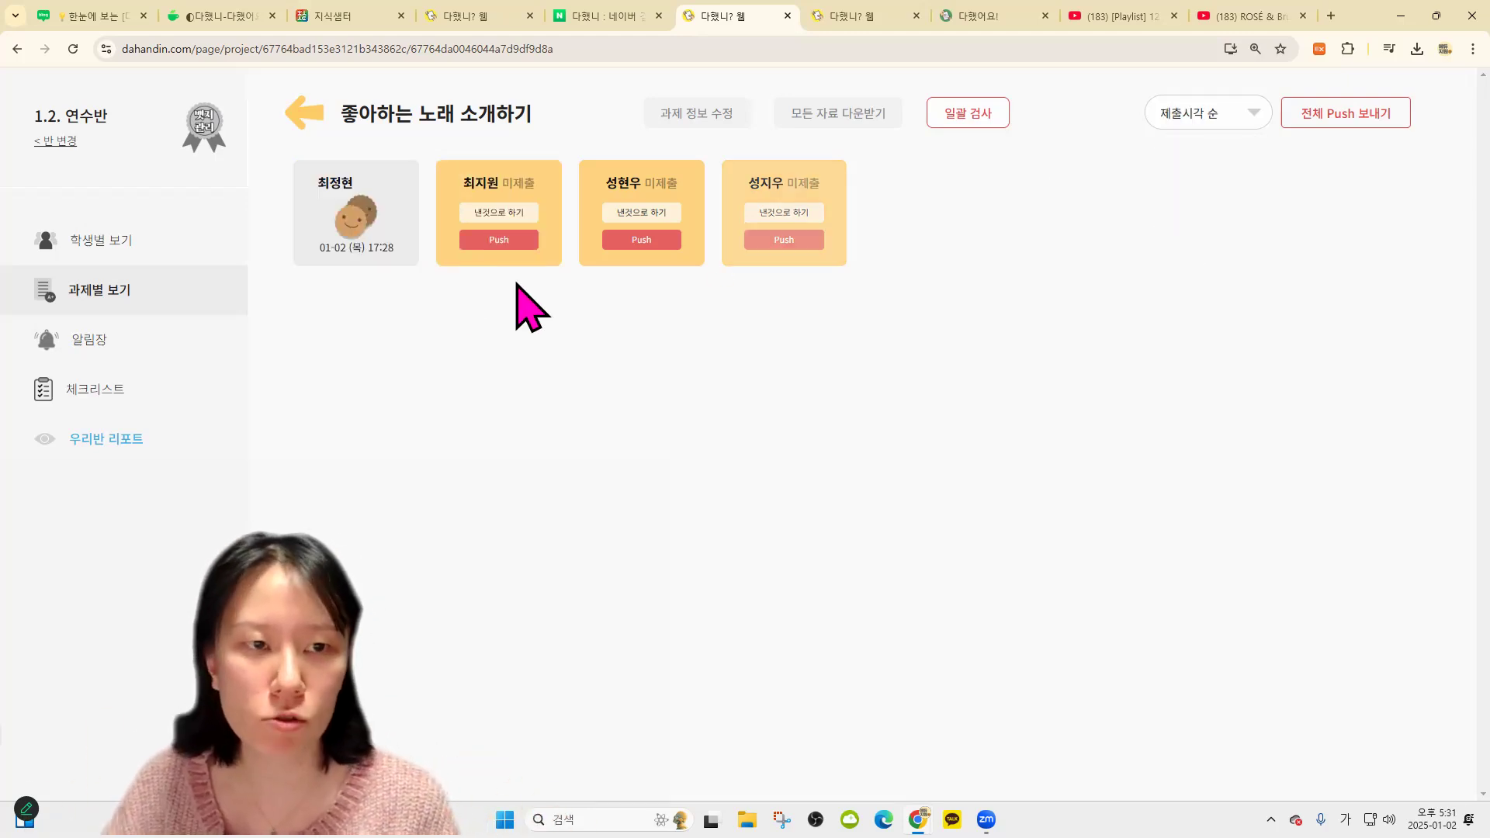
pyautogui.click(499, 241)
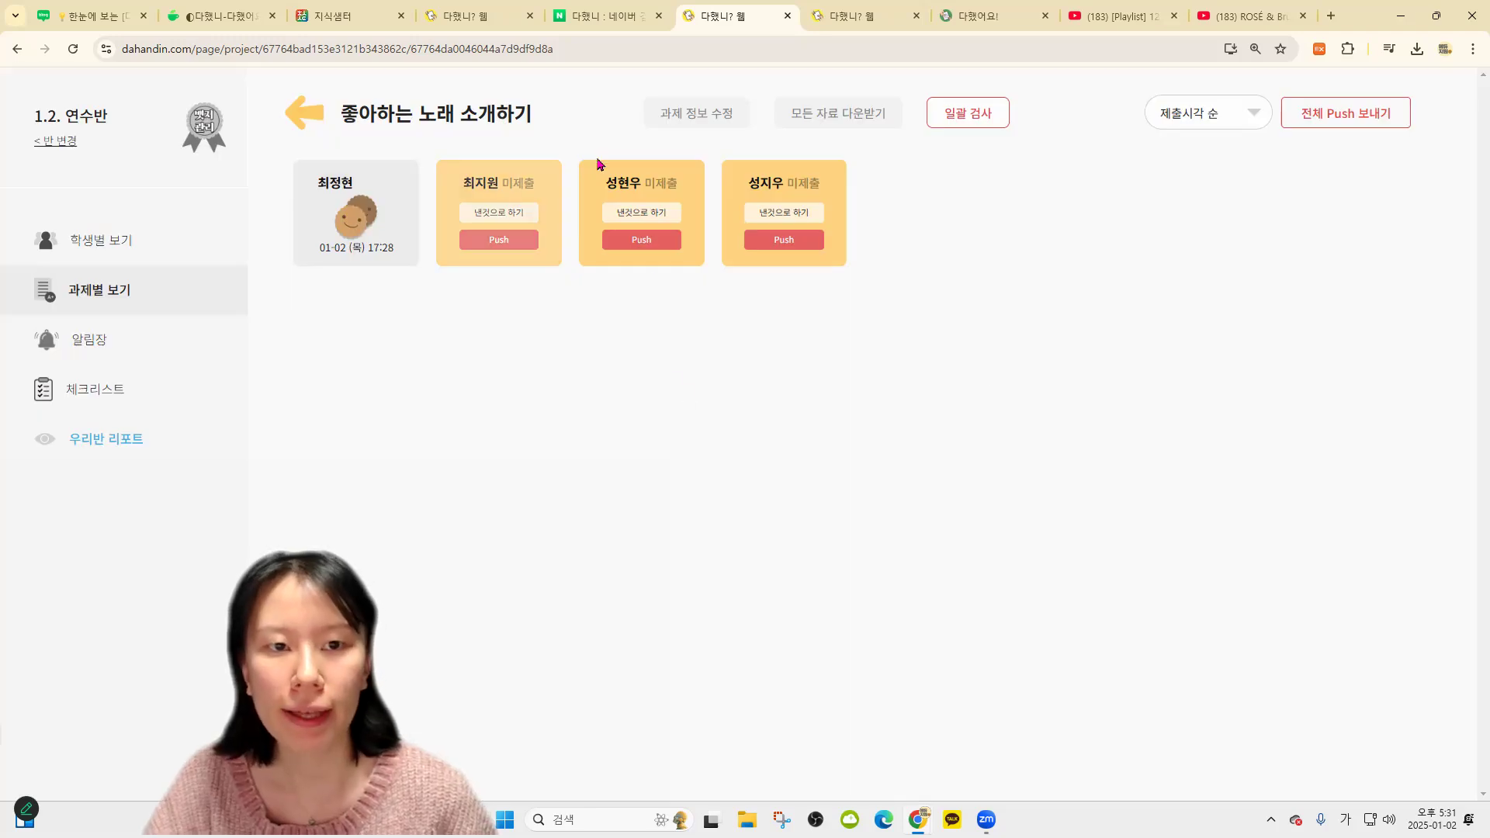
pyautogui.click(317, 127)
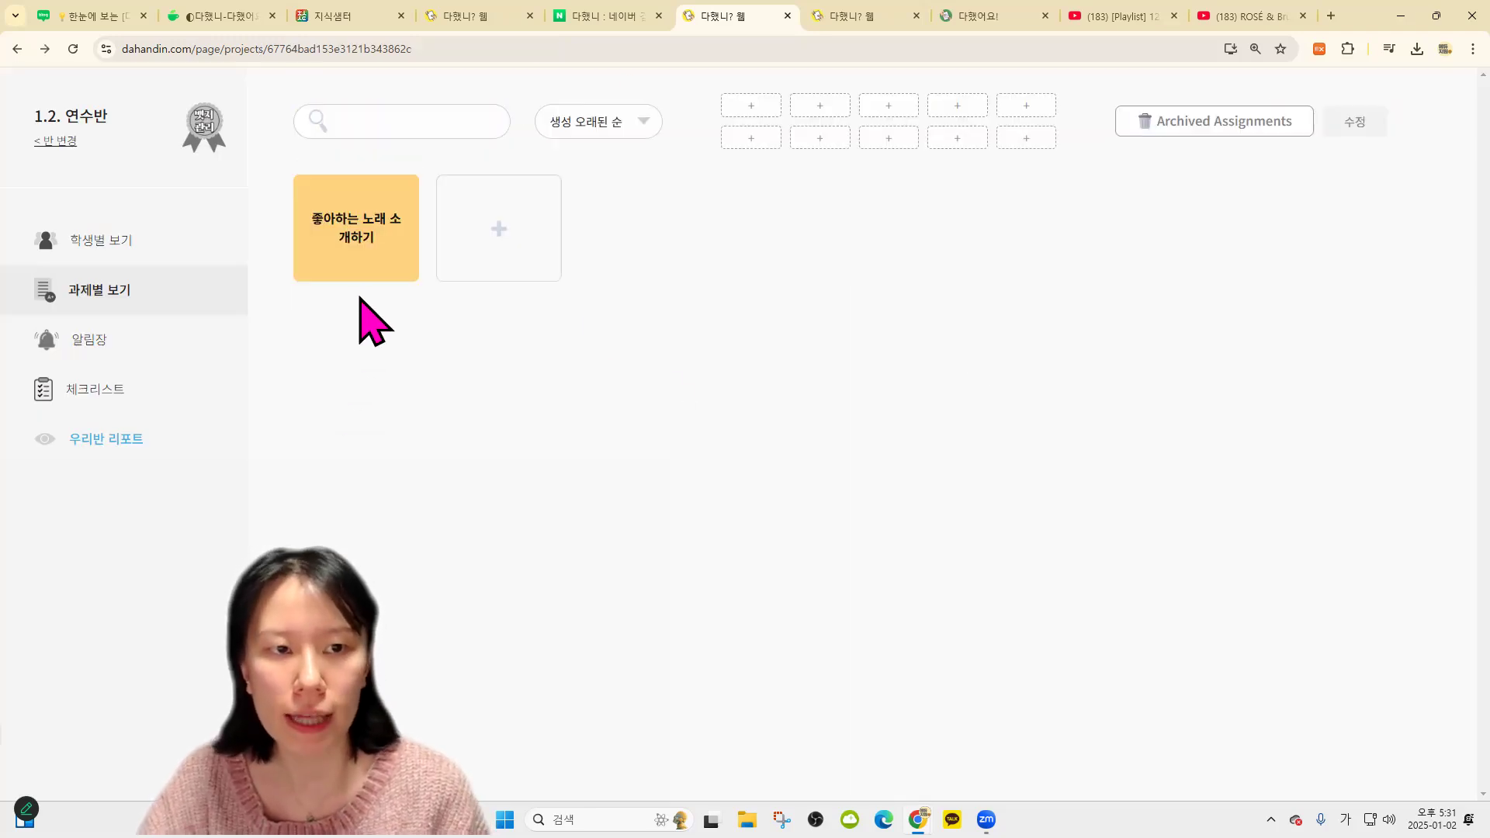
pyautogui.click(396, 256)
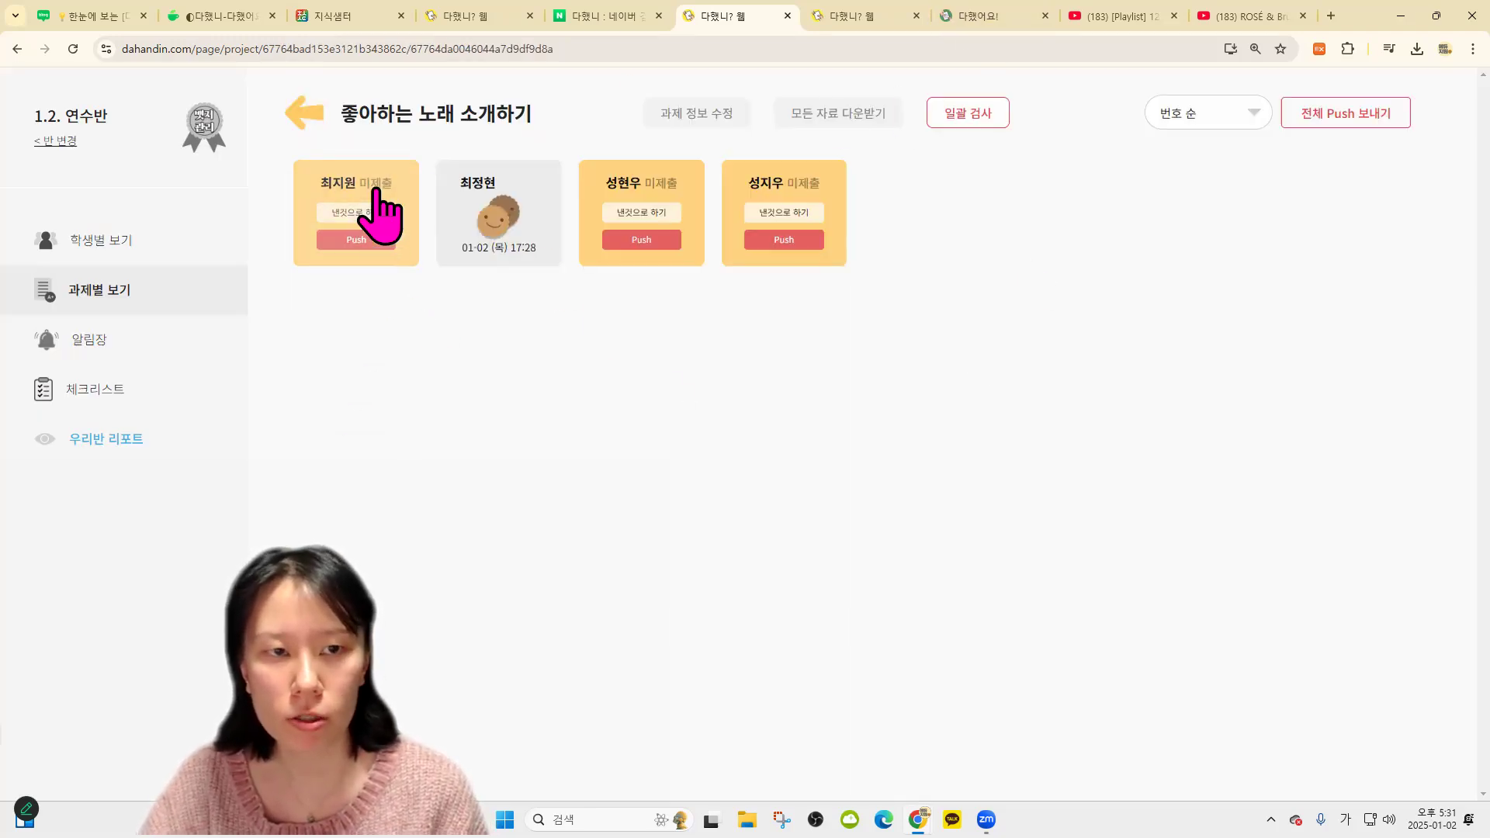
pyautogui.click(143, 244)
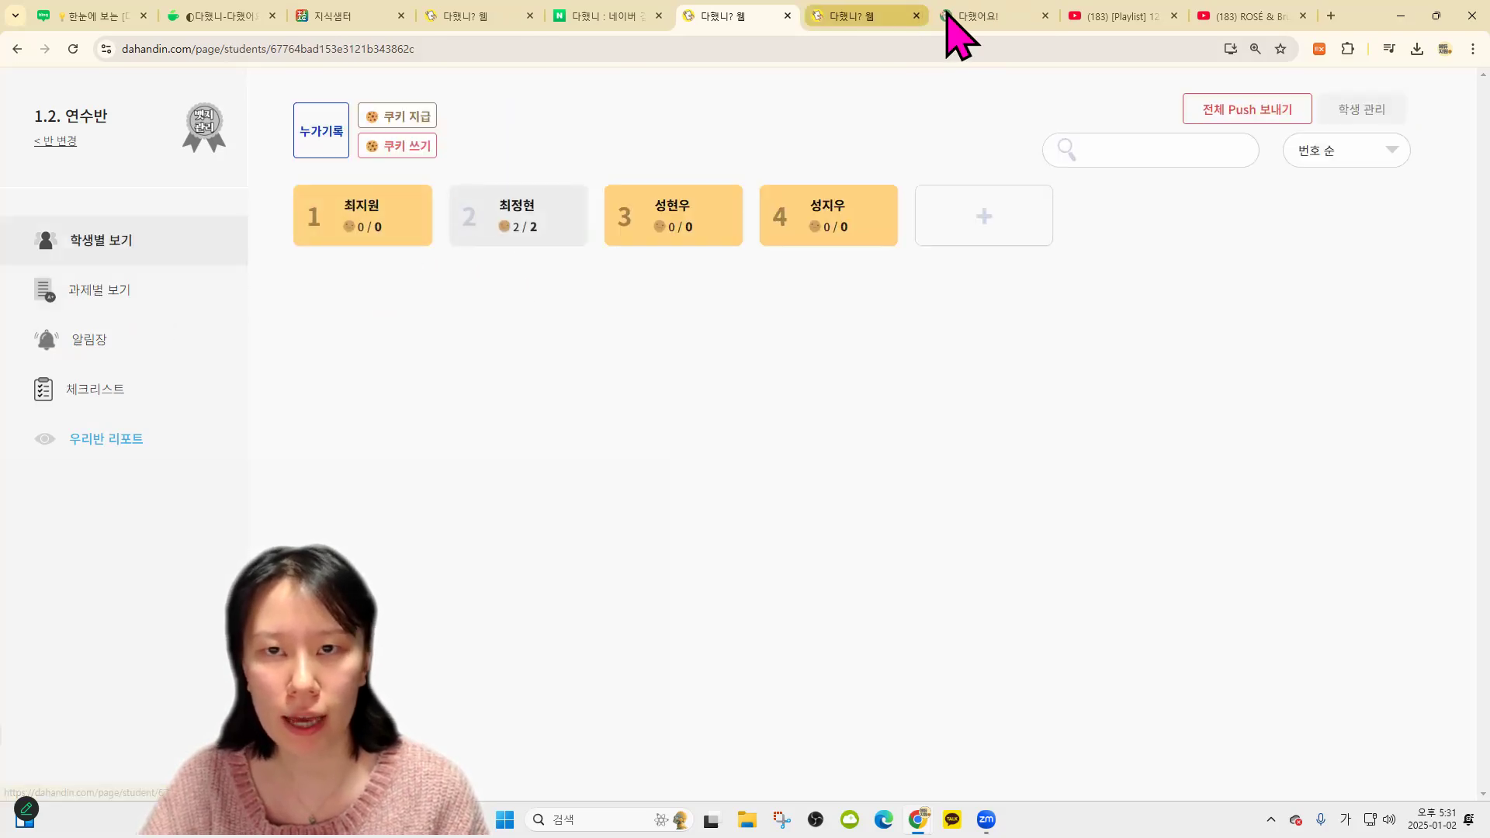
# Open the first student's page in the teacher app and close the duplicate teacher tabs
pyautogui.click(974, 17)
pyautogui.click(56, 189)
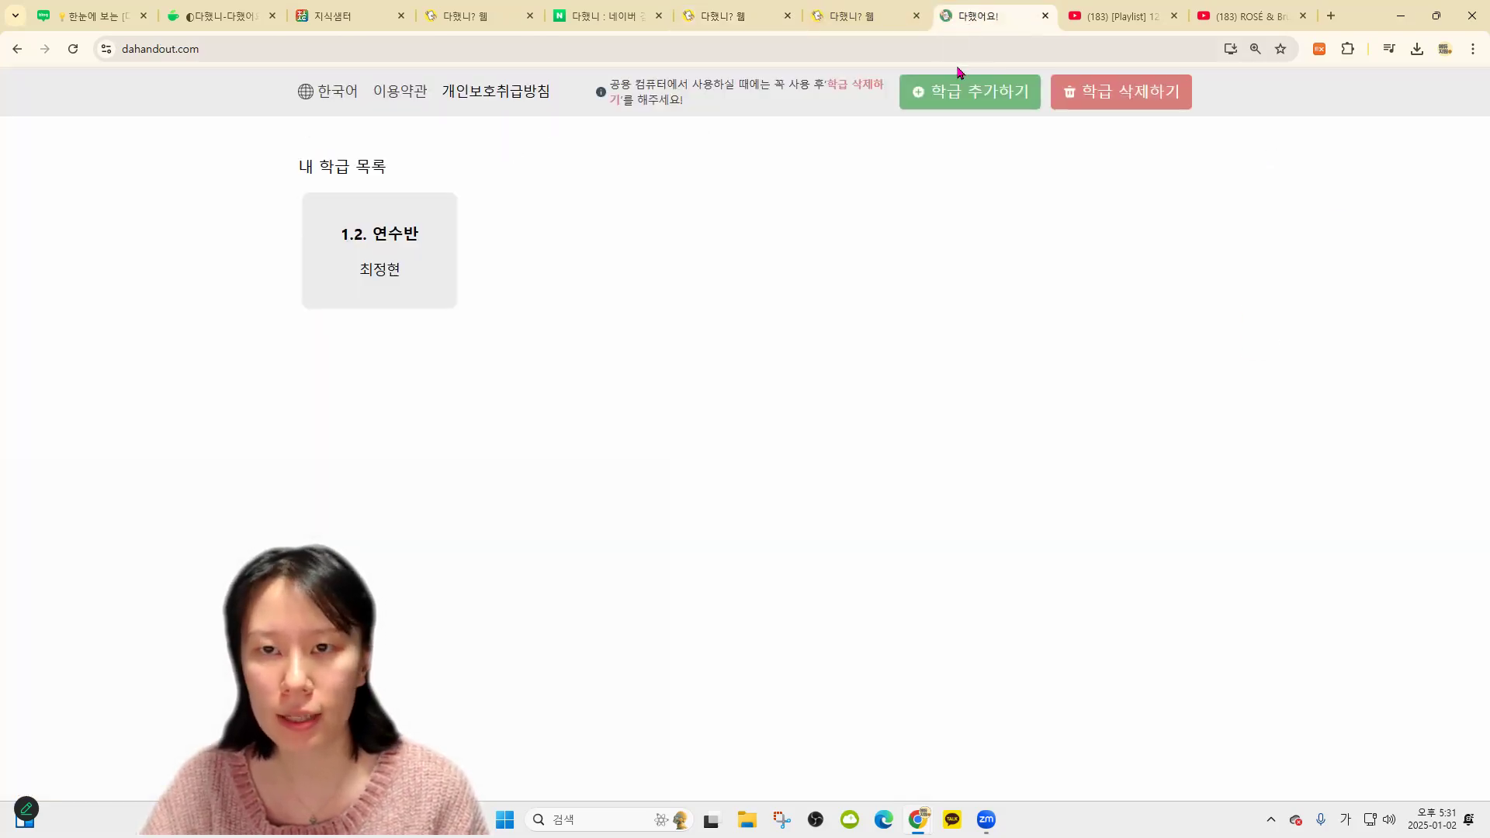
pyautogui.click(814, 14)
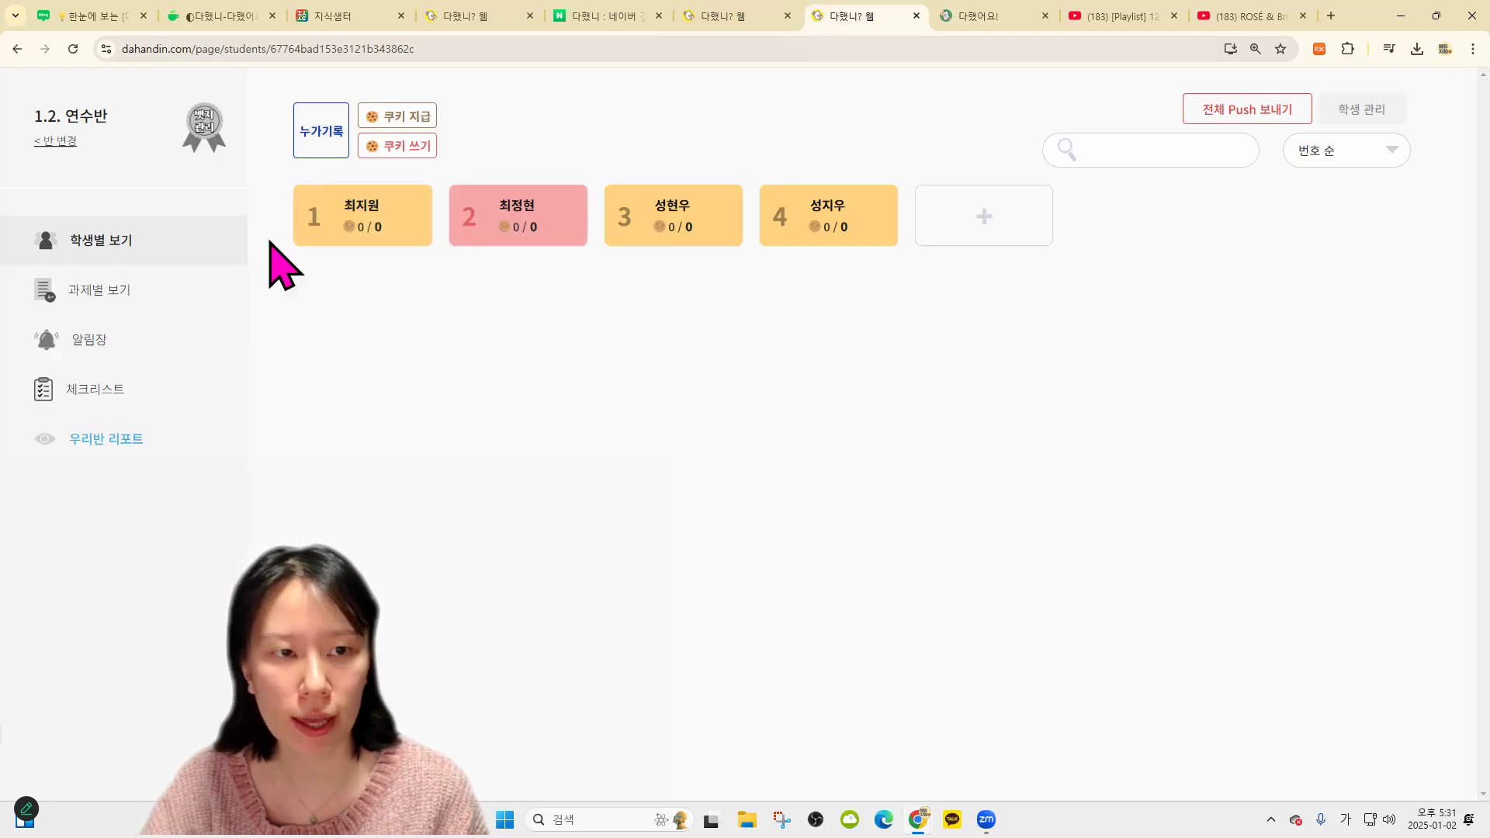
pyautogui.click(358, 225)
pyautogui.click(180, 245)
pyautogui.click(372, 232)
pyautogui.click(802, 12)
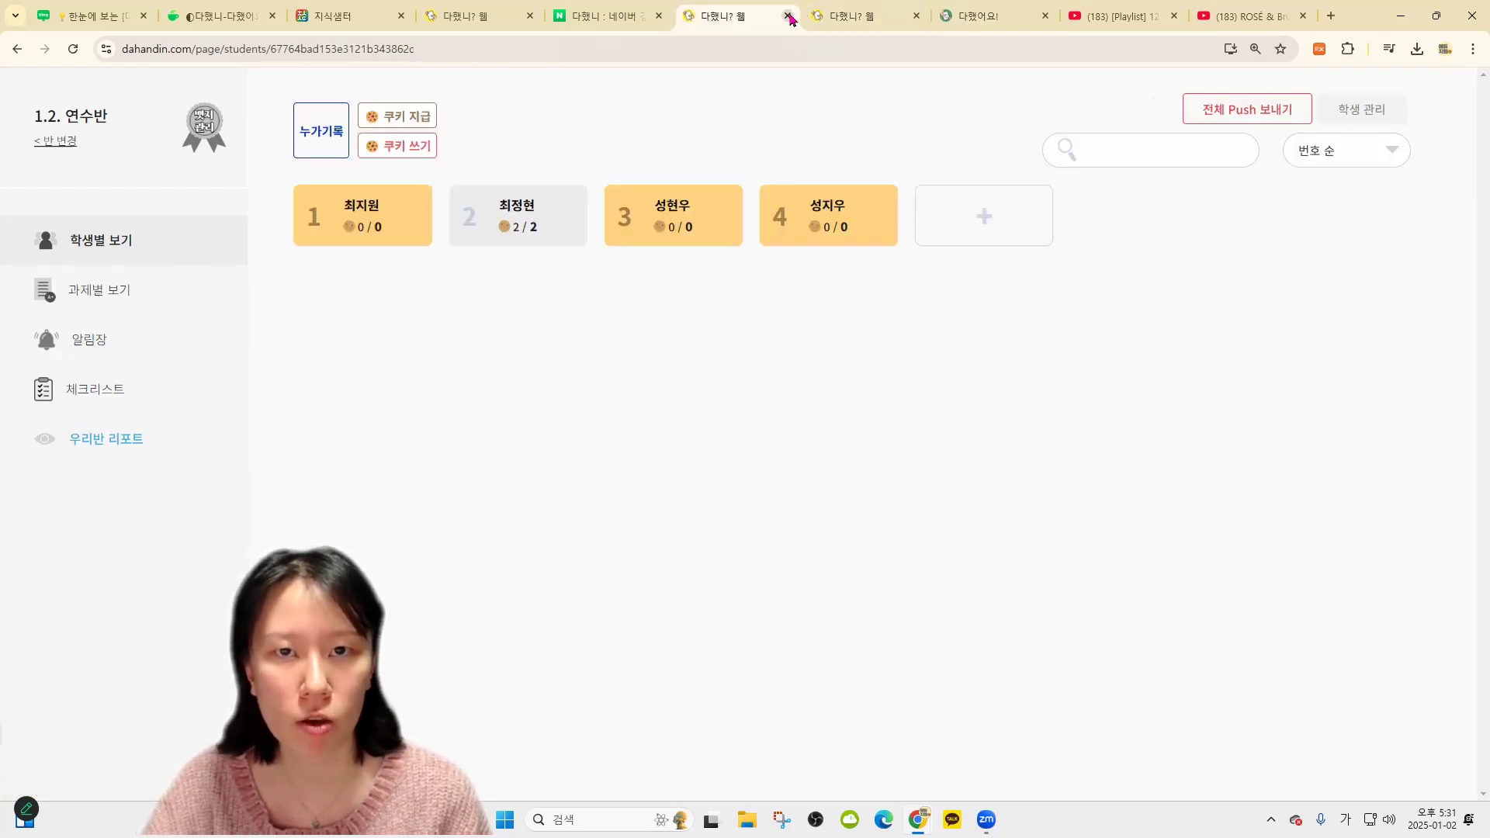
pyautogui.click(788, 15)
pyautogui.click(530, 16)
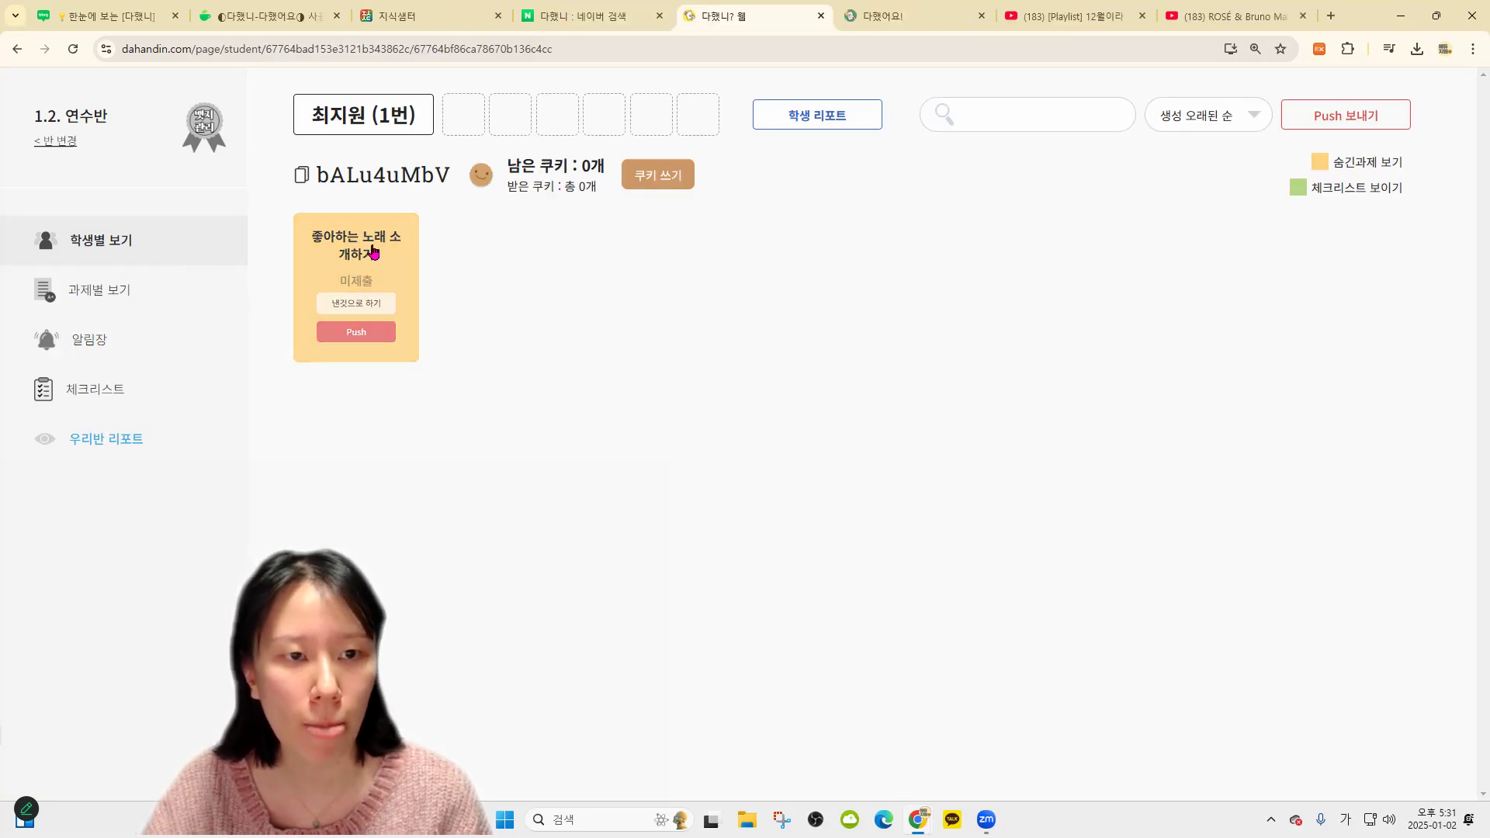
# Copy the first student's login code and use it to join the class in 다했어요
pyautogui.click(335, 177)
pyautogui.click(912, 16)
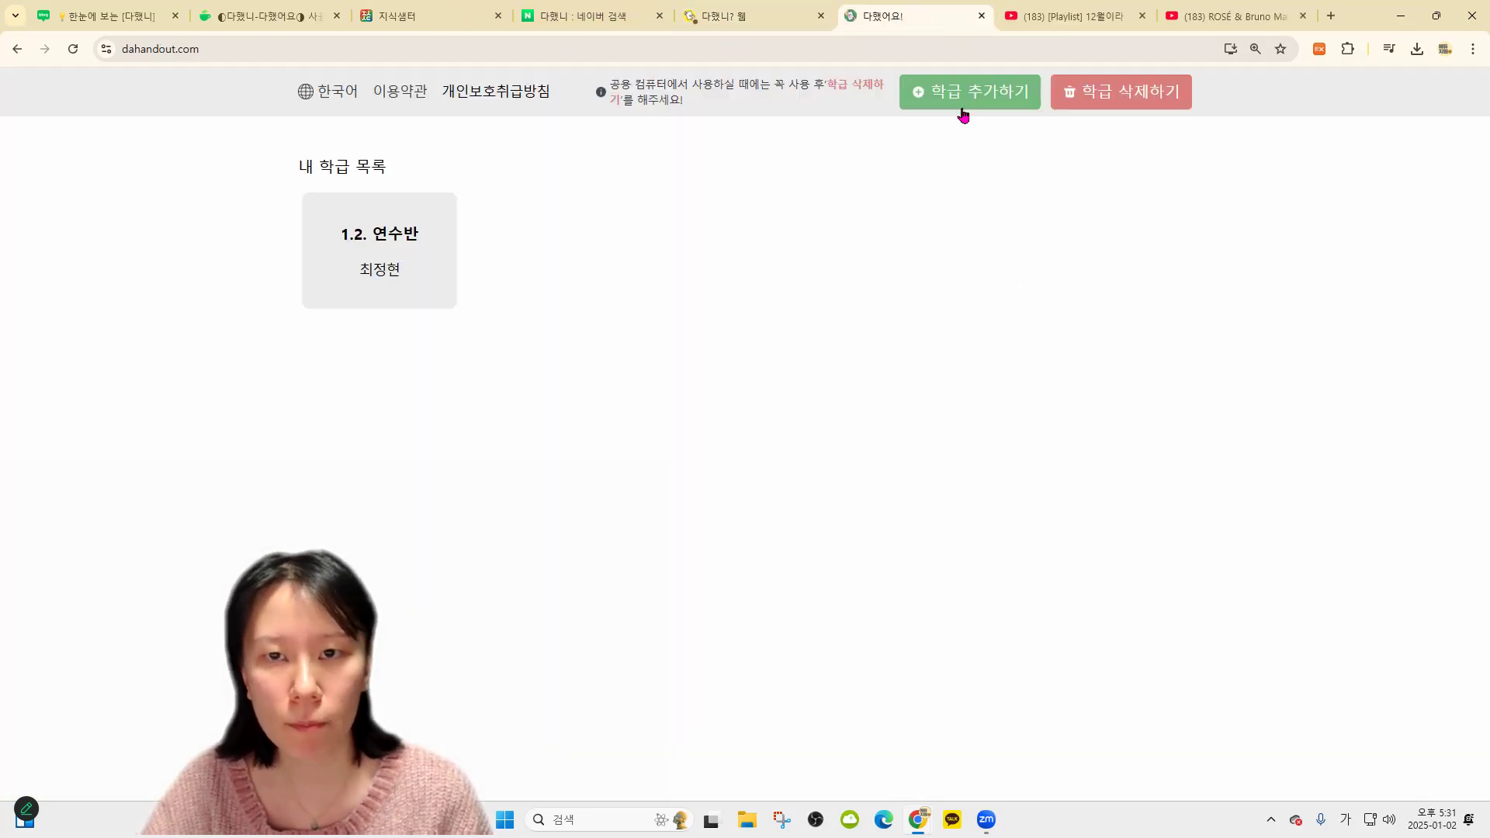
pyautogui.click(962, 115)
pyautogui.click(655, 626)
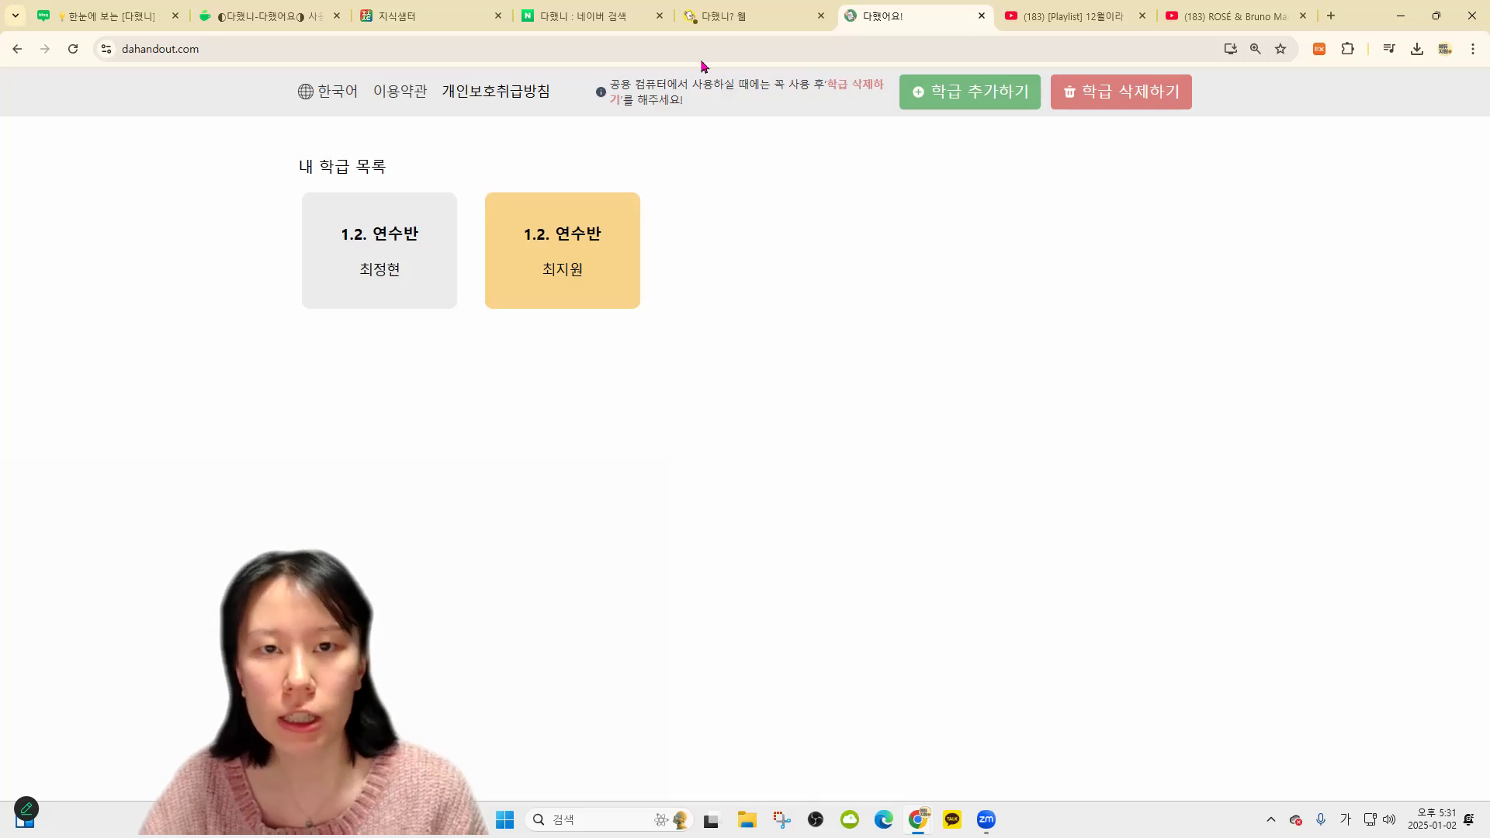
pyautogui.click(711, 22)
pyautogui.click(874, 149)
pyautogui.click(888, 24)
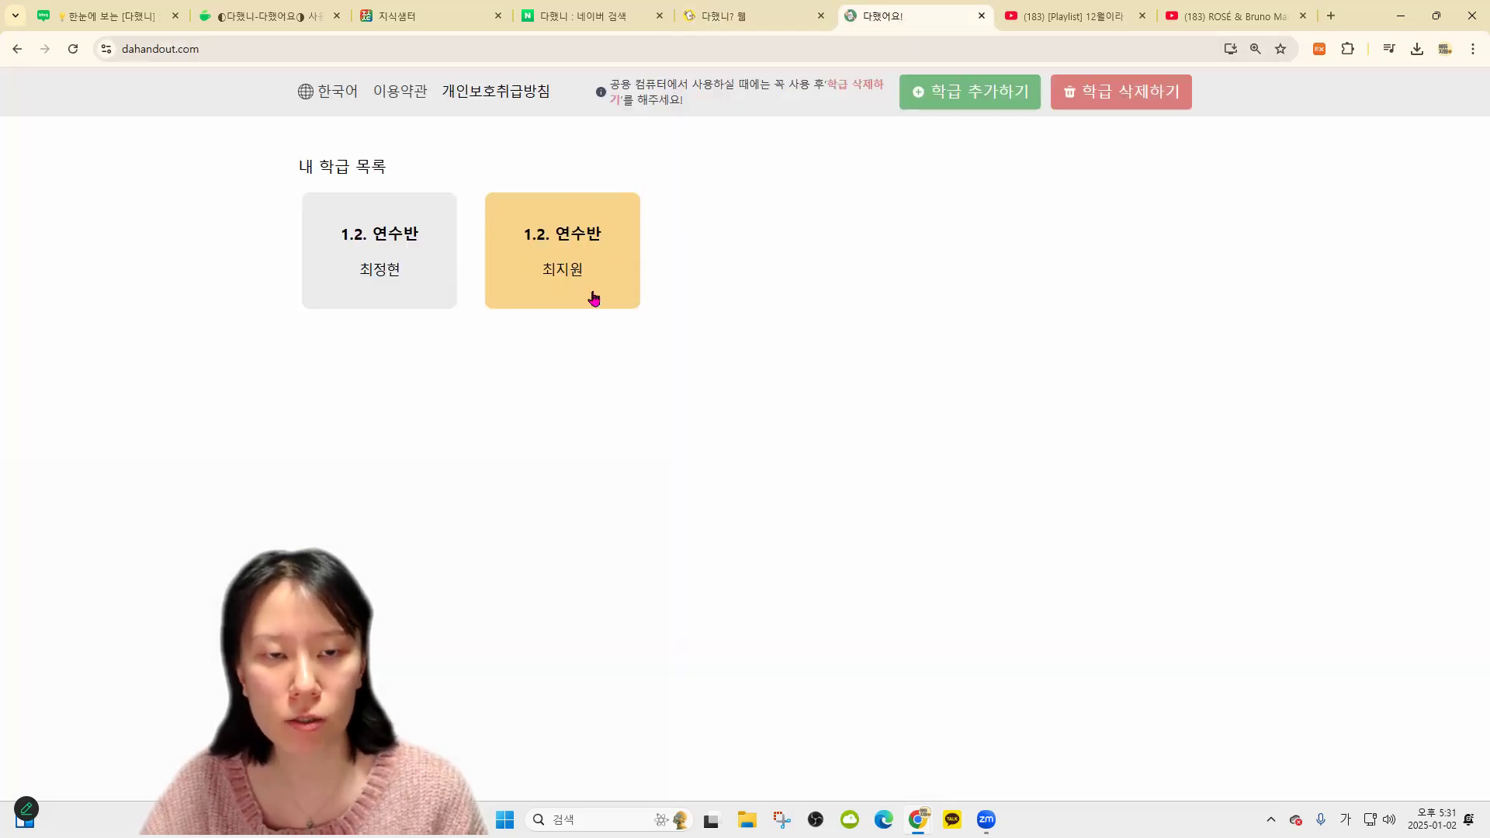
pyautogui.click(593, 298)
# Write the short answer 'ㅇ 이' to the song introduction assignment and submit it with 다했어요!
pyautogui.click(412, 279)
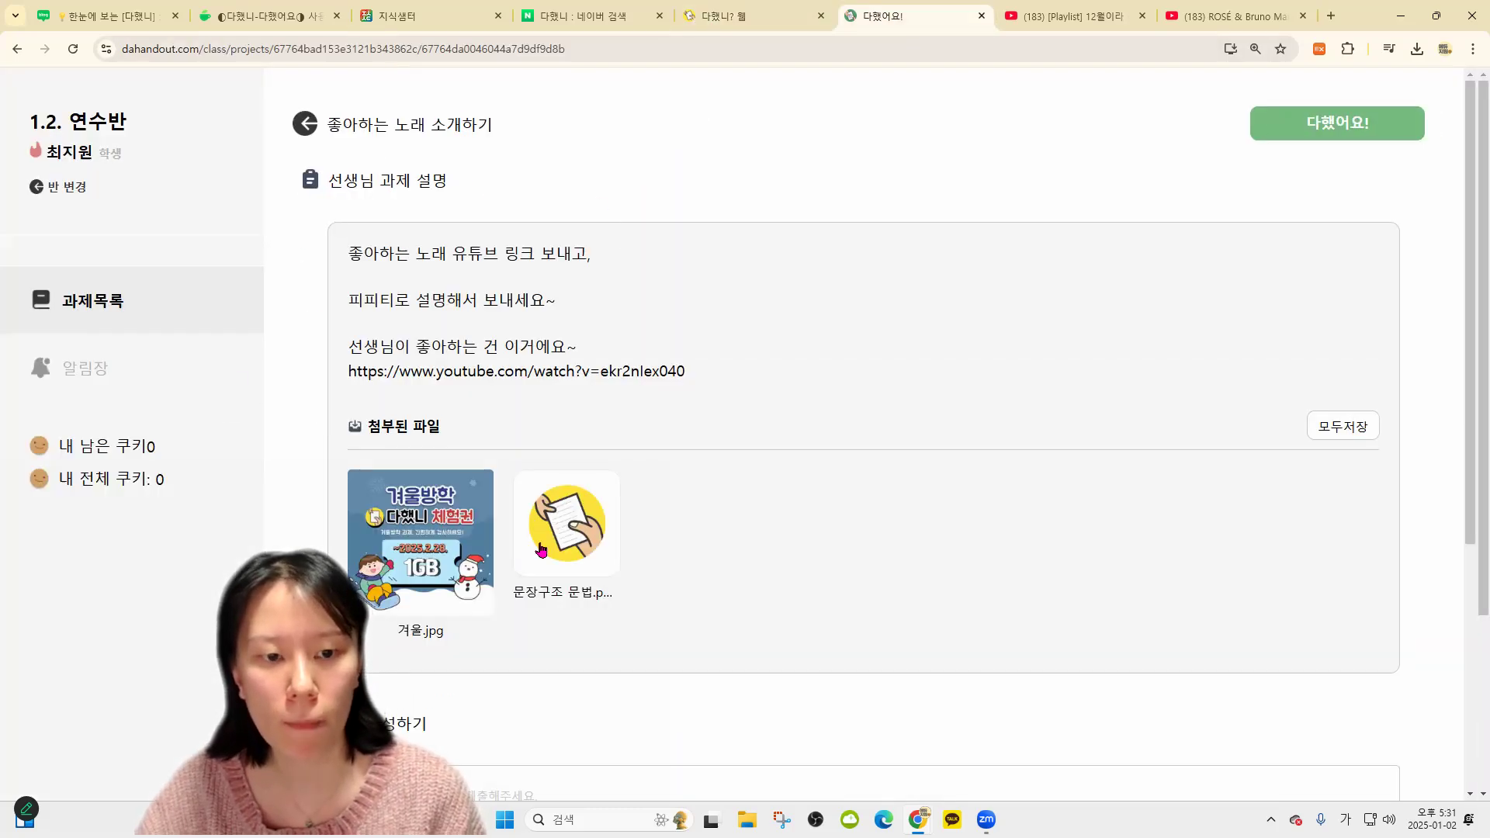
pyautogui.scroll(-5, 771, 598)
pyautogui.scroll(2, 1151, 522)
pyautogui.click(631, 572)
pyautogui.scroll(-3, 740, 413)
pyautogui.write('ㅇ 이')
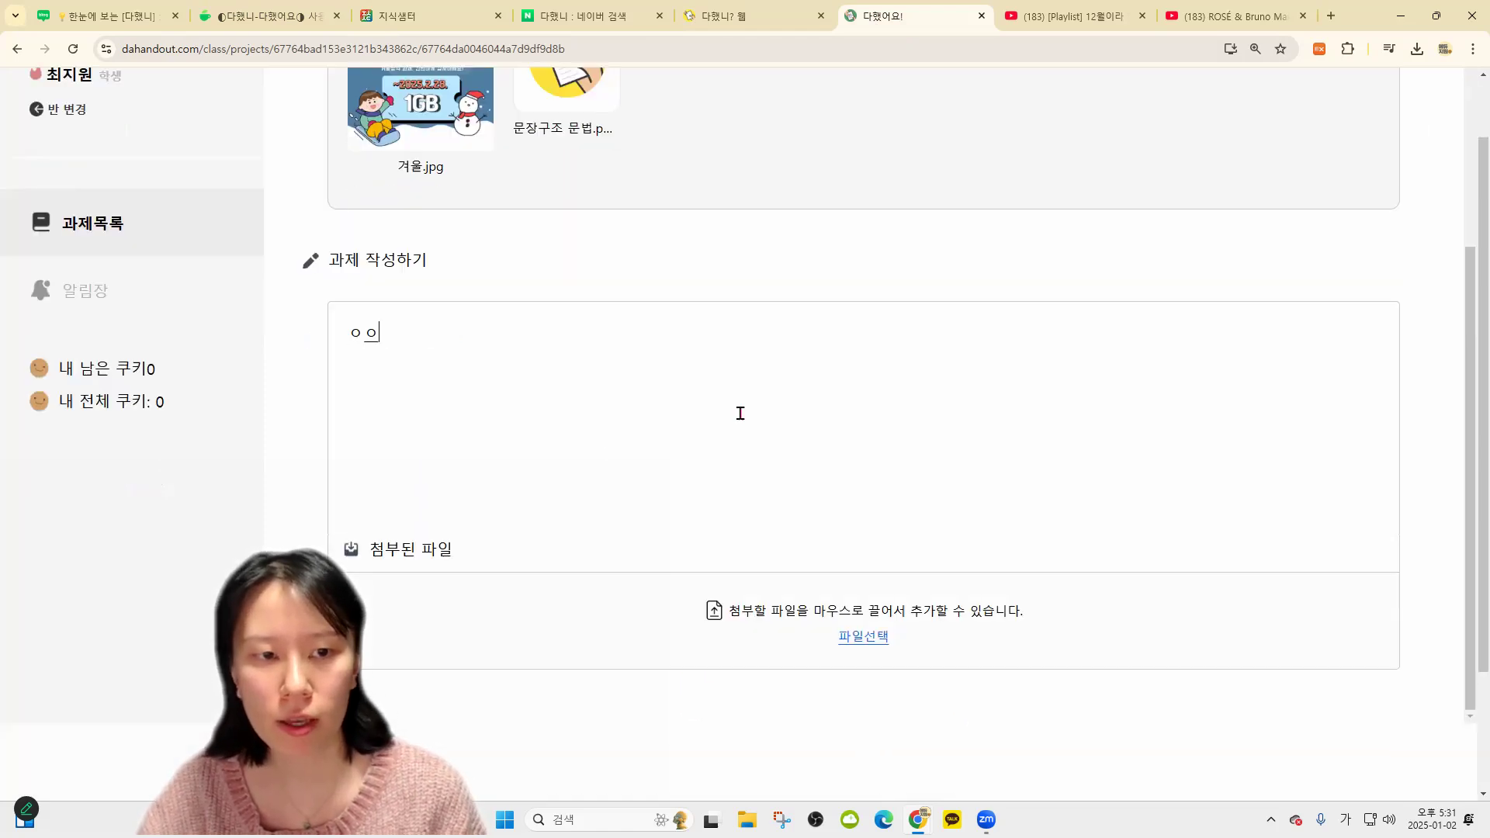
pyautogui.scroll(5, 1164, 233)
pyautogui.hotkey('alt', 'Left')
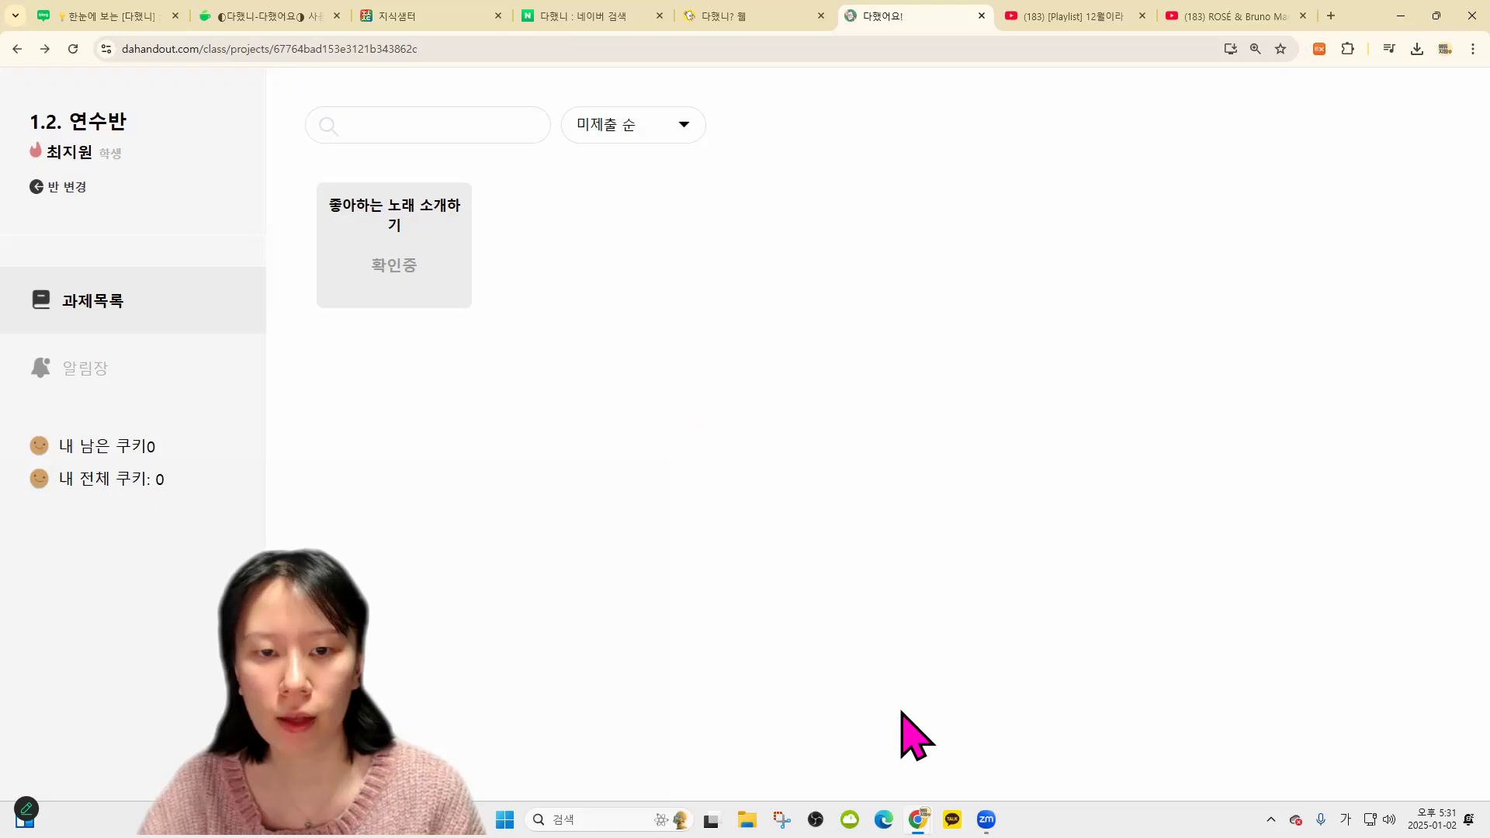
# Back in 다했니?, show the class's assignments view
pyautogui.click(771, 17)
pyautogui.click(178, 285)
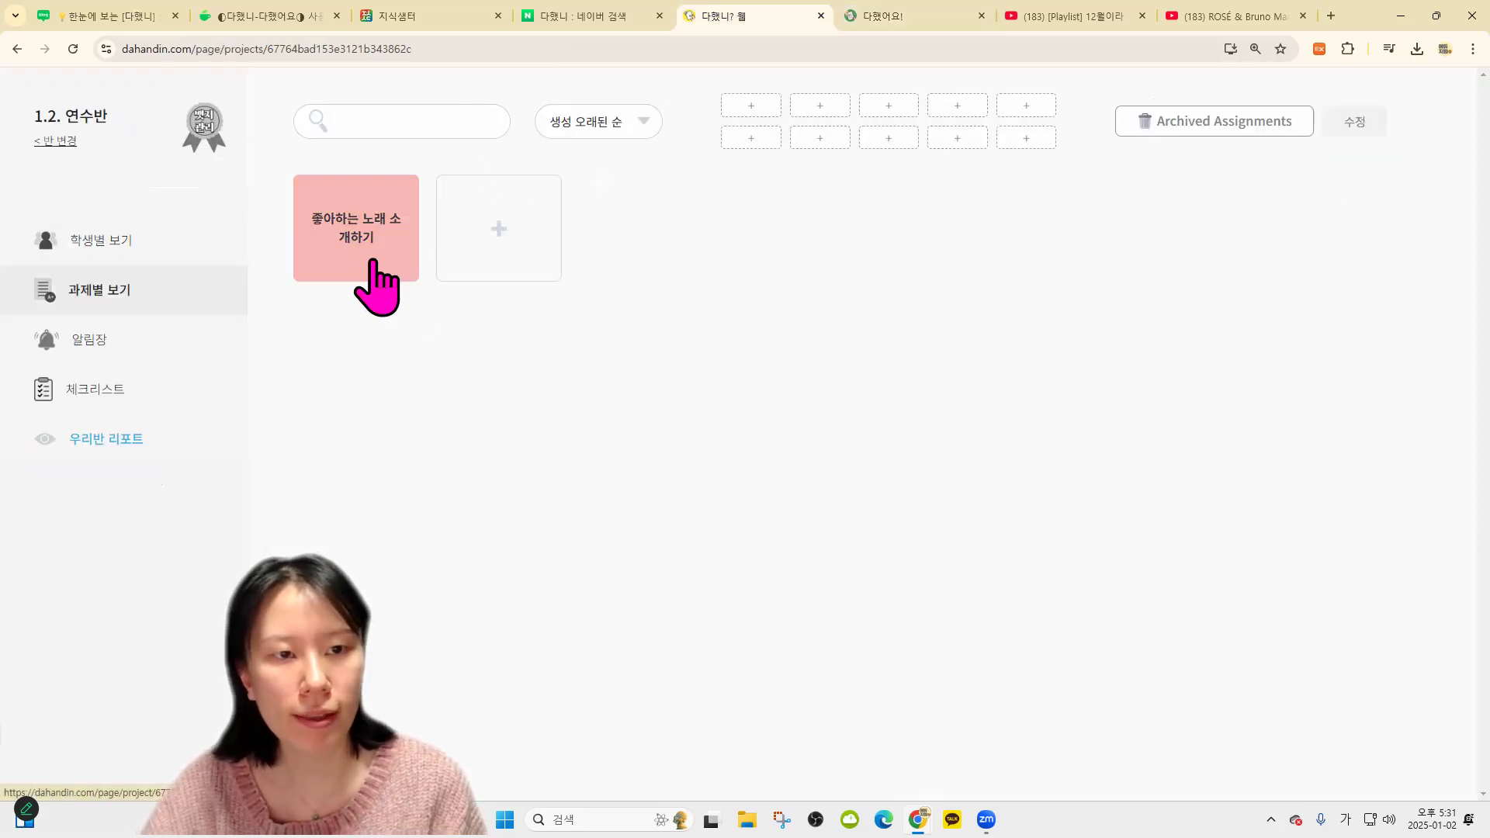
pyautogui.click(166, 253)
pyautogui.click(158, 295)
# Open the first student's 확인중 song submission and type the feedback '이게 뭐야 다시해..'
pyautogui.click(362, 244)
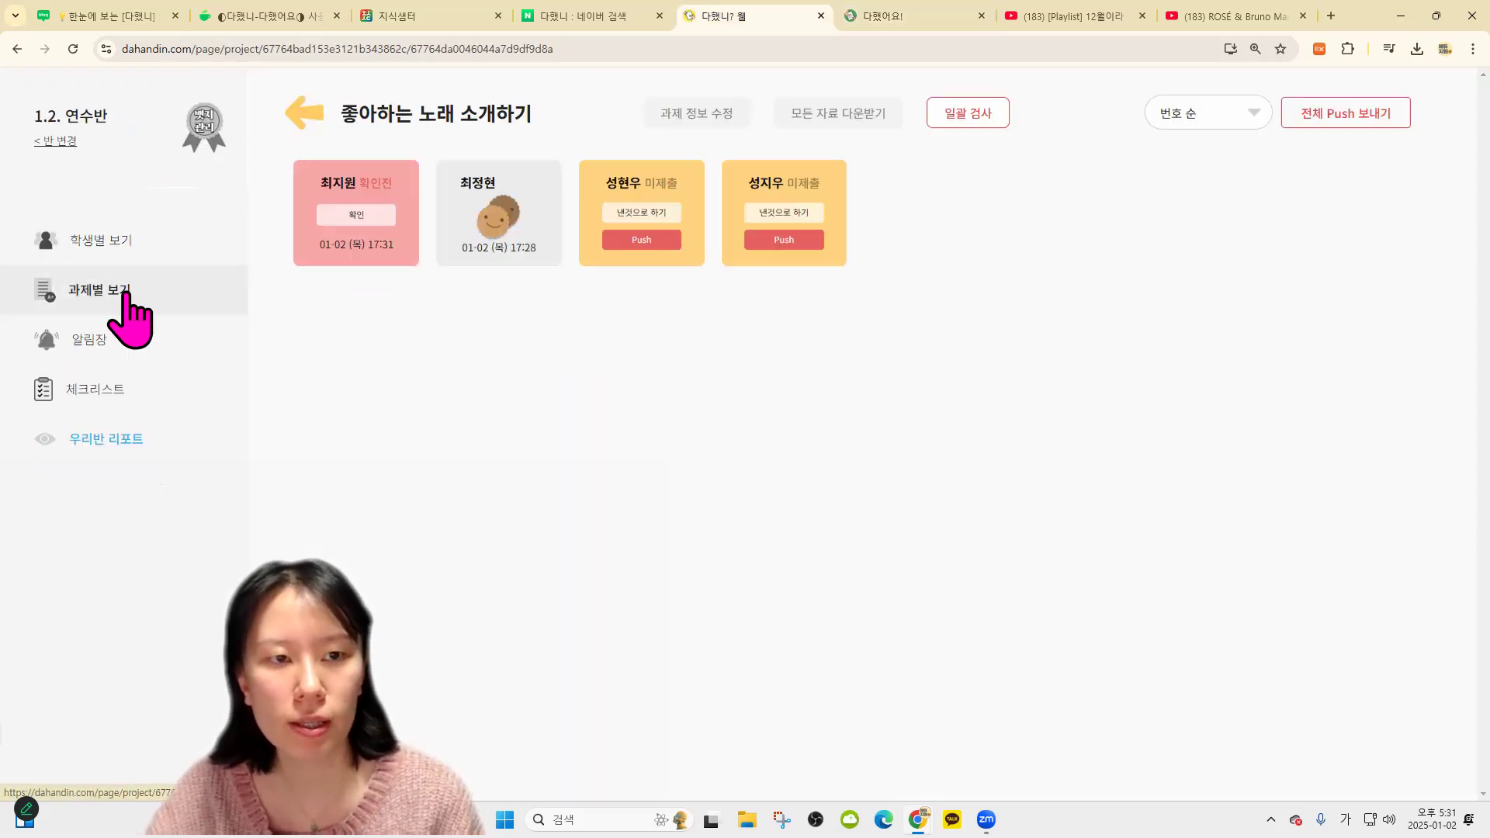
pyautogui.click(362, 219)
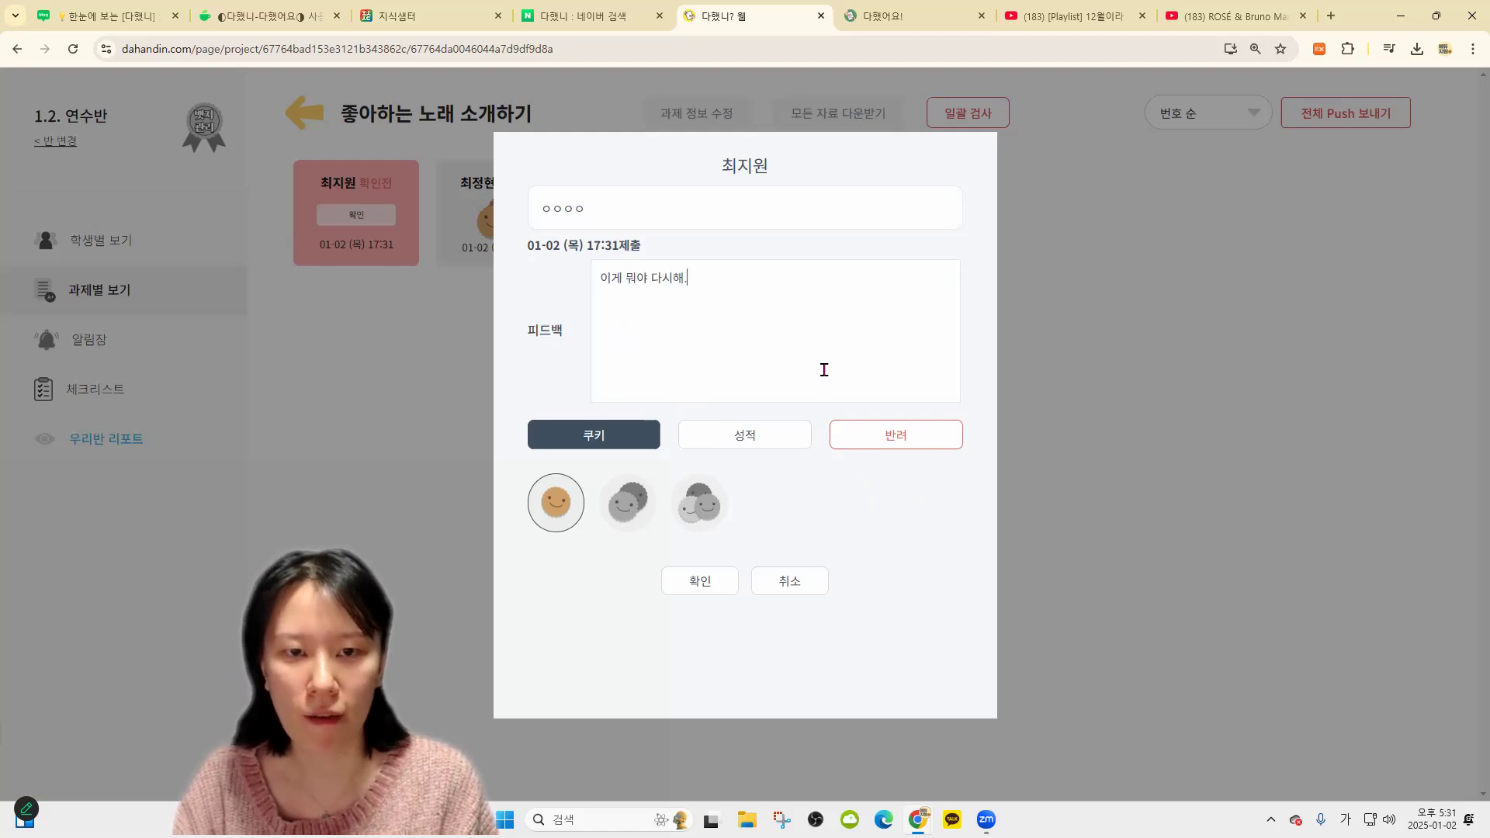
pyautogui.write('.')
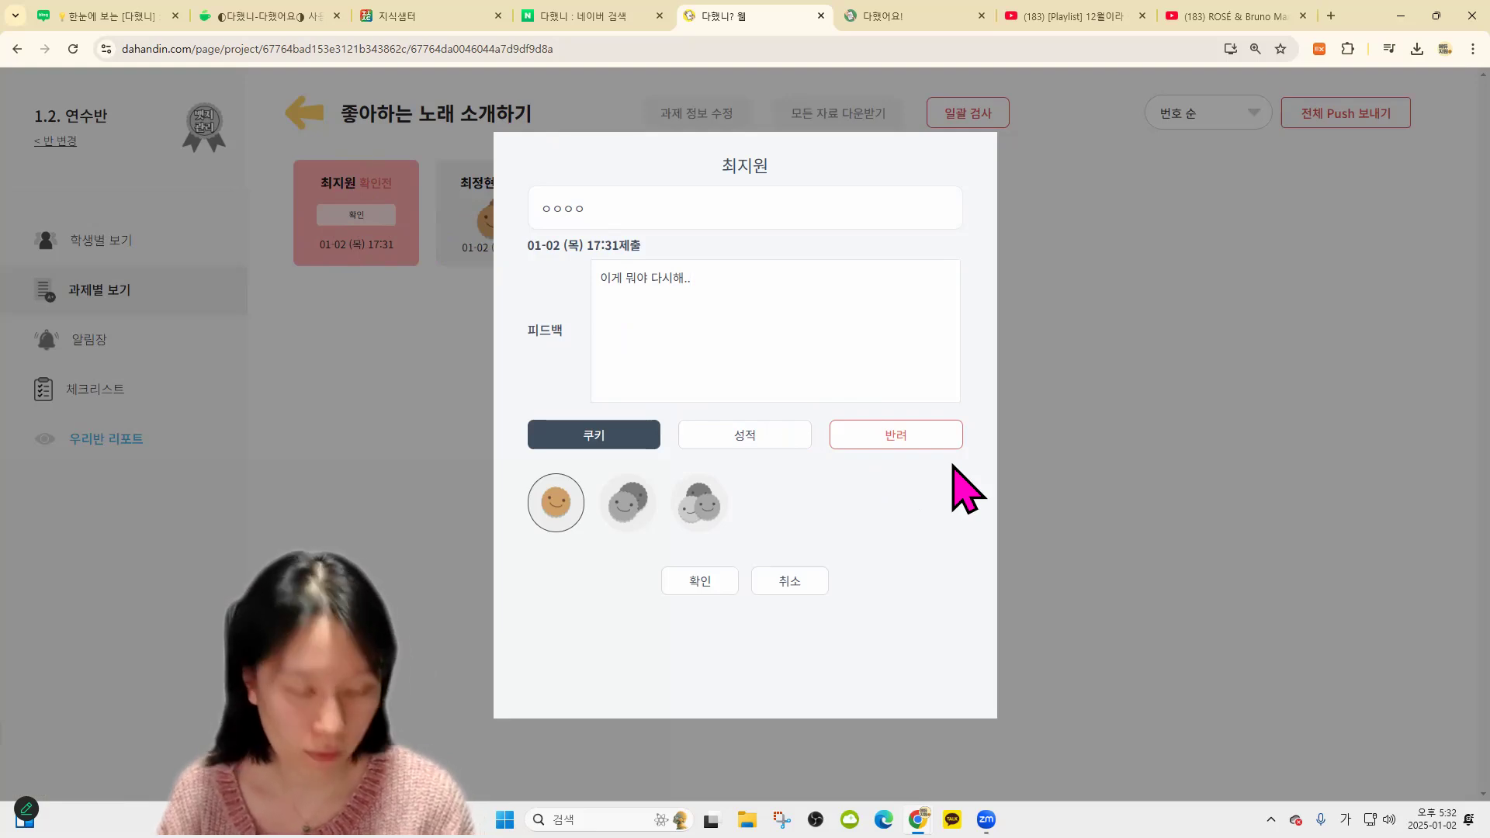
# Return the first student's submission with the 반려 사유 '다시해..' and accept the deletion prompt
pyautogui.click(928, 438)
pyautogui.click(733, 404)
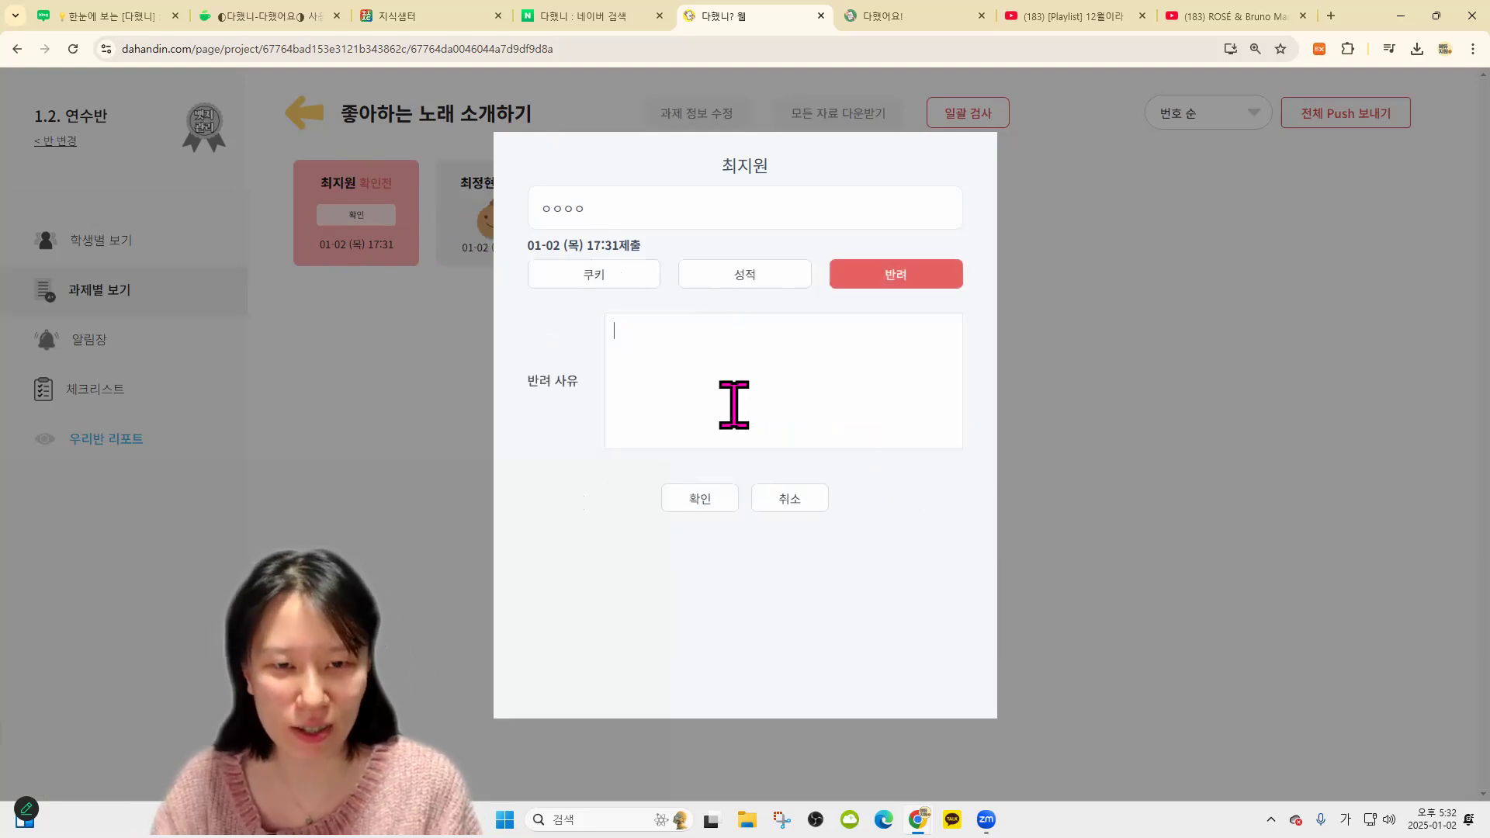
pyautogui.write('ㄷㅏ시해..')
pyautogui.click(709, 495)
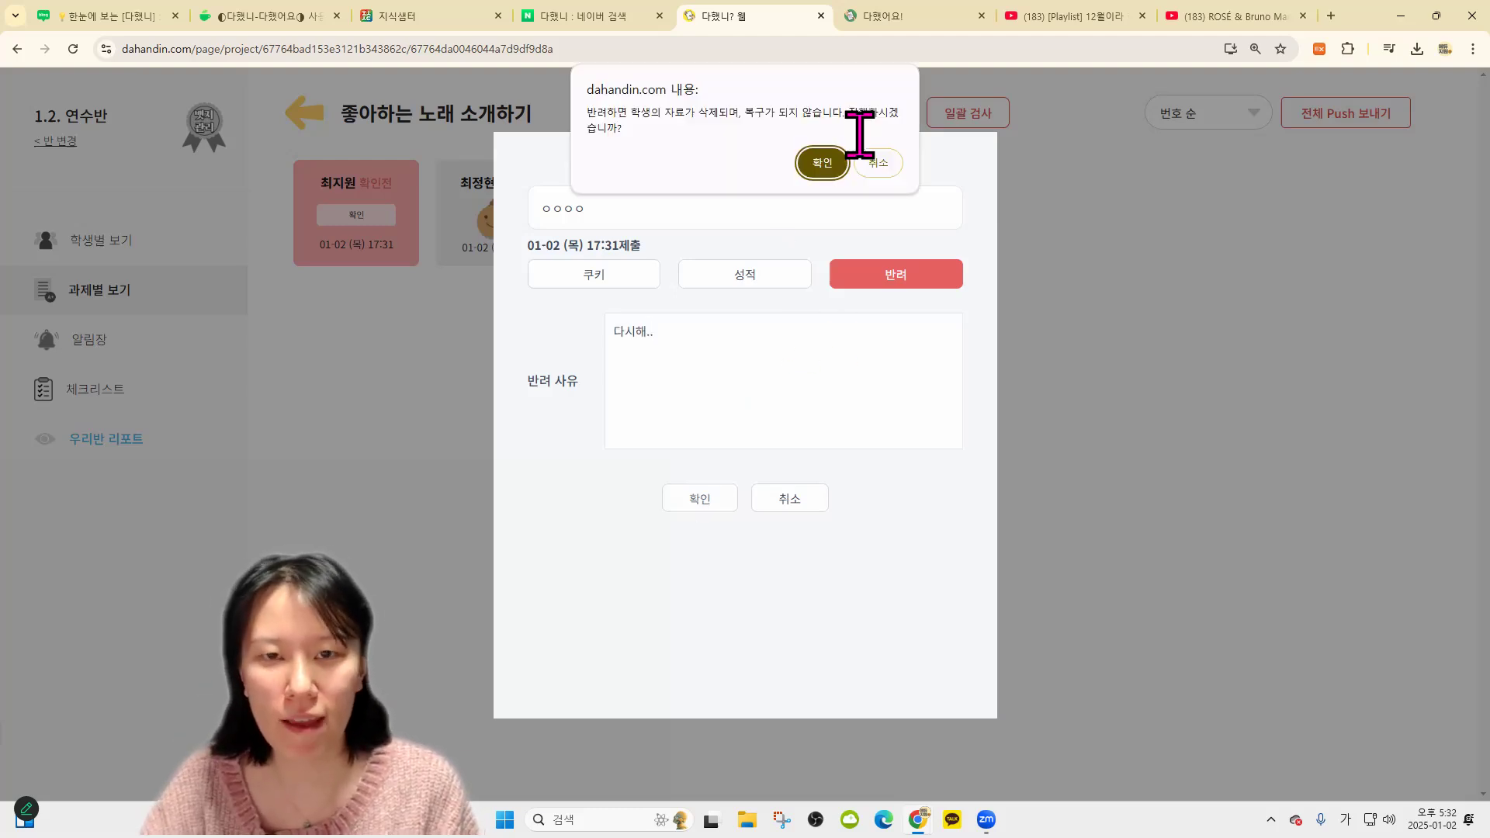
pyautogui.click(846, 162)
pyautogui.click(881, 146)
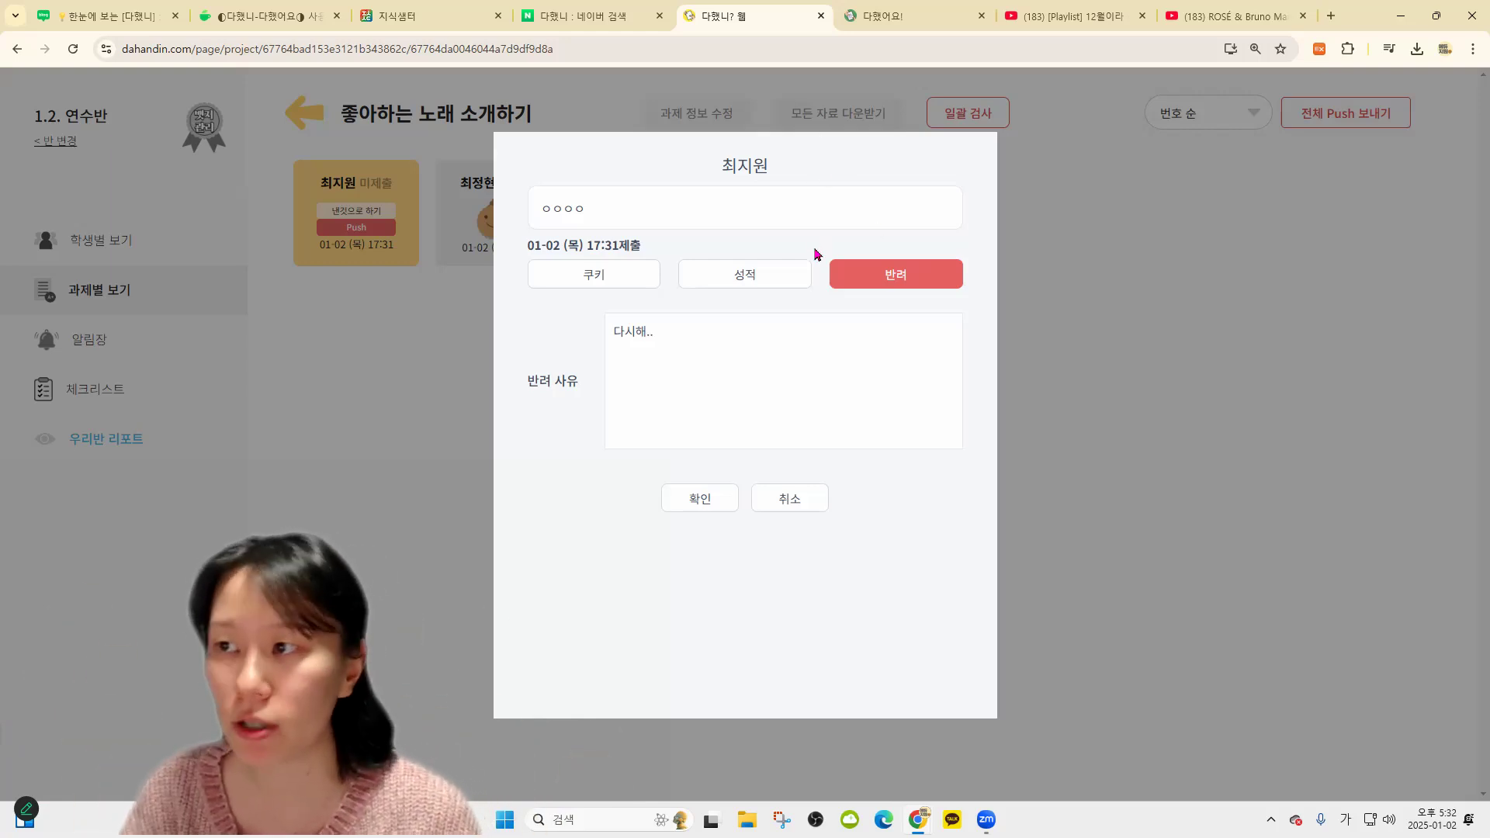
# Switch the review back to cookie grading, close it, and reopen the first student's review
pyautogui.click(606, 281)
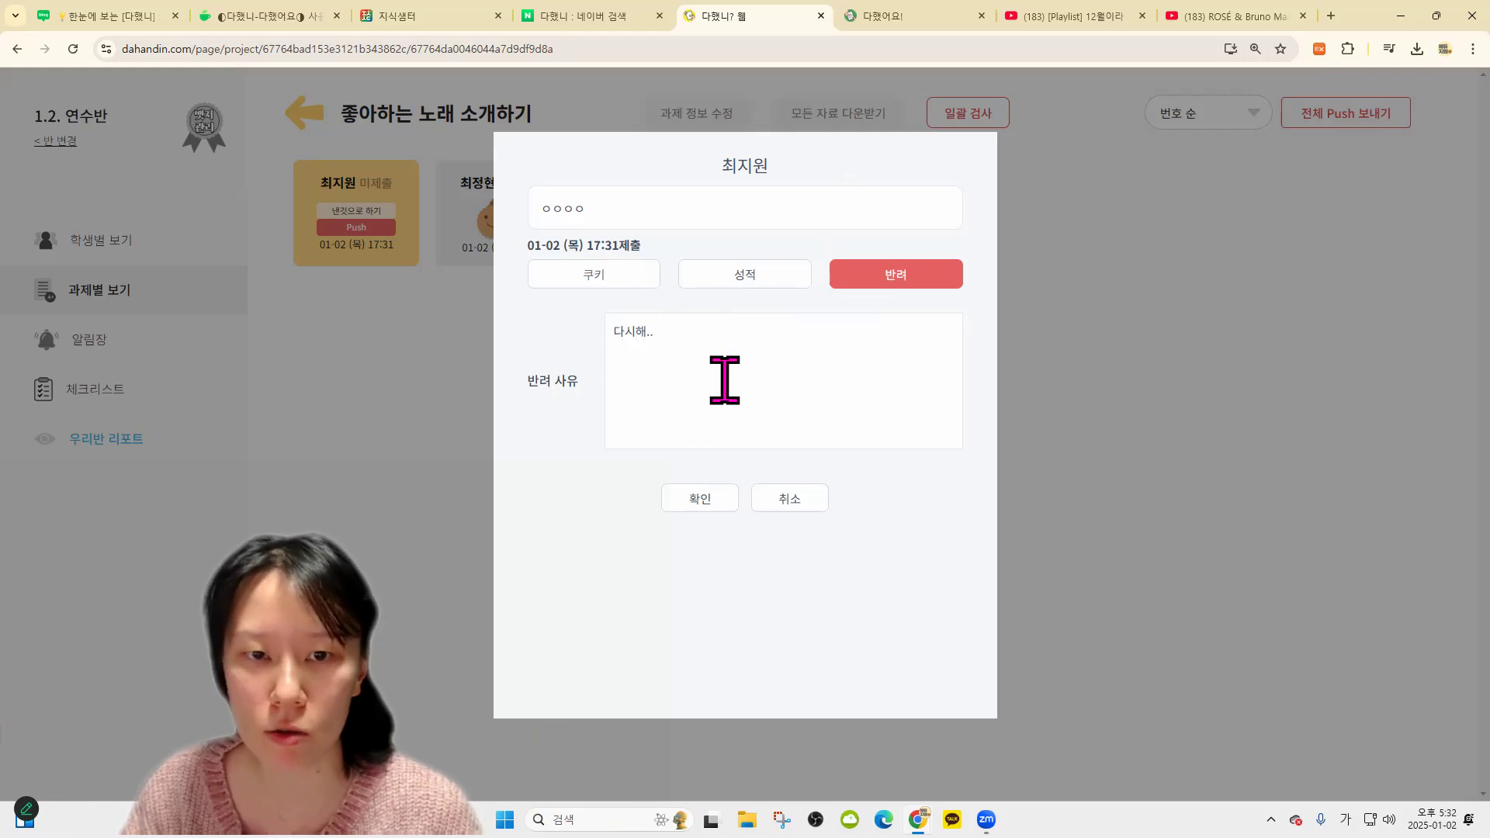
pyautogui.click(1074, 456)
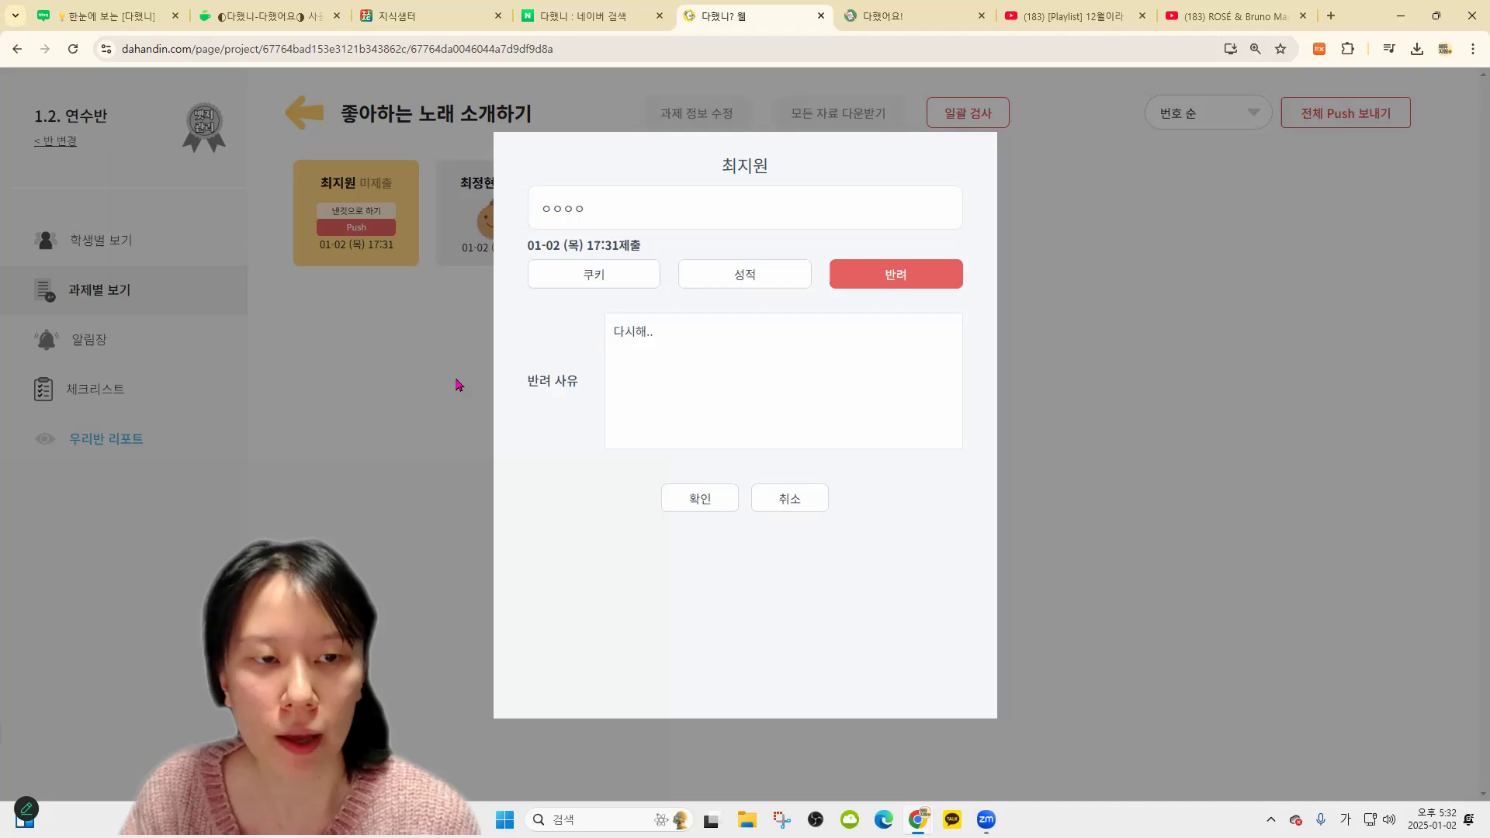
pyautogui.click(456, 389)
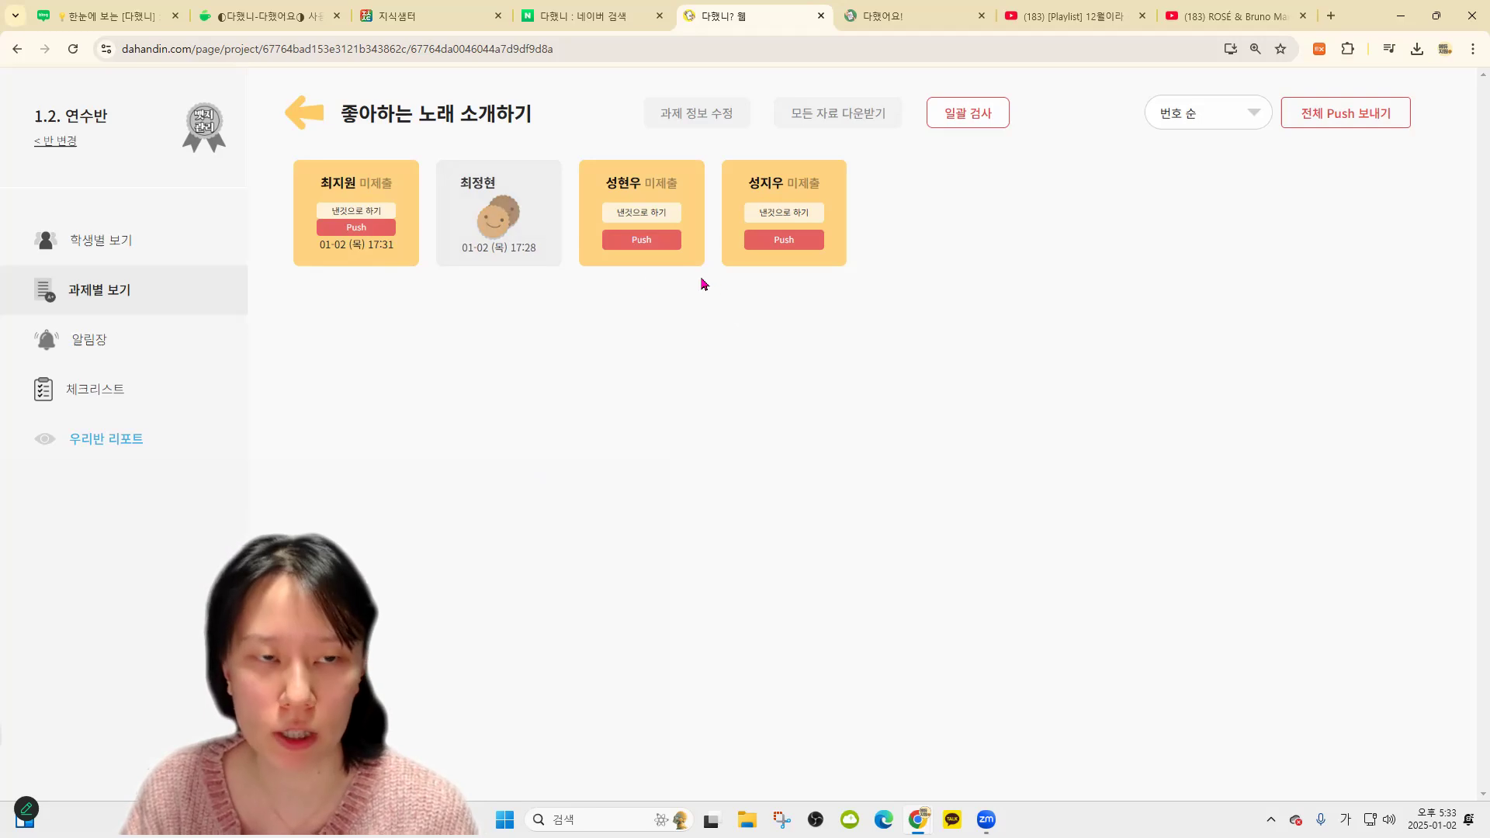
# Give the first student's resubmission the feedback '멋지다~' and a score of 100
pyautogui.click(386, 210)
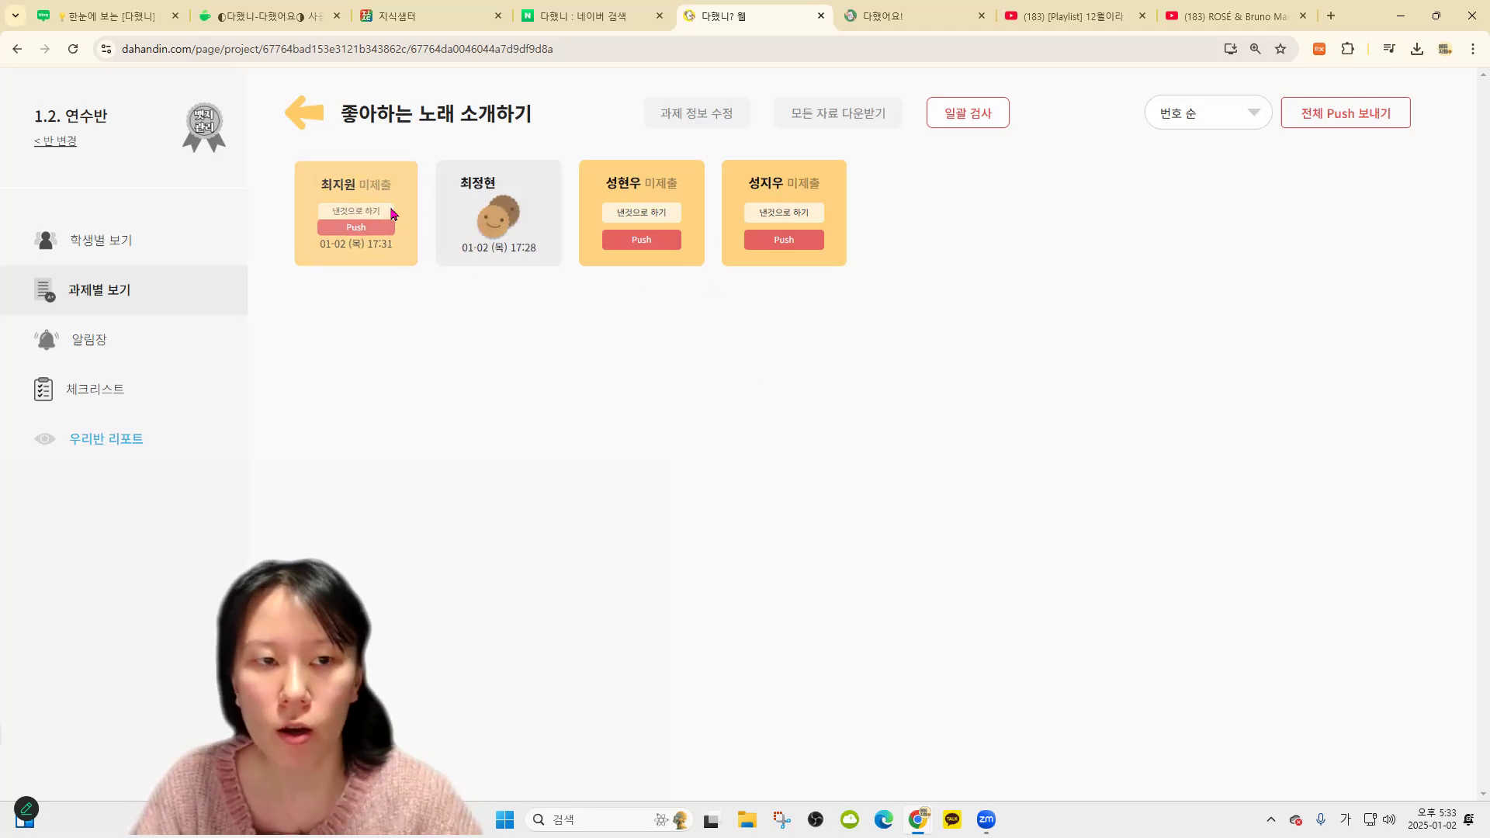
pyautogui.click(768, 276)
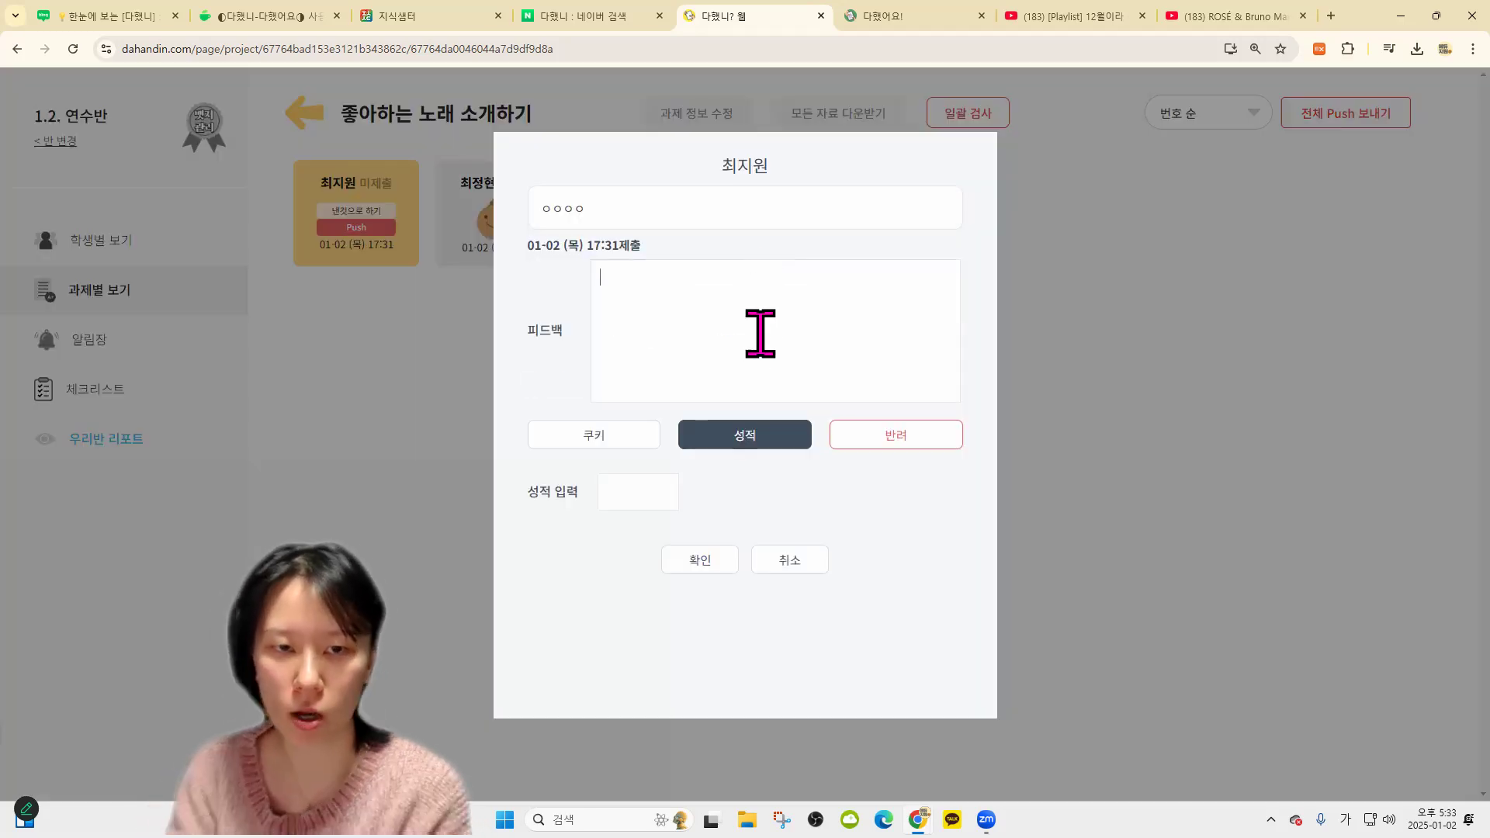
pyautogui.click(591, 436)
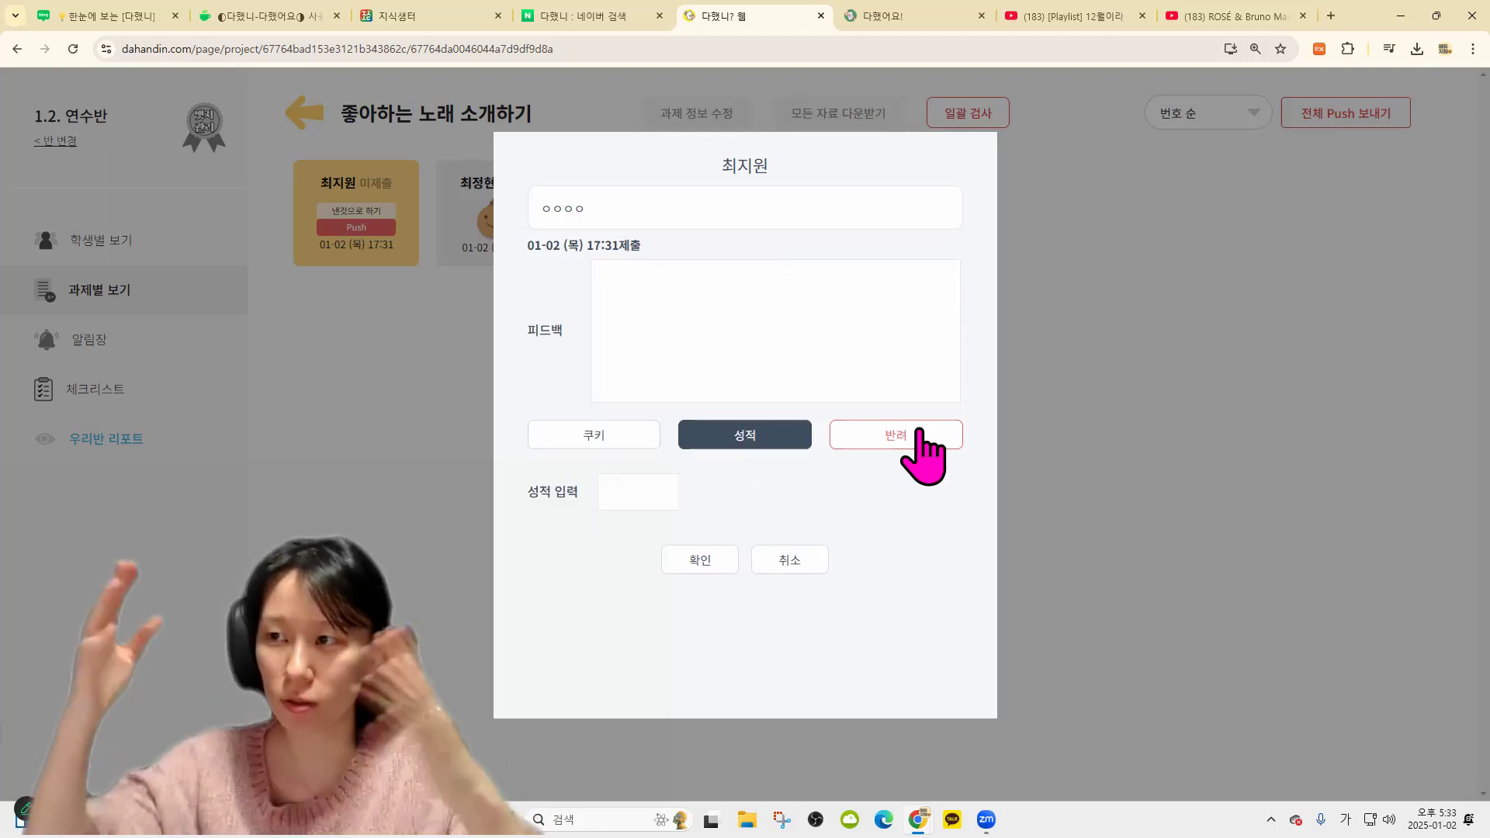
pyautogui.click(639, 329)
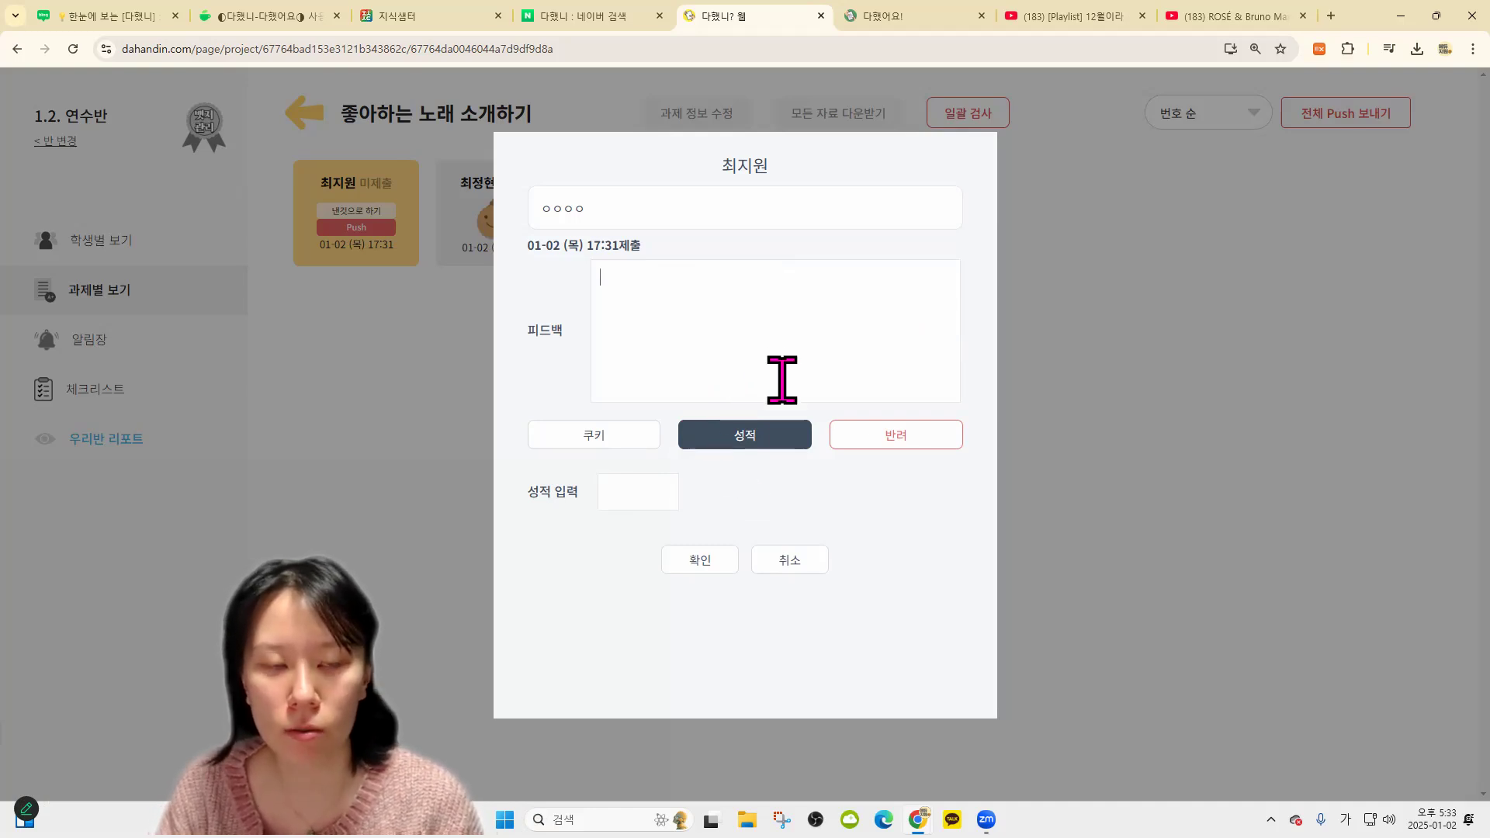
pyautogui.write('다~')
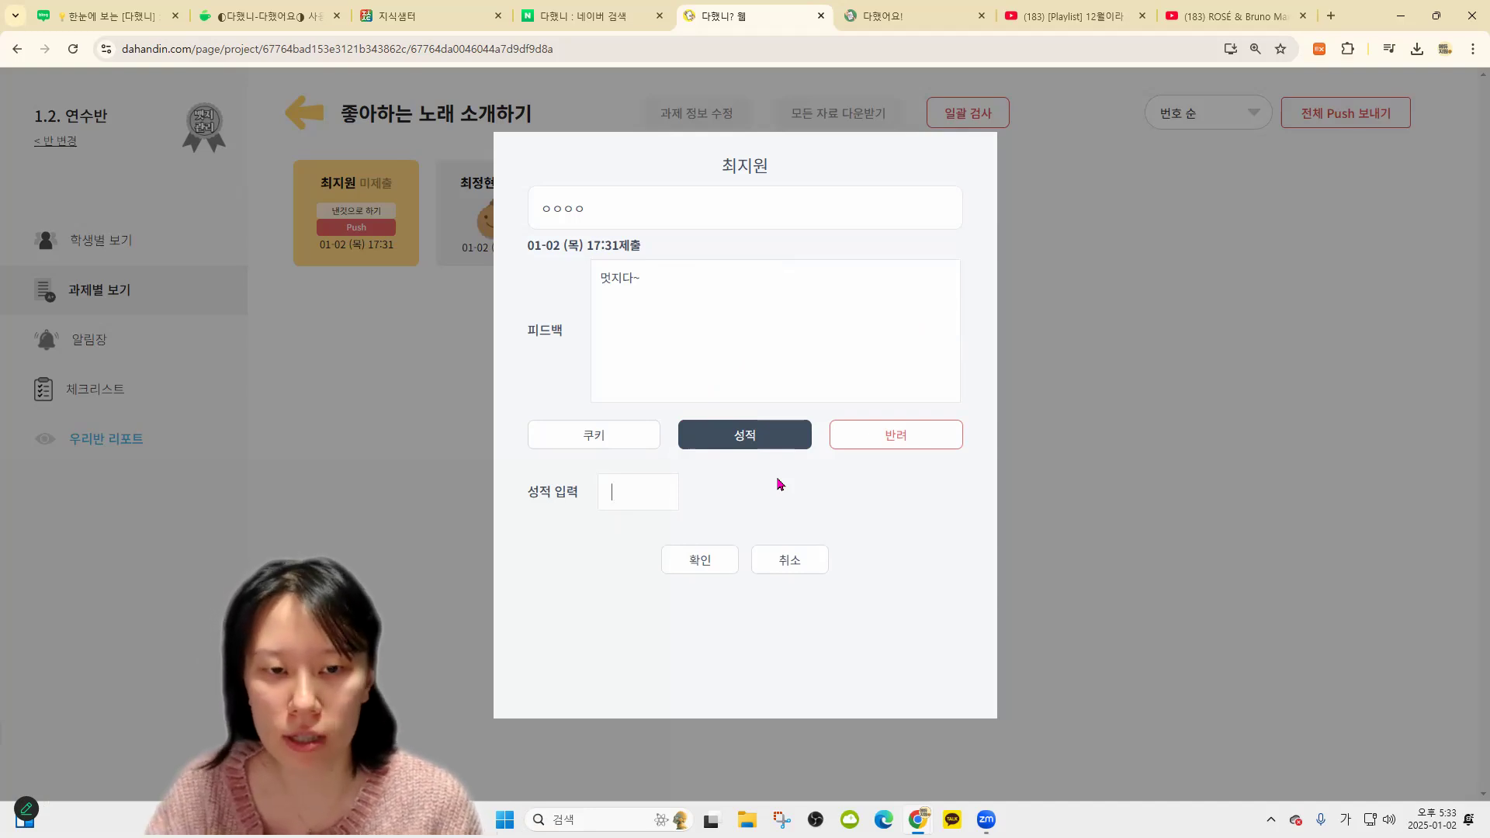
pyautogui.press('Tab')
pyautogui.write('100')
pyautogui.click(700, 561)
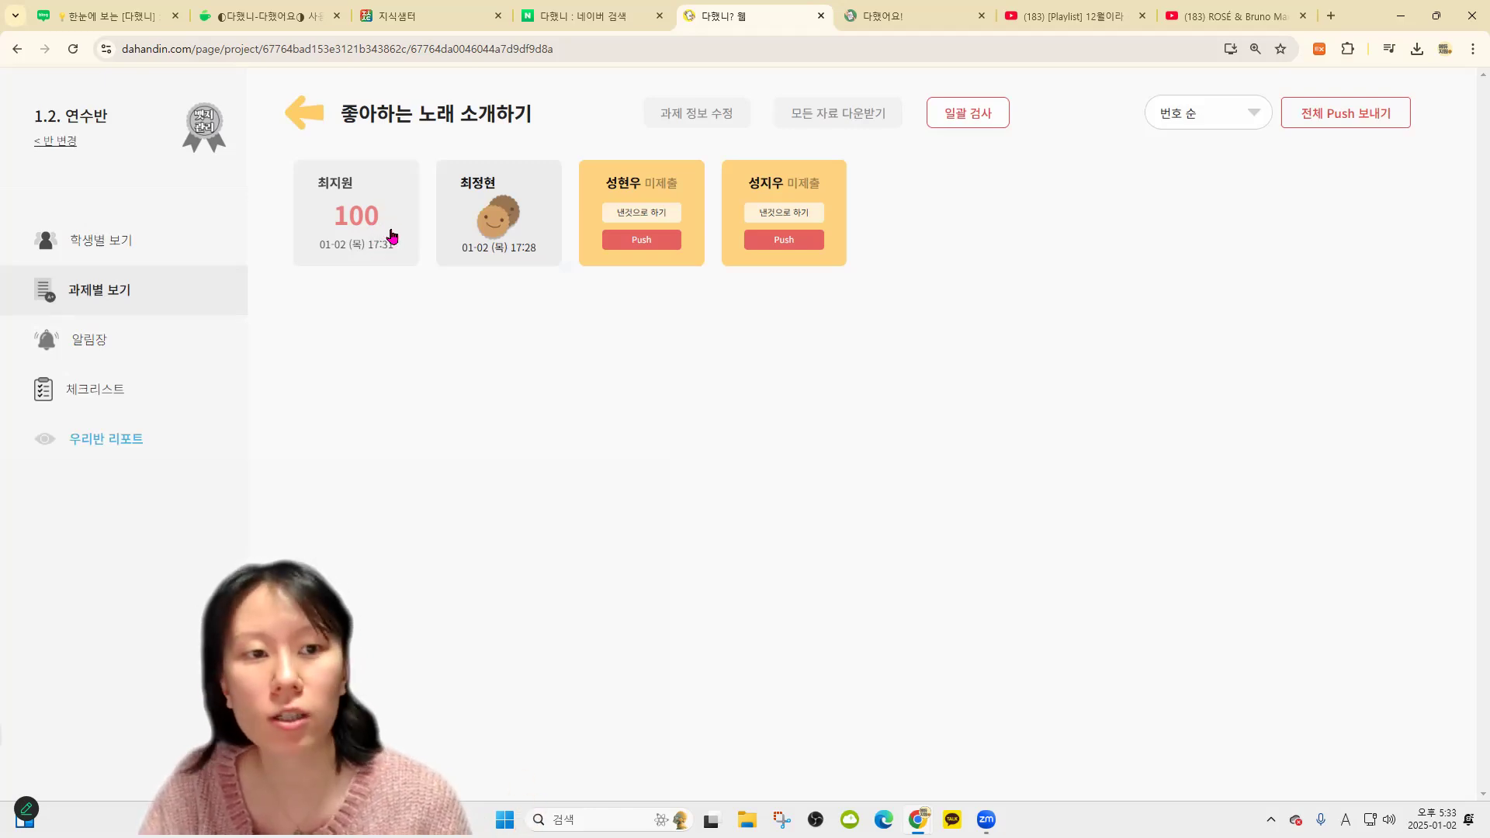
# Try replacing the score of 100 with 99, then the letter A, then 잘함
pyautogui.moveTo(665, 481); pyautogui.dragTo(488, 505)
pyautogui.write('99')
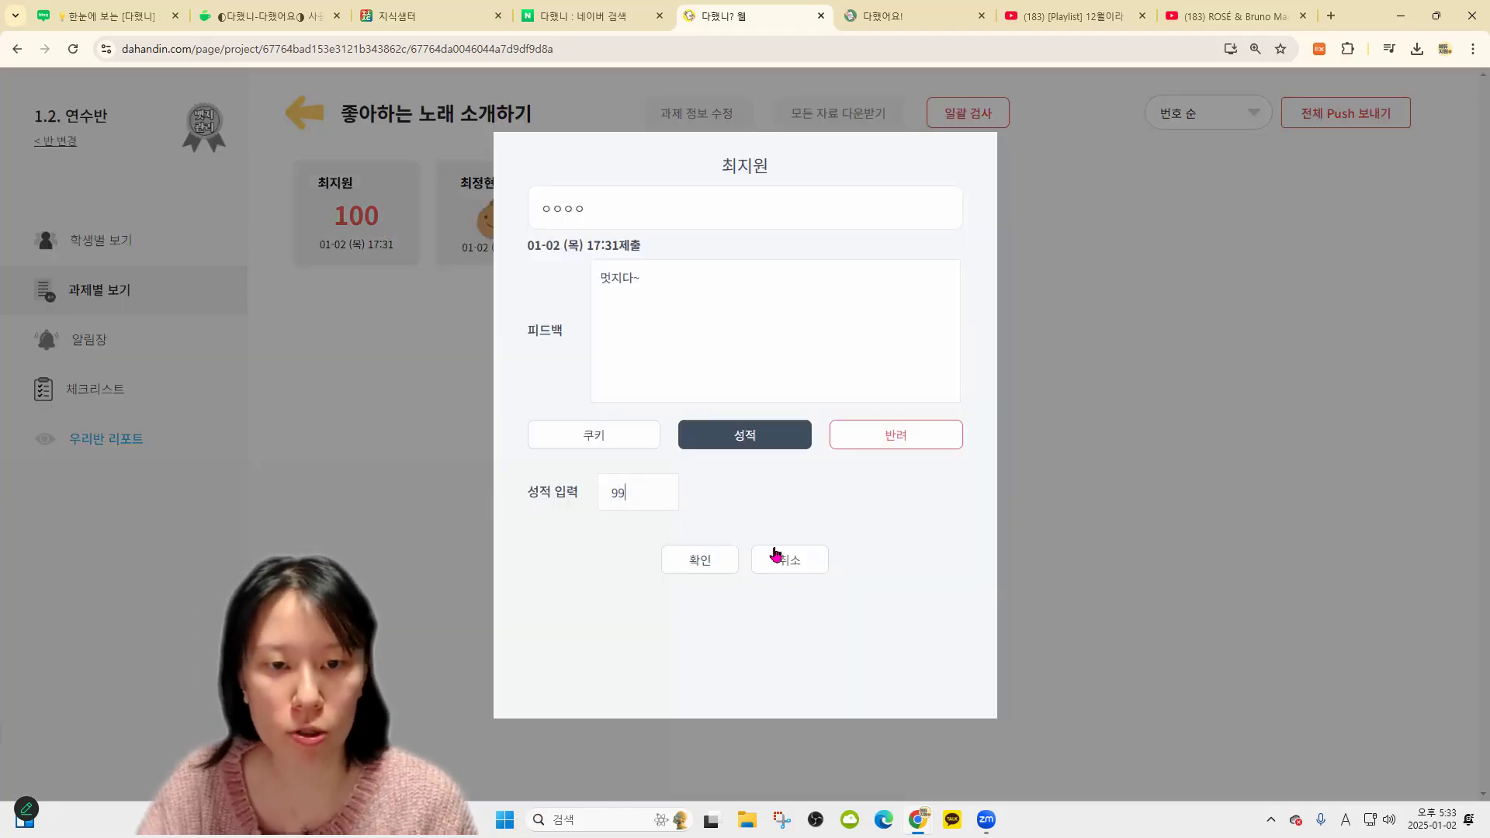
pyautogui.click(707, 555)
pyautogui.click(411, 283)
pyautogui.click(644, 497)
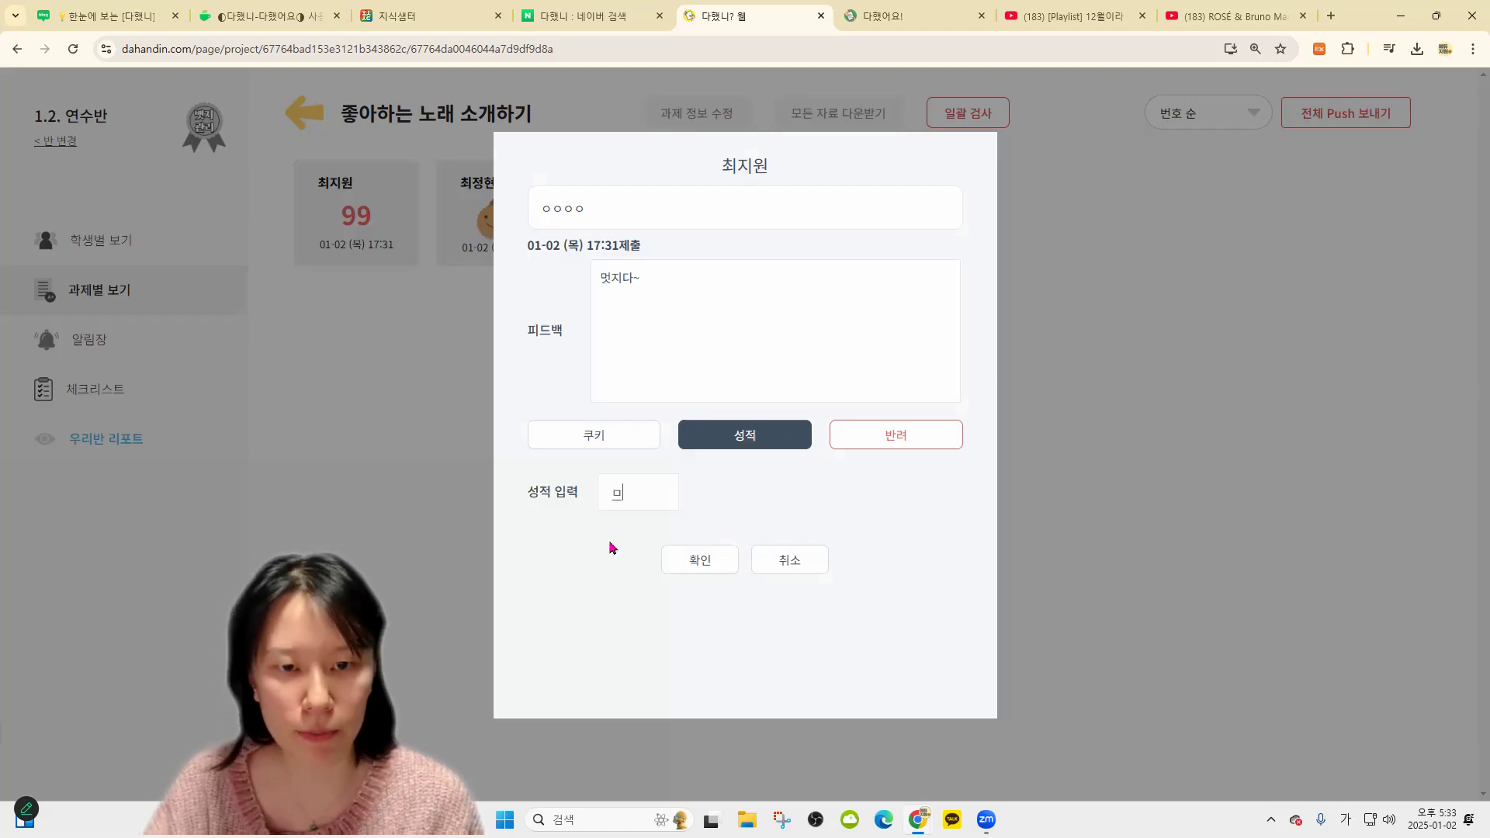
pyautogui.write('A')
pyautogui.click(691, 560)
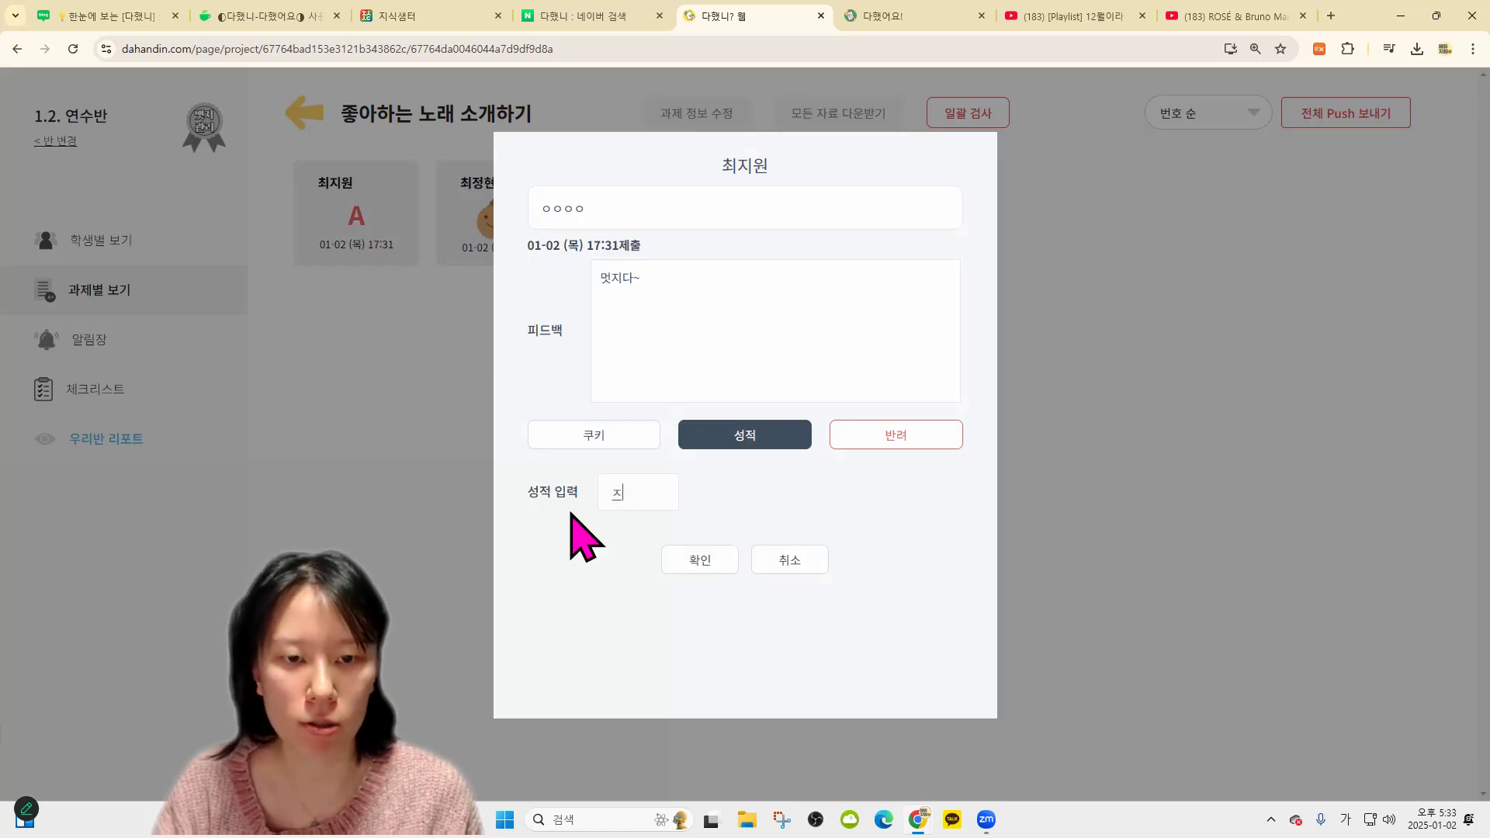
pyautogui.write('잘함')
pyautogui.click(700, 559)
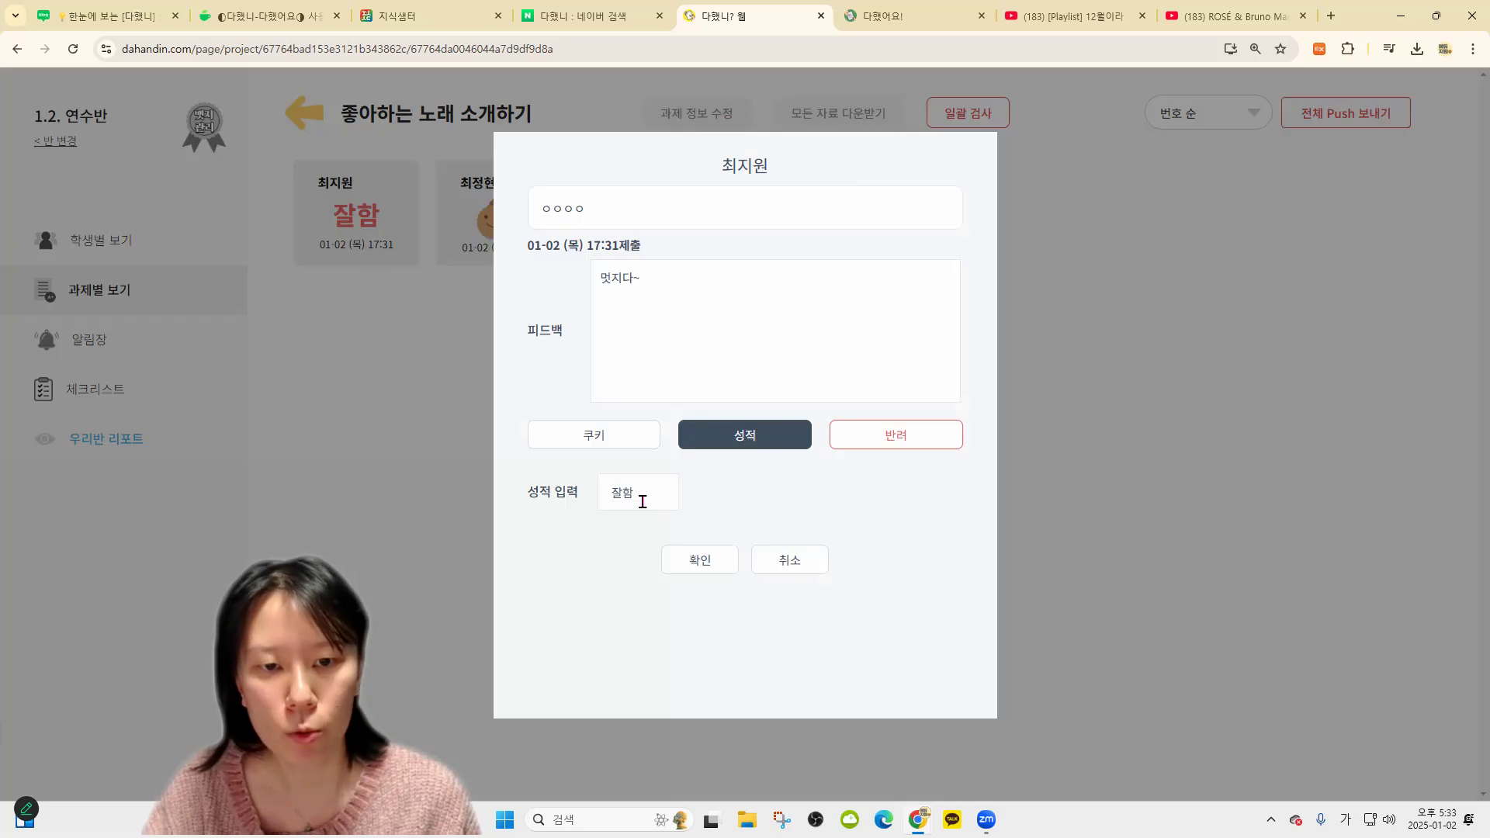
# Clear the grade and save the 💕 two-hearts emoji as the first student's grade
pyautogui.doubleClick(643, 501)
pyautogui.press('BackSpace')
pyautogui.press('super+period')
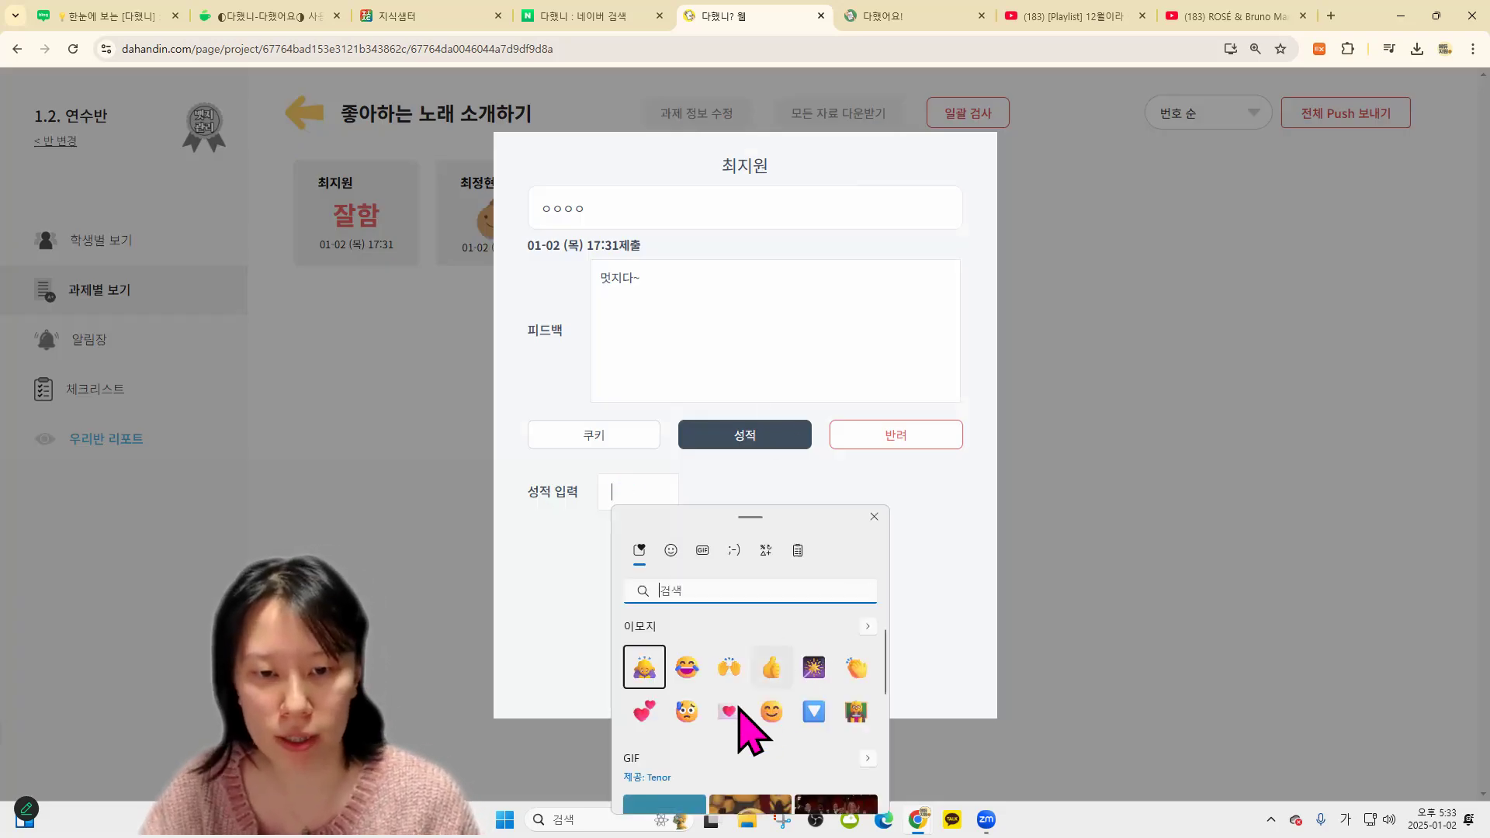
pyautogui.click(644, 711)
pyautogui.click(700, 559)
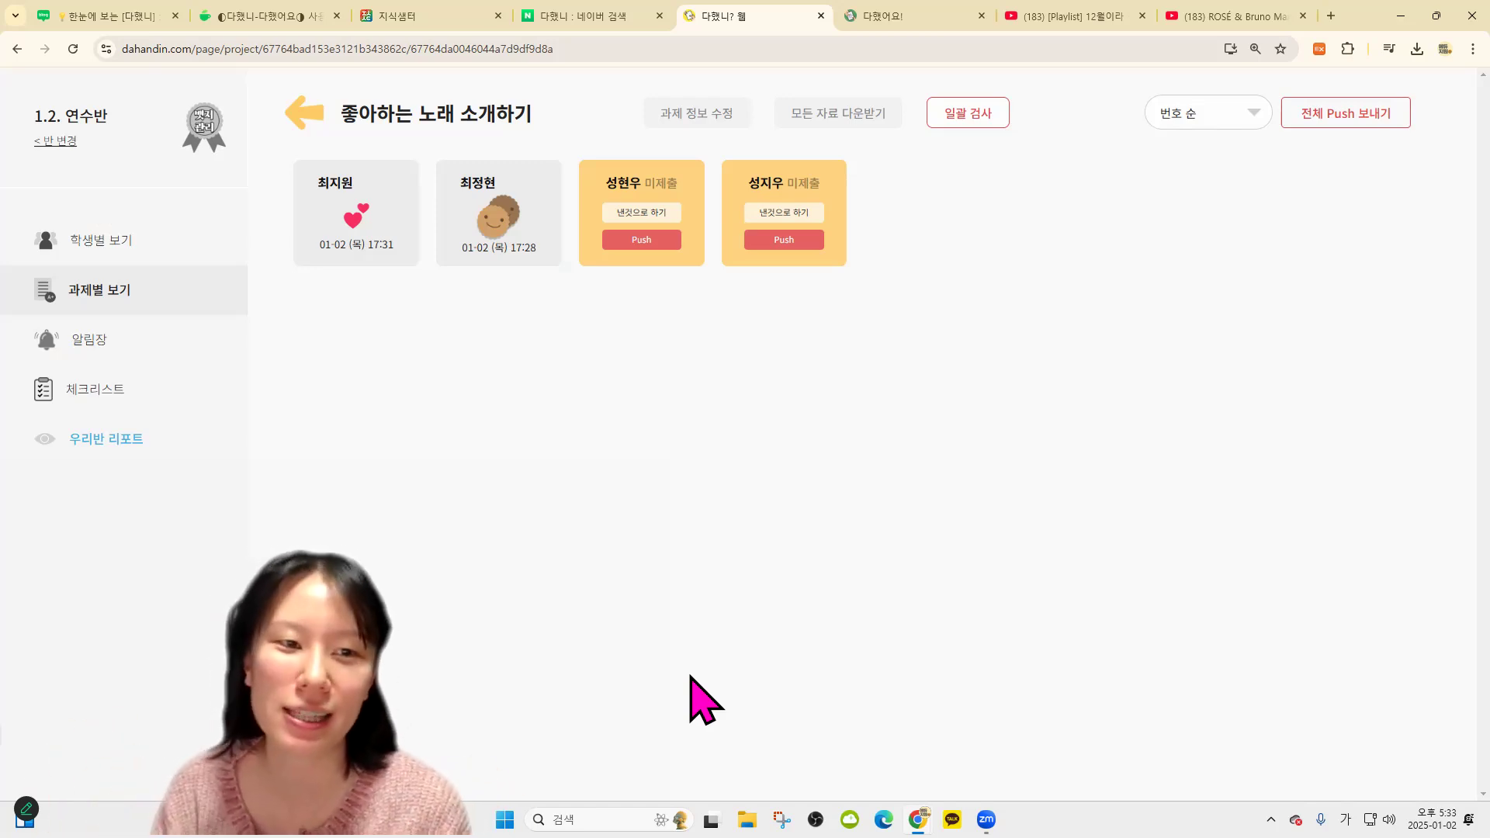
pyautogui.click(358, 229)
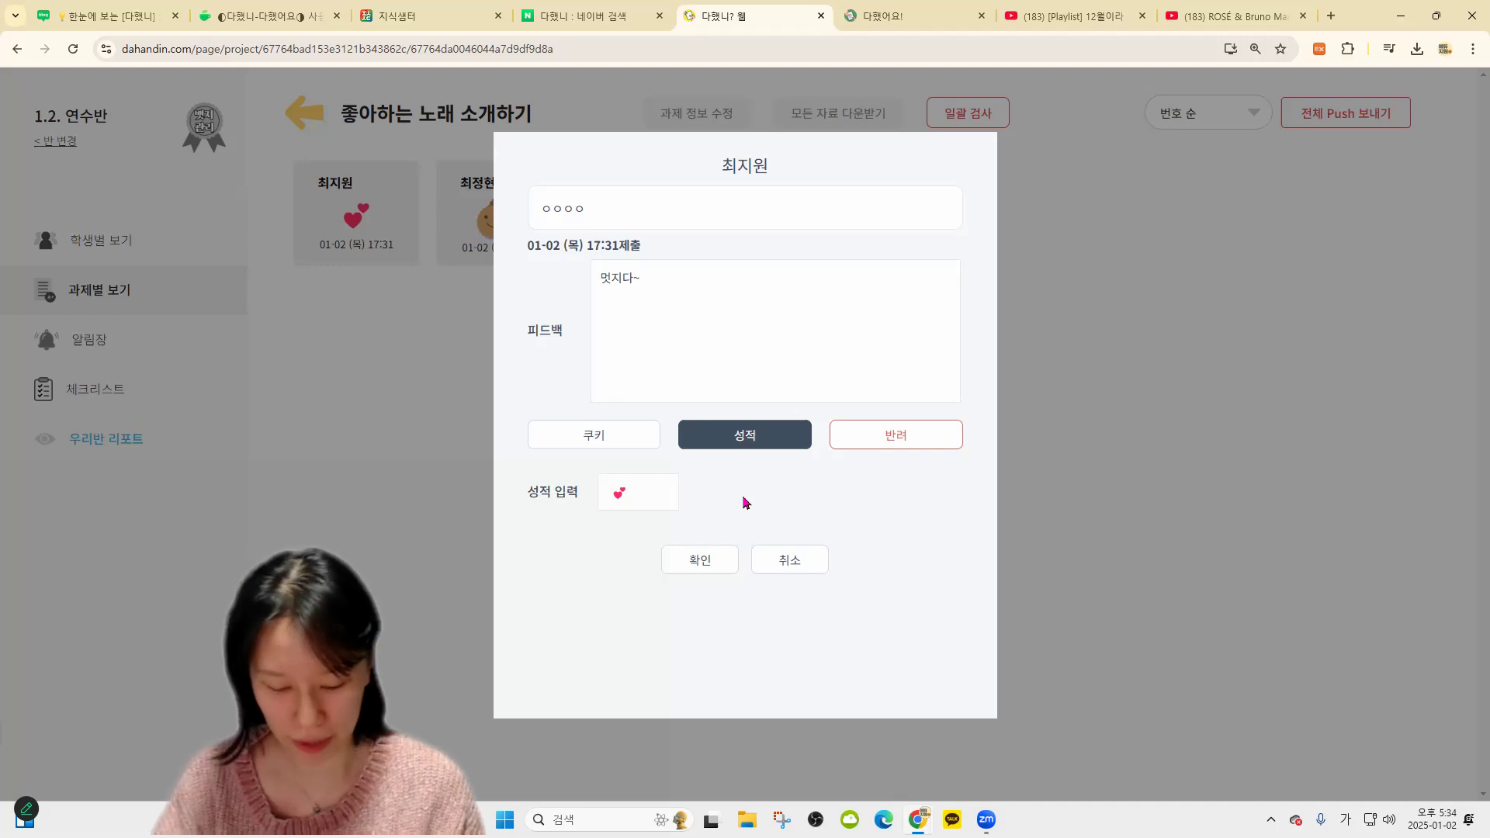
# Give the first student's card a two-heart grade via 그림 이모티콘 and save it
pyautogui.press('super+period')
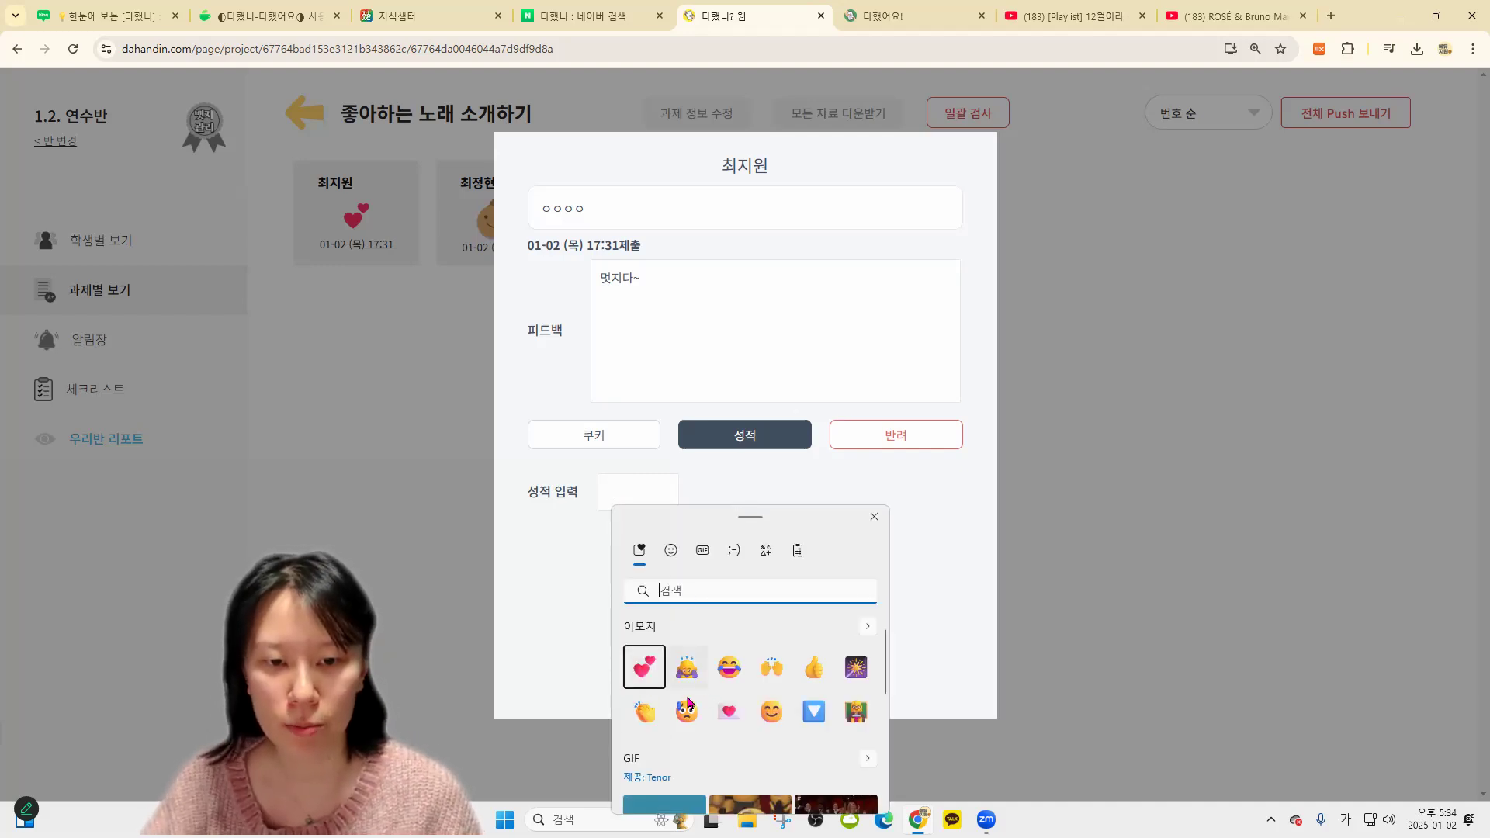
pyautogui.click(625, 493)
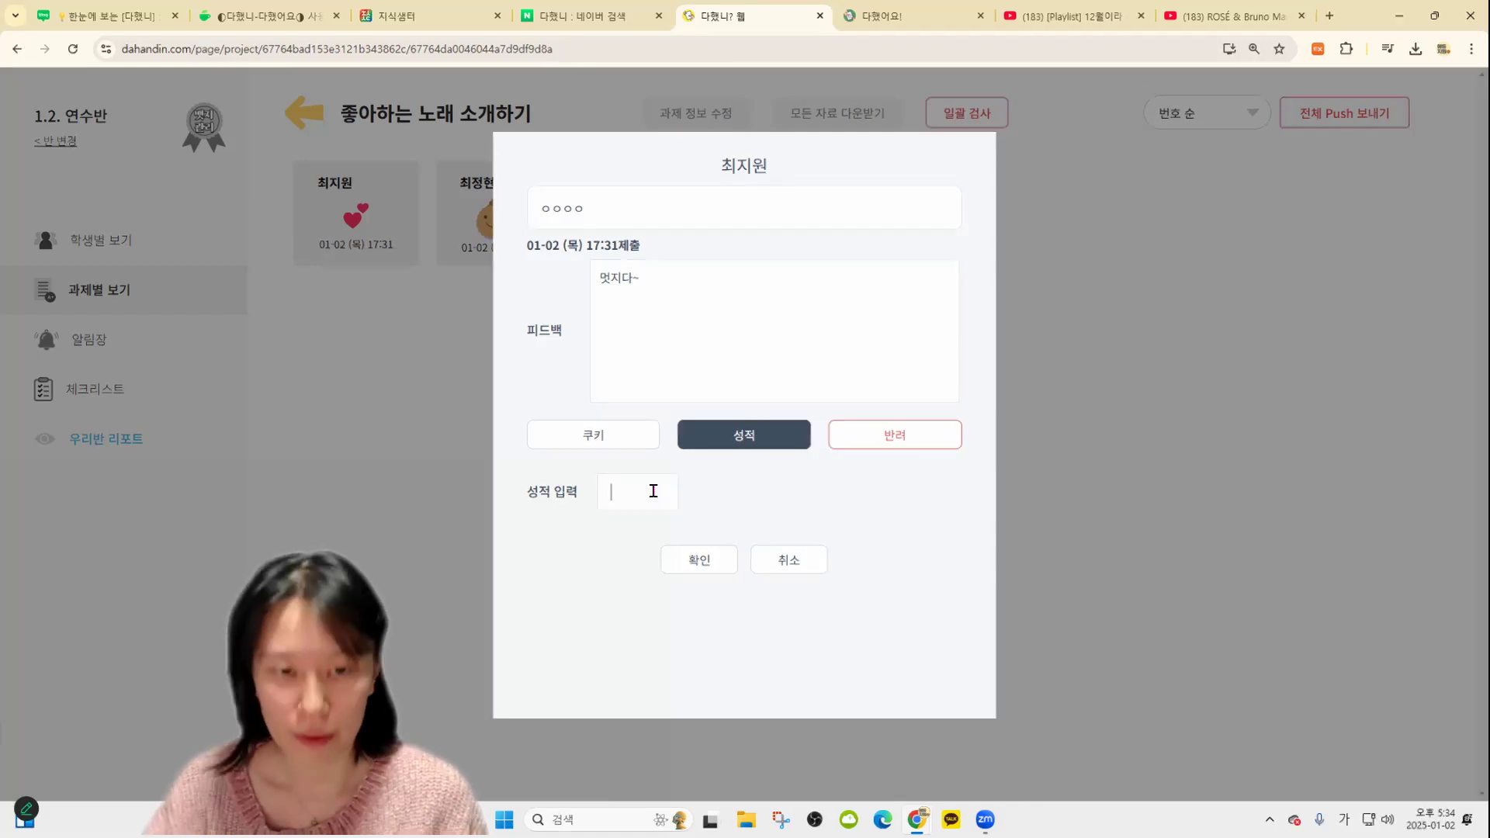
pyautogui.press('super+period')
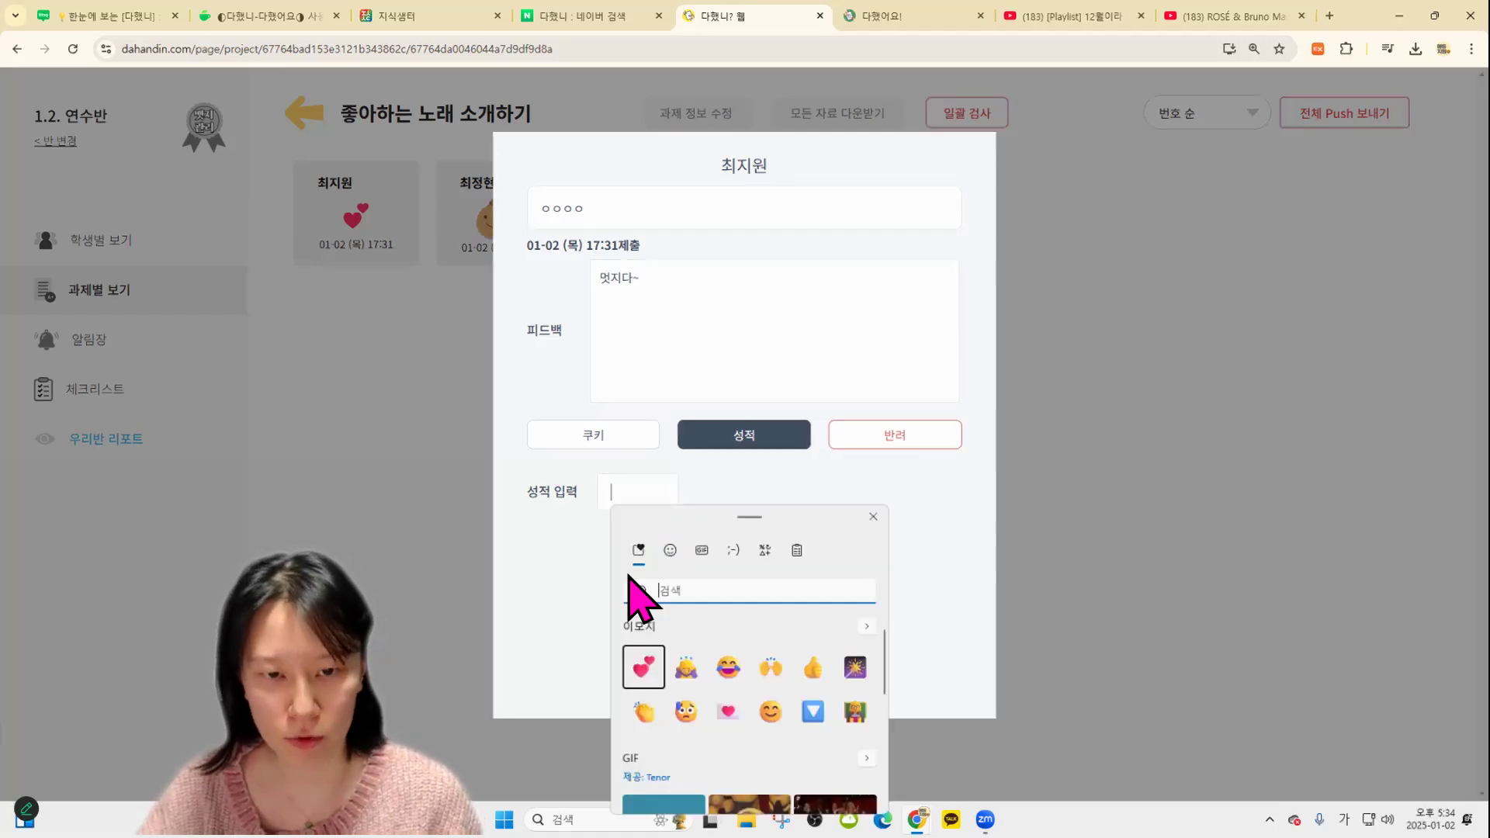
pyautogui.click(633, 493)
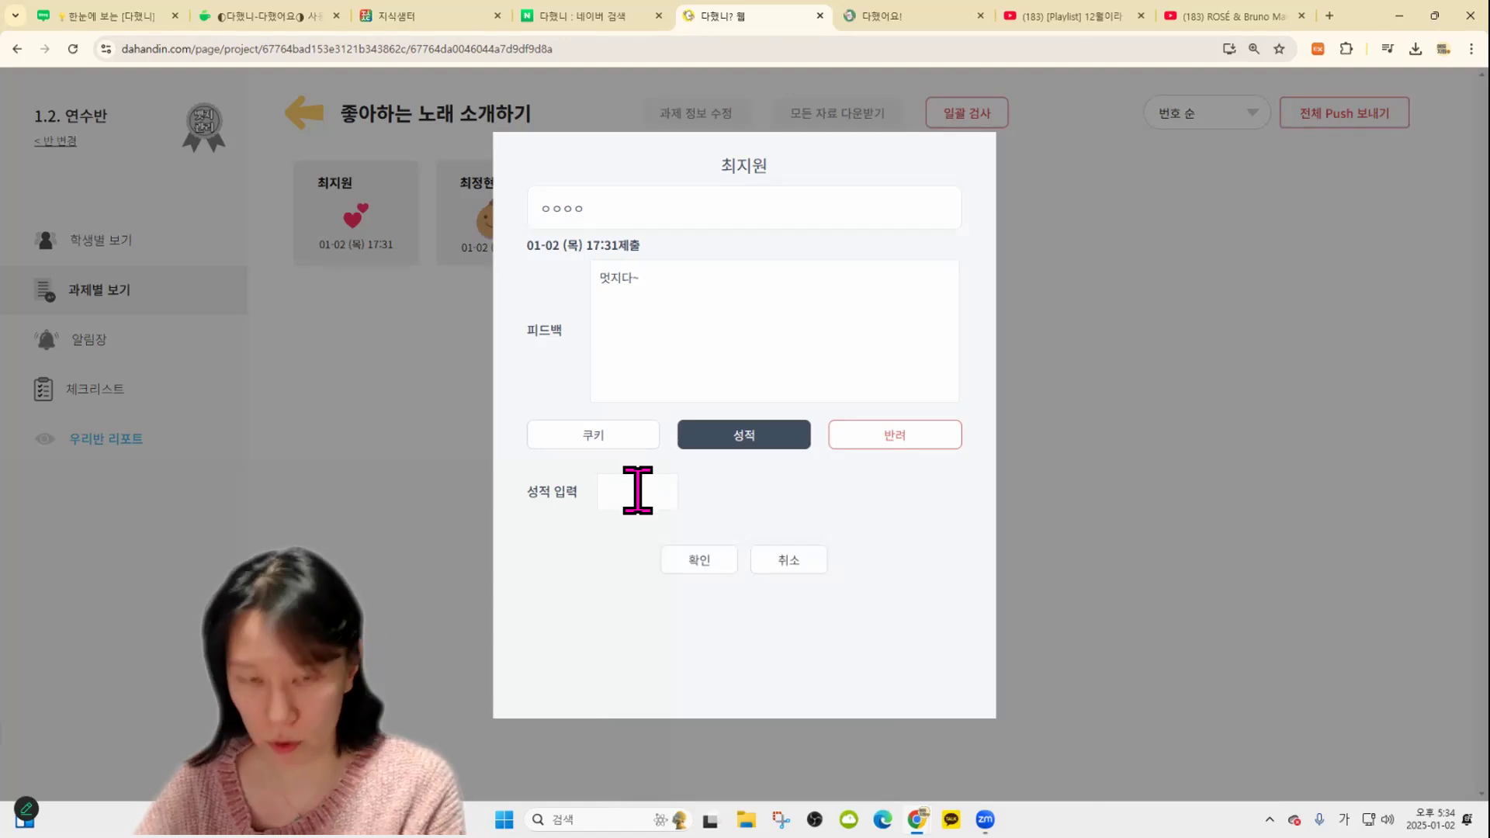
pyautogui.rightClick(634, 490)
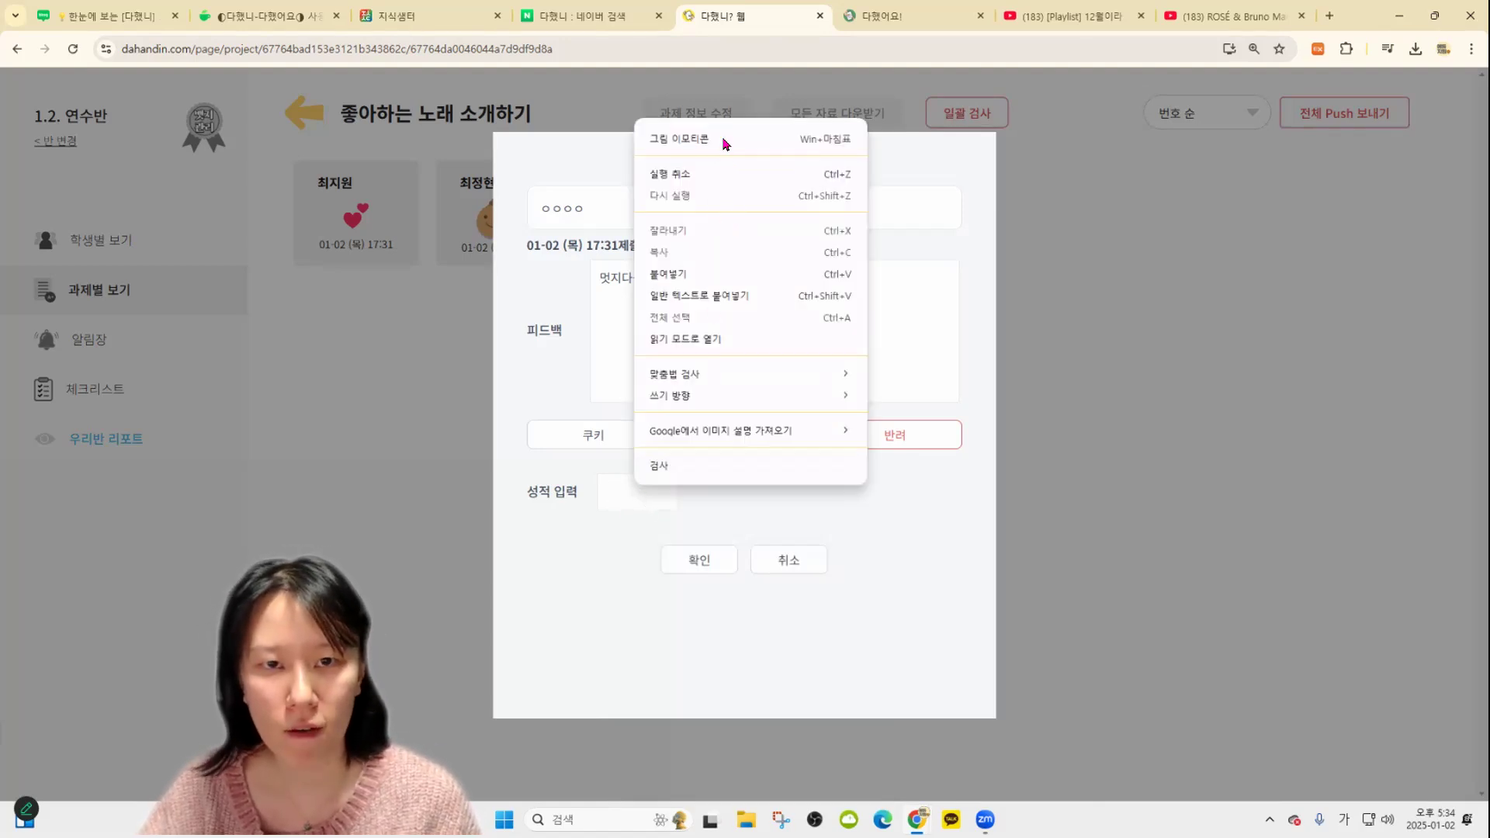
pyautogui.click(722, 139)
pyautogui.click(643, 667)
pyautogui.click(643, 666)
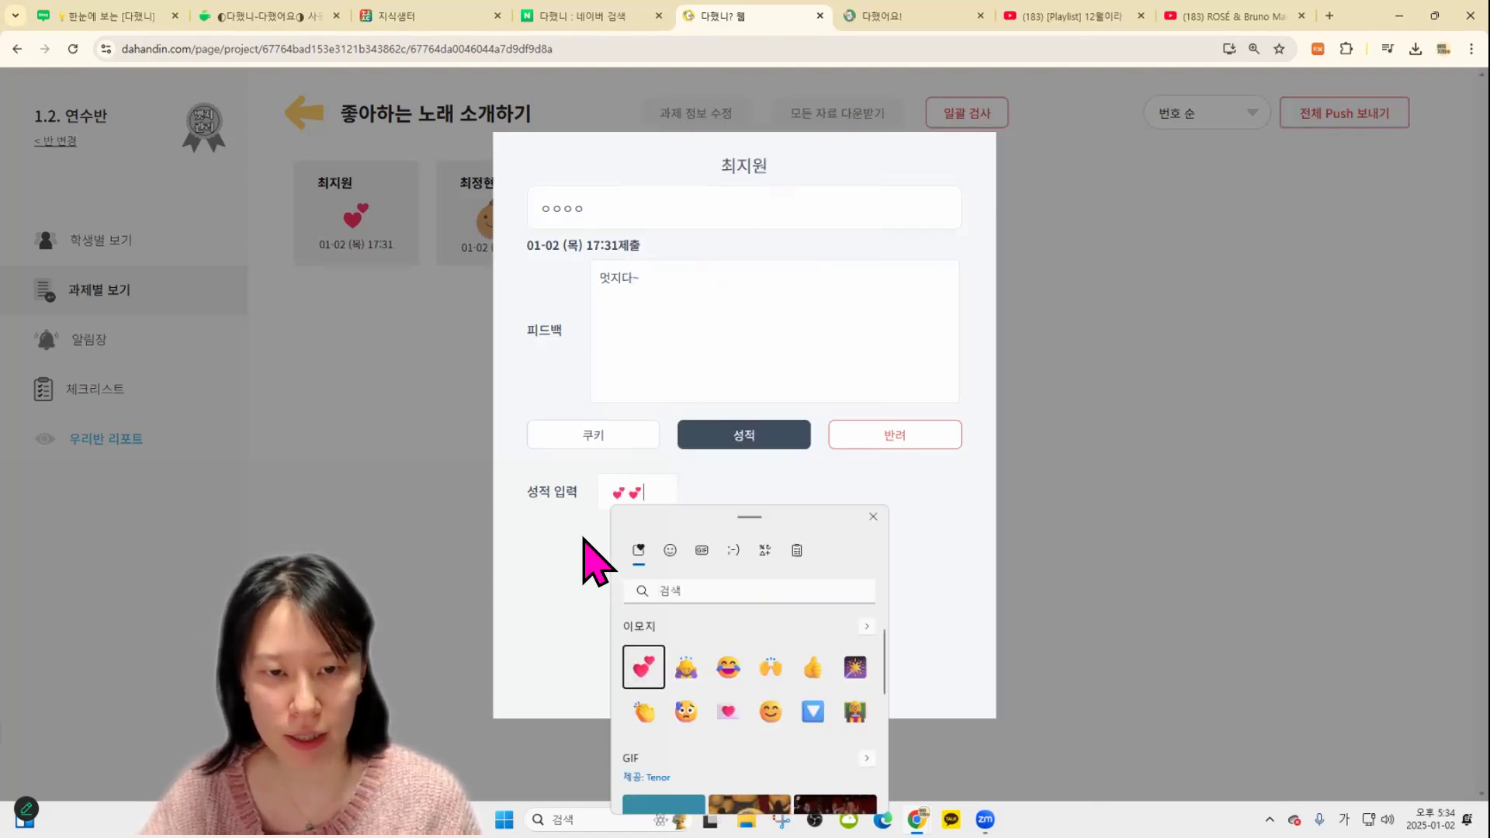
pyautogui.click(650, 492)
pyautogui.click(702, 562)
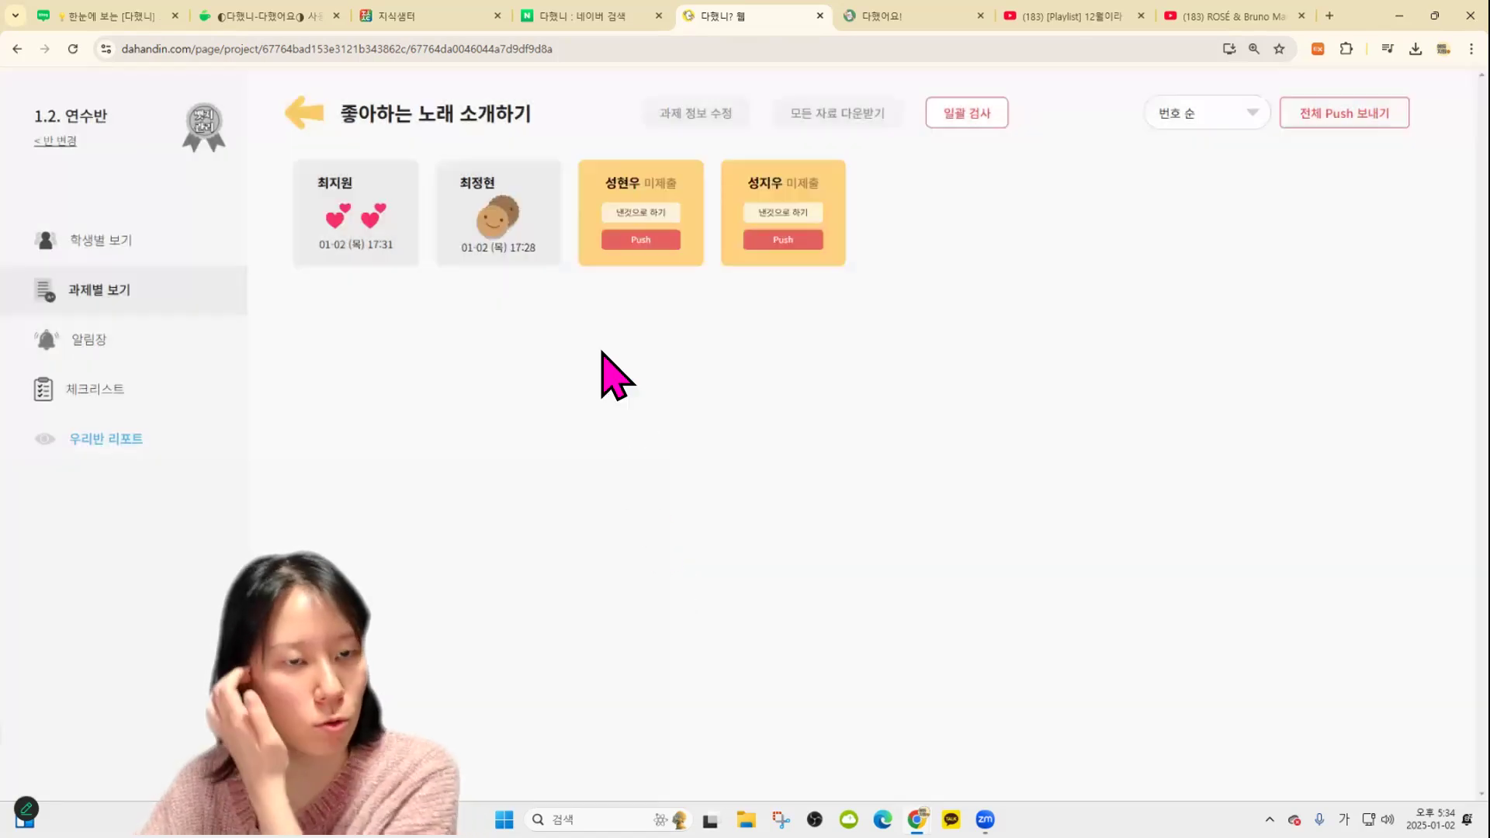
# Reopen the first student's grading, delete the hearts, and save it with no grade
pyautogui.click(391, 248)
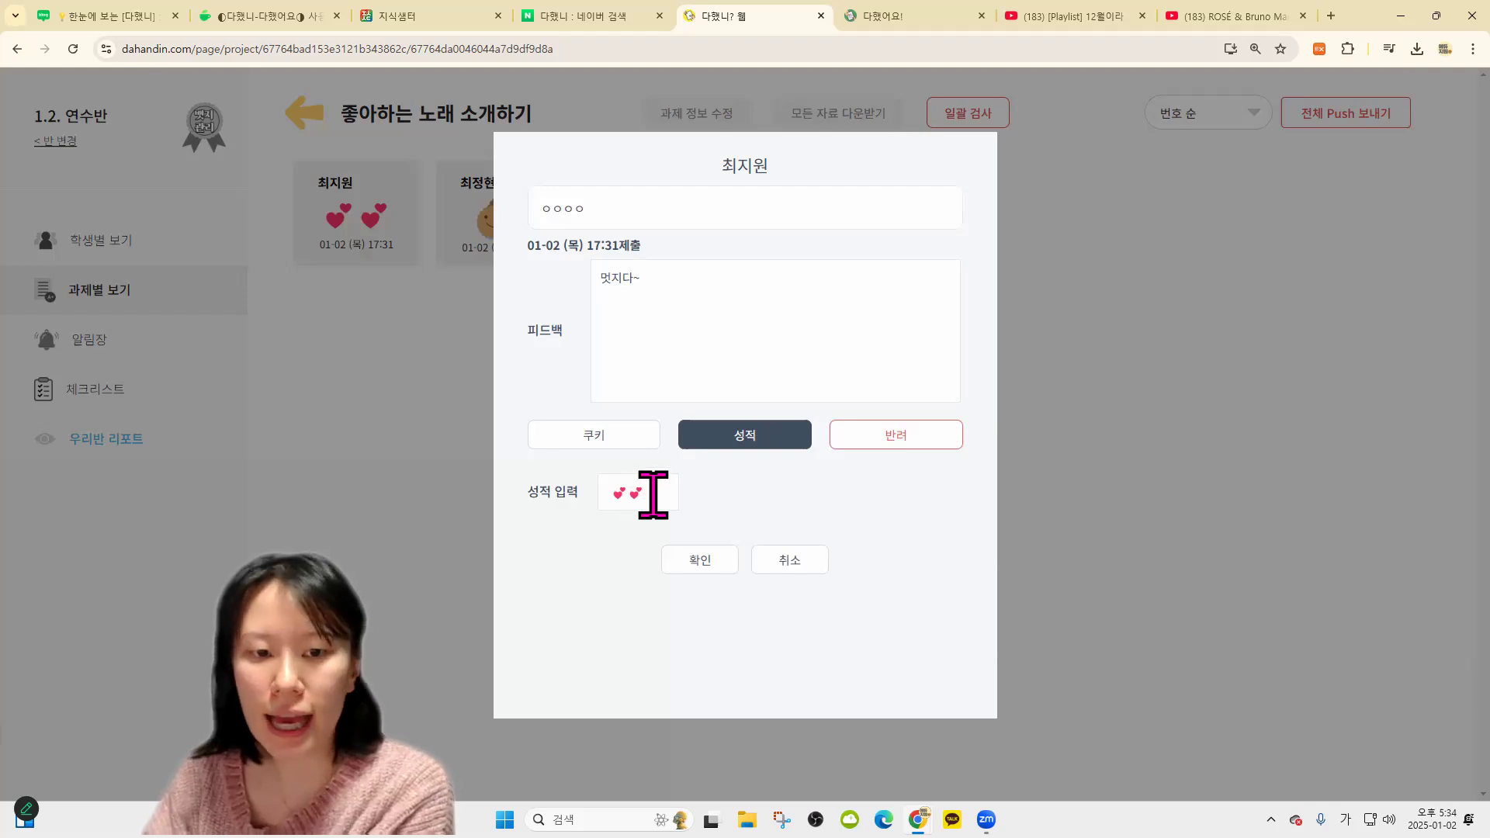
pyautogui.press('BackSpace')
pyautogui.press('BackSpace')
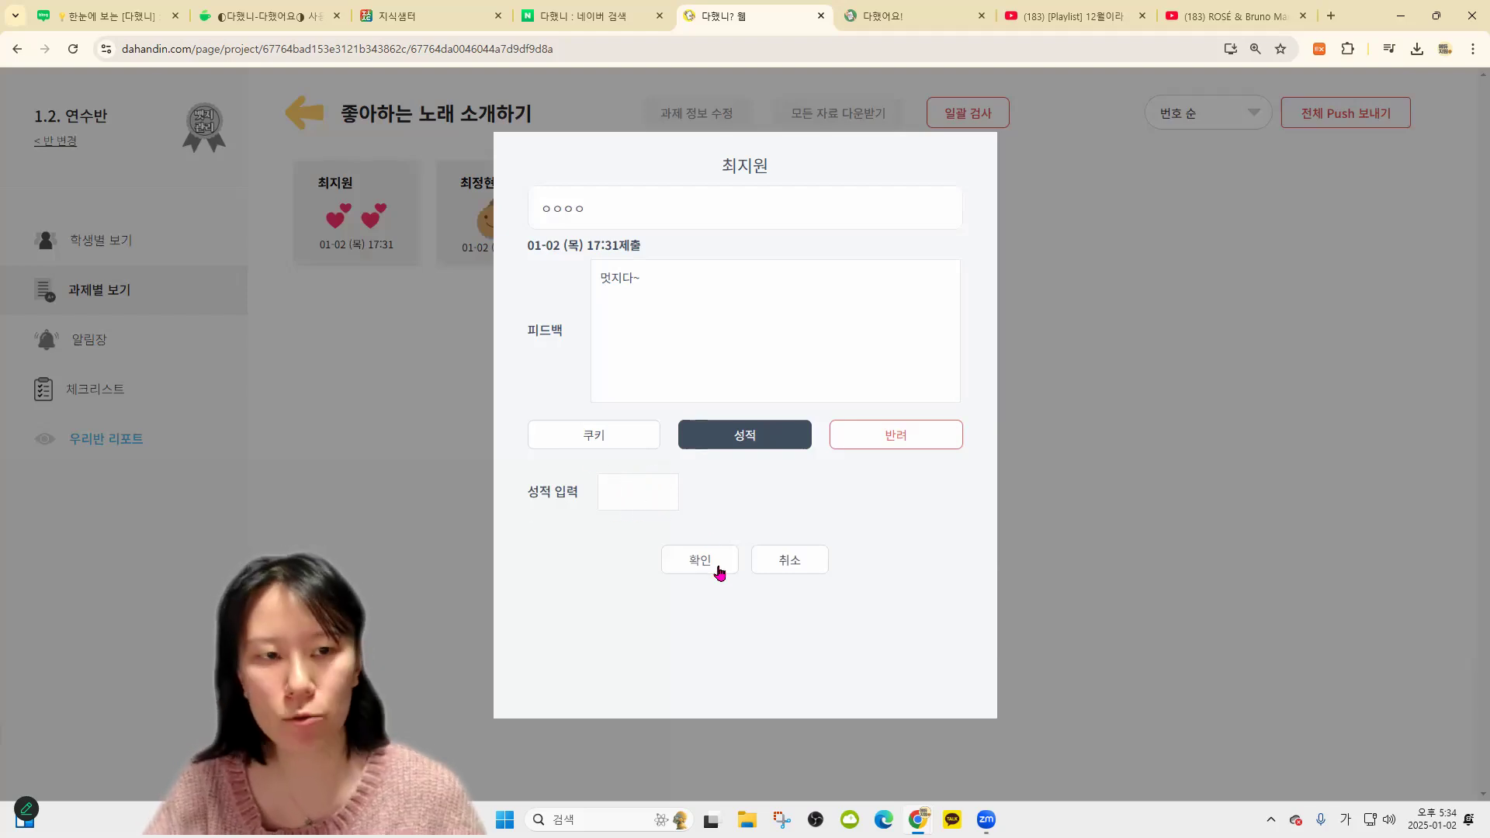
pyautogui.click(725, 563)
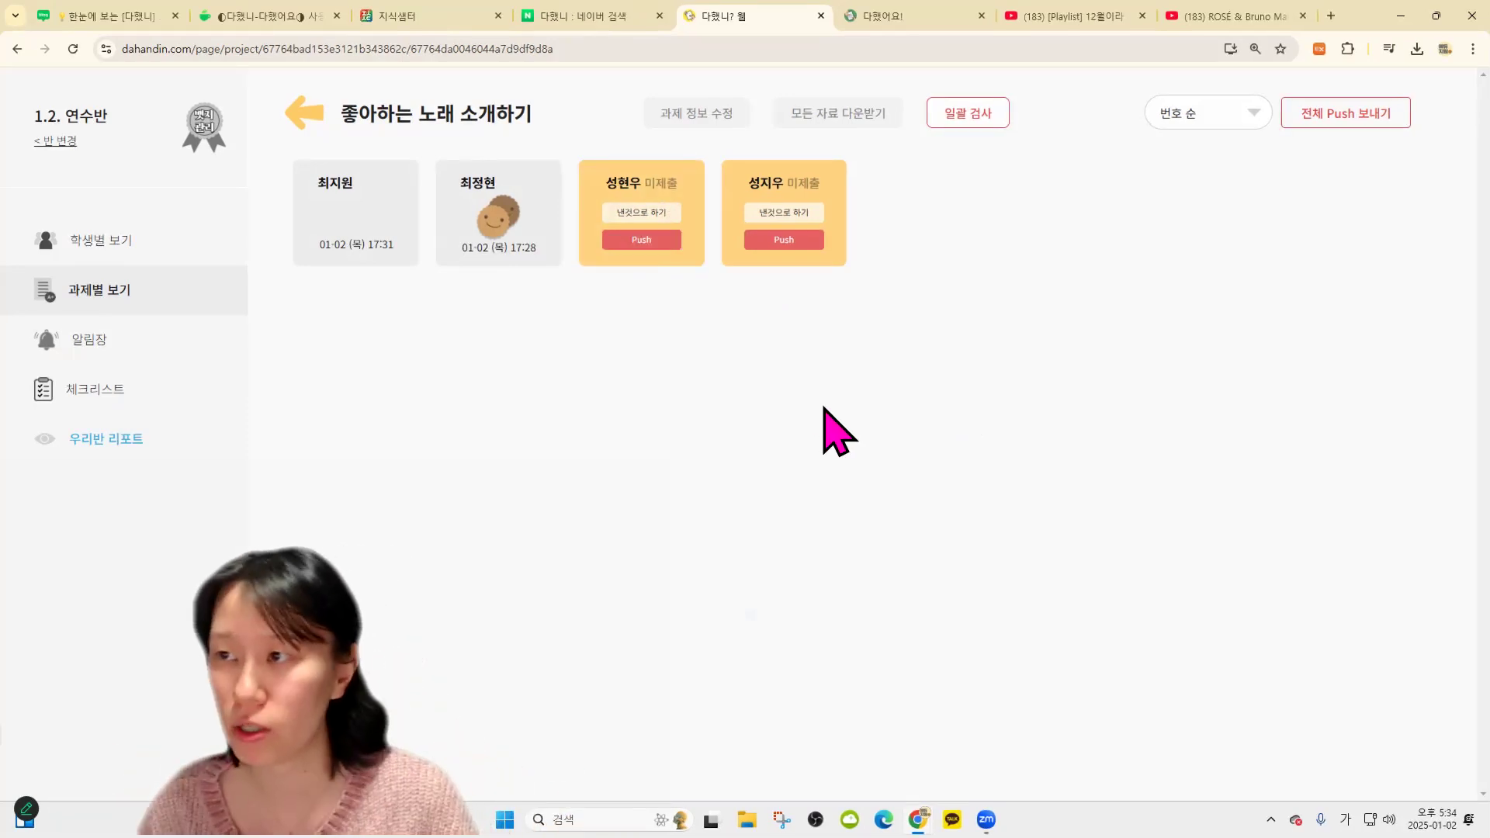
# Mark the third student's assignment 낸것으로 하기 and confirm a cookie with an empty 피드백 box
pyautogui.click(663, 212)
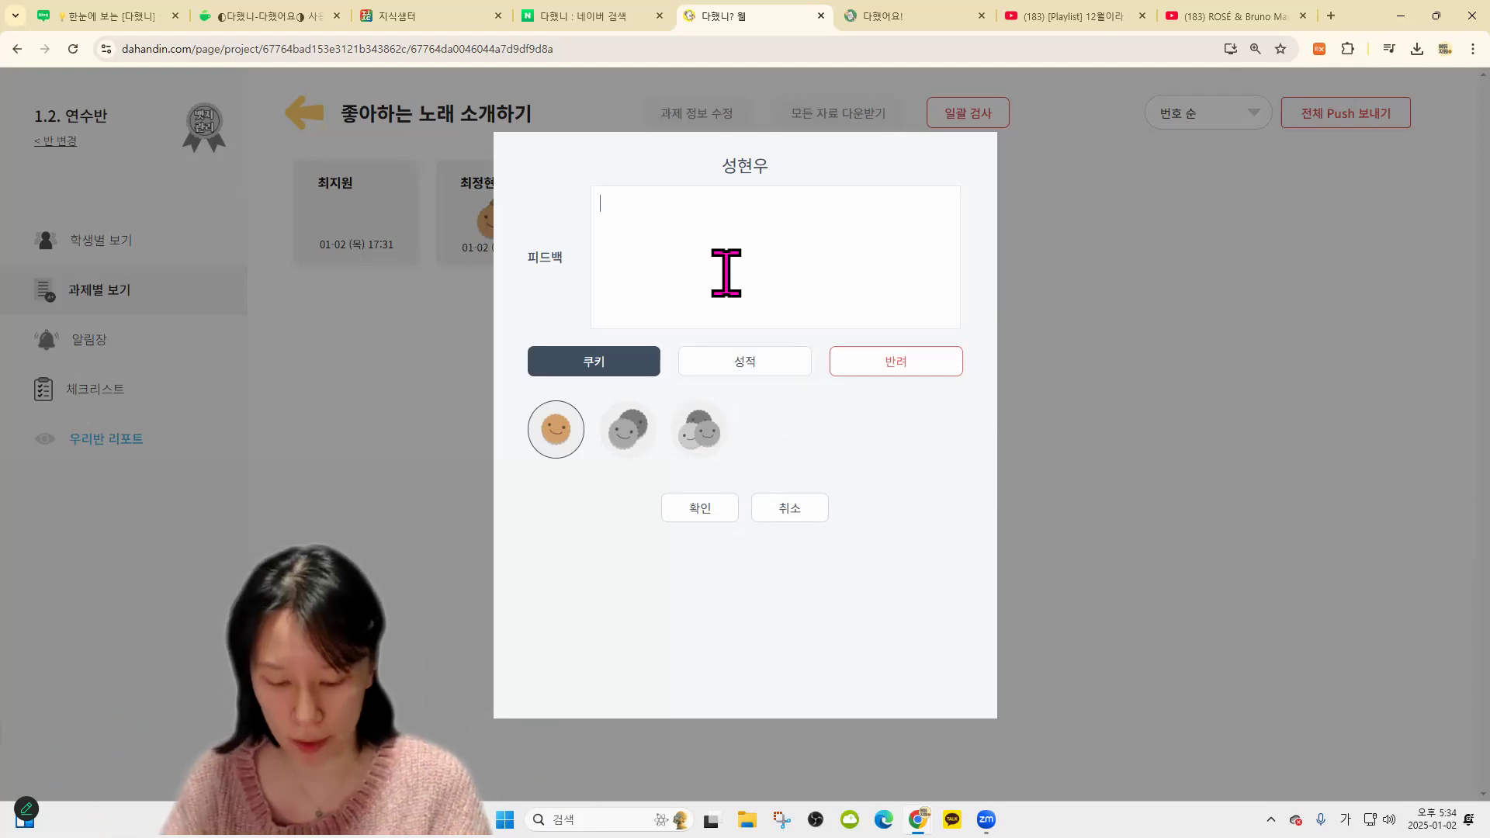
pyautogui.write('잘했네~')
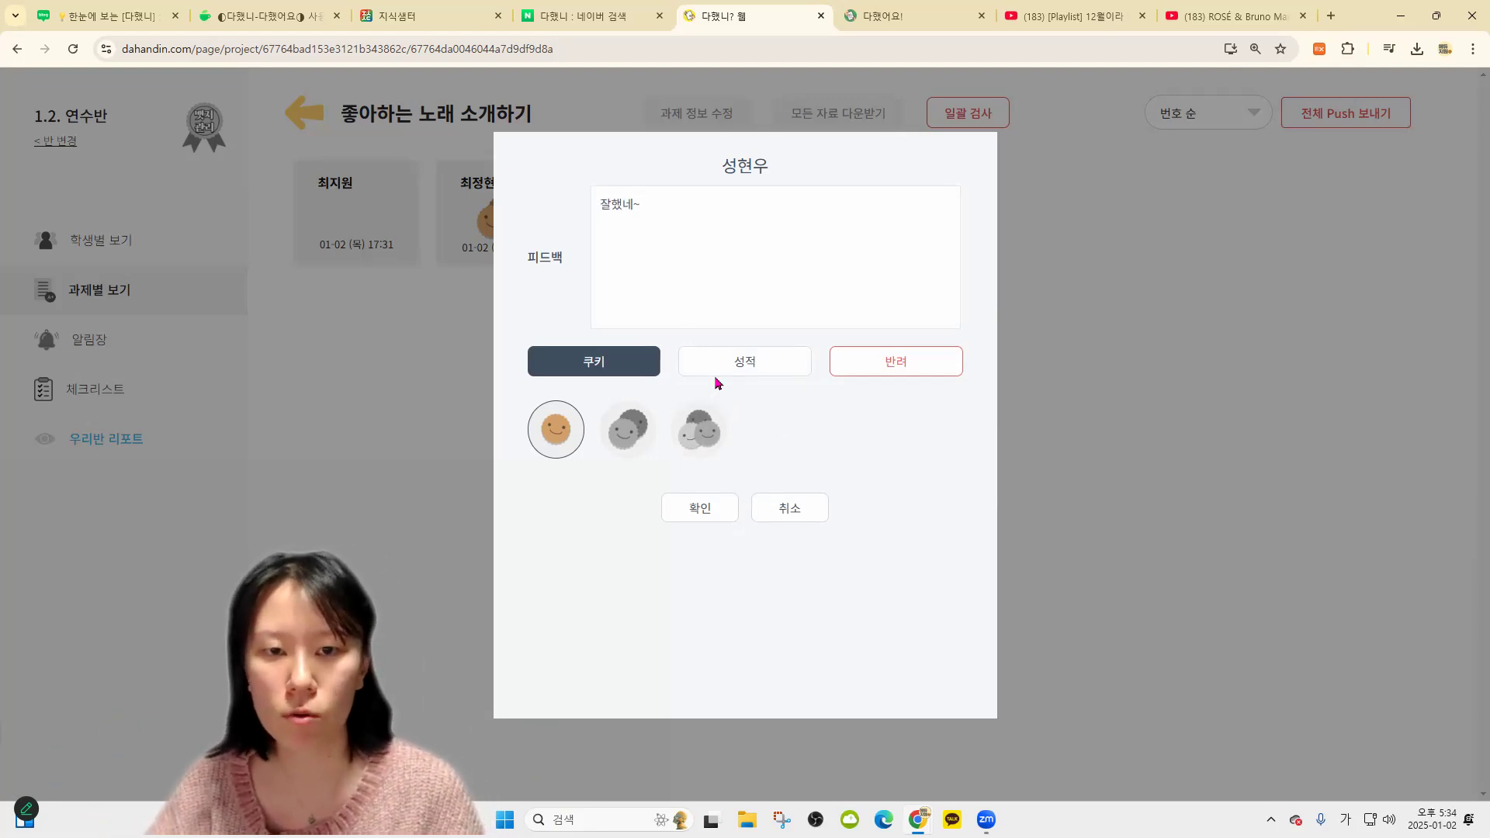
pyautogui.hotkey('ctrl', 'a')
pyautogui.press('BackSpace')
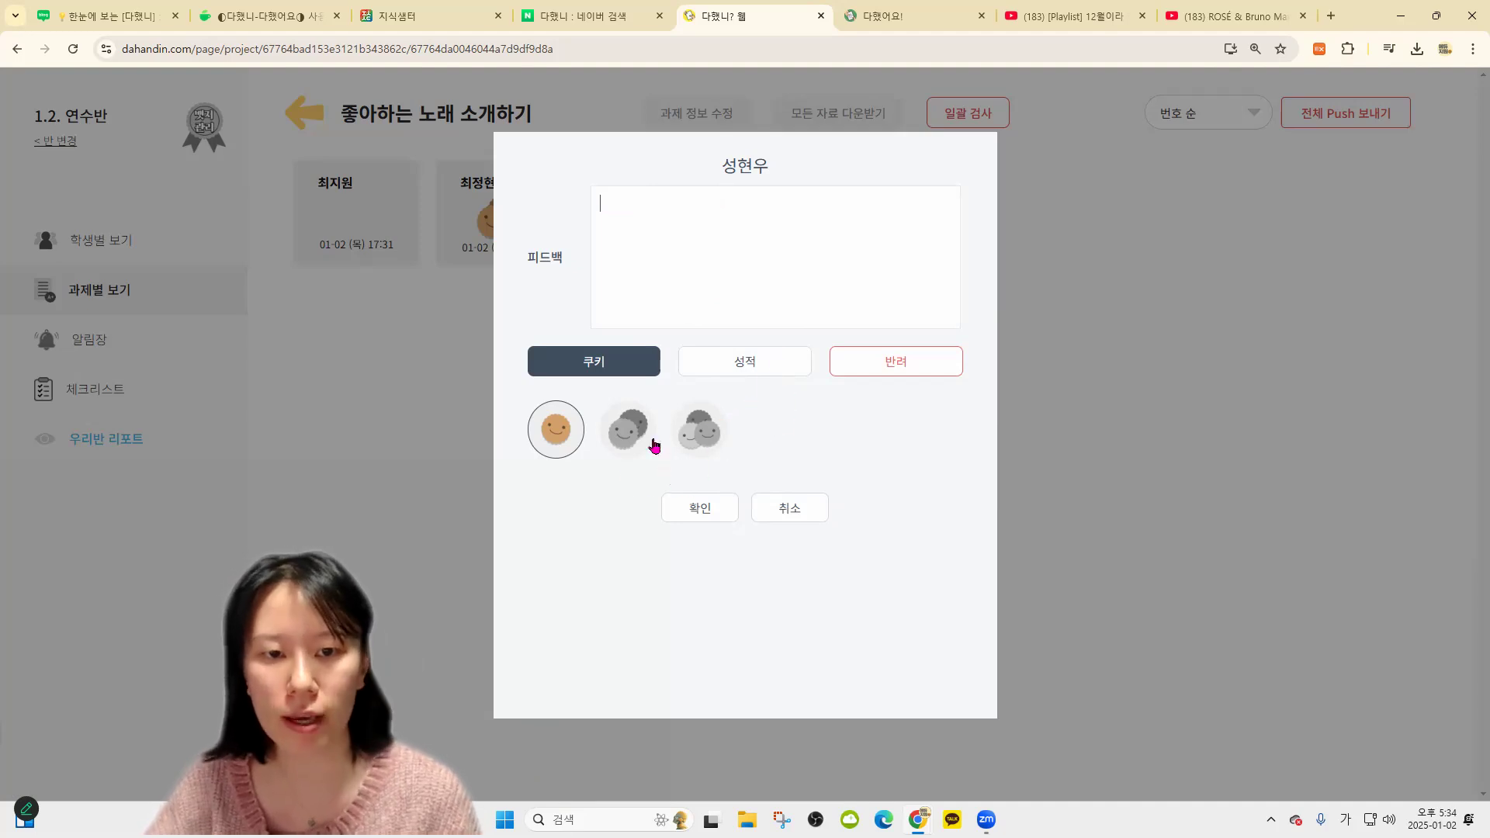
pyautogui.click(693, 509)
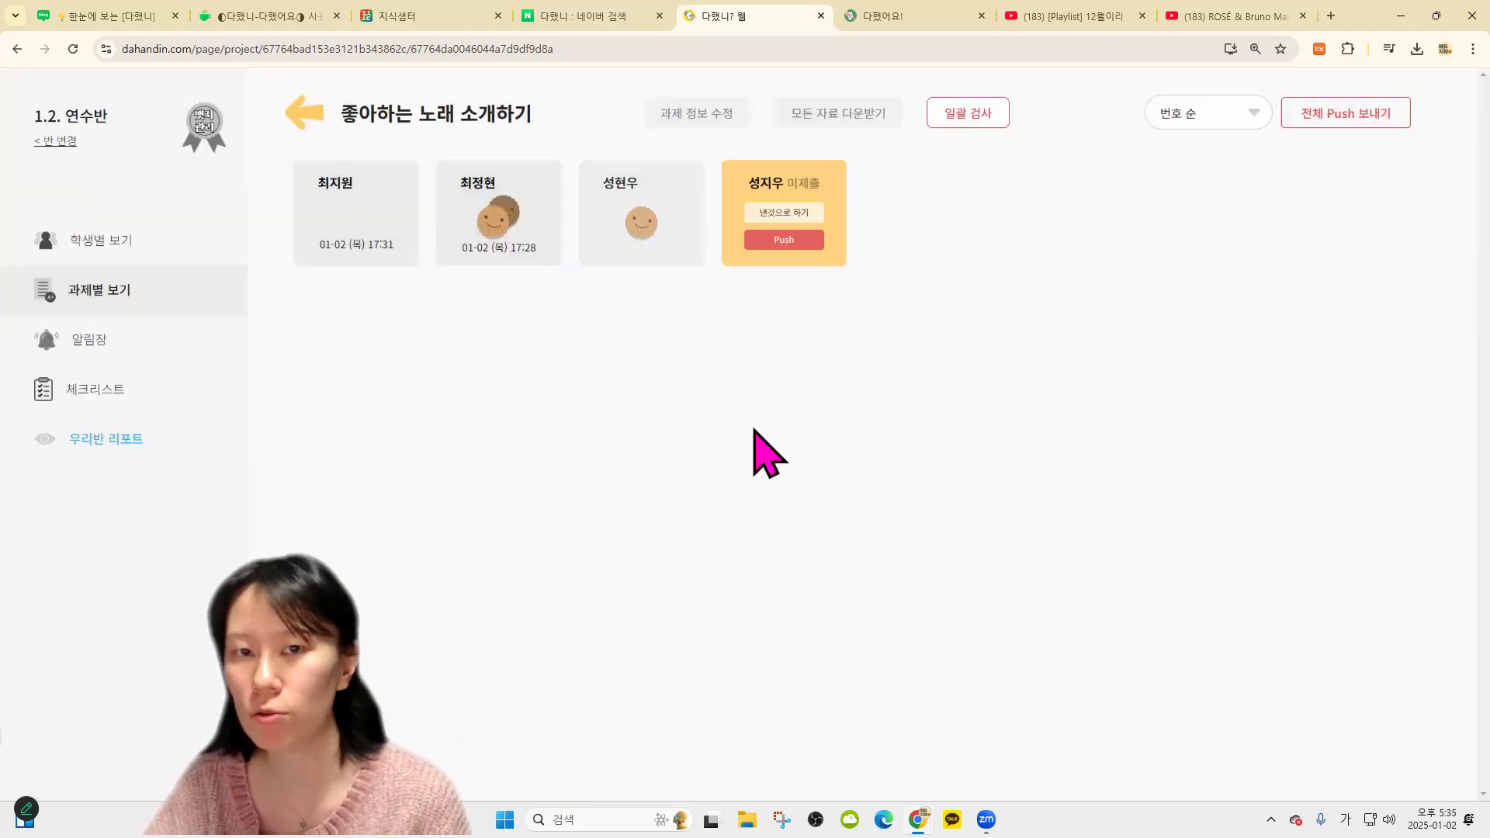
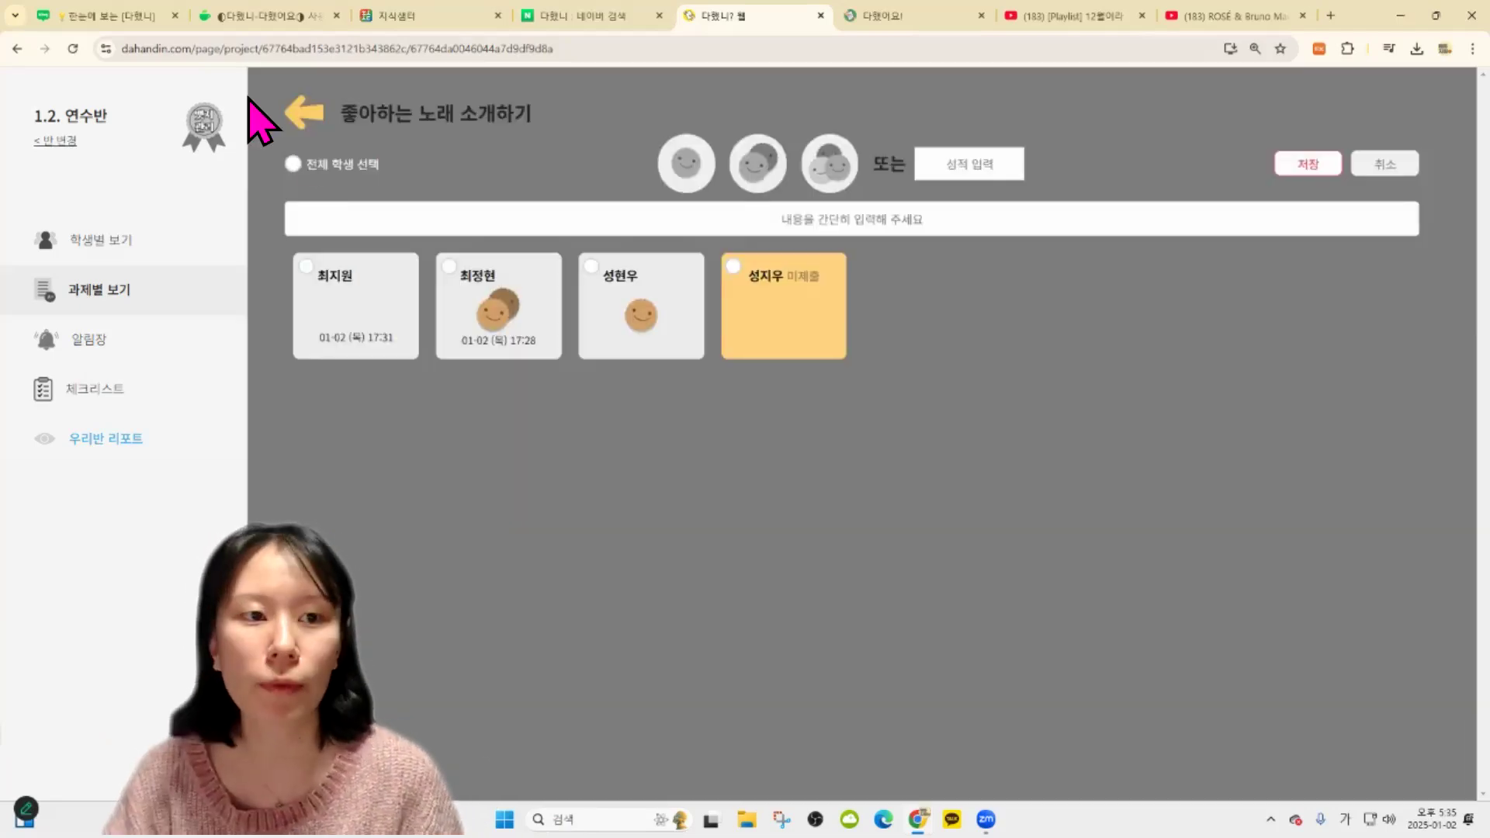
# Give the selected students a two-cookie rating with the comment '잘했음.' and save
pyautogui.click(293, 164)
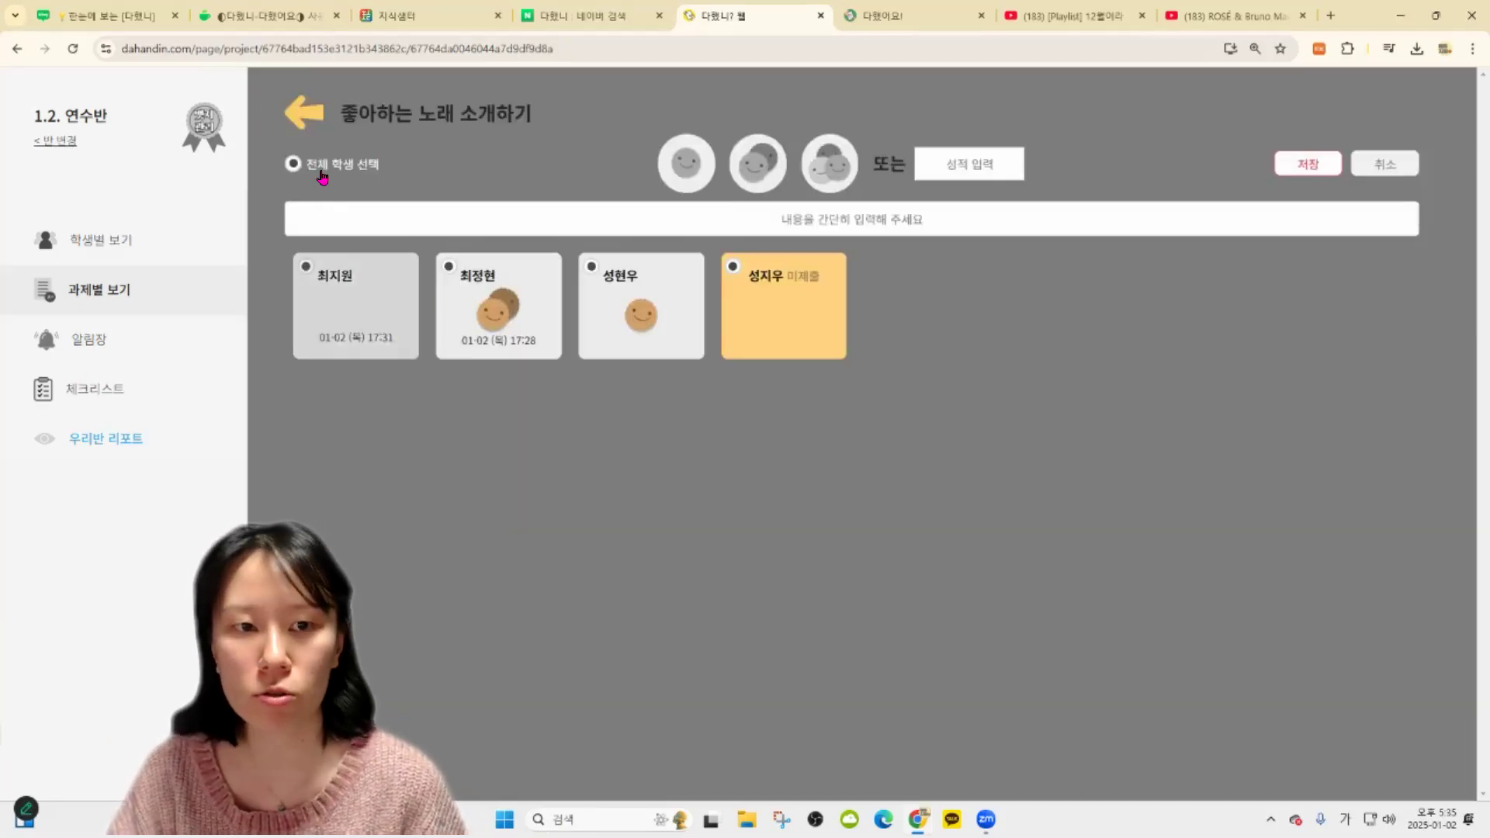
pyautogui.click(613, 318)
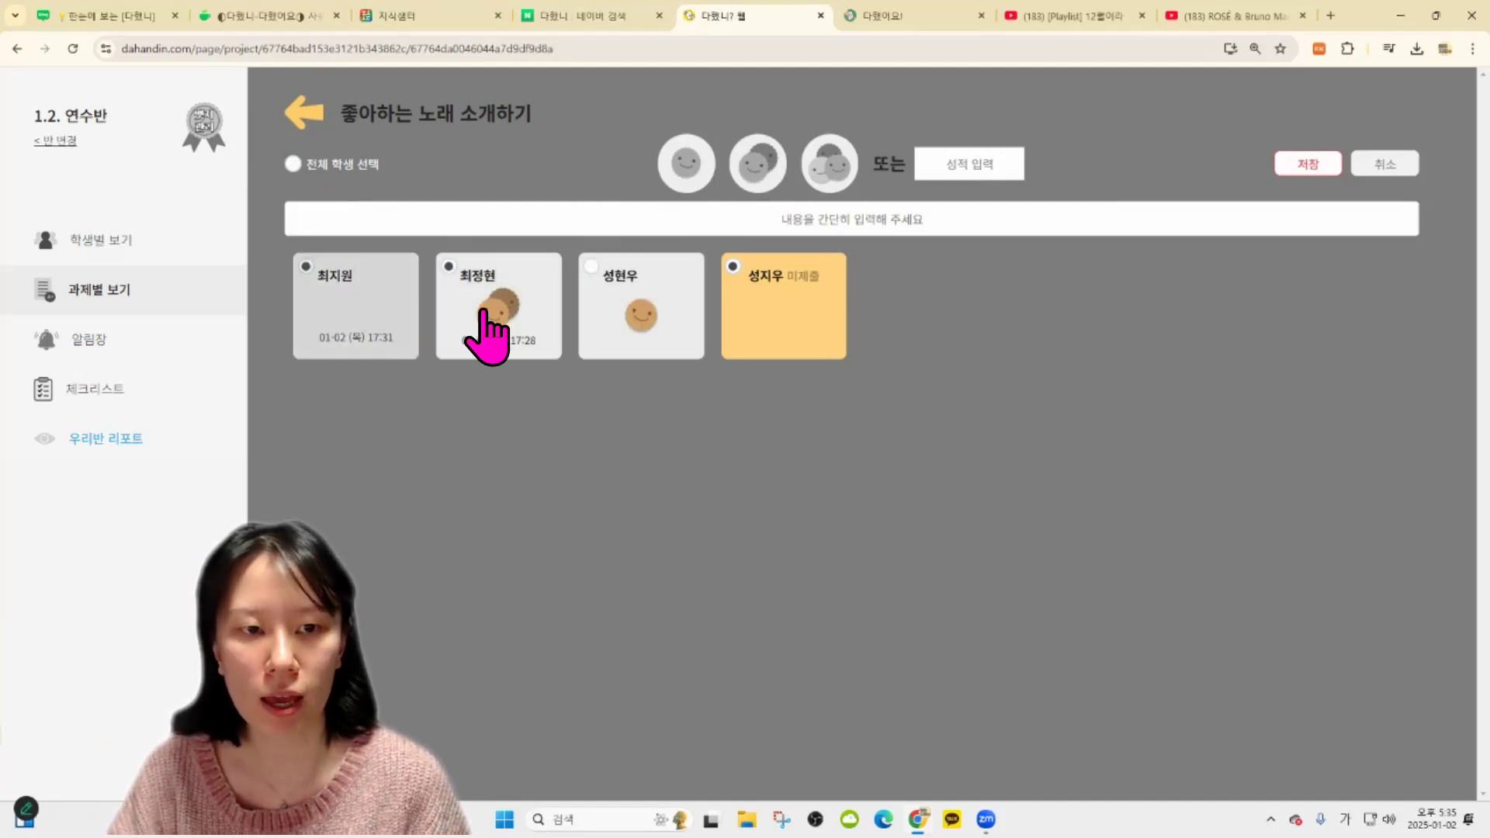
pyautogui.click(599, 342)
pyautogui.click(499, 342)
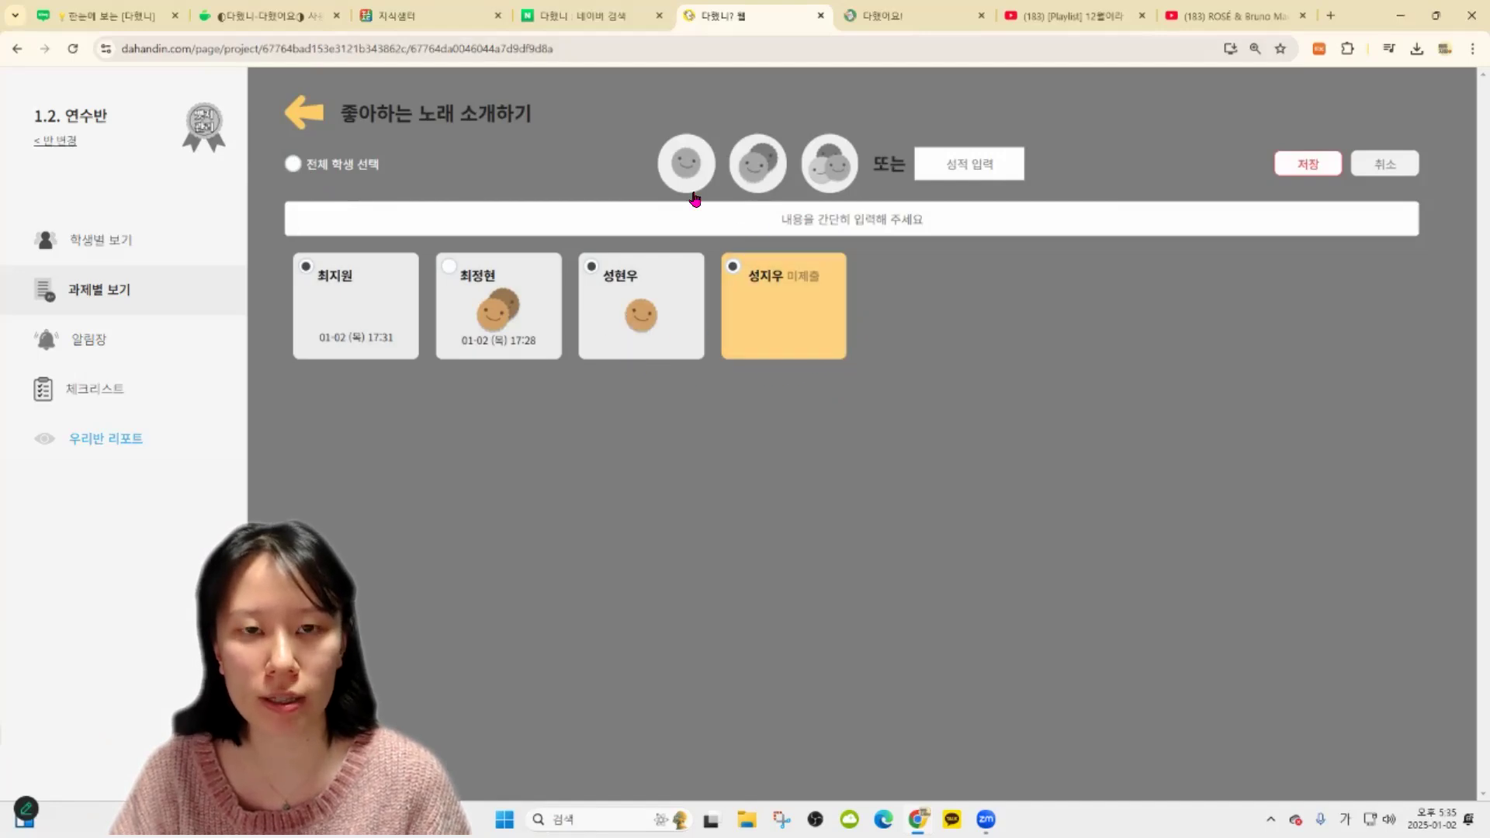
pyautogui.click(756, 172)
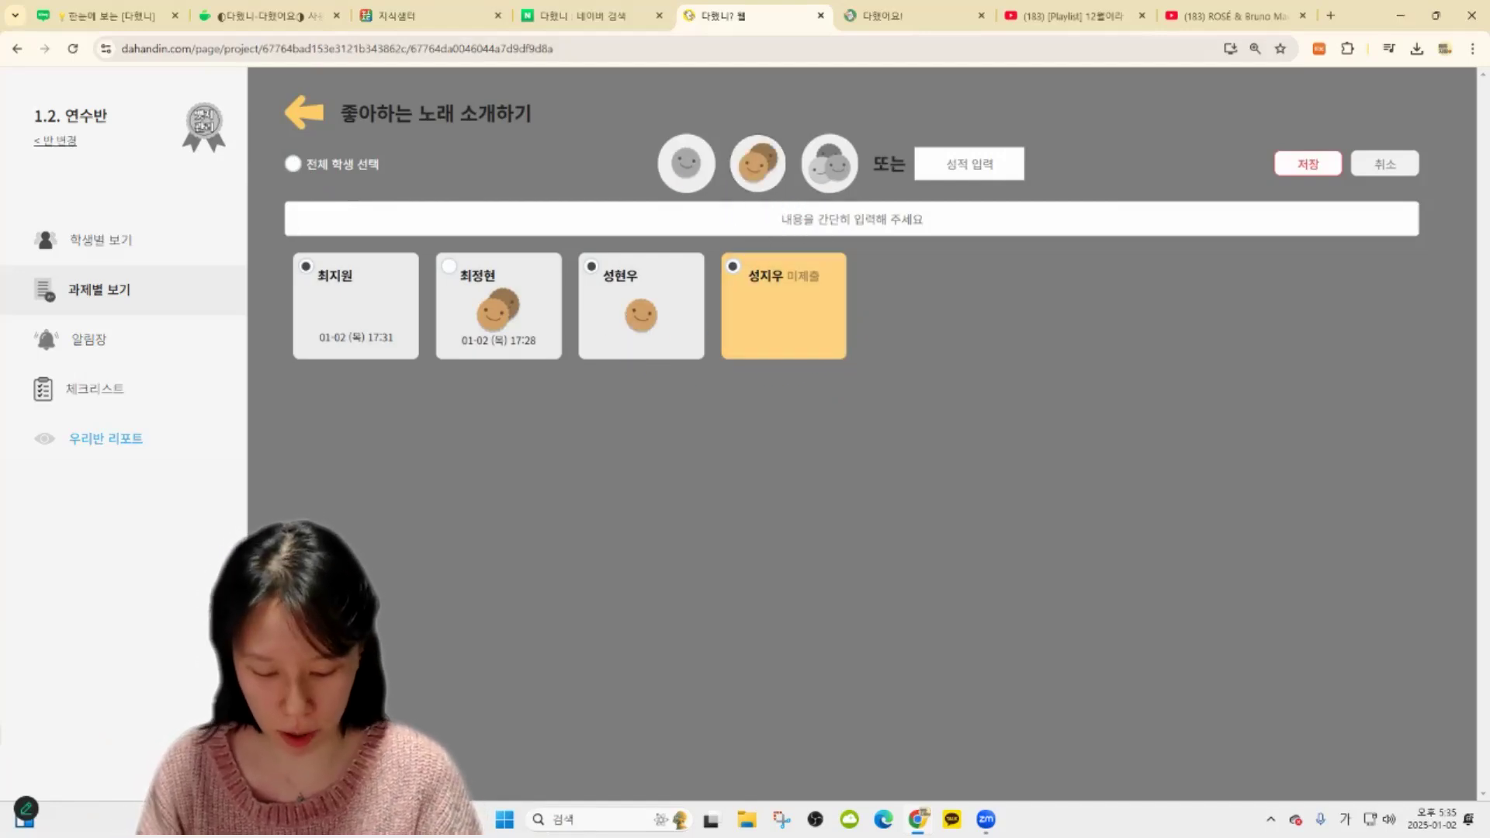
pyautogui.write('잘했음.')
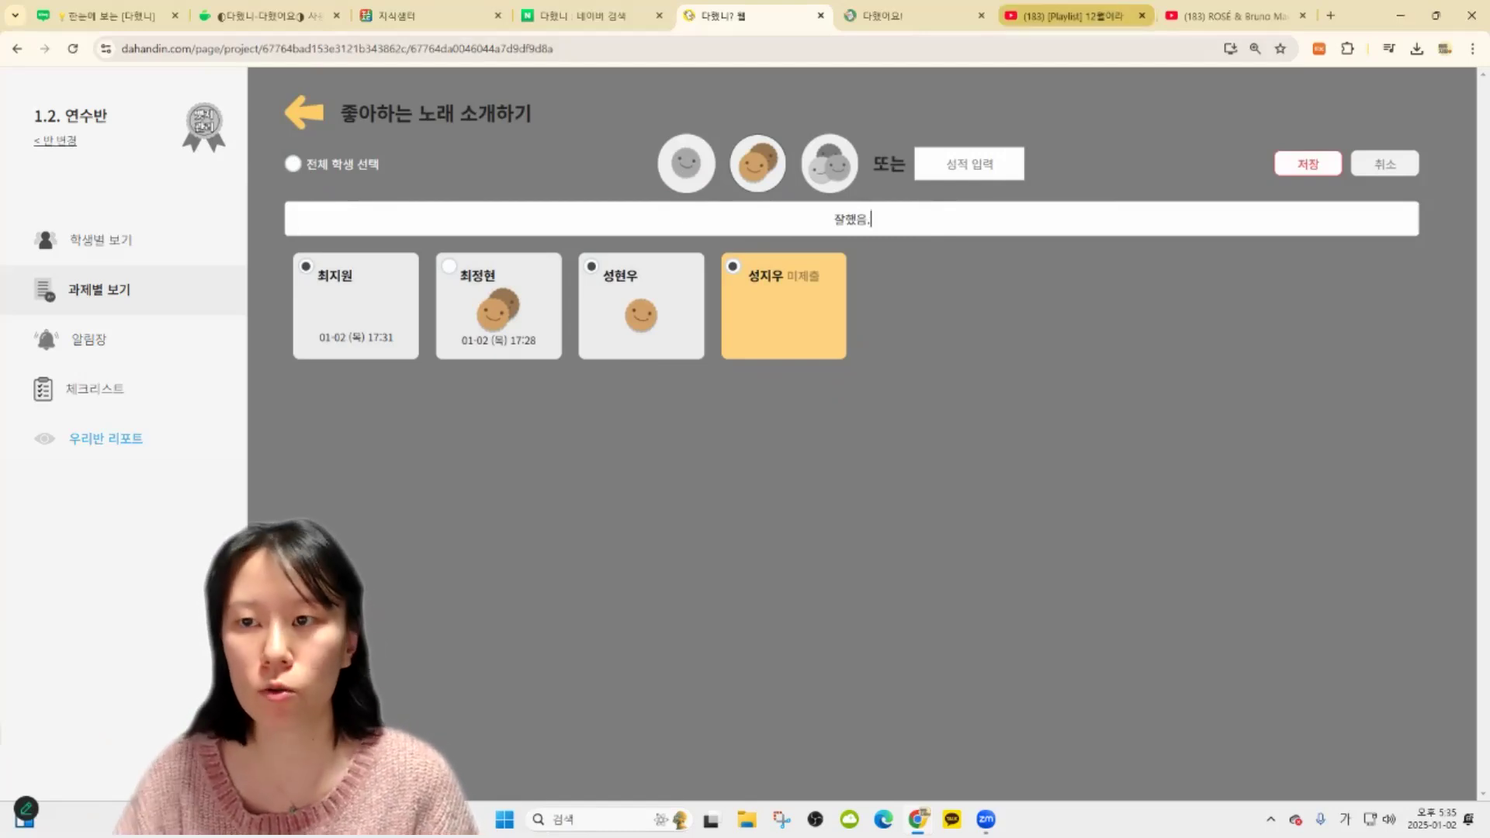
pyautogui.click(1307, 163)
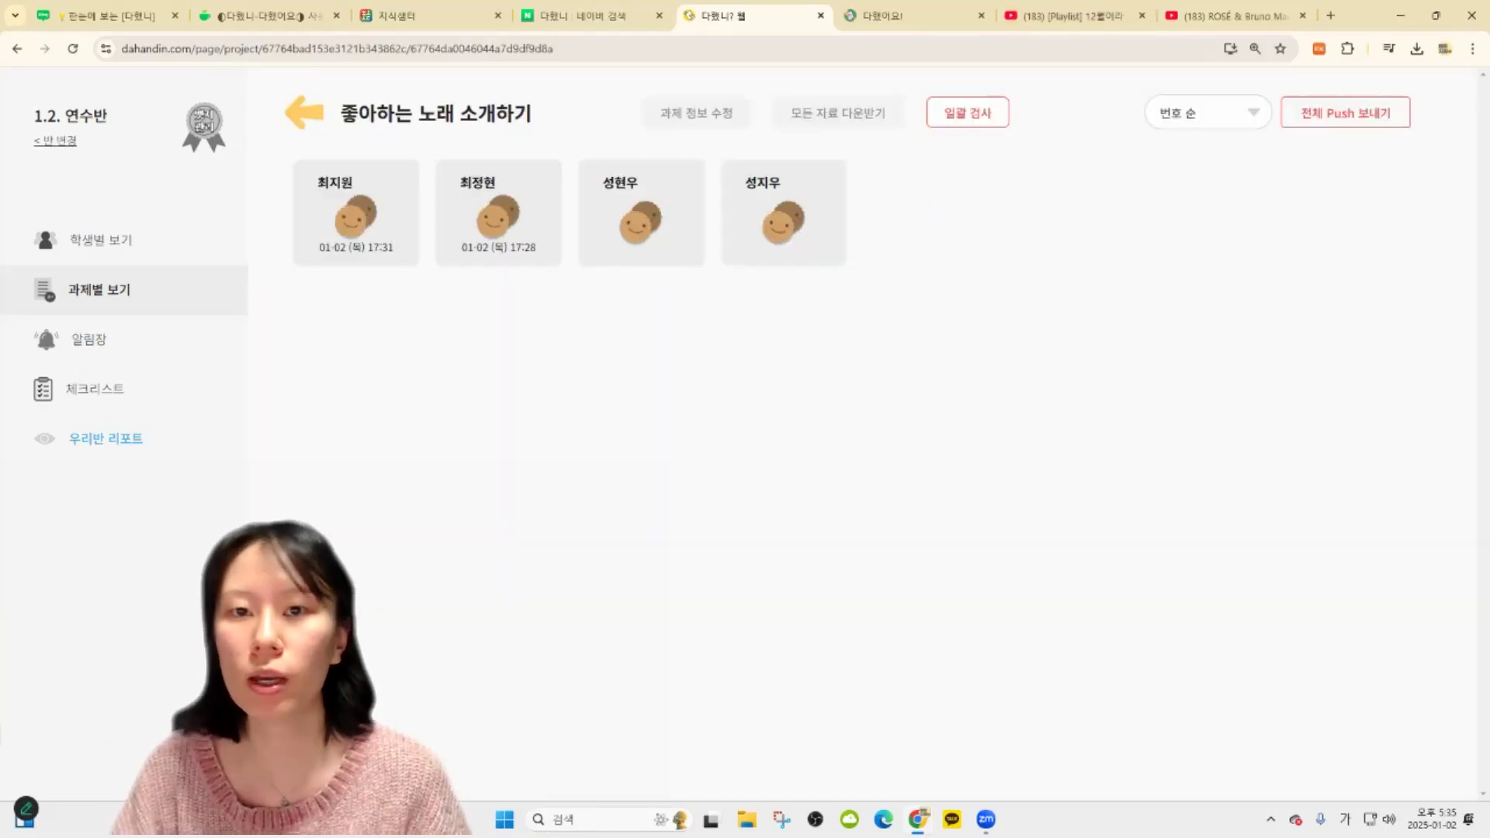
# Bulk-score the third and fourth students 99 points and save
pyautogui.click(934, 110)
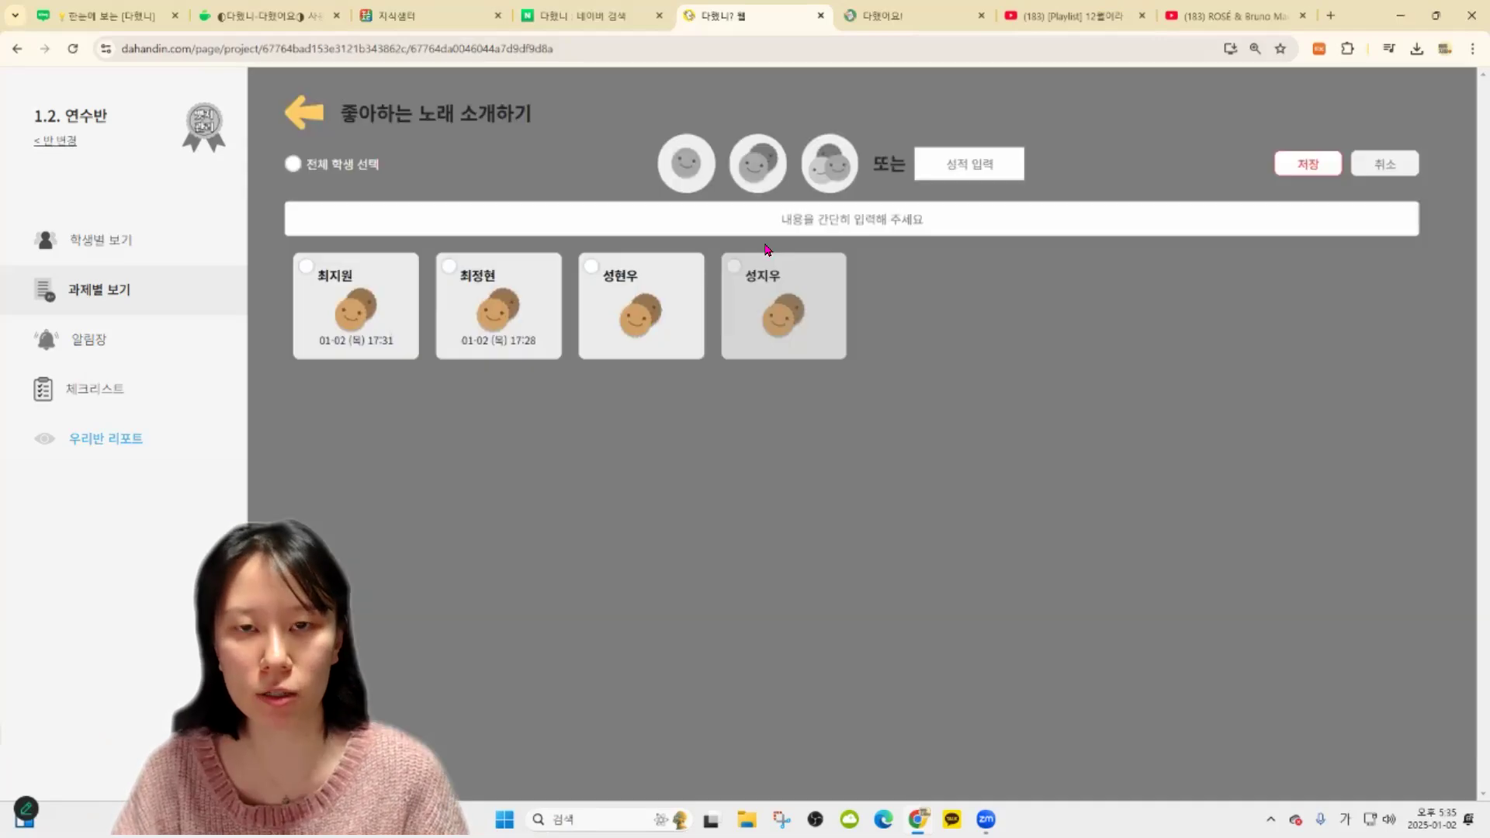
pyautogui.write('99')
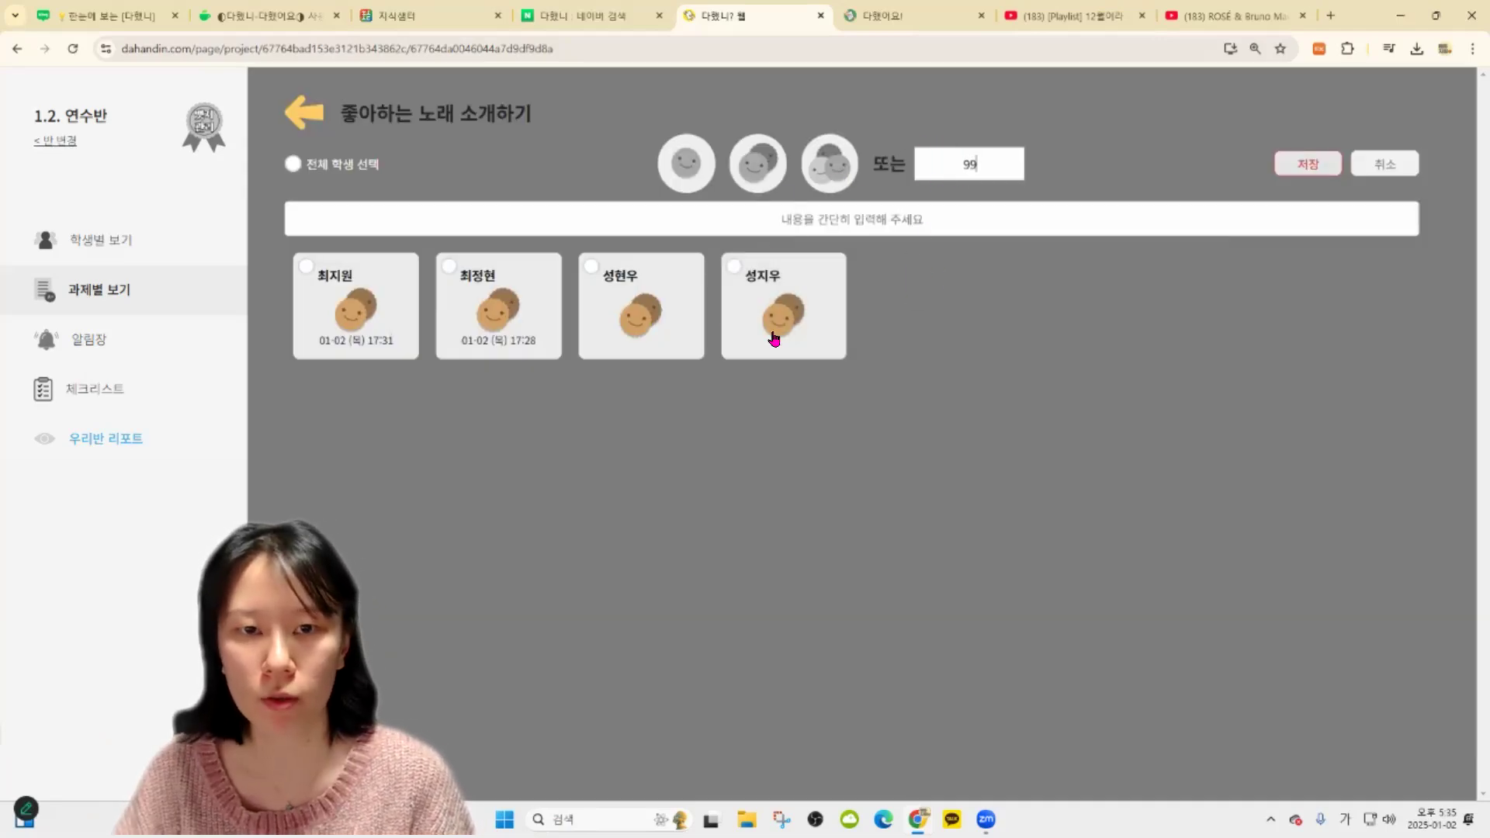
pyautogui.click(389, 353)
pyautogui.click(767, 320)
pyautogui.click(641, 311)
pyautogui.click(1308, 164)
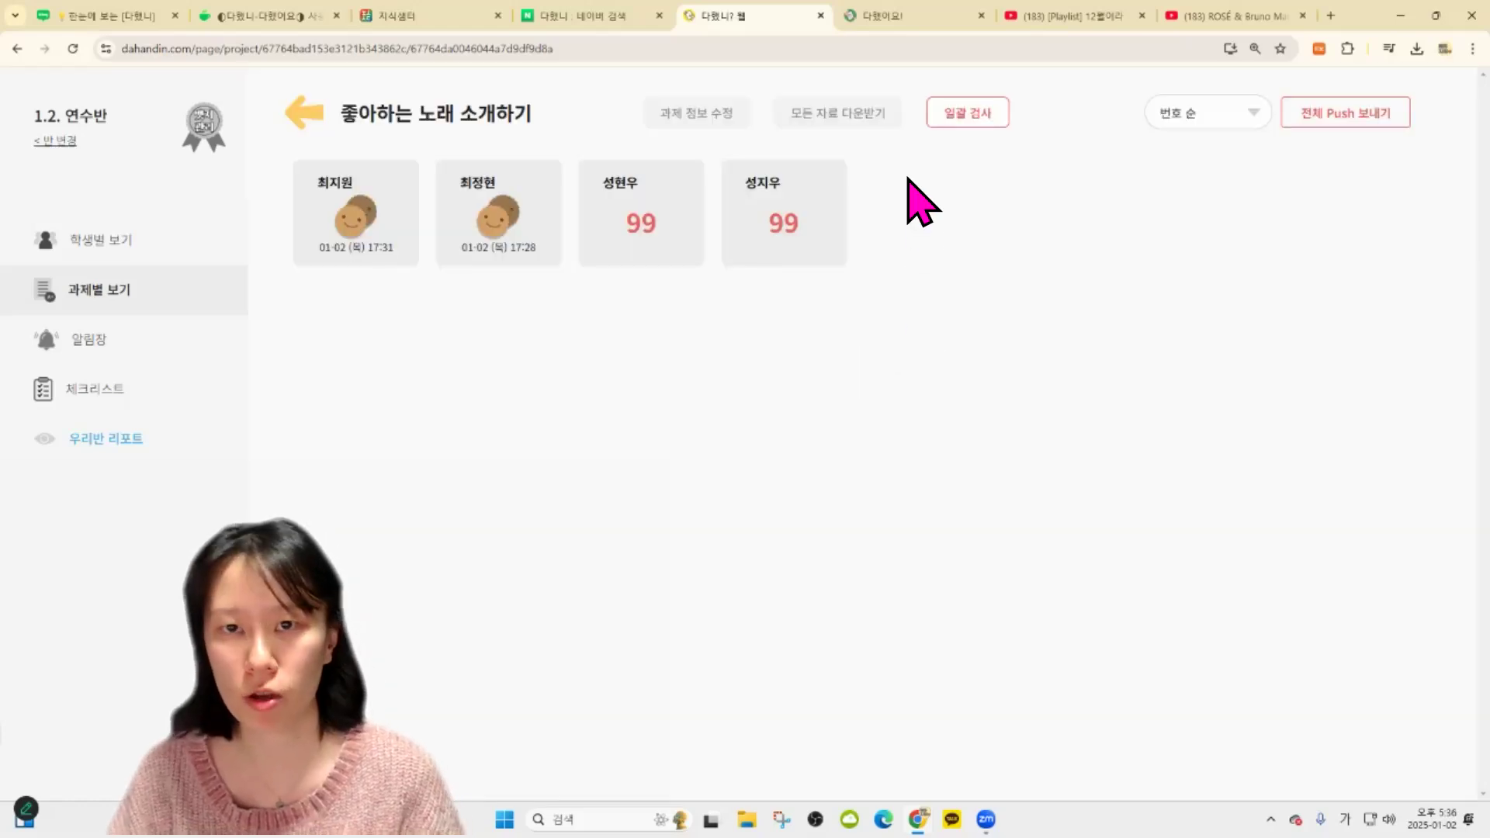
pyautogui.click(935, 118)
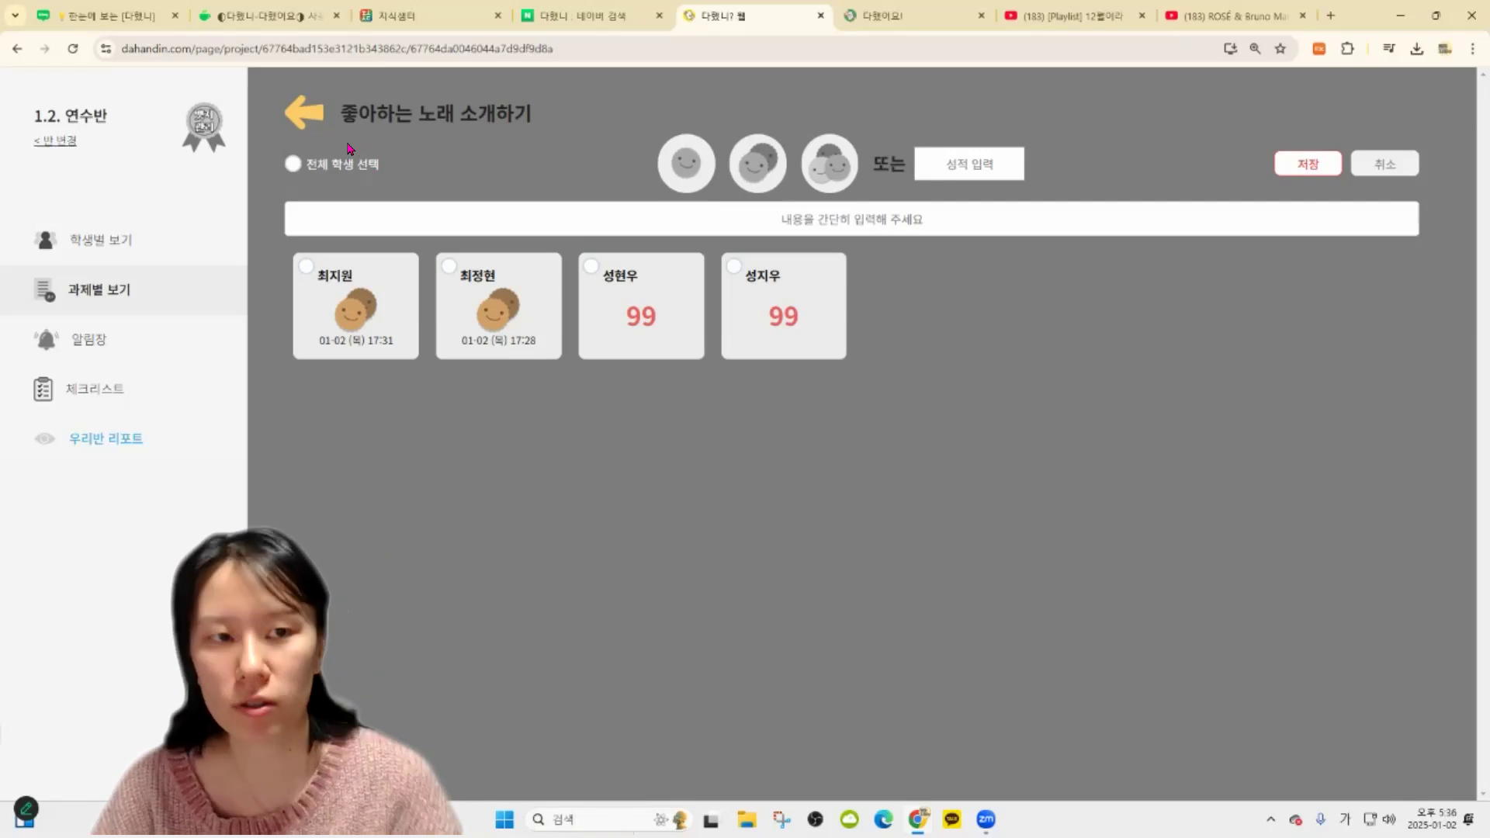
# Cancel bulk grading and move between the assignment list and per-student view
pyautogui.click(1386, 164)
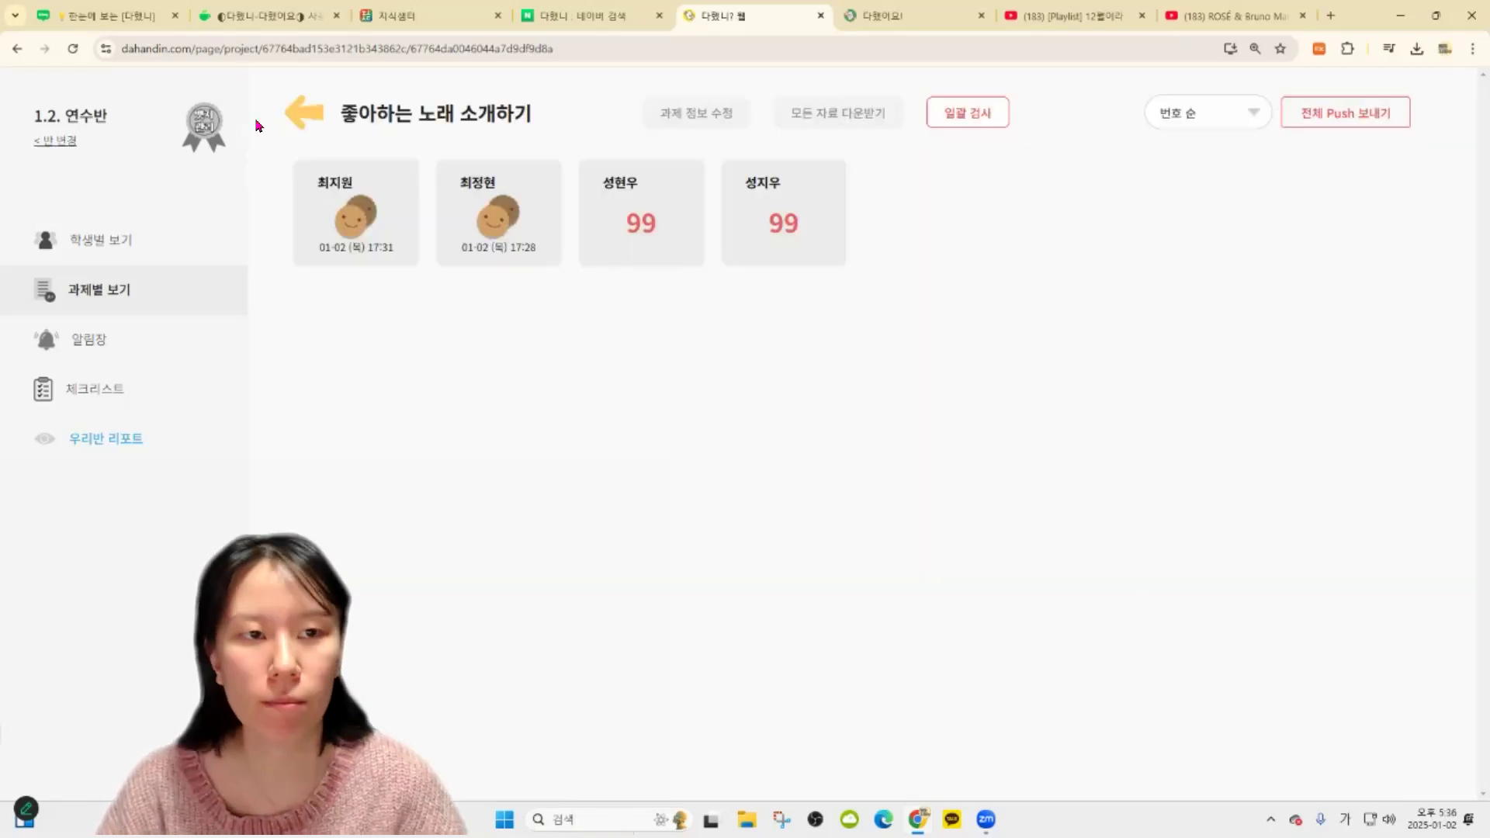
pyautogui.click(295, 114)
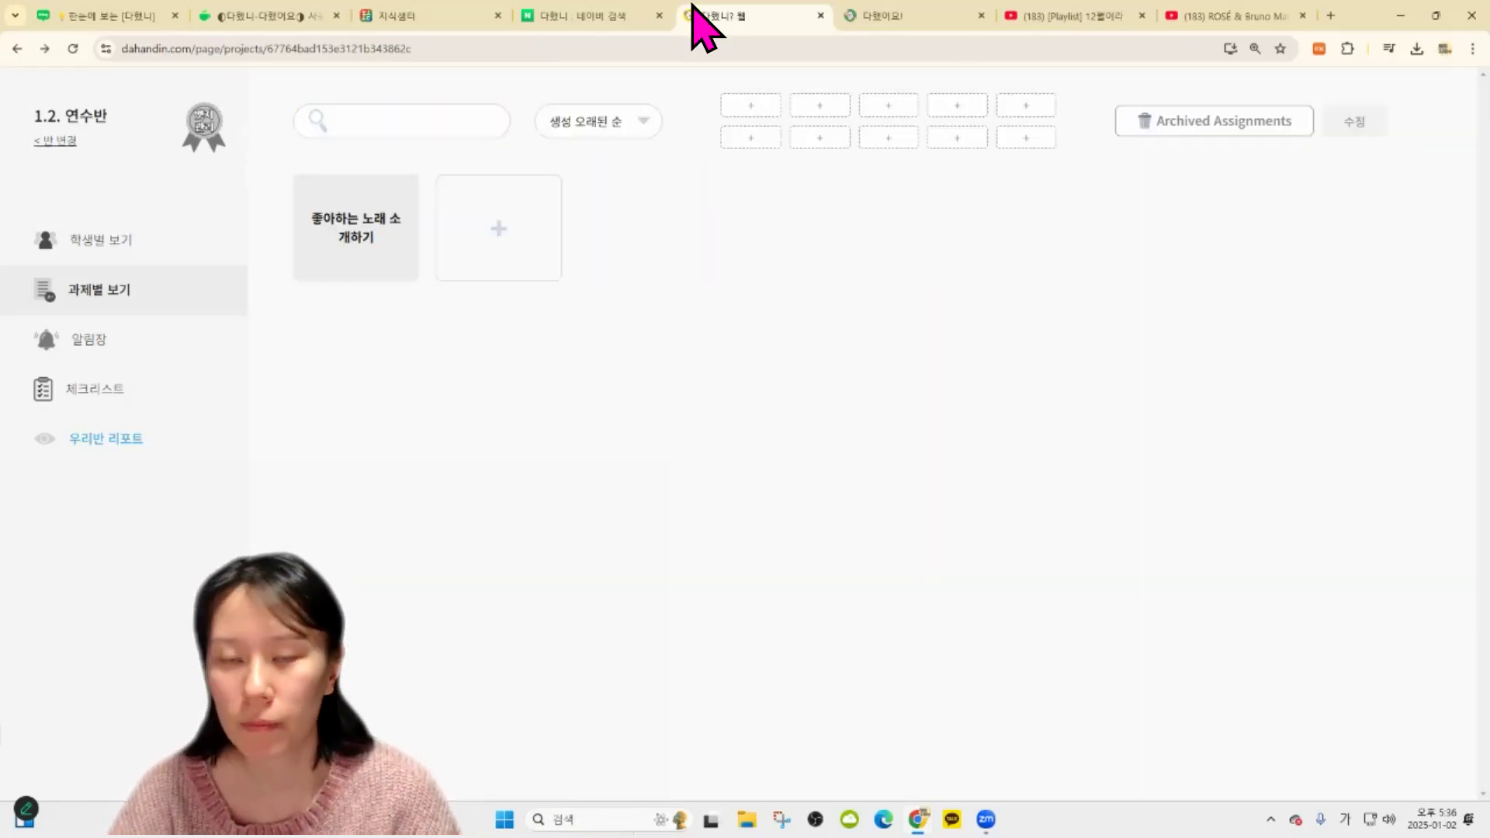
pyautogui.click(371, 246)
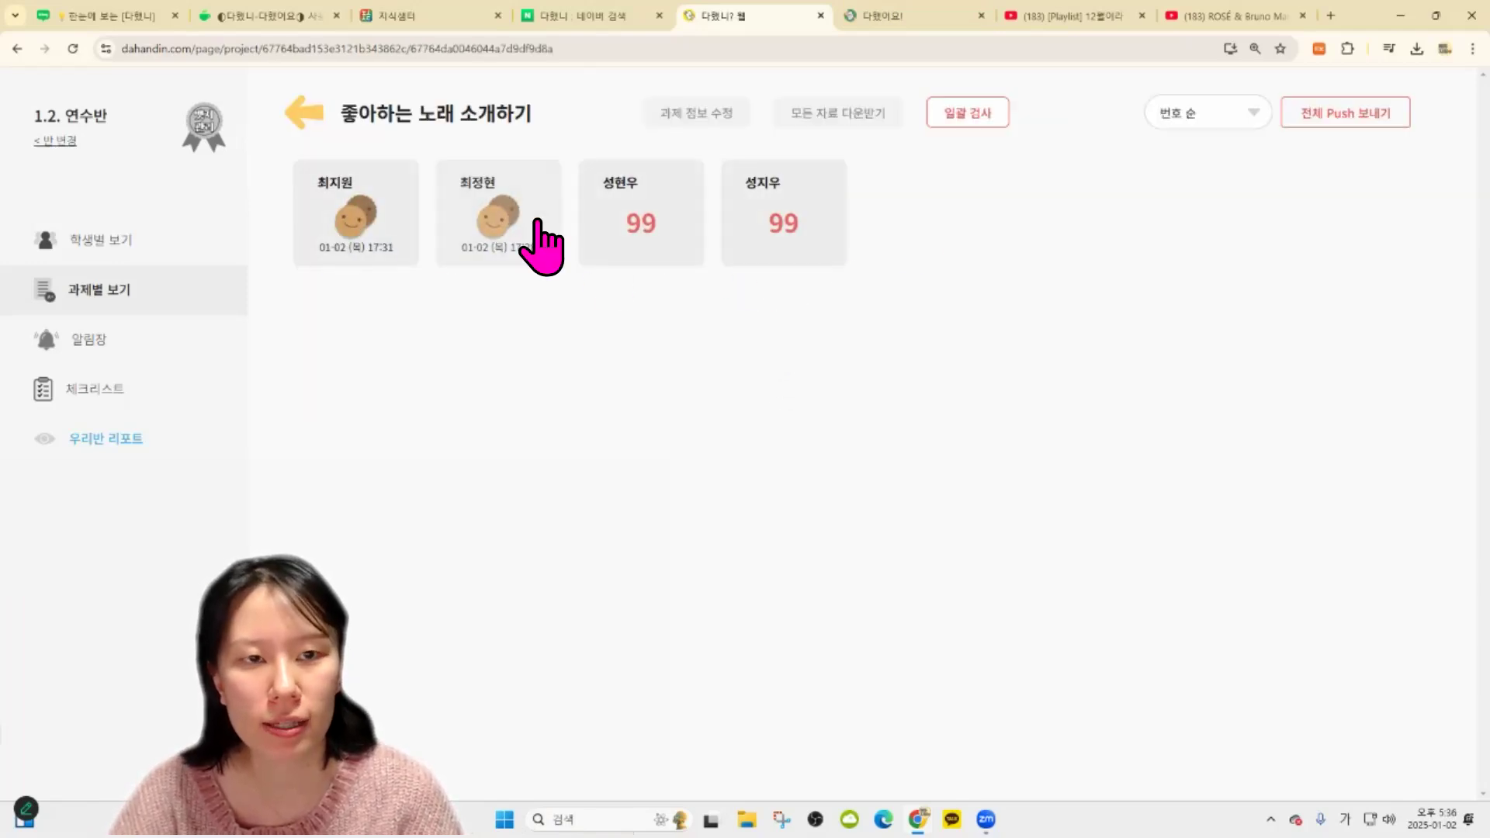
pyautogui.click(302, 113)
pyautogui.click(122, 240)
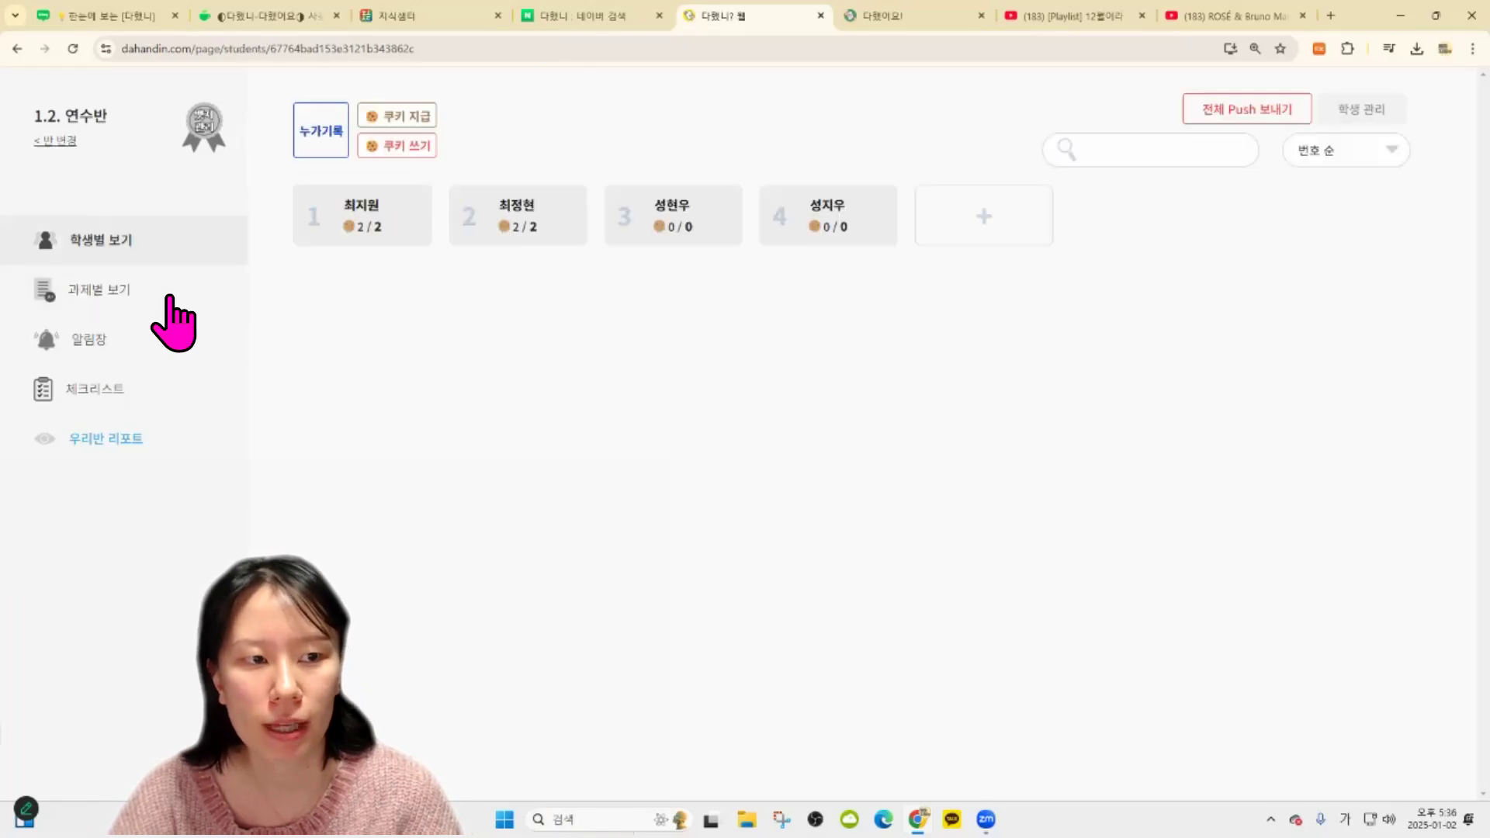
pyautogui.click(169, 299)
# Return the fourth student's favourite-song submission with 반려, then go back to the list
pyautogui.click(698, 256)
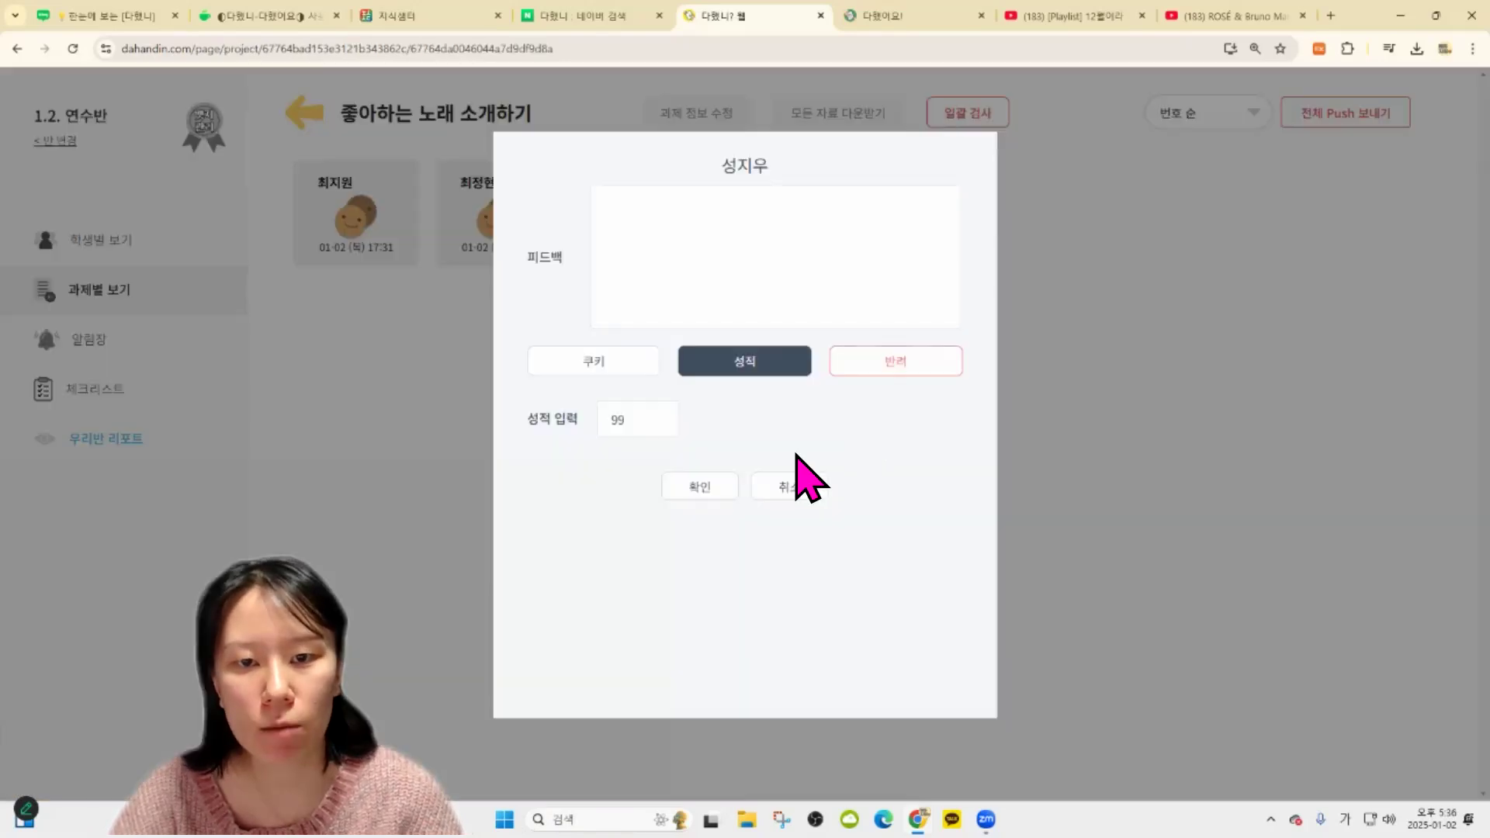
pyautogui.click(854, 363)
pyautogui.click(698, 435)
pyautogui.click(816, 158)
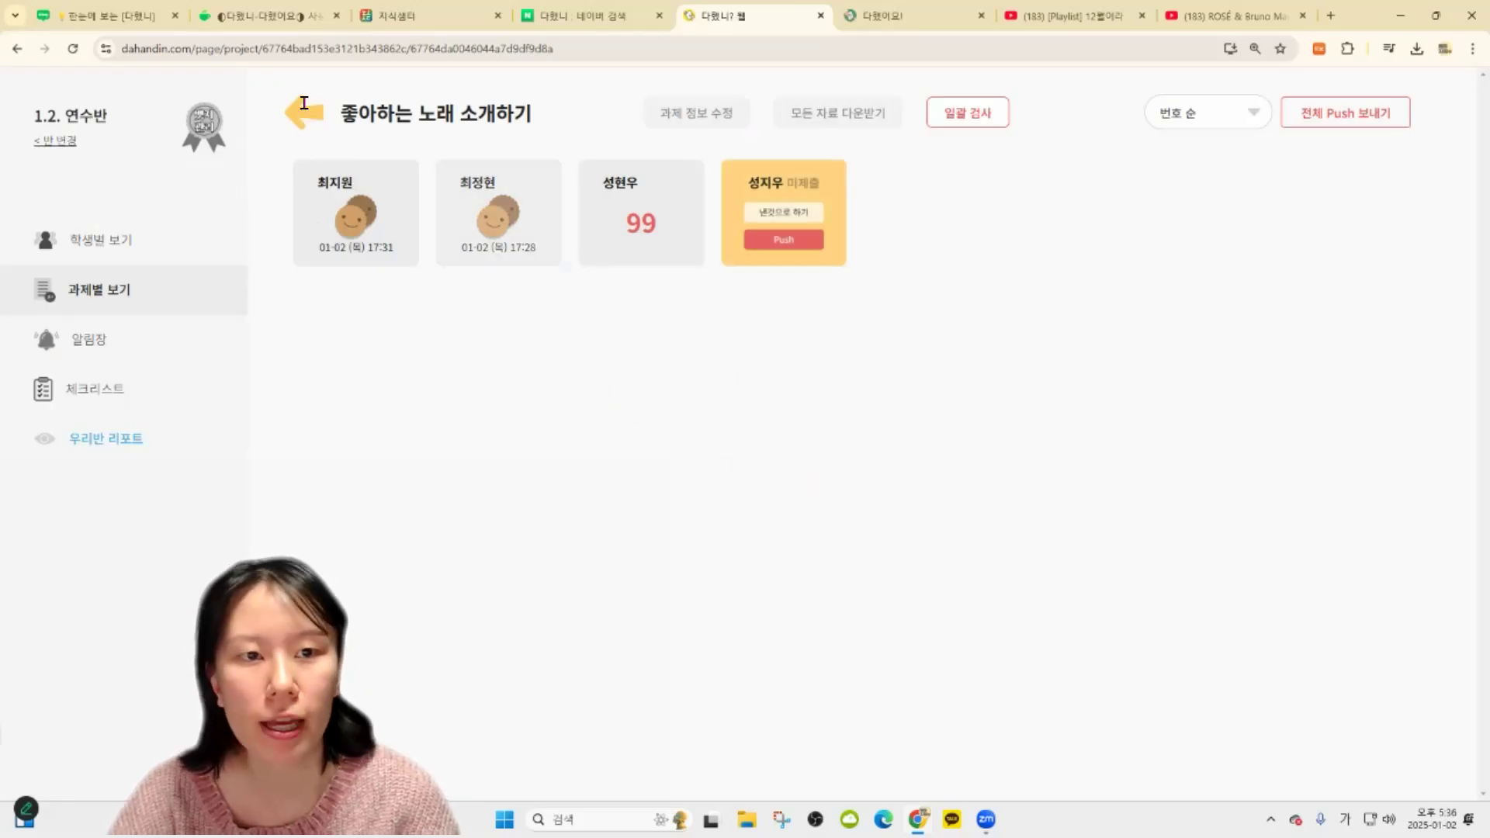
pyautogui.click(303, 108)
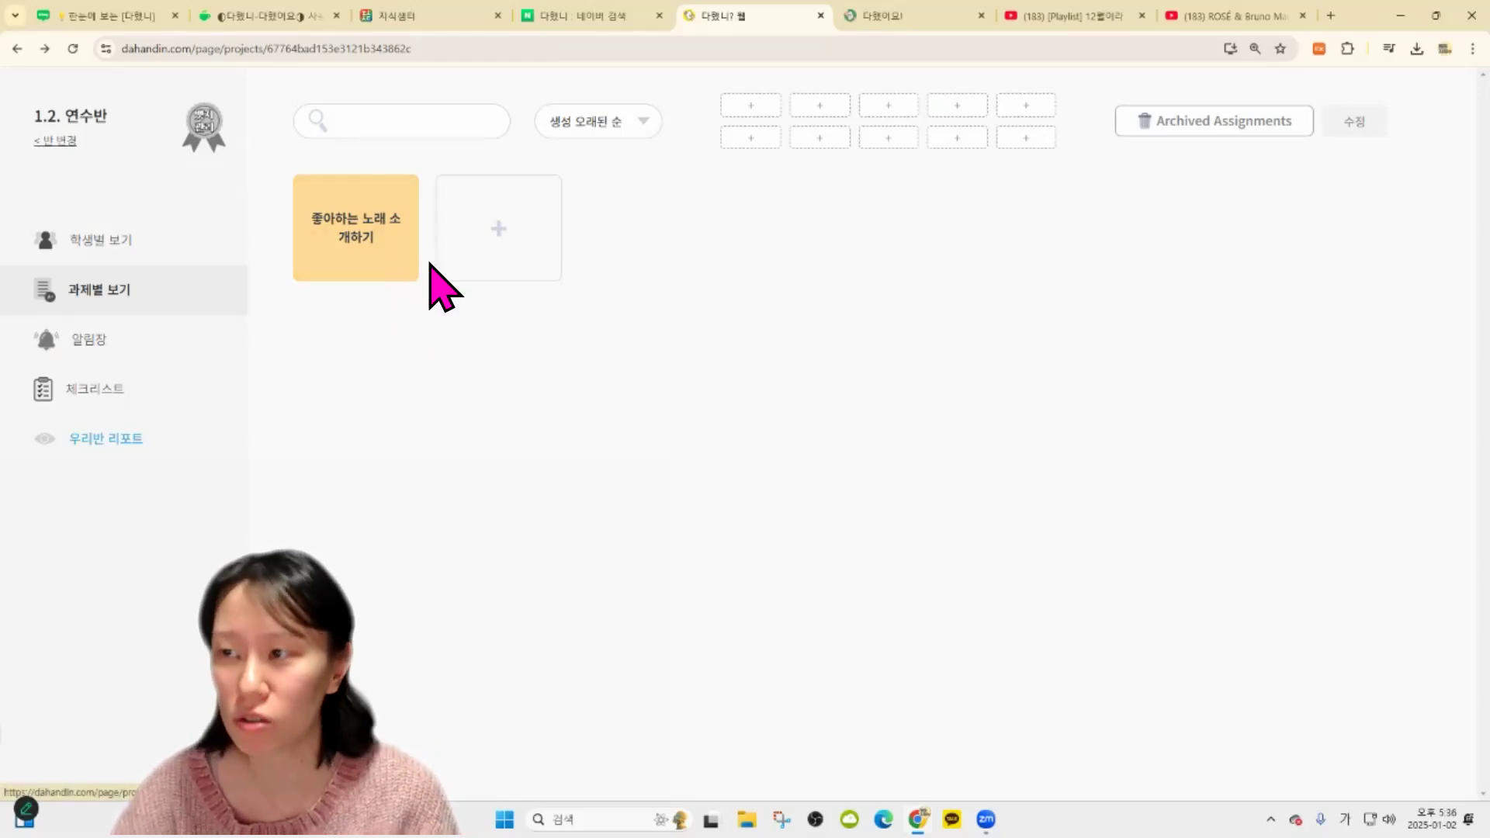
# Check the fourth student's page in 학생별 보기, then start a new assignment from 과제별 보기
pyautogui.click(385, 263)
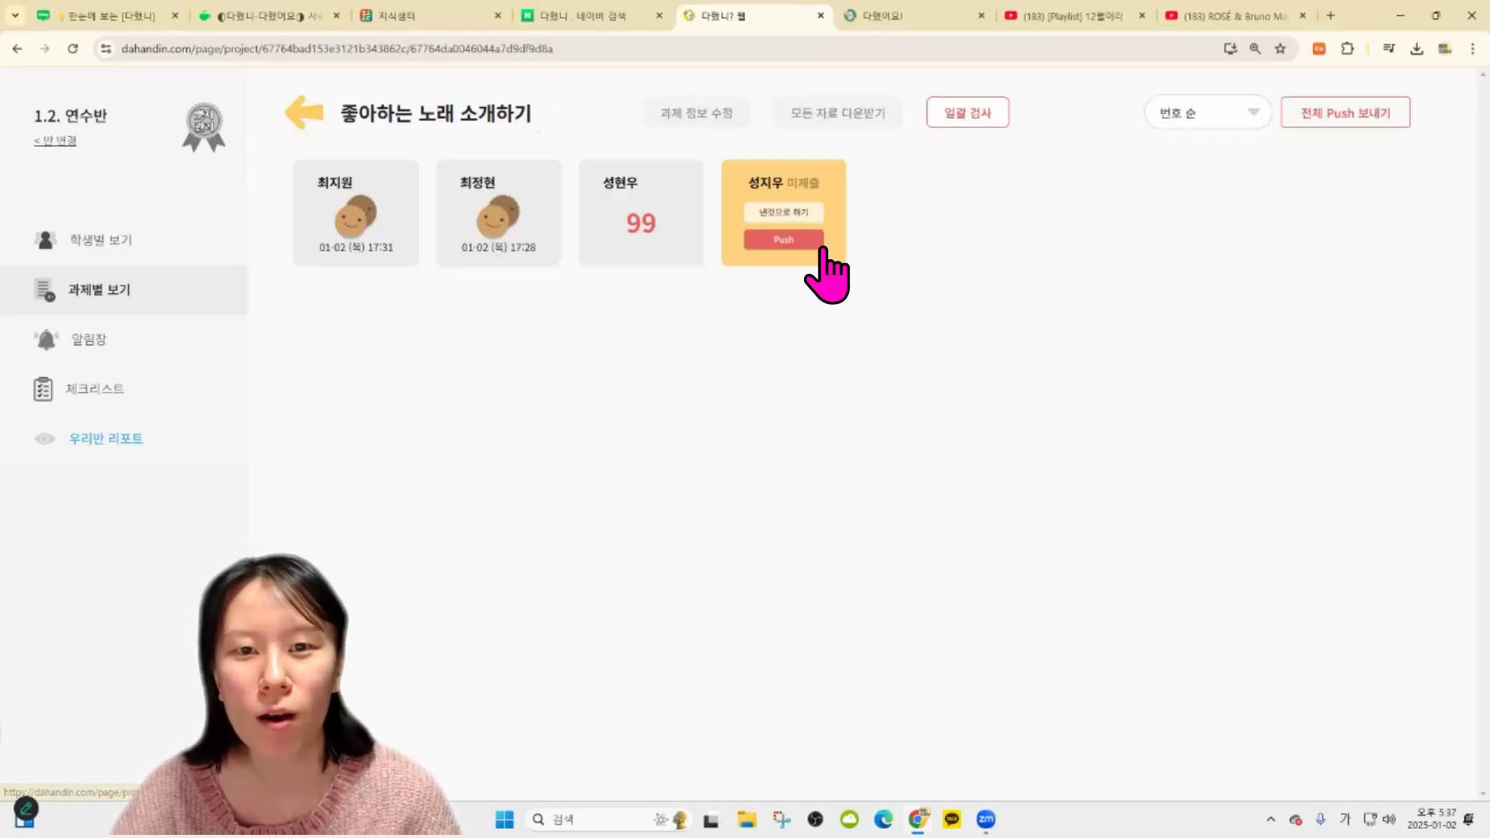
pyautogui.click(316, 125)
pyautogui.click(173, 239)
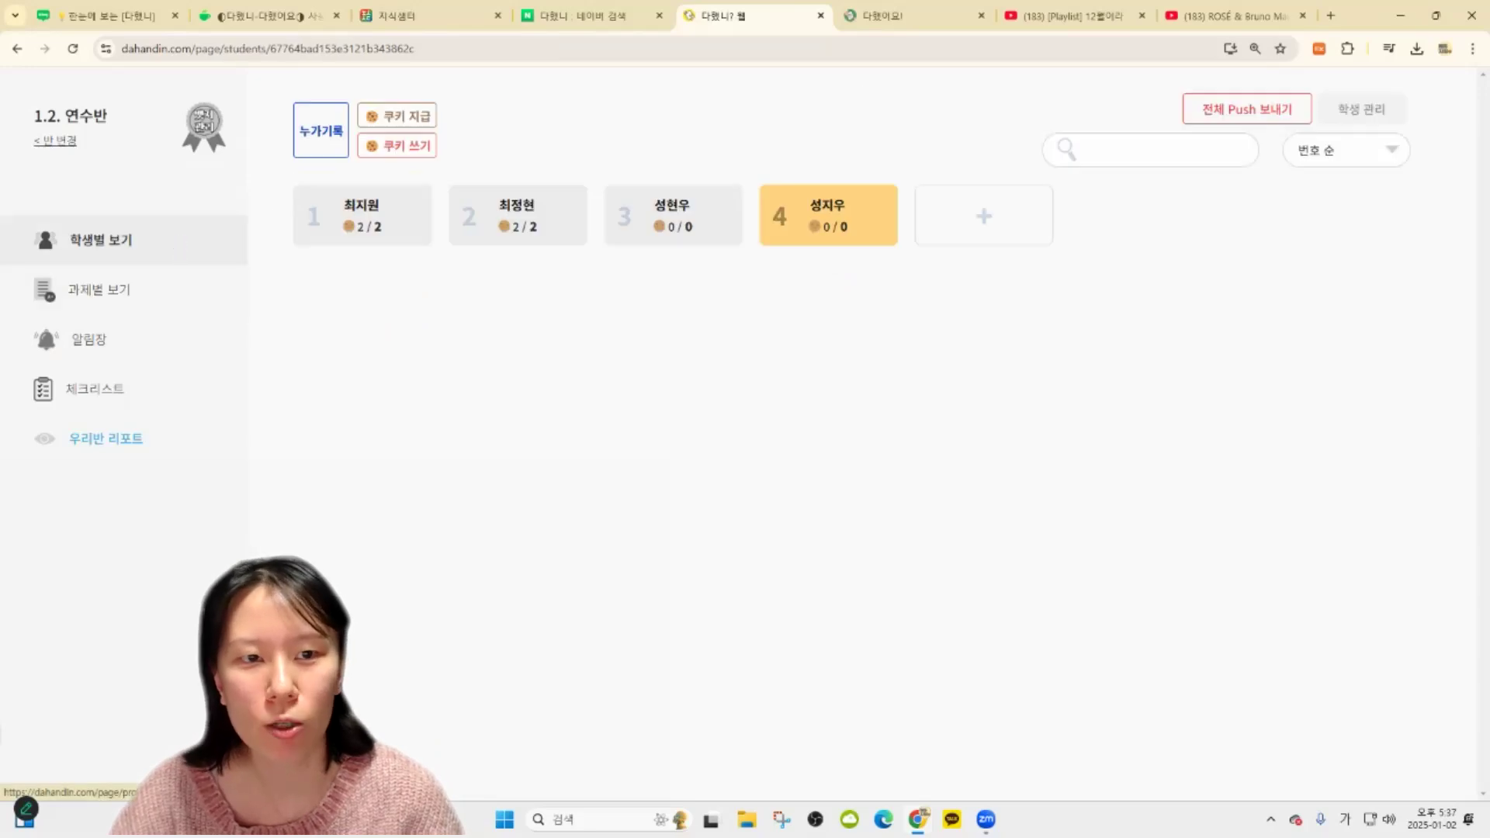
pyautogui.click(798, 239)
pyautogui.click(128, 243)
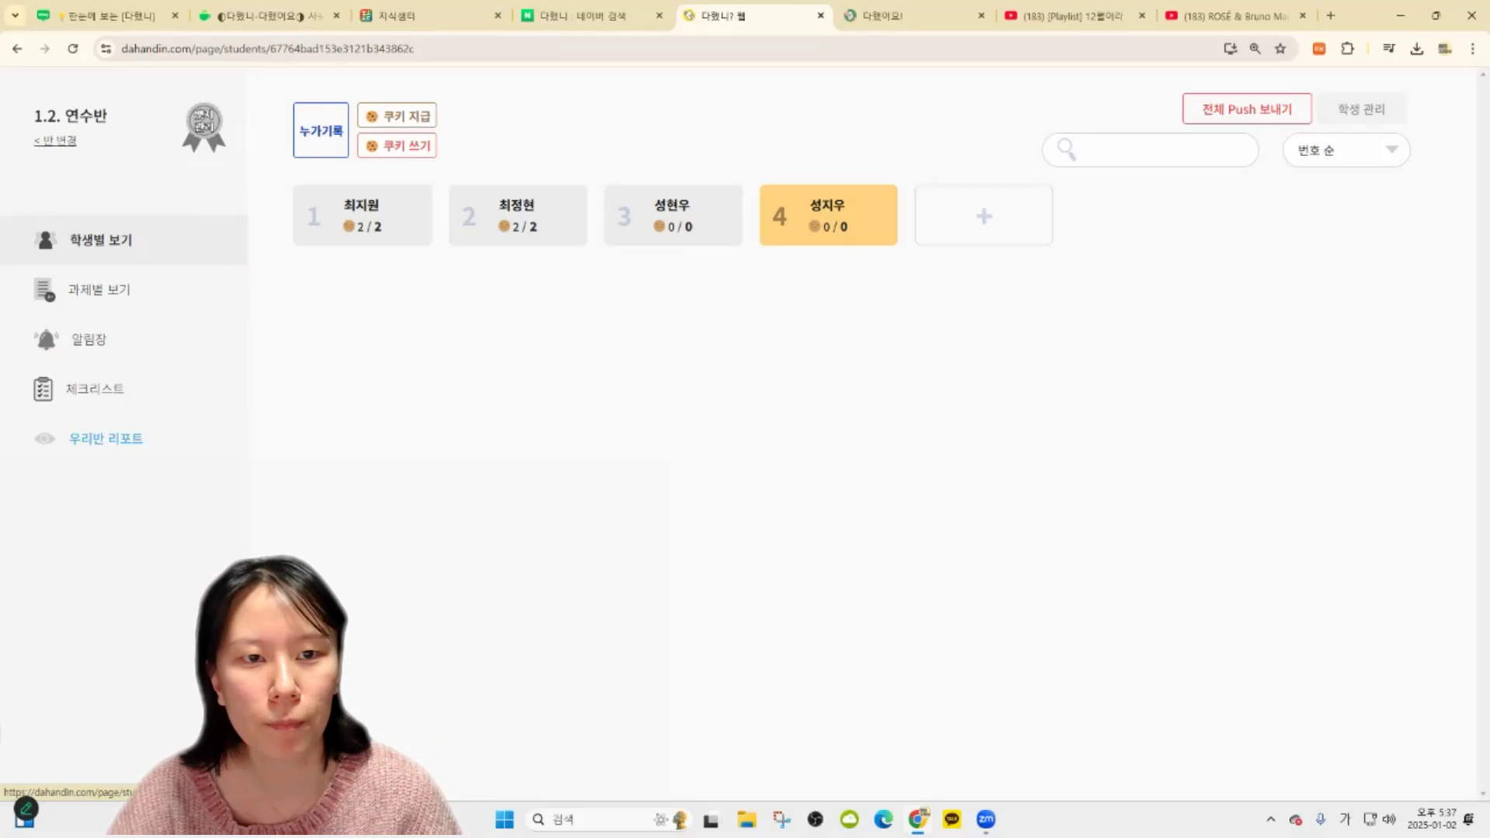
pyautogui.click(223, 281)
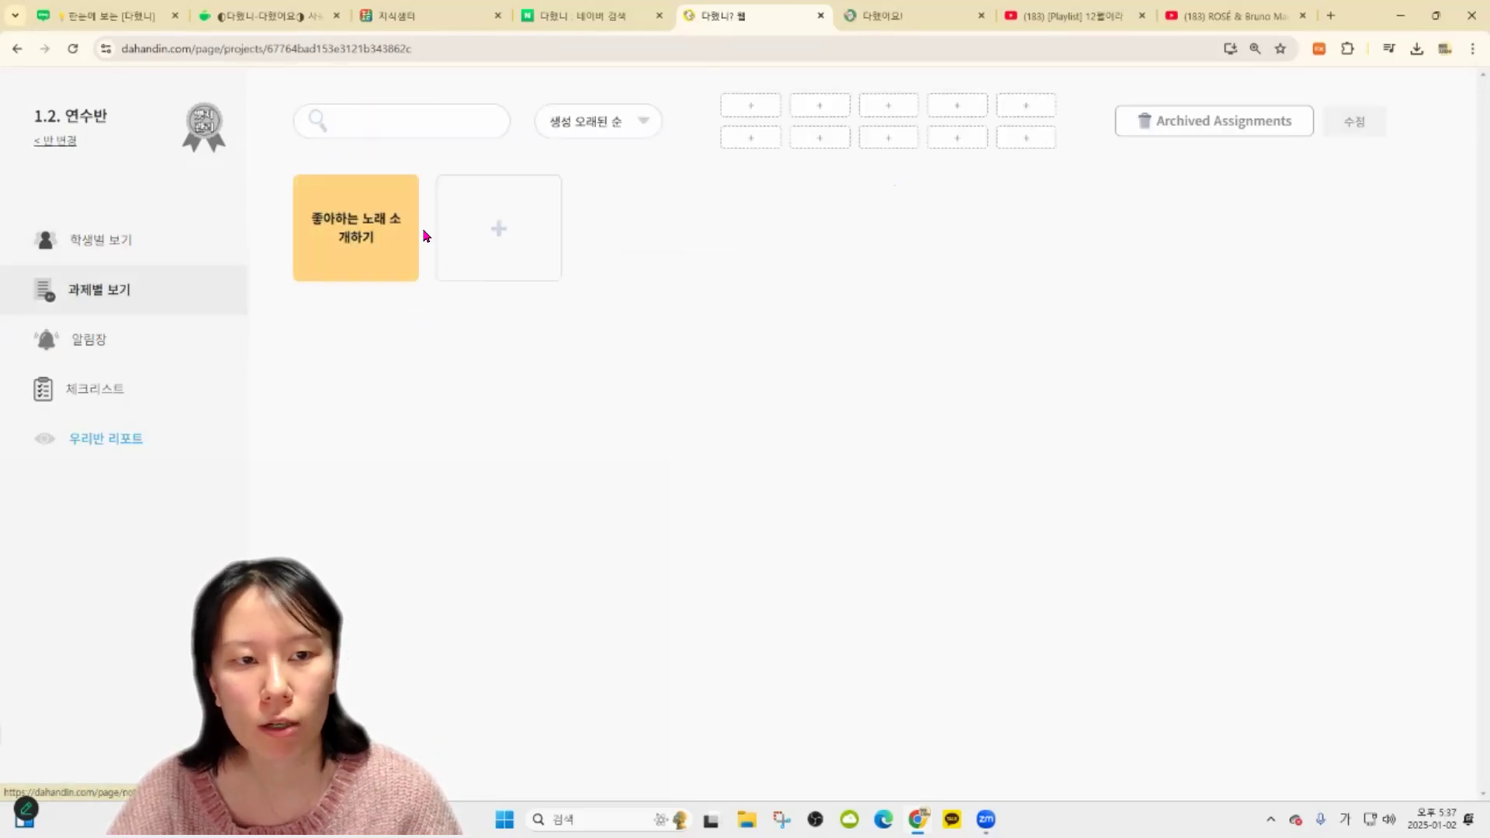
pyautogui.click(533, 225)
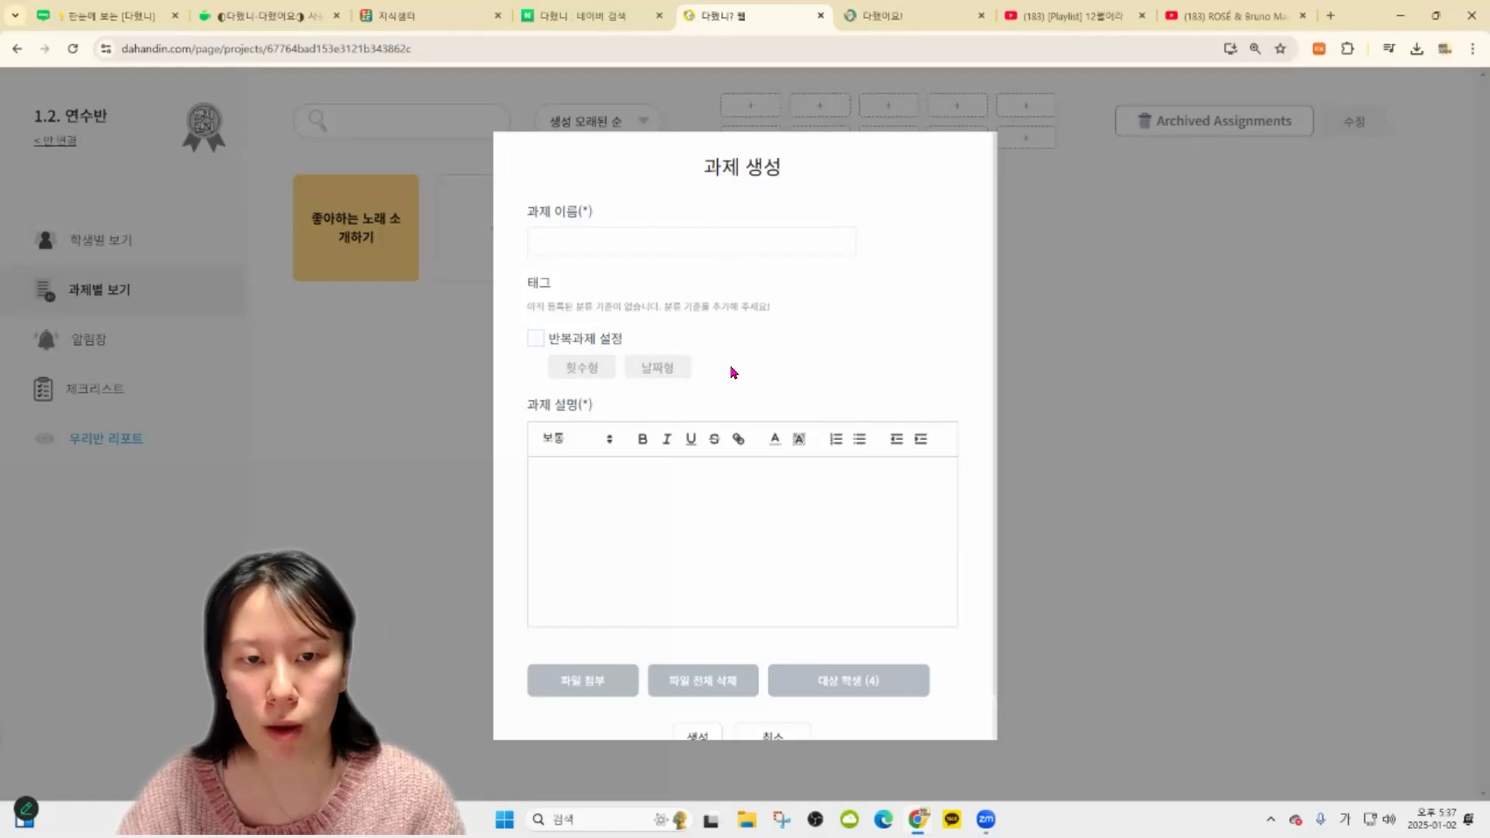
# Name the assignment '식물의 한살이' and turn on date-based repetition
pyautogui.click(672, 239)
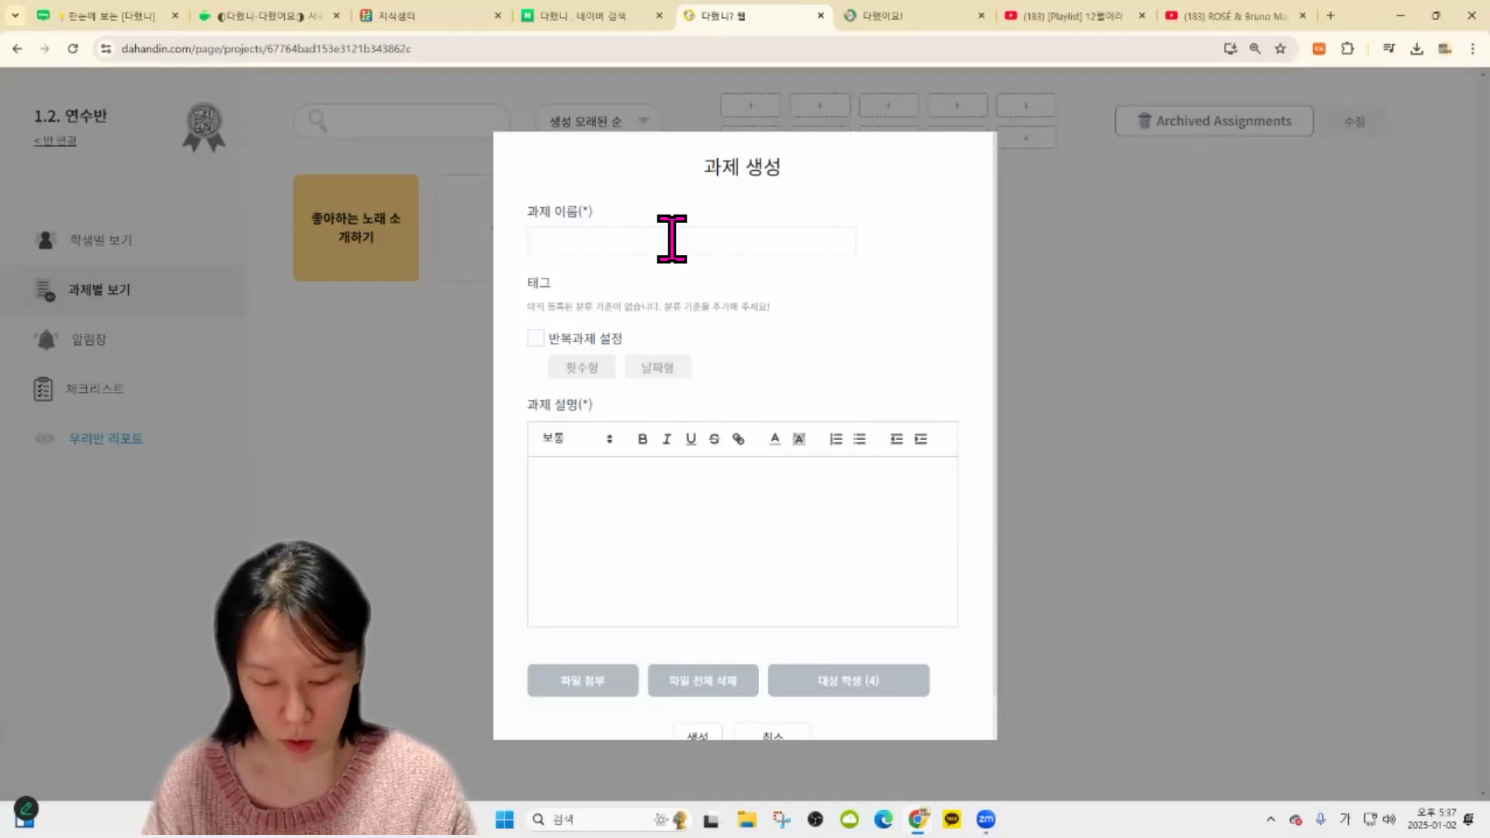
pyautogui.write('식물의 한살이 관찰하기')
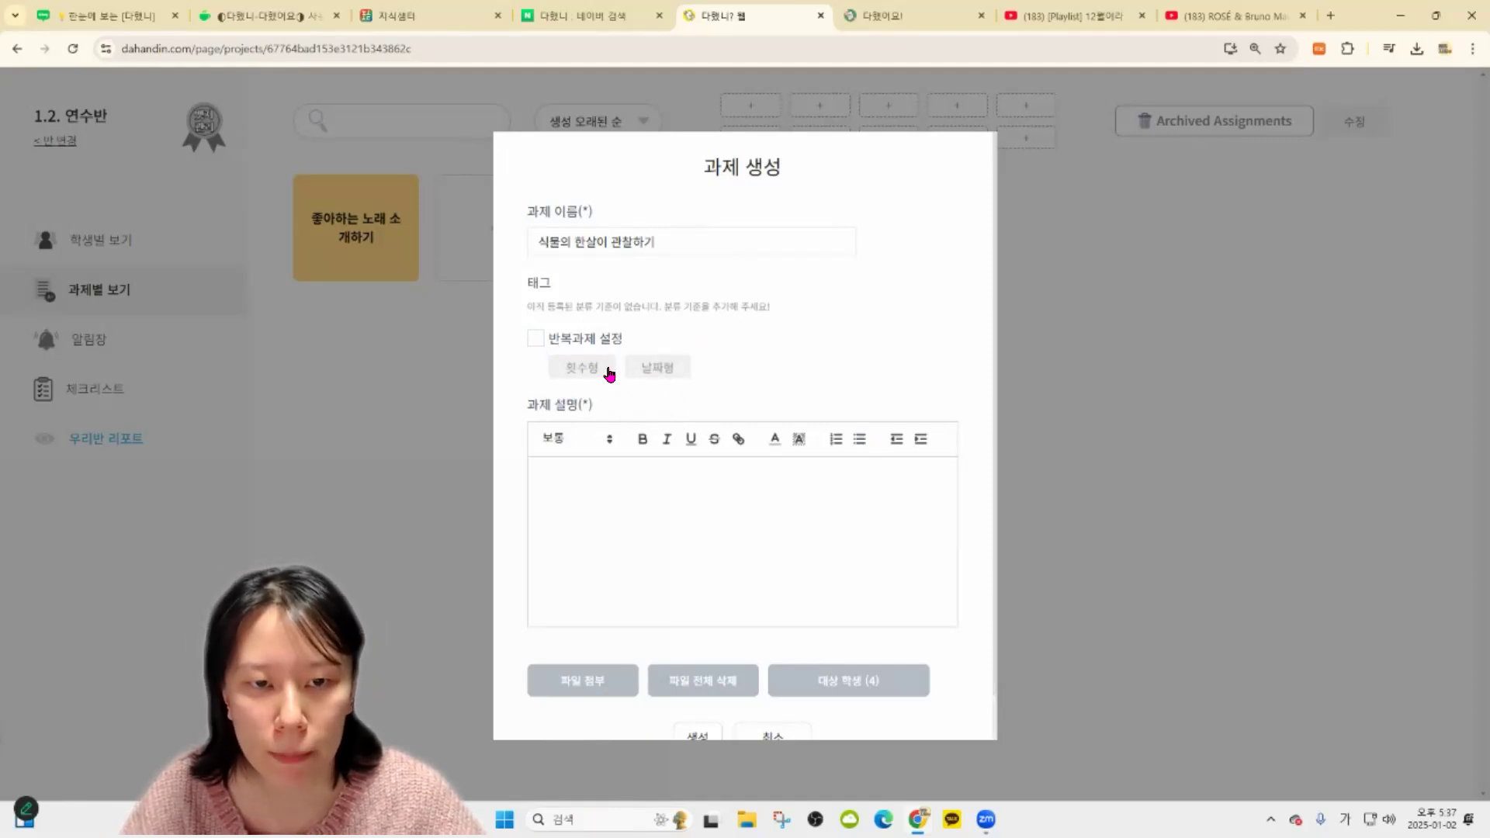
pyautogui.click(650, 368)
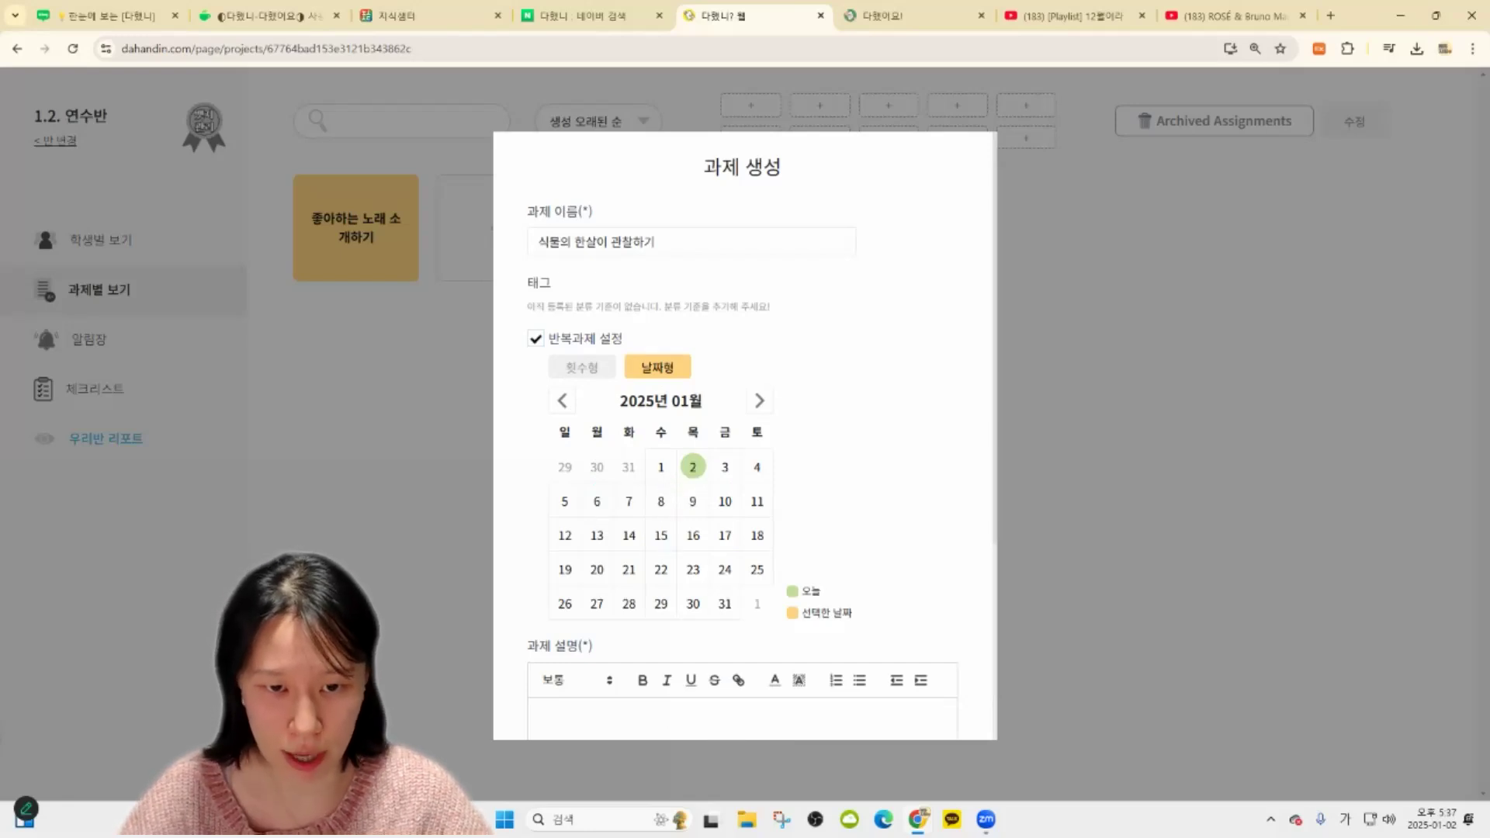
# Select every Wednesday of January 2025 as repeat dates, leaving the Mondays unselected
pyautogui.click(660, 467)
pyautogui.scroll(-2, 841, 533)
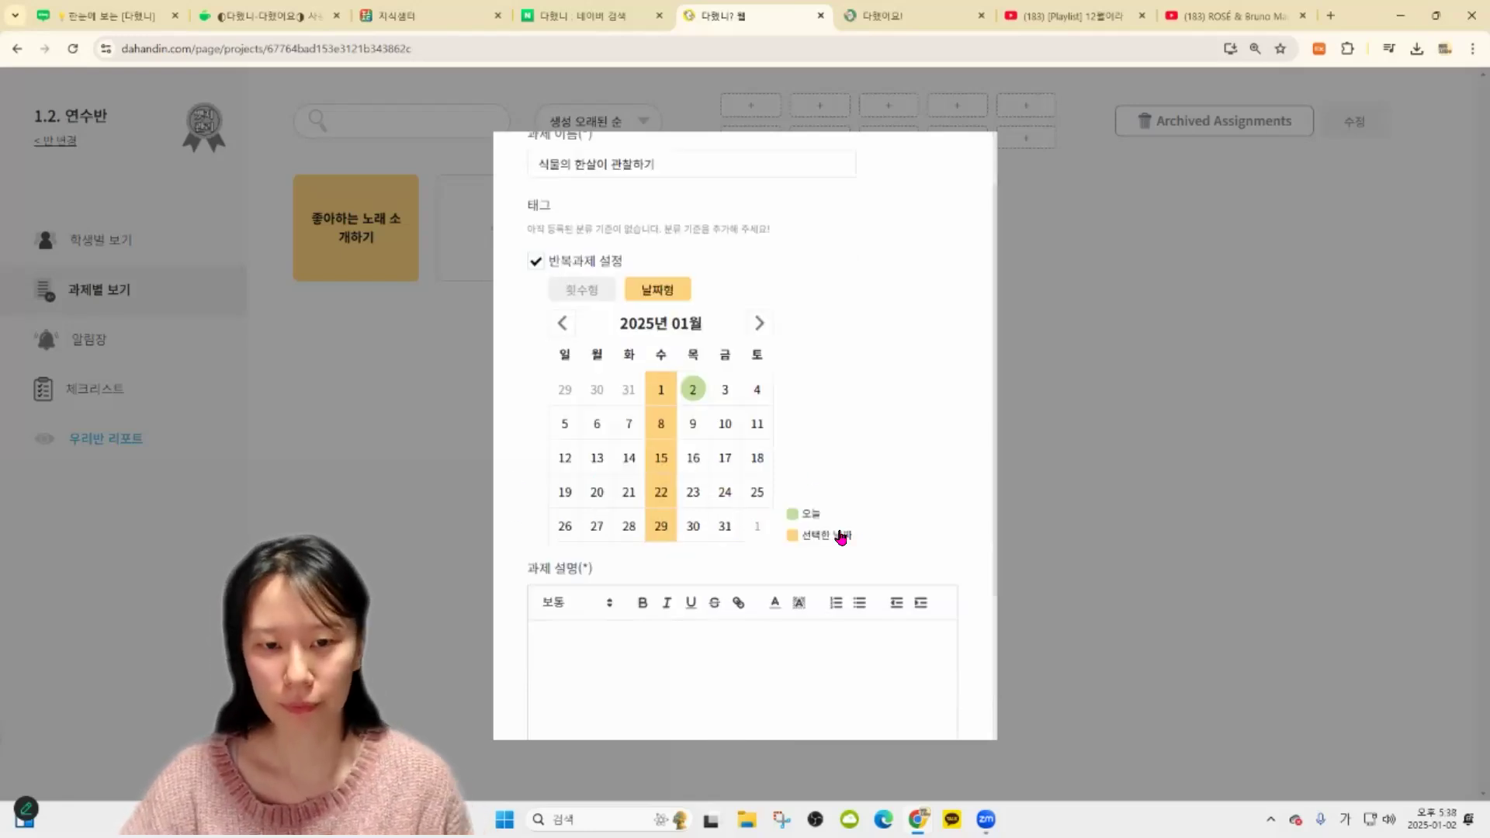
pyautogui.click(596, 346)
pyautogui.click(594, 388)
pyautogui.click(596, 422)
pyautogui.click(600, 448)
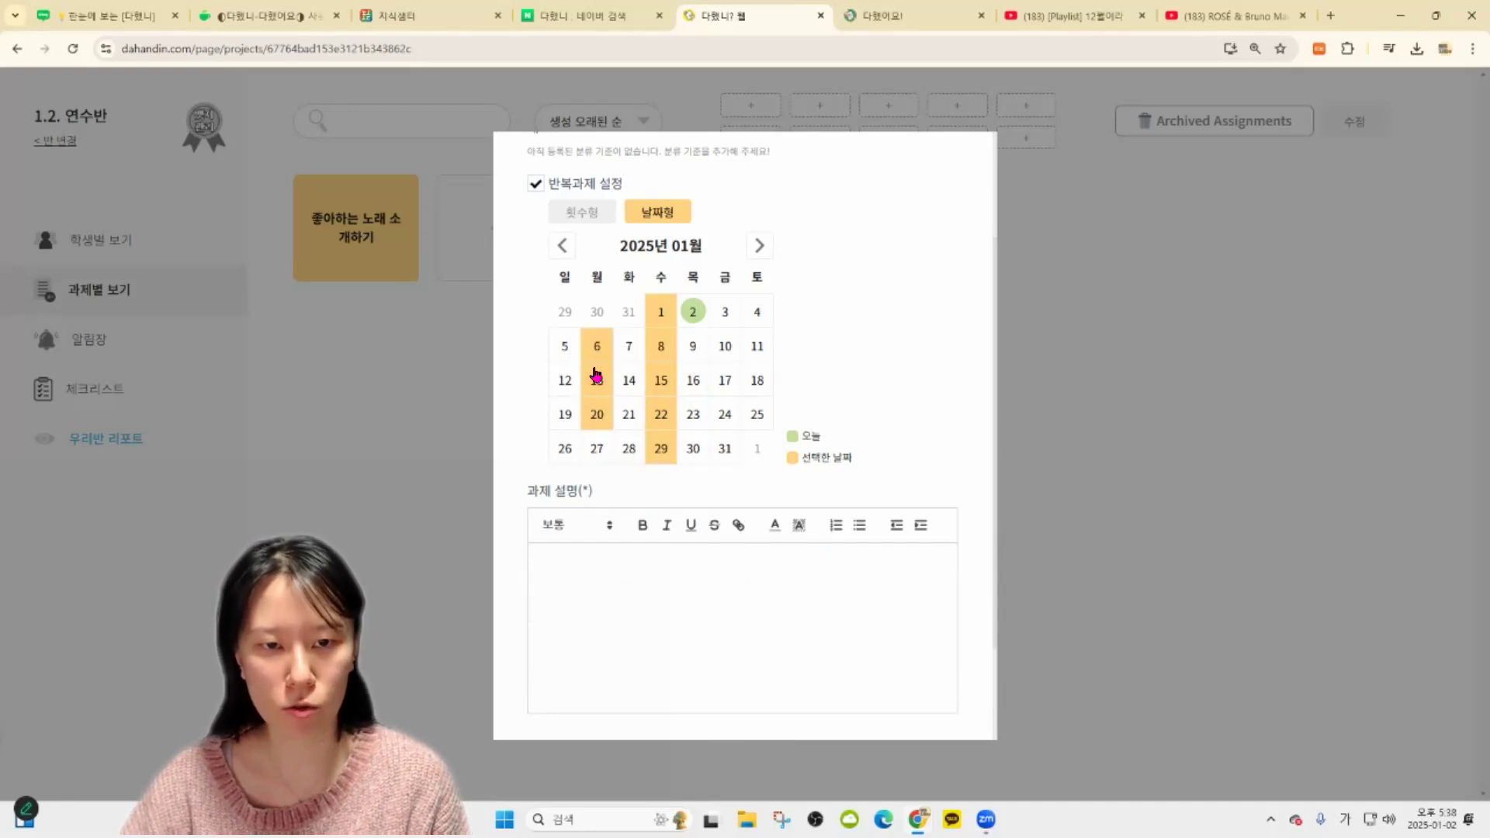
pyautogui.click(602, 353)
pyautogui.click(604, 383)
pyautogui.click(605, 423)
pyautogui.click(602, 439)
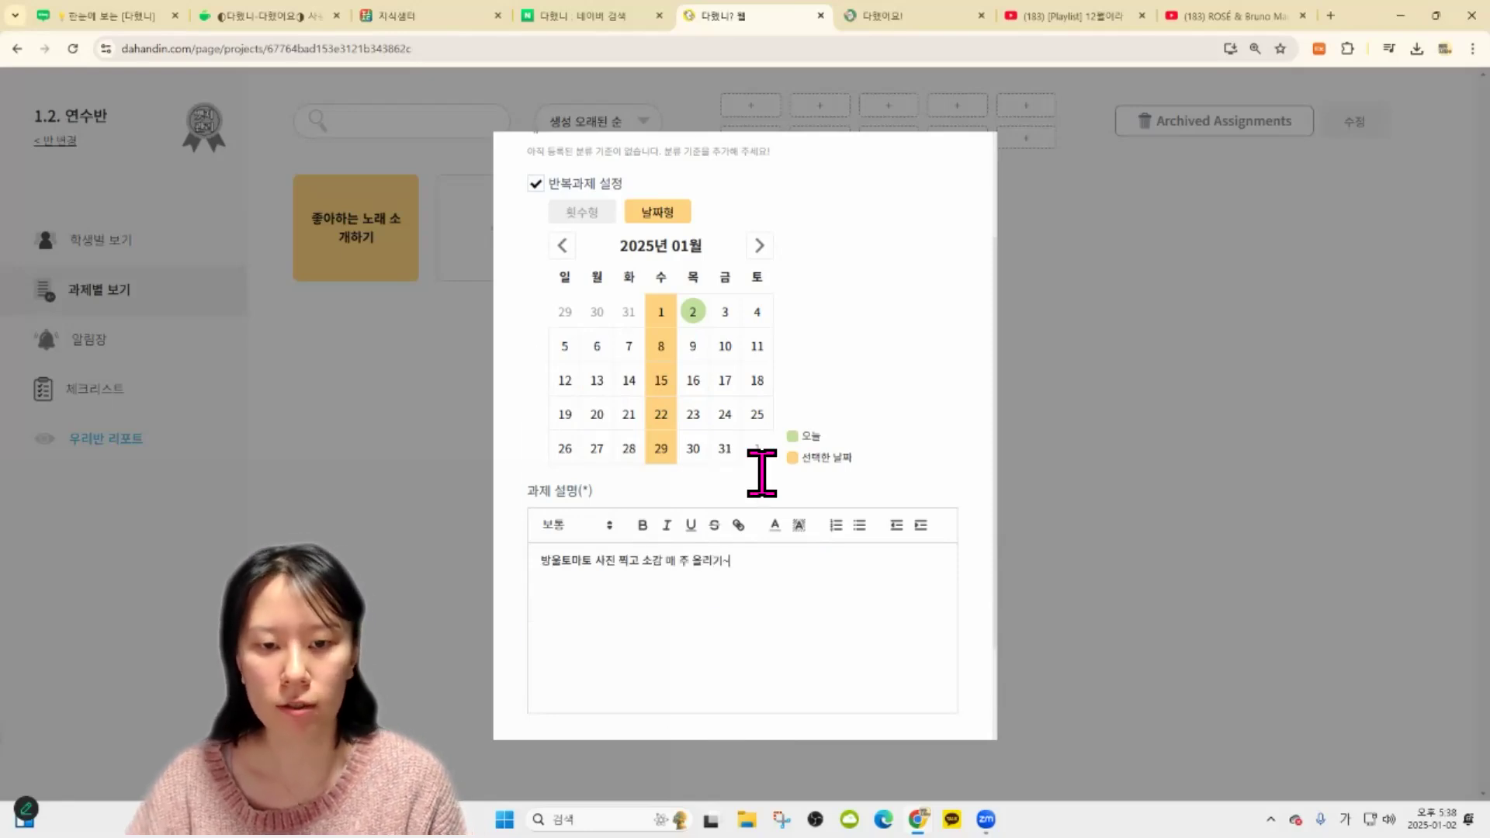
pyautogui.scroll(-2, 762, 473)
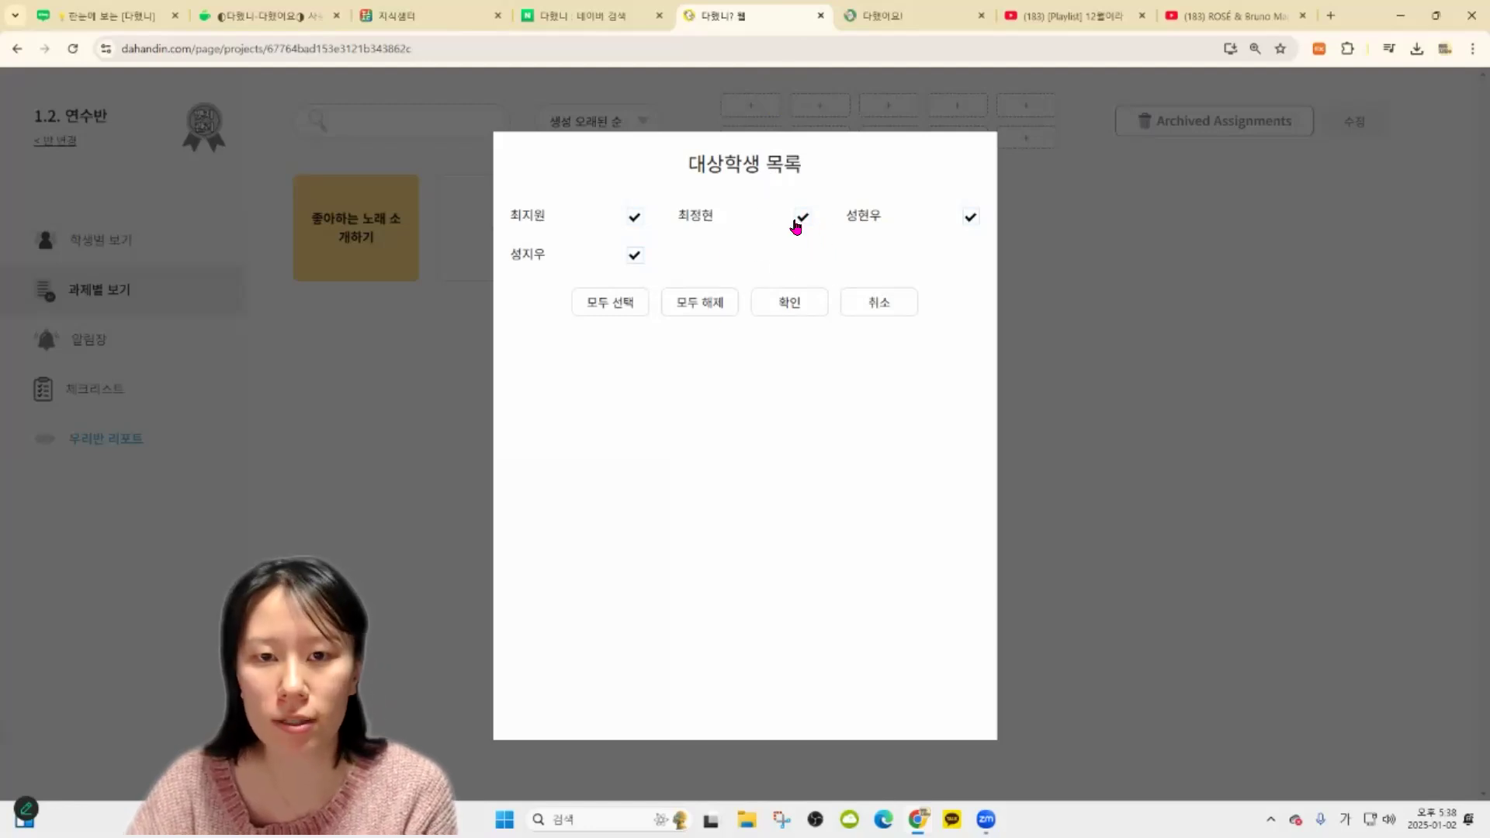
# Uncheck one of the four students in the target list and confirm the remaining three
pyautogui.click(803, 219)
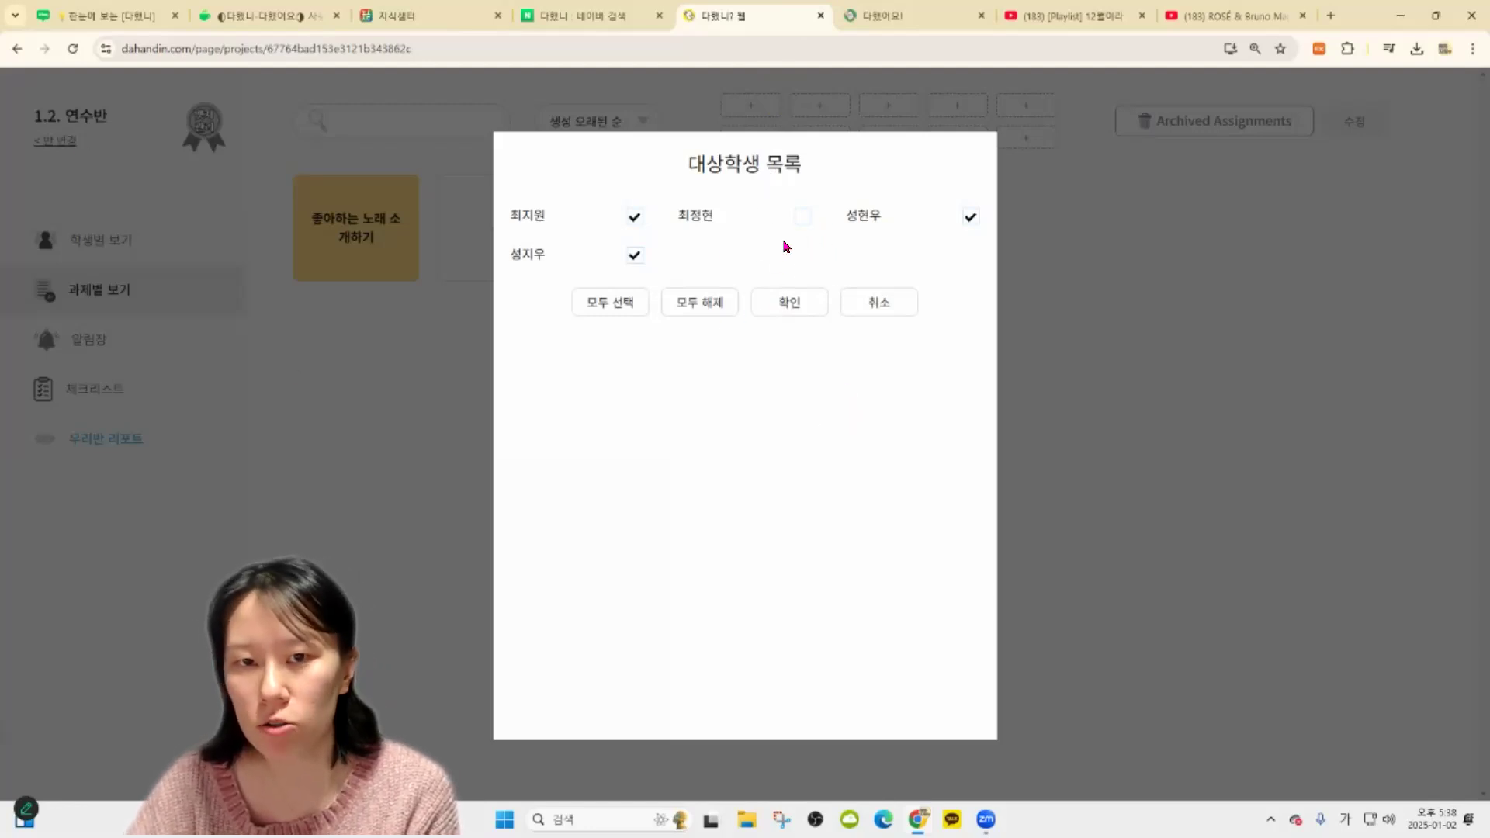
pyautogui.click(790, 304)
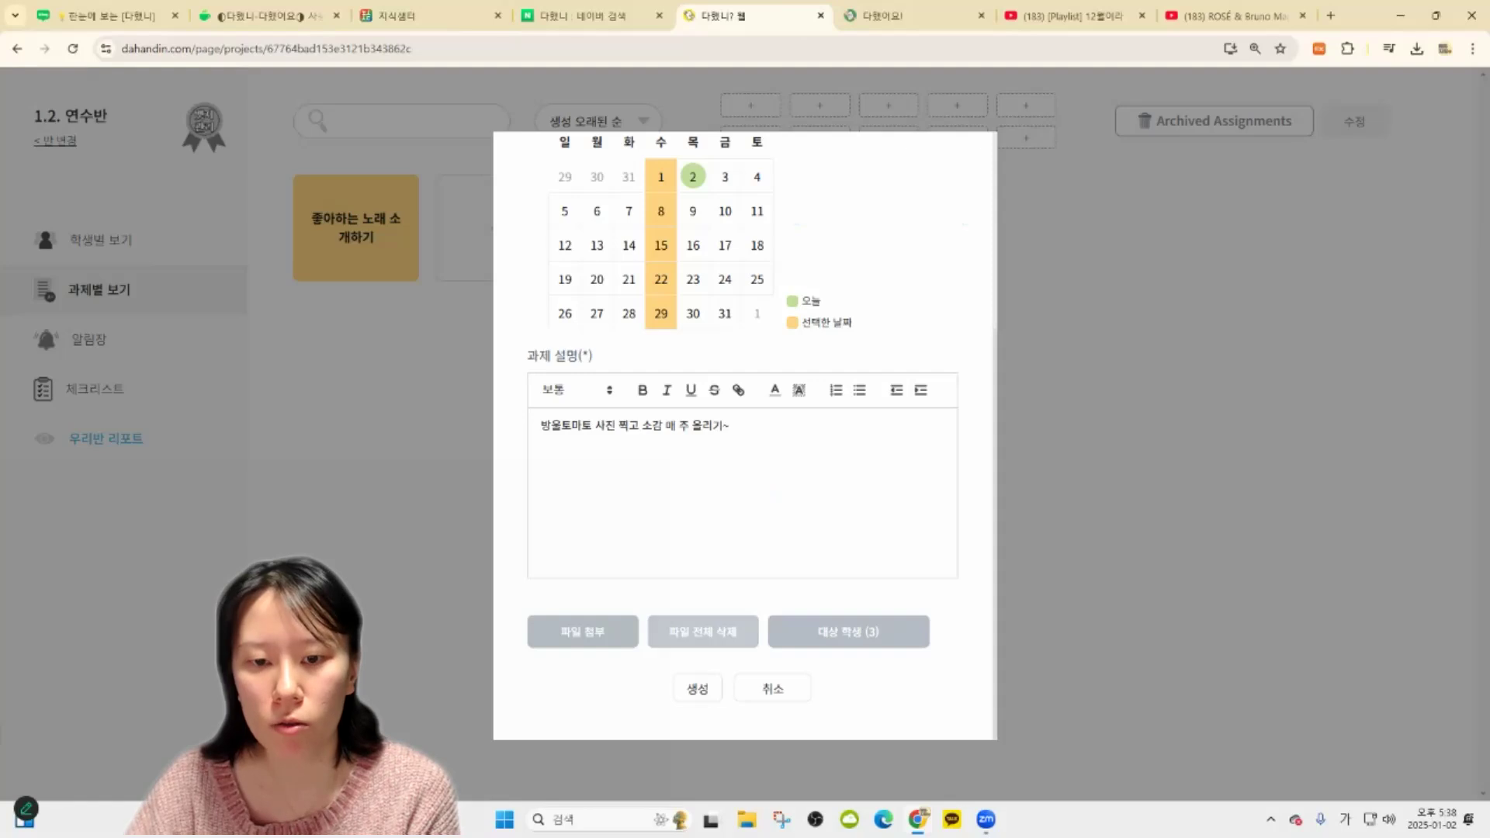
pyautogui.click(815, 630)
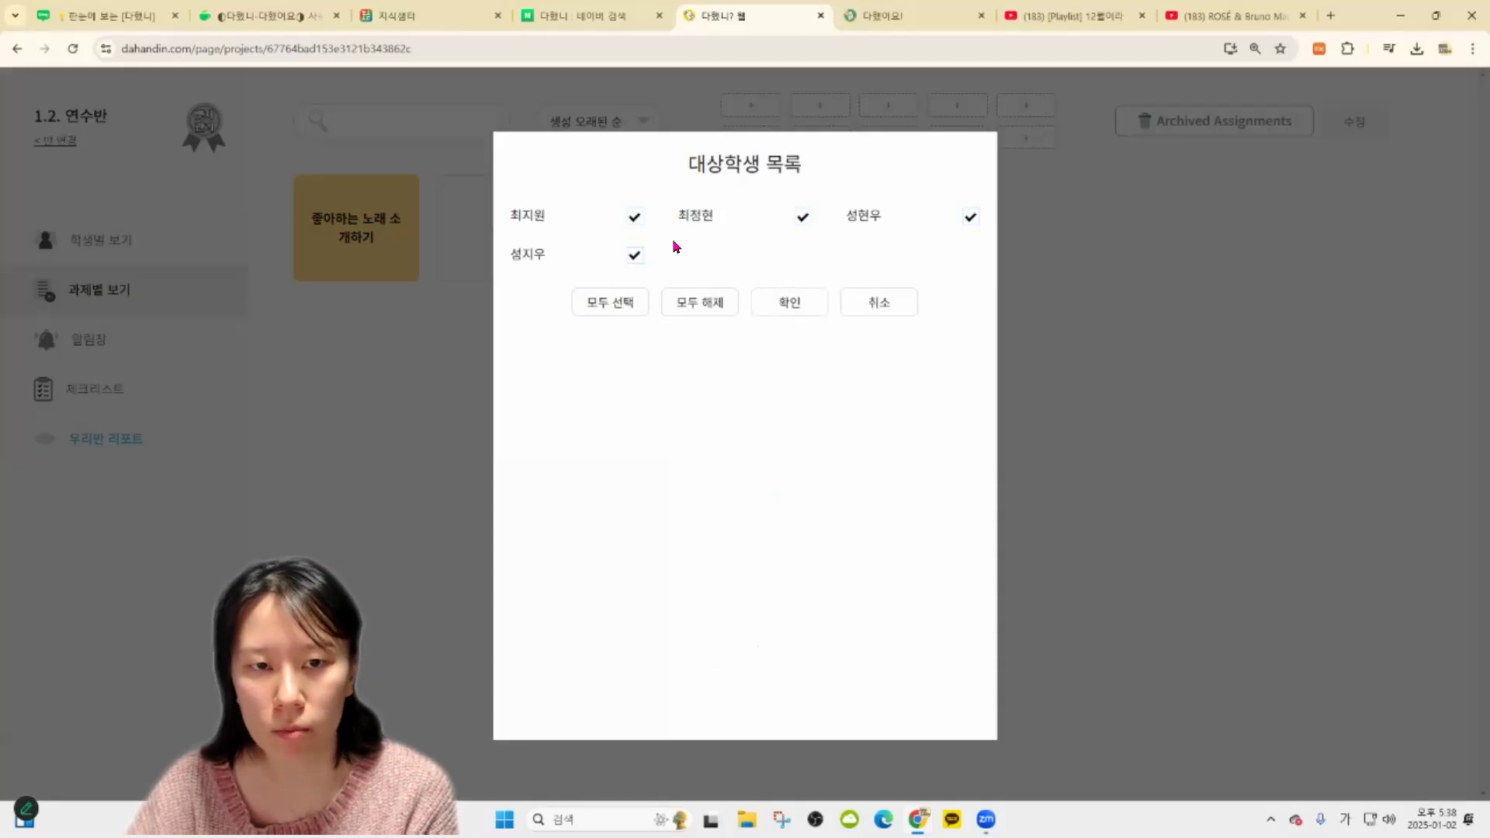
pyautogui.click(801, 219)
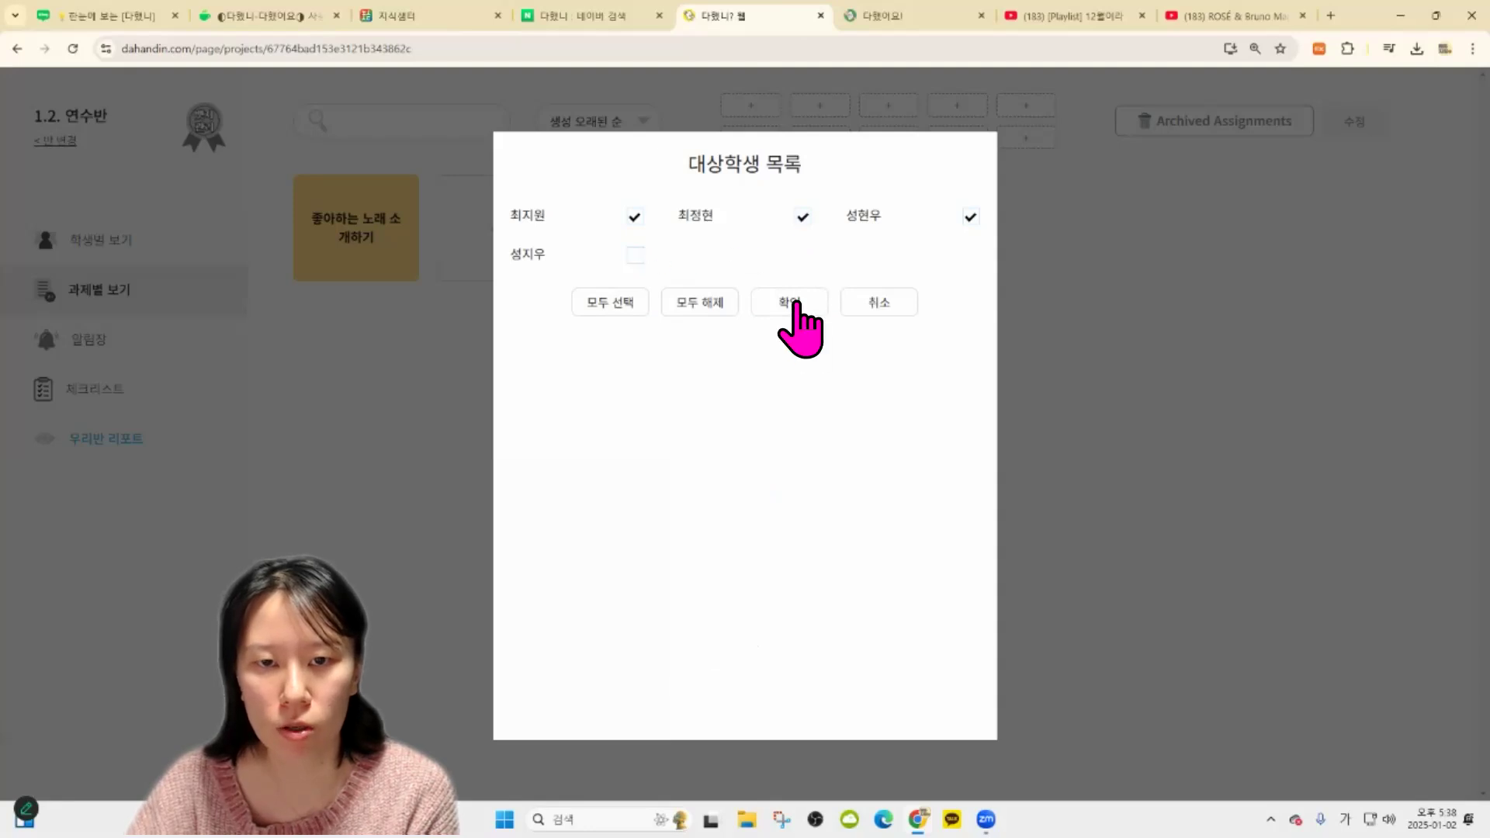
pyautogui.click(790, 303)
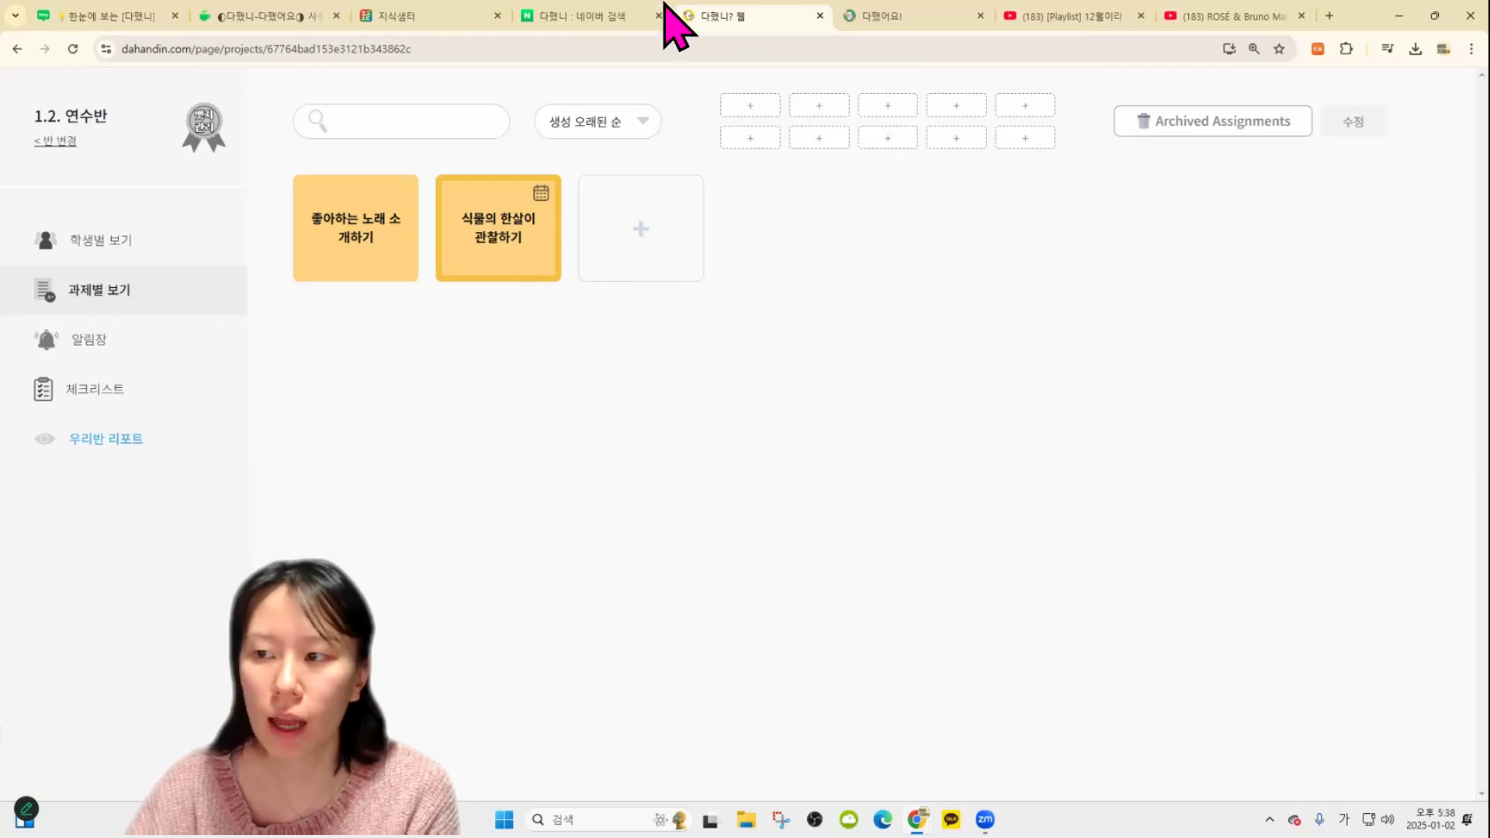
# Edit 식물의 한살이 관찰하기 to target all four students, save, and return to the list
pyautogui.click(509, 233)
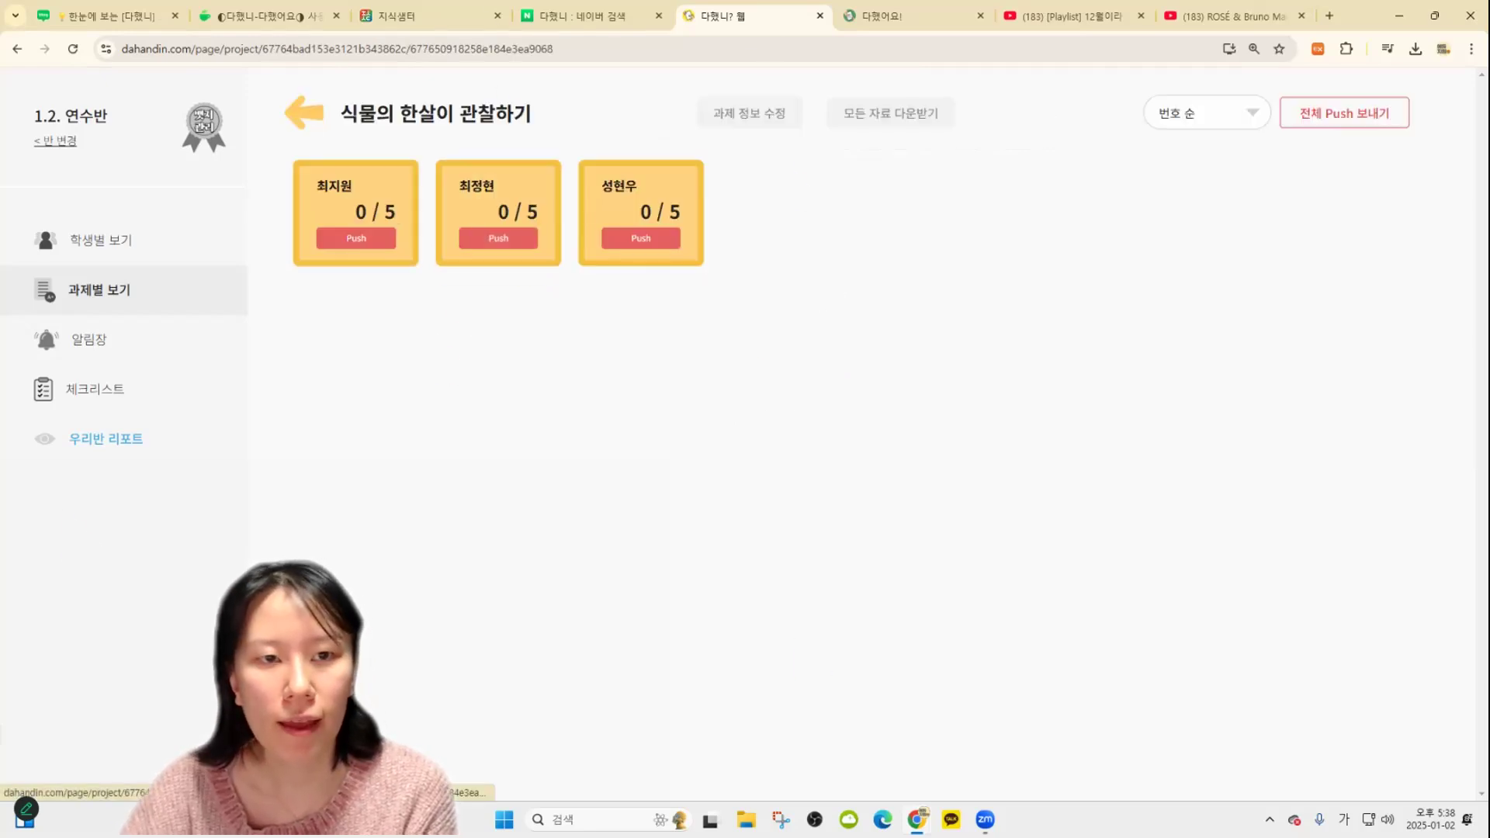
pyautogui.click(144, 253)
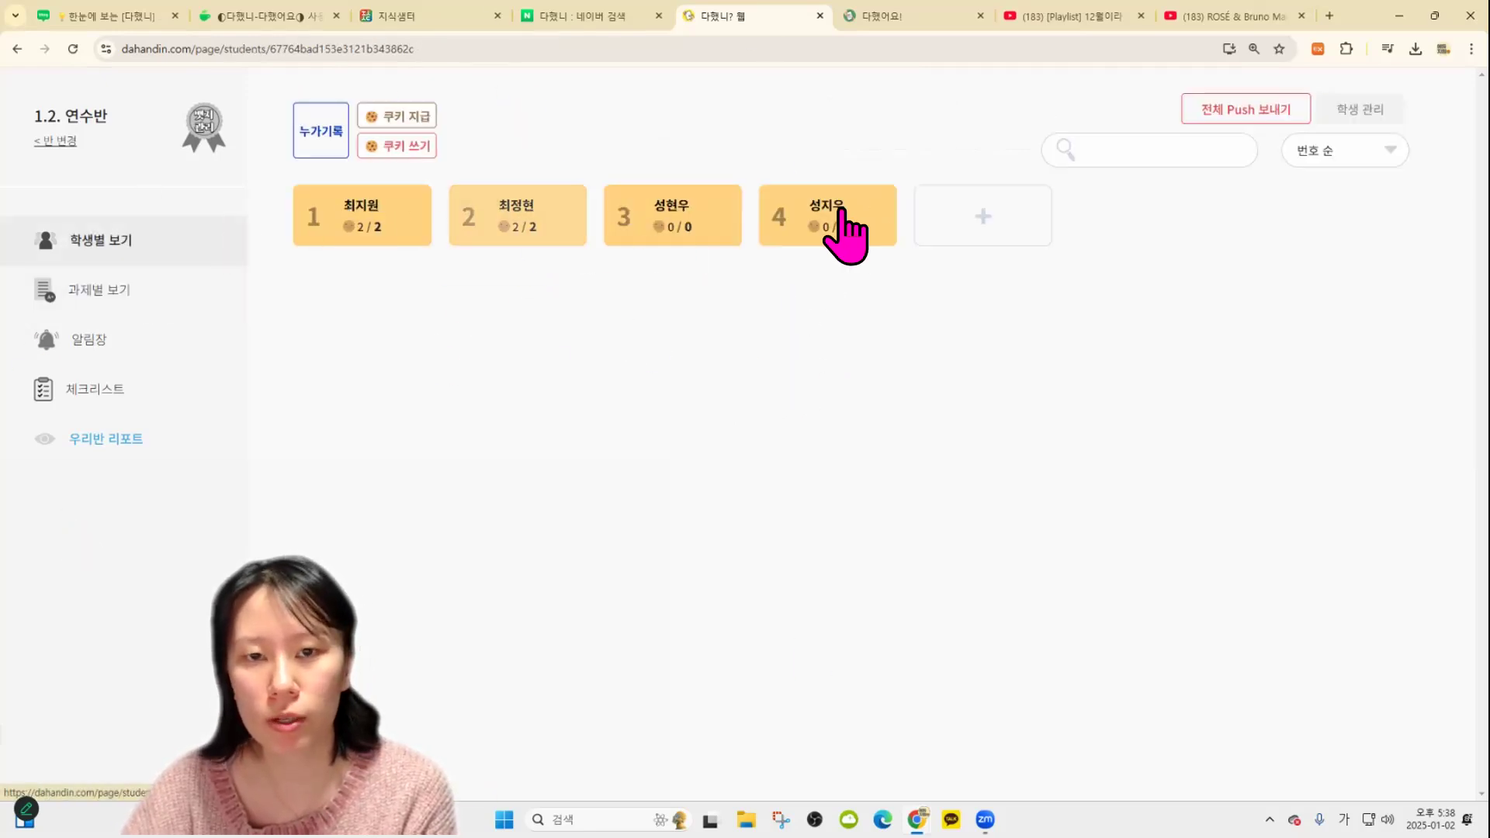
pyautogui.click(113, 292)
pyautogui.click(511, 241)
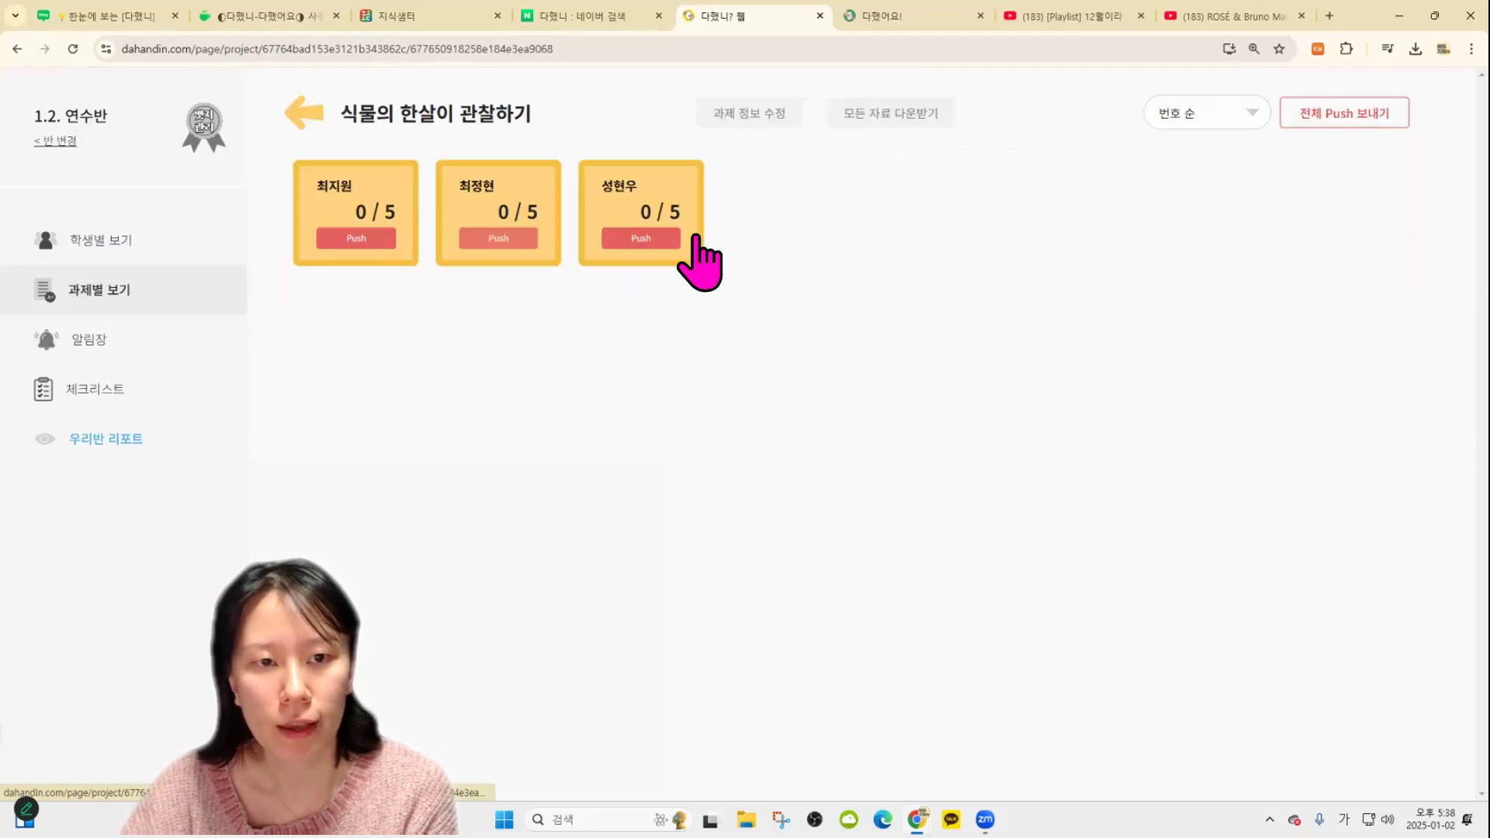
pyautogui.click(728, 116)
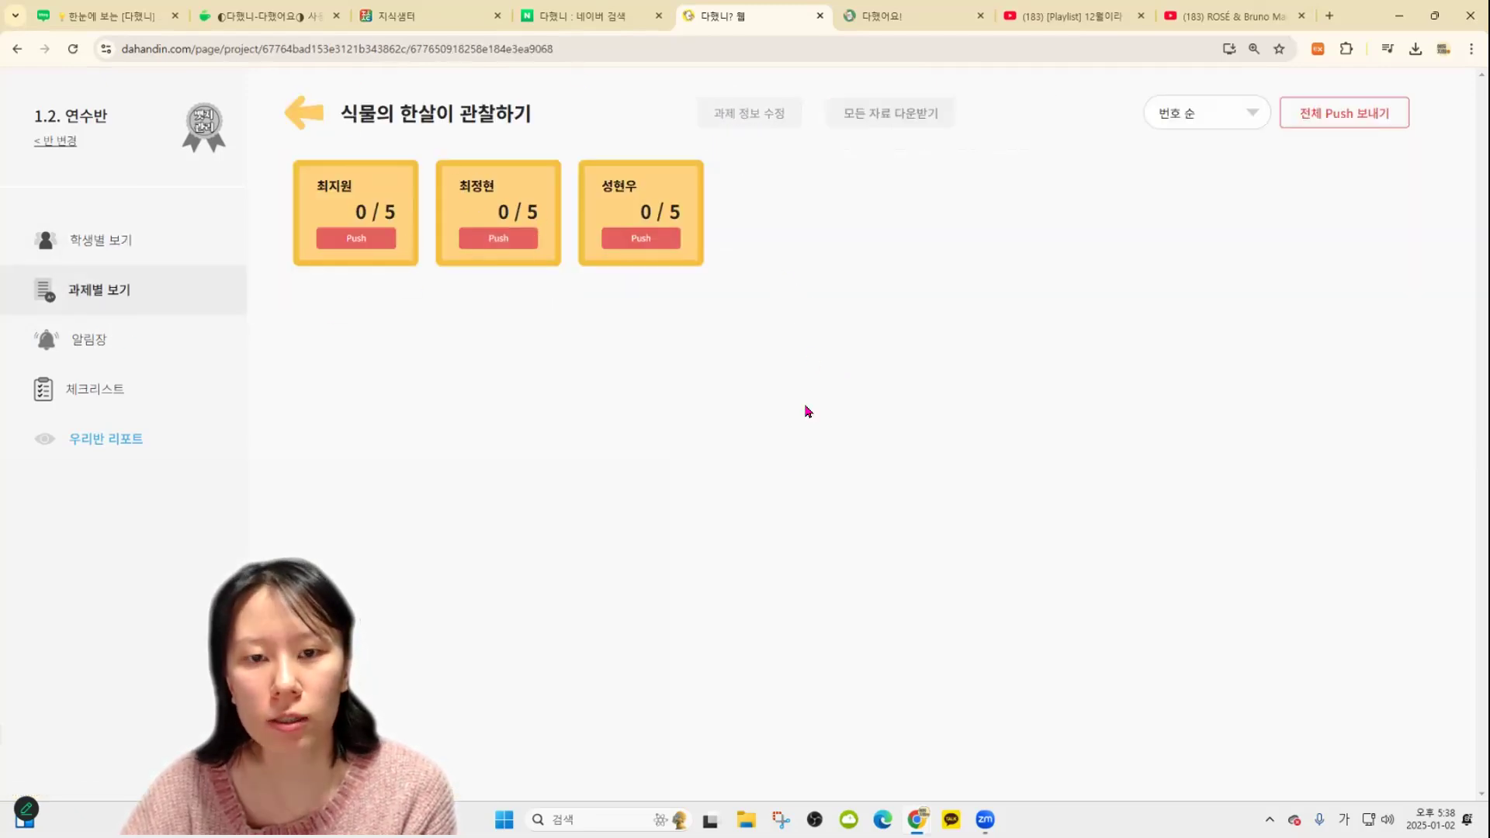
pyautogui.click(848, 644)
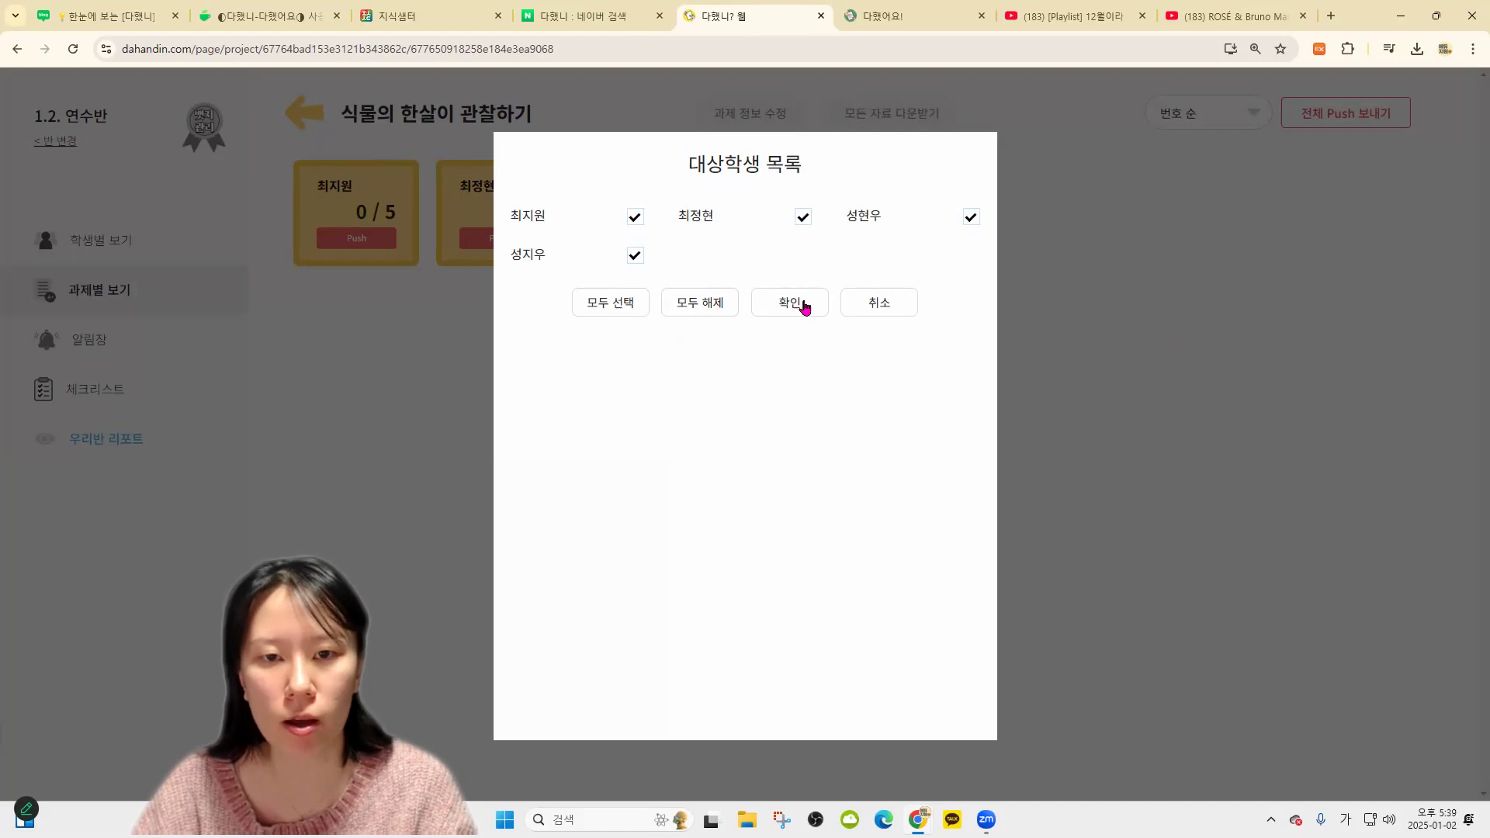
pyautogui.click(797, 306)
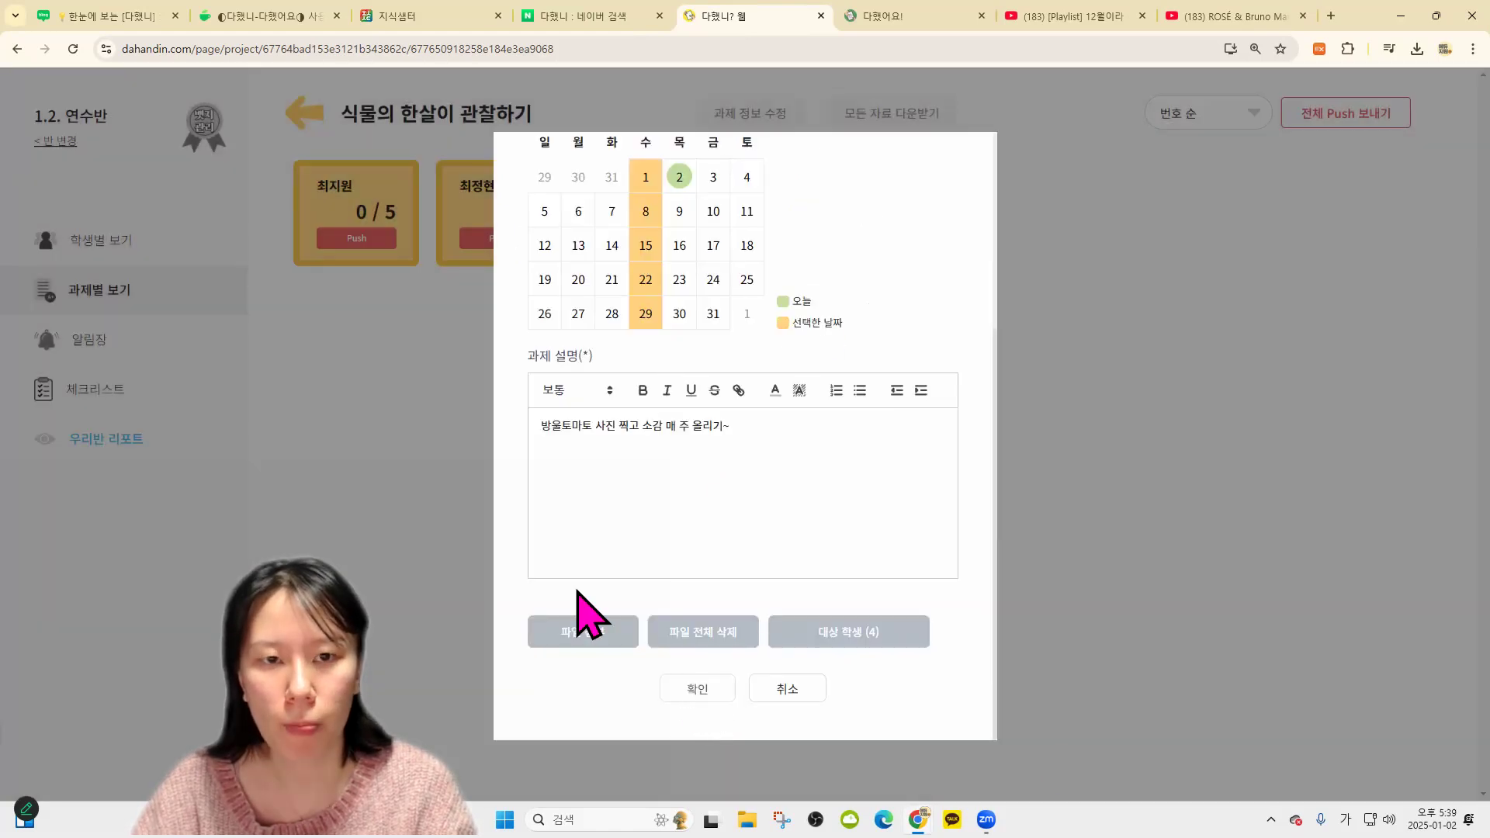
pyautogui.click(472, 123)
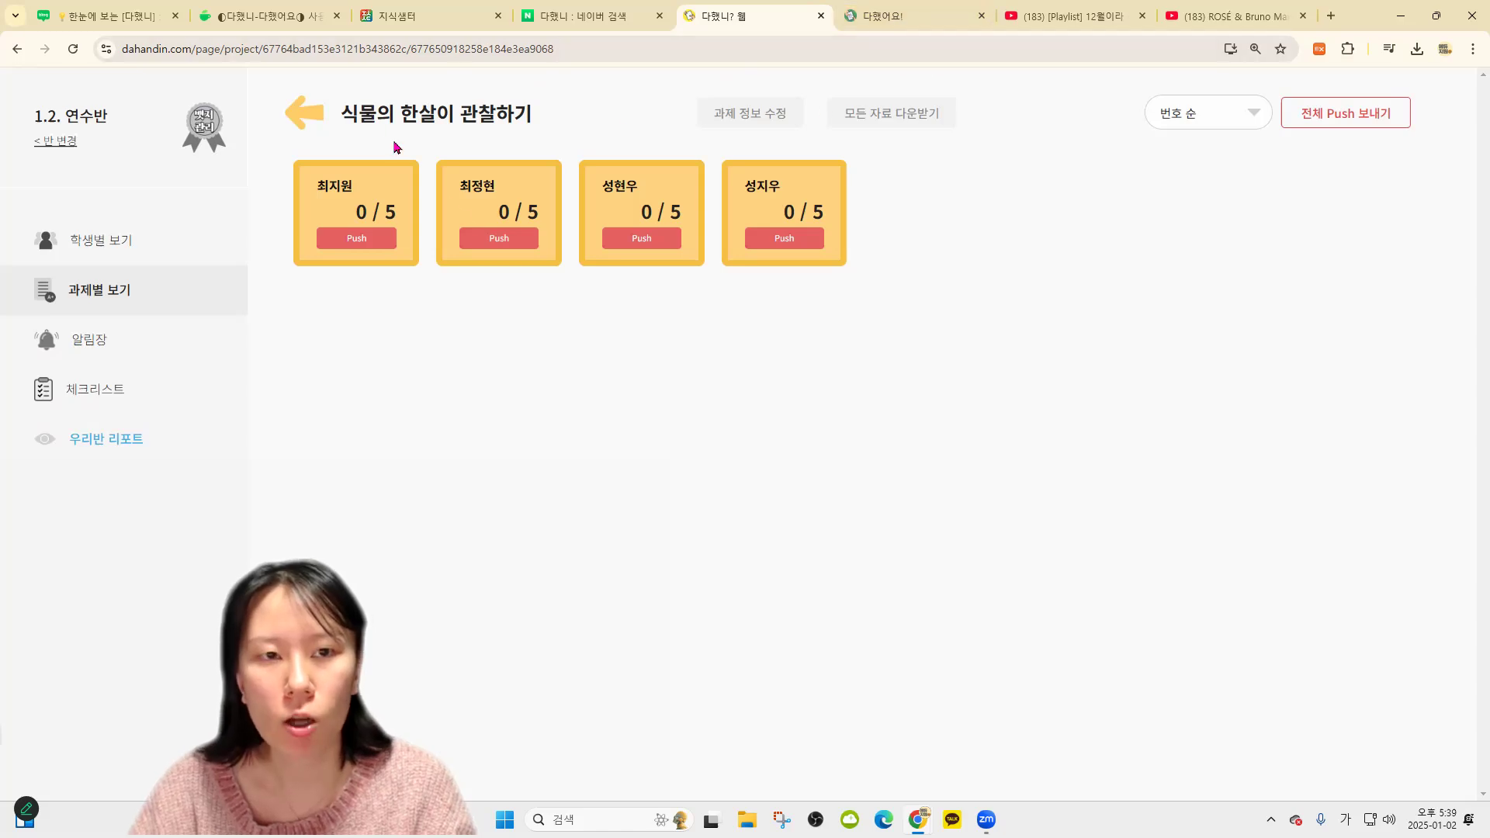
pyautogui.click(302, 113)
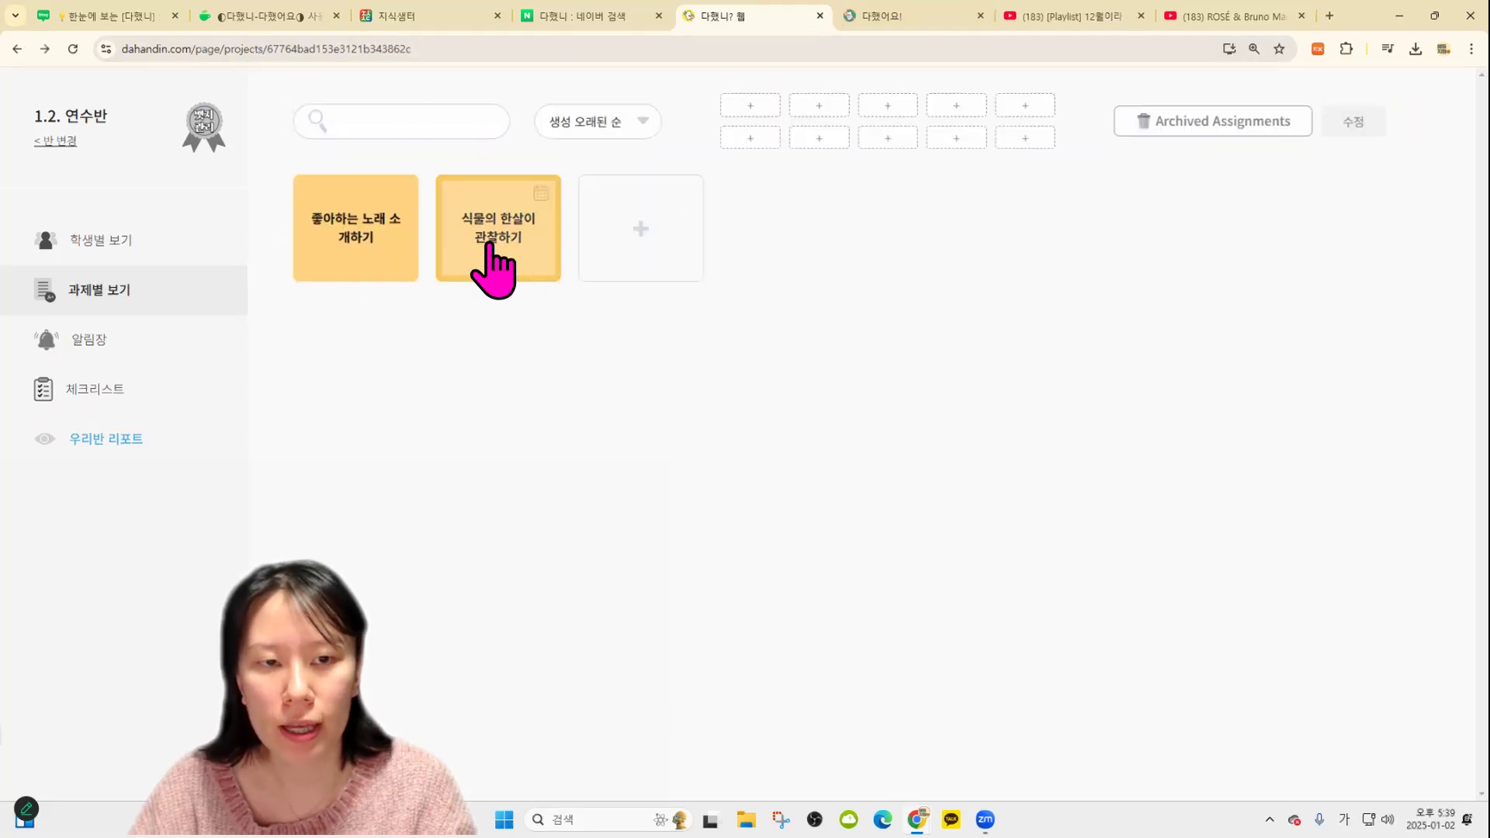
# Open the second student's weekly 식물의 한살이 관찰하기 entries, then switch to the 다했어요! tab
pyautogui.click(368, 241)
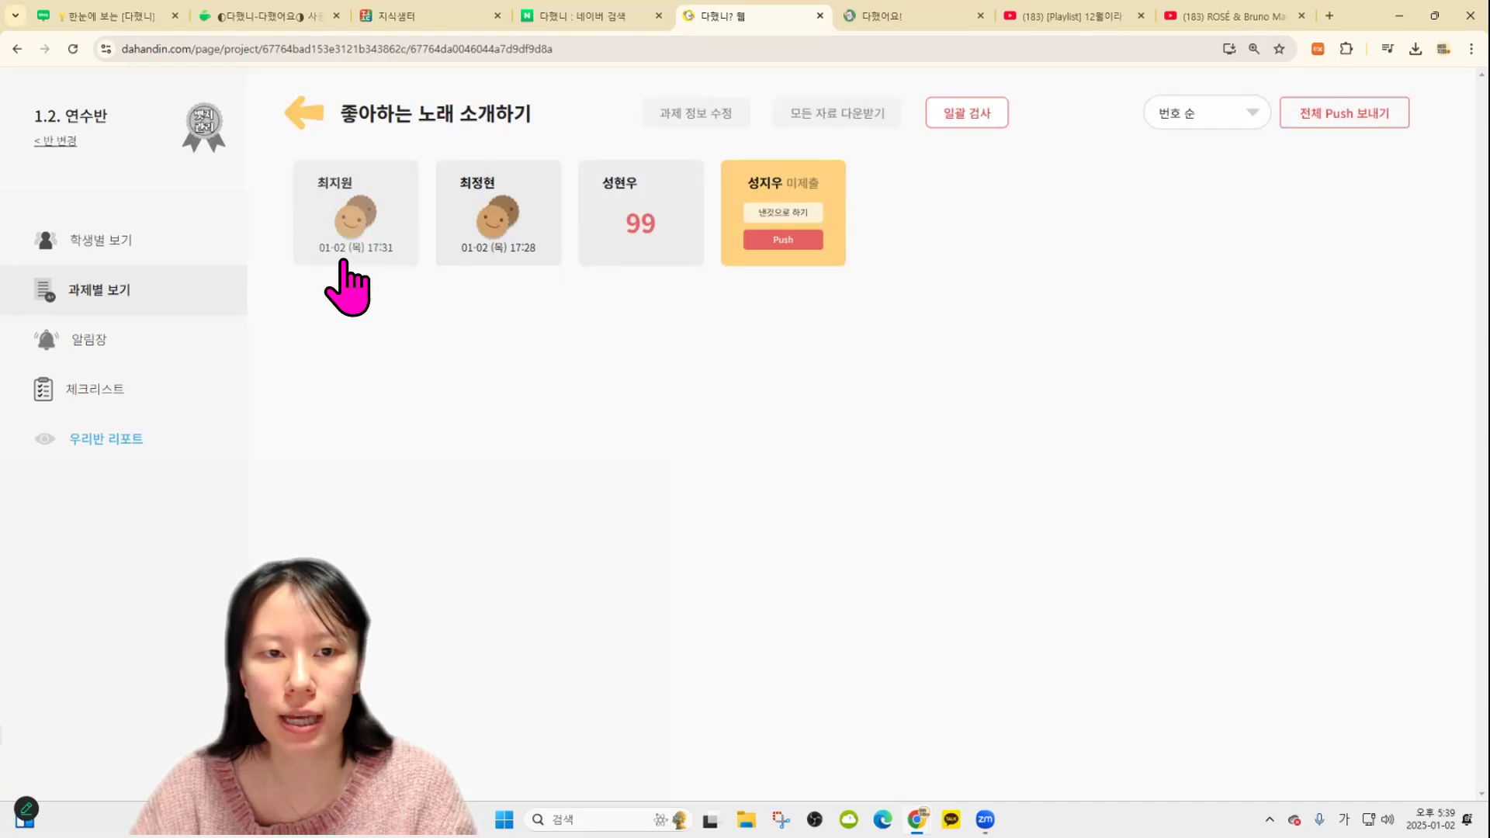
pyautogui.click(317, 118)
pyautogui.click(523, 247)
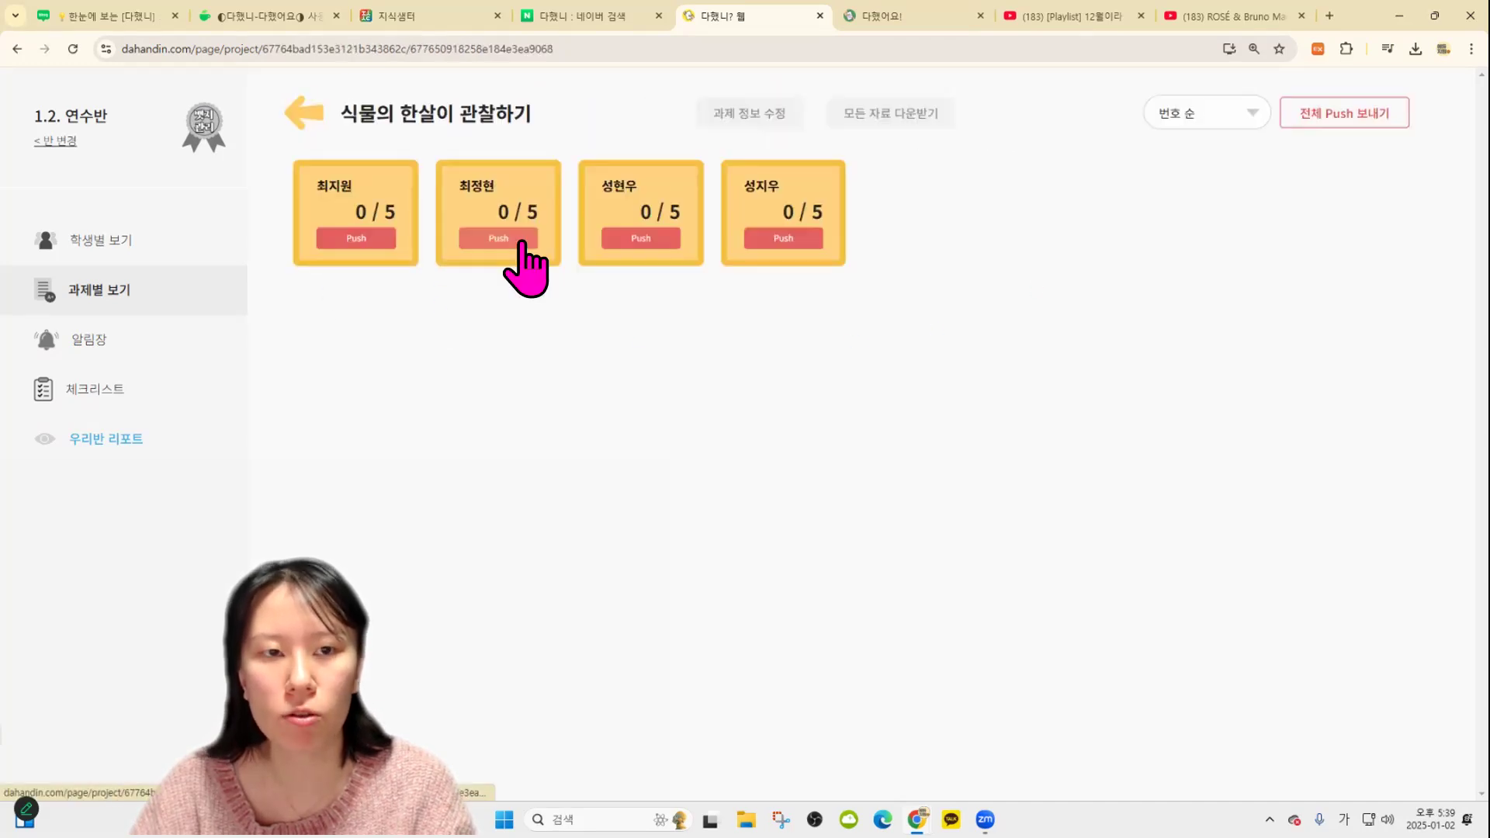
pyautogui.click(474, 201)
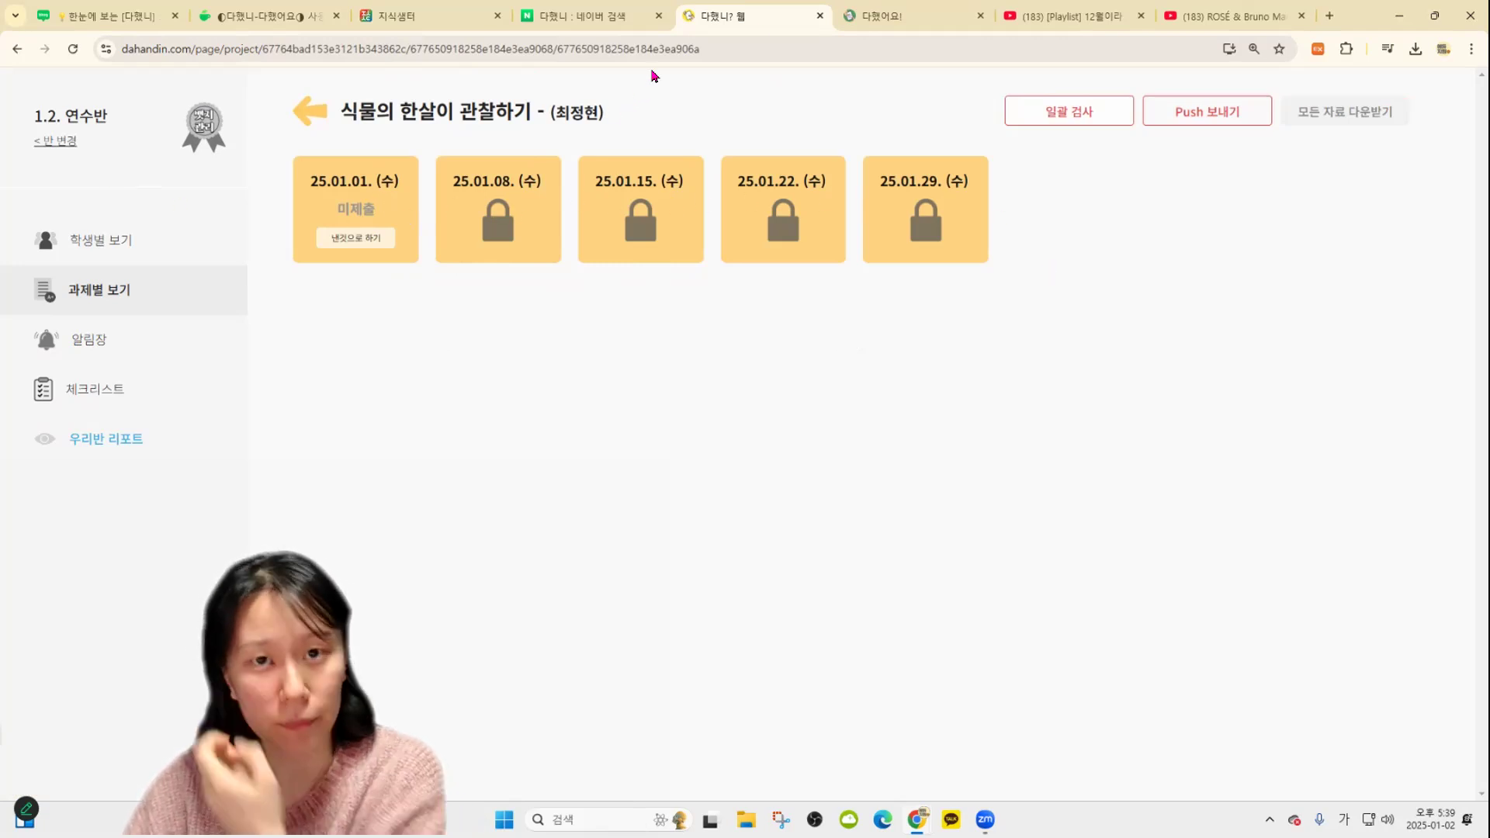
pyautogui.hotkey('ctrl', 'Tab')
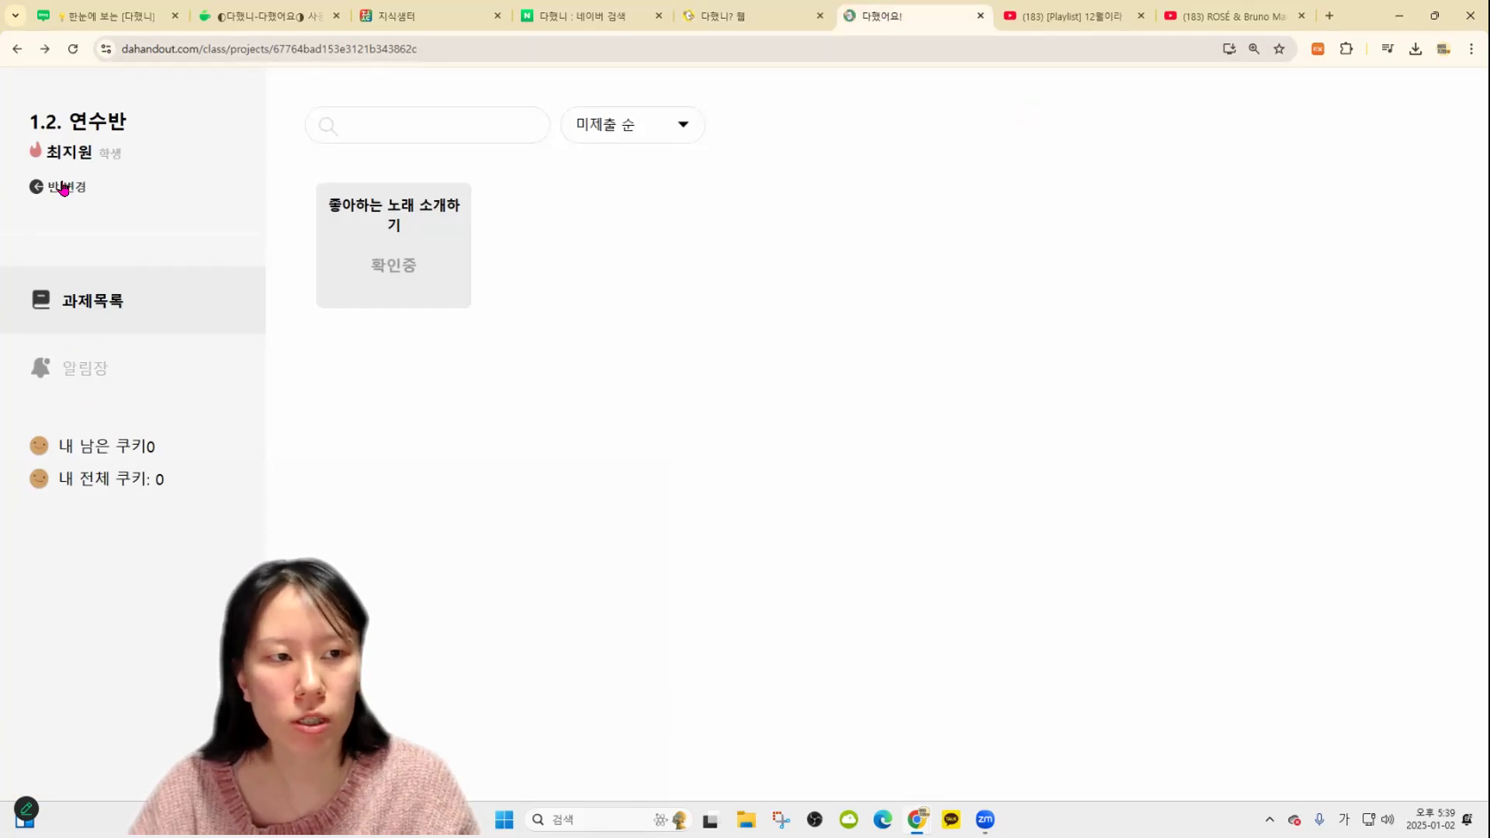
# Log into the second student's class in 다했어요! and open 식물의 한살이 관찰하기
pyautogui.click(64, 189)
pyautogui.click(411, 262)
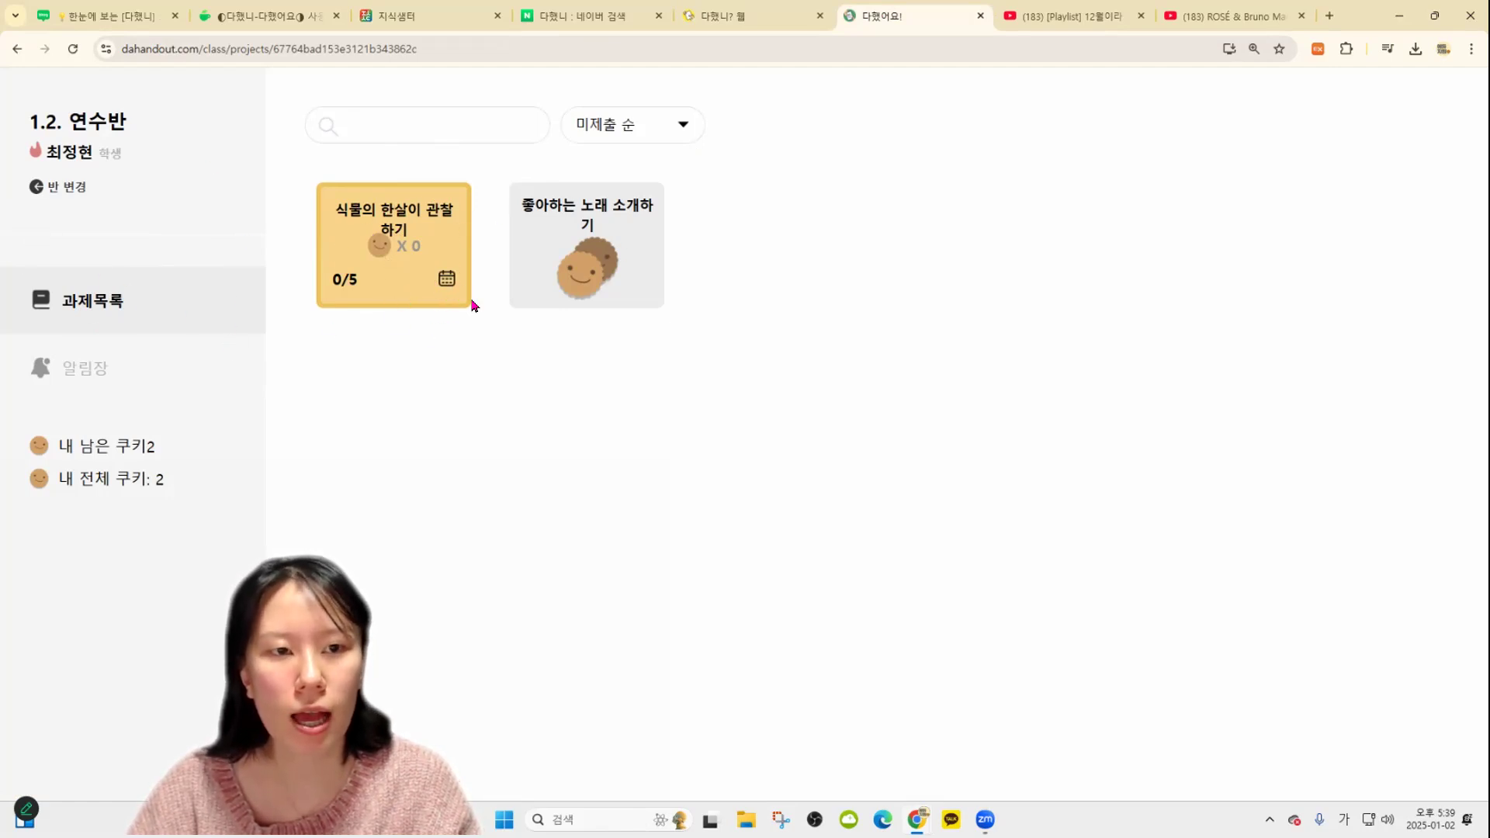
pyautogui.click(586, 281)
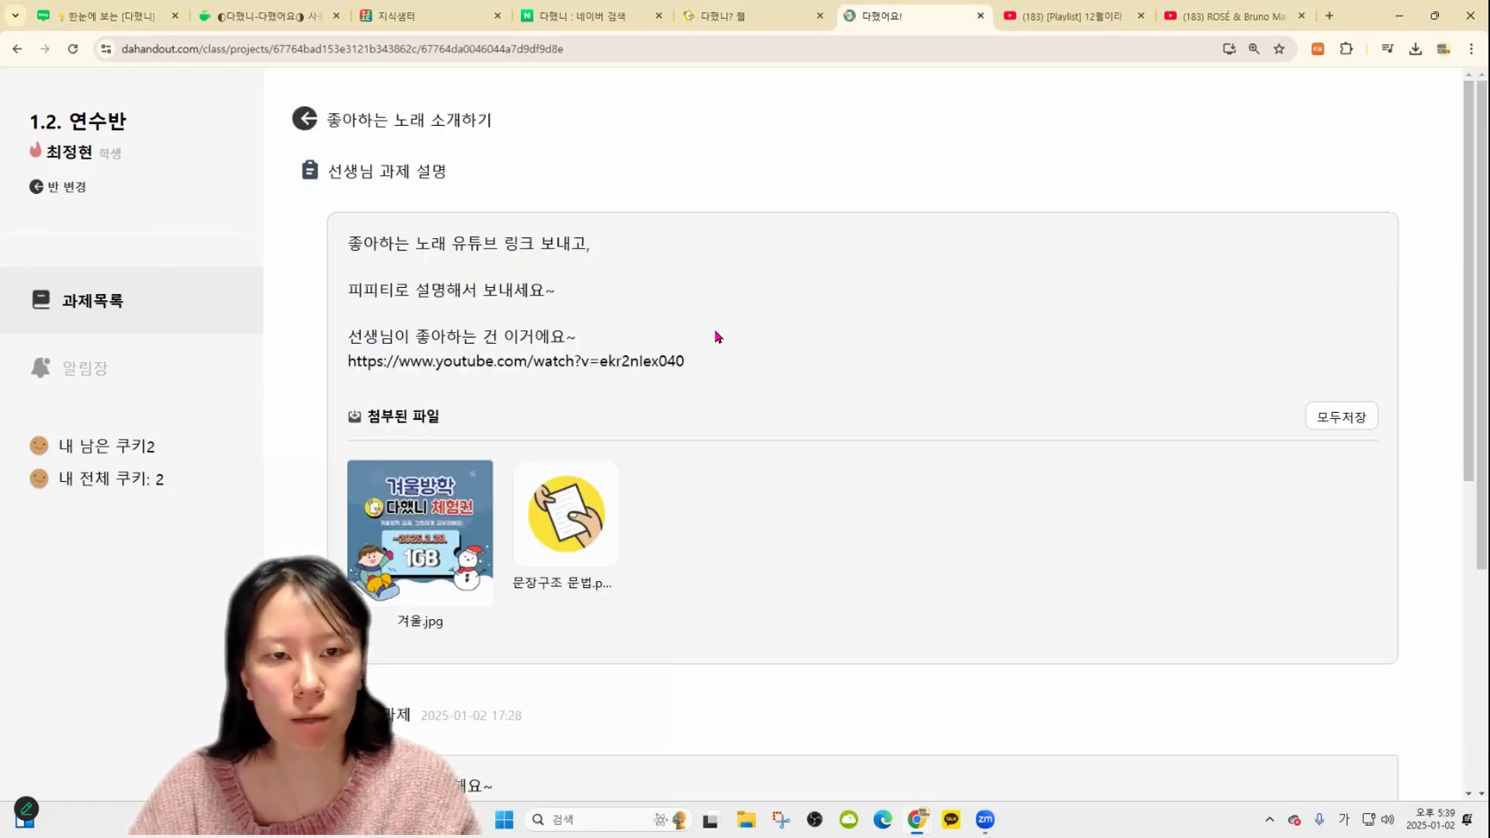
pyautogui.scroll(-8, 574, 536)
pyautogui.scroll(6, 113, 311)
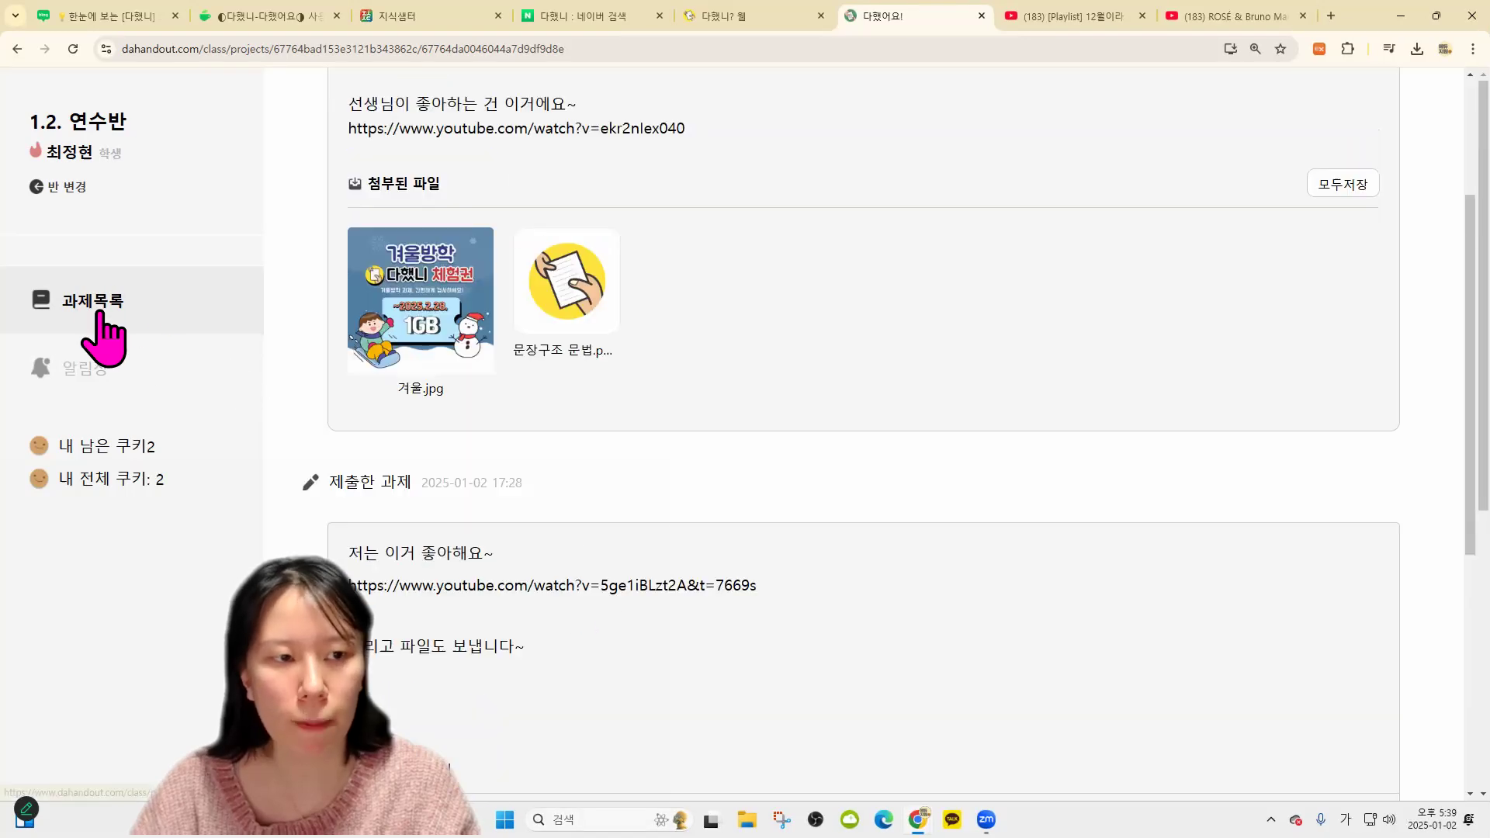
pyautogui.click(104, 306)
pyautogui.click(427, 248)
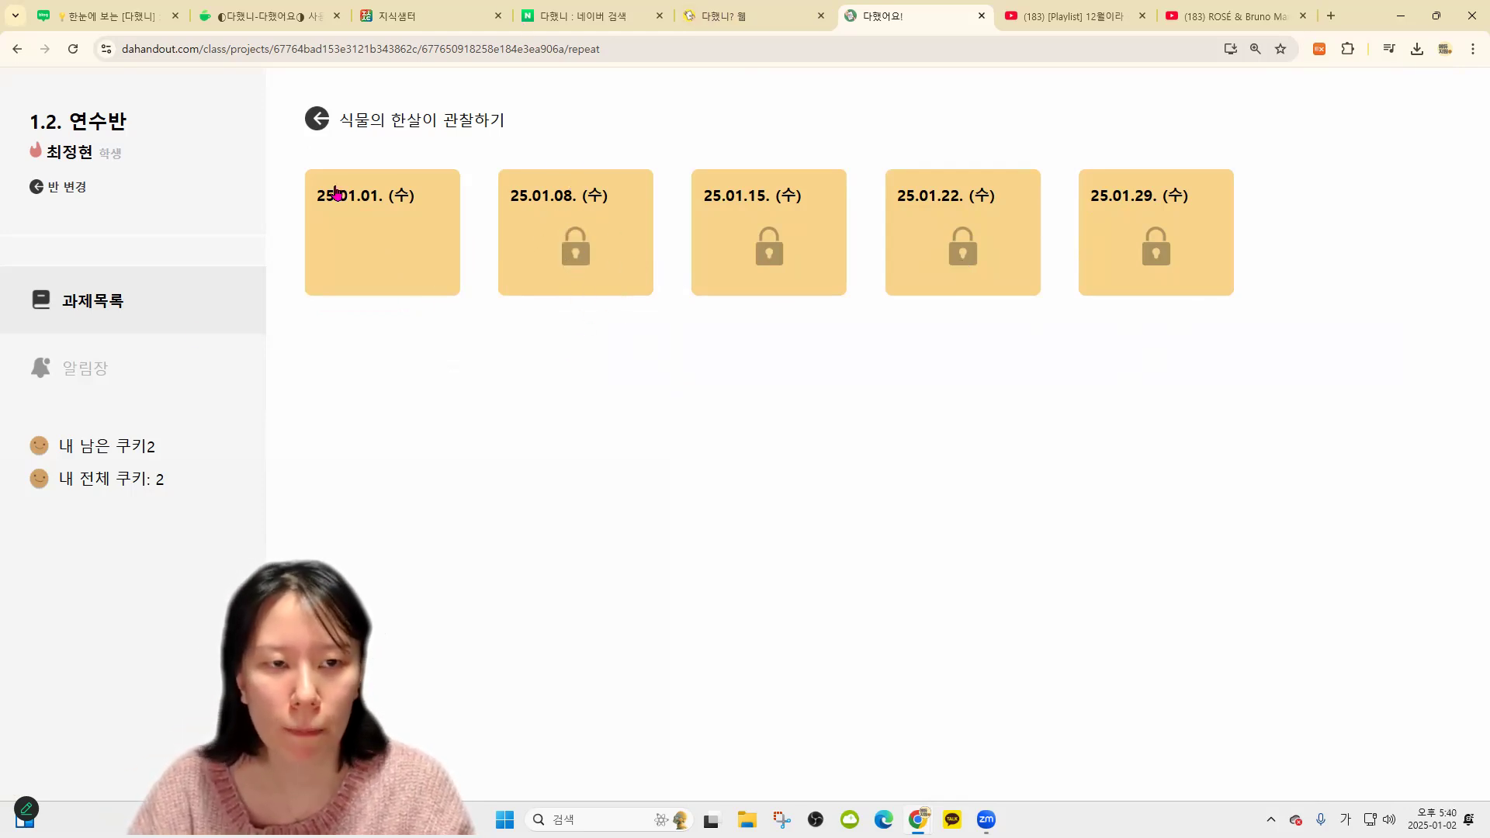
# Open the 25.01.01 entry and read its task description and date
pyautogui.click(395, 249)
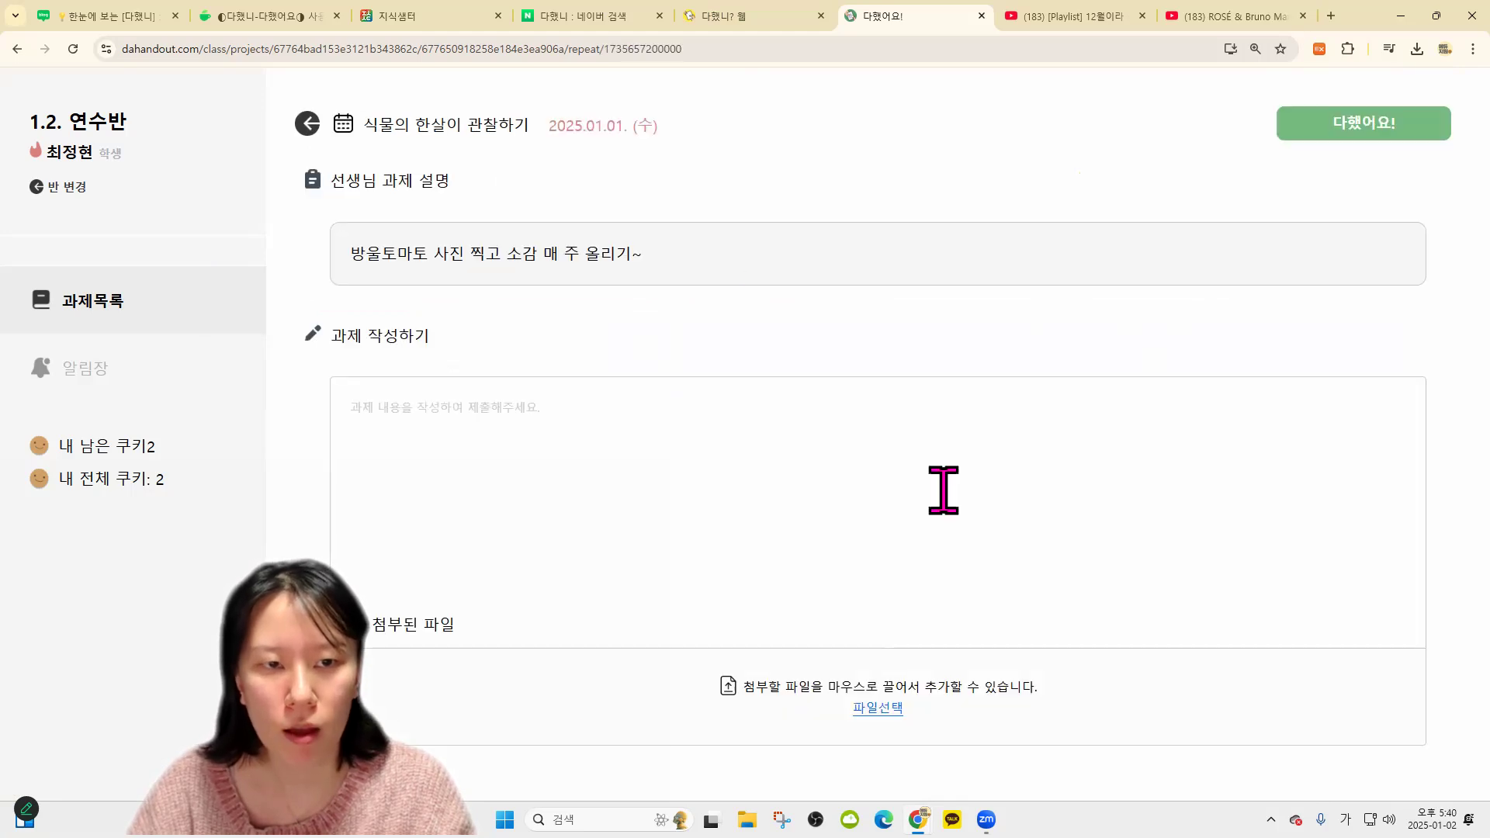
pyautogui.moveTo(340, 260); pyautogui.dragTo(691, 272)
pyautogui.click(694, 276)
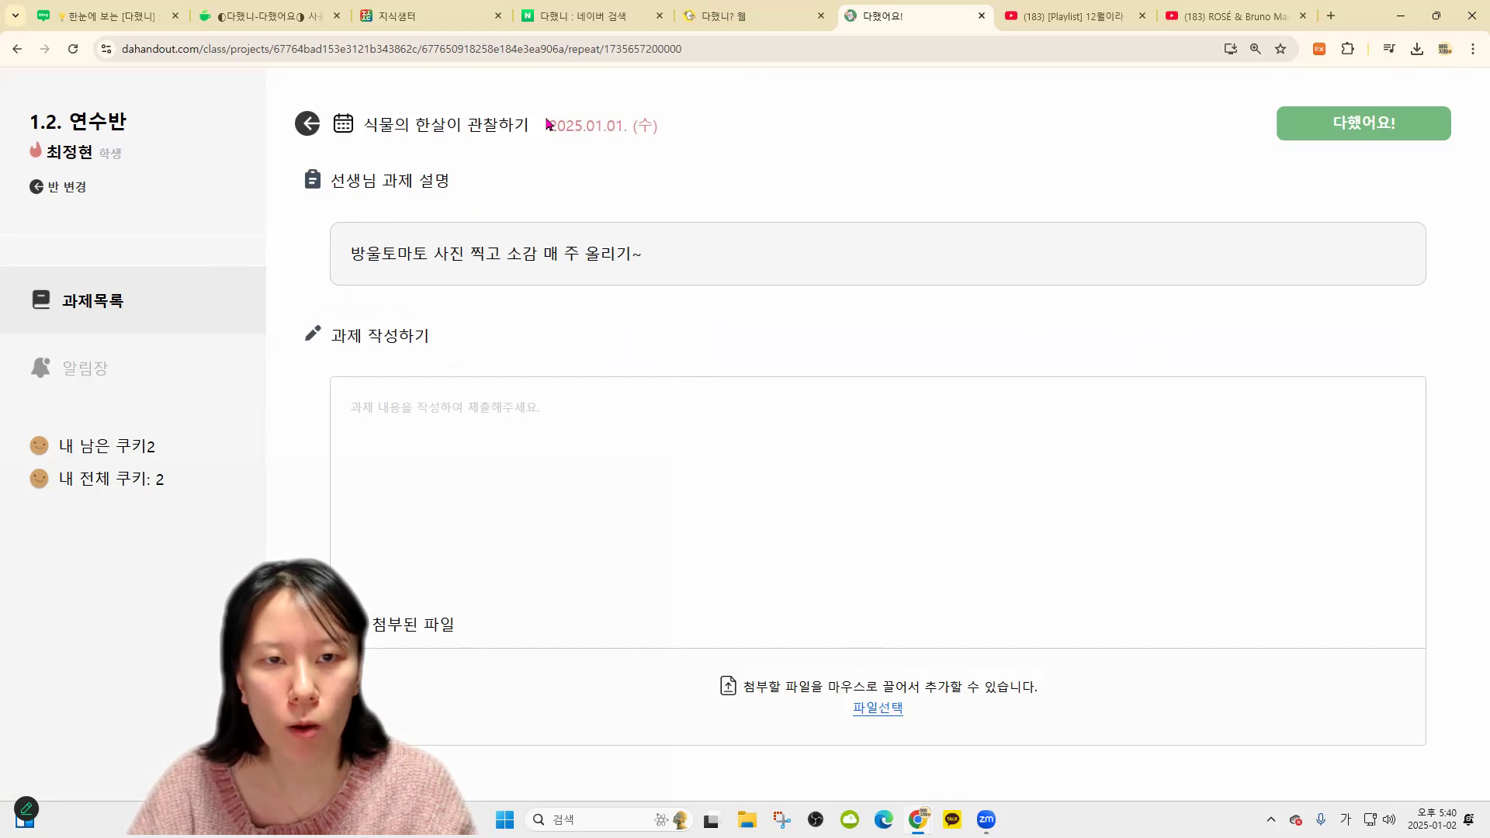
pyautogui.doubleClick(548, 124)
pyautogui.click(738, 232)
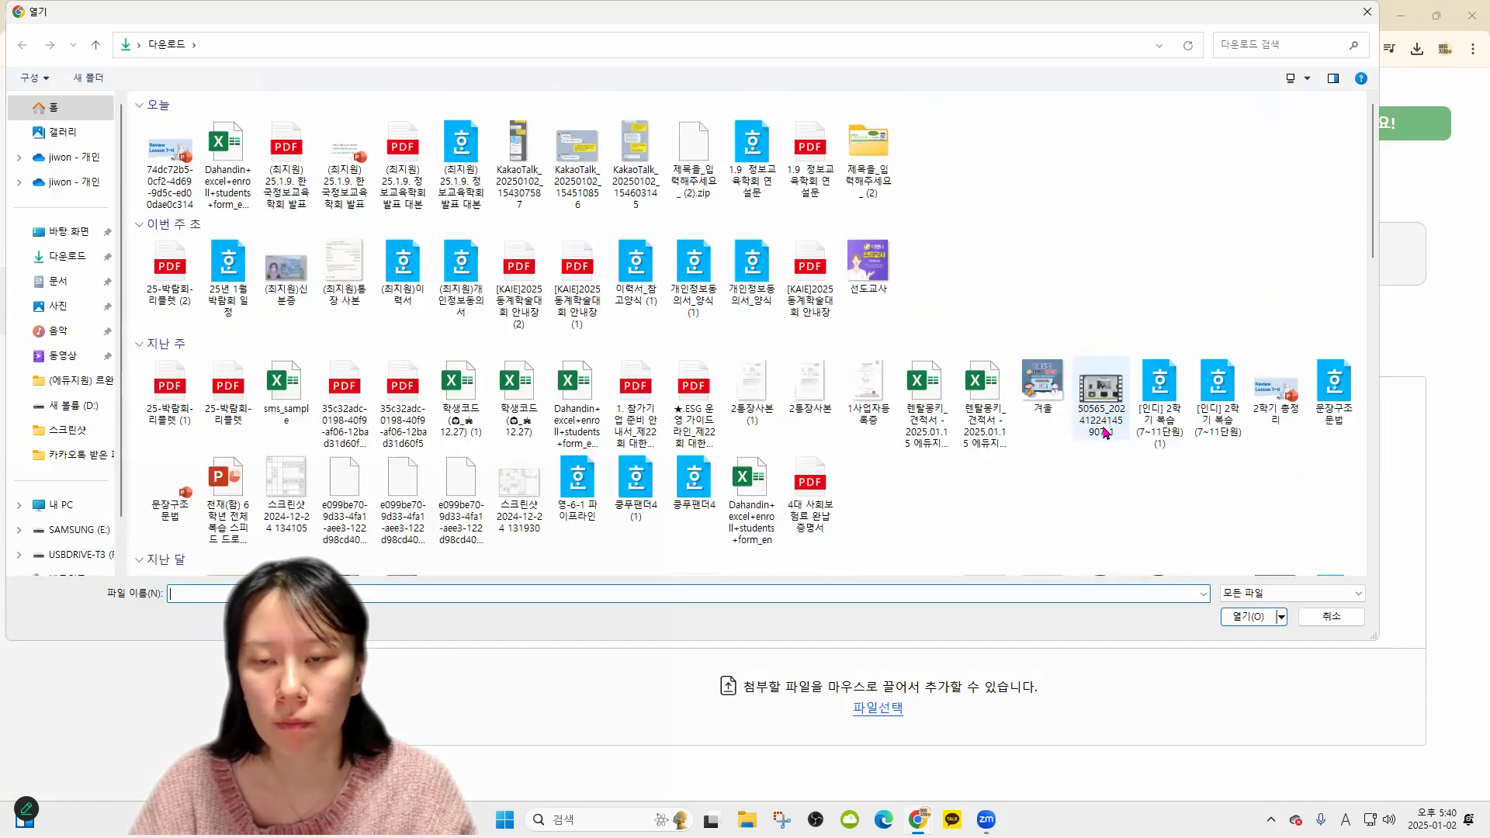
# Attach the 겨울 image, answer 'ㅇㅇㅇㅇ', submit the entry, and return to 다했니?
pyautogui.doubleClick(1042, 384)
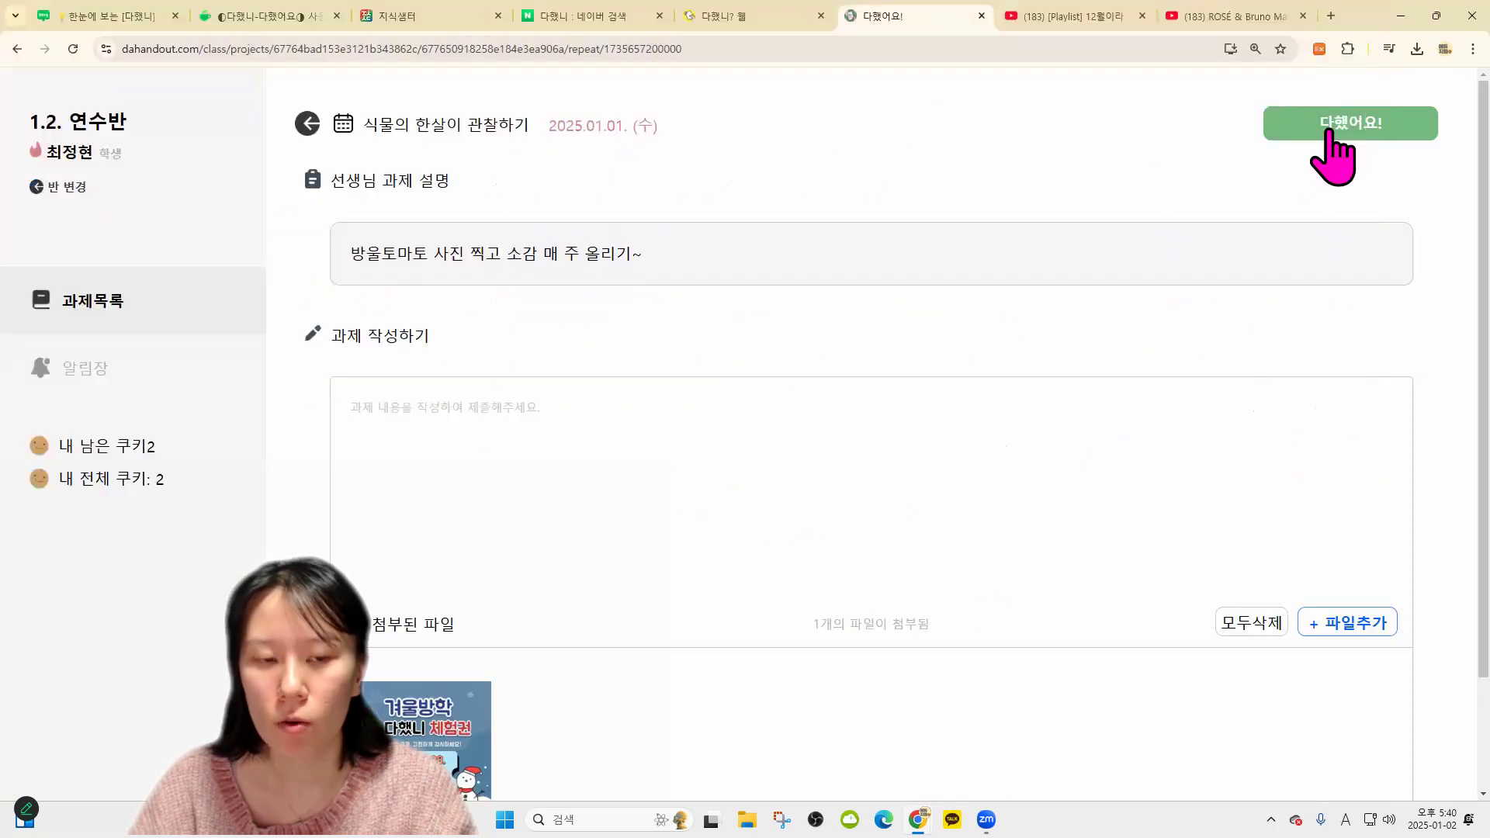
pyautogui.click(858, 432)
pyautogui.write('ㅇㅇㅇㅇ')
pyautogui.click(1314, 124)
pyautogui.click(832, 497)
pyautogui.click(765, 16)
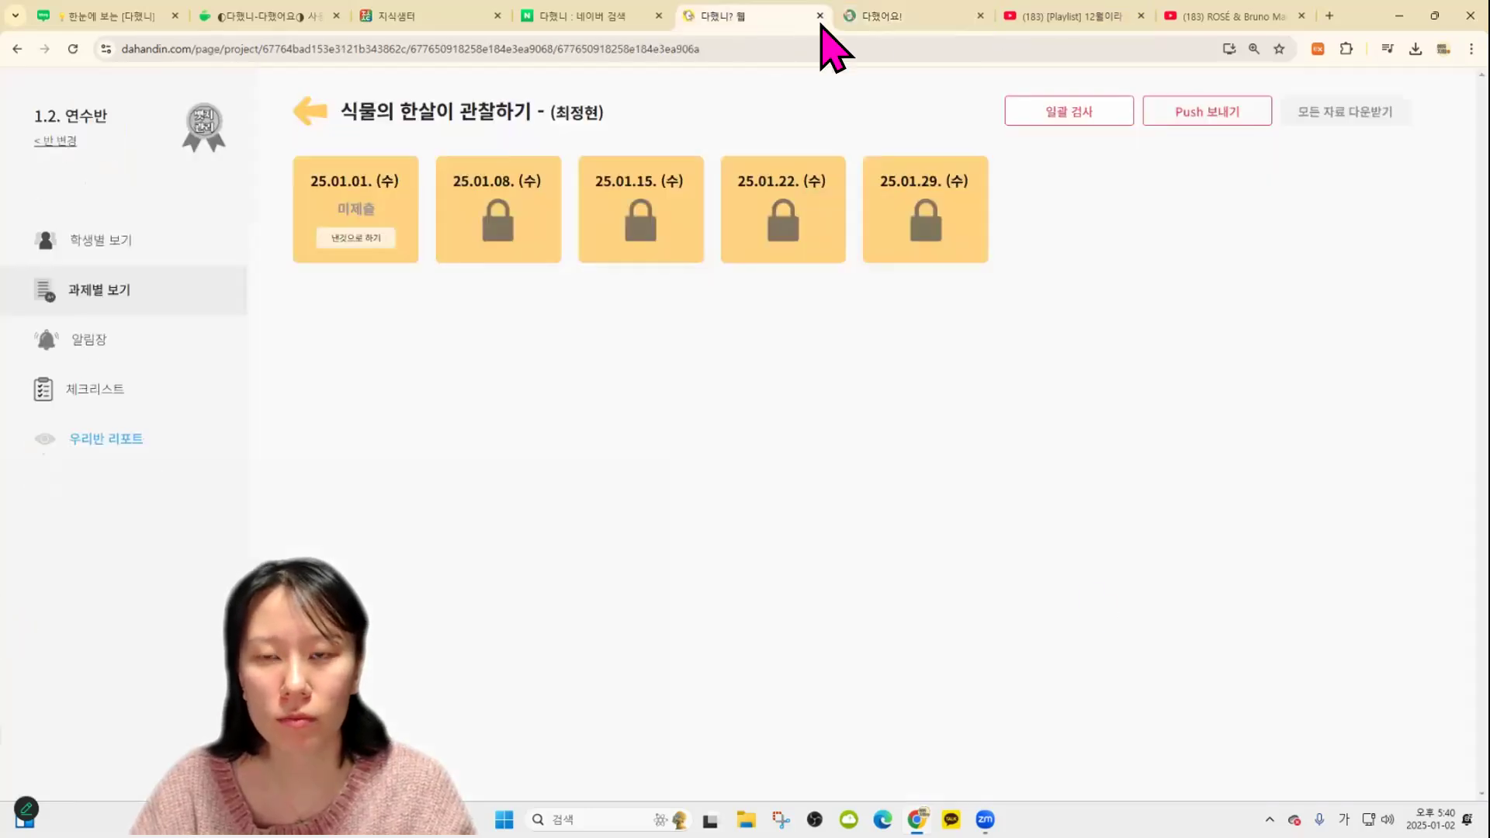
# Open the second student's 25.01.01 plant-observation entry and award it the two-cookie emoji
pyautogui.click(92, 293)
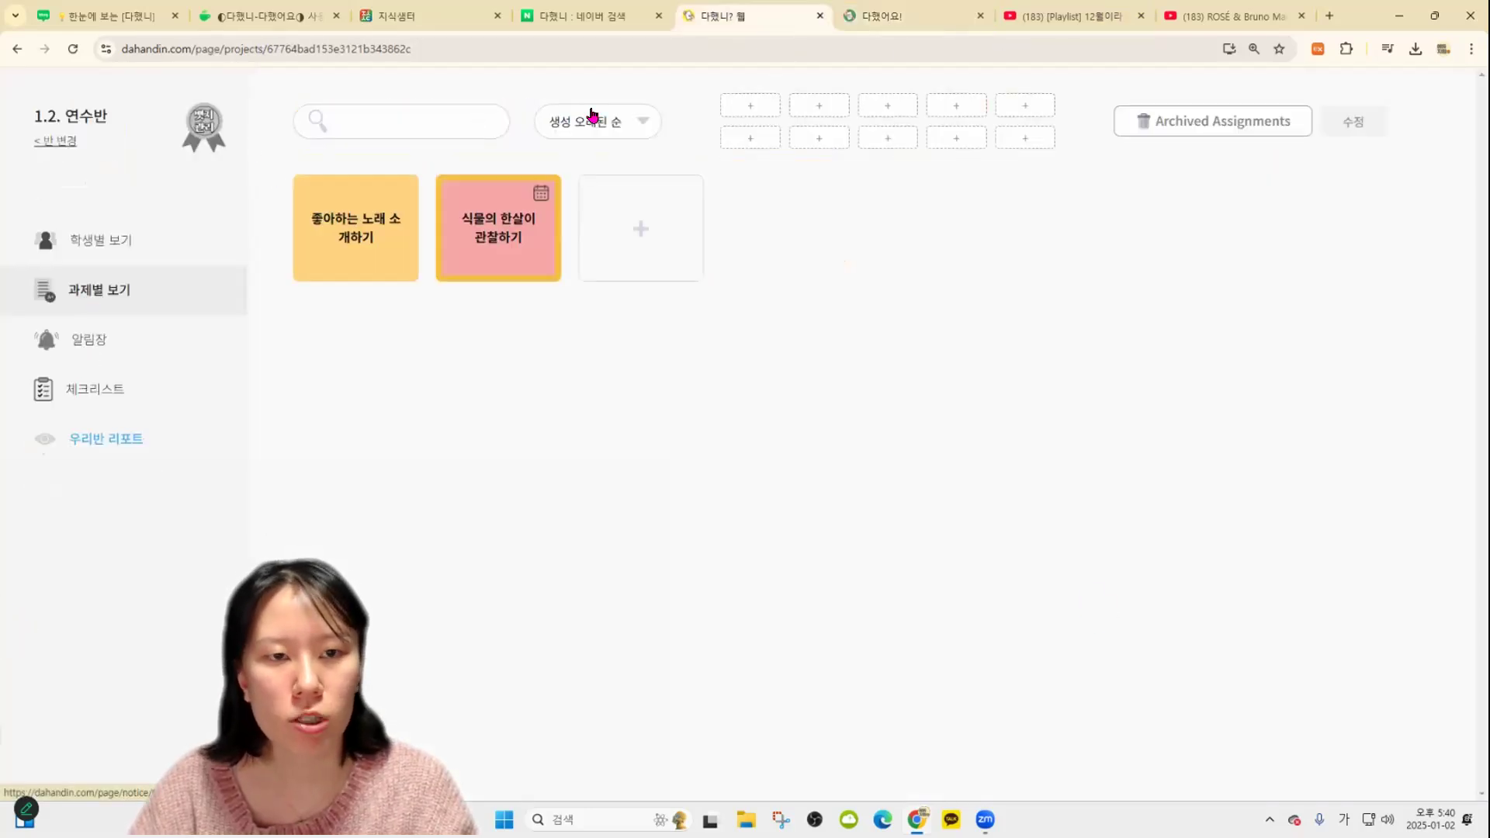
pyautogui.click(490, 231)
pyautogui.click(495, 225)
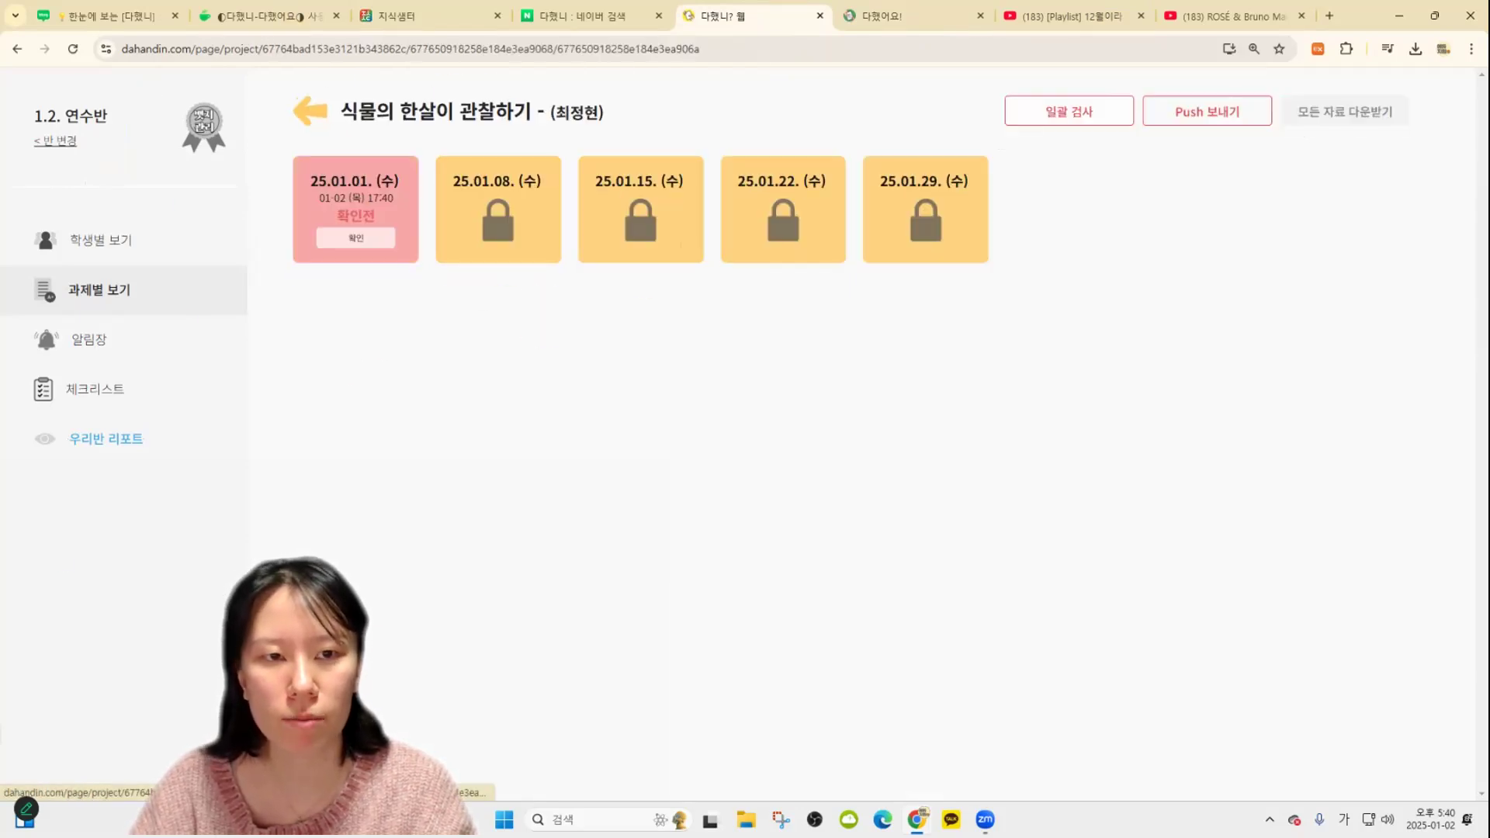
pyautogui.click(356, 208)
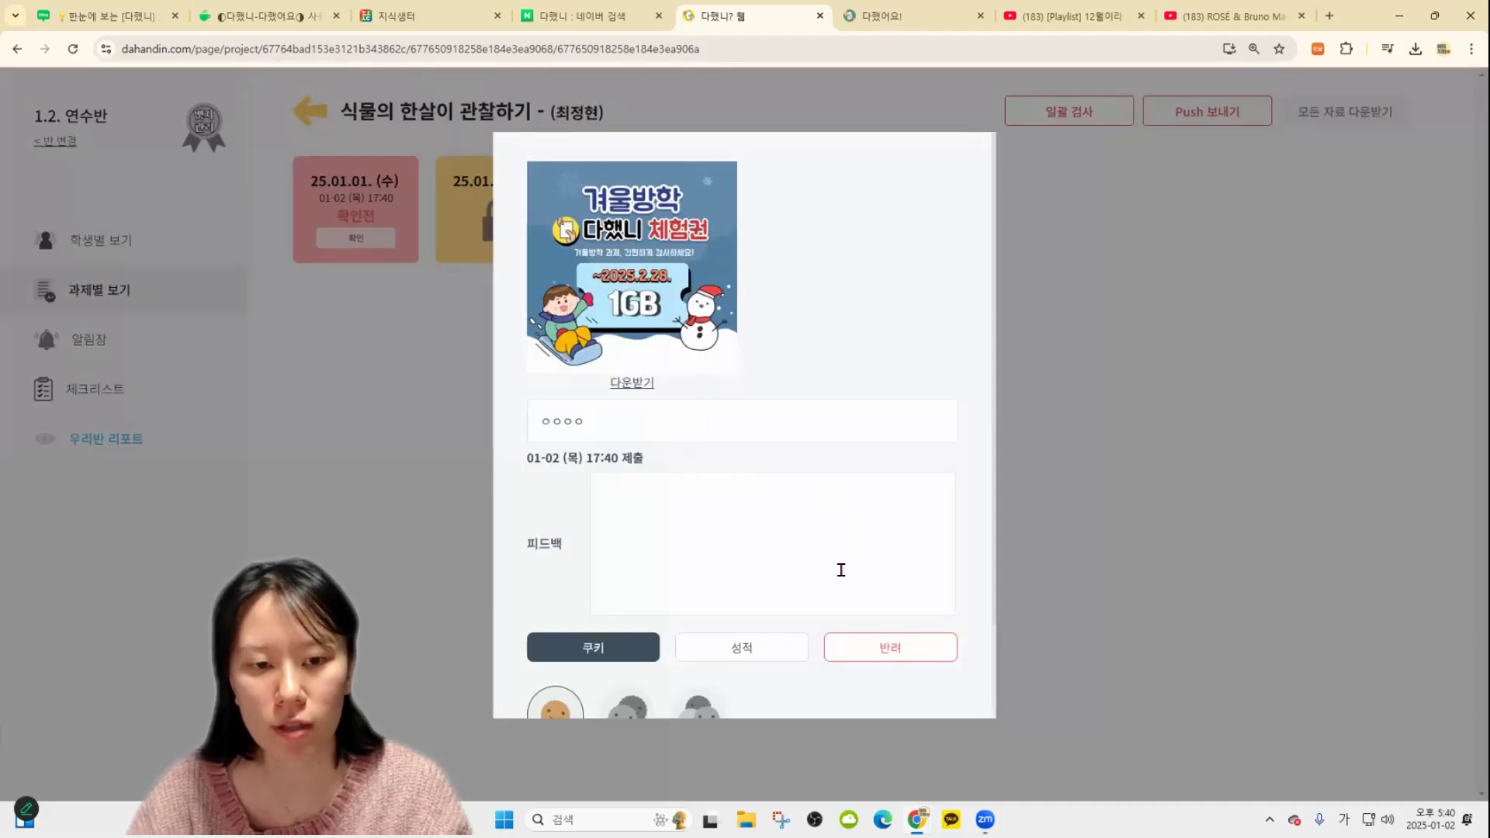
pyautogui.scroll(-2, 839, 569)
pyautogui.click(699, 609)
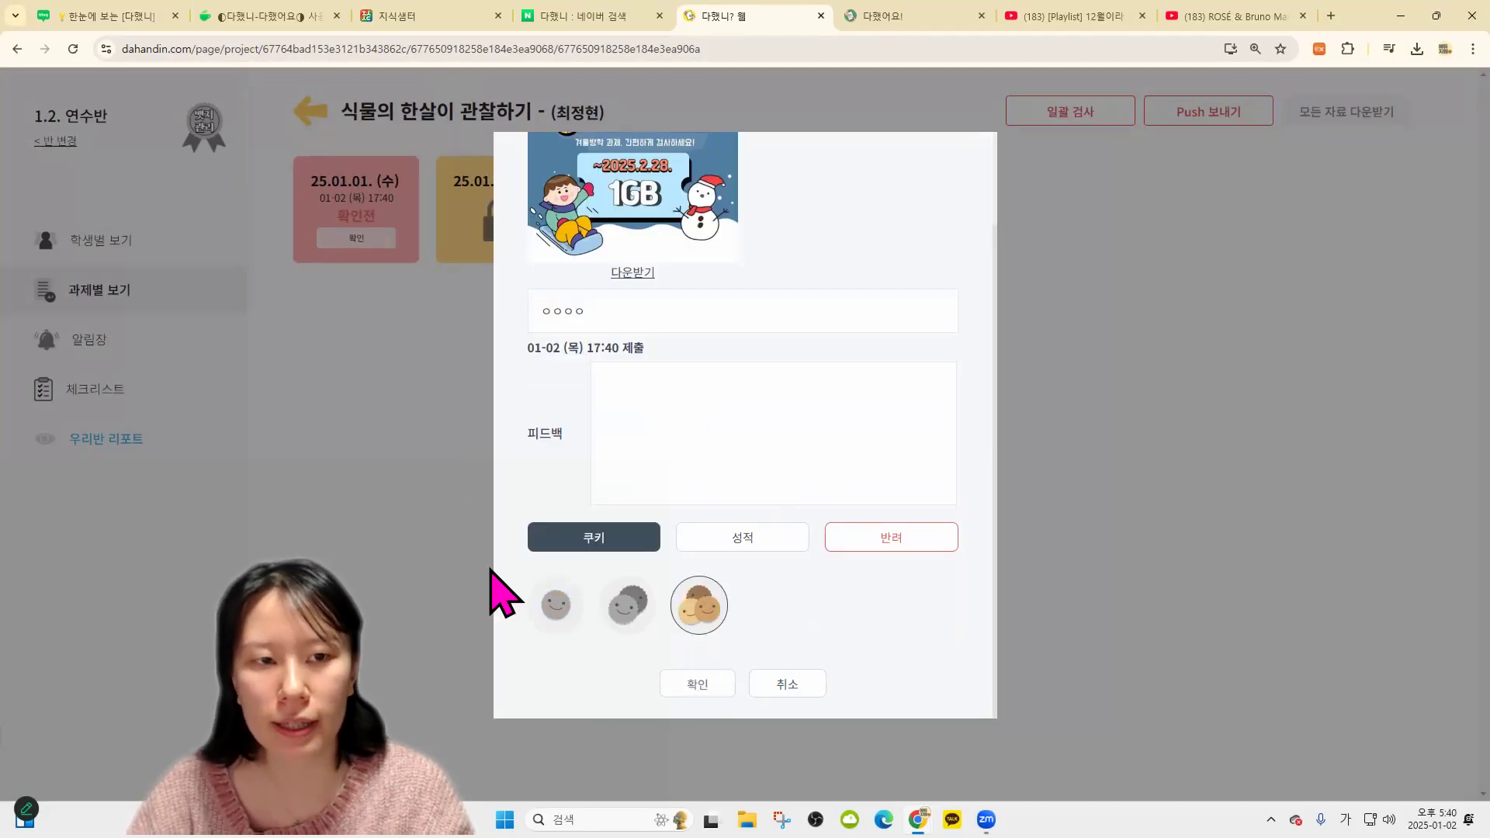
pyautogui.click(388, 136)
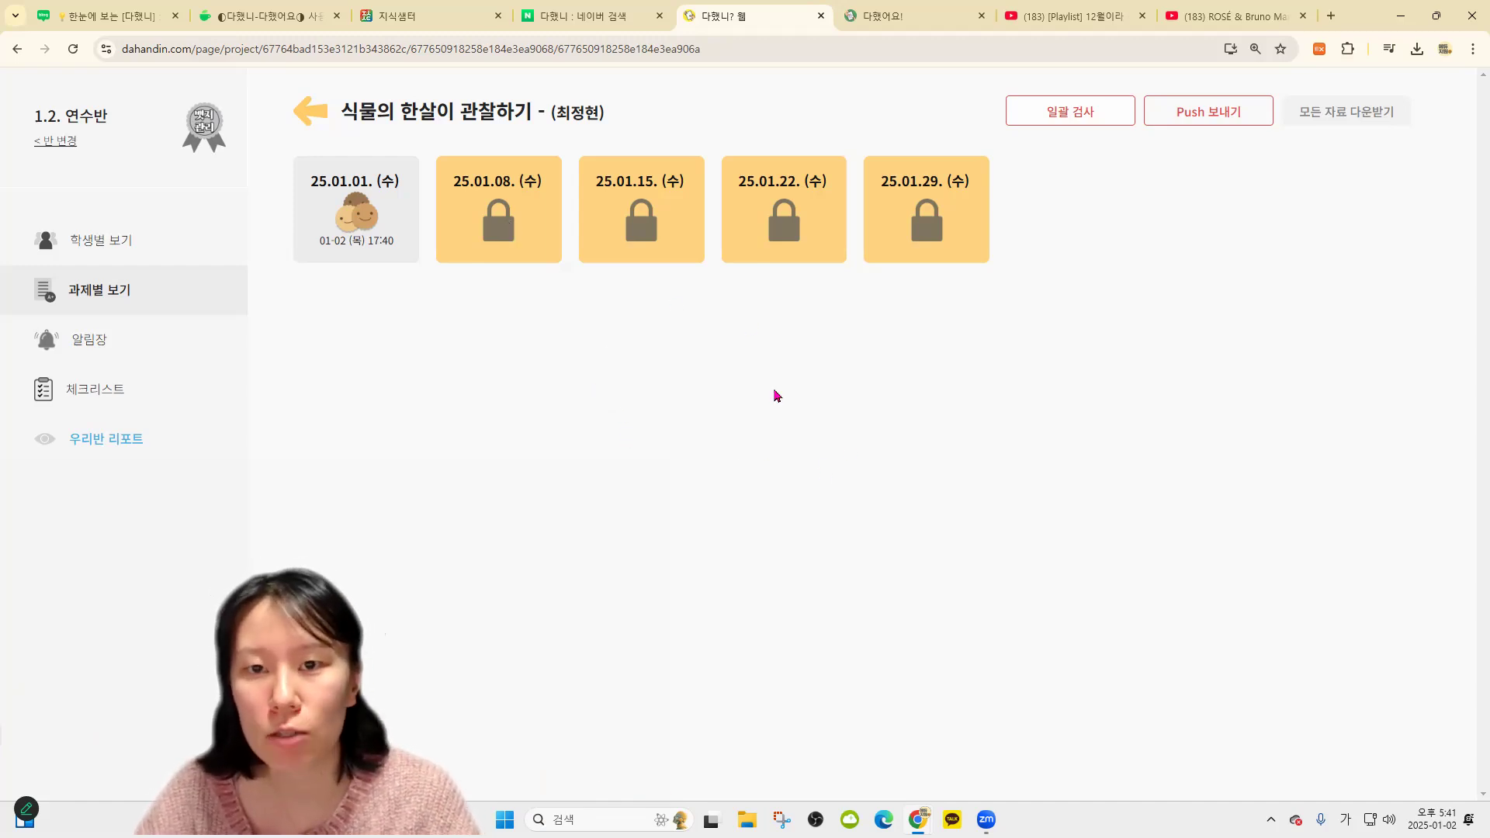
# Check the second student's weekly entries on the plant-observation assignment
pyautogui.click(314, 115)
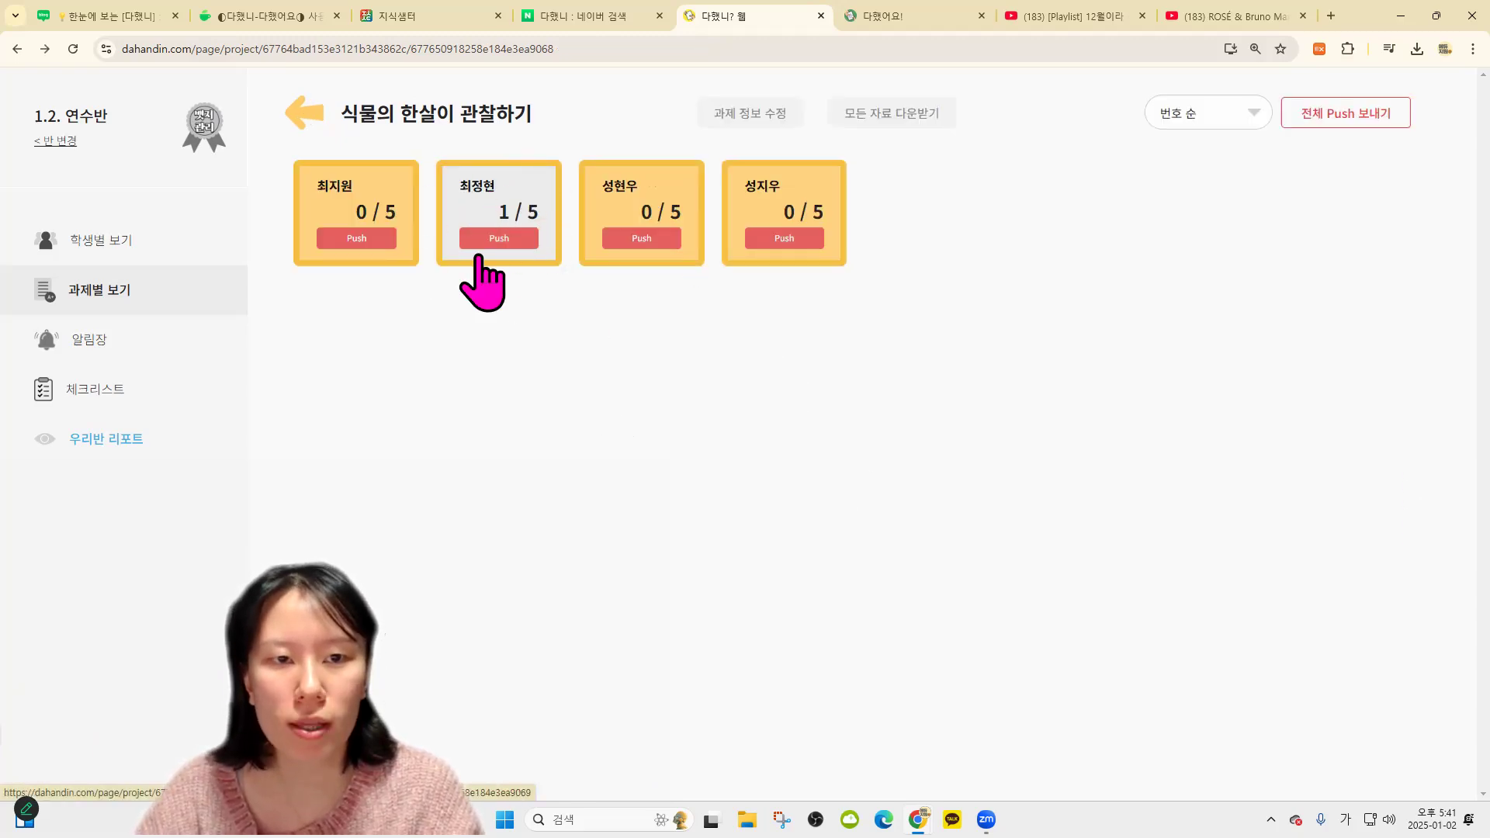
pyautogui.click(515, 221)
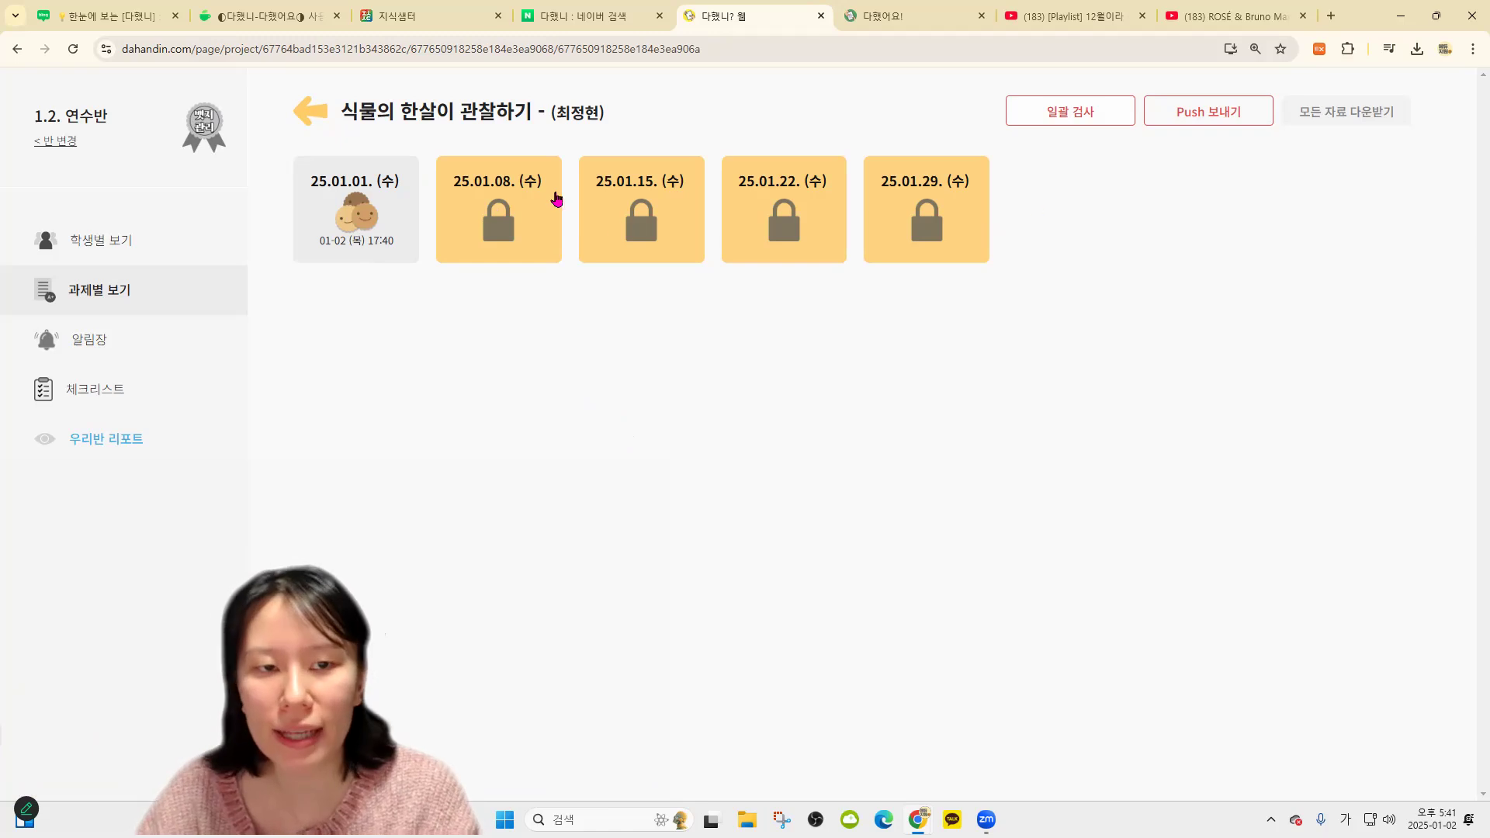
pyautogui.hotkey('alt', 'Left')
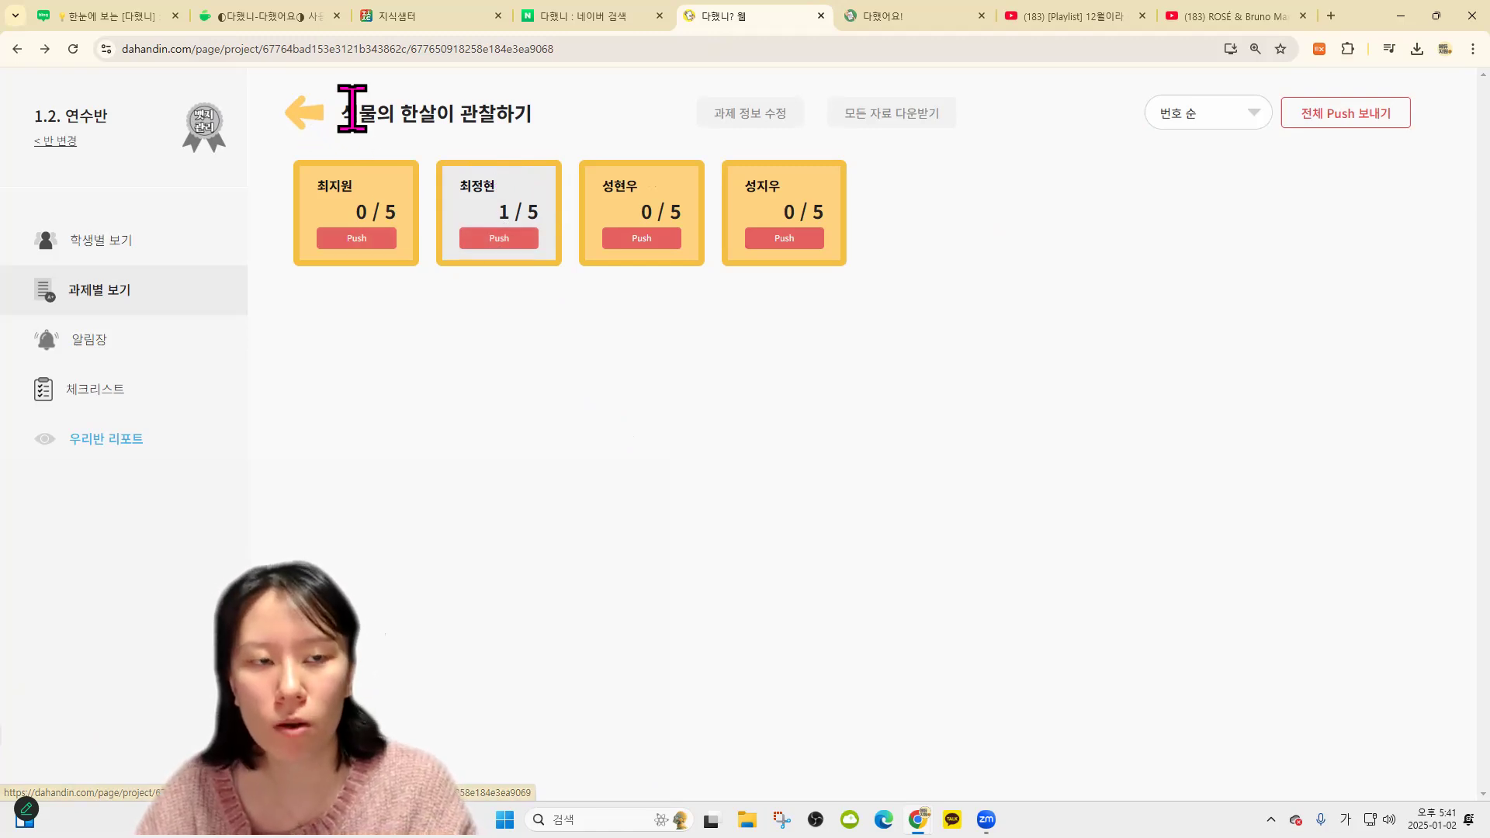
pyautogui.click(289, 118)
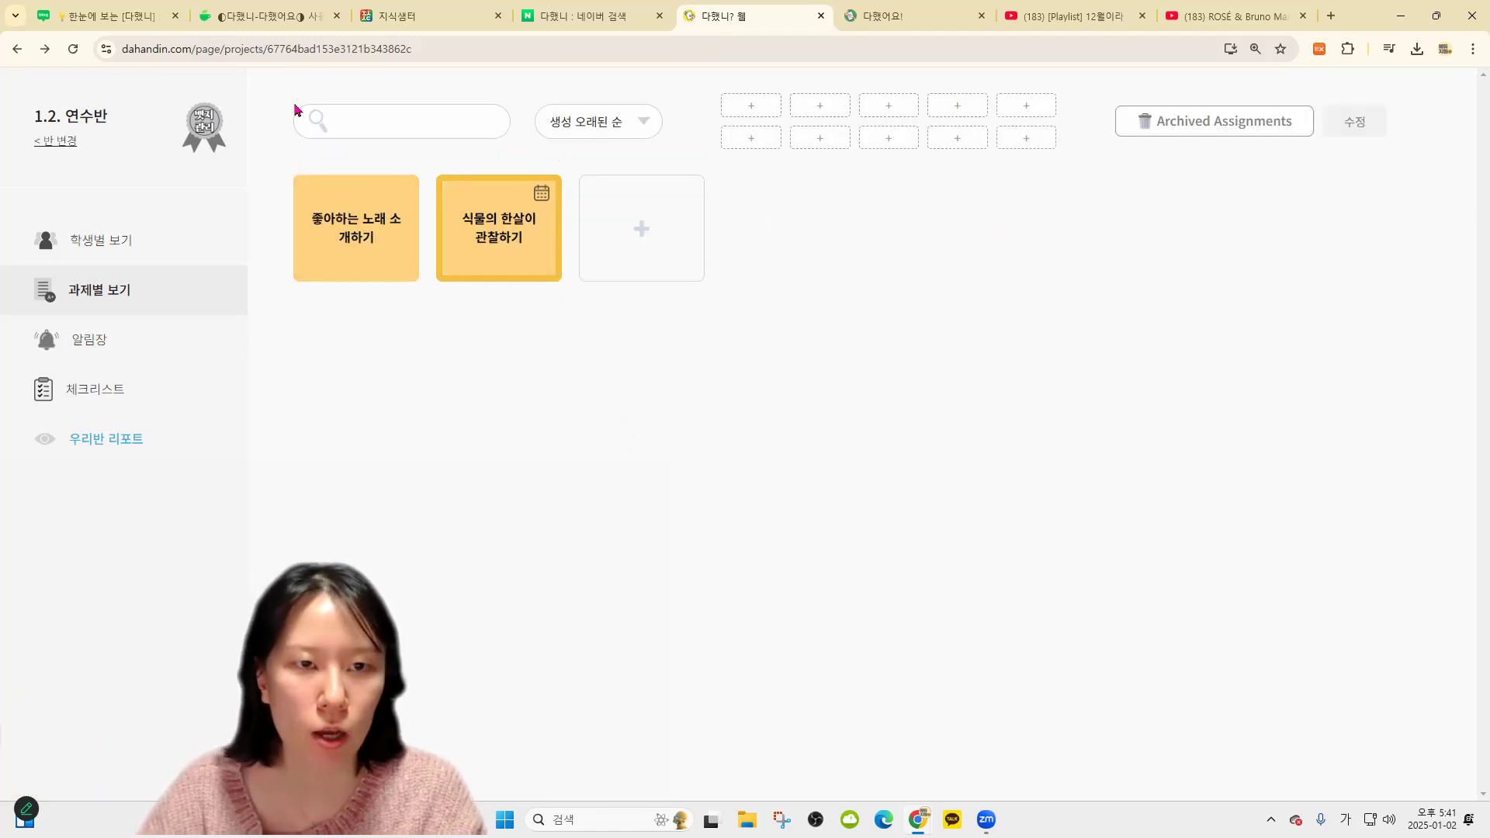
# Review the second student's 식물의 한살이 관찰하기 dated tasks and switch to the by-assignment view
pyautogui.click(211, 260)
pyautogui.click(499, 240)
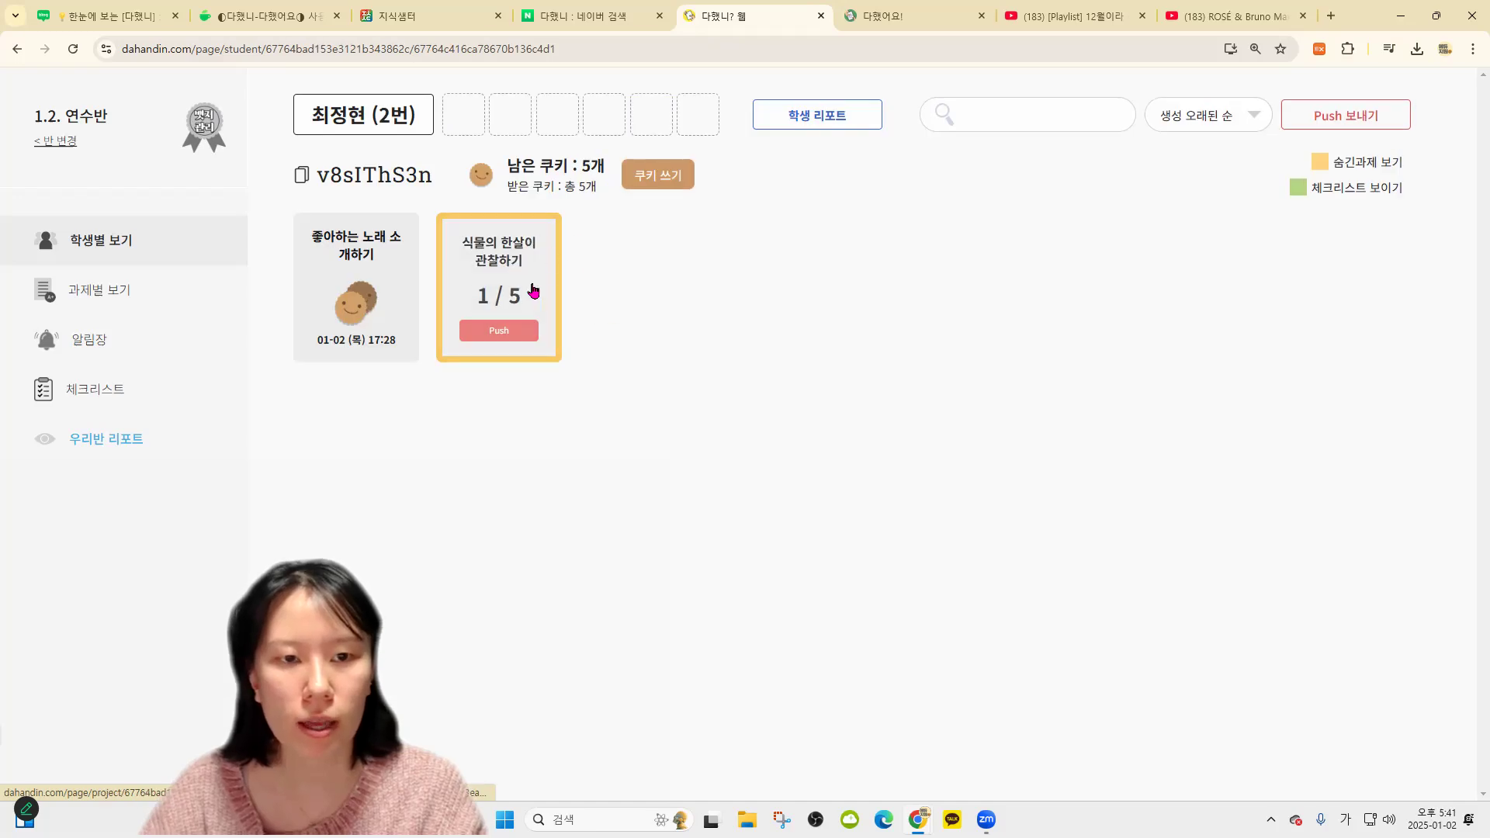
pyautogui.click(499, 306)
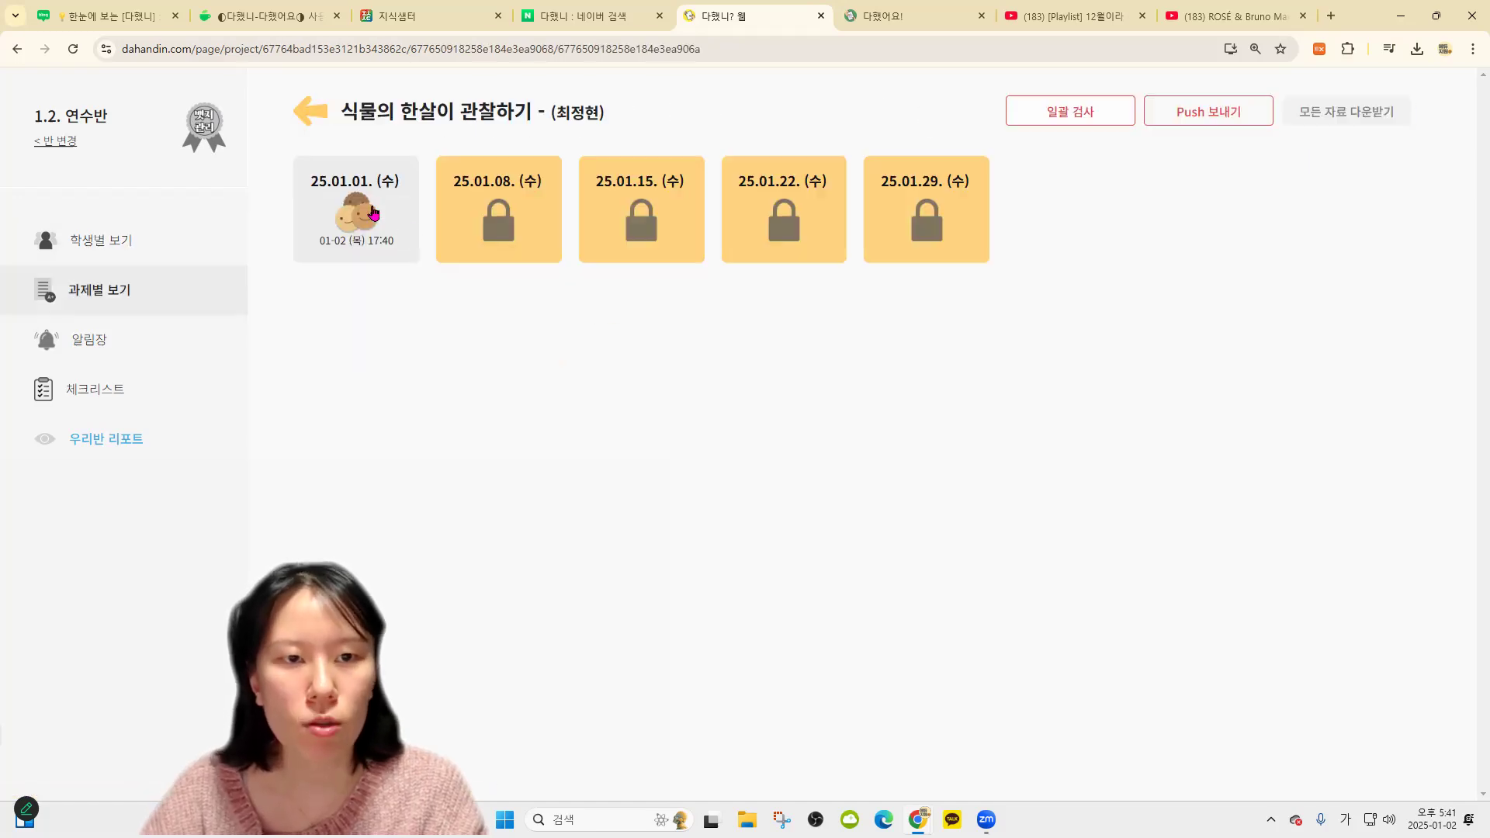
pyautogui.click(322, 112)
pyautogui.click(173, 237)
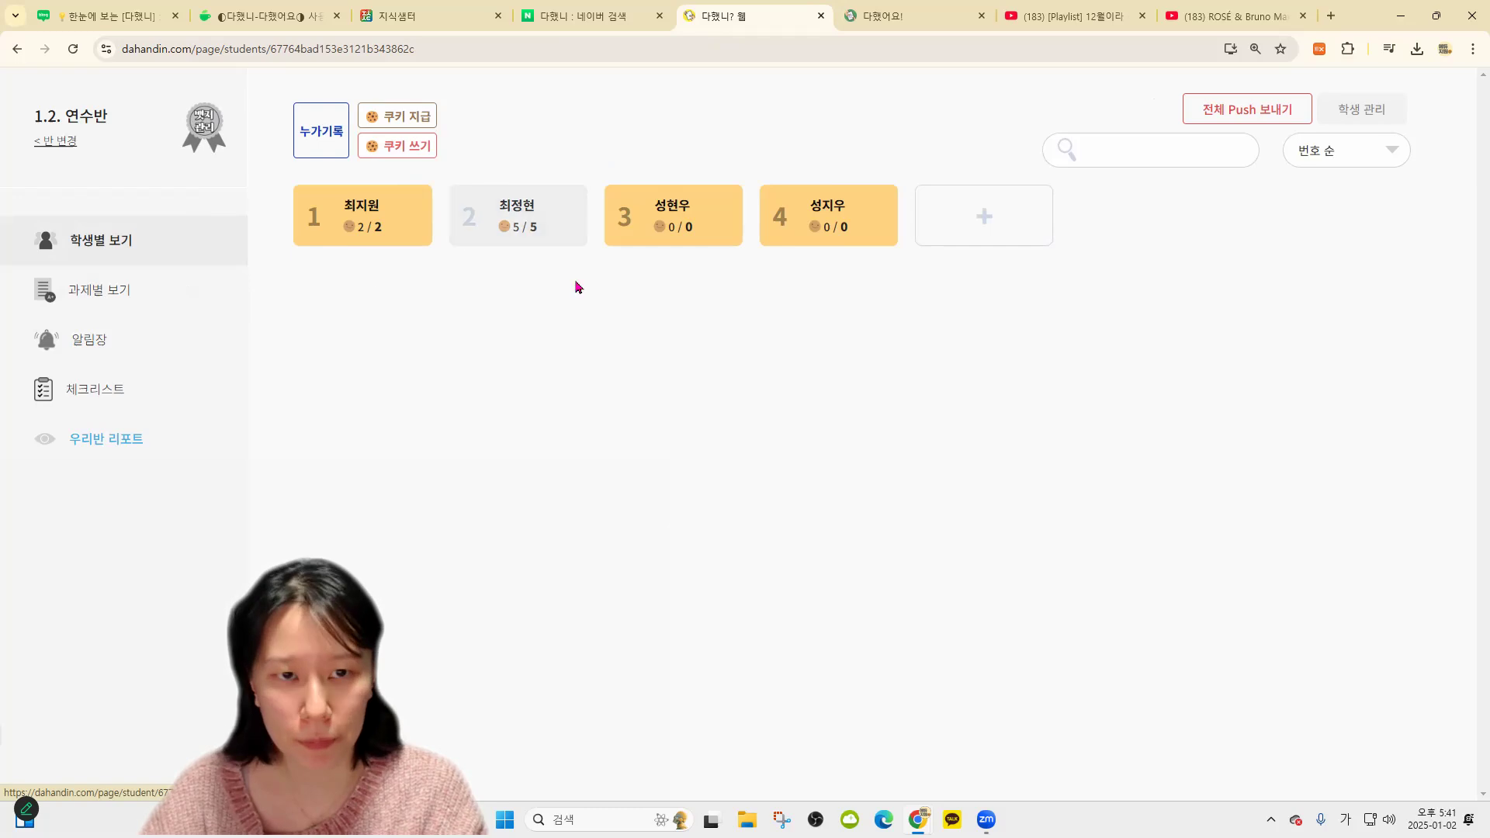
pyautogui.click(114, 292)
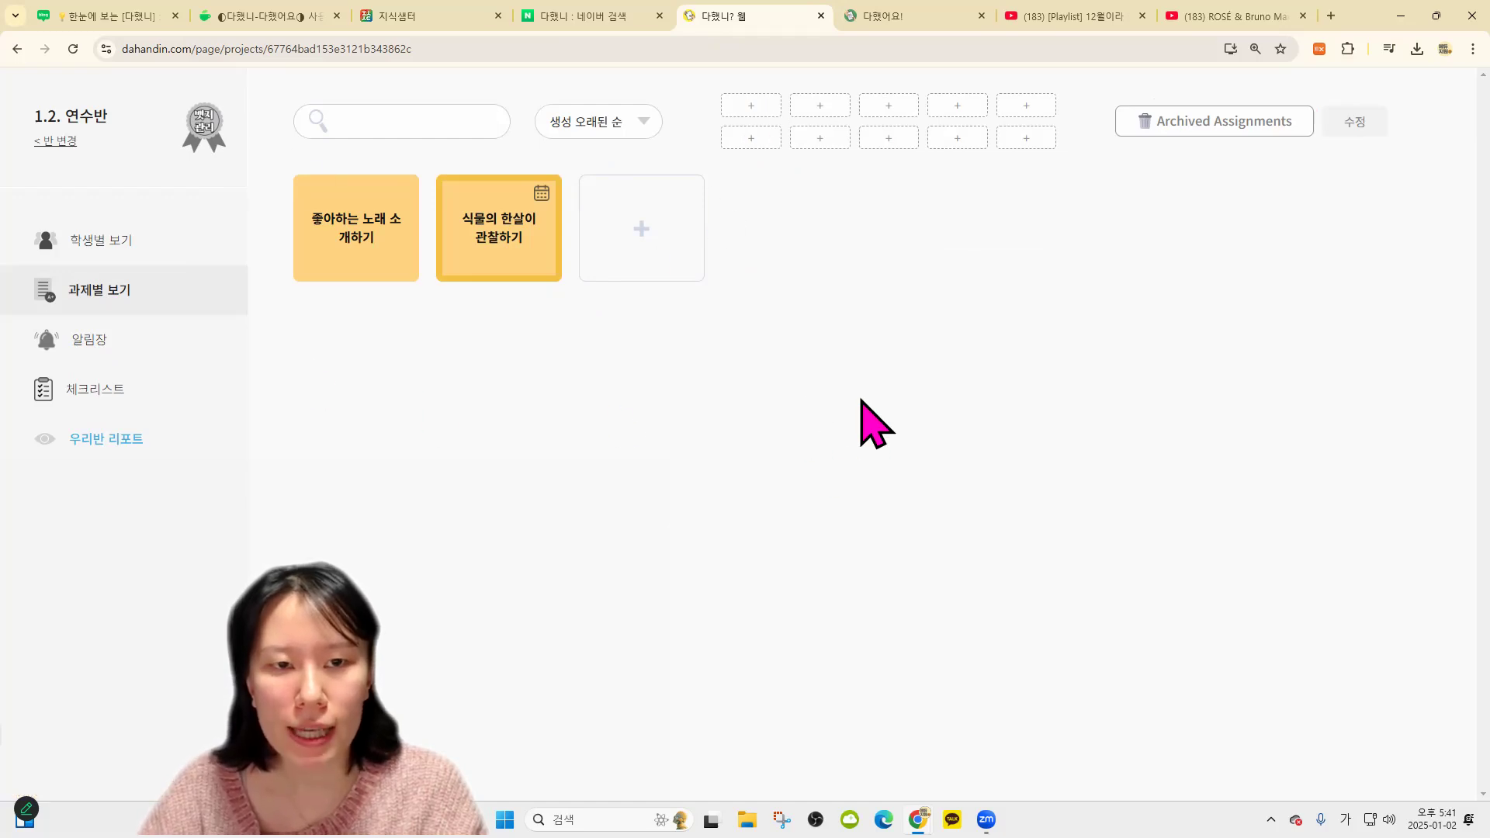
# Filter the Naver results for 다했니 to blogs and open the '다했니-다했어요 1년 정산' post
pyautogui.click(563, 17)
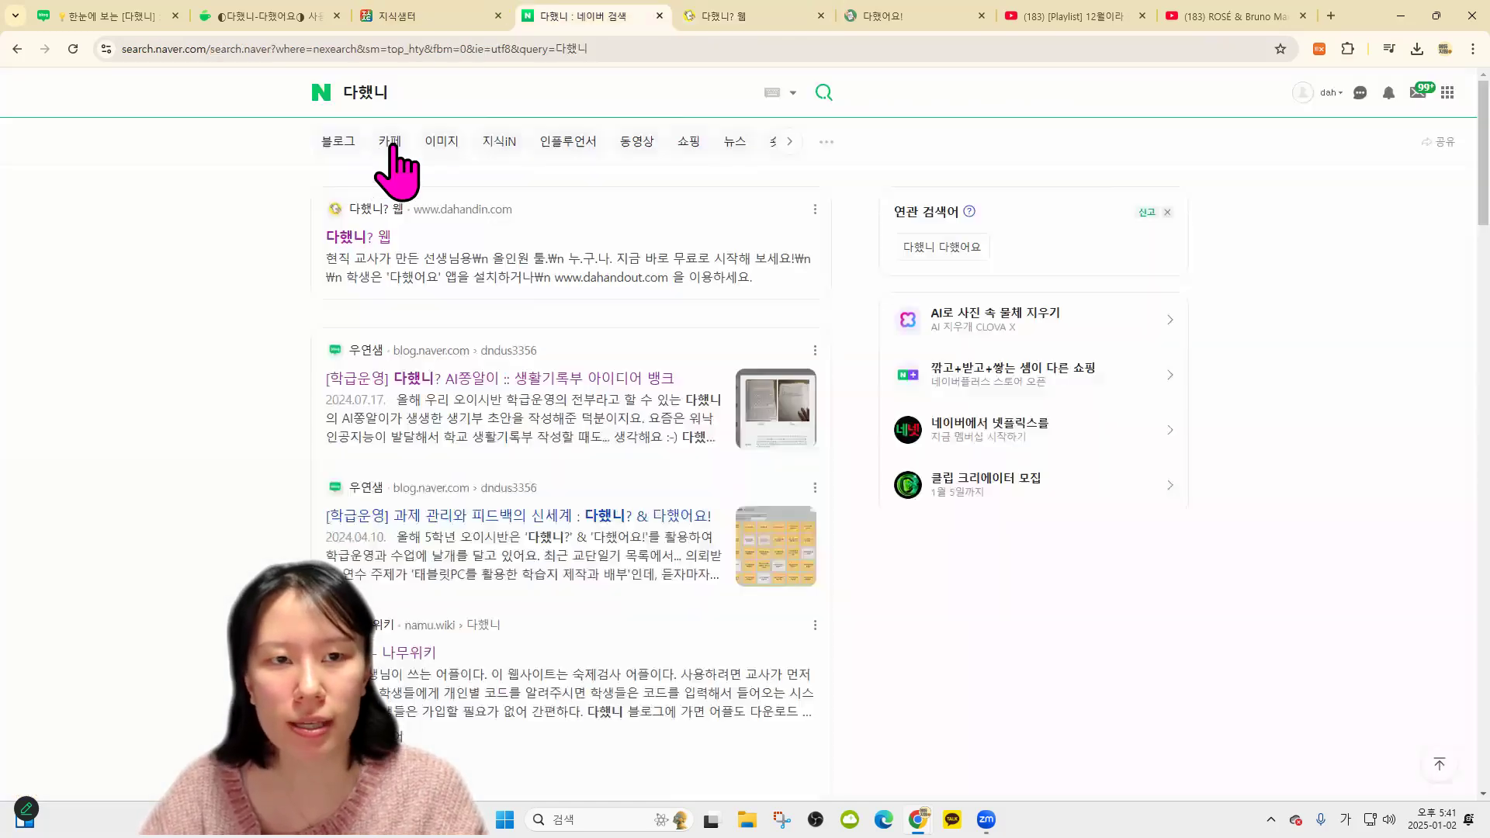
pyautogui.click(341, 144)
pyautogui.scroll(-10, 642, 539)
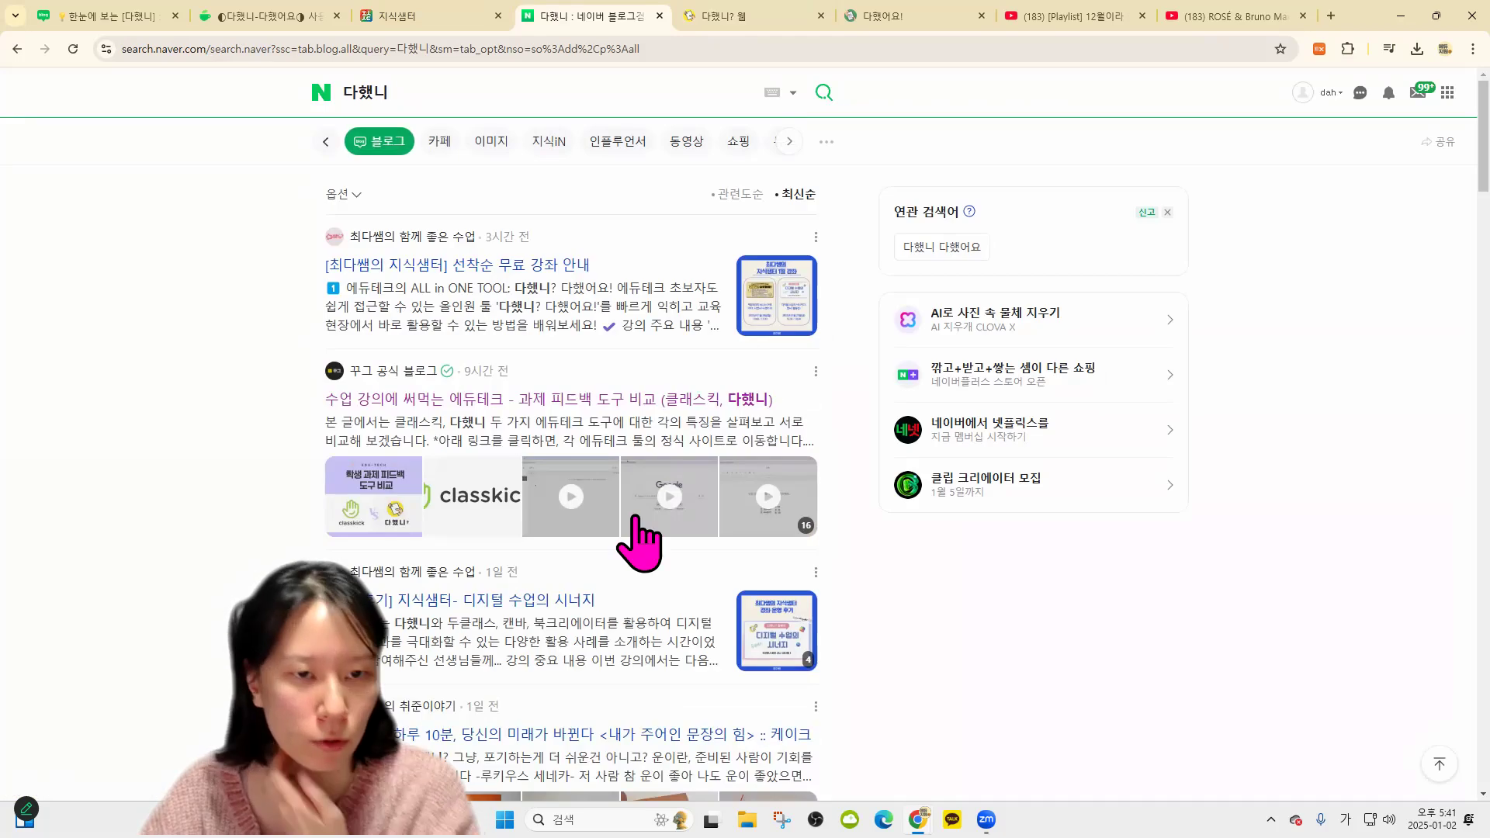
pyautogui.click(674, 676)
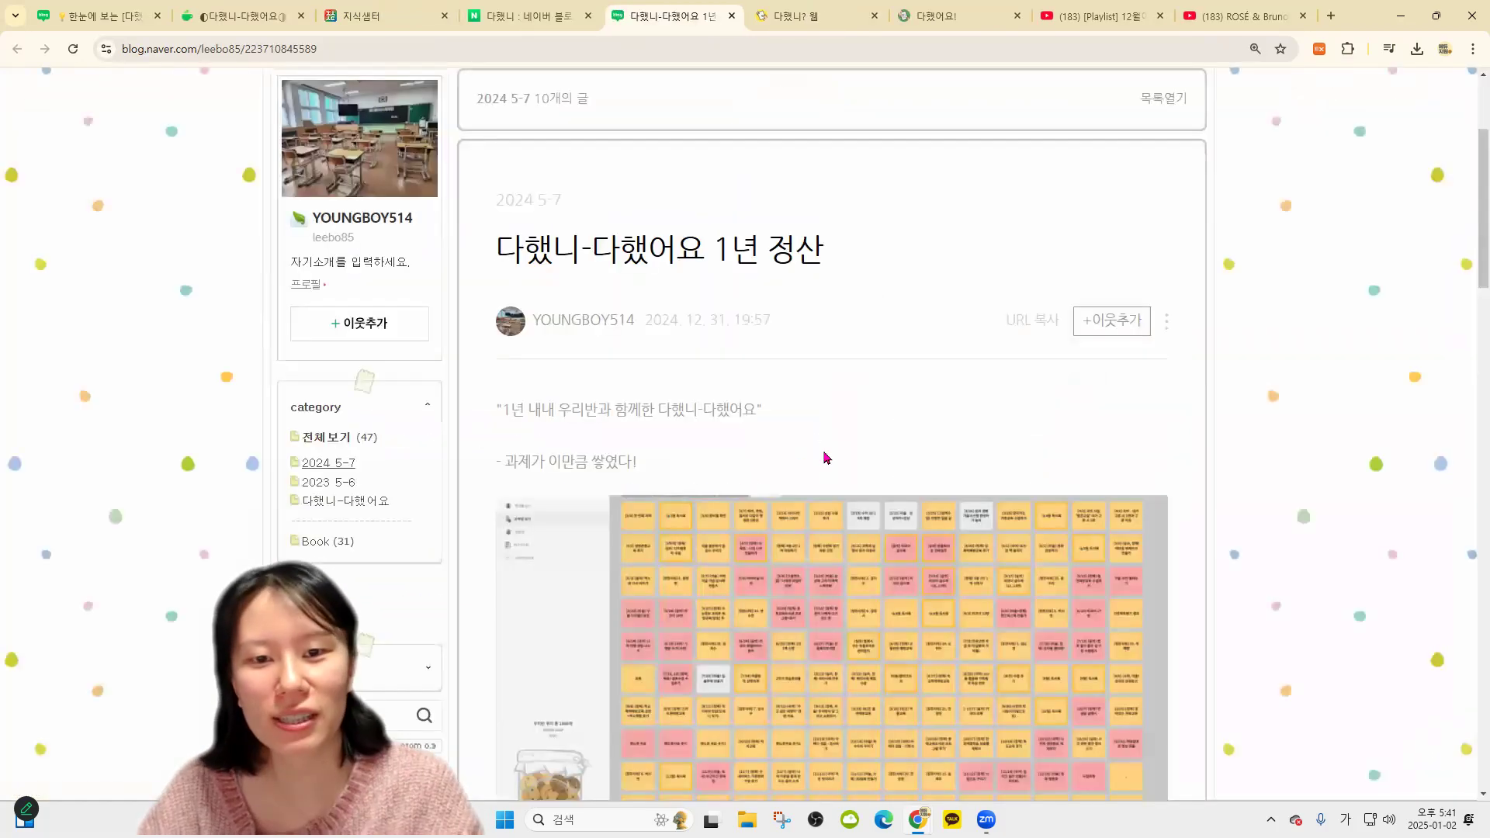
pyautogui.scroll(-2, 842, 419)
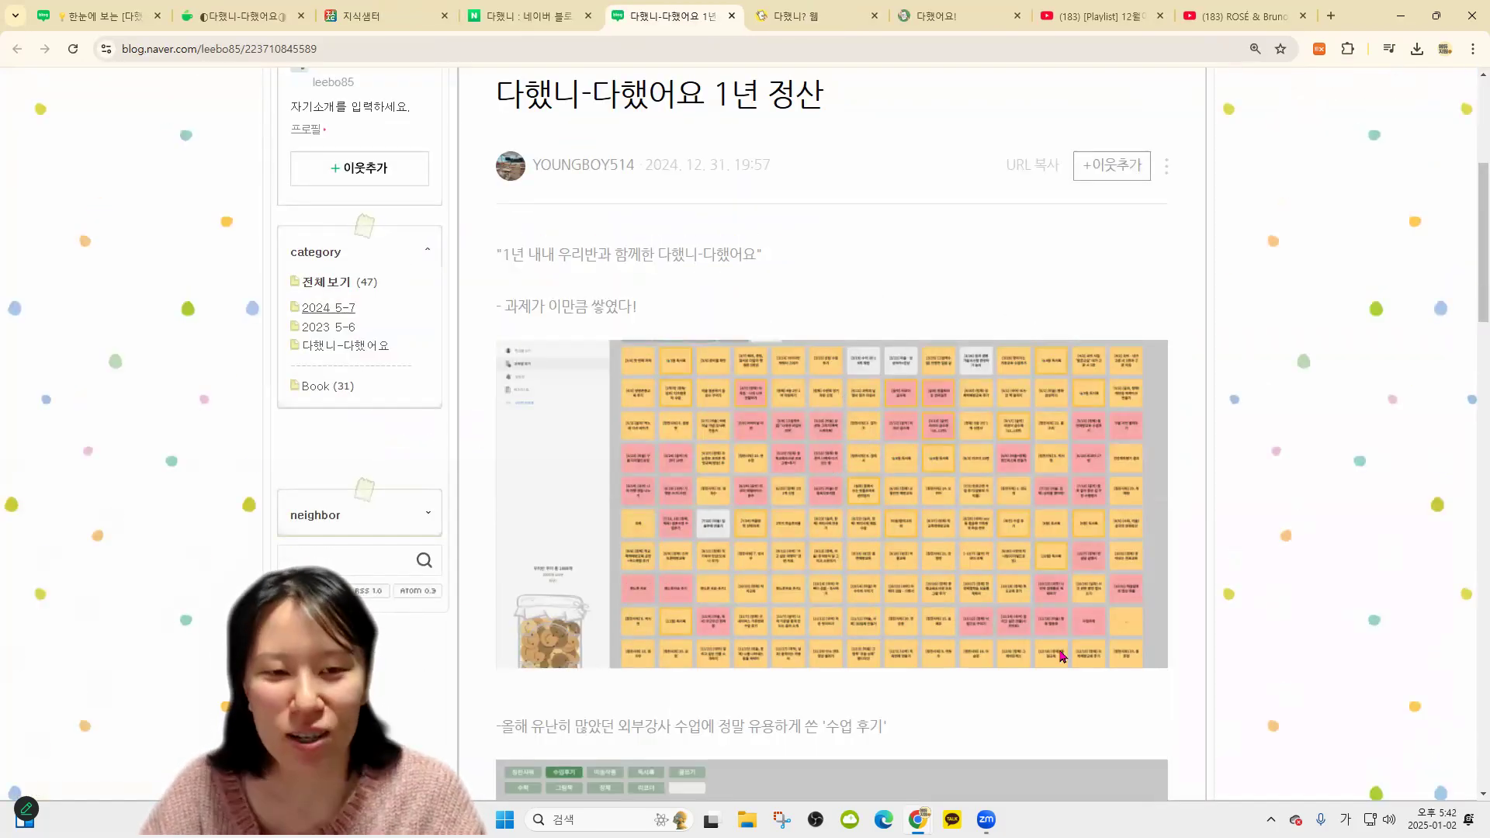
# Page through the post's photos in the viewer and return to the 다했니 teacher page
pyautogui.click(1062, 656)
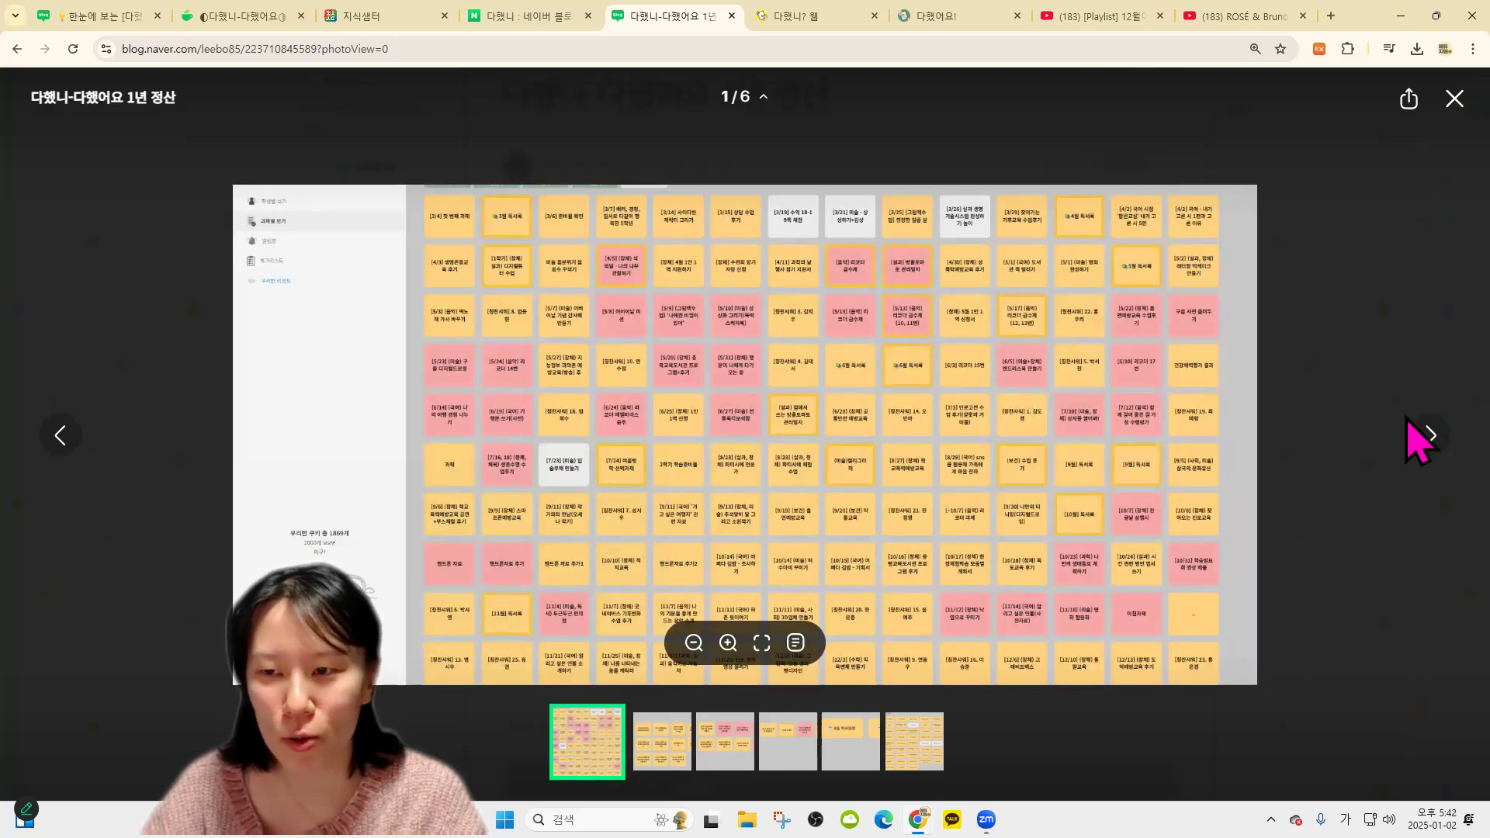
pyautogui.click(1431, 436)
pyautogui.click(1430, 436)
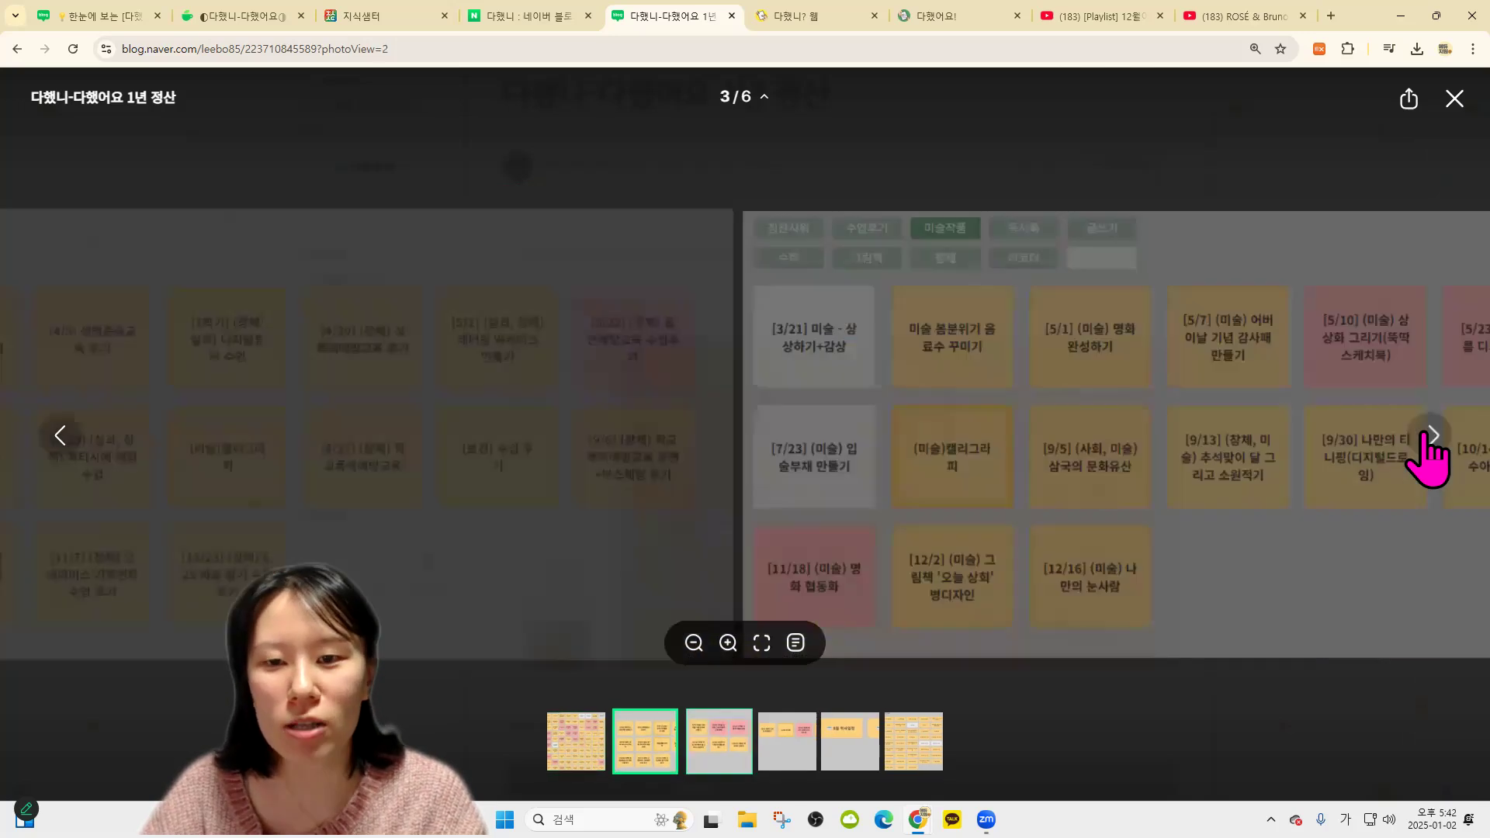
pyautogui.click(1431, 436)
pyautogui.click(1430, 439)
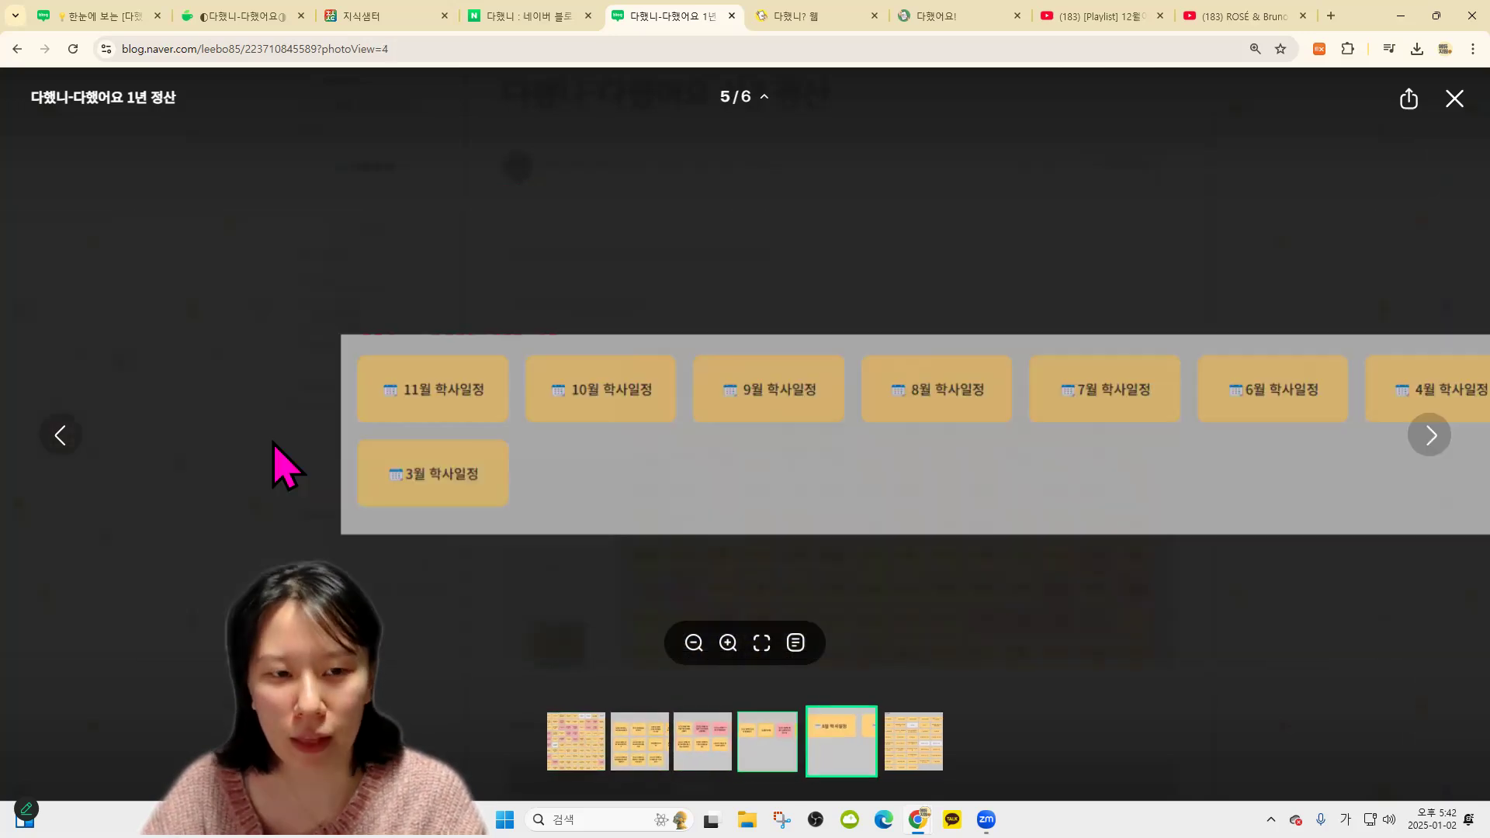
pyautogui.click(60, 457)
pyautogui.click(520, 17)
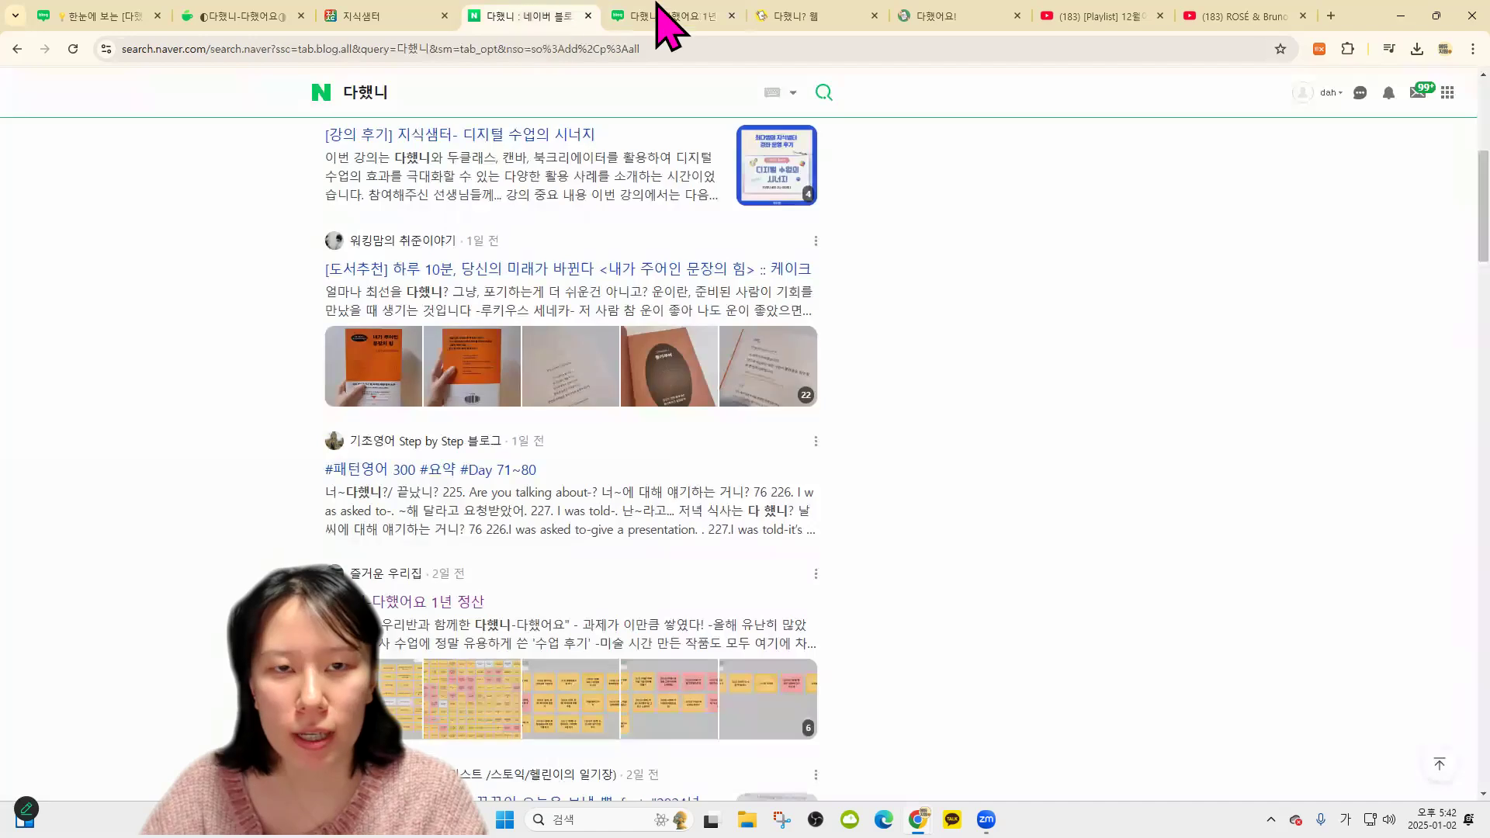
pyautogui.click(784, 16)
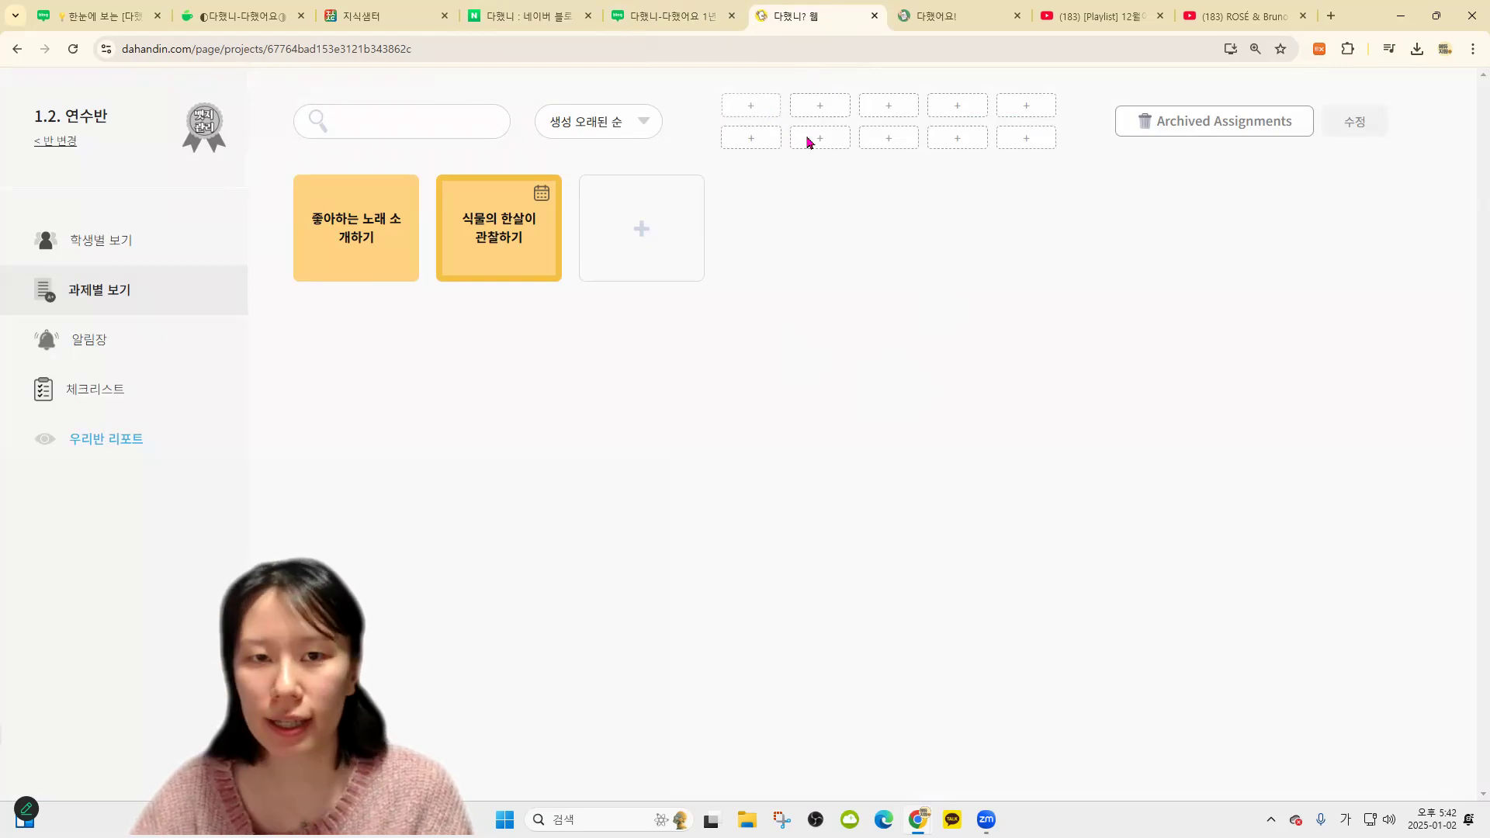
# Add the category tags 국어, 수학 and 보고서
pyautogui.write('ㄱ')
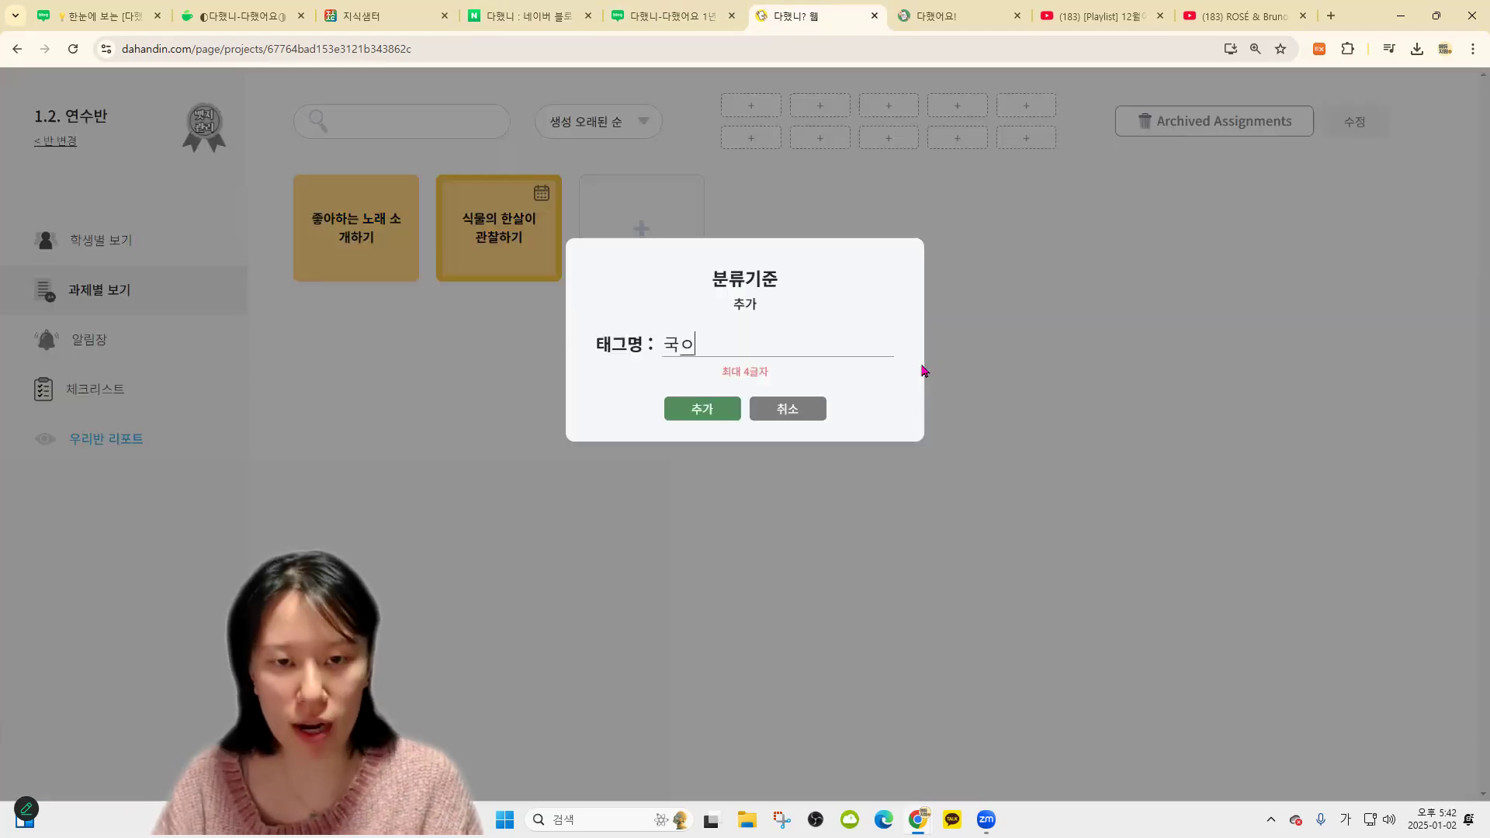
pyautogui.press('Return')
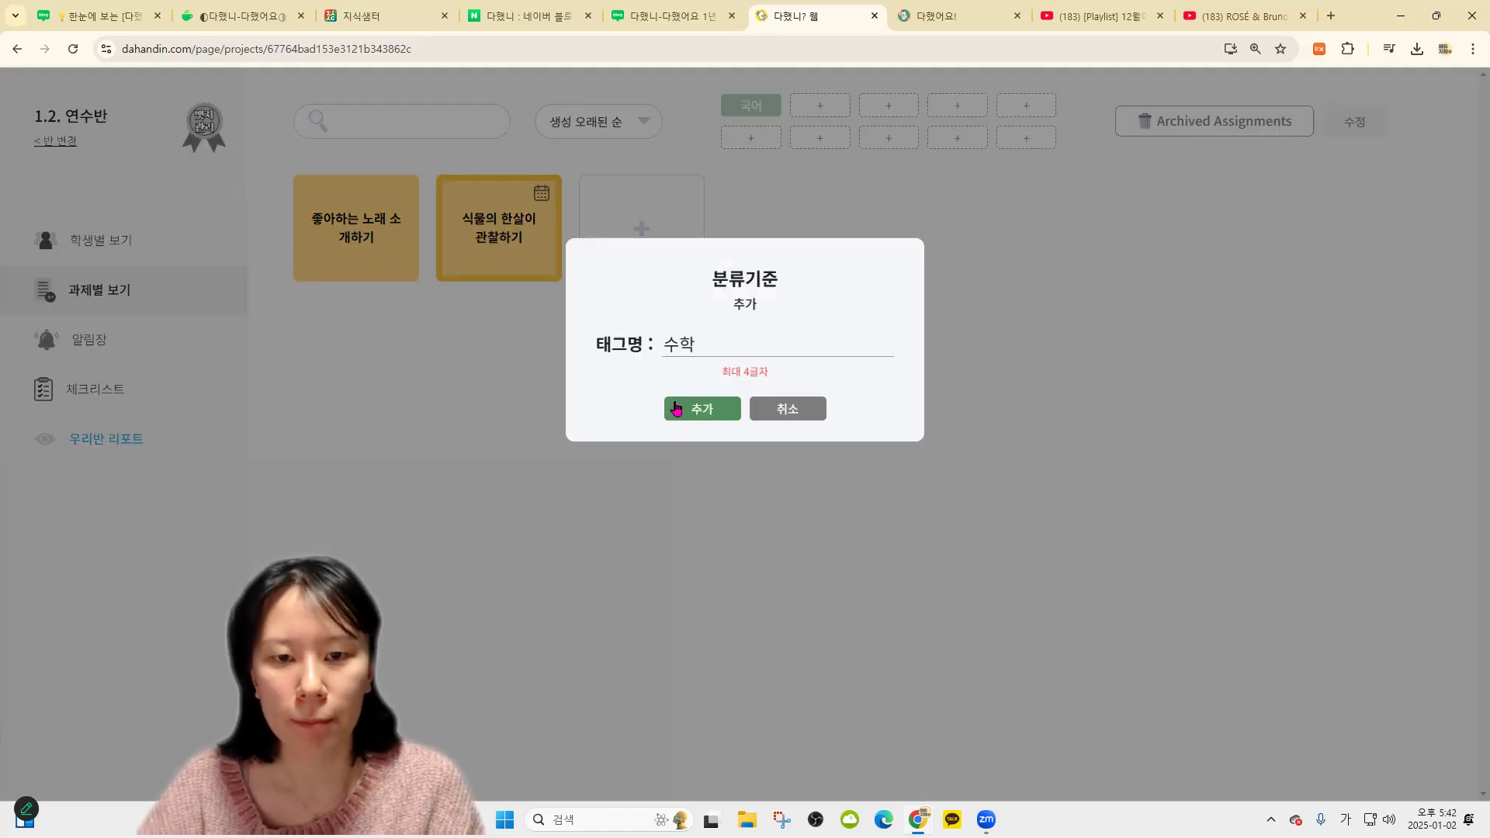
pyautogui.click(675, 409)
pyautogui.click(900, 106)
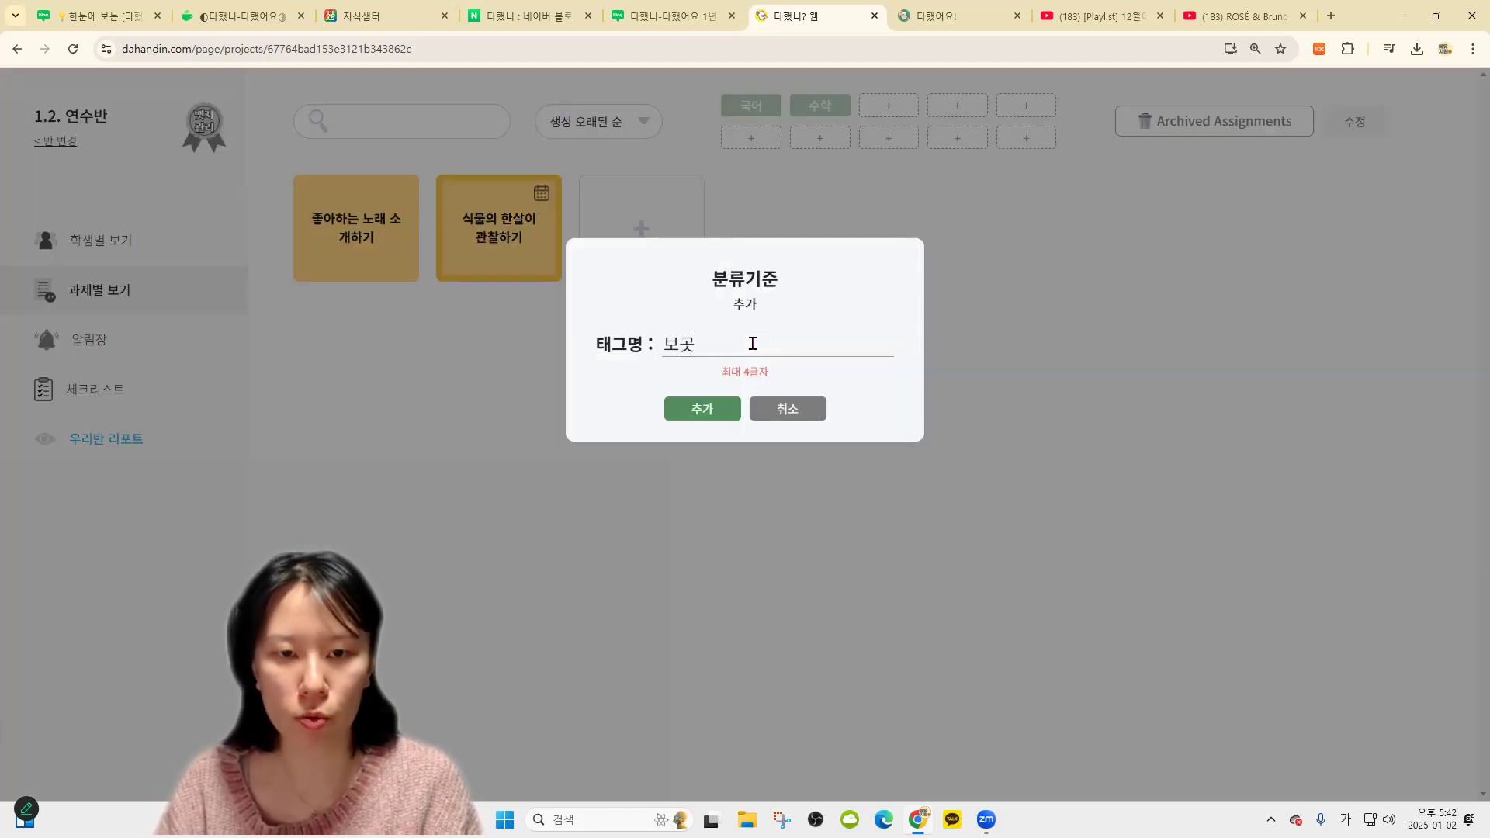
pyautogui.click(730, 410)
# Add the category tags 말하기 and 읽기
pyautogui.click(960, 106)
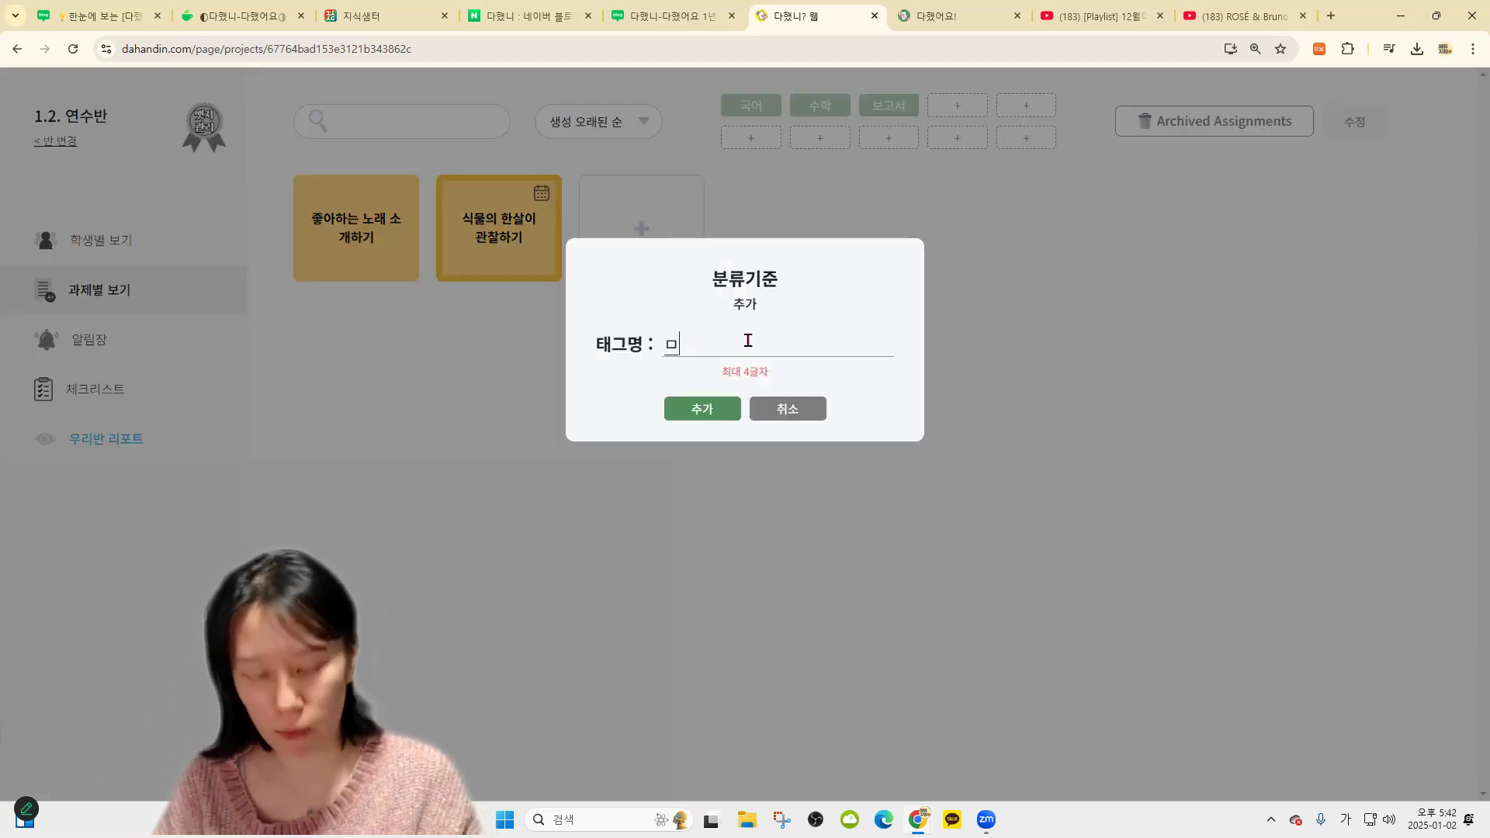
pyautogui.click(722, 411)
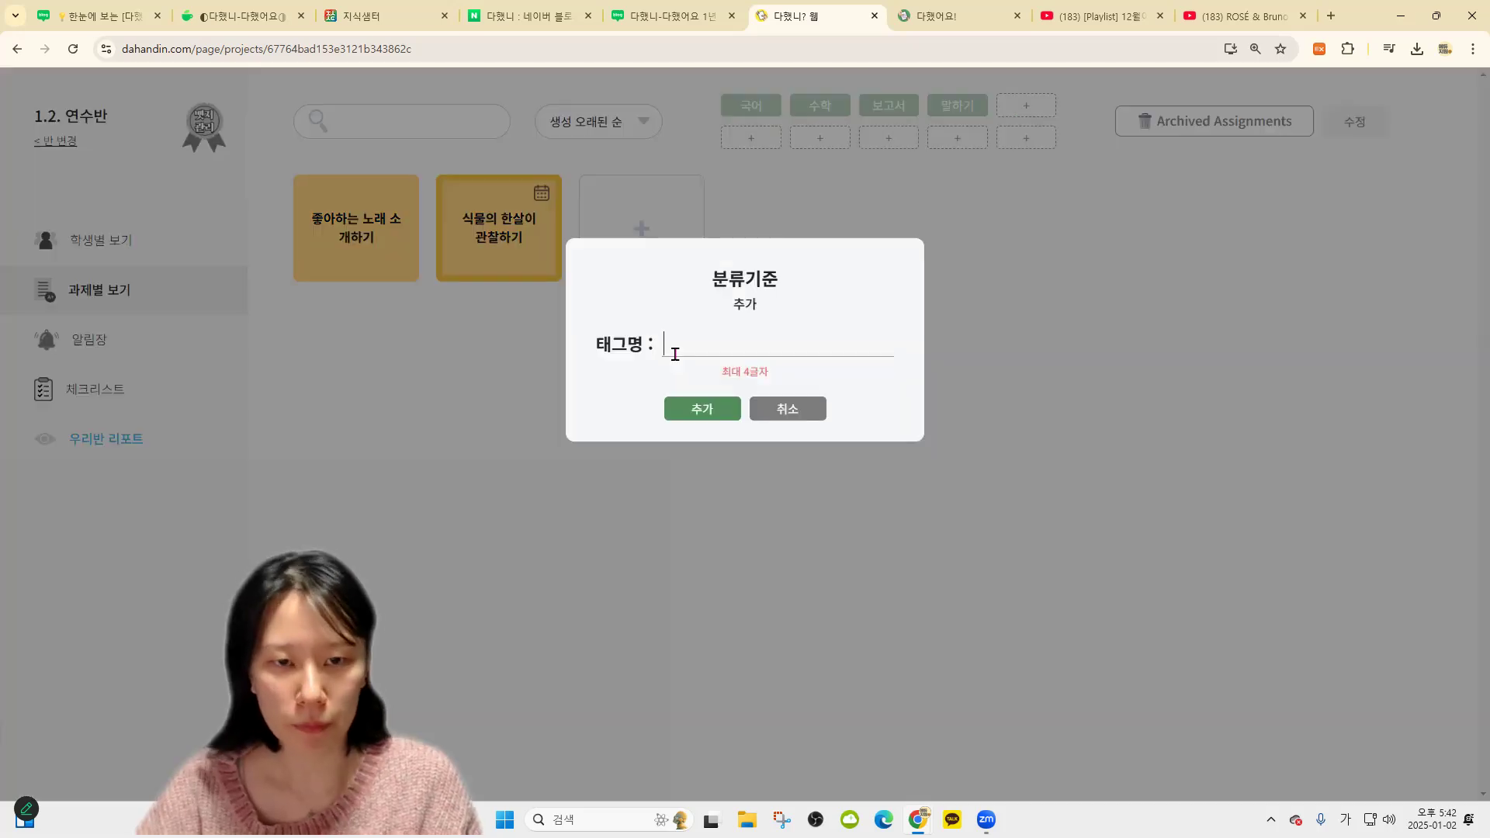
pyautogui.write('ㅇ')
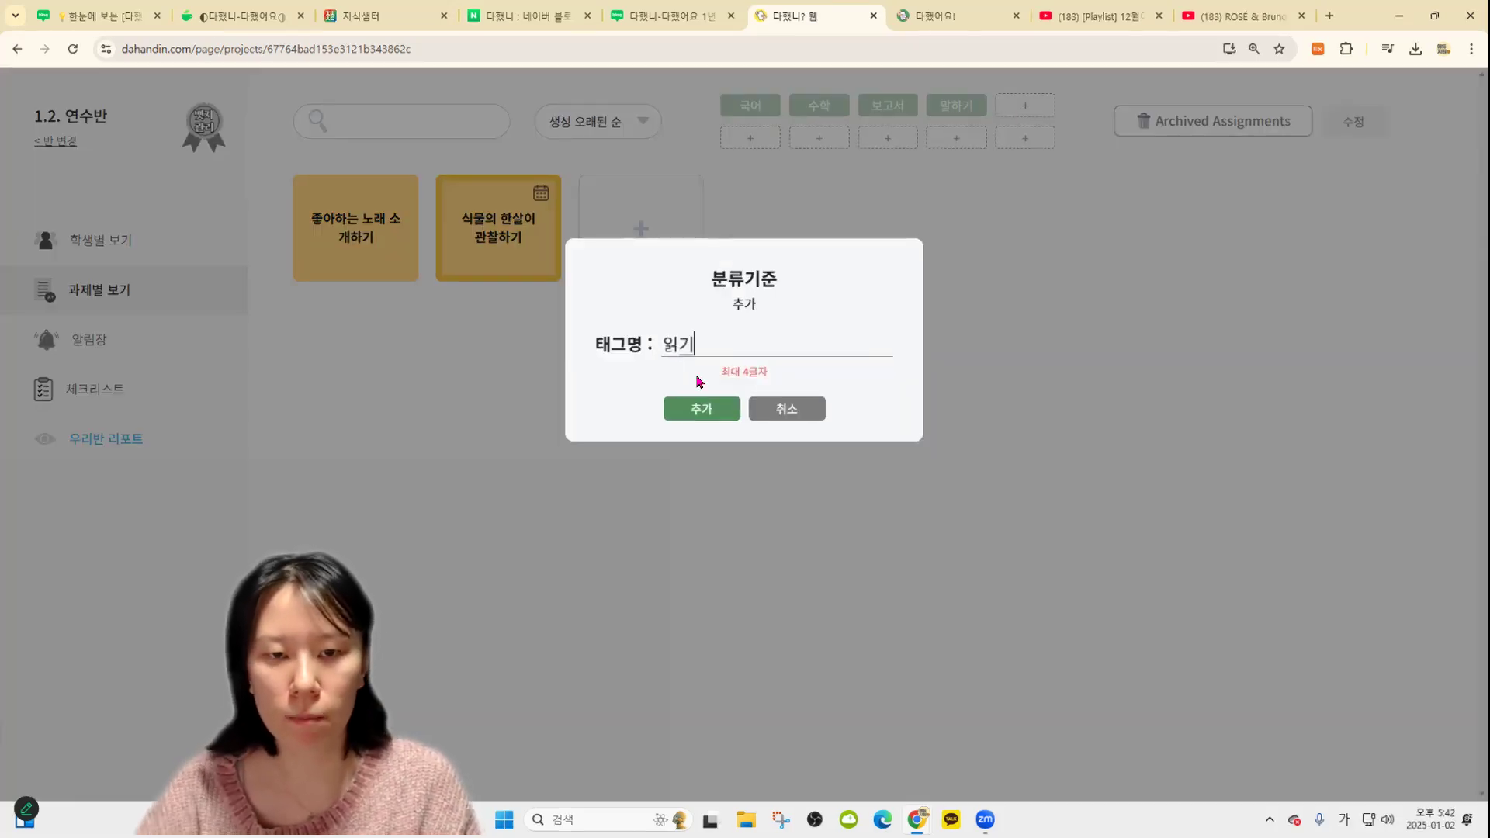
pyautogui.press('Return')
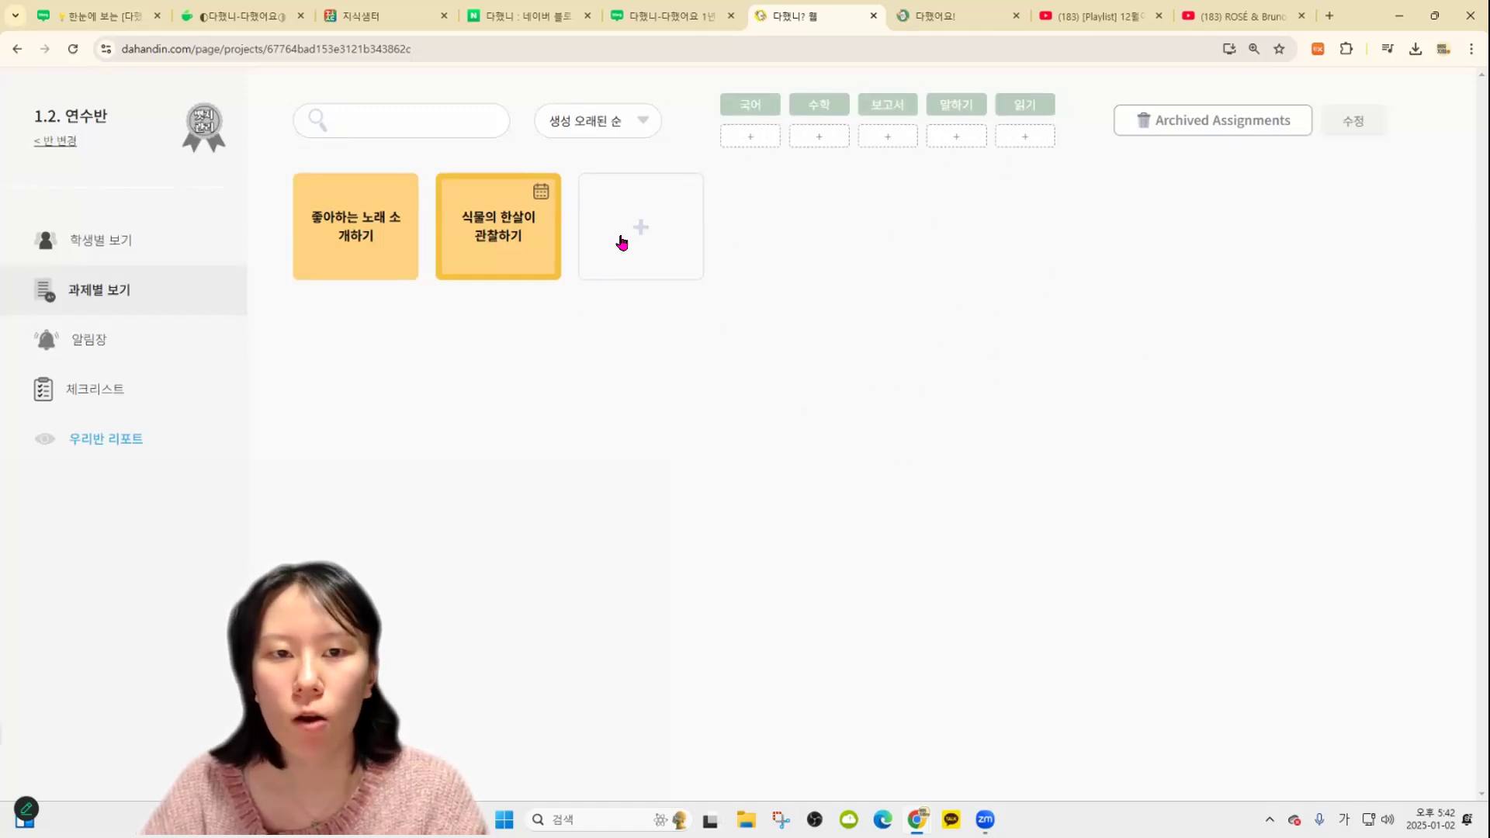
pyautogui.click(622, 243)
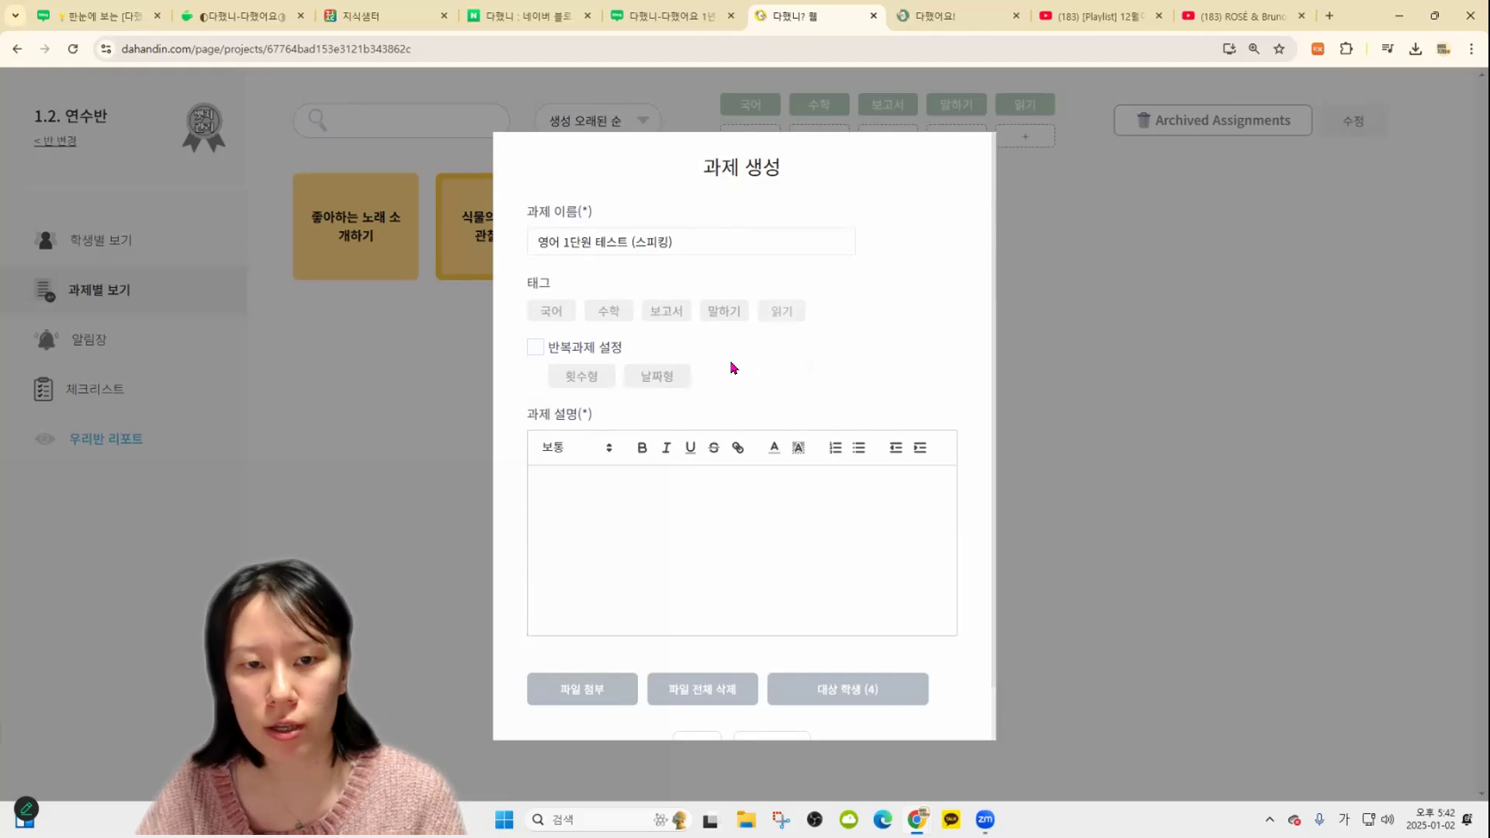
# Tag the new 영어 1단원 테스트 (스피킹) assignment with 읽기 and create it
pyautogui.click(781, 310)
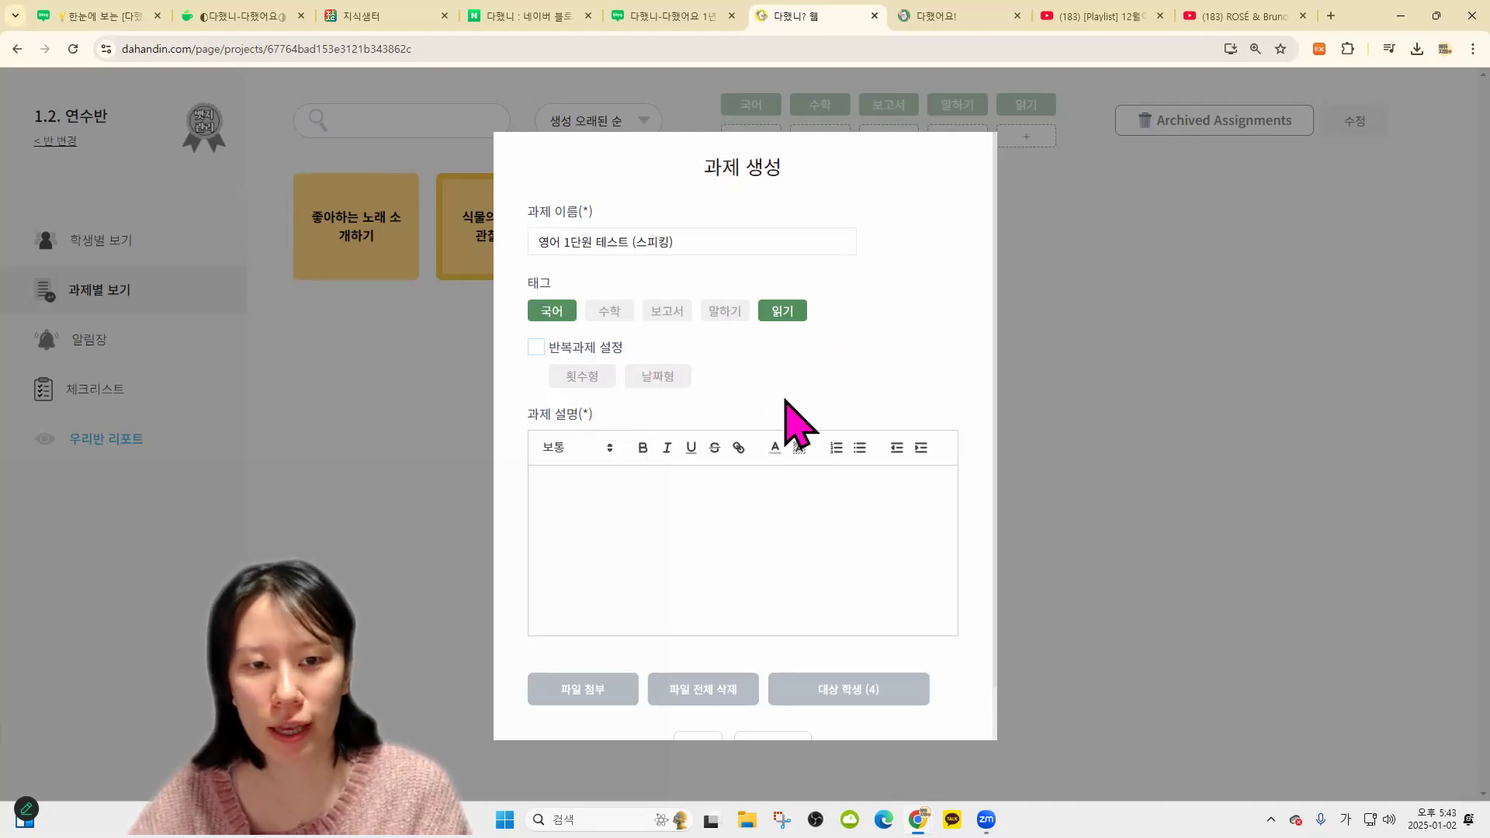
pyautogui.scroll(-1, 702, 702)
pyautogui.click(698, 689)
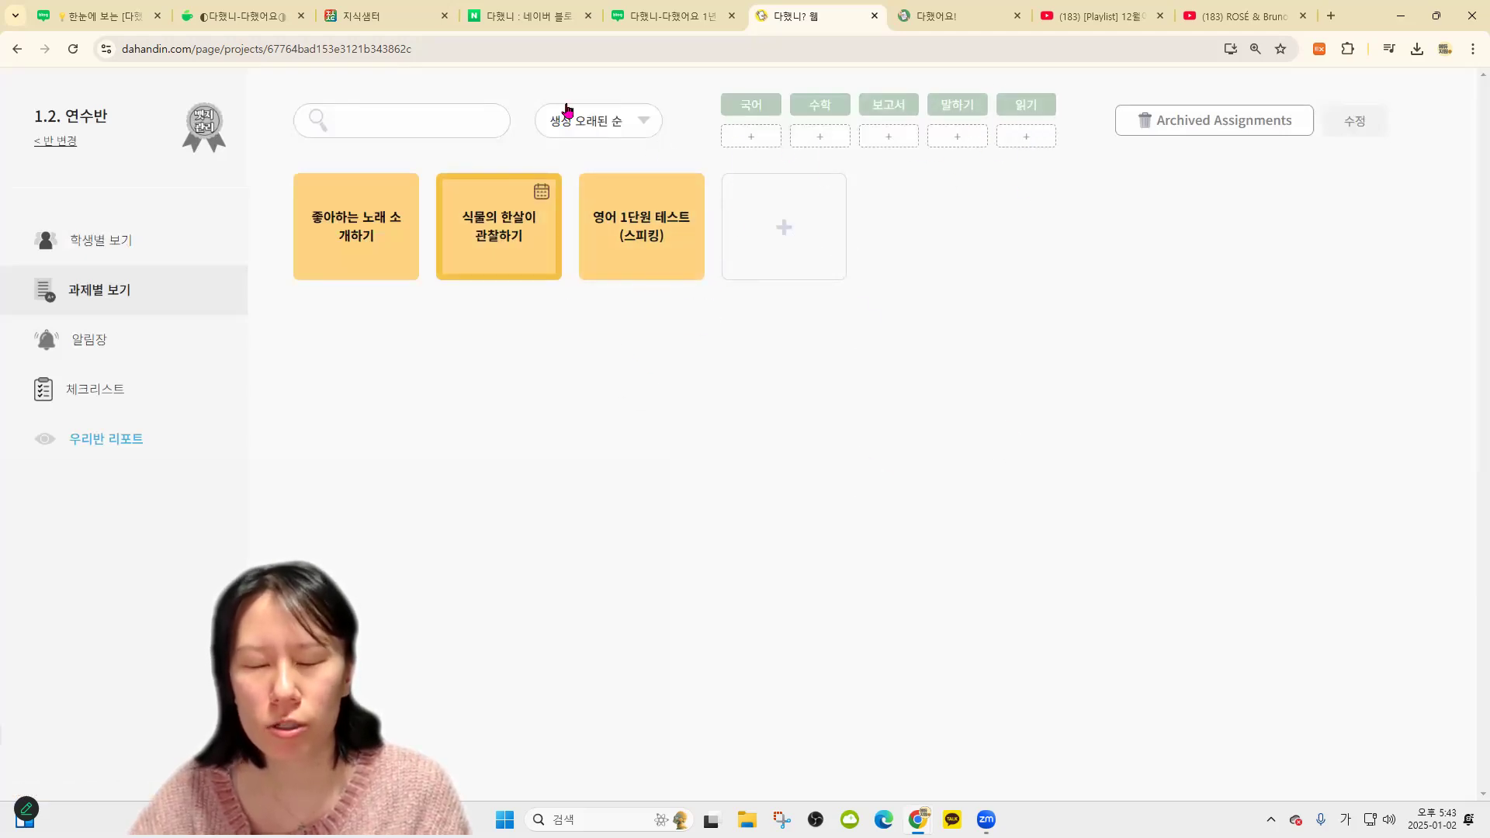
# Try filtering assignments by the 읽기, 국어 and 수학 tags, then clear the filter
pyautogui.click(1040, 107)
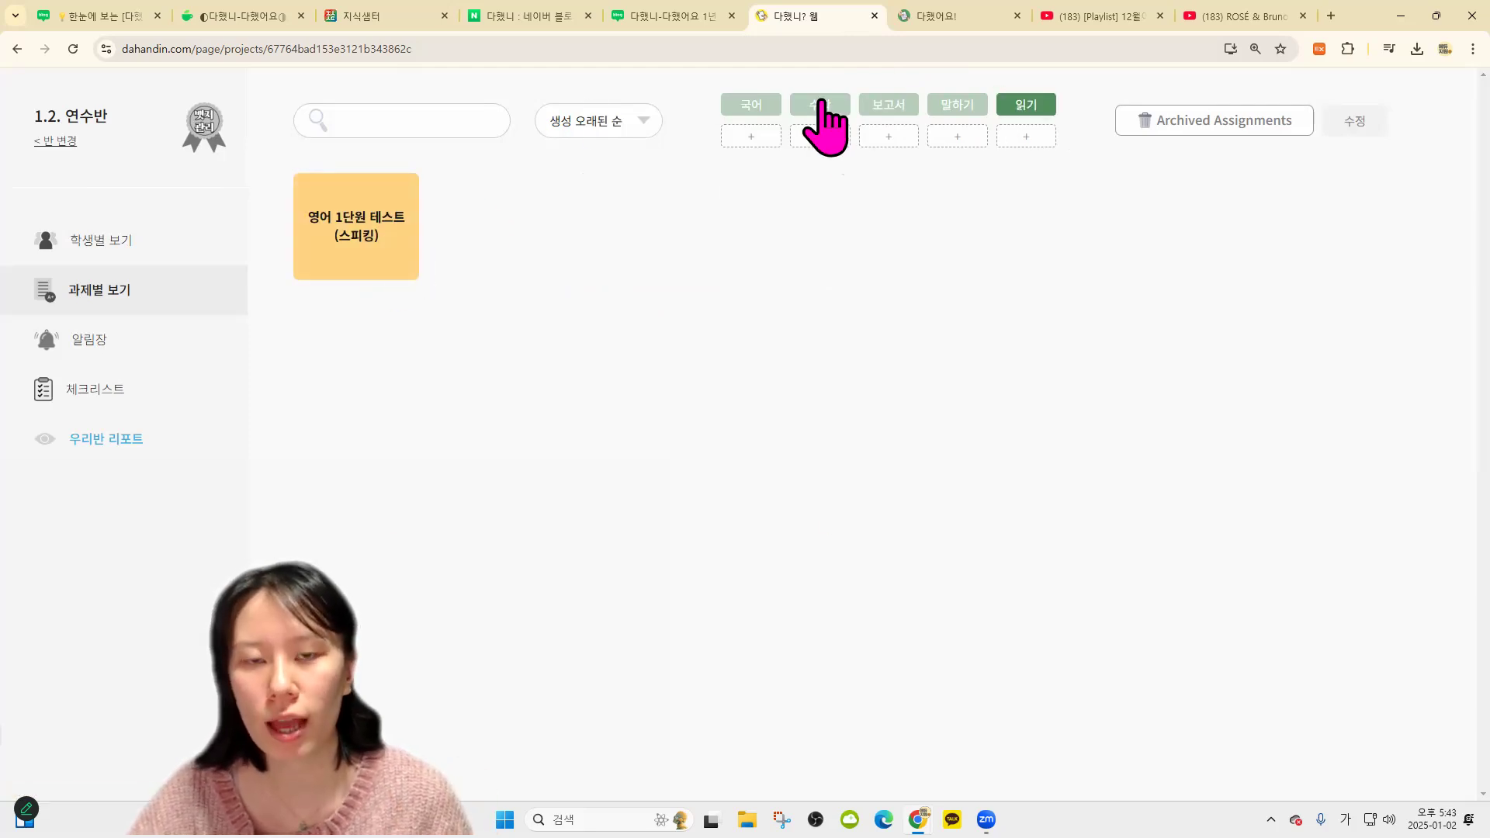
pyautogui.click(746, 109)
pyautogui.click(808, 106)
pyautogui.click(1021, 106)
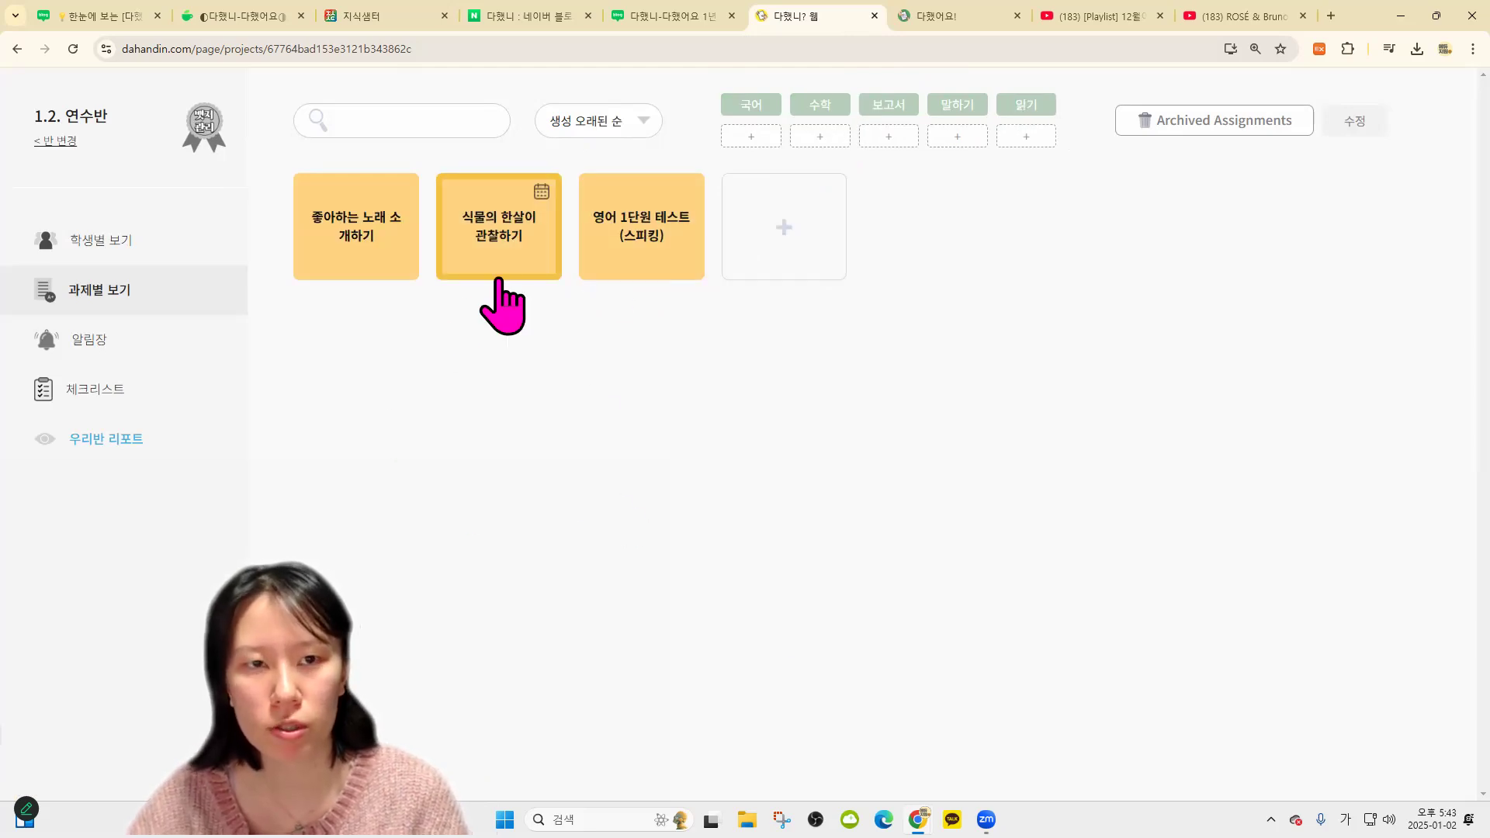
# Add a tag to 좋아하는 노래 소개하기, save it, and filter the list by 보고서
pyautogui.click(384, 244)
pyautogui.click(712, 117)
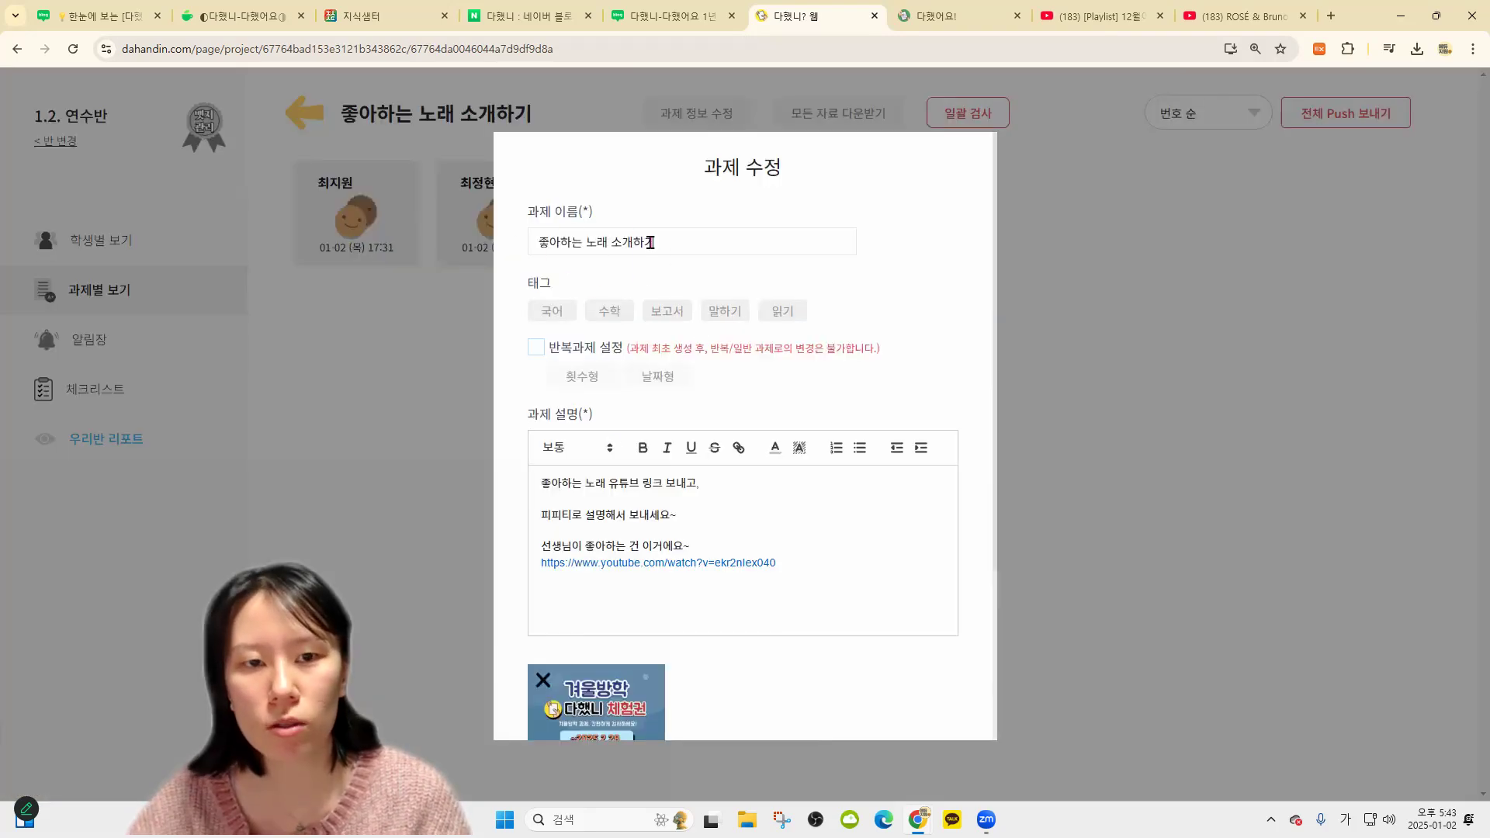
pyautogui.click(481, 110)
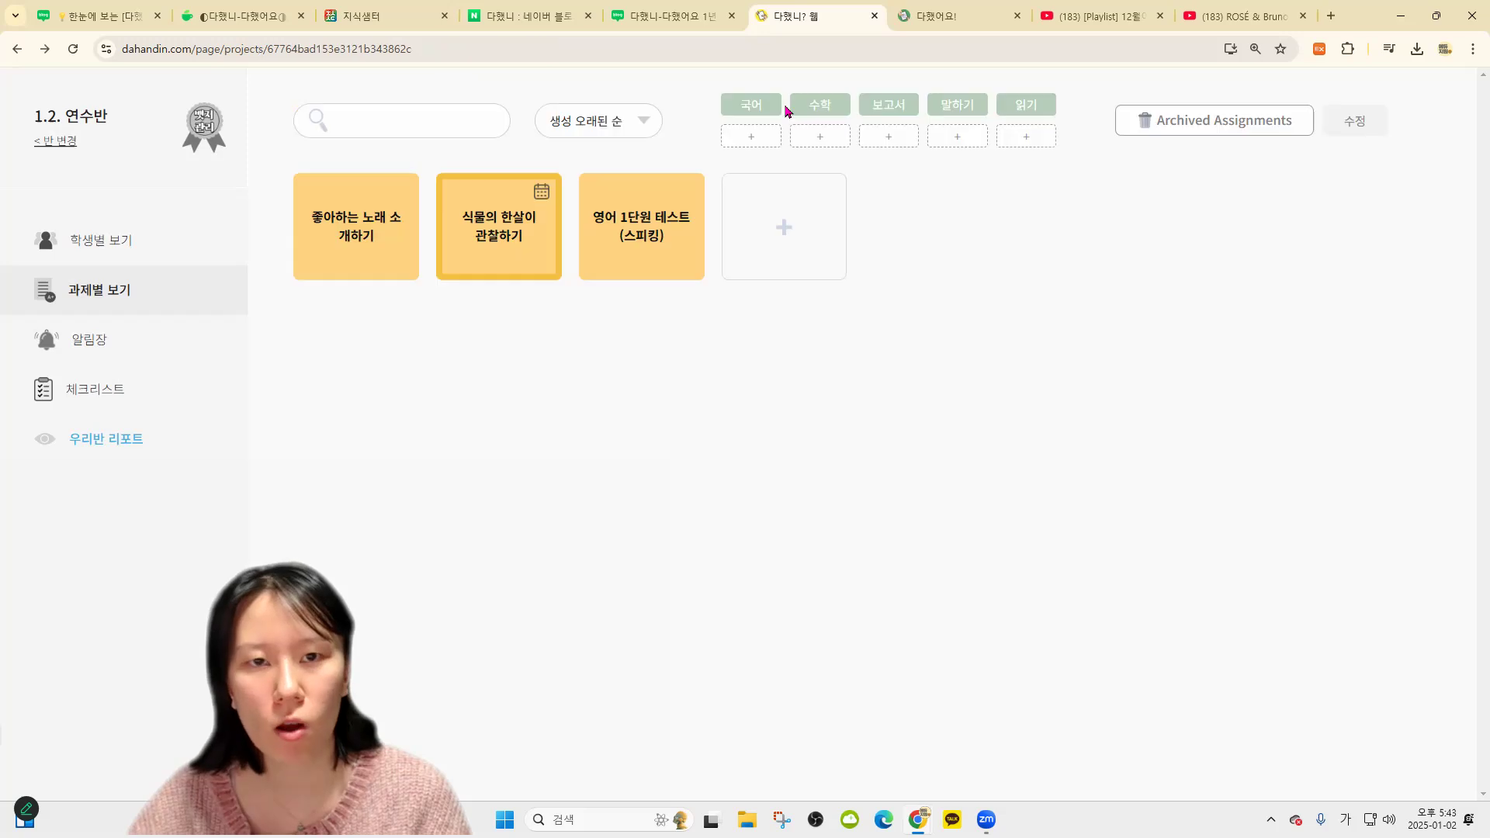
pyautogui.click(686, 121)
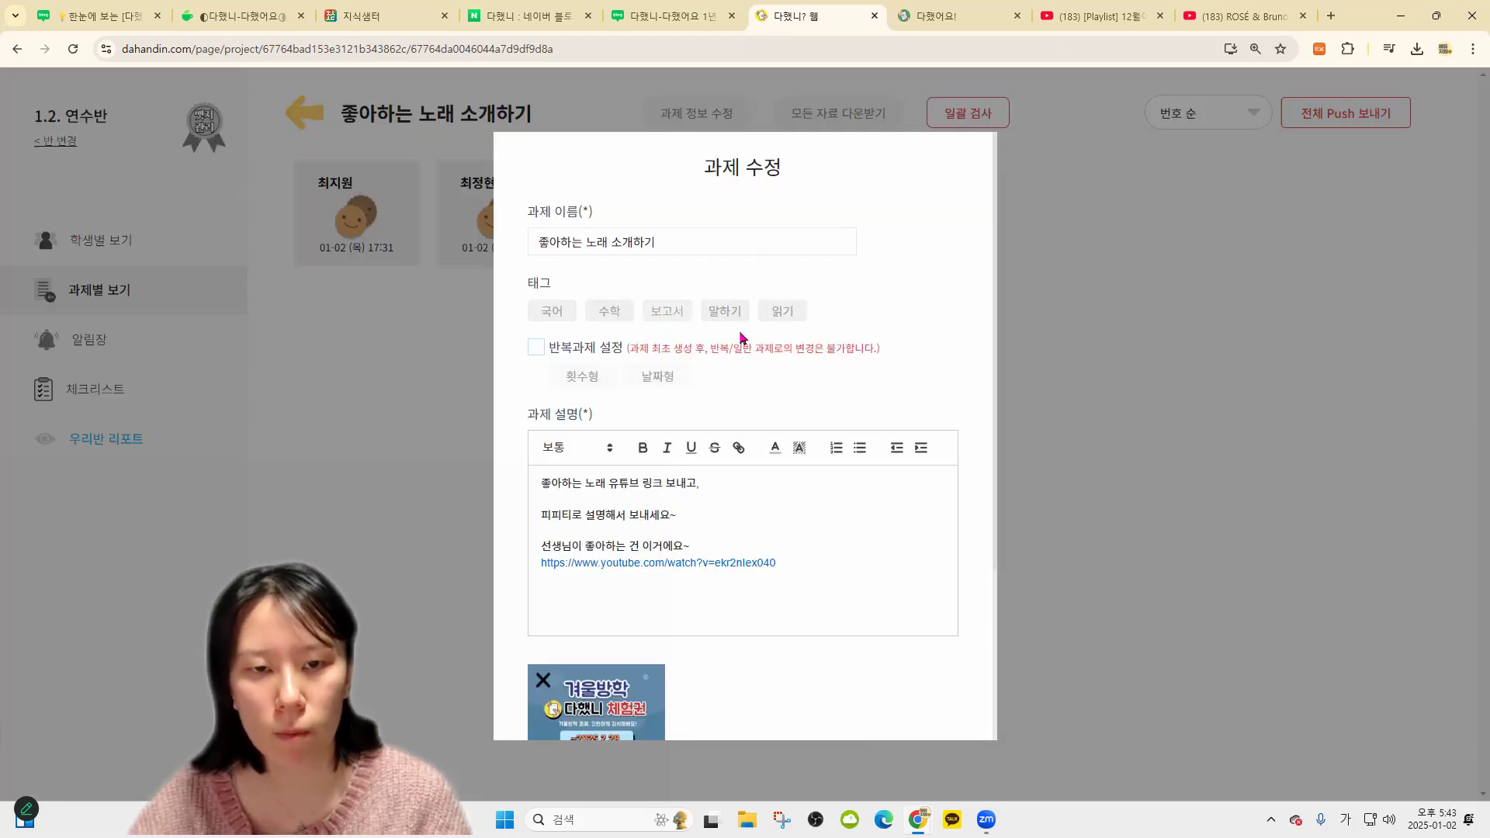
pyautogui.click(780, 311)
pyautogui.scroll(-3, 736, 561)
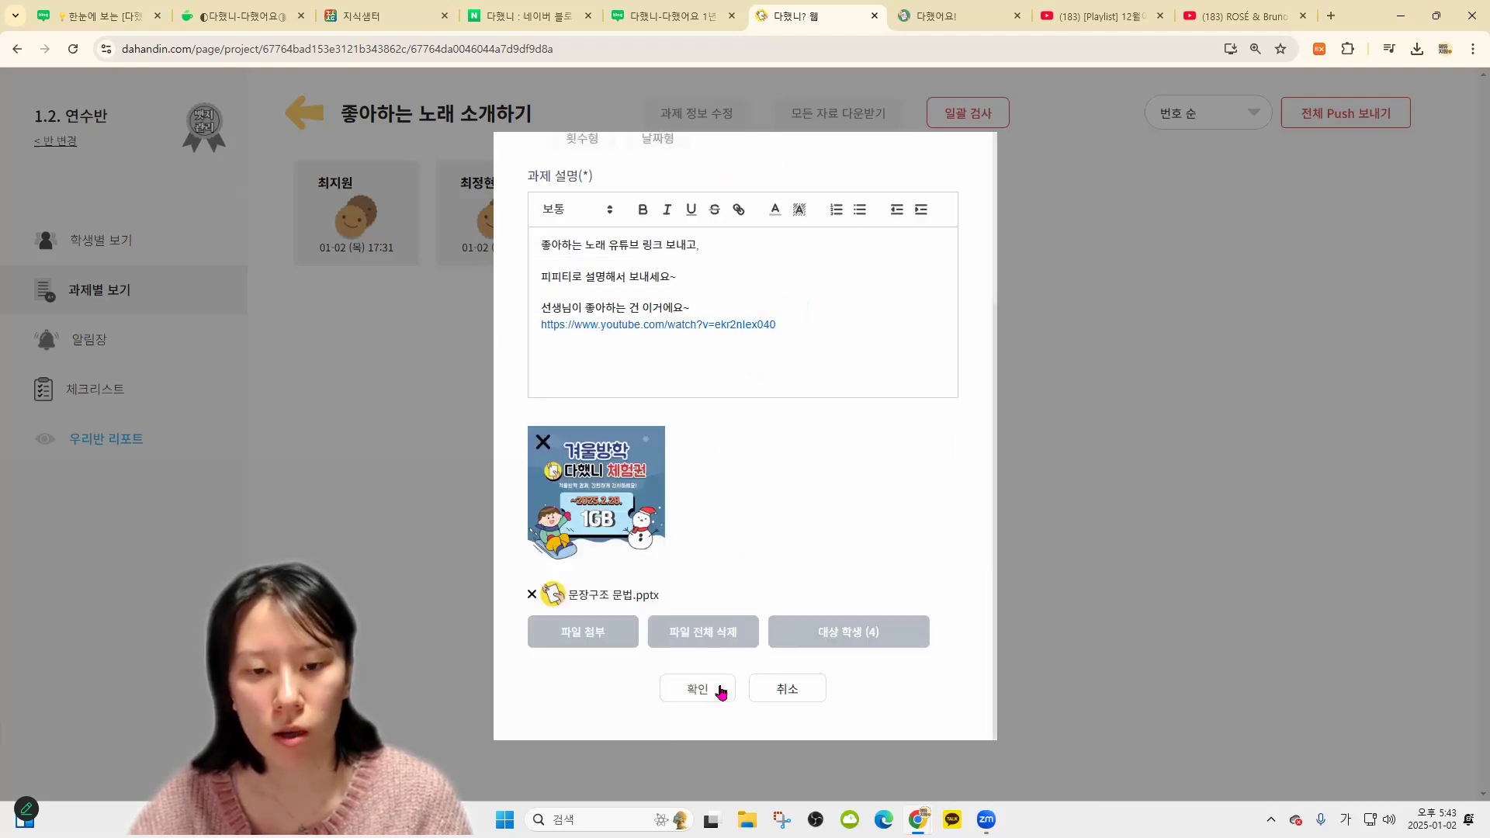
pyautogui.click(721, 692)
pyautogui.click(310, 115)
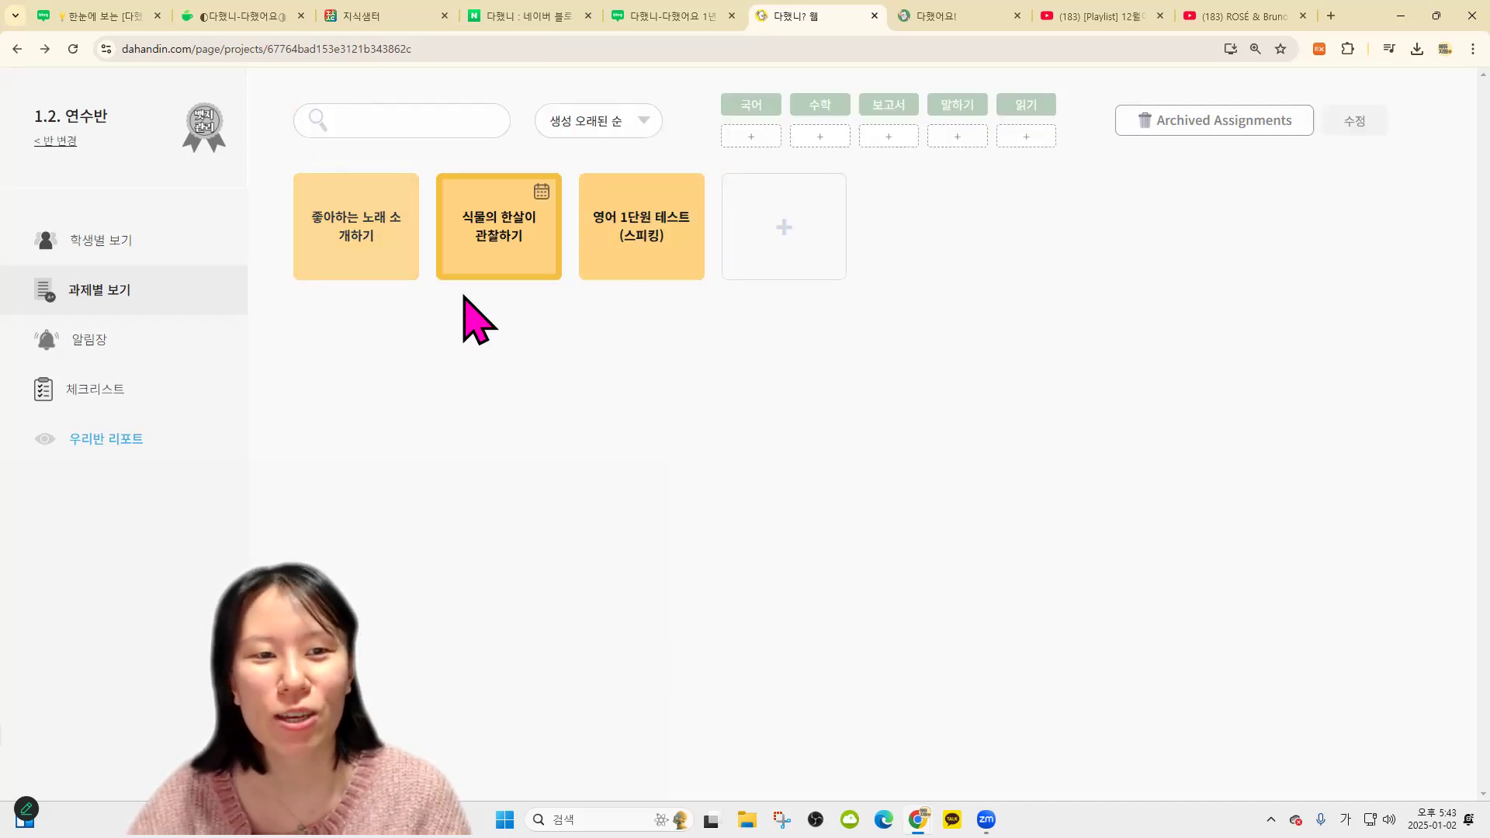
pyautogui.click(889, 104)
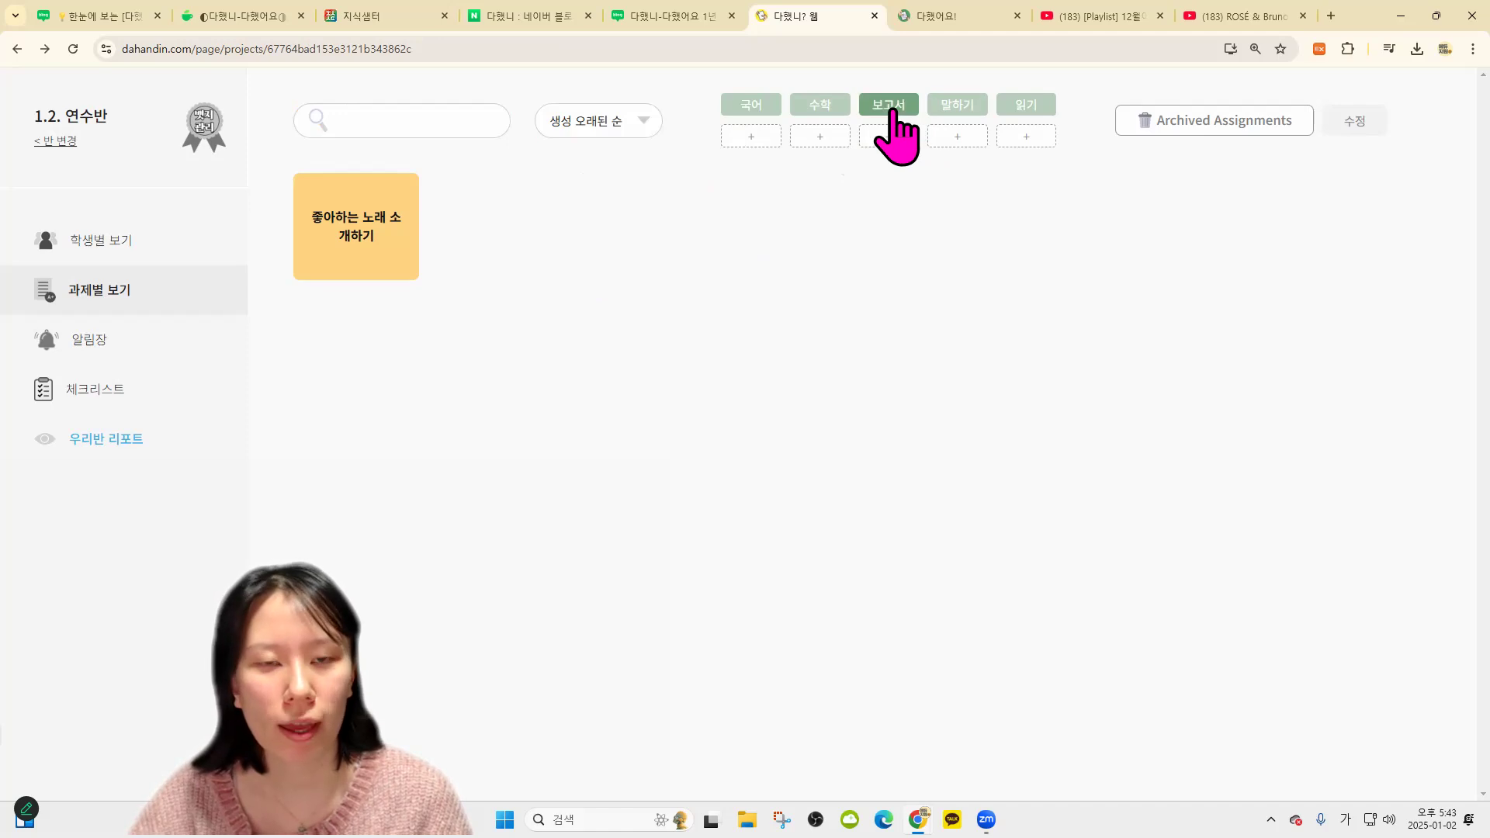
# Restore the hidden class 행복반 from the hidden classes collection
pyautogui.click(55, 140)
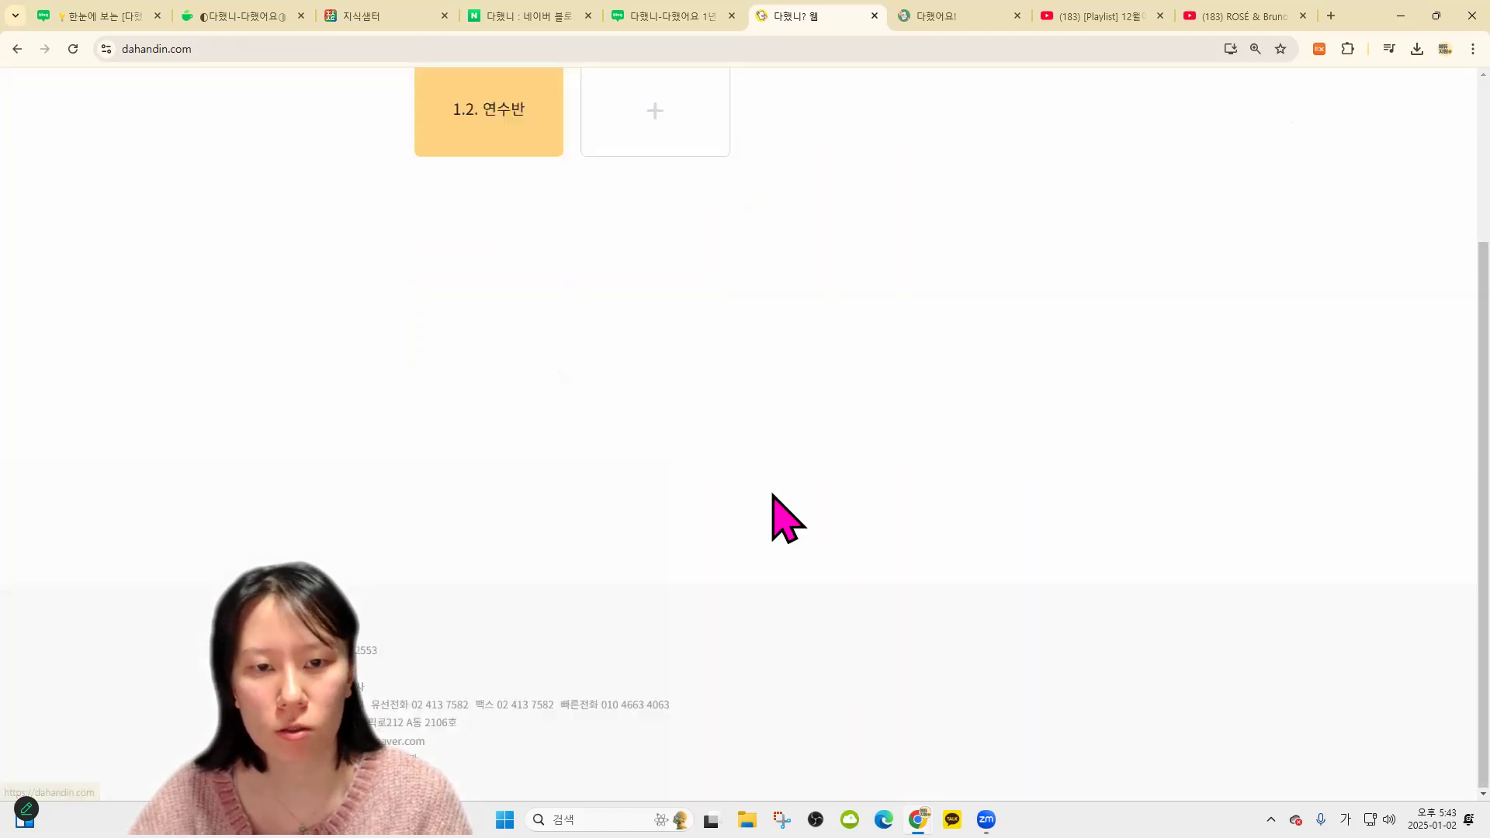
pyautogui.click(967, 245)
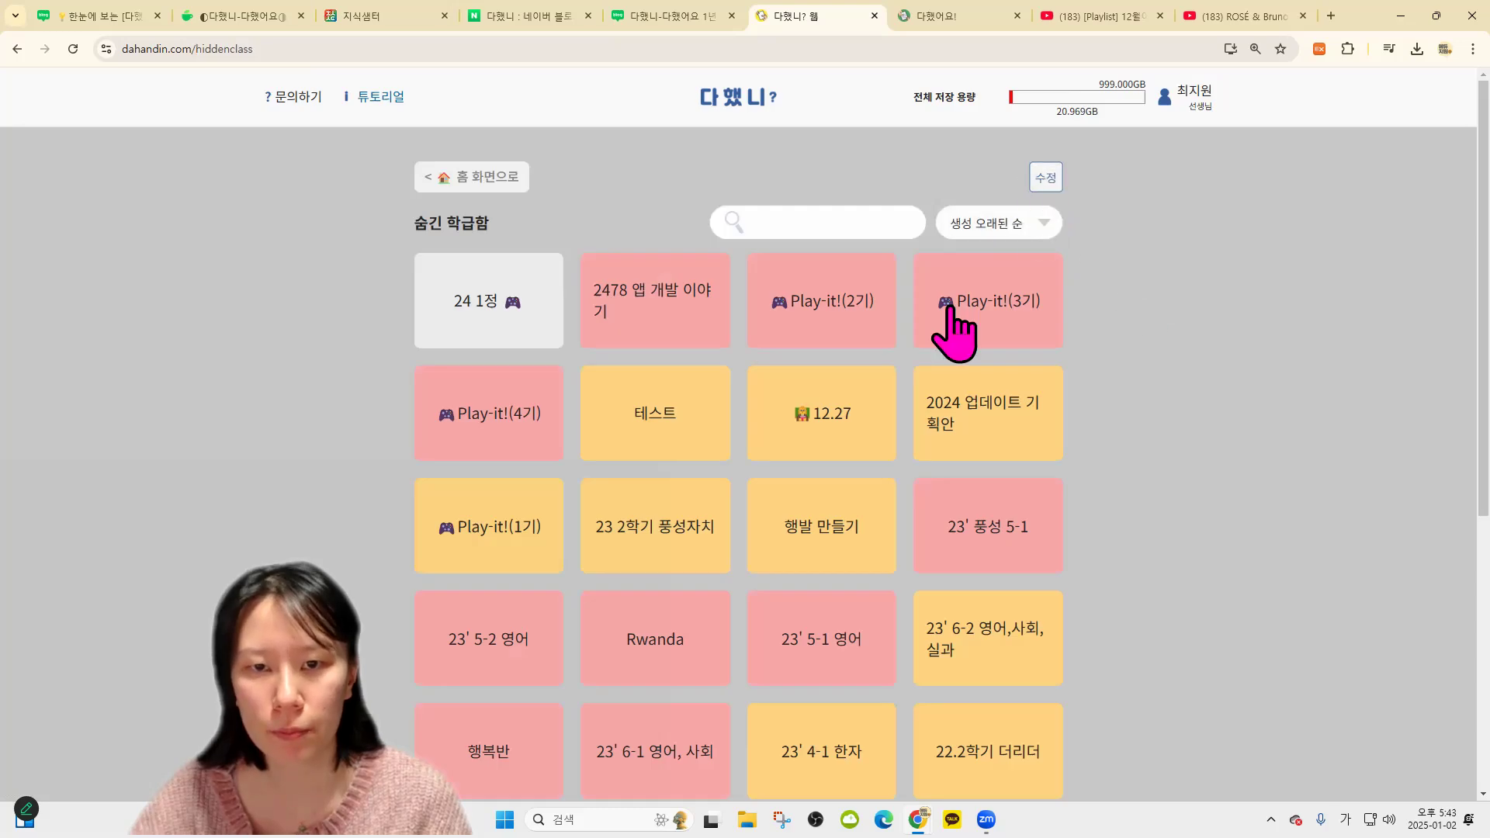
pyautogui.scroll(-3, 955, 322)
pyautogui.scroll(-3, 837, 619)
pyautogui.scroll(2, 802, 442)
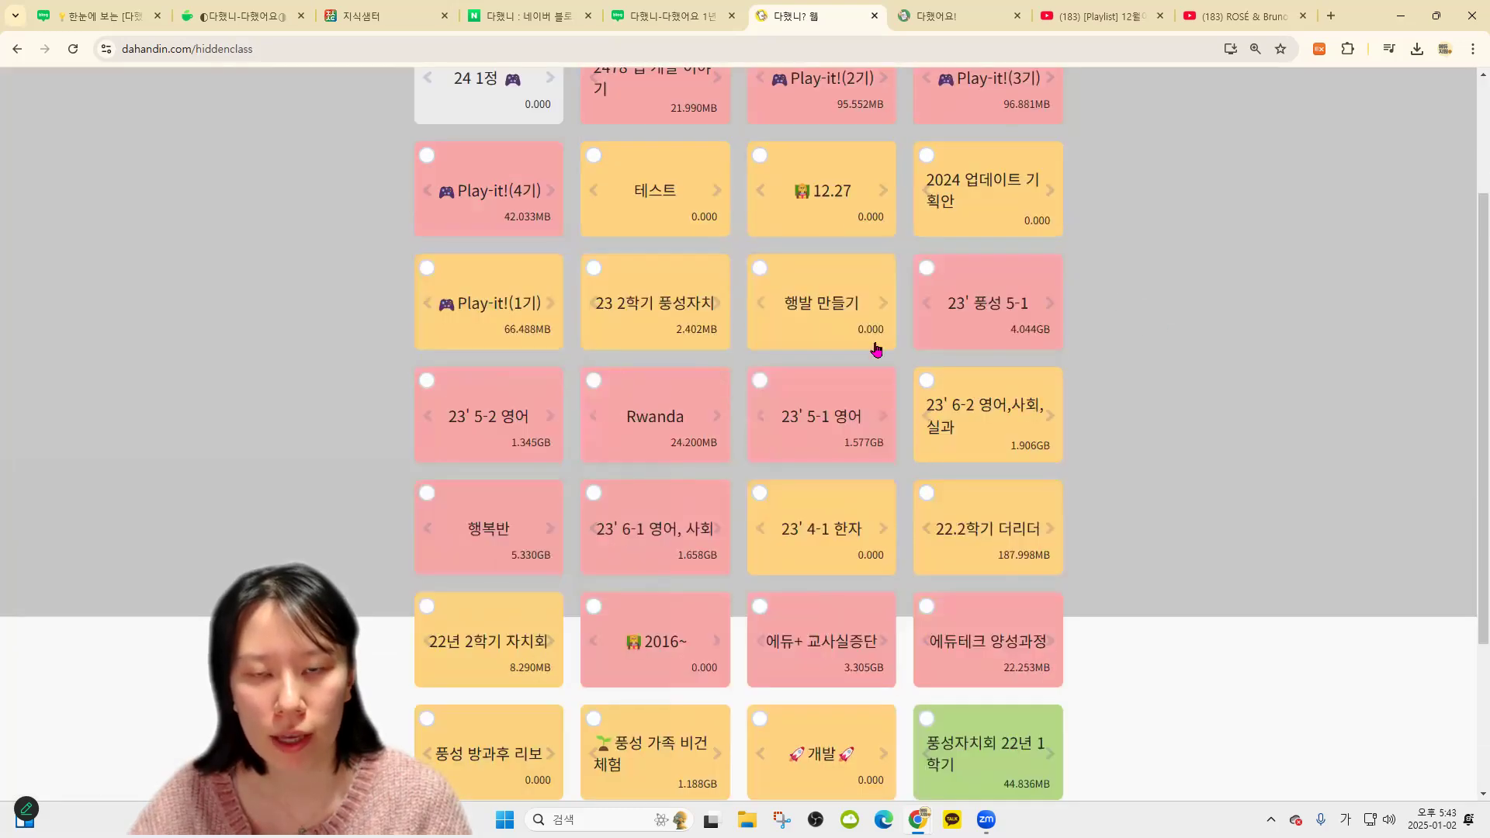
pyautogui.scroll(1, 603, 567)
pyautogui.scroll(2, 890, 342)
pyautogui.click(998, 176)
pyautogui.click(872, 143)
# Open 행복반's assignments, try the 블렌디드 and 연구 tag filters, and open the hidden archive
pyautogui.click(497, 189)
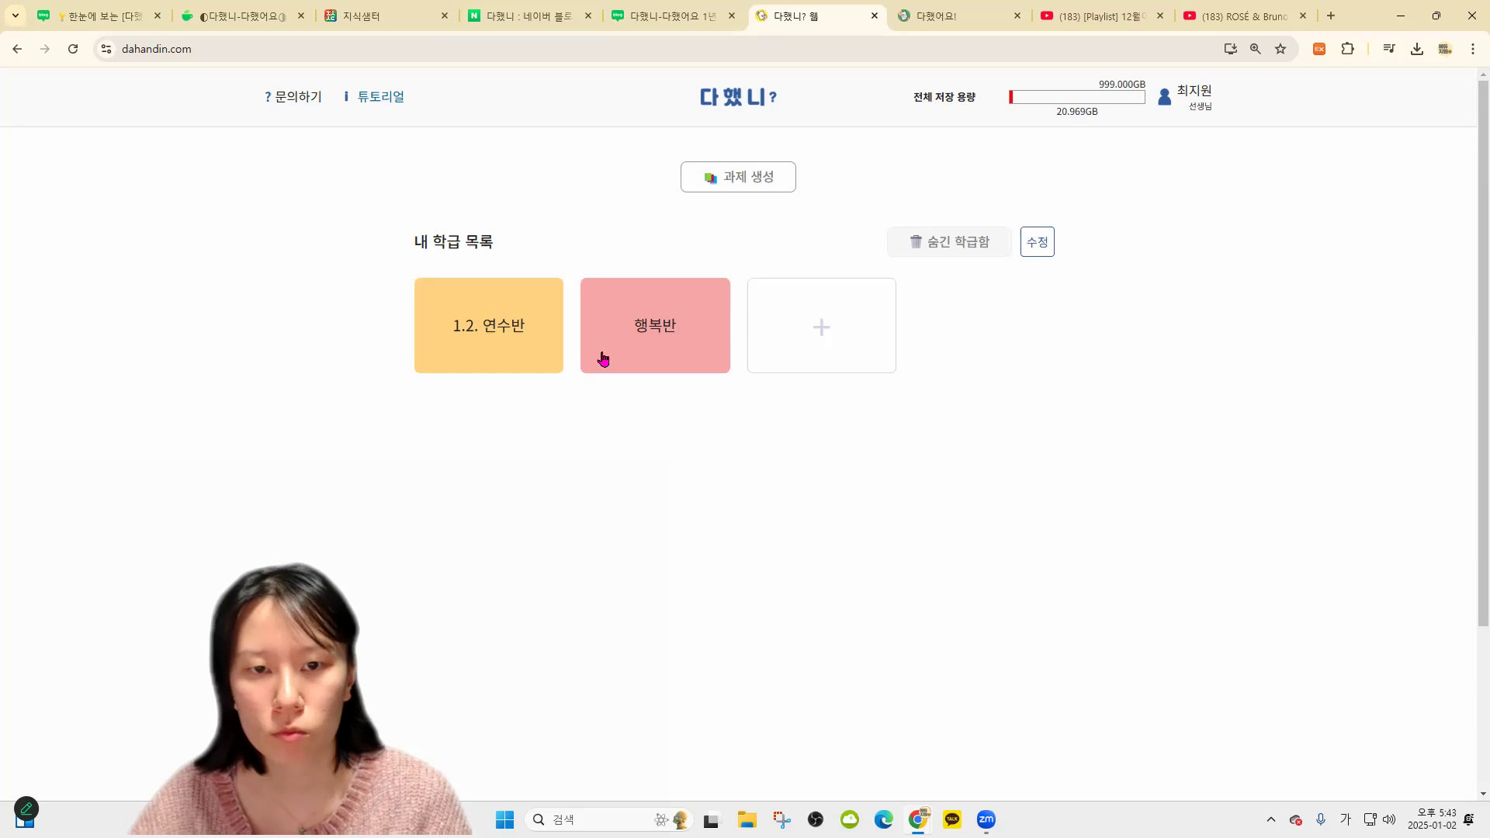
pyautogui.click(602, 360)
pyautogui.click(82, 294)
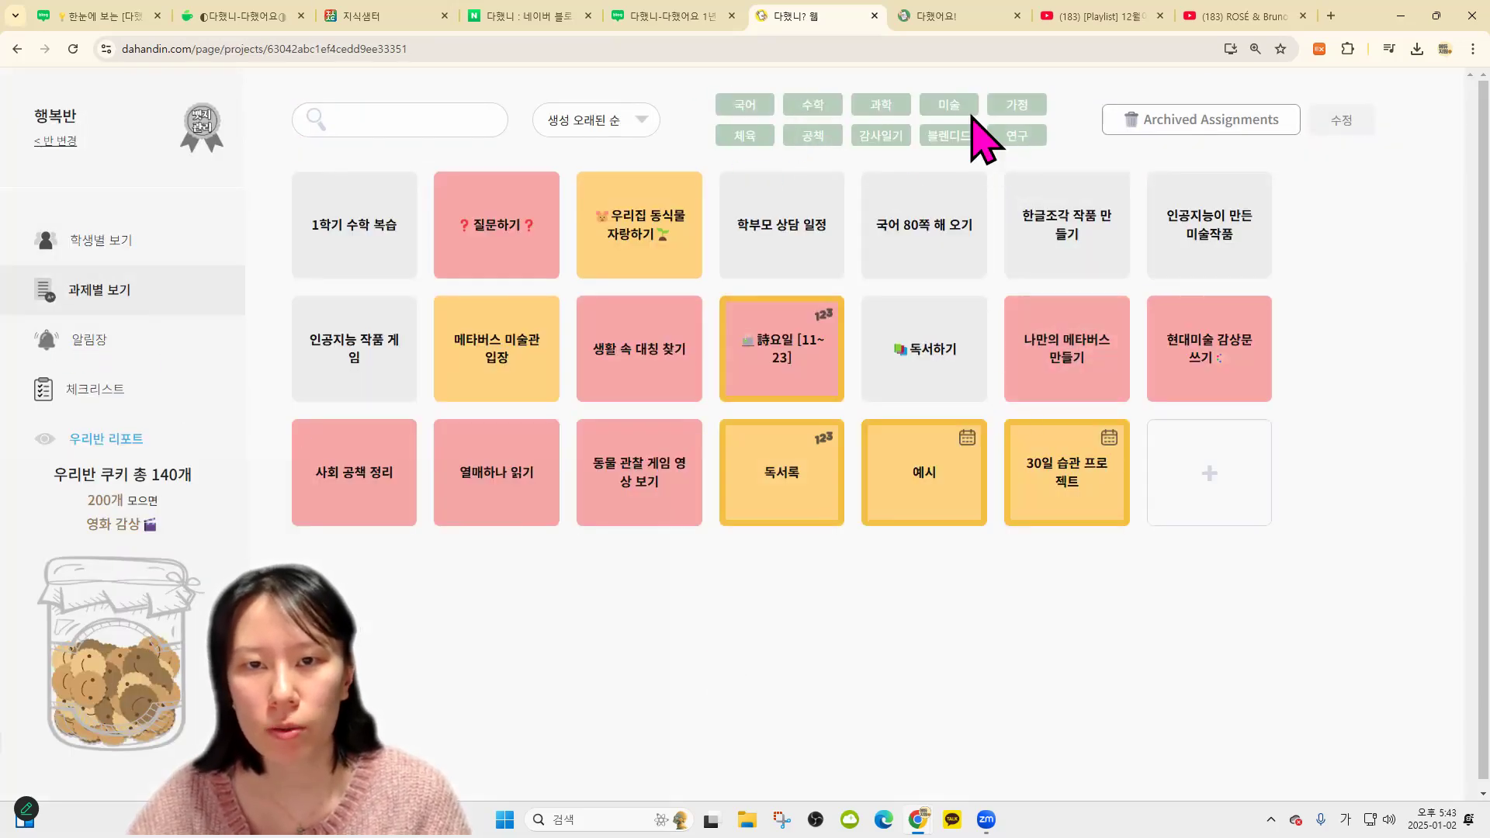
pyautogui.click(940, 137)
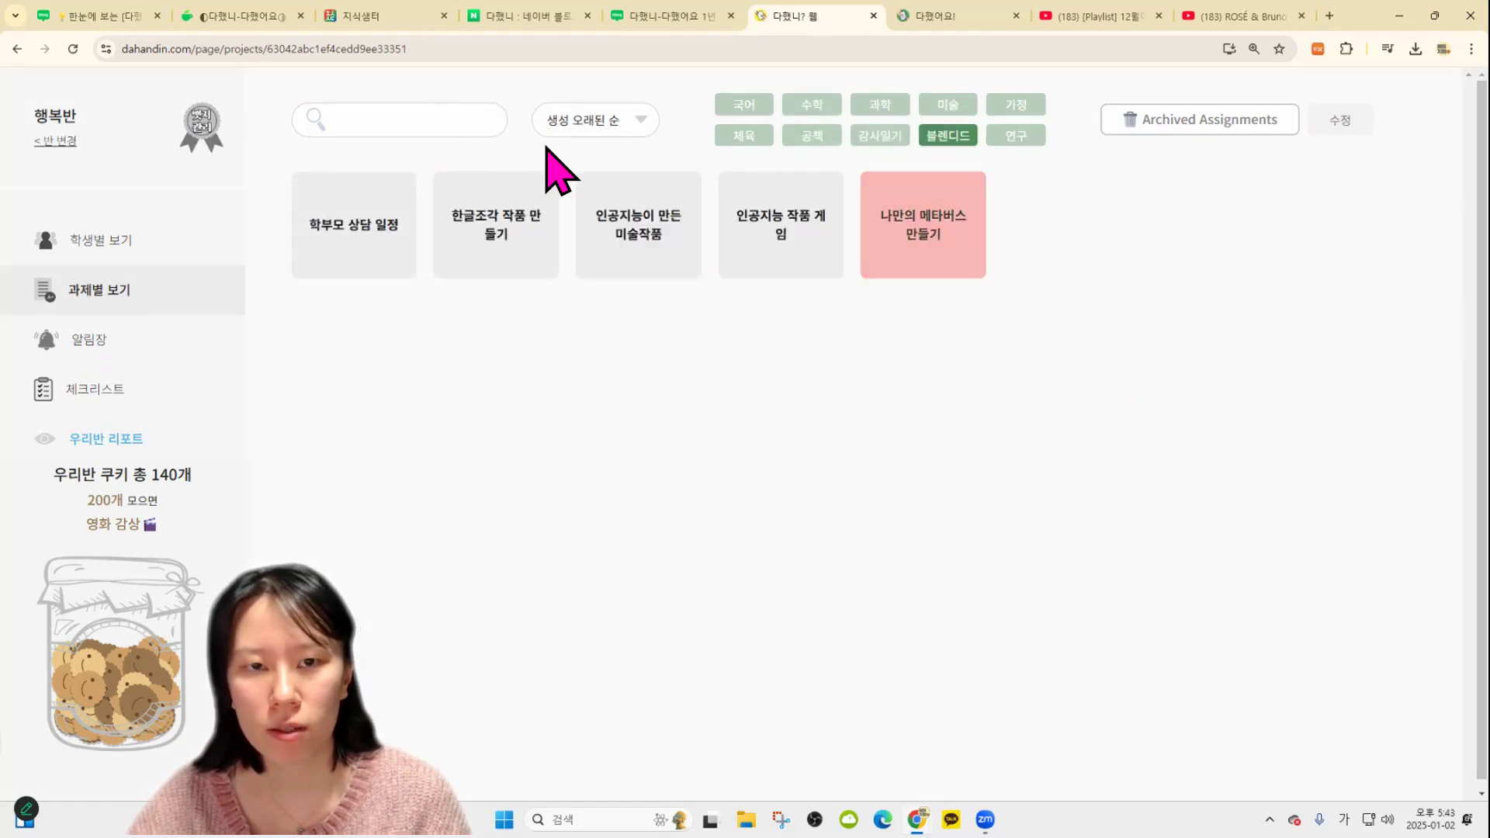
pyautogui.click(945, 138)
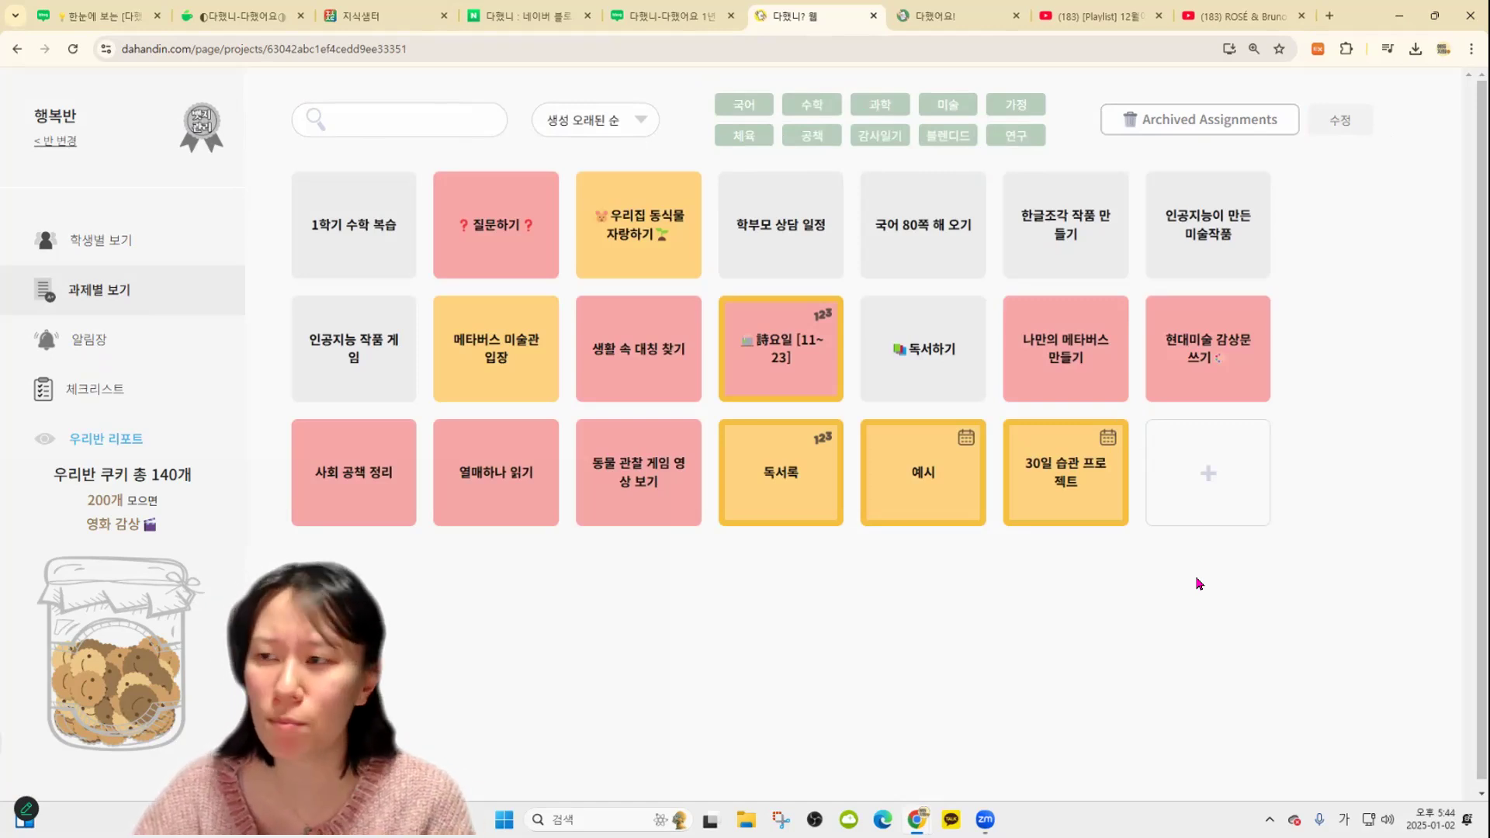
pyautogui.click(1038, 142)
pyautogui.click(1212, 121)
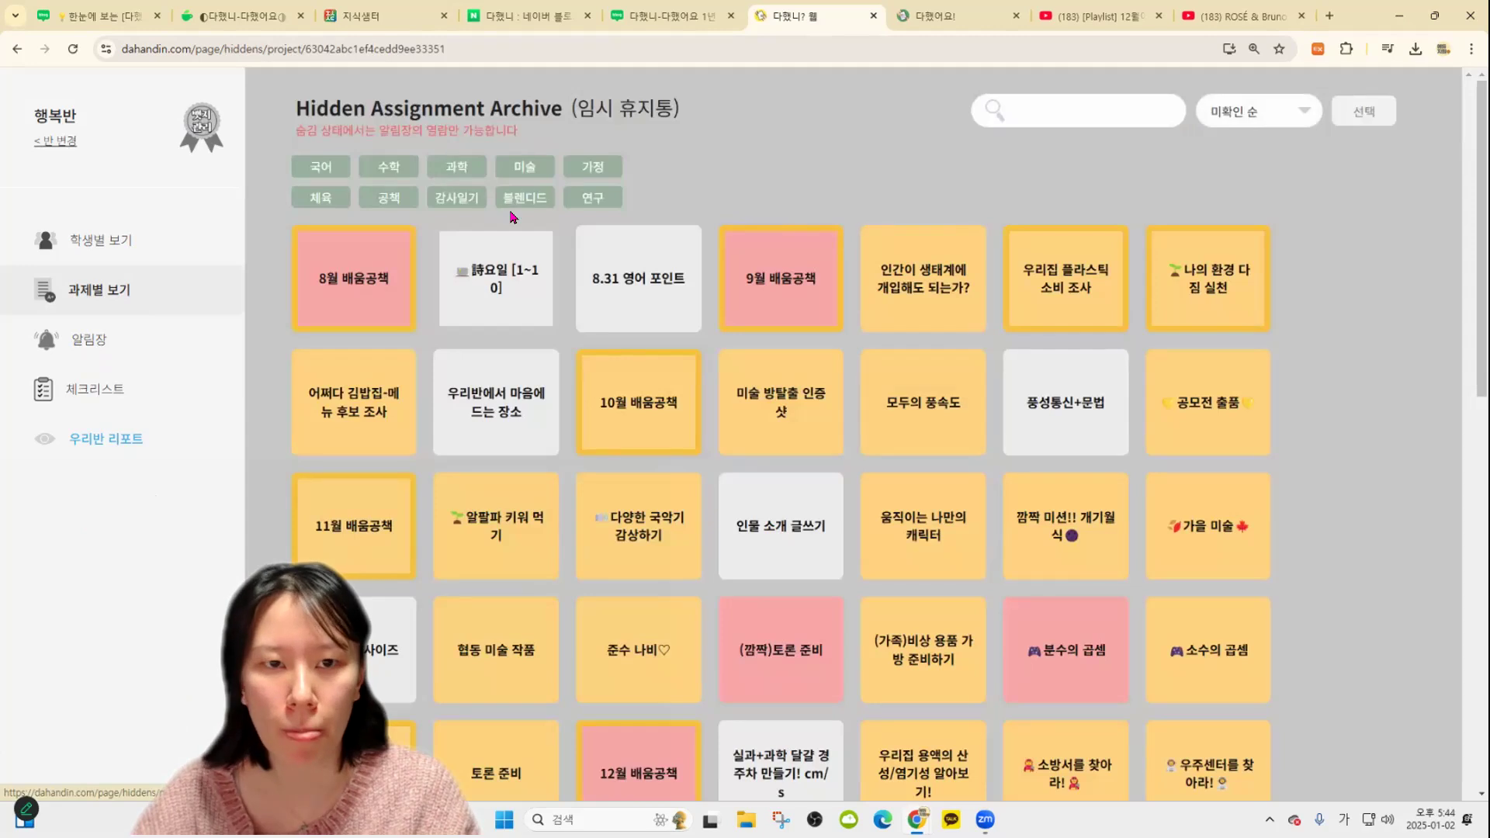
# Browse a student's submission for the archived 우리집 플라스틱 소비 조사 assignment under the 연구 tag
pyautogui.click(590, 198)
pyautogui.click(398, 279)
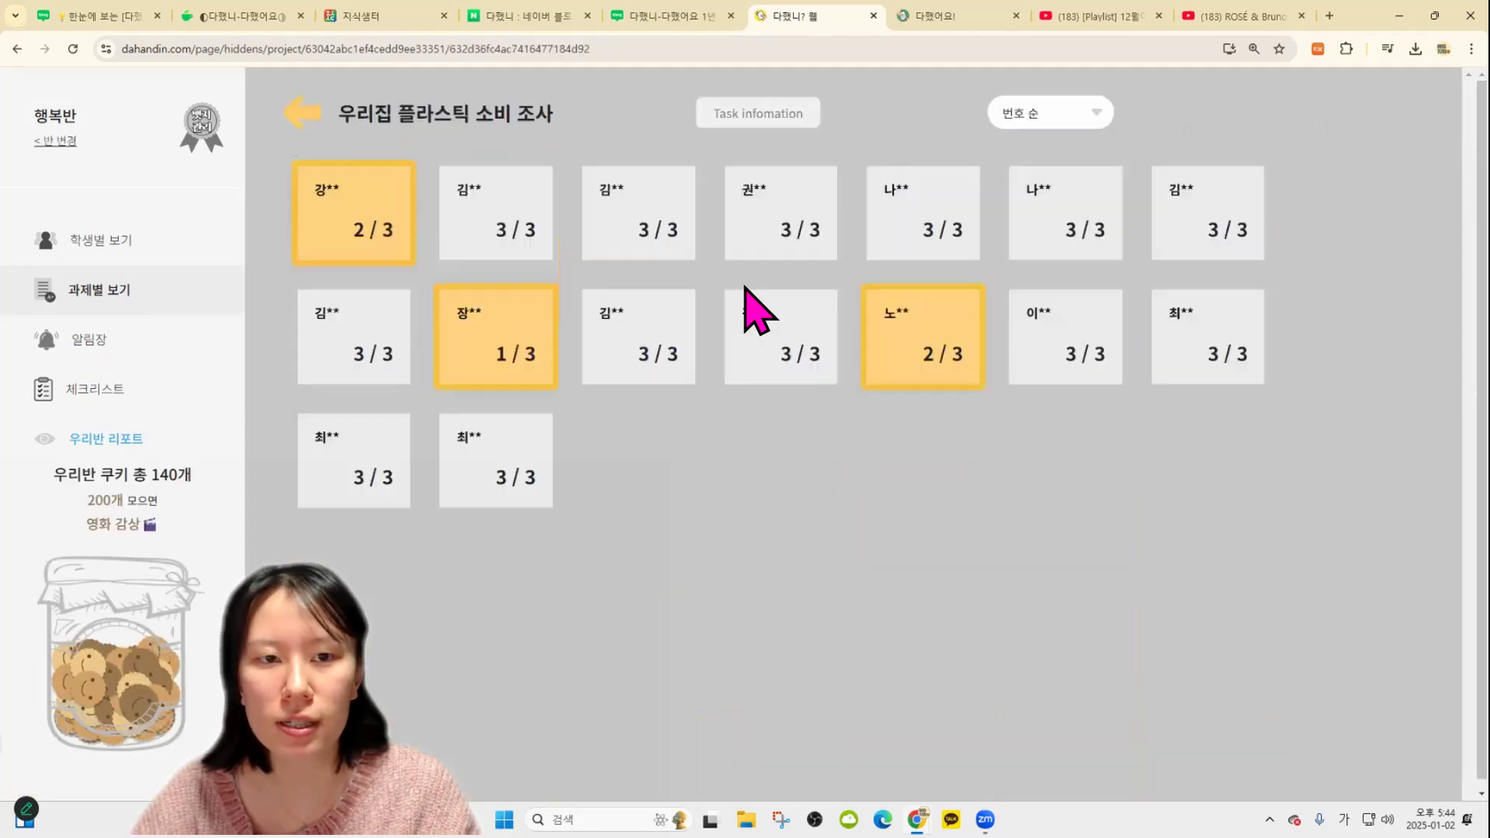
pyautogui.click(520, 243)
pyautogui.click(348, 224)
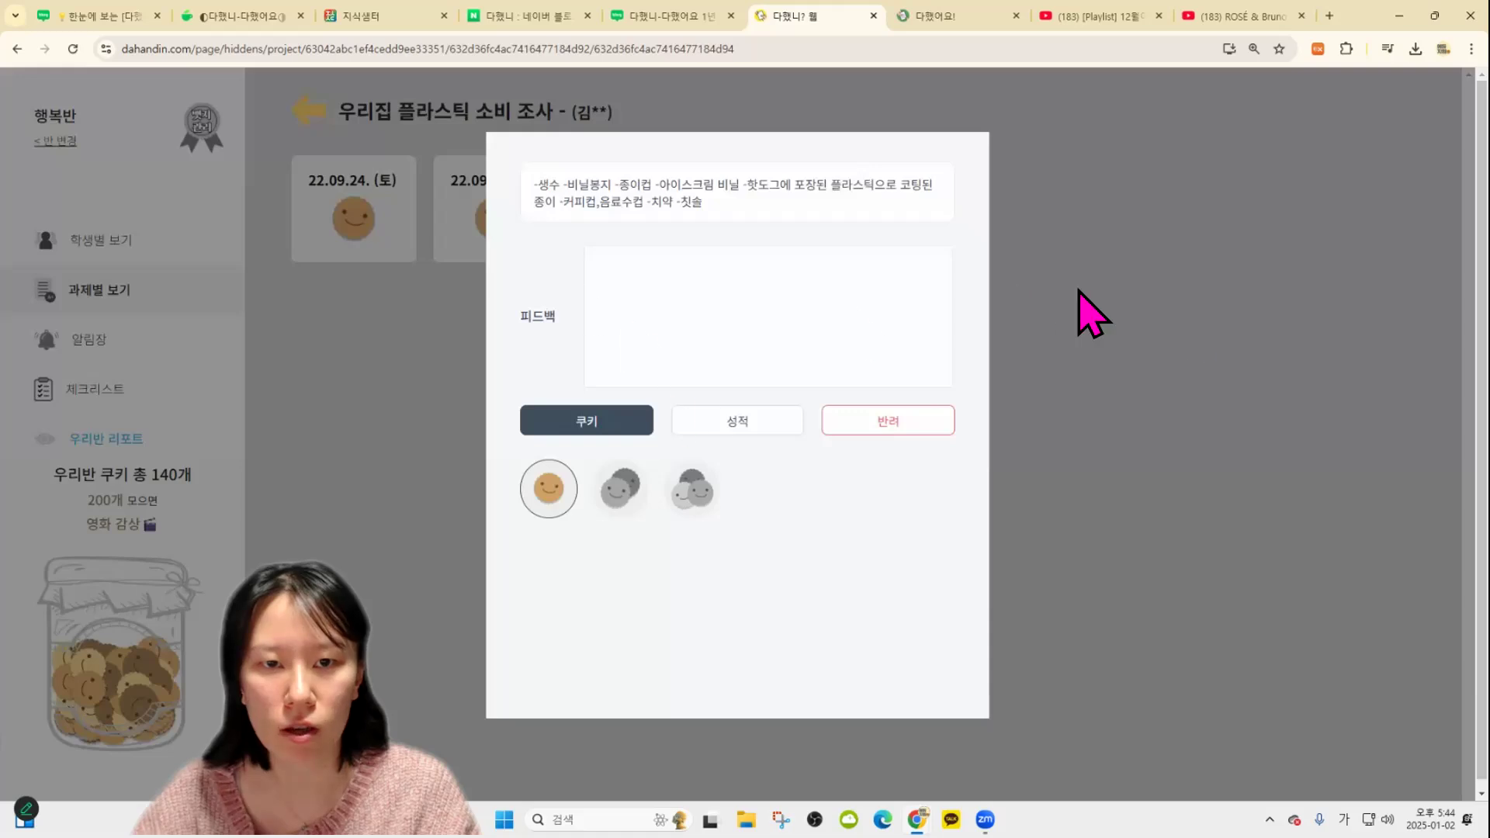
pyautogui.click(476, 132)
pyautogui.click(310, 116)
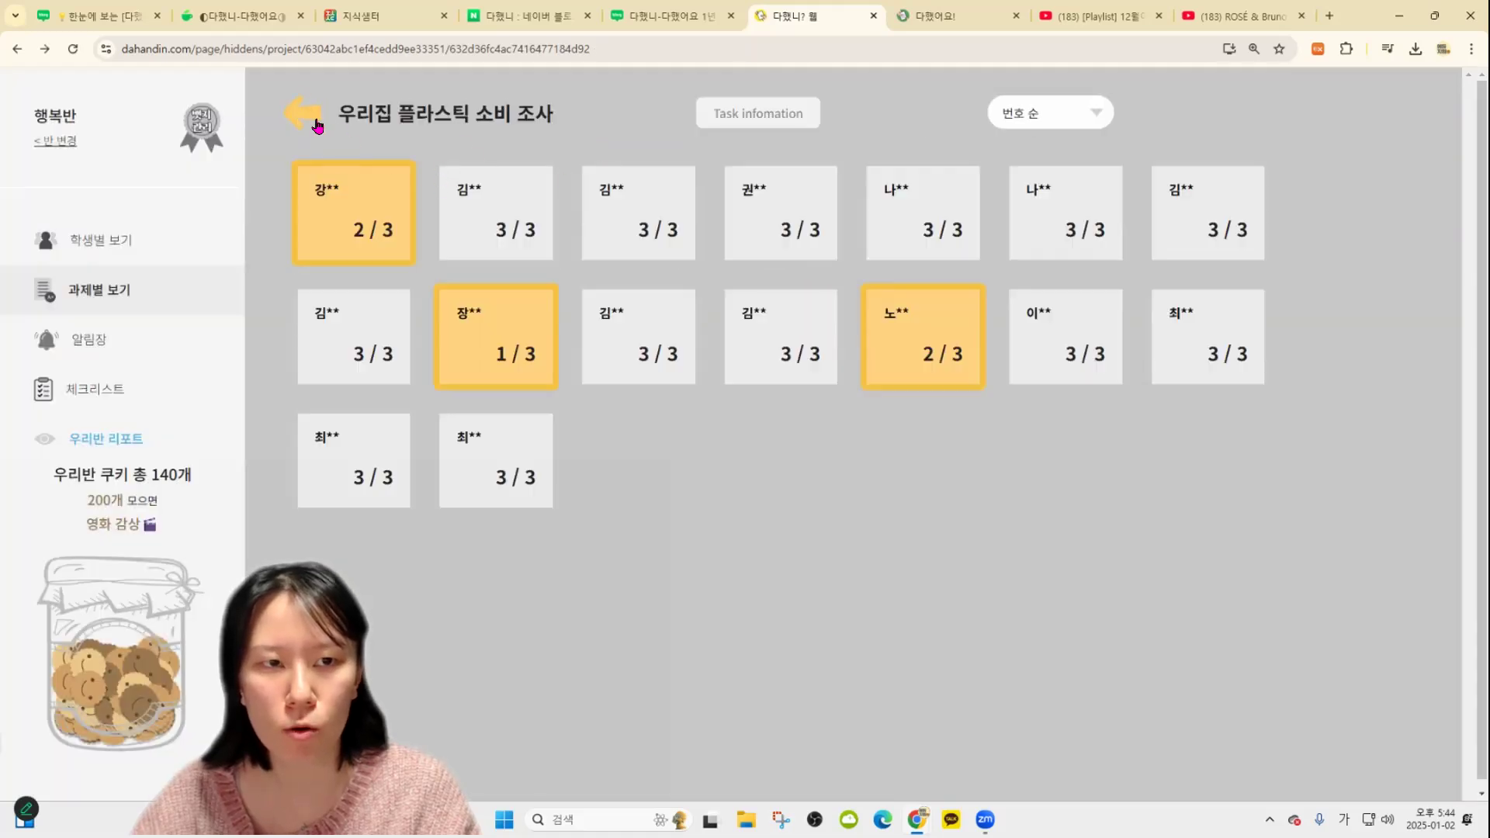
pyautogui.click(307, 112)
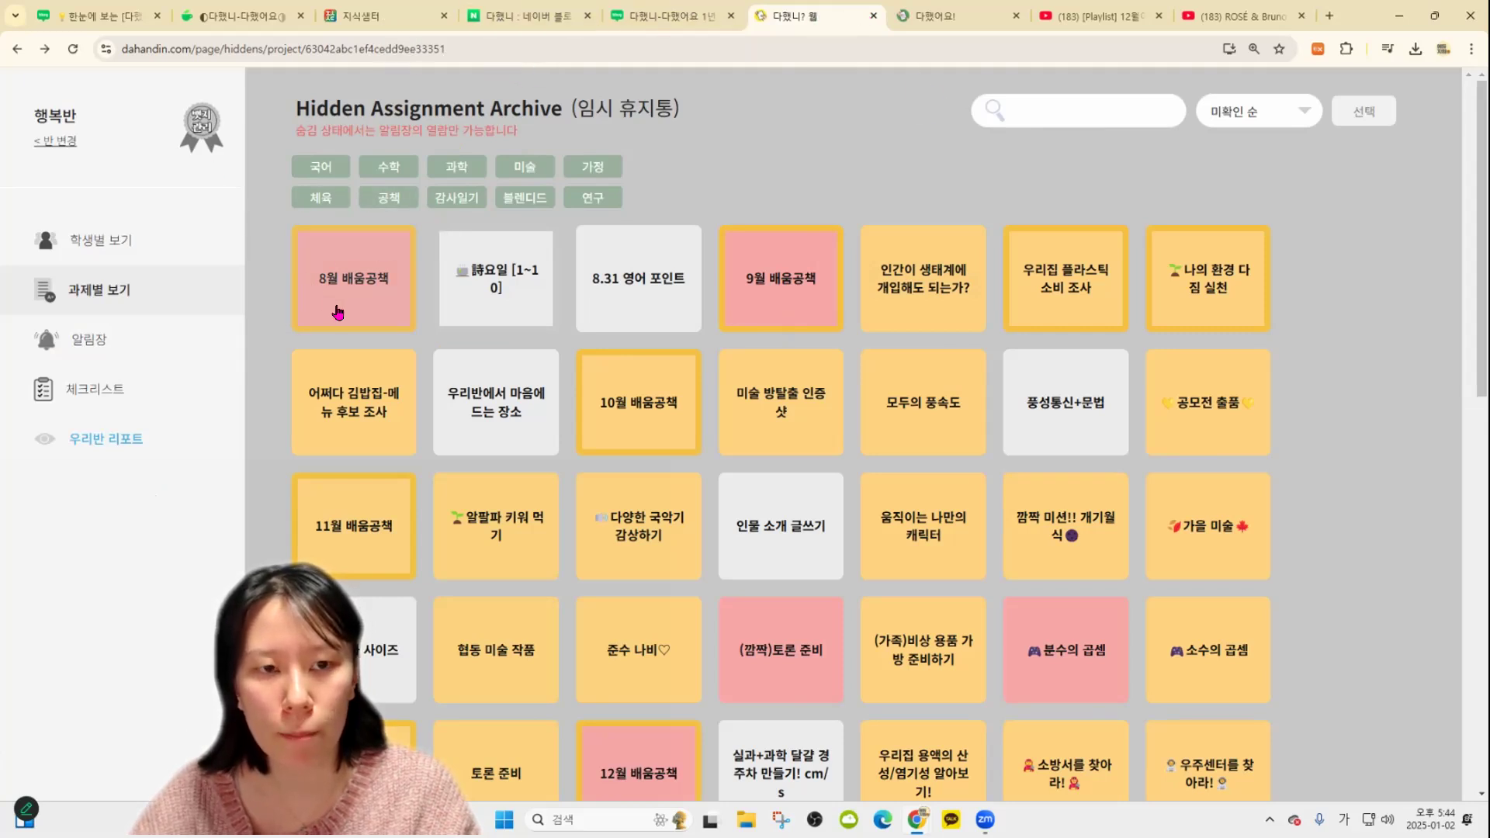
# Copy the cherry tomato photo from a 우리집 동식물 자랑하기 submission and close the teacher tab
pyautogui.click(132, 295)
pyautogui.click(656, 248)
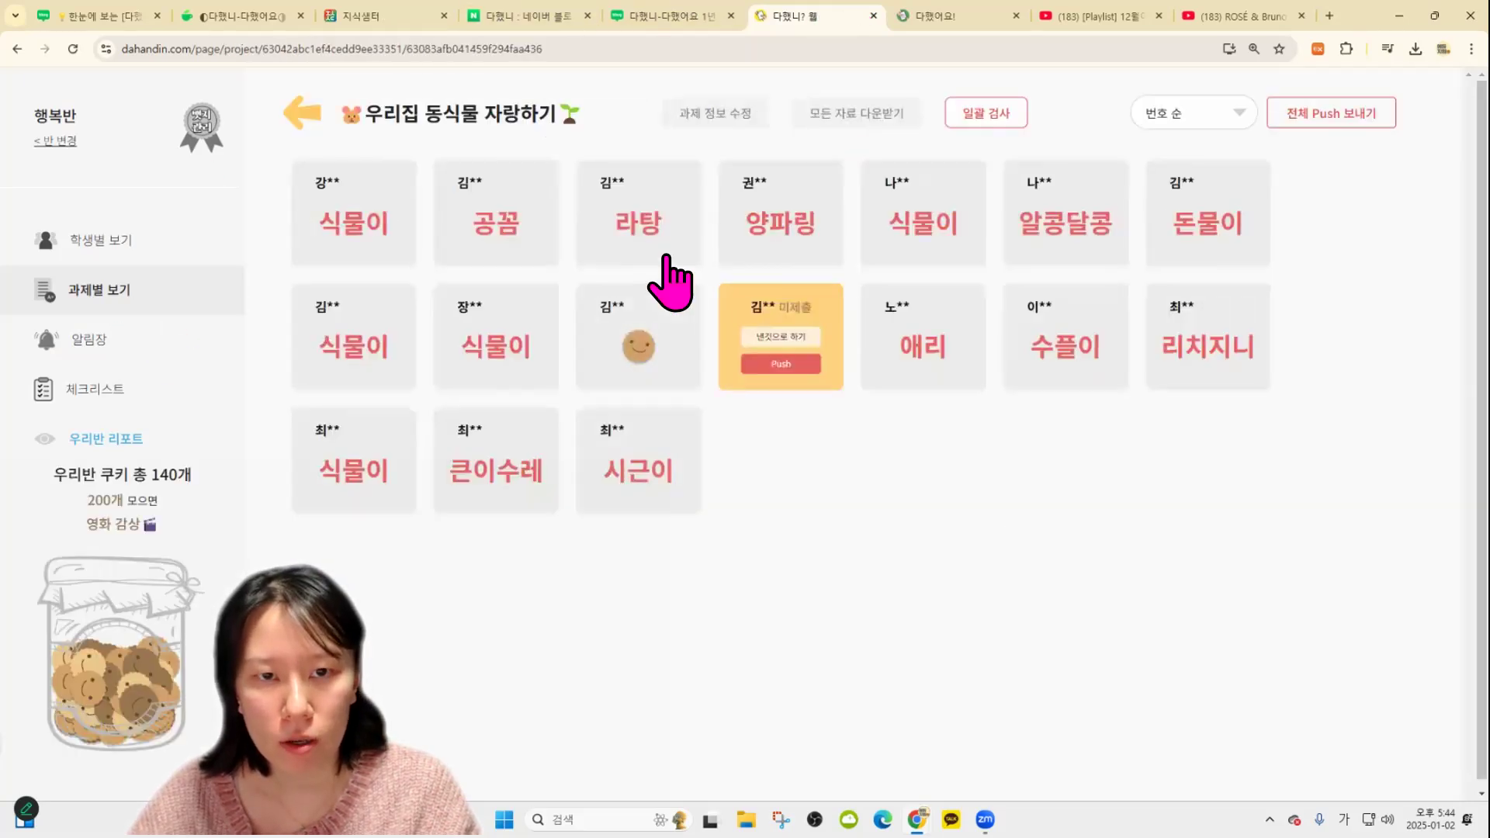
pyautogui.click(666, 257)
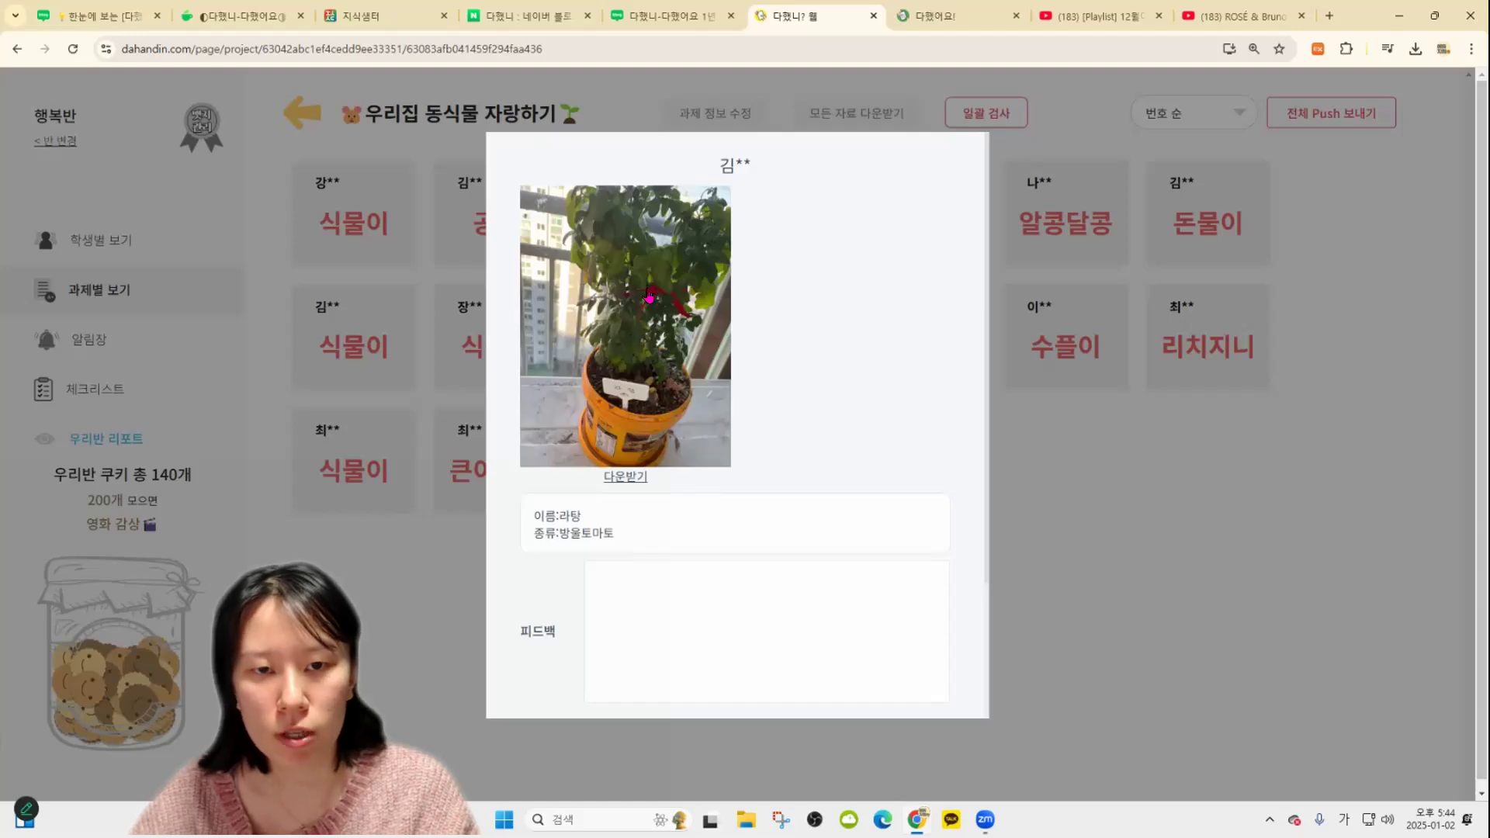
pyautogui.rightClick(648, 297)
pyautogui.click(728, 351)
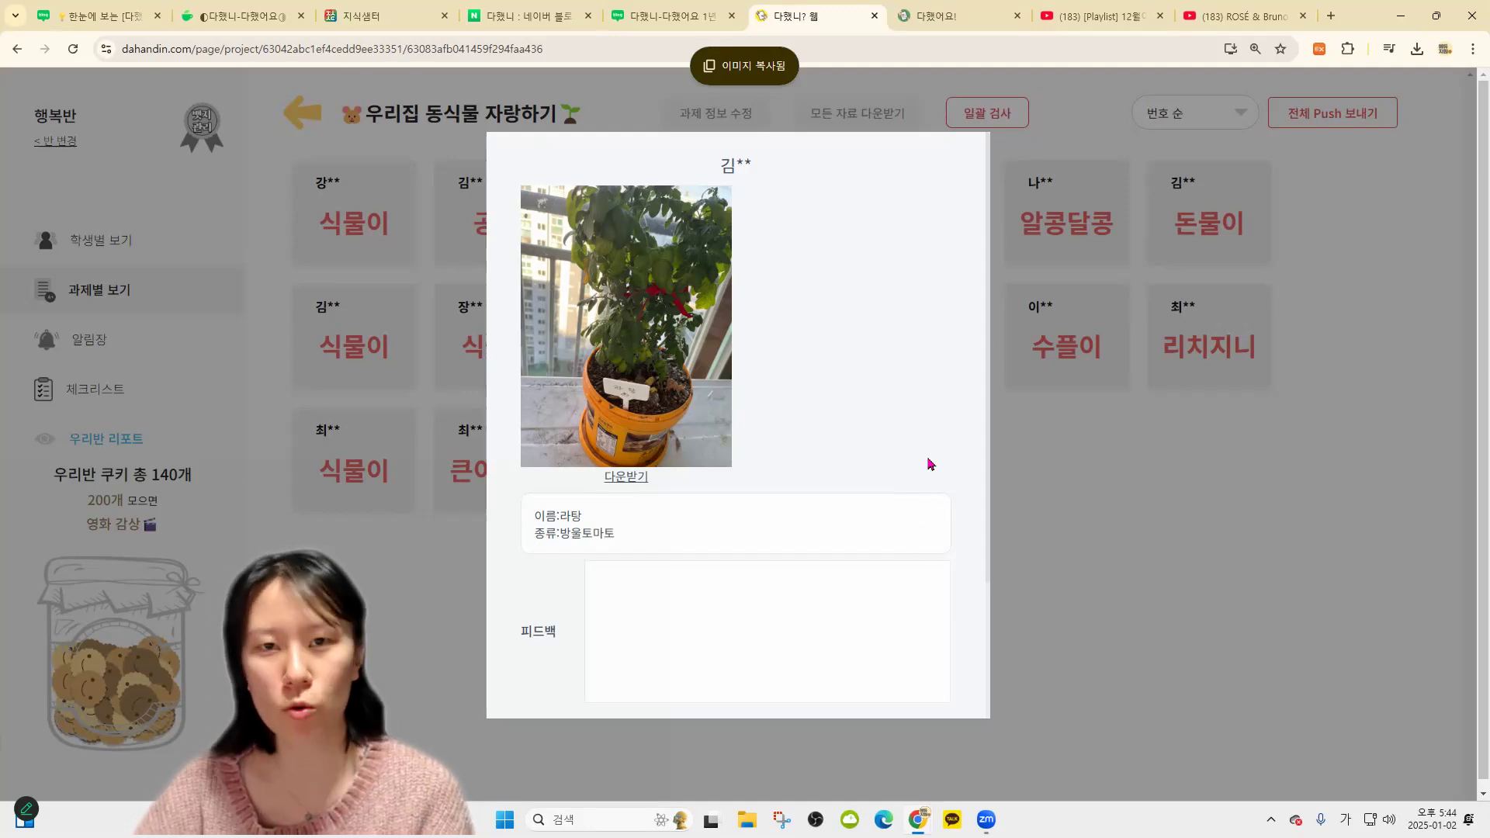
pyautogui.click(875, 15)
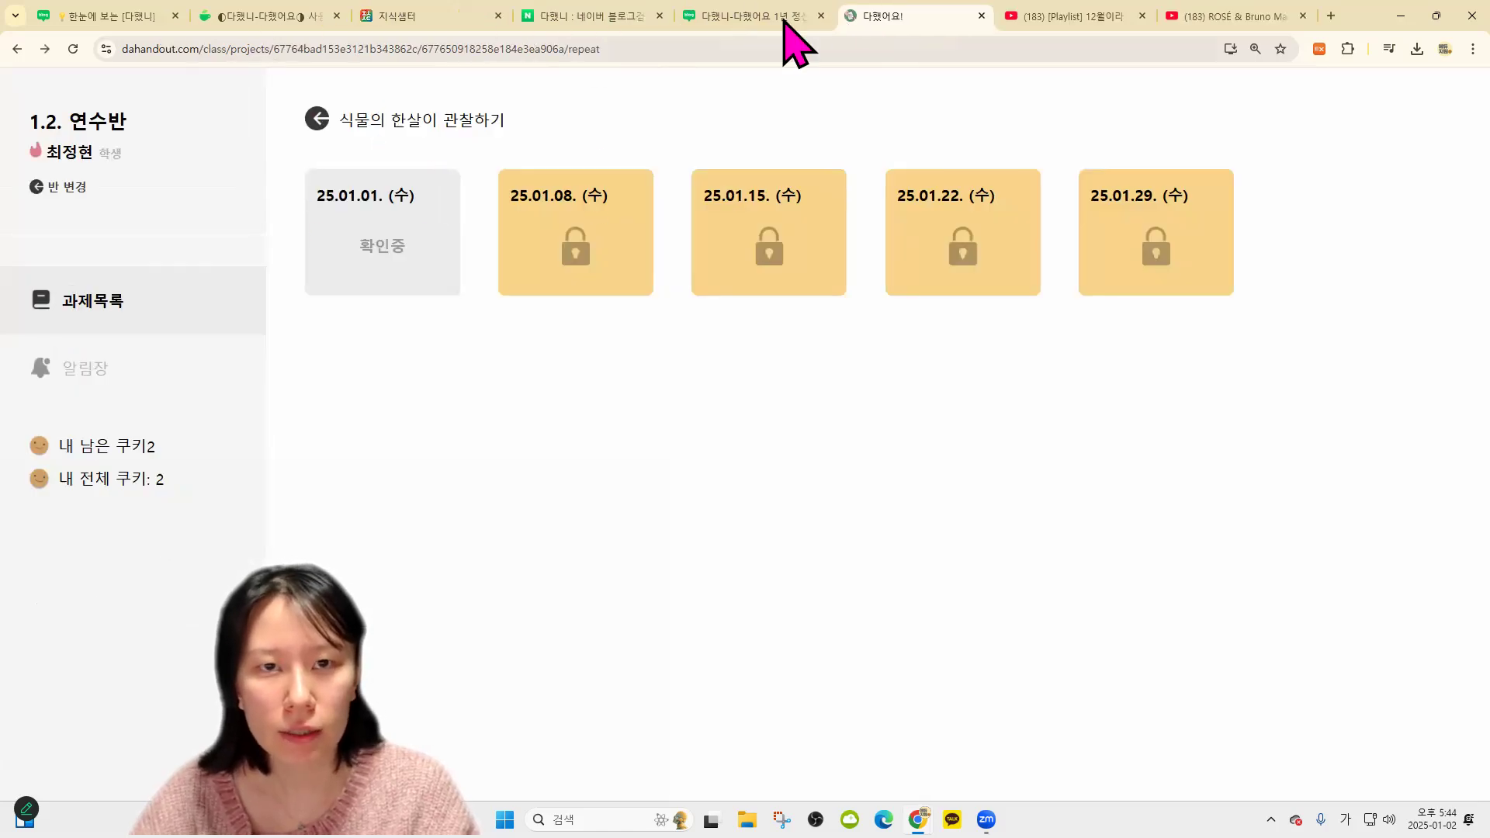
# Reopen 다했니 from Naver search, log in, and show 1.2. 연수반's assignment list
pyautogui.click(562, 17)
pyautogui.scroll(6, 426, 293)
pyautogui.click(326, 143)
pyautogui.click(379, 250)
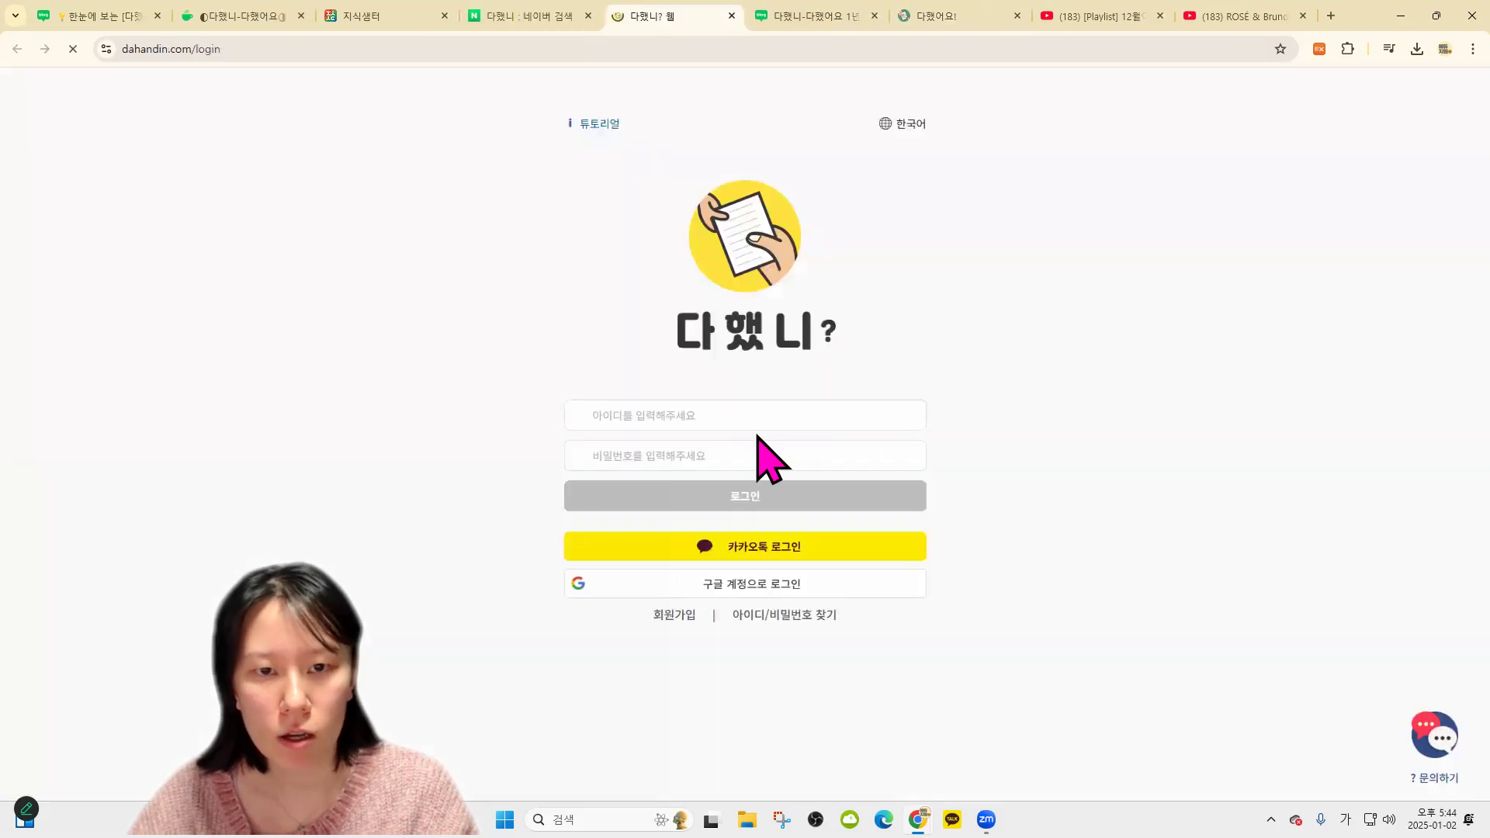
pyautogui.click(850, 496)
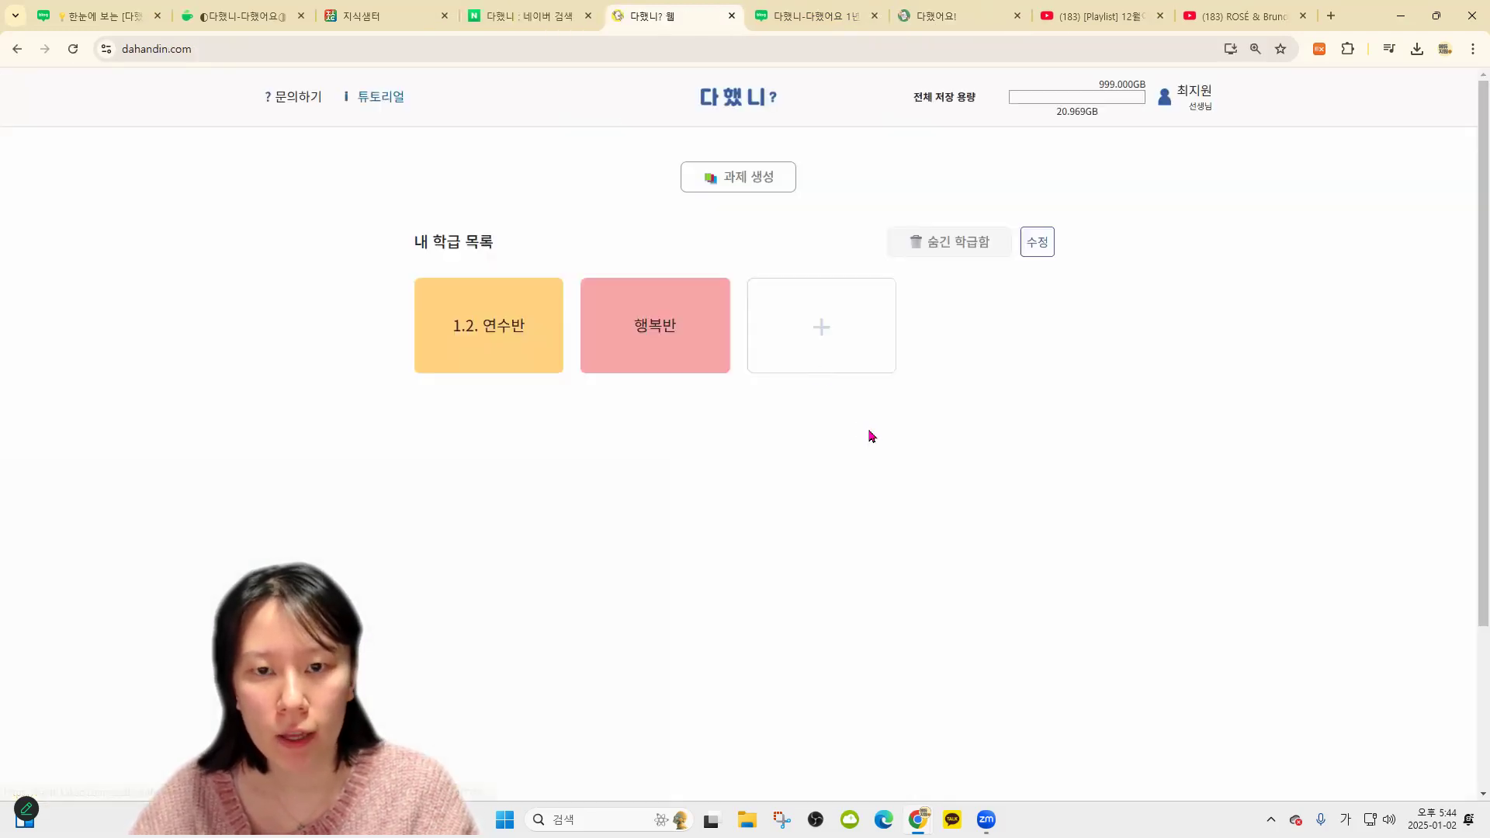
pyautogui.click(551, 317)
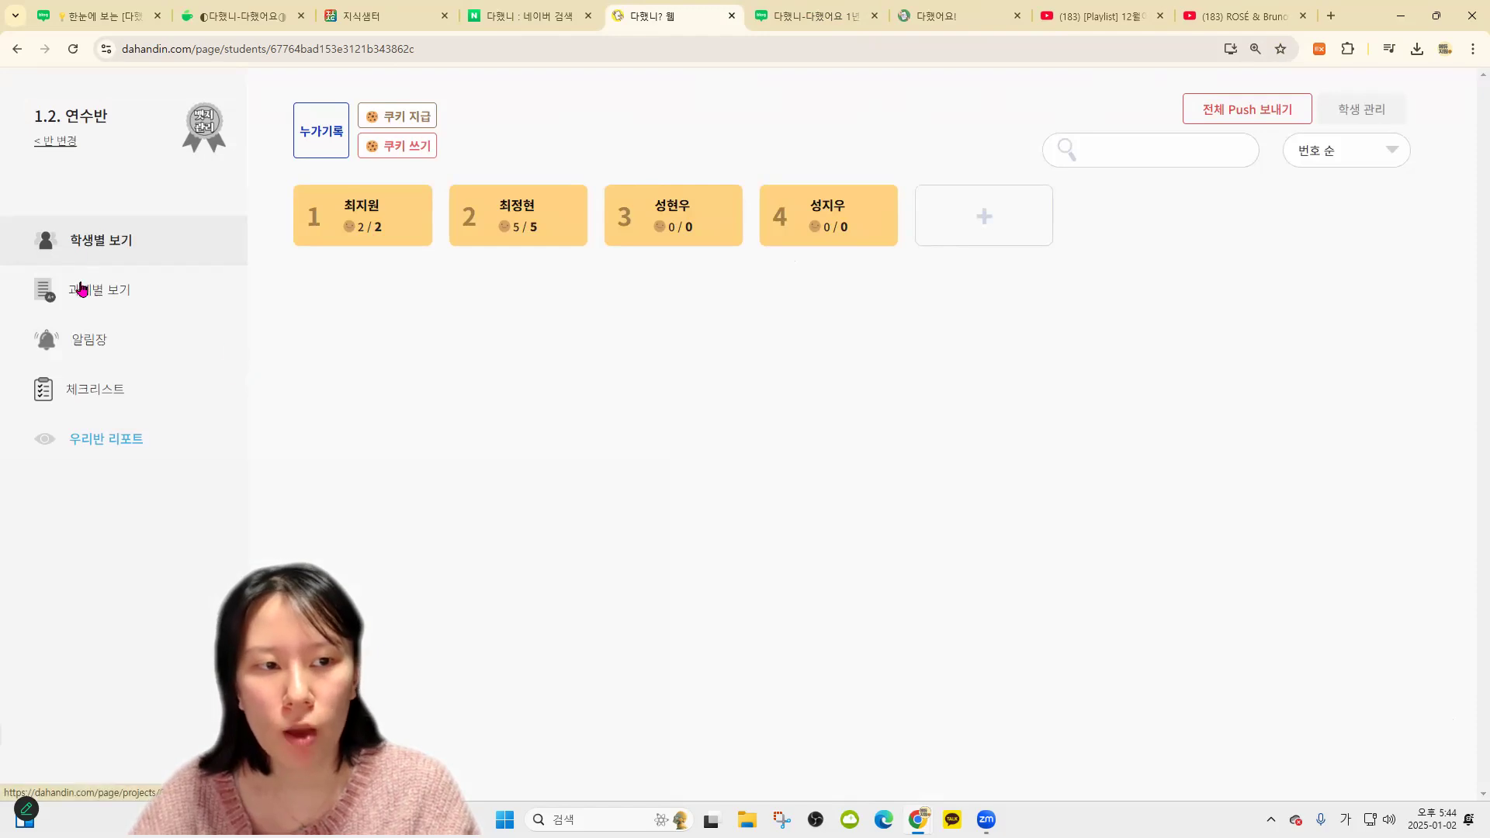
pyautogui.click(116, 295)
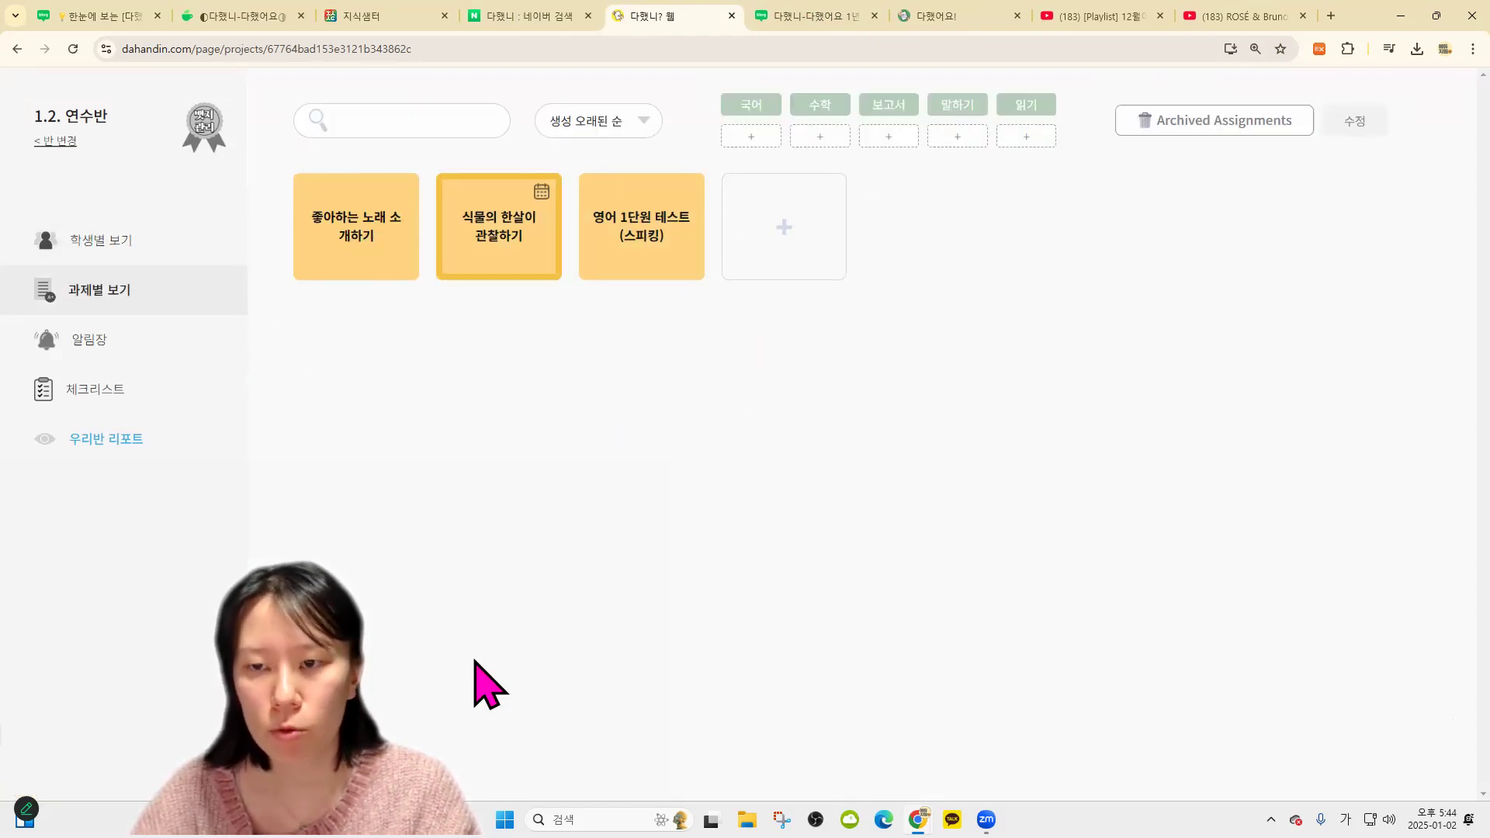
# Hide the 좋아하는 노래 소개하기 and 식물의 한살이 관찰하기 assignments
pyautogui.click(1362, 123)
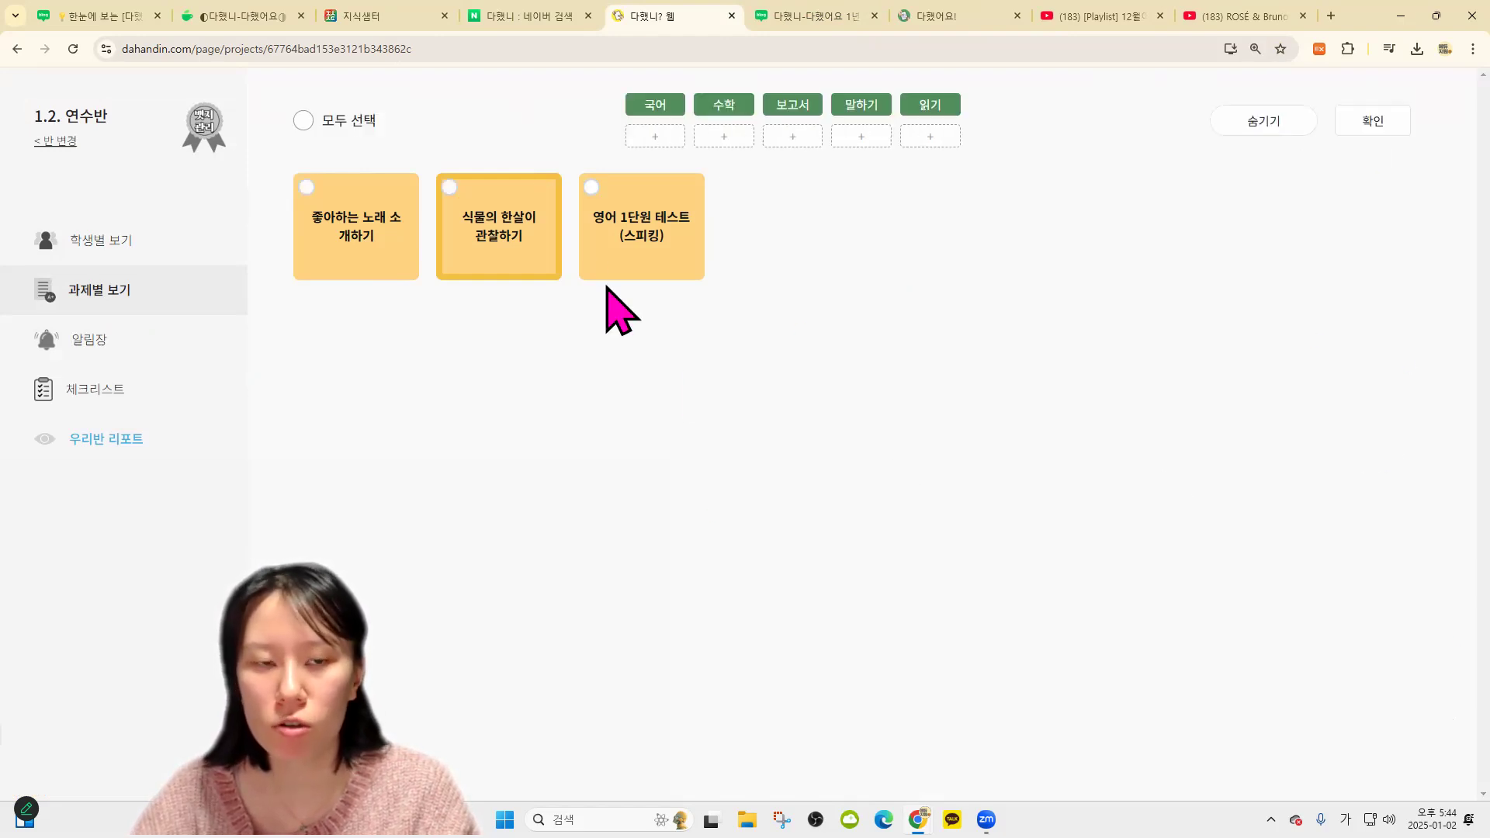
pyautogui.click(359, 237)
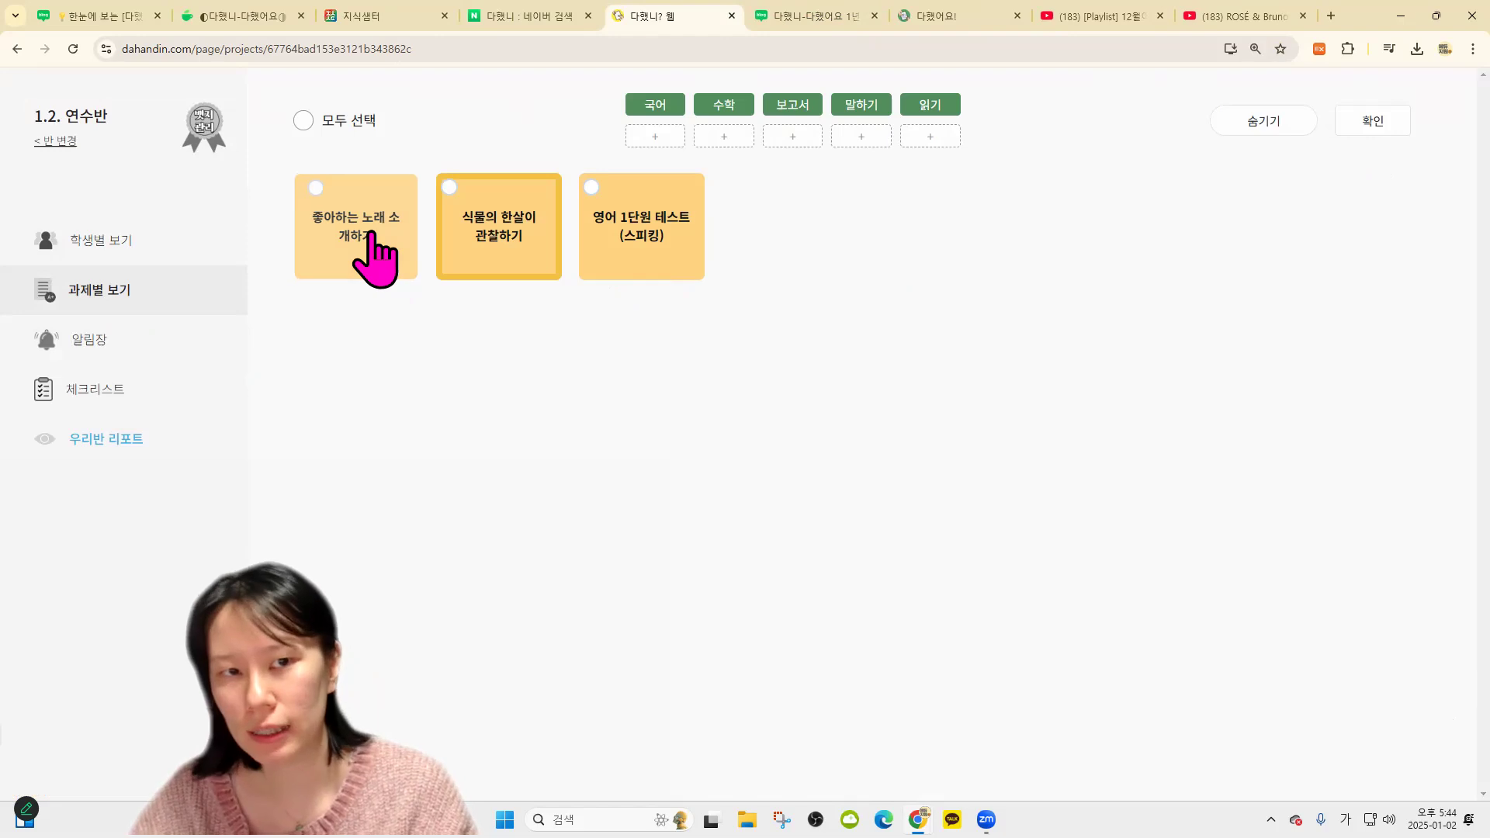
pyautogui.click(508, 240)
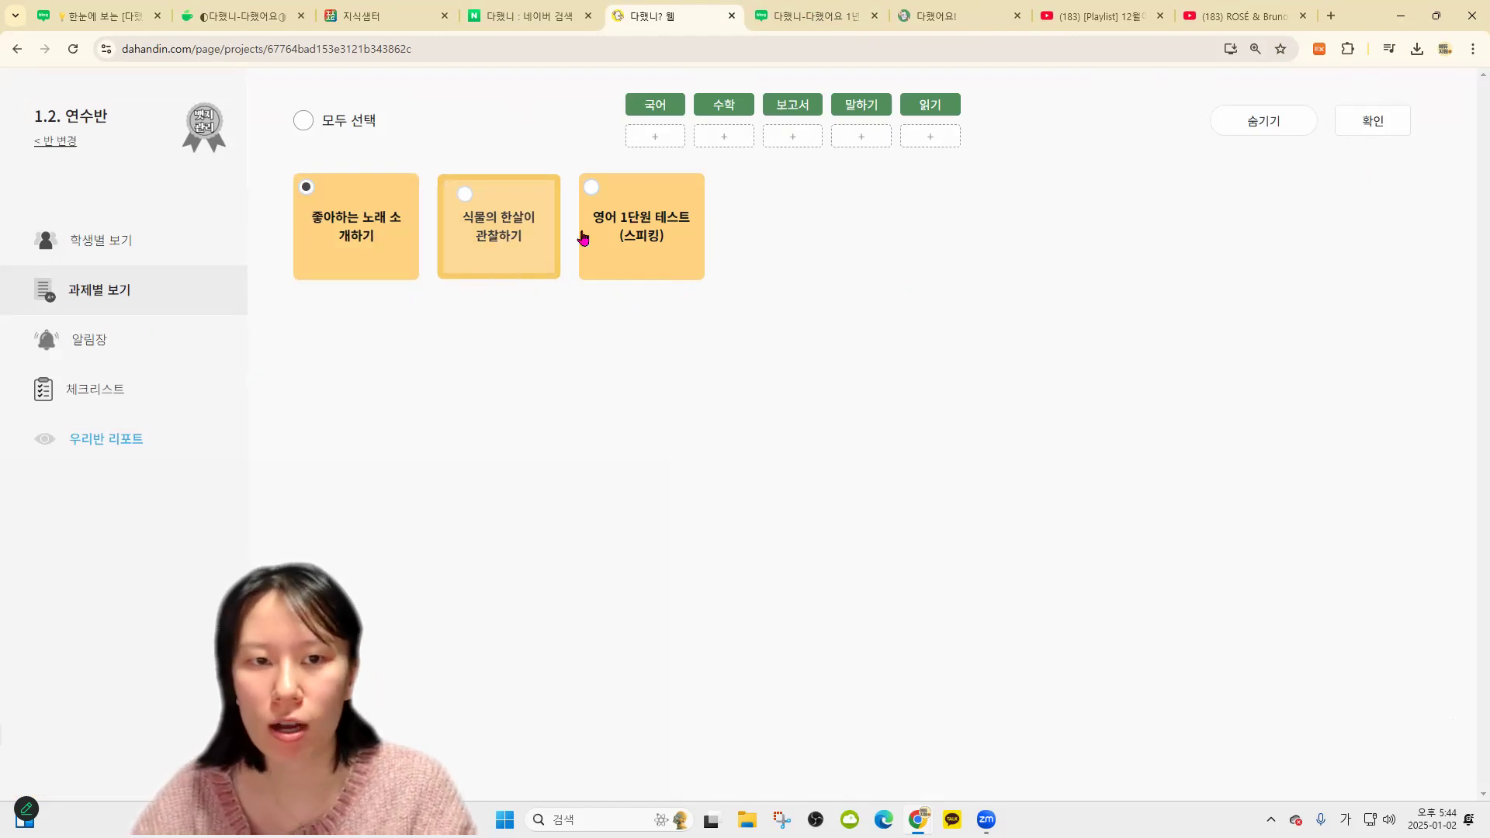
pyautogui.click(1220, 159)
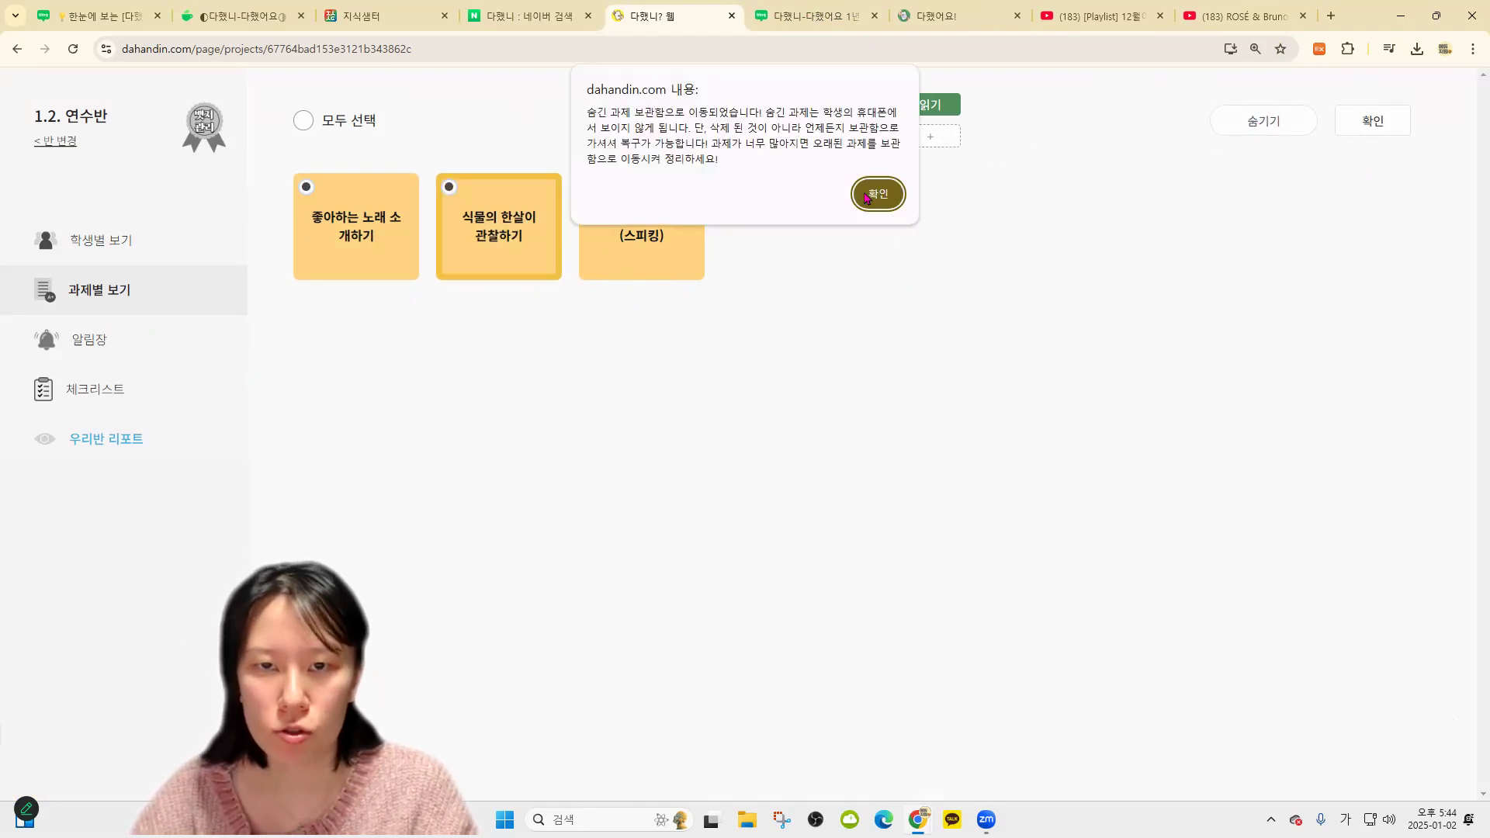
pyautogui.press('Return')
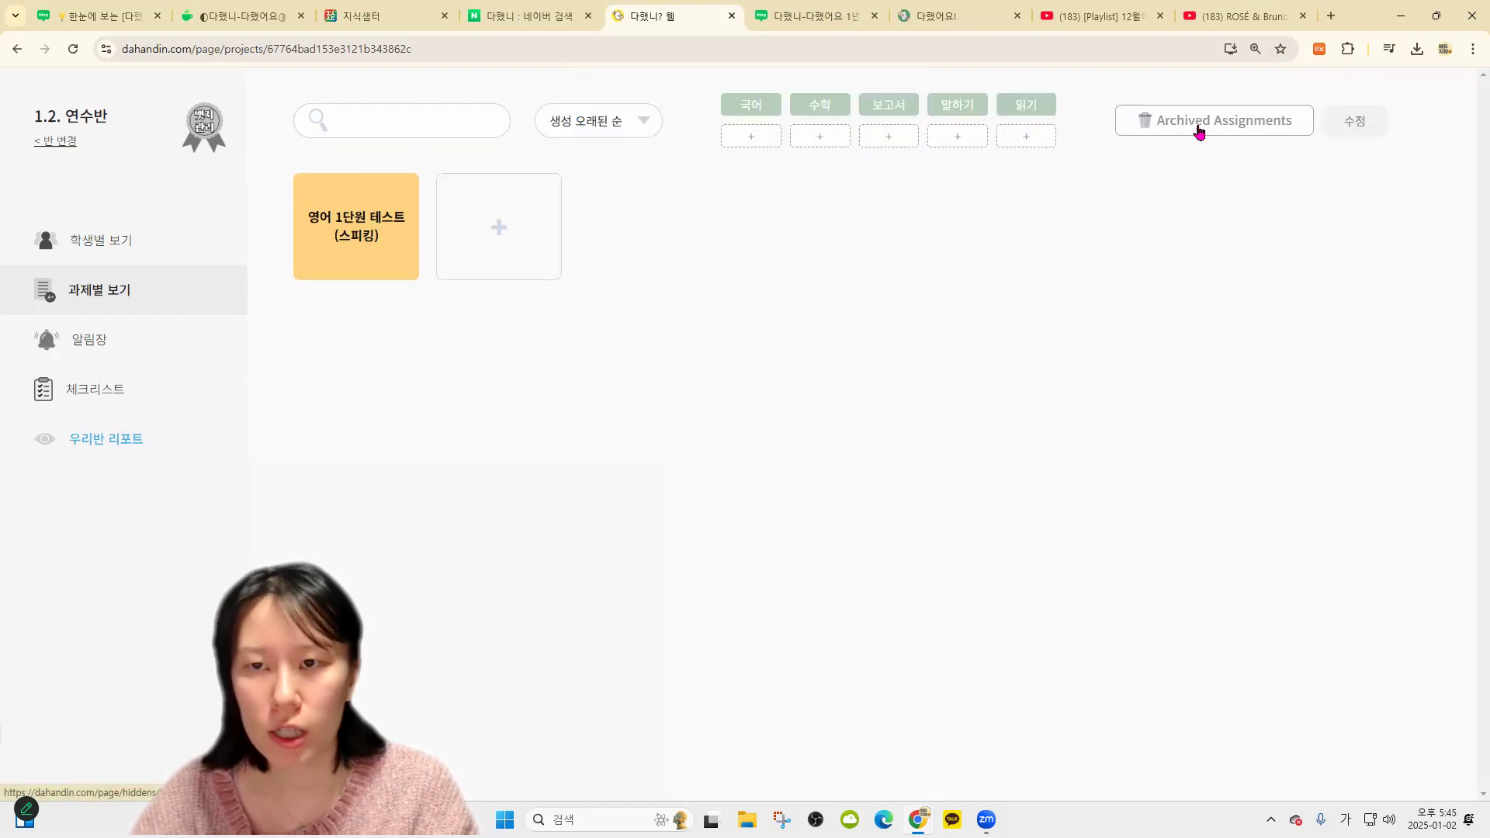
# View a student's weekly submission for the archived 식물의 한살이 관찰하기 assignment
pyautogui.click(1197, 124)
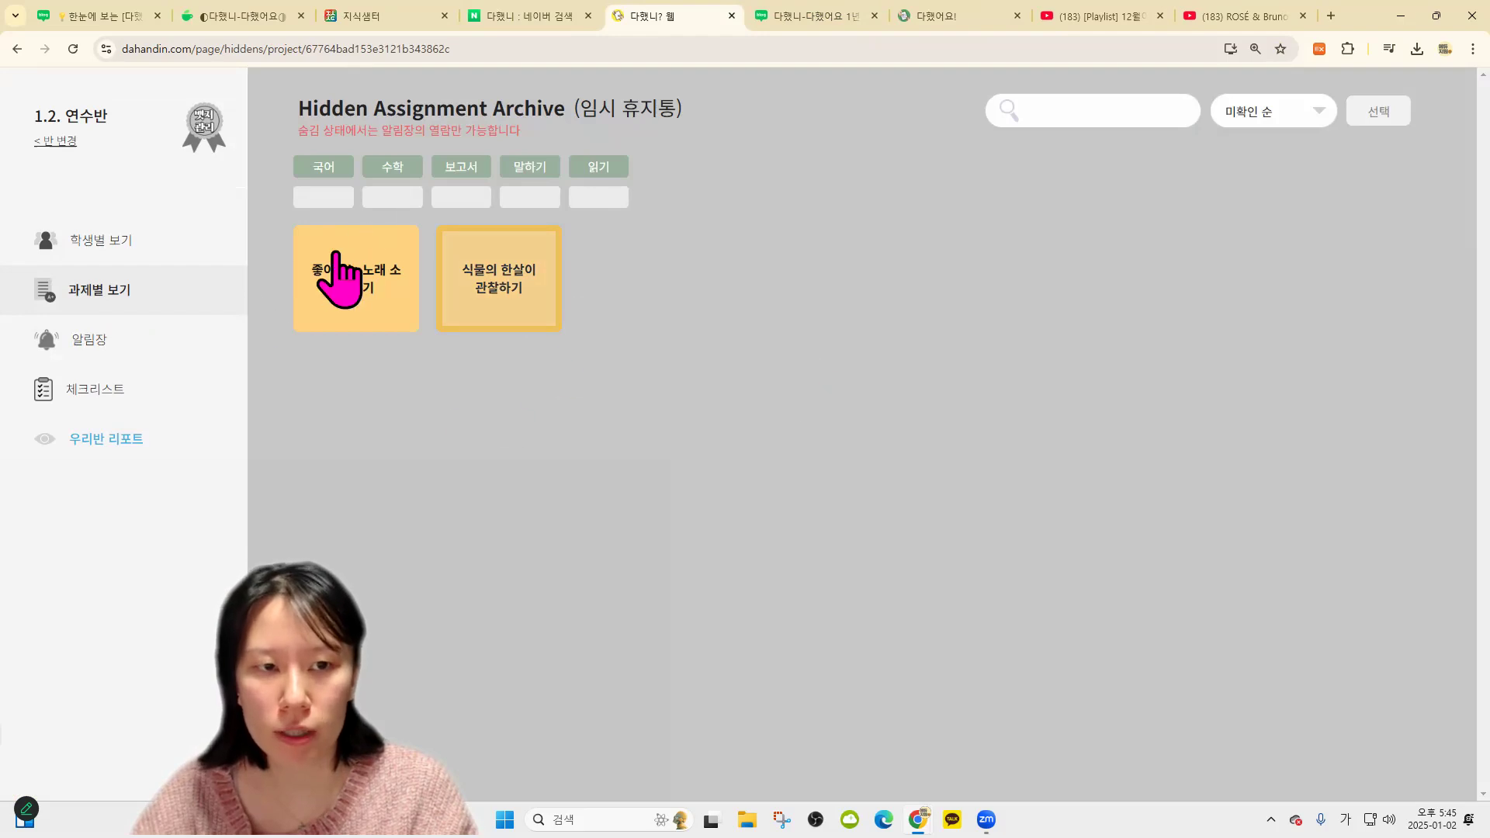
pyautogui.click(533, 278)
pyautogui.click(474, 225)
pyautogui.click(404, 241)
pyautogui.click(316, 118)
pyautogui.click(951, 18)
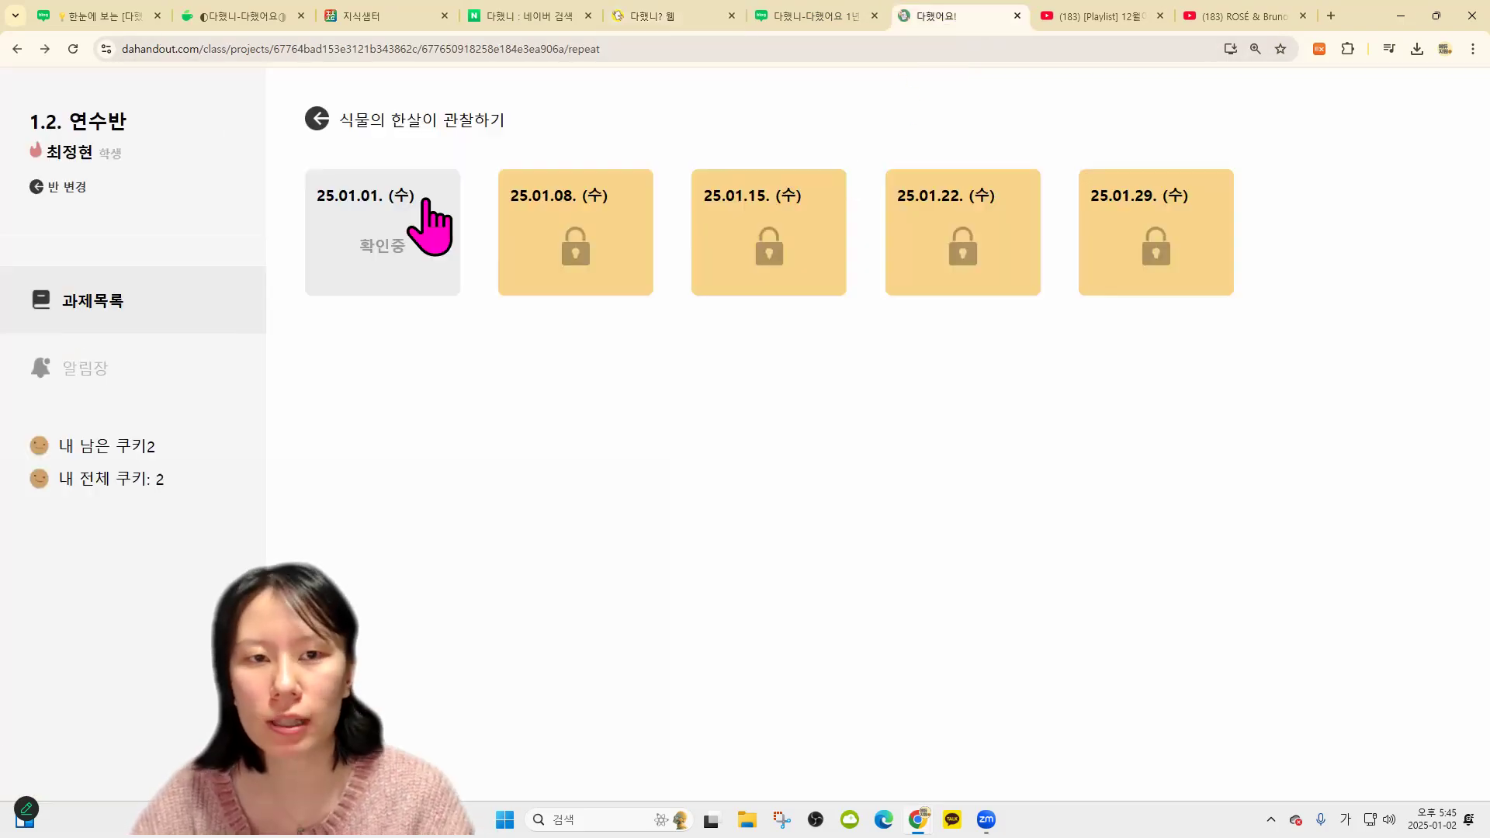
pyautogui.click(316, 112)
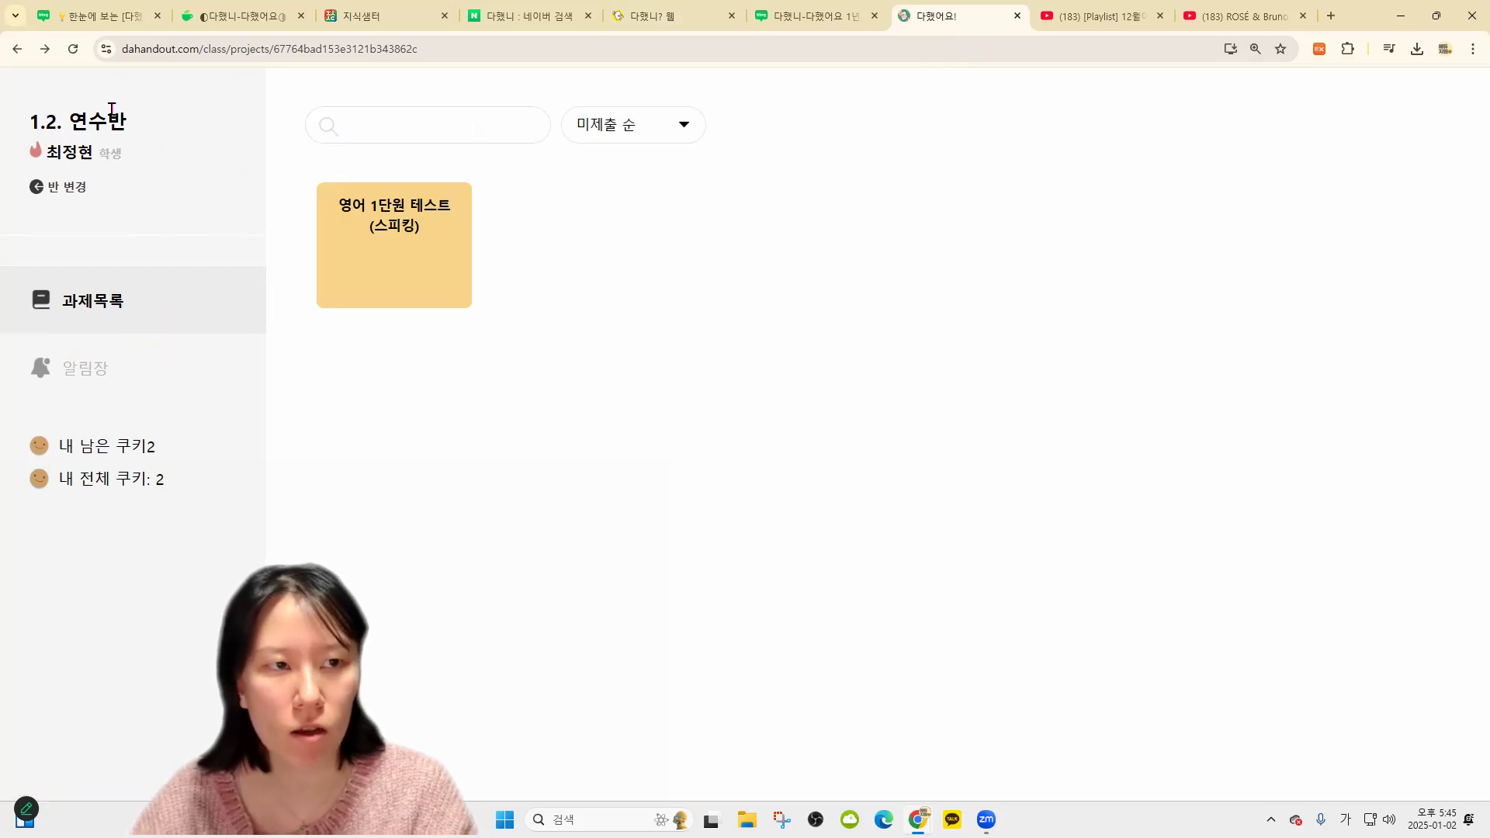
# Move the blog guide tab beside the teacher site and return to the class assignment list
pyautogui.moveTo(857, 15); pyautogui.dragTo(667, 23)
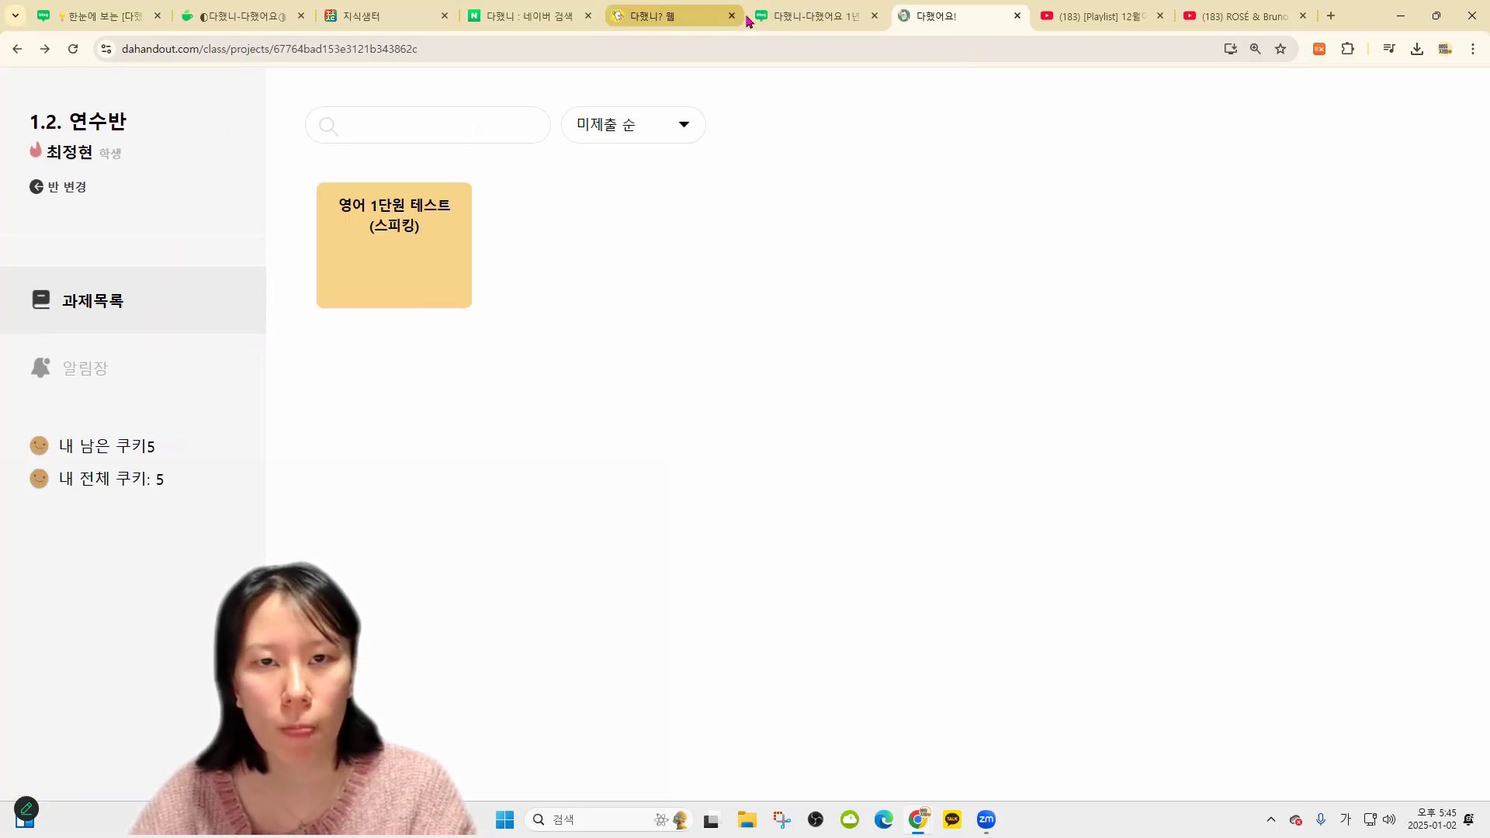
pyautogui.click(955, 16)
pyautogui.click(815, 15)
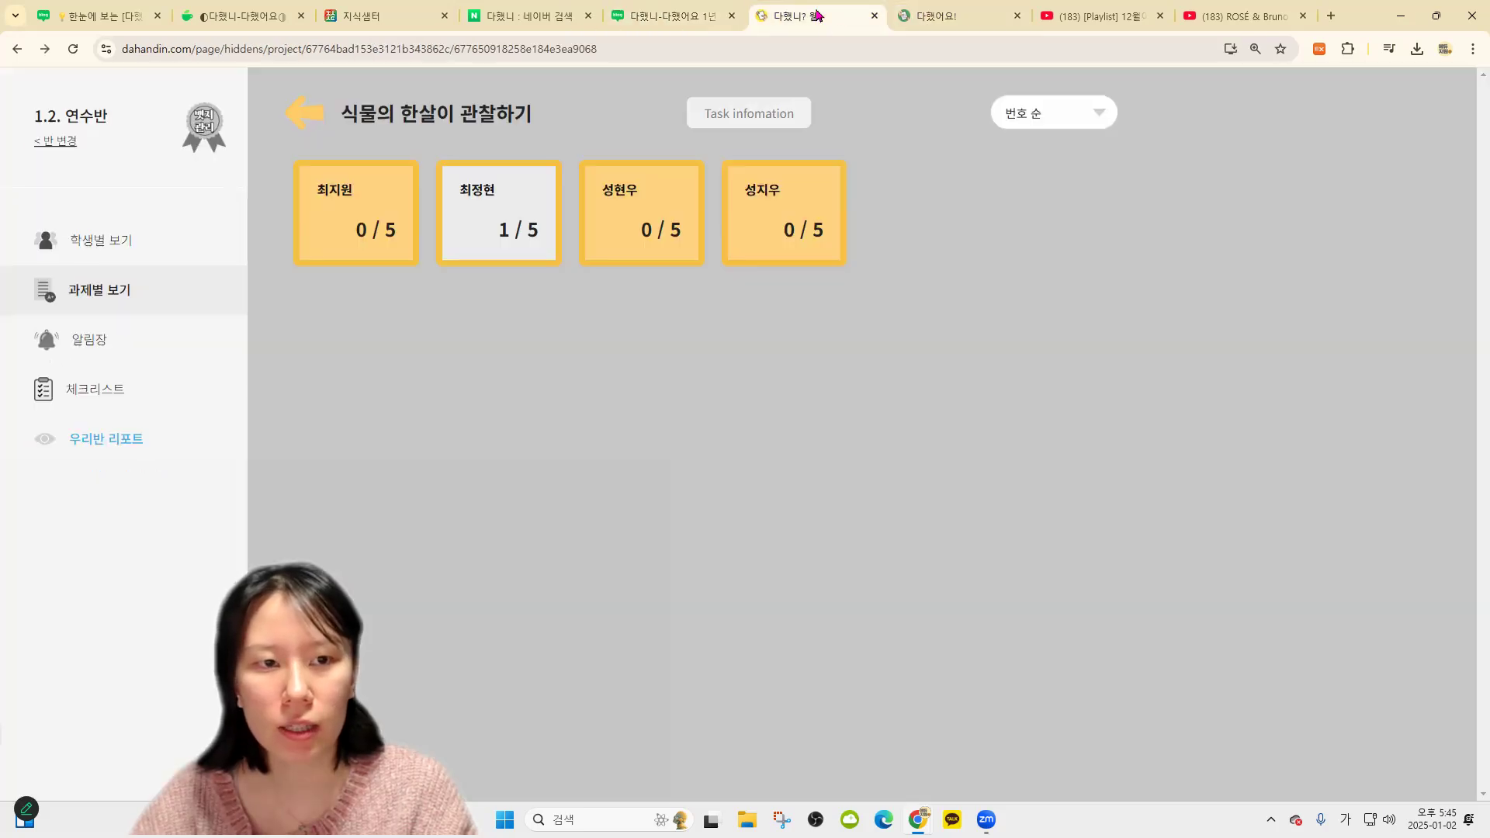
pyautogui.click(310, 104)
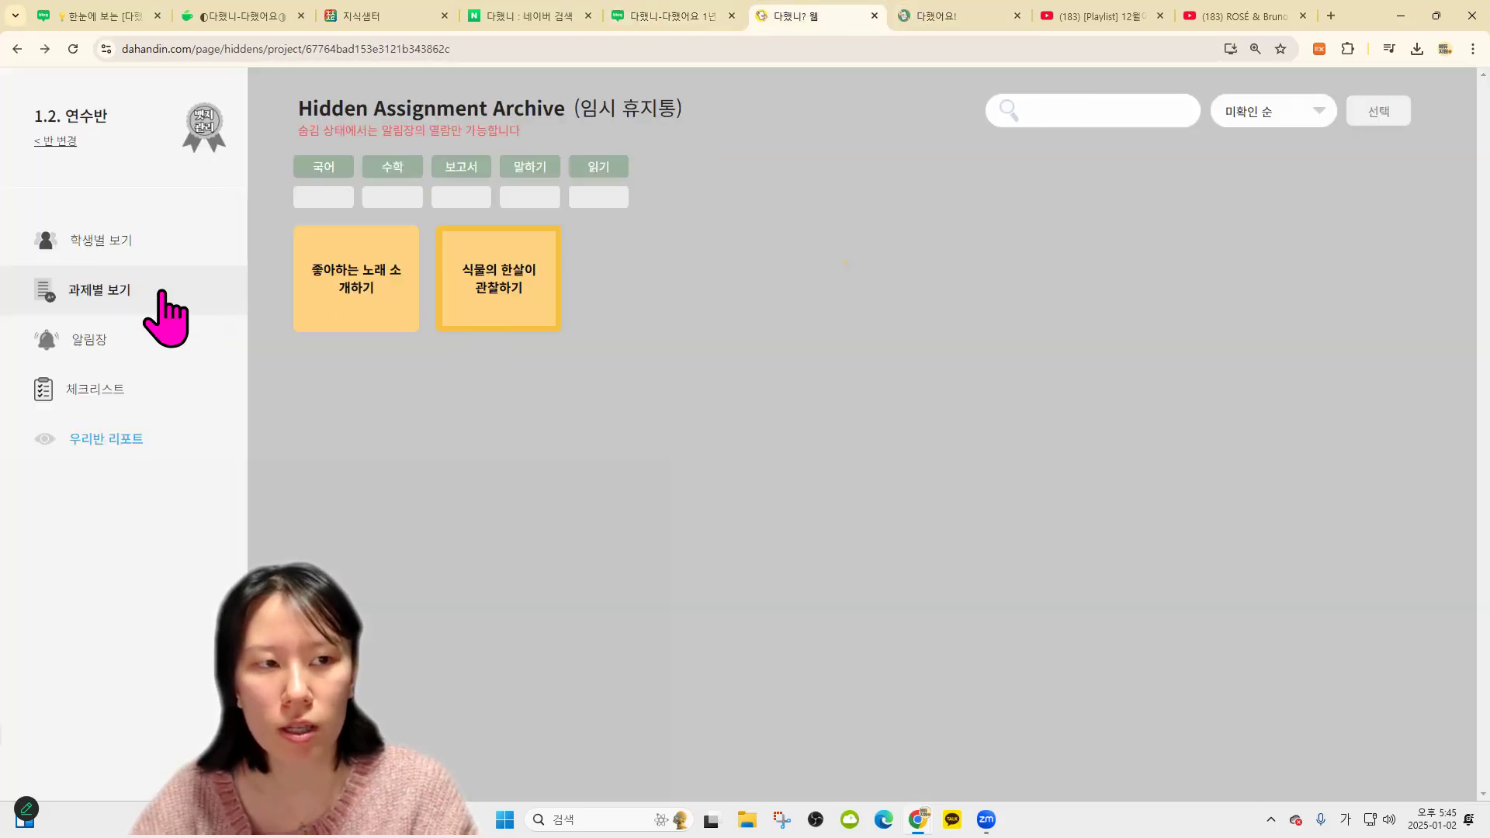
pyautogui.click(160, 293)
# Restore both hidden assignments from the archive and return to the assignment list
pyautogui.click(1214, 120)
pyautogui.click(1379, 111)
pyautogui.click(560, 115)
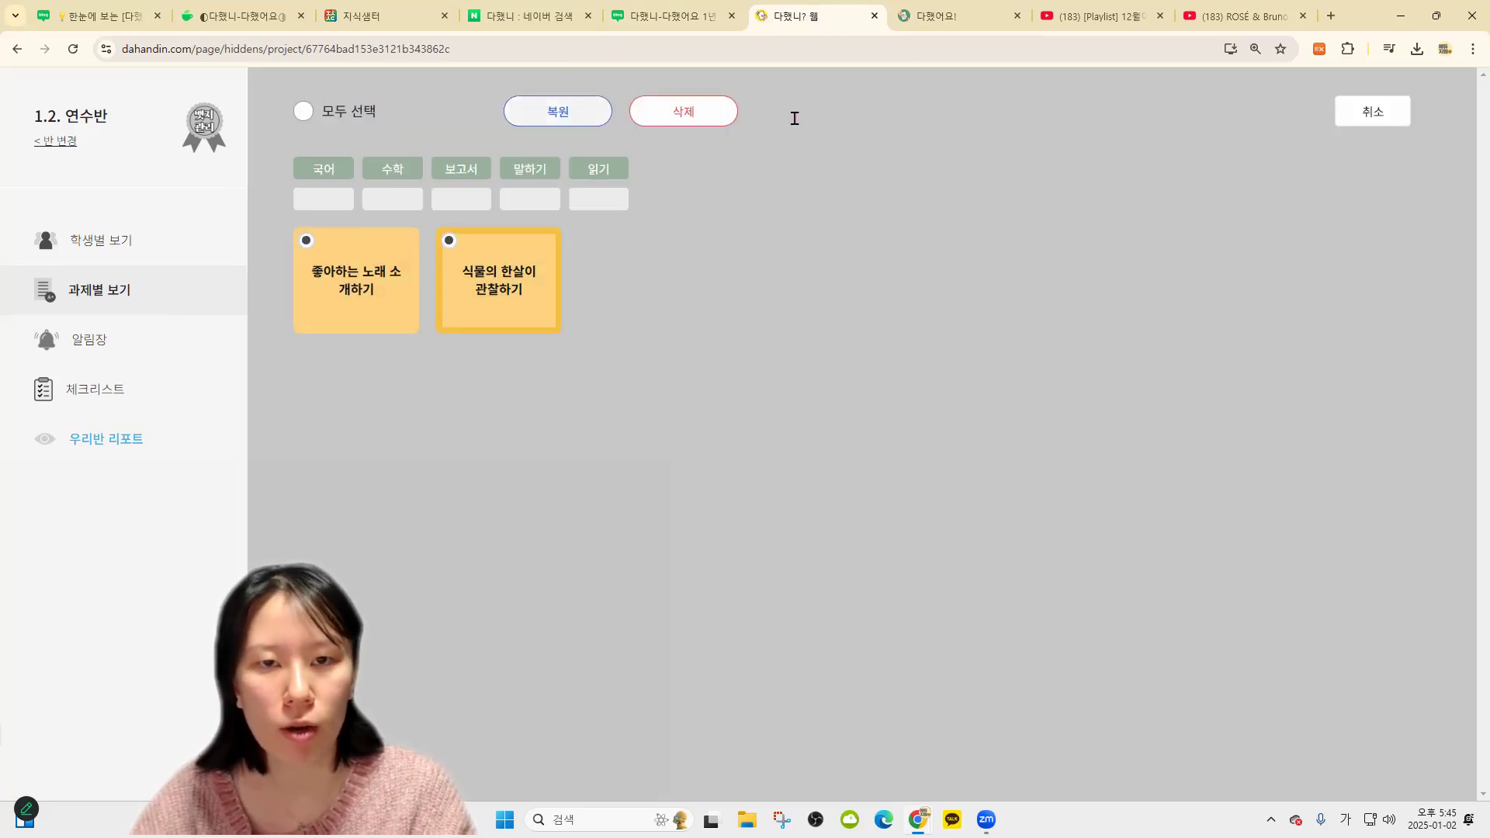
pyautogui.click(869, 149)
pyautogui.click(195, 295)
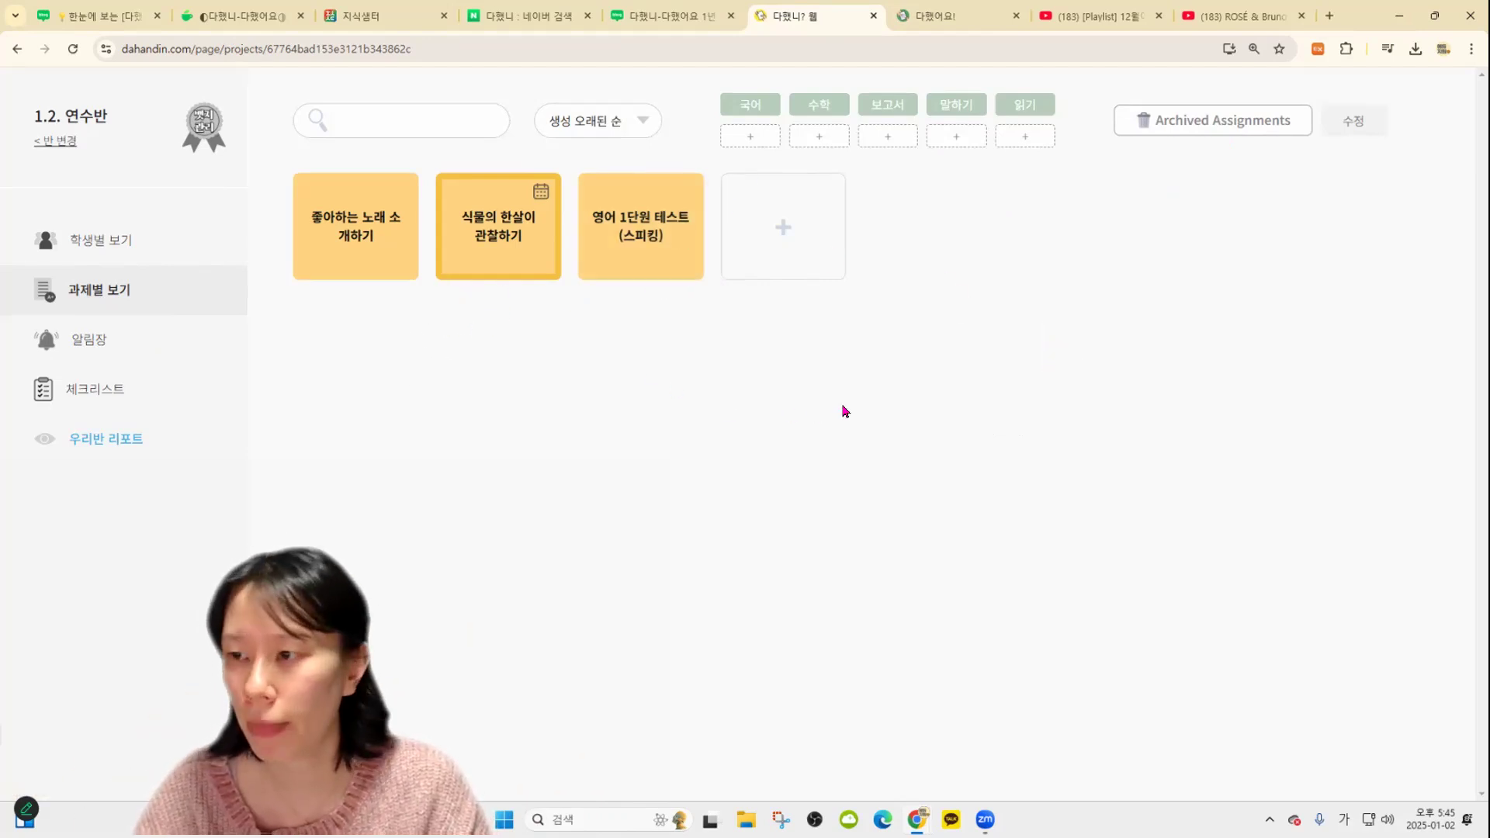
# Show 연수반's four student cards with cookie counts 2/2, 5/5, 0/0 and 0/0
pyautogui.click(164, 237)
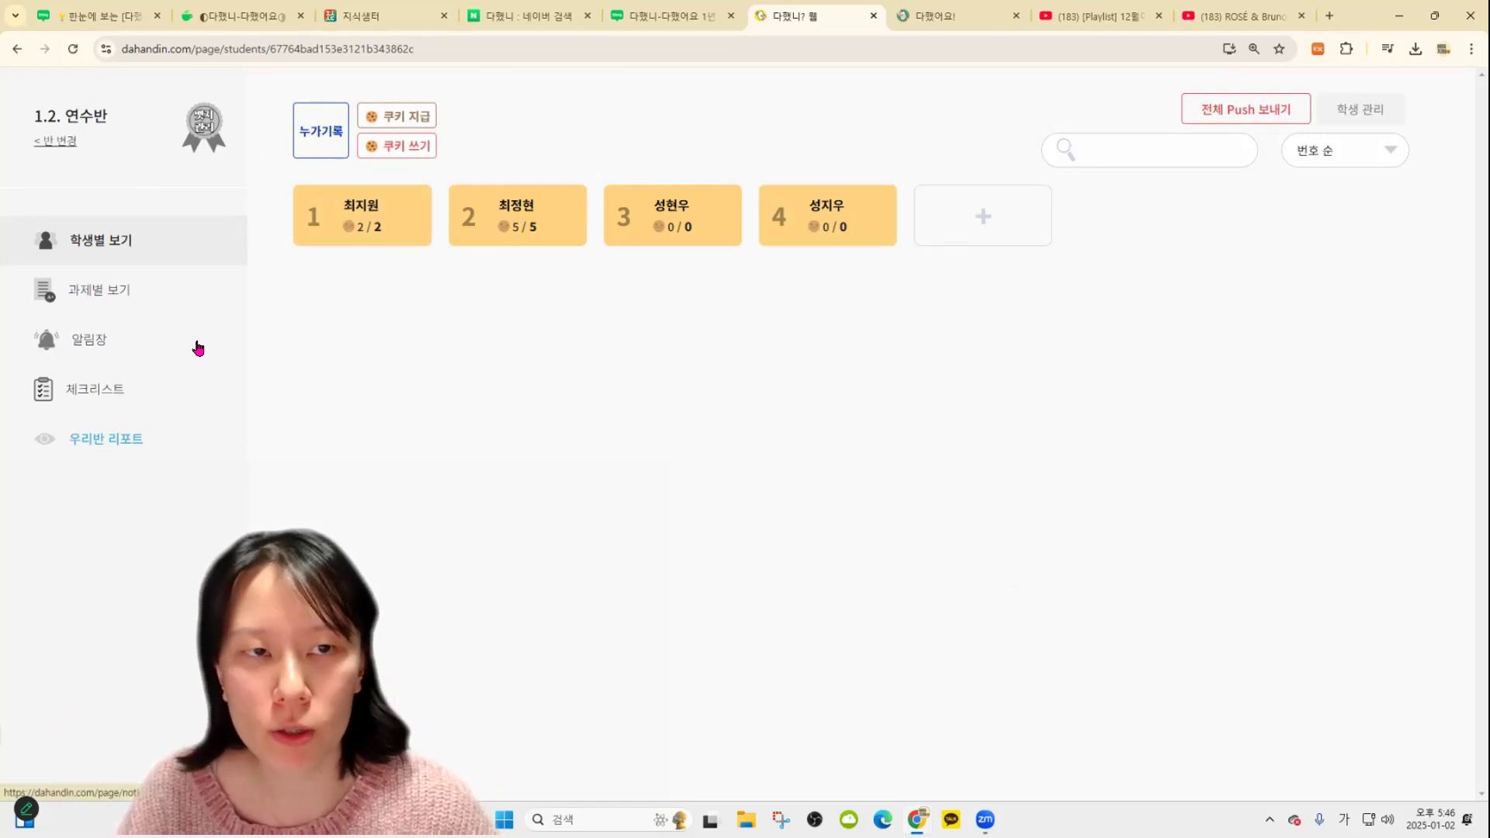
# Start a cookie award for students 3 and 4 and set the count to 10
pyautogui.click(423, 118)
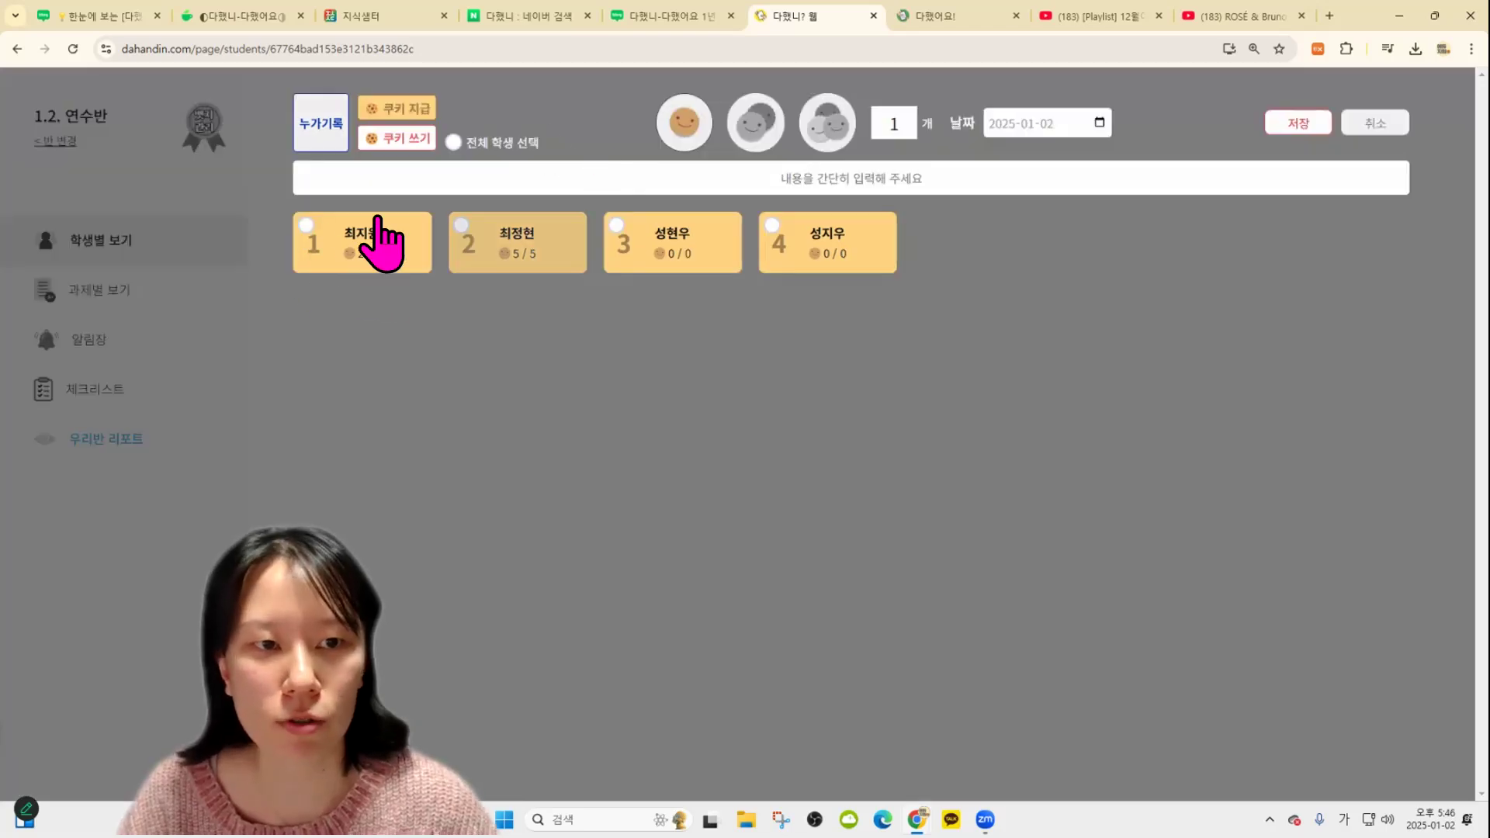
pyautogui.click(483, 149)
pyautogui.click(483, 149)
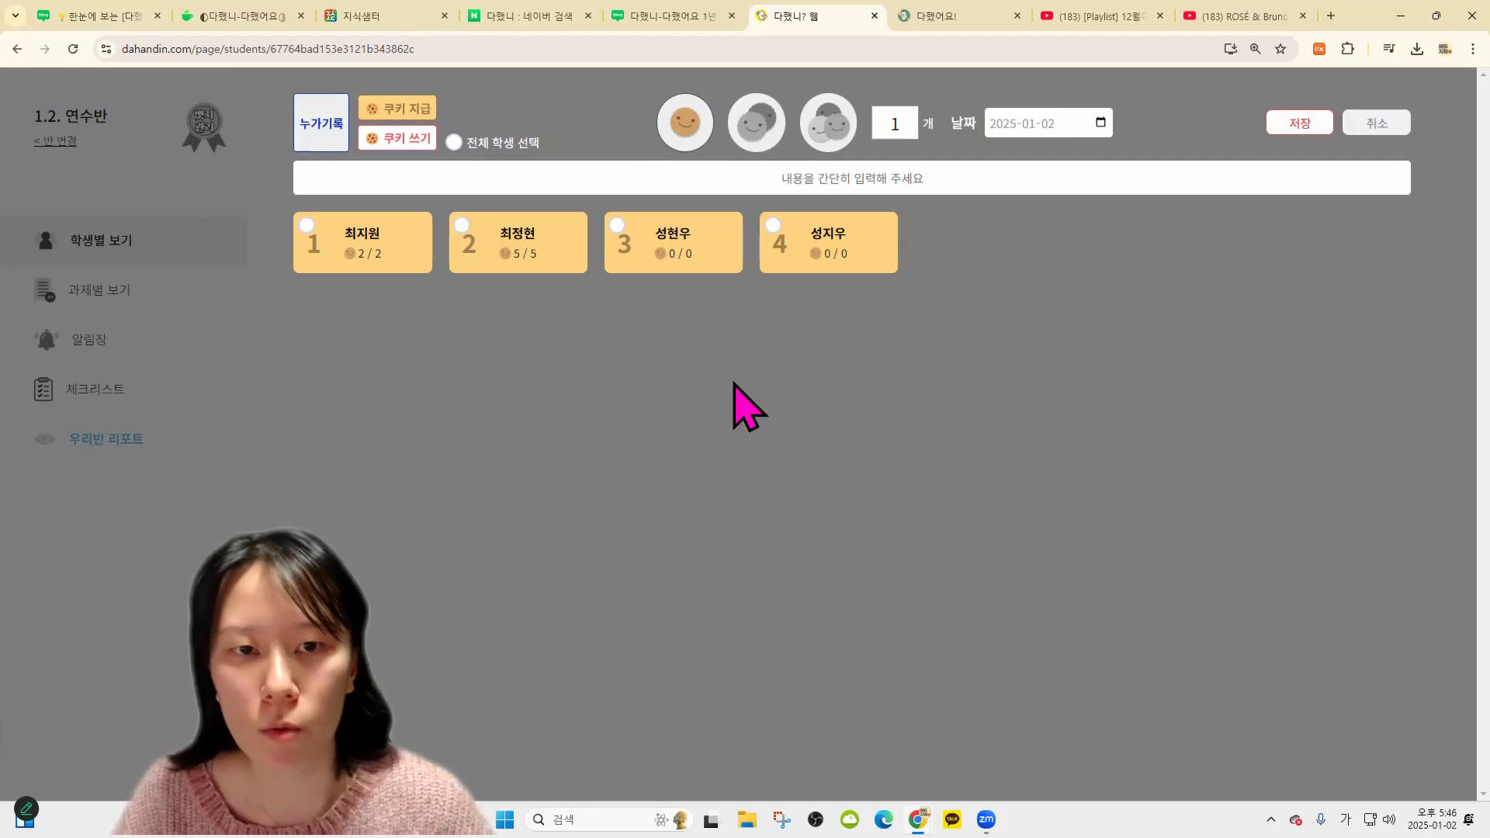
pyautogui.click(770, 263)
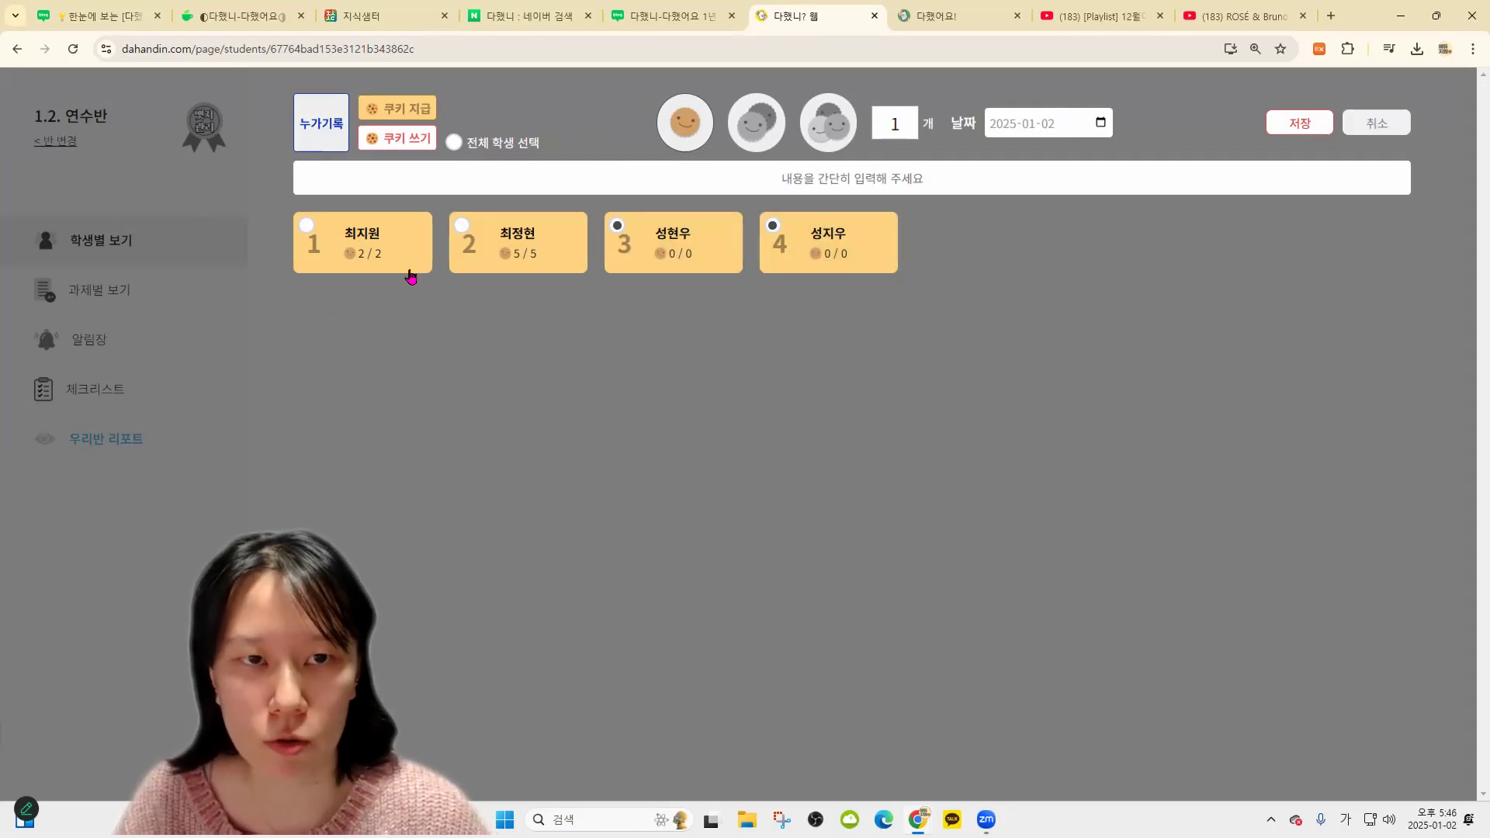
pyautogui.click(824, 128)
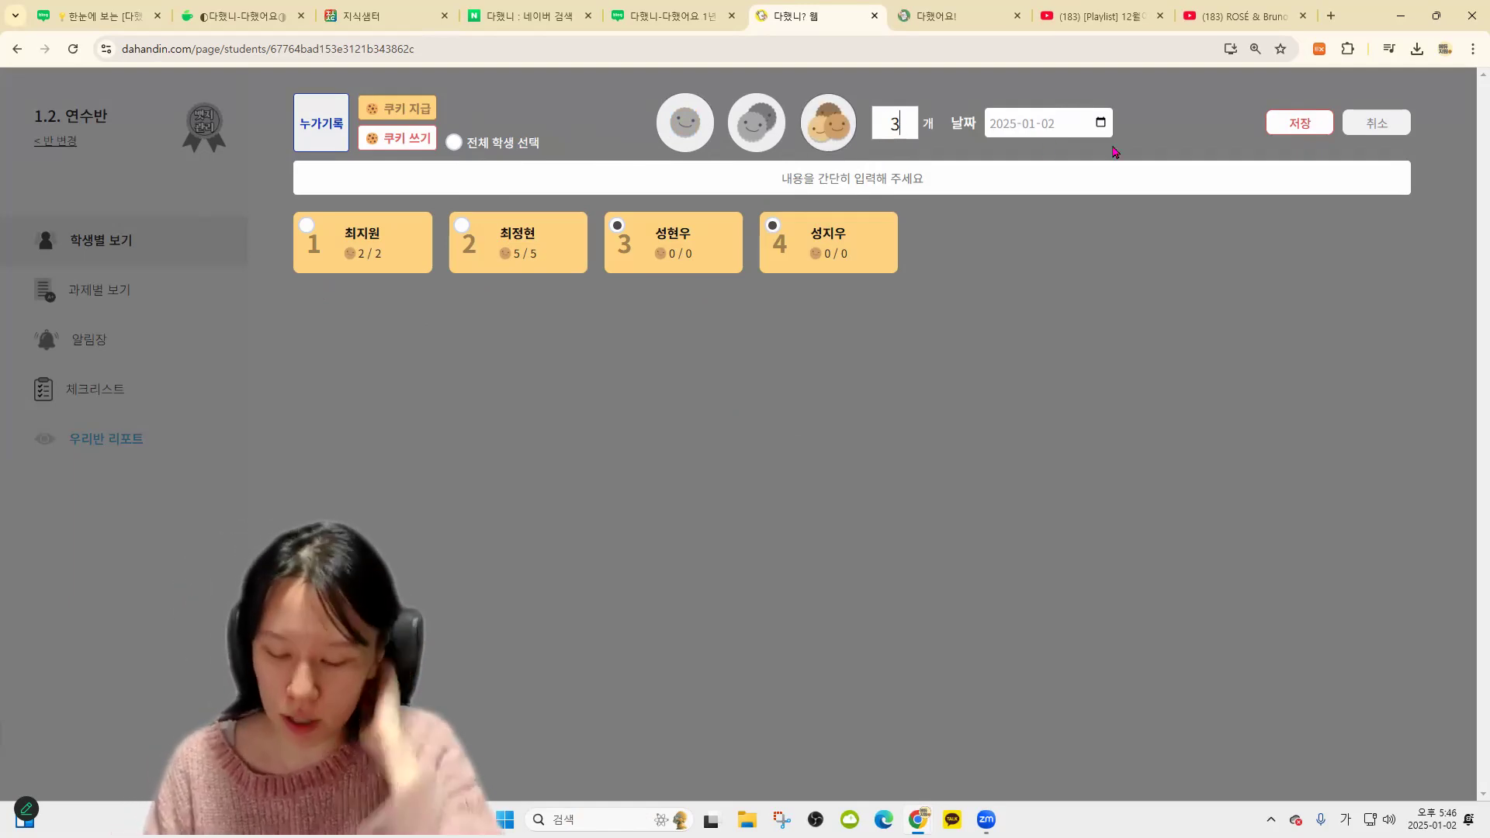
pyautogui.press('BackSpace')
pyautogui.write('10')
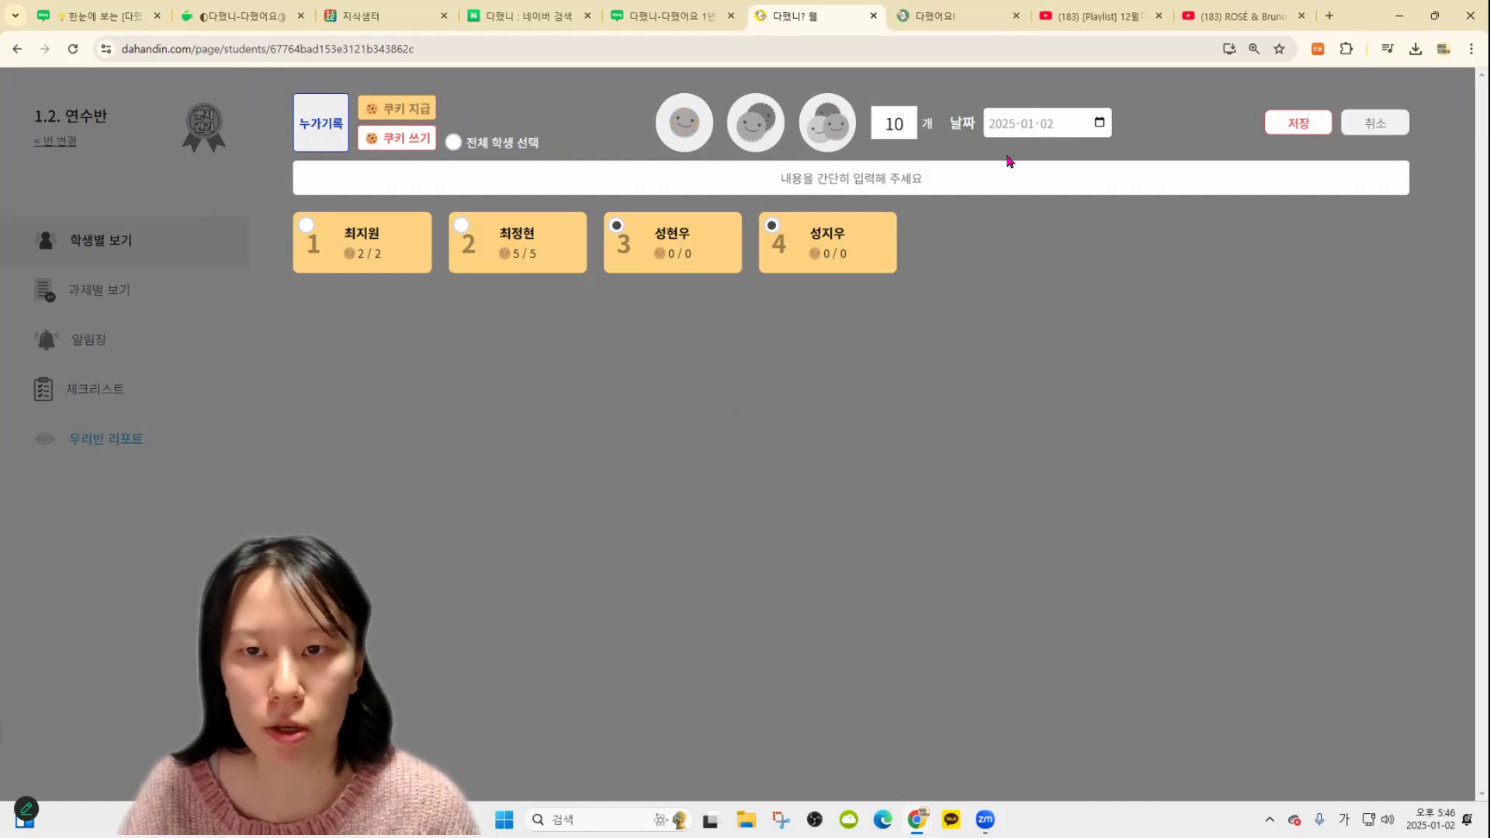
# Keep today's date, enter the reason 스스로 청소하기, and save the award
pyautogui.click(1099, 124)
pyautogui.click(1129, 119)
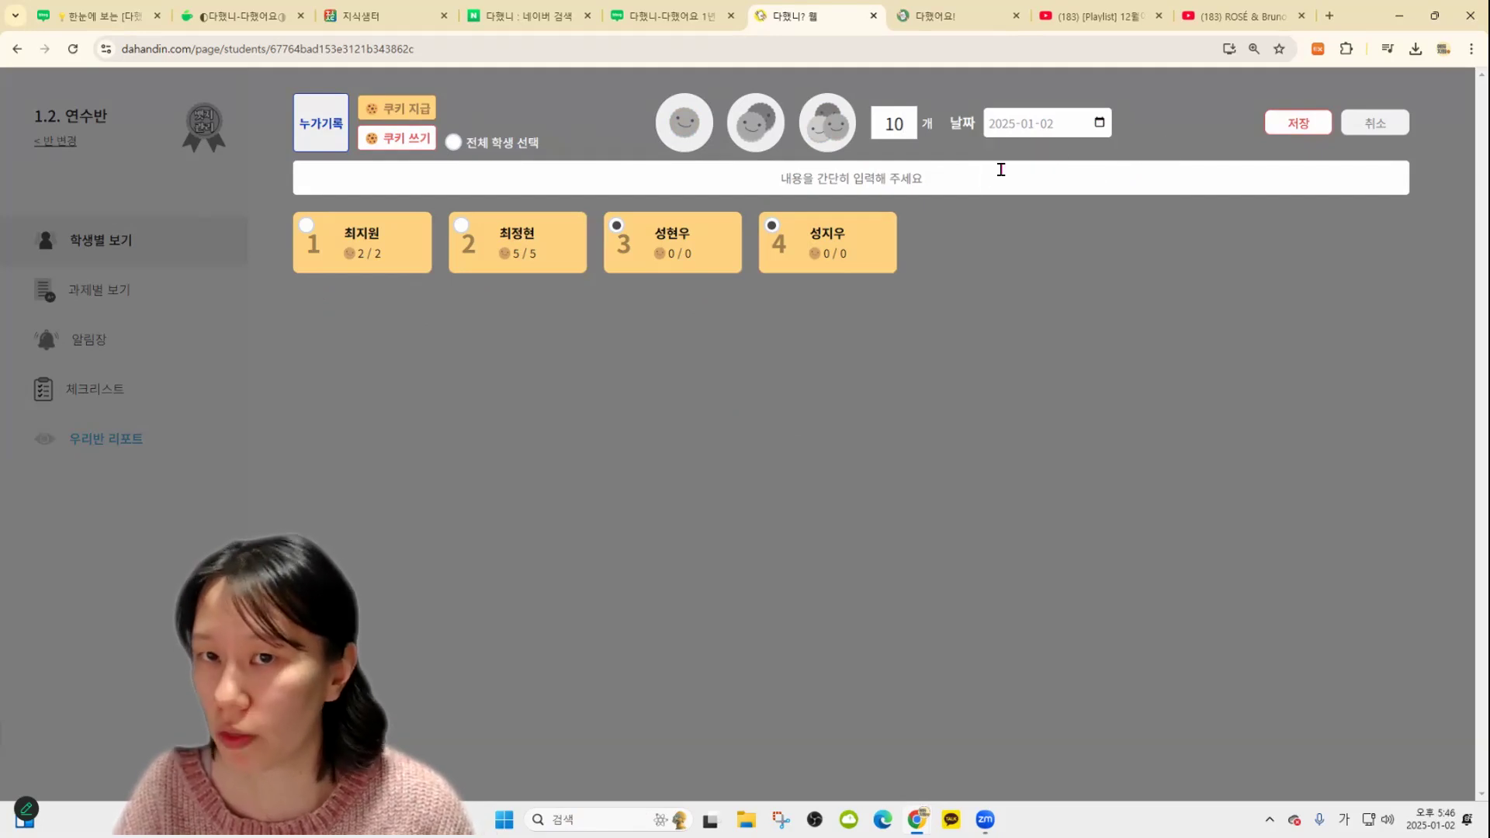
pyautogui.click(948, 168)
pyautogui.write('쳐스로 청소하기')
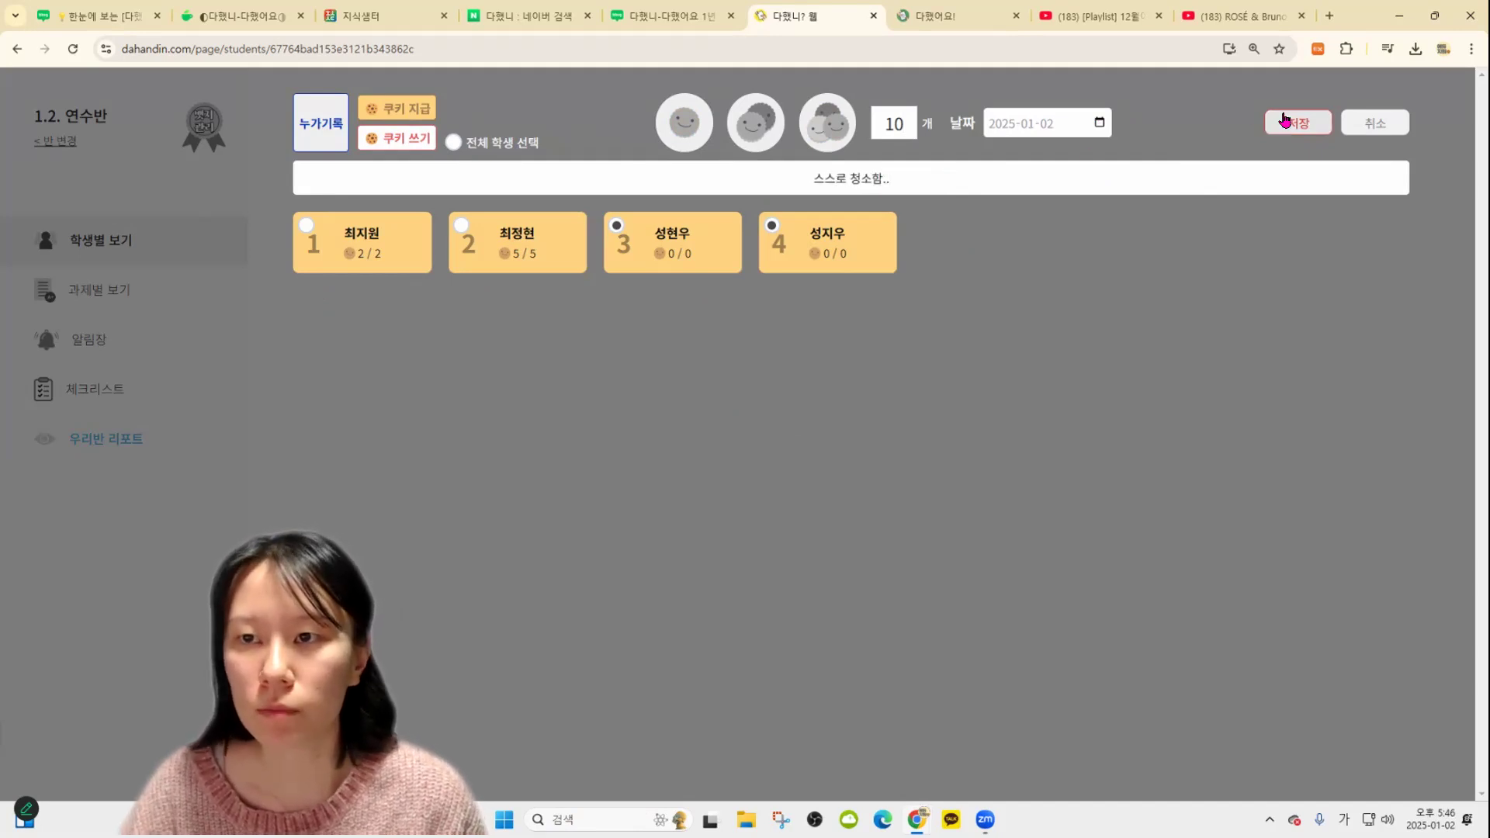
pyautogui.click(1292, 124)
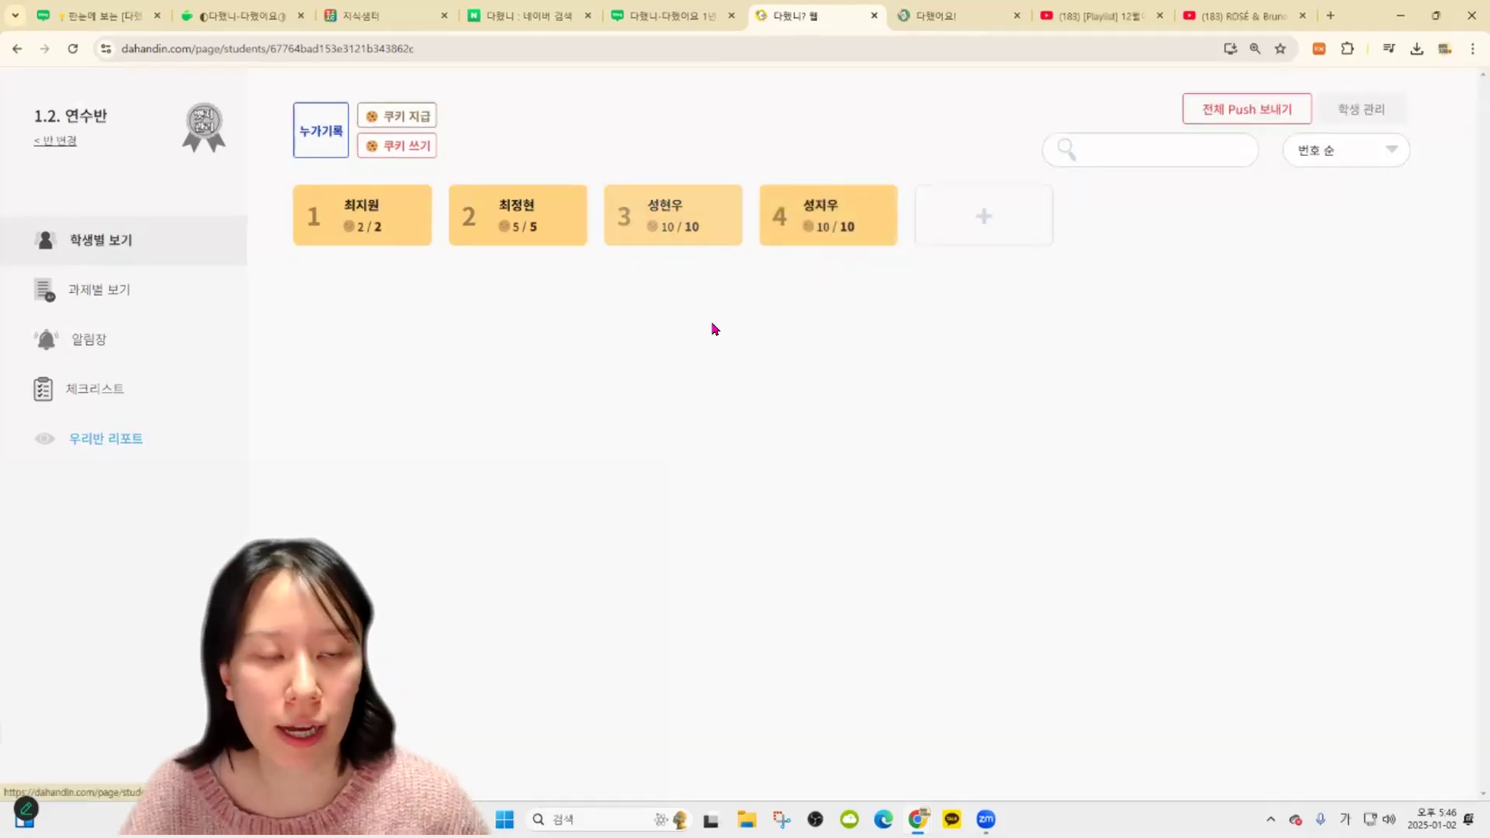
pyautogui.hotkey('ctrl', '+')
pyautogui.hotkey('ctrl', '+')
pyautogui.hotkey('ctrl', '-')
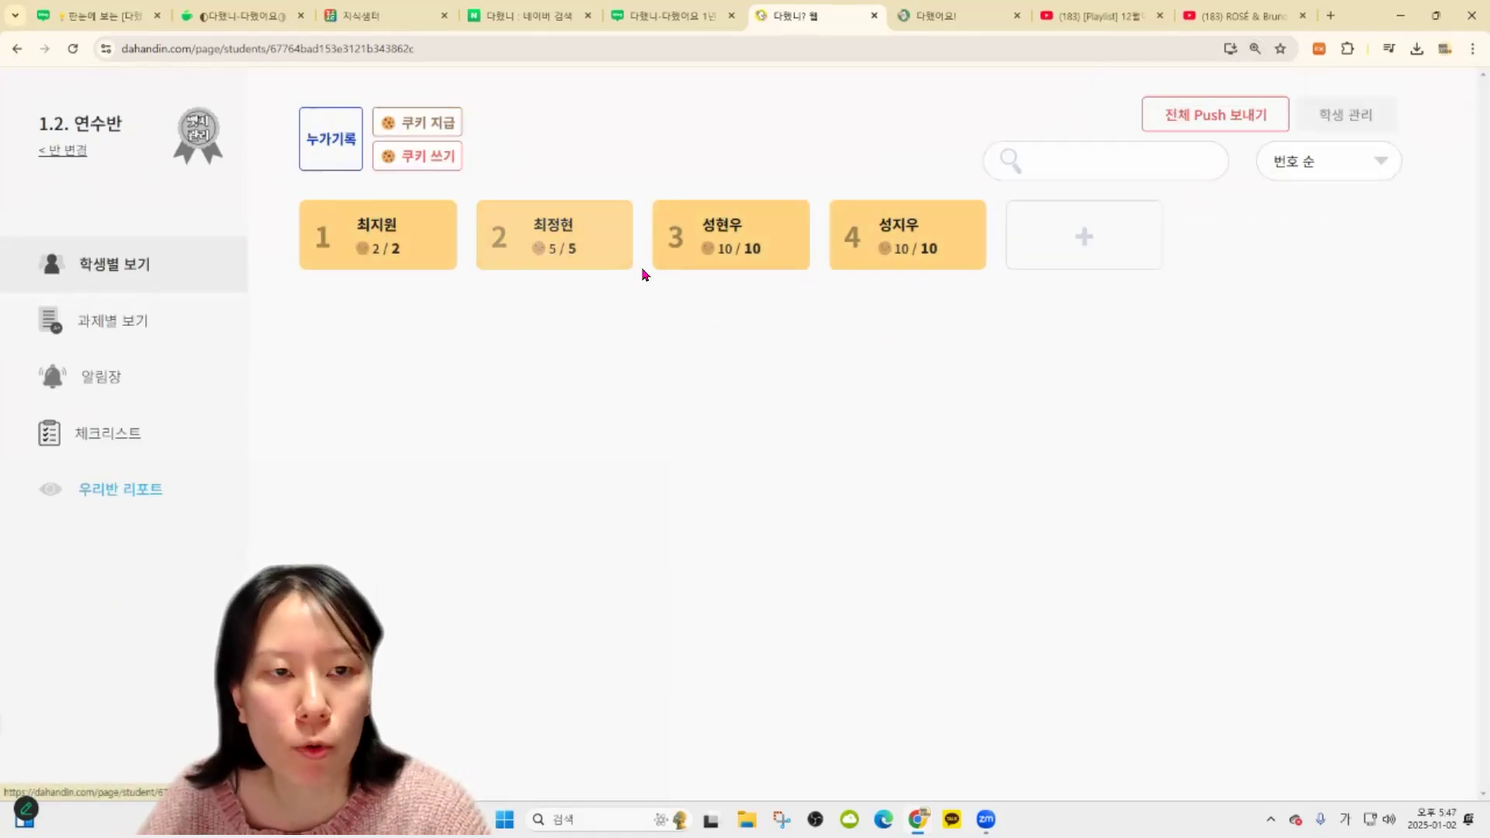
pyautogui.hotkey('ctrl', '-')
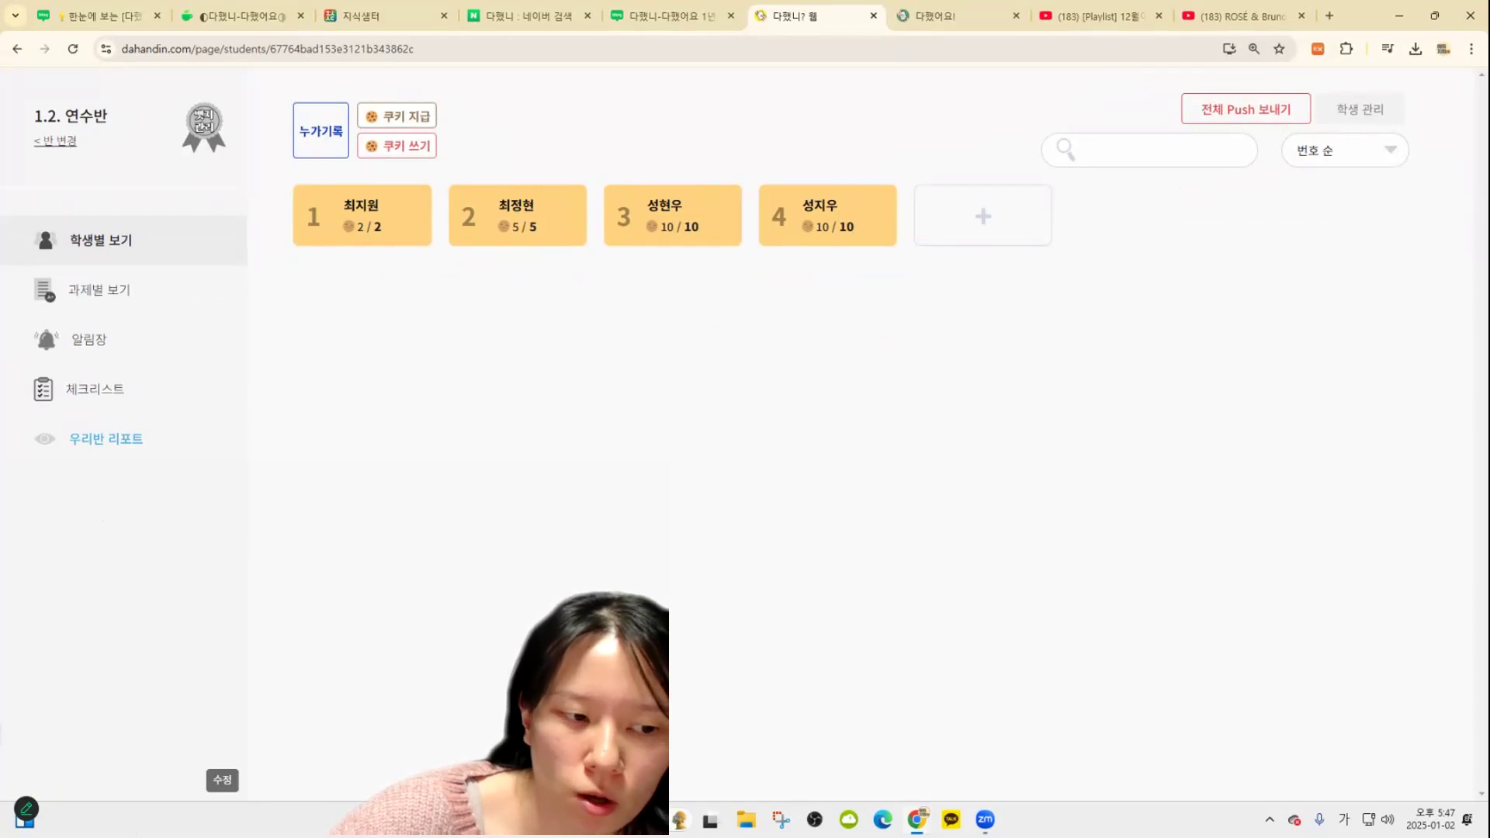
# Reveal the 우리반 쿠키 jar panel showing 27 cookies total, then close its editor
pyautogui.click(222, 781)
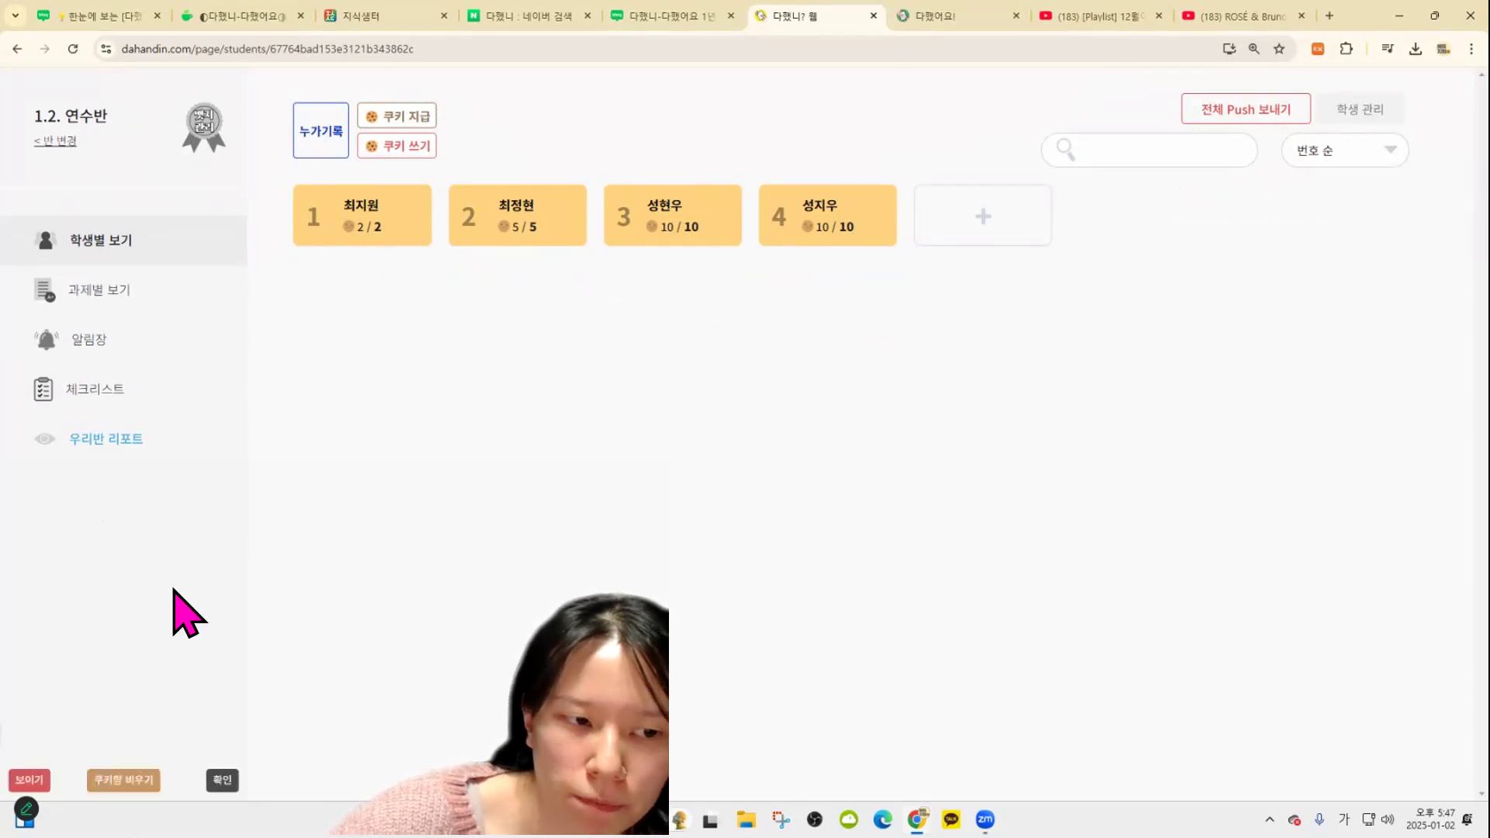
pyautogui.scroll(-1, 497, 560)
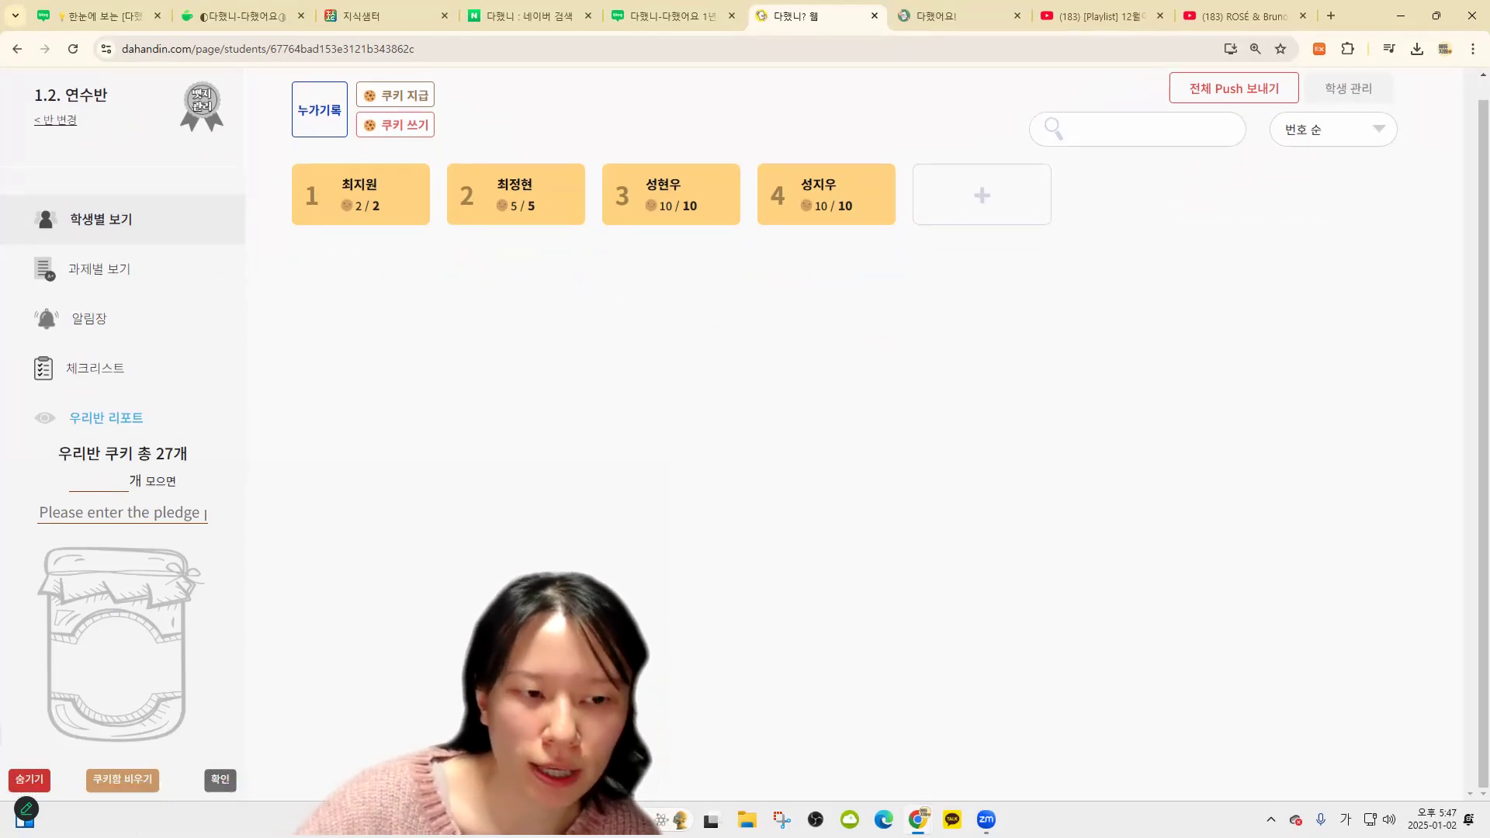
pyautogui.click(220, 779)
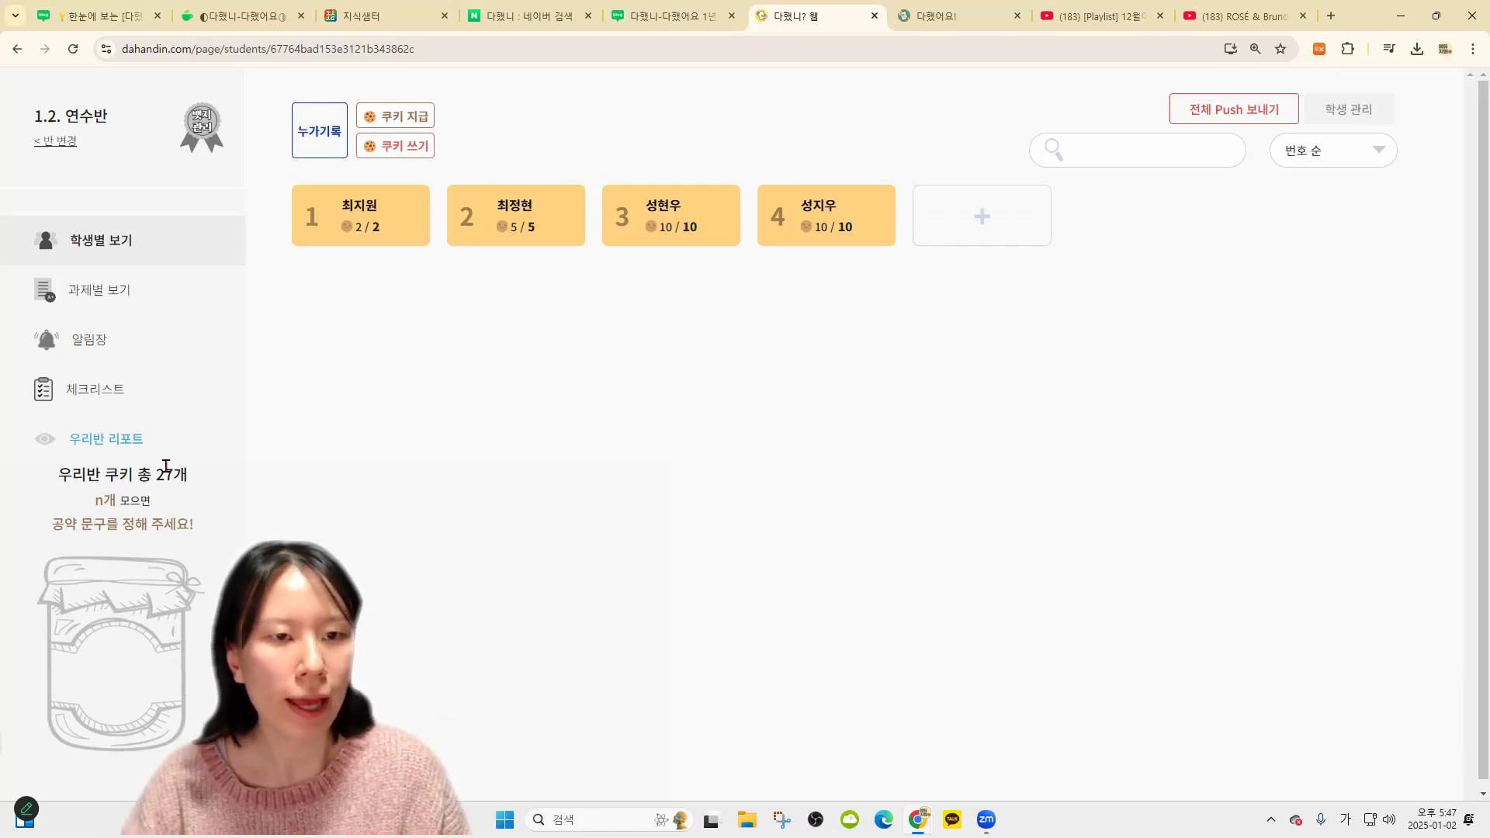
pyautogui.moveTo(173, 475); pyautogui.dragTo(175, 475)
pyautogui.click(382, 268)
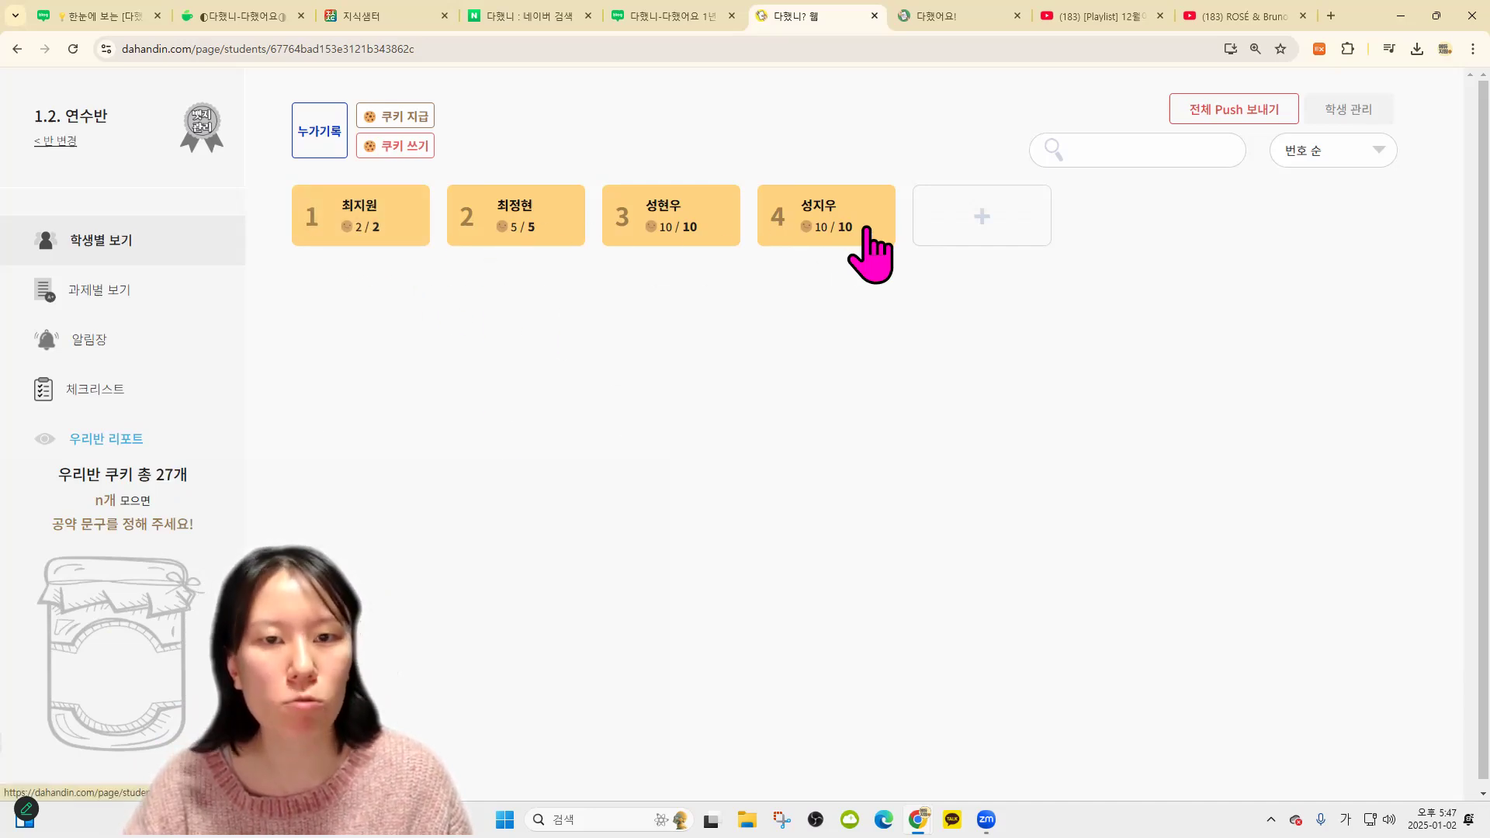
# Award student 2 three cookies, bringing them to 8/8 and the class total to 30
pyautogui.click(539, 243)
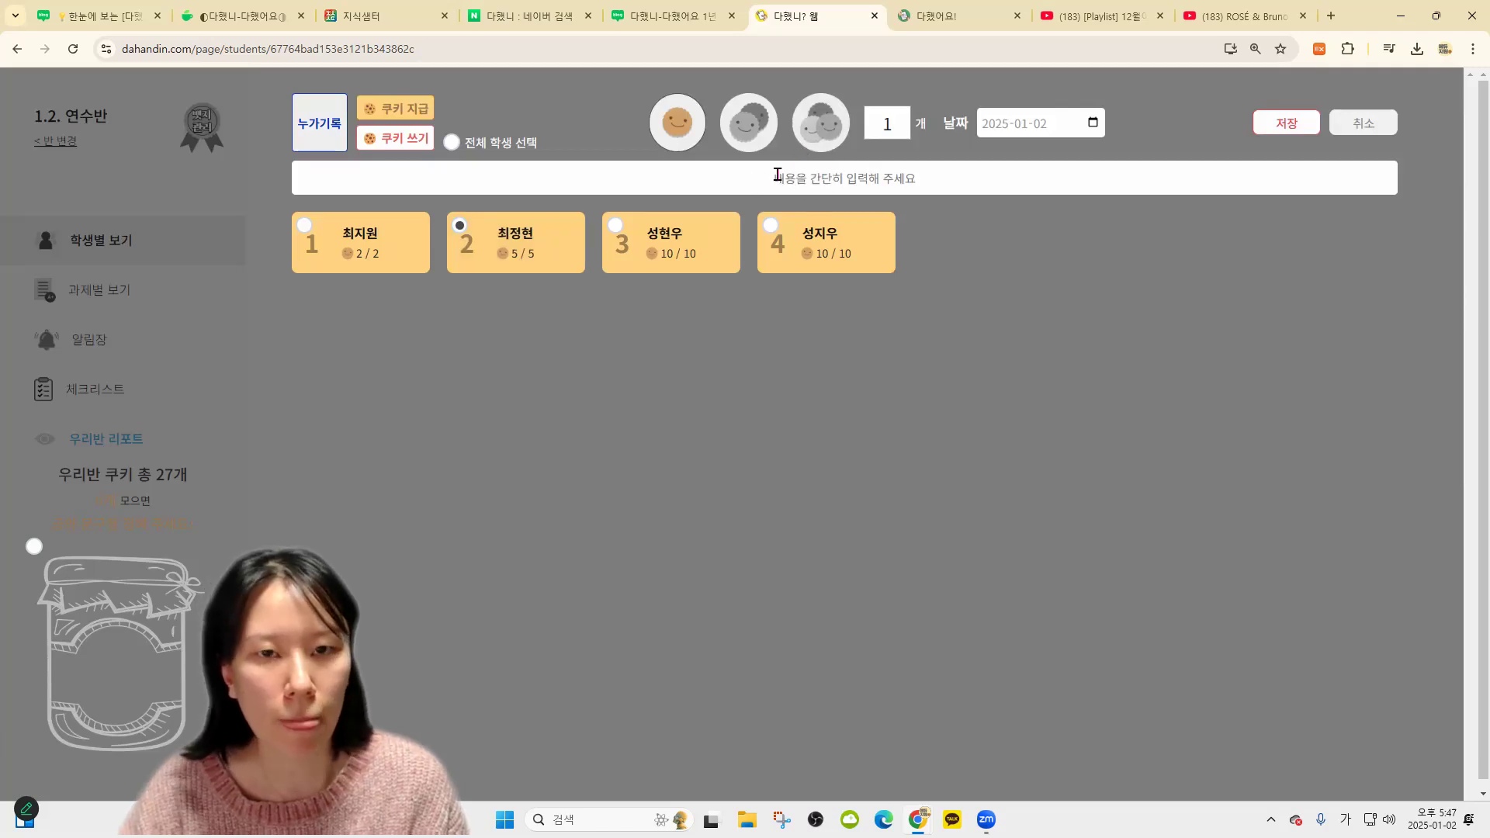
pyautogui.click(820, 122)
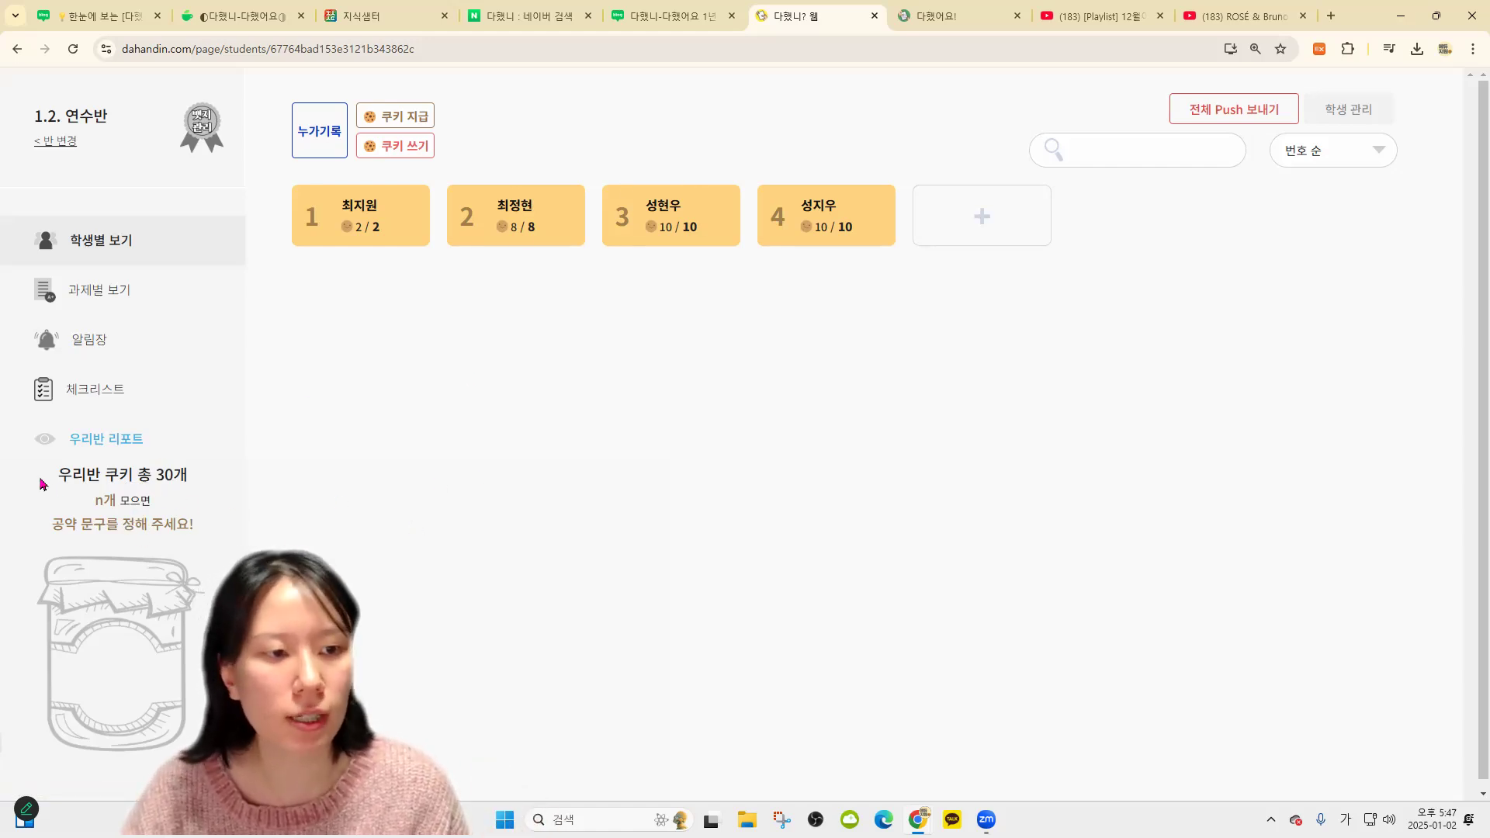
pyautogui.moveTo(43, 482); pyautogui.dragTo(222, 549)
pyautogui.click(426, 572)
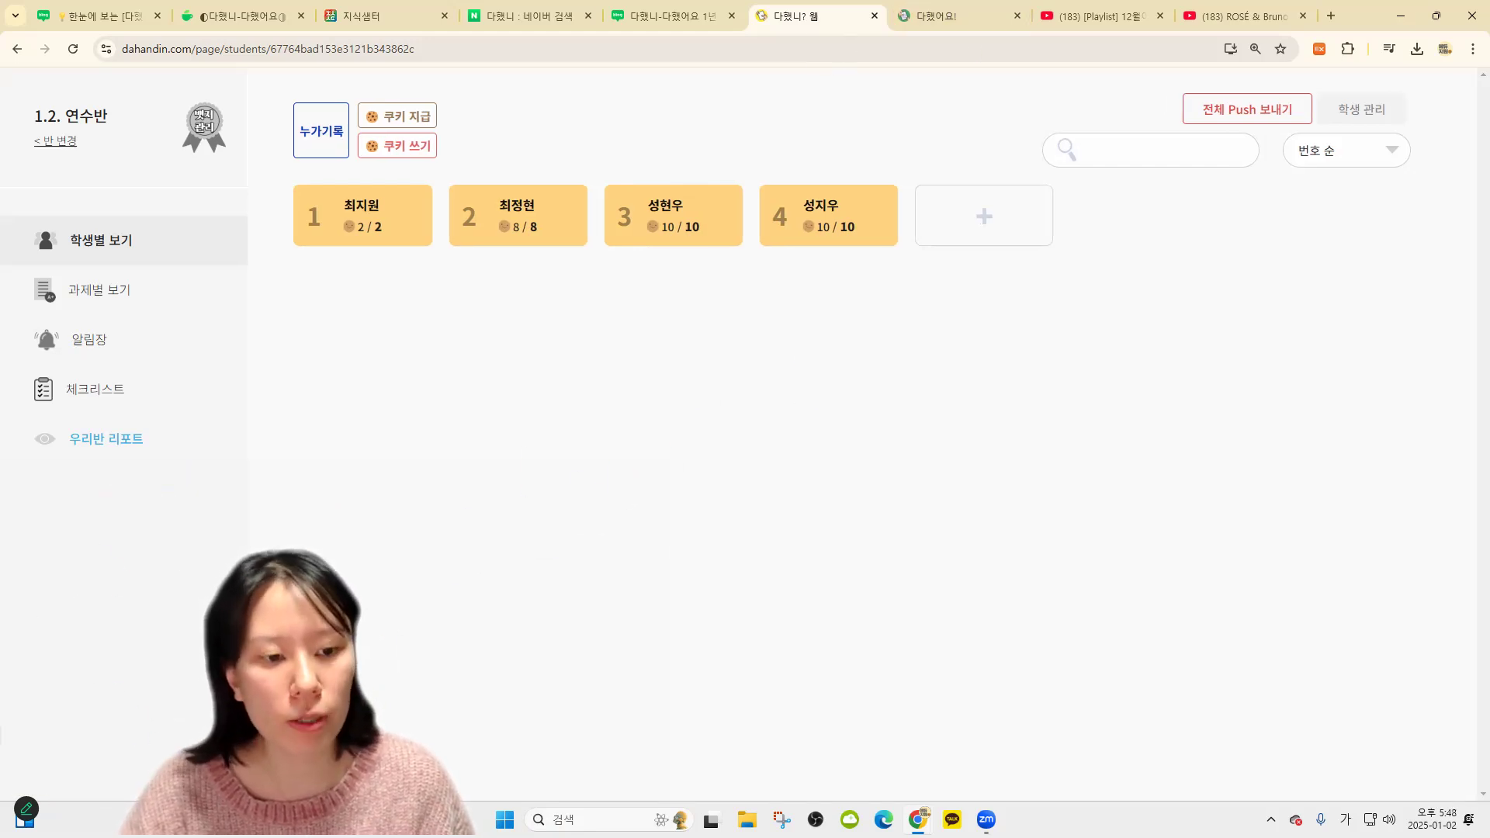
pyautogui.scroll(-1, 745, 434)
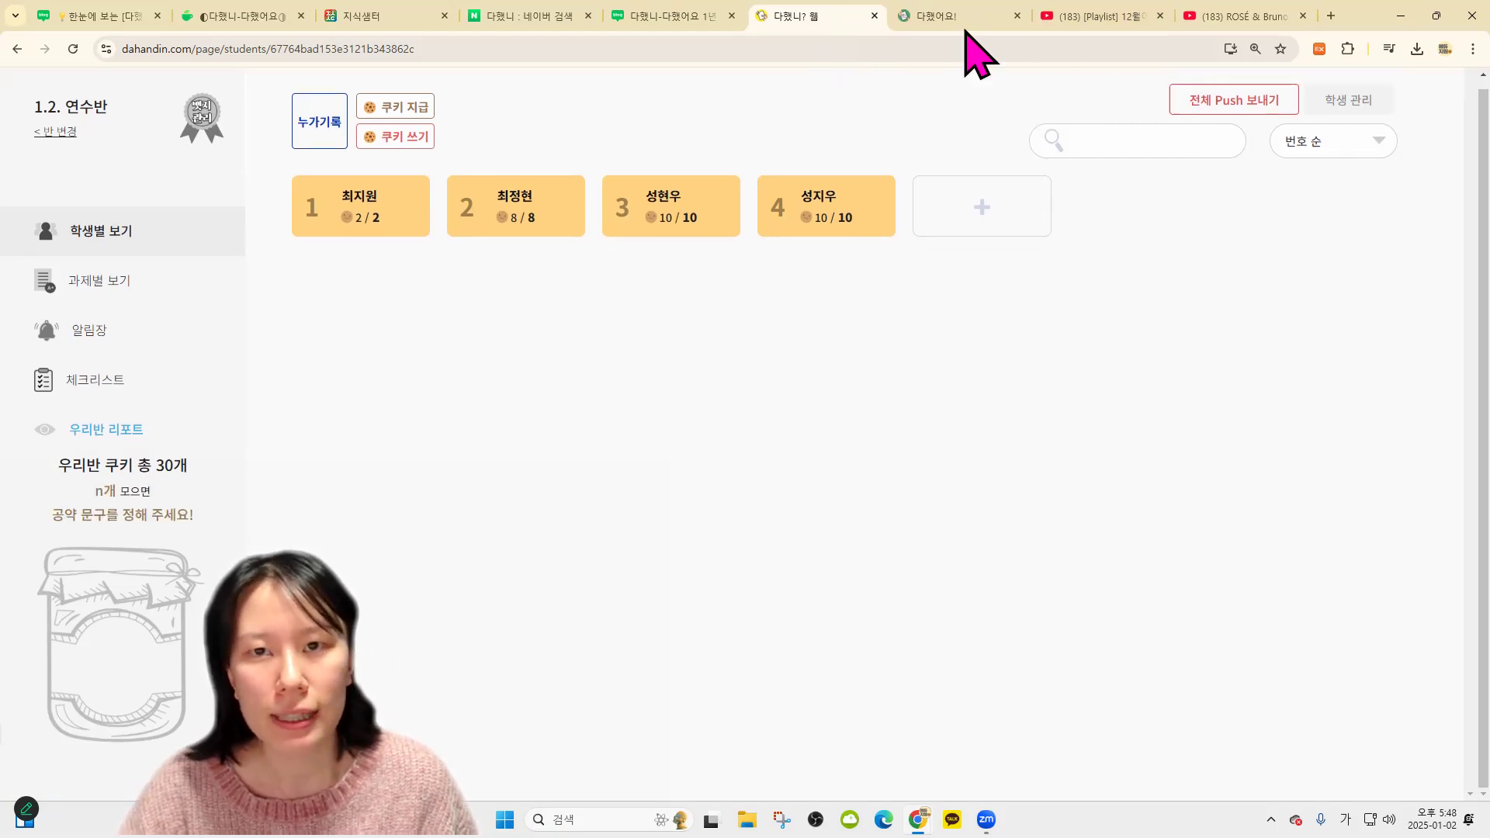
# Reload the 다했어요 student page, then return to 다했니? and edit the class jar goal
pyautogui.click(960, 15)
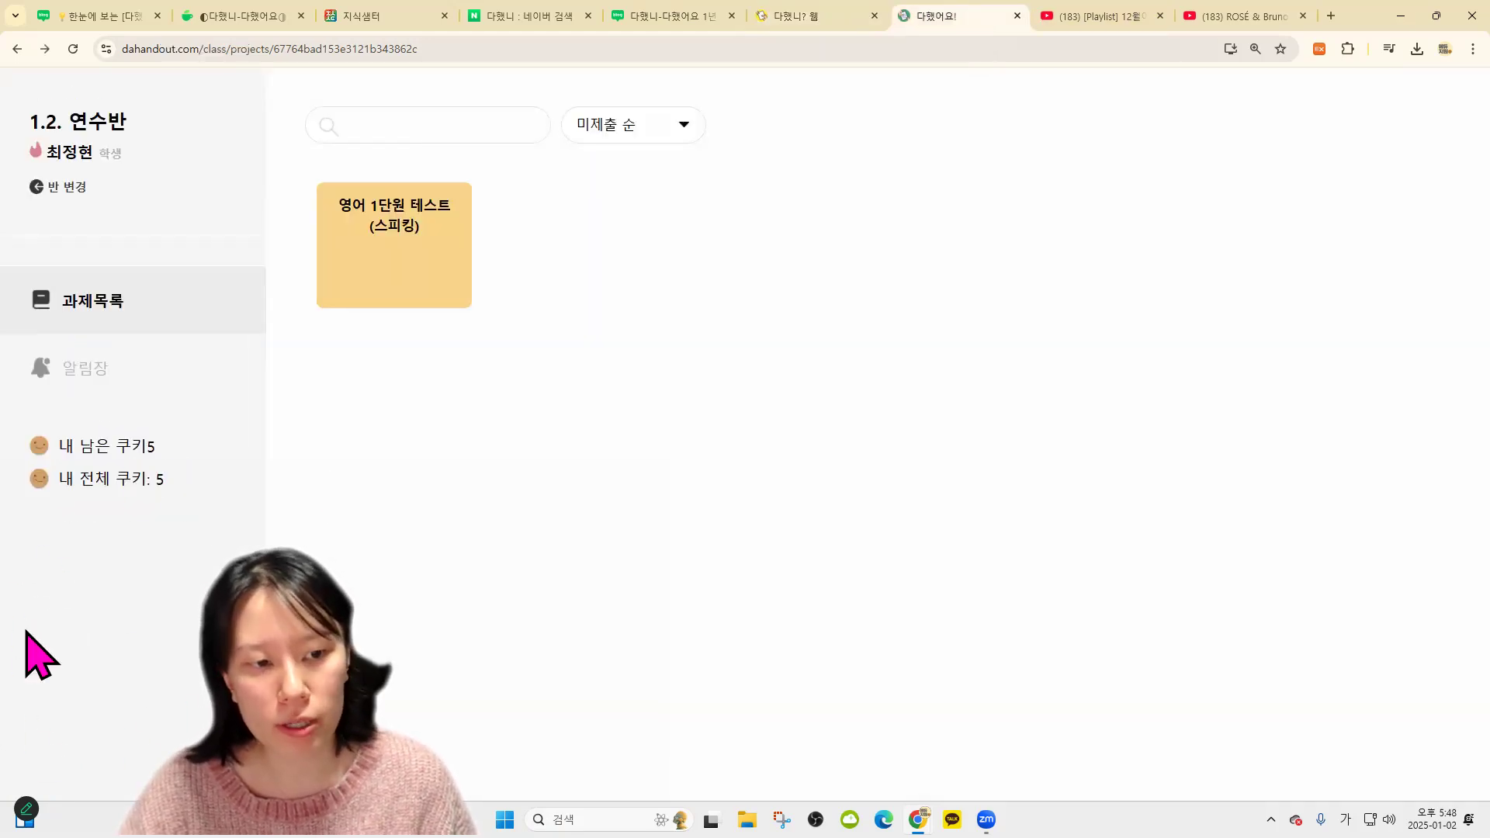
pyautogui.click(73, 49)
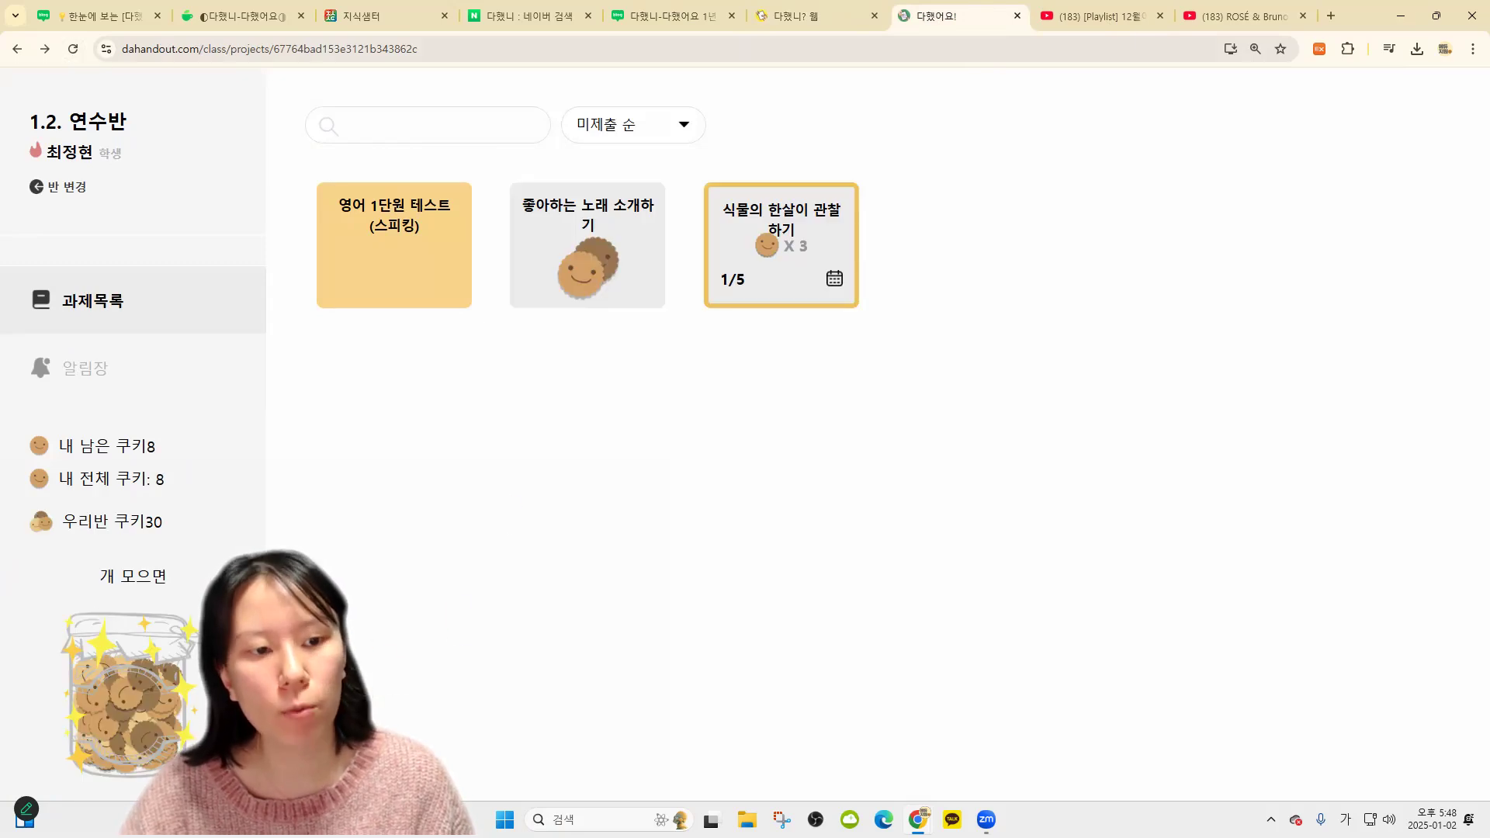
pyautogui.click(829, 22)
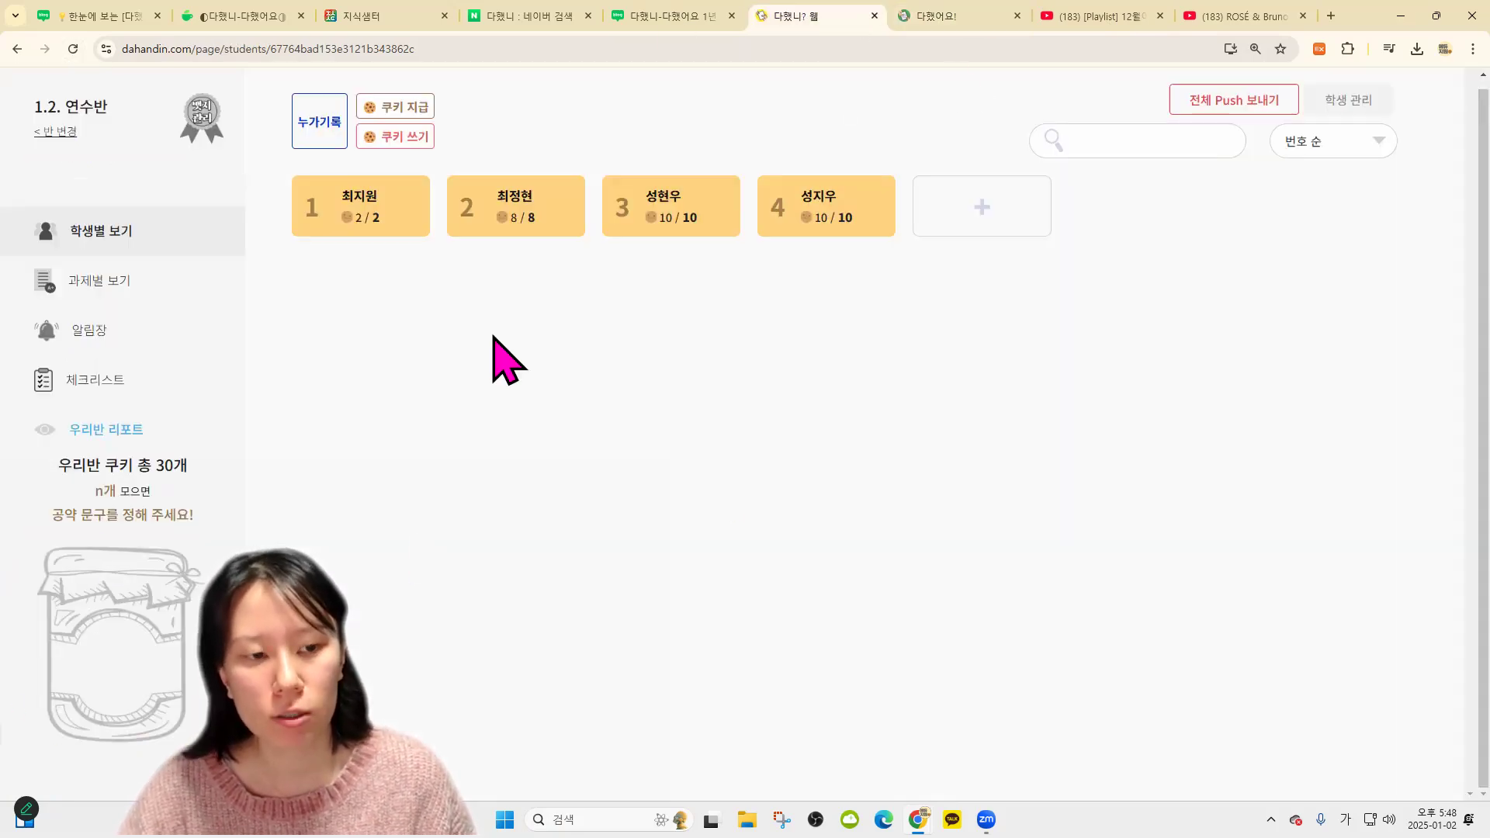
pyautogui.click(915, 15)
pyautogui.click(845, 24)
pyautogui.click(935, 15)
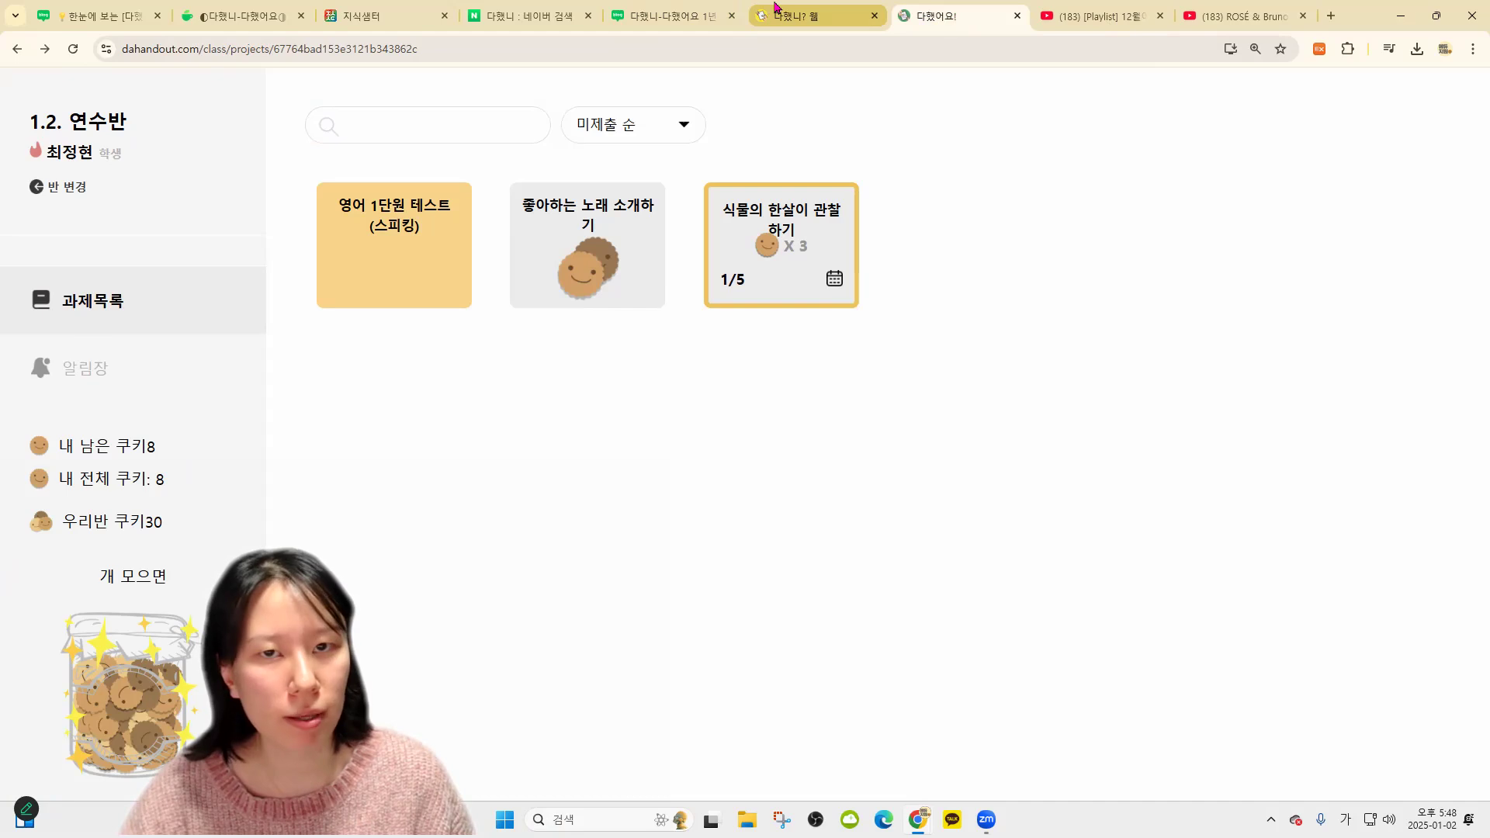
pyautogui.click(799, 17)
pyautogui.click(73, 704)
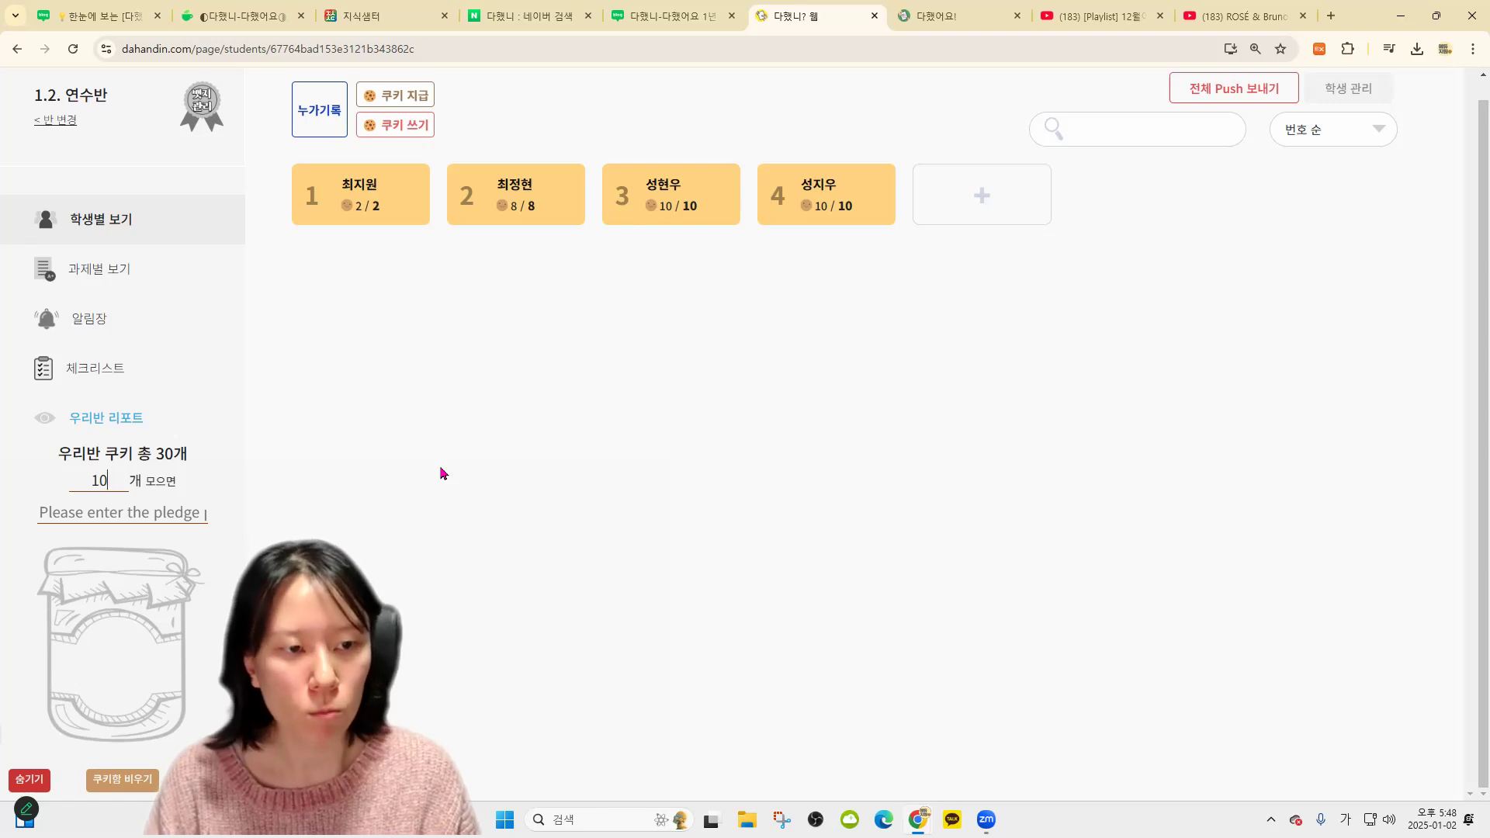
# Enter the jar reward 영화 보기 with 👍🎆 emojis and confirm it
pyautogui.press('BackSpace')
pyautogui.write('50')
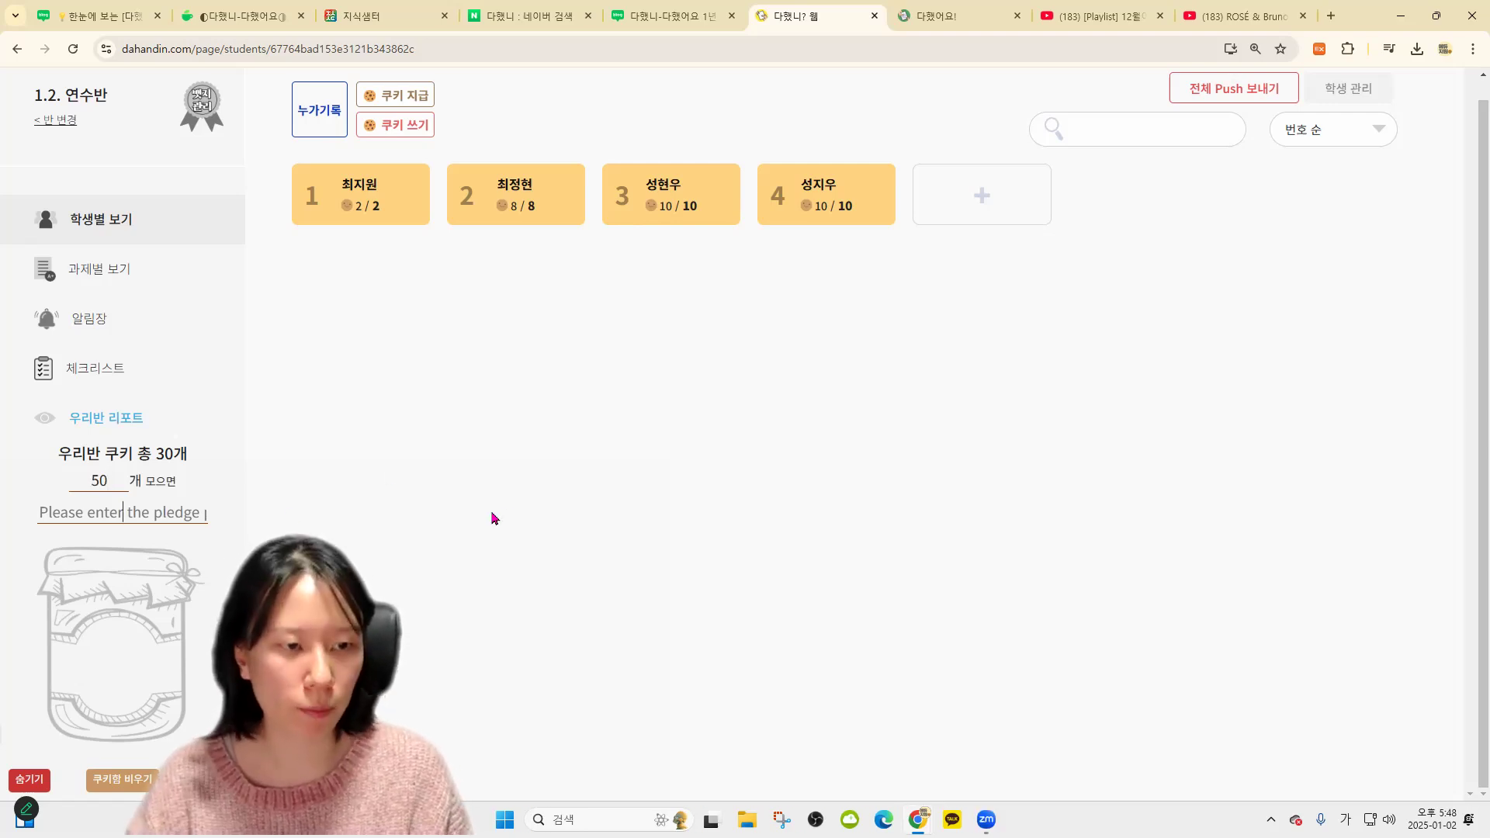
pyautogui.write('영화 보기')
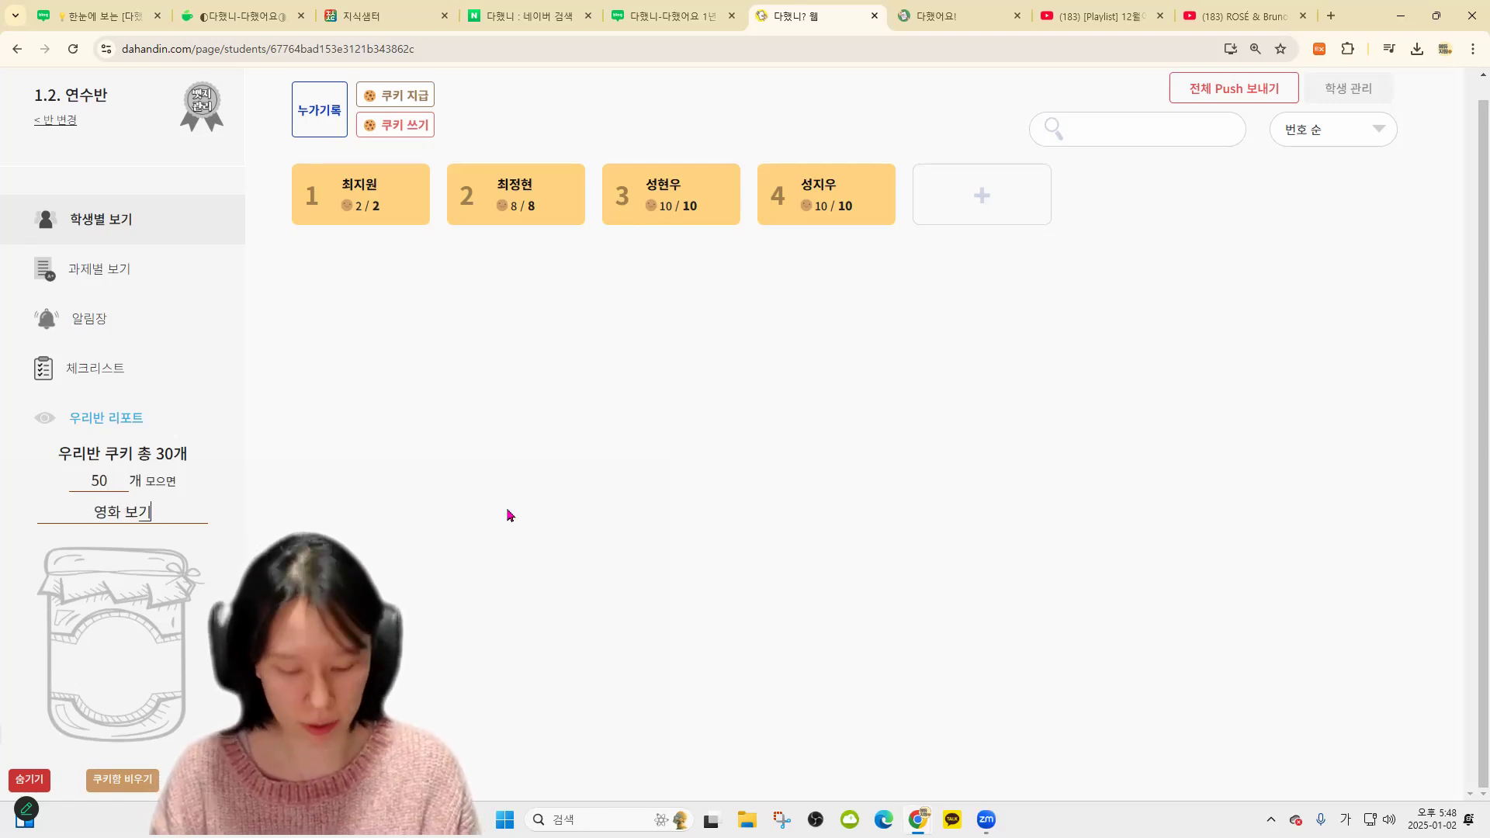
pyautogui.press('super+period')
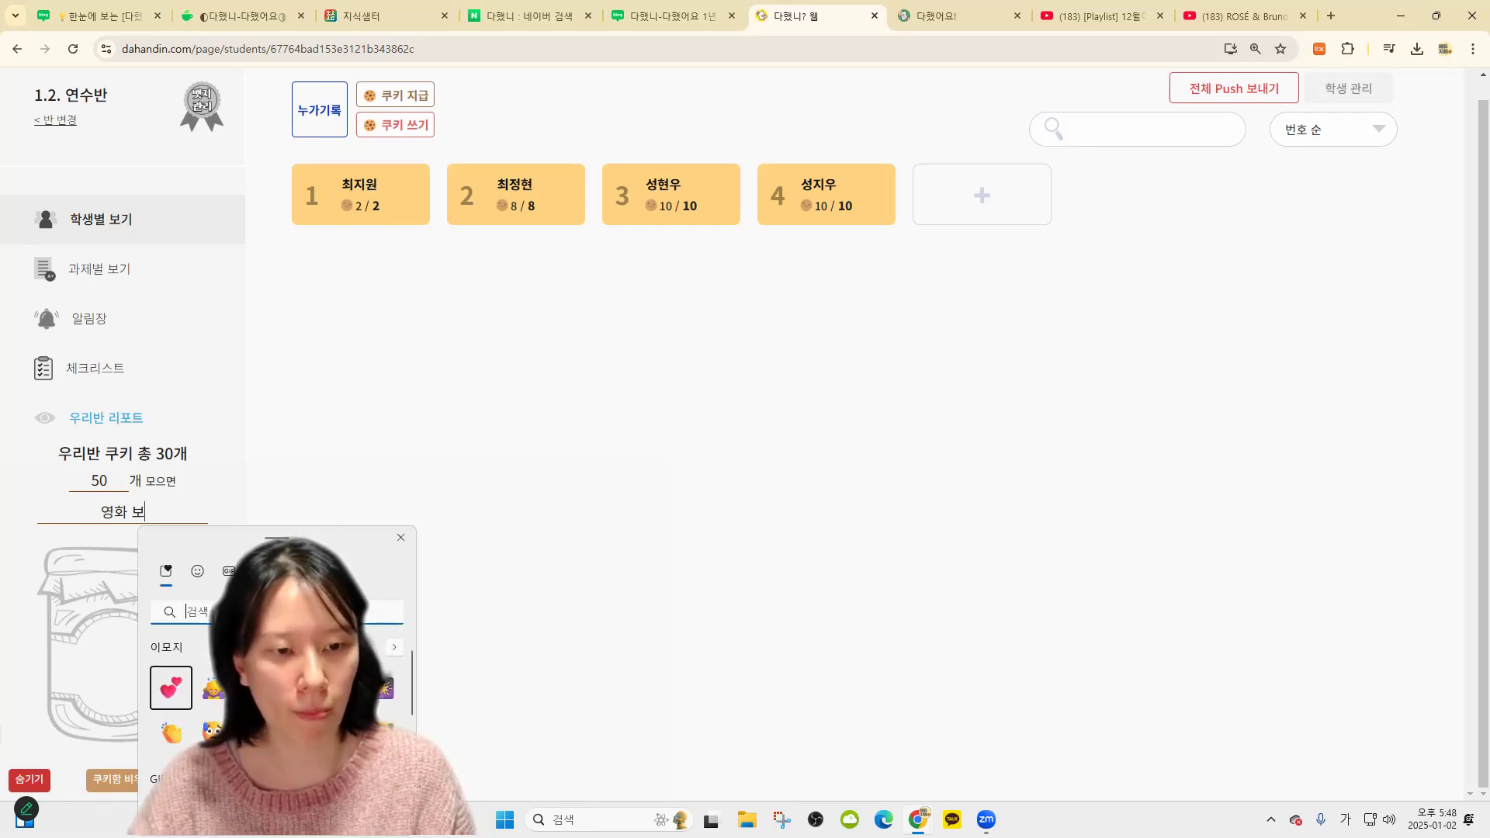
pyautogui.click(343, 688)
pyautogui.click(386, 689)
pyautogui.click(126, 513)
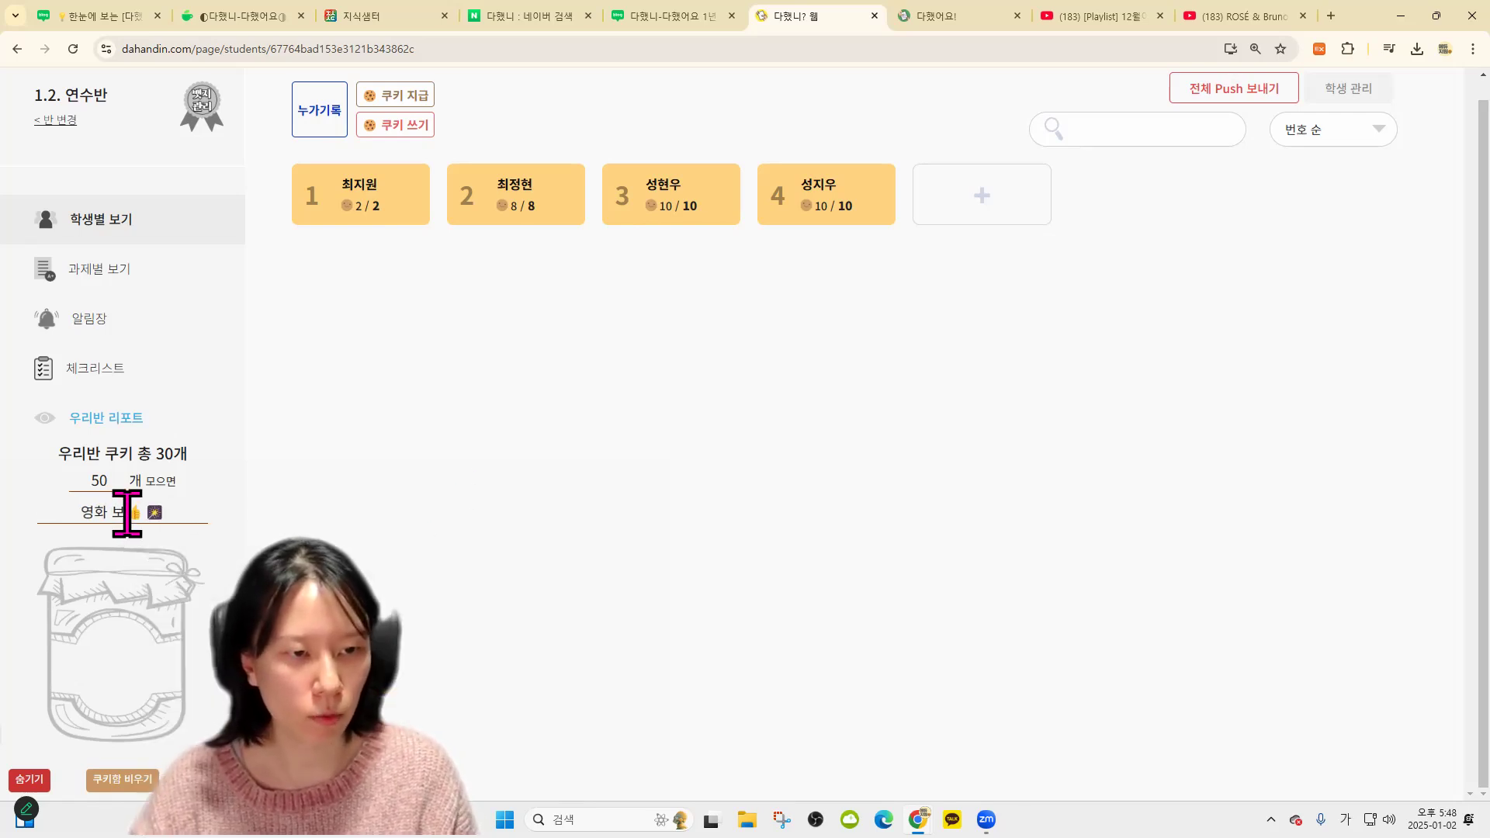
pyautogui.write('ㄱ')
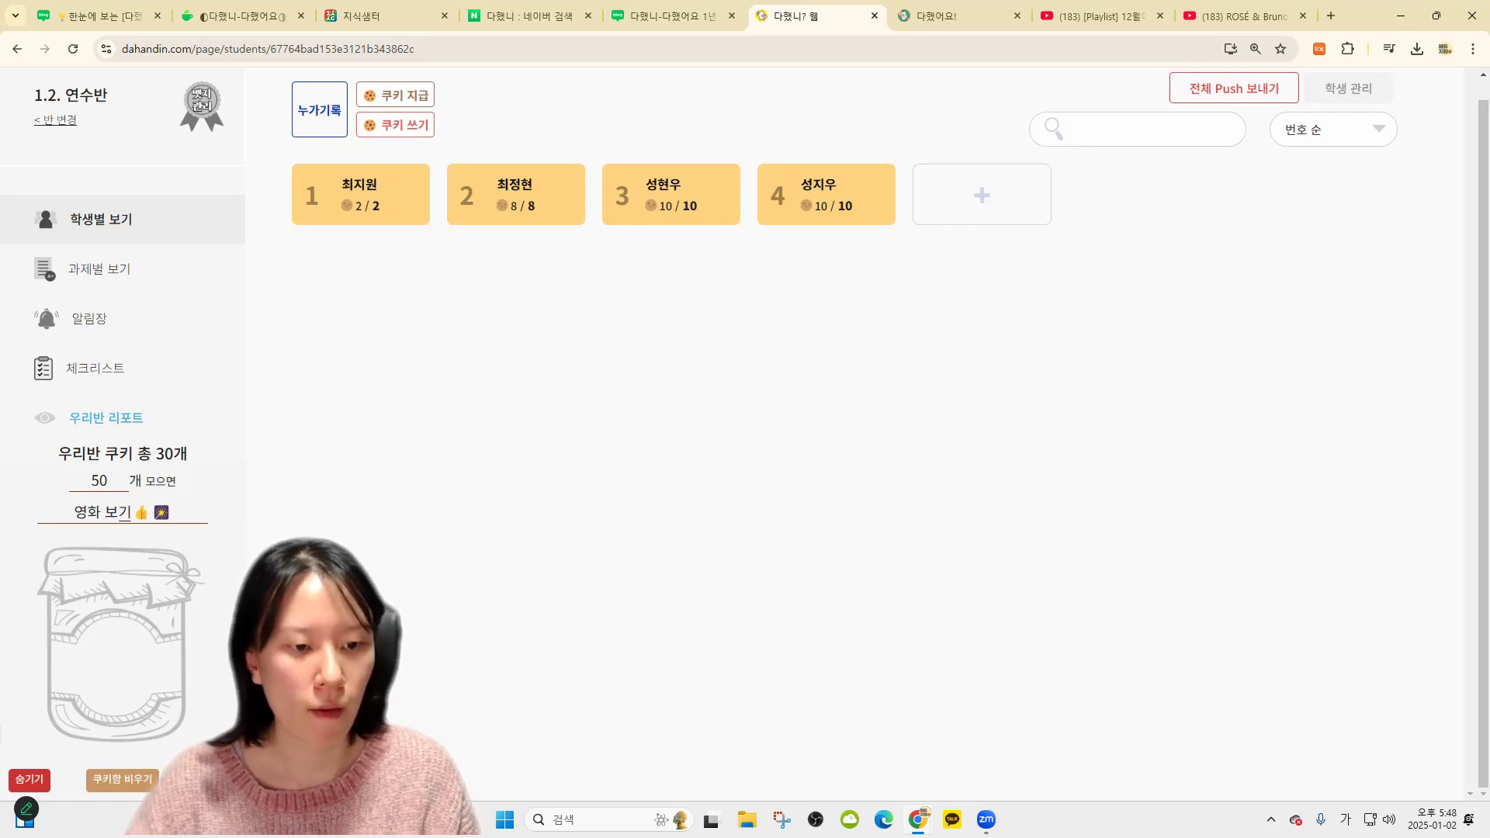
pyautogui.press('Return')
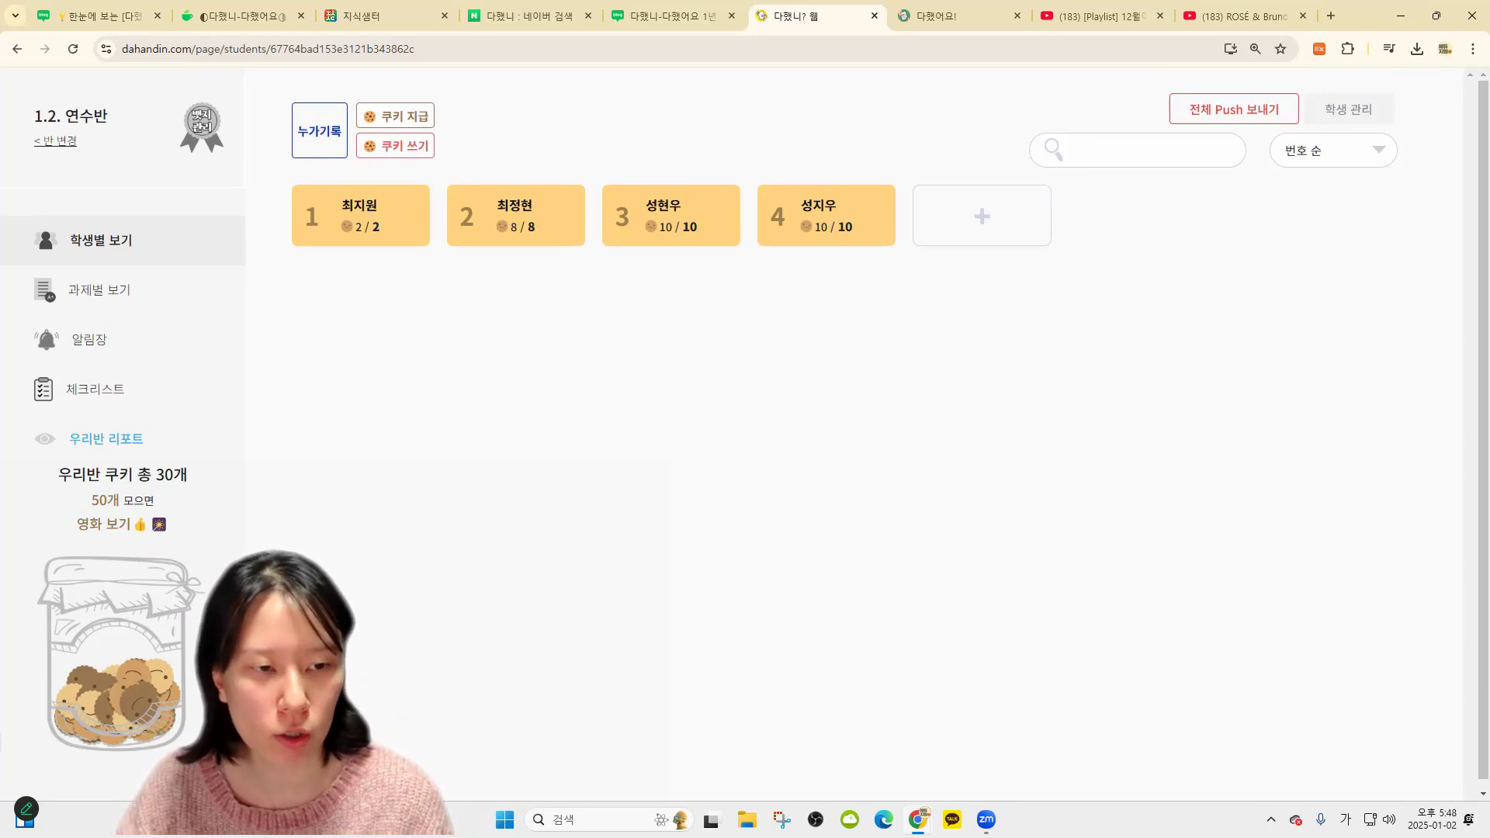
# Change the jar goal count to 100 and verify it in the 다했어요 student view
pyautogui.moveTo(107, 494)
pyautogui.write('00')
pyautogui.press('Return')
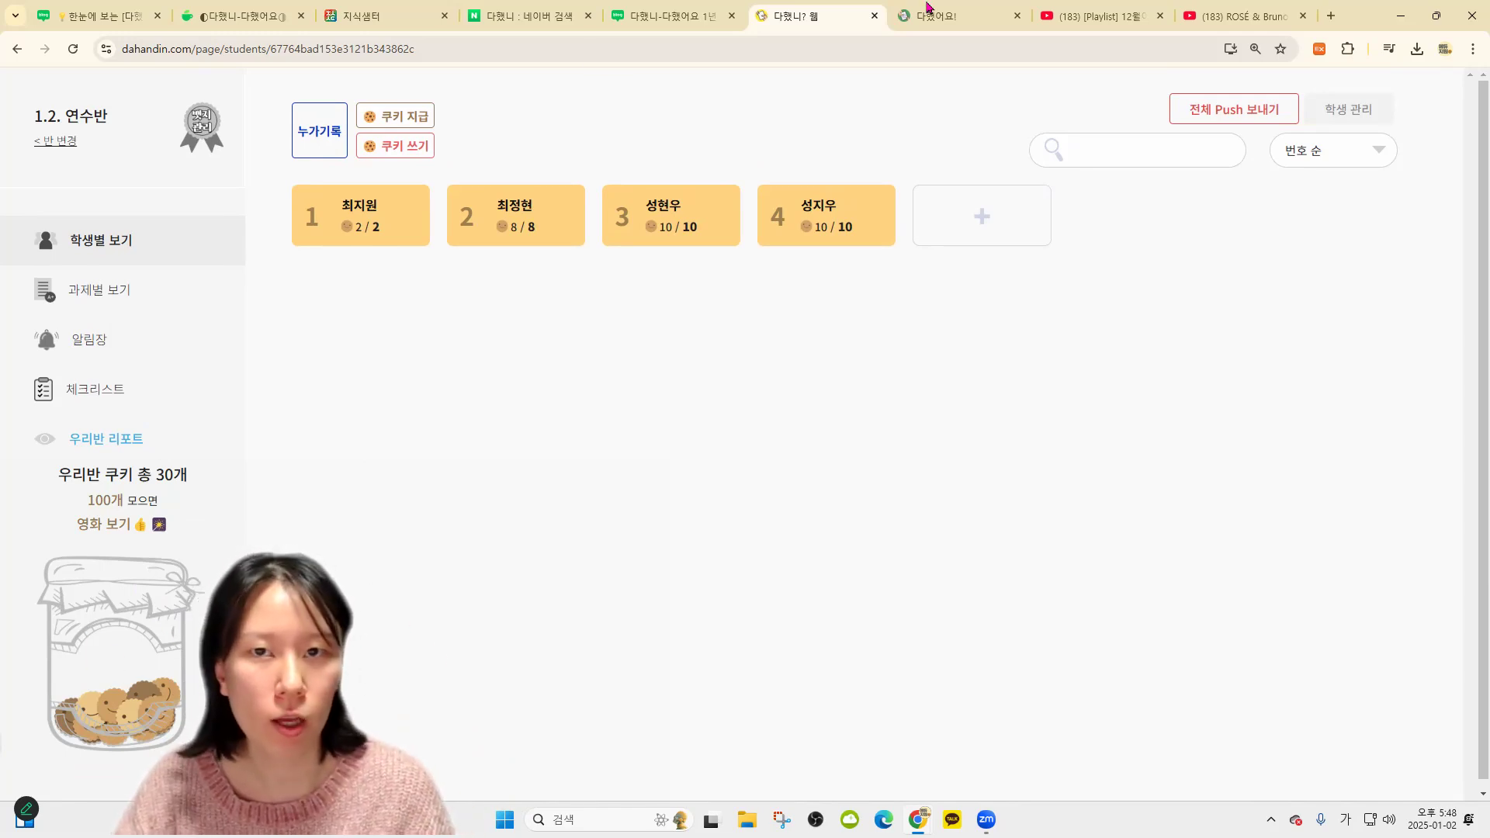
pyautogui.hotkey('ctrl', 'Tab')
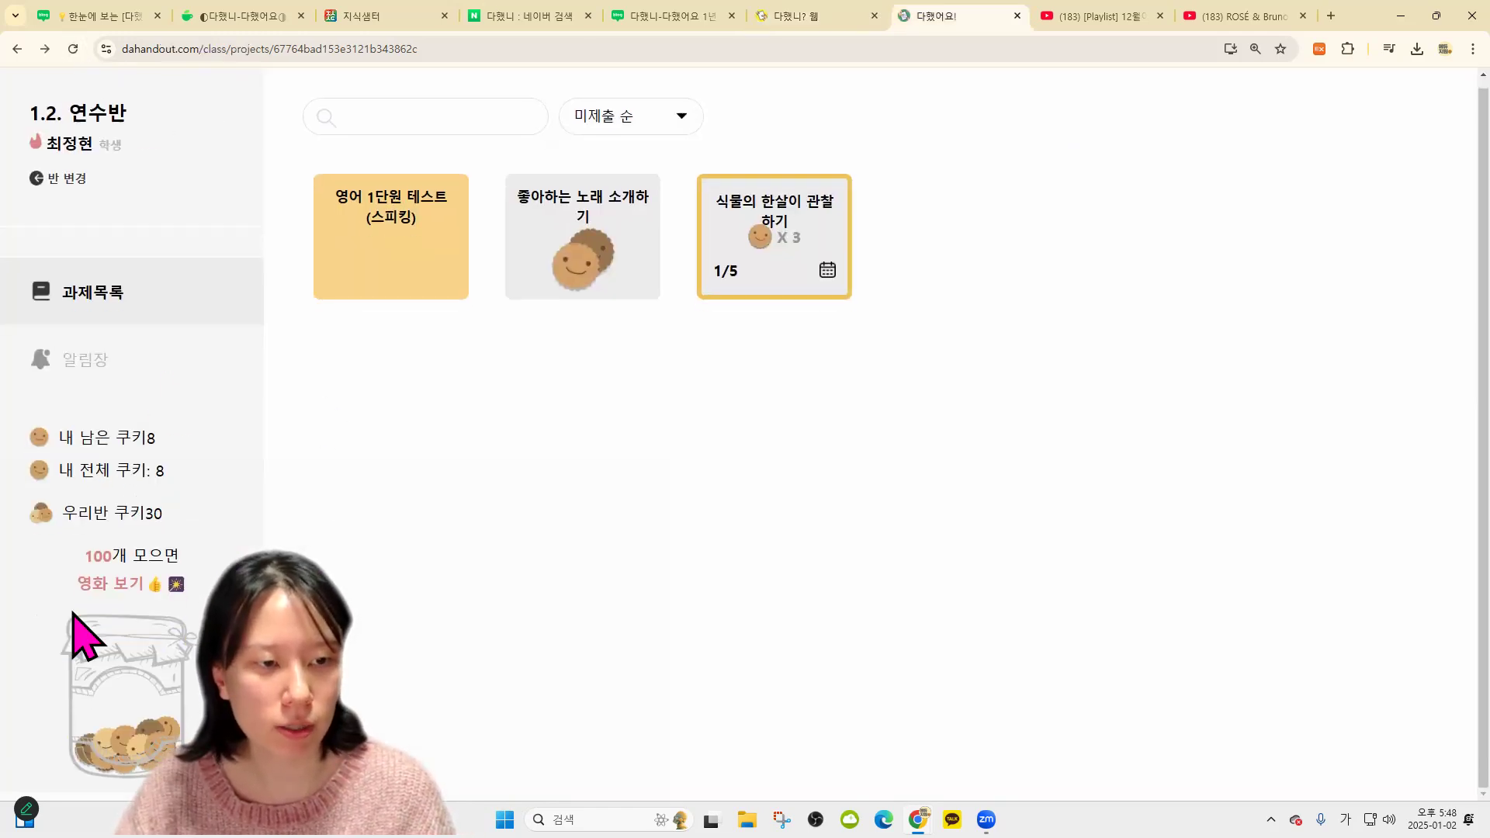
pyautogui.tripleClick(169, 581)
pyautogui.click(54, 575)
pyautogui.tripleClick(70, 560)
pyautogui.click(820, 12)
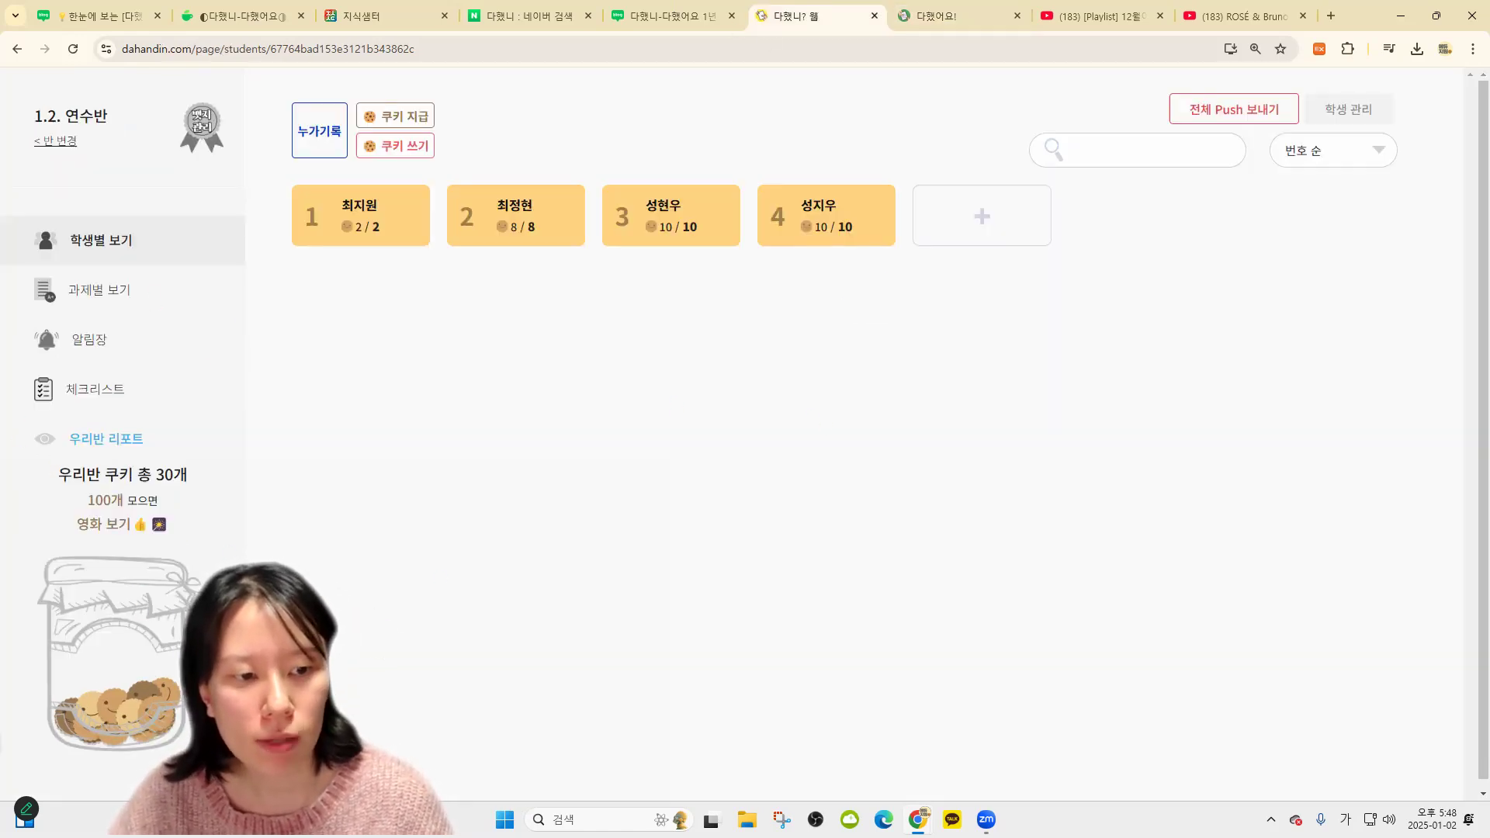
pyautogui.hotkey('ctrl', '-')
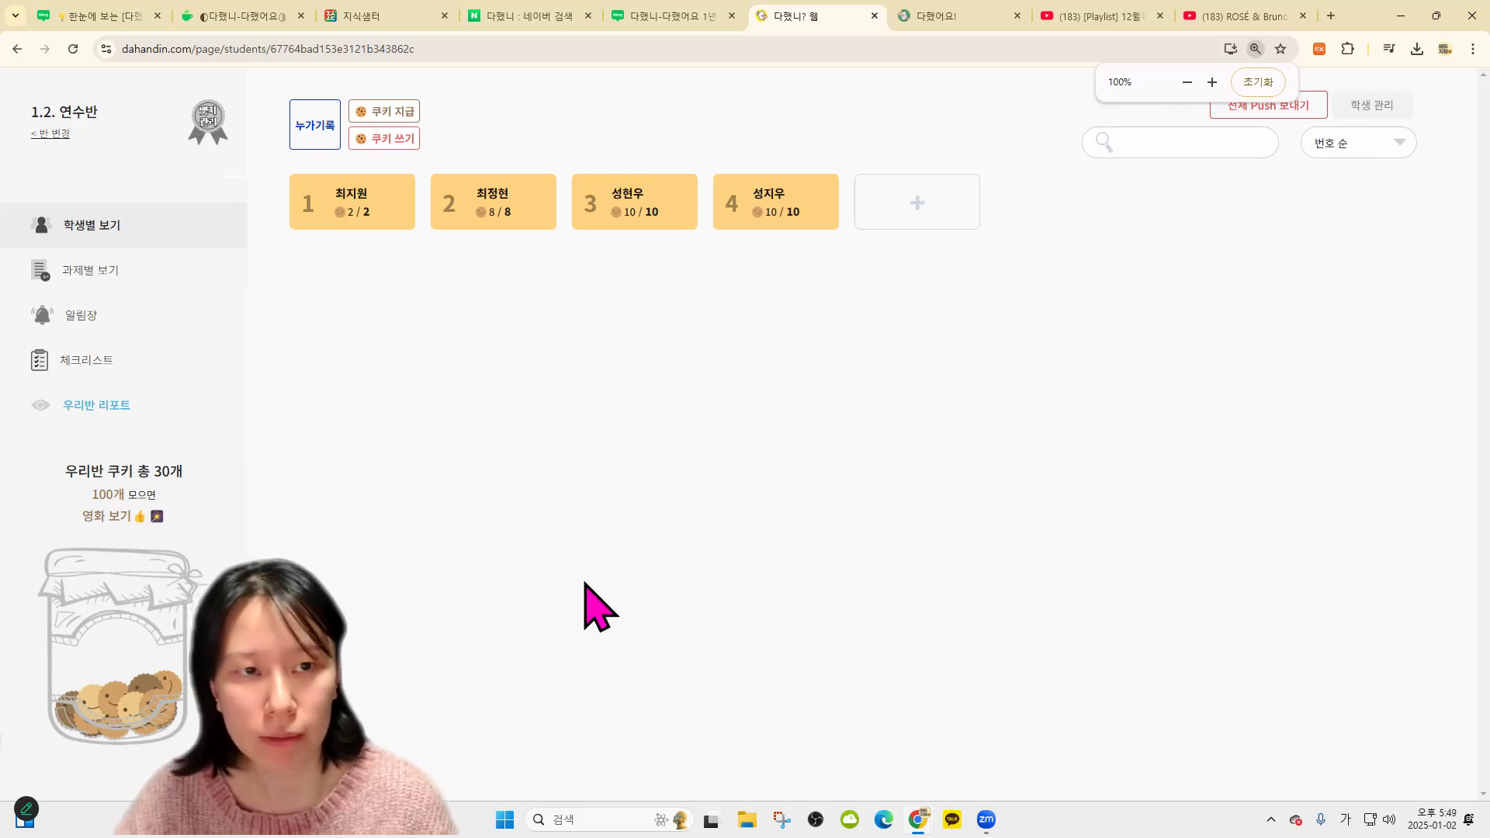
# Give the class 20 cookies with the reason 반대항 피구 우승
pyautogui.click(404, 113)
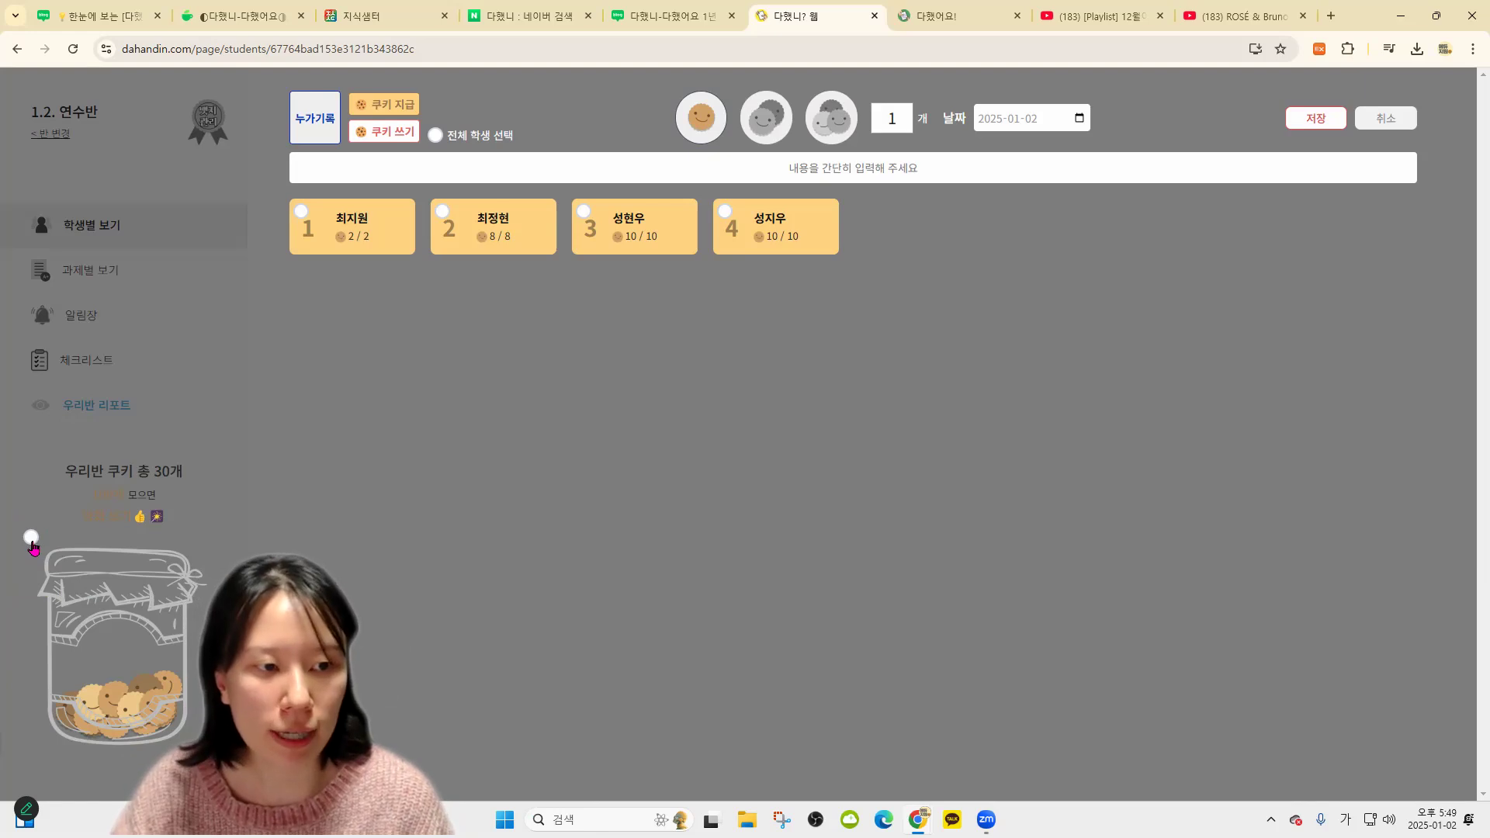
pyautogui.click(892, 118)
pyautogui.press('BackSpace')
pyautogui.write('1')
pyautogui.press('BackSpace')
pyautogui.write('20')
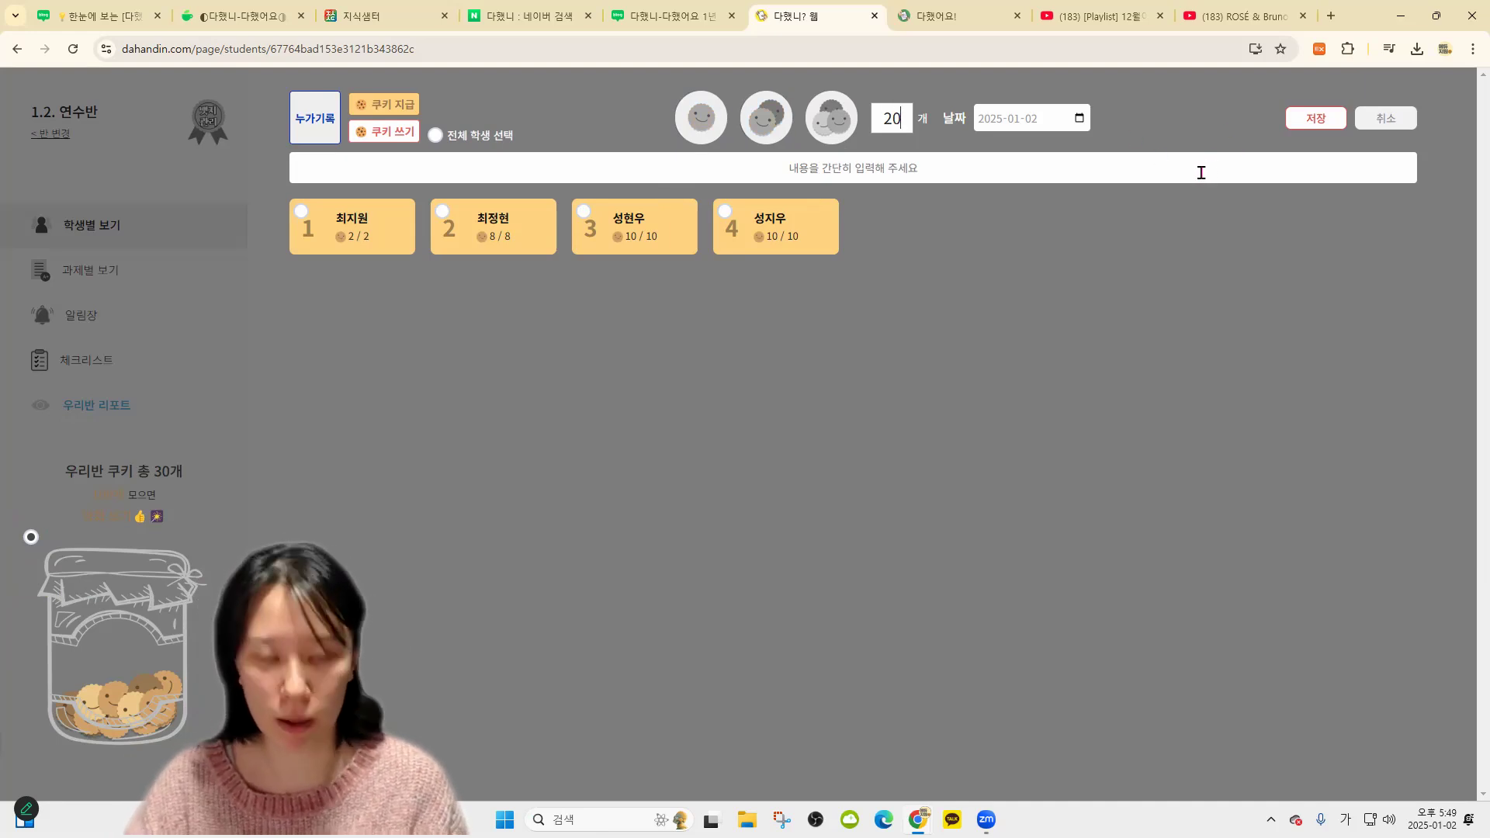
pyautogui.click(1201, 172)
pyautogui.write('ㅂ')
pyautogui.write('반대항 피구 우승~')
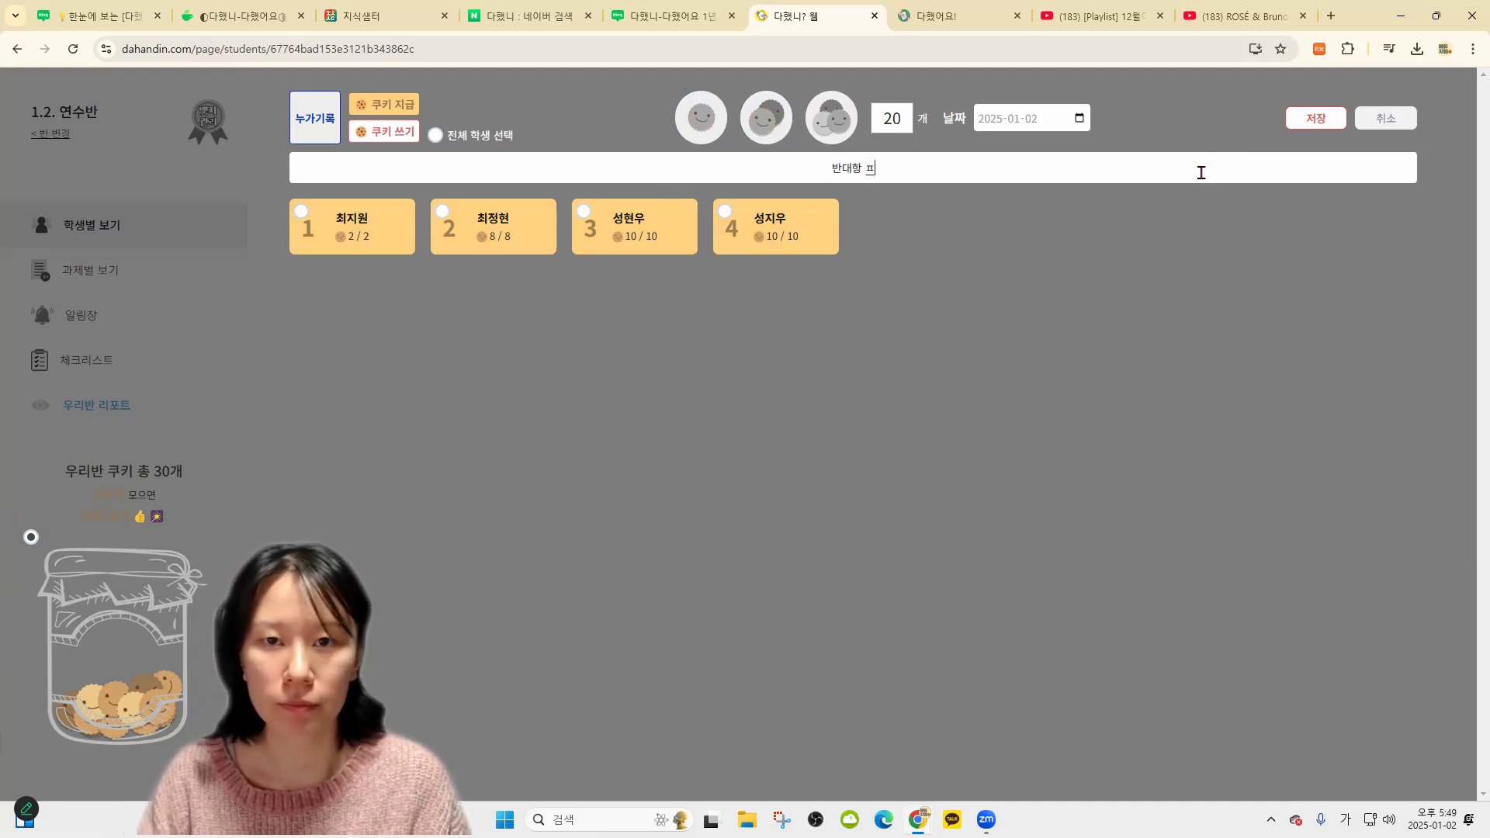
pyautogui.click(1313, 119)
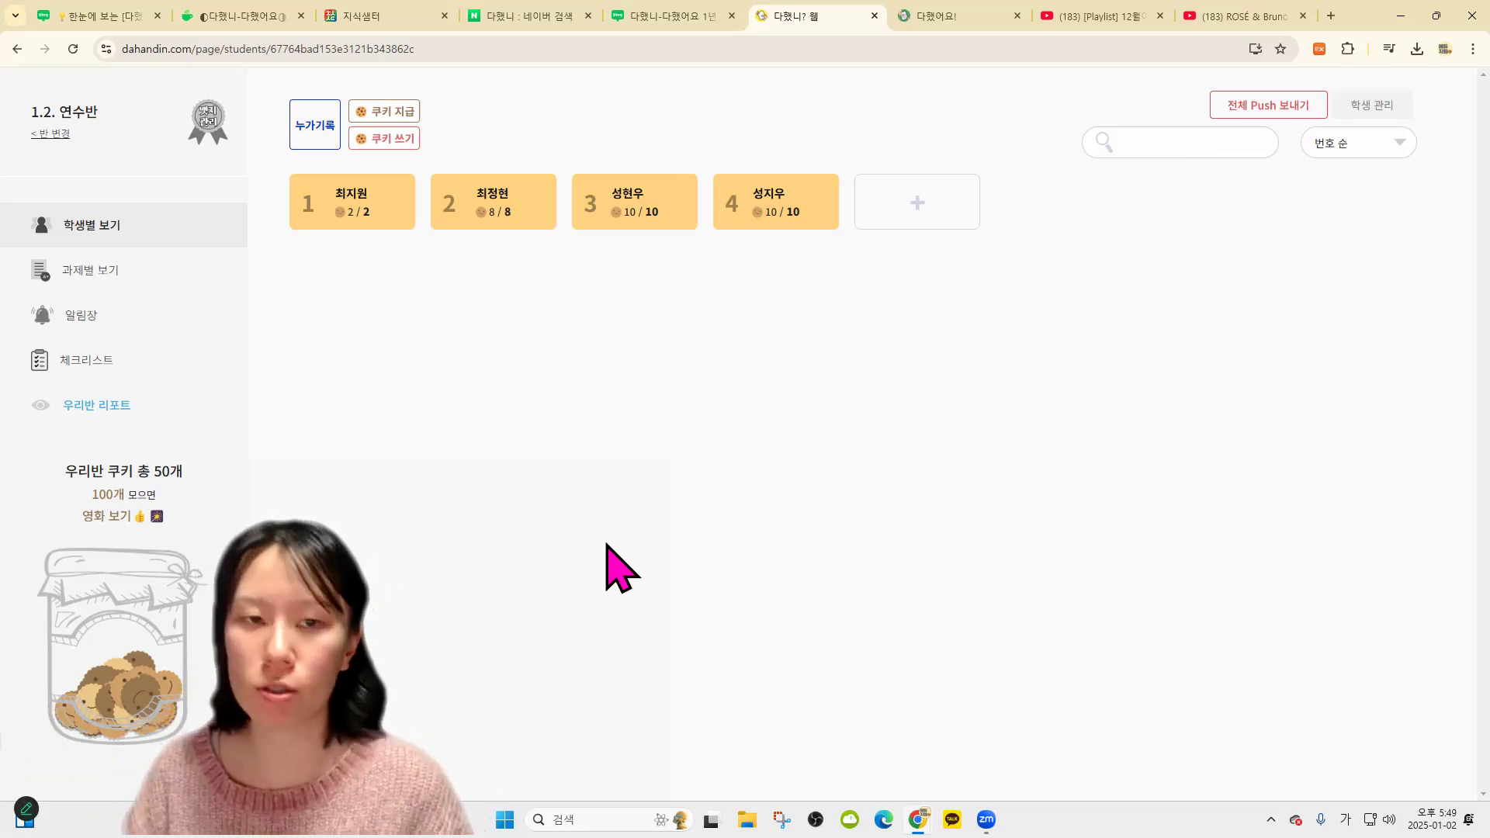
# Record students 3 and 4 each spending 10 cookies on 지우개
pyautogui.click(404, 145)
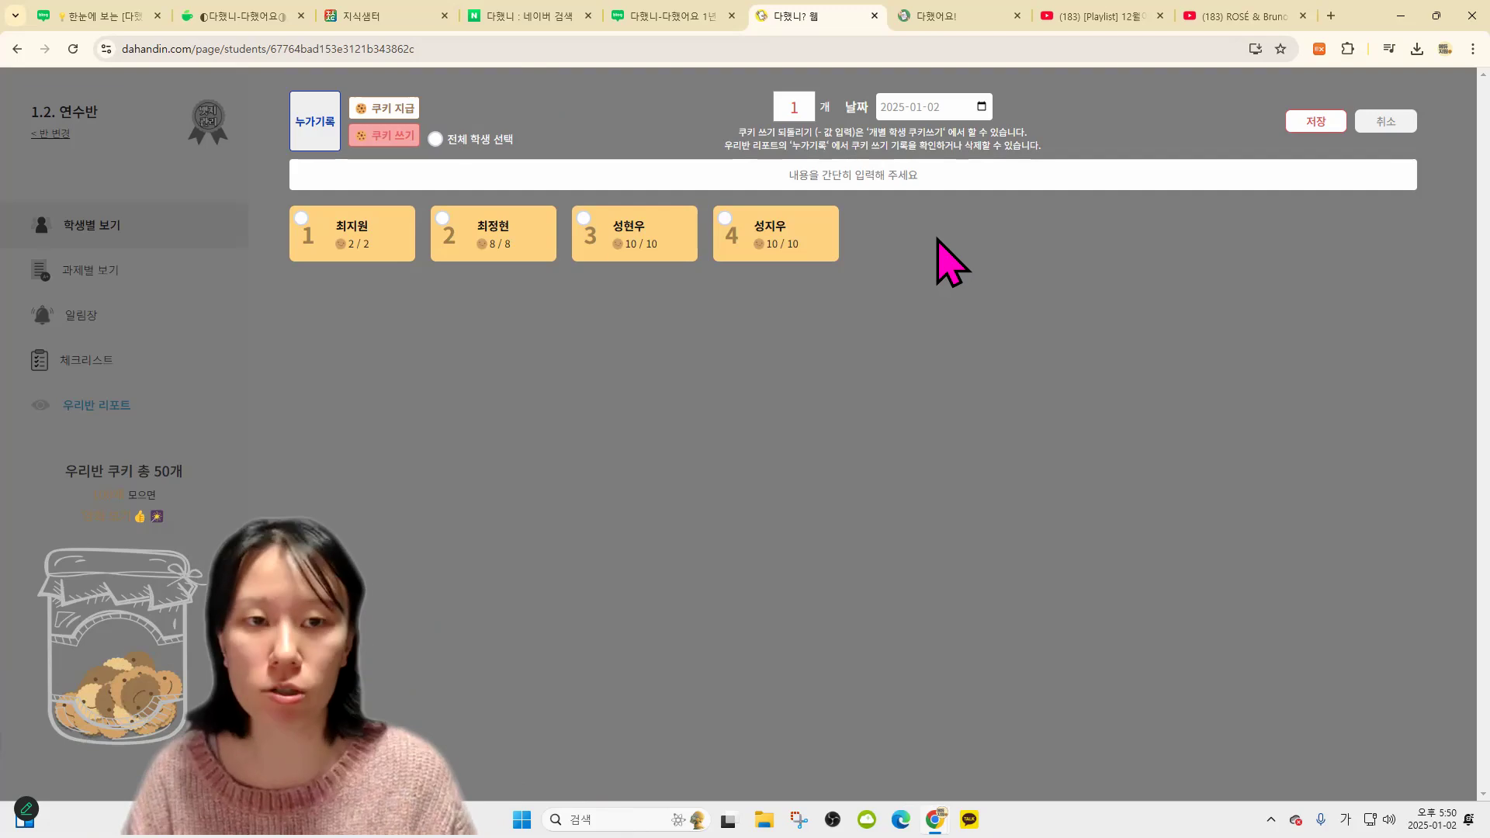
pyautogui.click(494, 215)
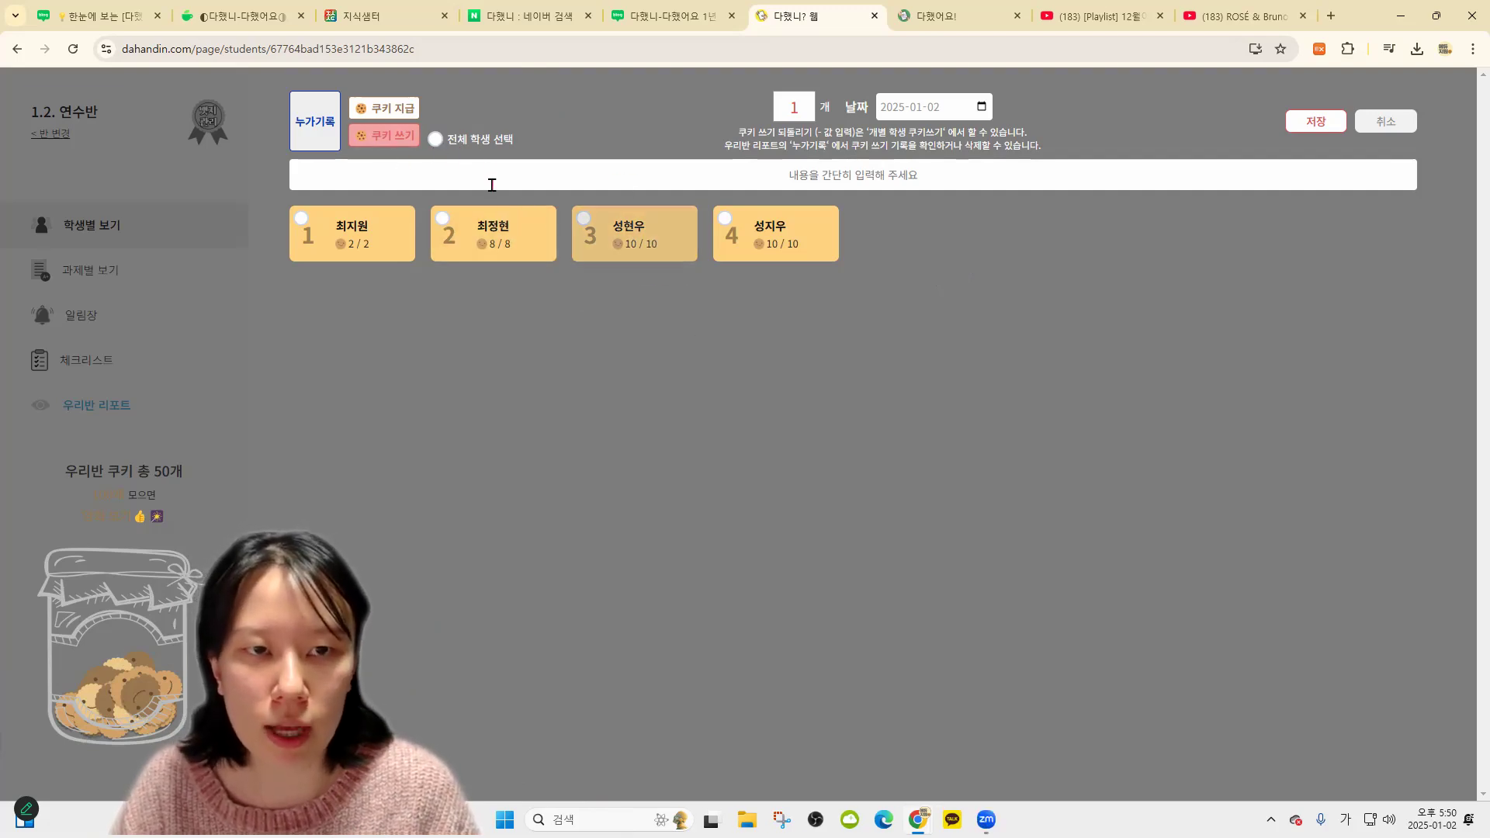
pyautogui.click(491, 147)
pyautogui.click(630, 244)
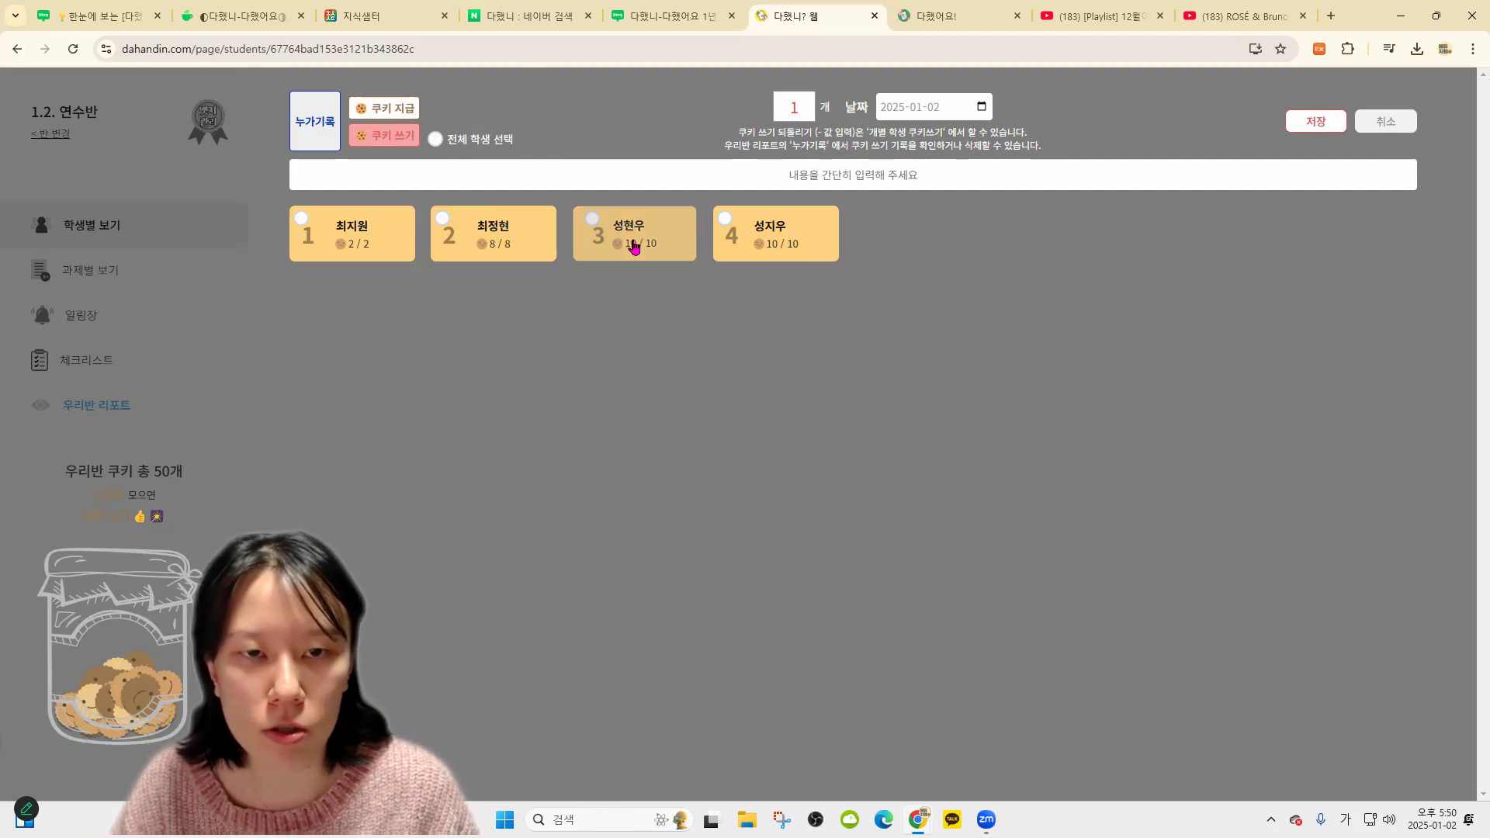
pyautogui.click(782, 249)
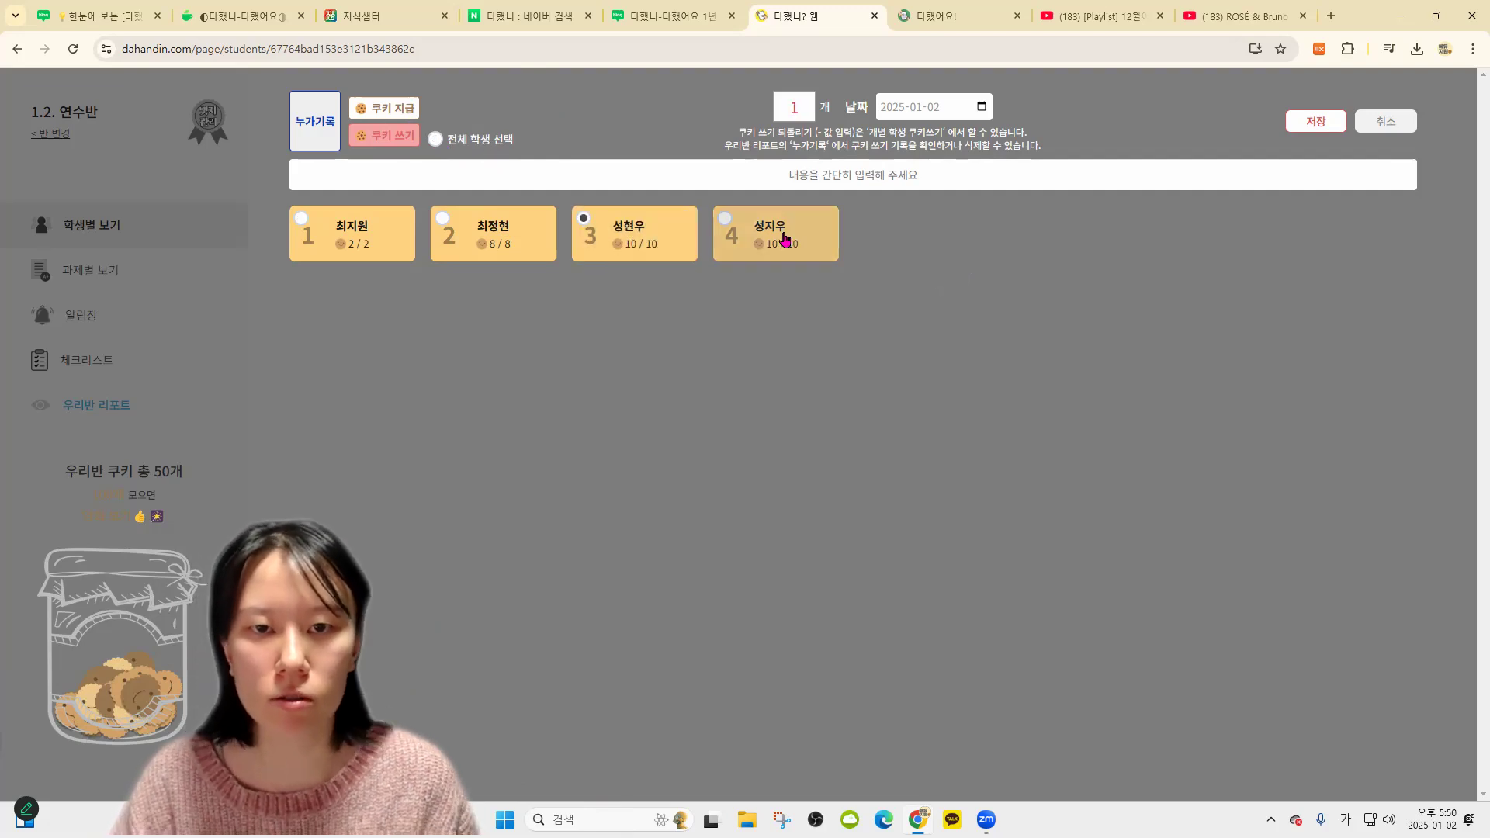
pyautogui.click(793, 108)
pyautogui.write('1')
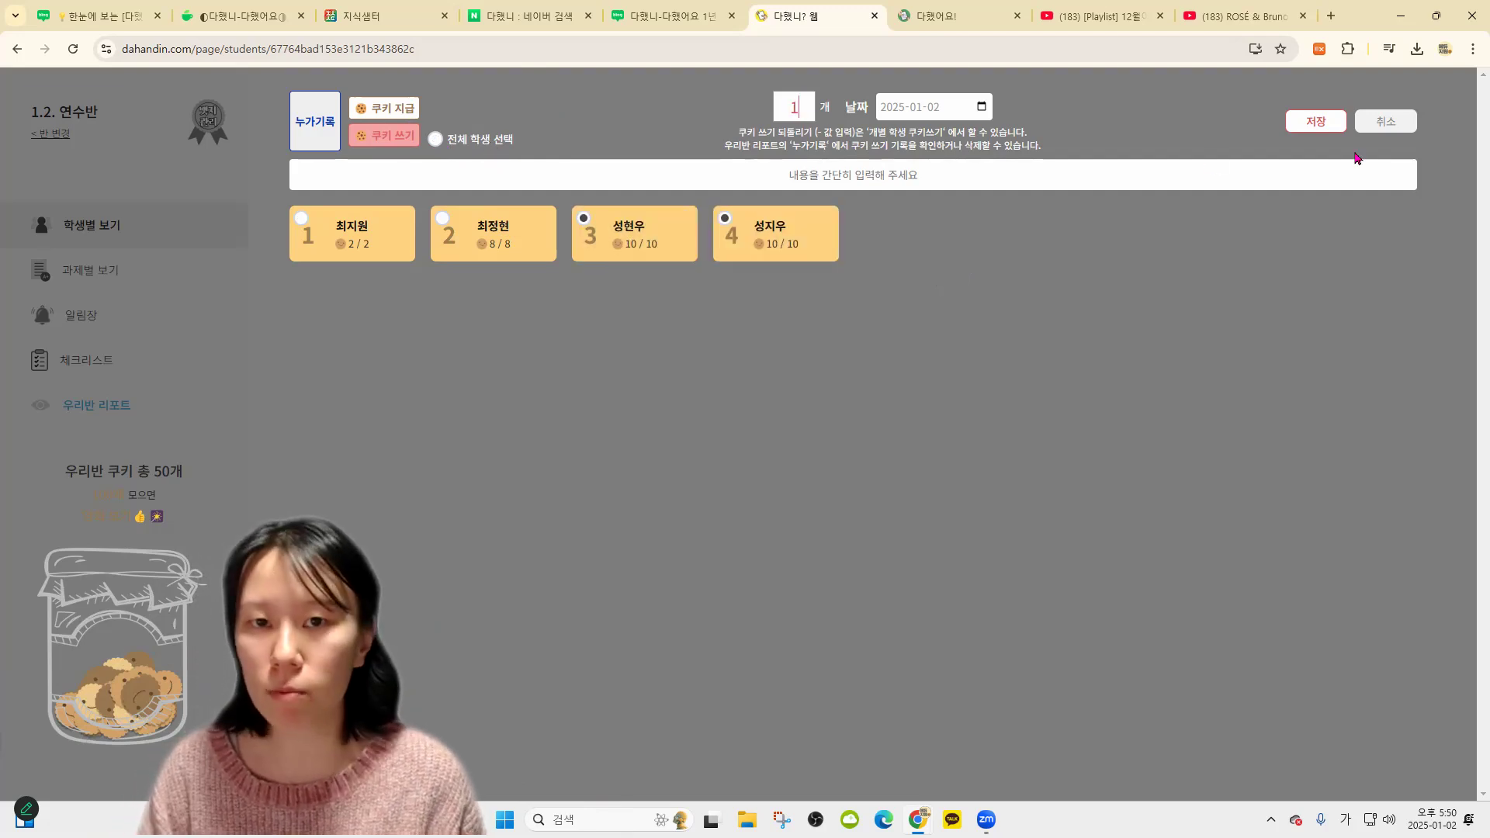
pyautogui.write('0')
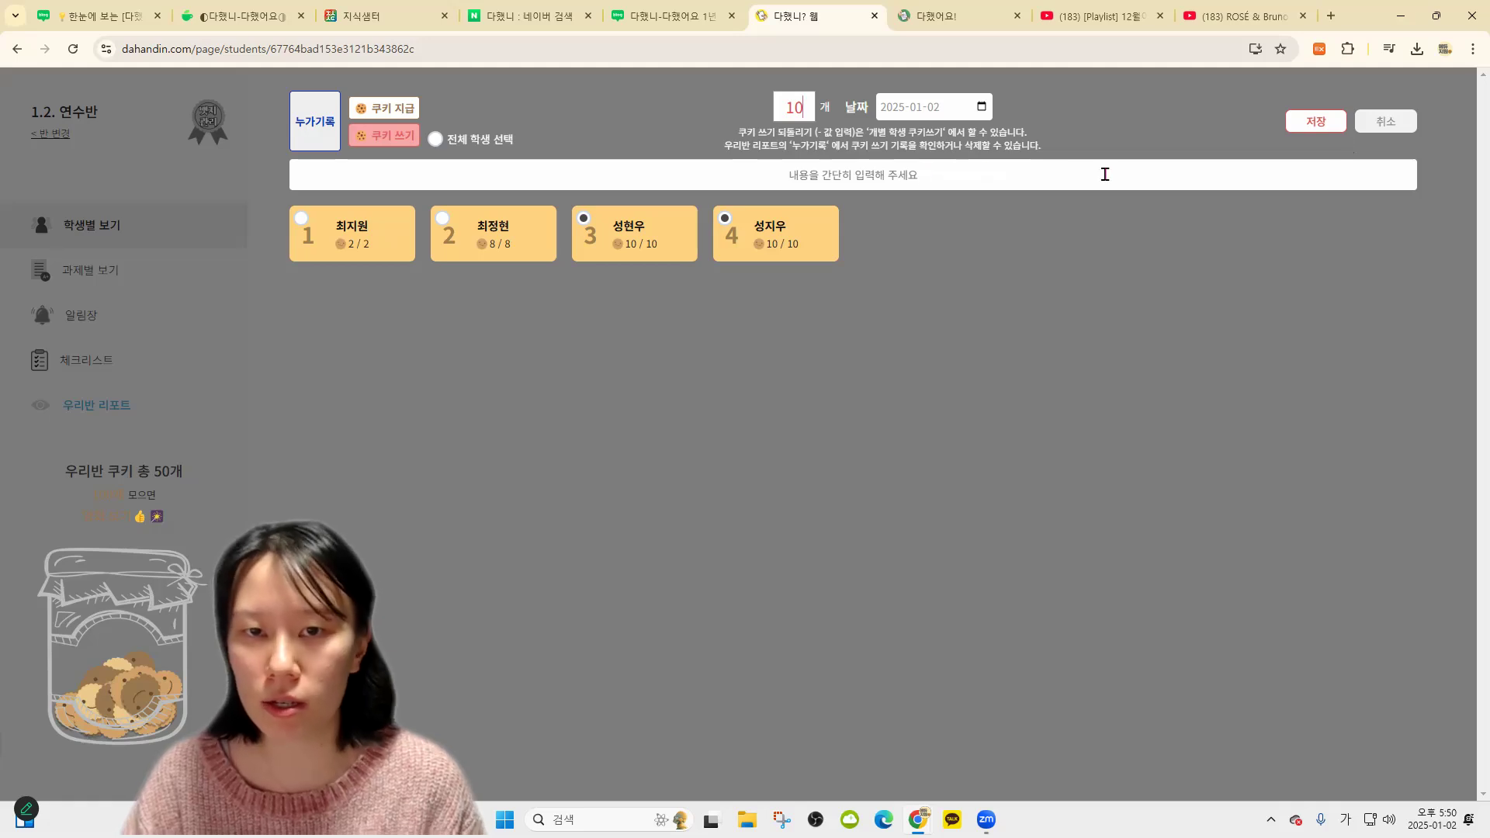
pyautogui.click(1105, 174)
pyautogui.write('지우개')
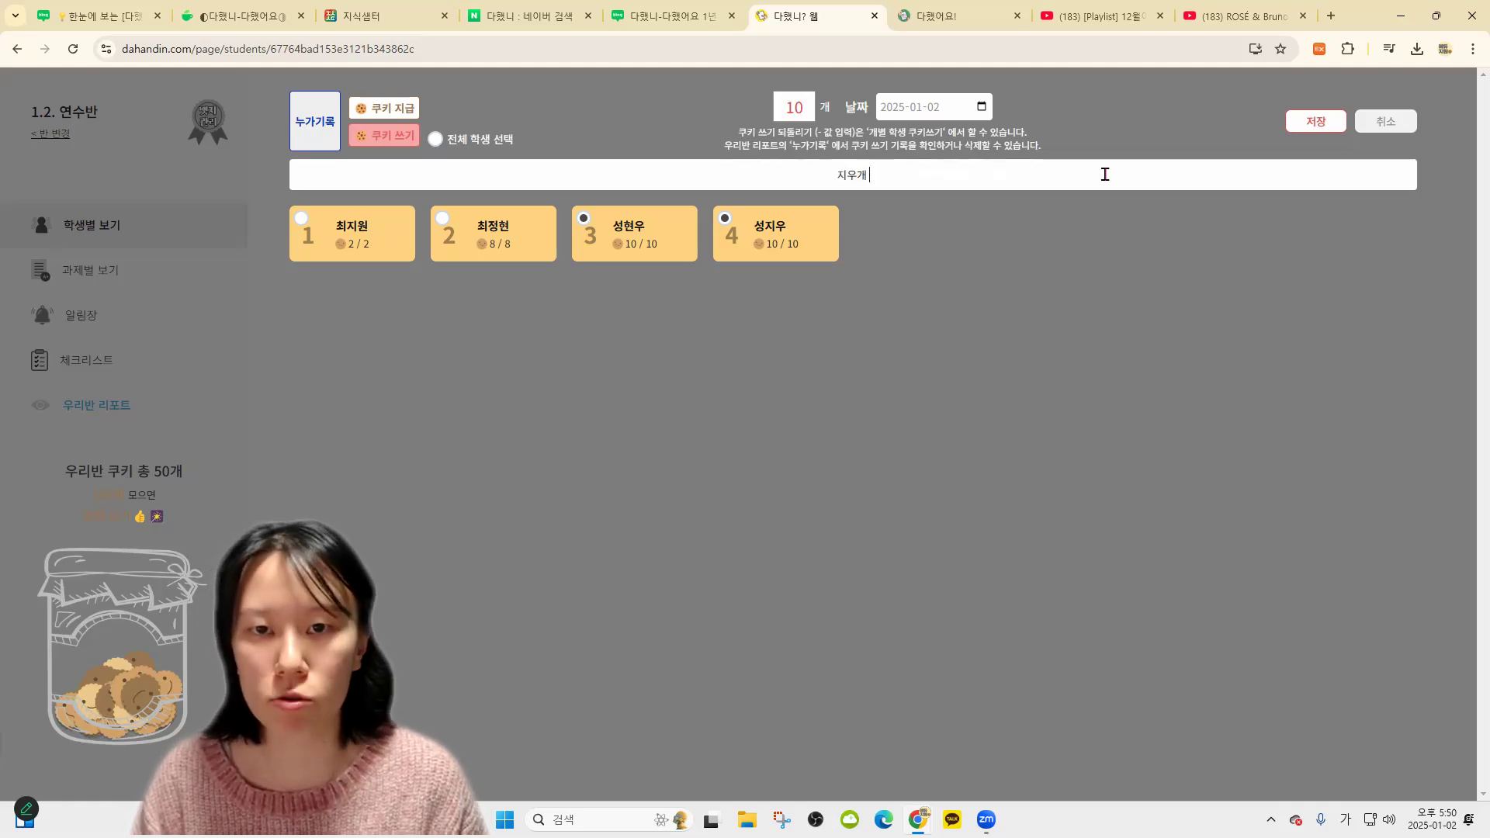
pyautogui.click(1315, 121)
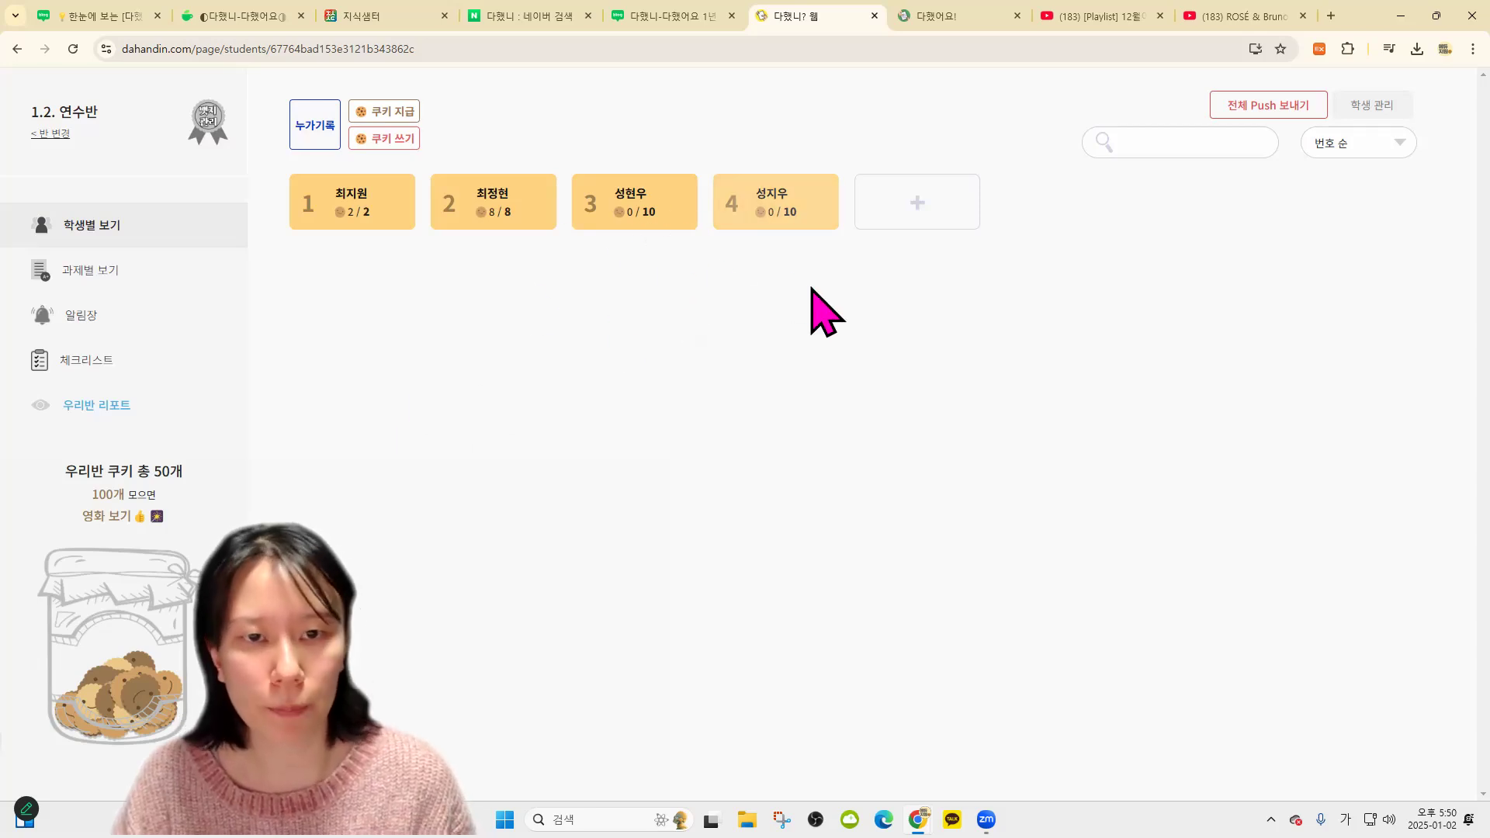
pyautogui.hotkey('ctrl', '+')
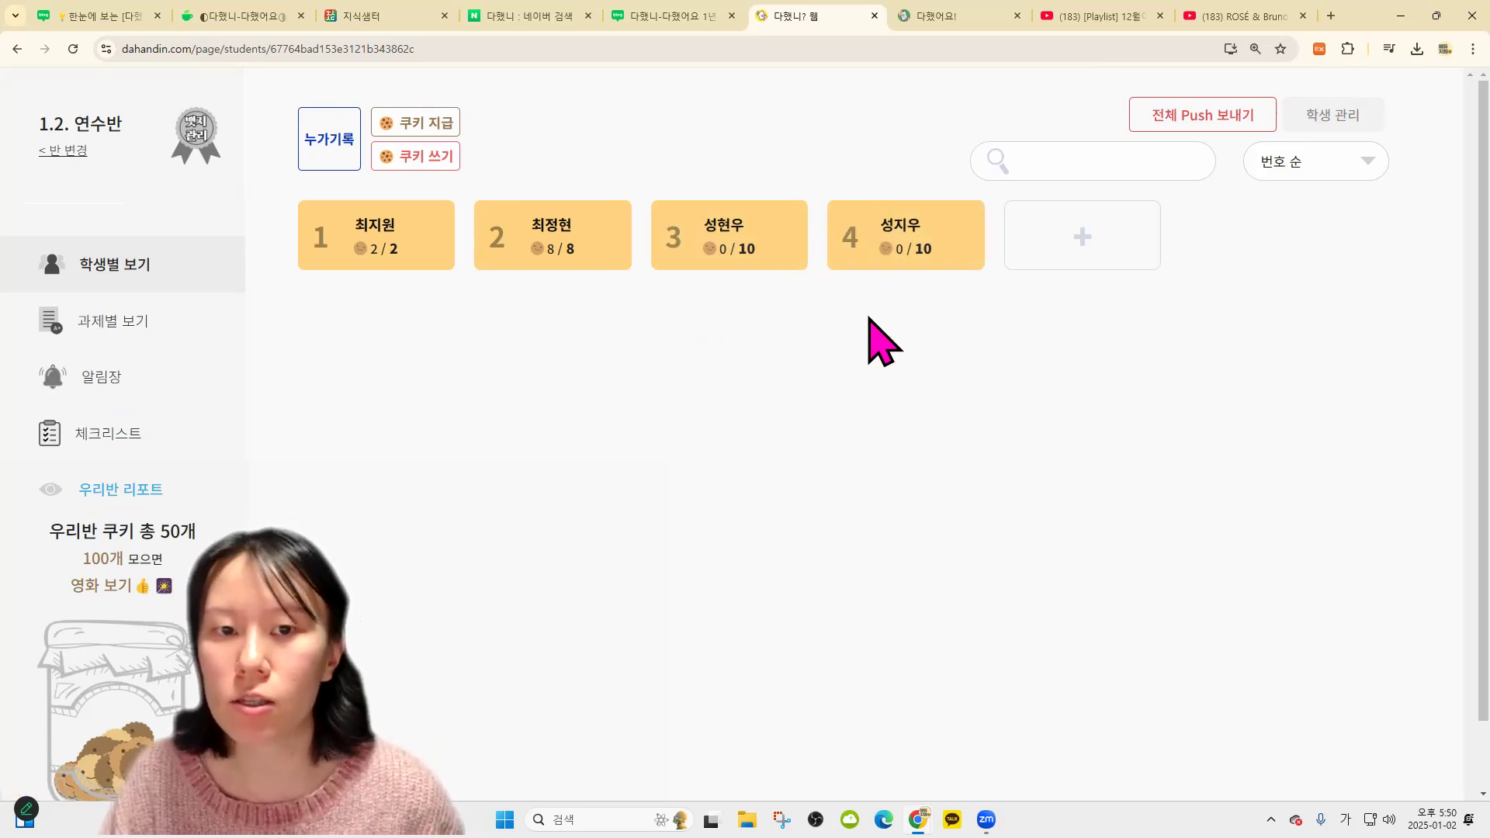
# After the not-enough-cookies warning, spend one cookie from student 2 only, leaving 7/8
pyautogui.hotkey('ctrl', '-')
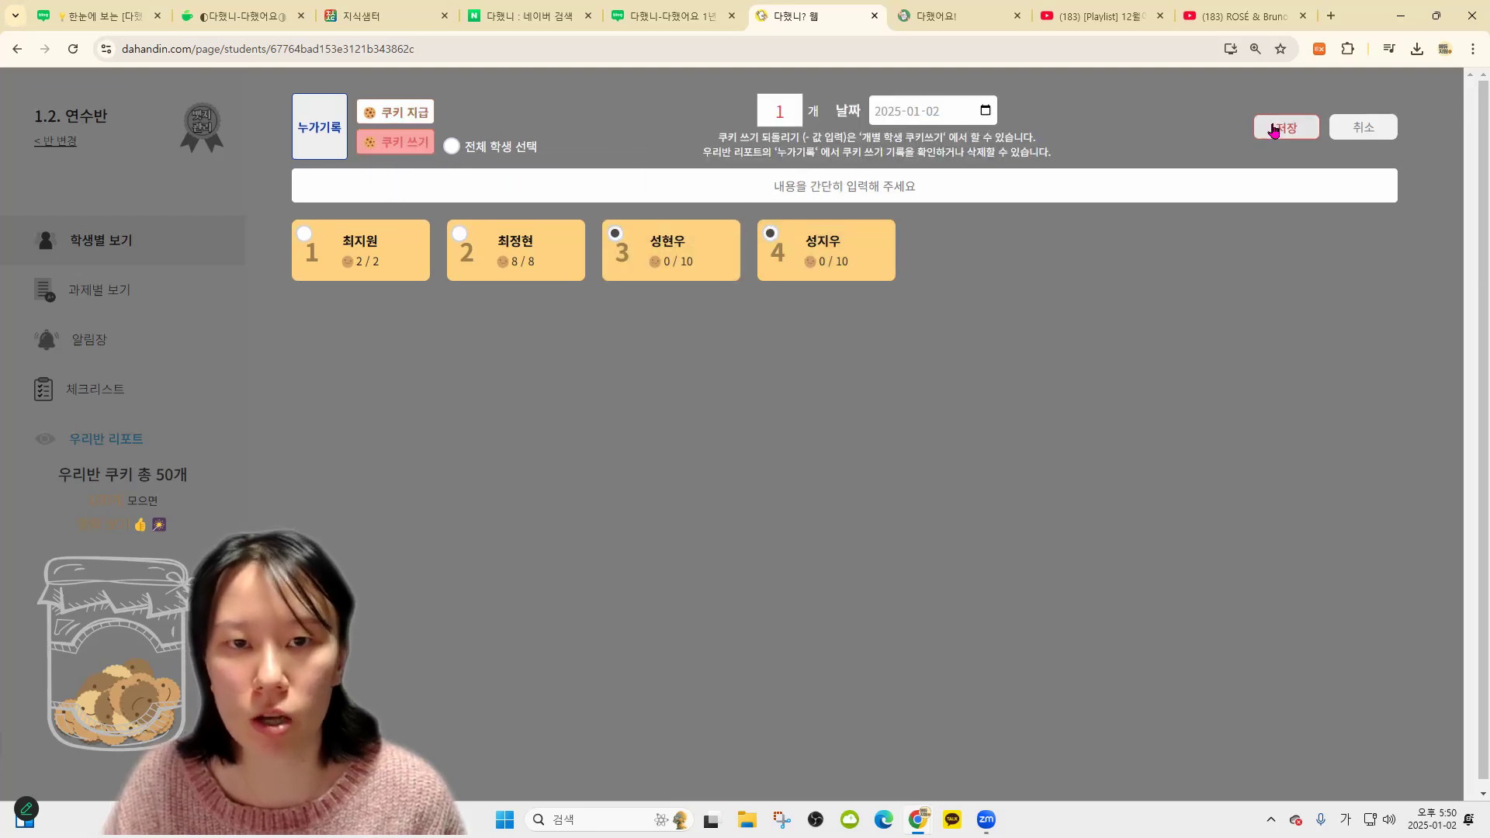
pyautogui.click(1277, 128)
pyautogui.click(877, 164)
pyautogui.click(561, 261)
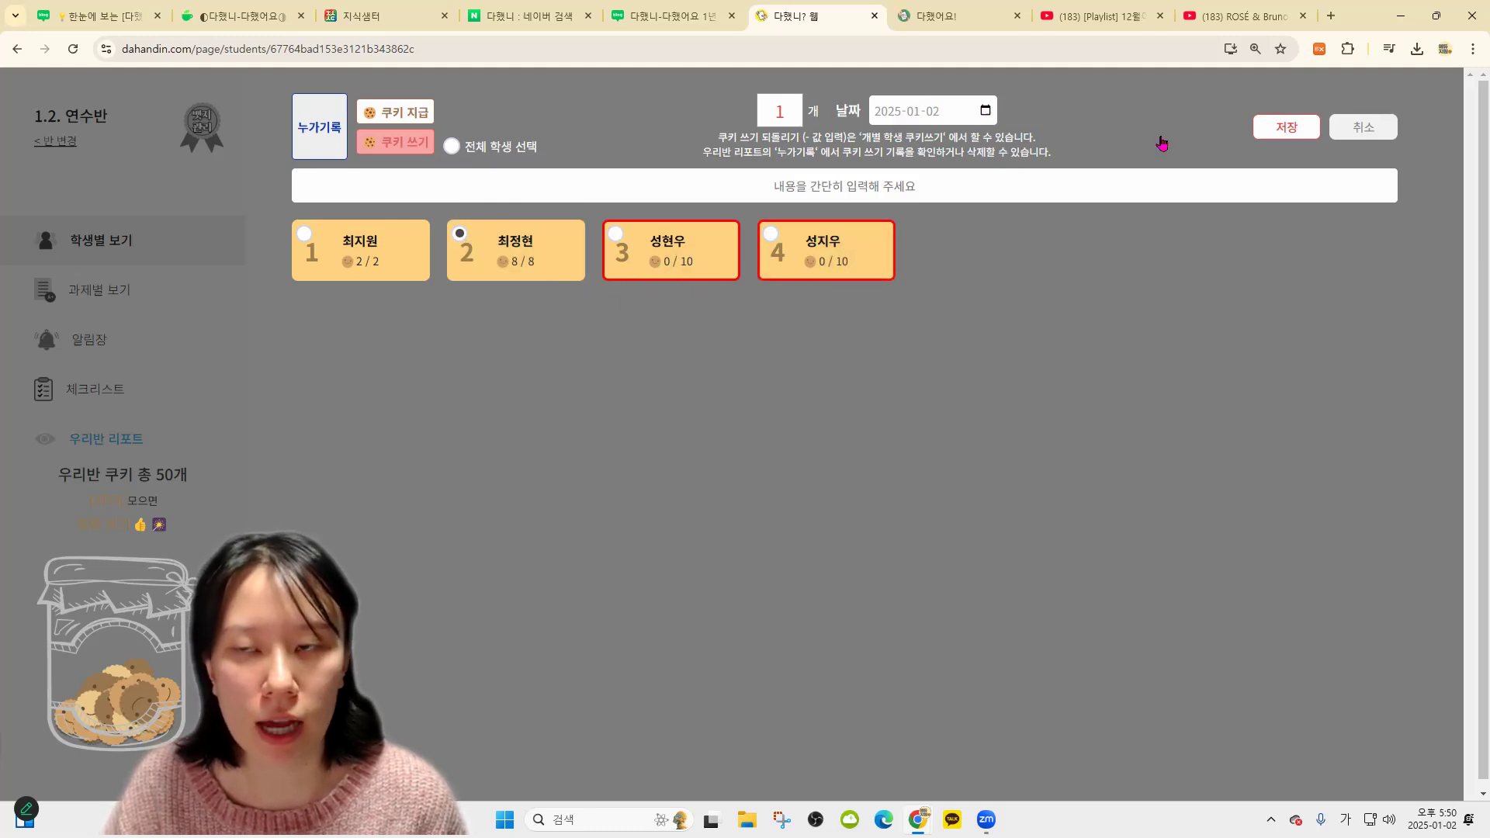
pyautogui.click(1277, 128)
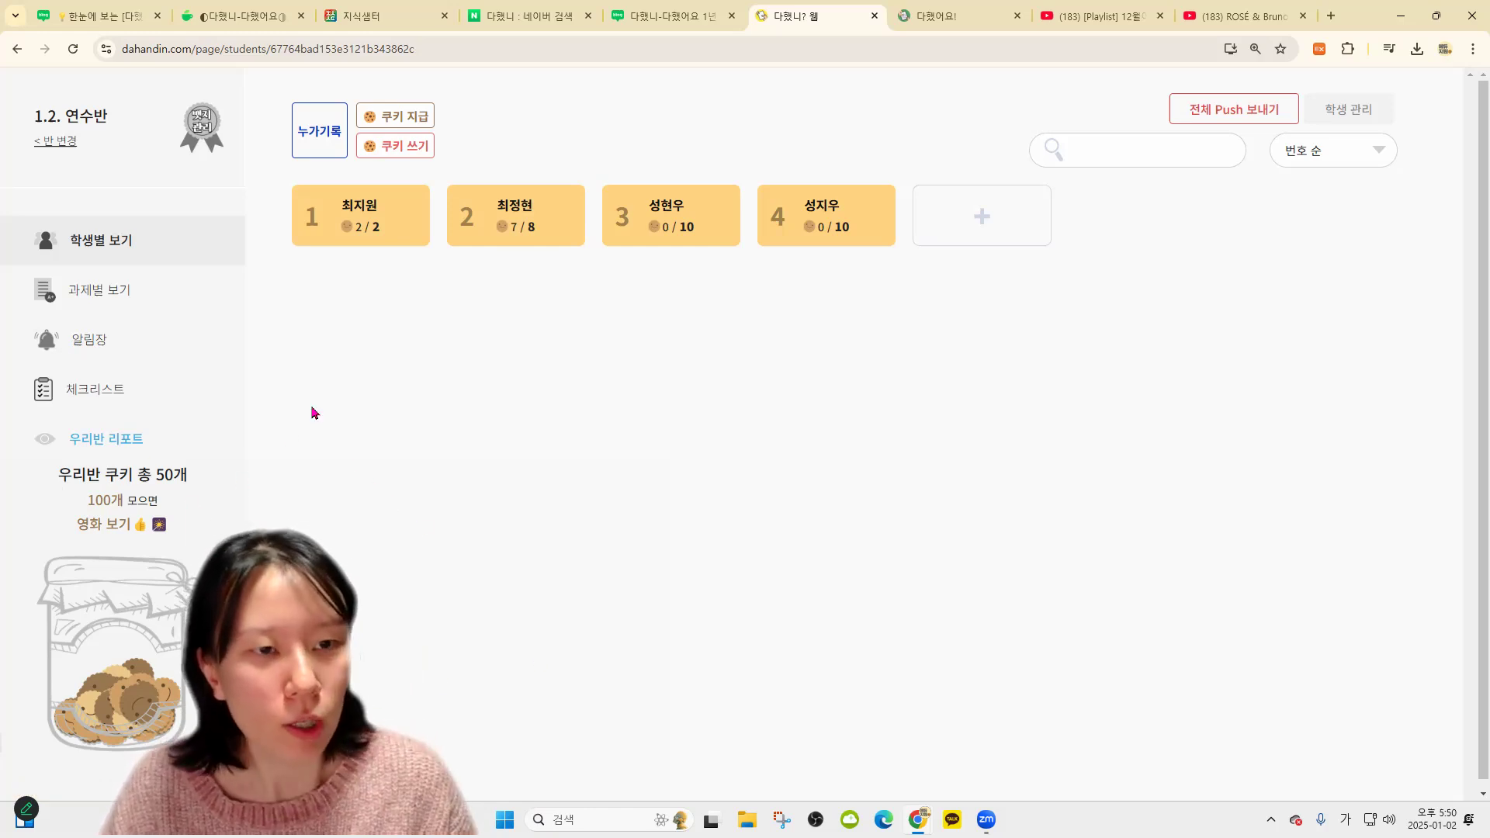
pyautogui.moveTo(62, 470); pyautogui.dragTo(194, 479)
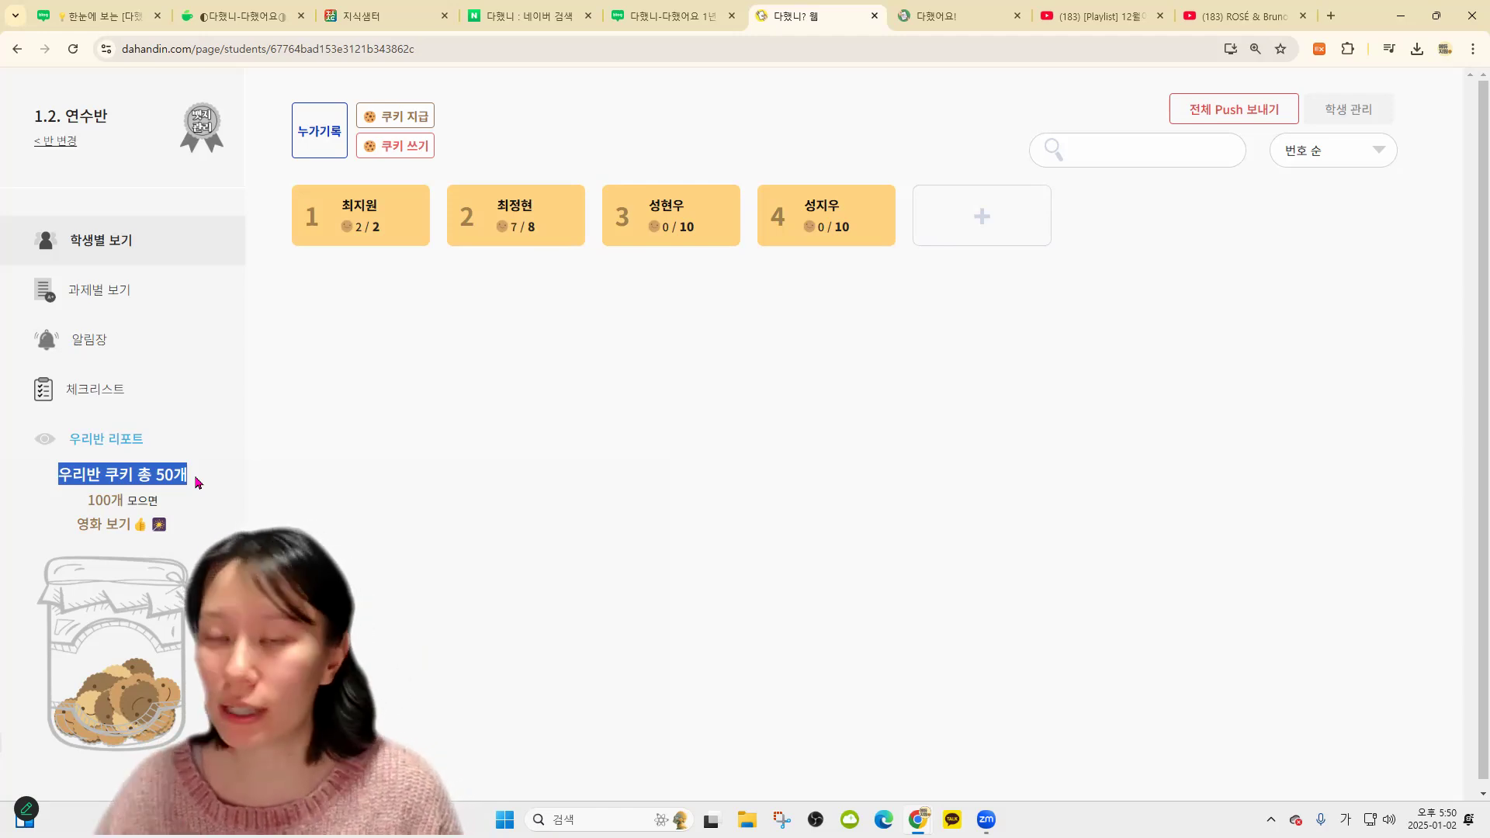
pyautogui.click(398, 475)
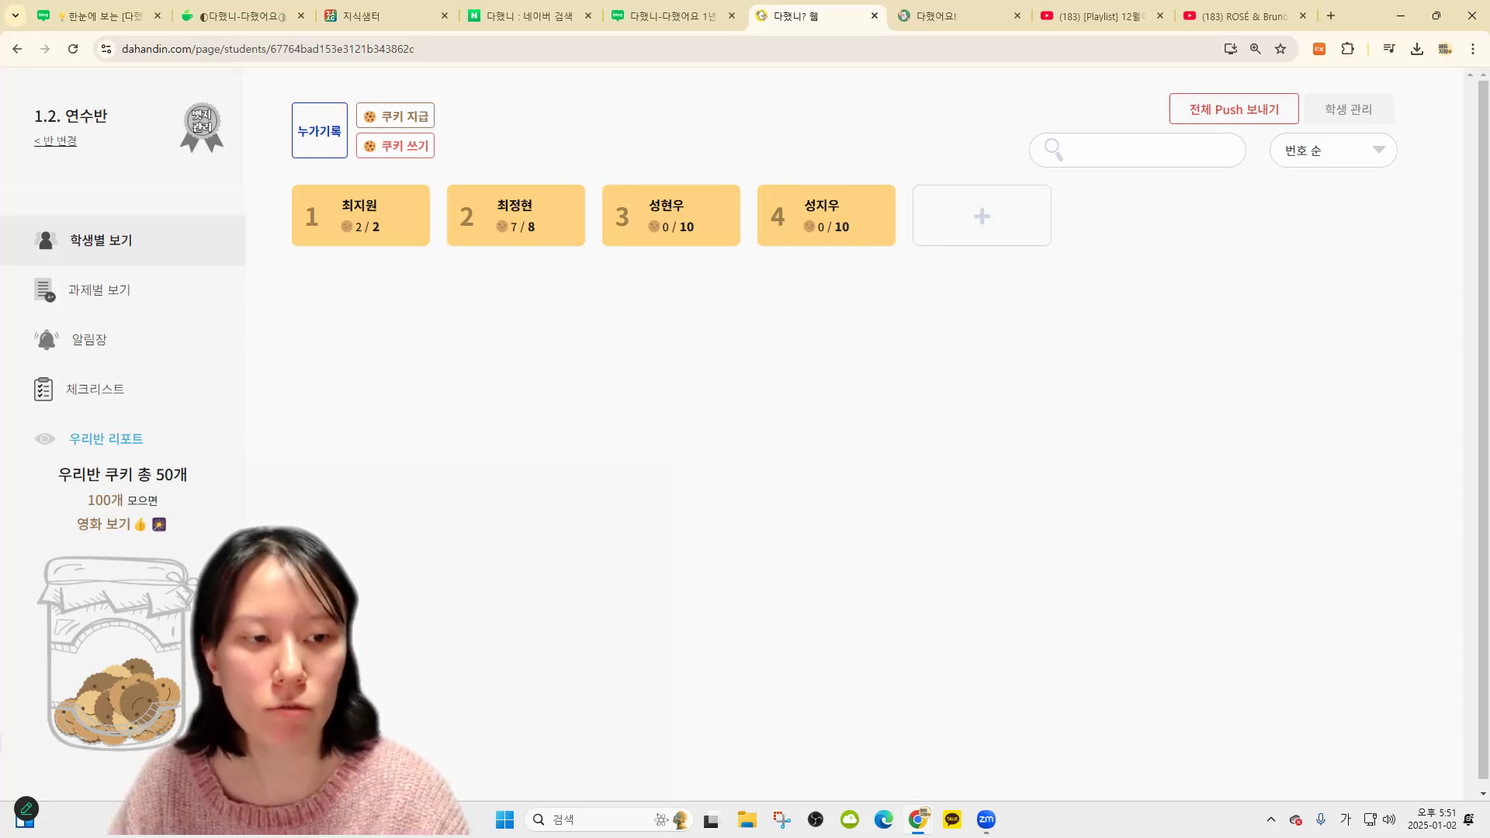
# Spend 10 class-jar cookies on 아이스크림 파티, leaving the jar at 40 of 100
pyautogui.click(155, 660)
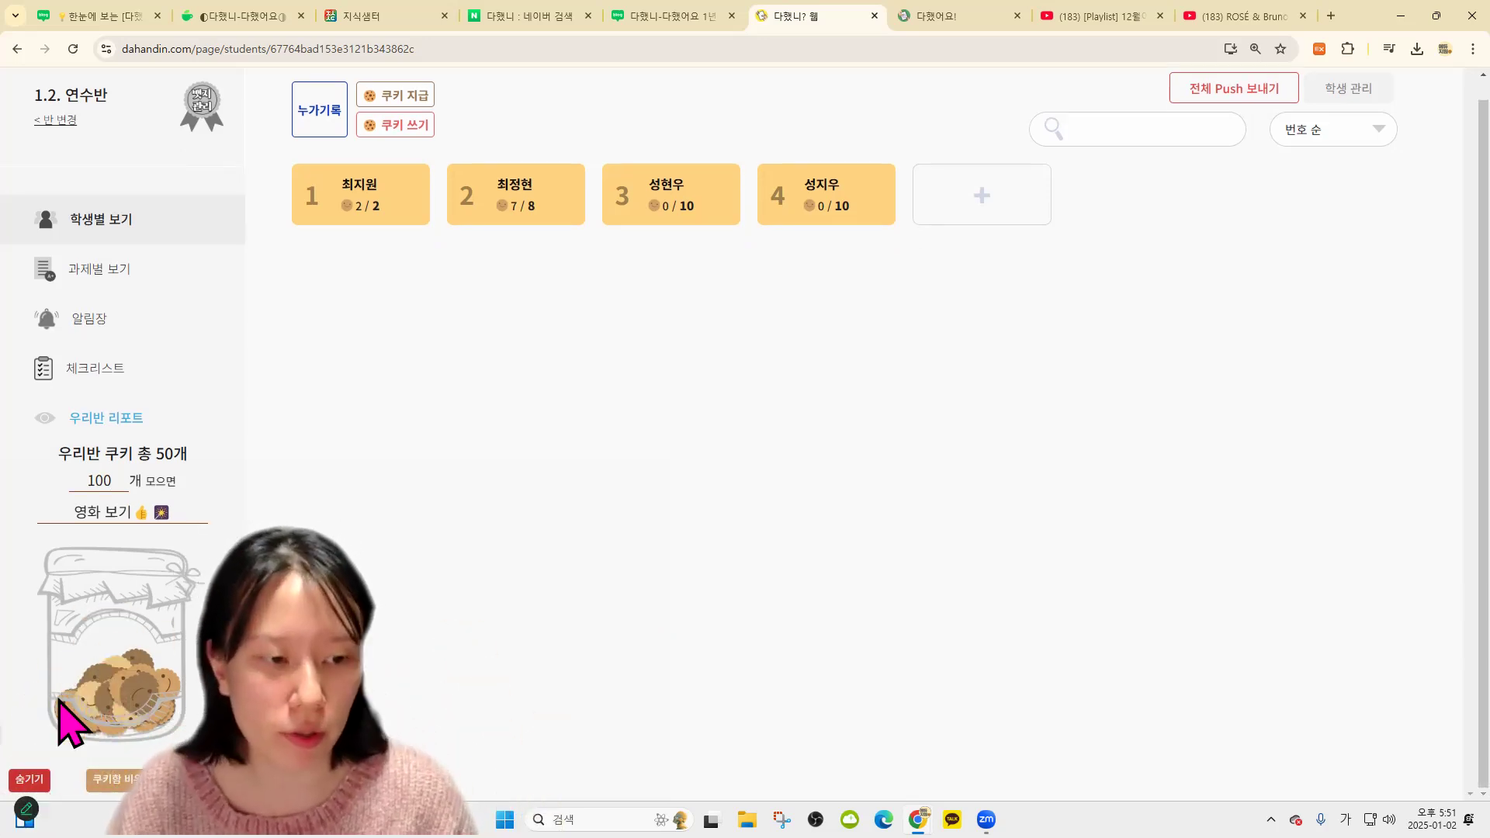
pyautogui.click(117, 779)
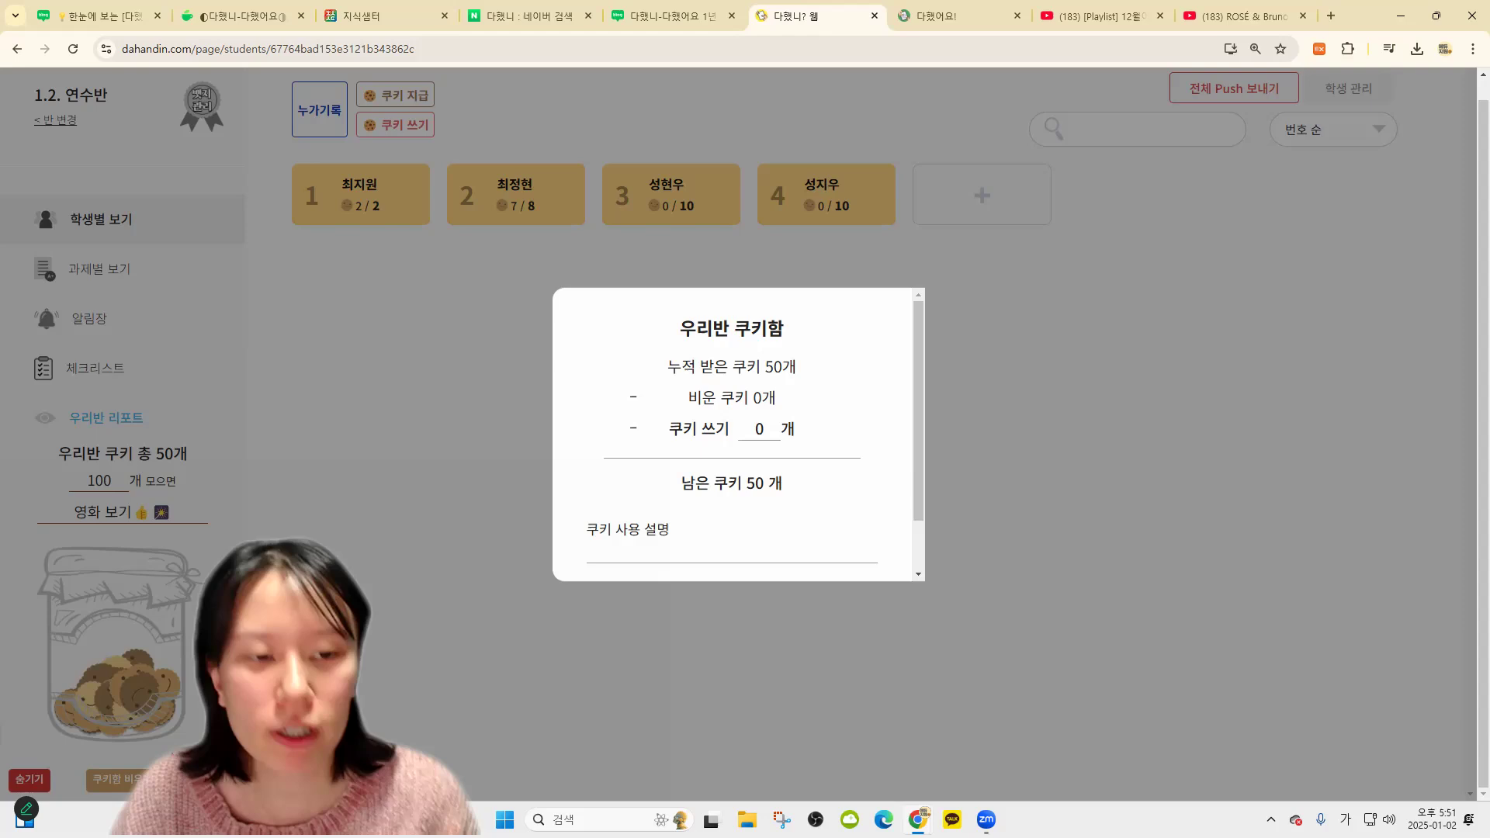
pyautogui.doubleClick(748, 428)
pyautogui.write('10')
pyautogui.scroll(-1, 745, 489)
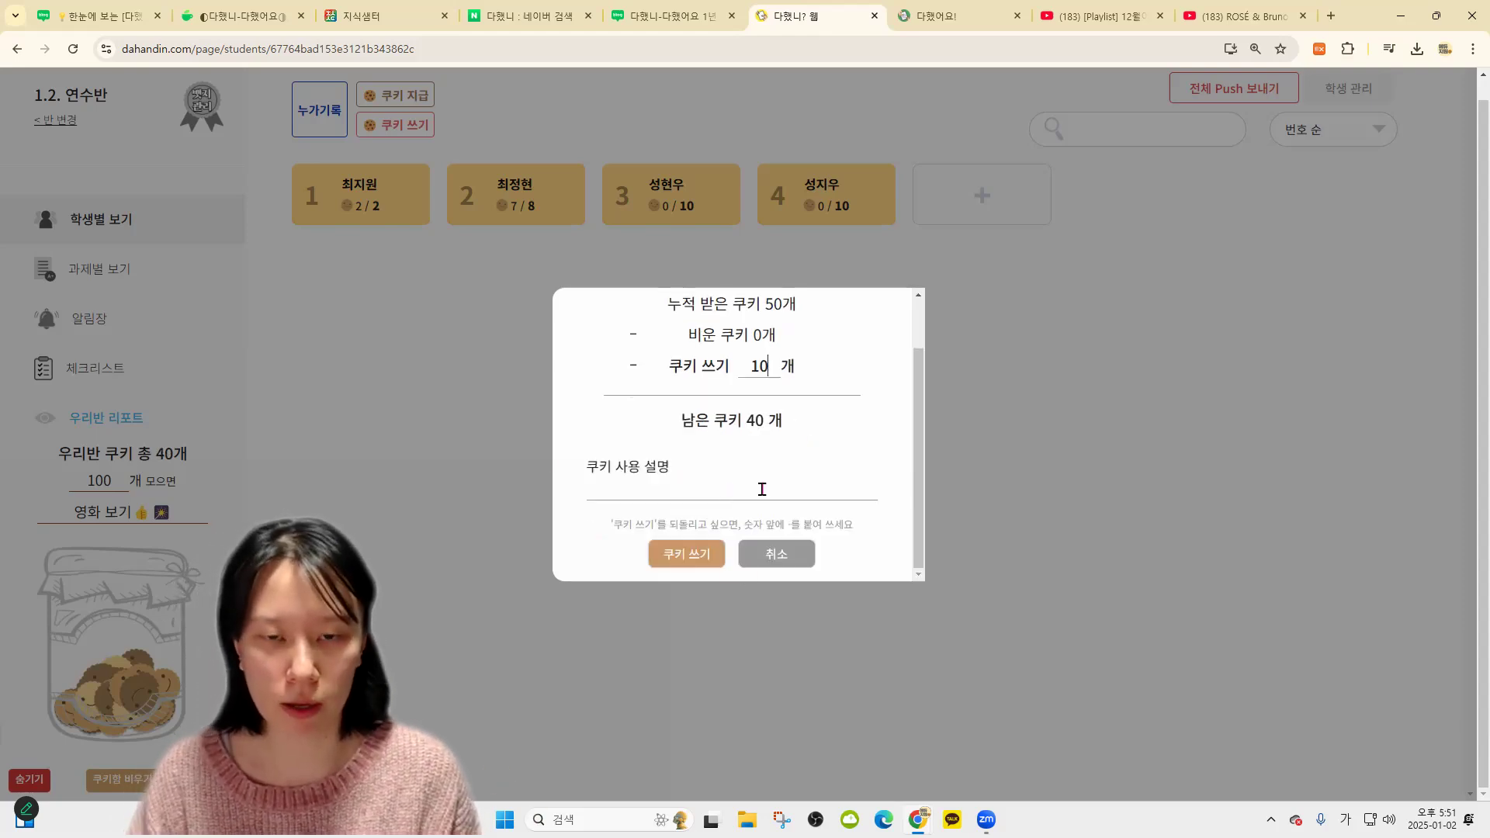
pyautogui.click(762, 489)
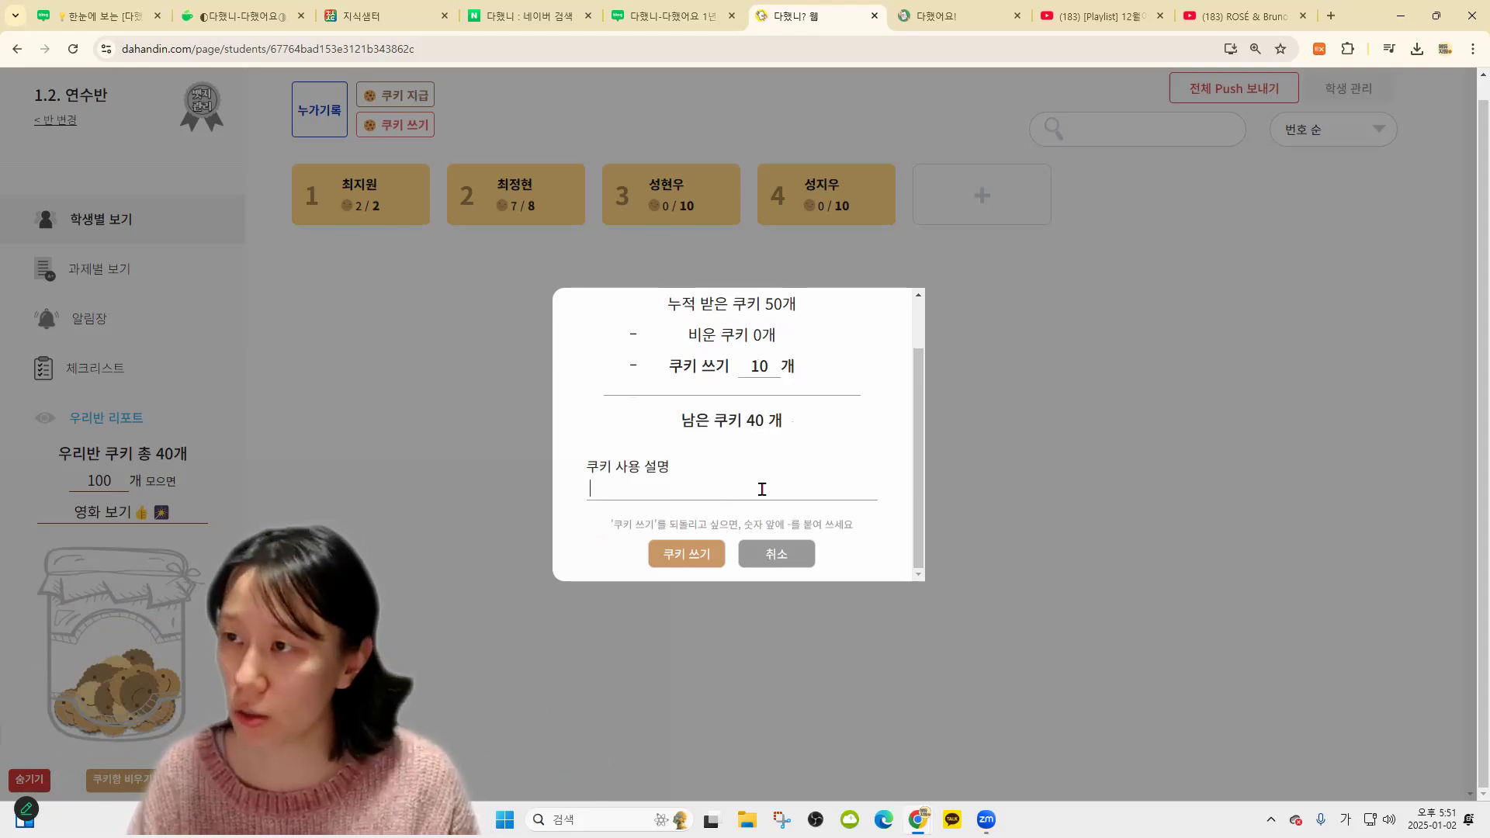
pyautogui.write('아이스크림')
pyautogui.write(' 파티햄')
pyautogui.click(669, 554)
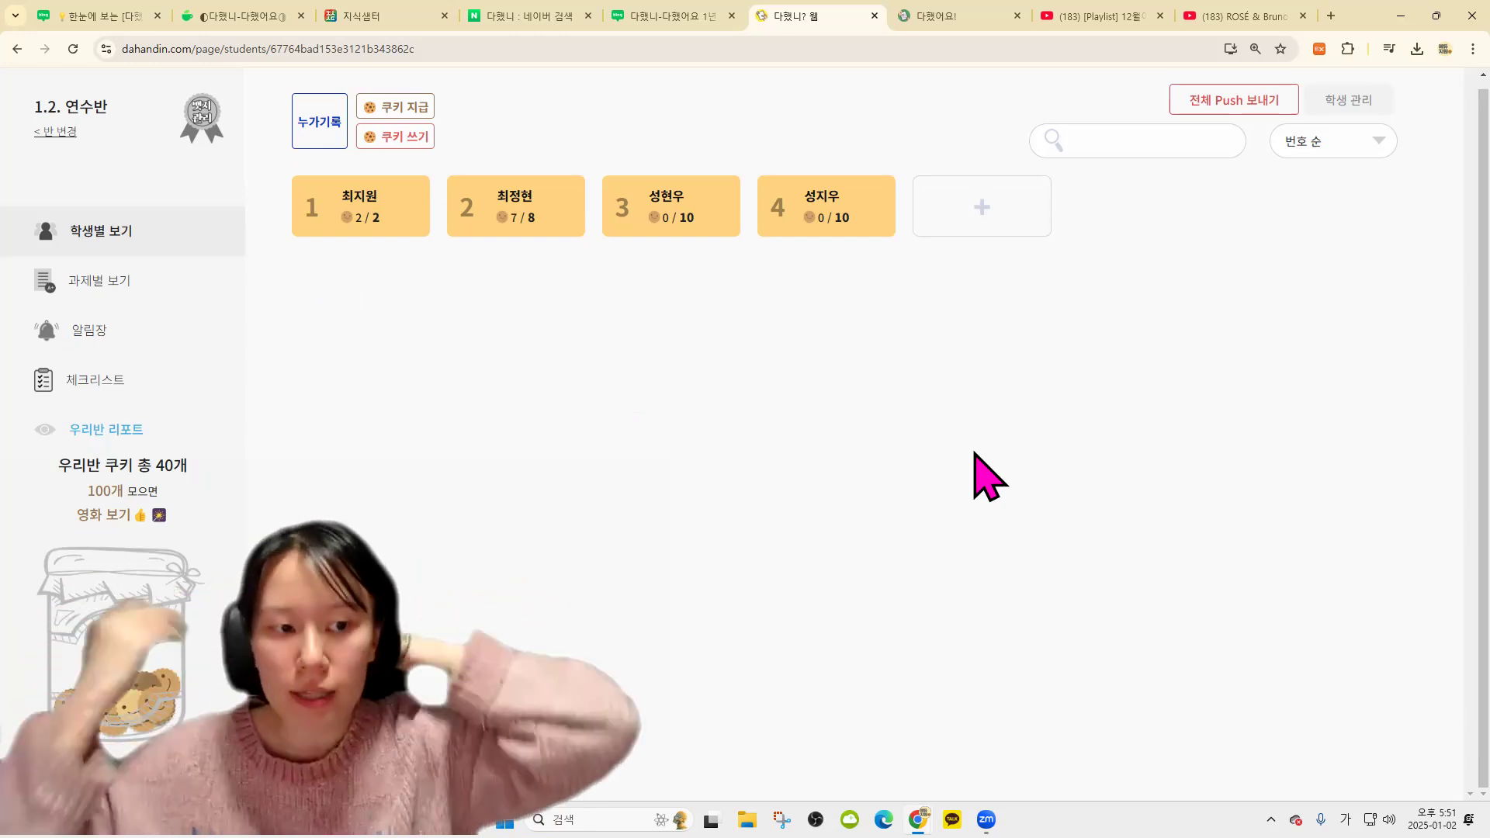
# Review 우리반 리포트 records filtered by 쿠키 지급 and 쿠키 쓰기, then return to 학생별 보기
pyautogui.click(165, 458)
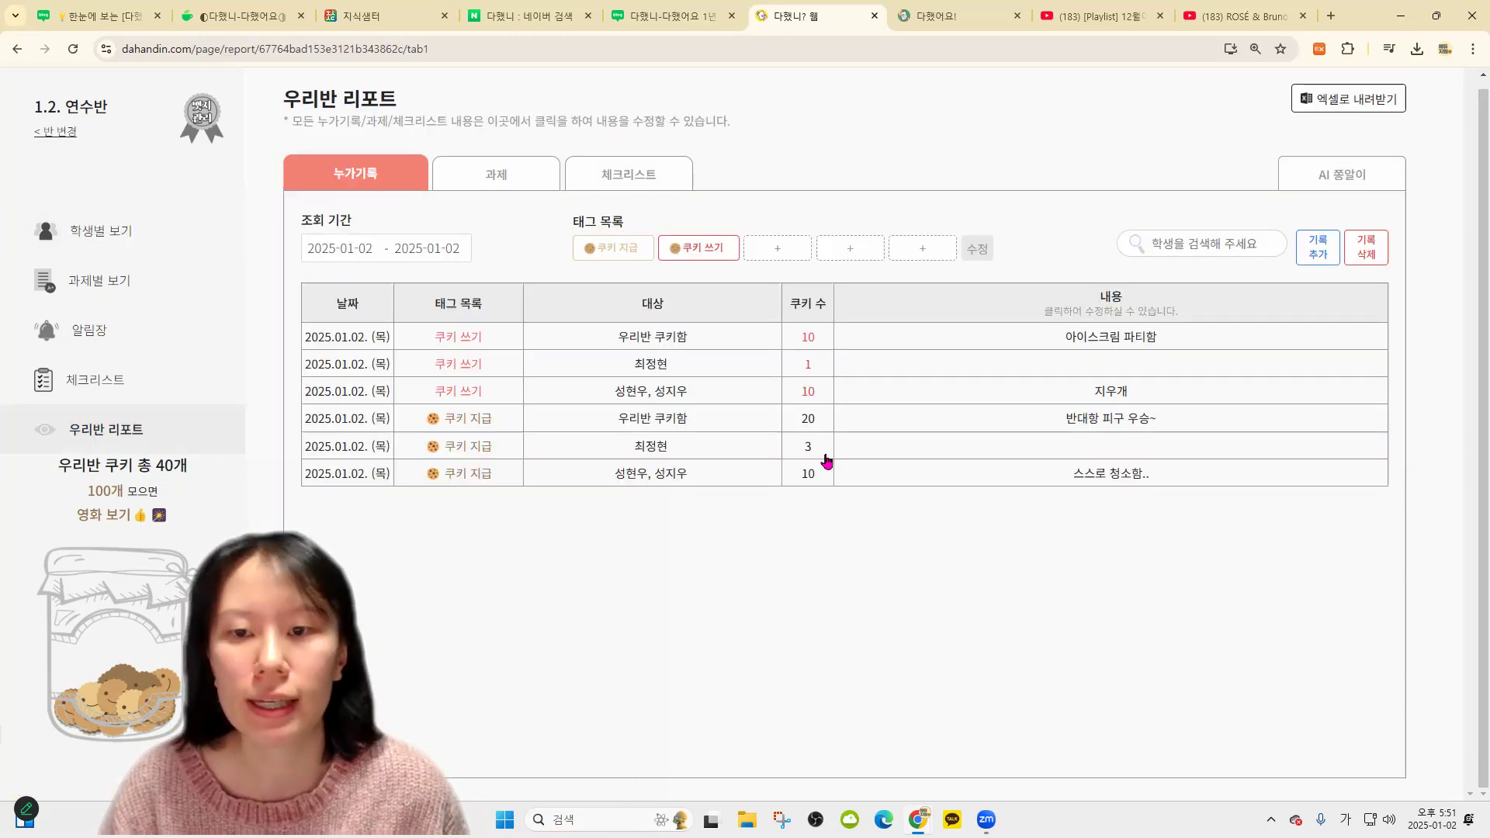
pyautogui.moveTo(621, 473); pyautogui.dragTo(1087, 472)
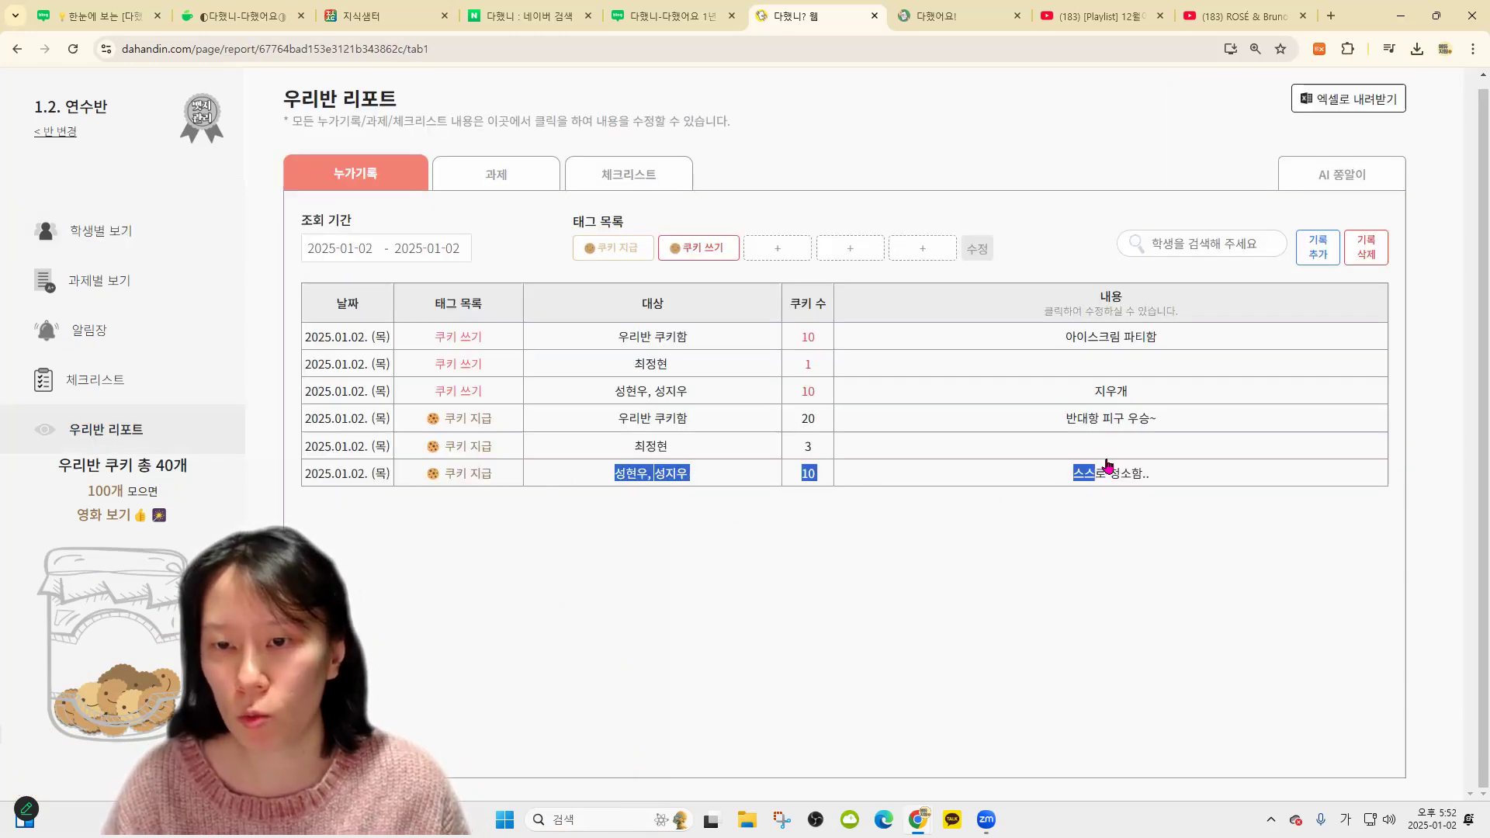
pyautogui.click(1087, 491)
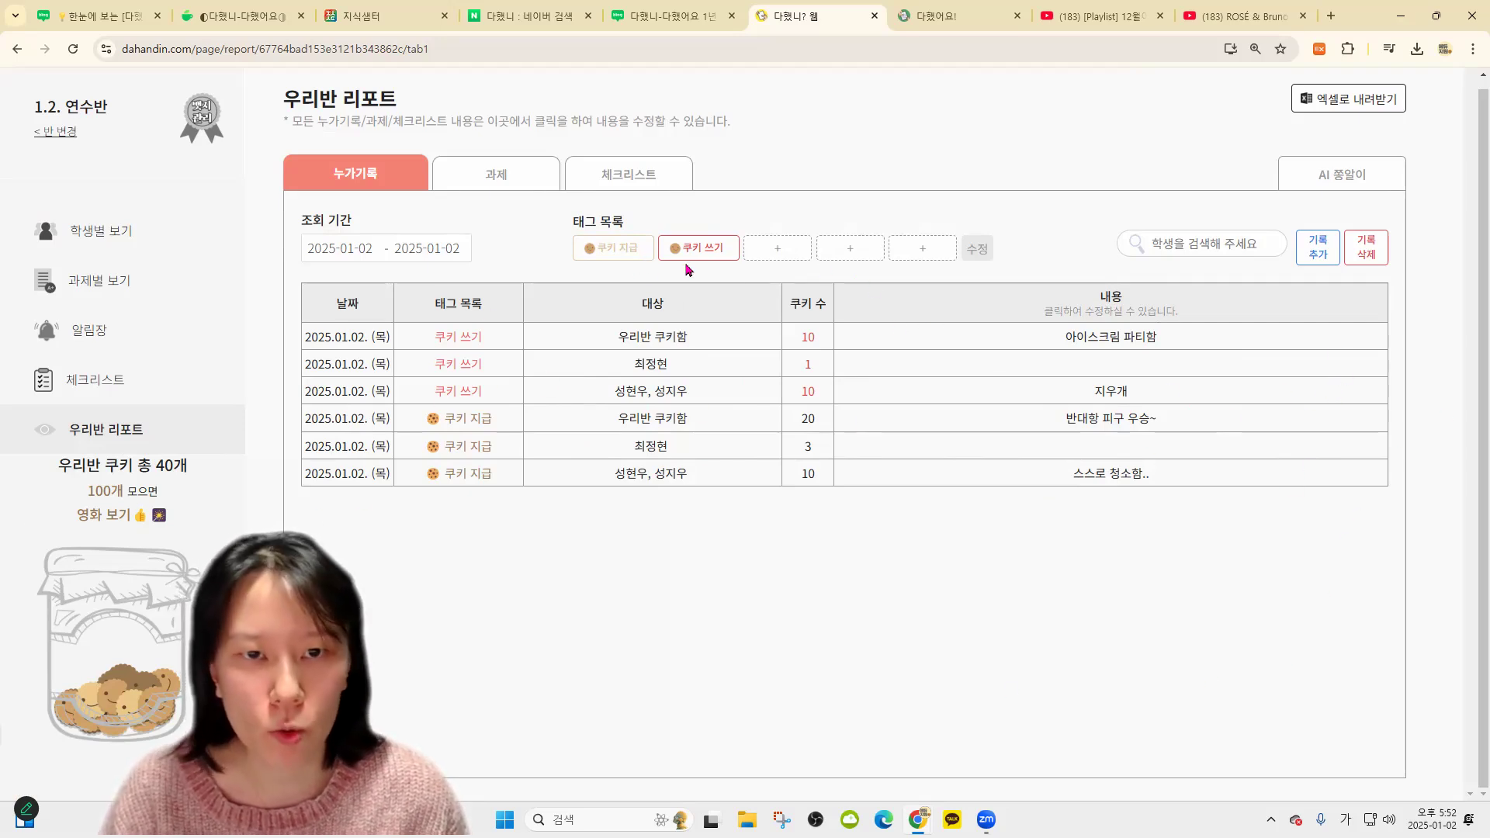
pyautogui.click(621, 256)
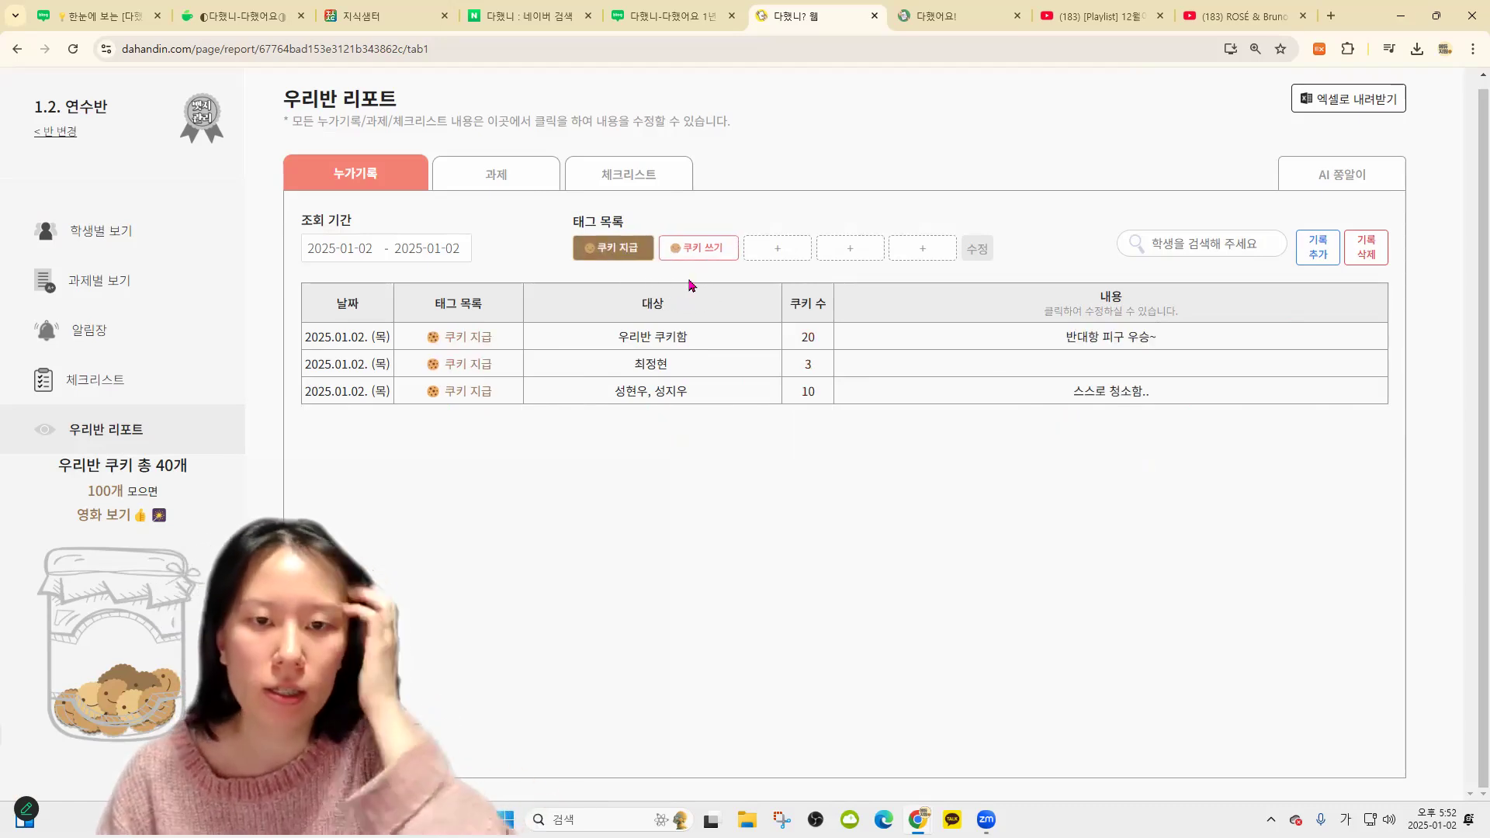
pyautogui.click(669, 258)
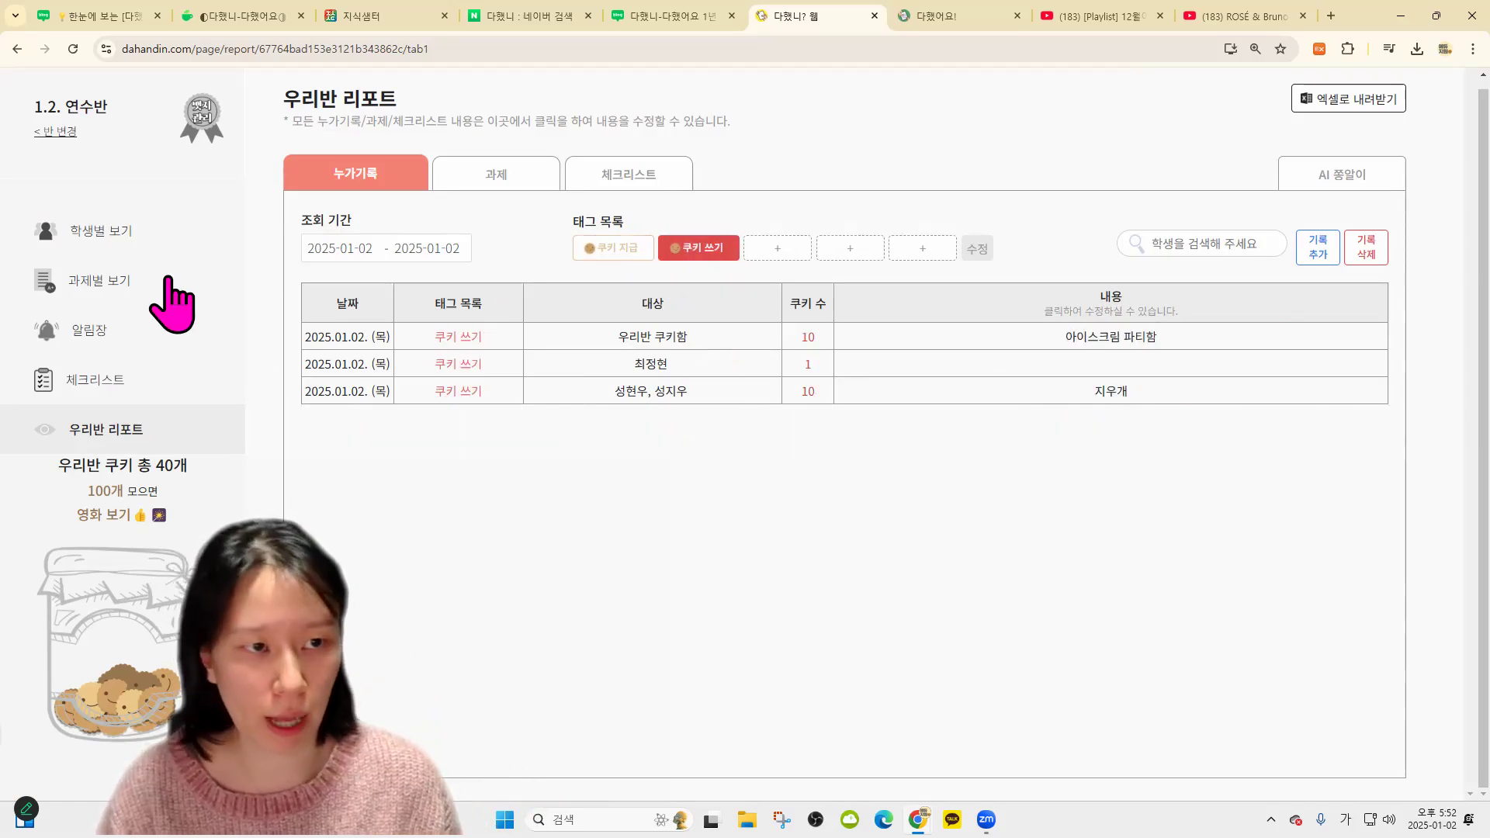
pyautogui.click(142, 231)
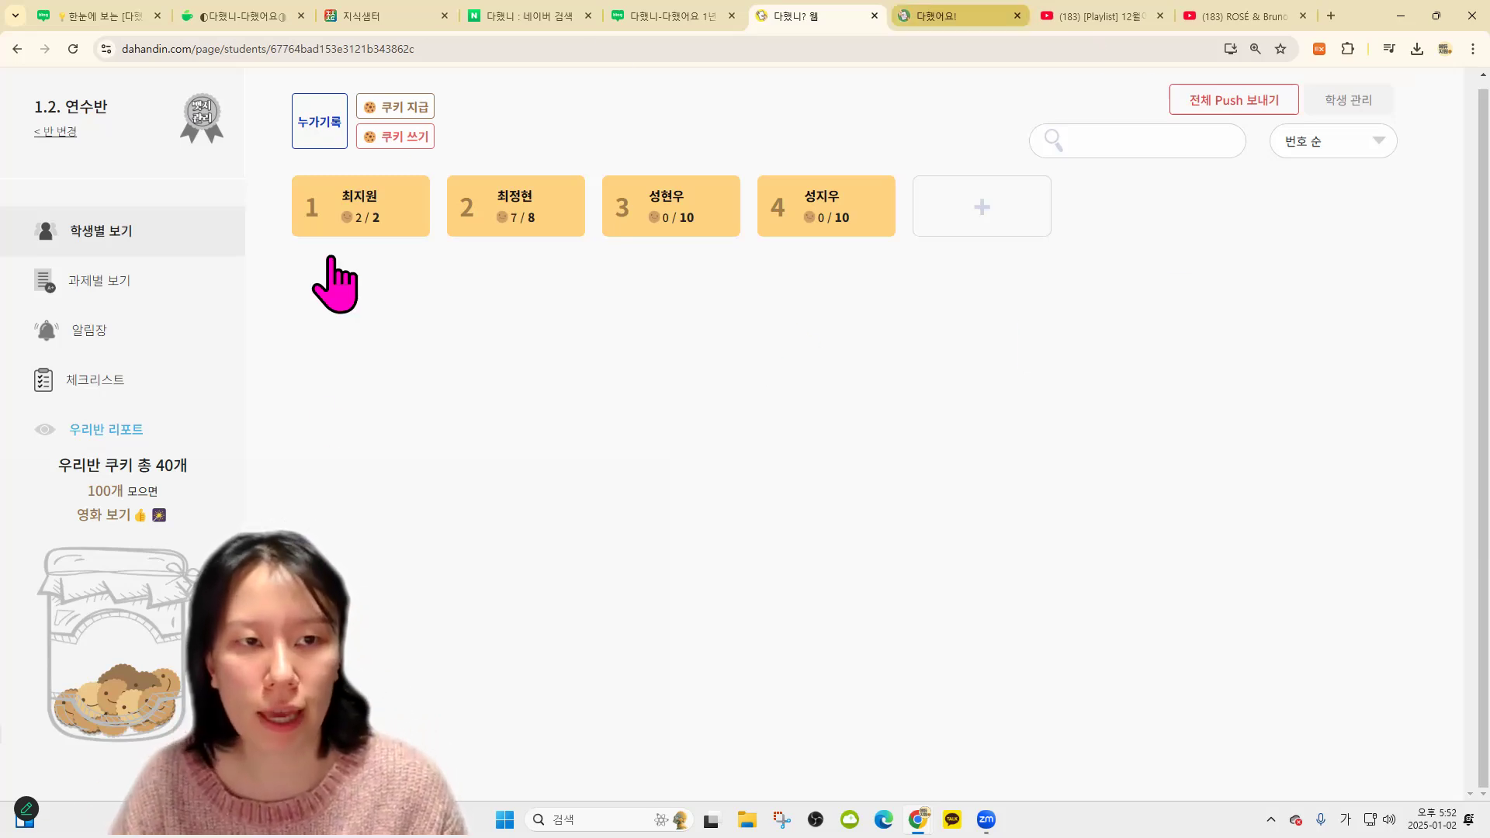
# Save a new 누가기록 entry describing a fight (싸움) for students 1, 2 and 4
pyautogui.click(319, 136)
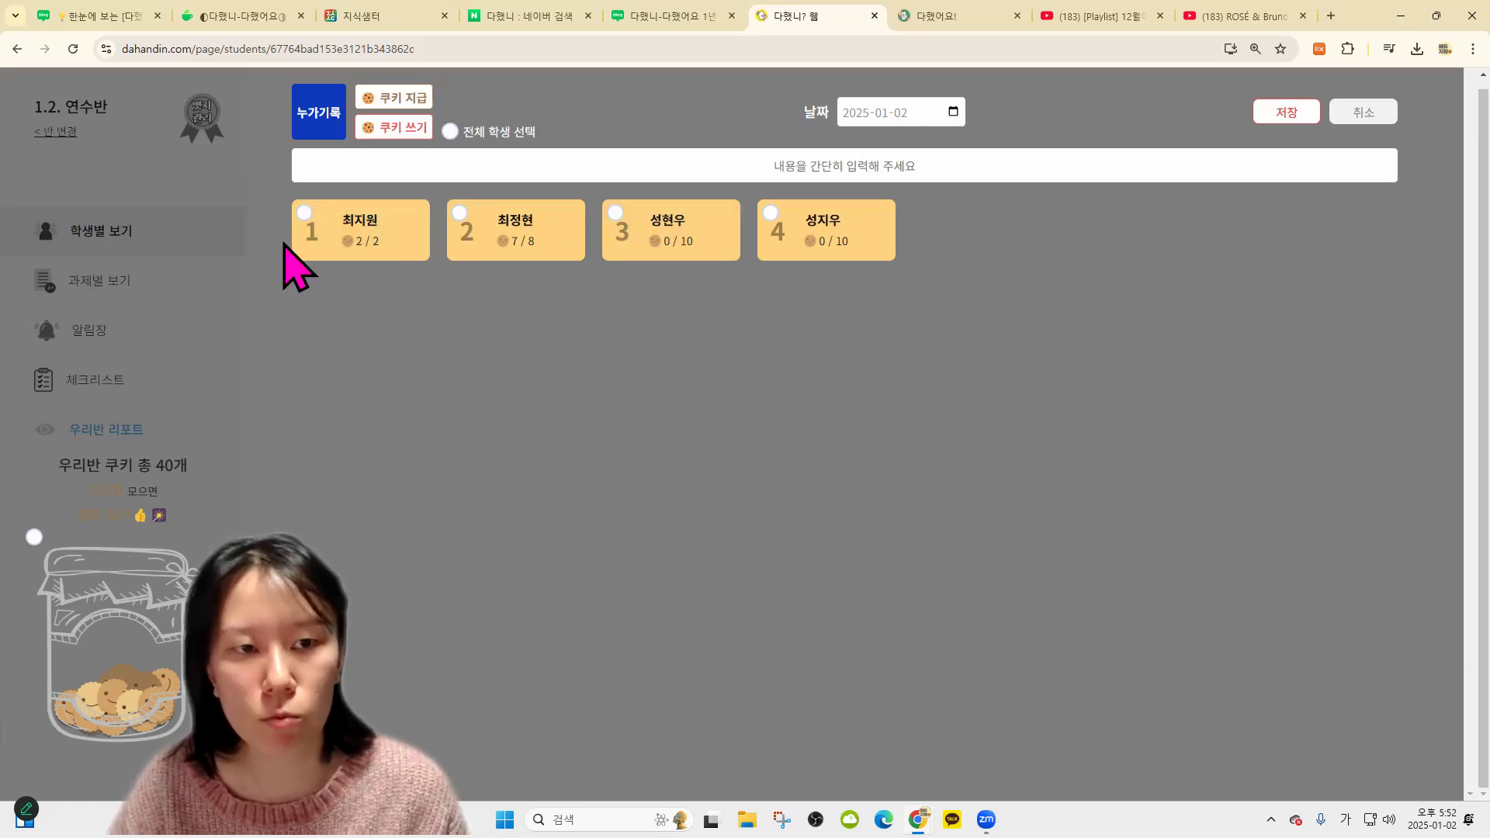
pyautogui.click(401, 247)
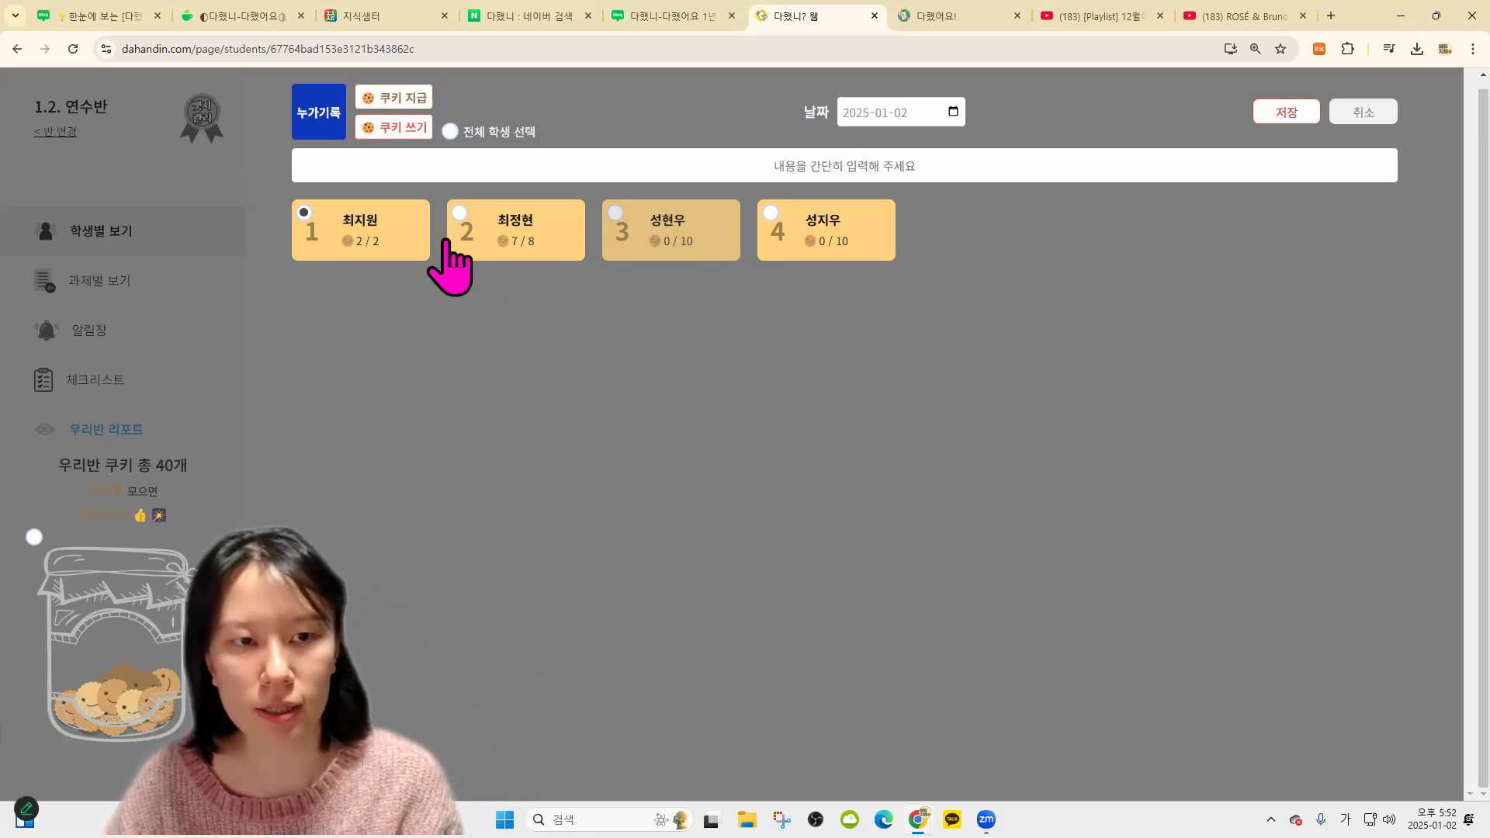
pyautogui.click(516, 144)
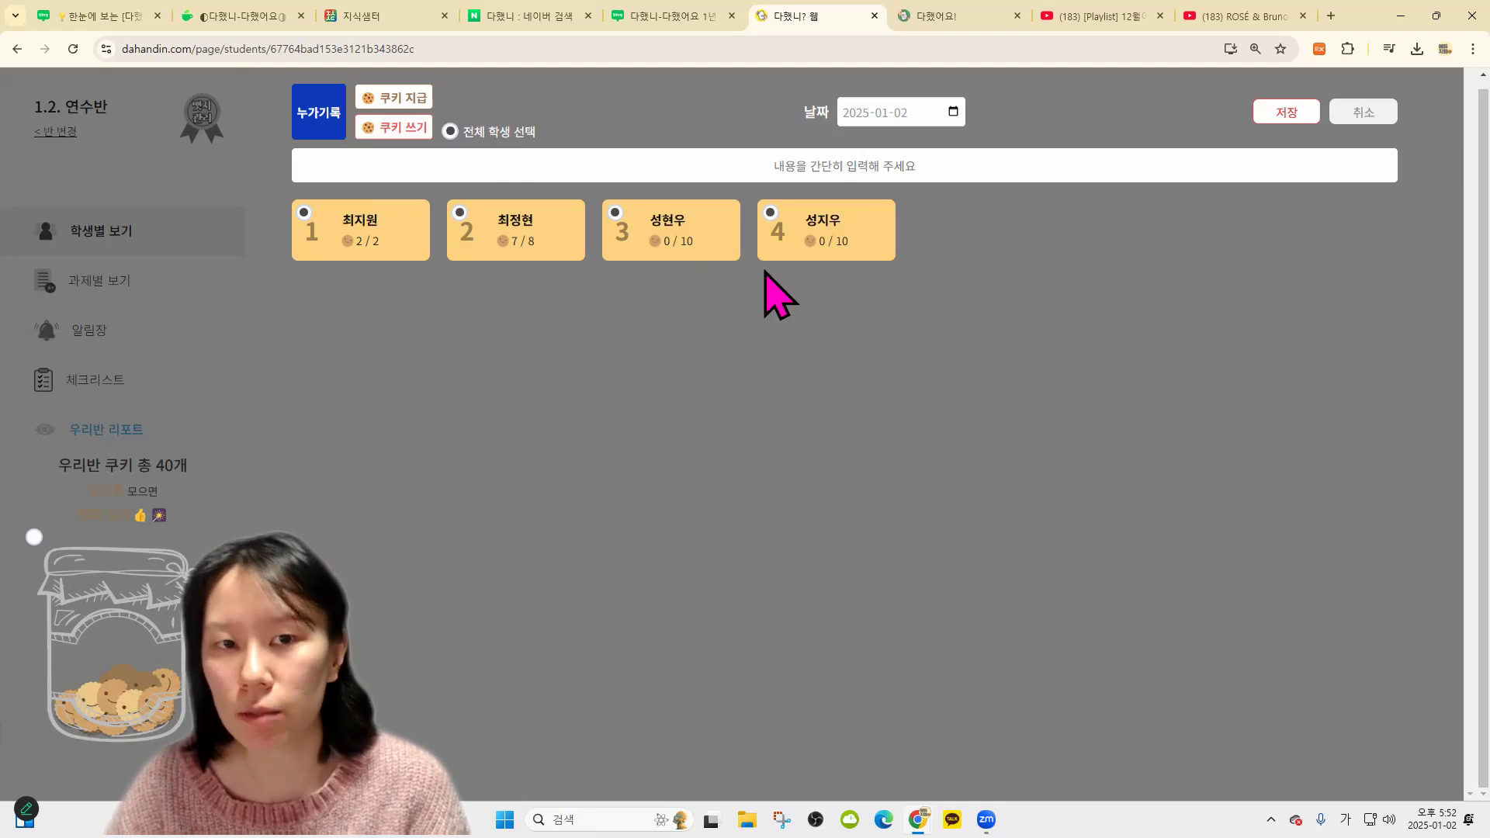
pyautogui.click(669, 231)
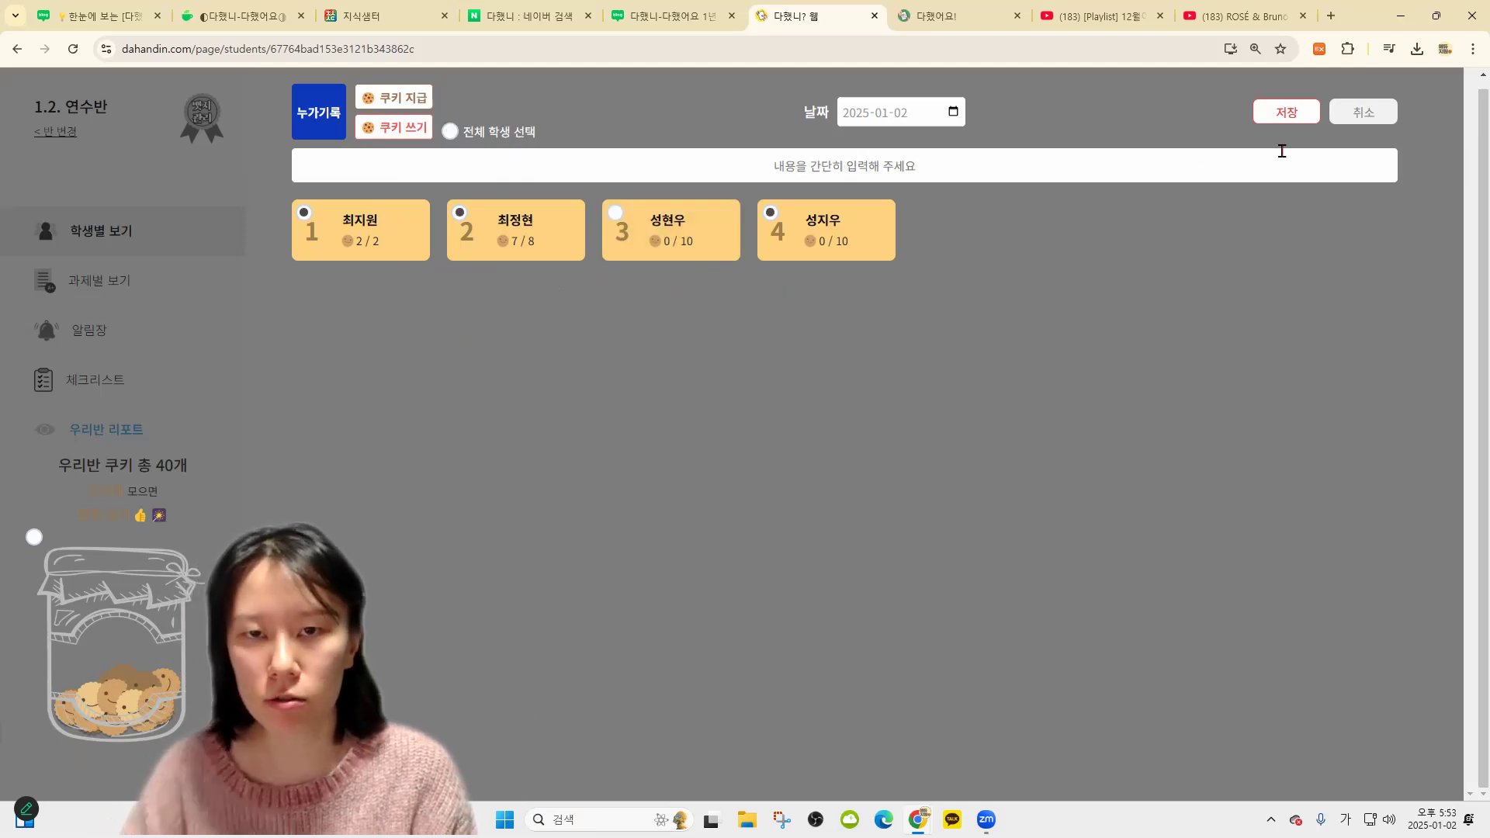
pyautogui.click(1282, 151)
pyautogui.write('지원이랑 ~~~~')
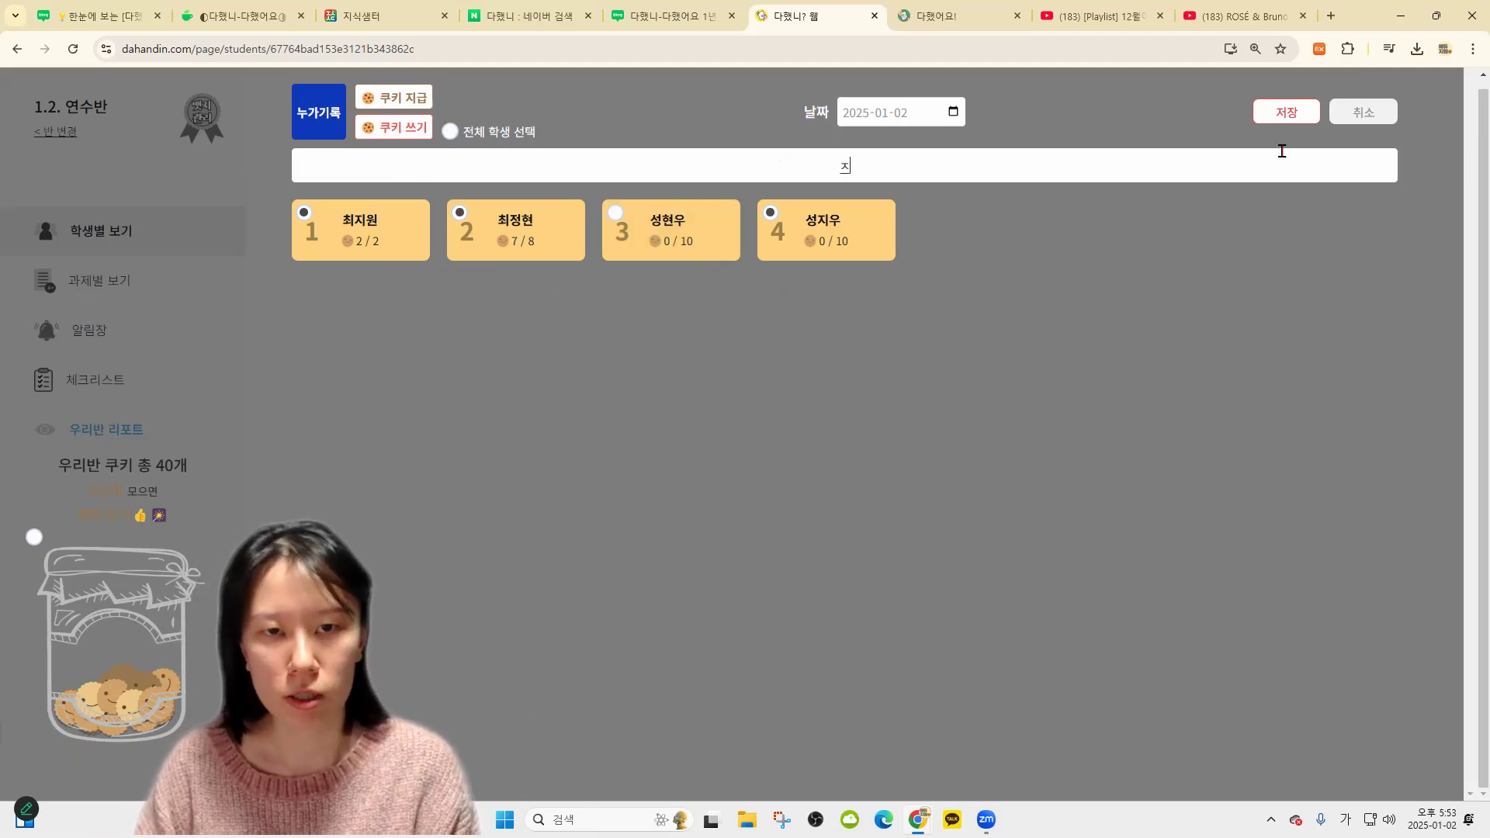
pyautogui.write(' 싸움~')
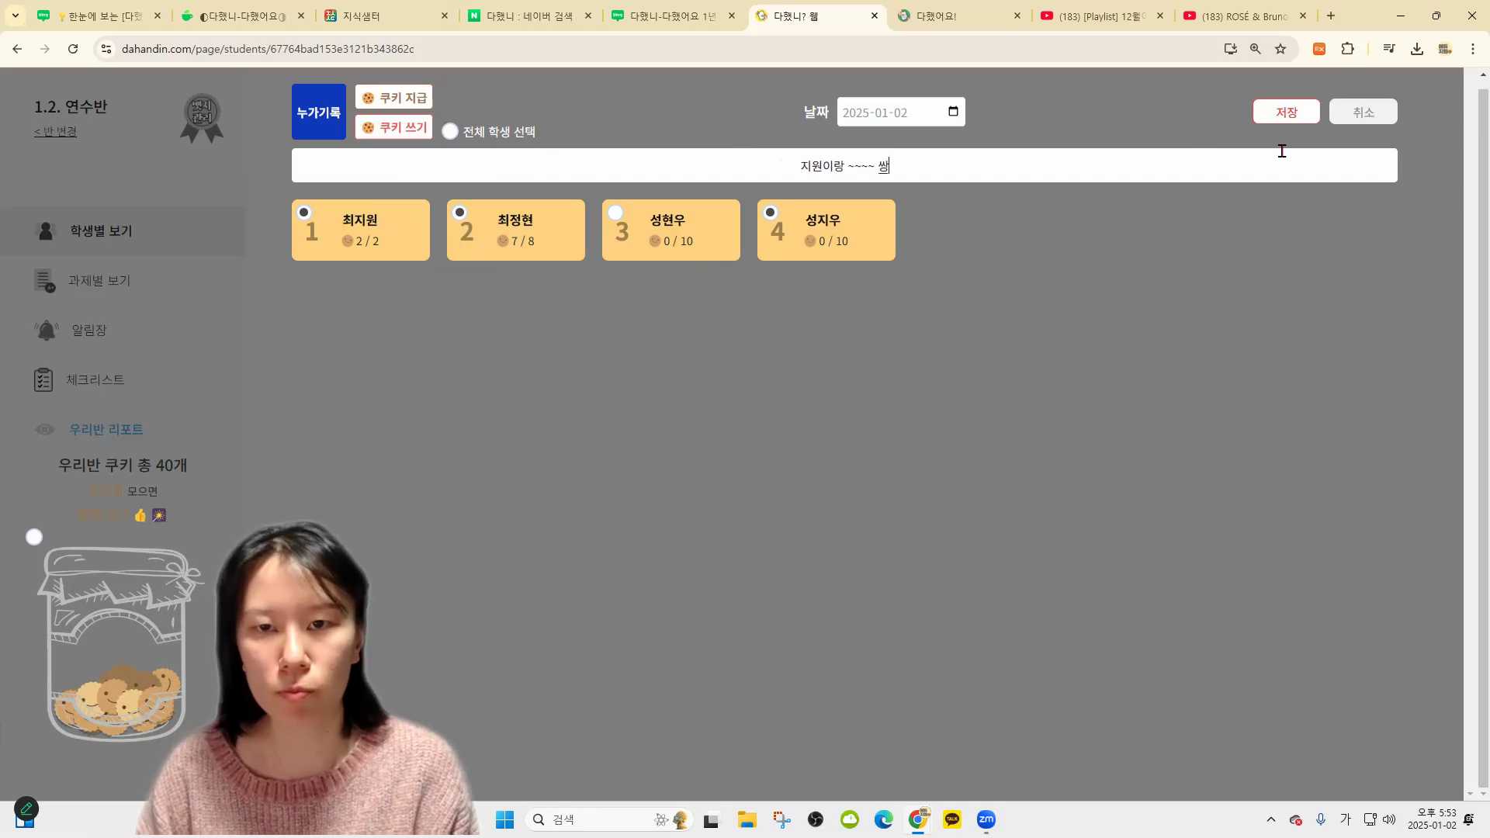
pyautogui.write('~~~~')
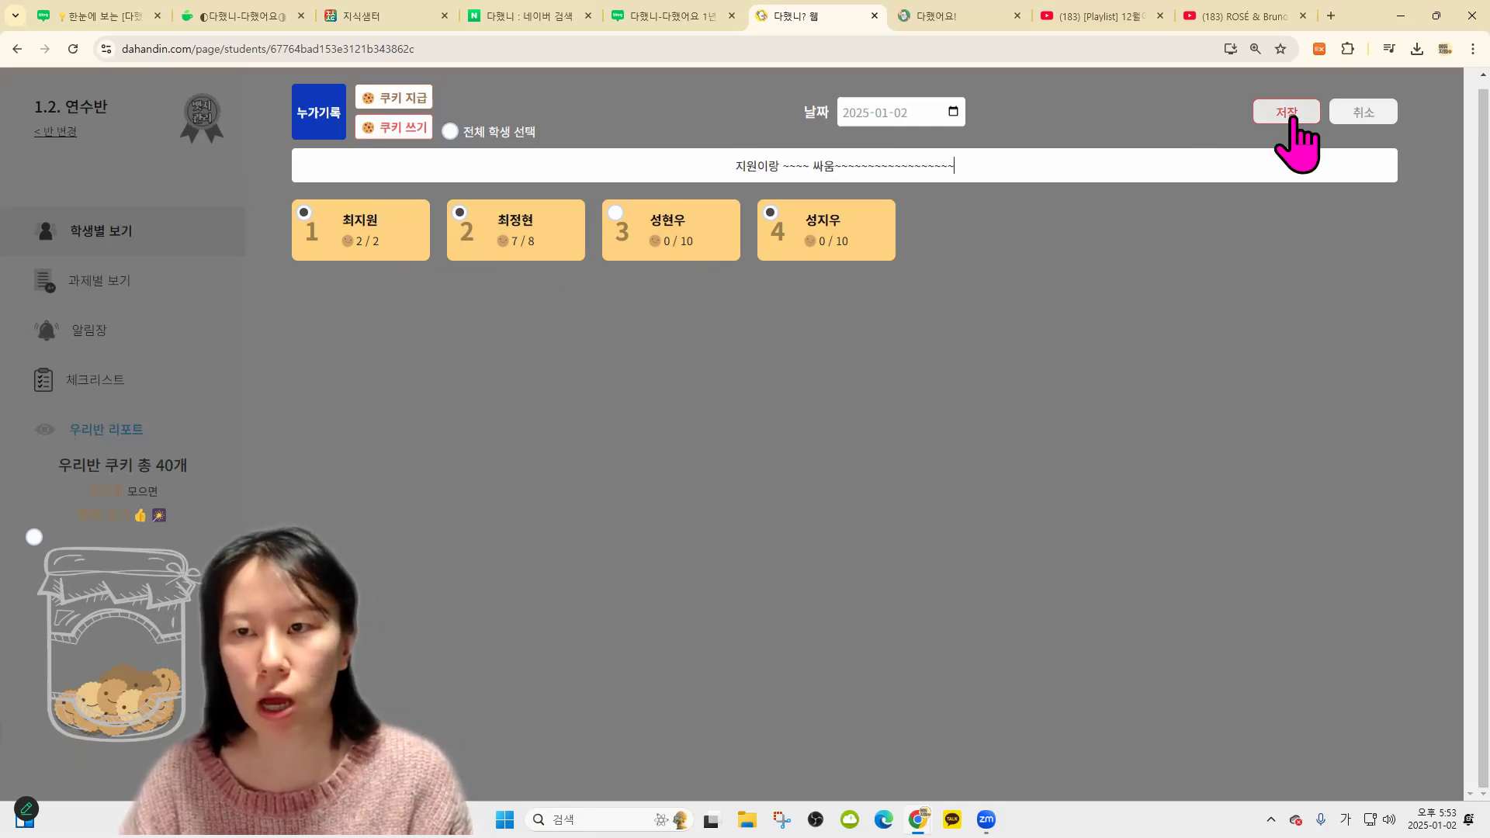
pyautogui.click(1286, 112)
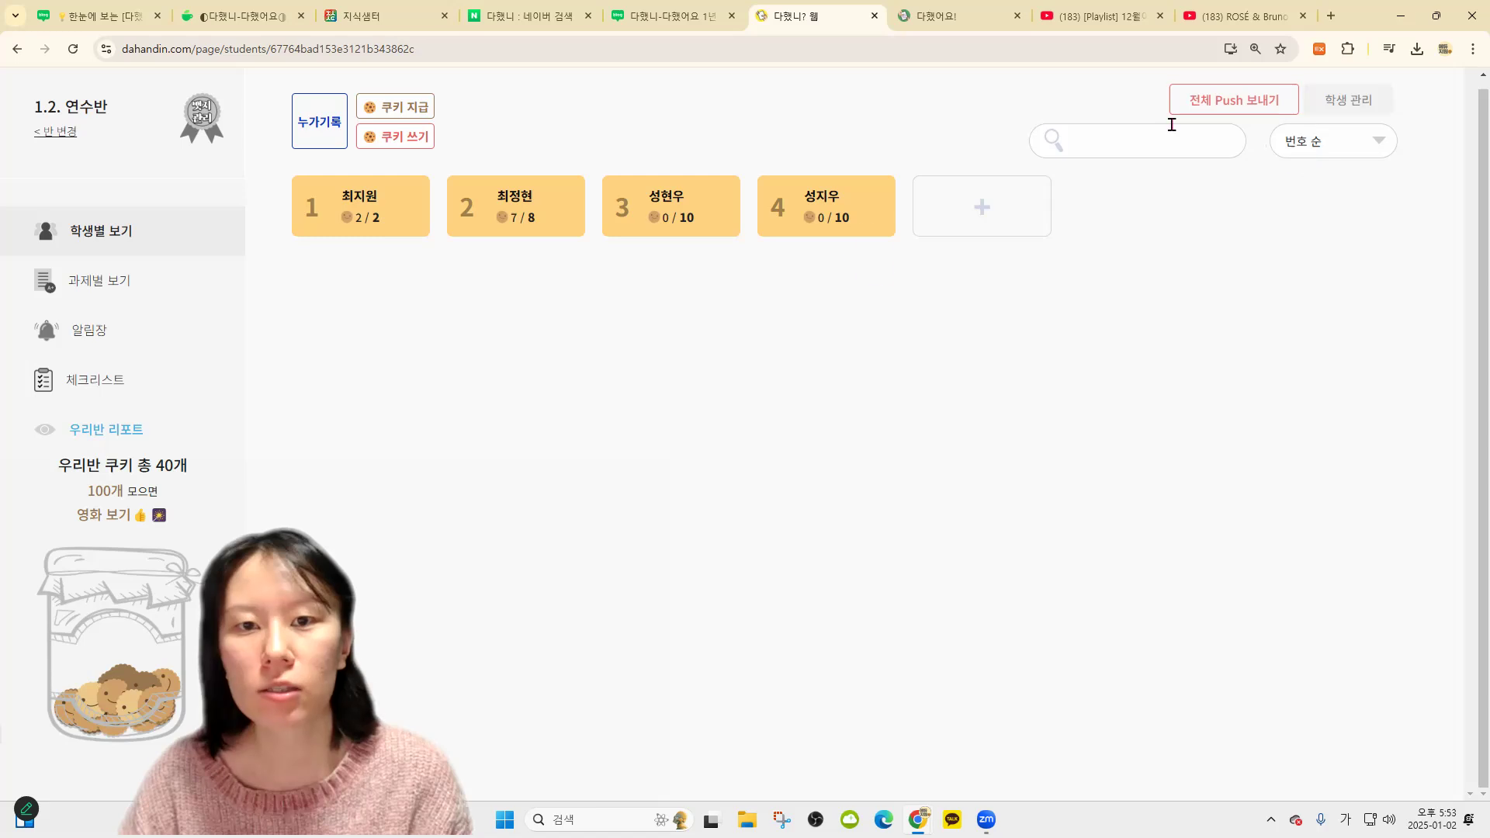
# In 우리반 리포트, open the newest fight record's editor and close it without saving
pyautogui.click(142, 432)
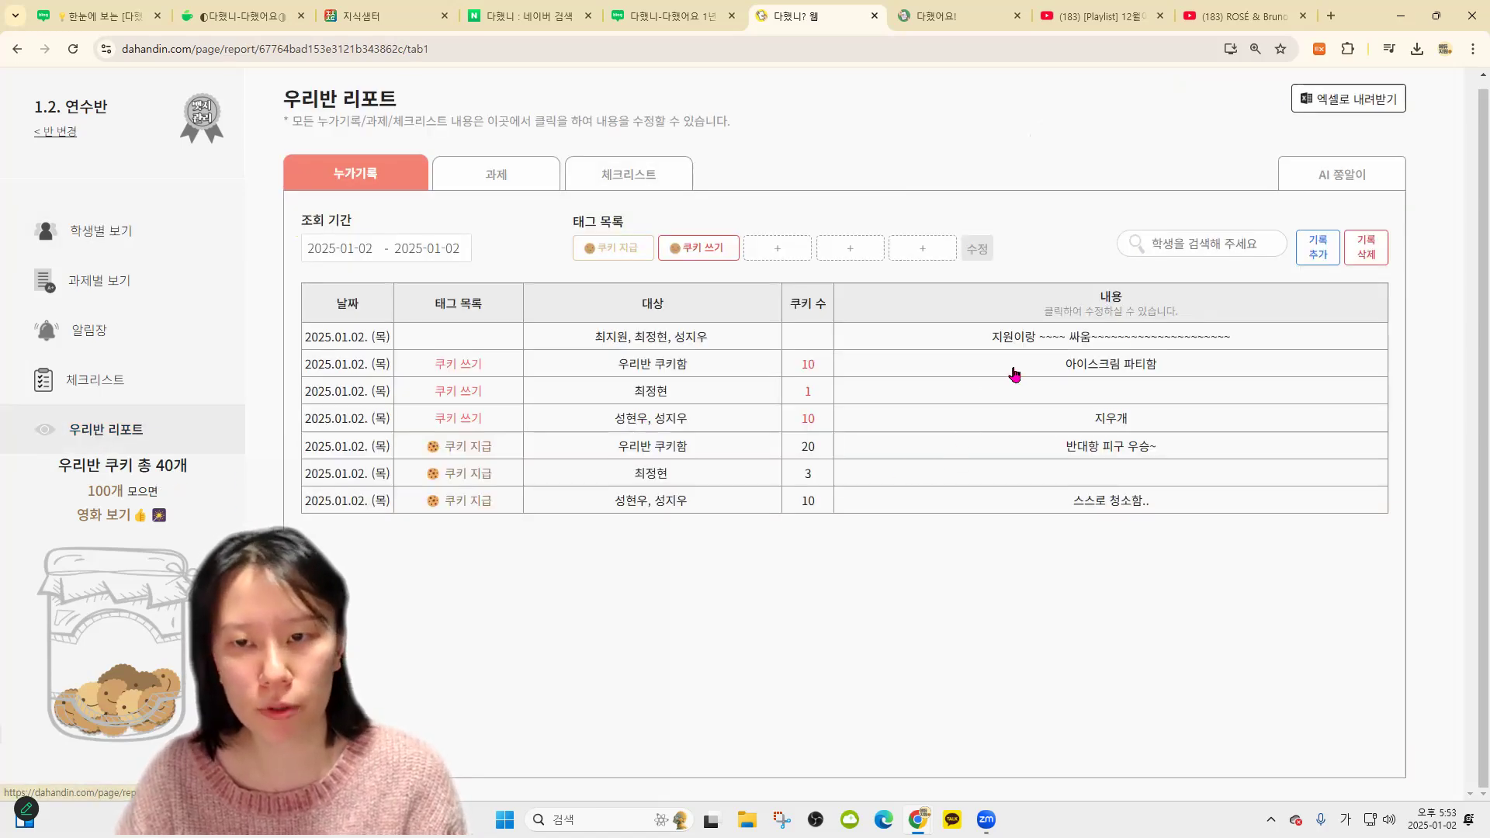
pyautogui.click(1087, 339)
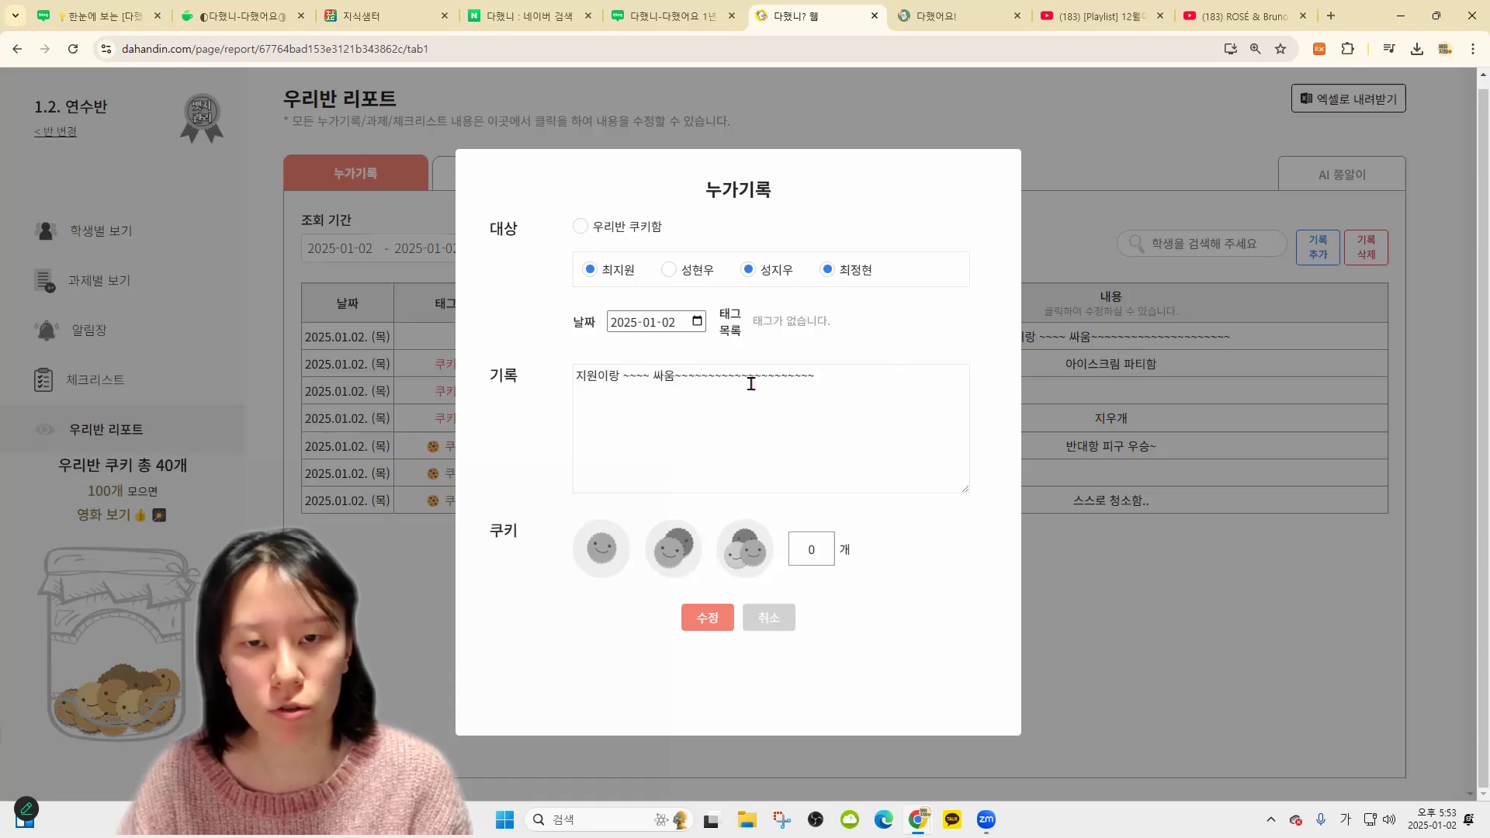
pyautogui.write('ㅇㄹㅇㄹㅇㄴㄹ')
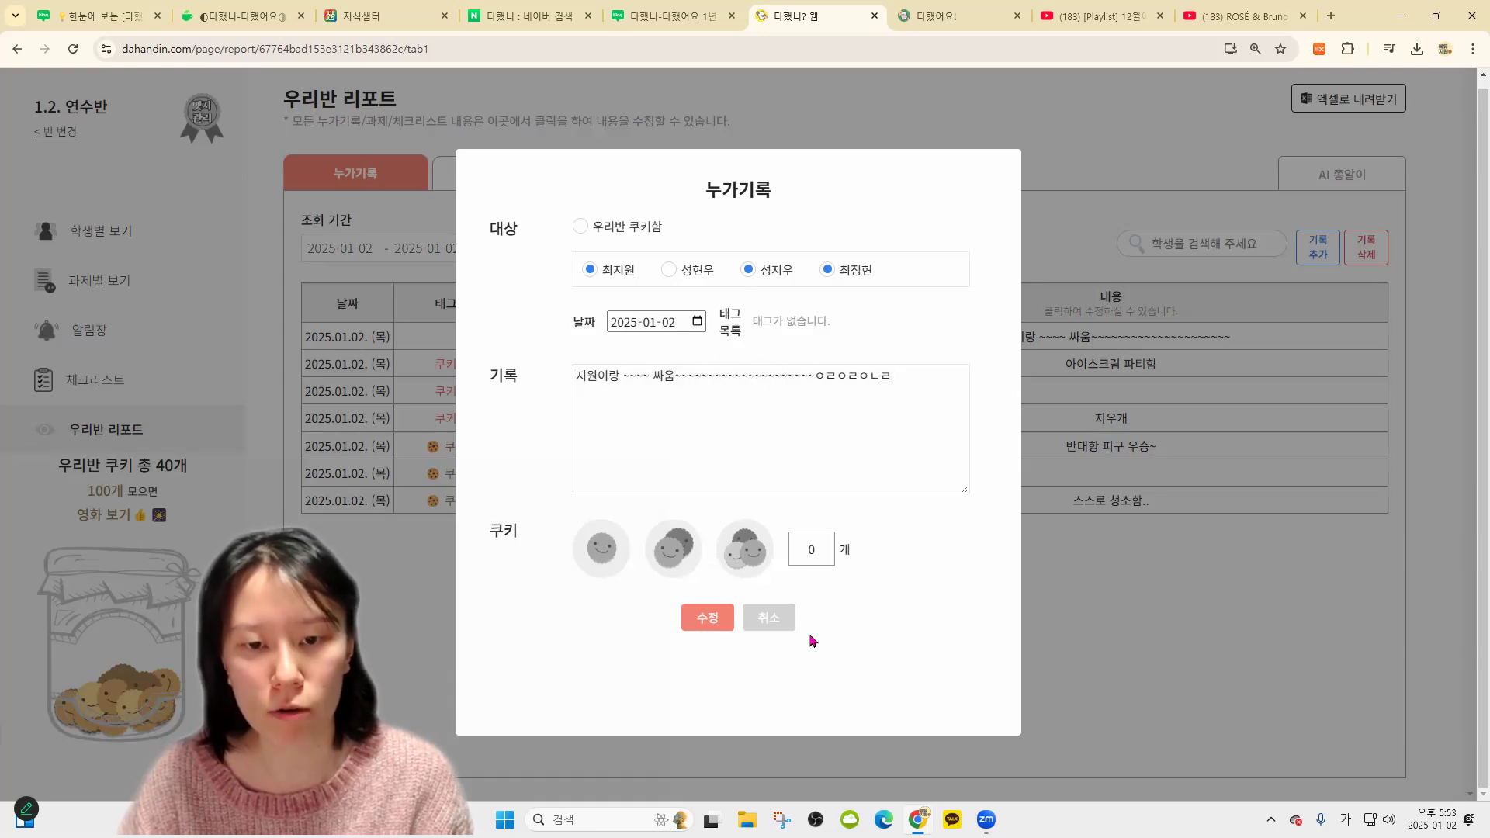
pyautogui.press('Escape')
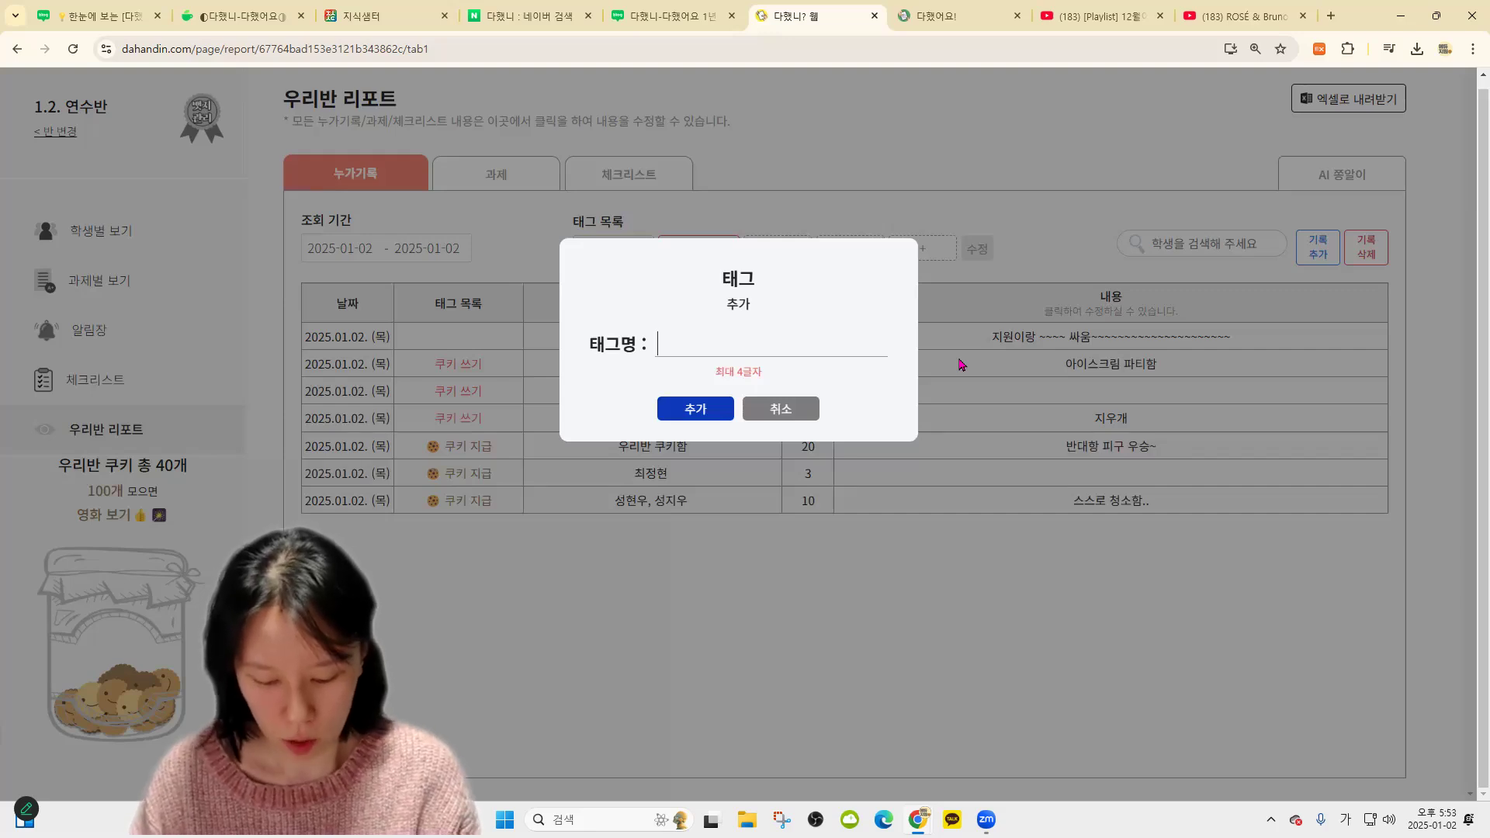
# Add the 교우관계 and 학업 tags to the report's tag list
pyautogui.write('우')
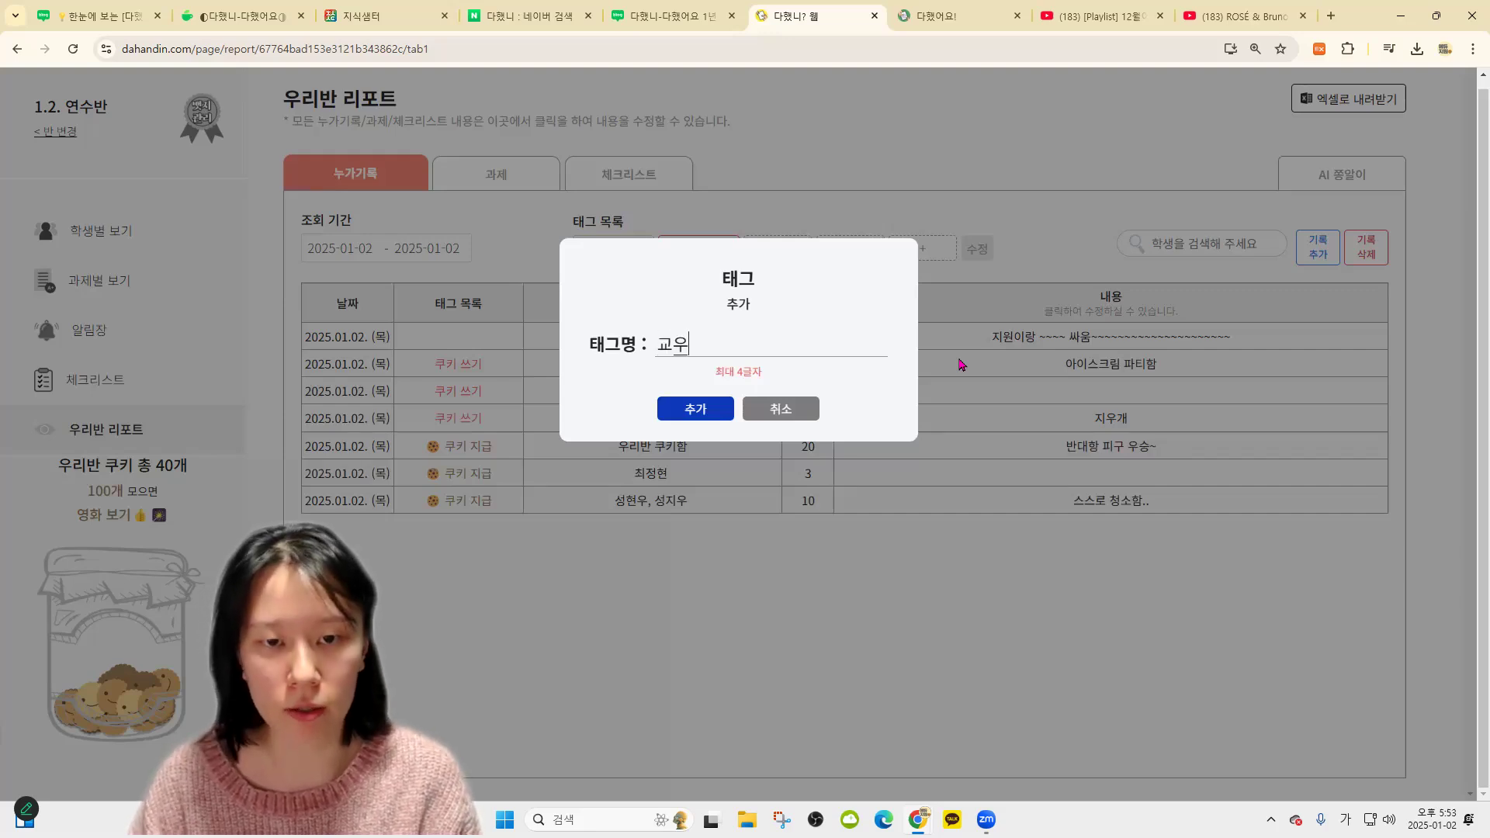
pyautogui.write('요구')
pyautogui.write('우')
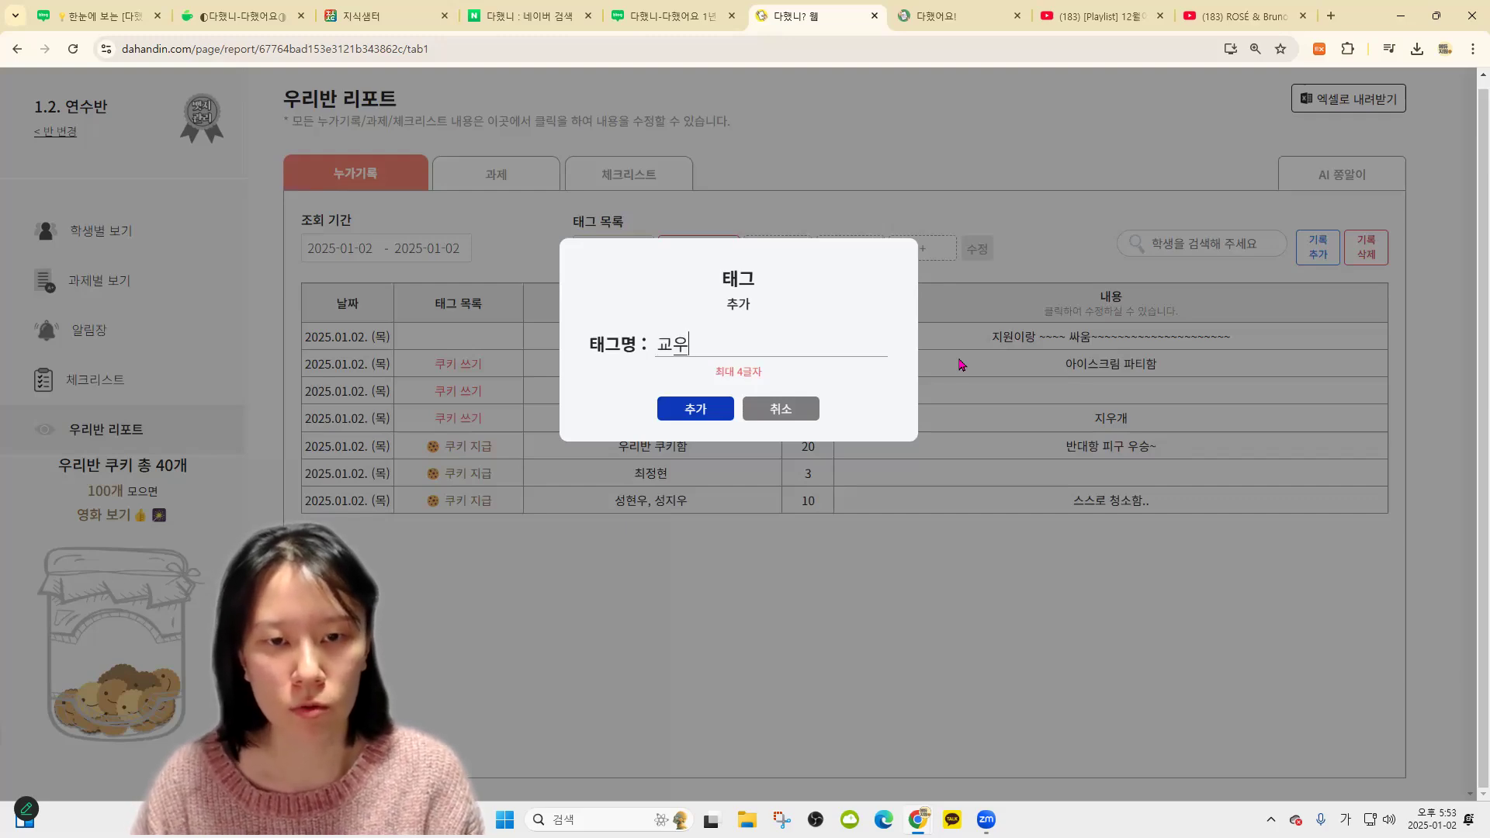
pyautogui.write('관계')
pyautogui.click(696, 408)
pyautogui.click(842, 258)
pyautogui.write('ㅎㅏㄴㅅ')
pyautogui.press('BackSpace')
pyautogui.press('BackSpace')
pyautogui.write('ㅏㄱ어ㅂ')
pyautogui.press('Return')
# Add the 습관 tag and return to the per-student card view
pyautogui.click(947, 248)
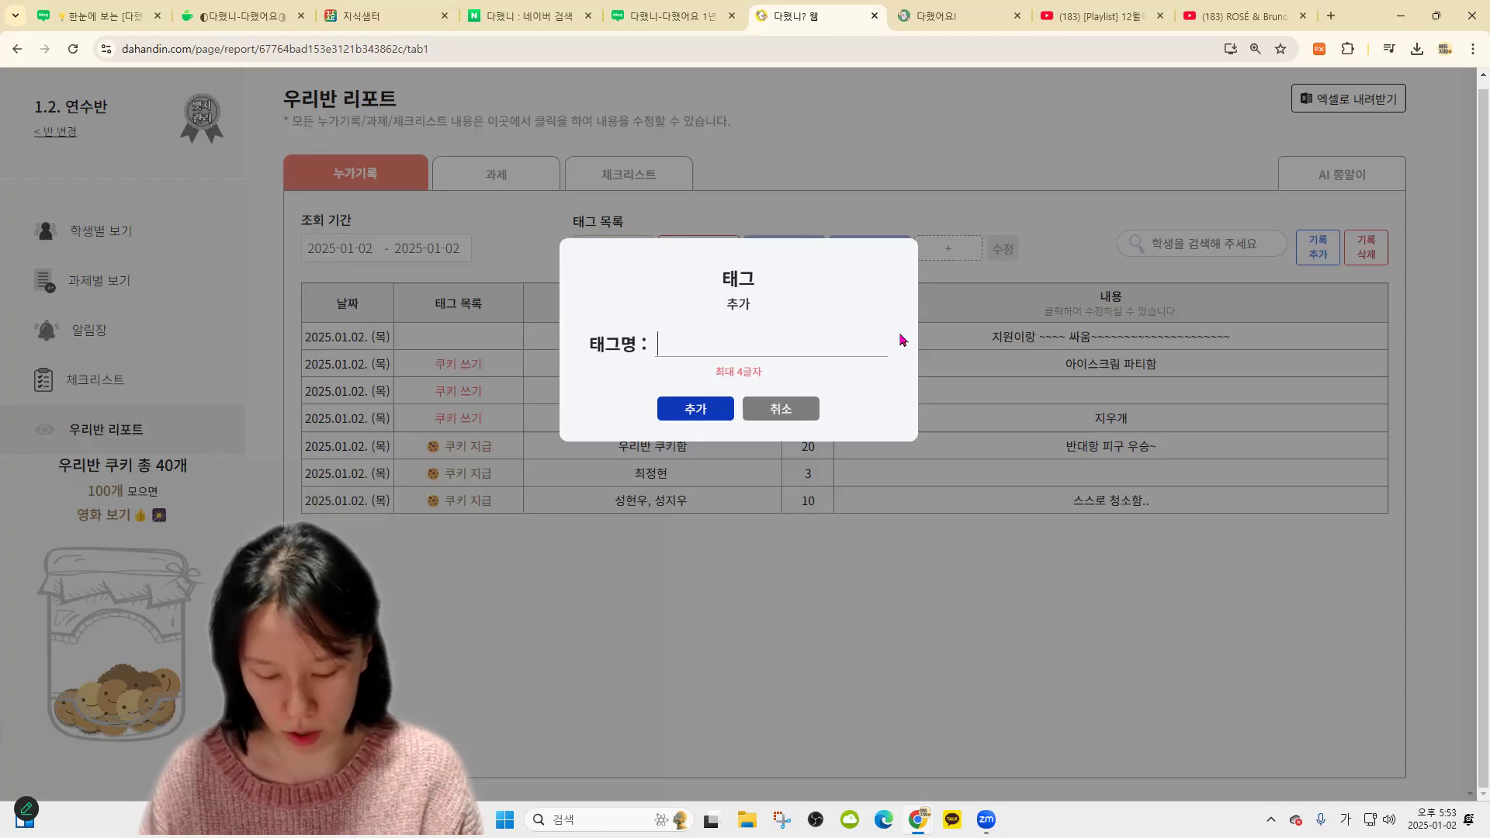
pyautogui.write('ㅅㅡㅂㄱㅗㅏㄴ')
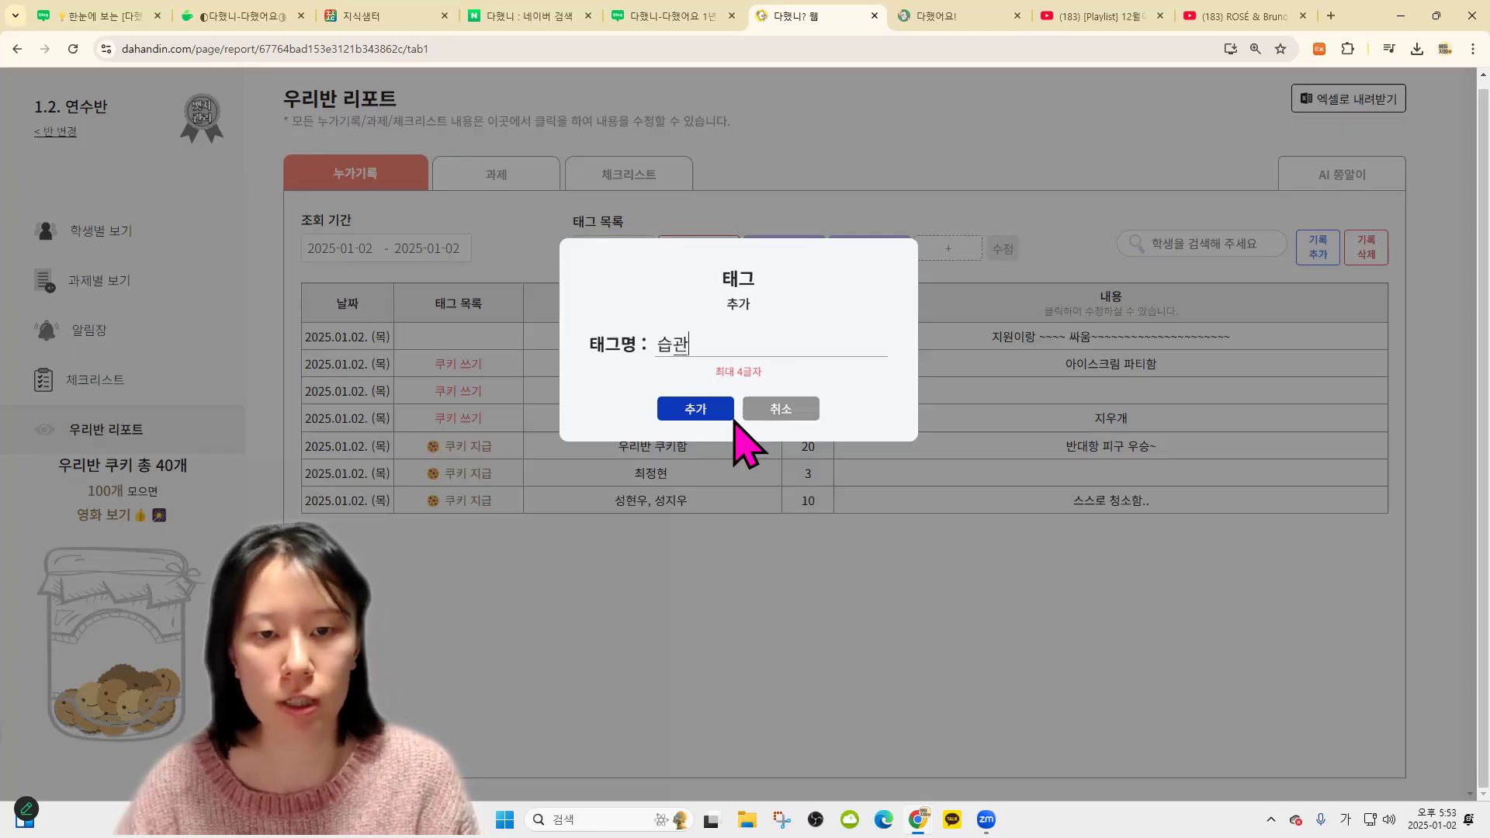
pyautogui.press('Return')
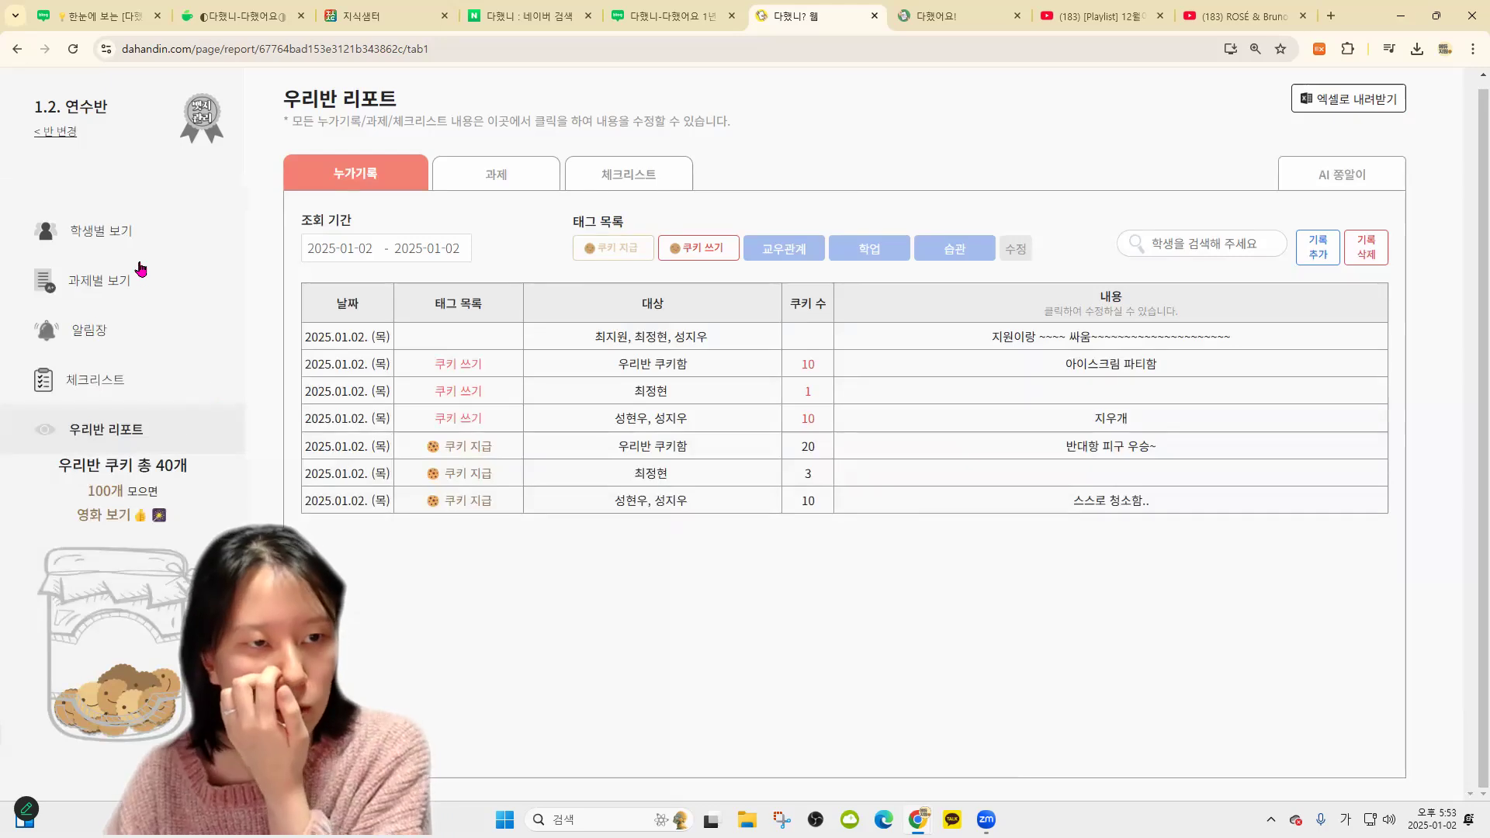
pyautogui.click(146, 241)
# Save a 습관-tagged record '인사를 잘함' for students 3 and 4
pyautogui.click(332, 141)
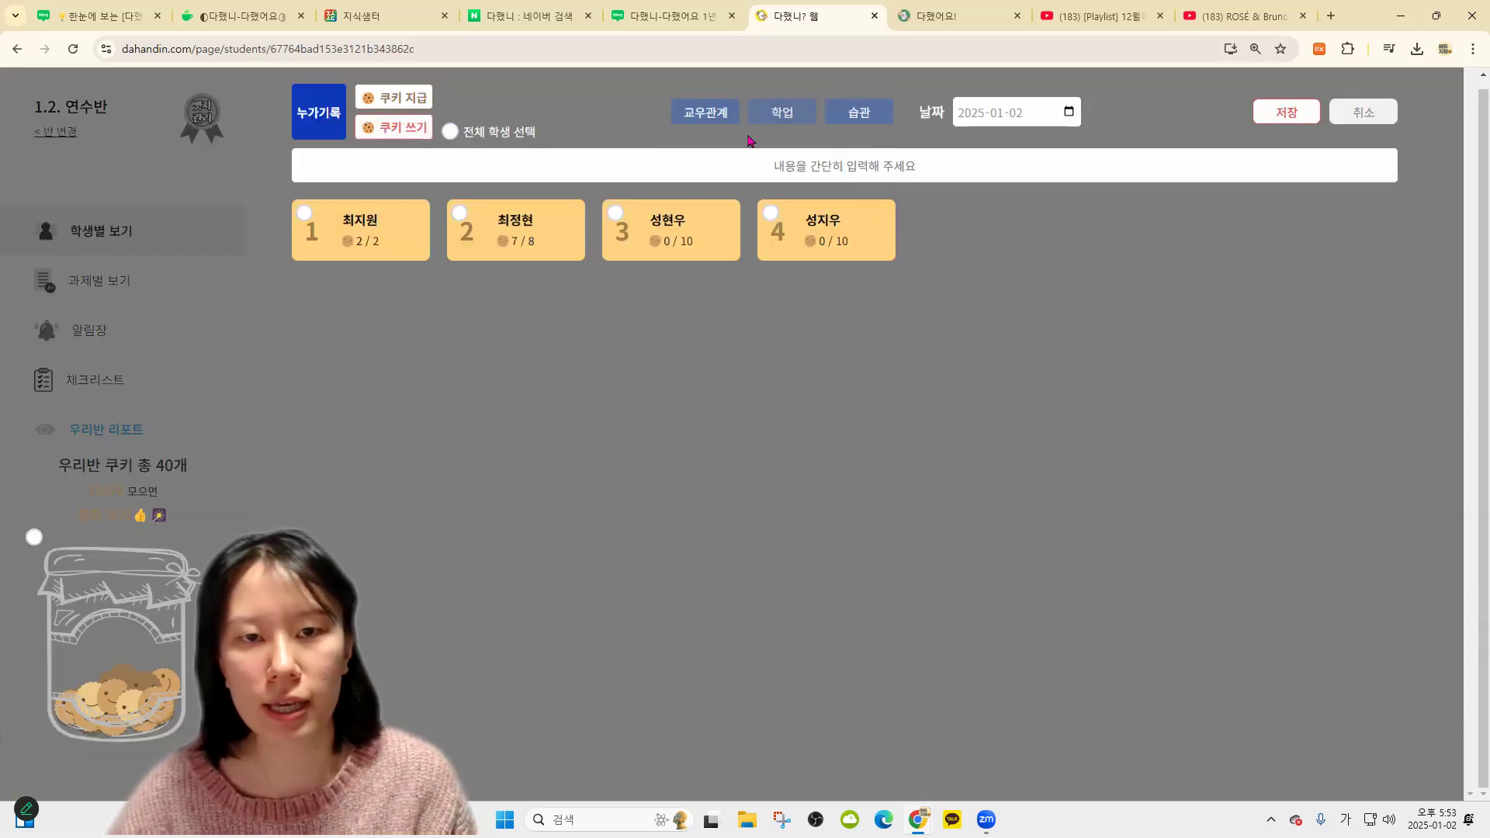
pyautogui.click(863, 117)
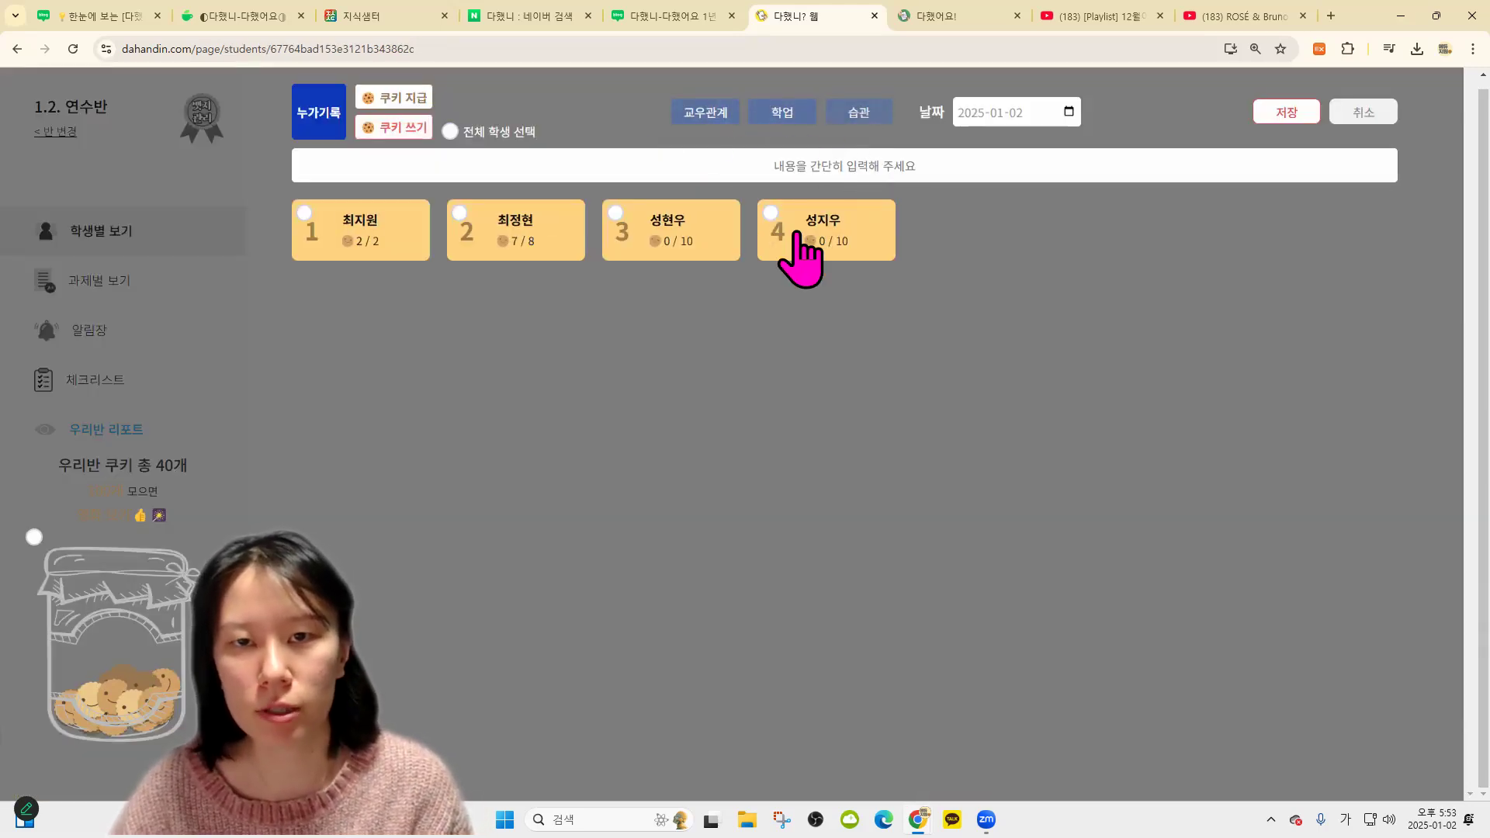
pyautogui.click(812, 226)
pyautogui.click(683, 225)
pyautogui.click(786, 152)
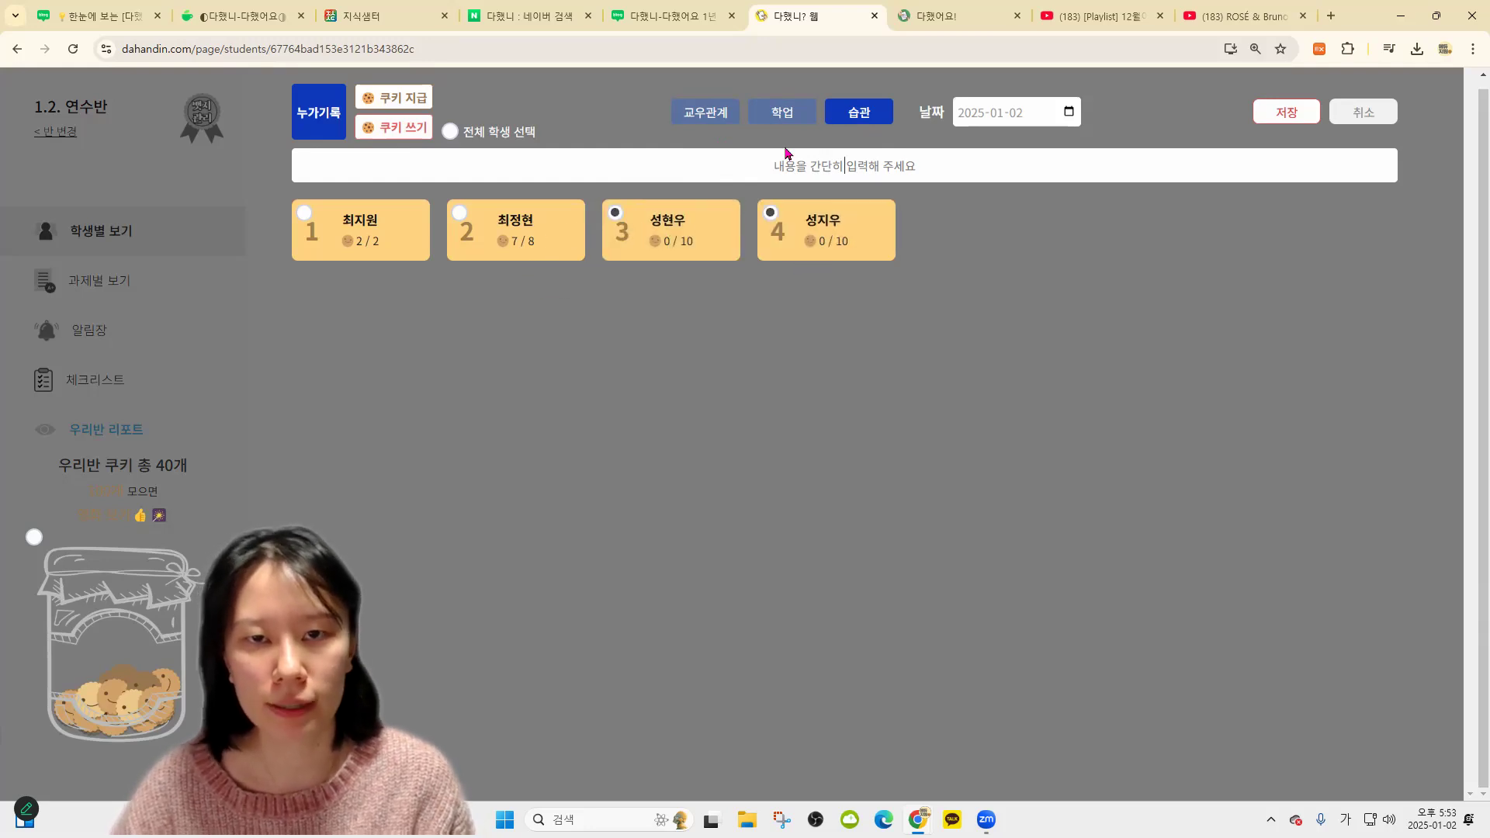
pyautogui.write('인')
pyautogui.write('사를 잘함')
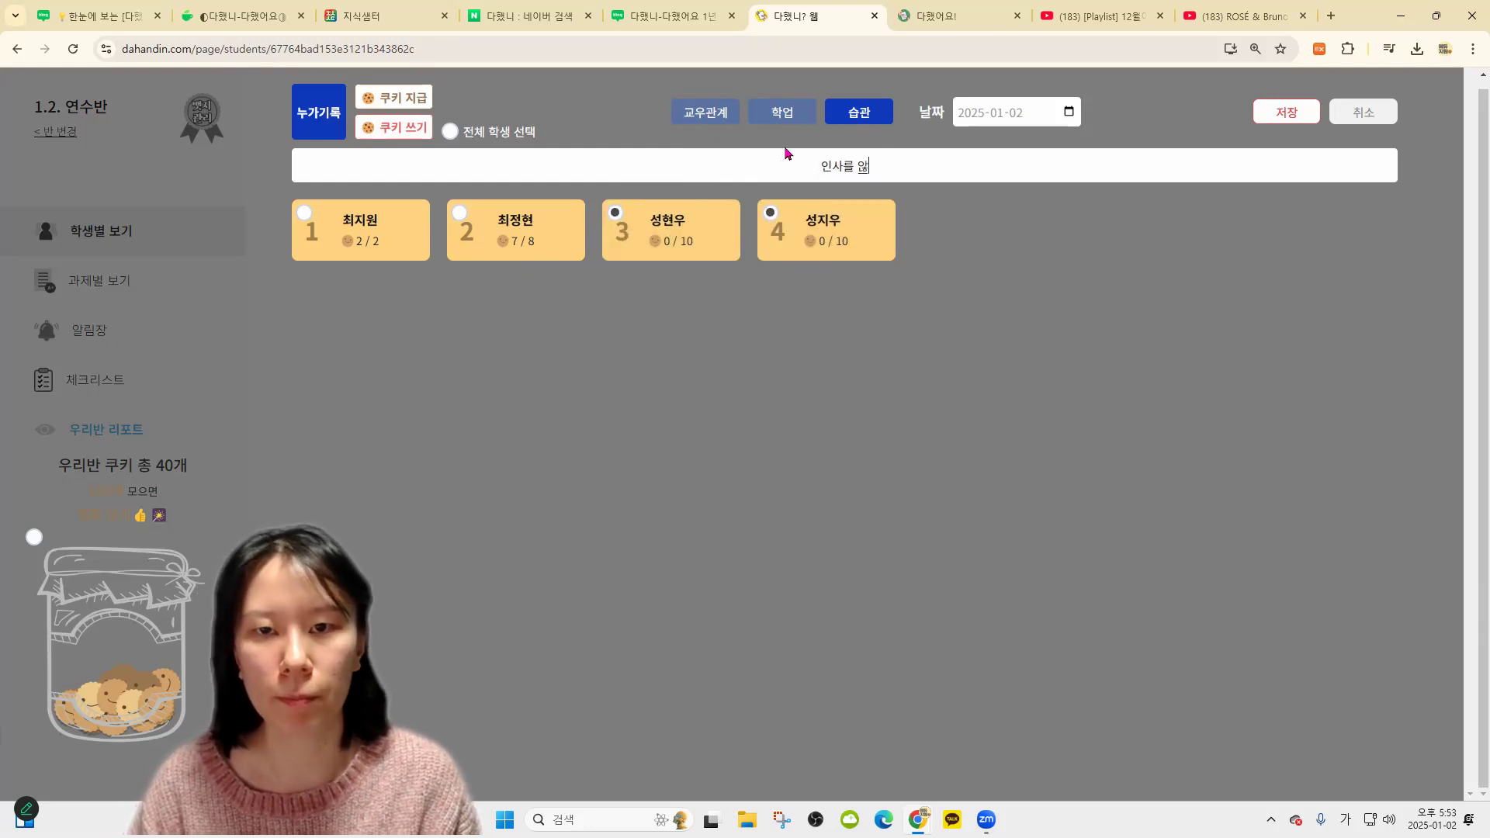
pyautogui.click(1286, 112)
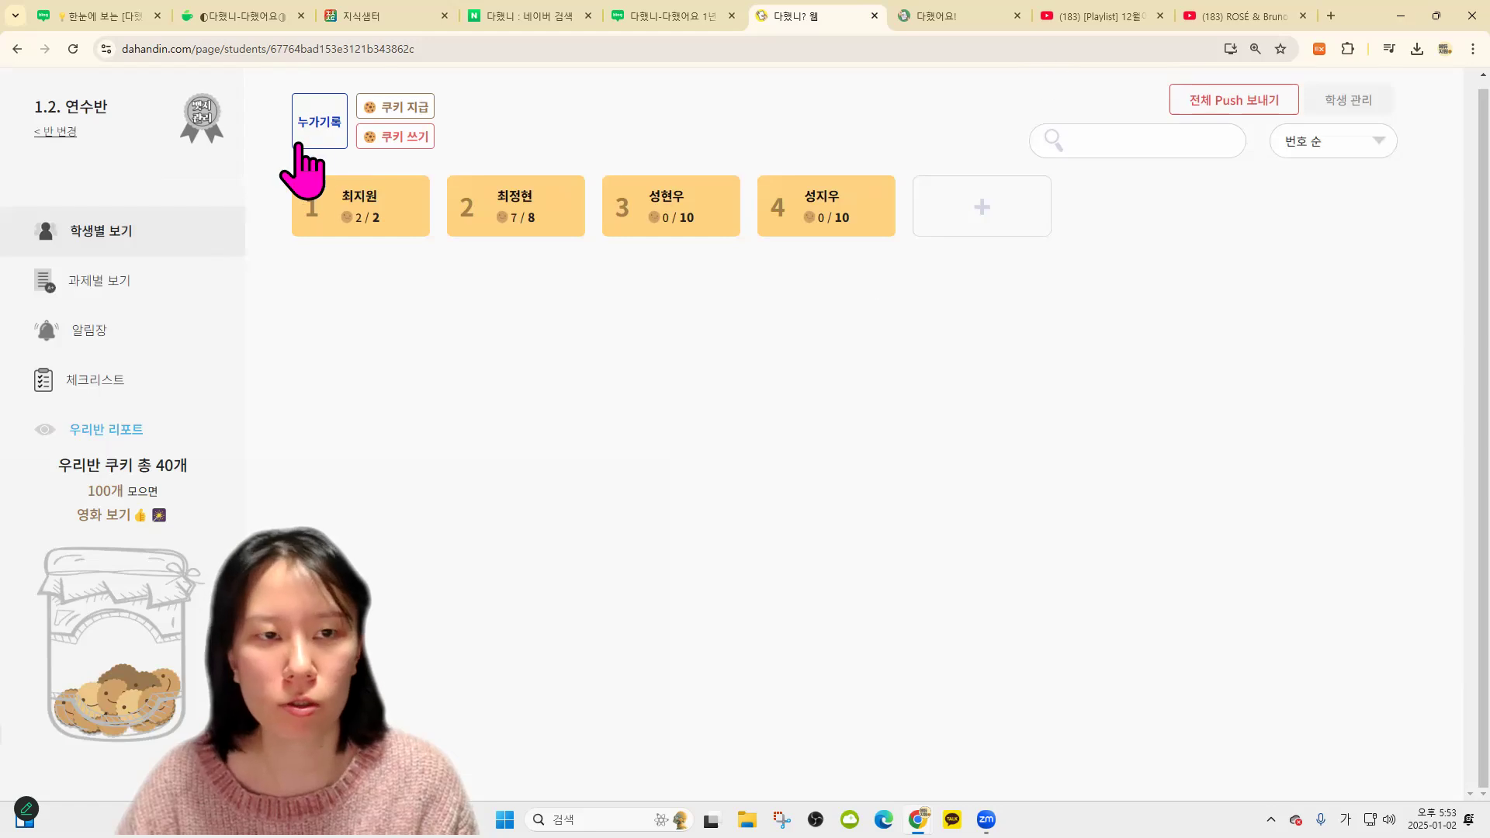
# Save a 습관-tagged record '준비물을 잘 챙겨요' for all four students
pyautogui.click(319, 122)
pyautogui.click(361, 225)
pyautogui.click(512, 249)
pyautogui.click(635, 247)
pyautogui.click(776, 233)
pyautogui.click(854, 115)
pyautogui.click(846, 164)
pyautogui.write('준비물을 잘')
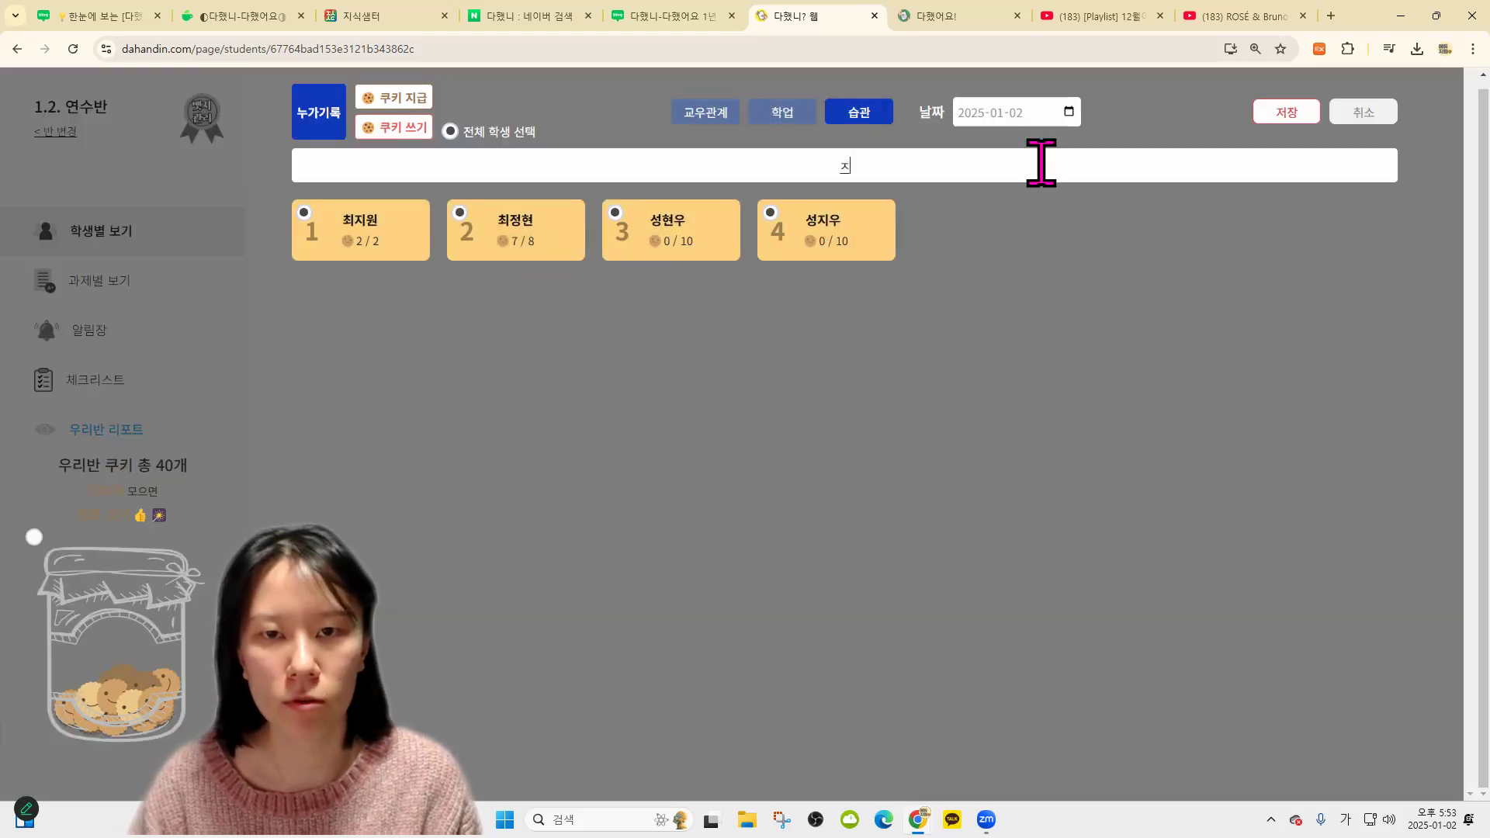
pyautogui.write(' 챙겨요')
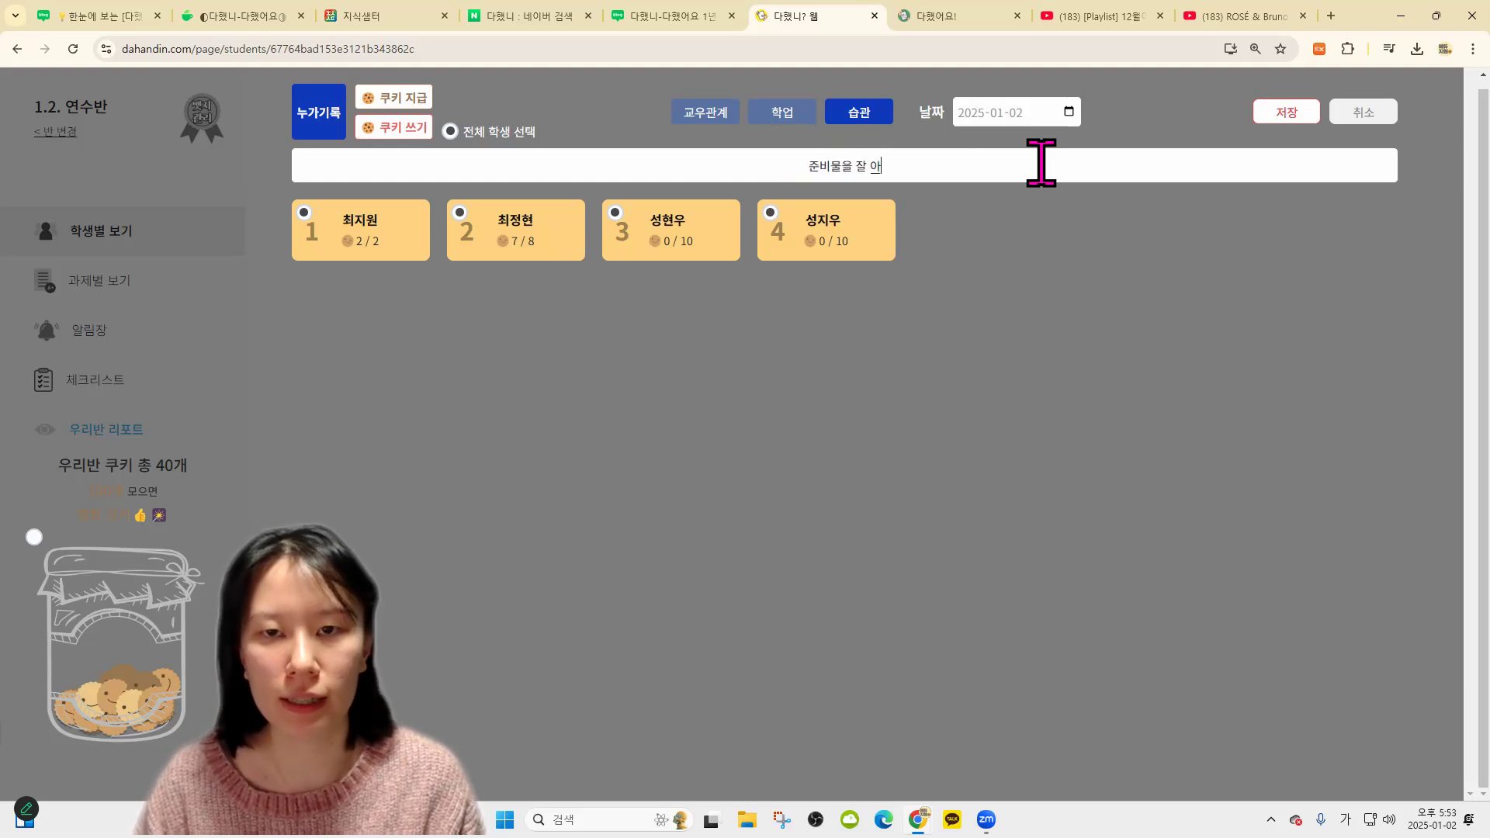
pyautogui.click(1286, 112)
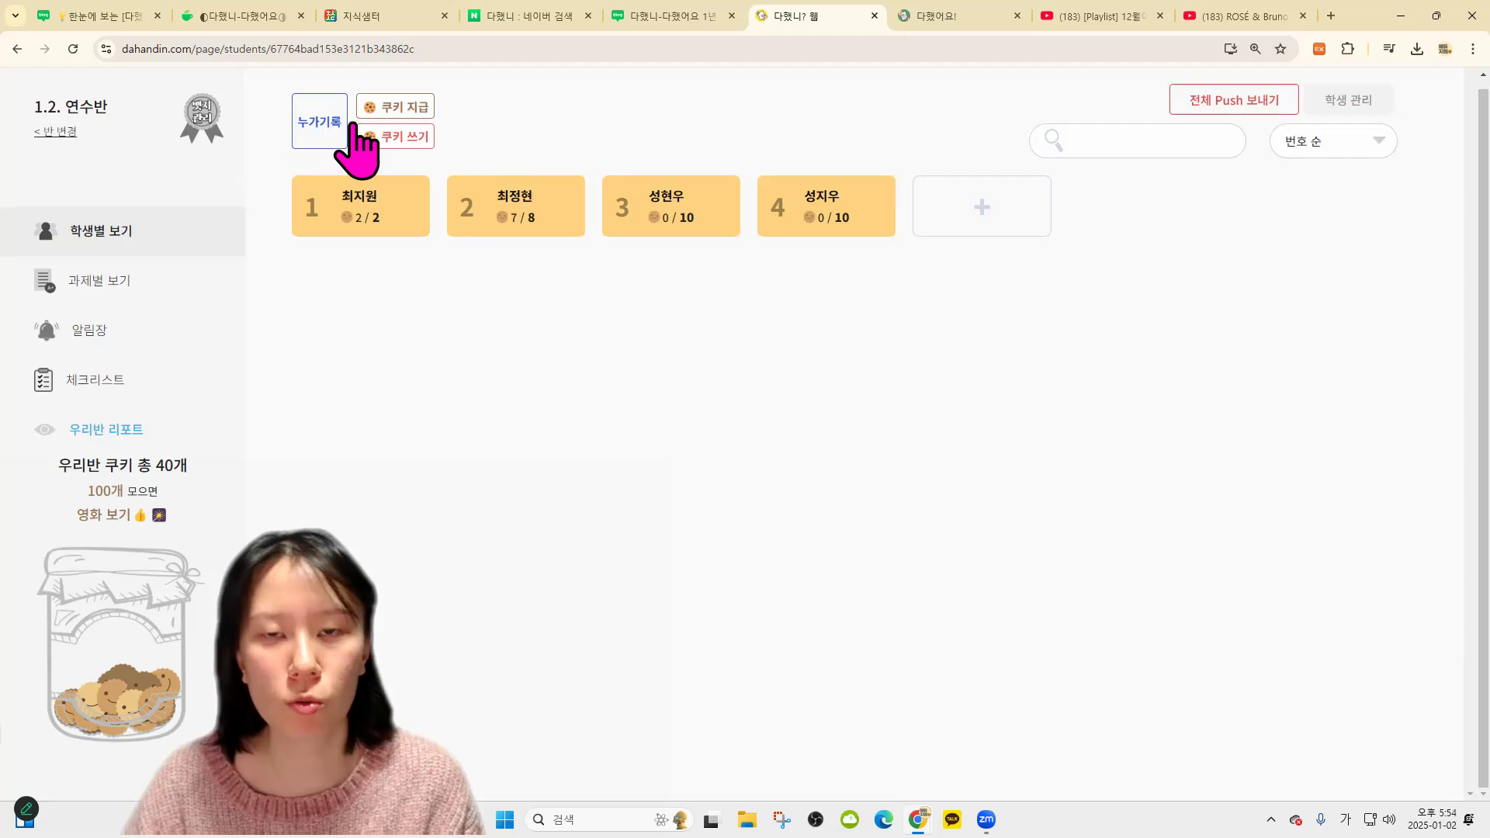
# Save a 습관-tagged record '바른 자세로 수업을 들음' for students 2 and 4
pyautogui.click(319, 117)
pyautogui.click(858, 115)
pyautogui.click(815, 248)
pyautogui.click(513, 247)
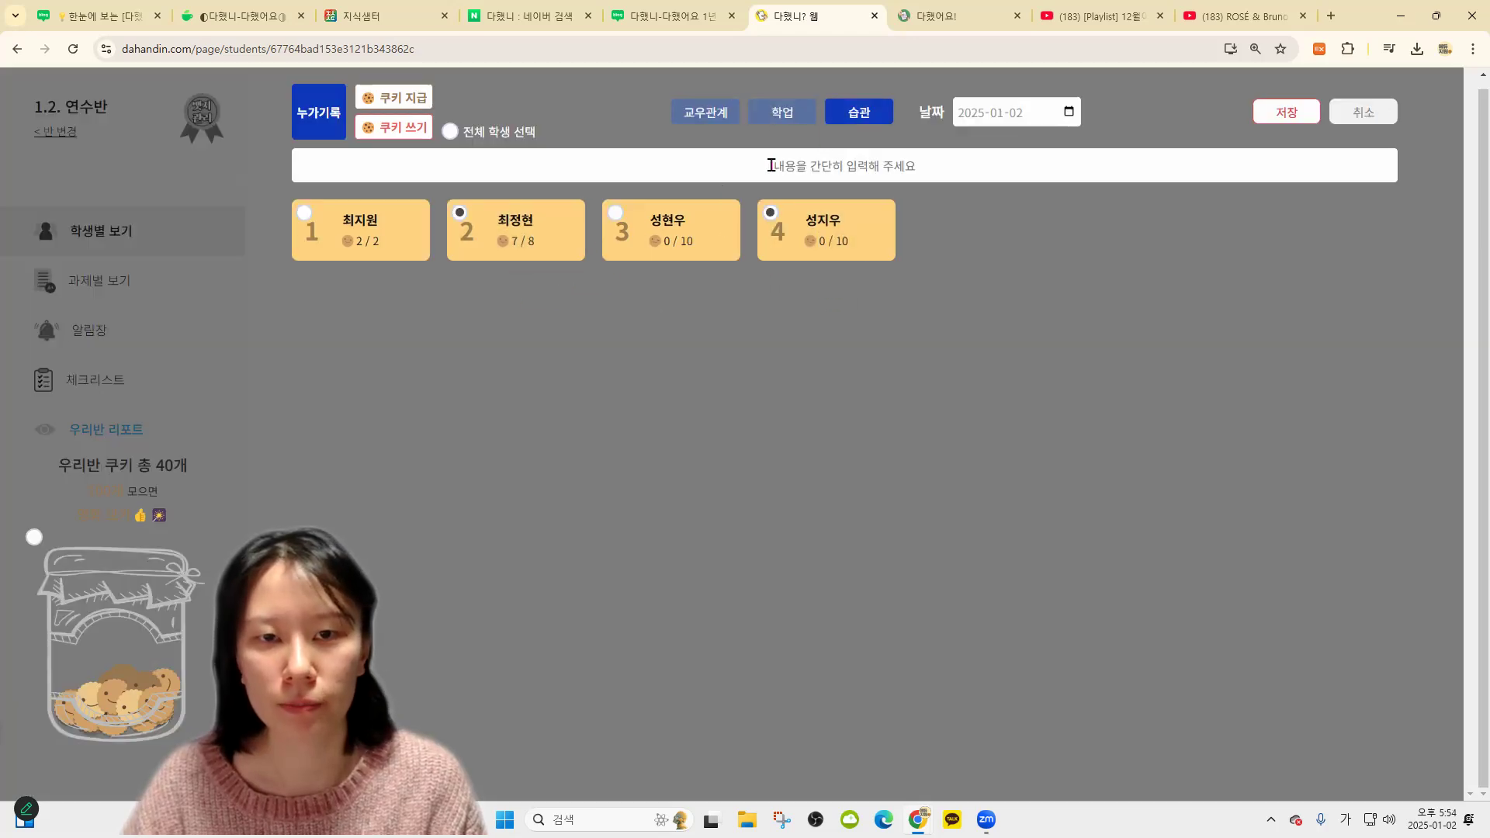
pyautogui.write('ㅂ른 자세로 수업을')
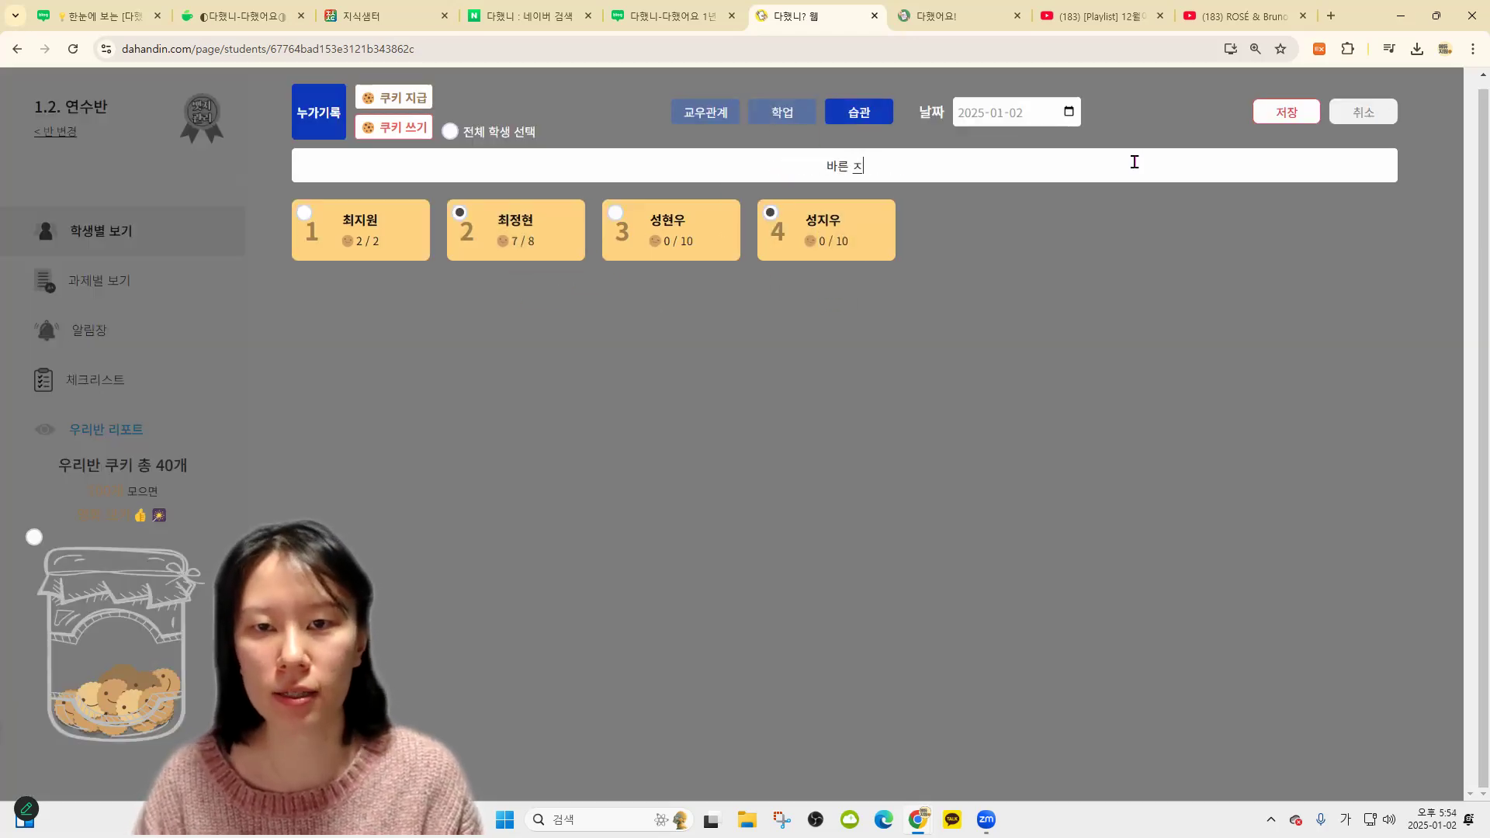
pyautogui.write(' 들음.')
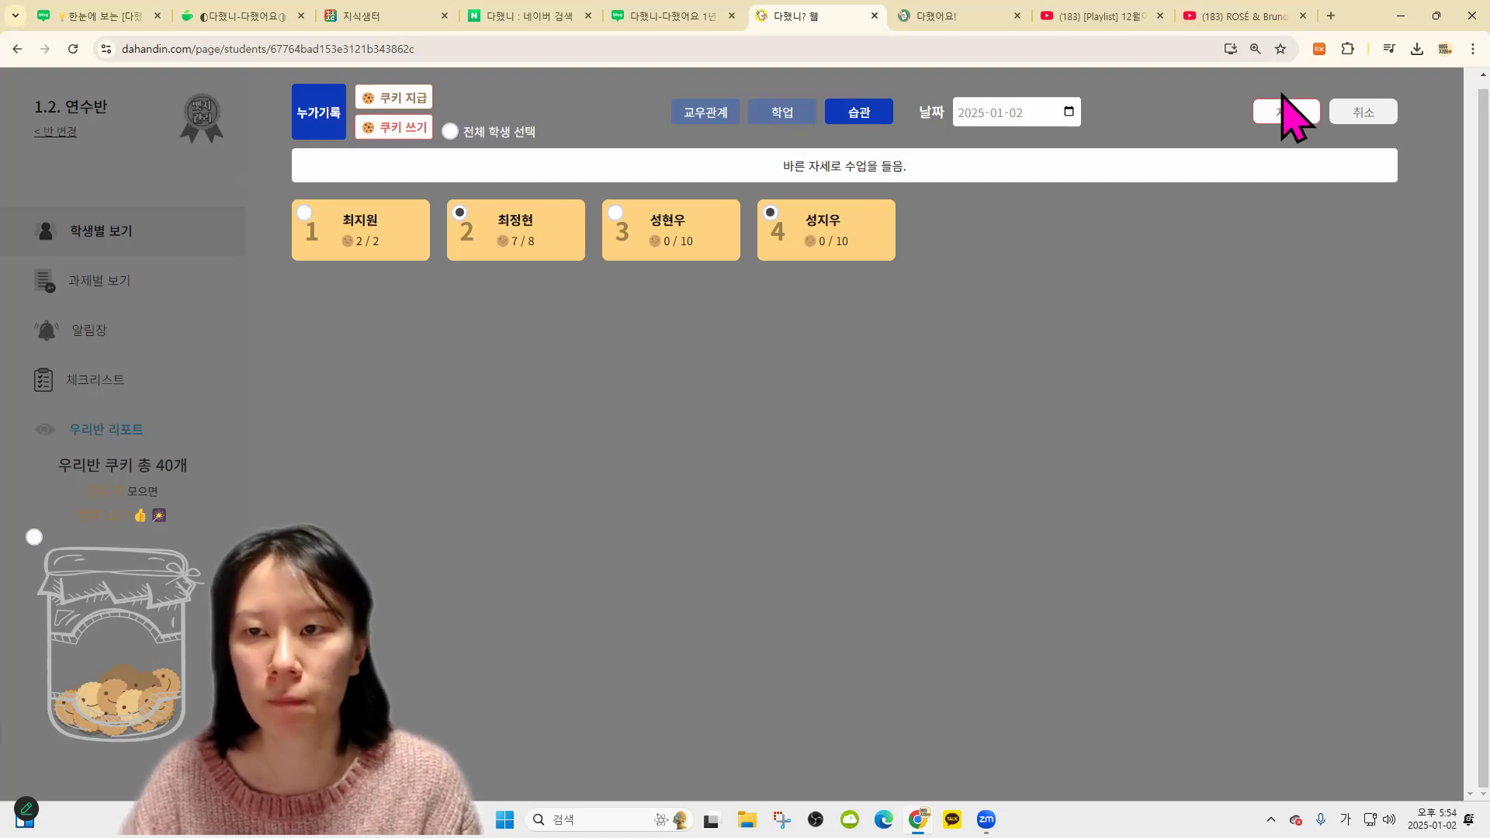
pyautogui.click(1287, 111)
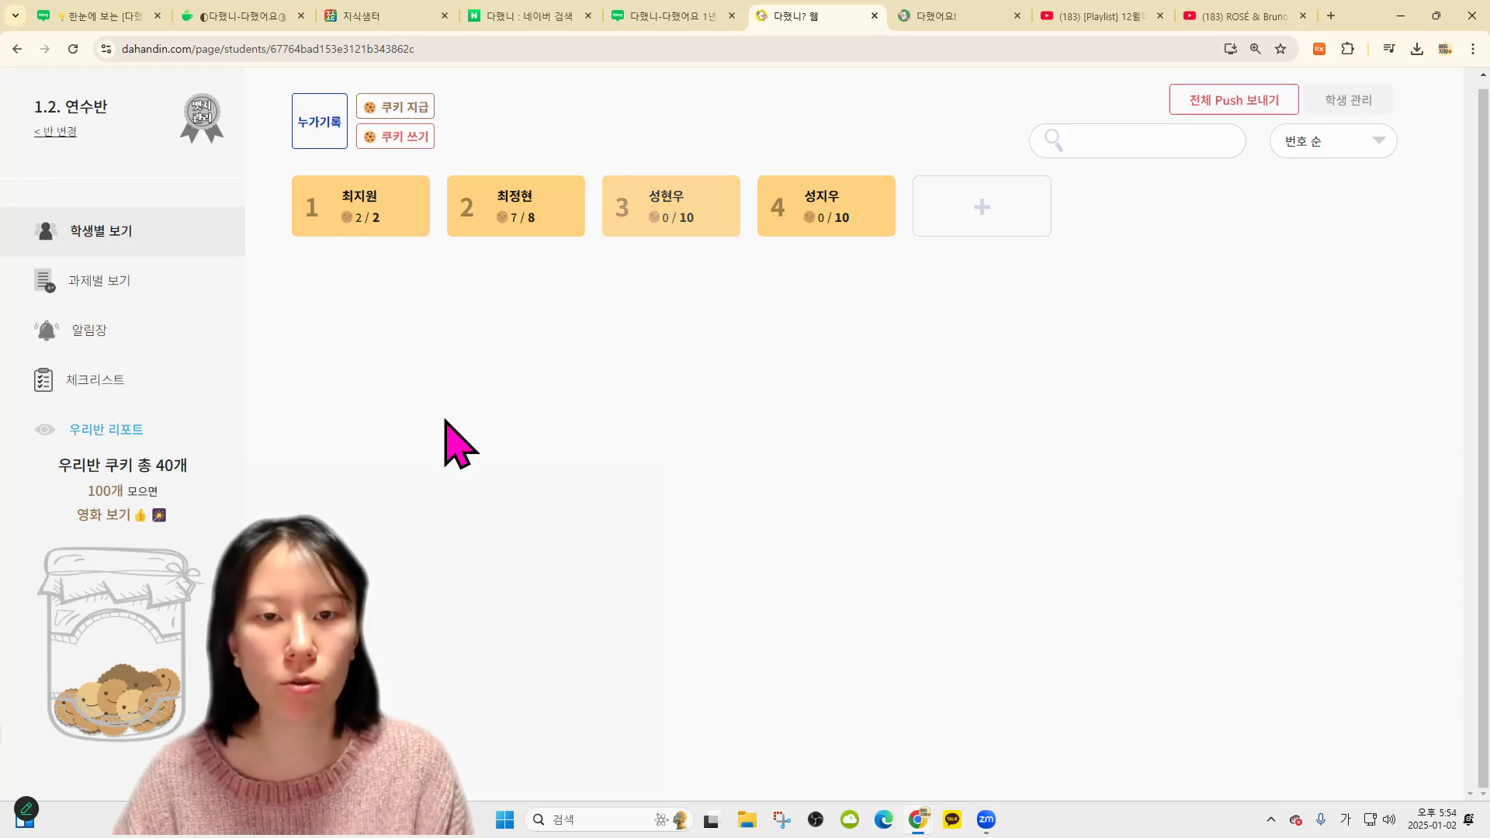
pyautogui.click(159, 432)
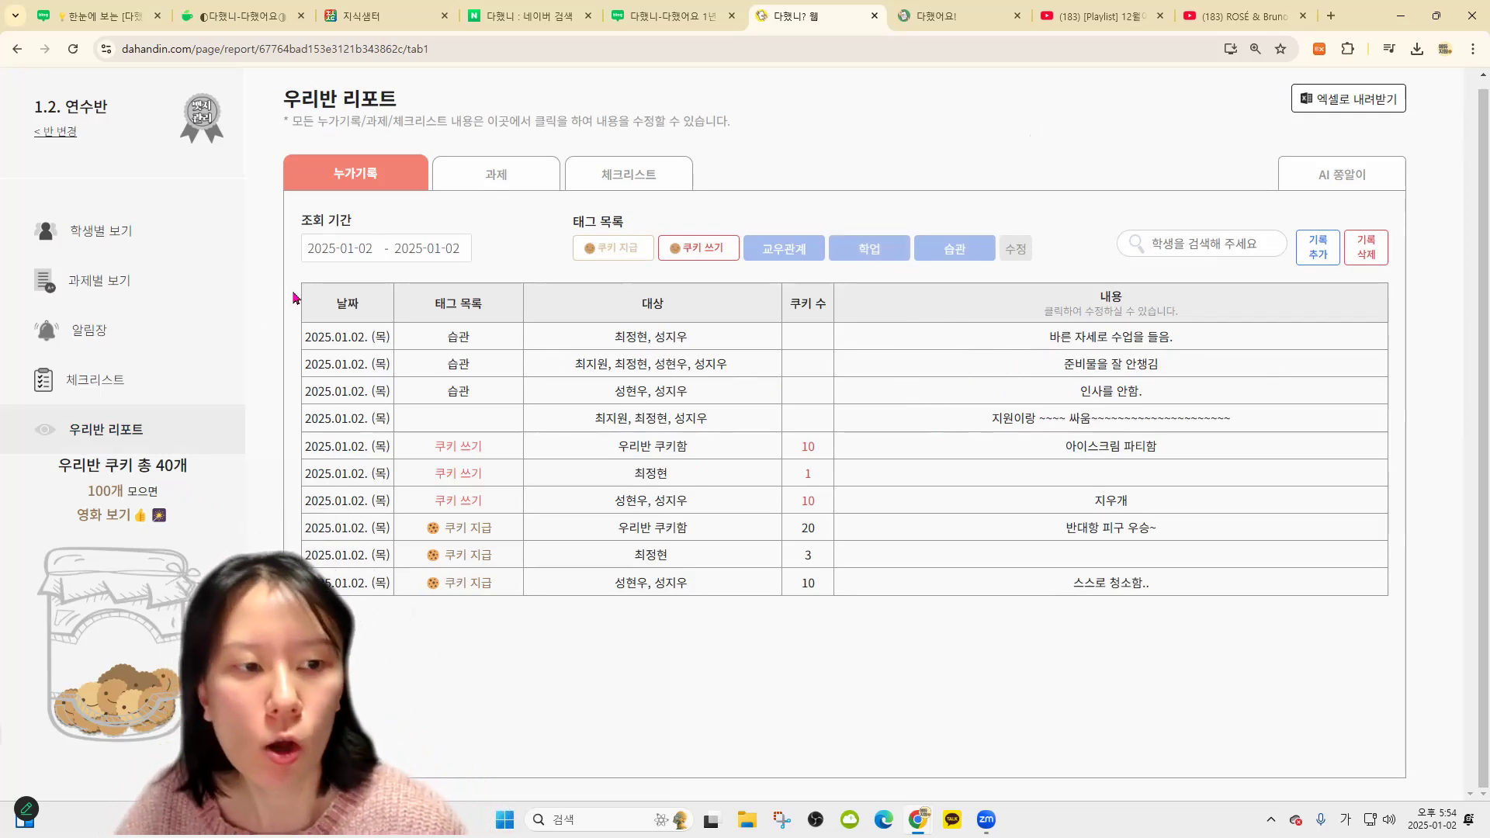
pyautogui.click(110, 286)
pyautogui.click(108, 236)
pyautogui.click(133, 435)
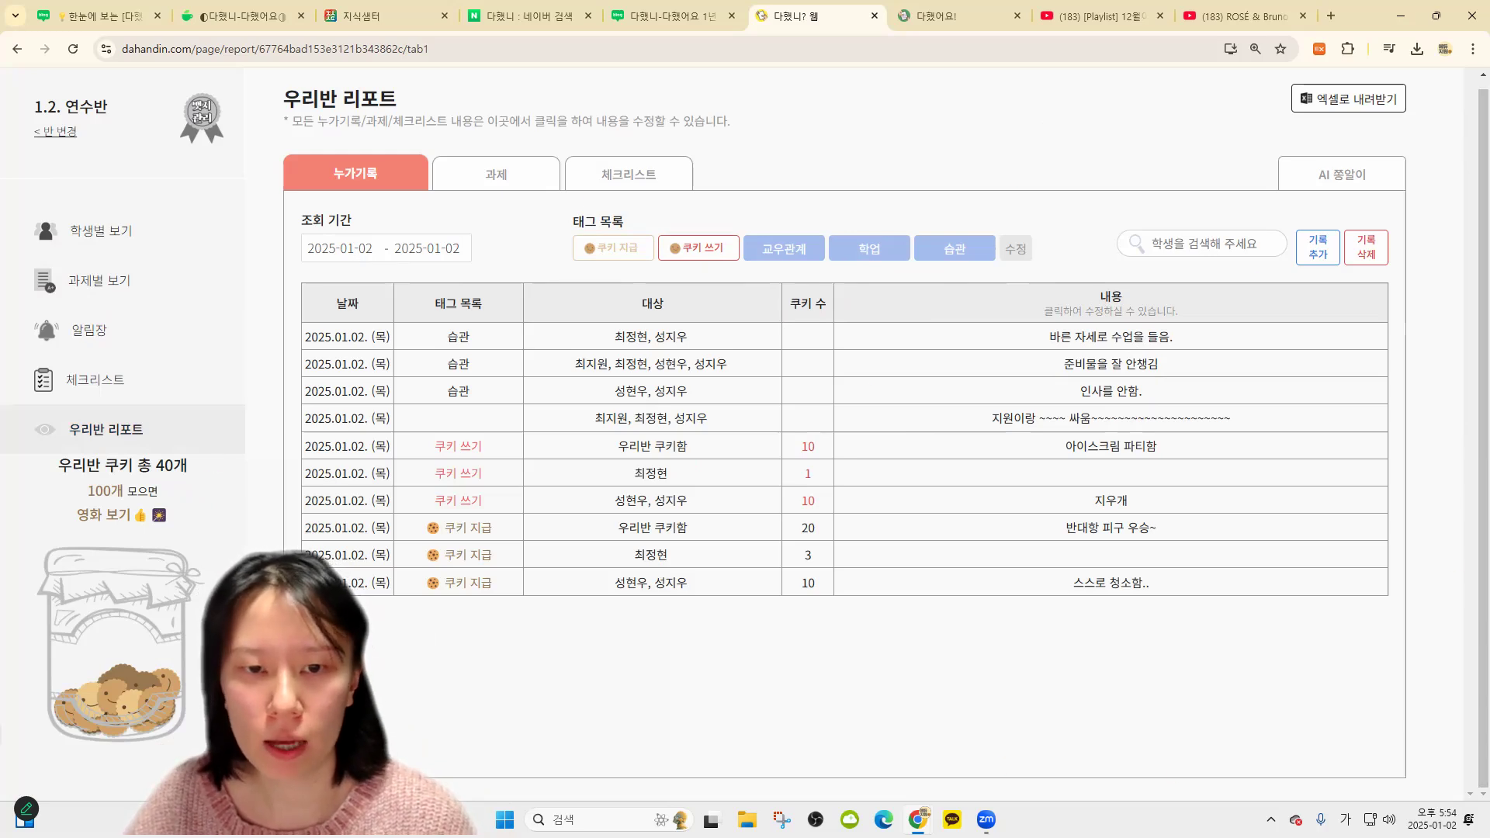
pyautogui.click(145, 238)
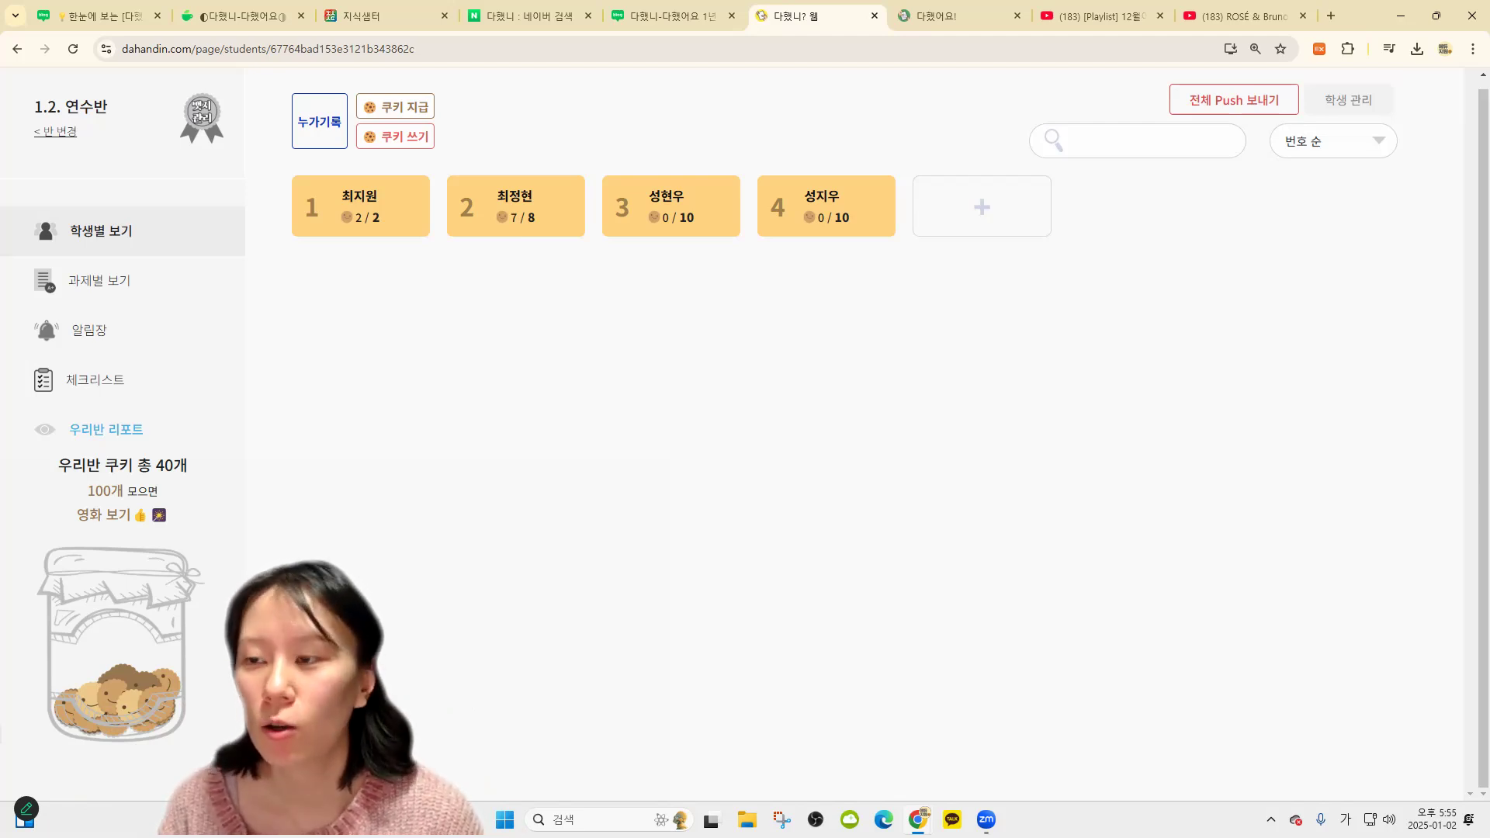
# Search YouTube for '다했니 학생' and browse the video results
pyautogui.click(1116, 19)
pyautogui.write('다했니')
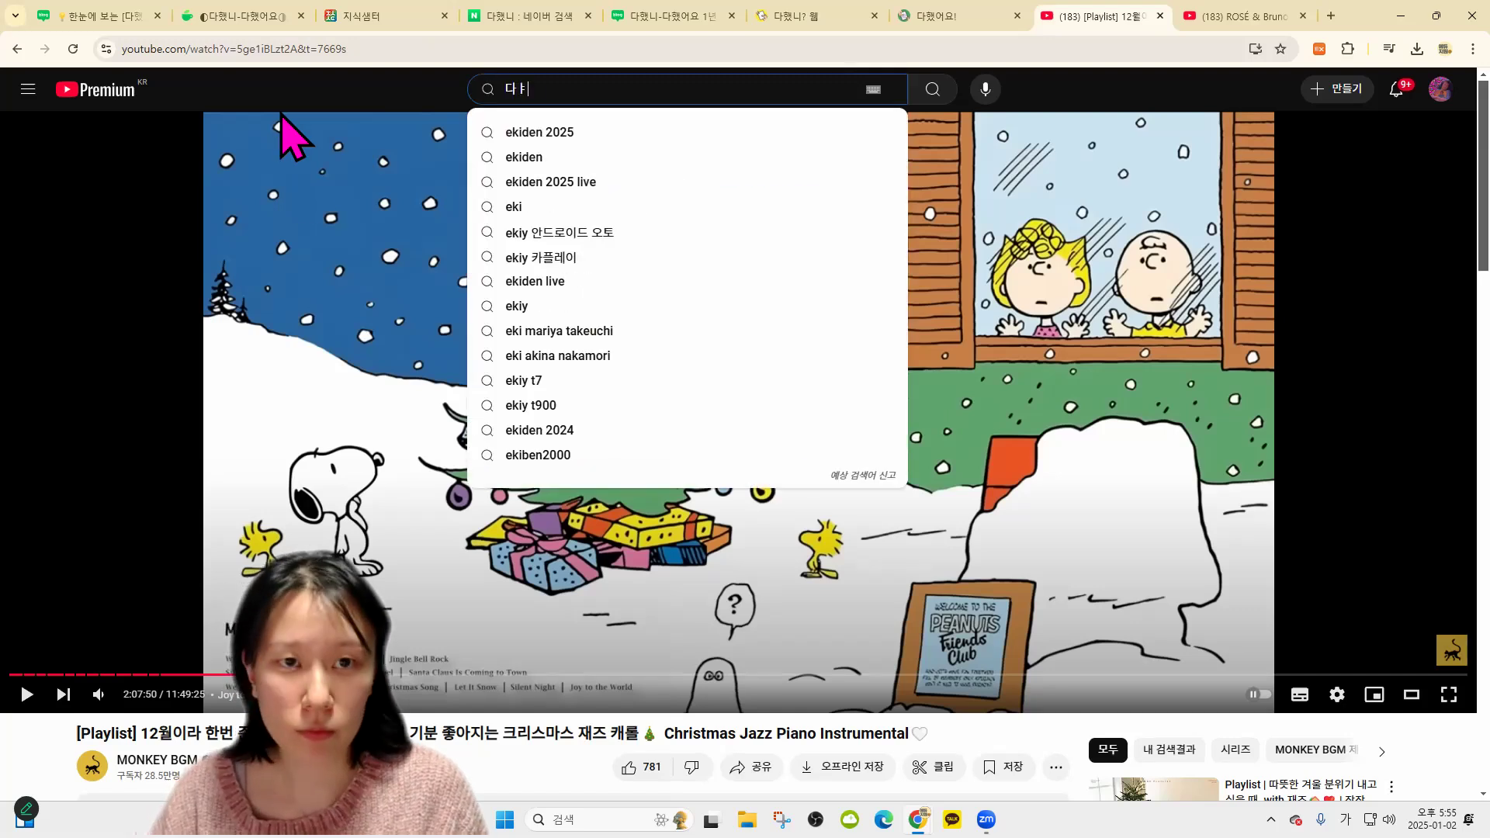
pyautogui.write(' 학생')
pyautogui.press('Return')
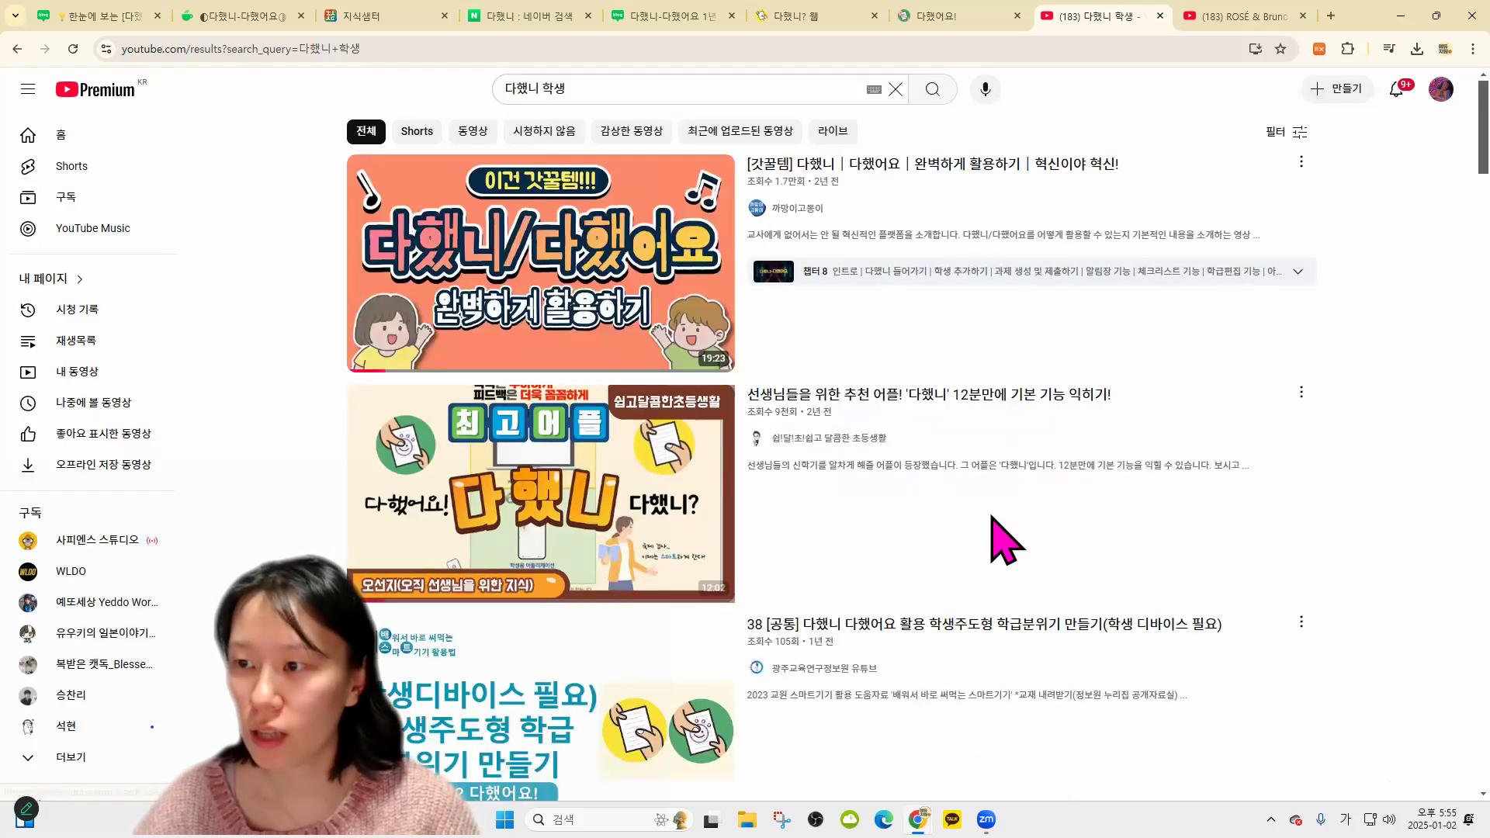
pyautogui.scroll(-2, 977, 575)
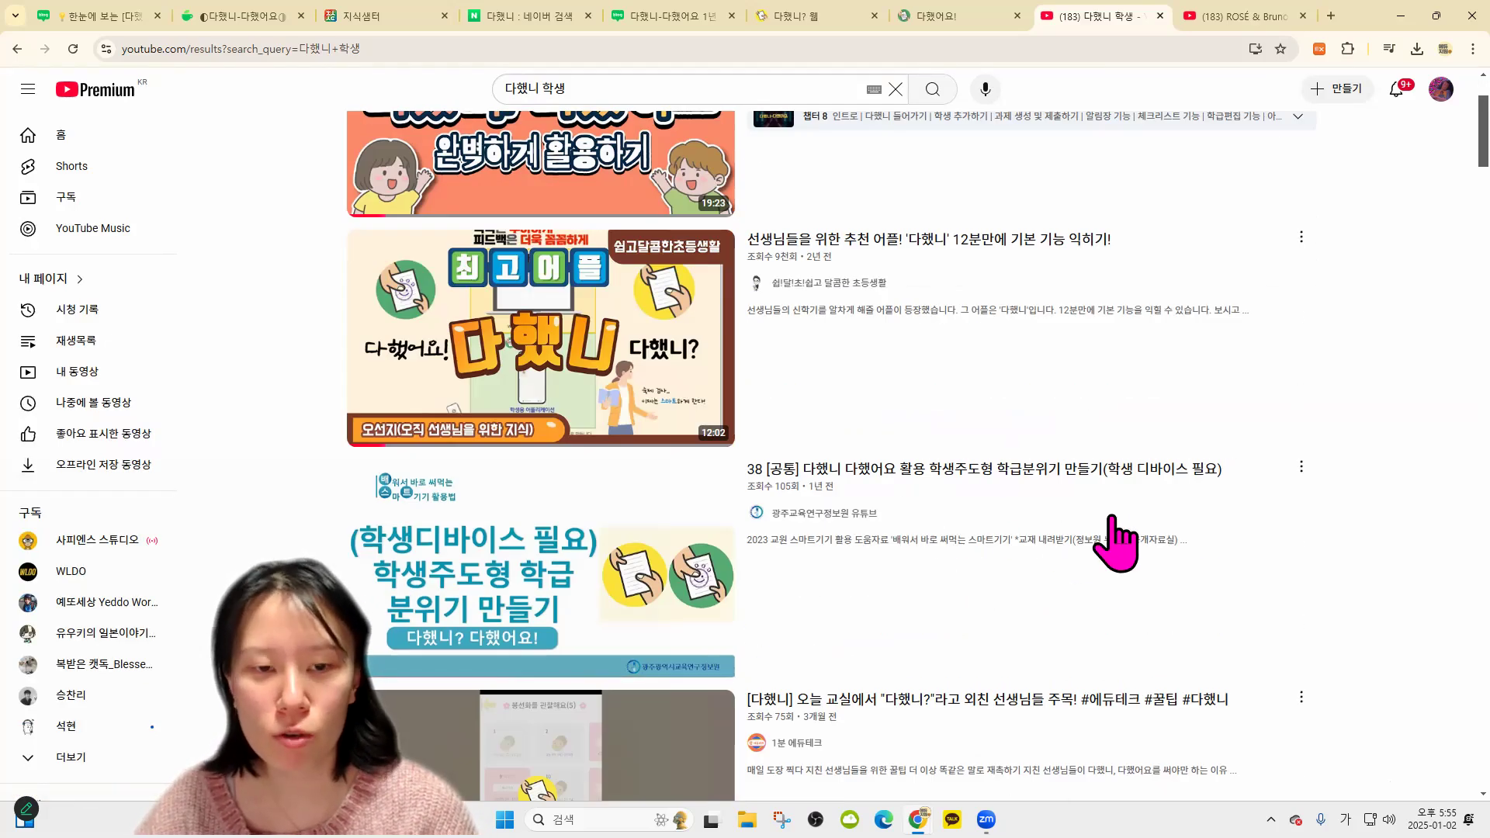
pyautogui.scroll(-10, 970, 551)
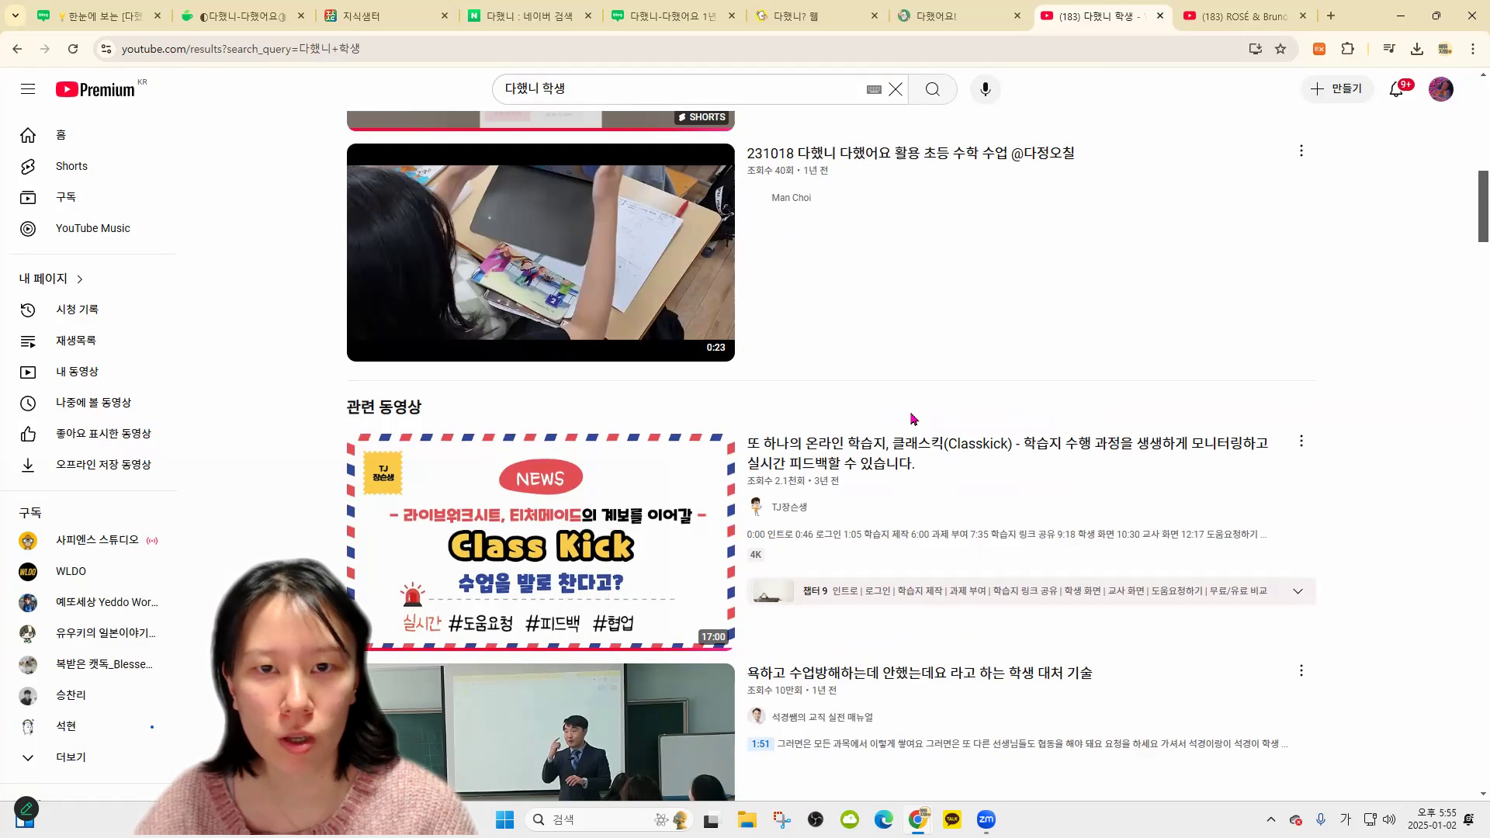
pyautogui.scroll(1, 848, 330)
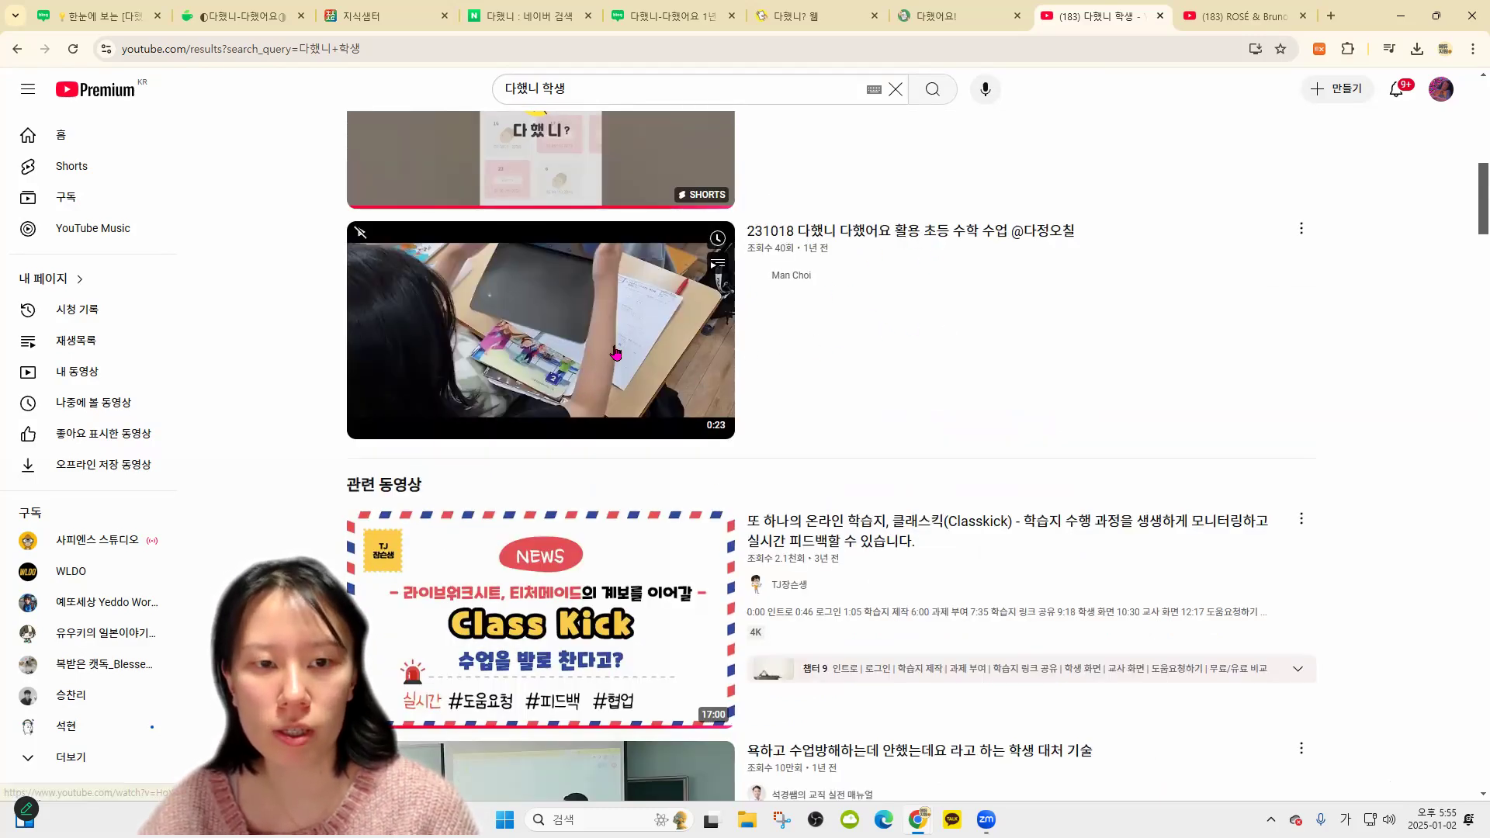
pyautogui.scroll(-1, 829, 429)
pyautogui.scroll(-4, 1181, 503)
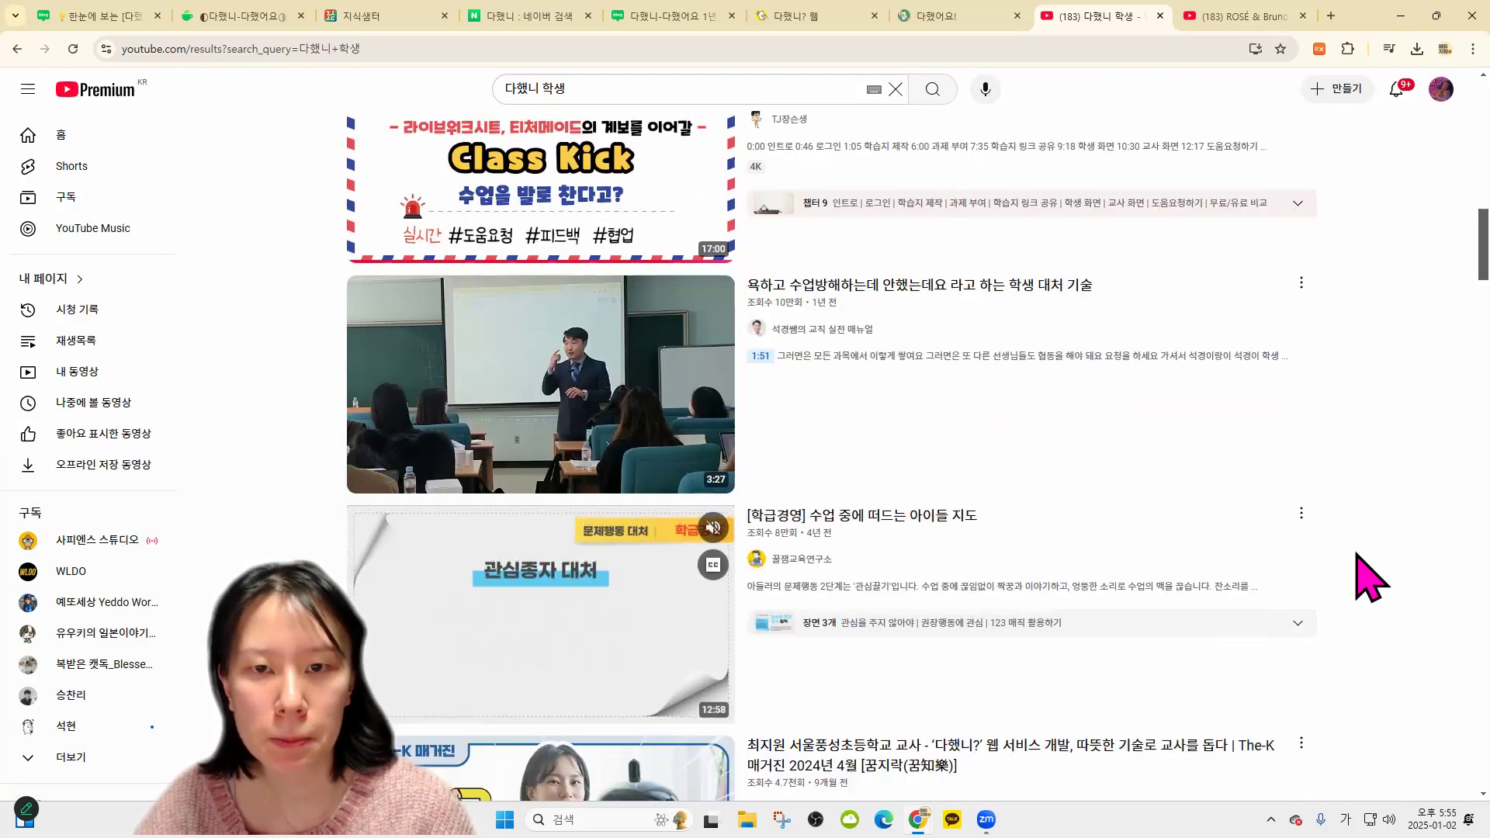
pyautogui.scroll(-4, 1370, 566)
pyautogui.scroll(-2, 756, 462)
pyautogui.scroll(-5, 757, 462)
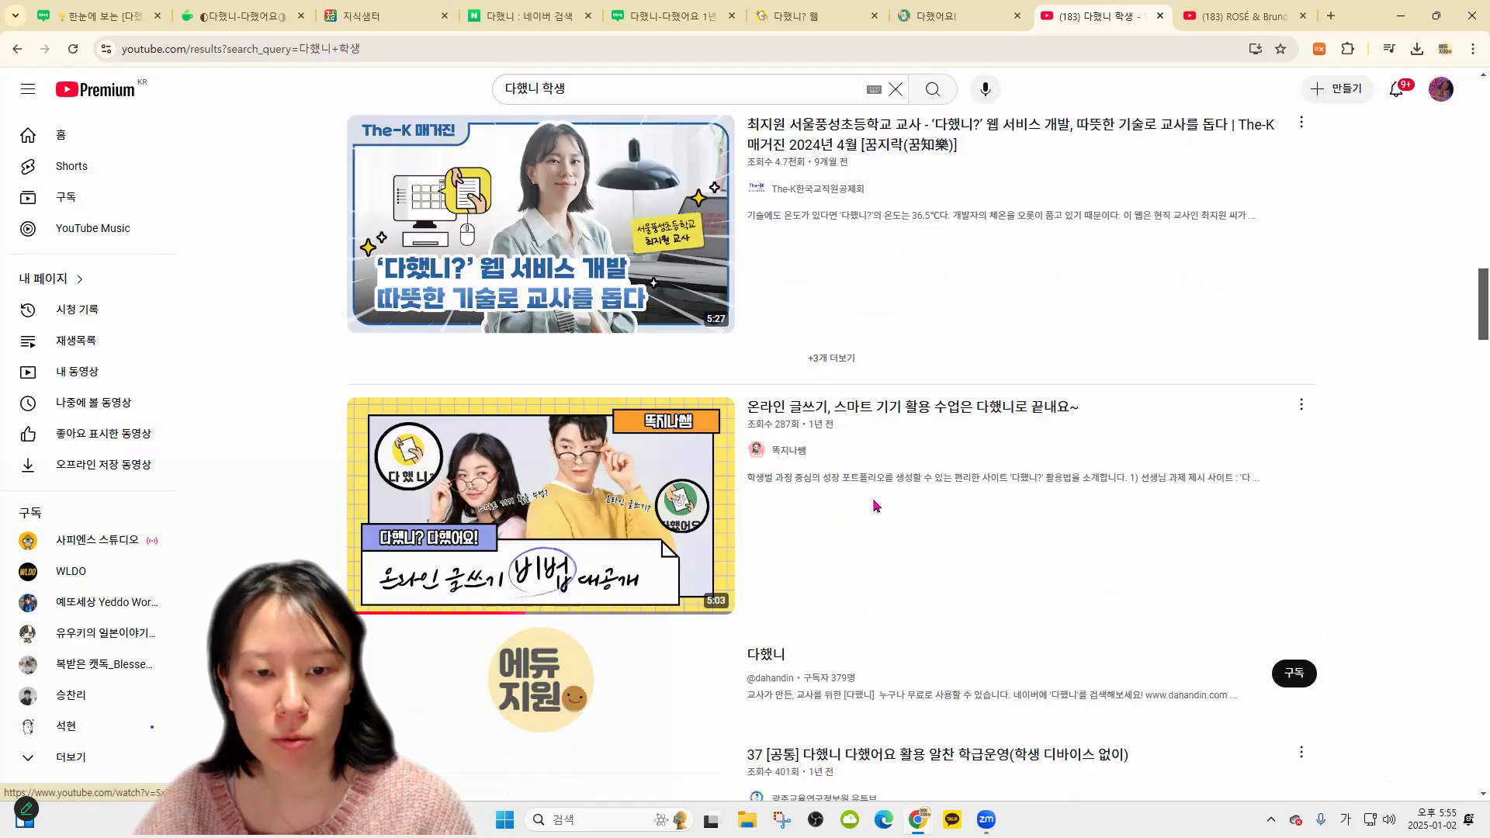
# Change the YouTube search to '다했니 다했어요' and browse the results
pyautogui.click(610, 89)
pyautogui.press('BackSpace')
pyautogui.press('BackSpace')
pyautogui.write('다했')
pyautogui.press('Return')
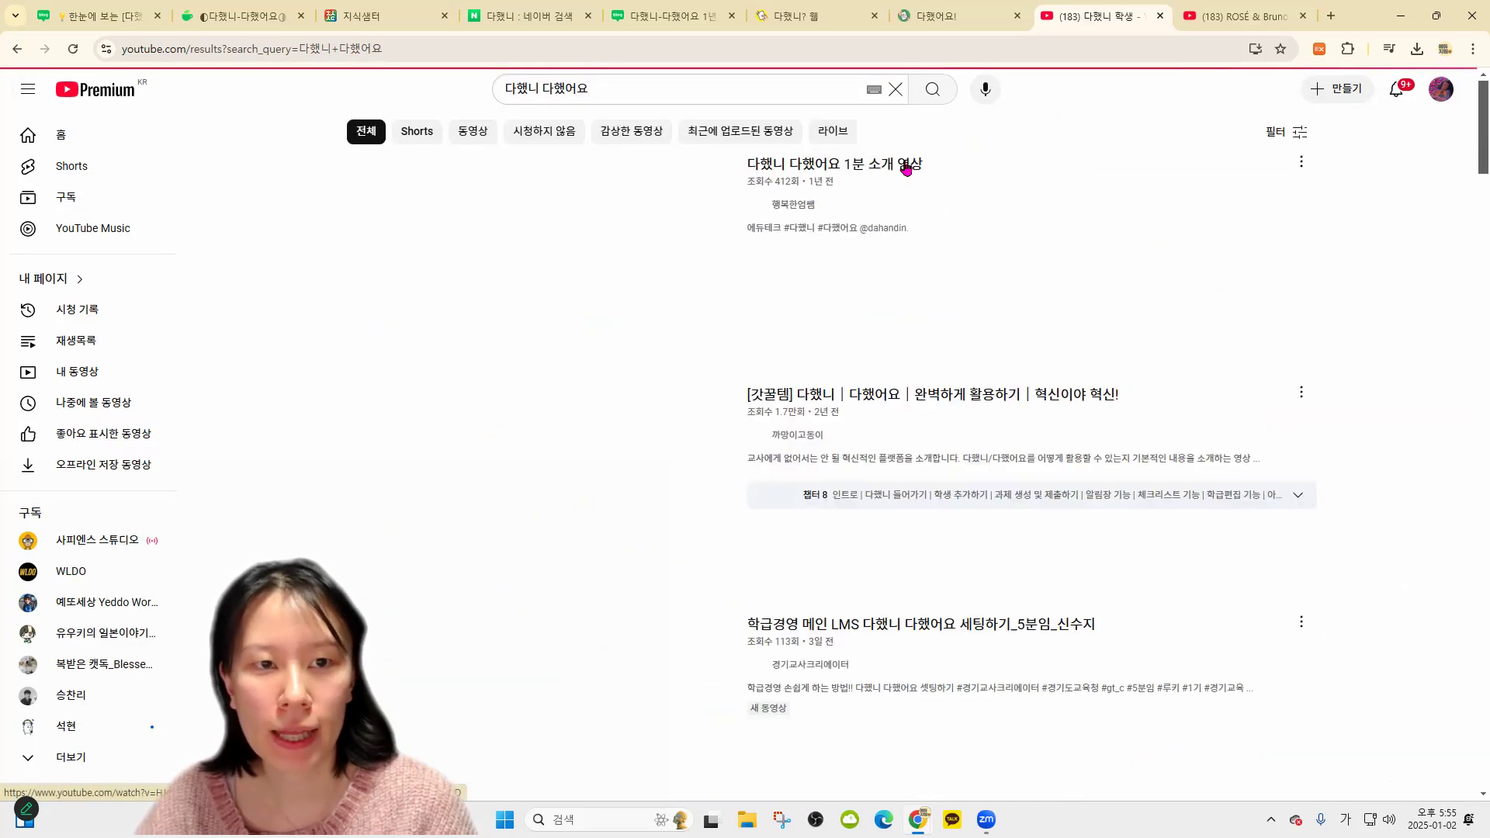
pyautogui.scroll(-3, 842, 395)
pyautogui.scroll(-4, 904, 399)
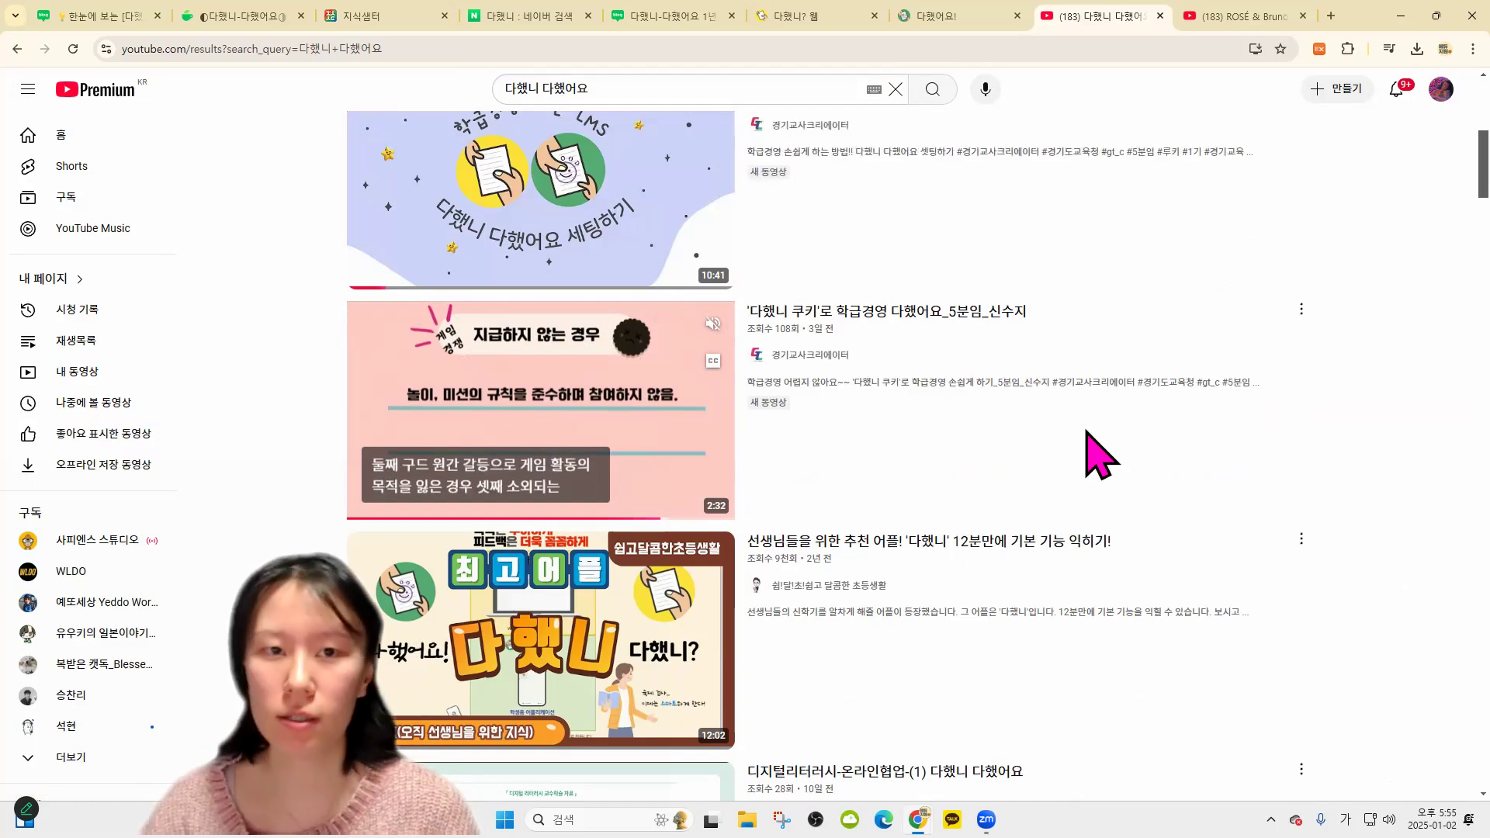
# Run the 다했니 search in the Naver tab
pyautogui.click(516, 15)
pyautogui.click(521, 93)
pyautogui.press('Return')
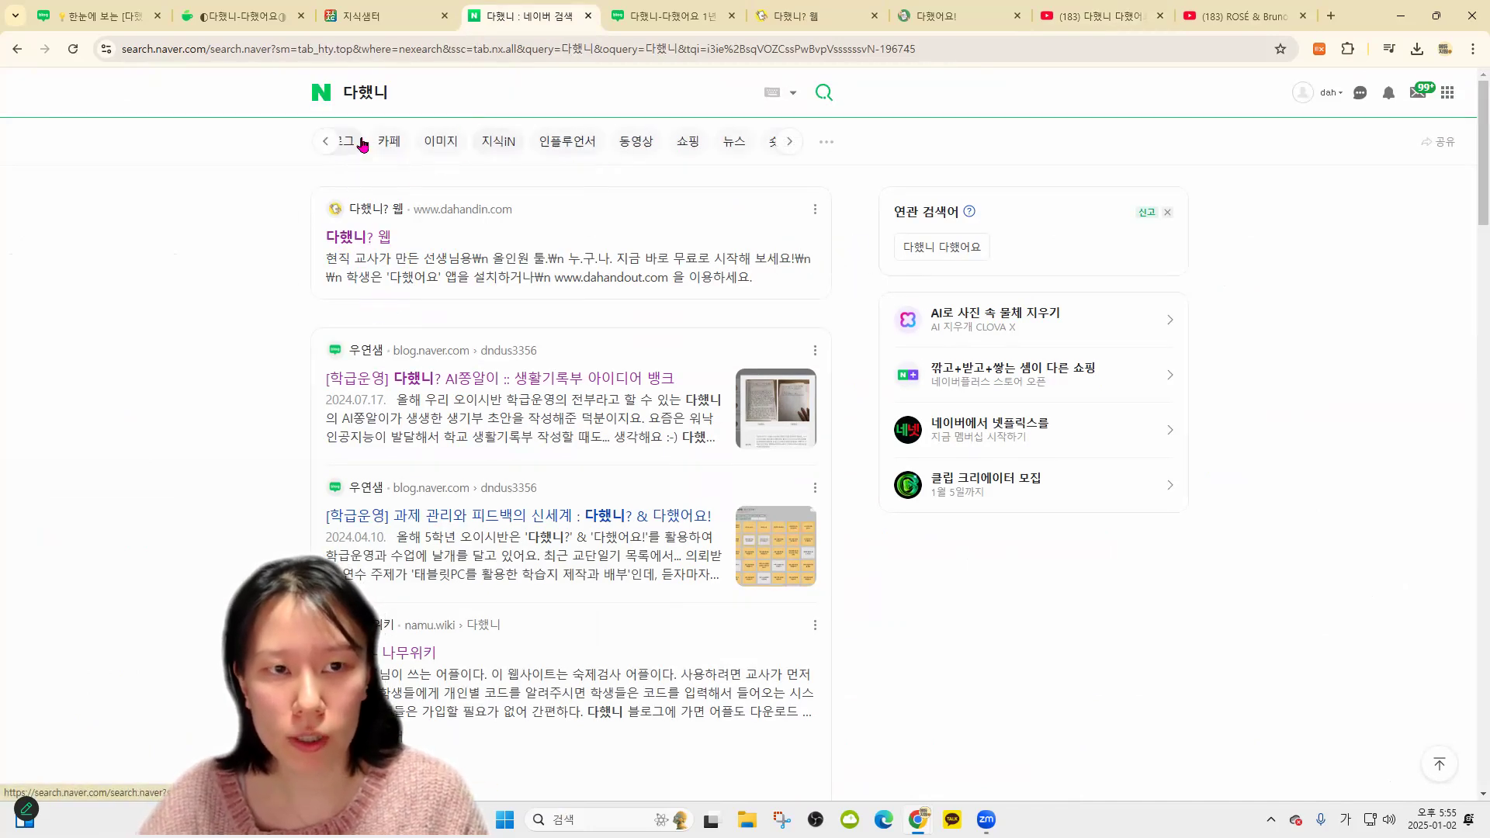
# Browse newest 다했니 blog results, then open the 굿모닝 기초학력 post from the 통합 results
pyautogui.click(358, 142)
pyautogui.click(800, 195)
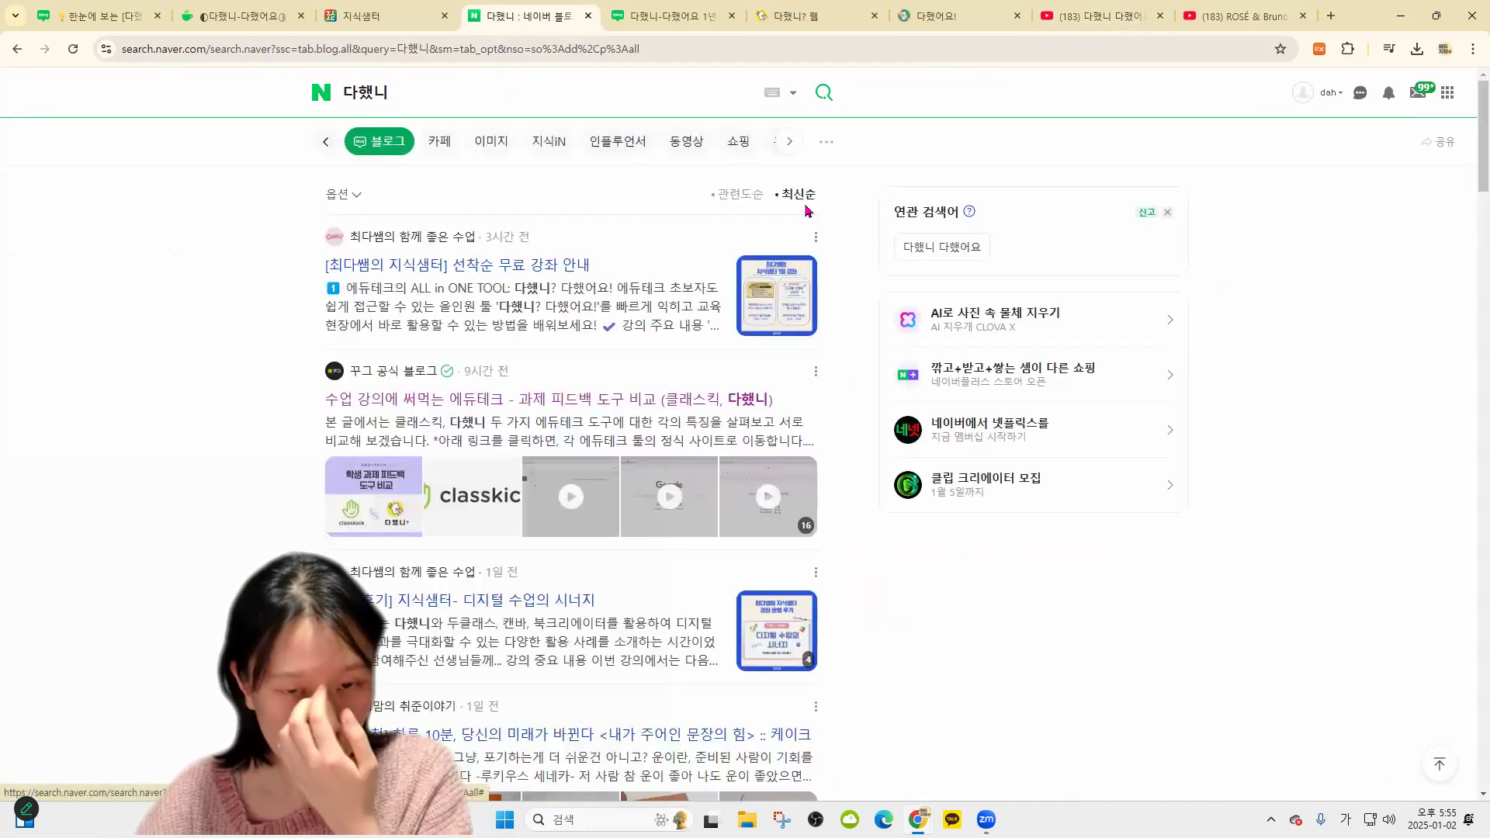
pyautogui.scroll(-15, 920, 597)
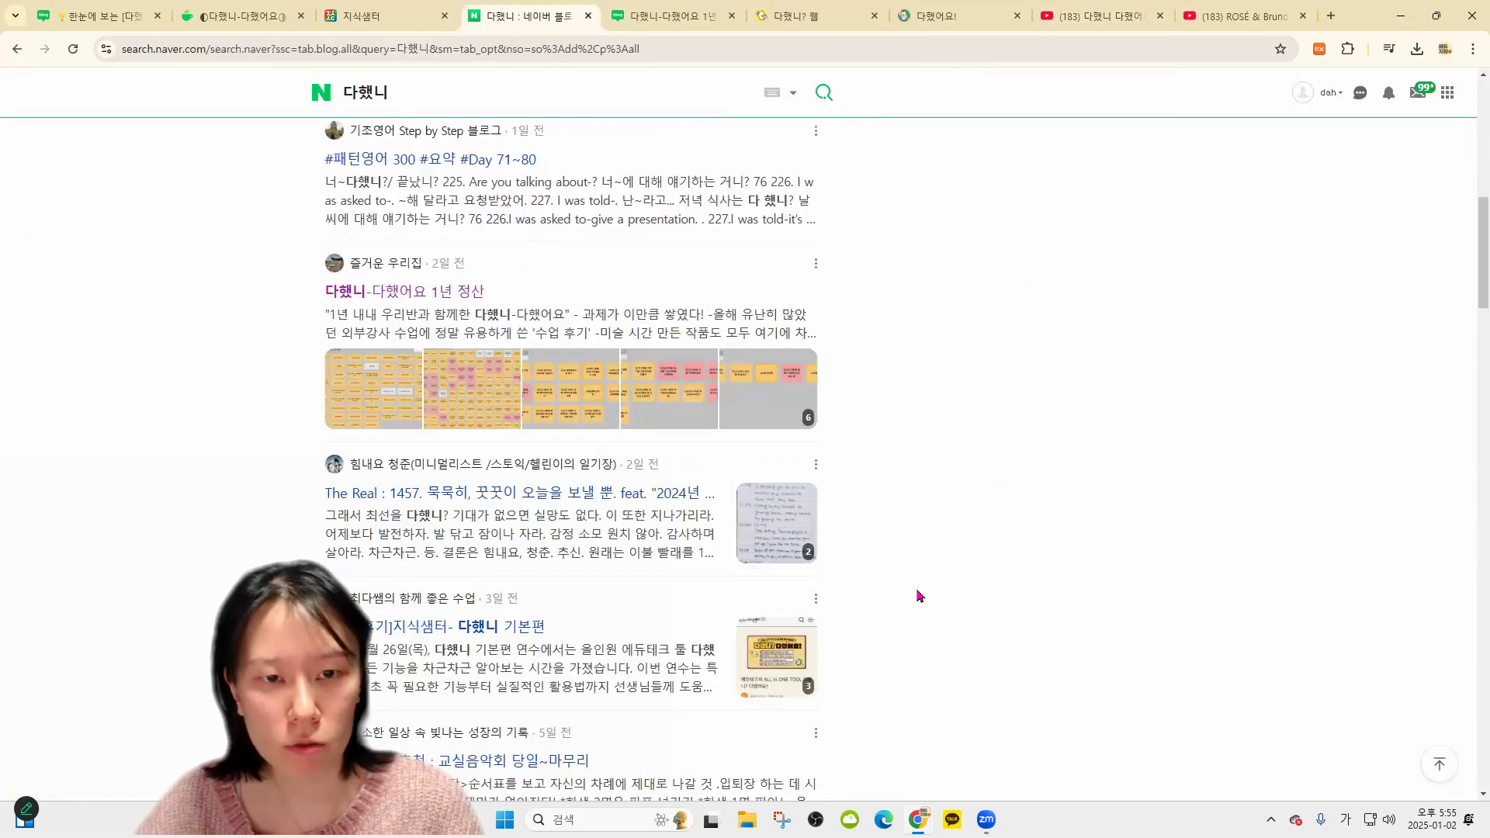
pyautogui.scroll(15, 683, 419)
pyautogui.click(321, 148)
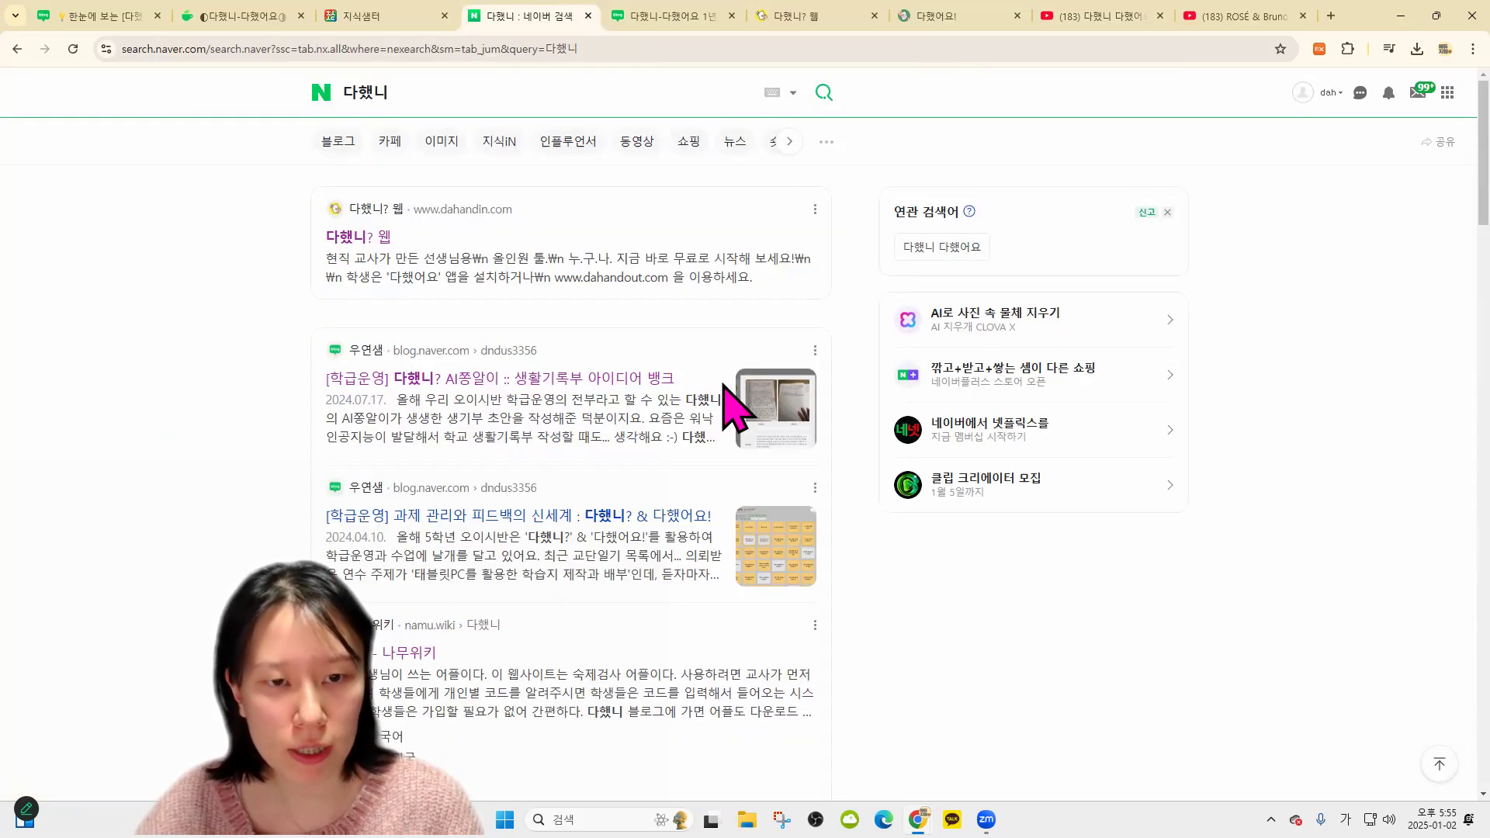
pyautogui.scroll(-3, 745, 465)
pyautogui.scroll(-9, 489, 572)
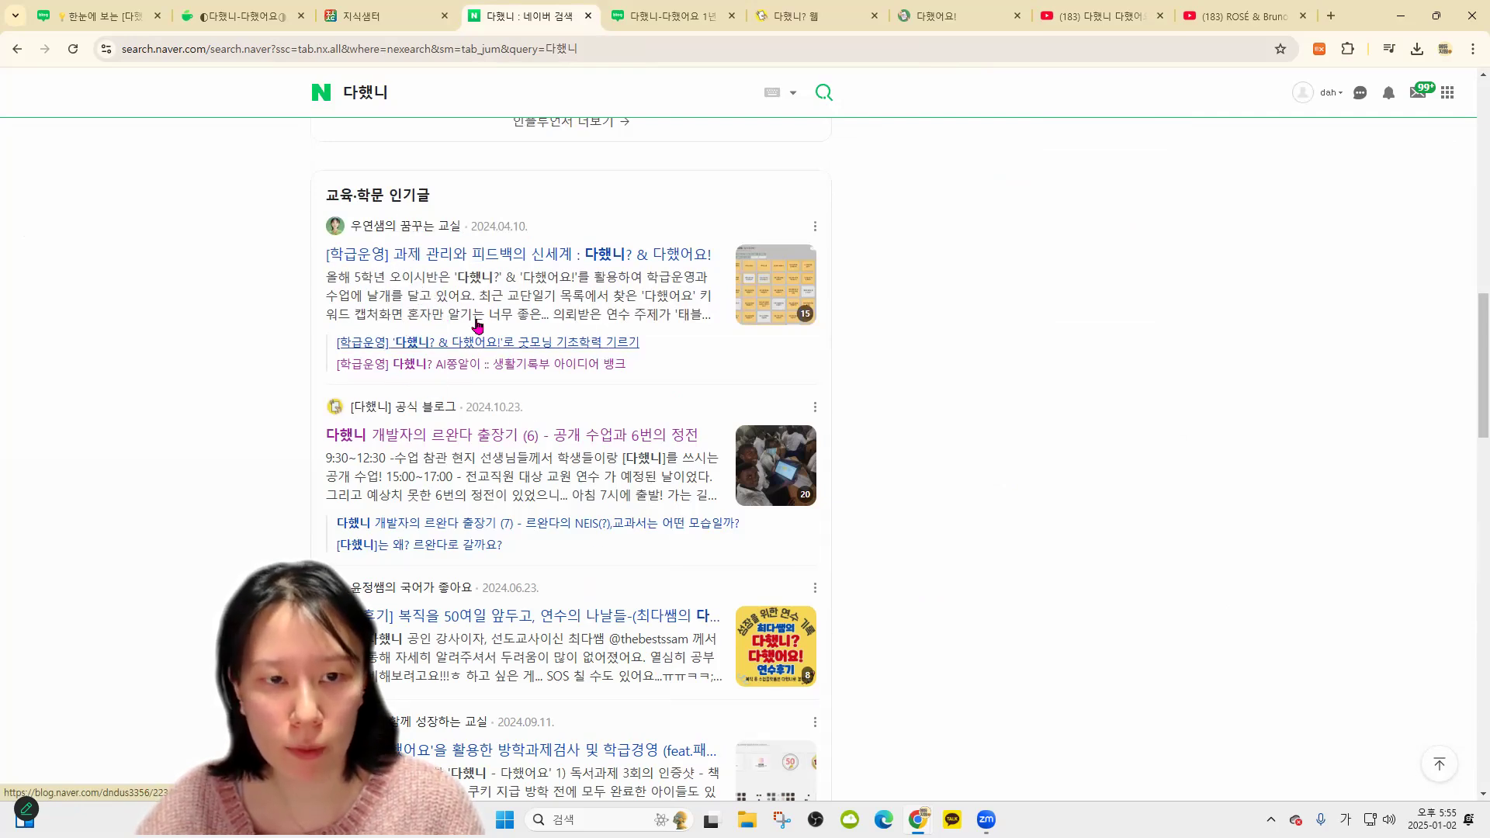
pyautogui.click(583, 340)
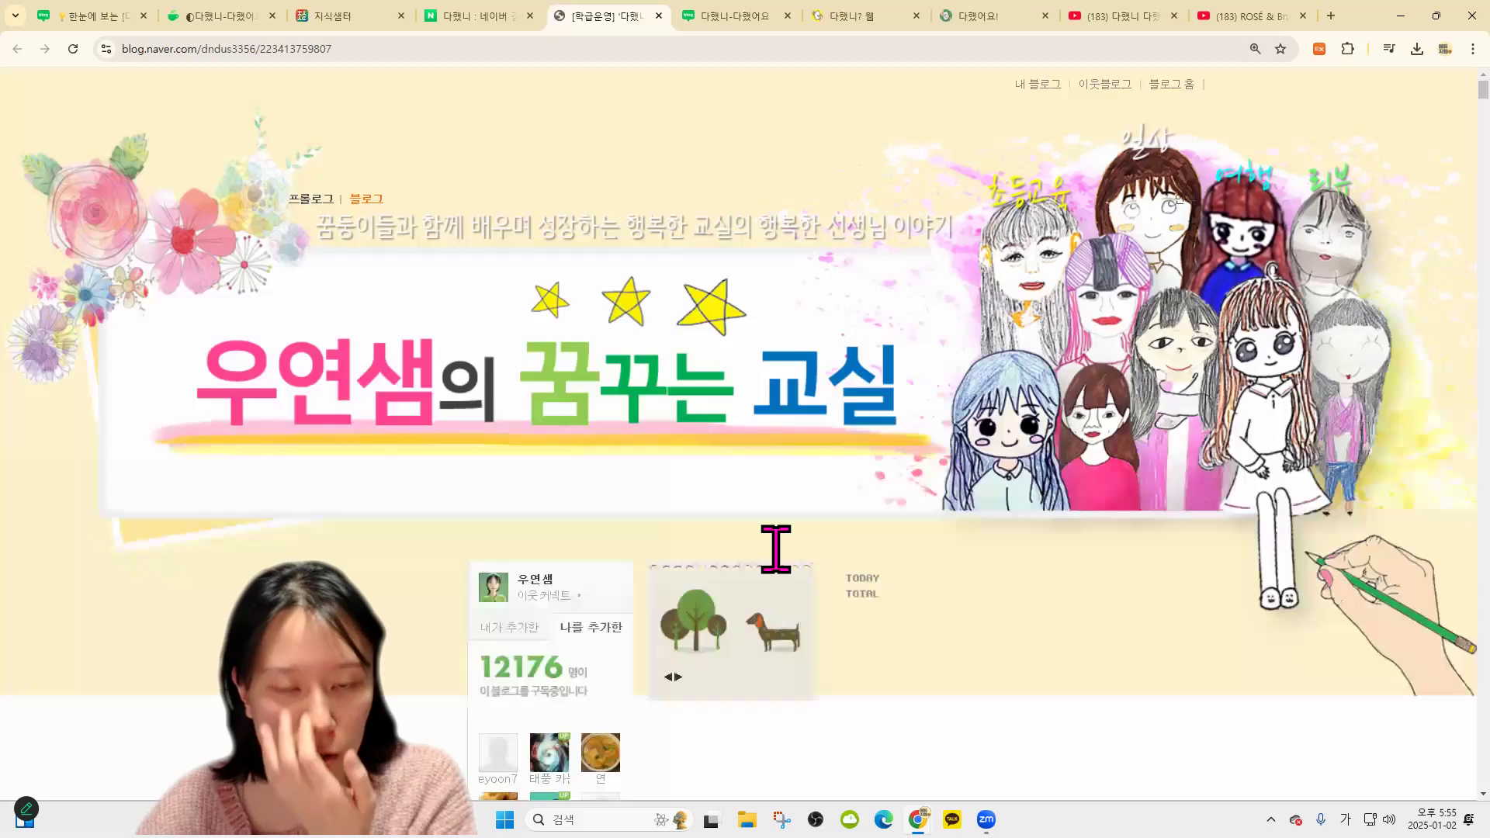
# View the post's classroom photos full-screen, then close the viewer
pyautogui.scroll(-15, 772, 541)
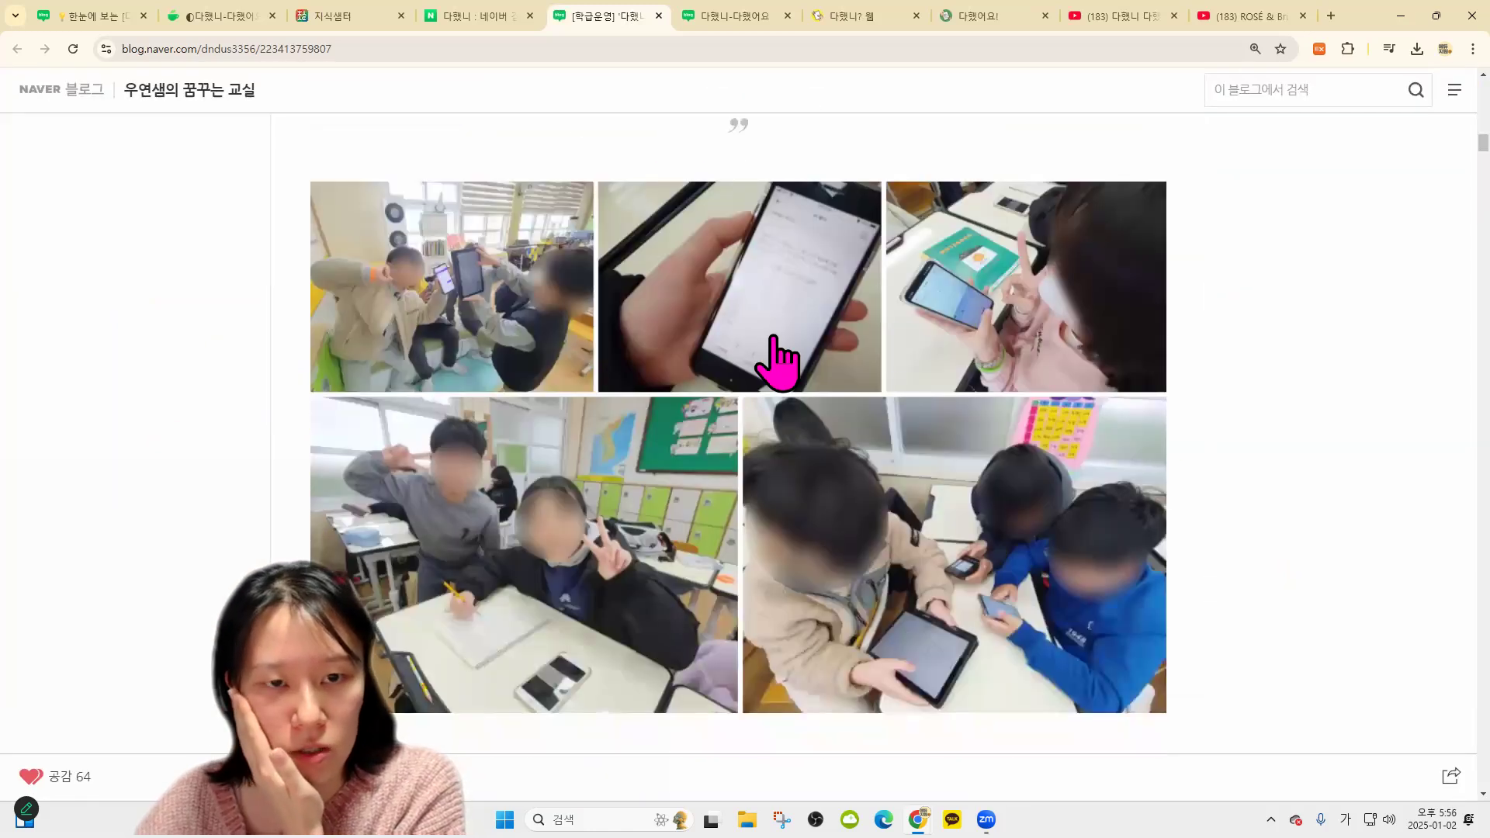
pyautogui.scroll(-6, 992, 598)
pyautogui.scroll(8, 752, 399)
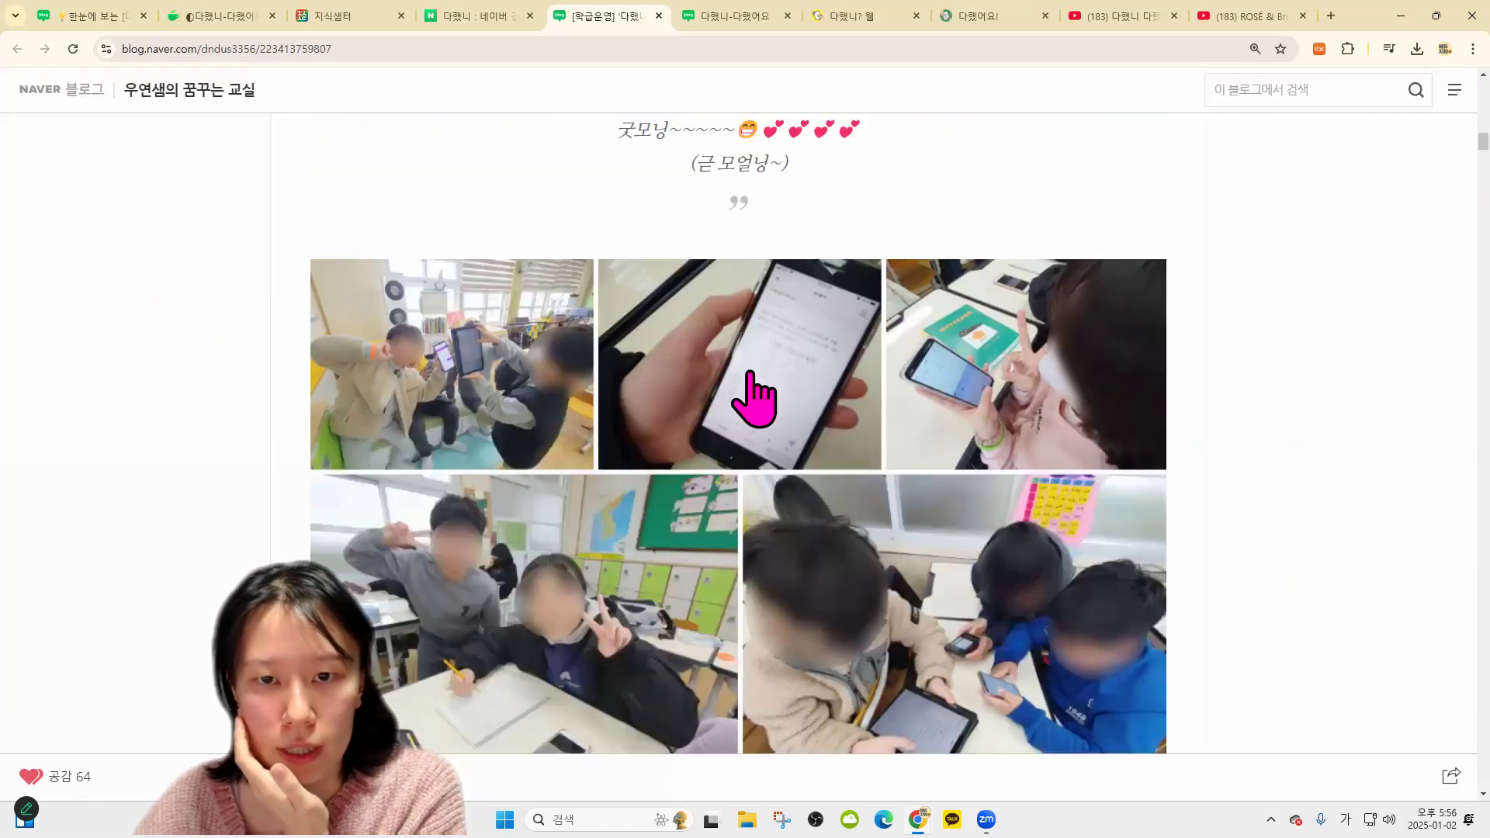
pyautogui.click(753, 399)
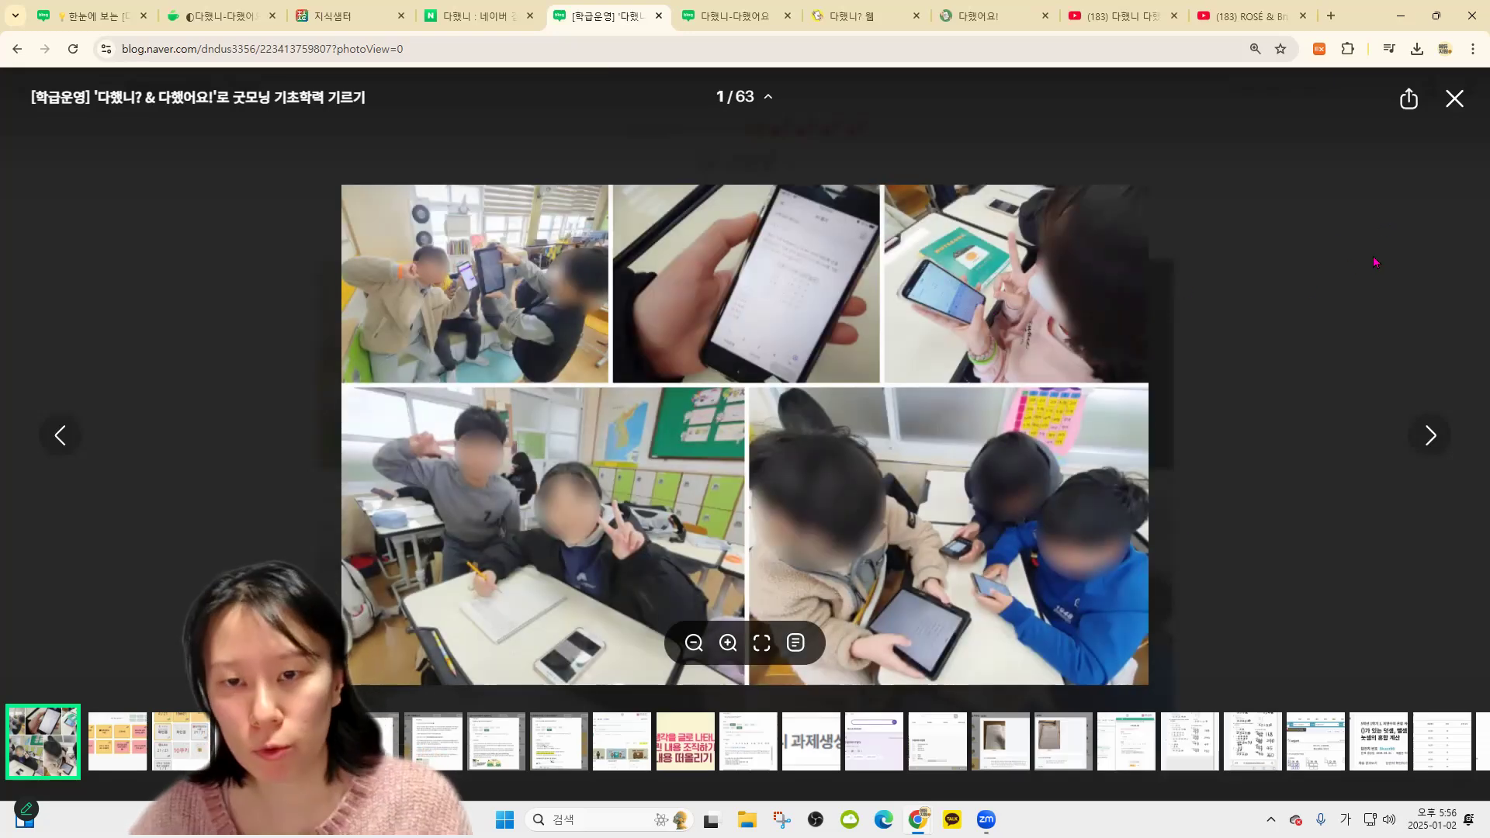
pyautogui.press('Escape')
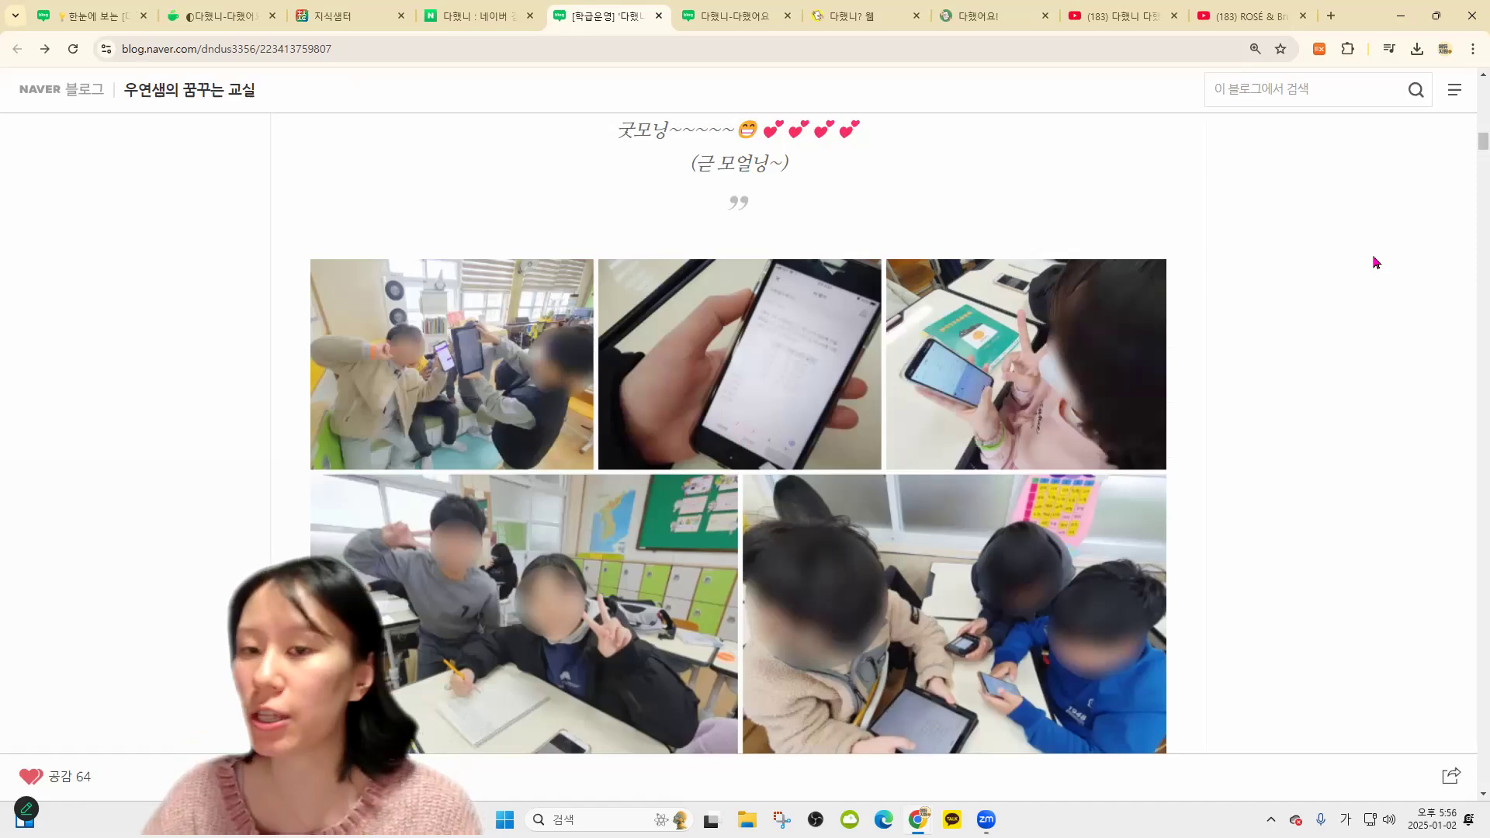
# Scroll down and enlarge the teacher's 다했니 screenshot twice, closing it each time
pyautogui.scroll(-3, 1370, 287)
pyautogui.scroll(-2, 927, 574)
pyautogui.scroll(10, 908, 586)
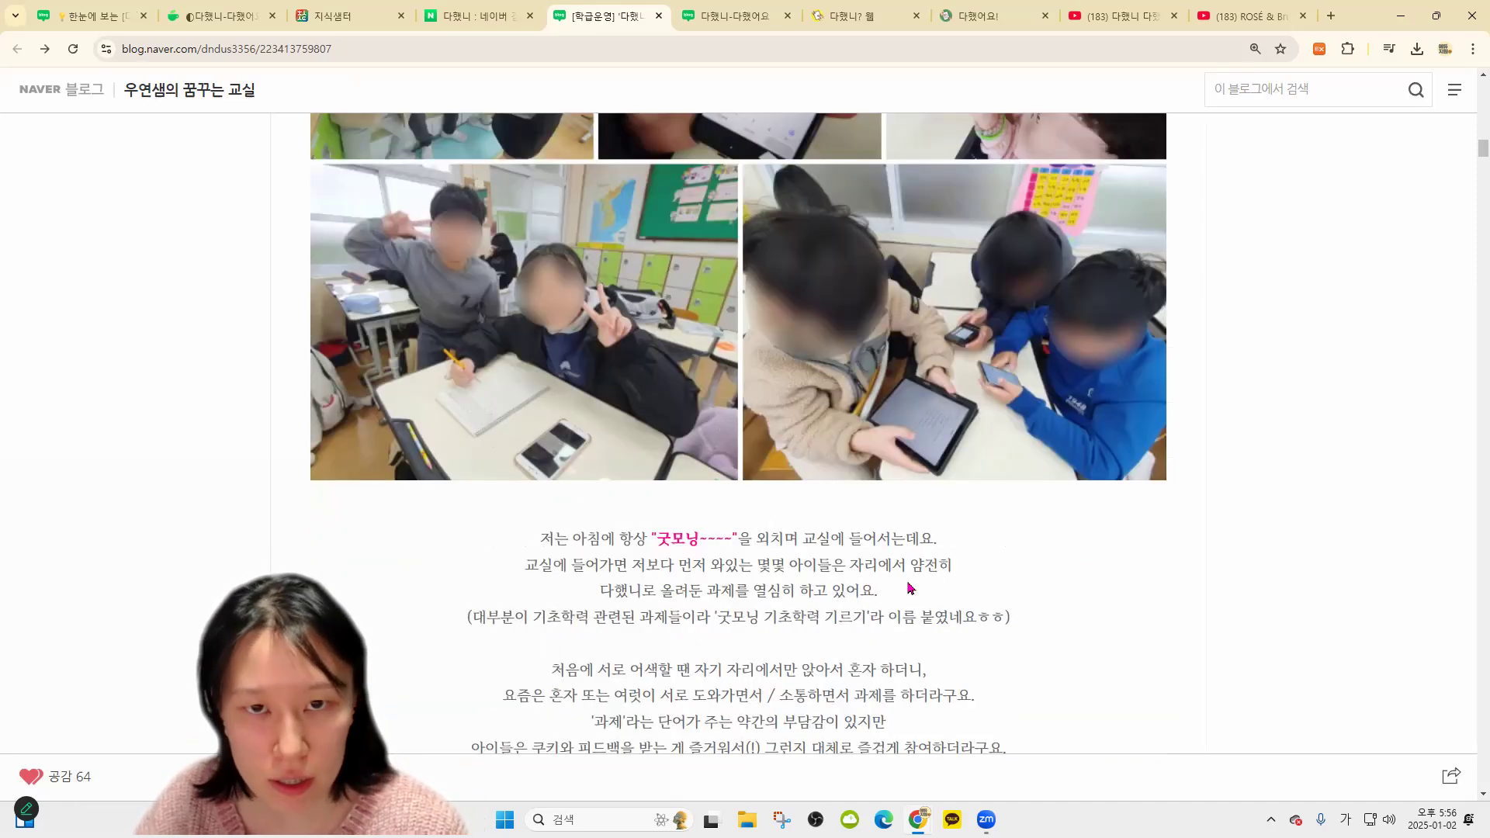
pyautogui.scroll(-10, 916, 597)
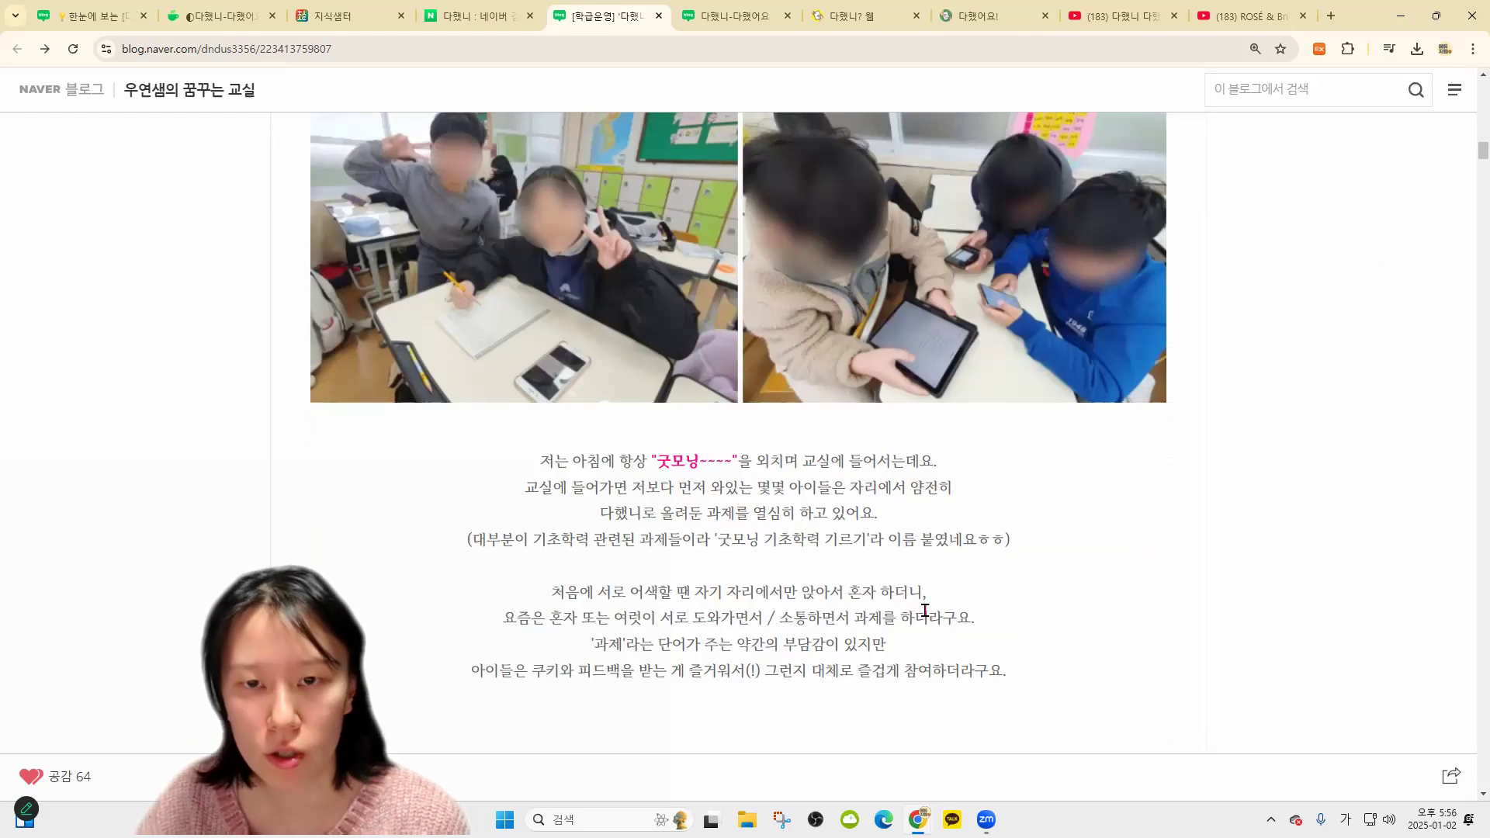
pyautogui.scroll(-8, 994, 503)
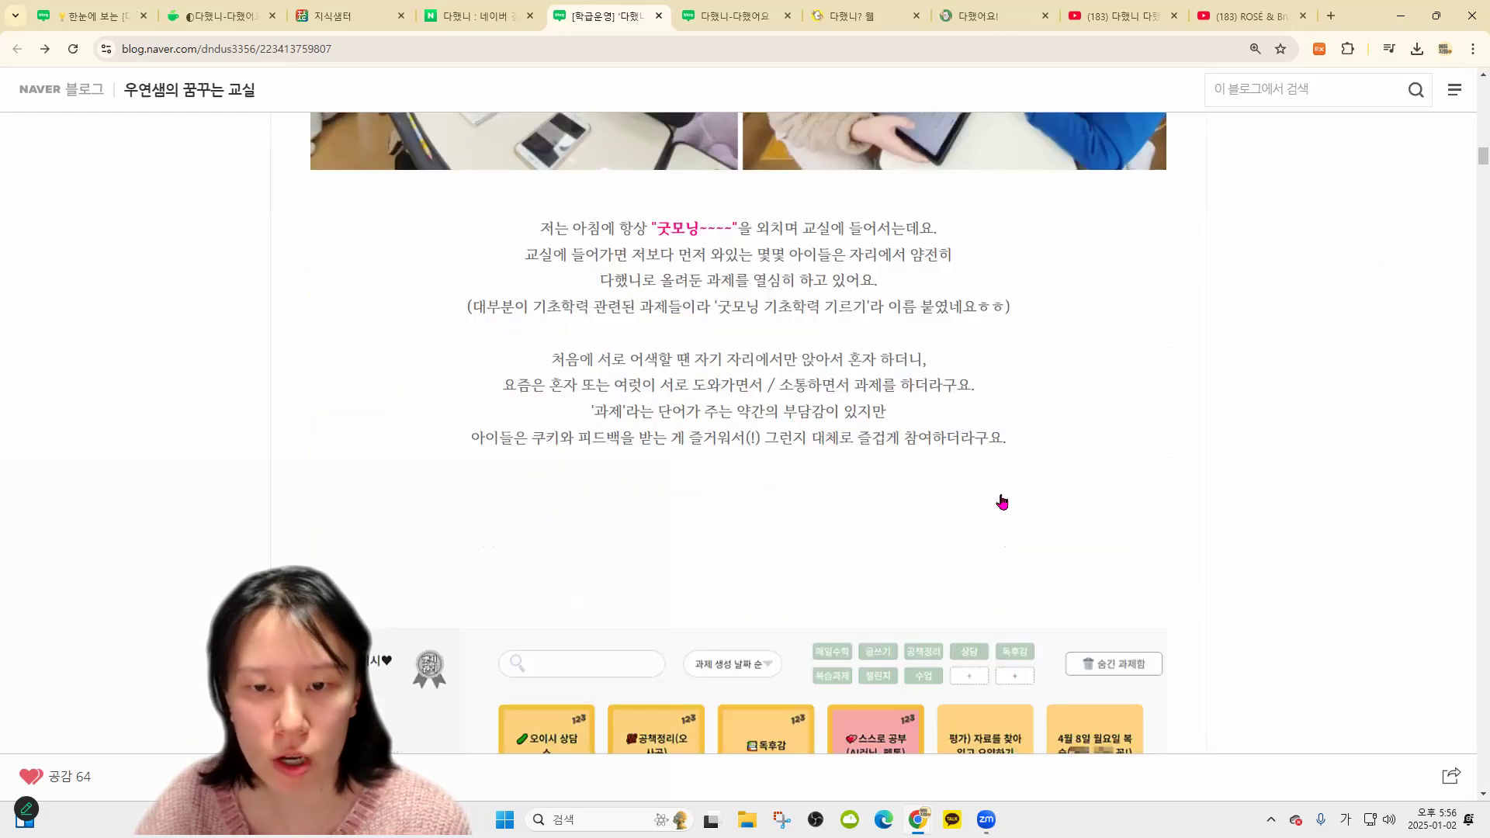
pyautogui.click(761, 461)
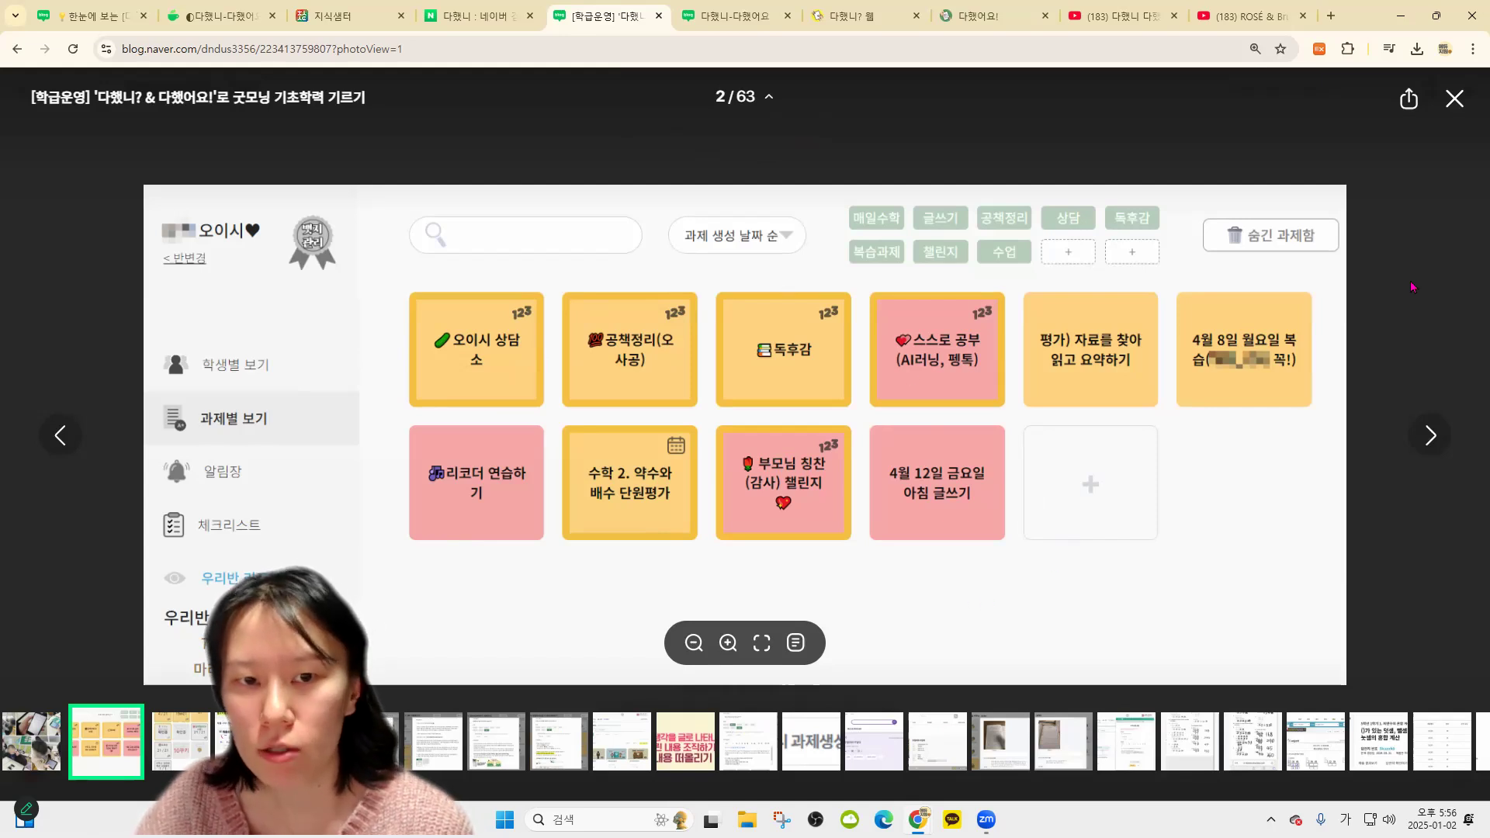
pyautogui.press('Escape')
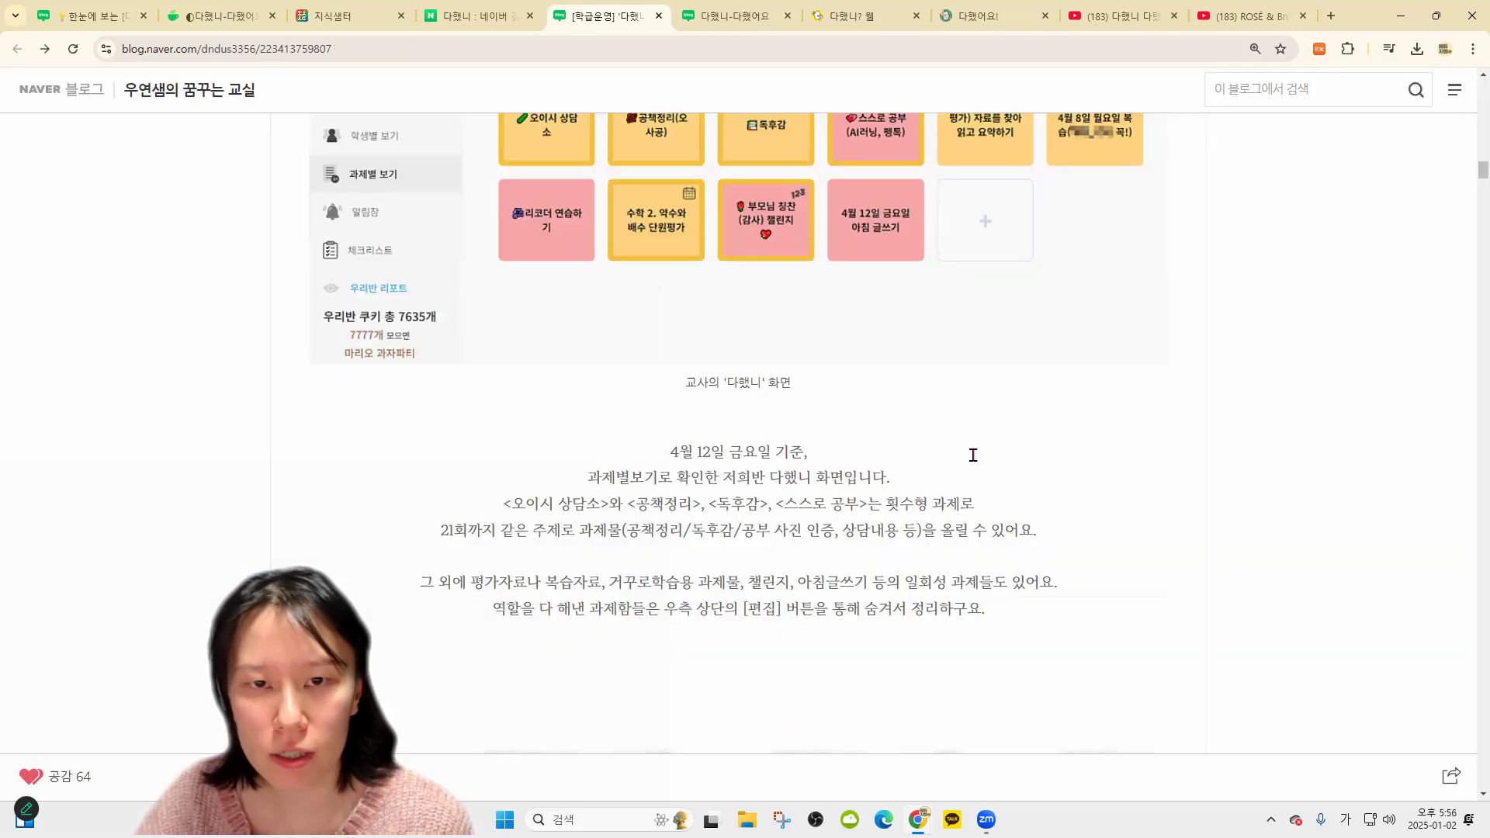
pyautogui.click(463, 292)
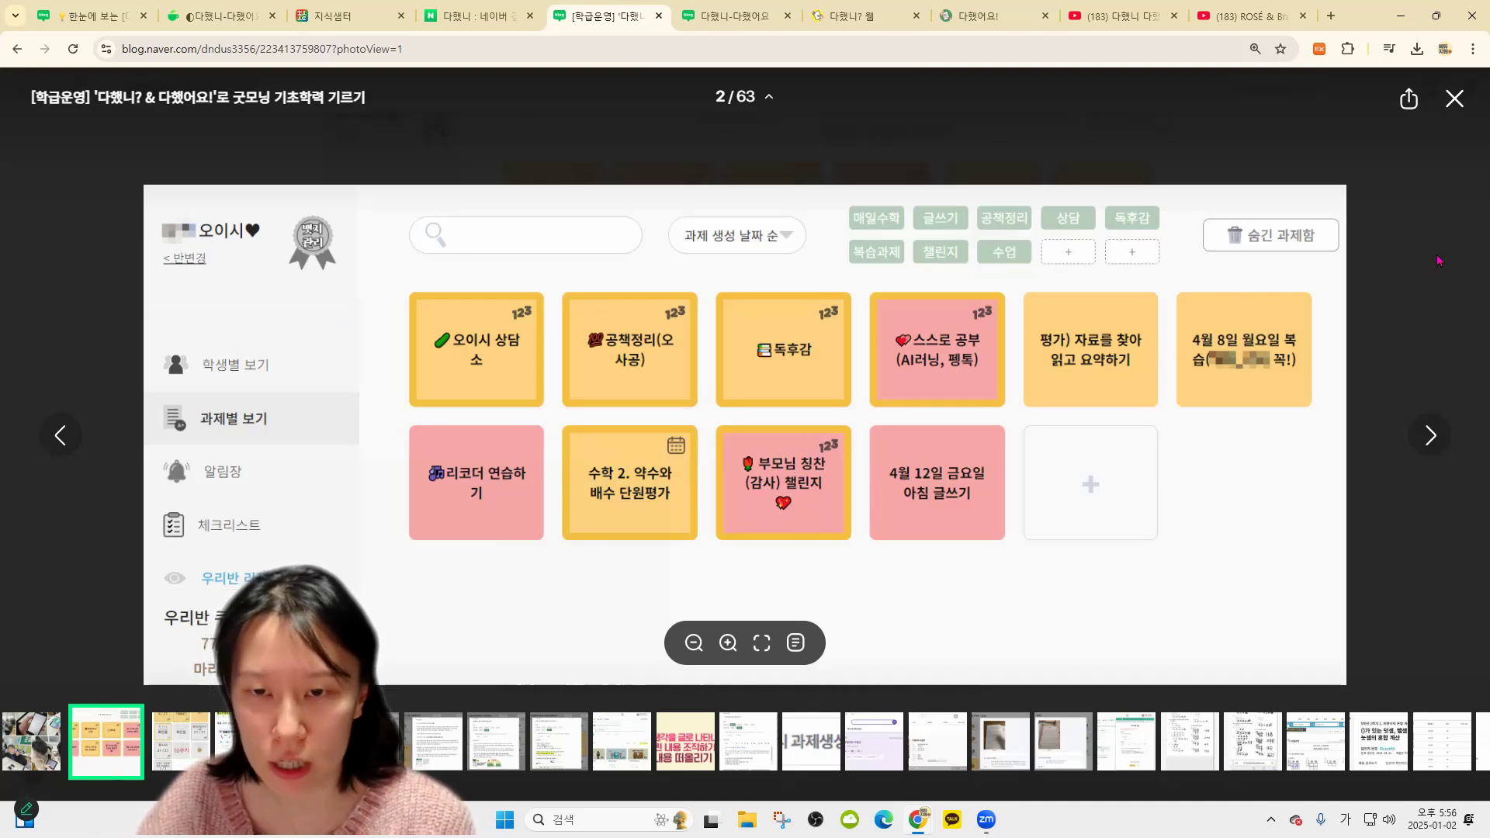
pyautogui.press('Escape')
# Scroll further and enlarge the student home screen screenshot
pyautogui.scroll(-7, 1204, 443)
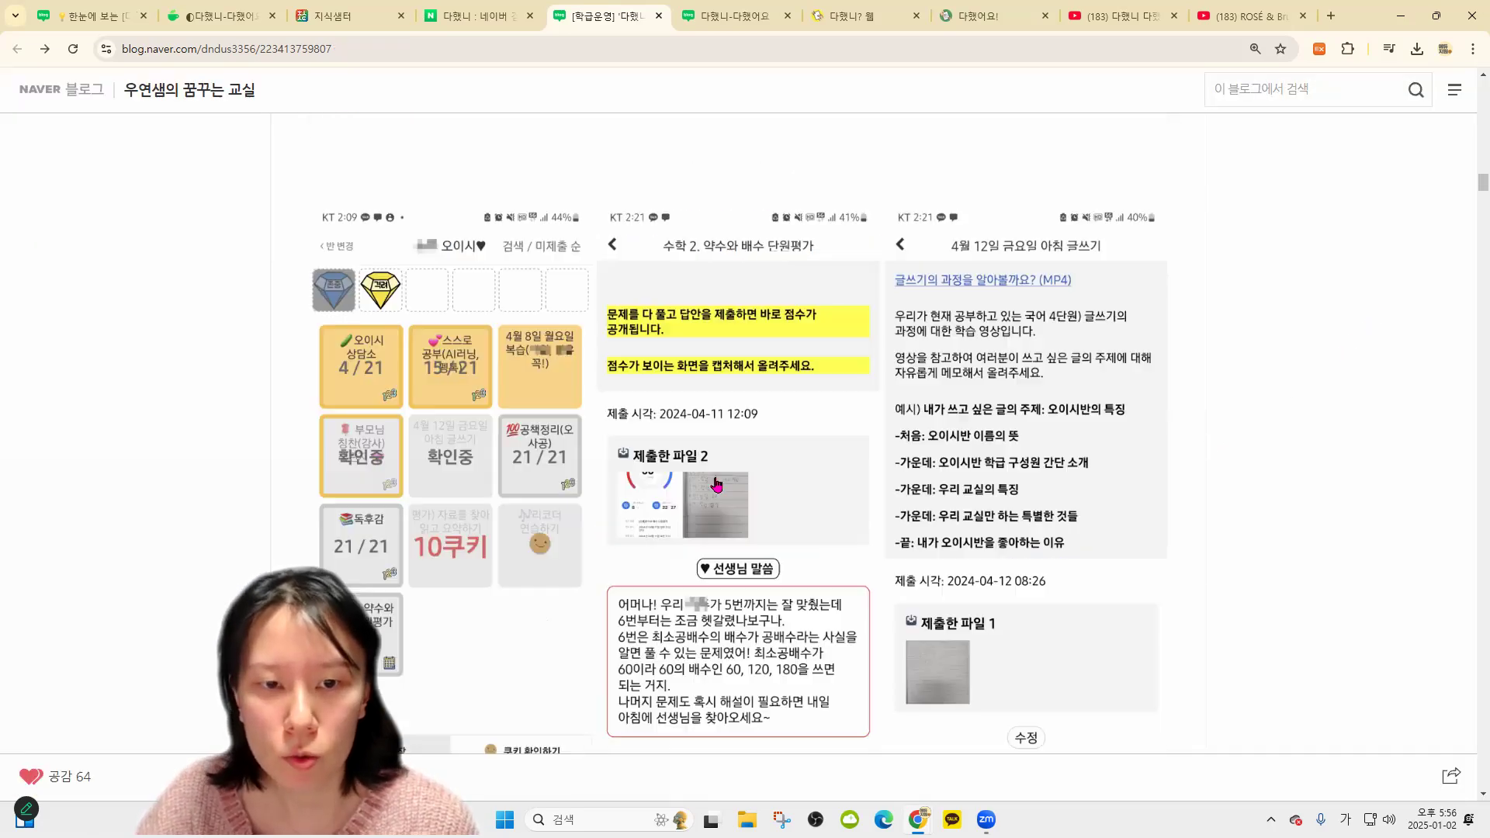
pyautogui.scroll(-1, 421, 472)
pyautogui.click(422, 471)
# Close the screenshot, read the blog post down to the 설문조사 section, and return to 다했니
pyautogui.press('Escape')
pyautogui.scroll(-7, 1079, 493)
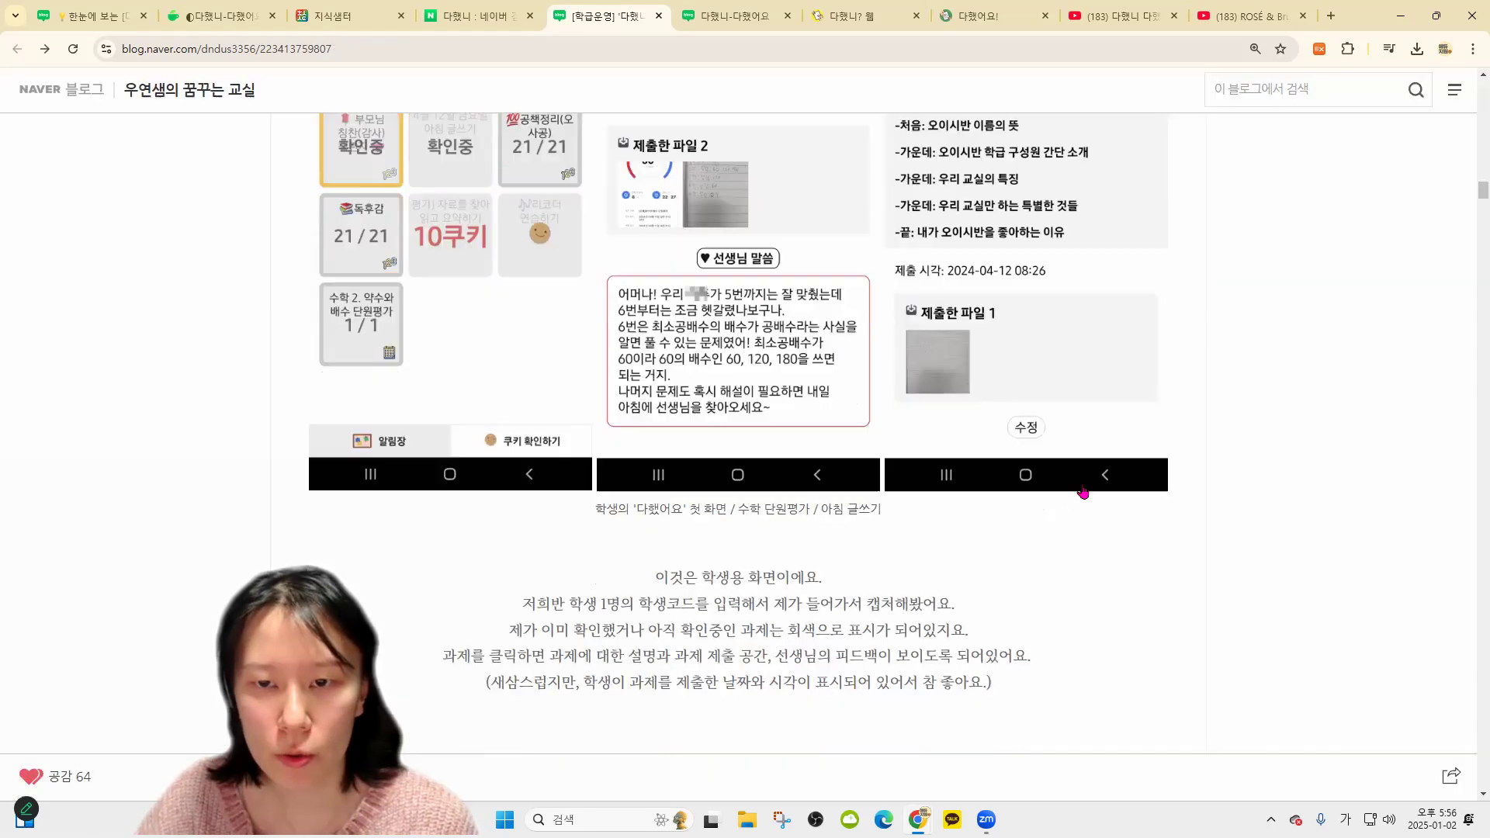
pyautogui.scroll(-19, 944, 535)
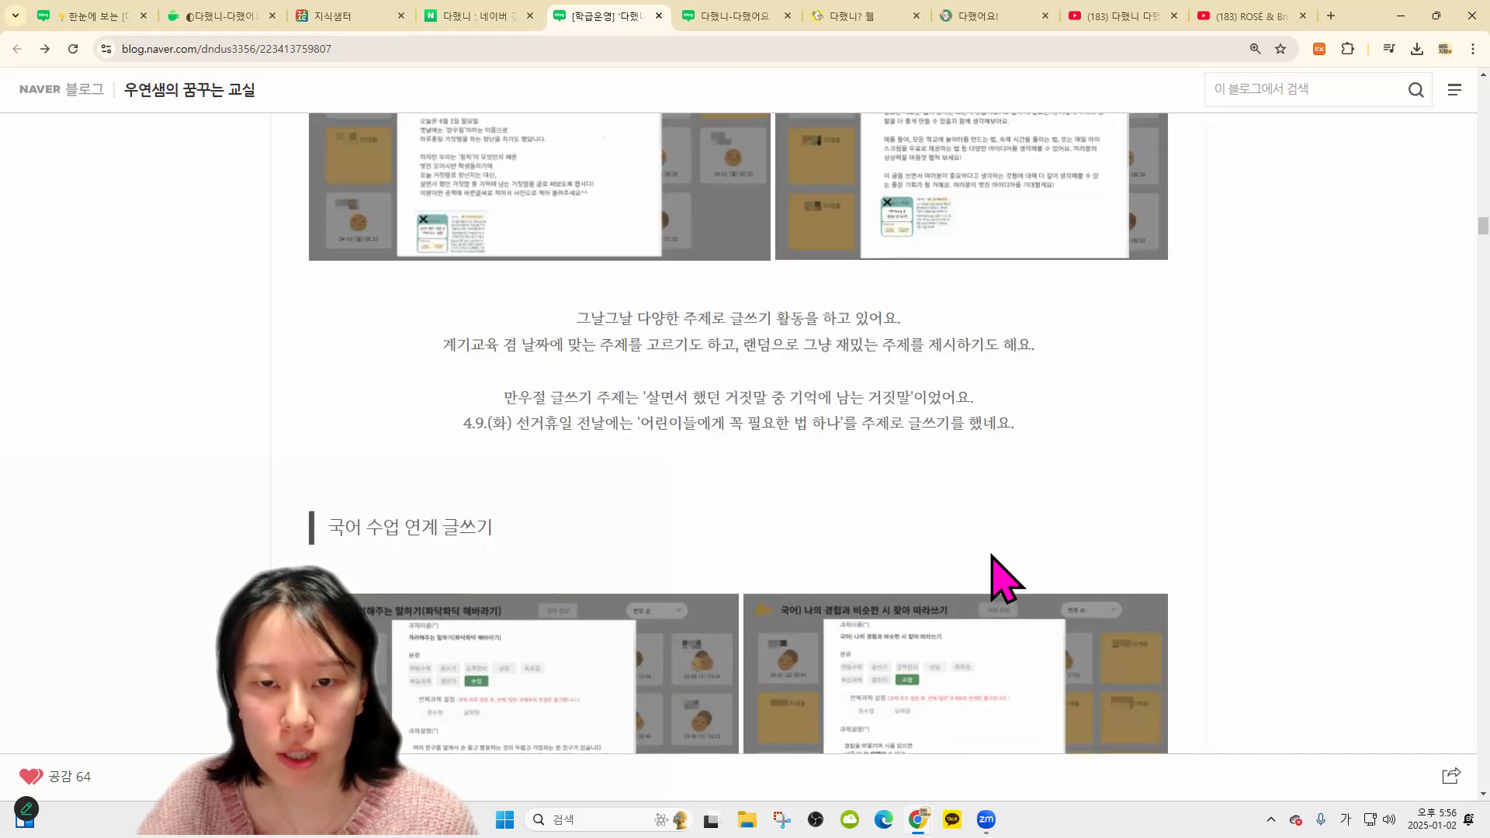
pyautogui.scroll(-20, 1007, 582)
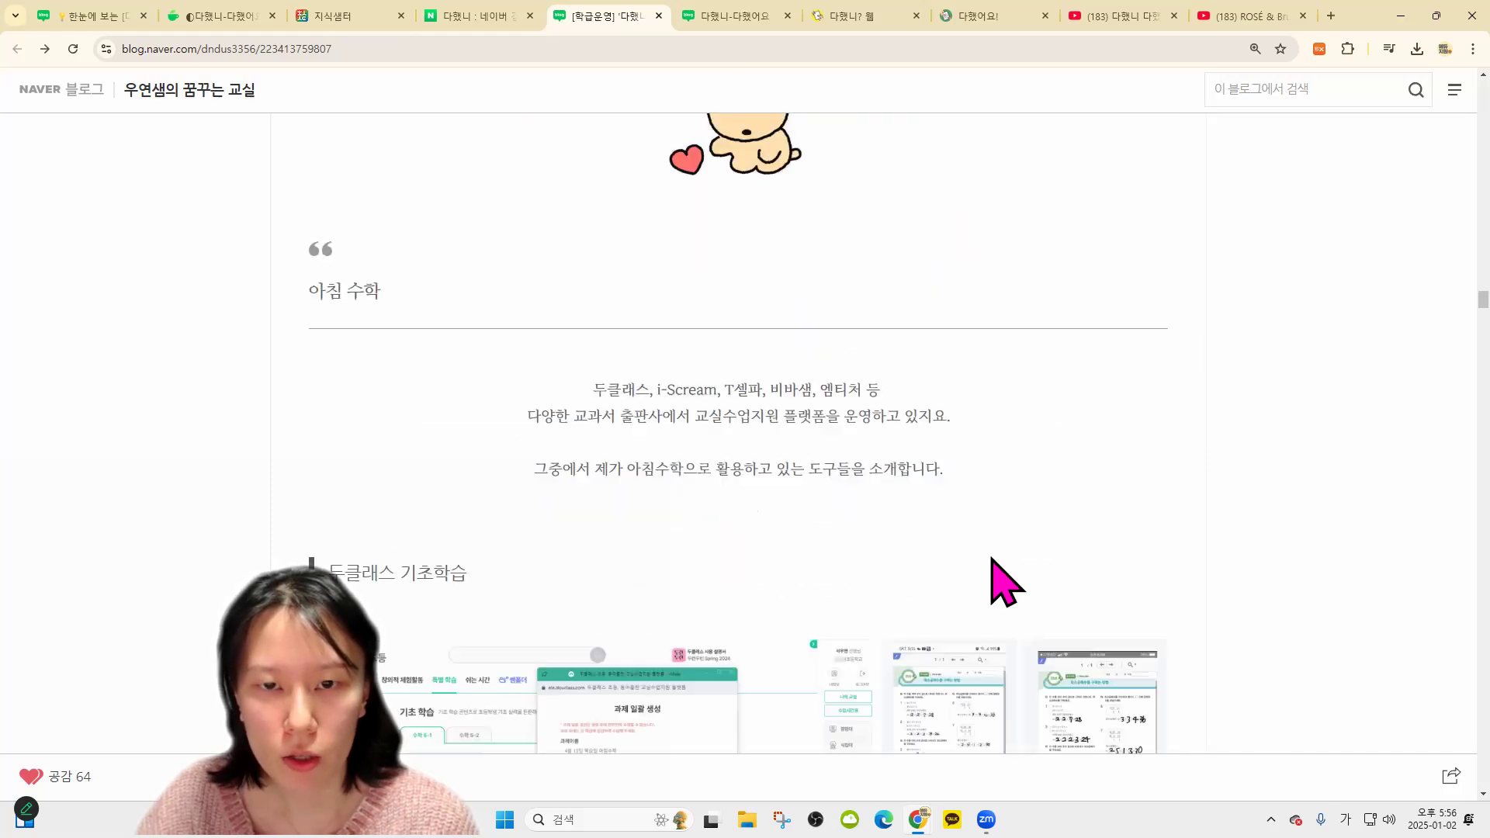
pyautogui.scroll(-20, 996, 586)
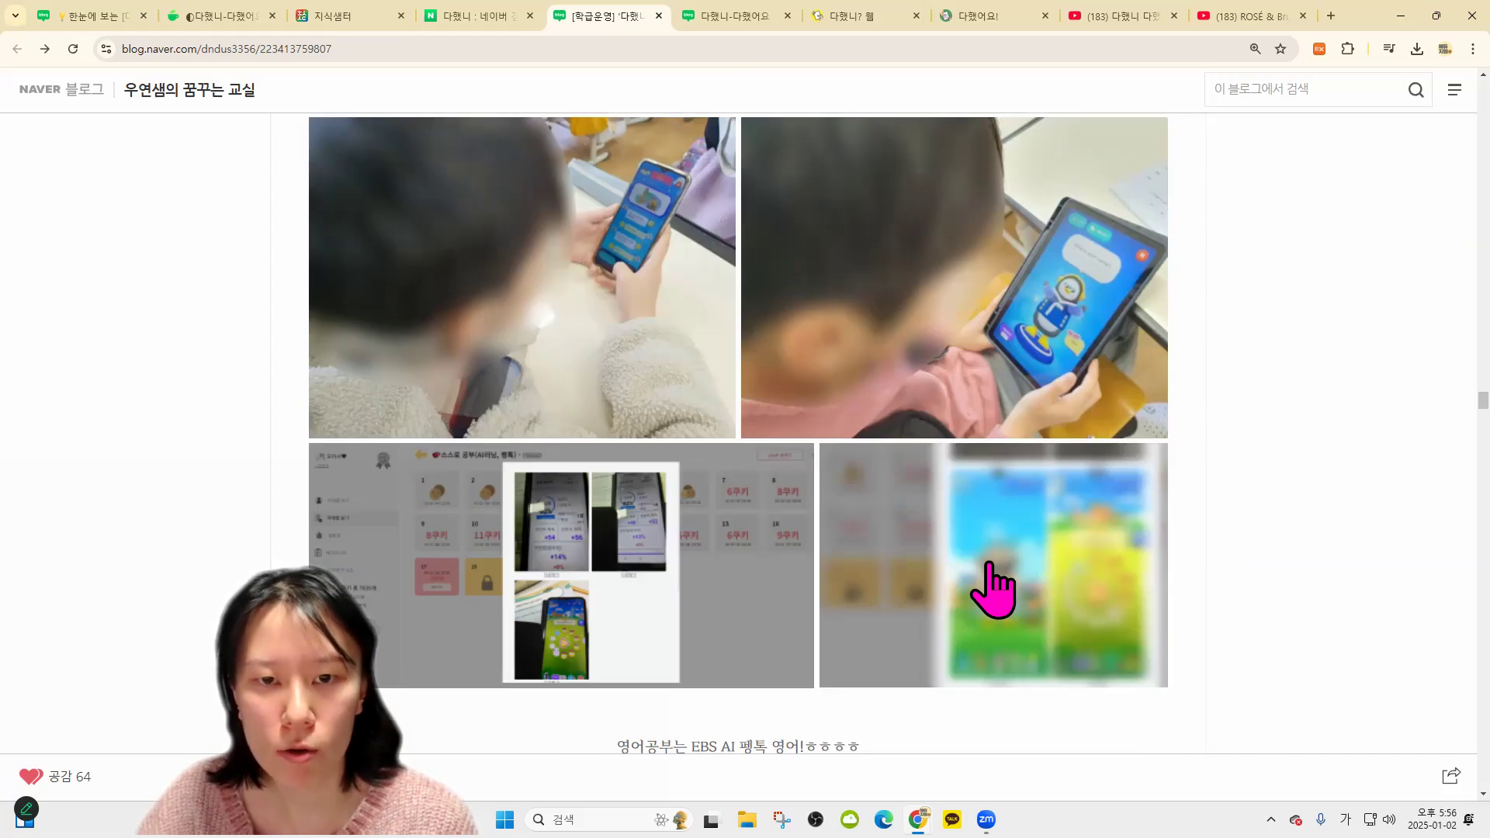
pyautogui.scroll(-20, 1004, 509)
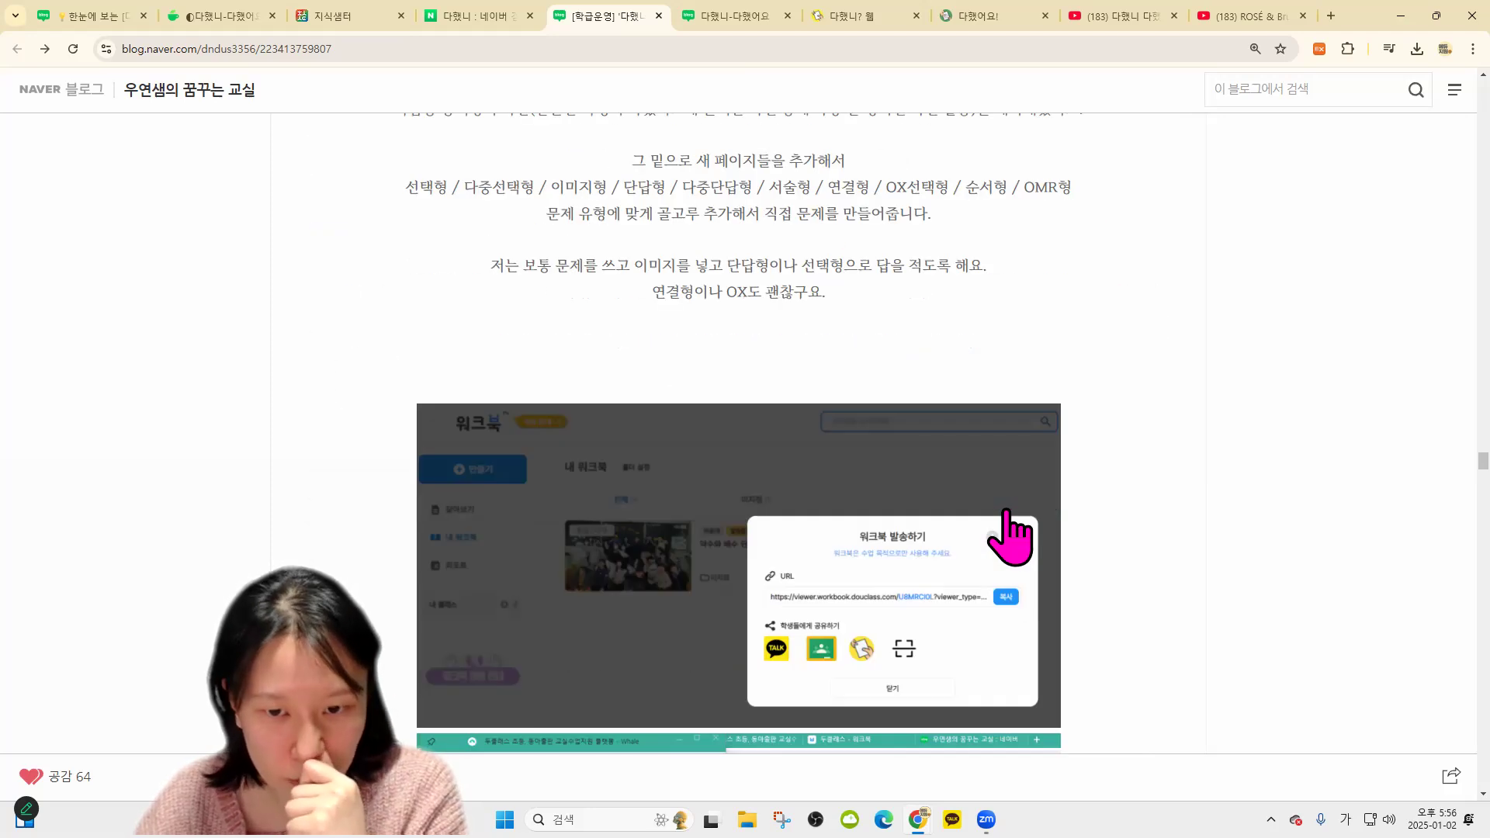
pyautogui.scroll(-5, 1006, 514)
pyautogui.scroll(9, 1006, 514)
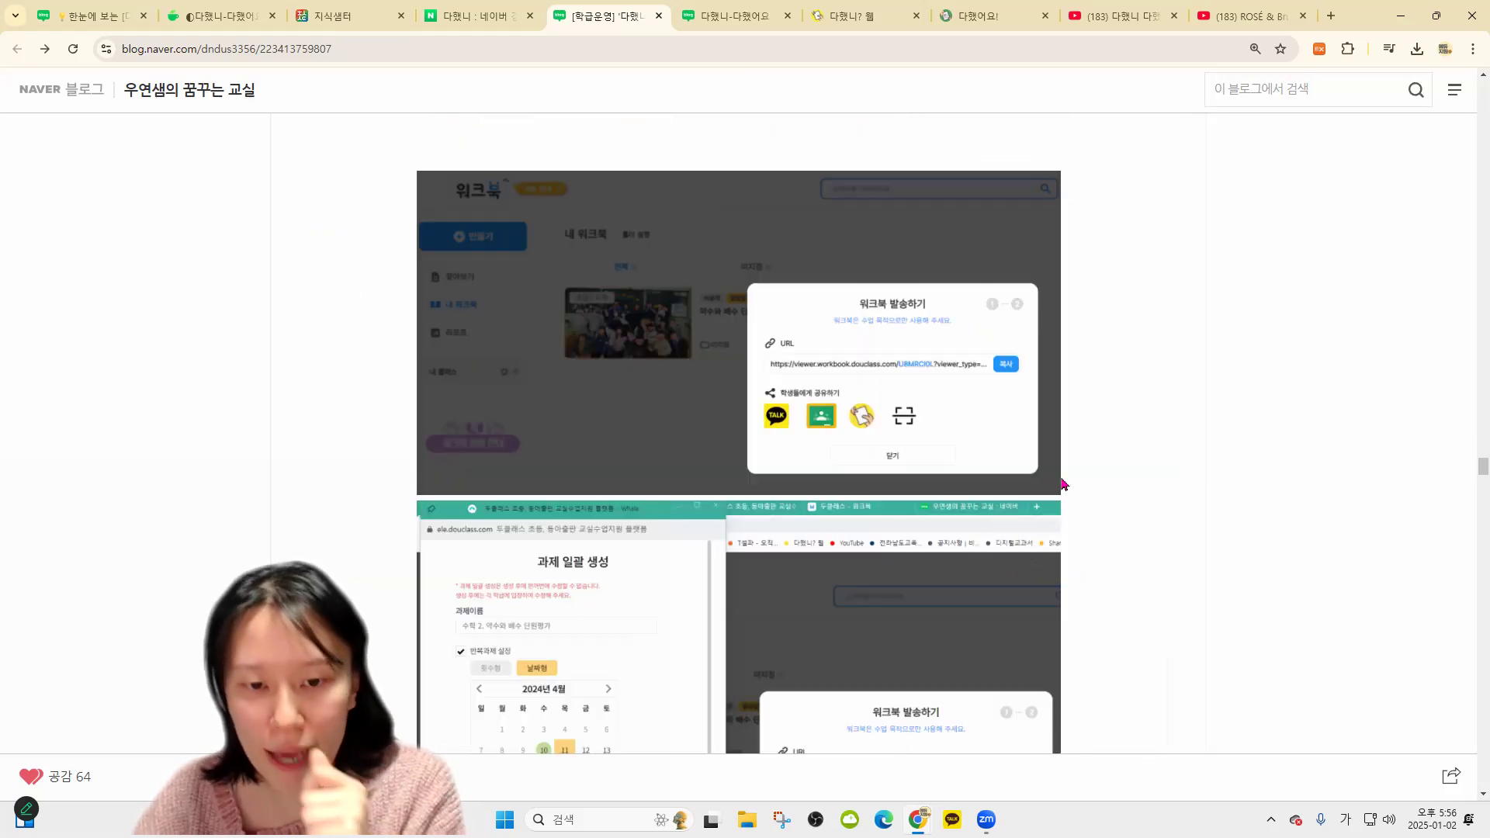
pyautogui.scroll(2, 1063, 485)
pyautogui.scroll(-2, 1219, 477)
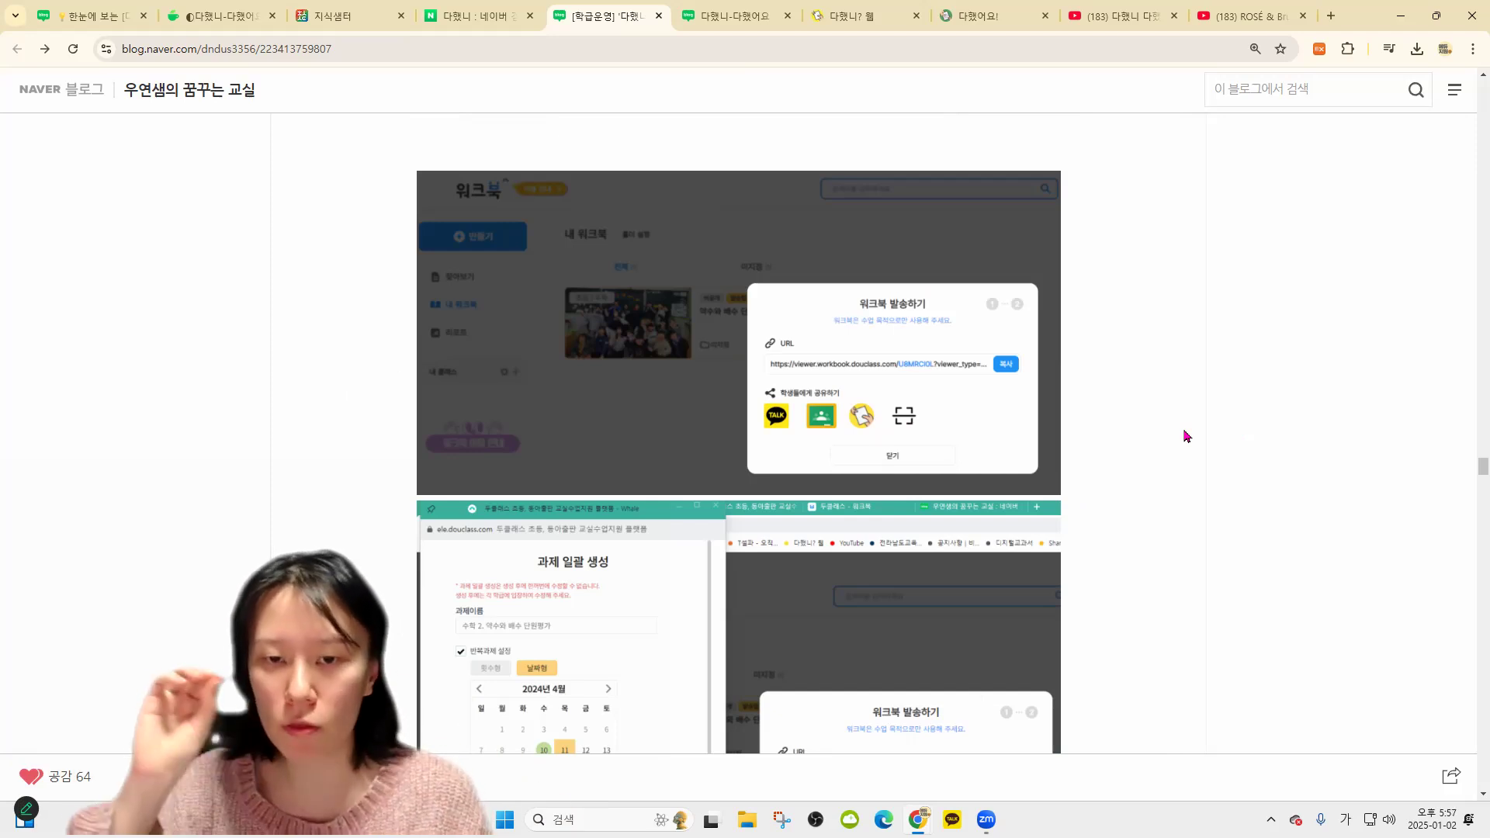
pyautogui.scroll(-1, 1202, 439)
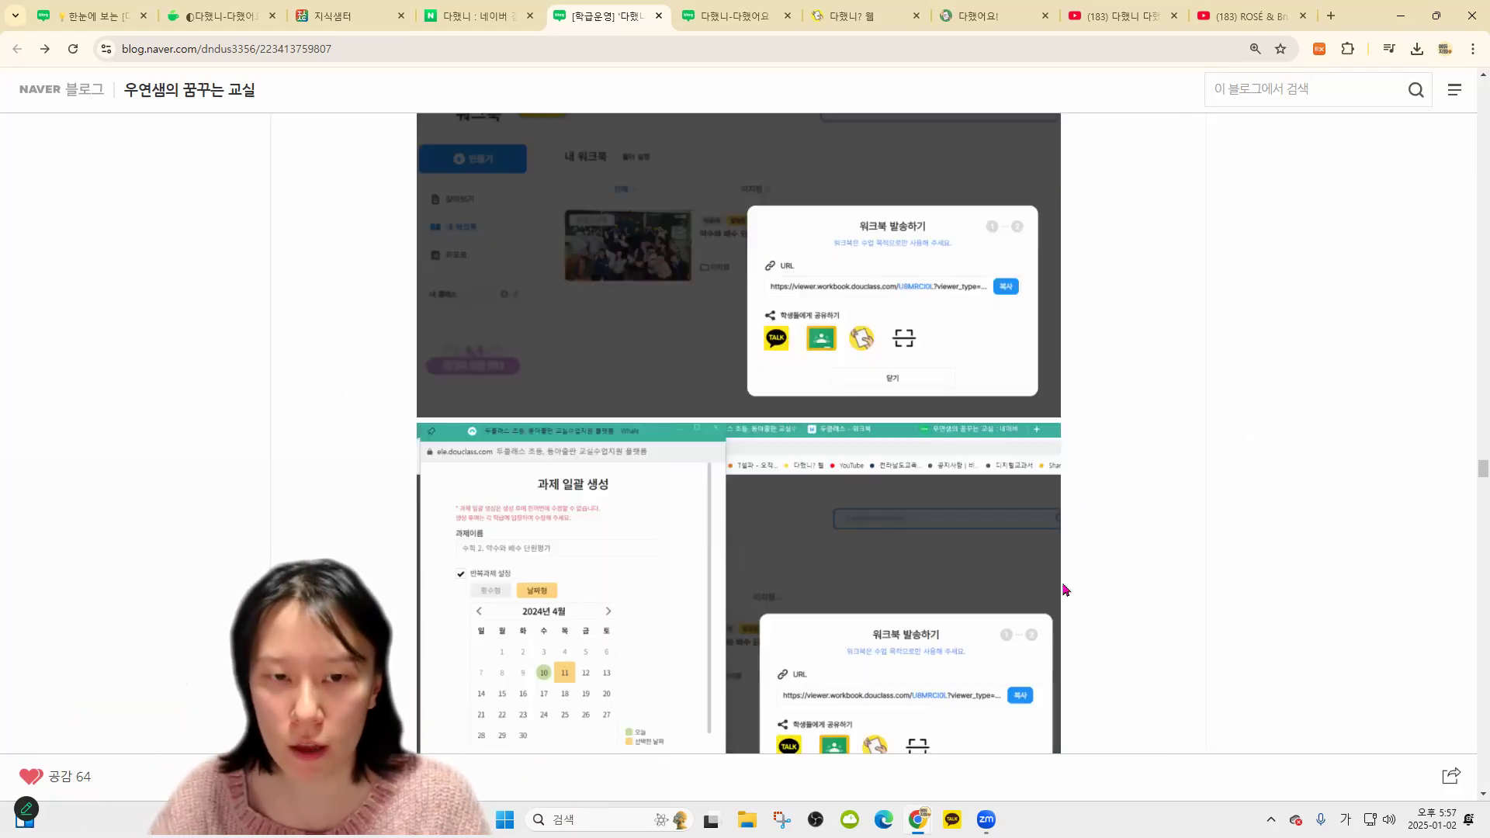
pyautogui.scroll(-1, 950, 598)
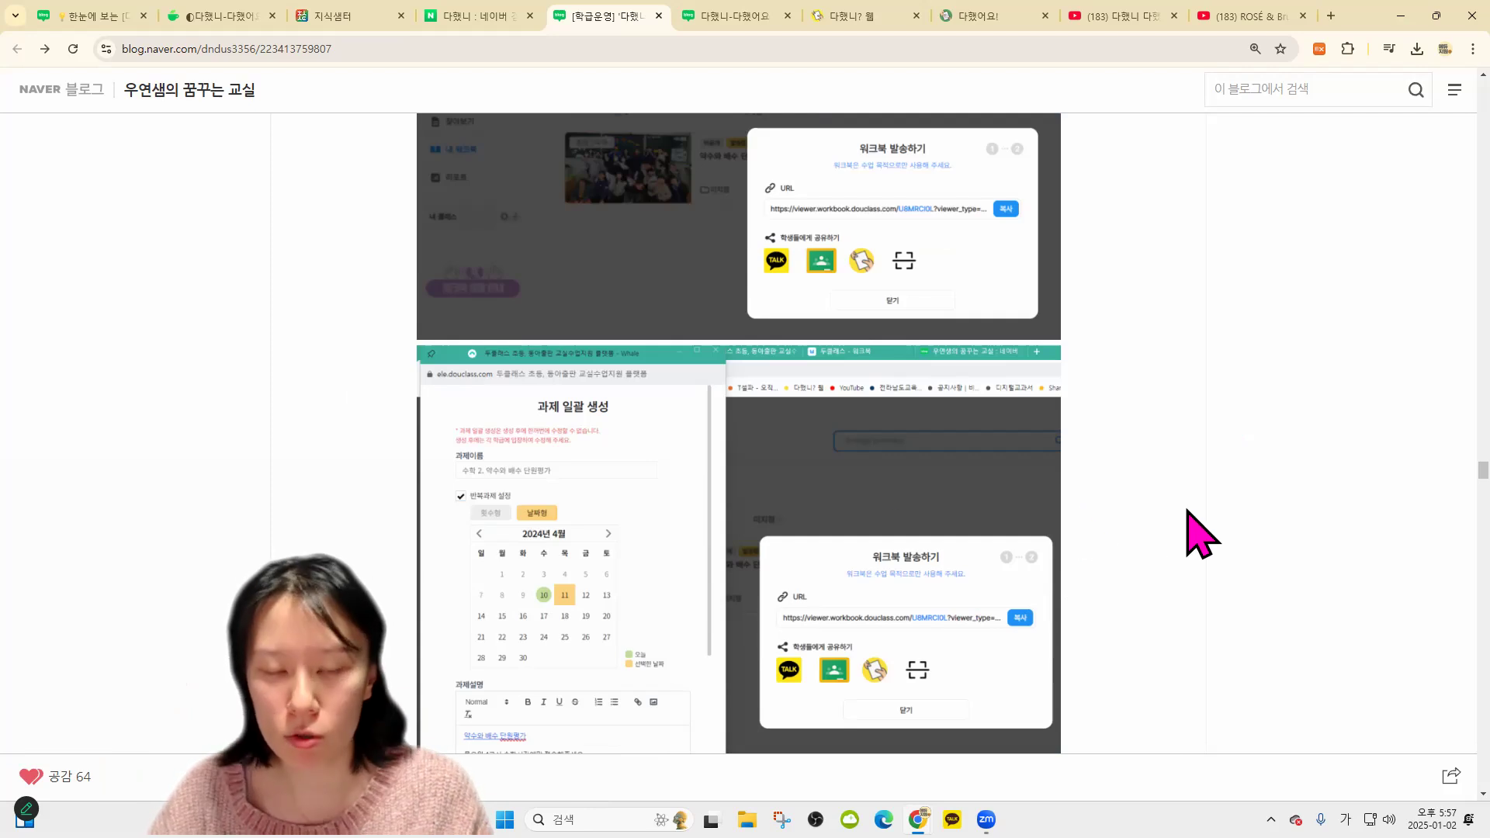
pyautogui.scroll(-1, 1147, 509)
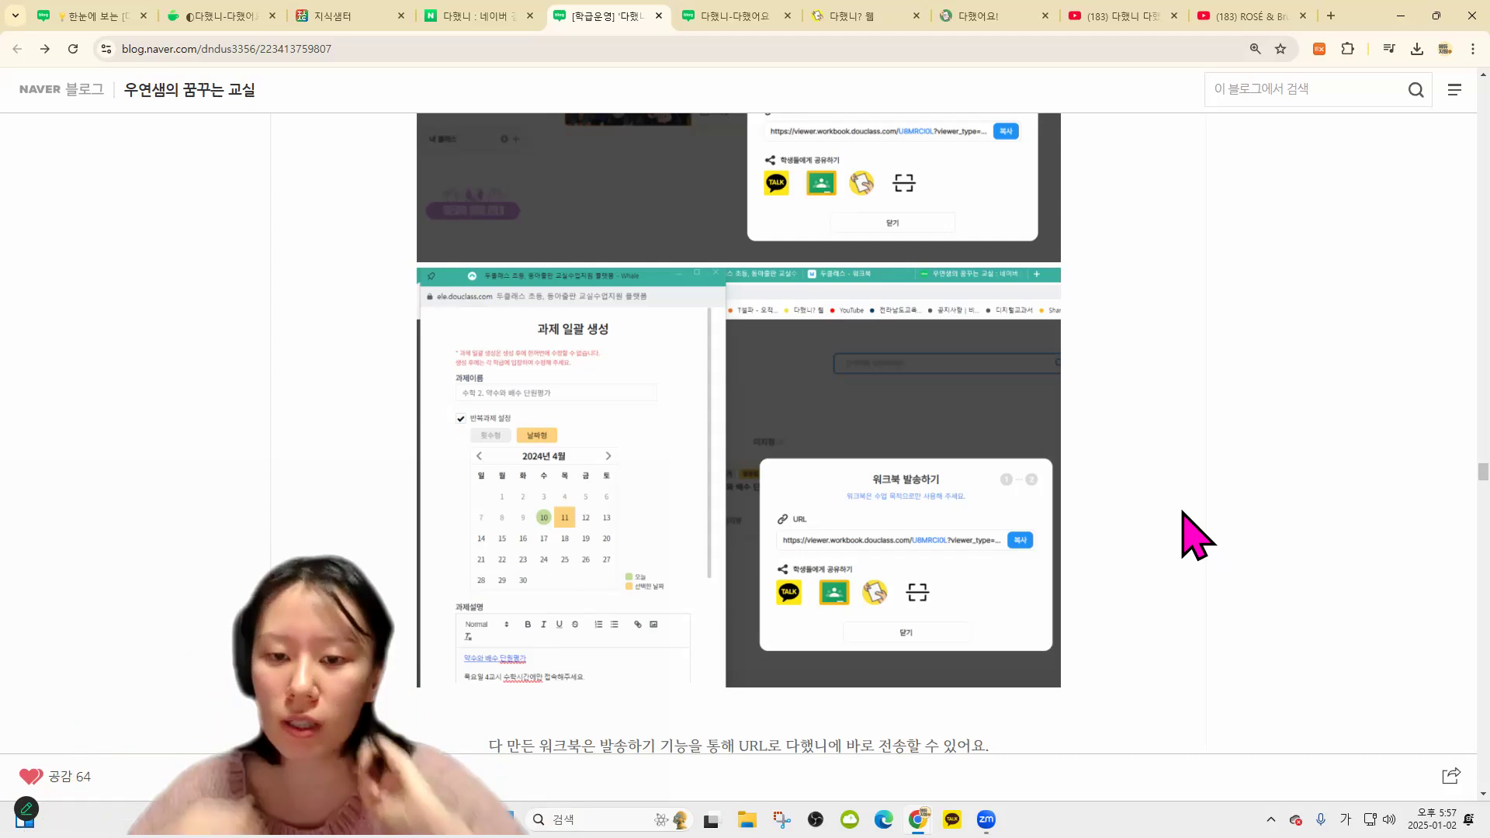
pyautogui.scroll(2, 1145, 515)
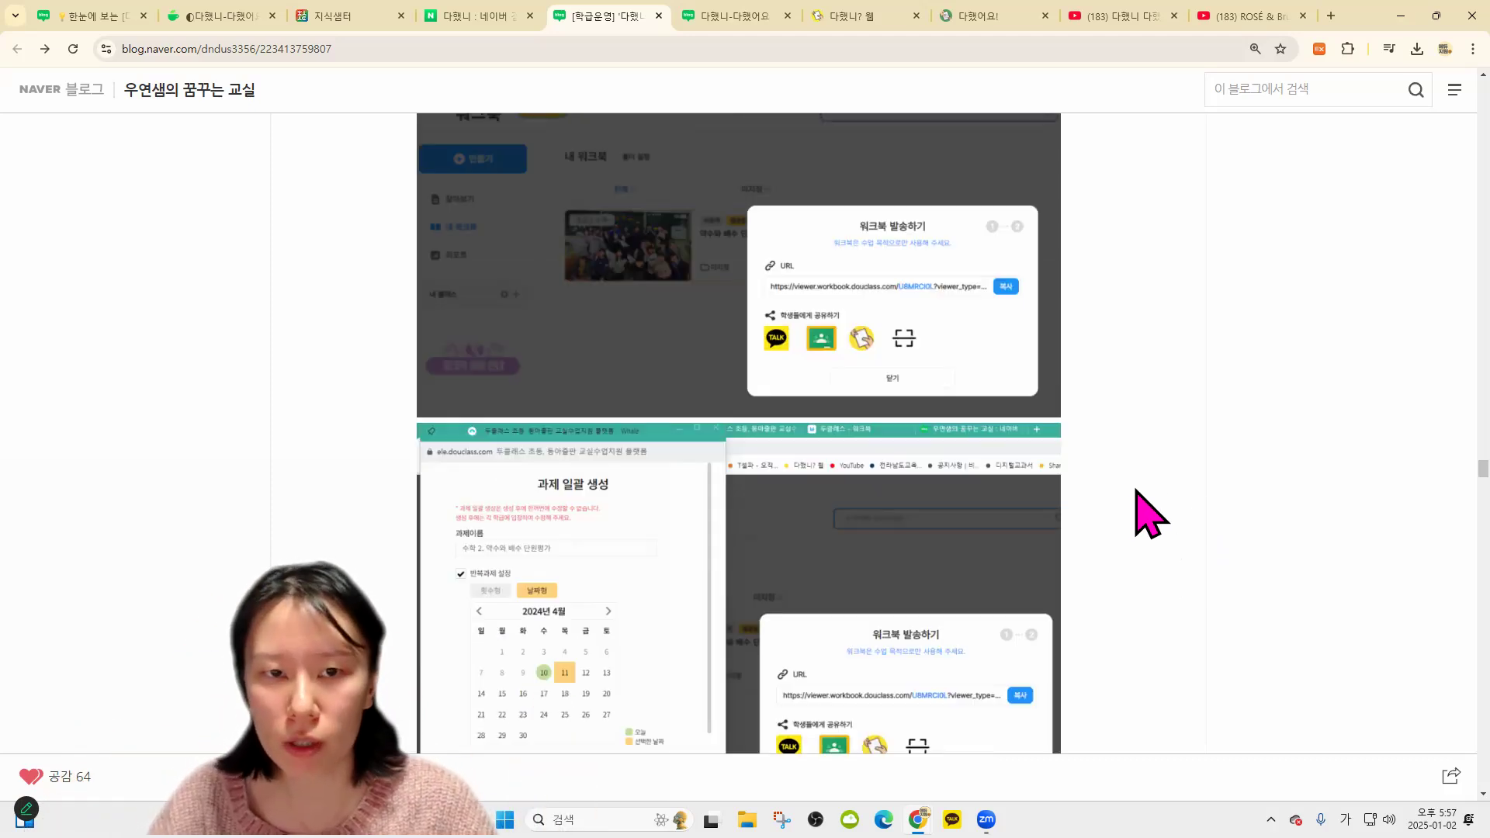
pyautogui.scroll(1, 885, 426)
pyautogui.scroll(-2, 1109, 452)
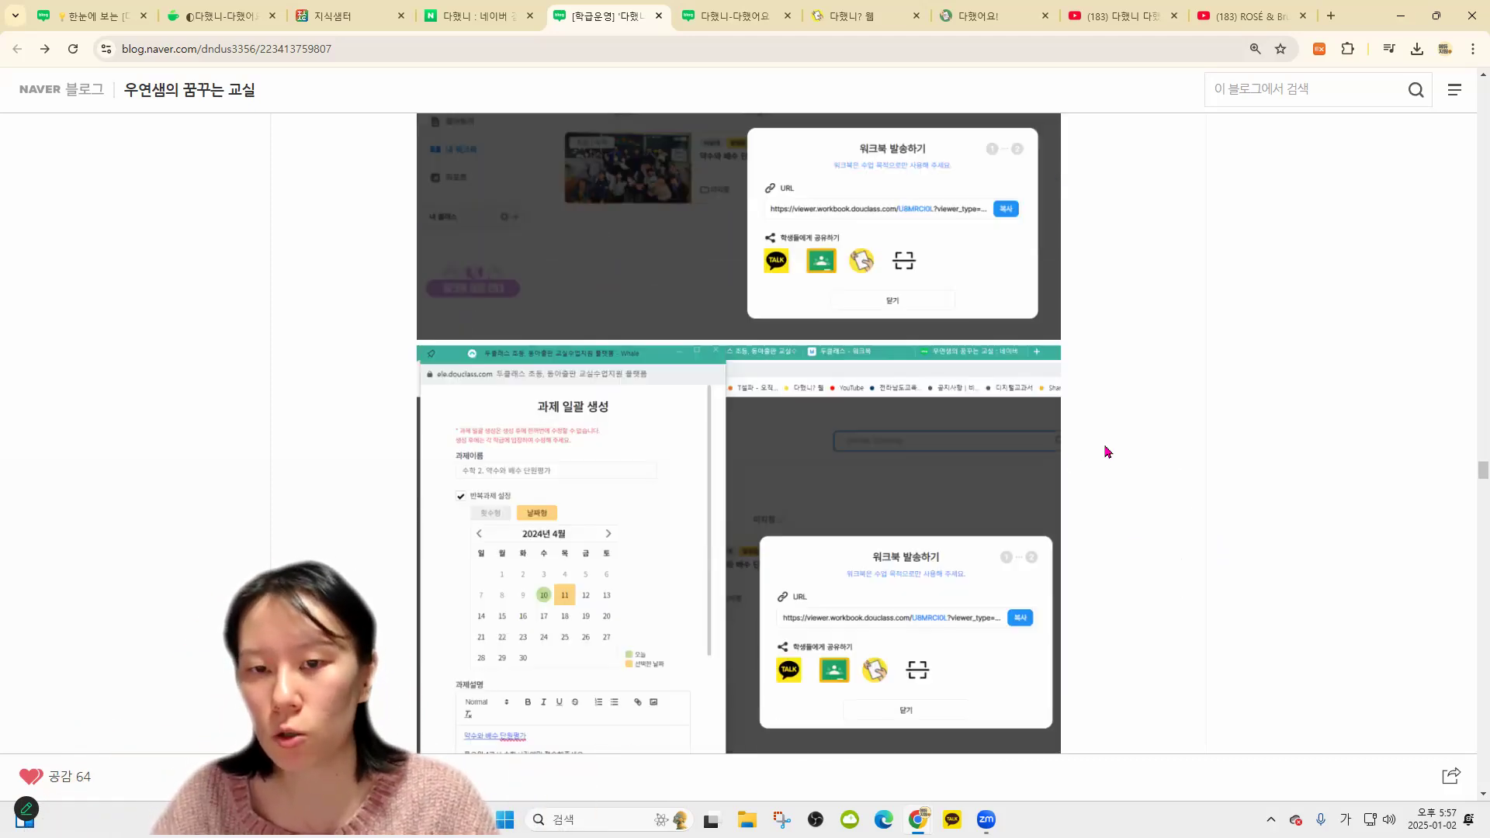
pyautogui.scroll(-2, 1111, 446)
pyautogui.scroll(-2, 1111, 465)
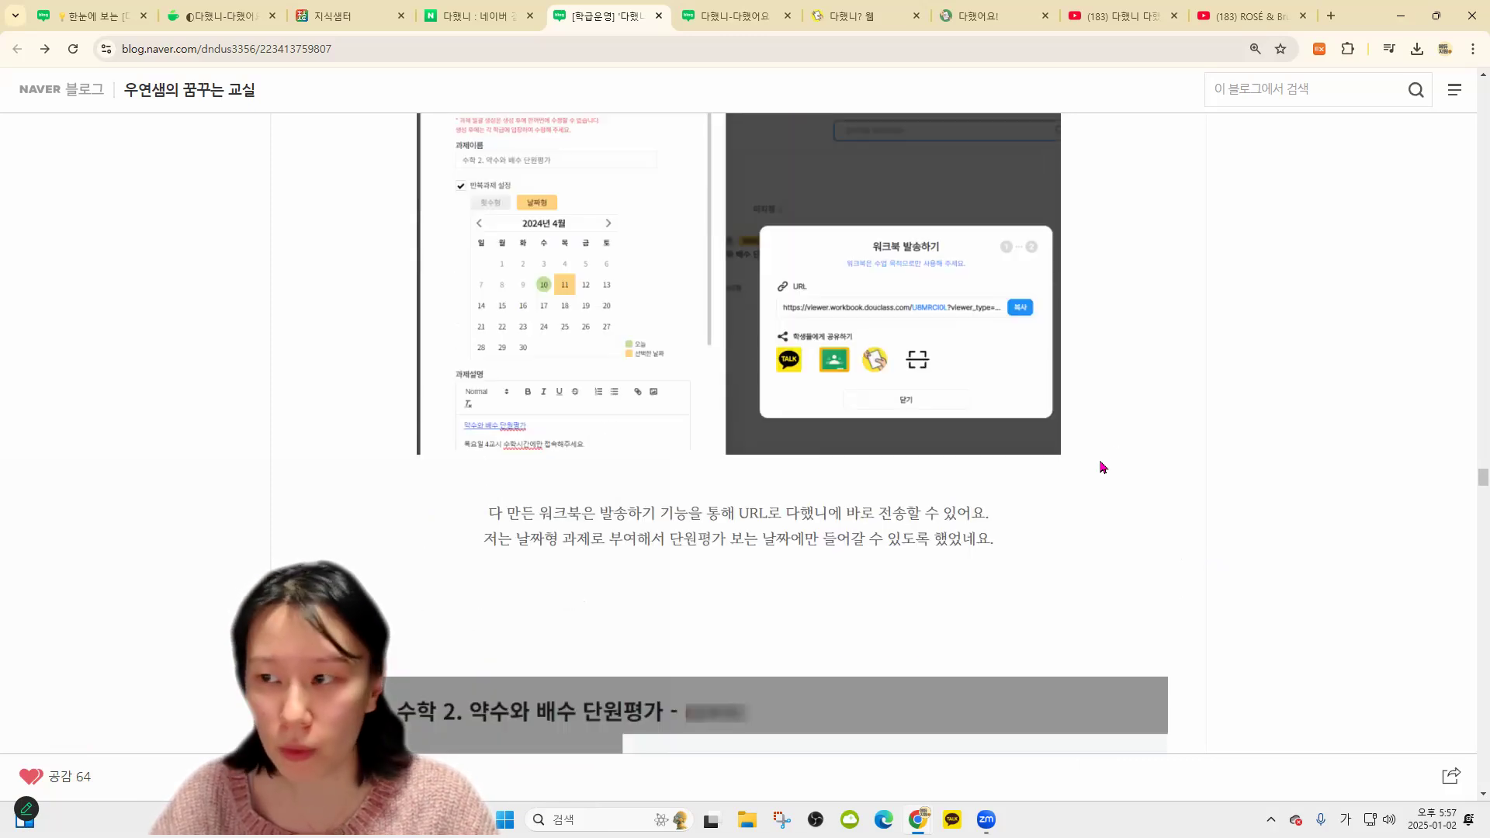
pyautogui.scroll(-1, 1250, 499)
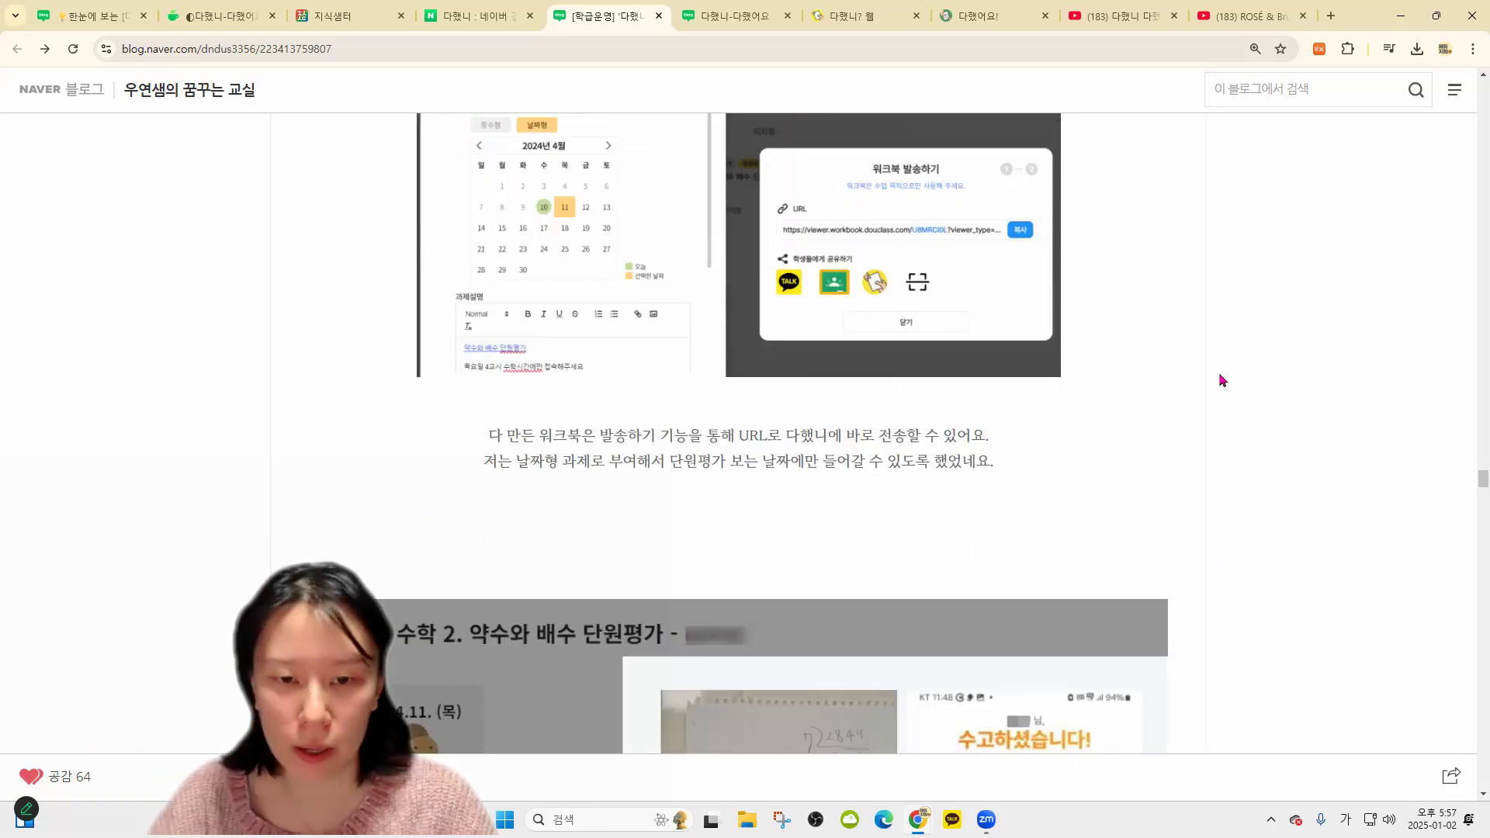
pyautogui.scroll(-15, 1191, 479)
pyautogui.scroll(2, 948, 482)
pyautogui.scroll(-1, 1123, 453)
pyautogui.scroll(-10, 1159, 525)
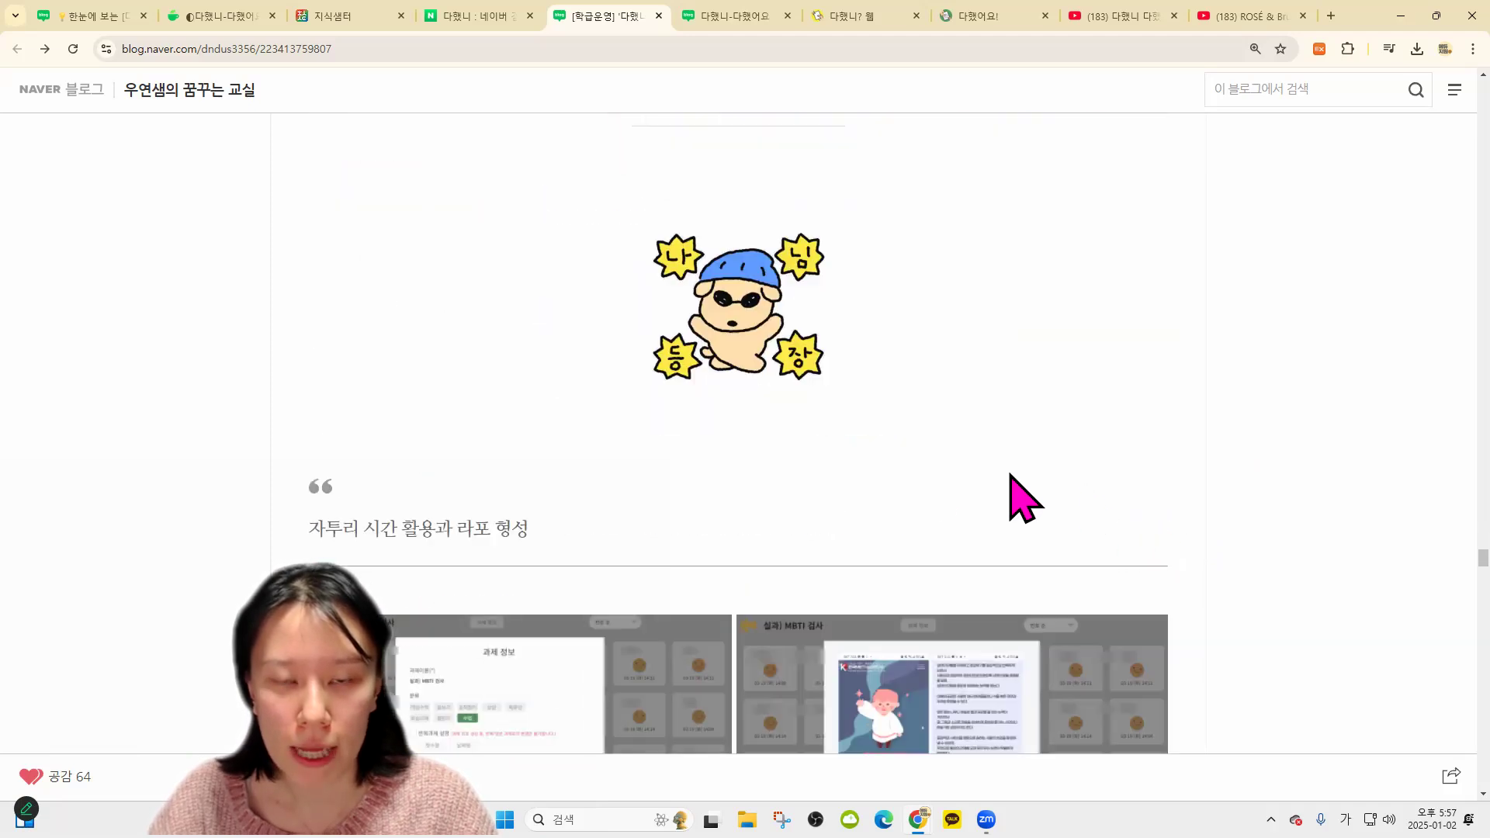
pyautogui.scroll(3, 831, 499)
pyautogui.scroll(-20, 840, 395)
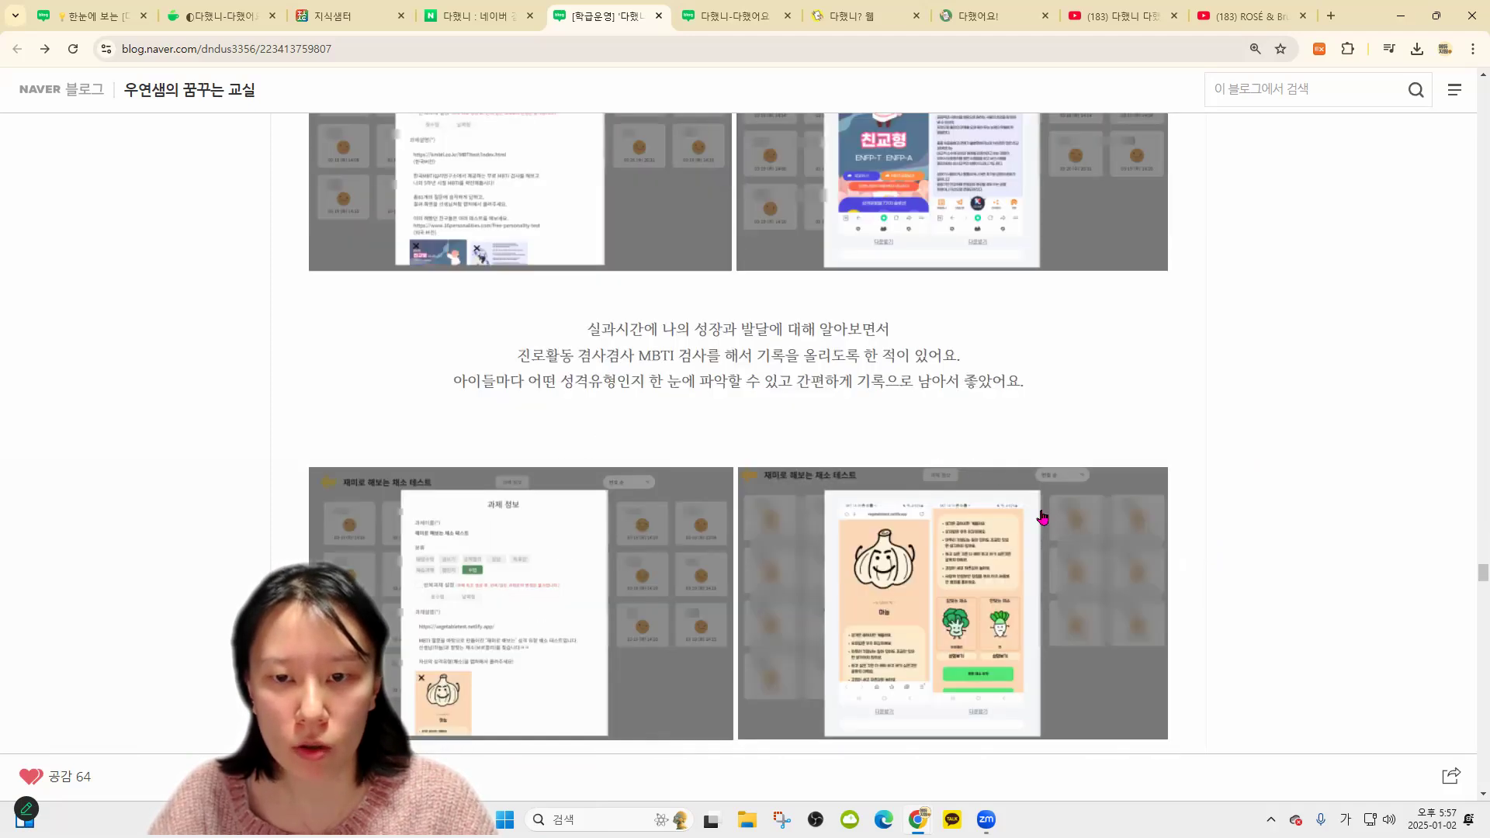
pyautogui.scroll(-6, 881, 508)
pyautogui.scroll(8, 682, 466)
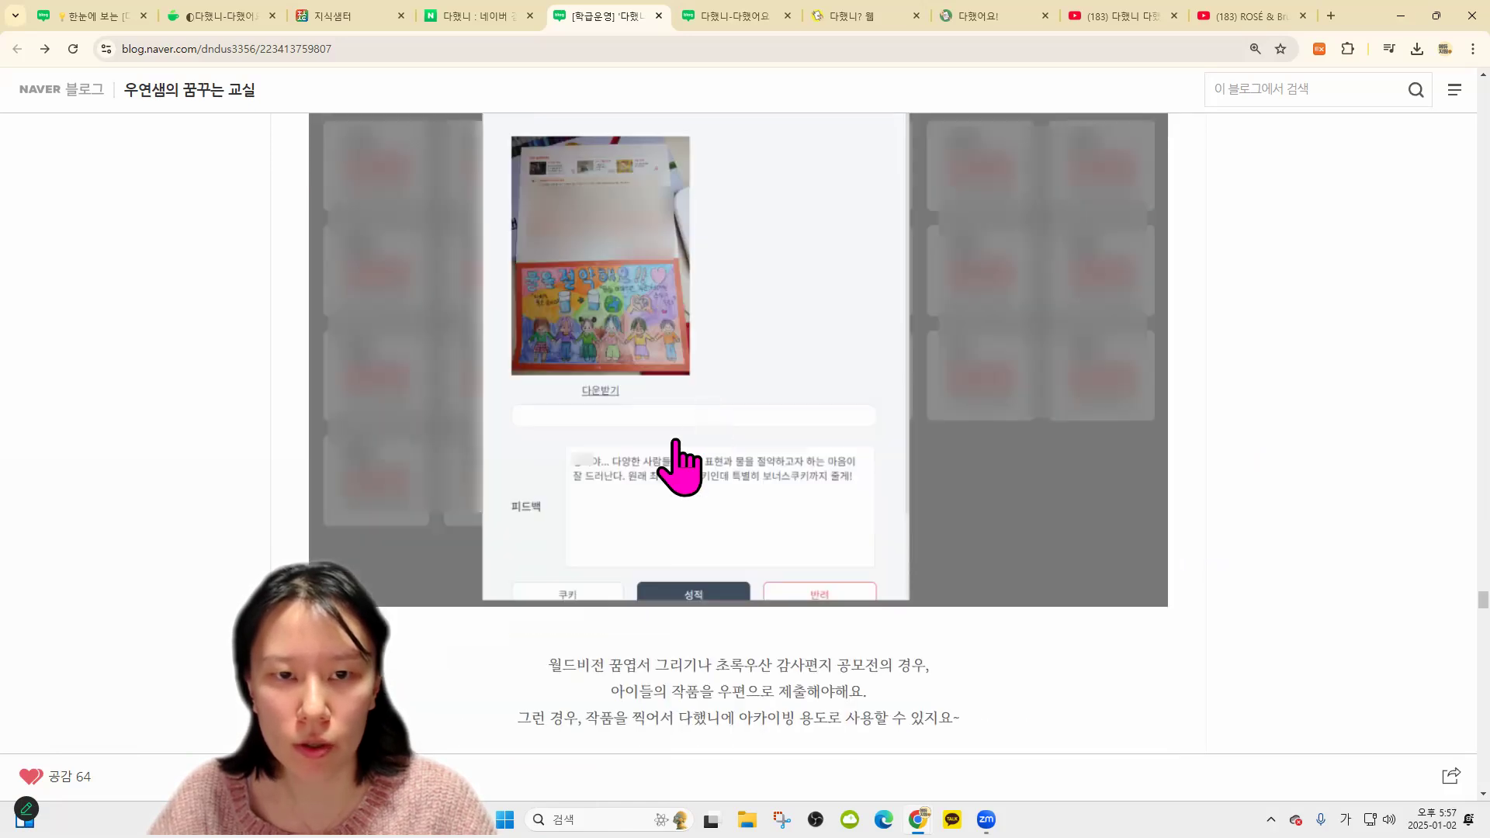
pyautogui.scroll(-3, 592, 442)
pyautogui.scroll(-14, 737, 535)
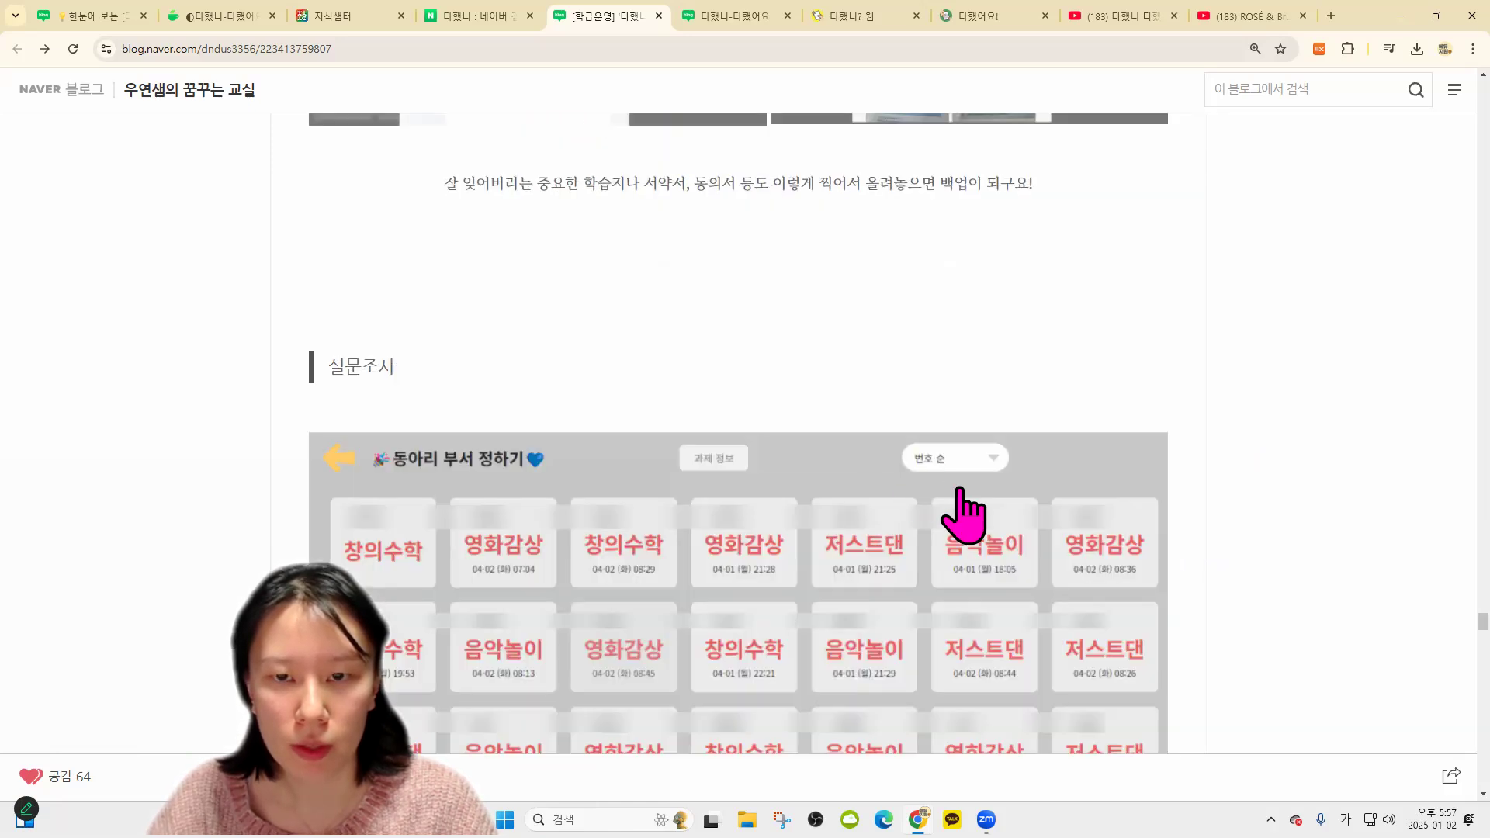
pyautogui.scroll(1, 915, 499)
pyautogui.scroll(-1, 688, 446)
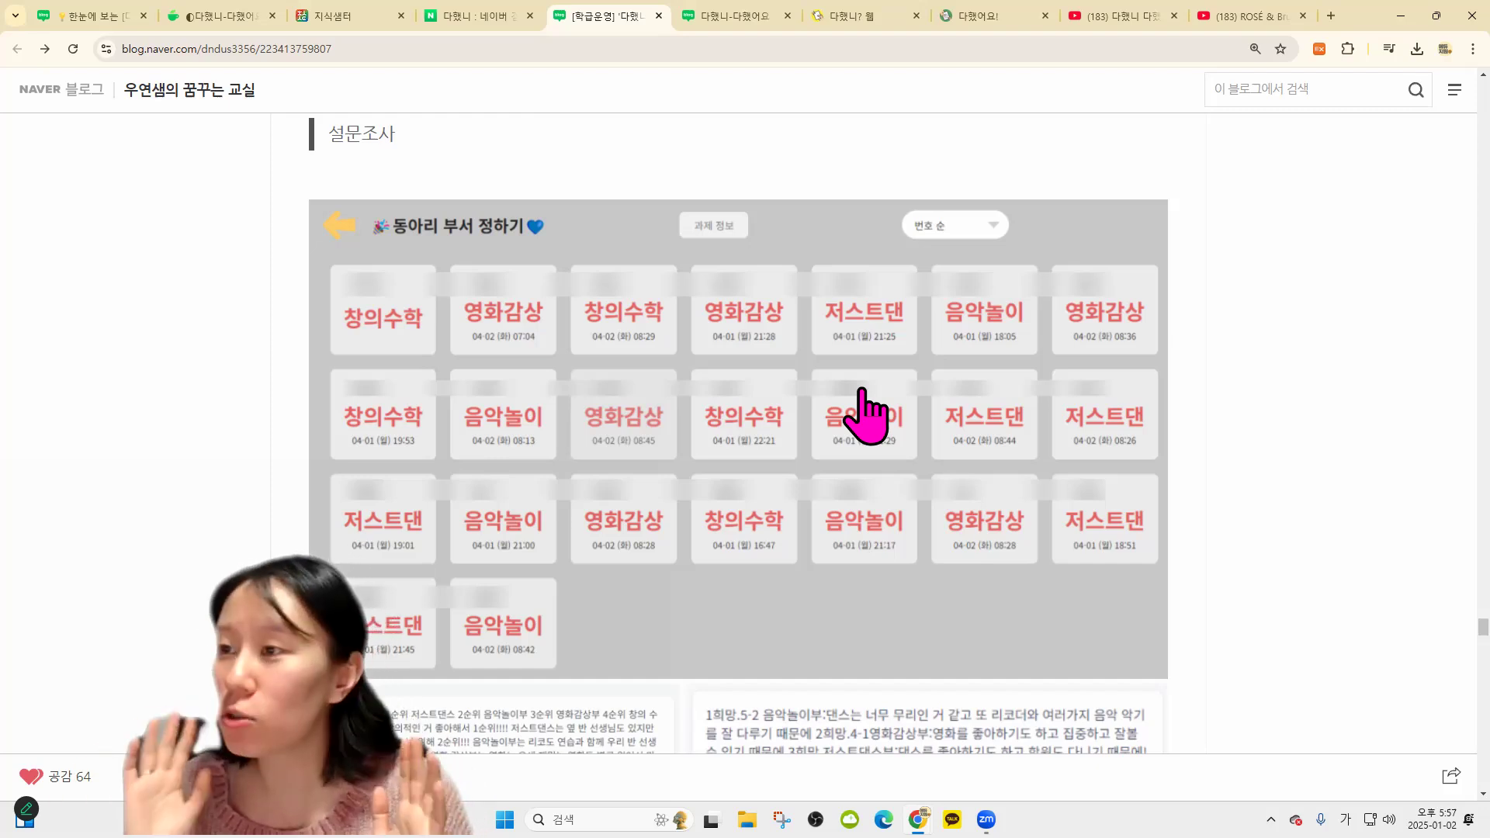
pyautogui.click(861, 17)
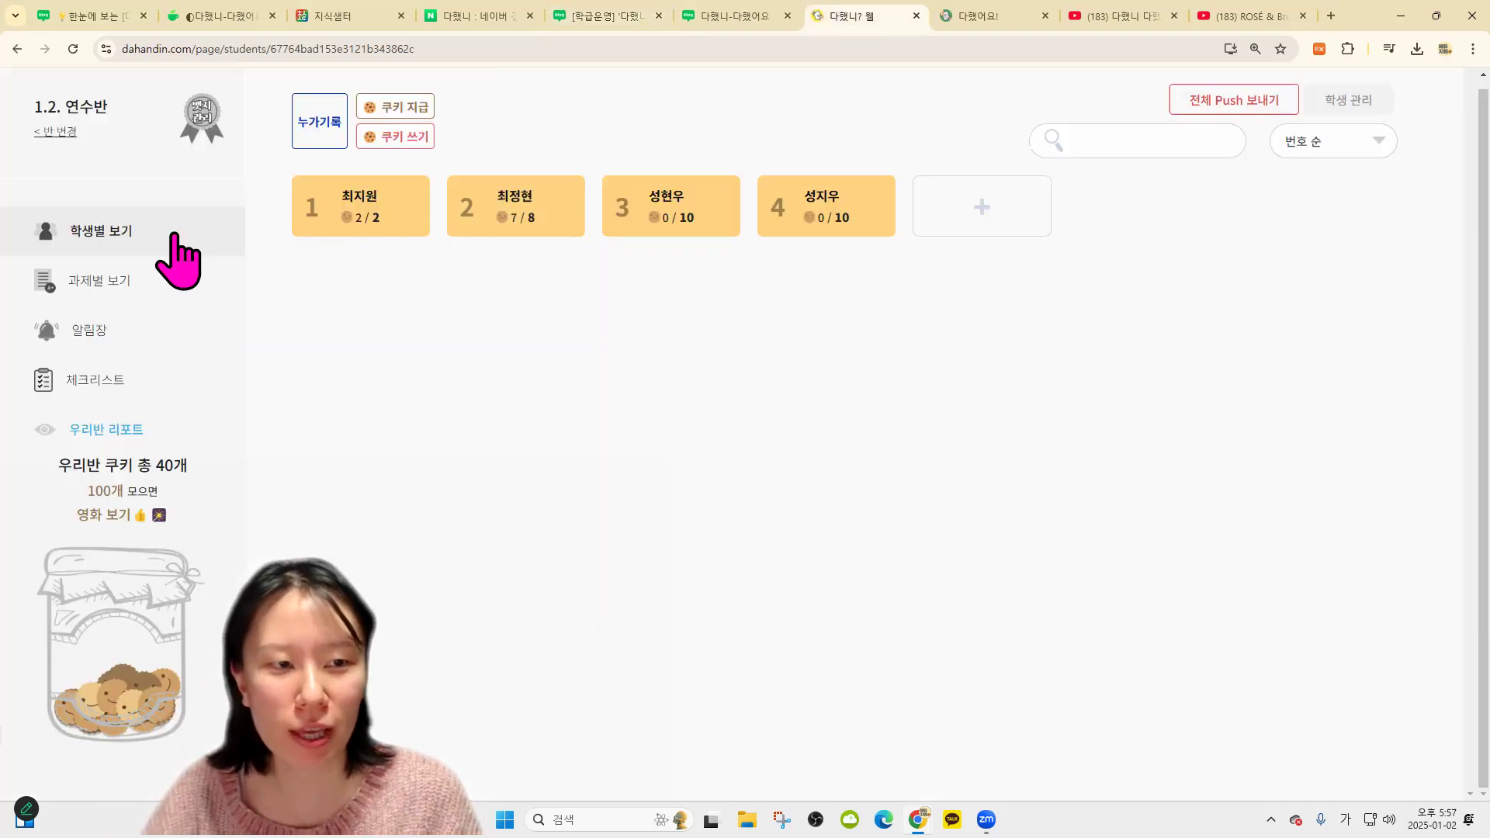
# From 과제별 보기, open the 반티 사이즈 assignment with all four students unsubmitted
pyautogui.click(124, 281)
pyautogui.click(765, 217)
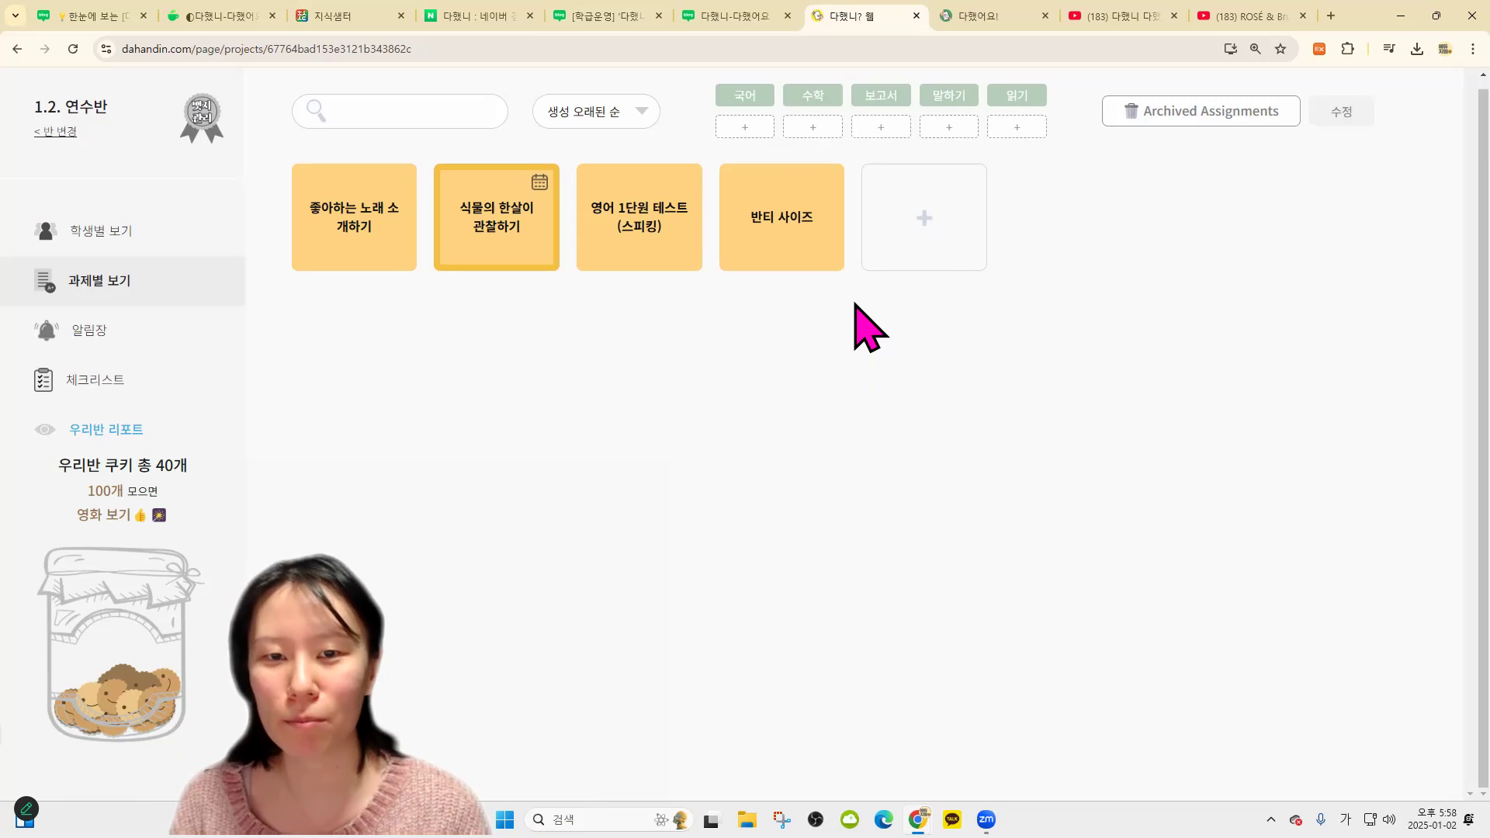
pyautogui.click(800, 277)
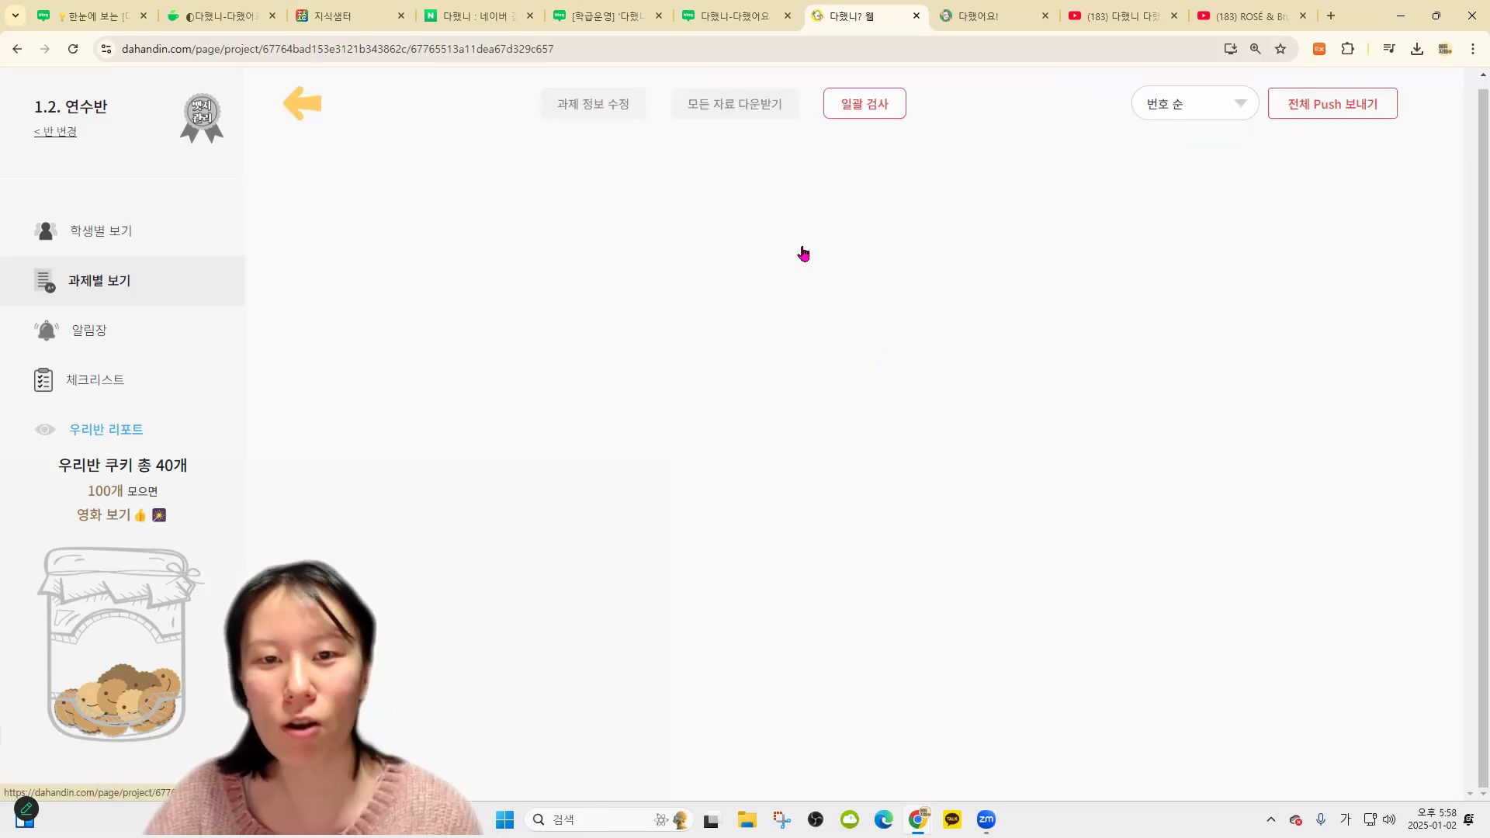
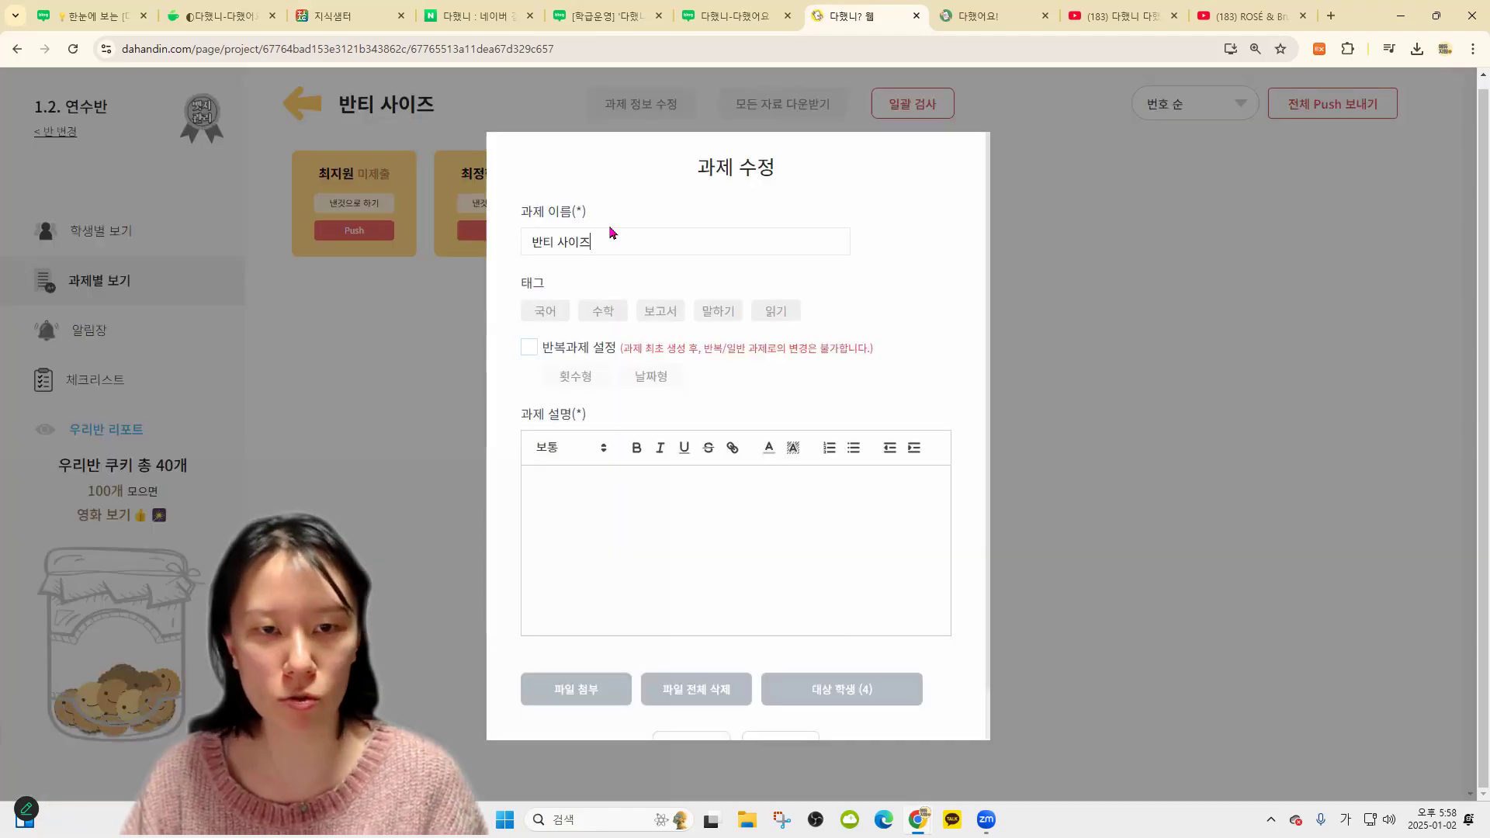
# Rename the assignment to '(학부모 필독) 반티 사이즈', save it, and preview a student's feedback window
pyautogui.write('(학무')
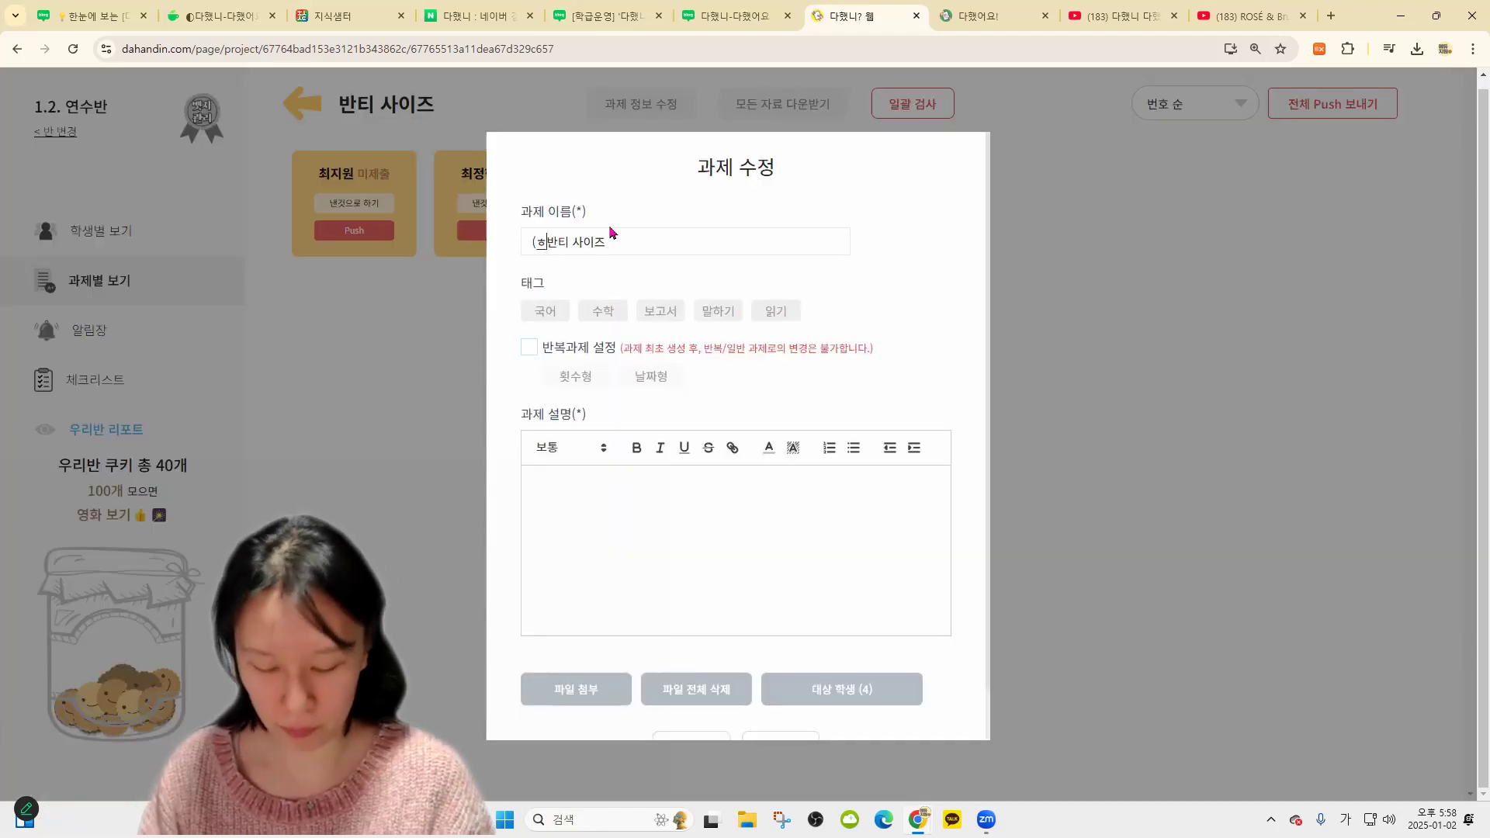
pyautogui.press('BackSpace')
pyautogui.write('부모 필도')
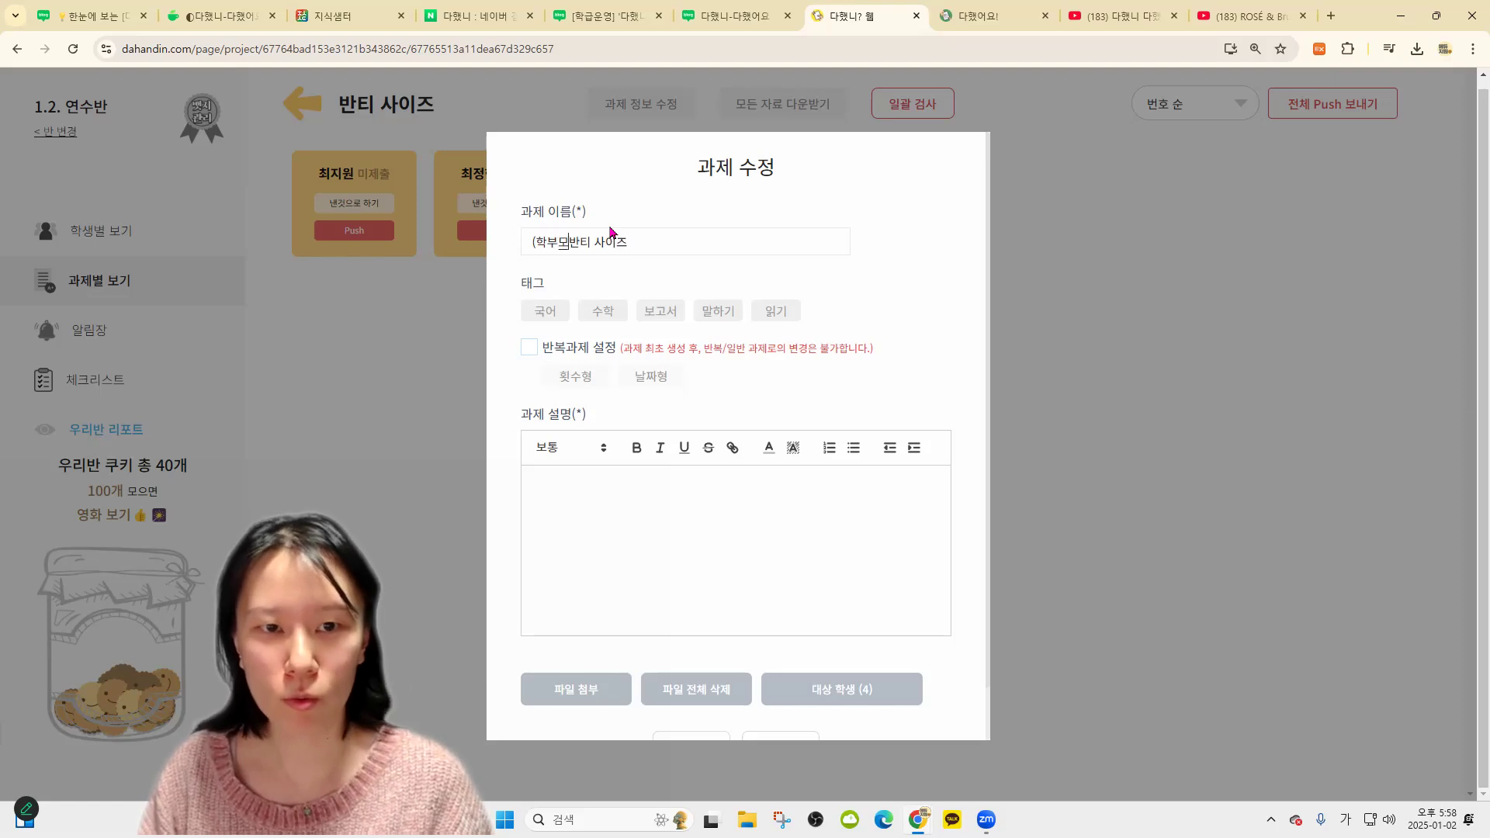
pyautogui.write('독)')
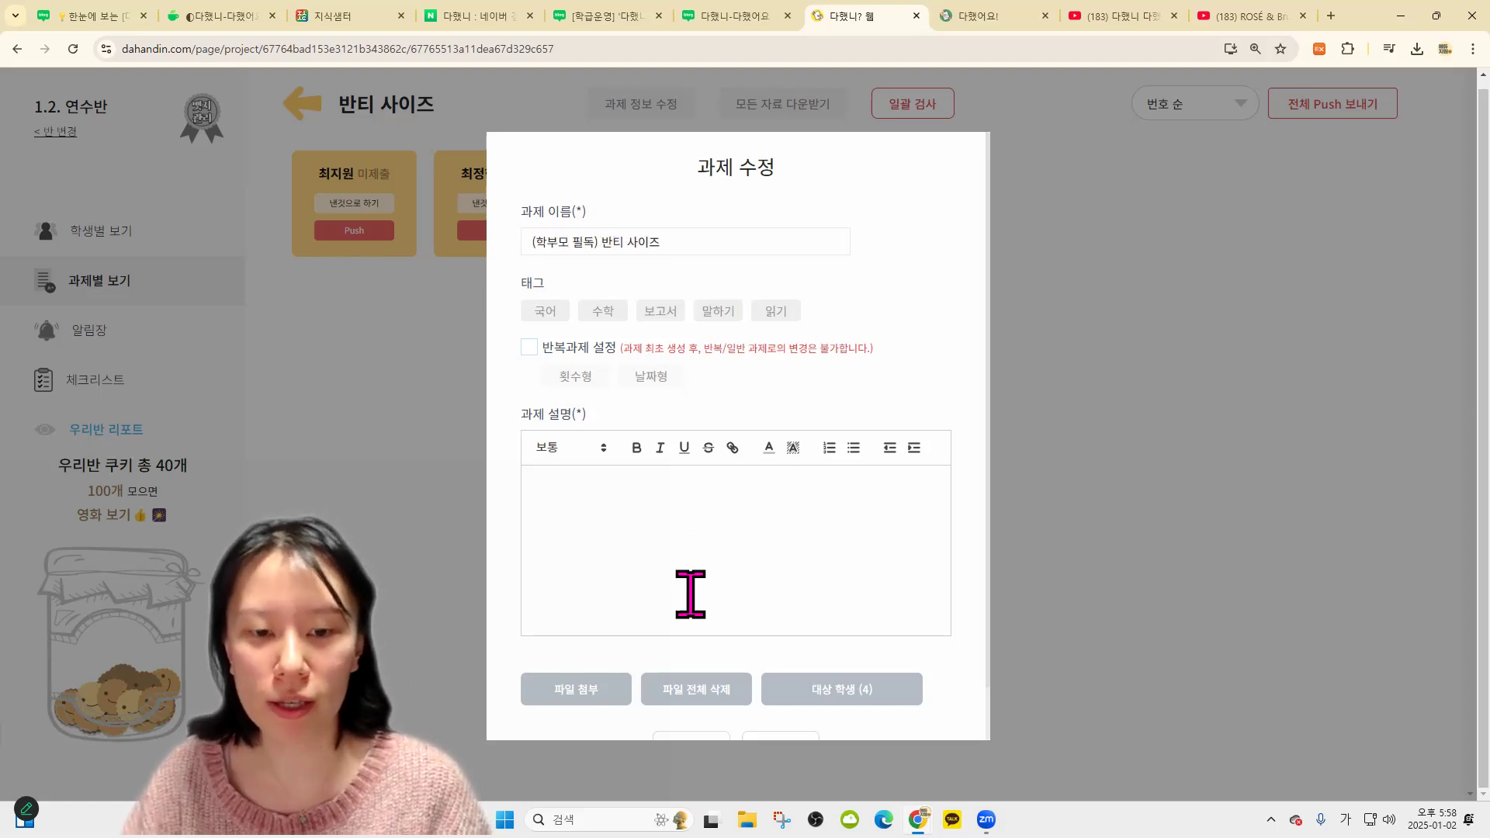
pyautogui.click(691, 736)
pyautogui.click(361, 176)
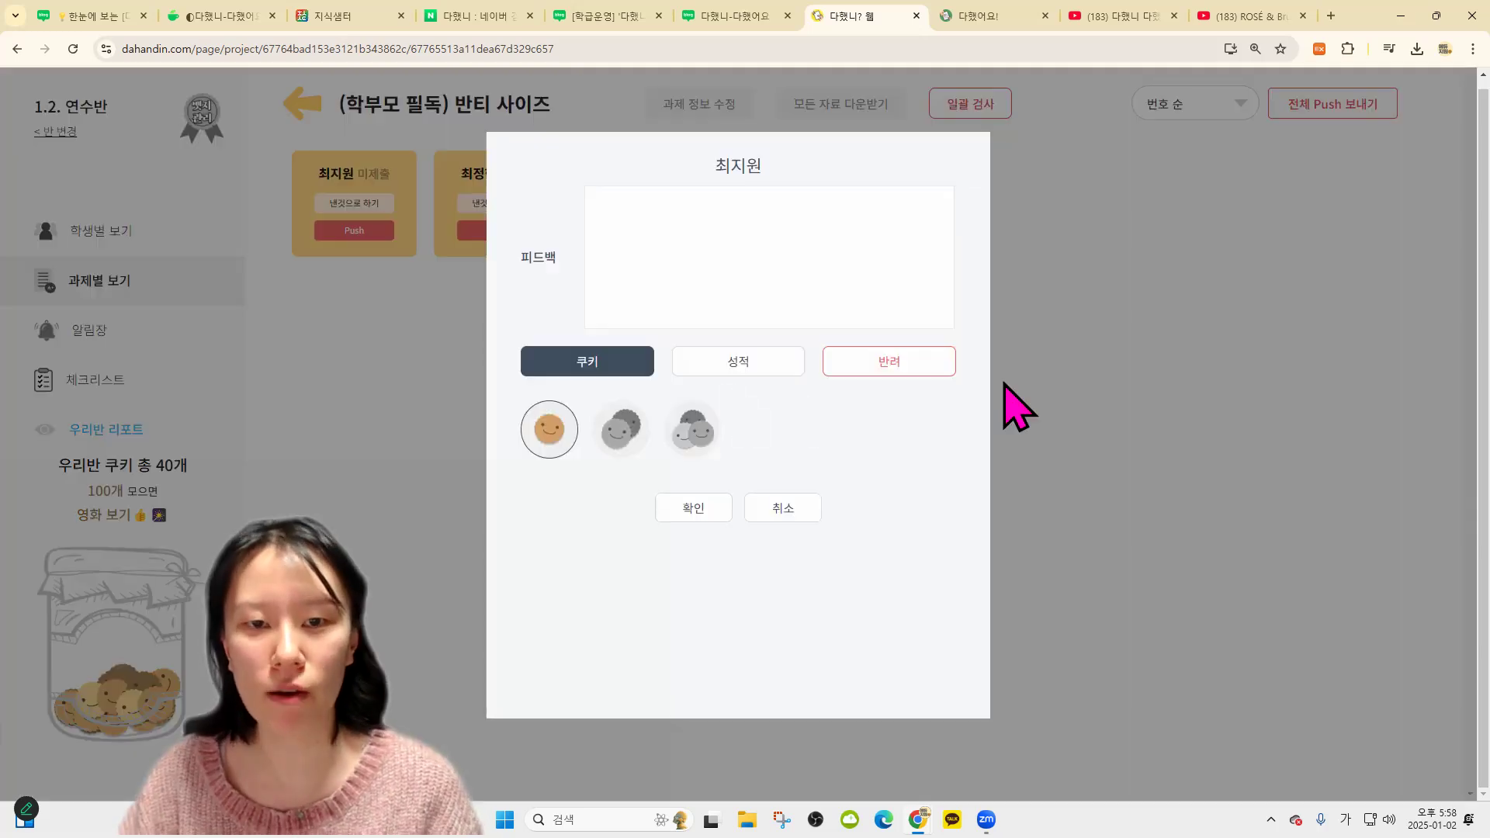
pyautogui.click(1222, 334)
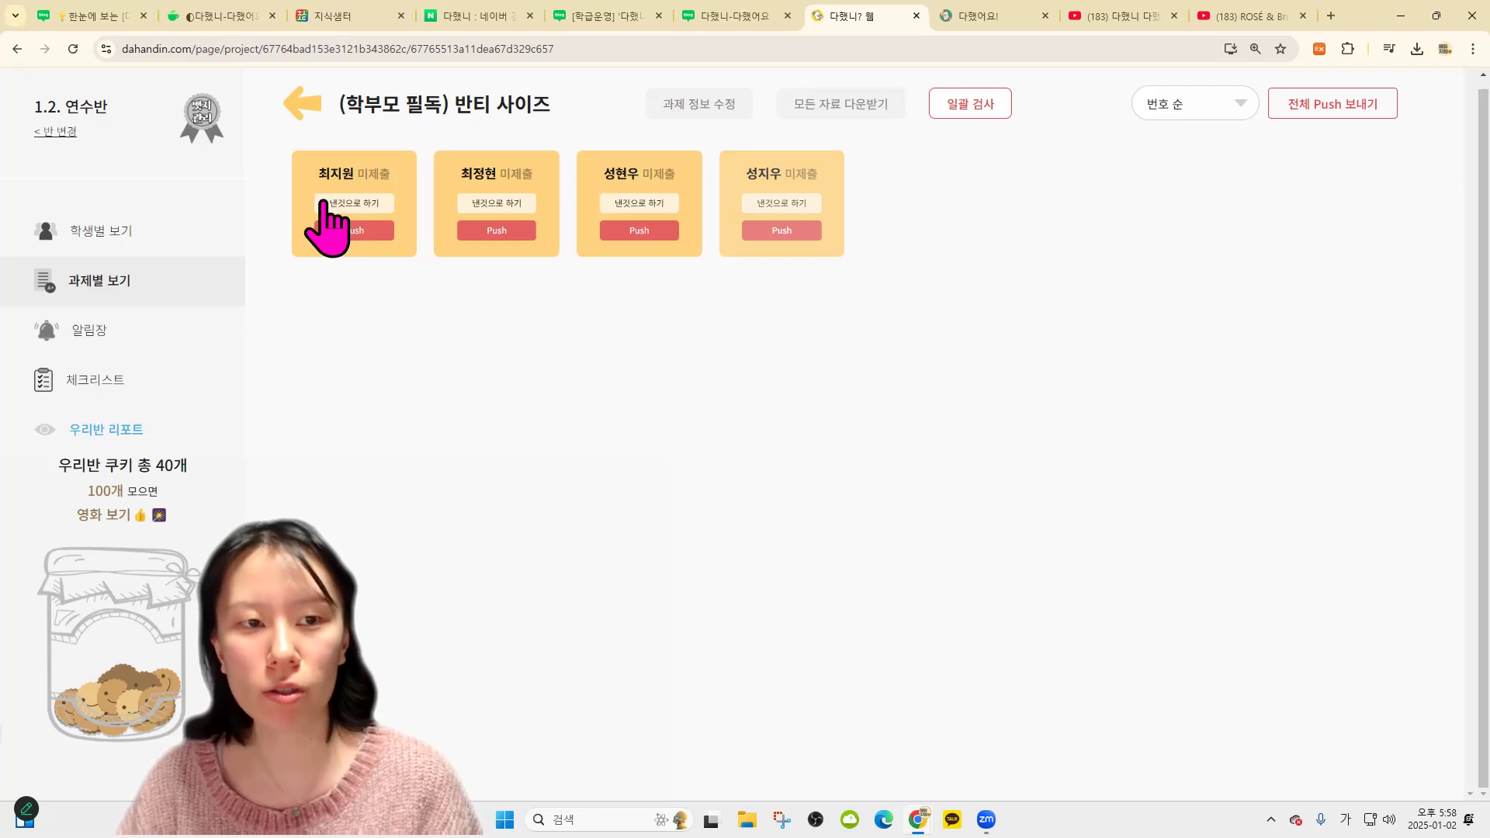
# As the student in 다했어요, submit 'M' for the (학부모 필독) 반티 사이즈 assignment, then return to 다했니
pyautogui.click(981, 15)
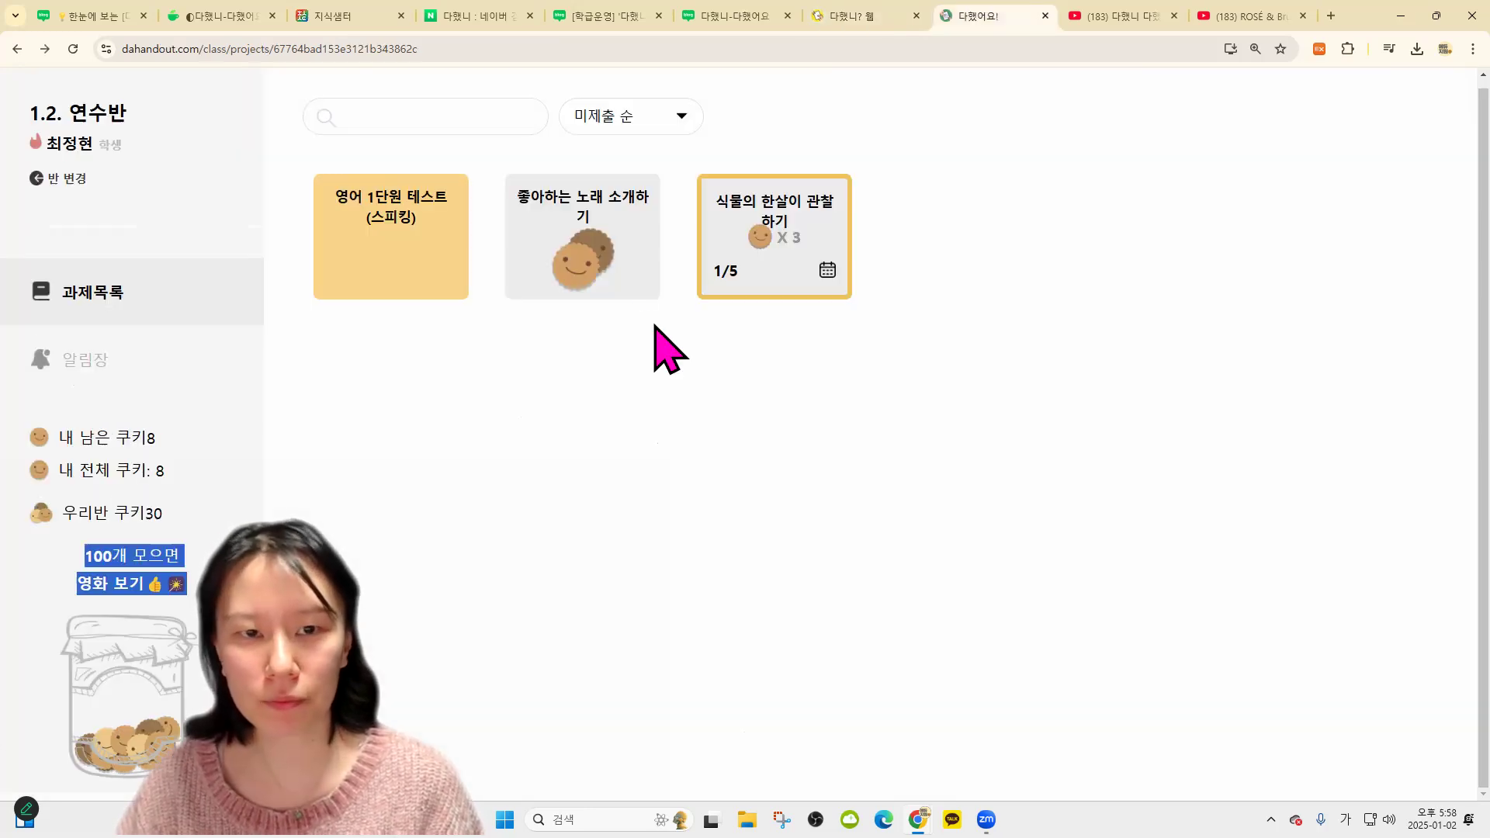
pyautogui.click(69, 52)
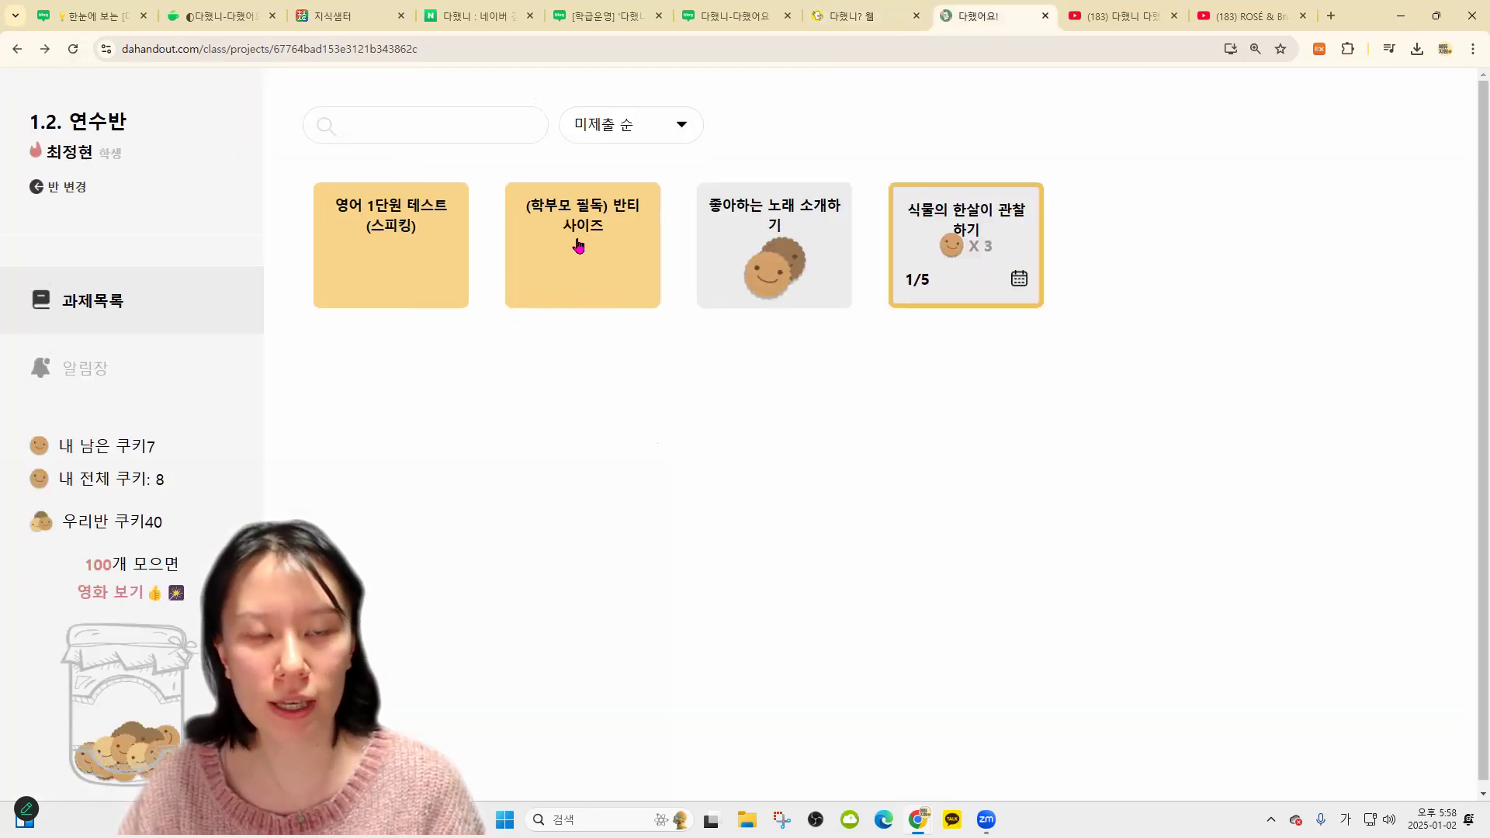
pyautogui.click(575, 243)
pyautogui.press('Hangul')
pyautogui.write('M')
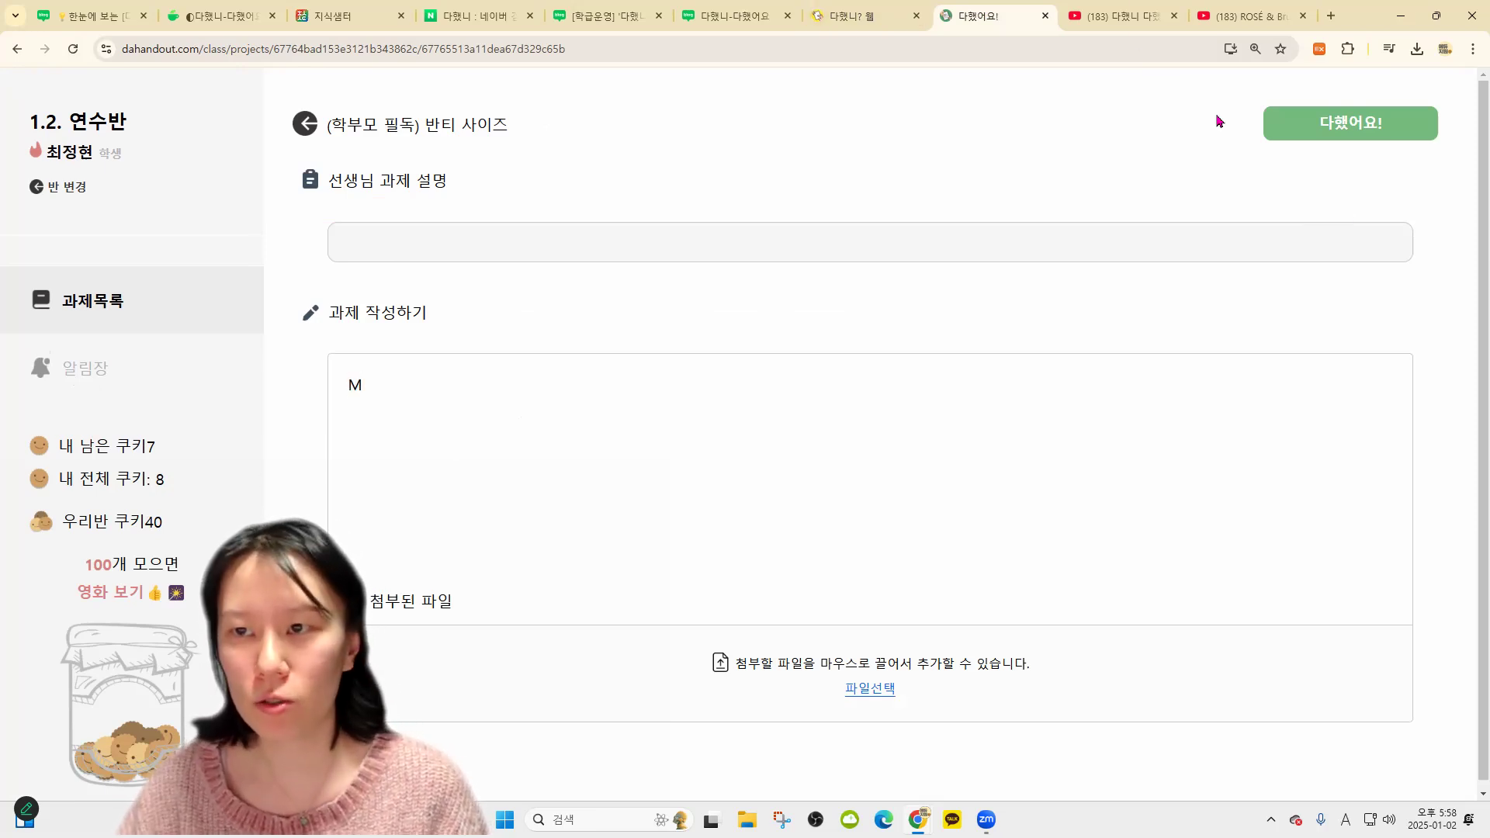
pyautogui.click(833, 477)
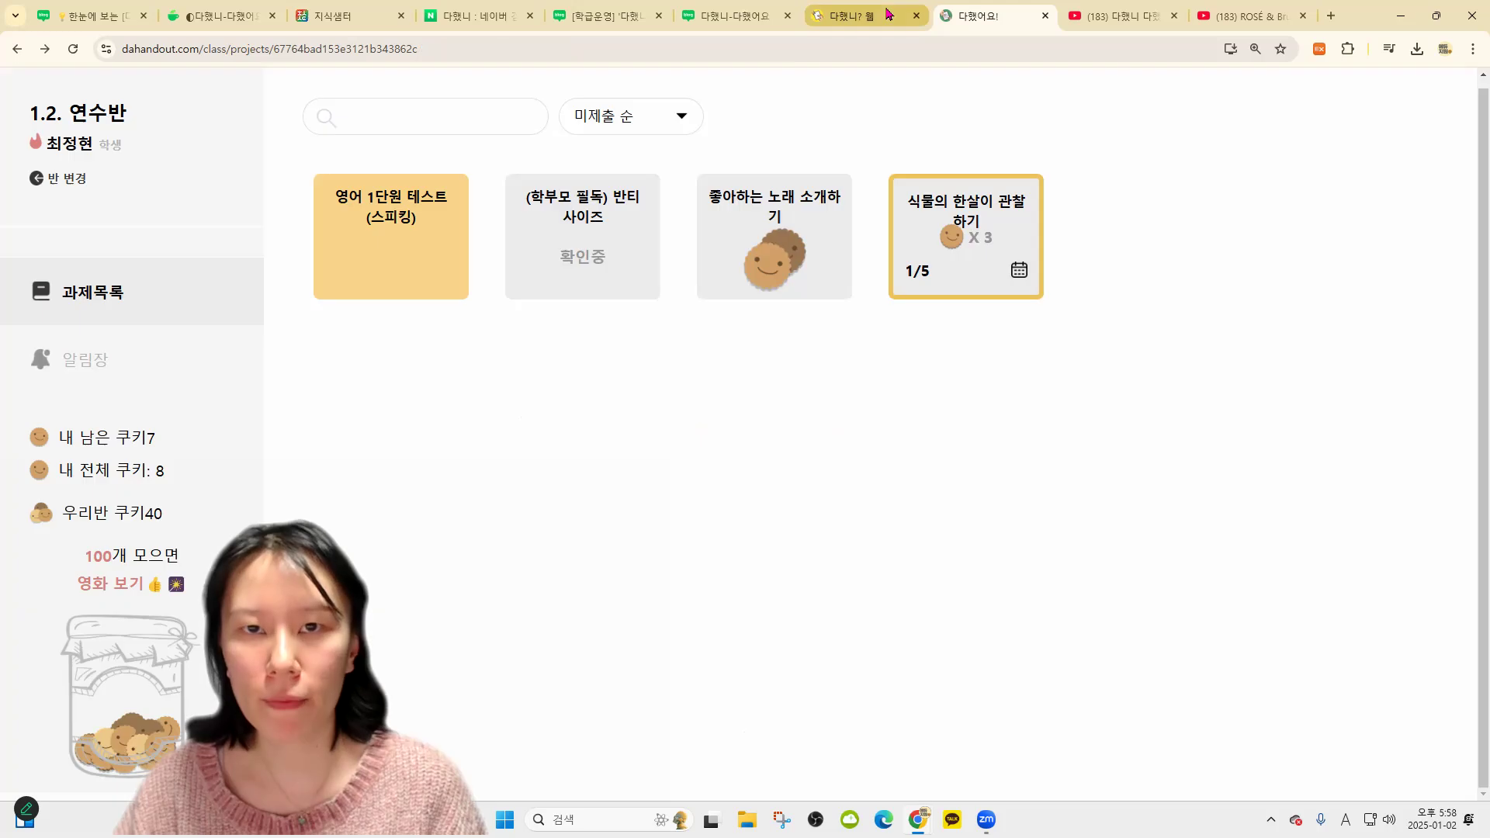
pyautogui.click(860, 16)
pyautogui.click(71, 49)
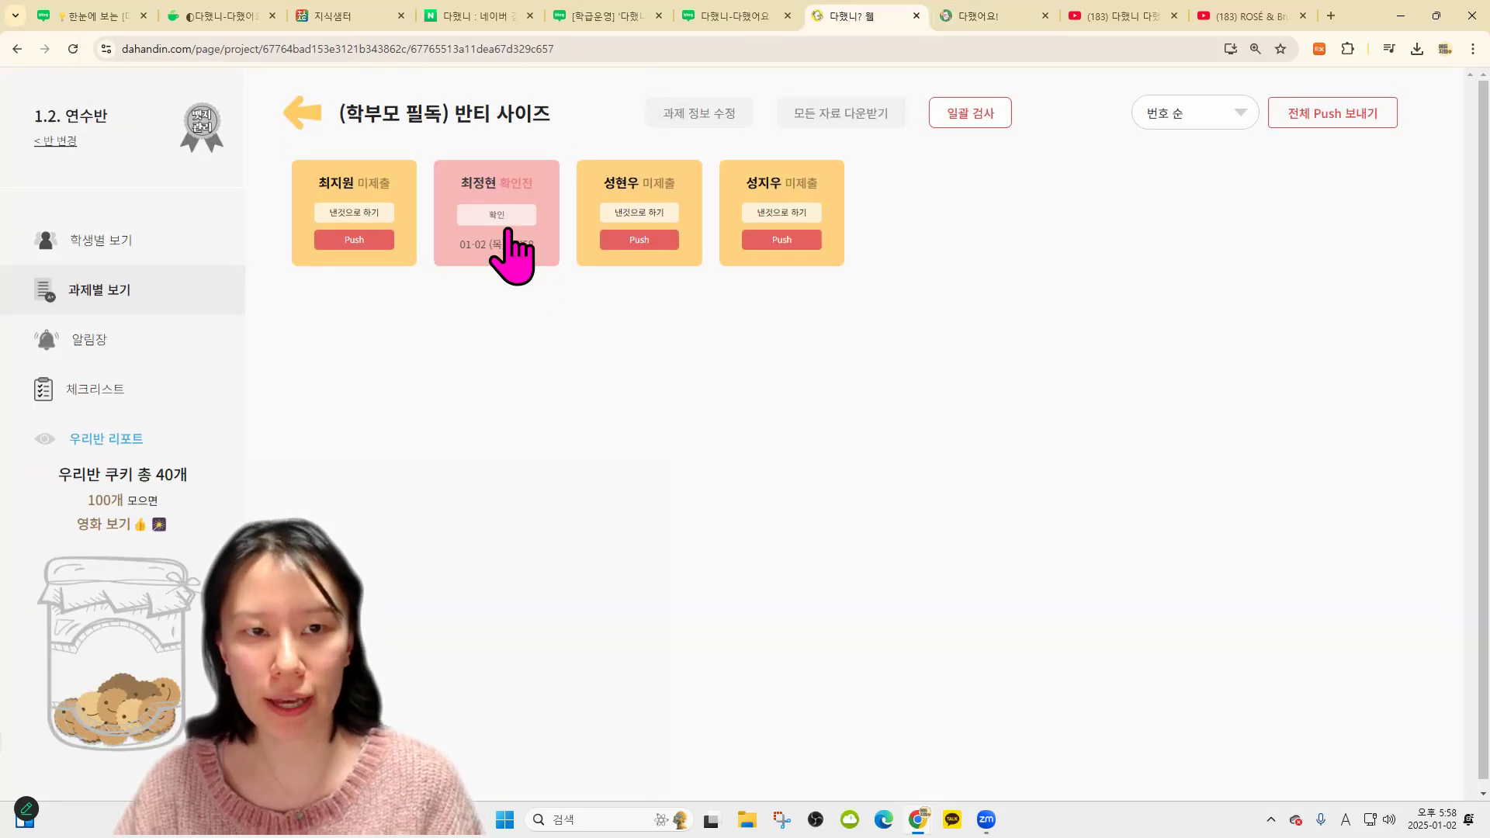
# Grade the submitted student's 반티 사이즈 work 'M' instead of cookies, then switch to the year-review blog post
pyautogui.click(552, 214)
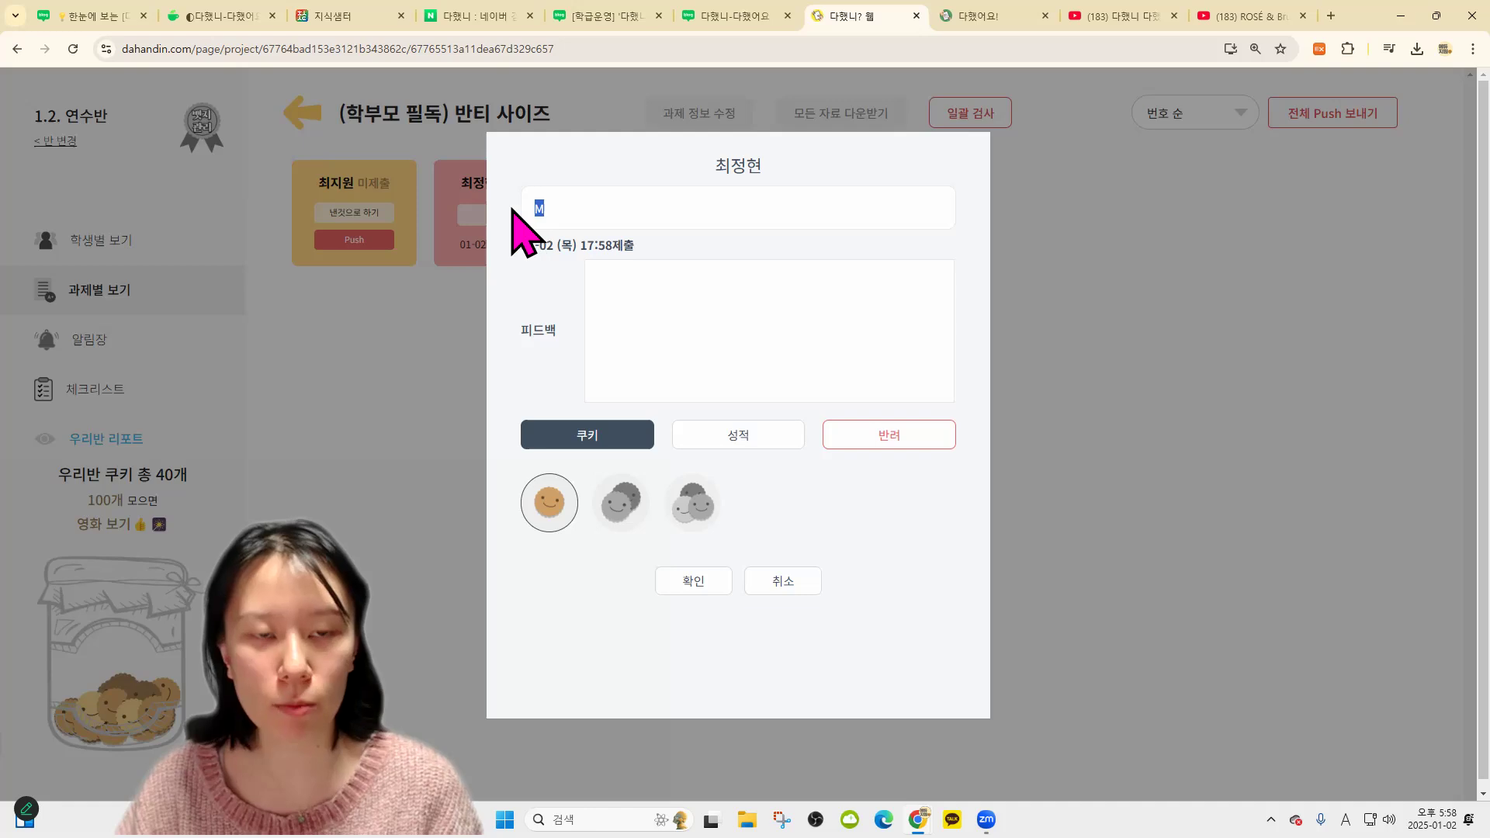
pyautogui.click(736, 436)
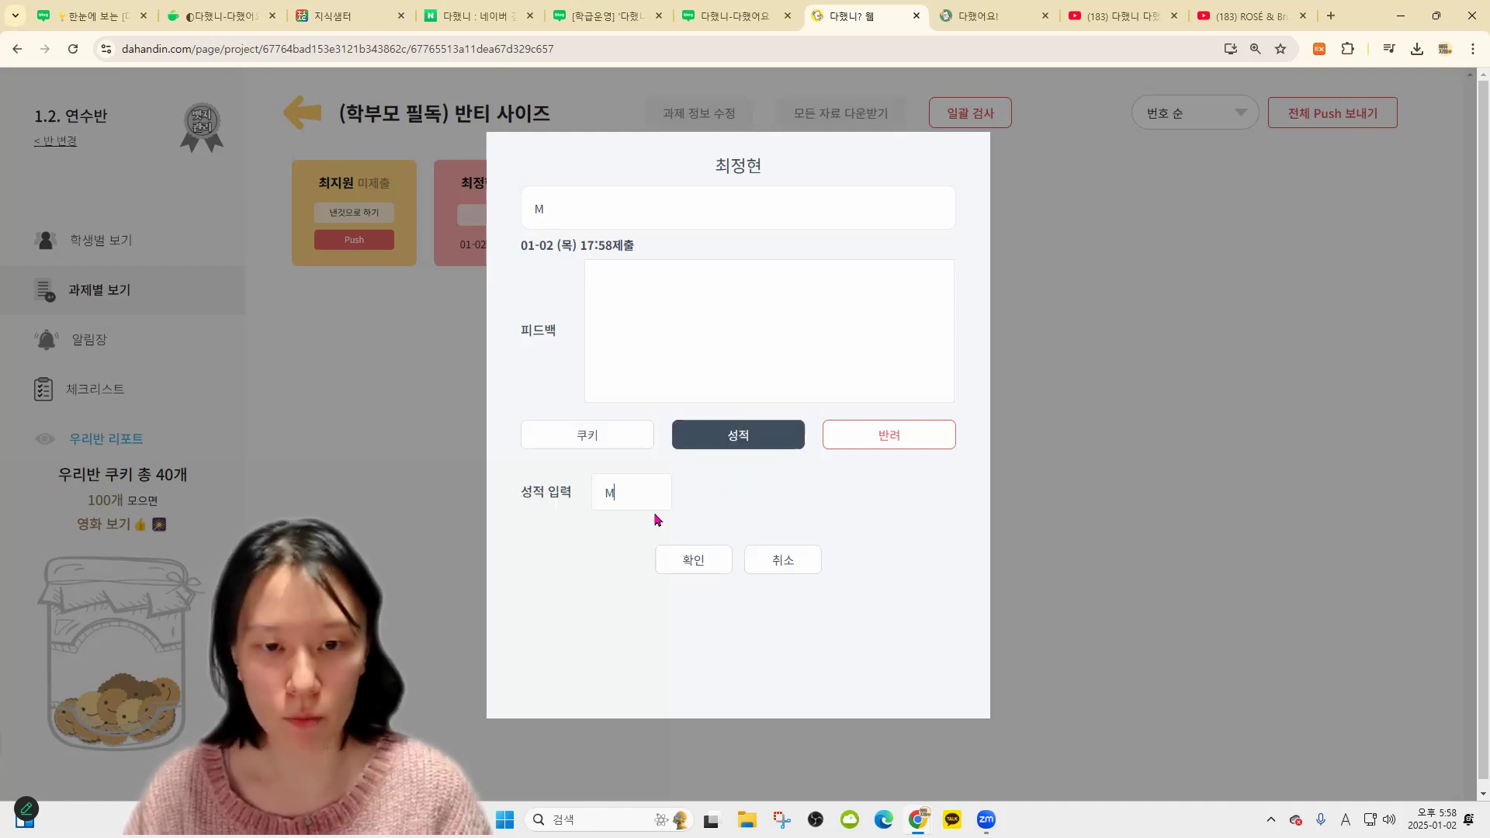
pyautogui.write('M')
pyautogui.click(693, 560)
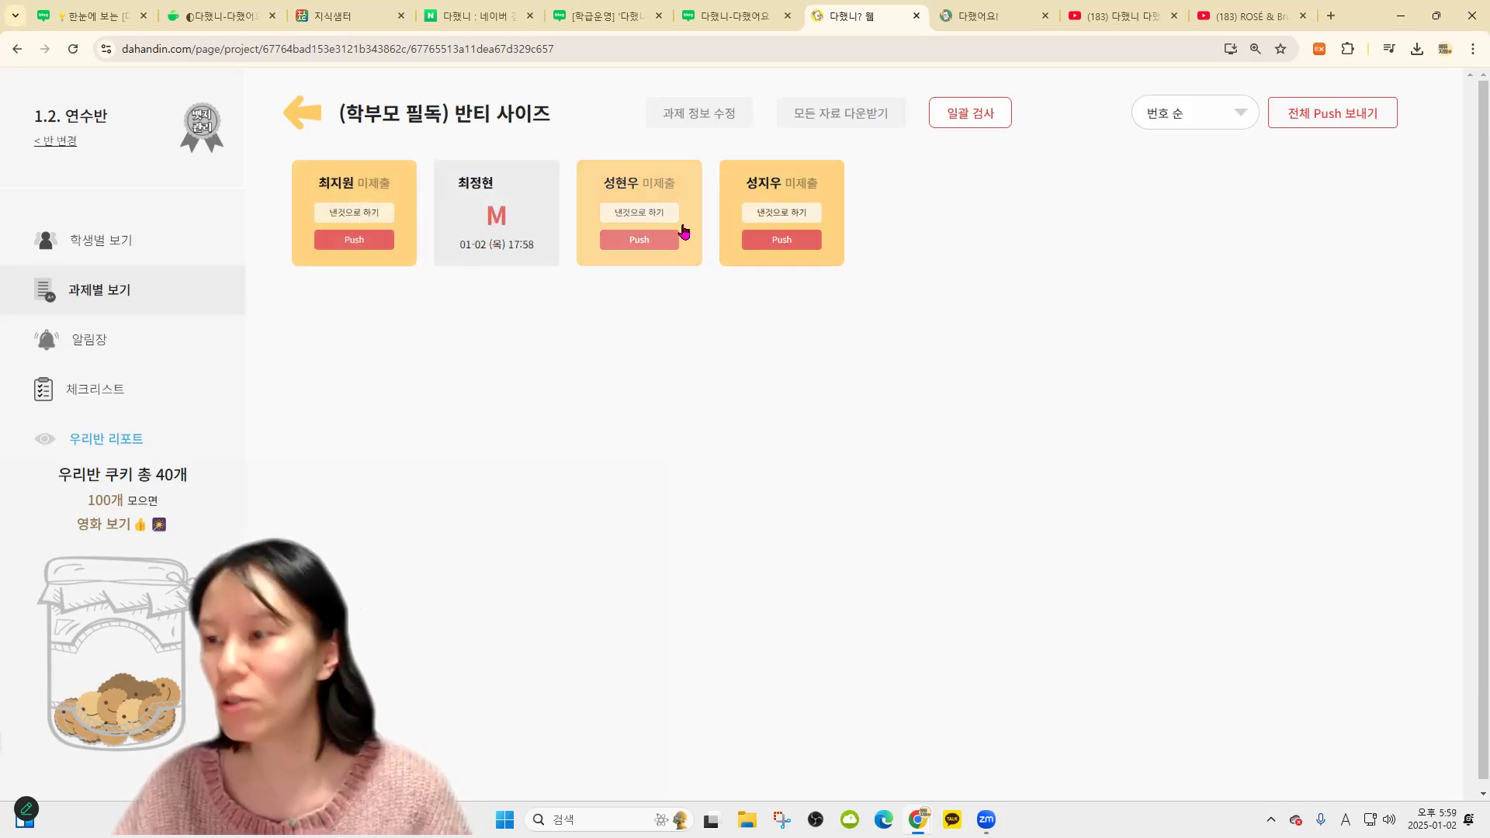
pyautogui.click(747, 16)
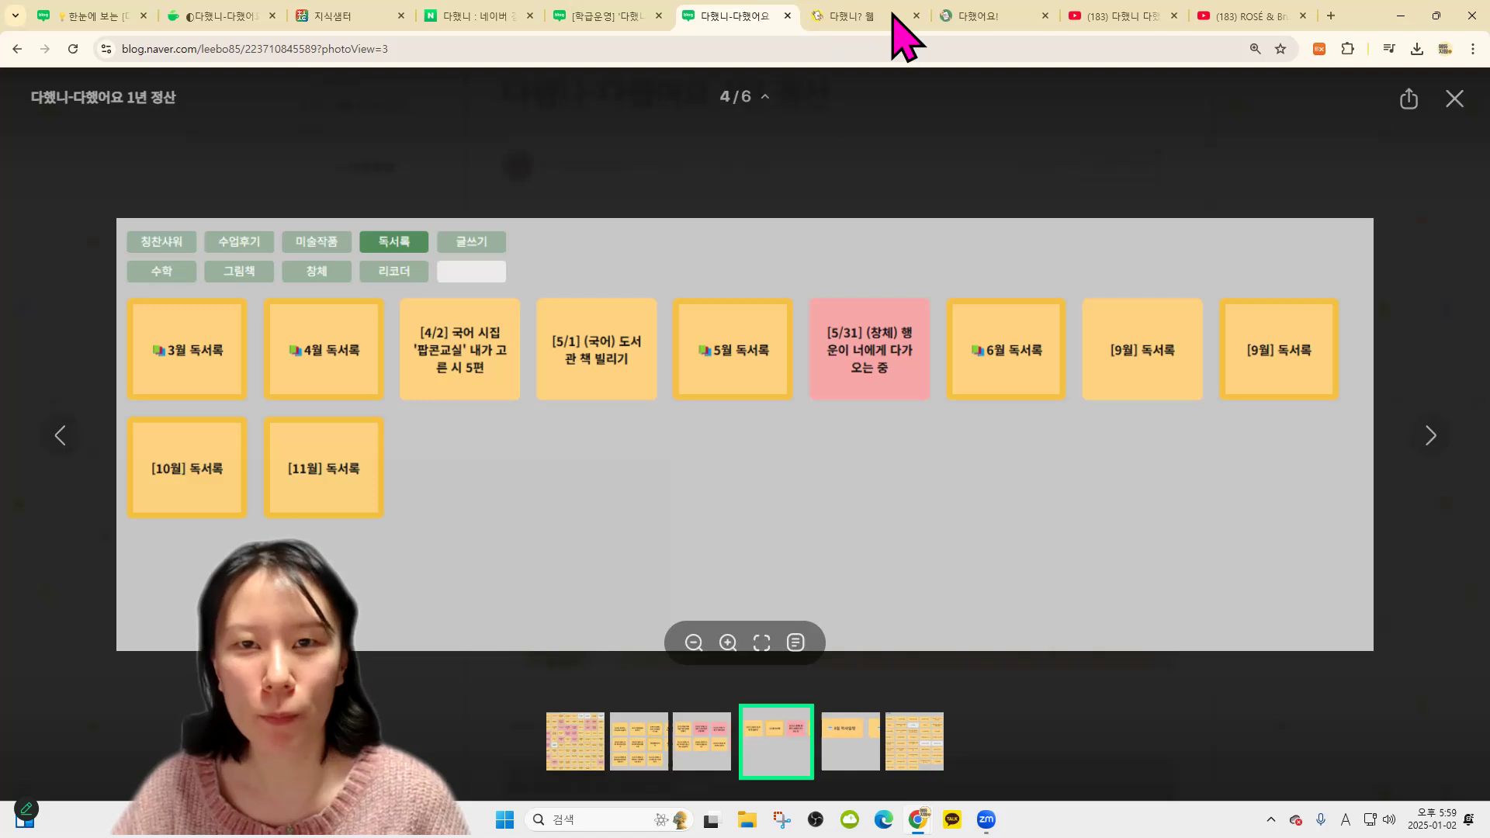
pyautogui.click(990, 15)
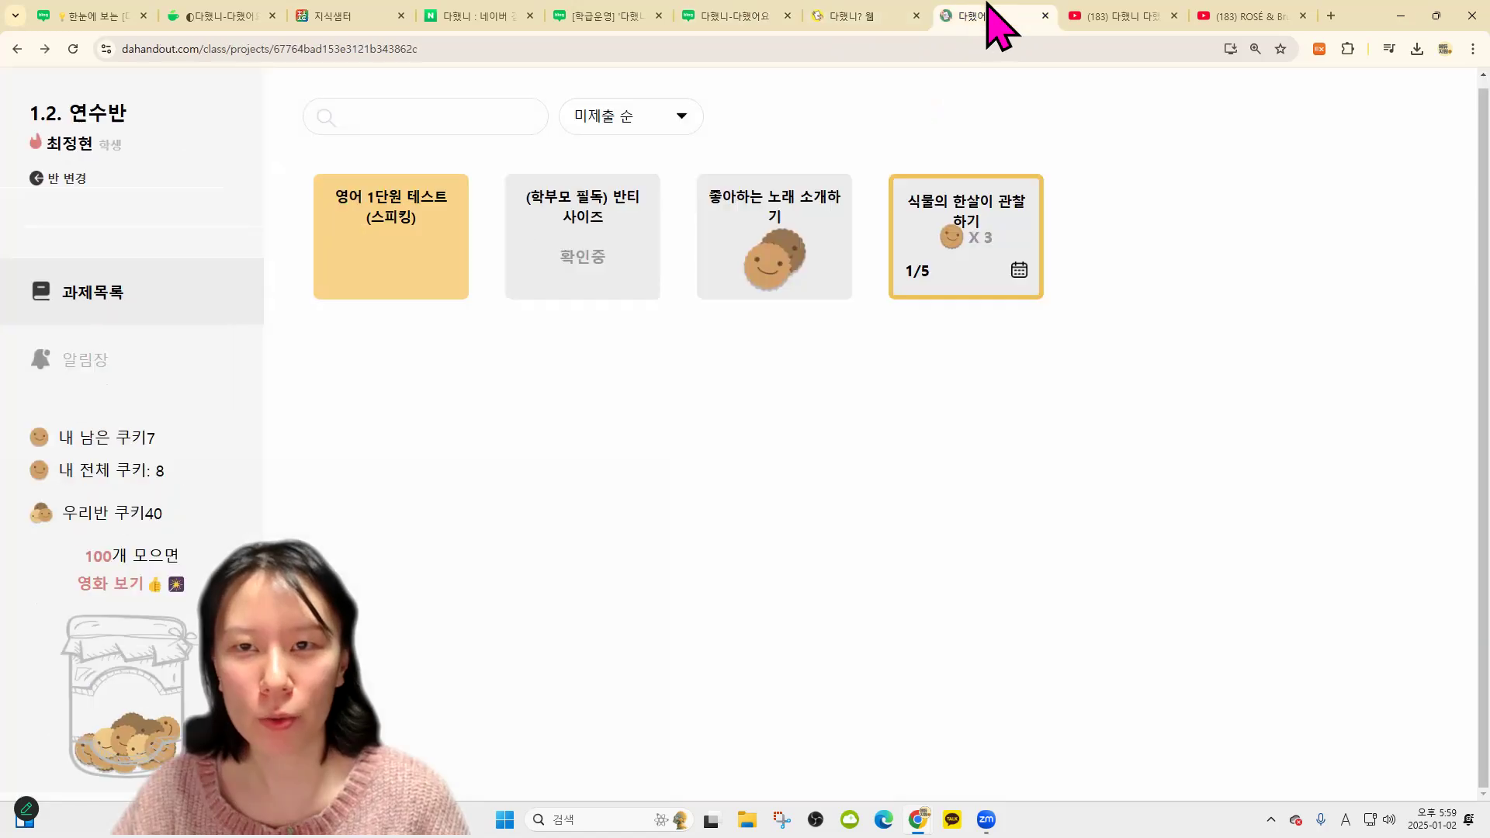
pyautogui.click(602, 231)
pyautogui.click(726, 17)
pyautogui.click(613, 16)
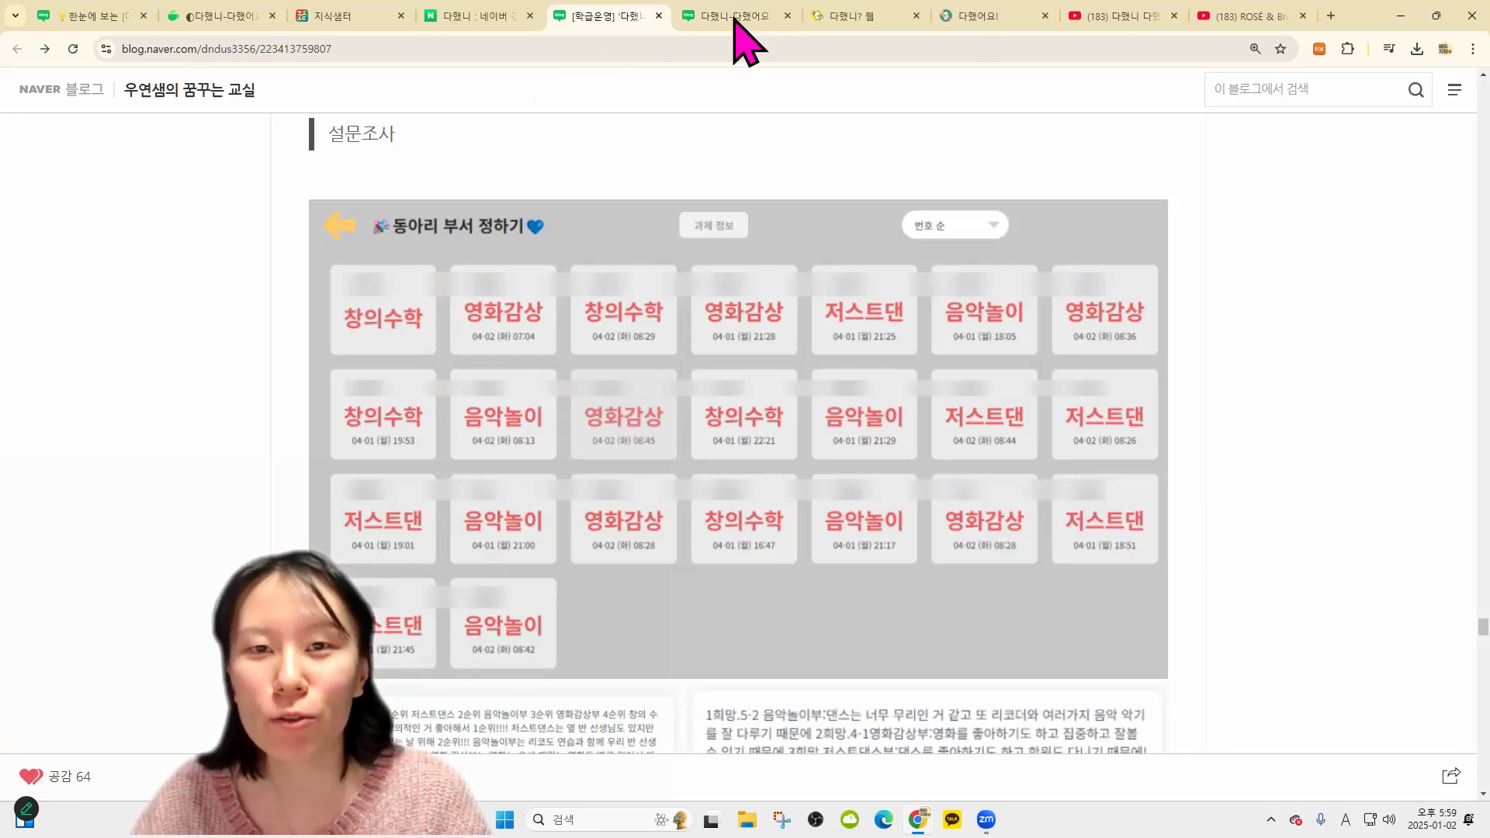
pyautogui.click(967, 15)
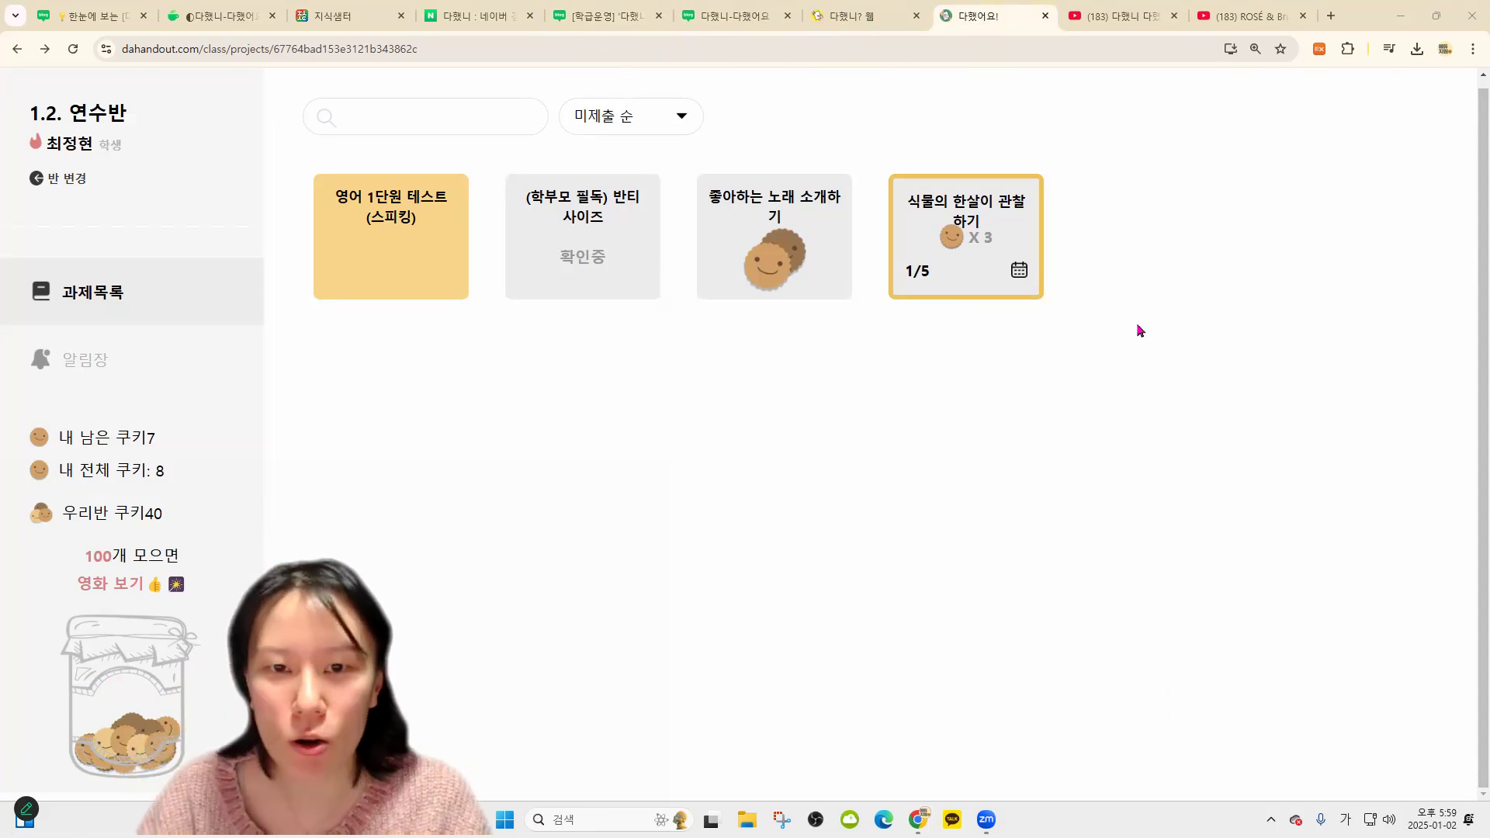
pyautogui.click(849, 9)
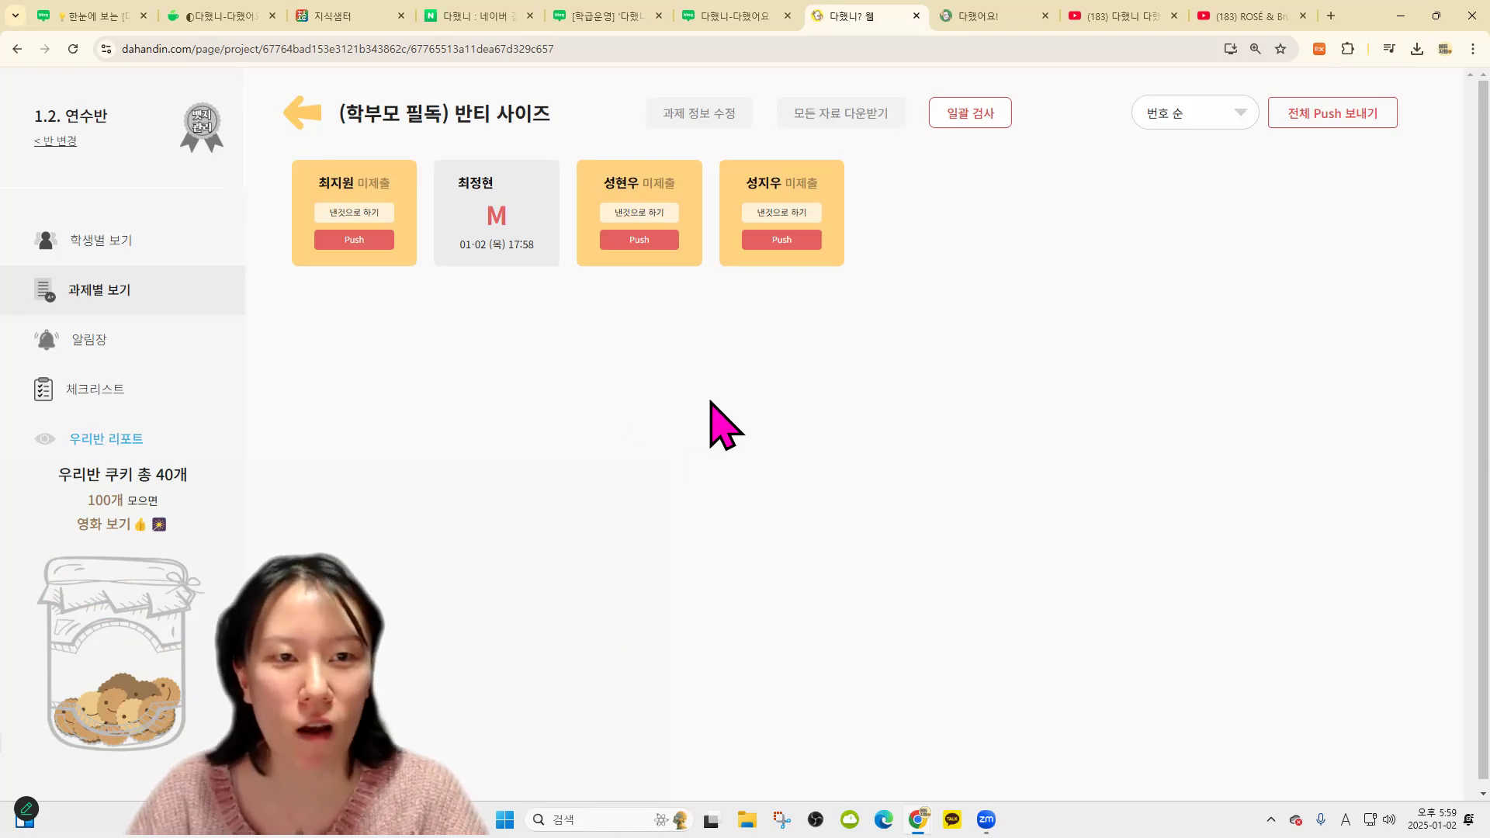
pyautogui.click(307, 117)
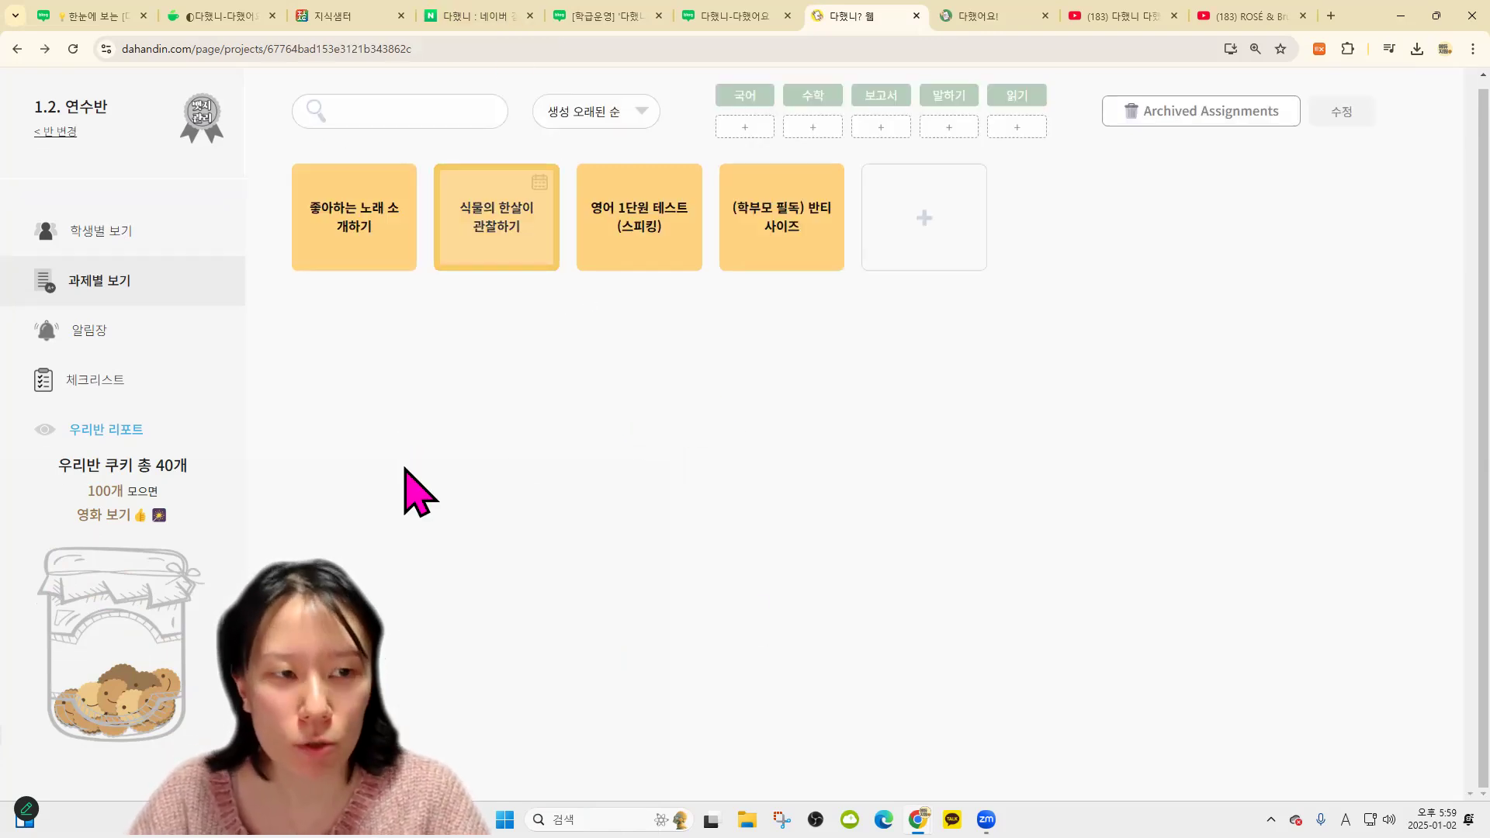
# In the 체크리스트 section, start creating a new checklist titled 알러지 조사
pyautogui.click(144, 388)
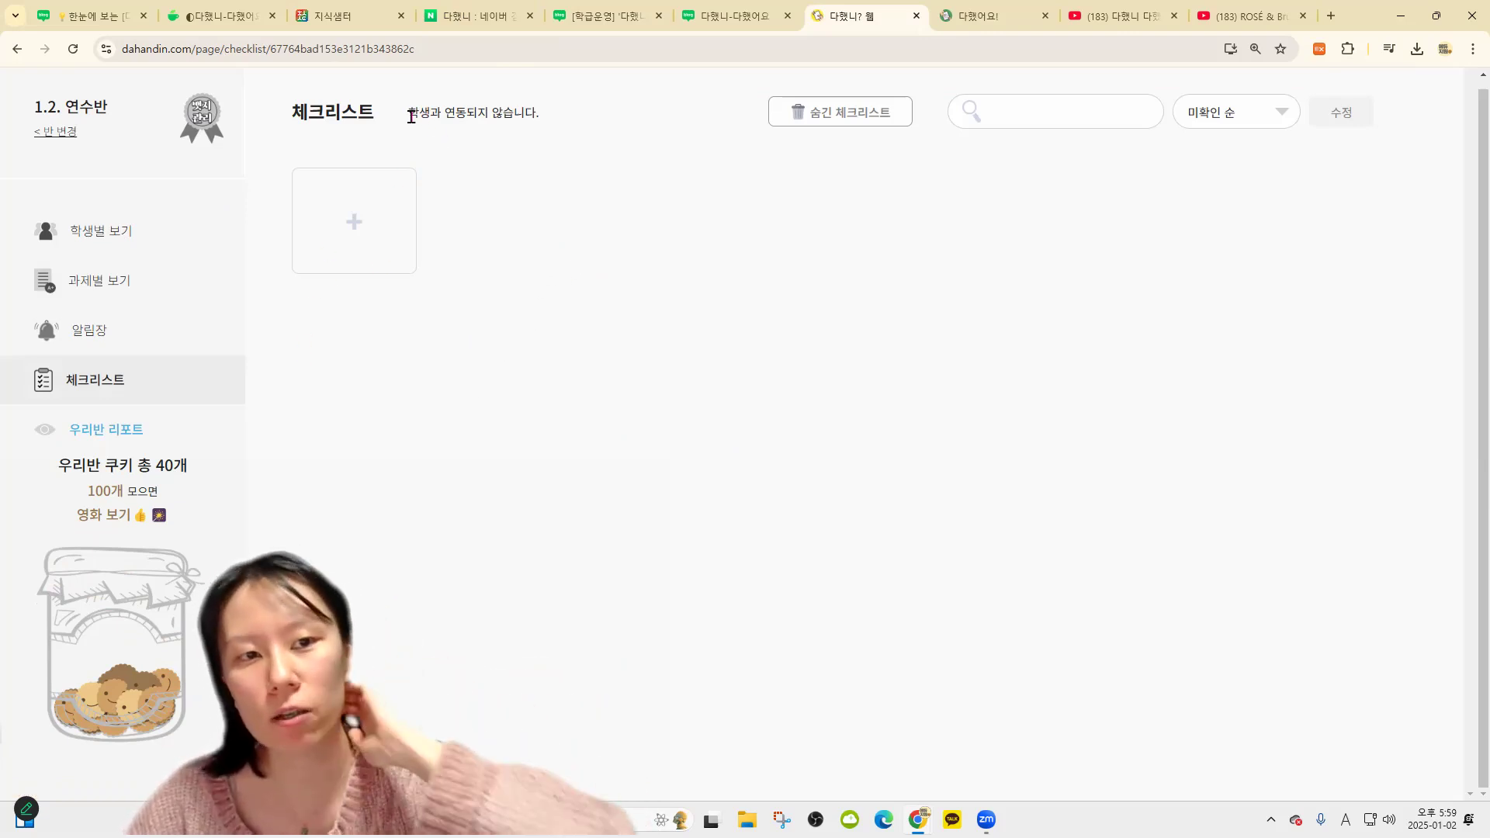
pyautogui.tripleClick(742, 248)
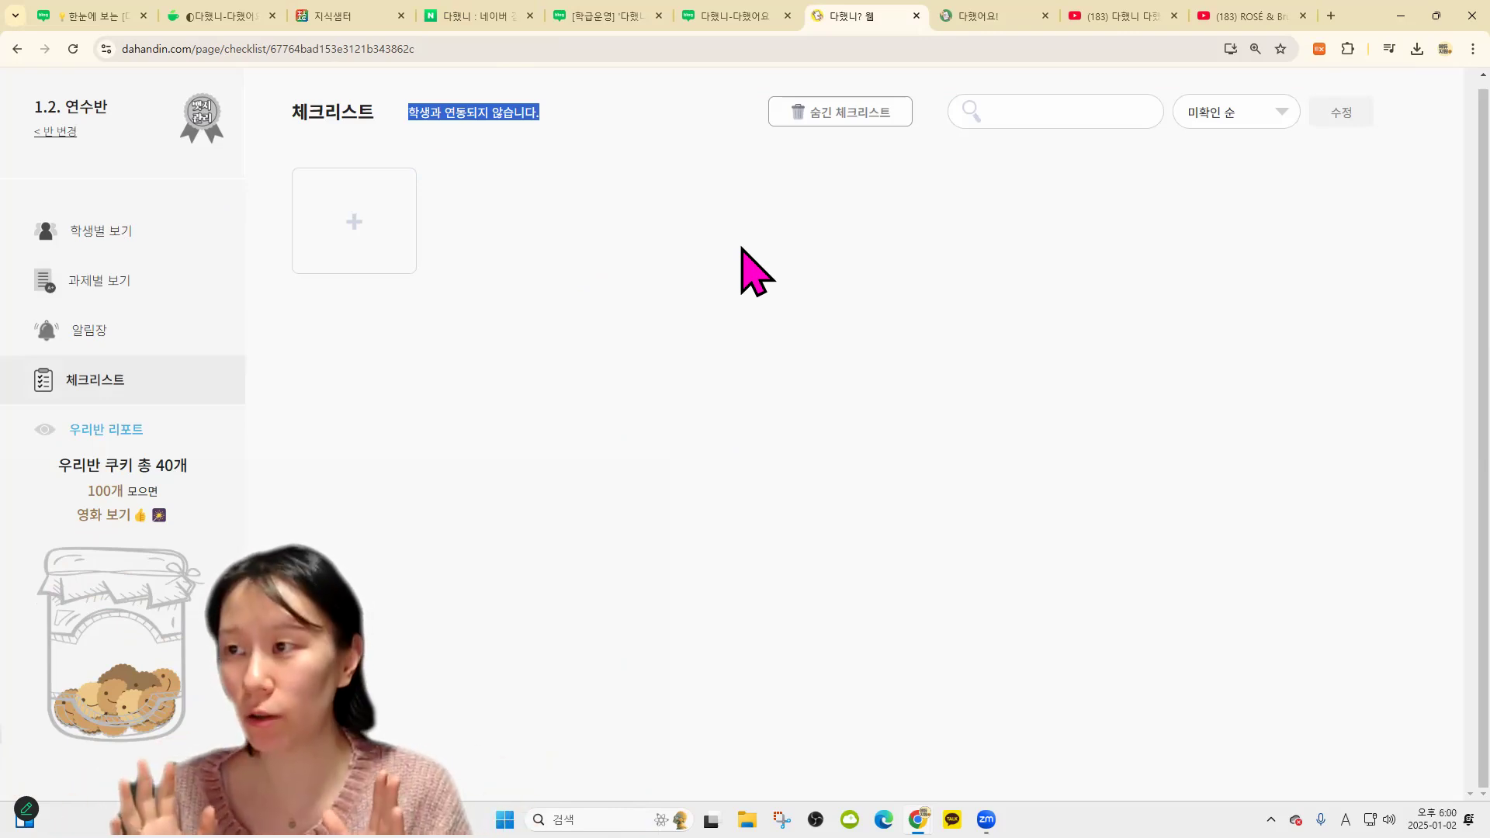
pyautogui.click(385, 221)
pyautogui.click(786, 404)
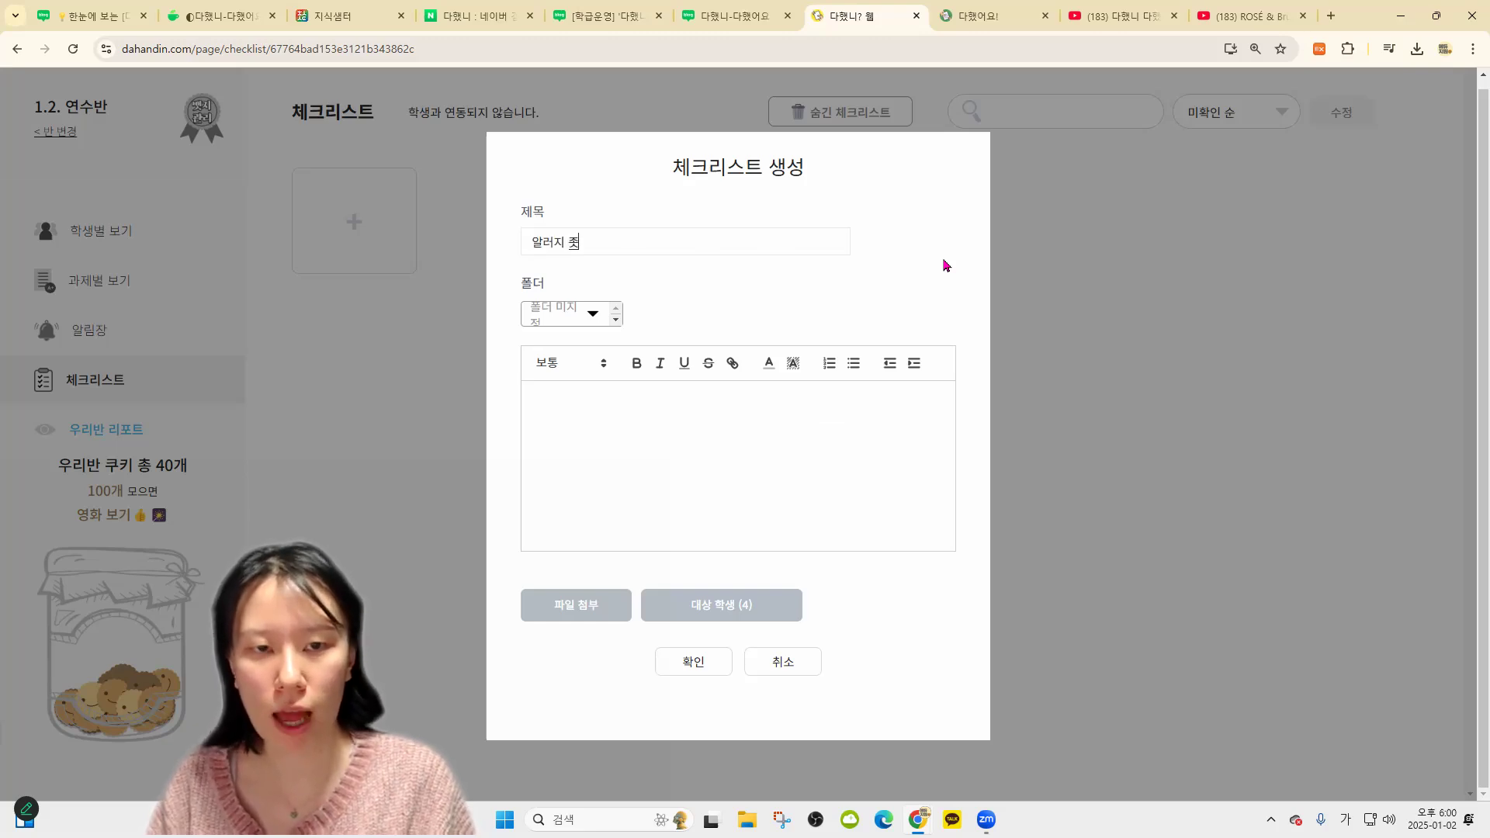
# Save the 알러지 조사 checklist, check off all four students, and return to the checklist list
pyautogui.click(707, 672)
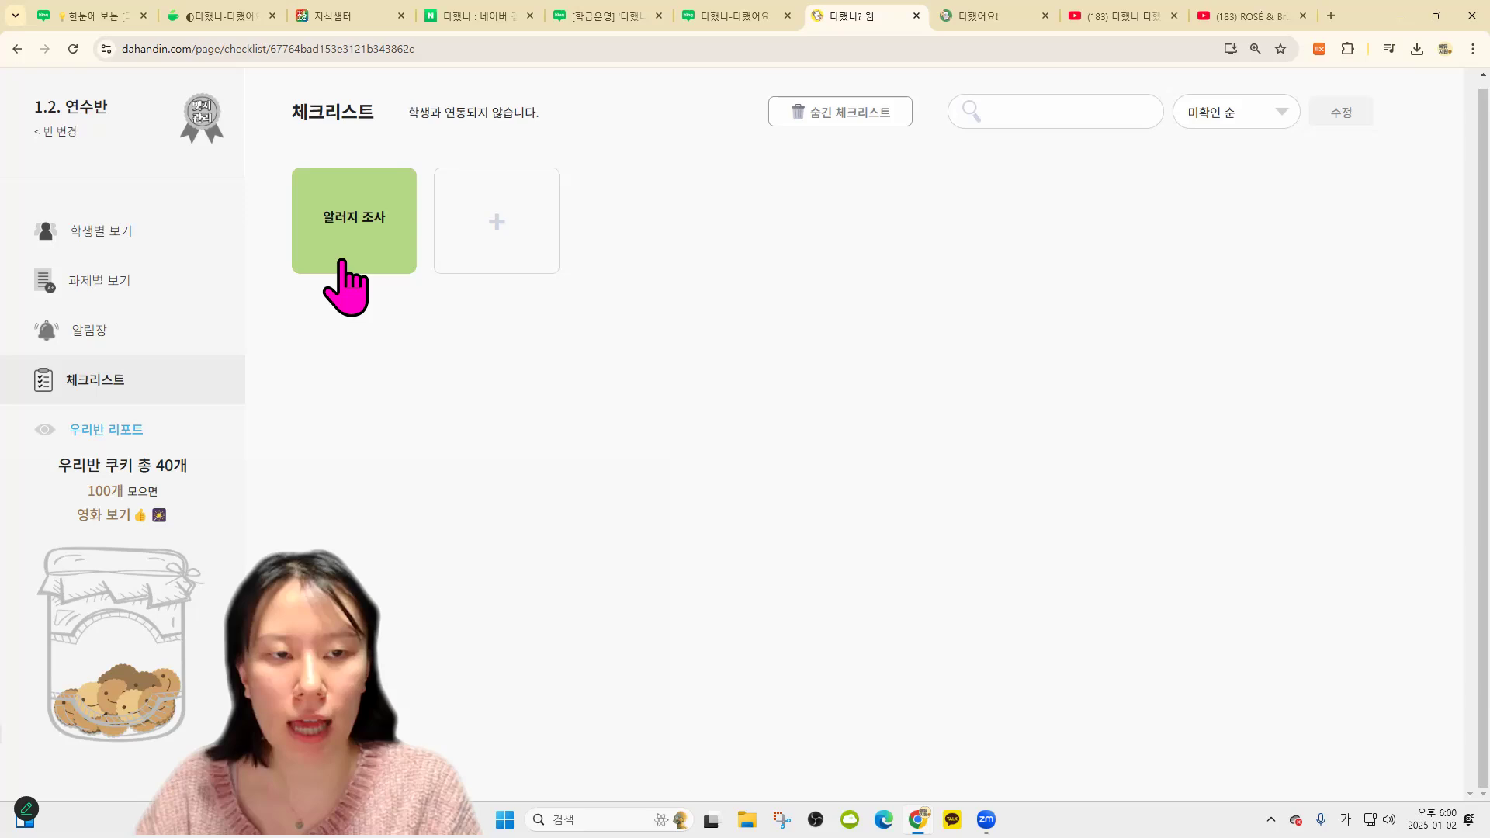
pyautogui.click(388, 255)
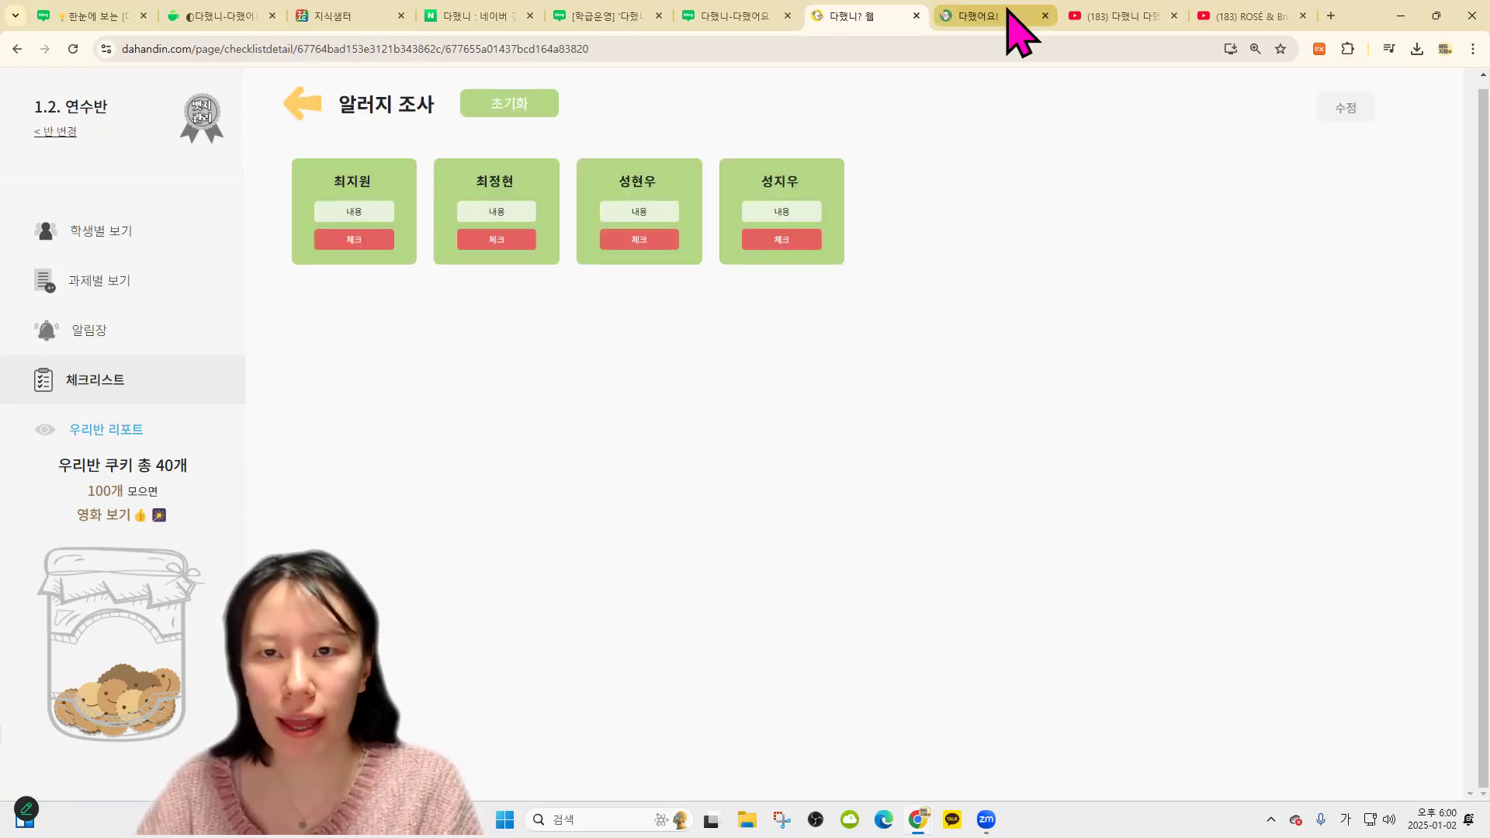
pyautogui.click(1001, 16)
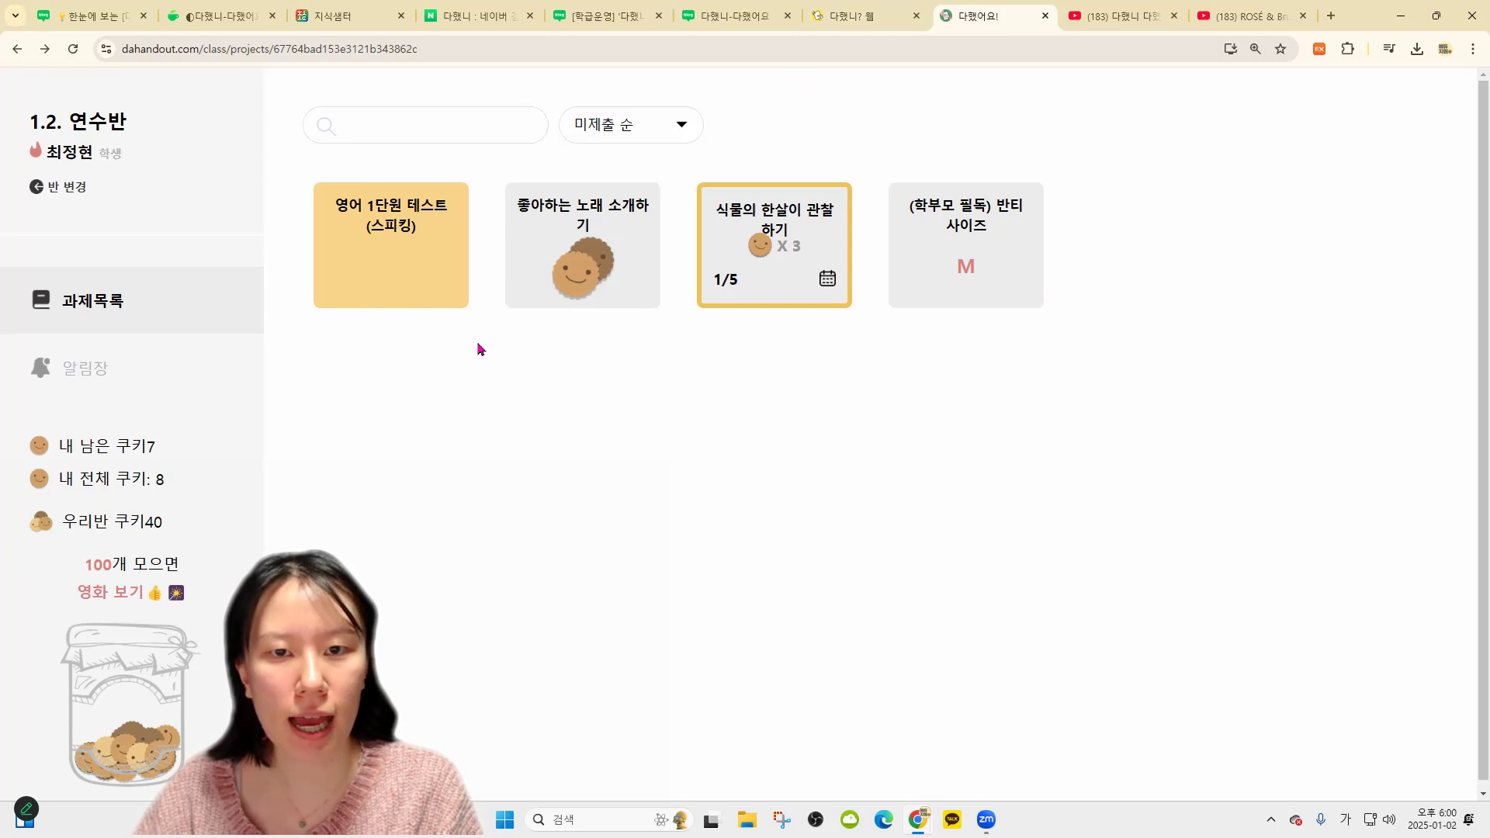
pyautogui.click(860, 17)
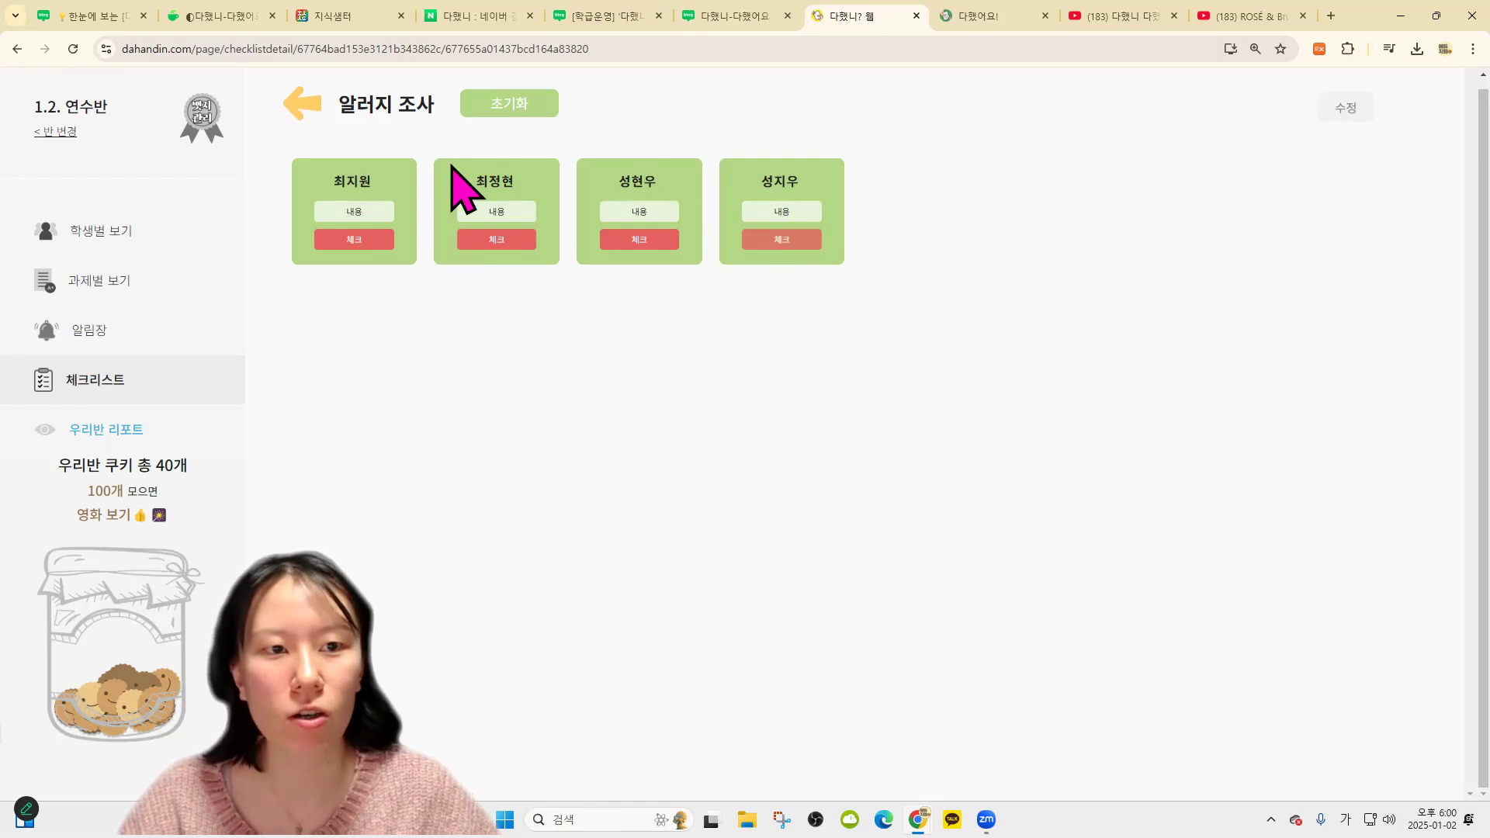
pyautogui.click(379, 239)
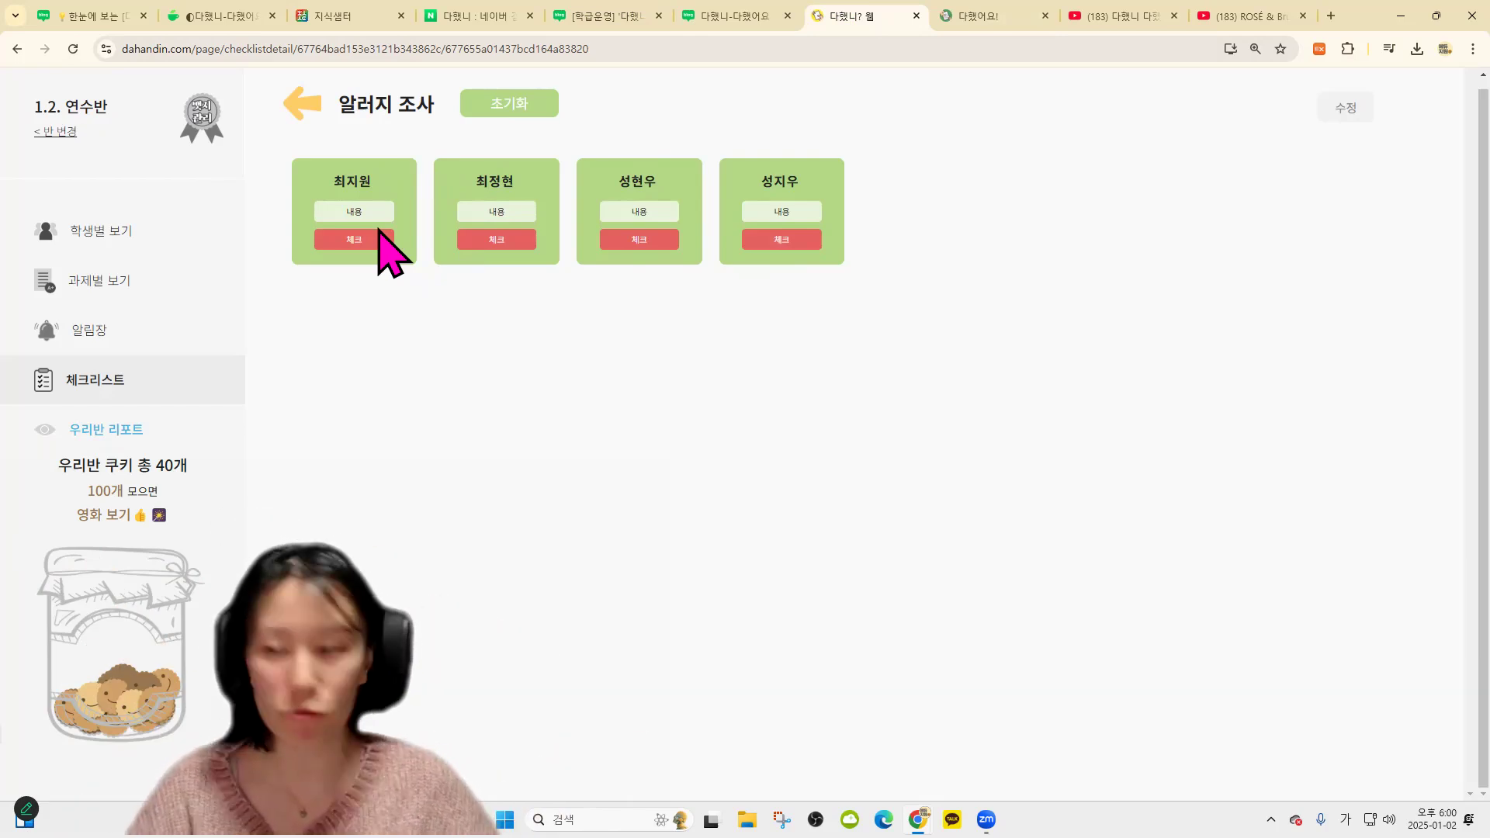
pyautogui.click(784, 247)
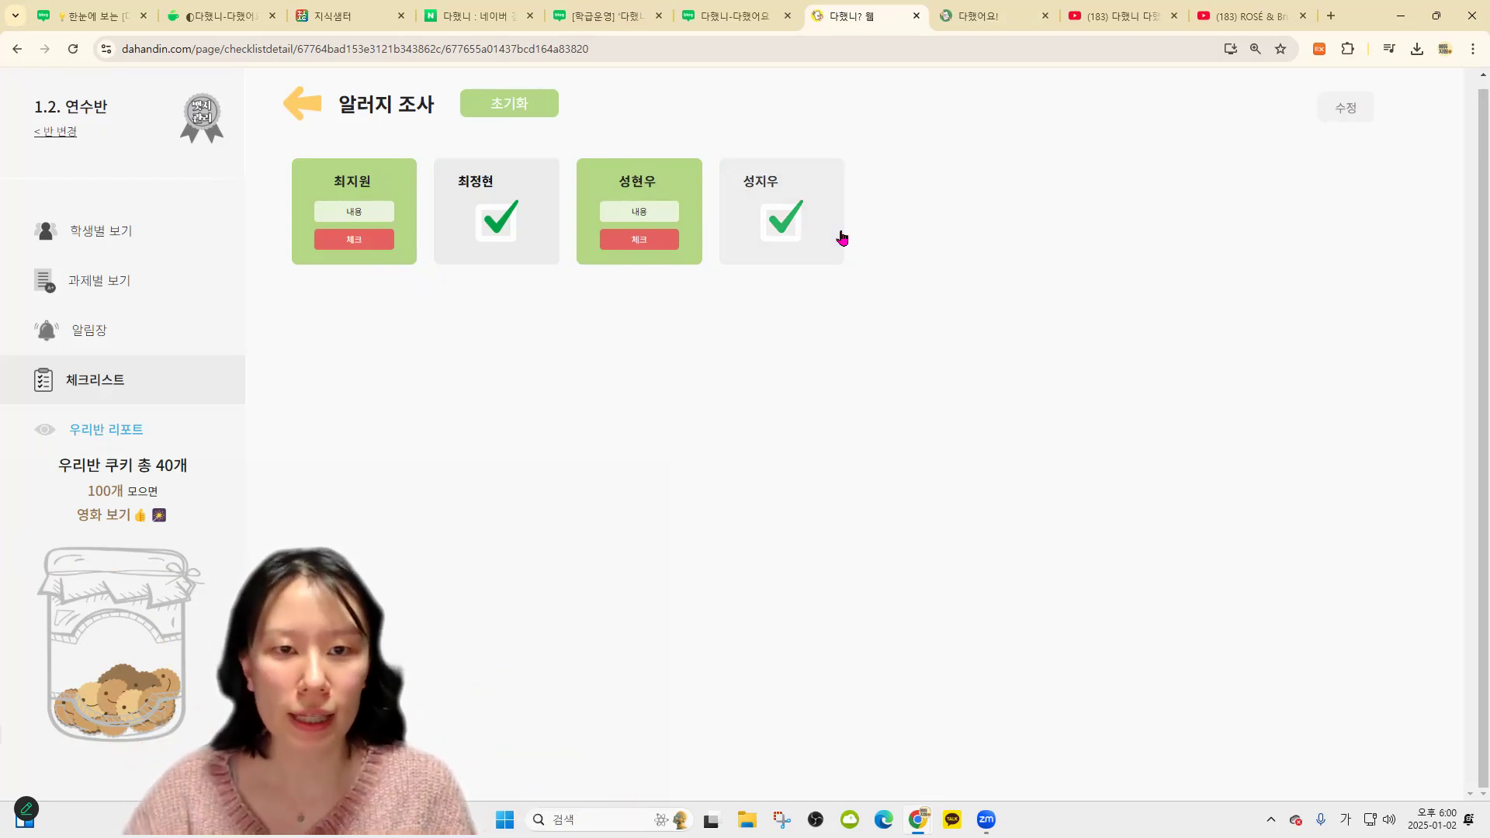
pyautogui.click(639, 239)
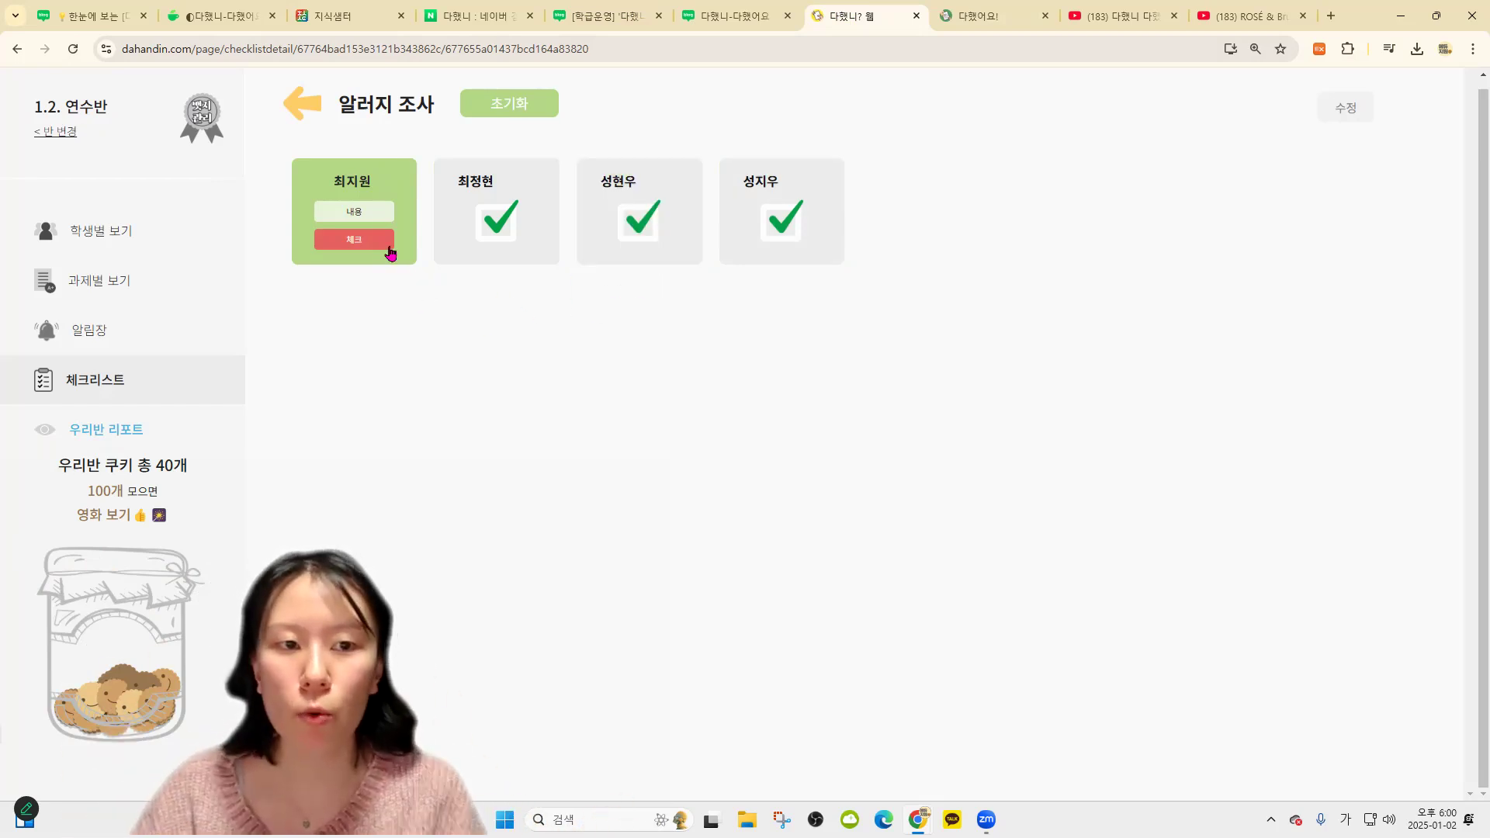
pyautogui.click(355, 242)
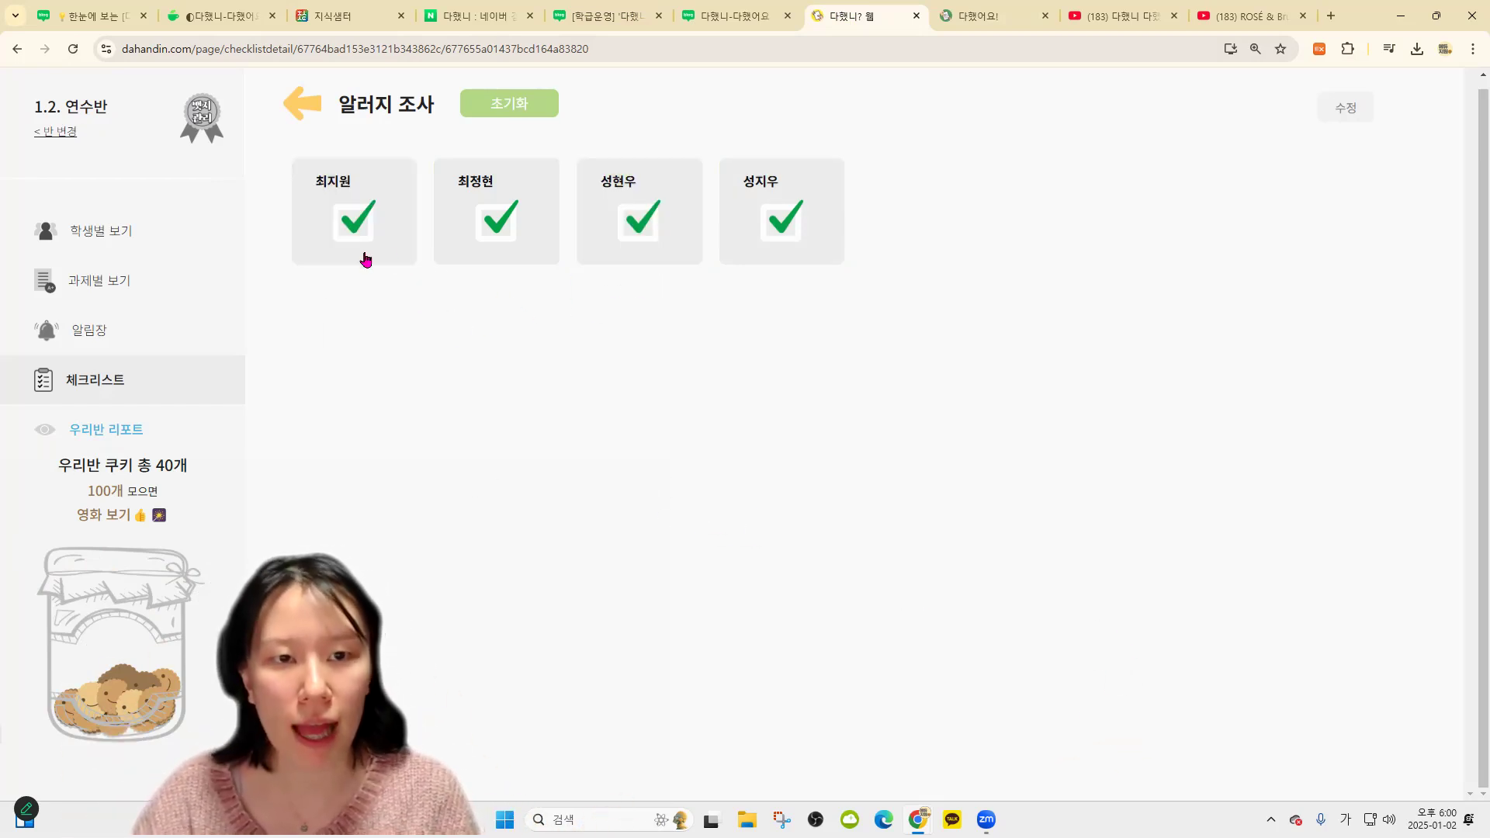
pyautogui.click(309, 107)
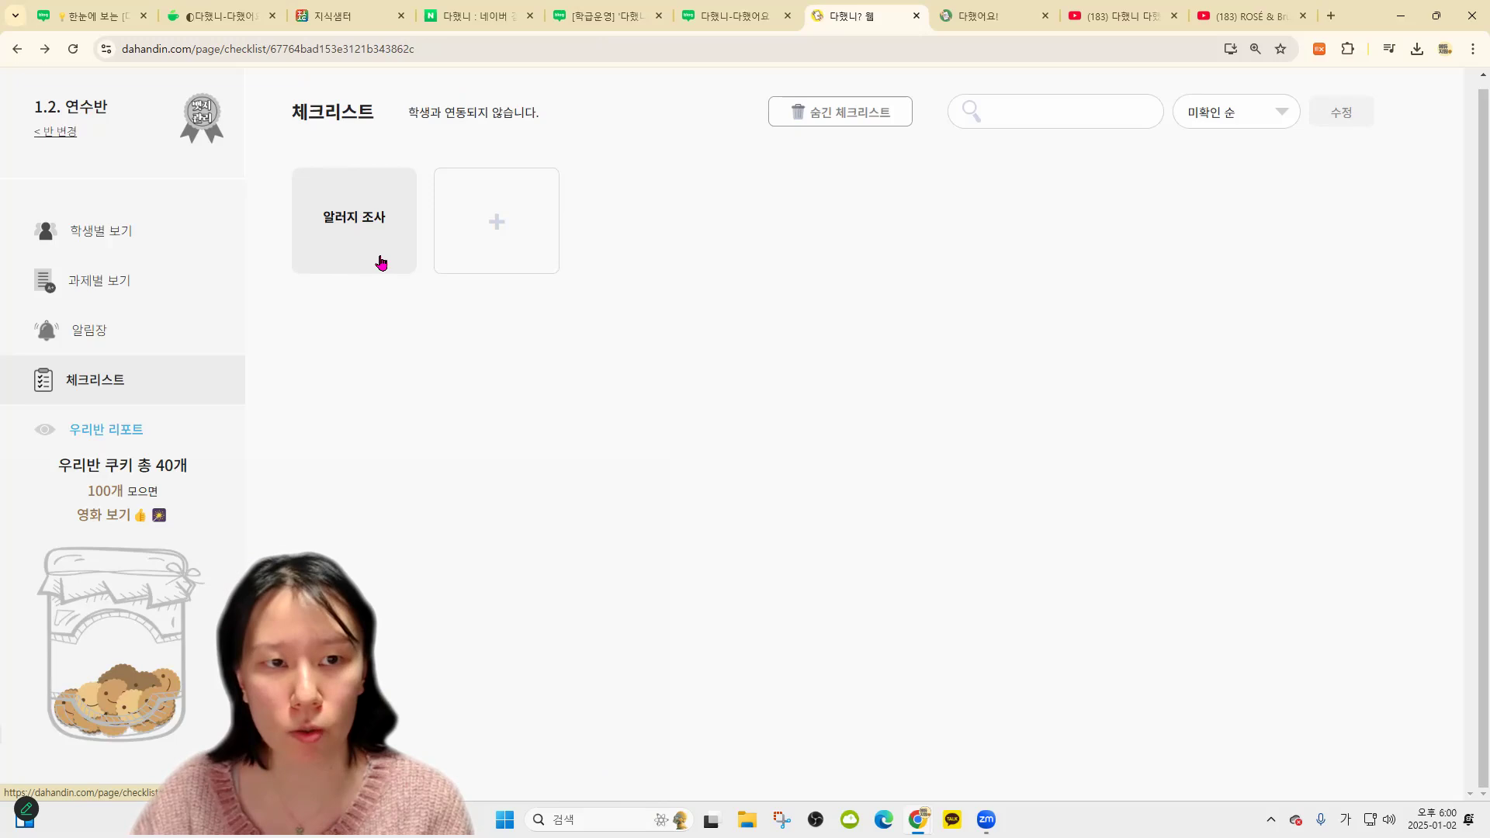
# Record the memo 땅콩 for the first student in 알러지 조사, then start a new checklist item
pyautogui.click(345, 201)
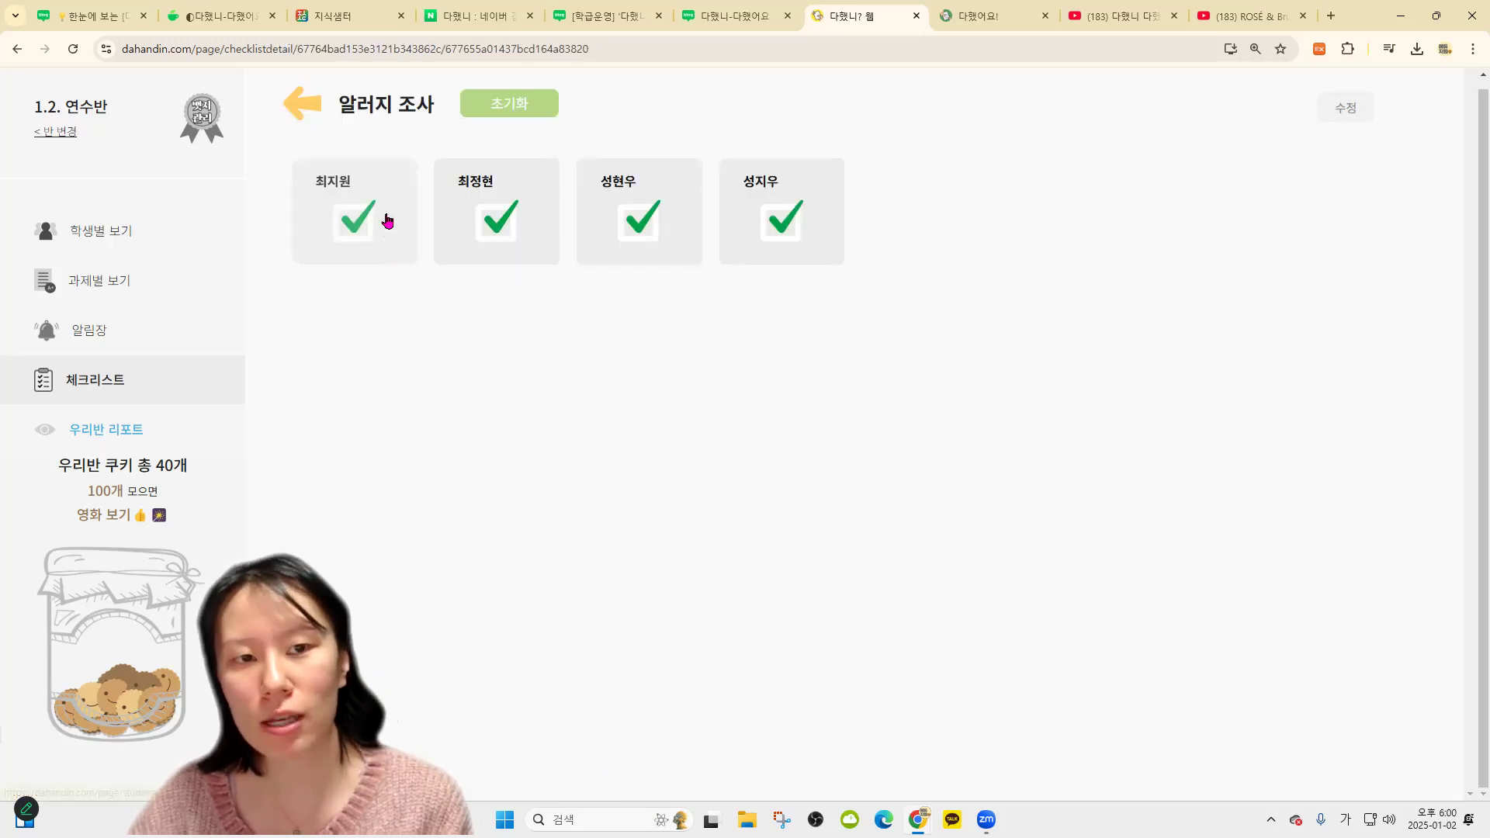
pyautogui.click(387, 224)
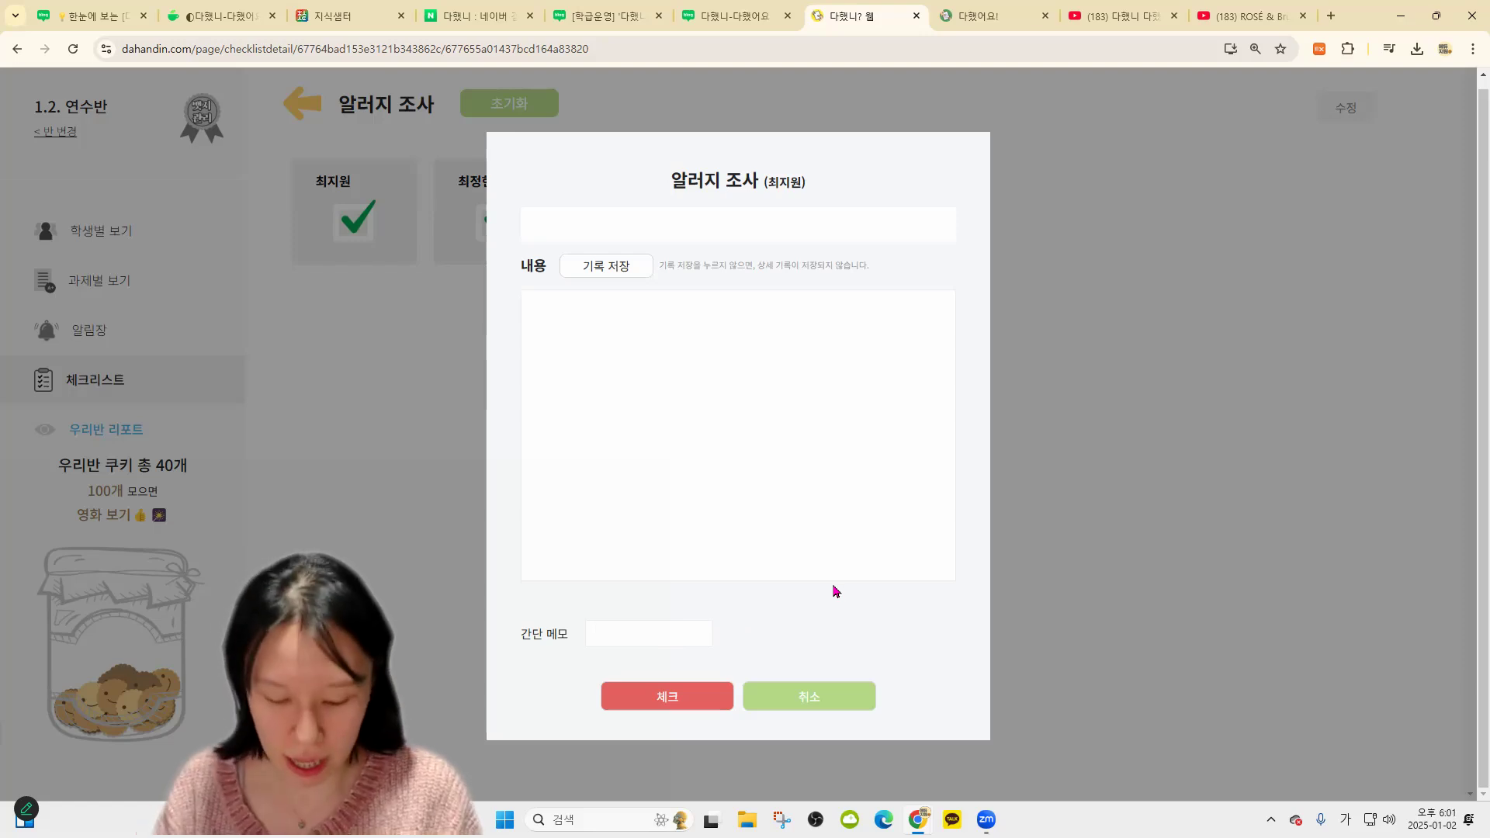
pyautogui.write('땅콩')
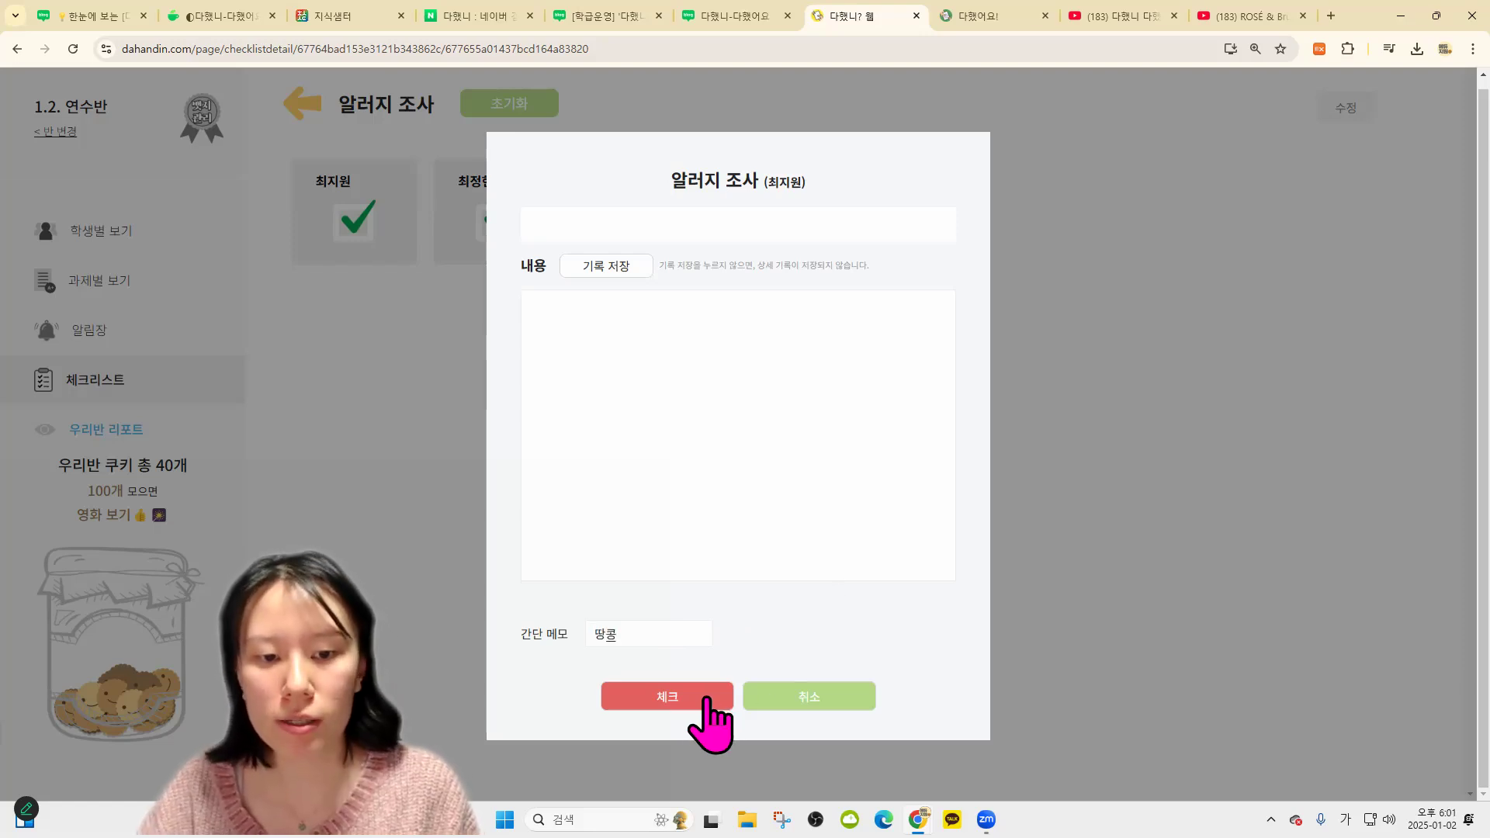
pyautogui.moveTo(646, 632); pyautogui.dragTo(505, 633)
pyautogui.click(513, 591)
pyautogui.click(391, 347)
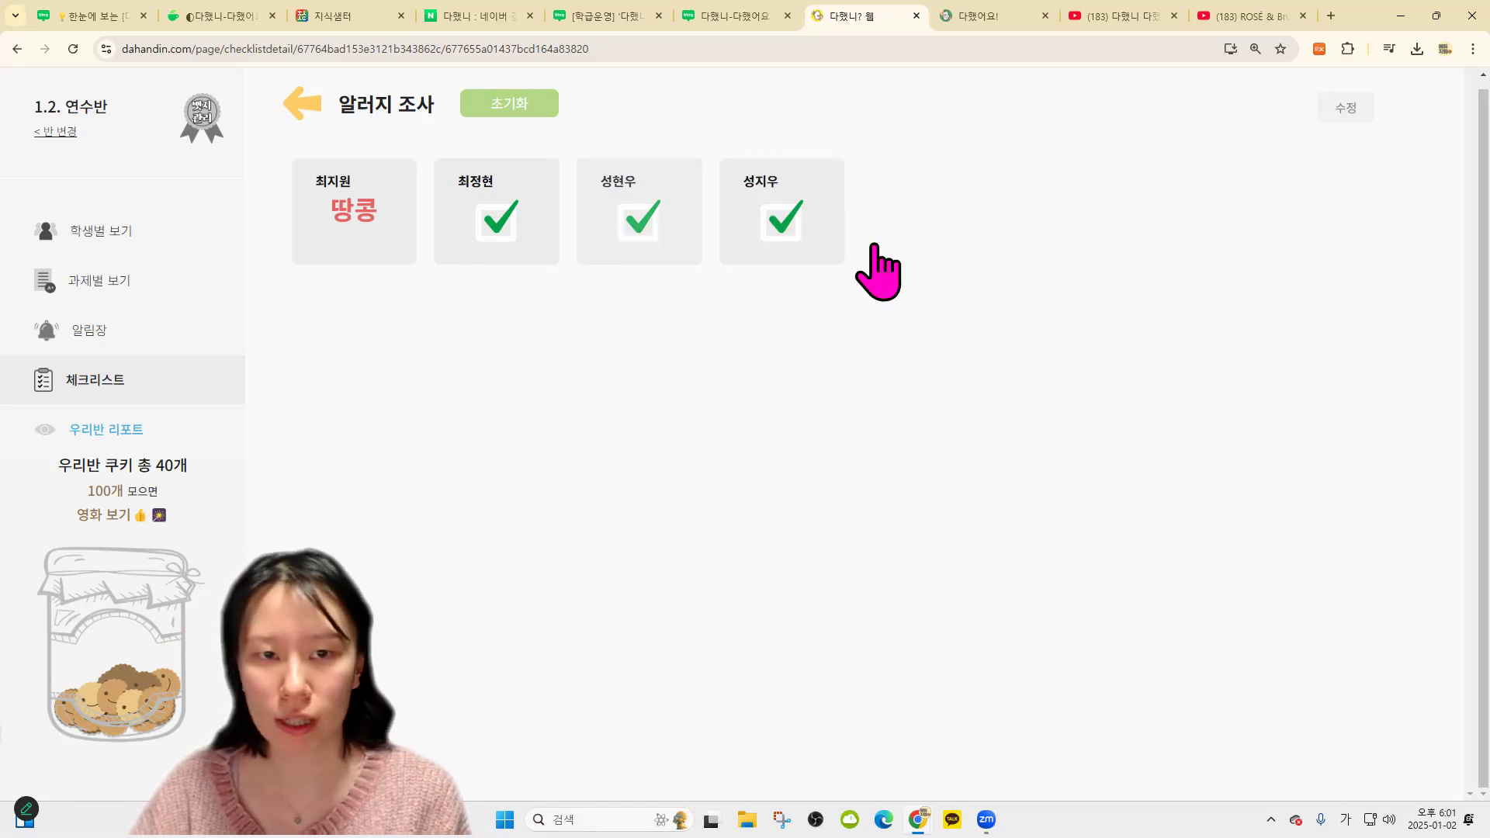
pyautogui.click(316, 106)
pyautogui.click(462, 222)
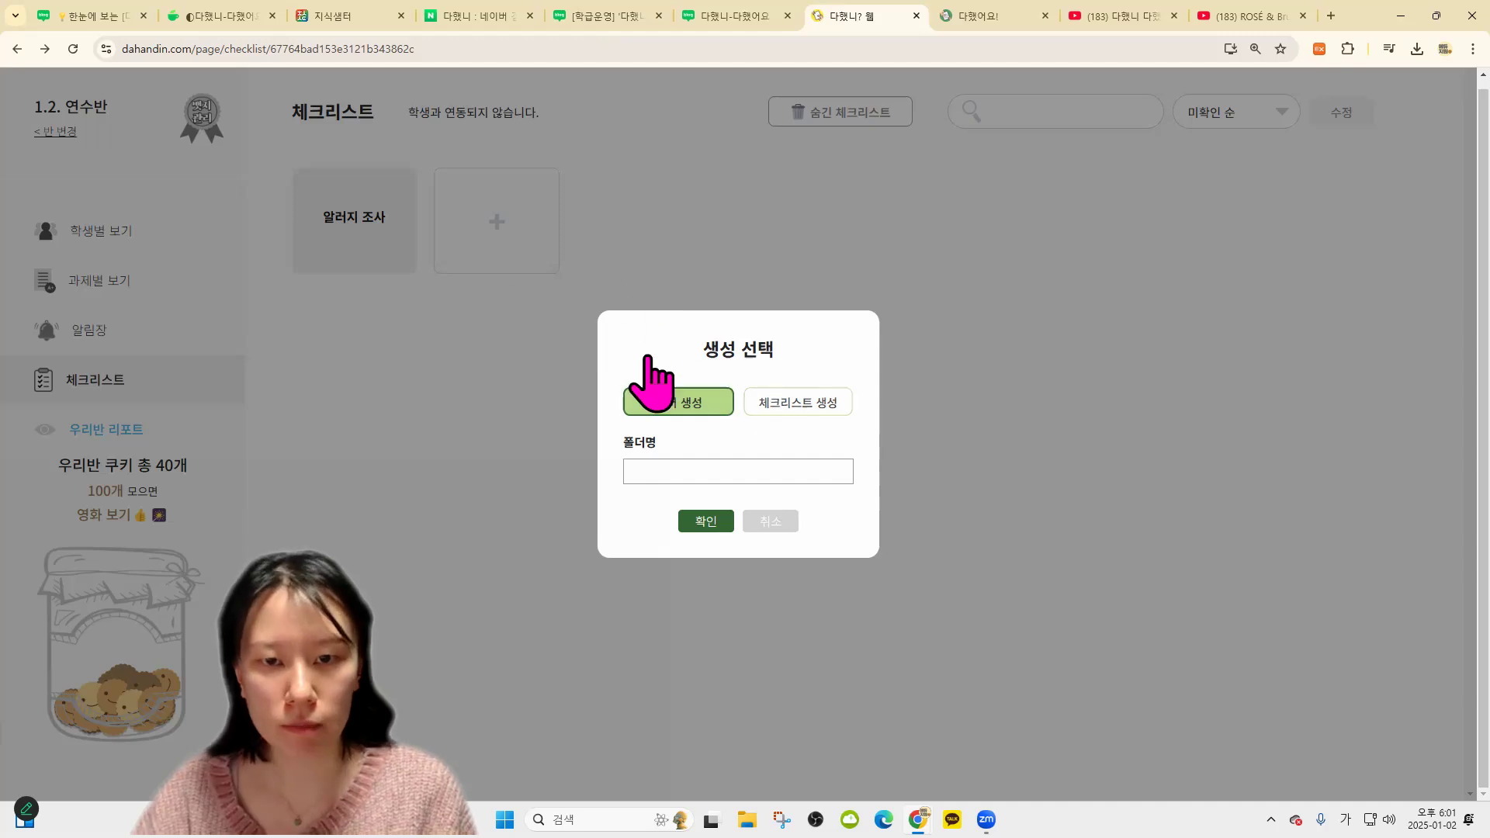
# Create the 개인정보 동의 checklist with all four students checked, then begin another checklist
pyautogui.click(658, 398)
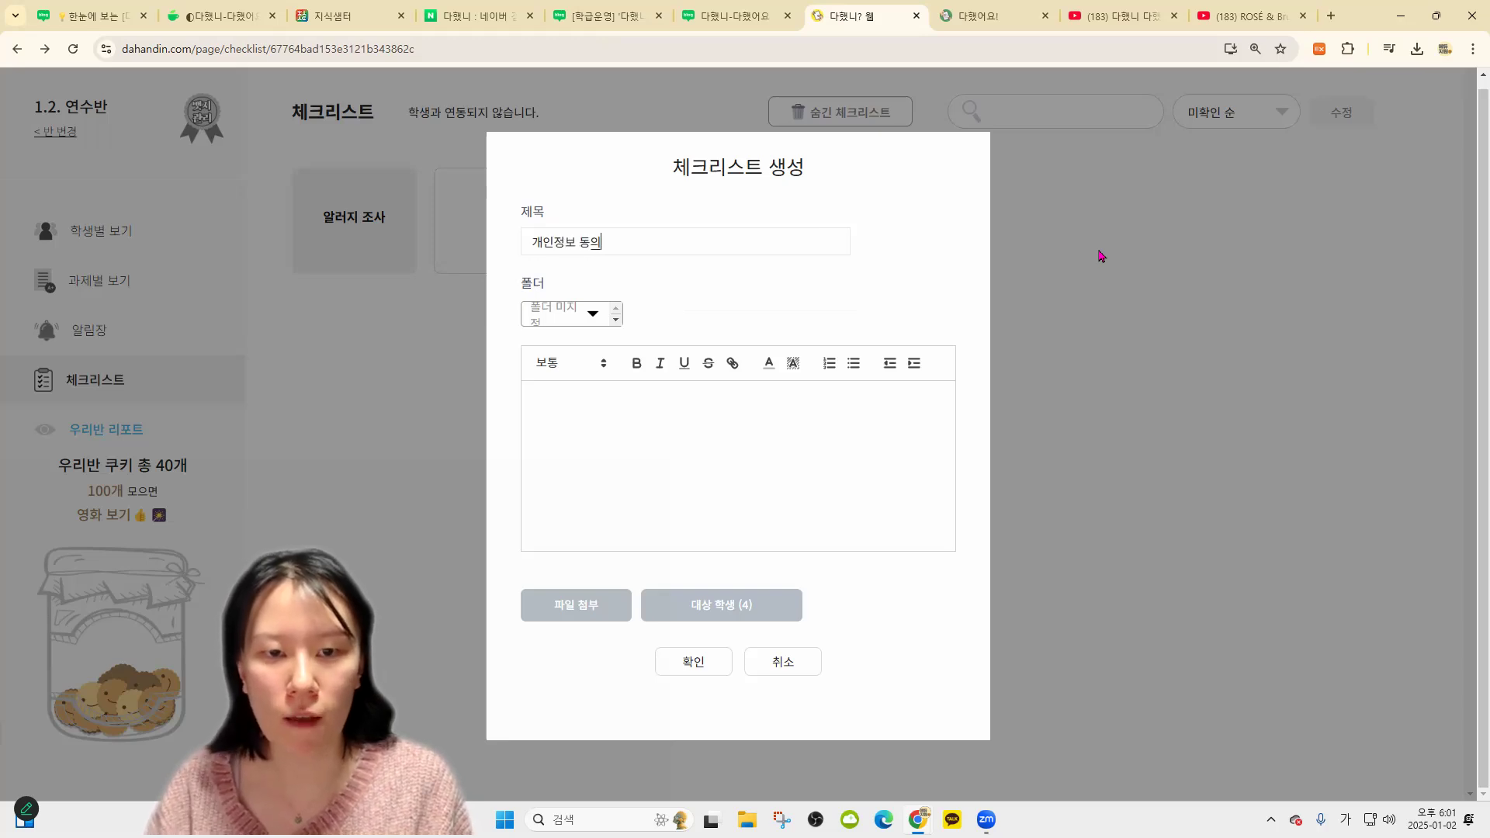
pyautogui.click(693, 661)
pyautogui.click(497, 248)
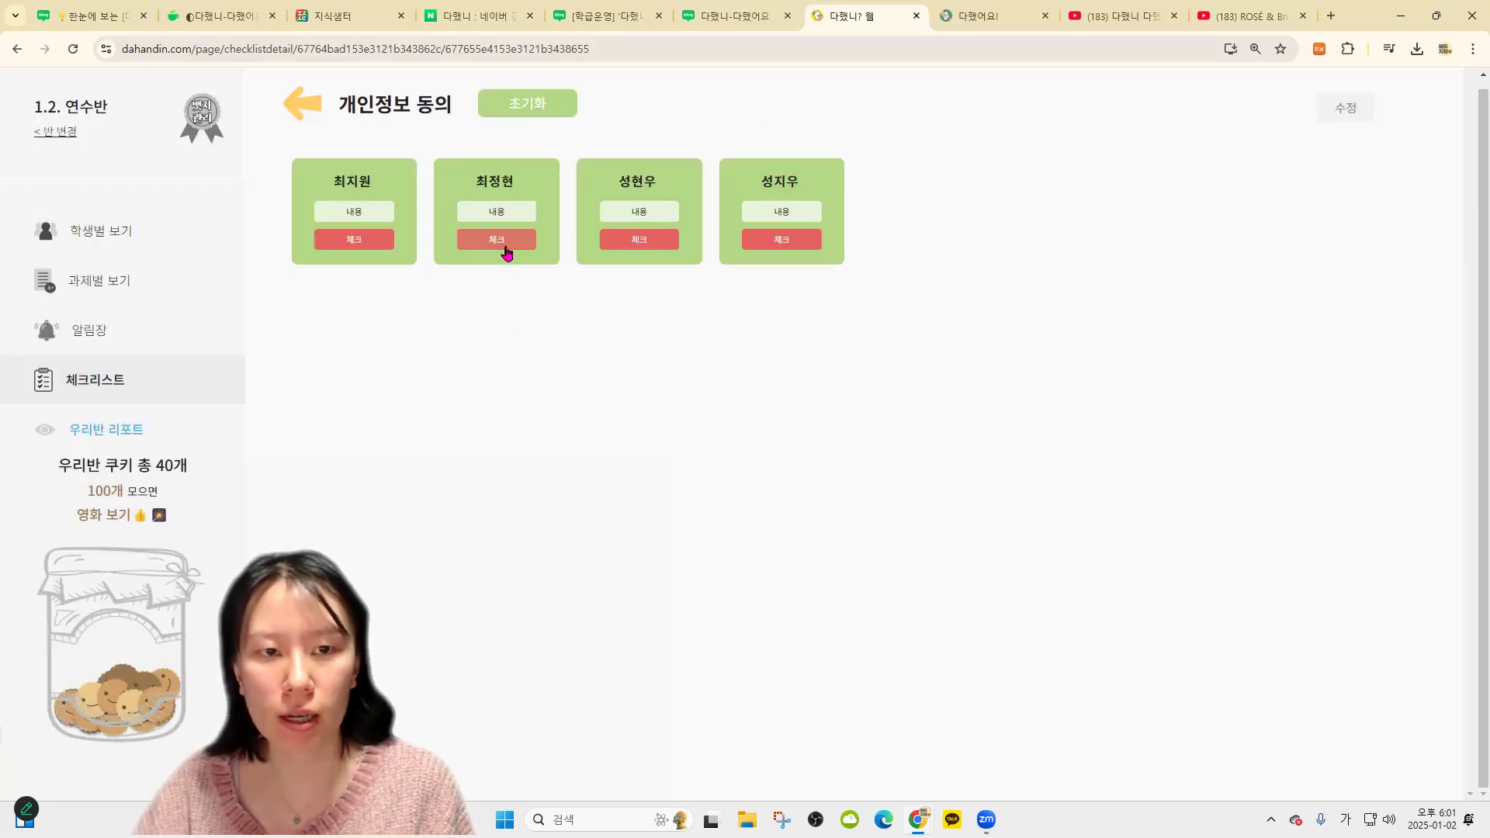
pyautogui.click(649, 244)
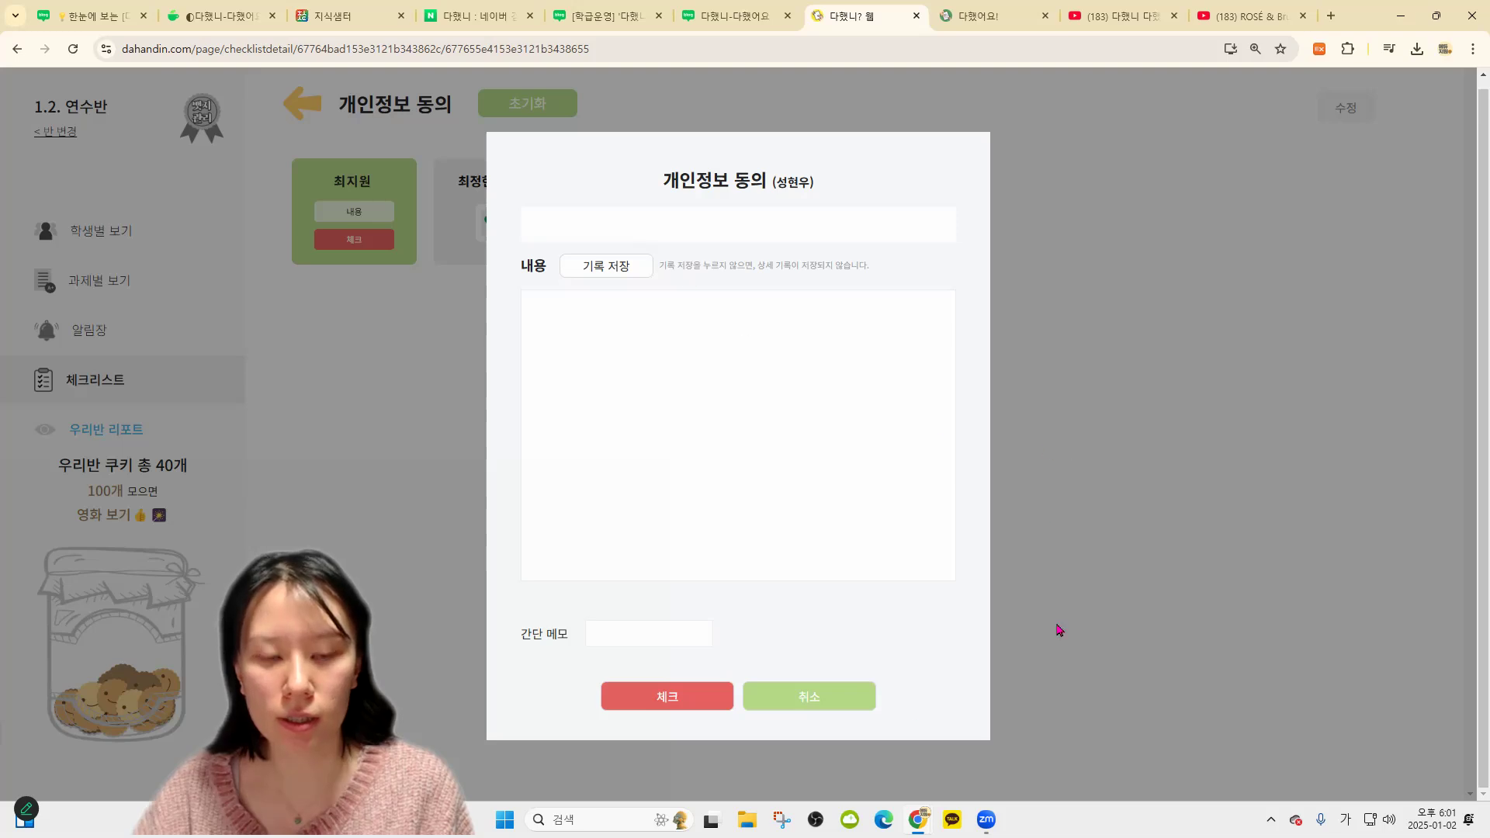
pyautogui.click(1059, 630)
pyautogui.click(638, 239)
pyautogui.click(780, 239)
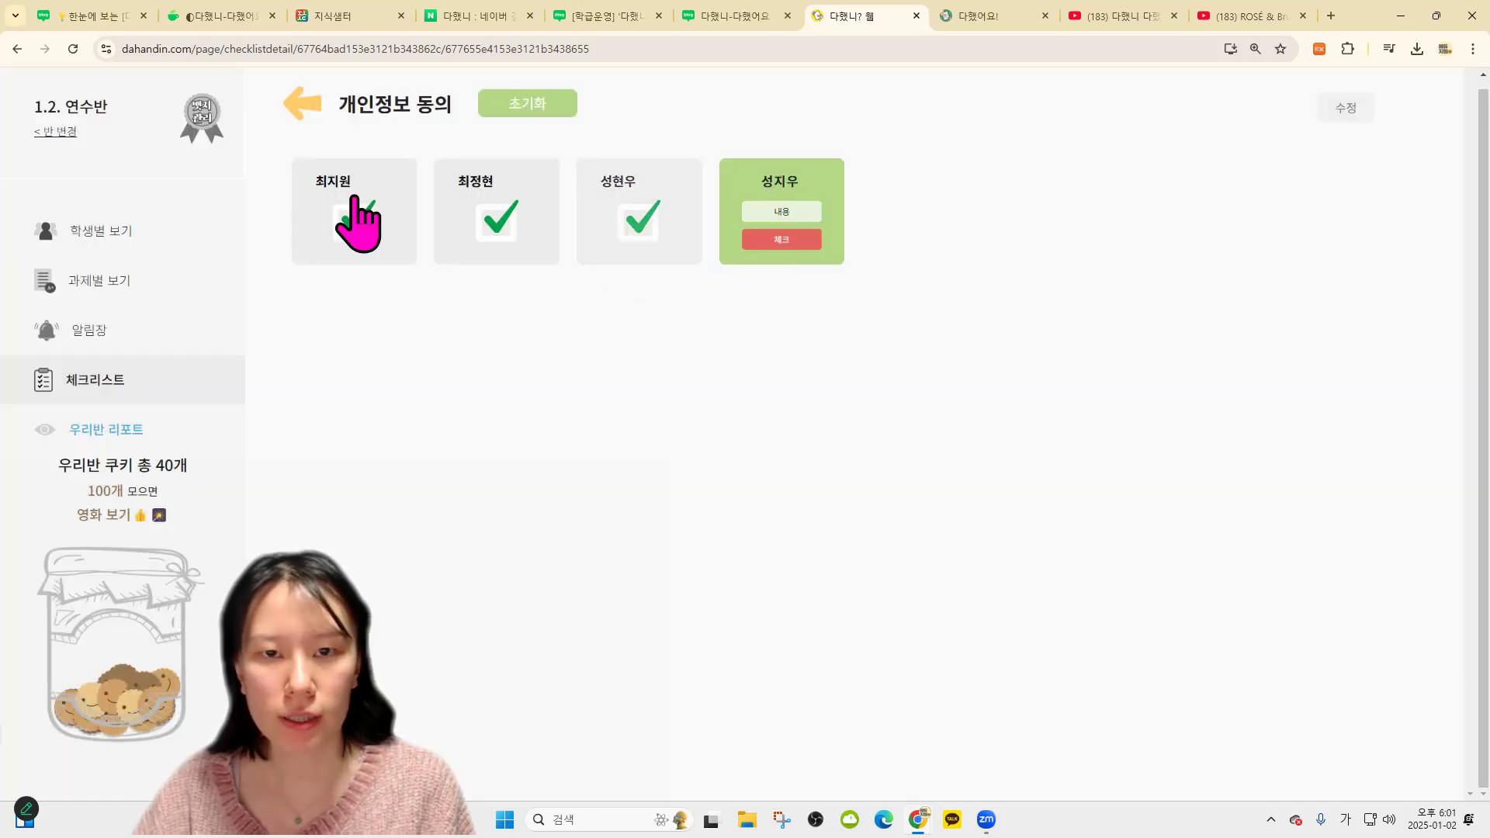
pyautogui.click(298, 98)
pyautogui.click(668, 268)
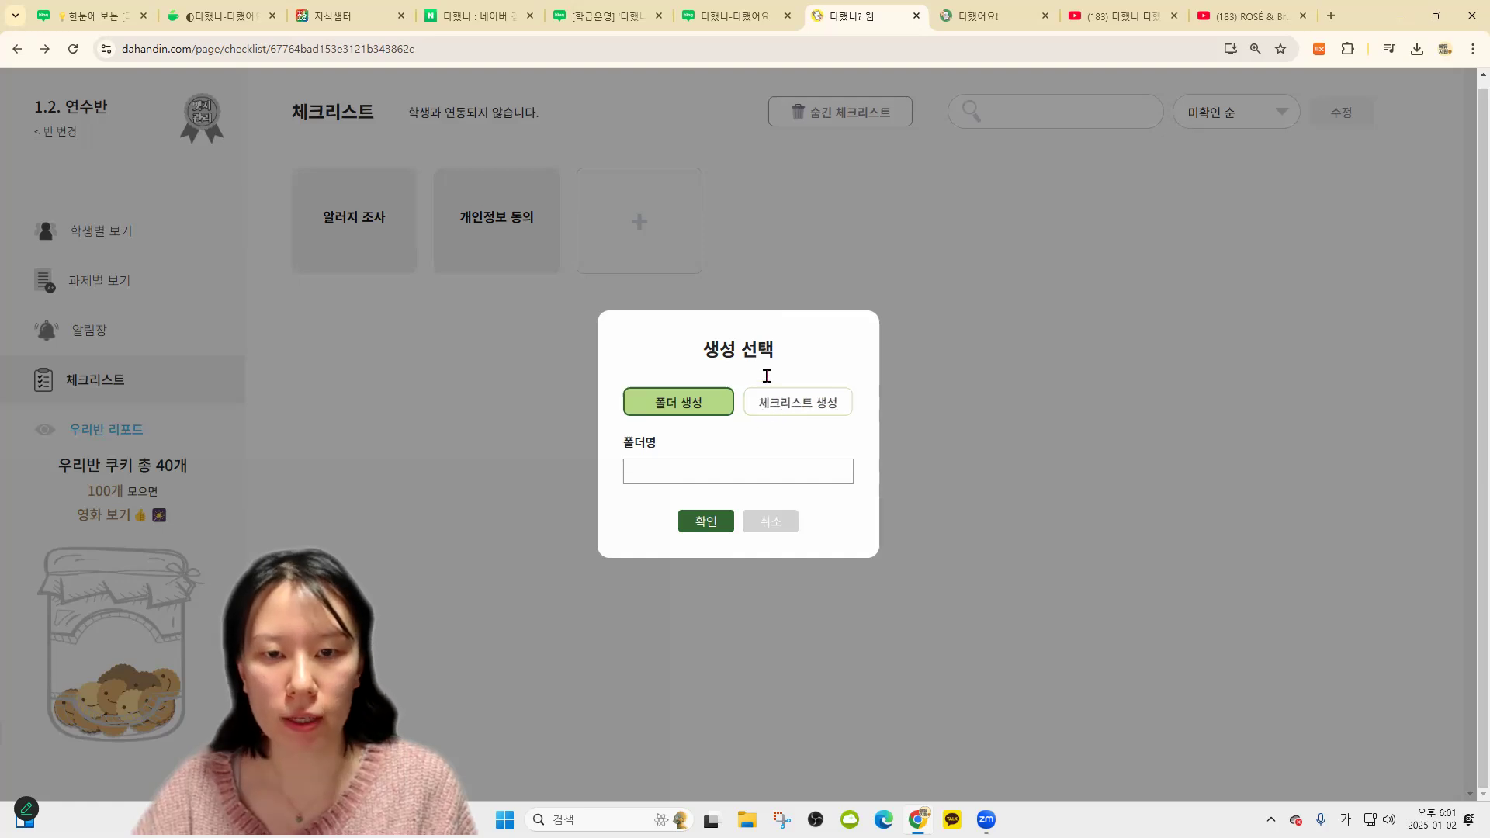
pyautogui.click(798, 402)
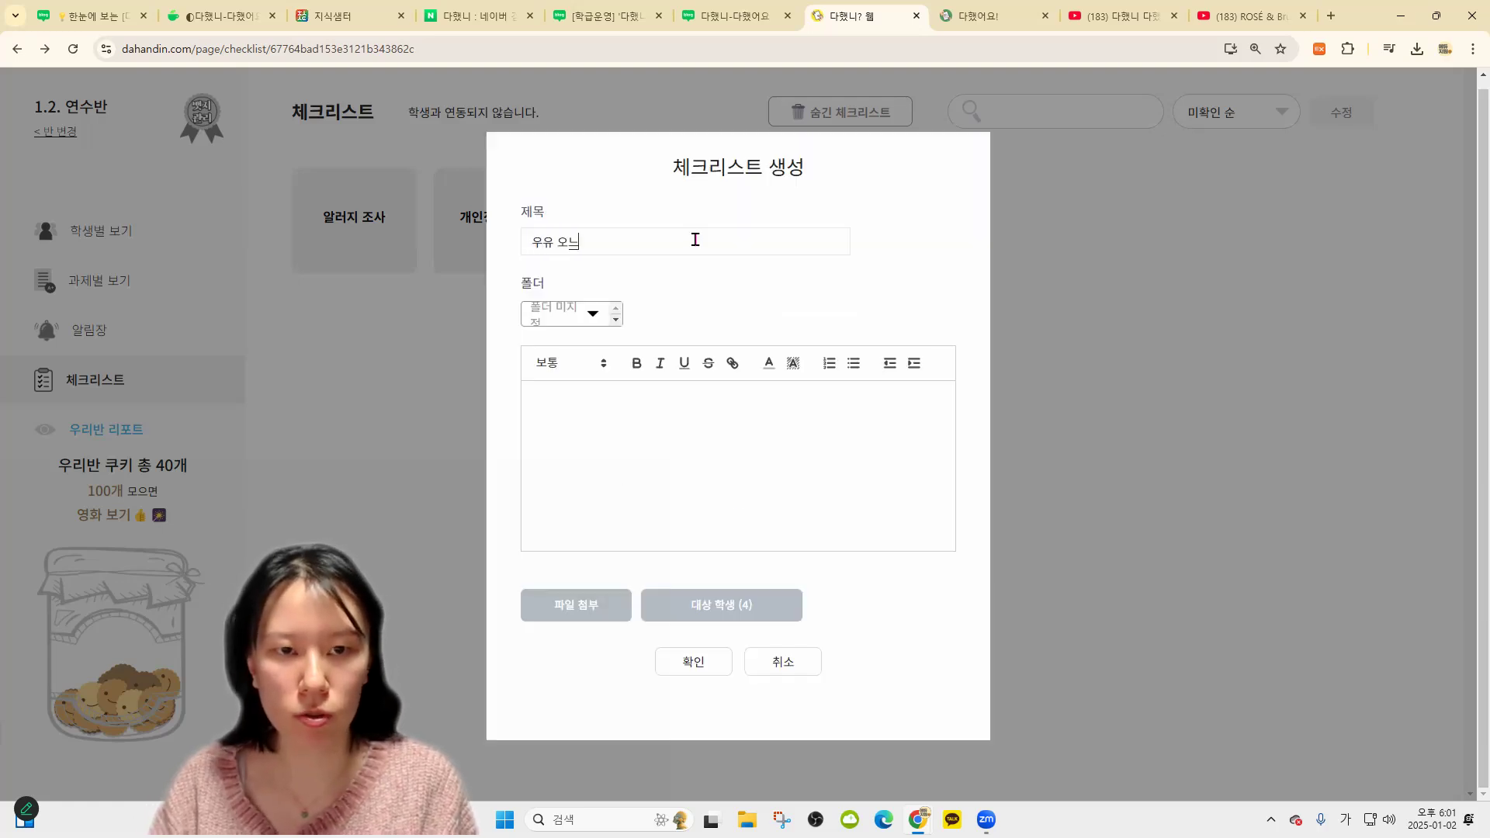
# Create the 우유 오늘 마셔 checklist, check all four students, then reset every check
pyautogui.write('우유 오늘 마셔')
pyautogui.click(694, 662)
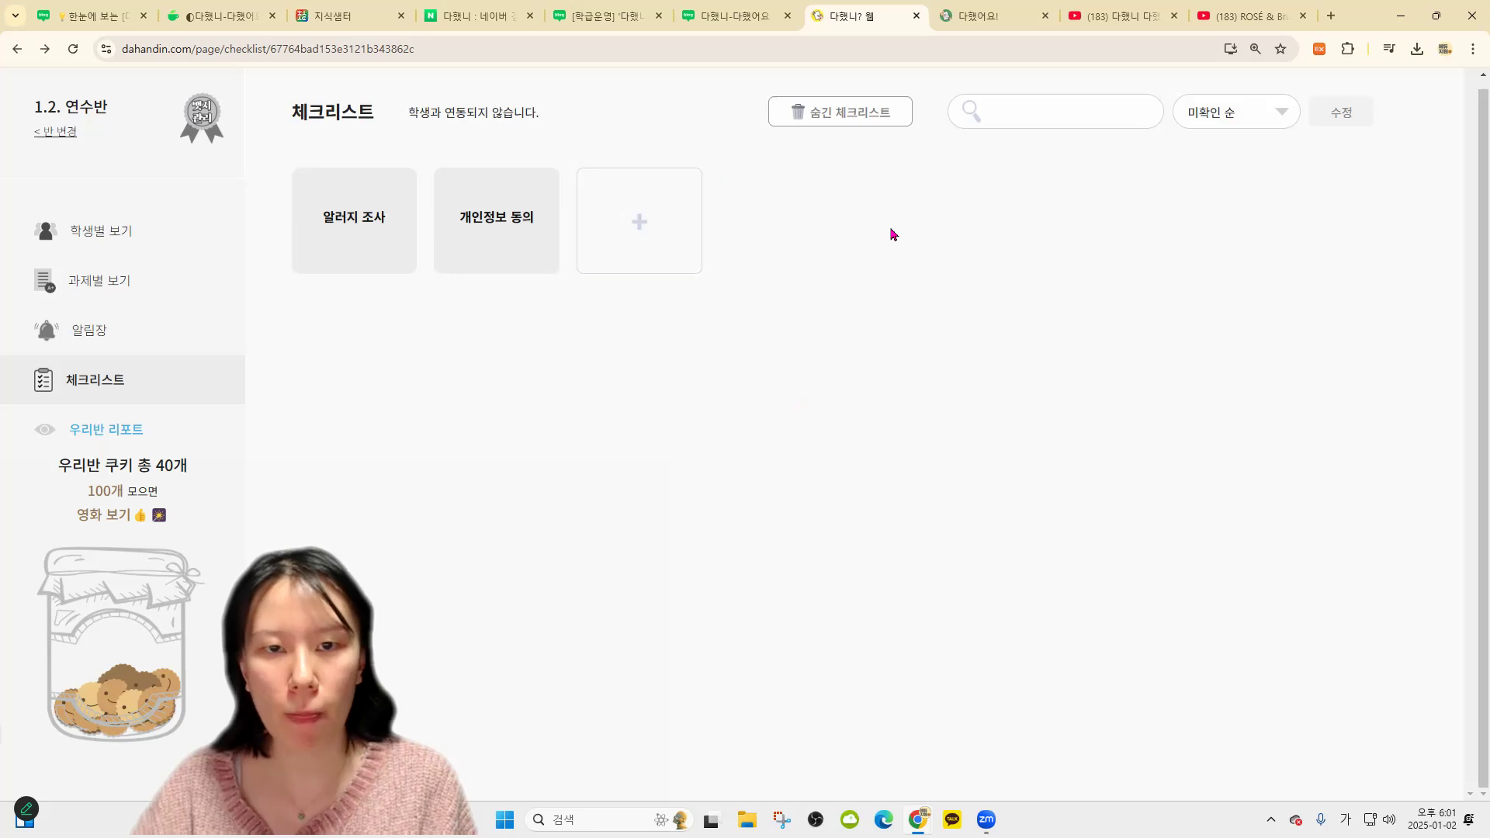
pyautogui.click(388, 247)
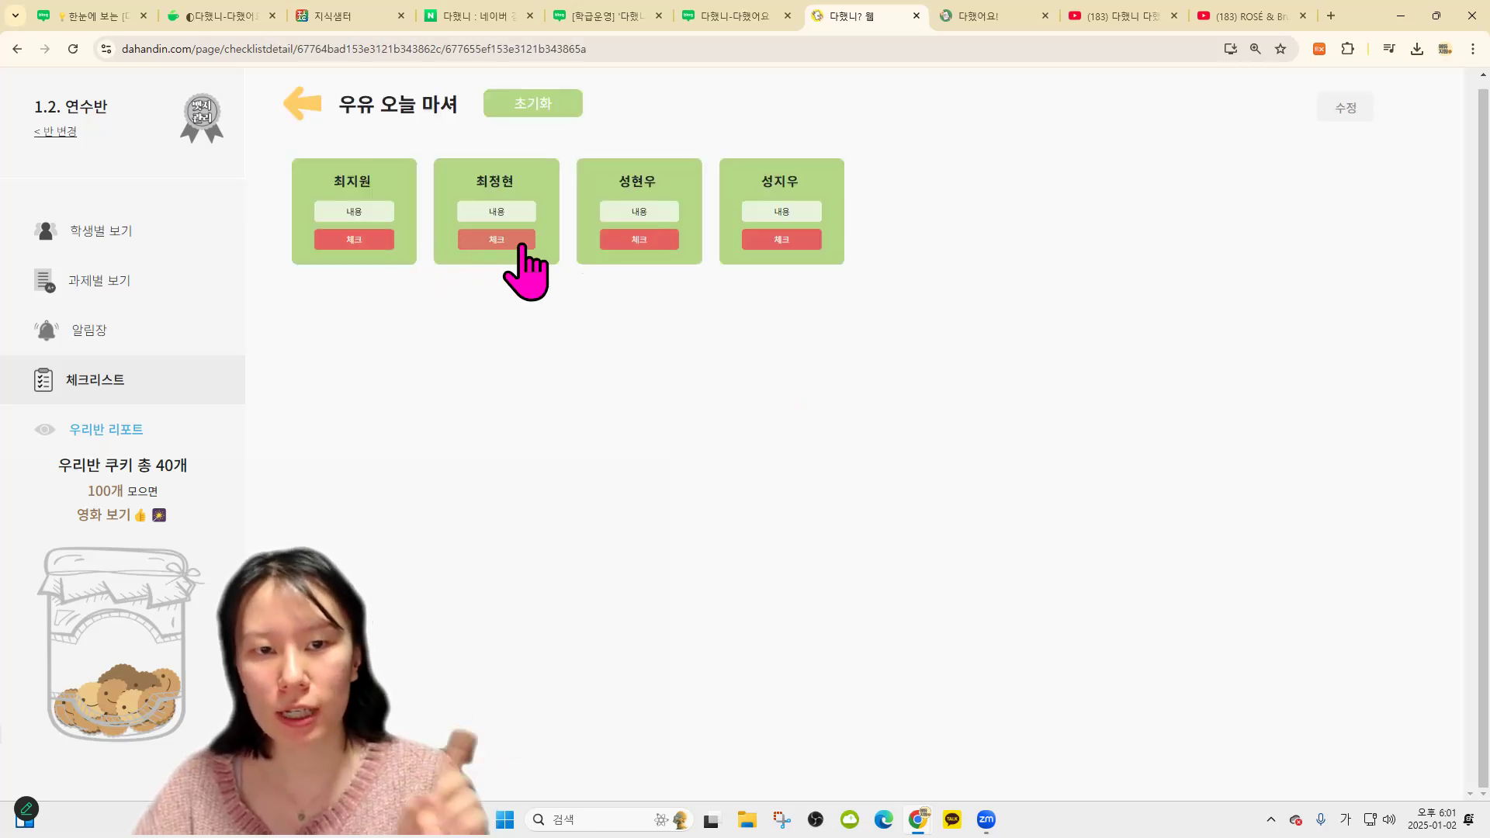
pyautogui.click(509, 242)
pyautogui.click(644, 243)
pyautogui.click(784, 242)
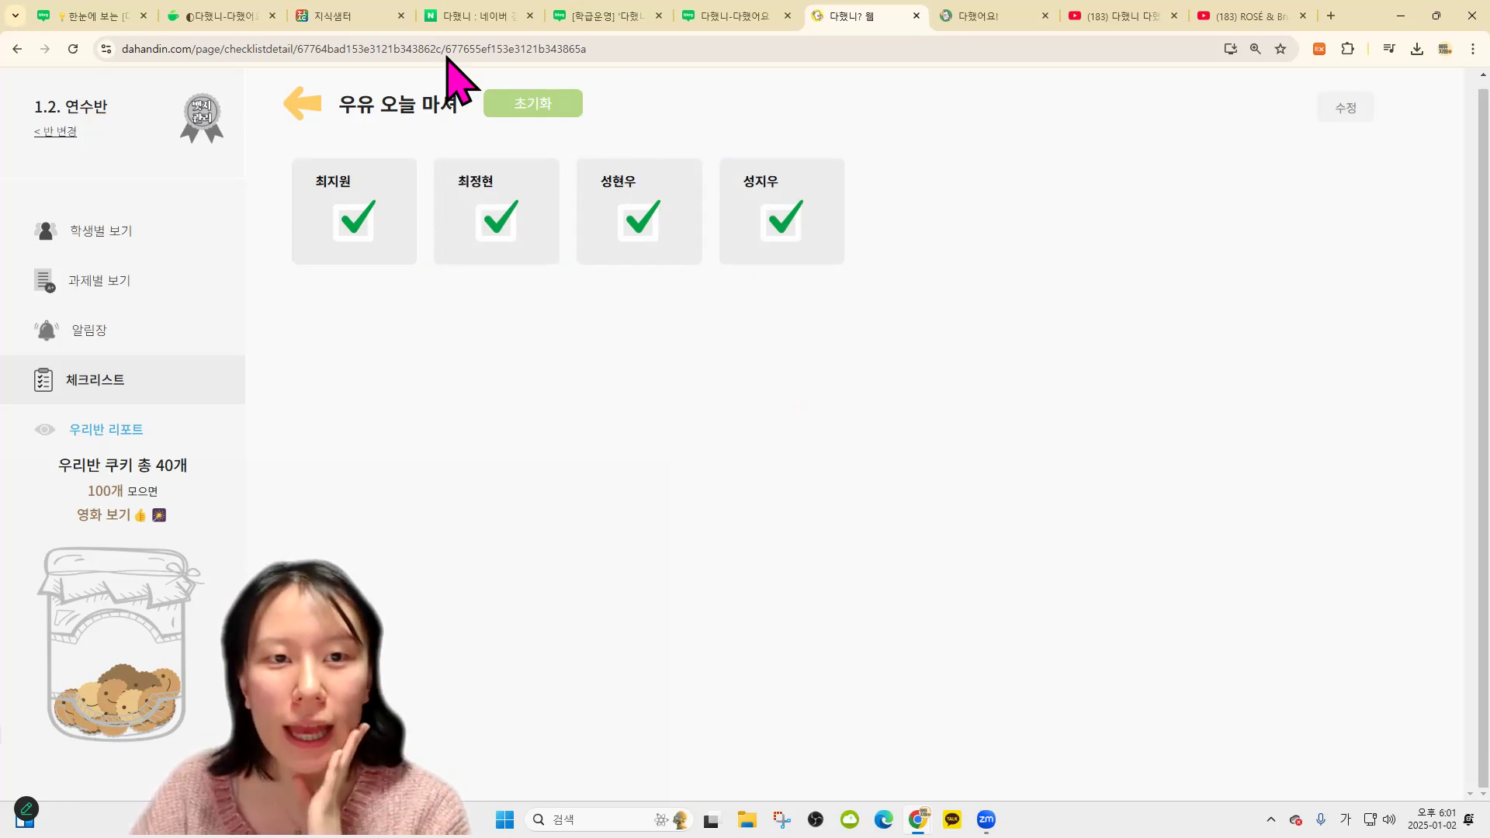
pyautogui.click(540, 111)
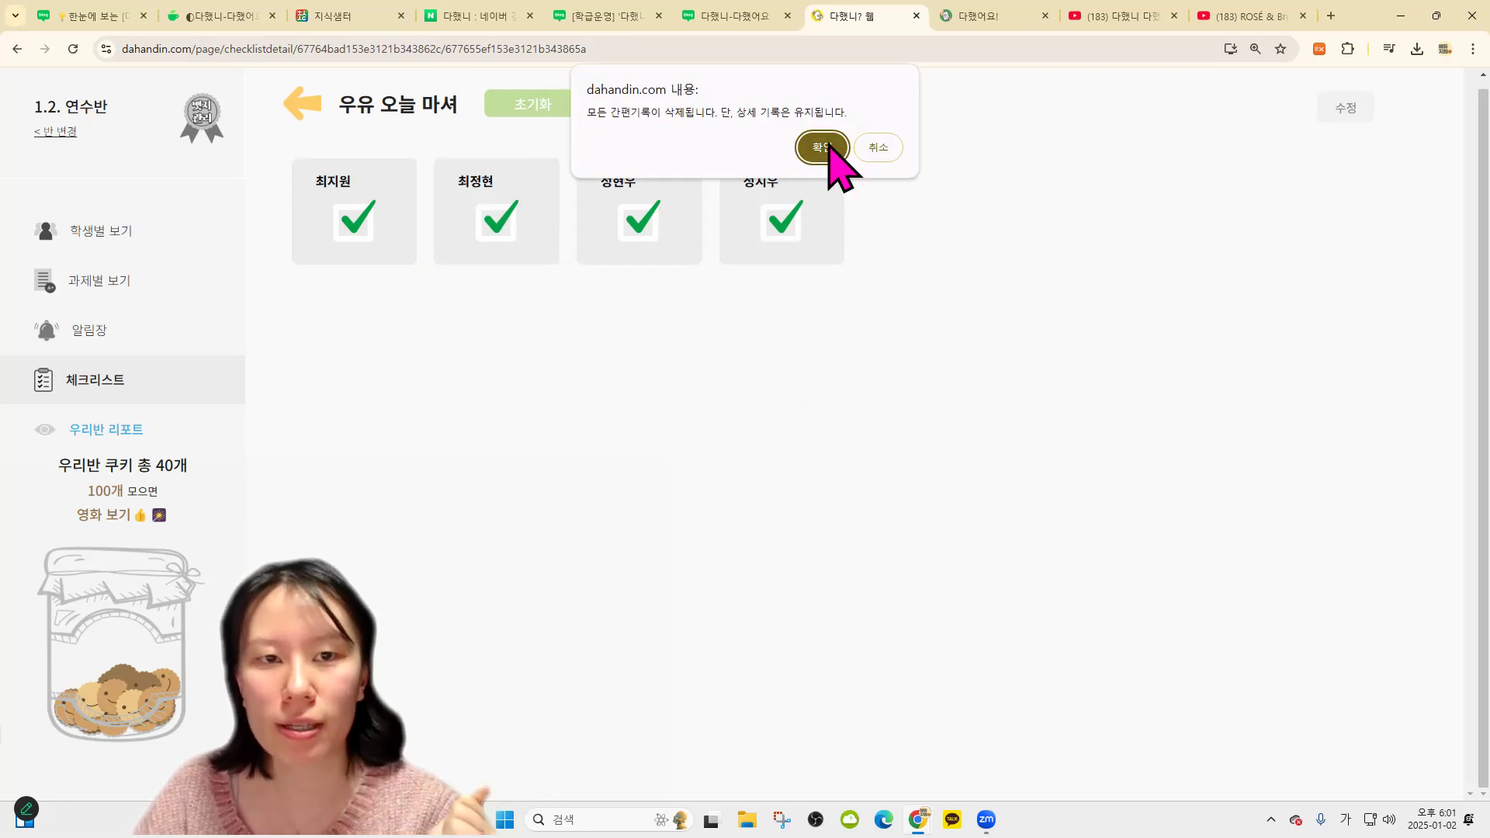
pyautogui.click(831, 152)
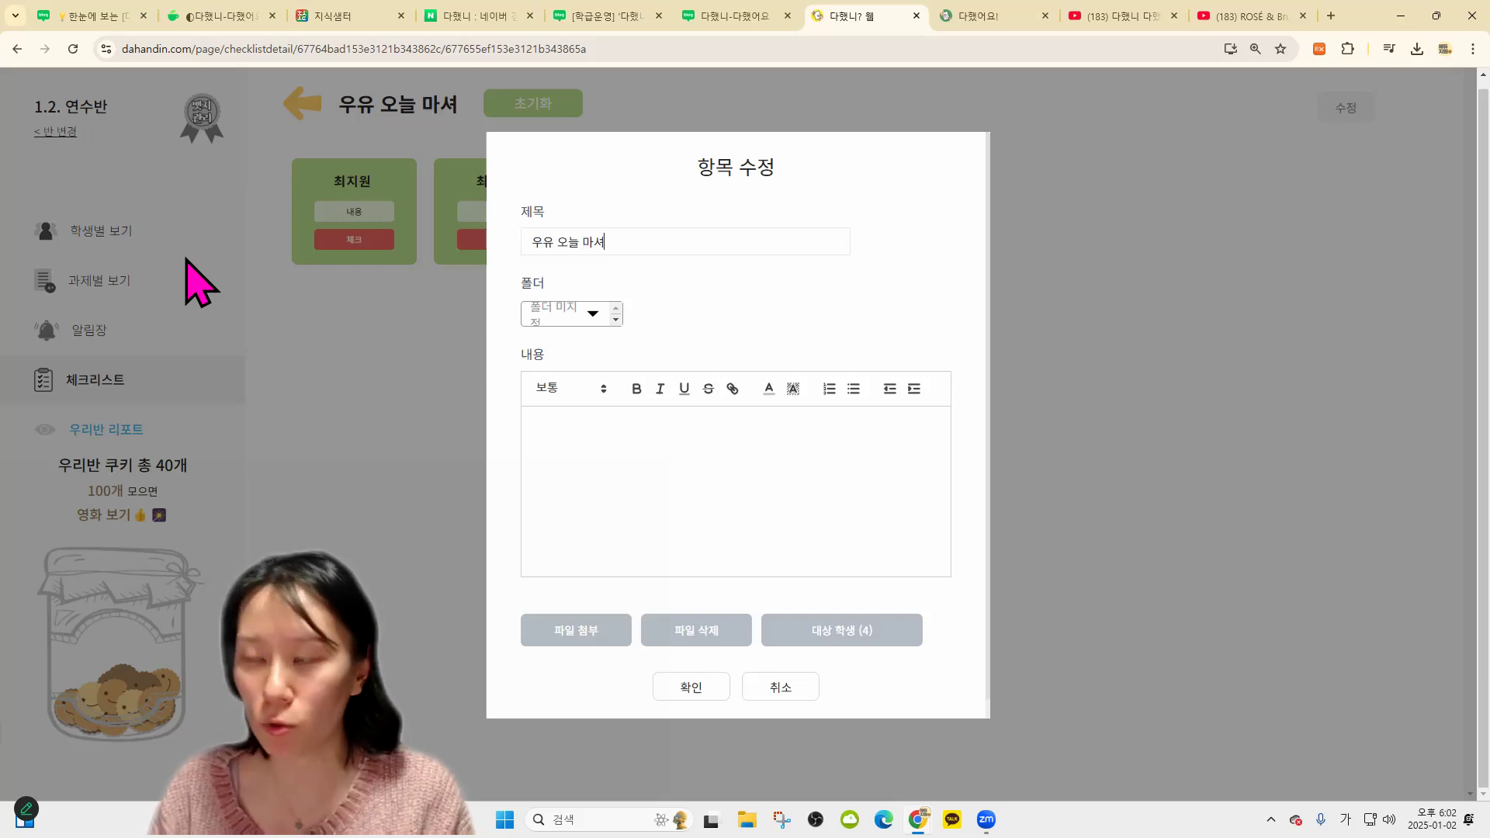
# Retitle the checklist '화장실 ...' and toggle the second student's check on and off
pyautogui.hotkey('ctrl', 'a')
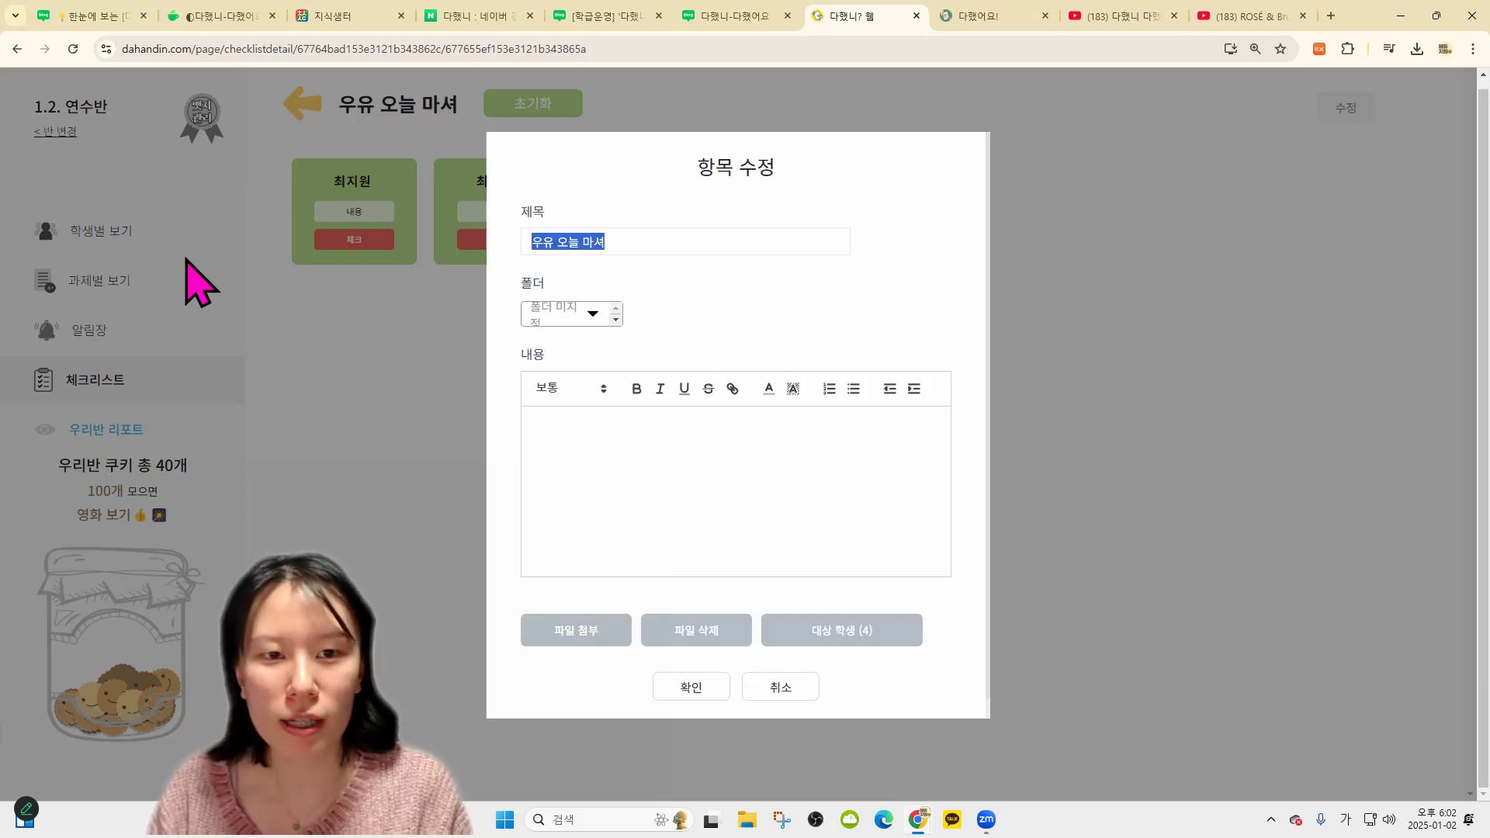
pyautogui.write('화장실 ...')
pyautogui.click(694, 687)
pyautogui.click(485, 241)
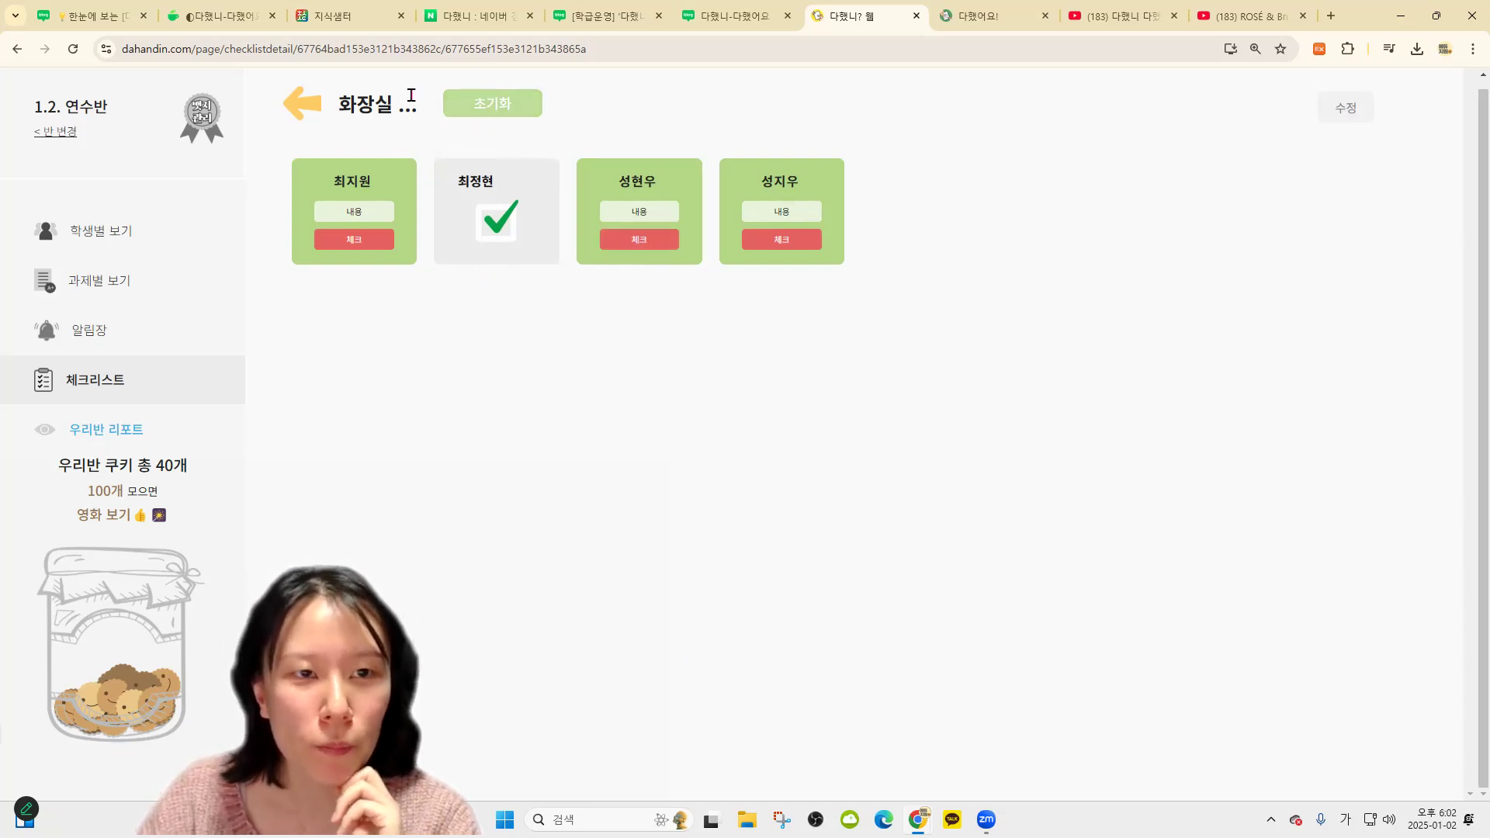
pyautogui.click(495, 231)
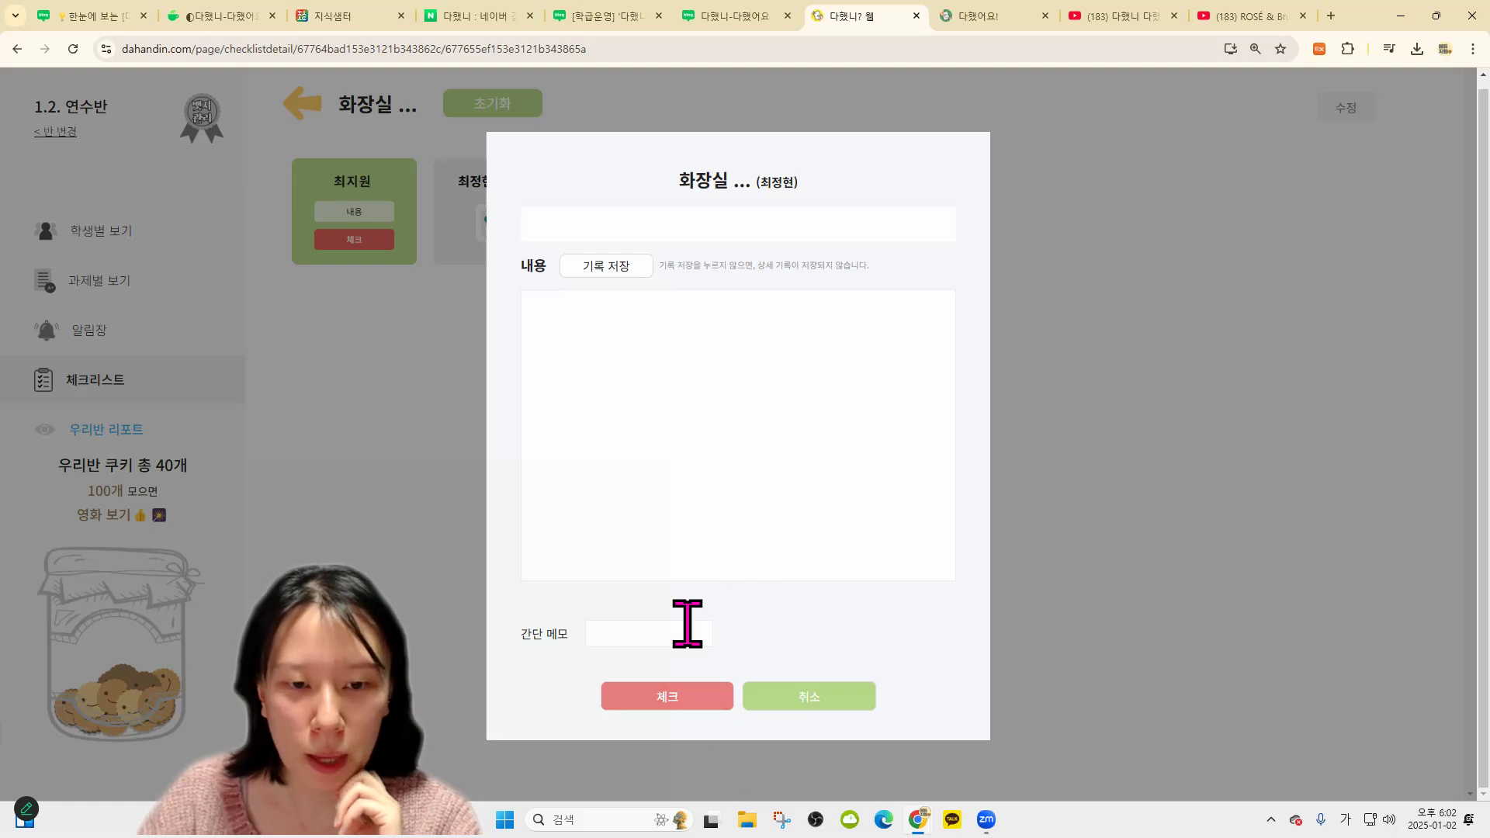
pyautogui.click(1131, 505)
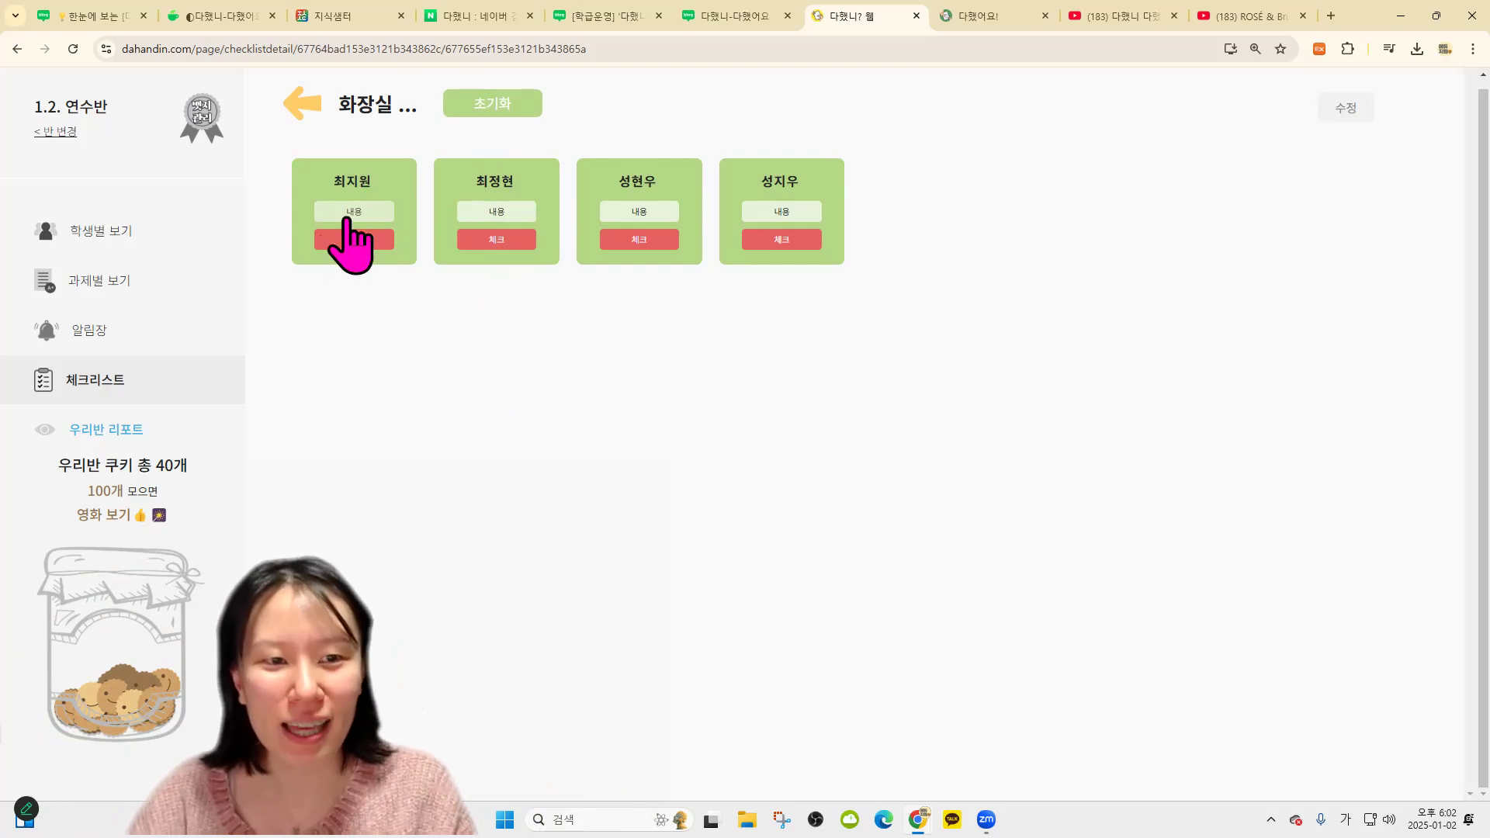
# Check the first student with memo 가족 and the fourth with memo 컴퓨터, then go back
pyautogui.click(365, 212)
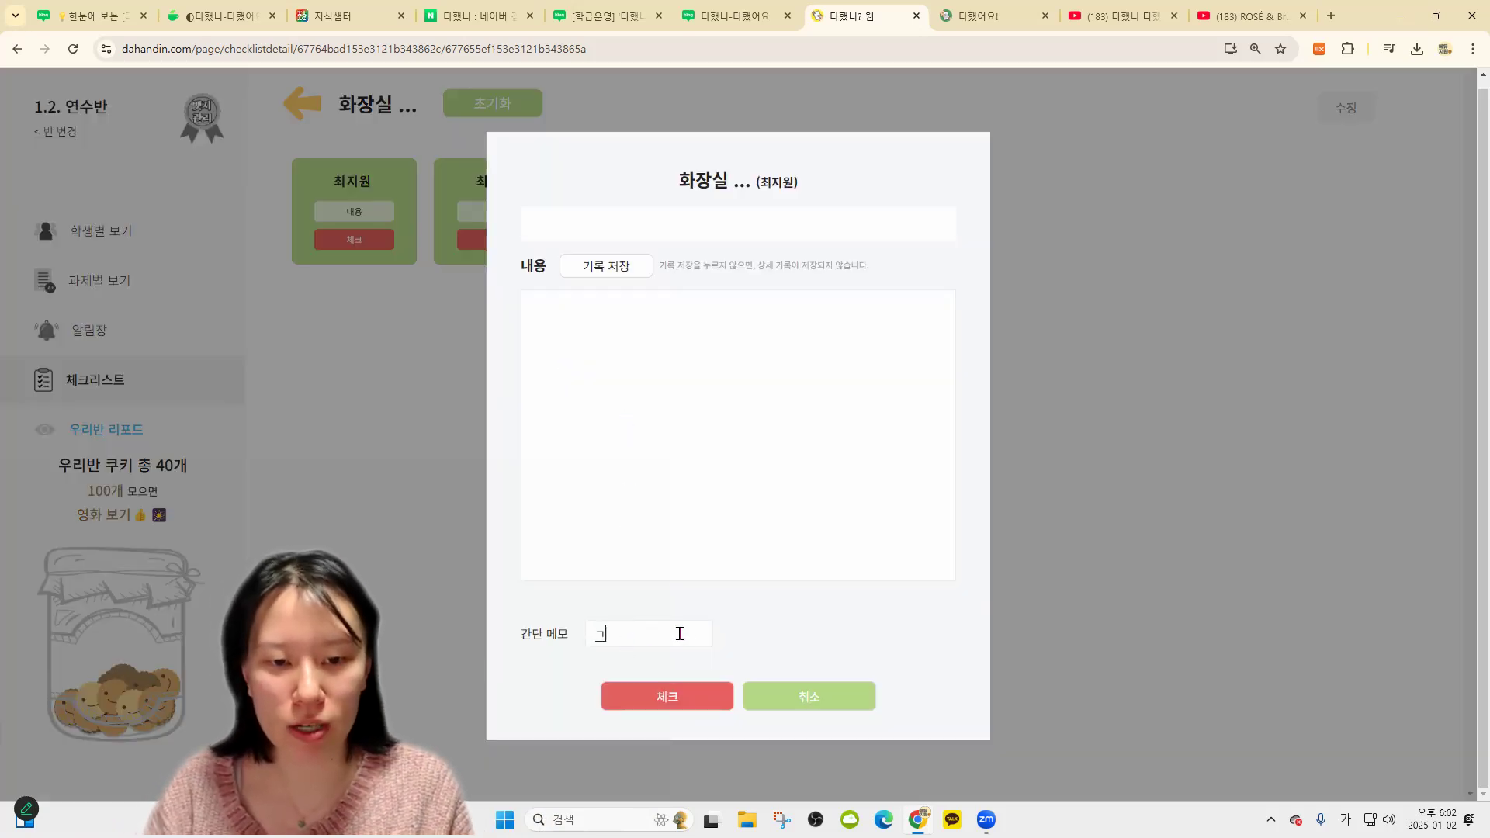
pyautogui.click(683, 701)
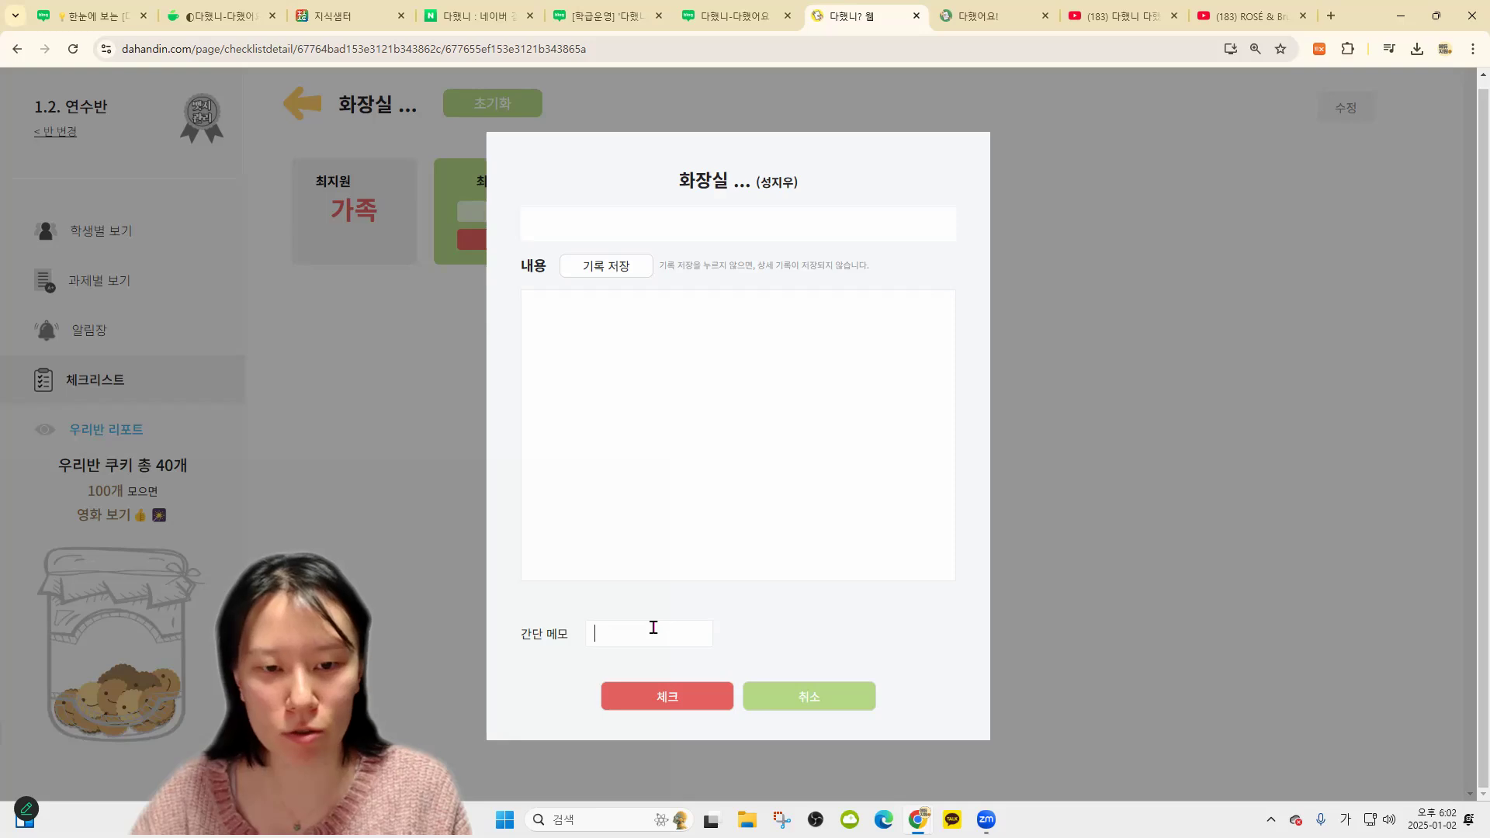
pyautogui.click(665, 698)
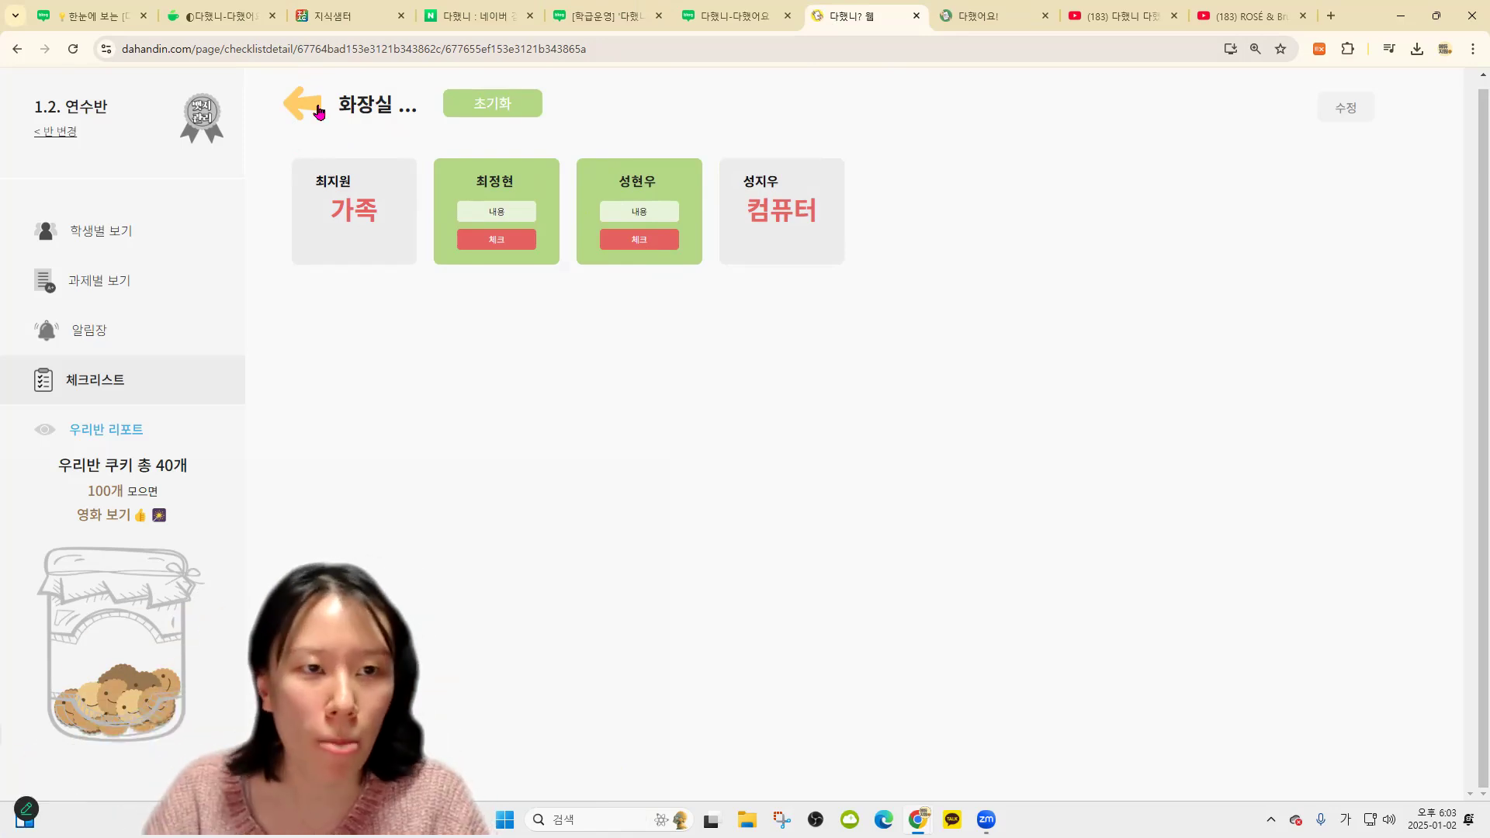
pyautogui.hotkey('alt', 'Left')
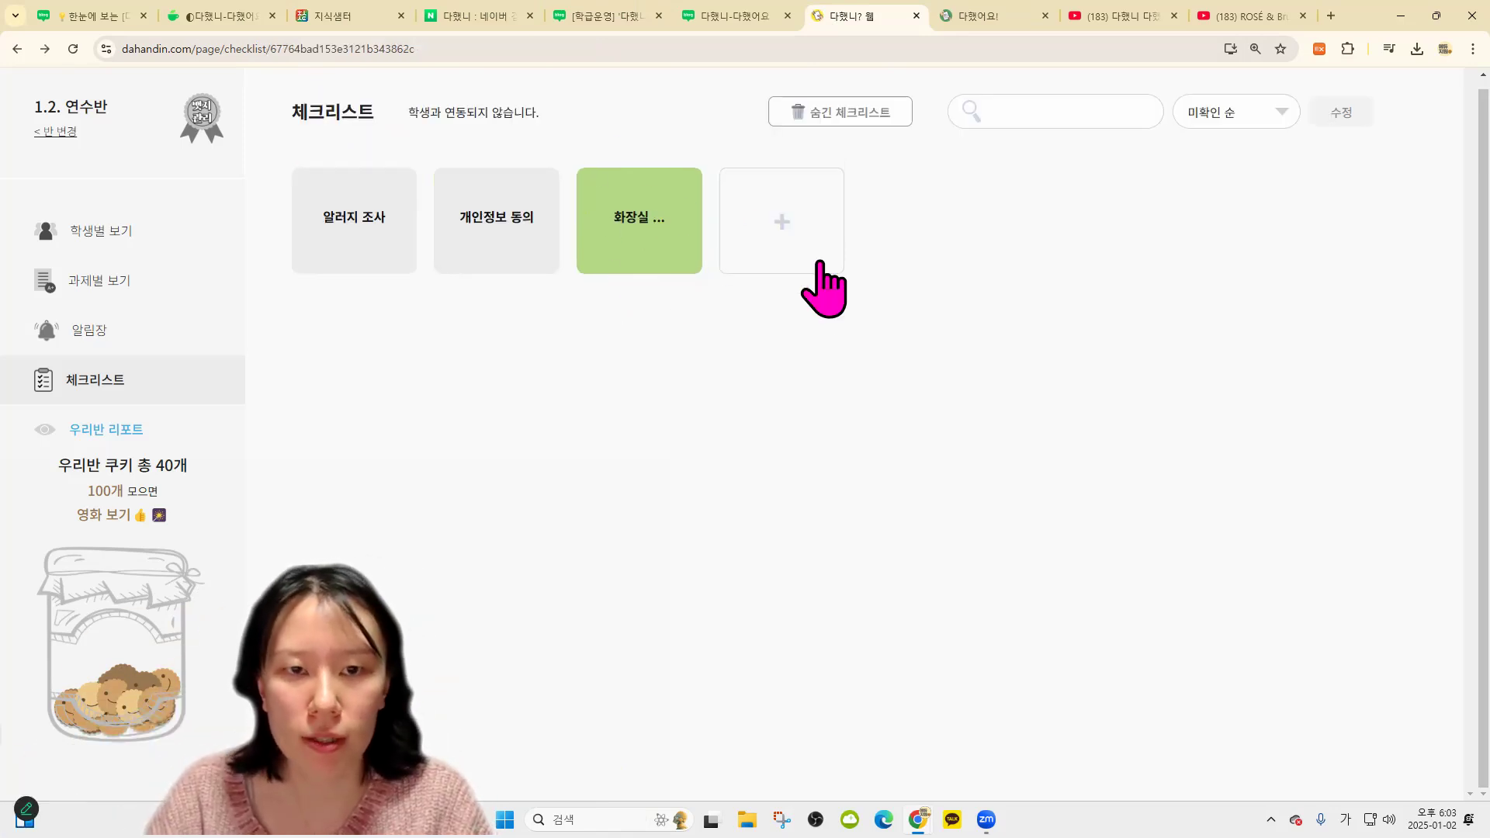
# Create a checklist folder named 수학 단원 평가 and open it
pyautogui.click(782, 231)
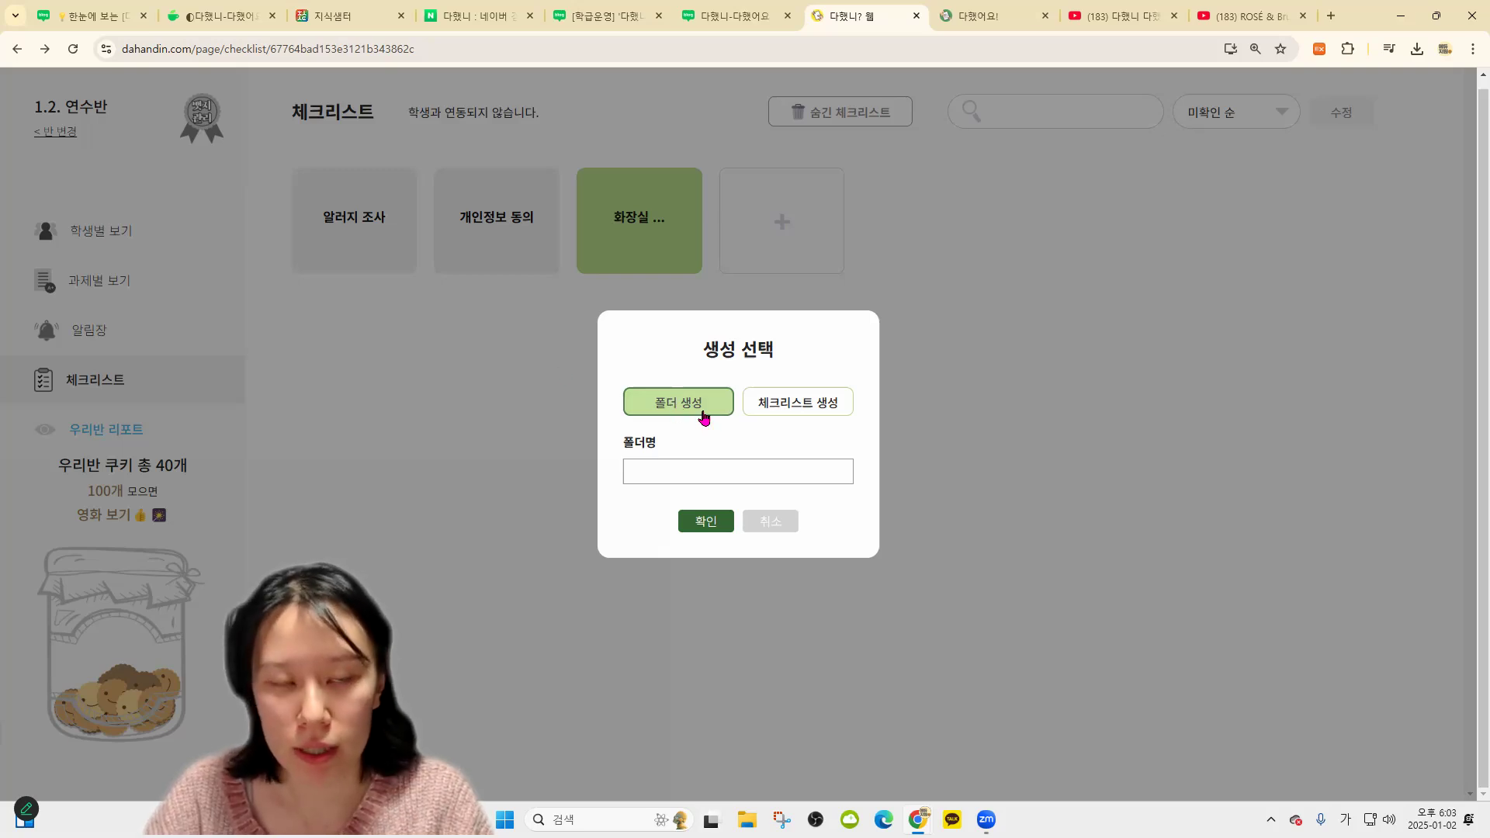
pyautogui.click(691, 473)
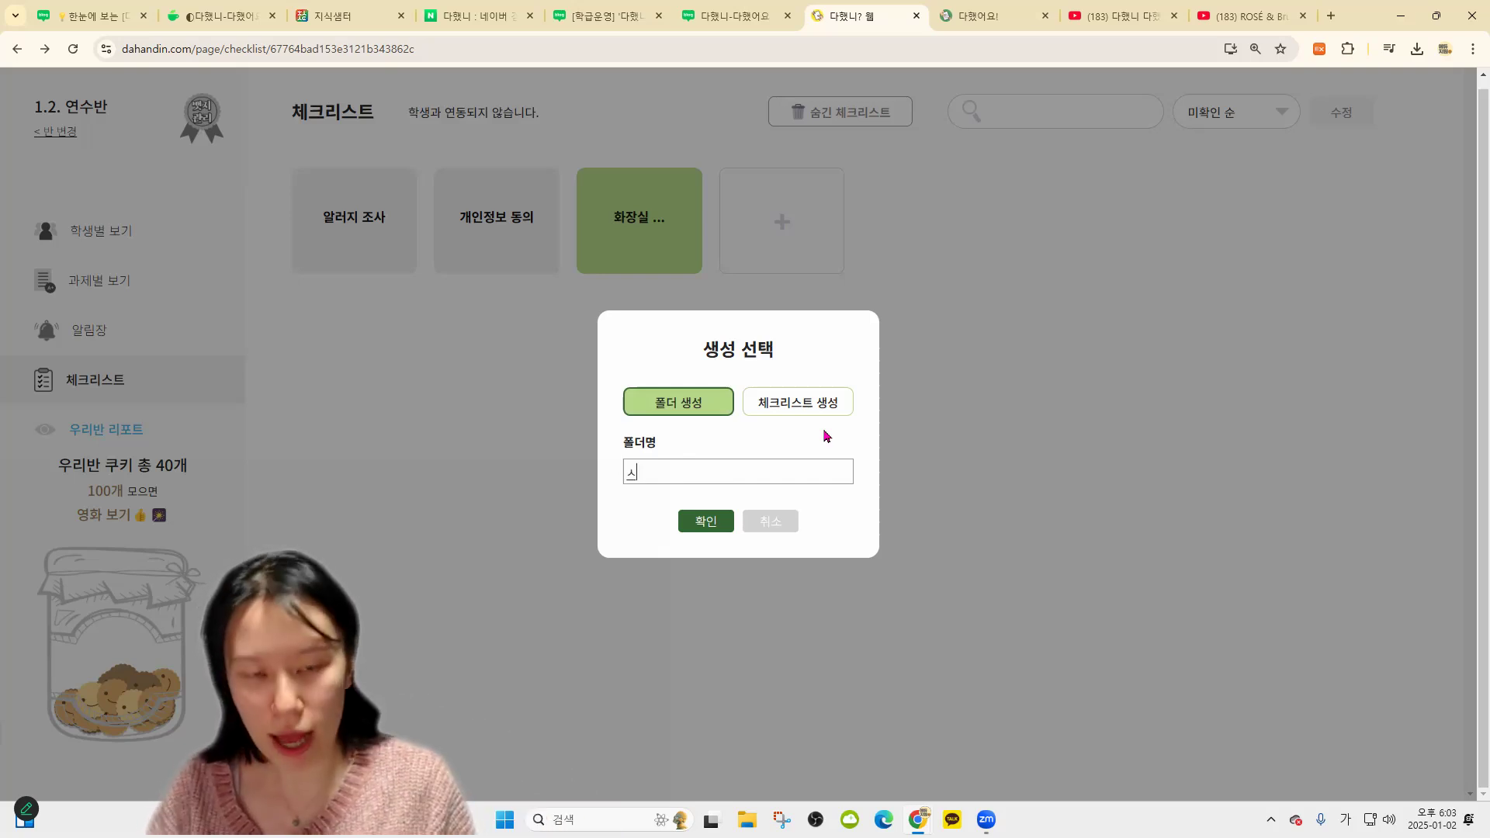
pyautogui.write('수학 단원 평가')
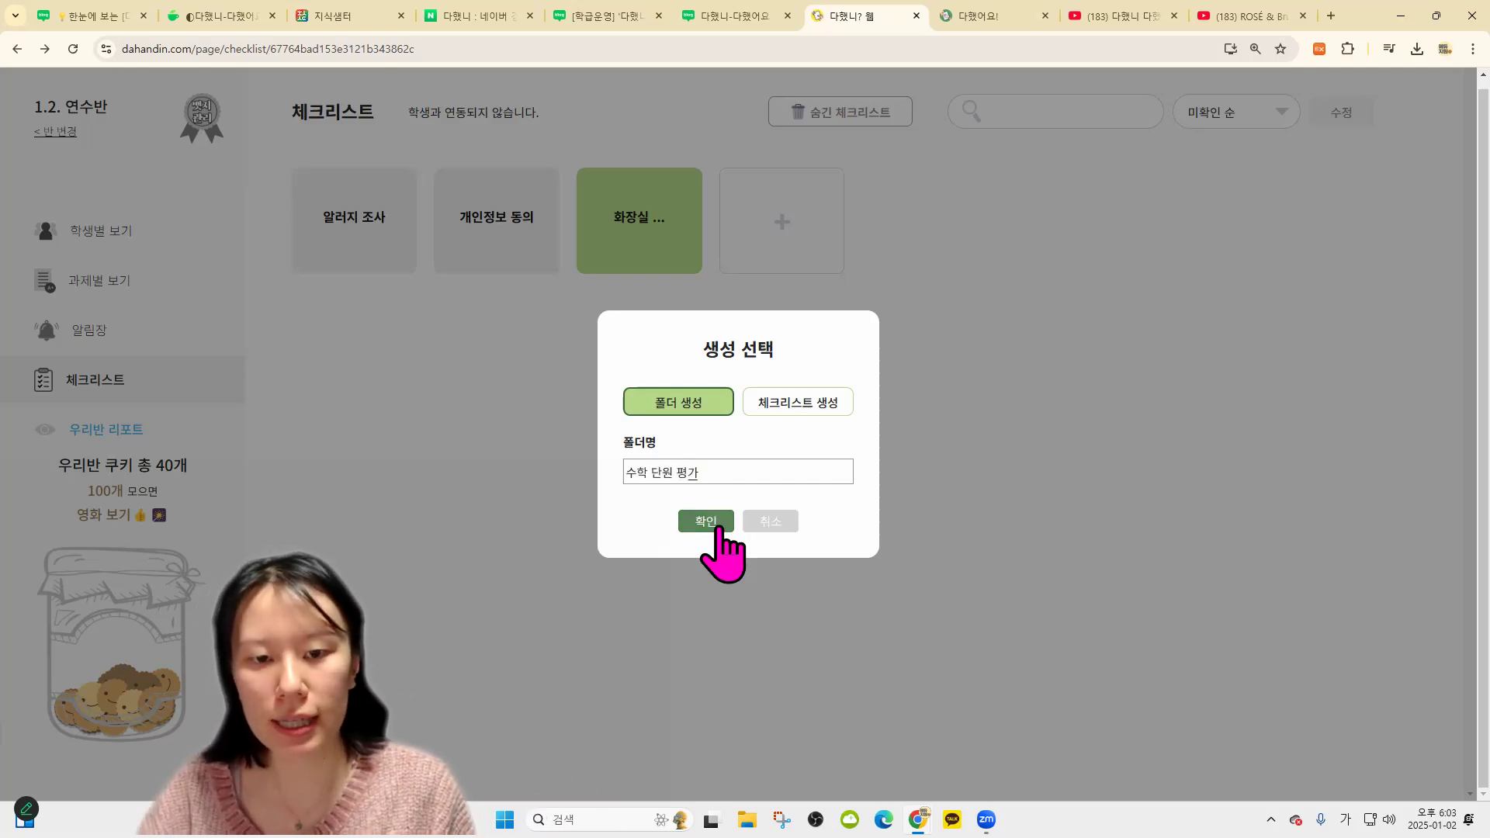
pyautogui.click(705, 521)
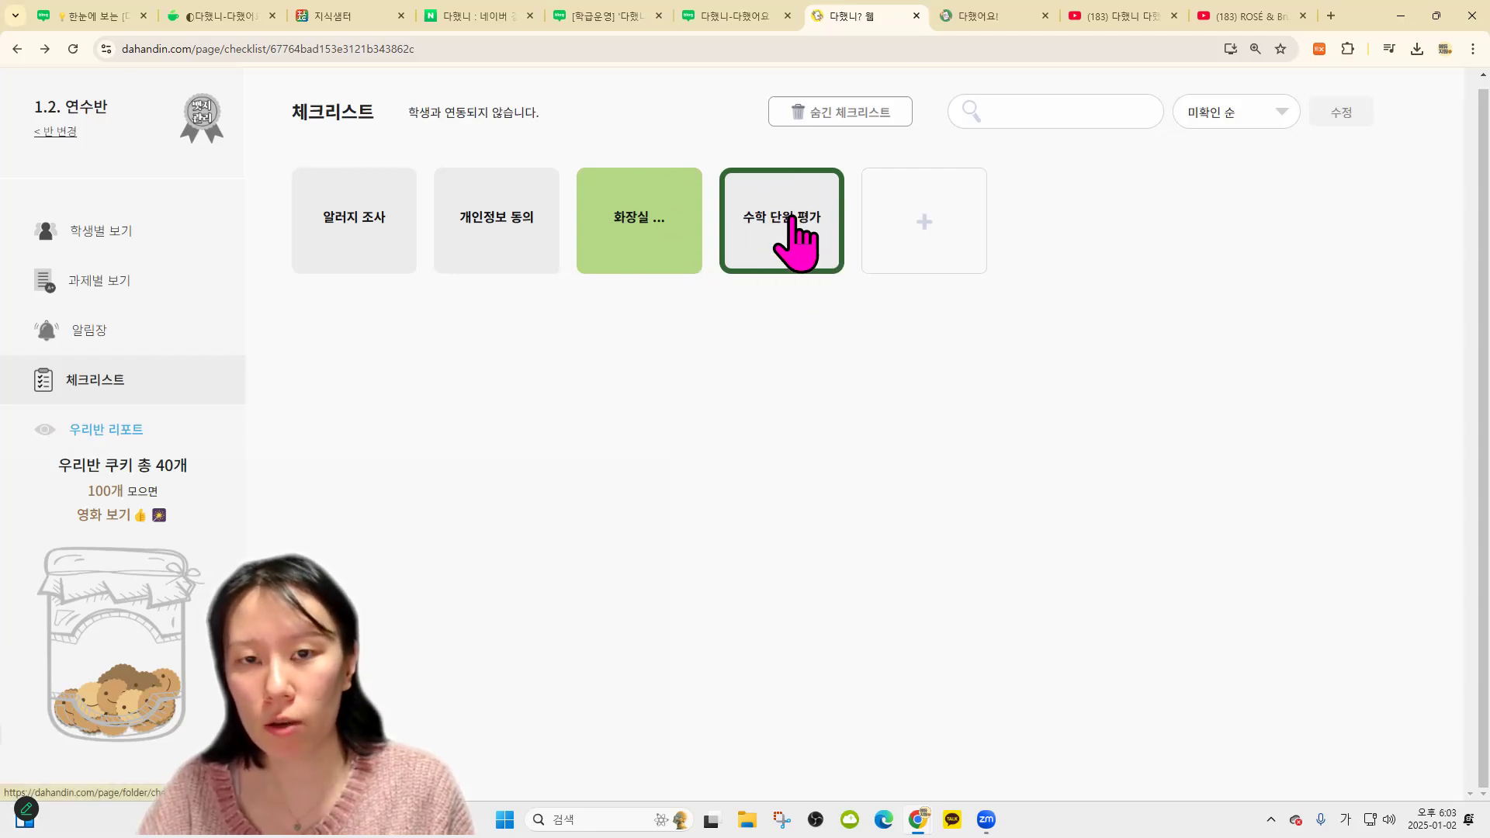
pyautogui.click(805, 224)
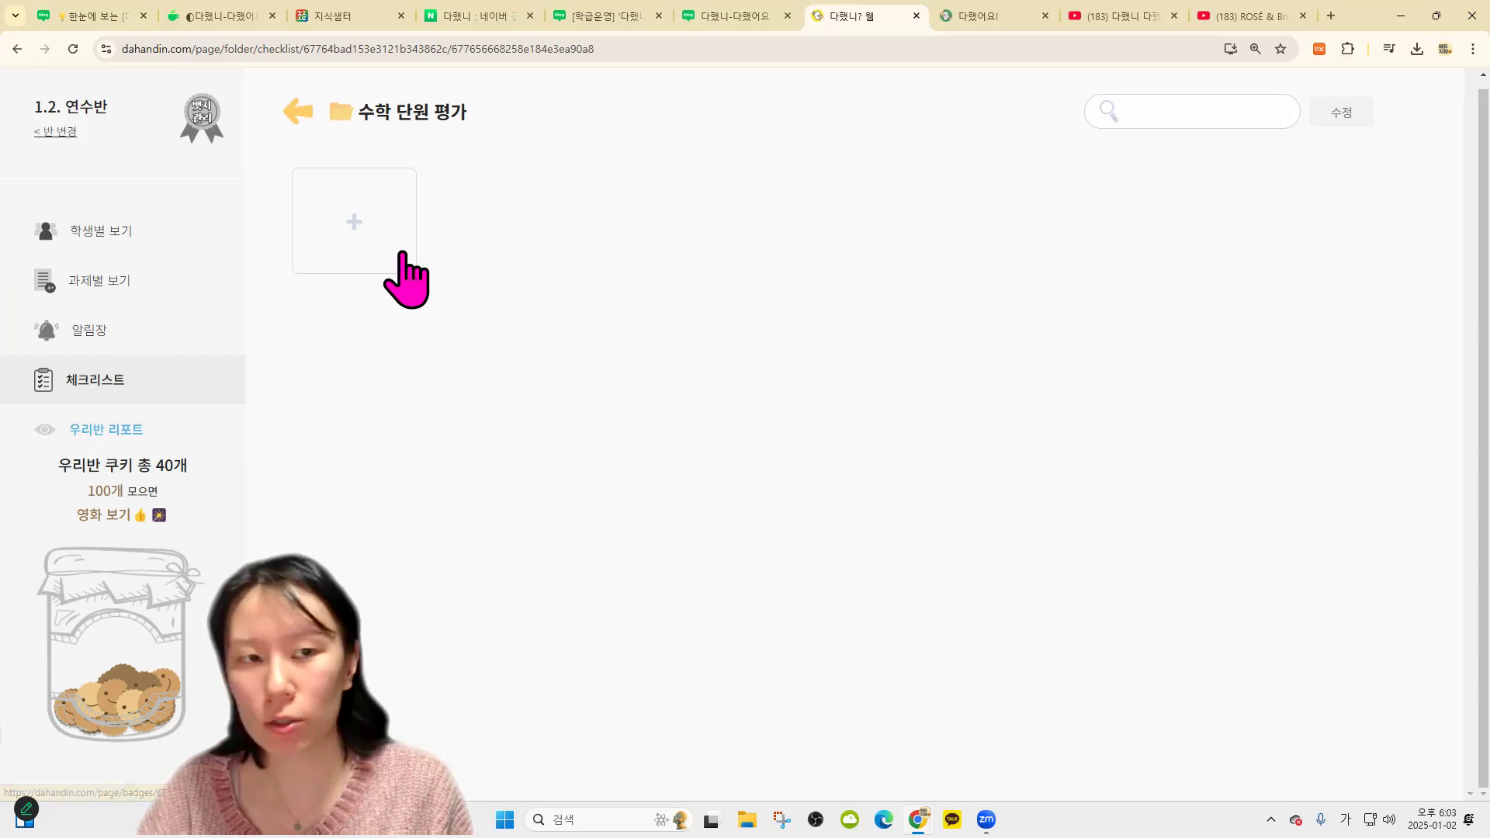
# Add a 1단원 checklist inside the 수학 단원 평가 folder and open it
pyautogui.click(366, 231)
pyautogui.write('1단원')
pyautogui.click(693, 687)
pyautogui.click(368, 252)
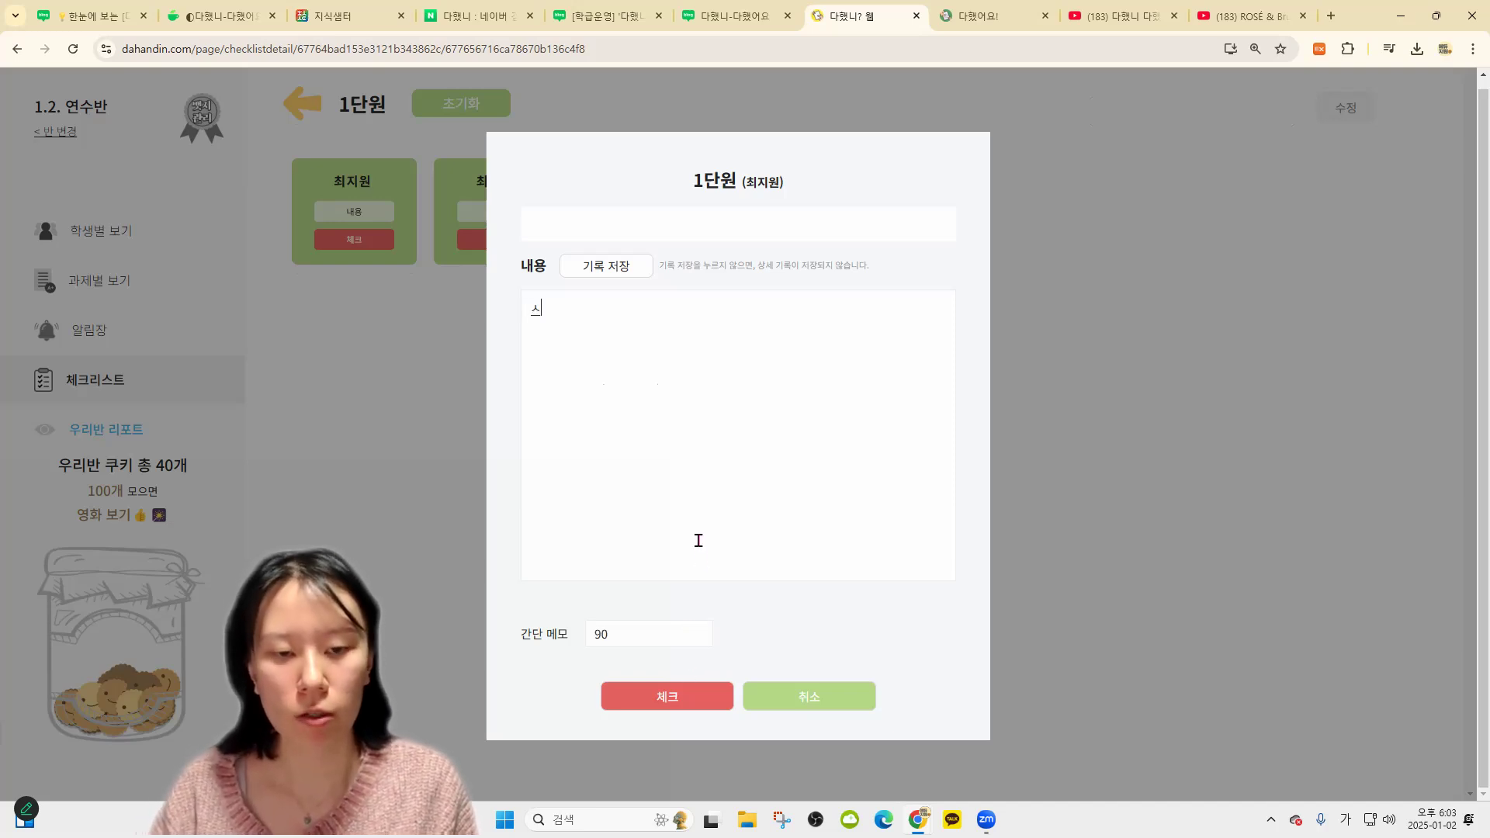
# Record 1단원 scores of 90, 80 and 88 for three students, then return to the folder
pyautogui.click(681, 700)
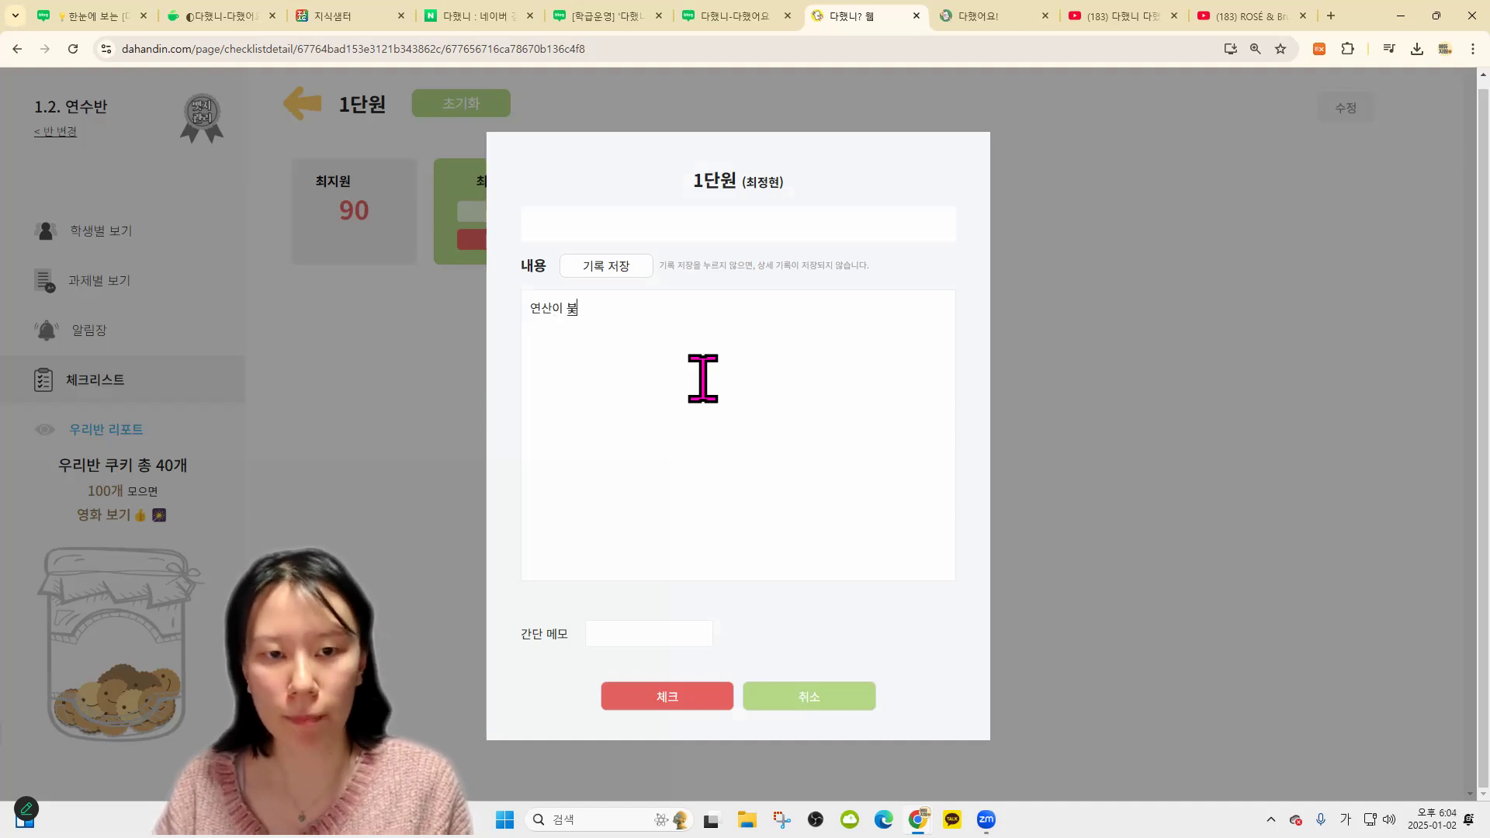
pyautogui.write('.0')
pyautogui.click(666, 701)
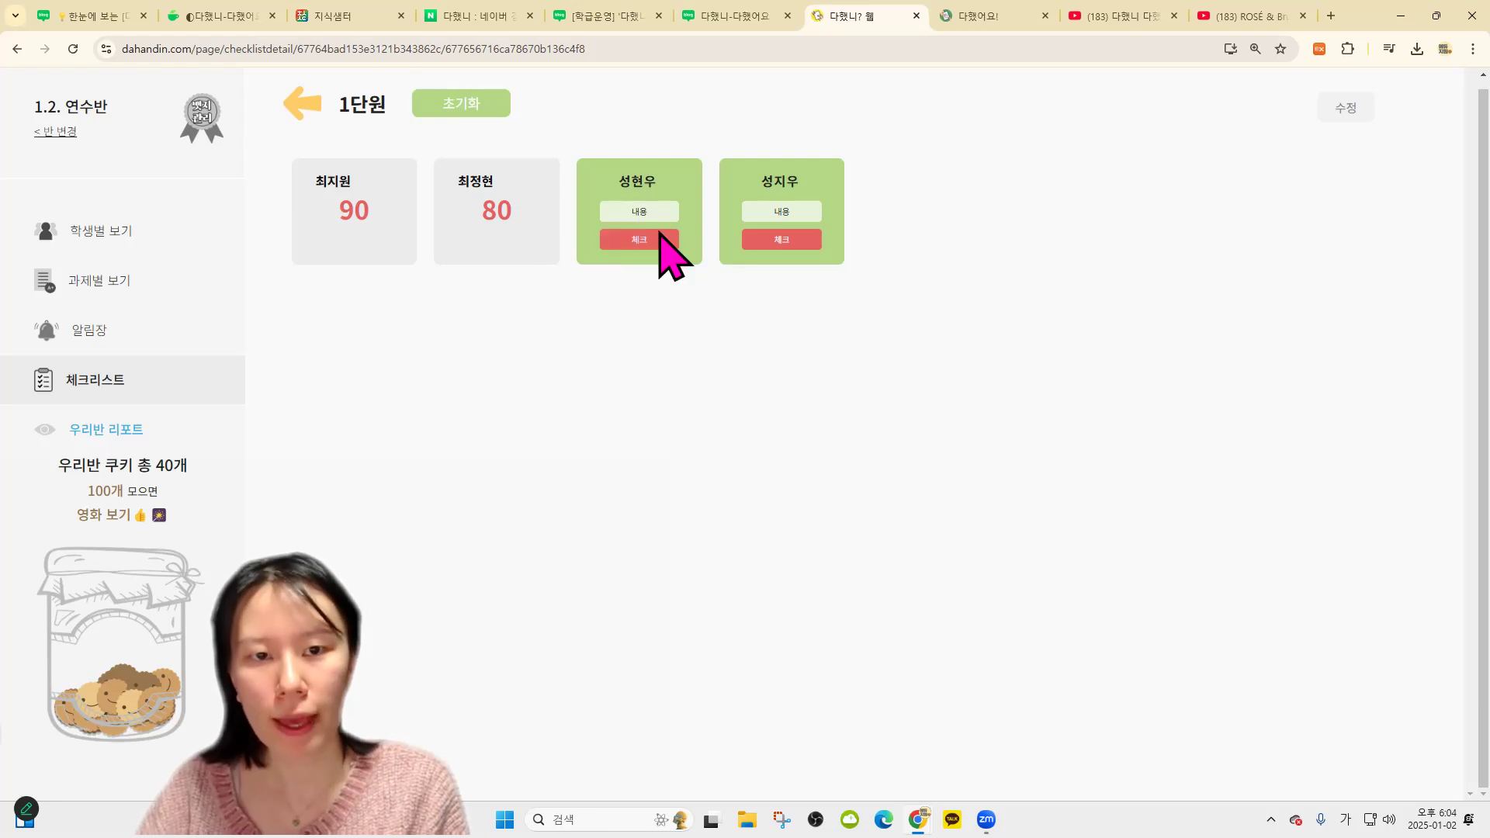
pyautogui.click(647, 239)
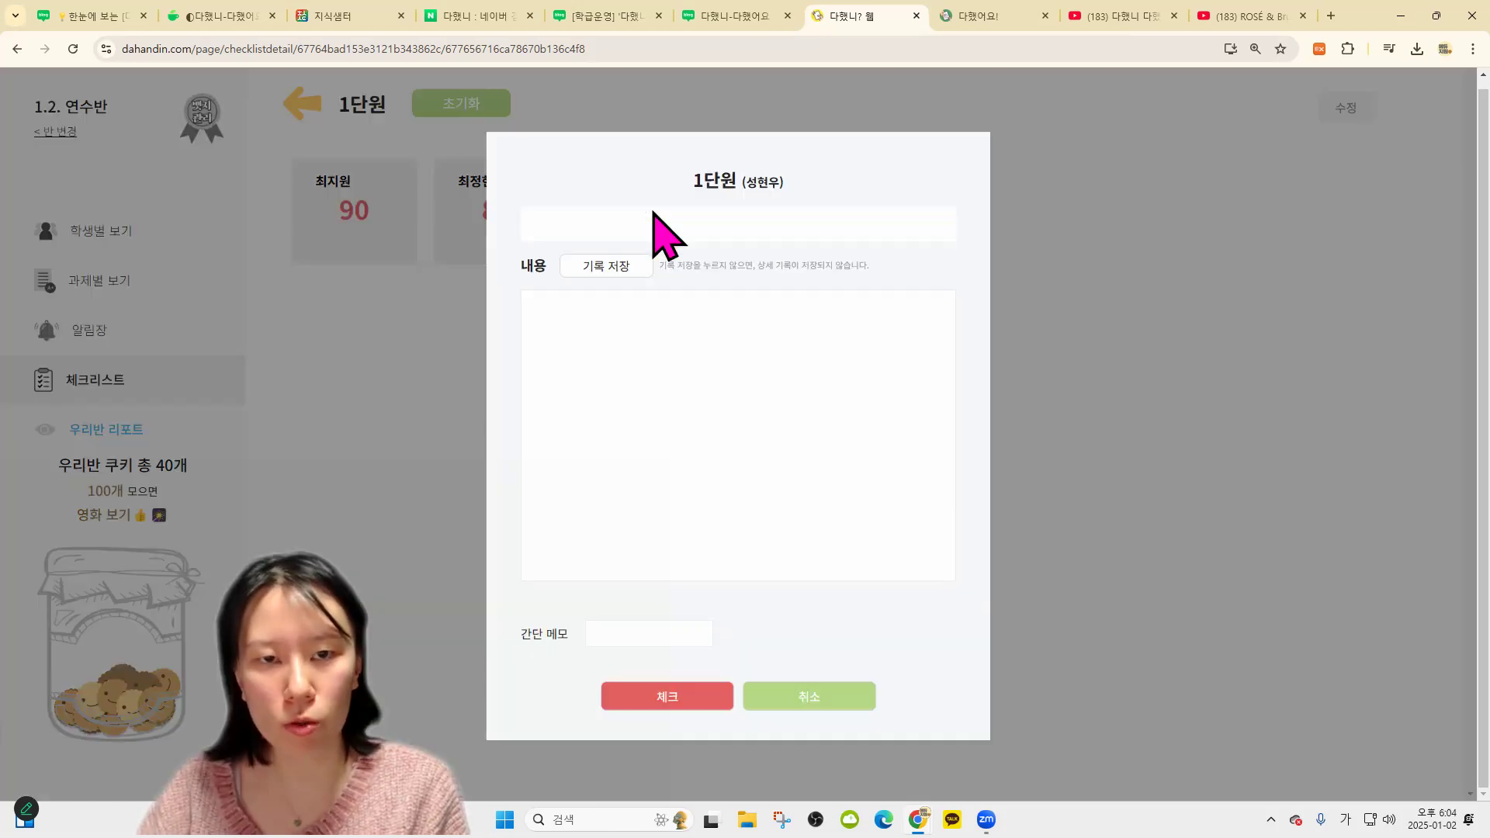
pyautogui.press('super+period')
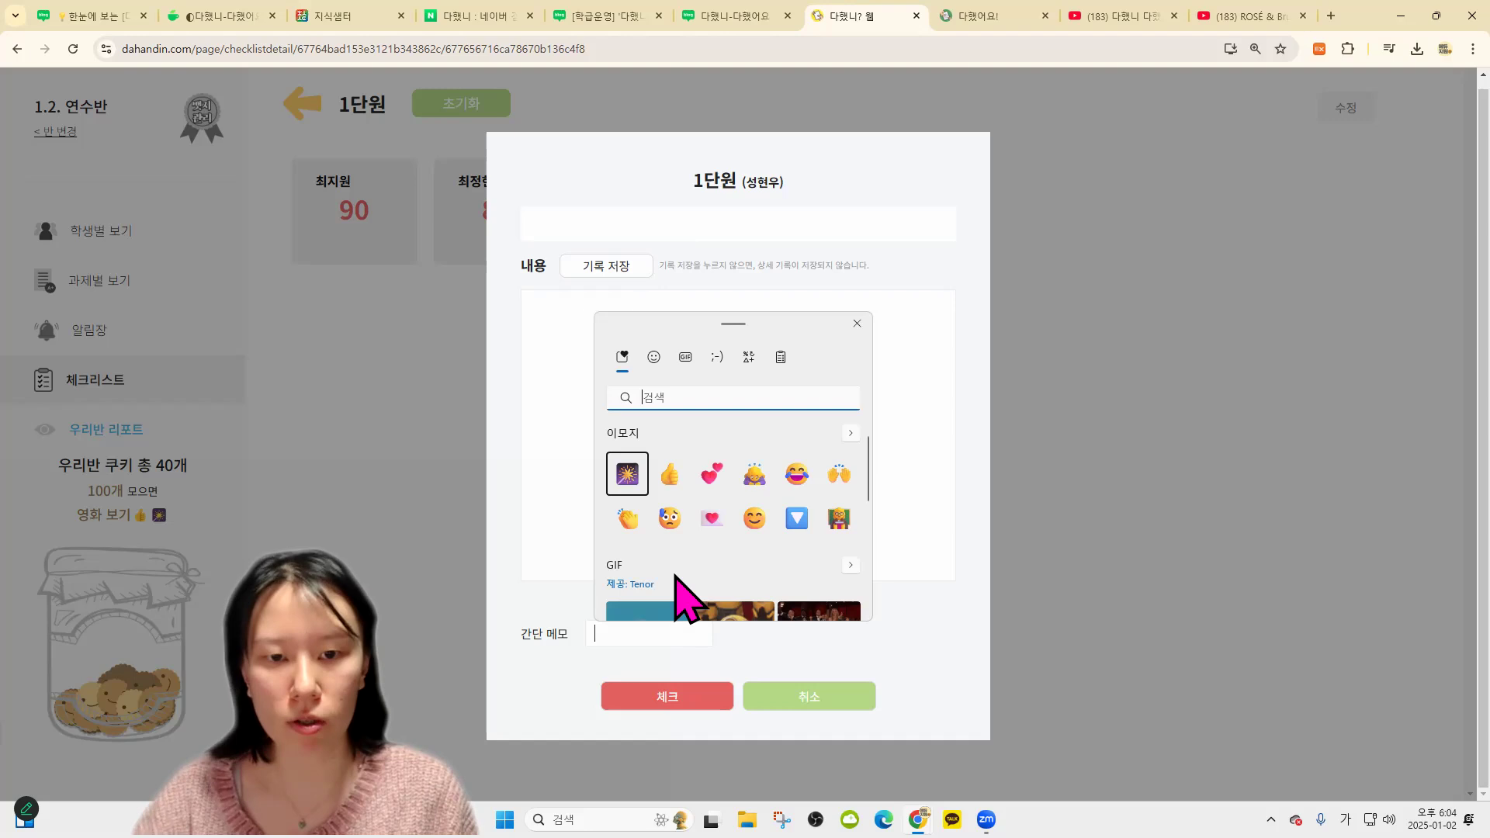
pyautogui.press('Return')
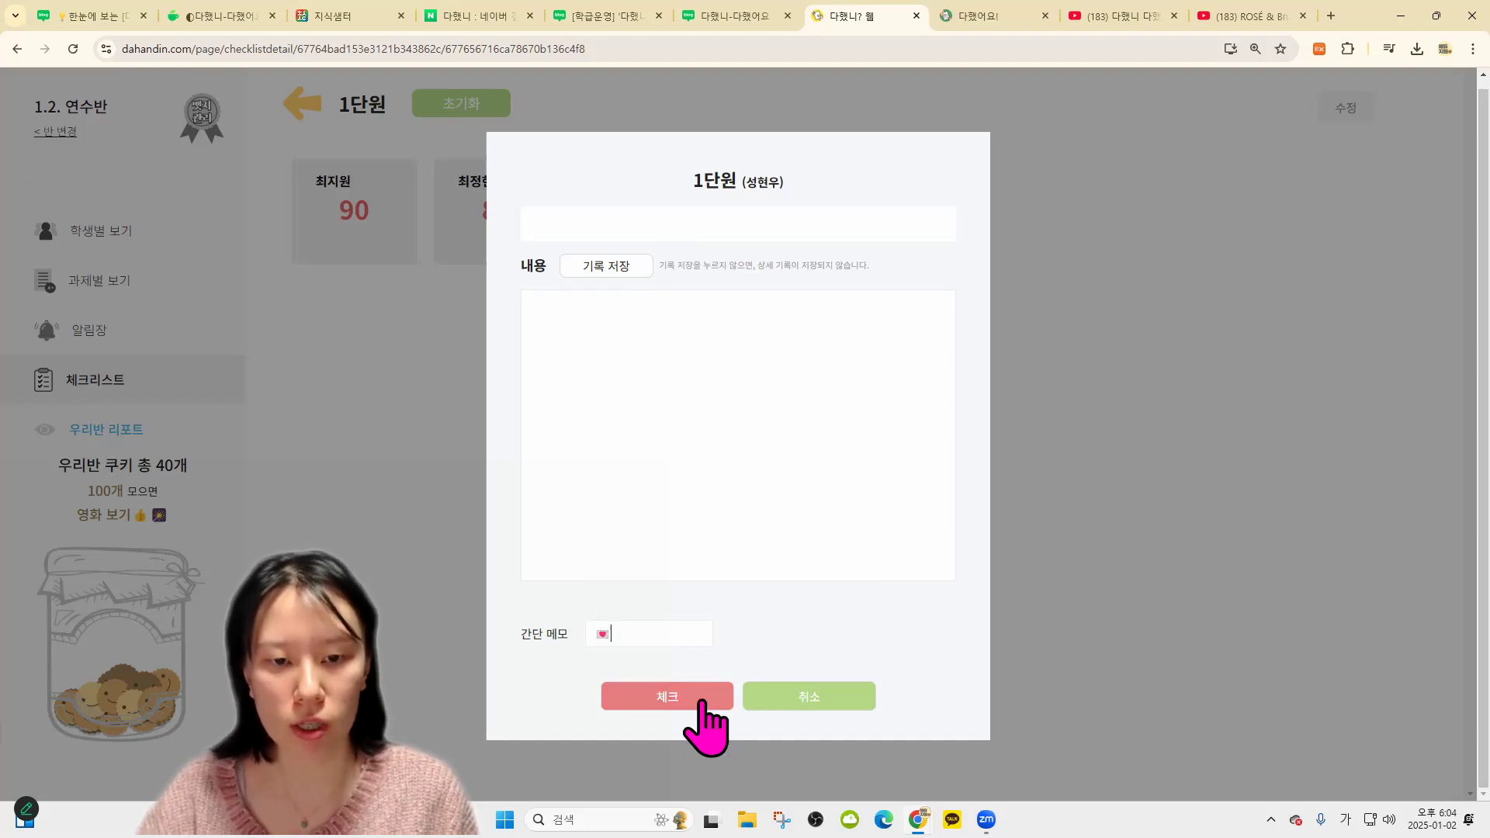
pyautogui.click(699, 702)
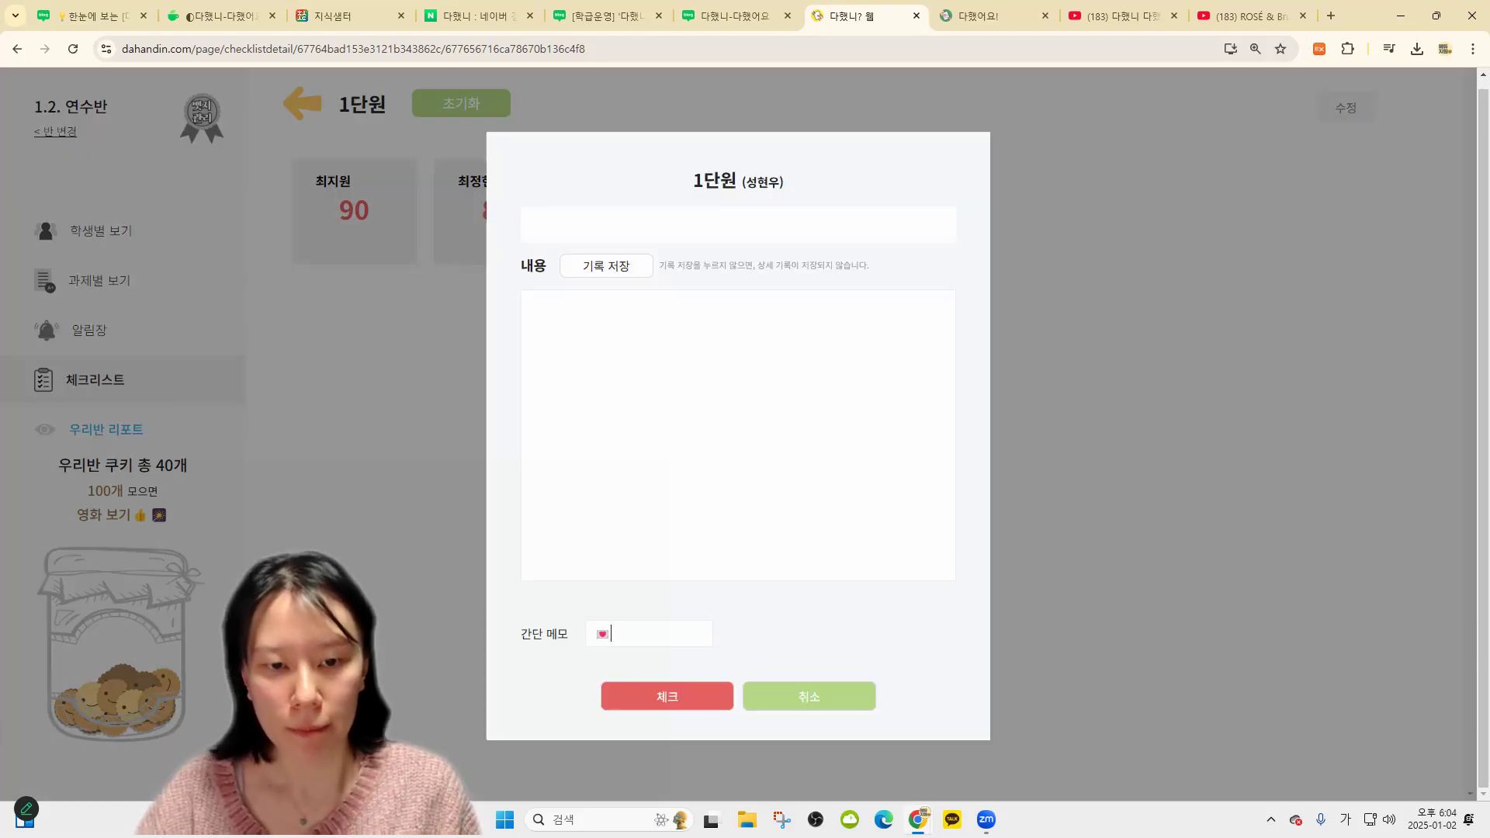
pyautogui.write('88')
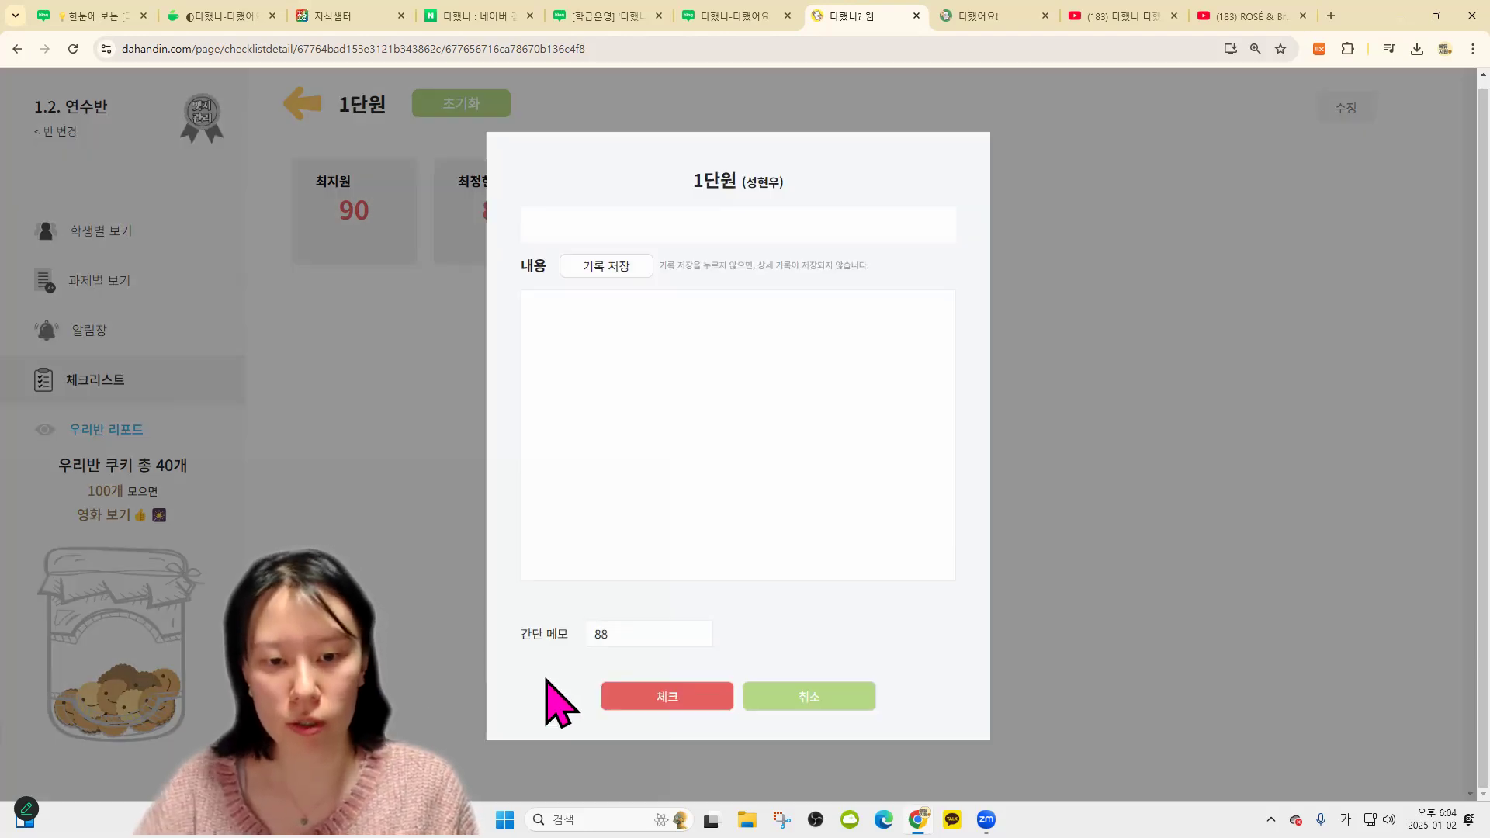
pyautogui.press('Return')
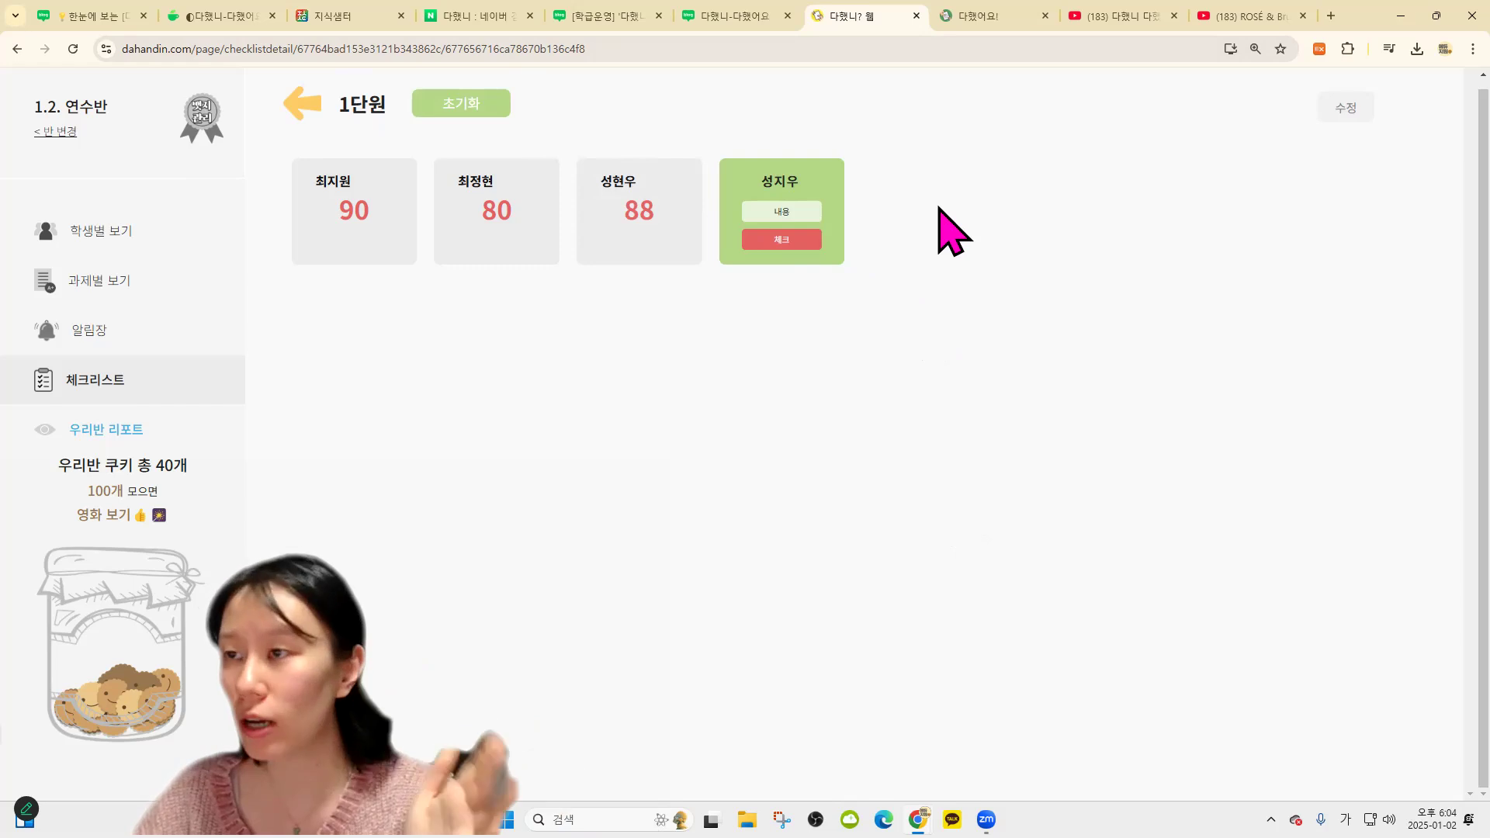
pyautogui.click(301, 102)
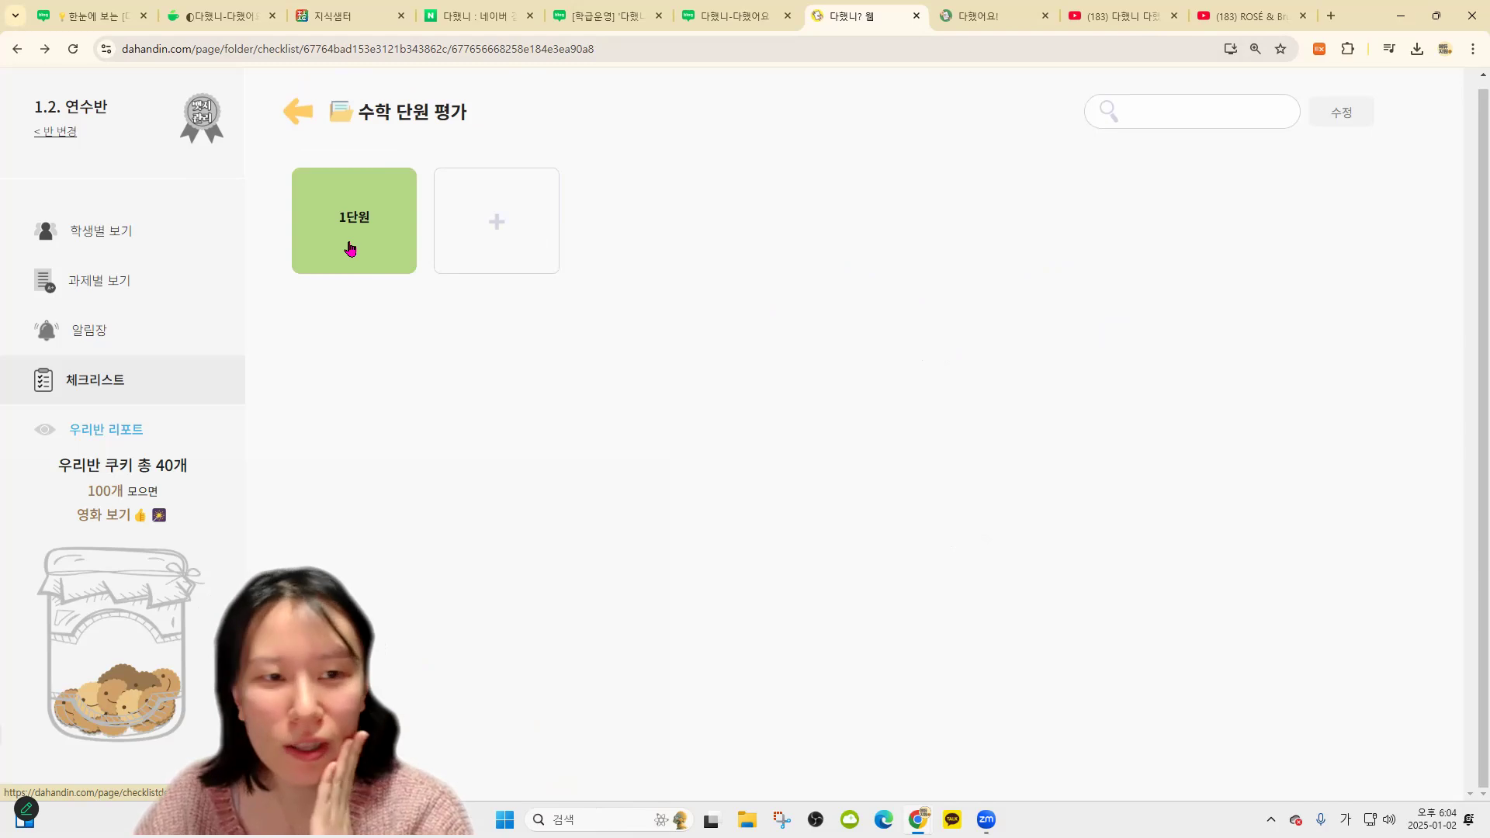
# Look at a student's 1단원 record in the 수학 단원 평가 folder, then return to the full checklist list
pyautogui.click(350, 249)
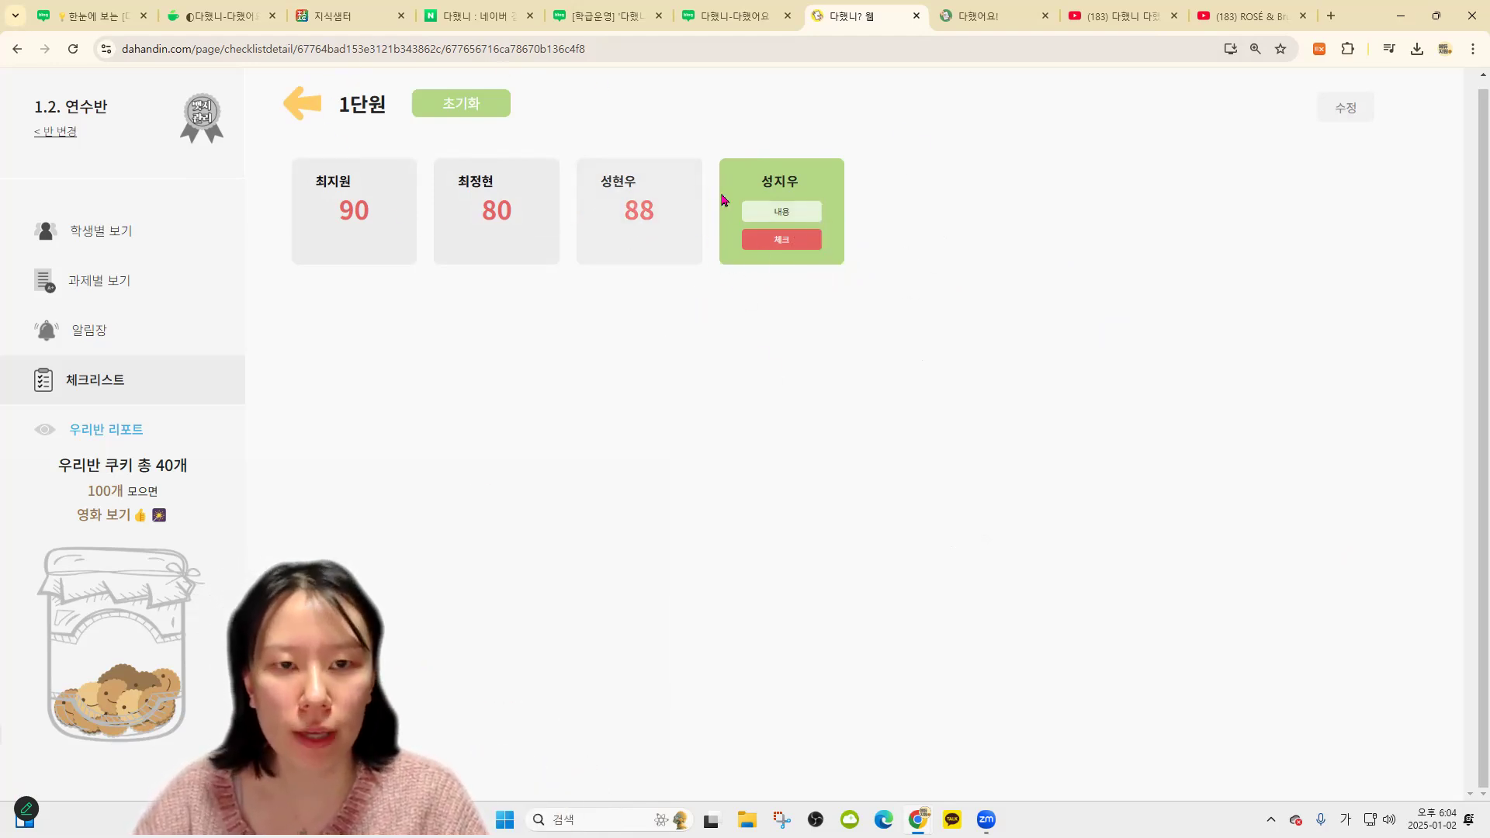
pyautogui.click(611, 208)
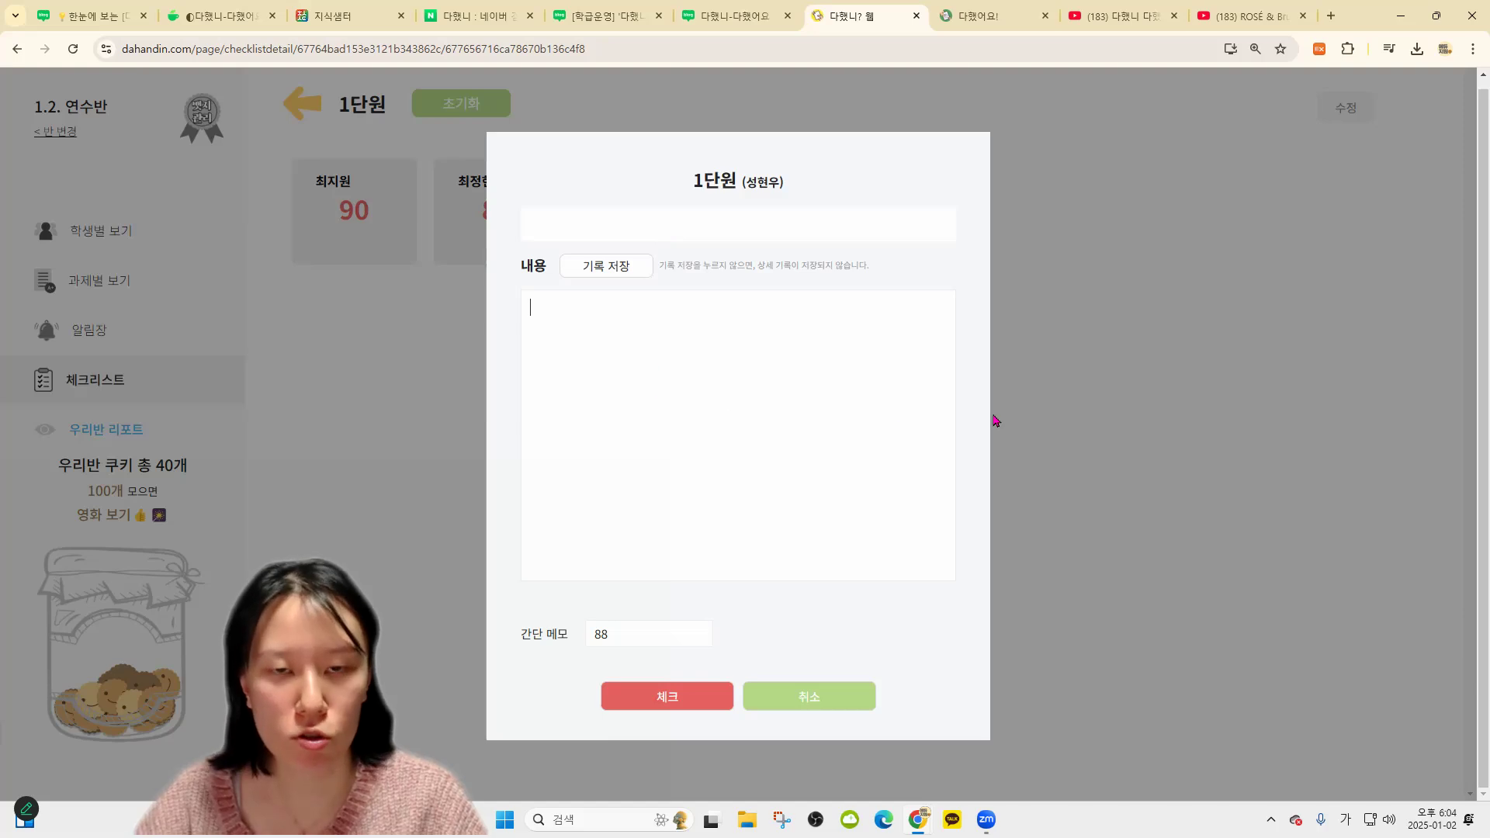
pyautogui.click(301, 113)
pyautogui.click(302, 107)
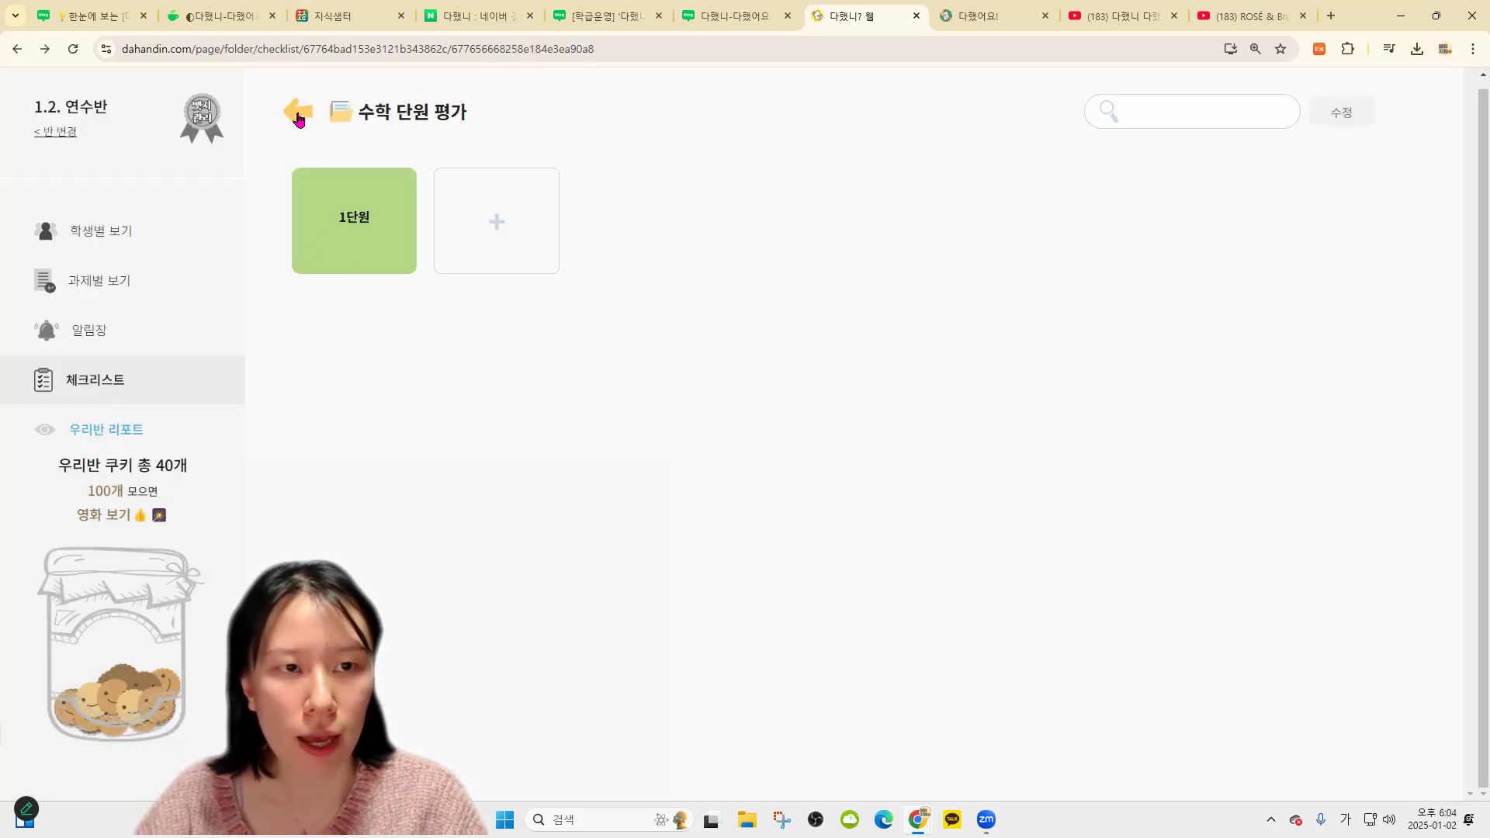
pyautogui.click(298, 112)
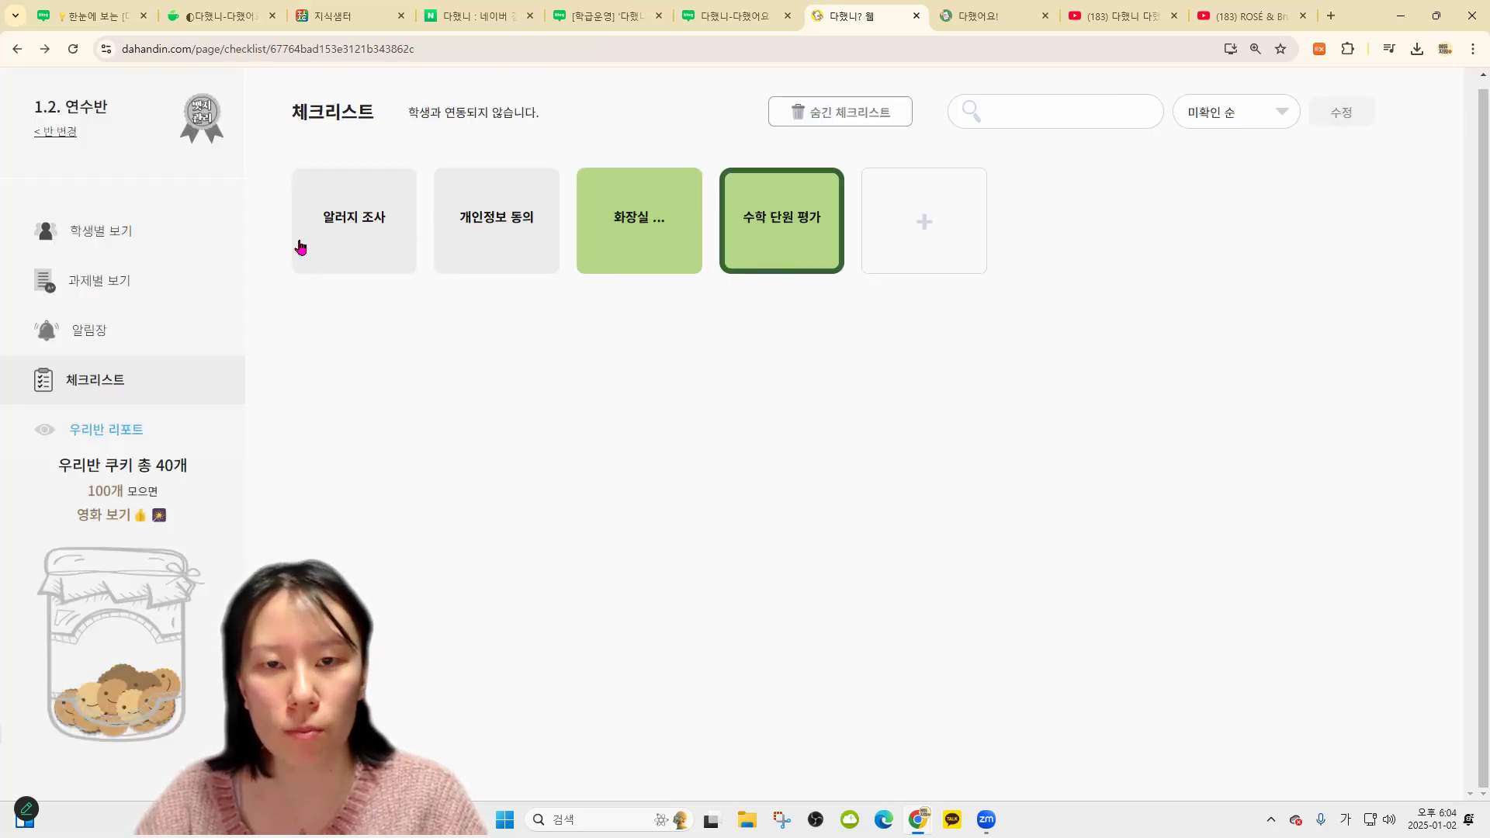
# Assign the 개인정보 동의 checklist to the 수학 단원 평가 folder and verify it appears there
pyautogui.click(511, 226)
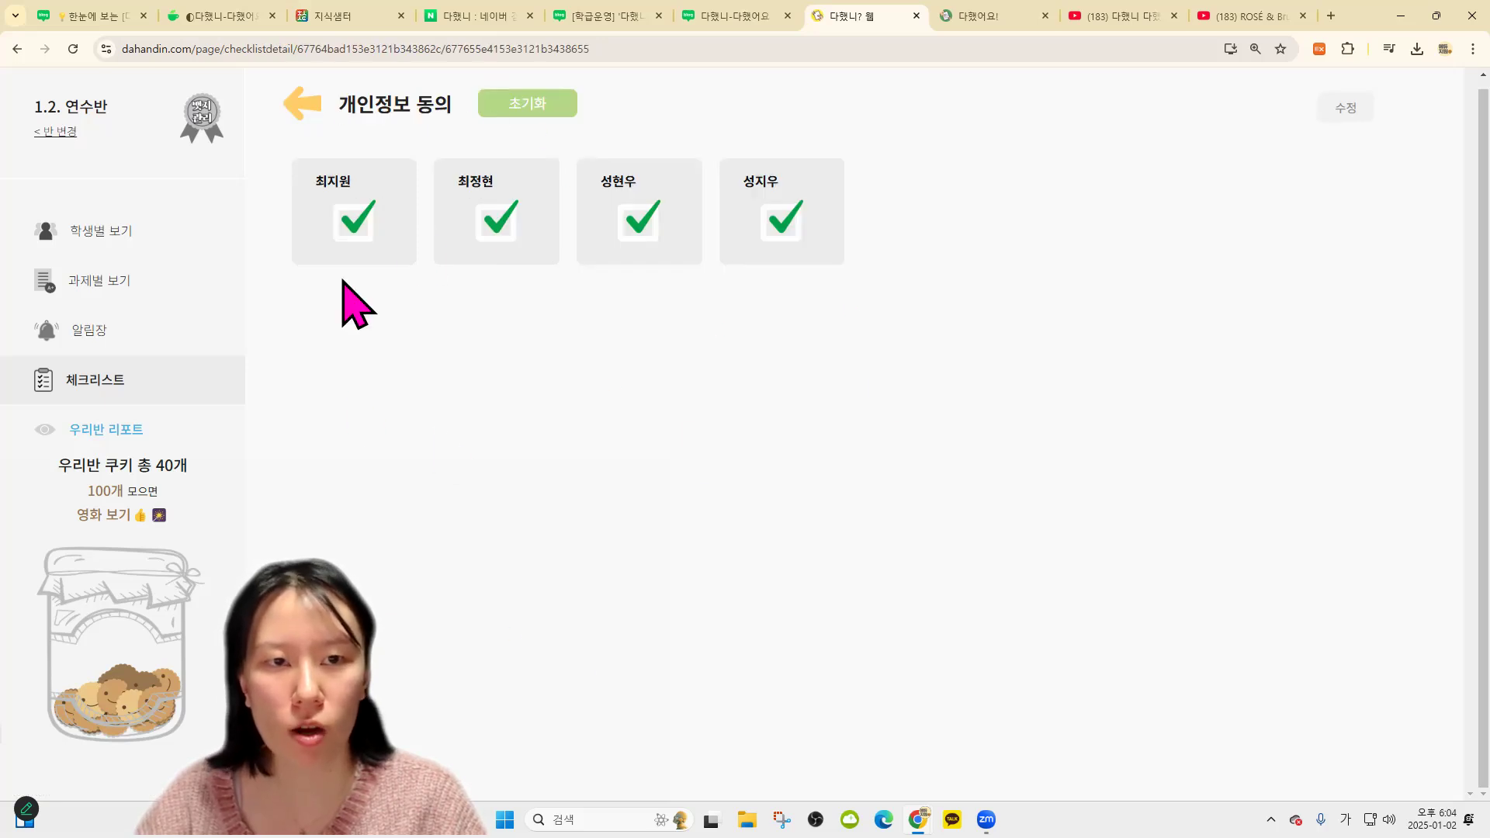
pyautogui.click(1345, 108)
pyautogui.click(593, 313)
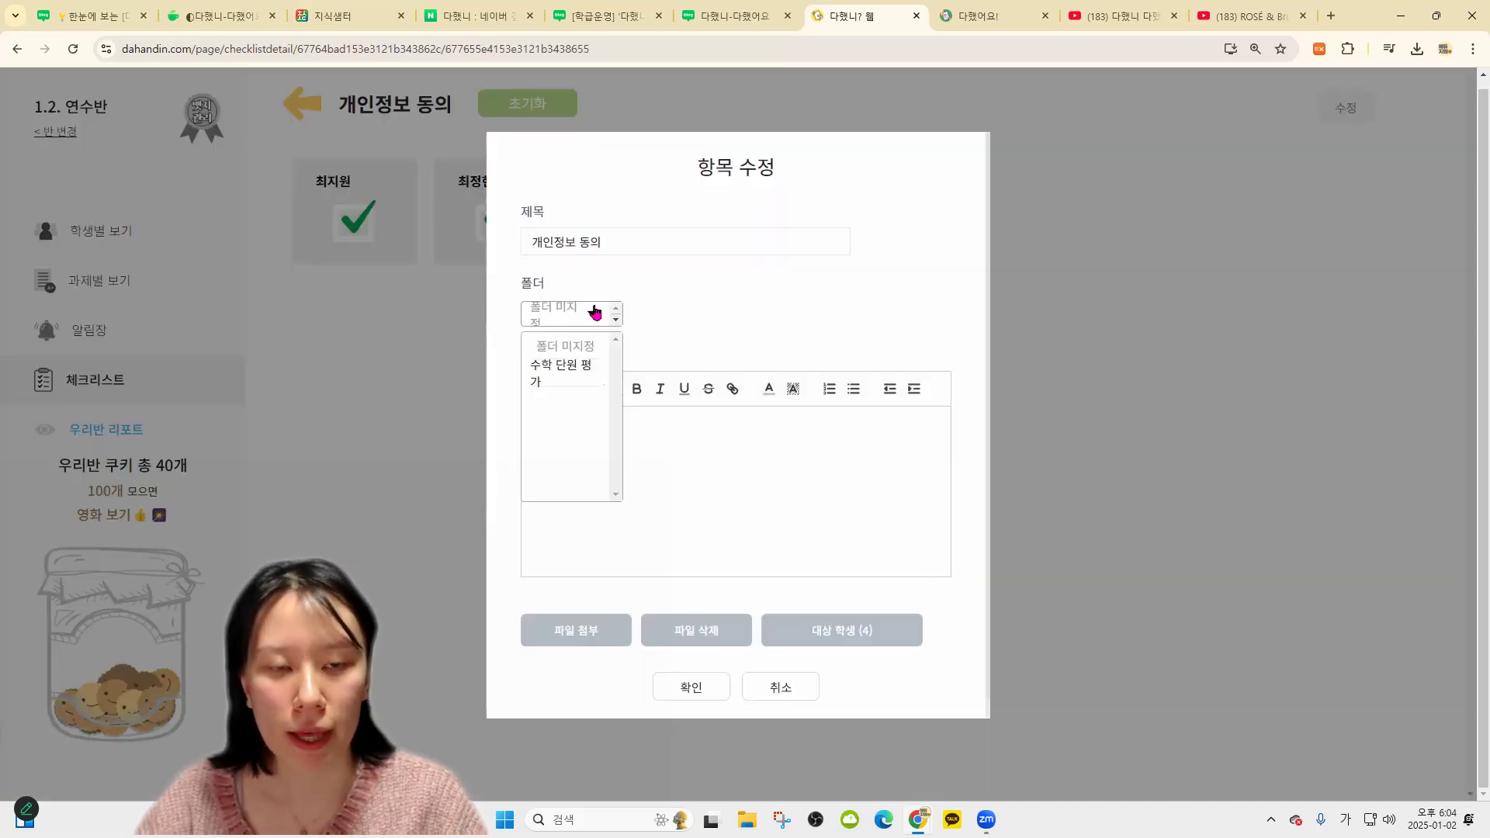
pyautogui.click(559, 394)
pyautogui.click(690, 687)
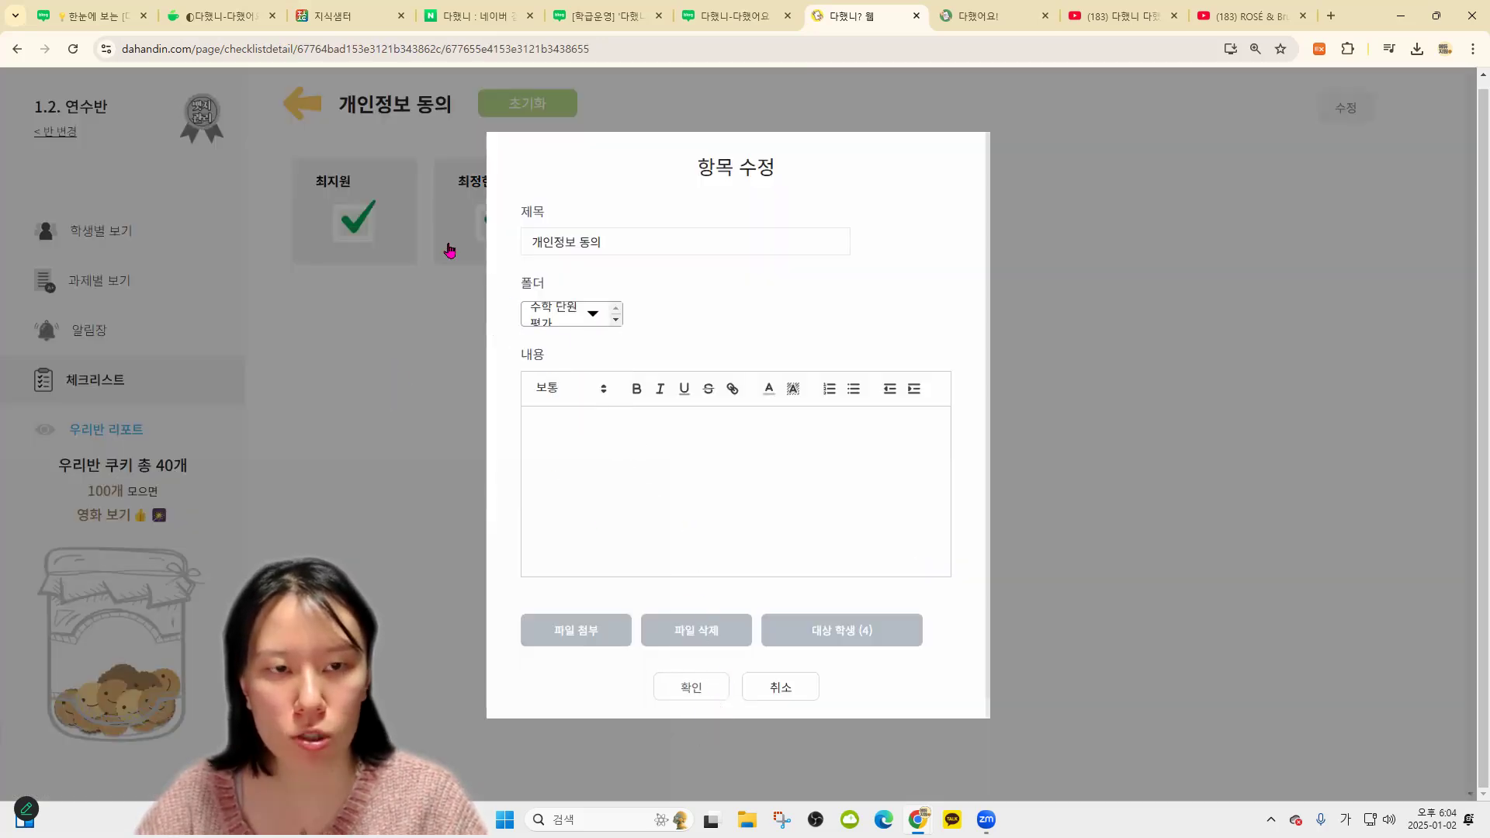
pyautogui.click(306, 101)
pyautogui.click(632, 237)
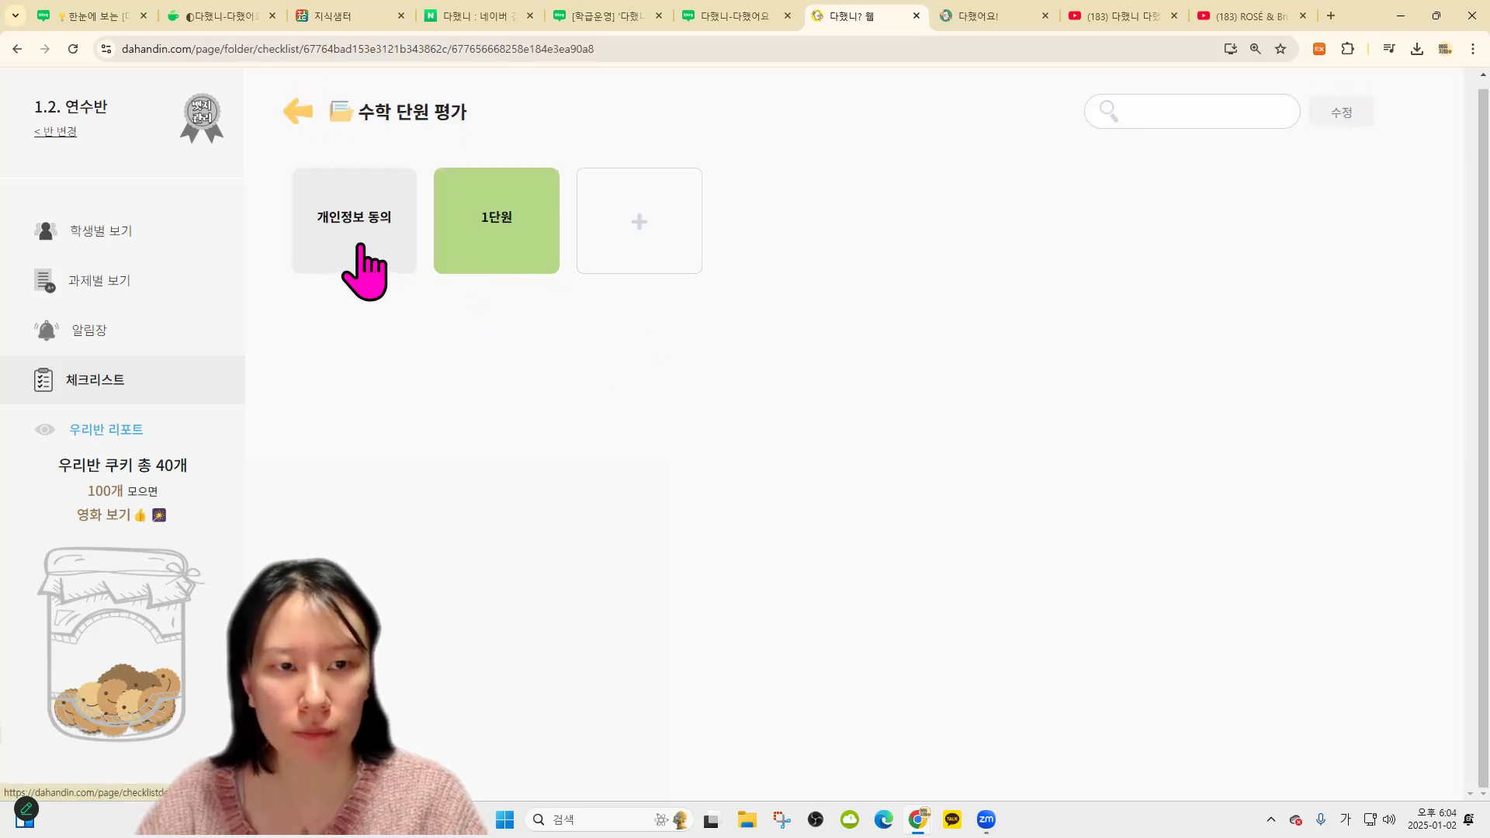
pyautogui.click(297, 115)
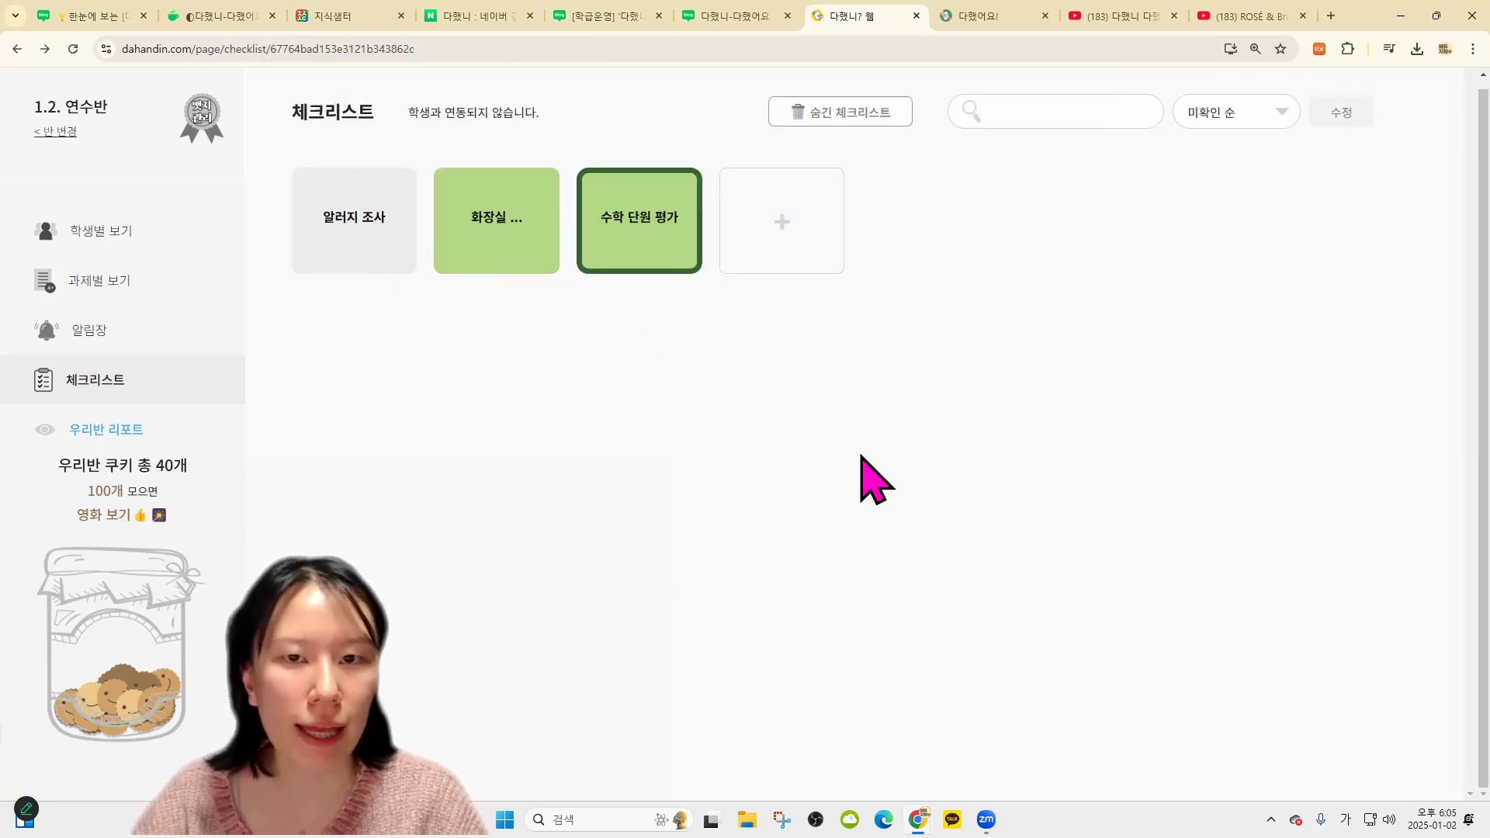
# Start a new 알림장 notice titled '개인정보동의서 꼭 가져와'
pyautogui.click(87, 331)
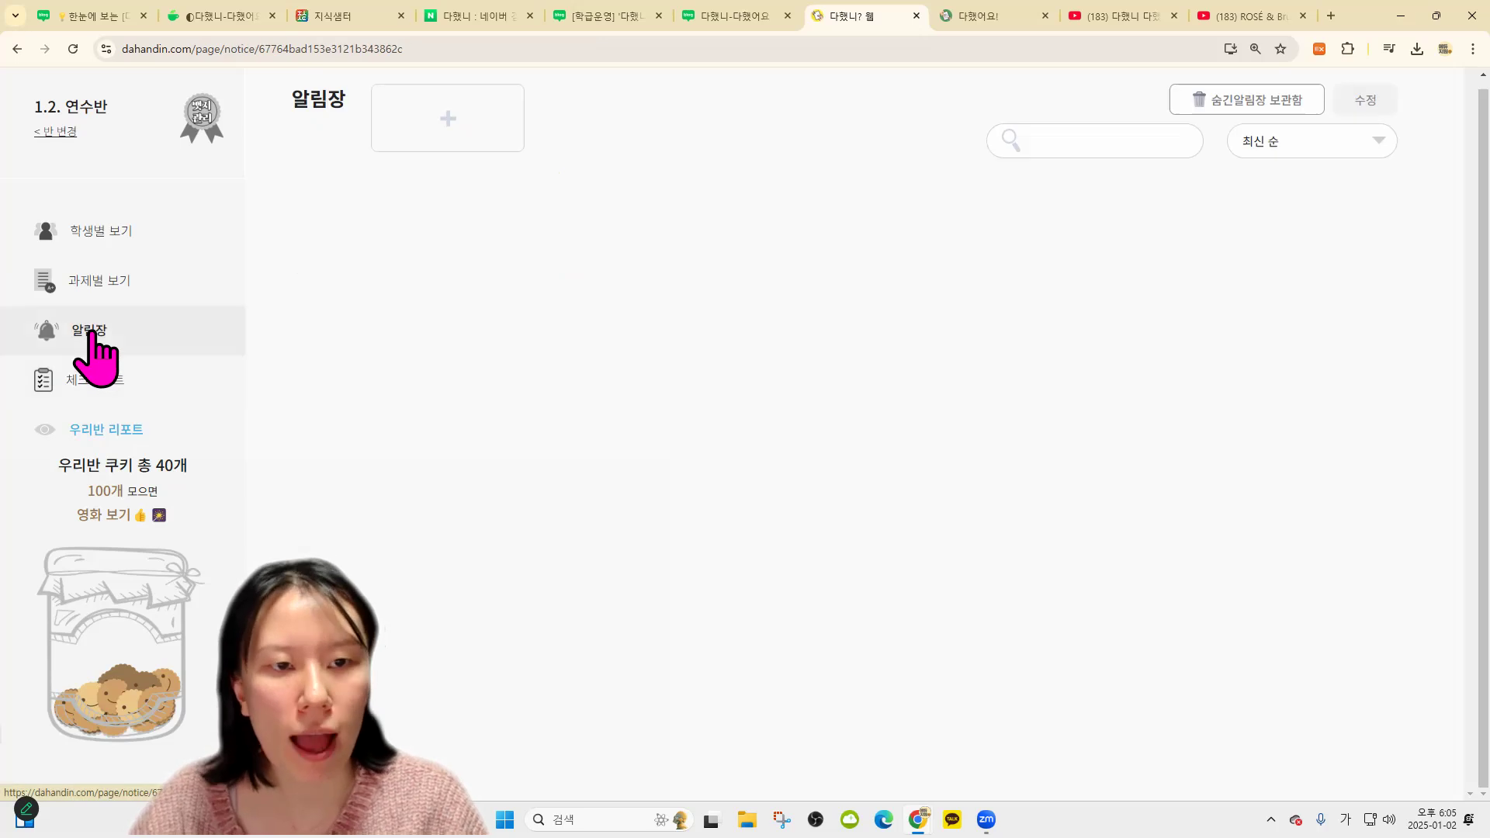
pyautogui.click(458, 122)
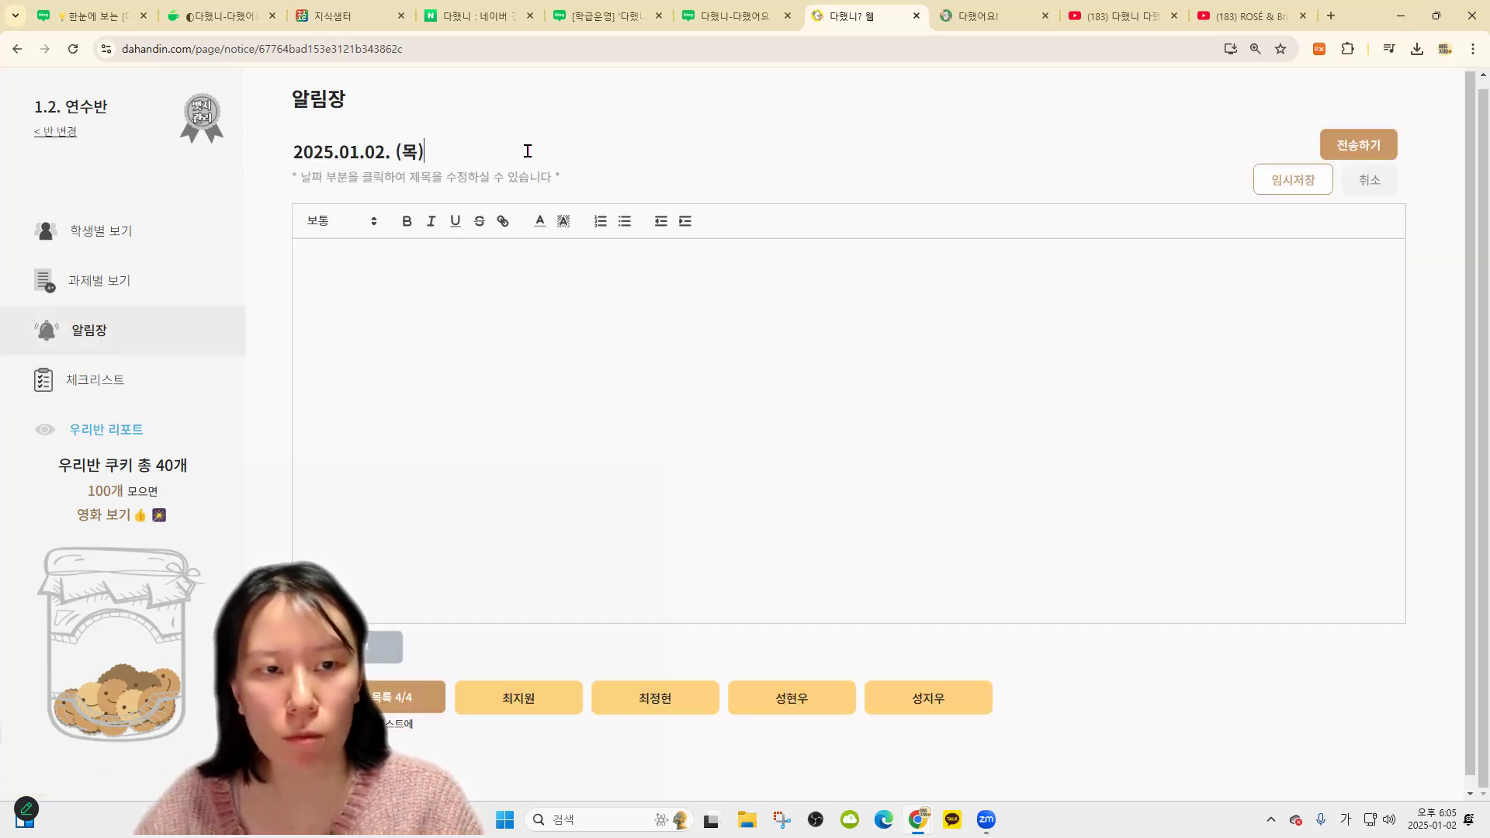
pyautogui.hotkey('ctrl', 'a')
pyautogui.write('개이')
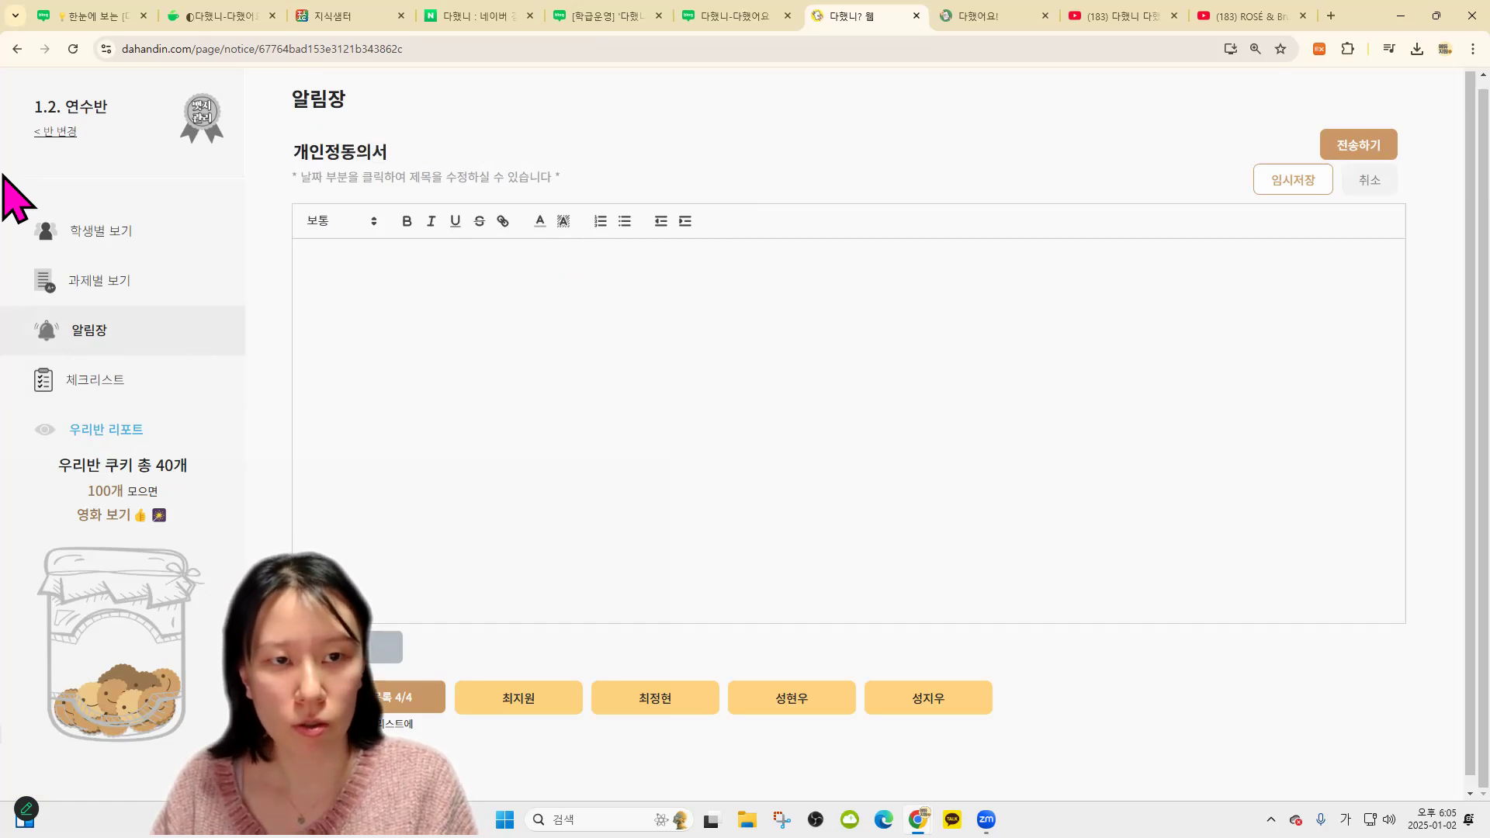
pyautogui.write('정동의서 꼭 가져오ㅏ')
pyautogui.click(341, 151)
pyautogui.write('ㅂ')
pyautogui.write('ㅗ')
# Add placeholder body text and keep only the first of the four students as recipient
pyautogui.click(525, 324)
pyautogui.write('ㄴㅇㅁㄹㅇㄴㄹ')
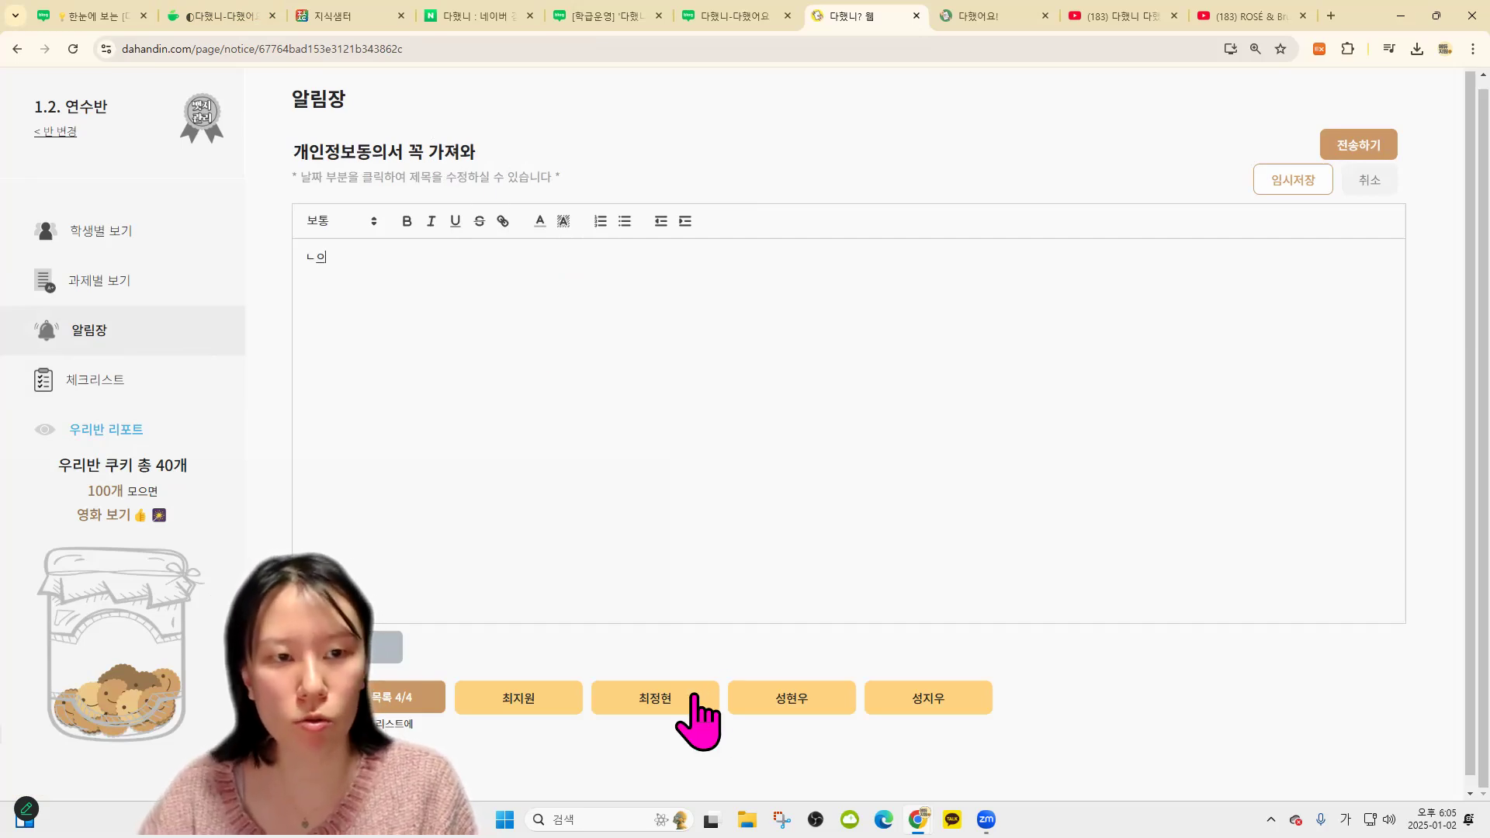
pyautogui.click(556, 700)
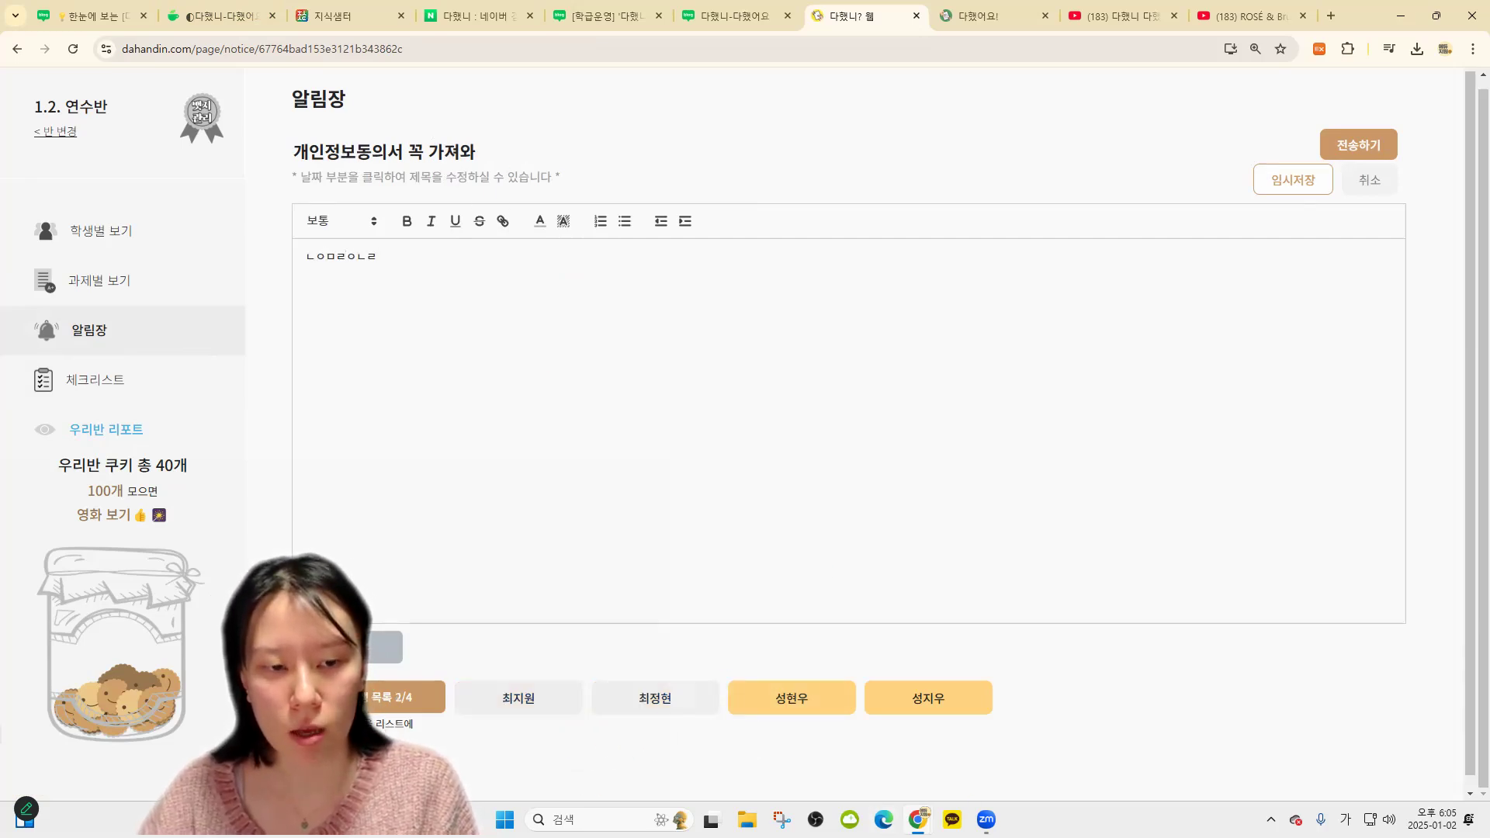
pyautogui.click(568, 703)
pyautogui.click(691, 708)
pyautogui.click(792, 701)
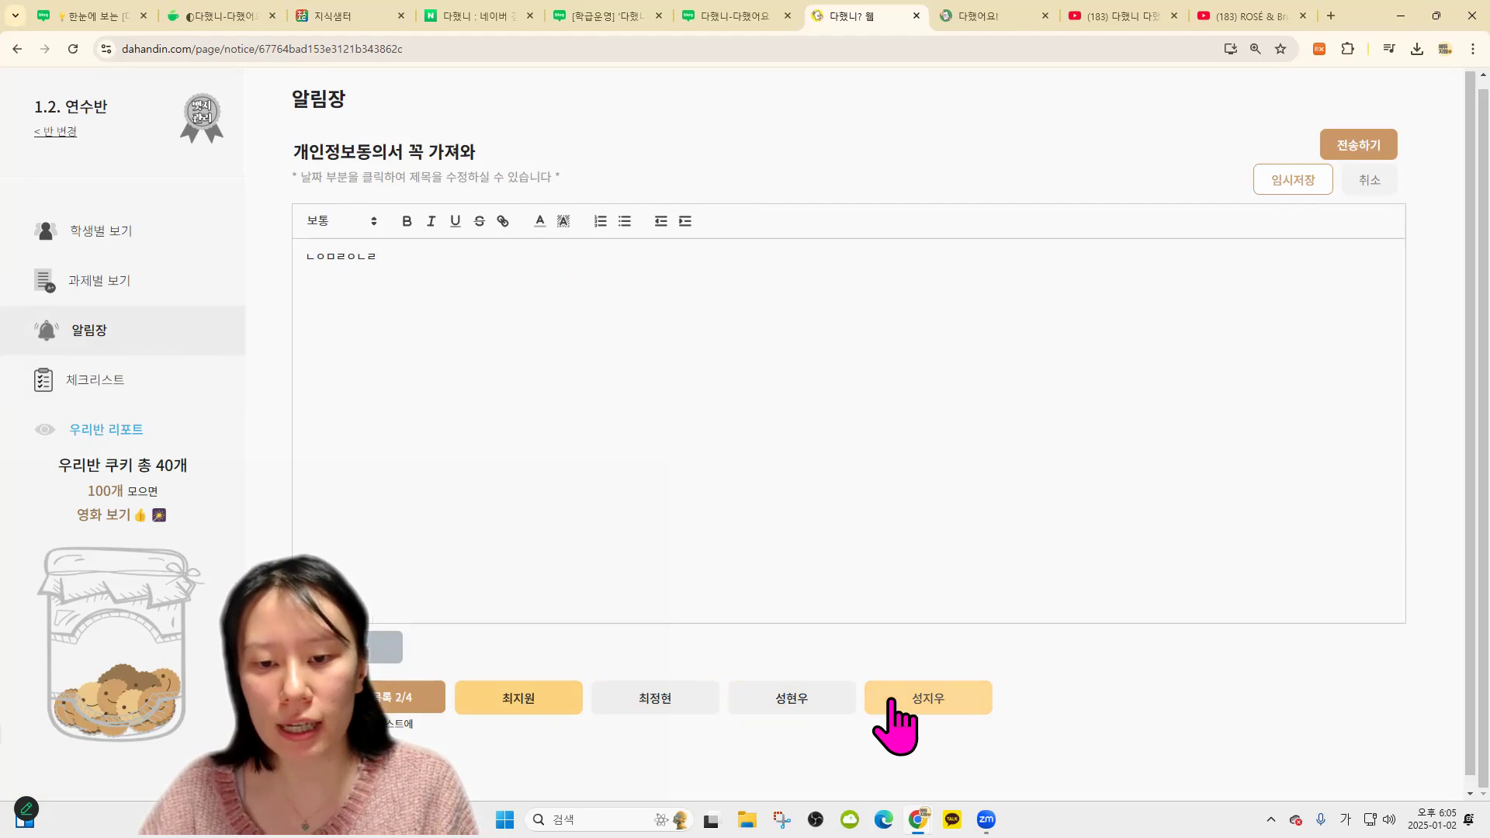
pyautogui.click(888, 701)
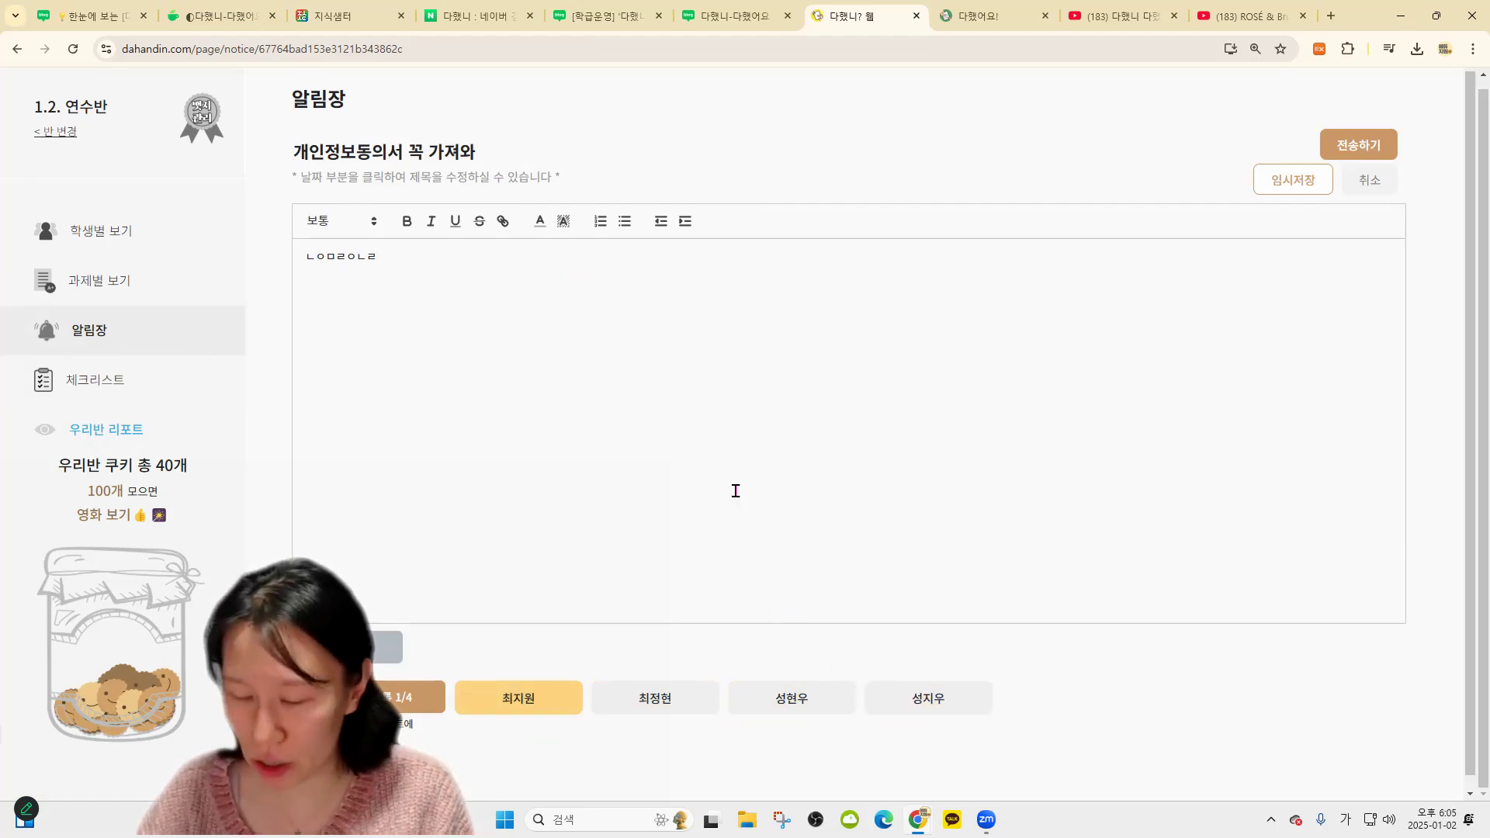
# Write the body '내일 꼭..꼭이다...' and send the notice to that student
pyautogui.hotkey('ctrl', 'a')
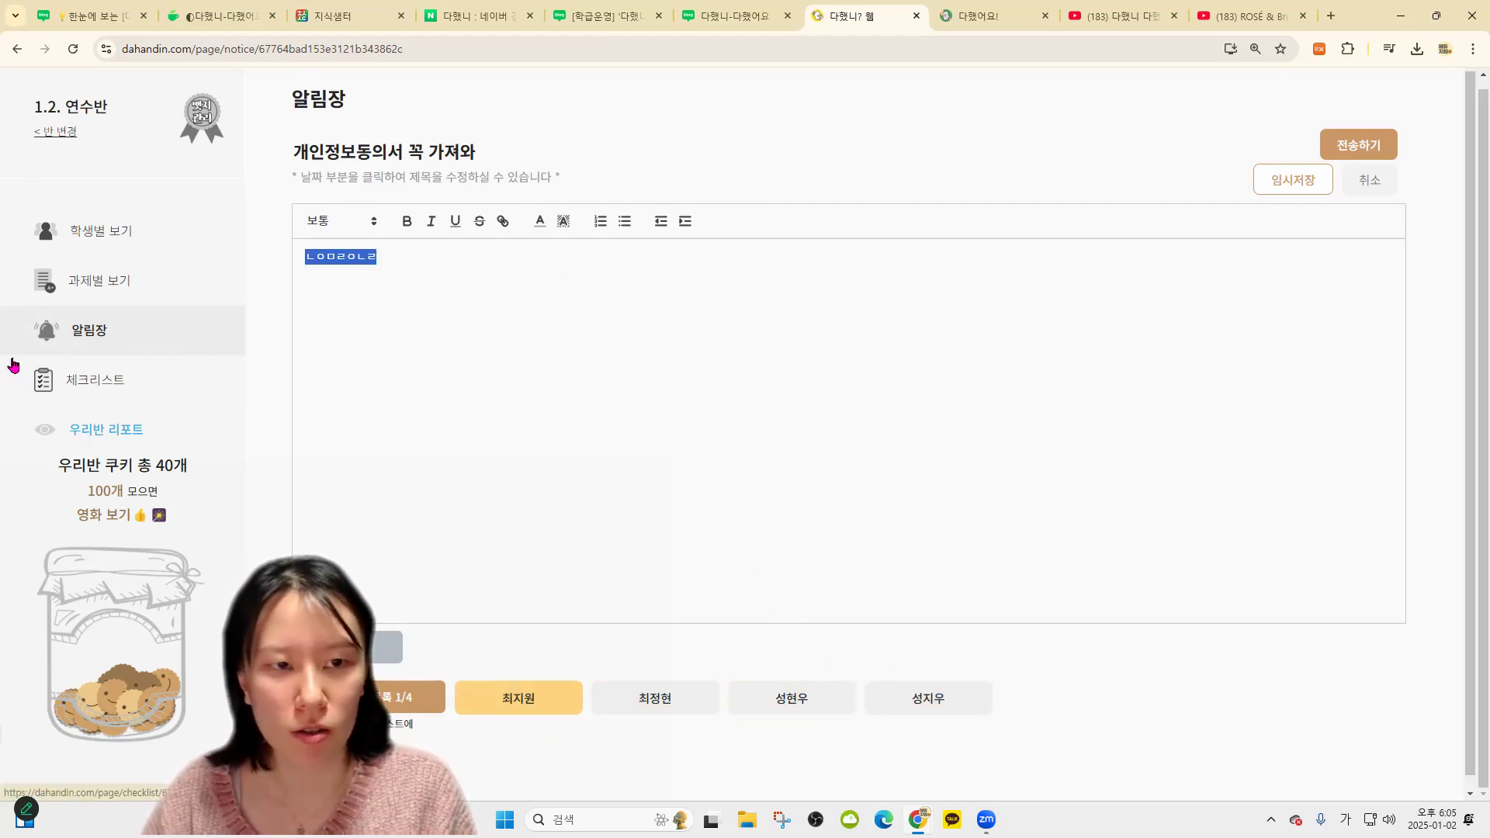
pyautogui.write('내일 꼭..꼭이다...')
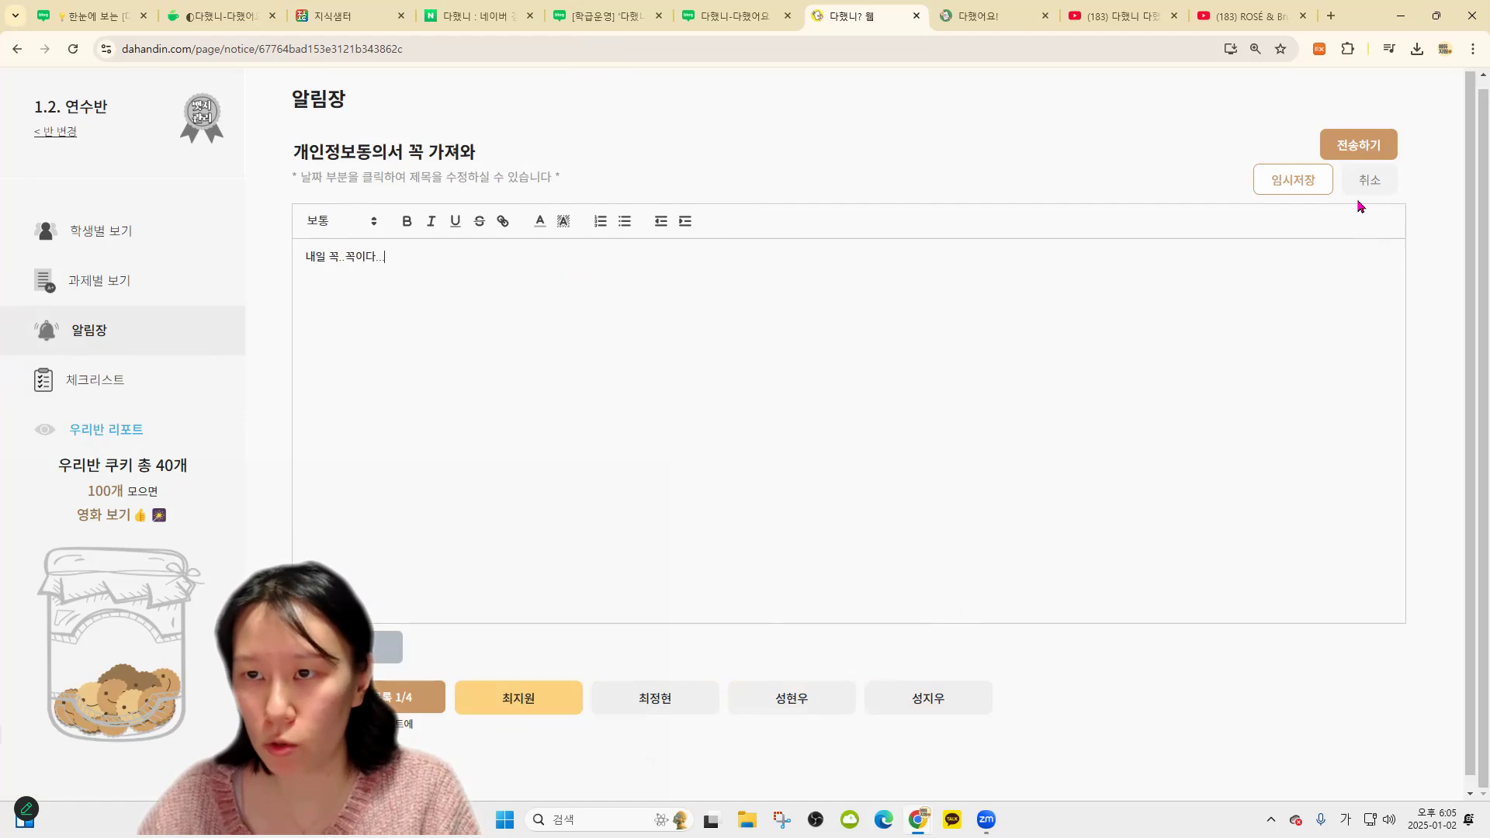
pyautogui.click(1358, 145)
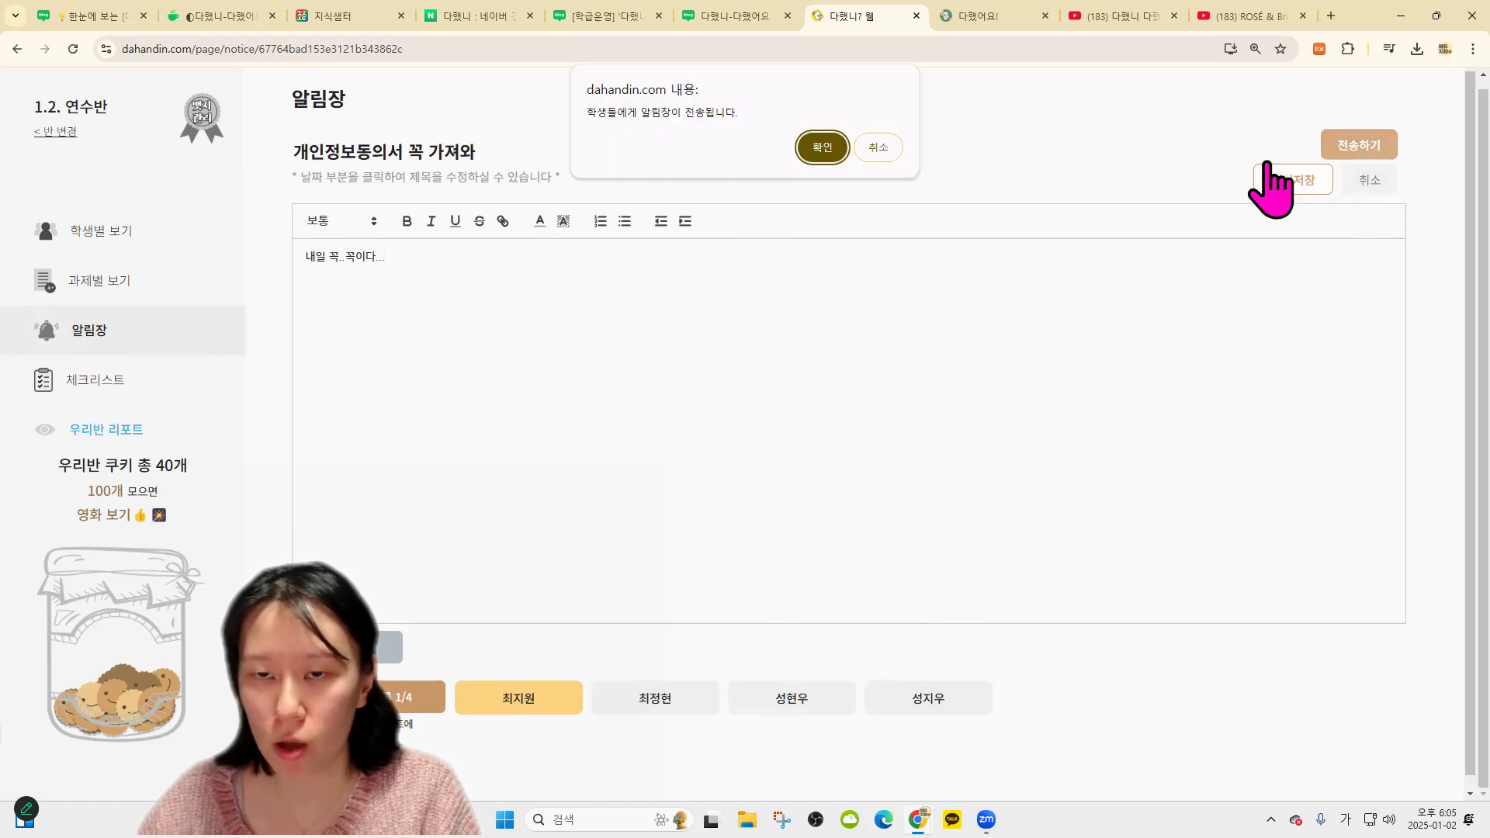
pyautogui.click(820, 149)
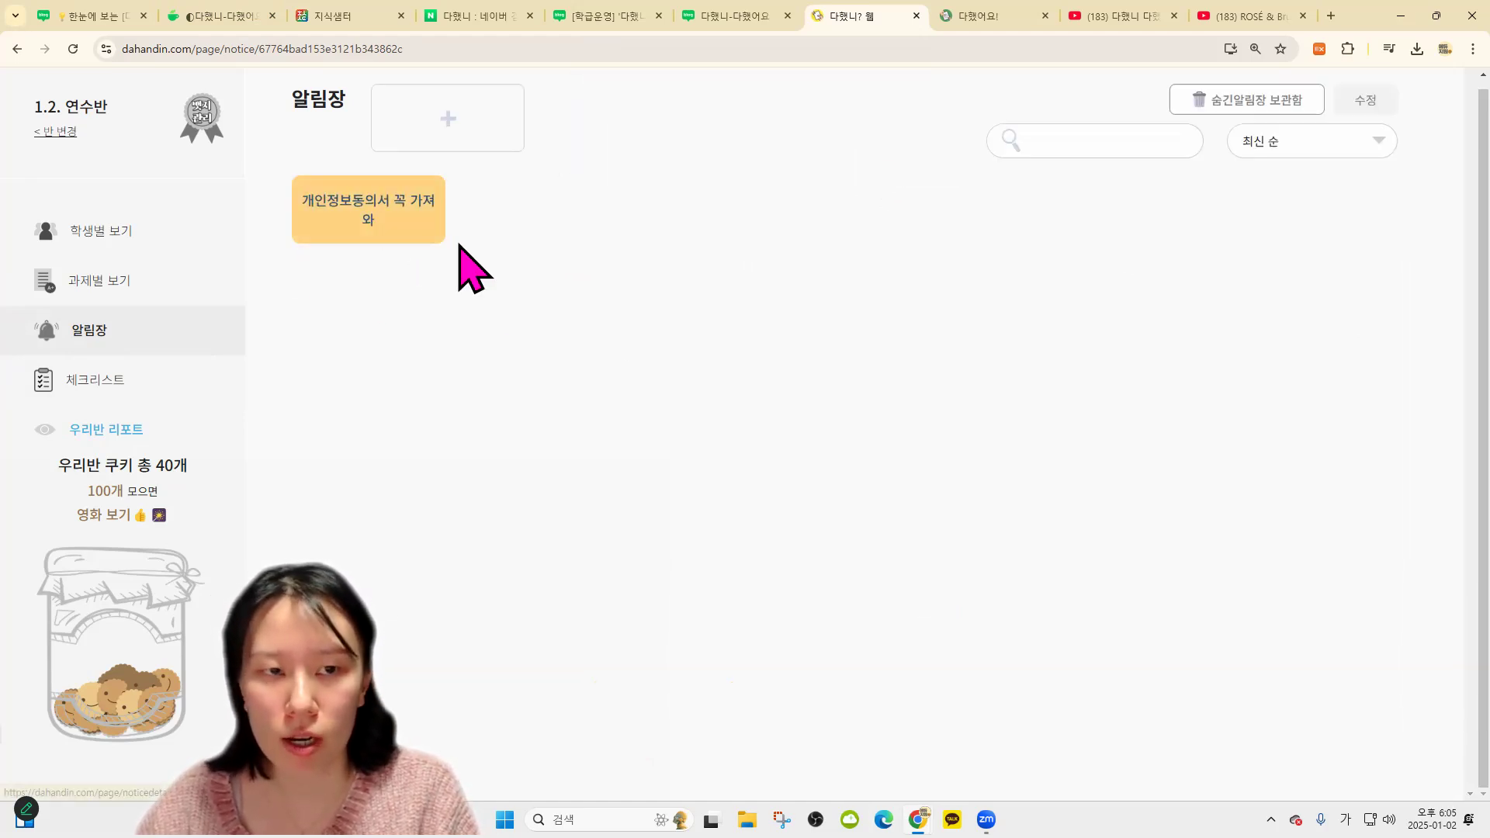
# Send a push alert for the 개인정보동의서 꼭 가져와 notice to one student
pyautogui.click(987, 16)
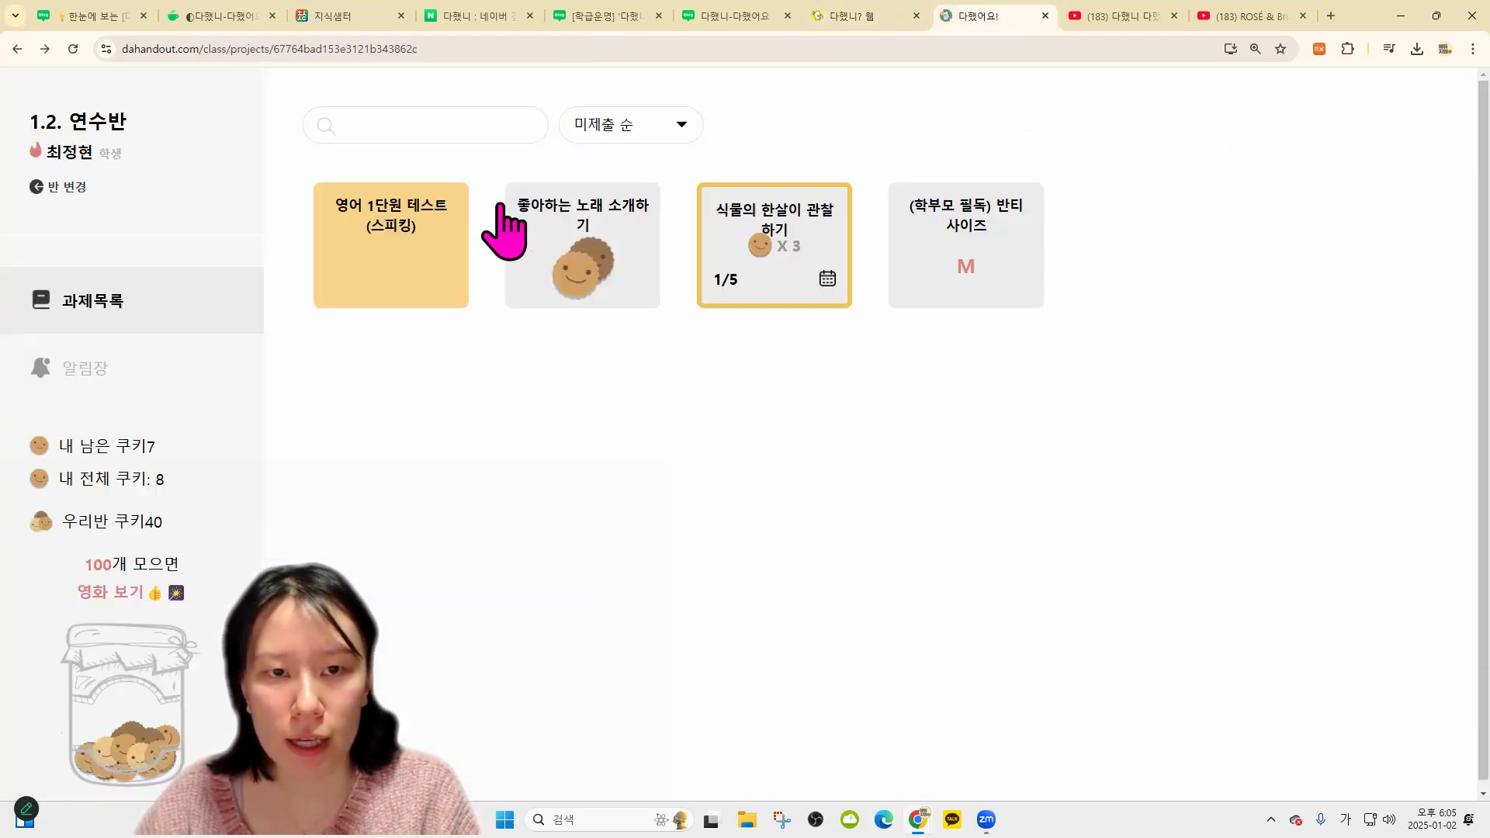
pyautogui.click(48, 187)
pyautogui.click(854, 16)
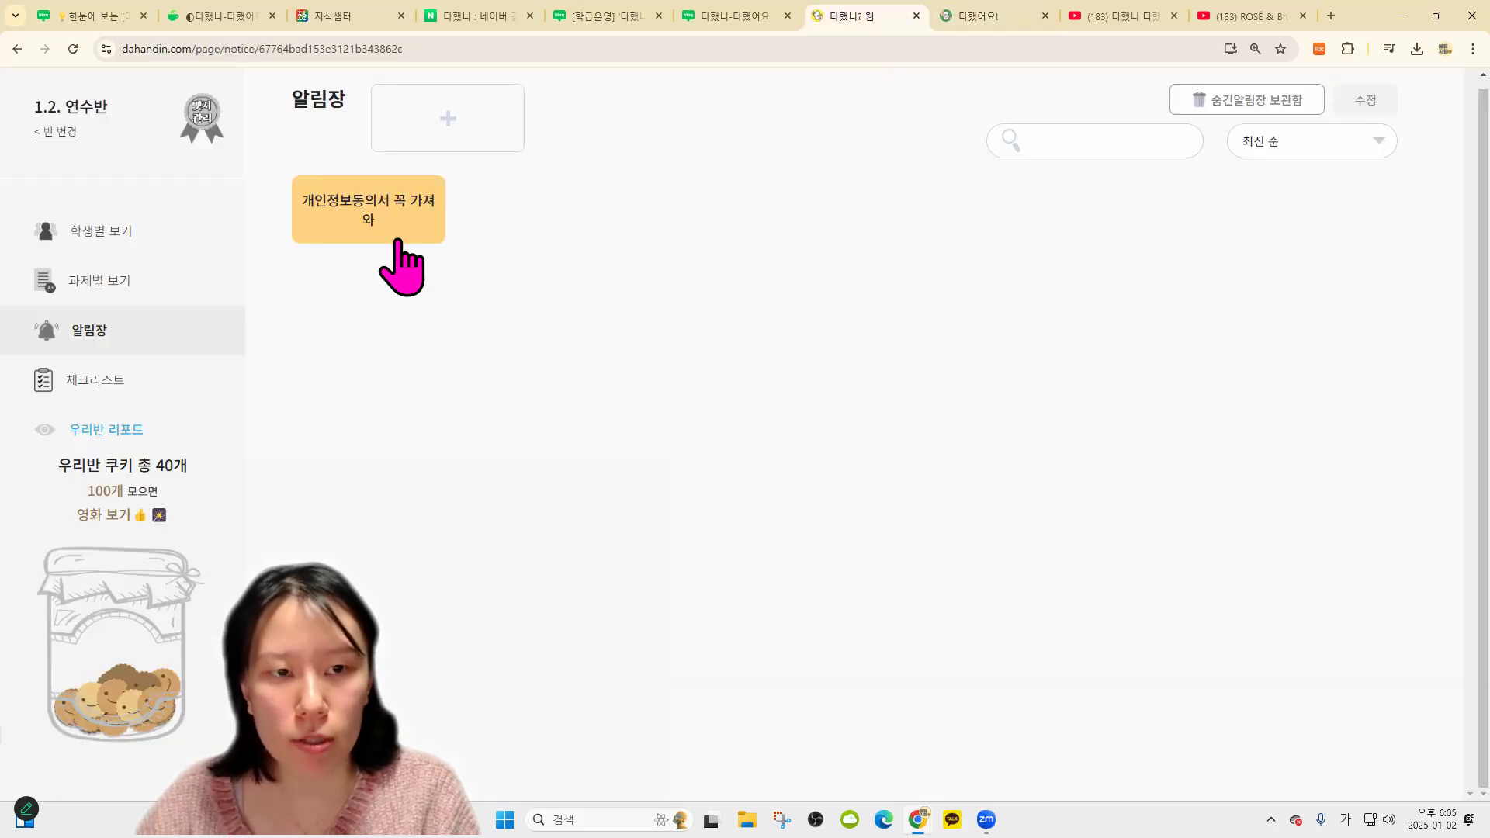
pyautogui.click(398, 242)
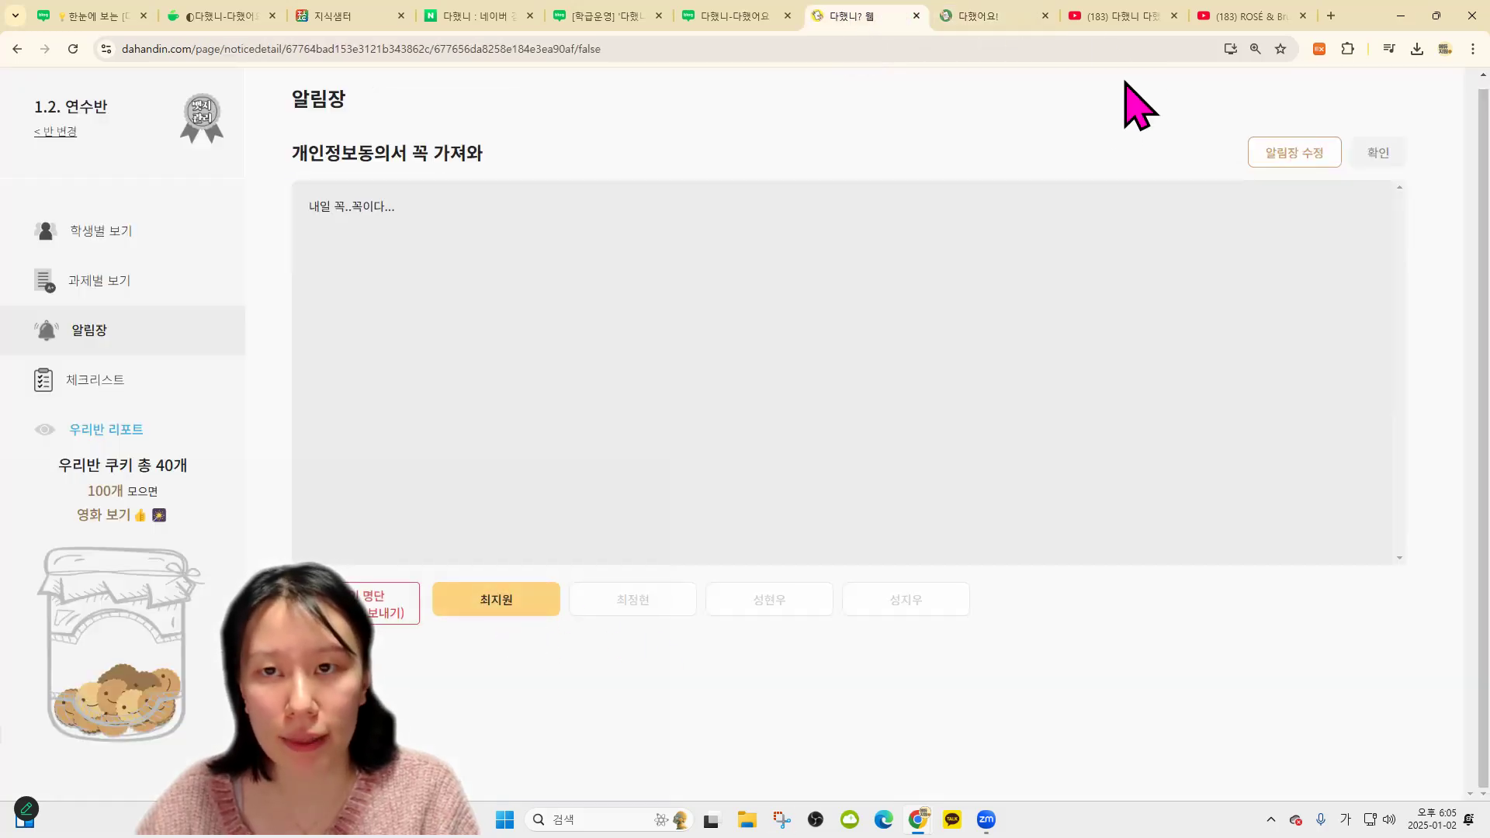
pyautogui.click(503, 603)
pyautogui.click(809, 145)
# As that student in 다했어요, read the notice and answer '네! 확인했습니다'
pyautogui.click(1009, 15)
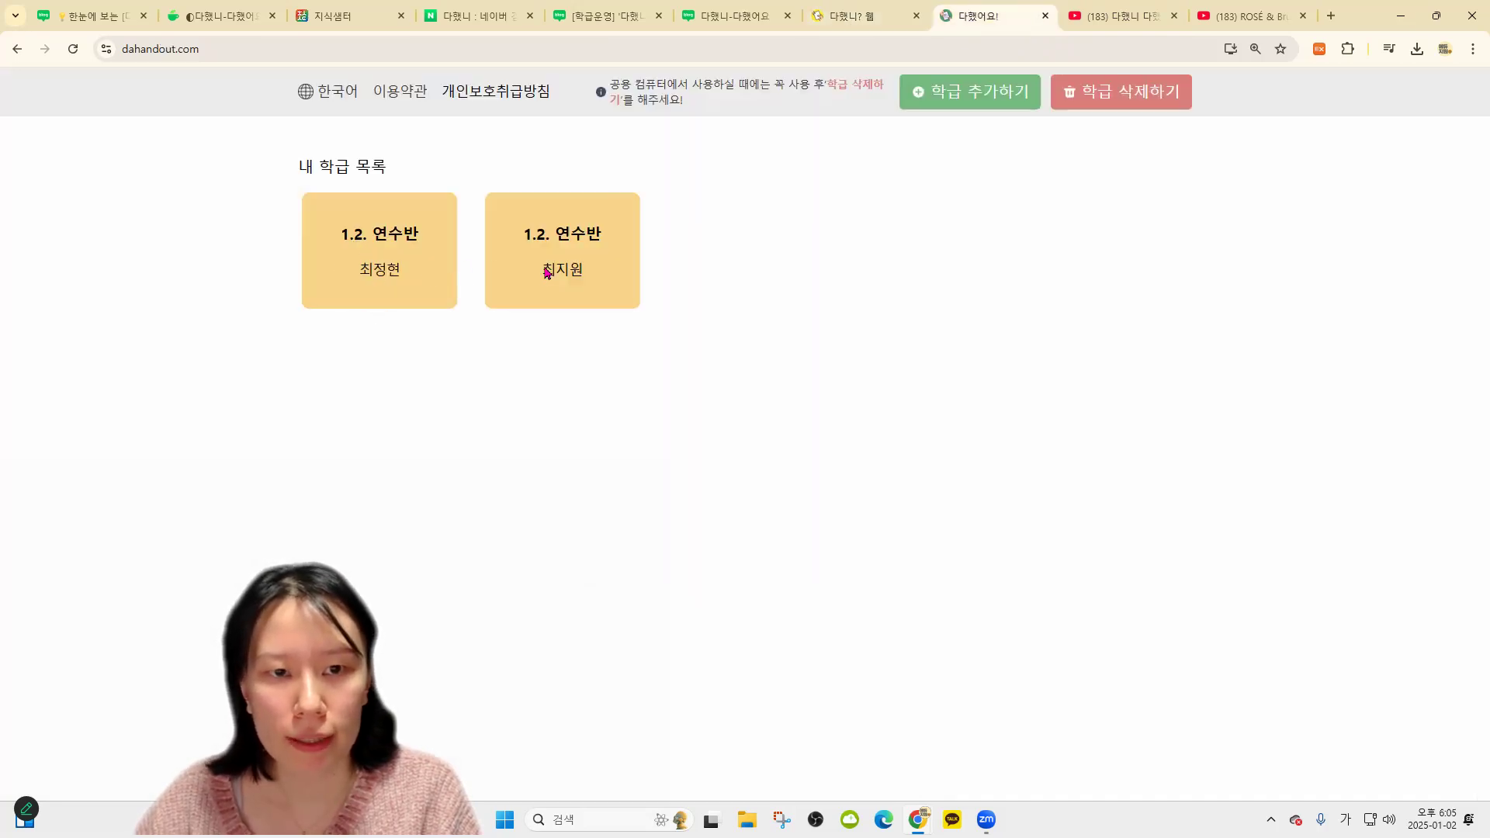
pyautogui.click(547, 272)
pyautogui.click(94, 380)
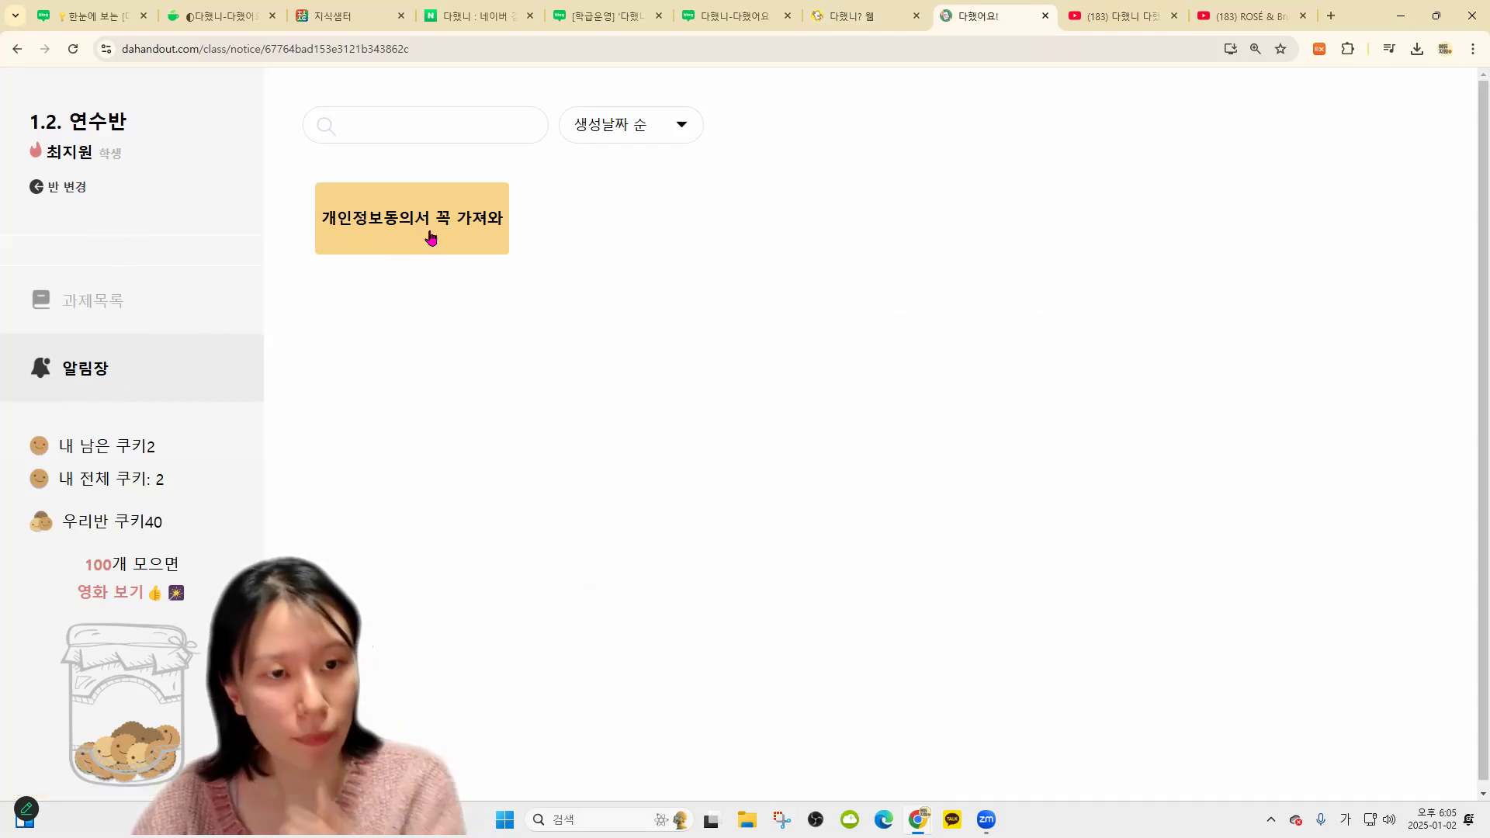
pyautogui.click(432, 237)
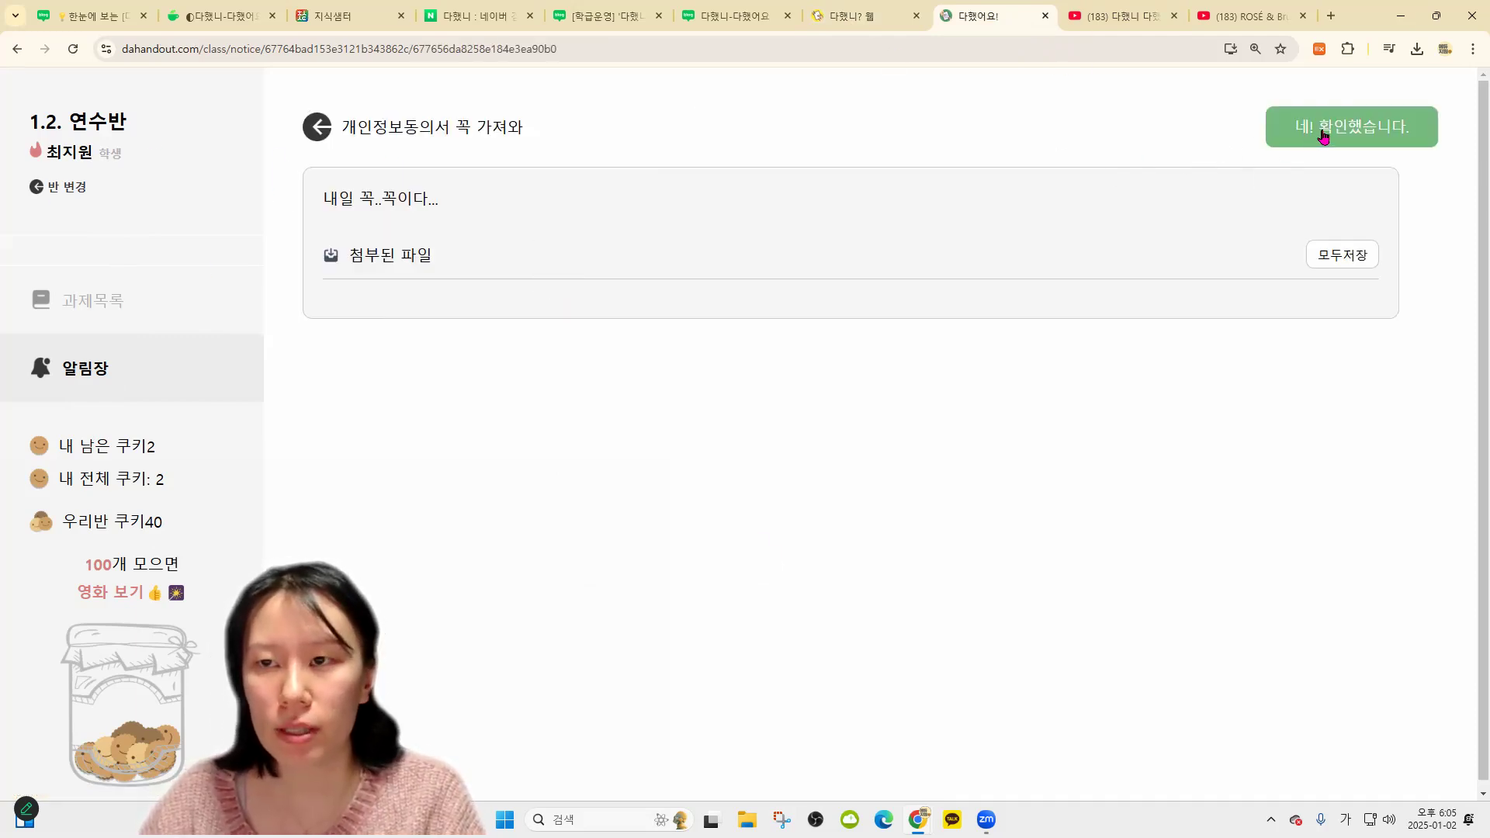
pyautogui.click(1323, 135)
pyautogui.click(846, 15)
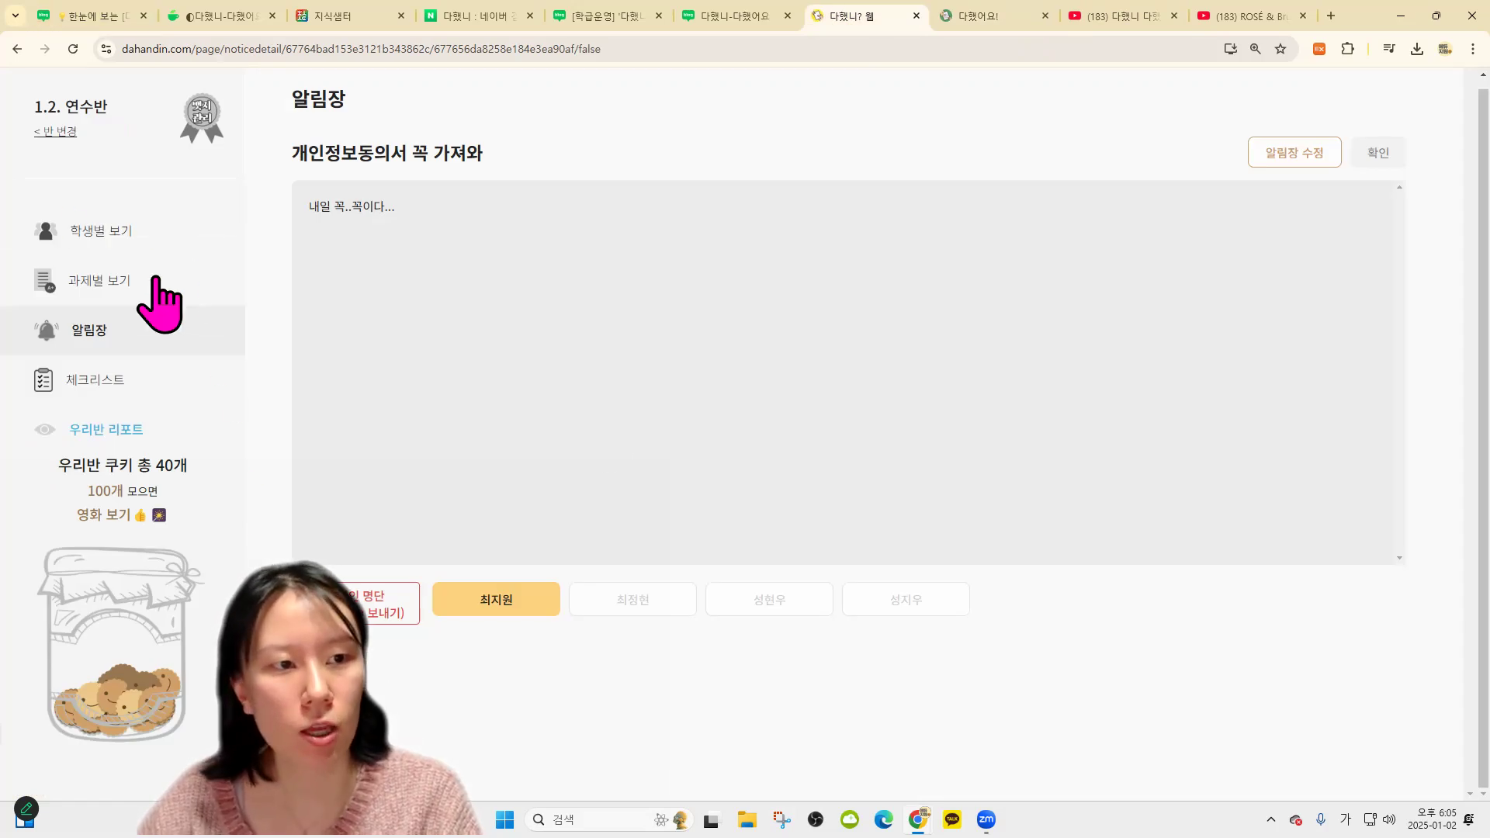
# Reload the 개인정보동의서 꼭 가져와 notice to check its read status, then go to 우리반 리포트
pyautogui.click(73, 49)
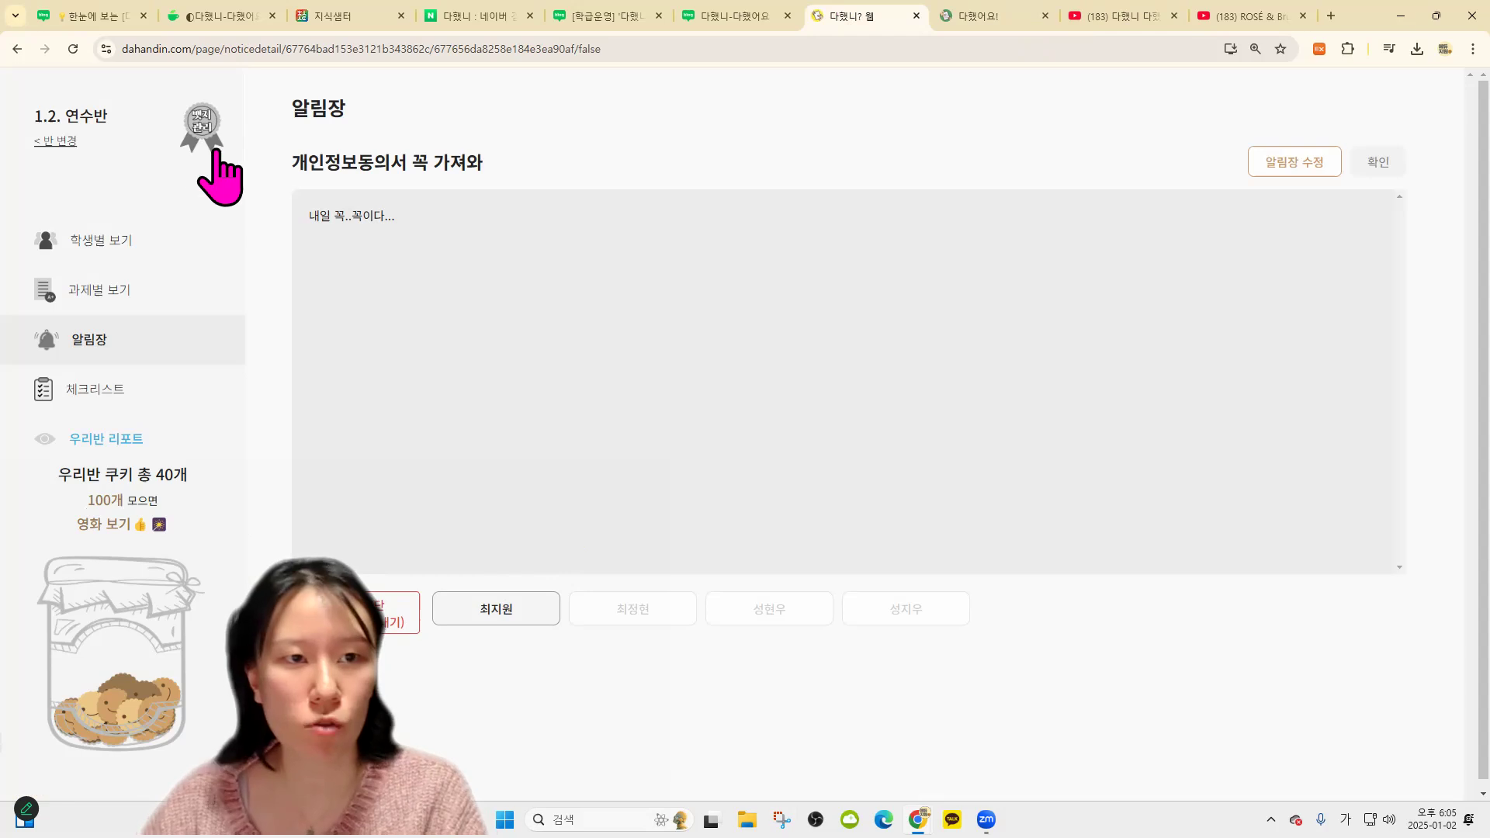
pyautogui.click(194, 342)
pyautogui.click(388, 216)
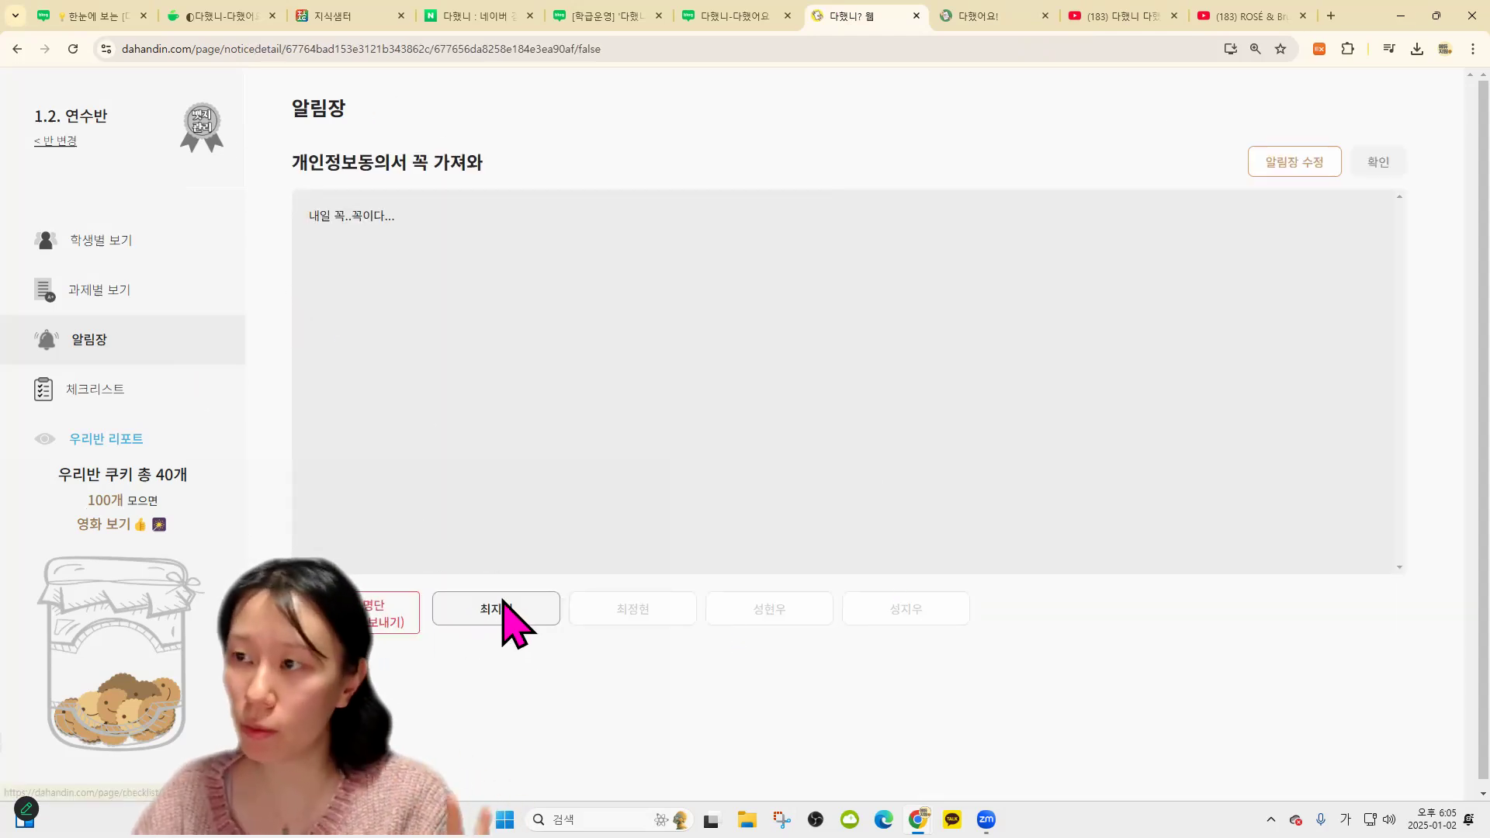
pyautogui.click(183, 355)
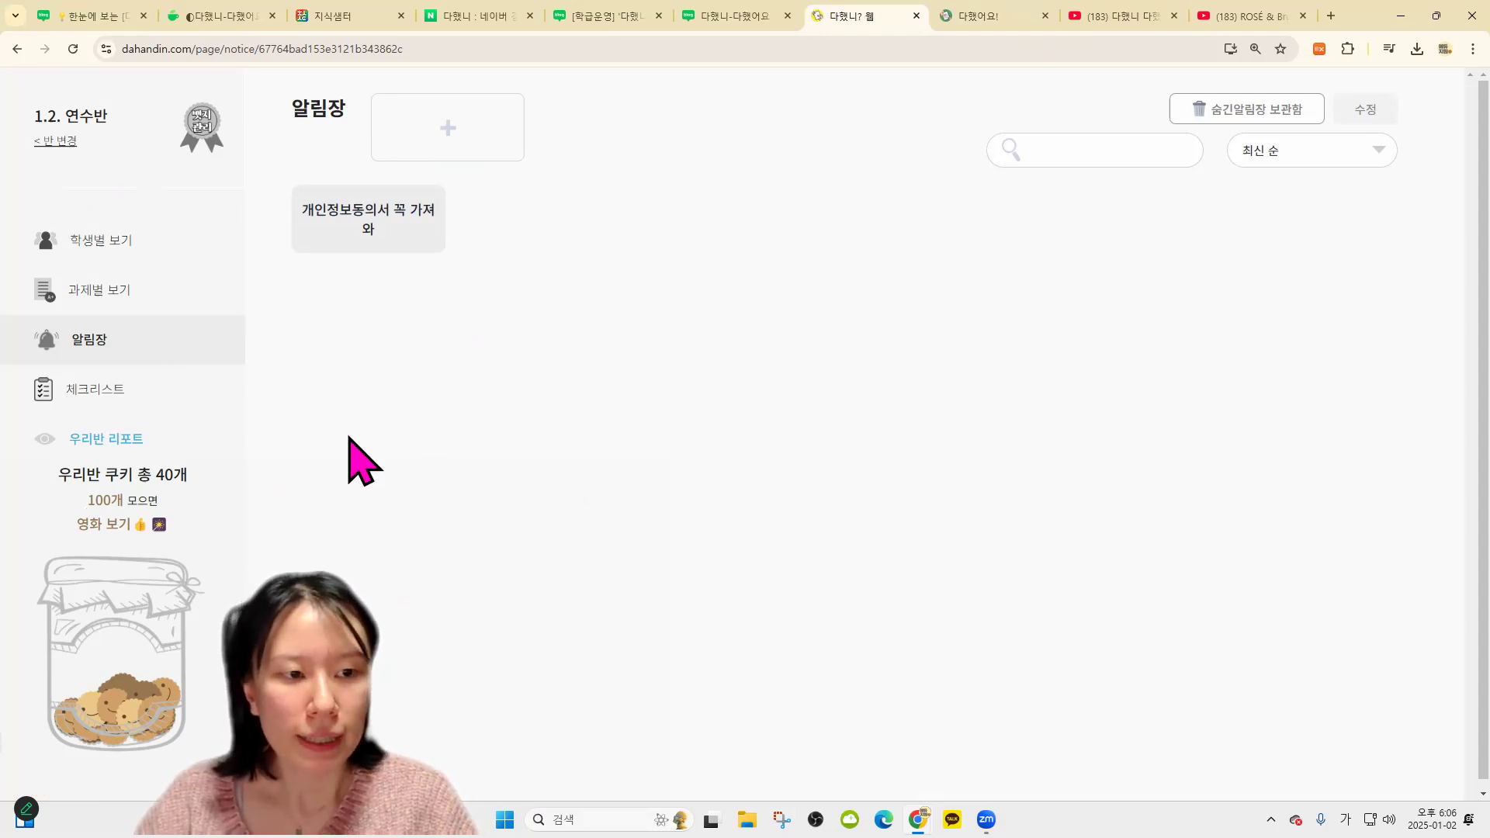
pyautogui.click(102, 445)
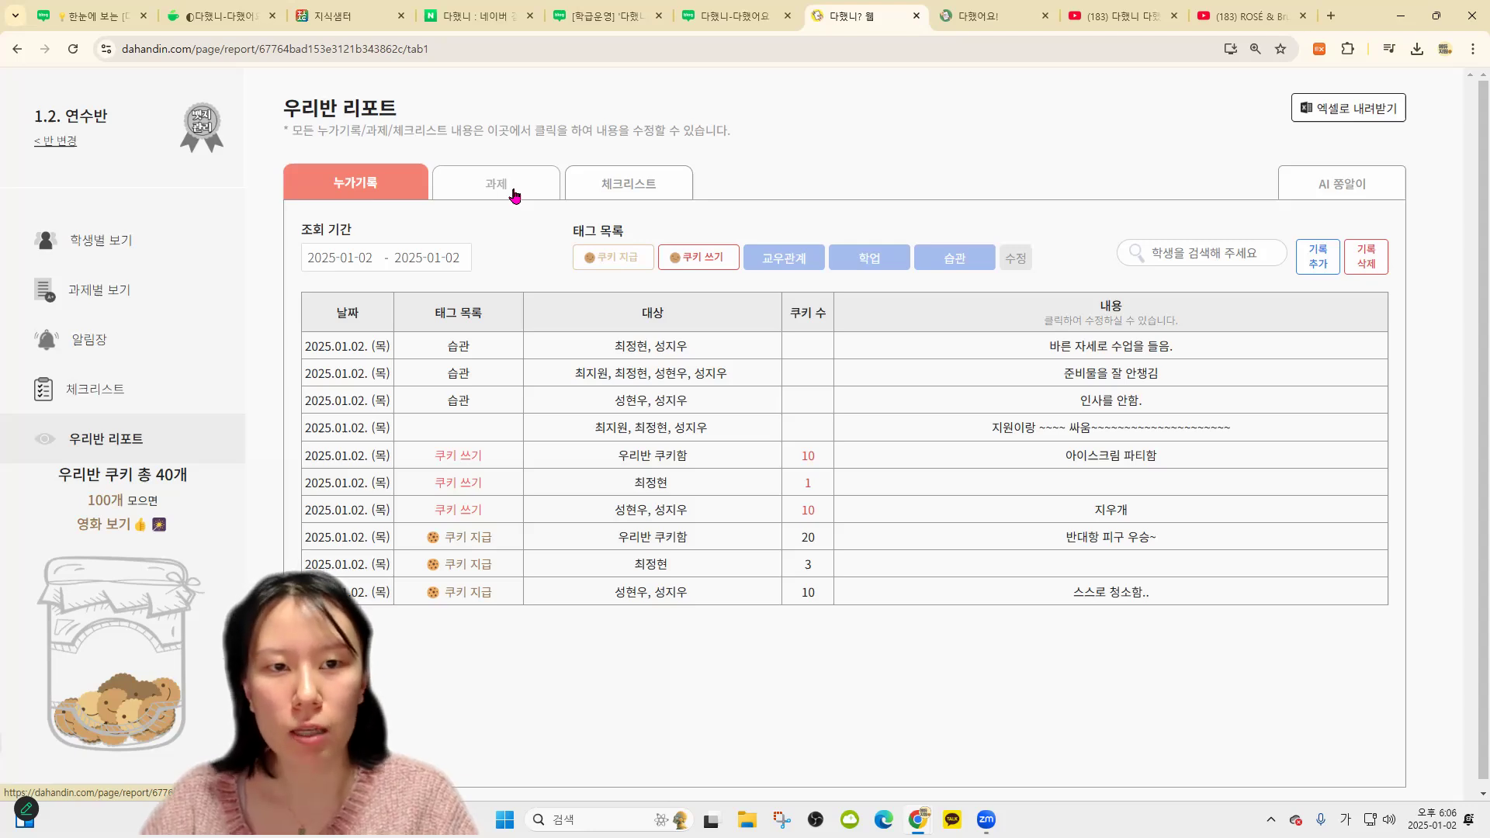
# Grade the fourth student's 좋아하는 노래 소개하기 assignment with 00
pyautogui.click(541, 214)
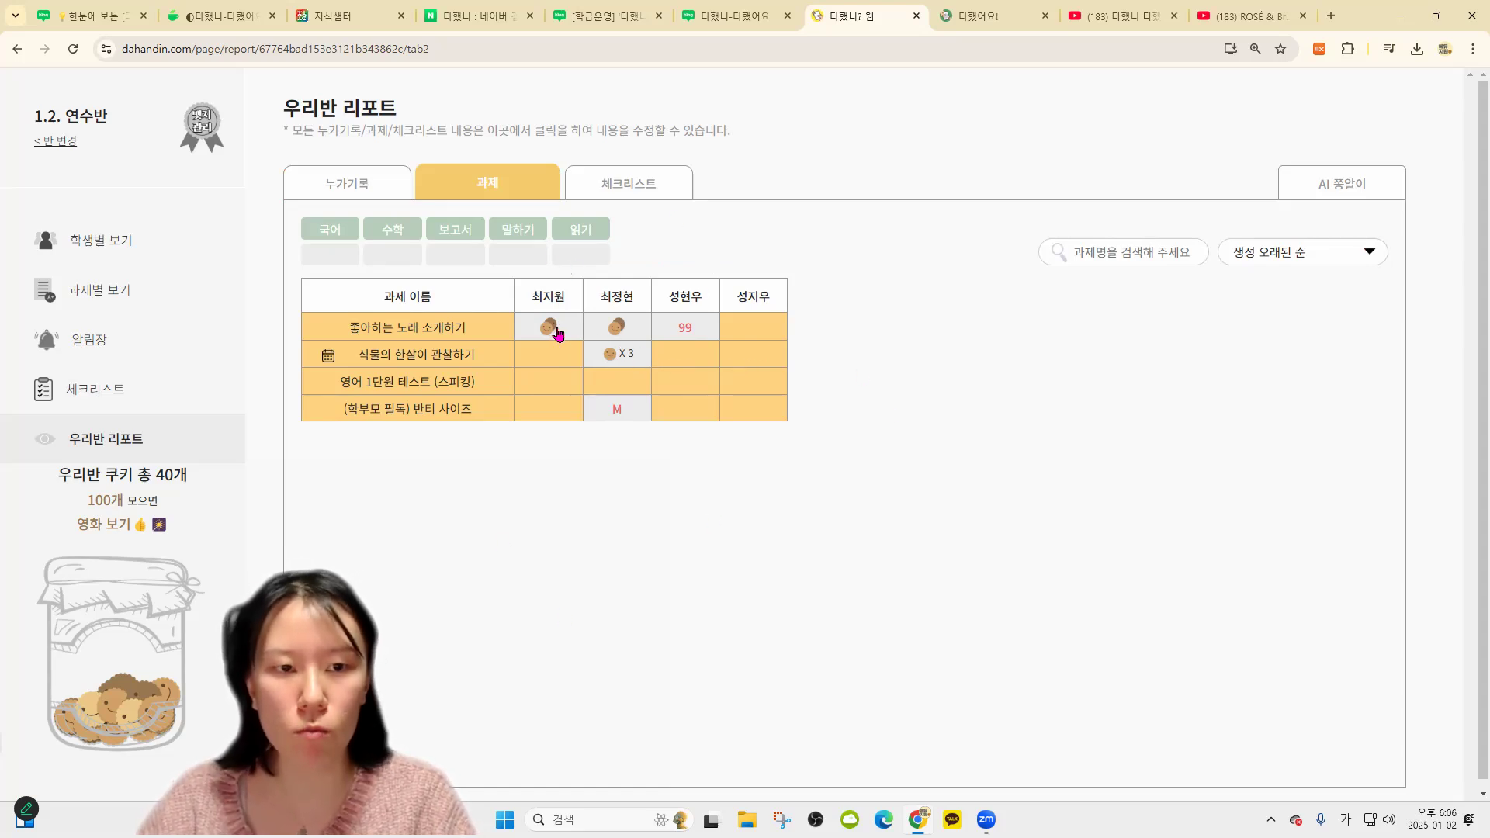
pyautogui.click(625, 330)
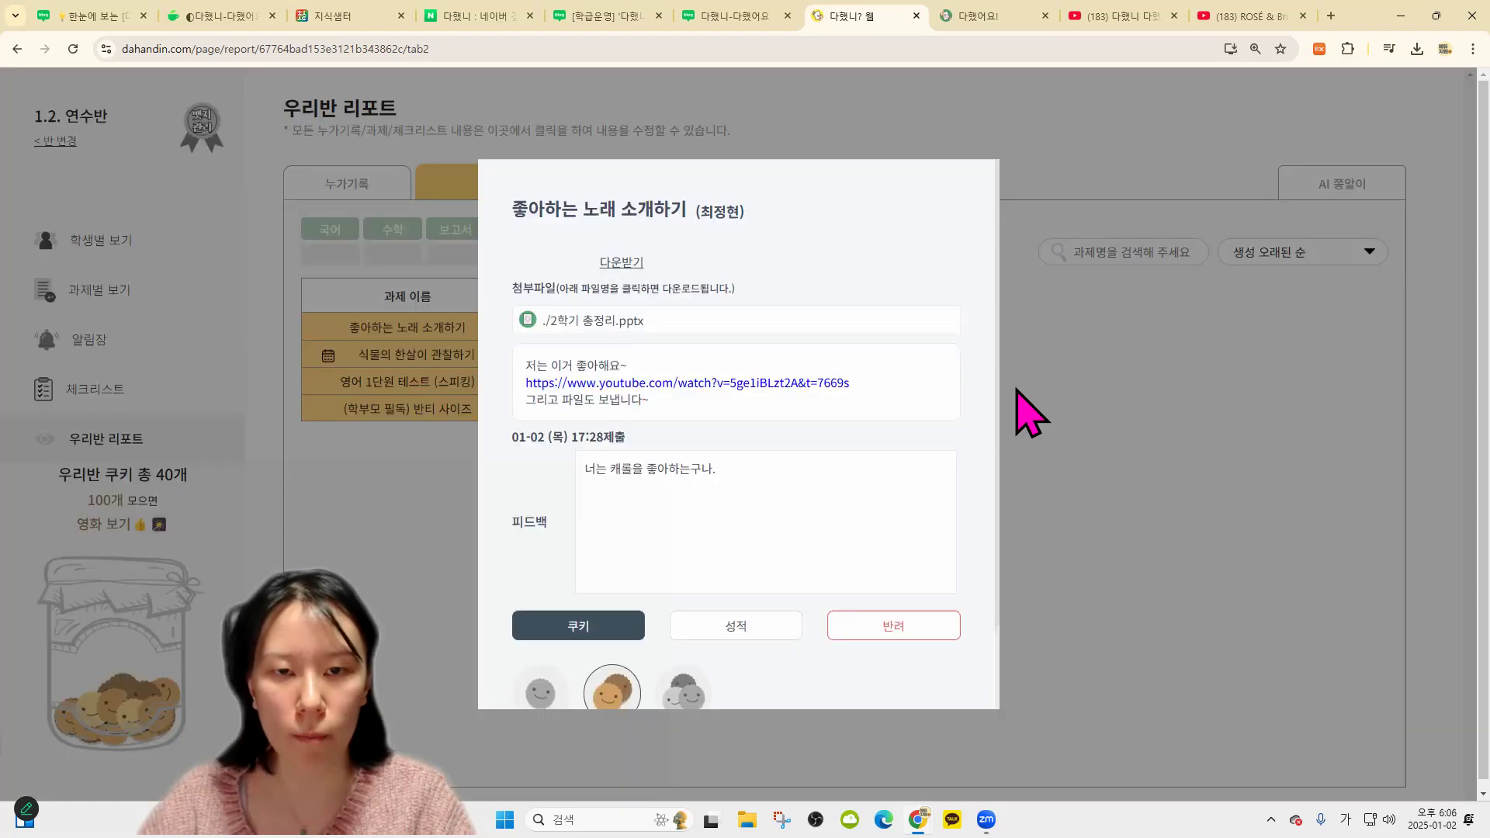
pyautogui.click(1118, 427)
pyautogui.click(745, 336)
pyautogui.click(748, 253)
pyautogui.click(628, 480)
pyautogui.write('00')
pyautogui.click(667, 538)
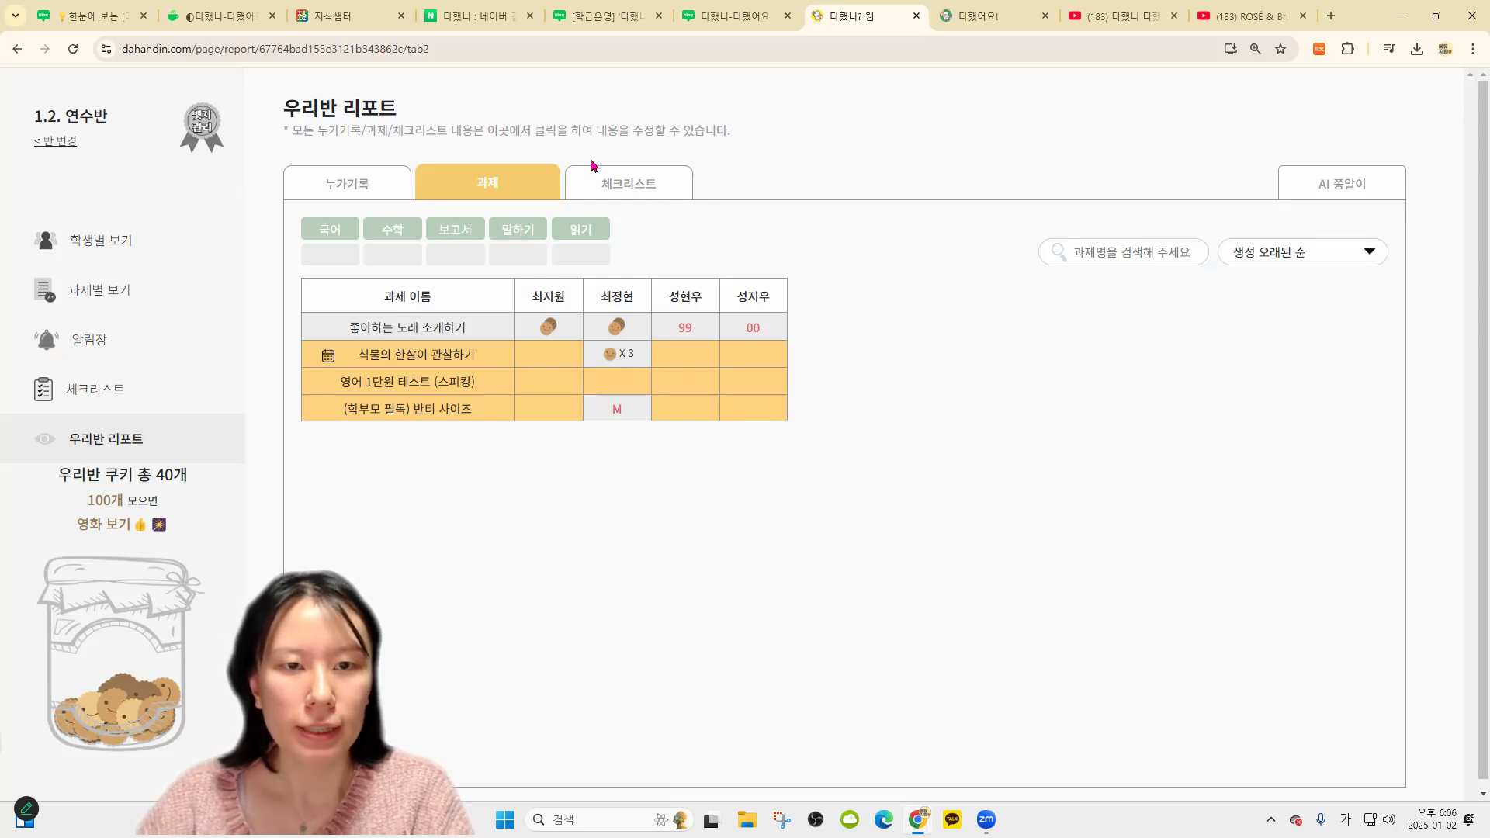
# Record allergy 호두 for the fourth student in the checklist table
pyautogui.click(654, 191)
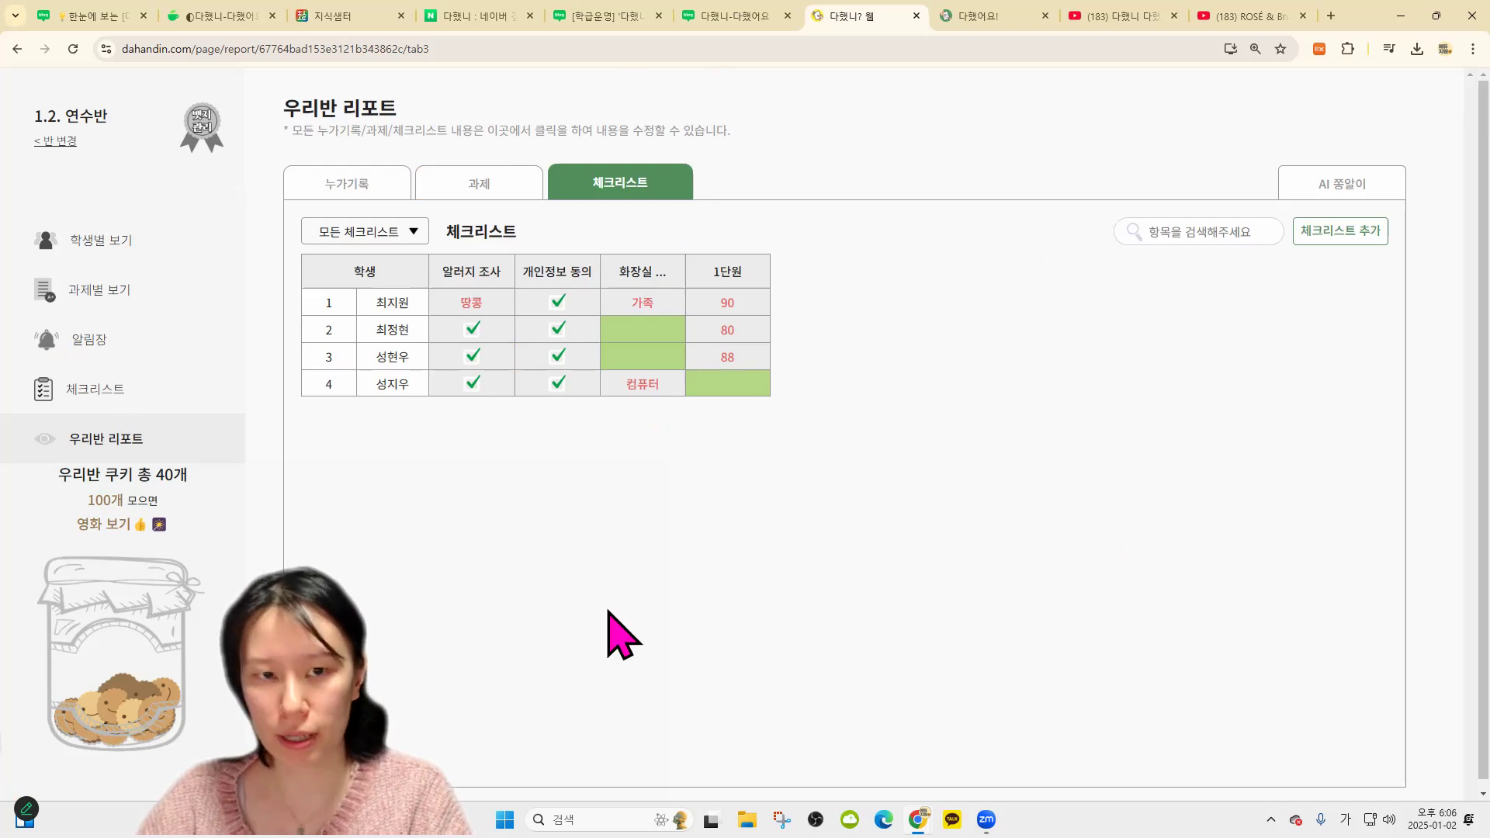
pyautogui.click(477, 312)
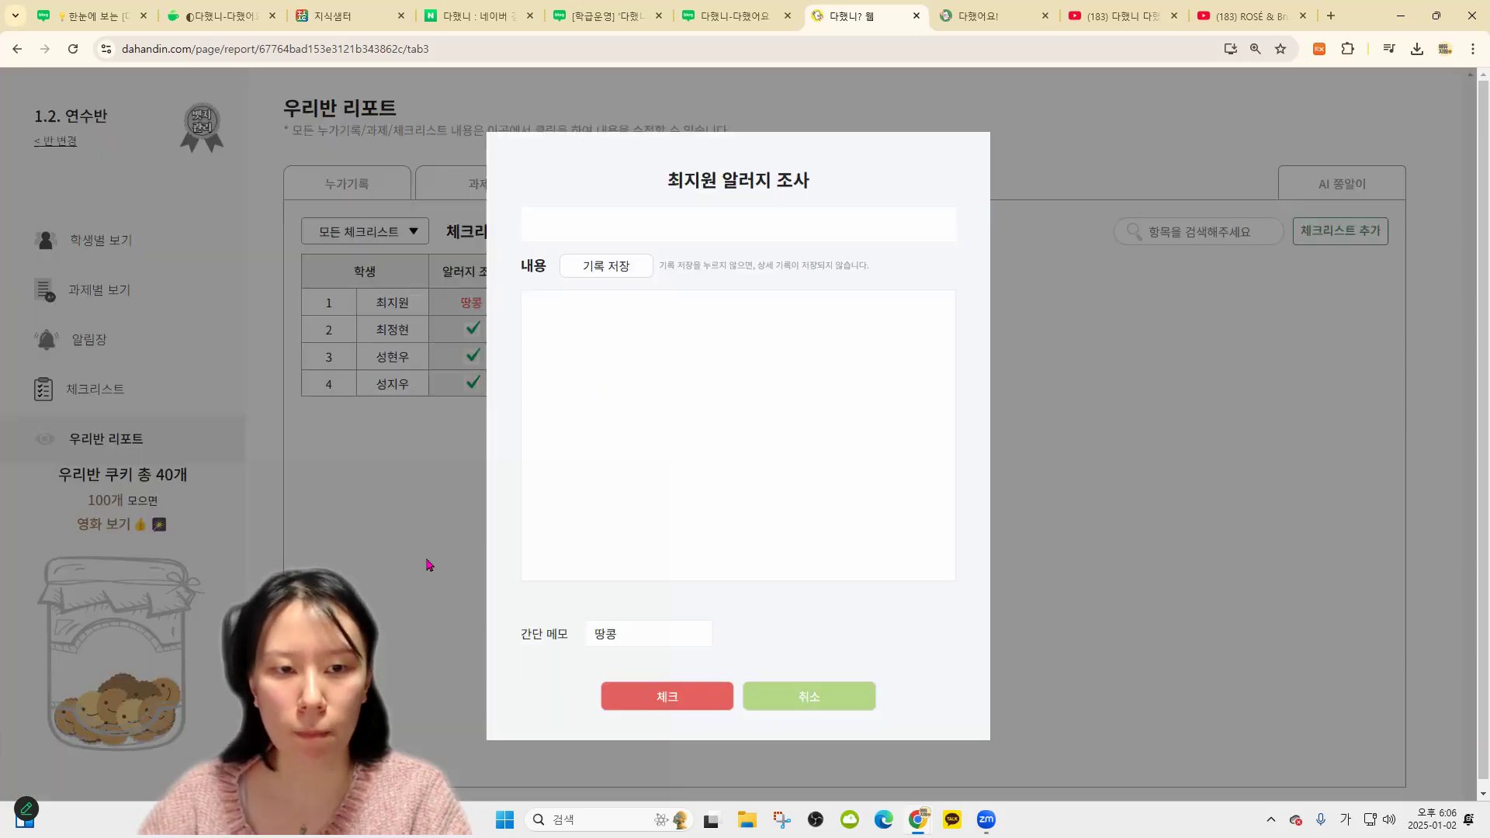
pyautogui.click(429, 565)
pyautogui.click(624, 635)
pyautogui.write('호두')
pyautogui.click(665, 696)
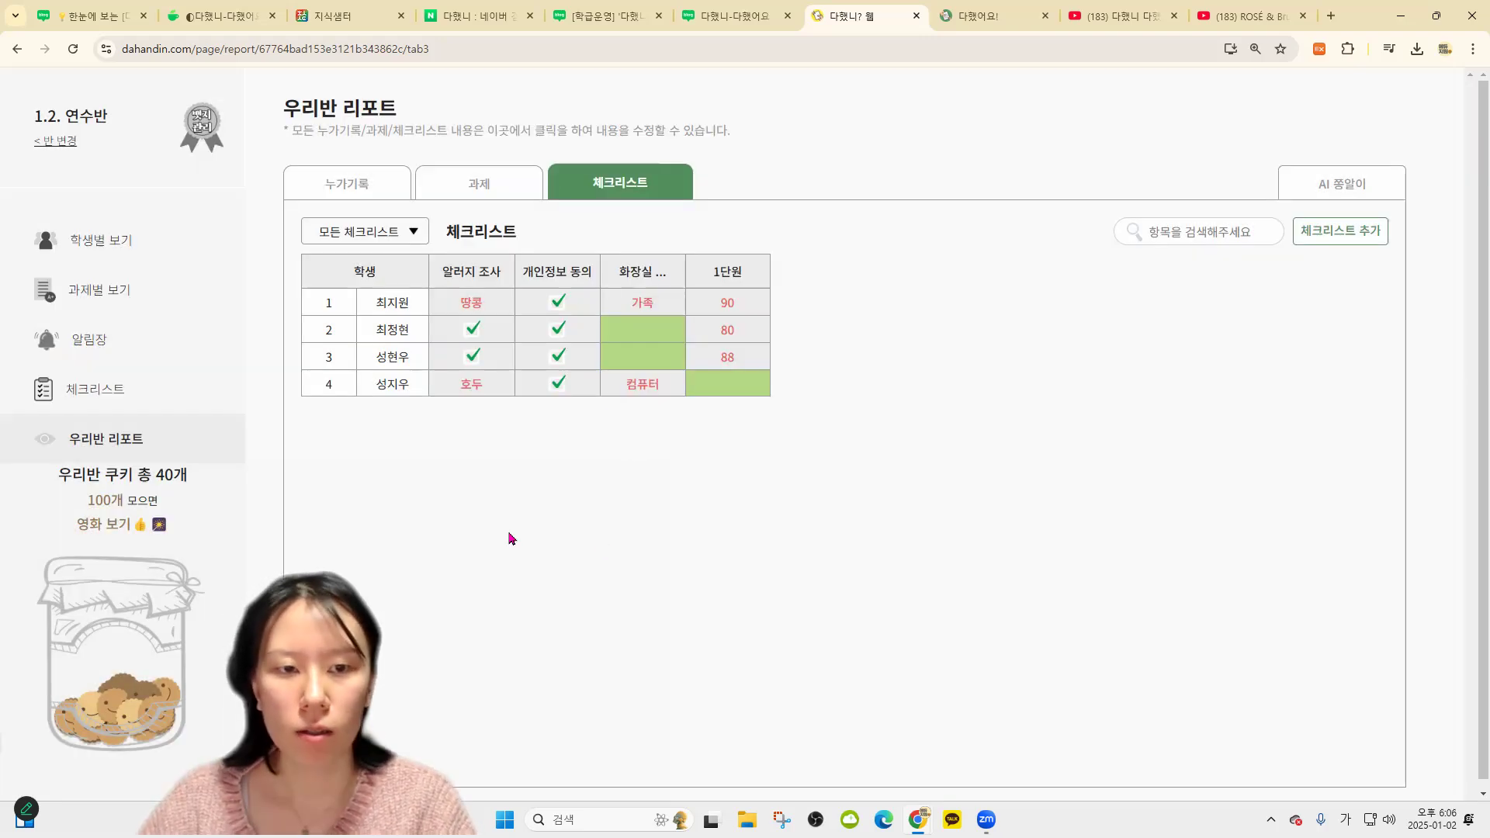
# Enter a 1단원 score of 70 for the fourth student
pyautogui.click(715, 392)
pyautogui.click(636, 635)
pyautogui.write('70')
pyautogui.click(644, 696)
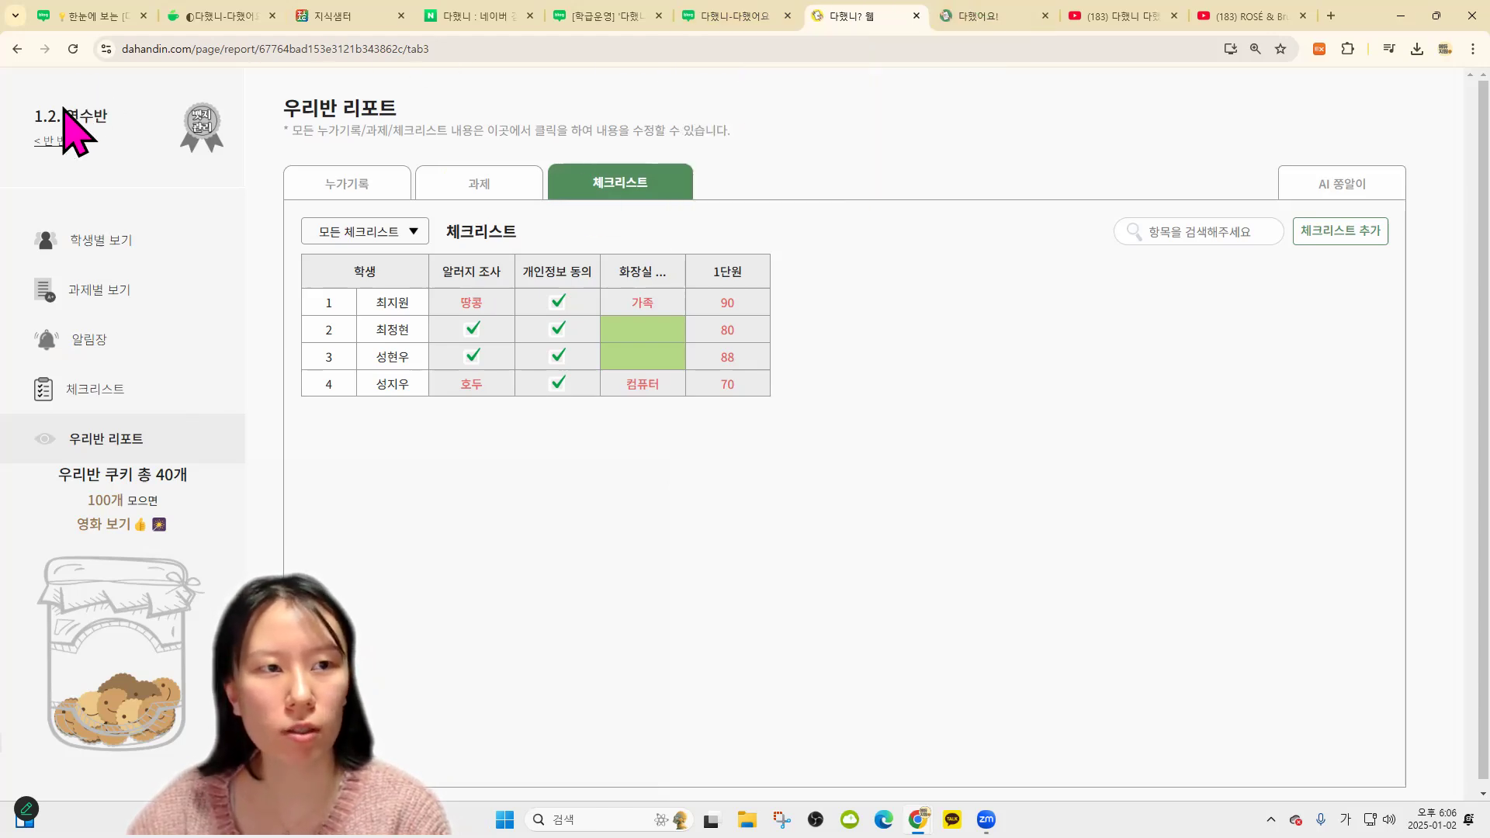
pyautogui.click(66, 142)
# Go to 행복반's class report and browse its zoomed-out assignment grid
pyautogui.click(644, 345)
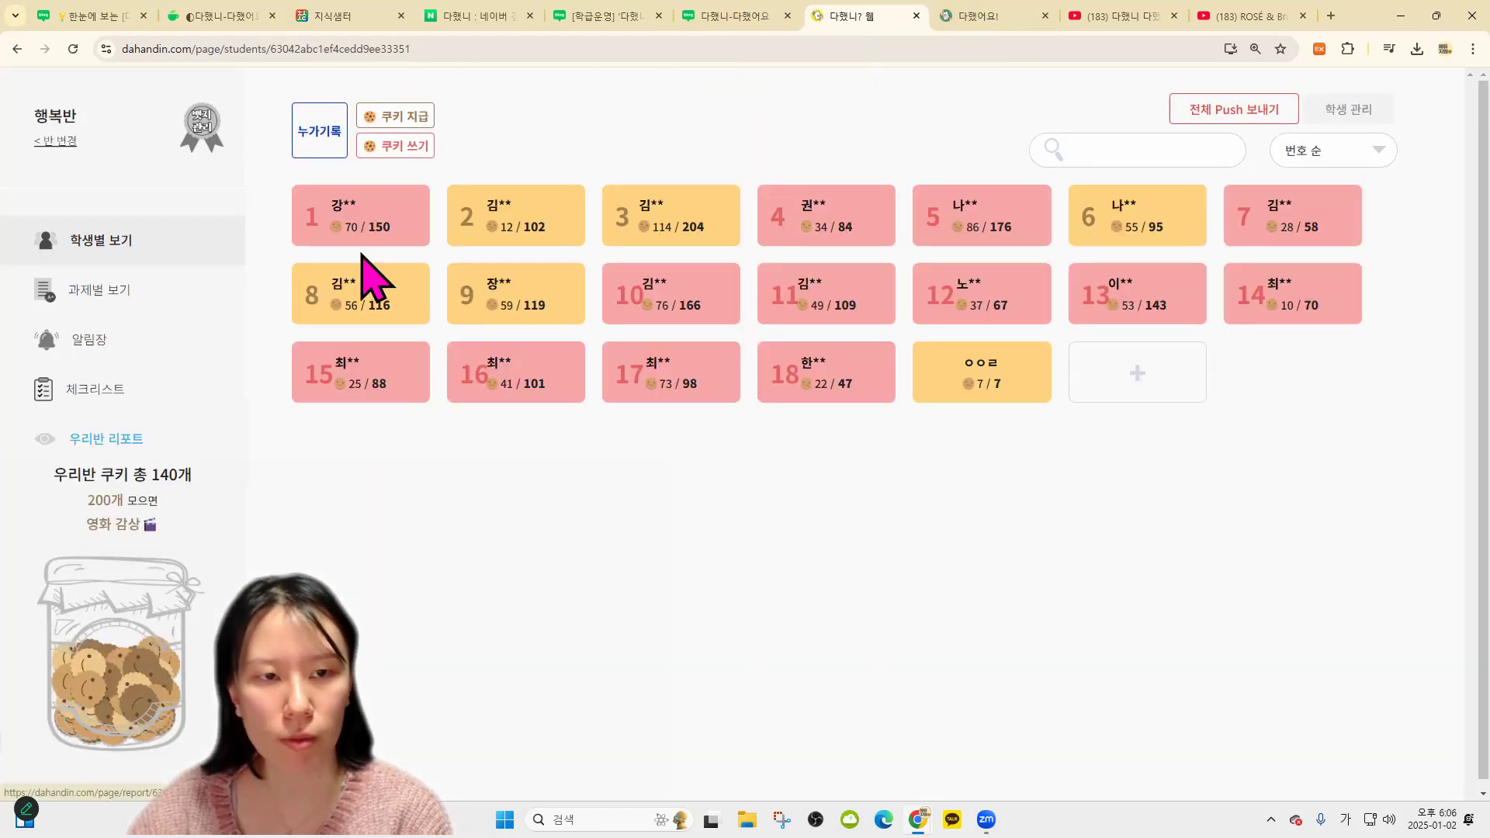
pyautogui.click(157, 438)
pyautogui.click(470, 187)
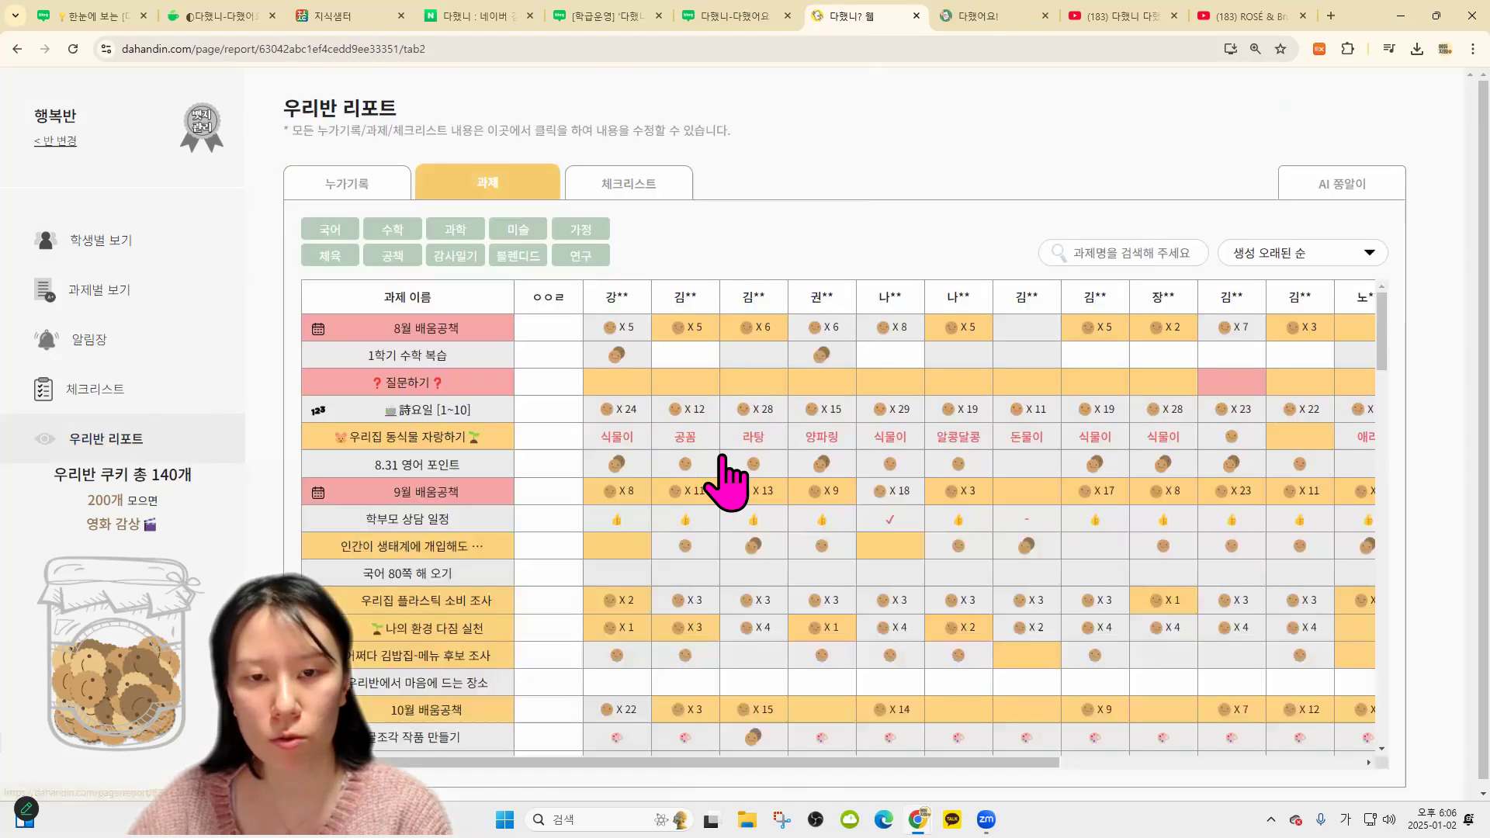
pyautogui.scroll(-10, 898, 706)
pyautogui.hotkey('ctrl', '-')
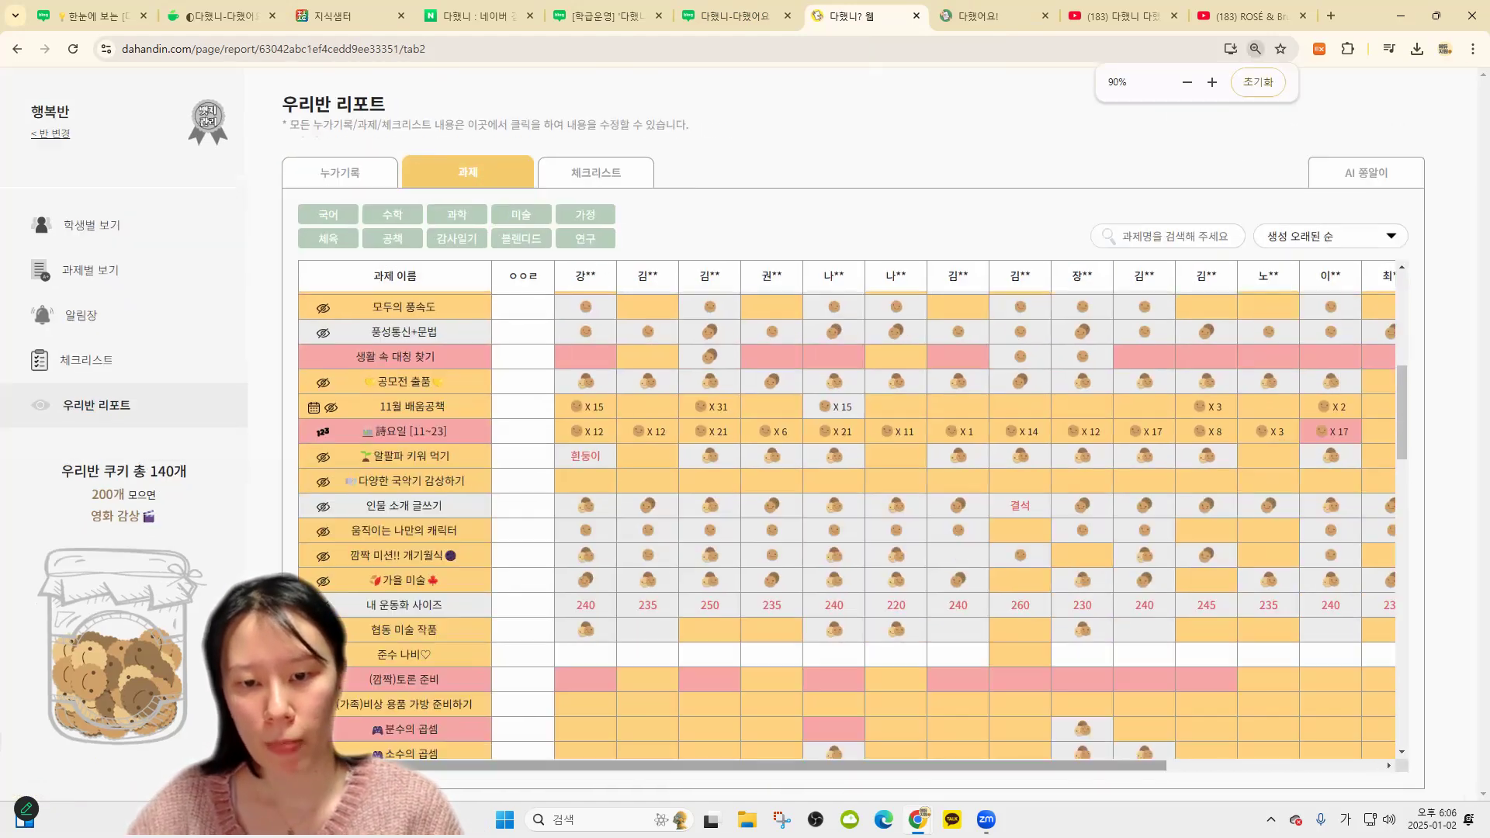
pyautogui.hotkey('ctrl', '-')
pyautogui.hscroll(3, 1330, 732)
pyautogui.click(1139, 339)
pyautogui.click(1131, 324)
# Browse 행복반's checklist table filtered by 국어, 3월 출석부 and 수학 평가
pyautogui.click(555, 162)
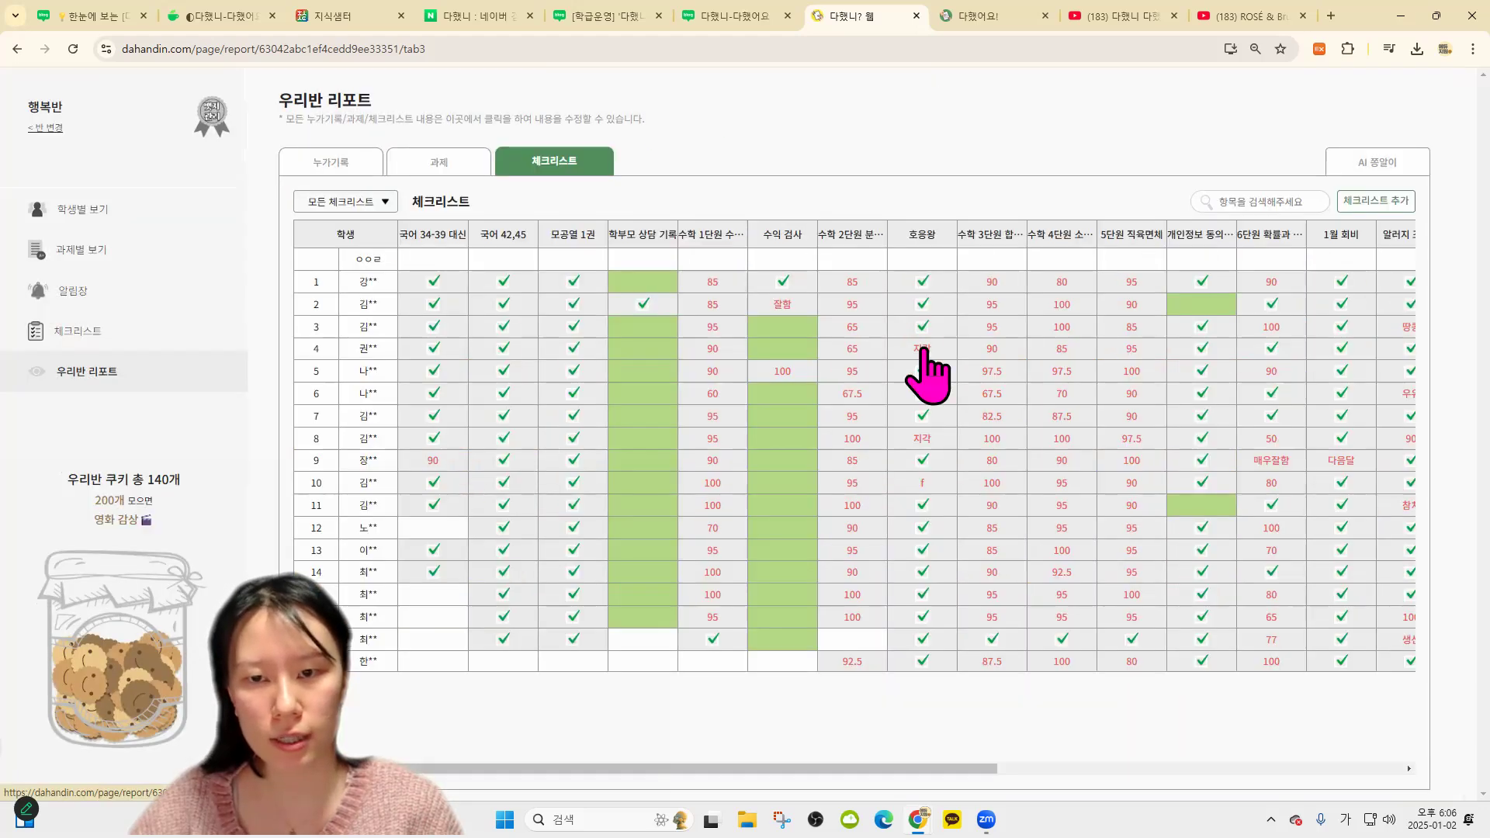
pyautogui.click(371, 207)
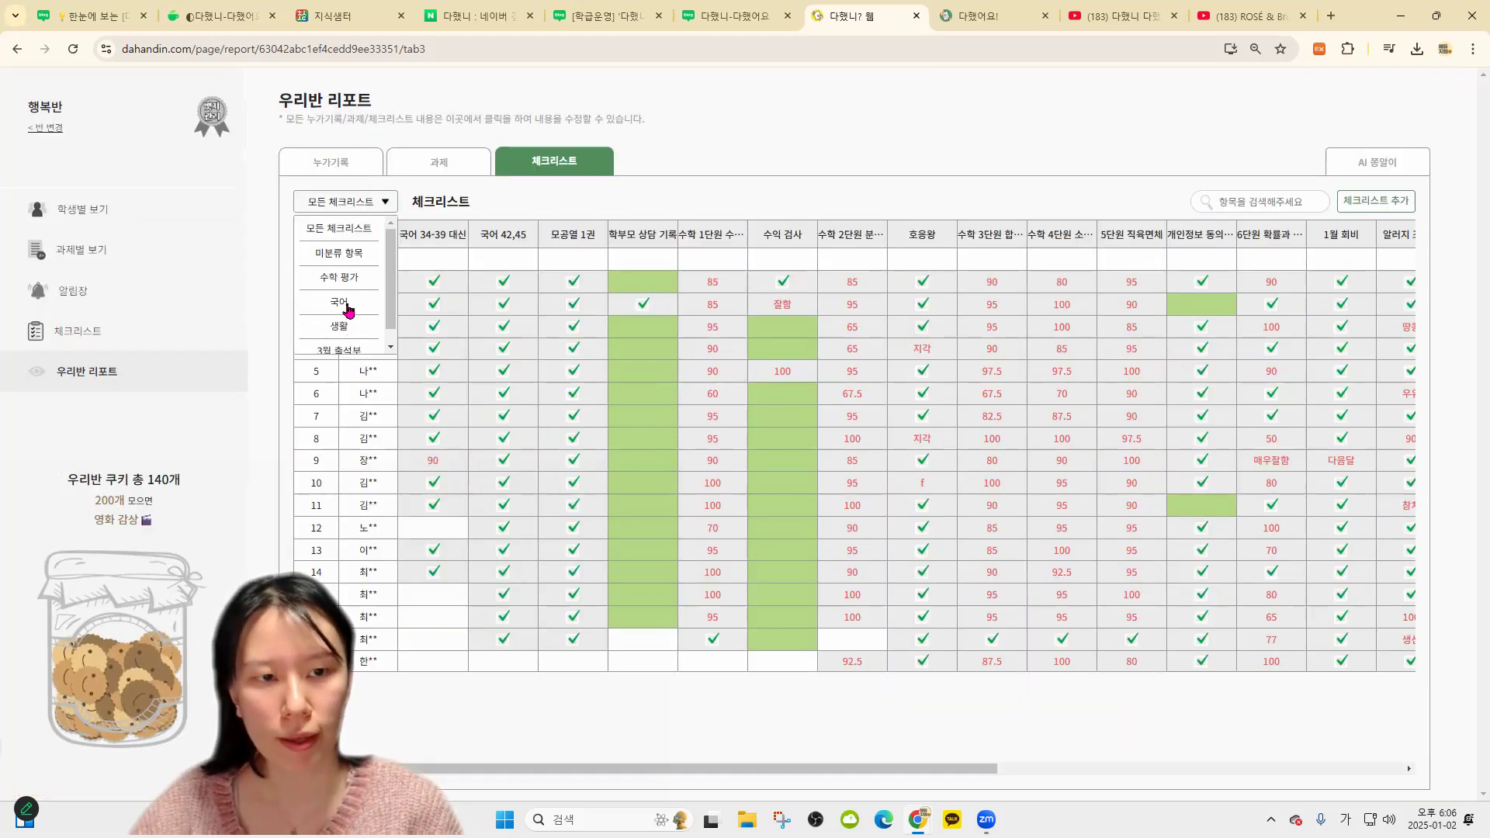
pyautogui.click(347, 304)
pyautogui.click(362, 203)
pyautogui.scroll(-2, 359, 306)
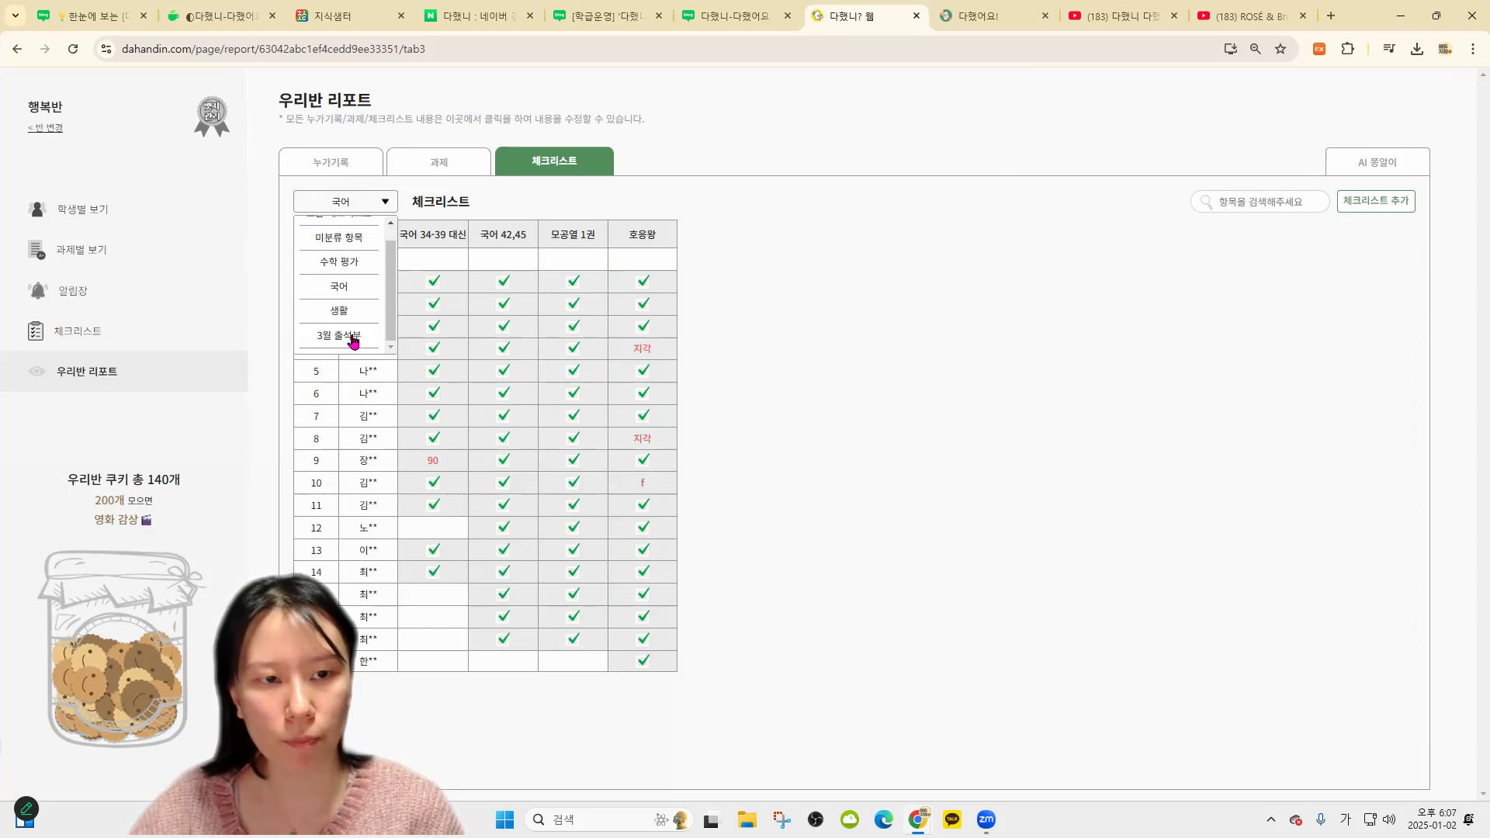
pyautogui.click(350, 339)
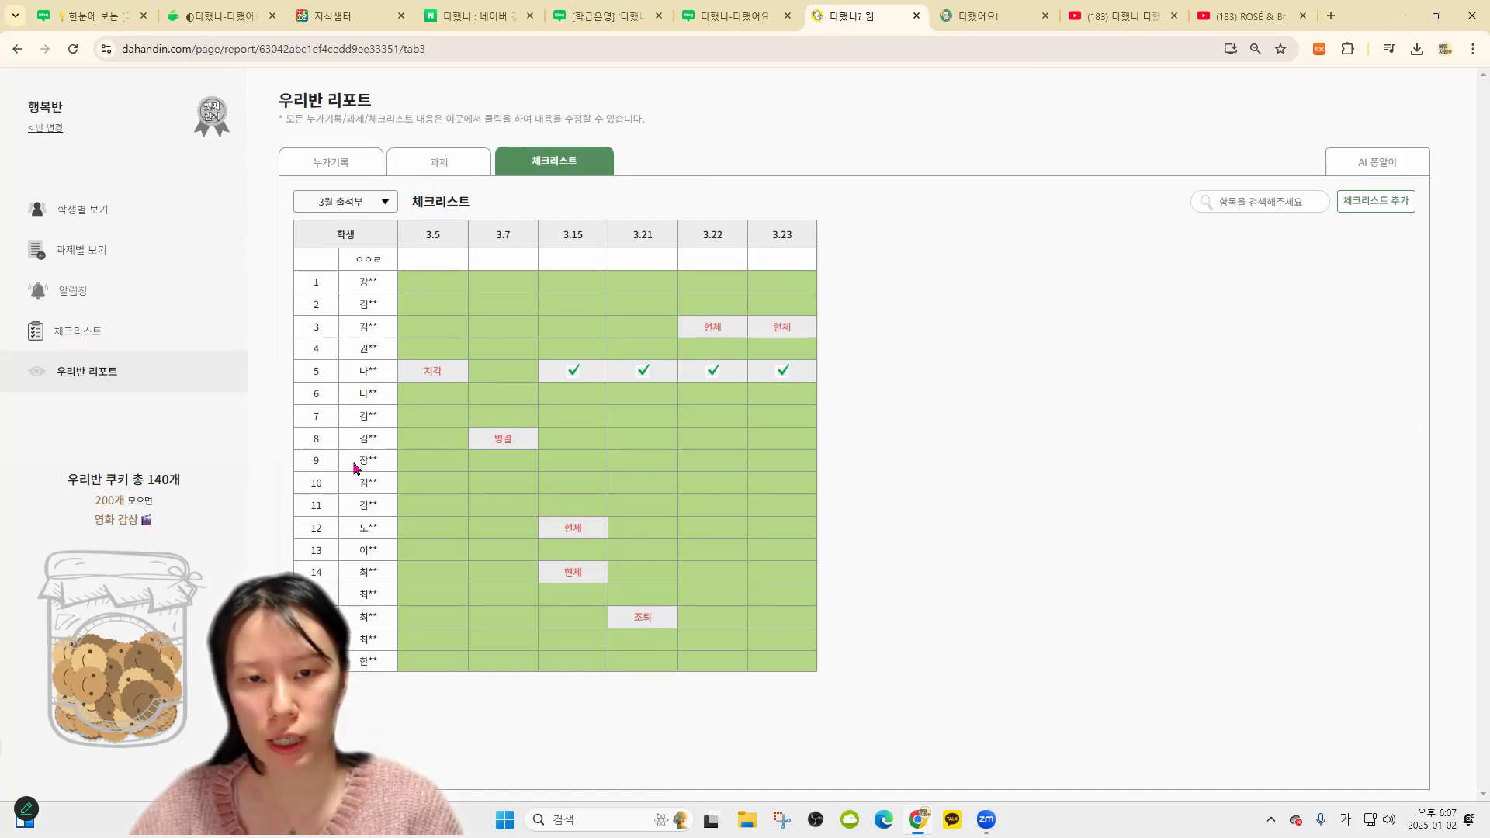
pyautogui.click(353, 202)
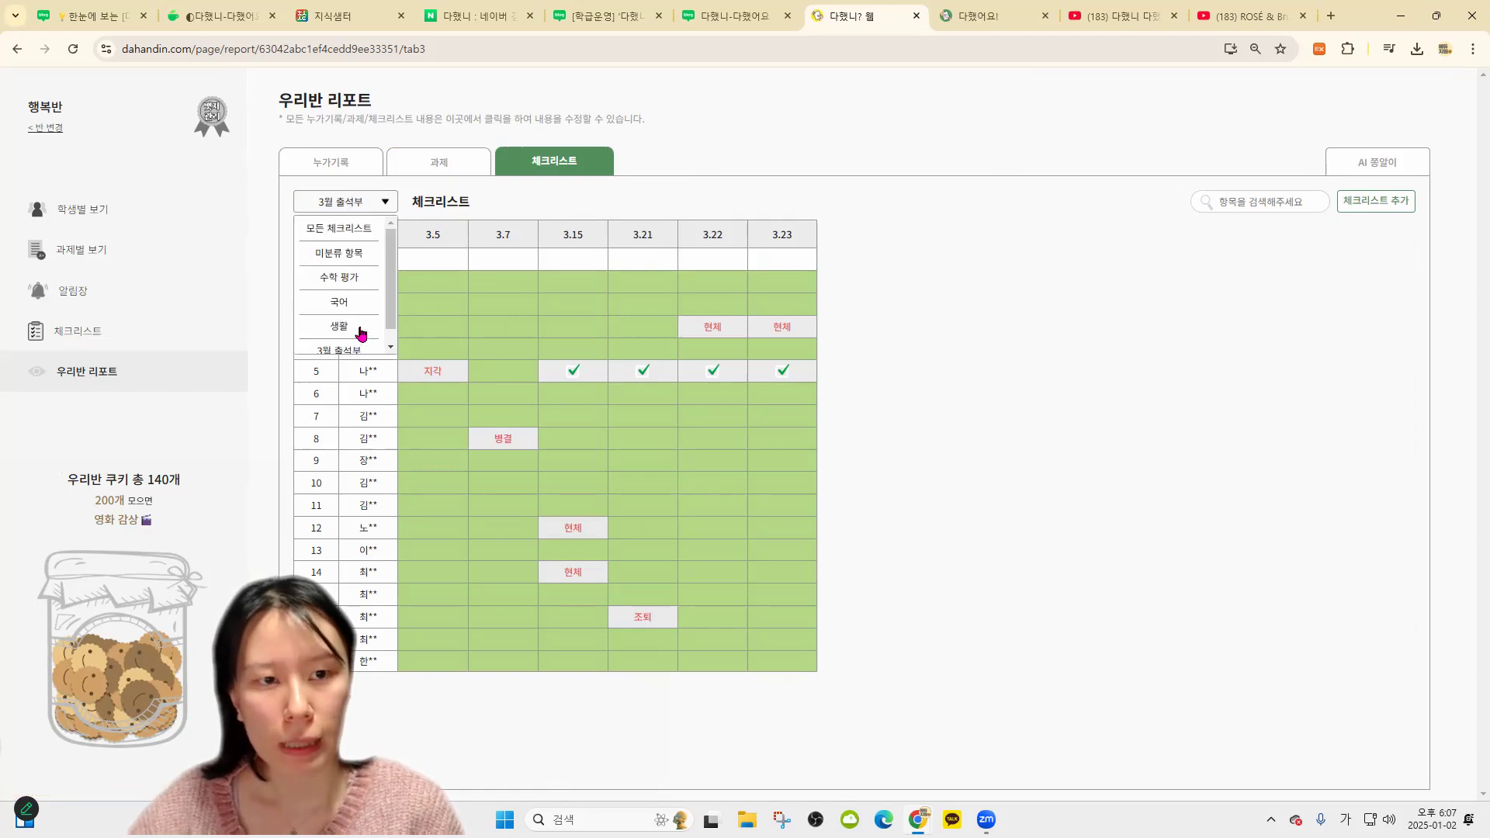
pyautogui.click(351, 280)
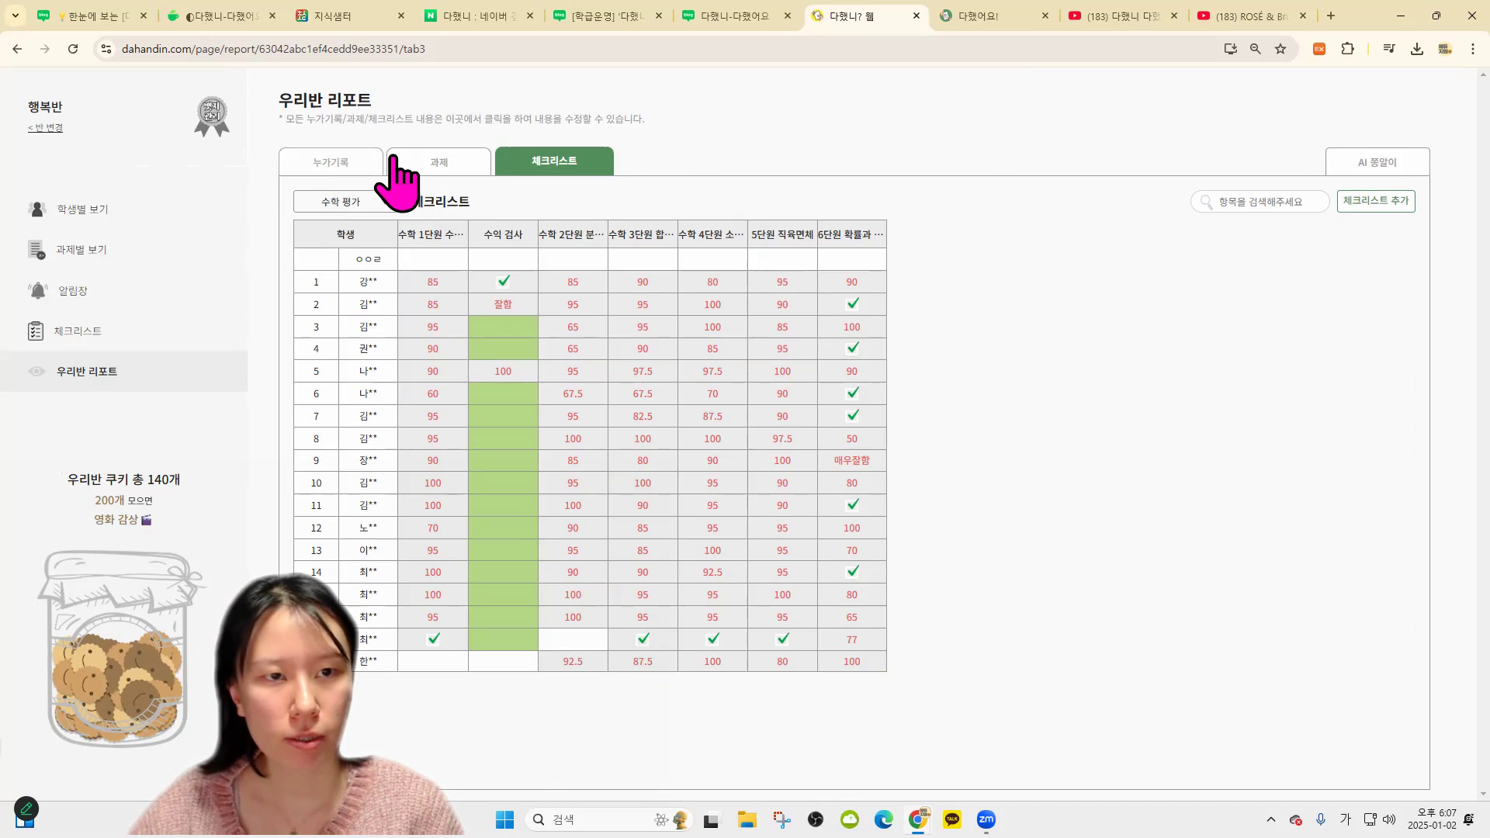
# Show 행복반's 학생별 보기 grid with page zoom reset to 100%
pyautogui.click(431, 167)
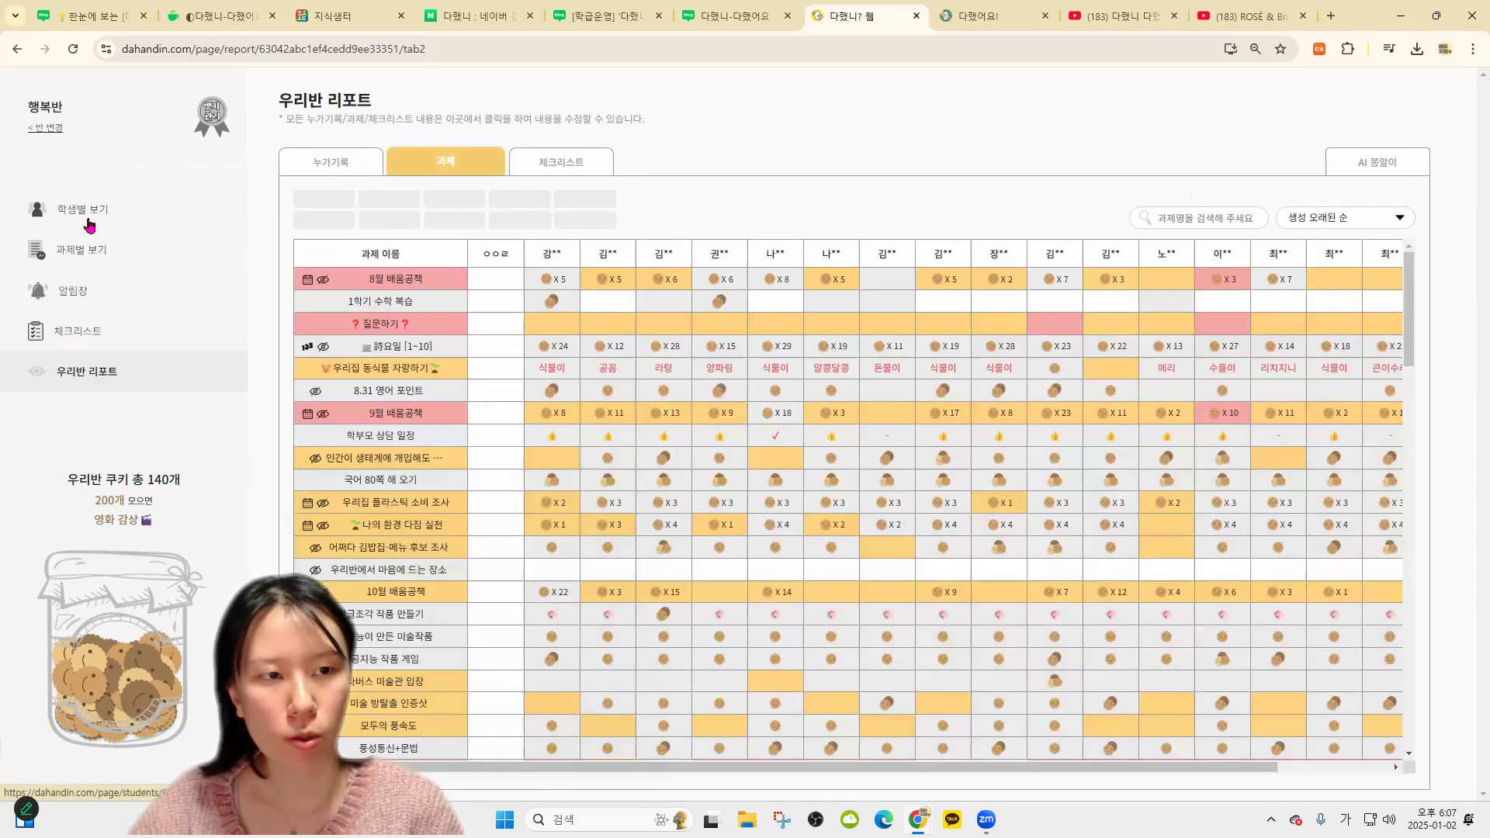
pyautogui.click(90, 225)
pyautogui.click(103, 371)
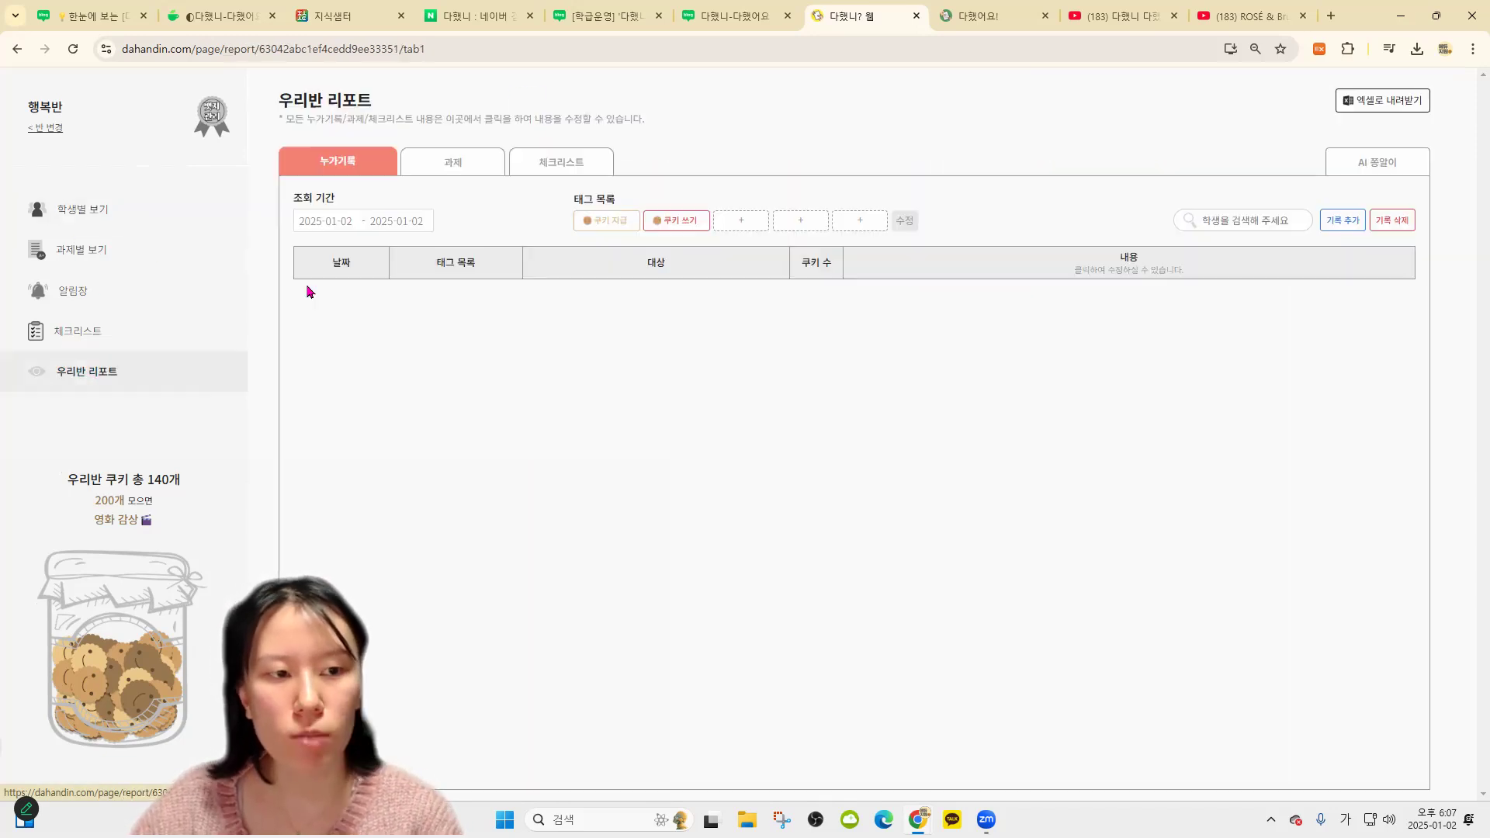
pyautogui.click(88, 221)
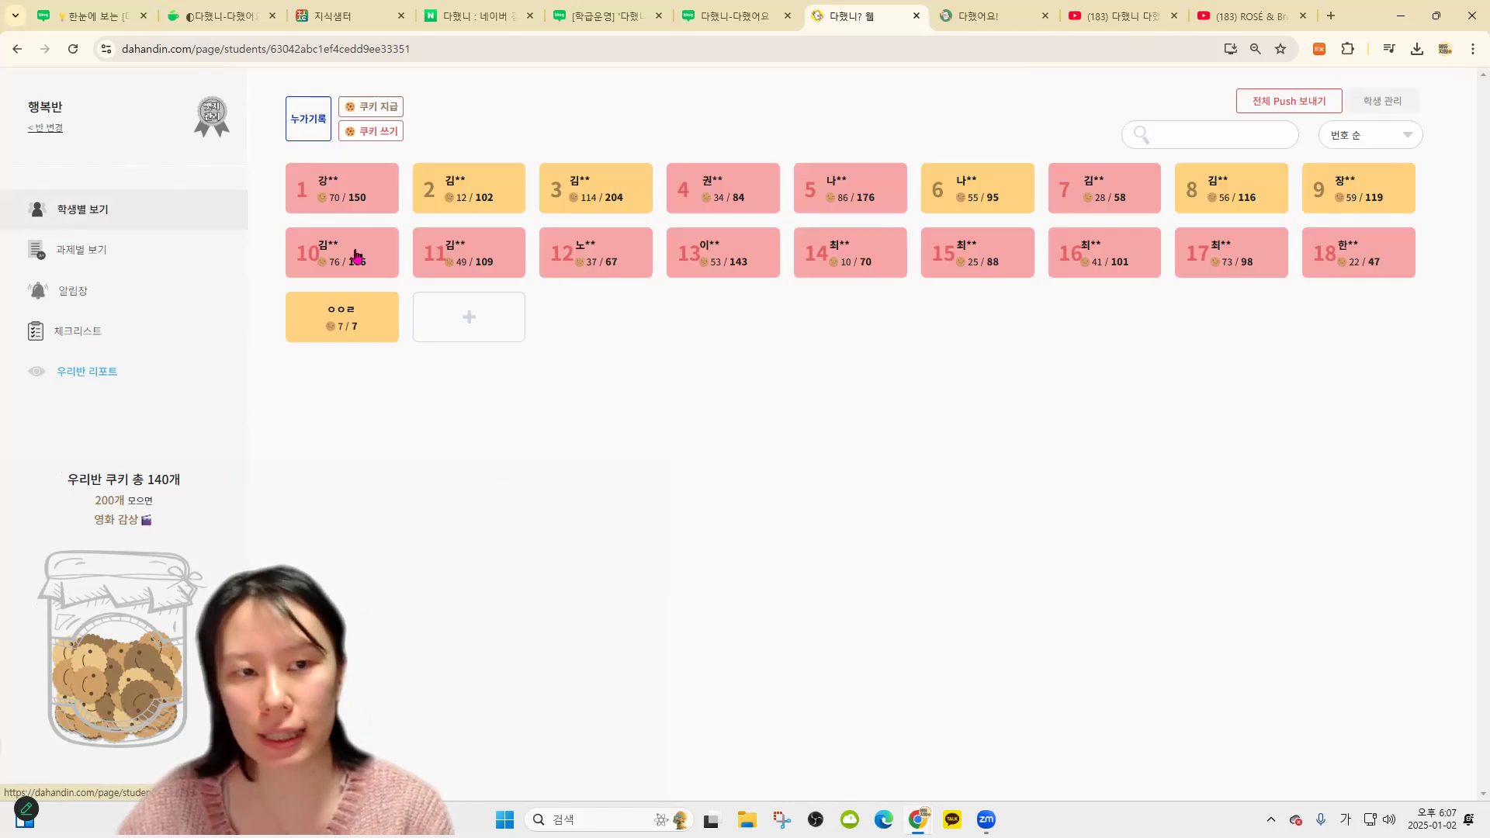
pyautogui.hotkey('ctrl', '0')
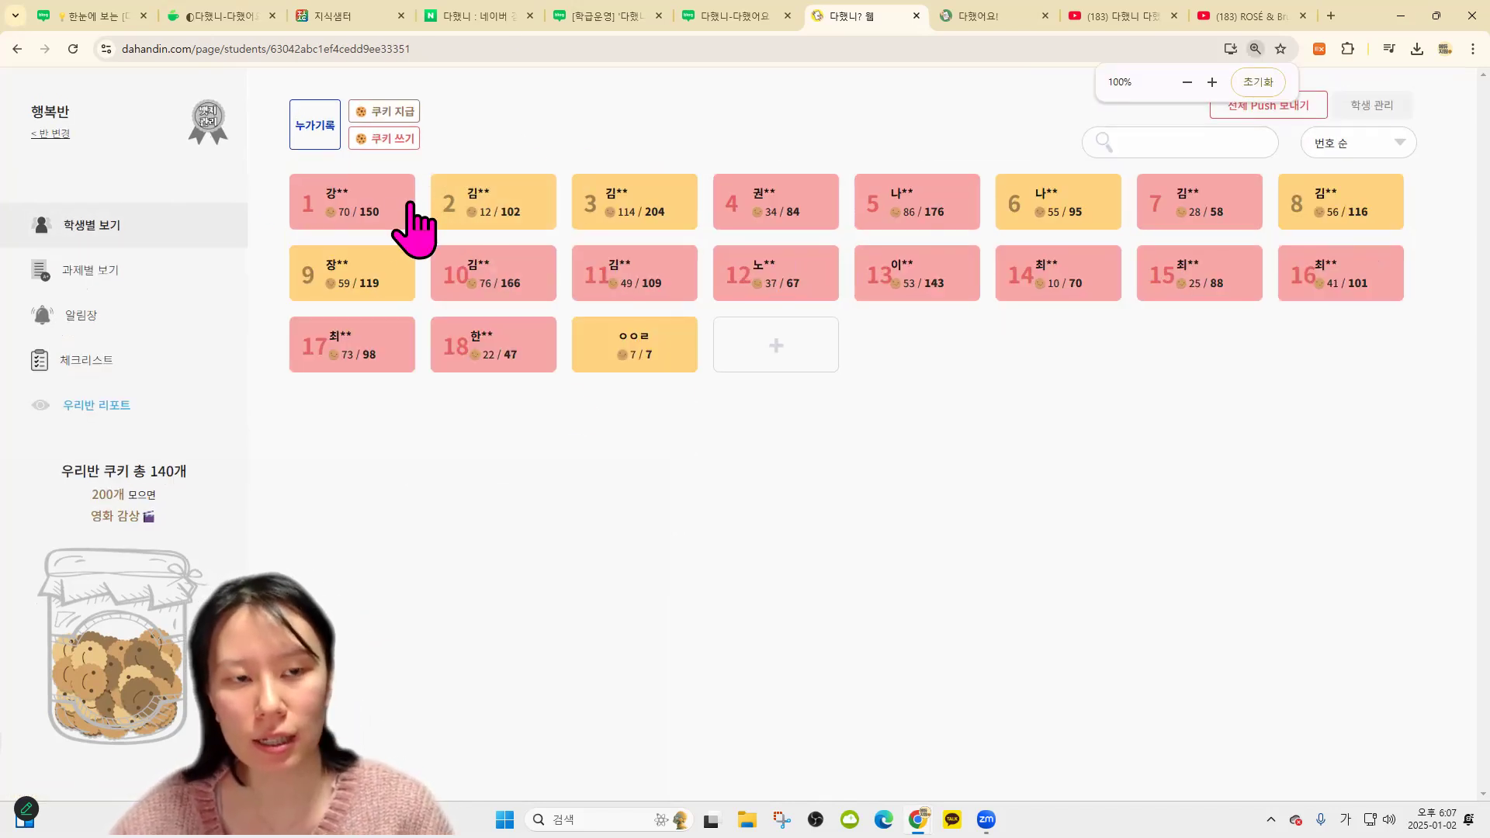
# Bring up student 1's report and scroll through their assignment records
pyautogui.click(407, 225)
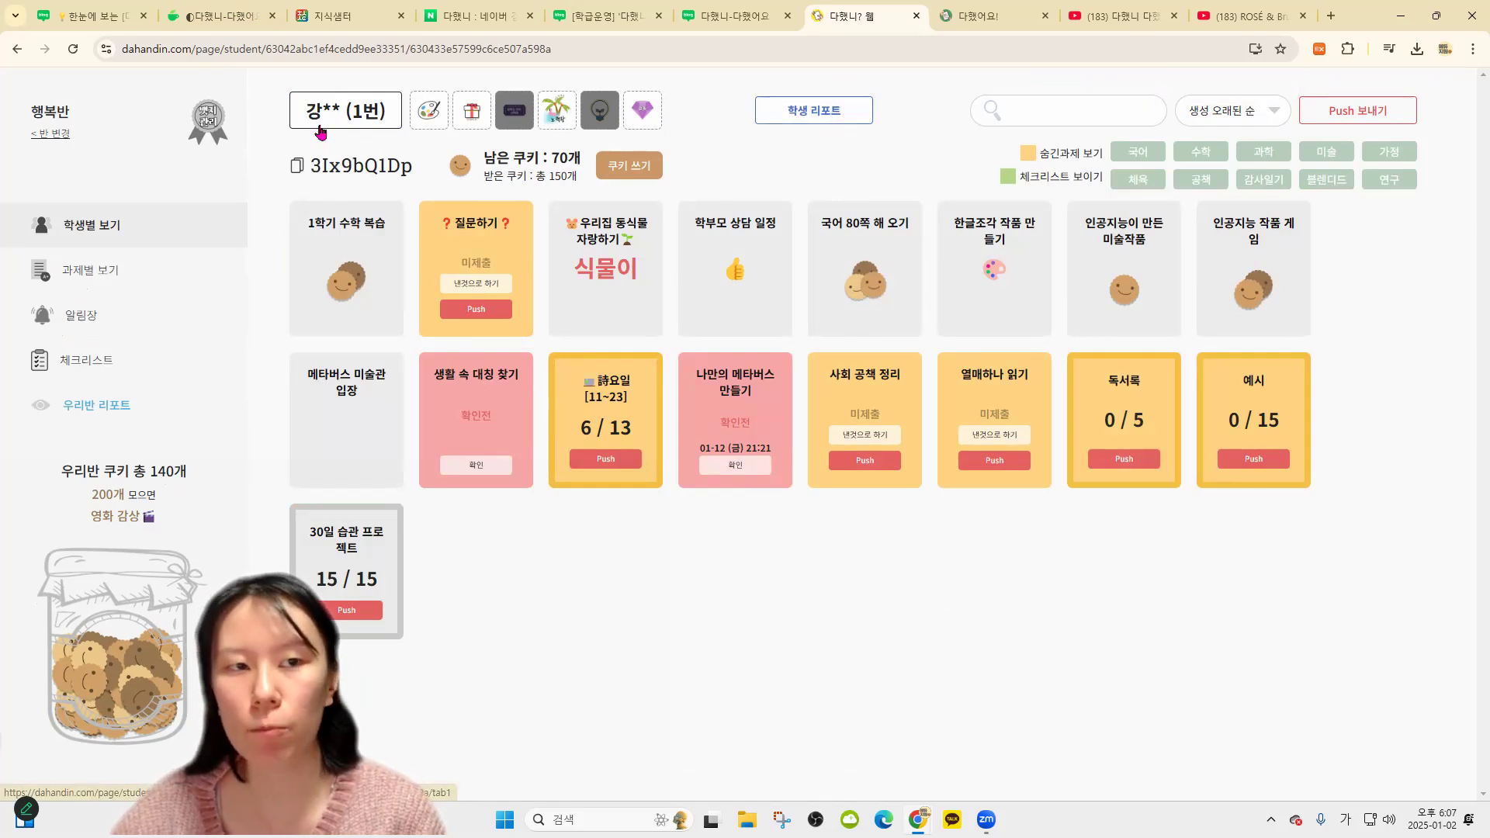
pyautogui.click(812, 114)
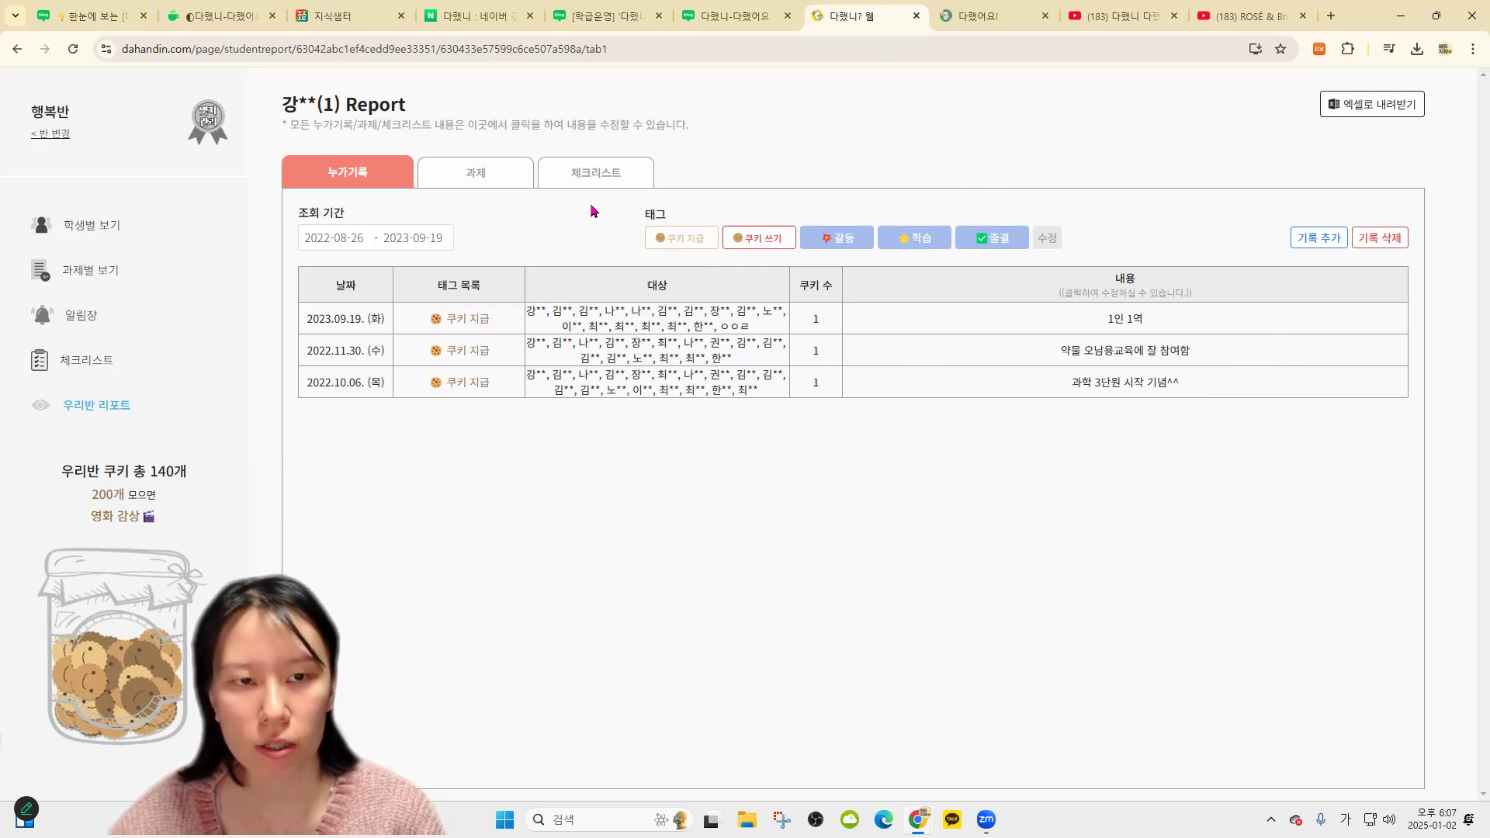
pyautogui.click(487, 178)
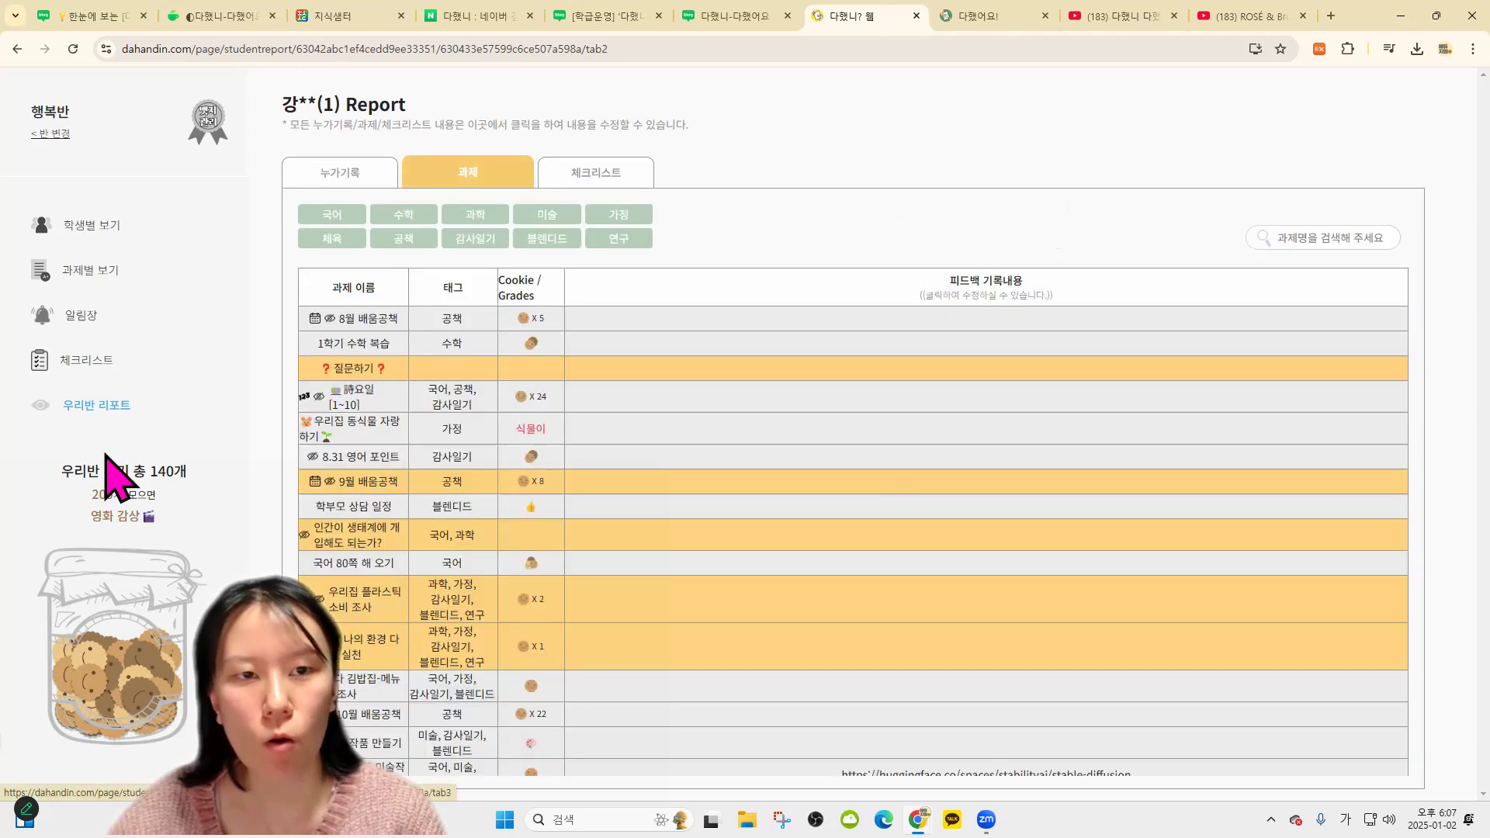
pyautogui.scroll(-10, 931, 673)
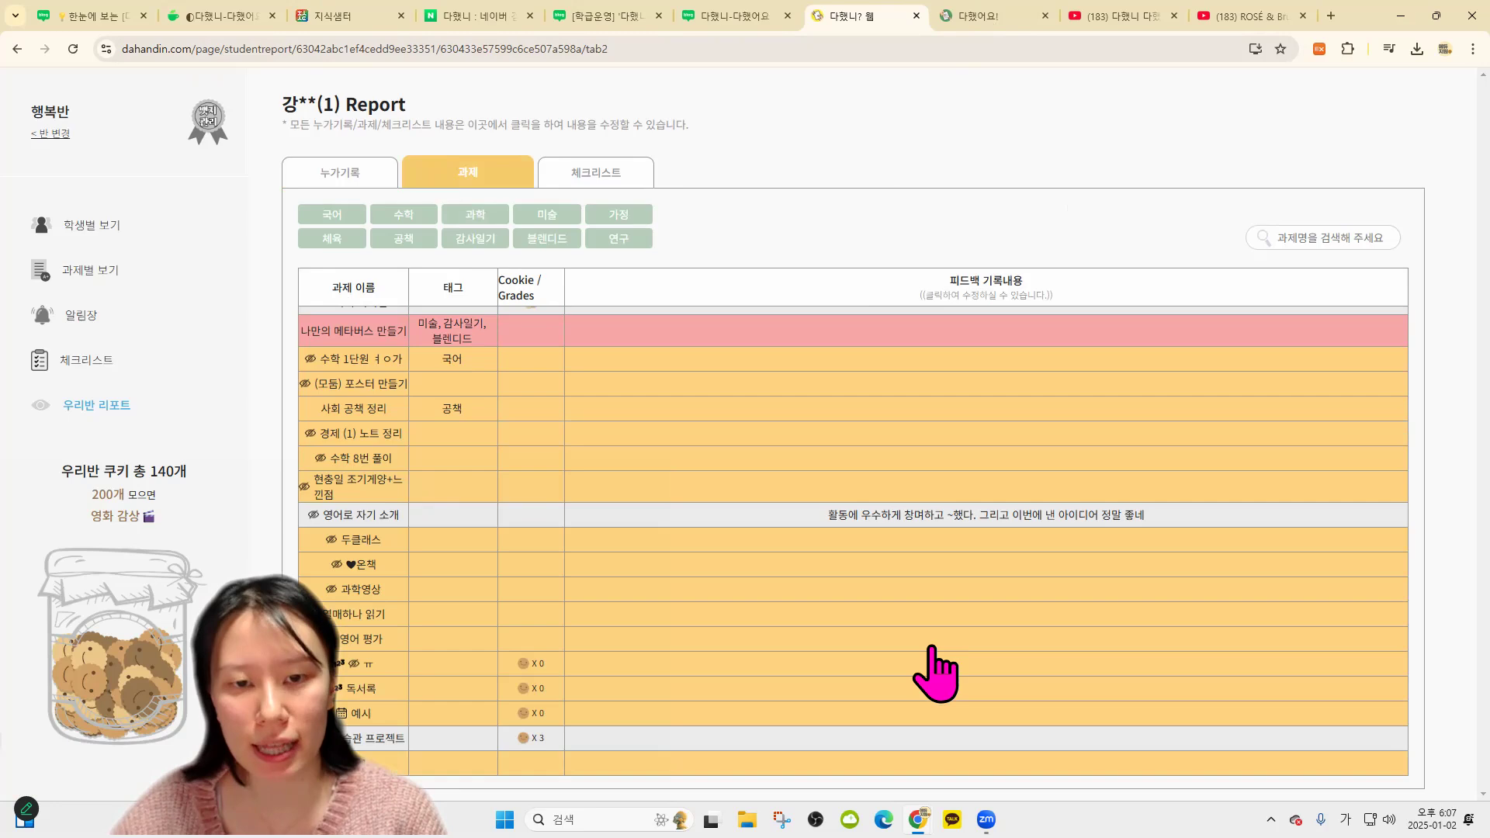
pyautogui.scroll(10, 962, 543)
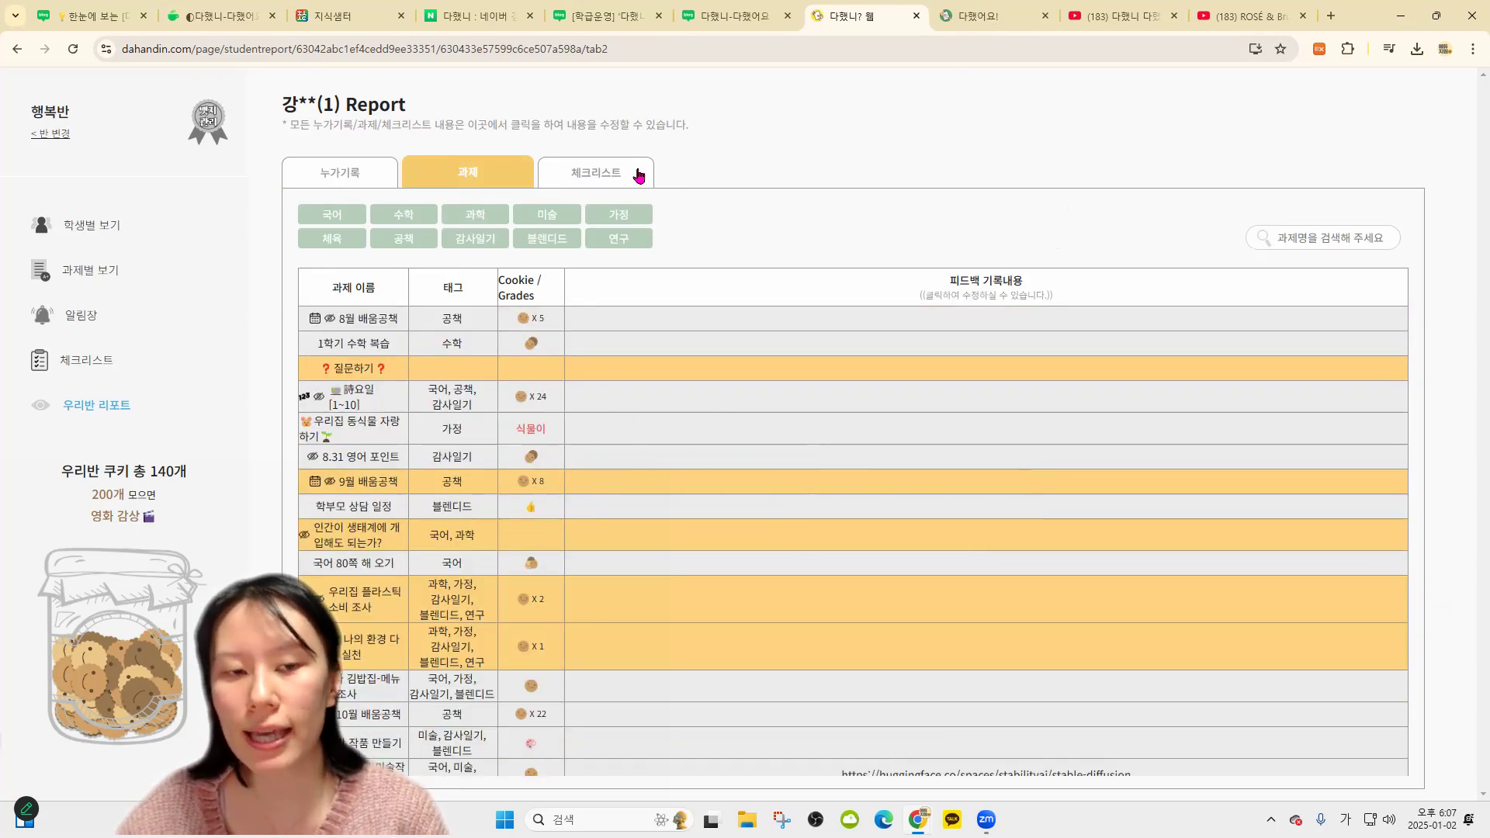
pyautogui.scroll(-3, 1102, 495)
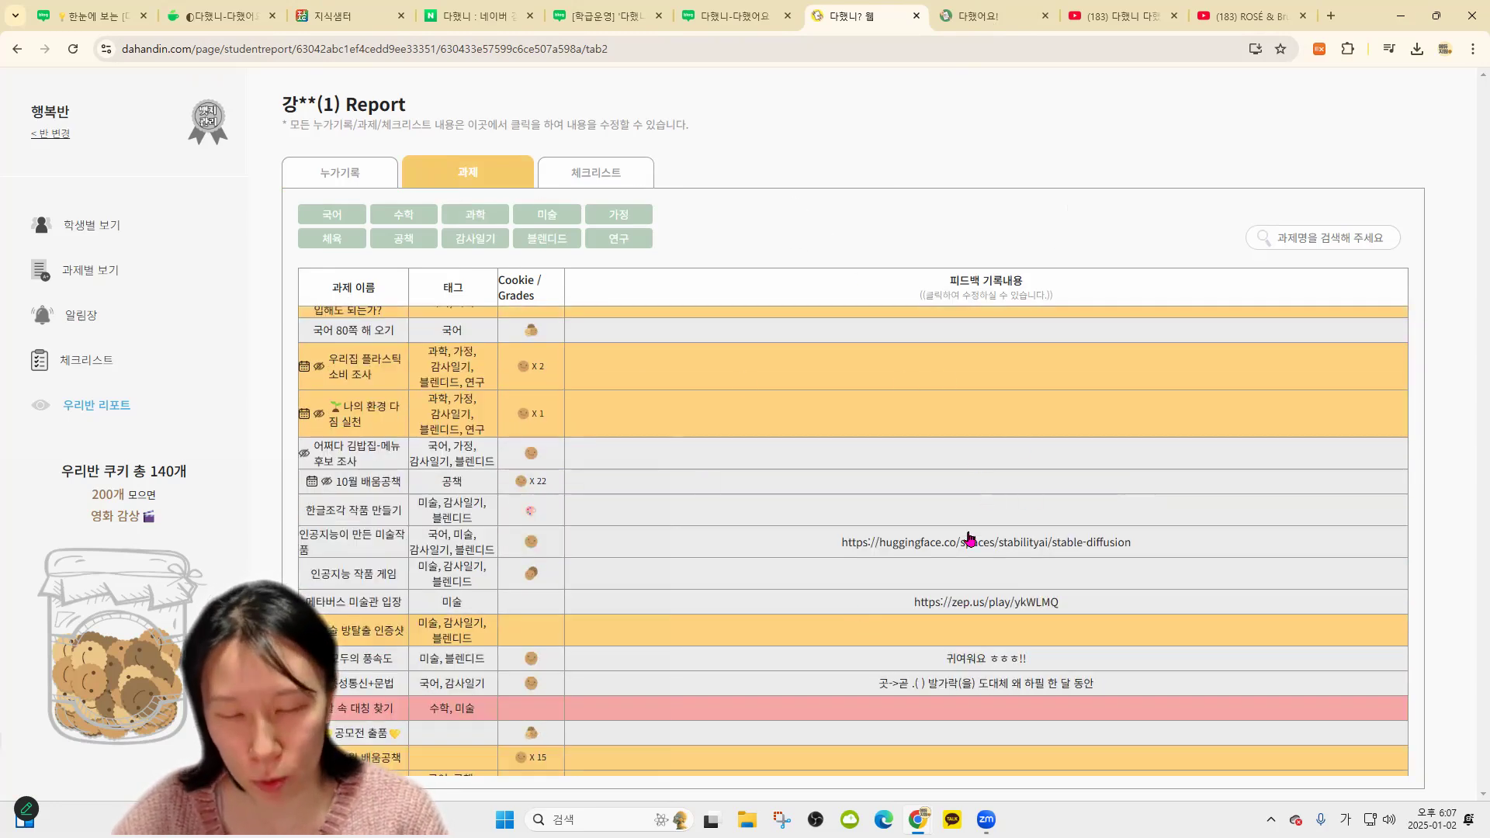
pyautogui.scroll(-2, 969, 537)
pyautogui.scroll(-1, 1008, 559)
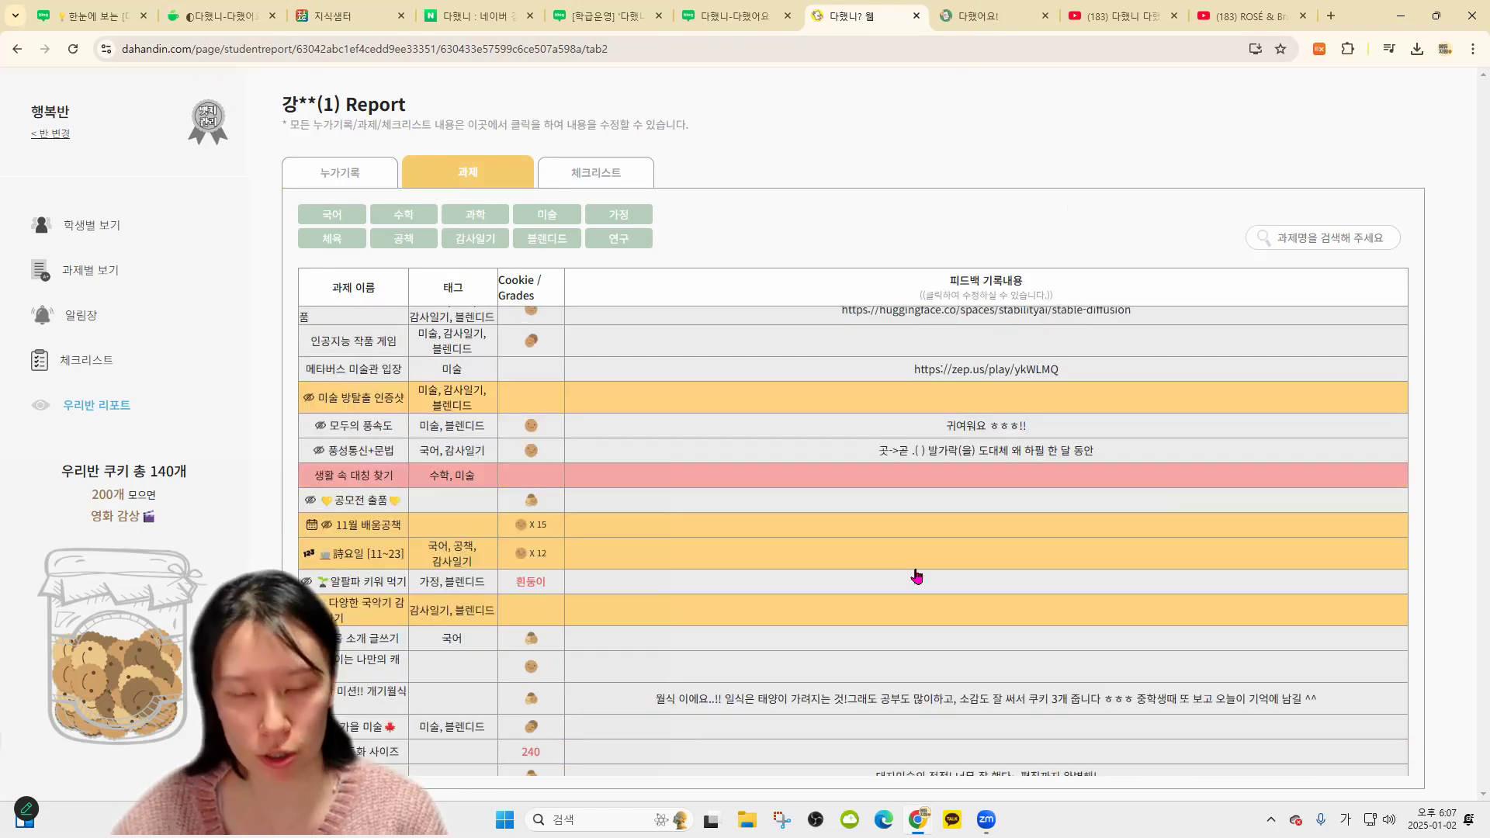
pyautogui.scroll(-5, 1033, 602)
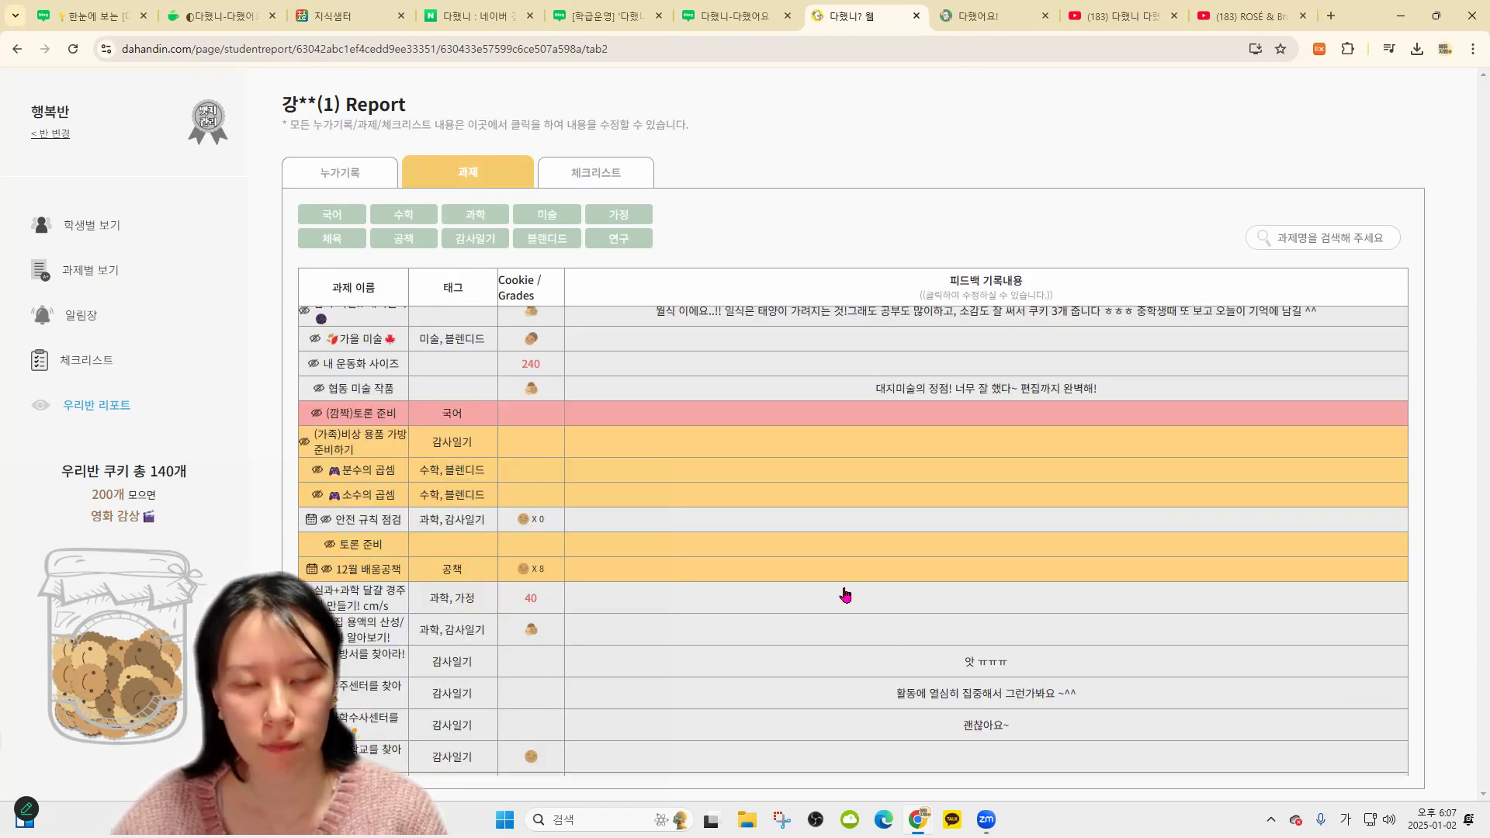
# Review student 1's checklist records, then return to the 누가기록 tab
pyautogui.click(609, 177)
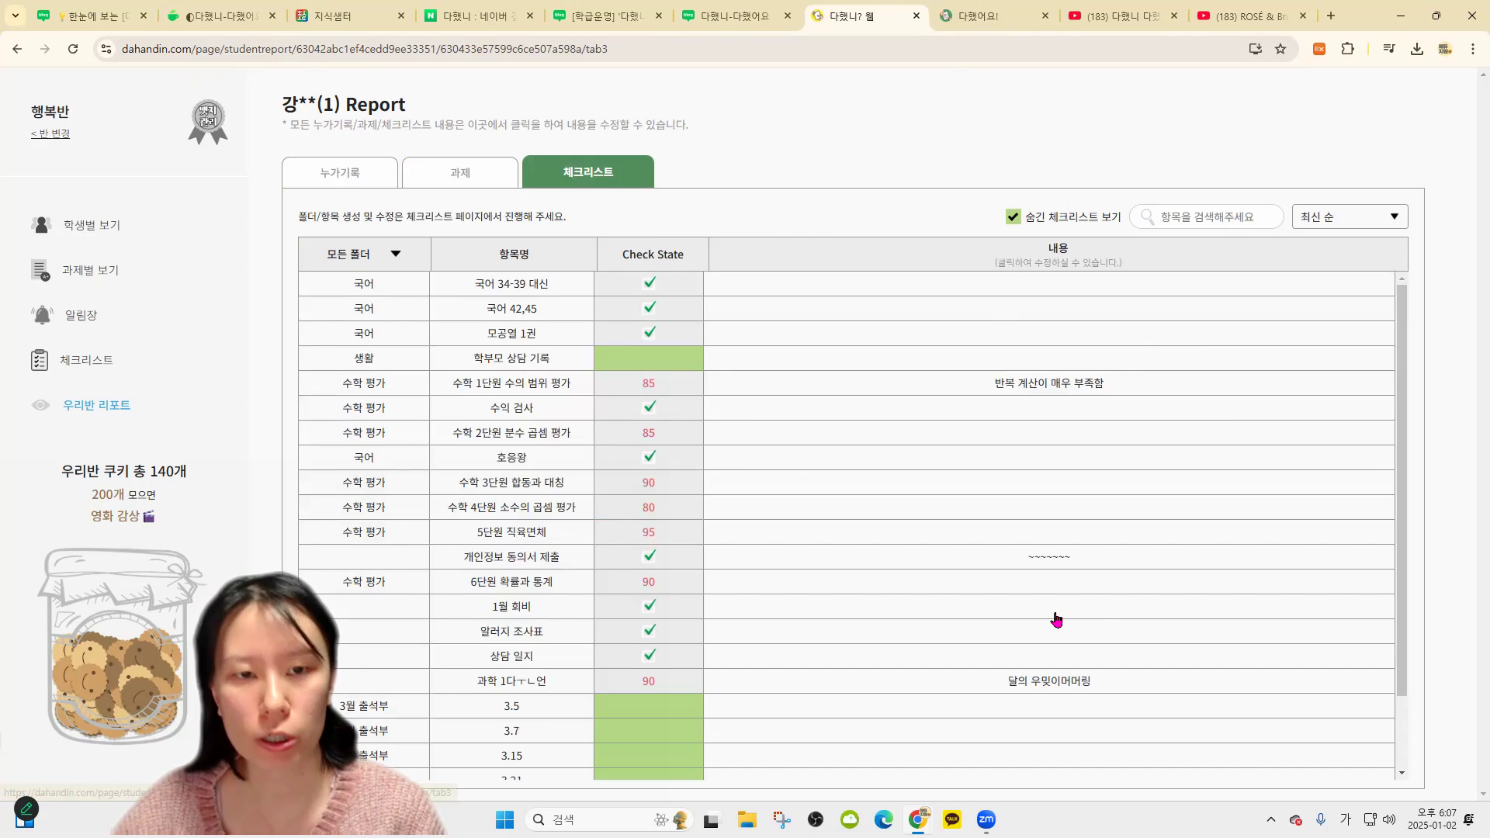
pyautogui.moveTo(346, 107); pyautogui.dragTo(278, 107)
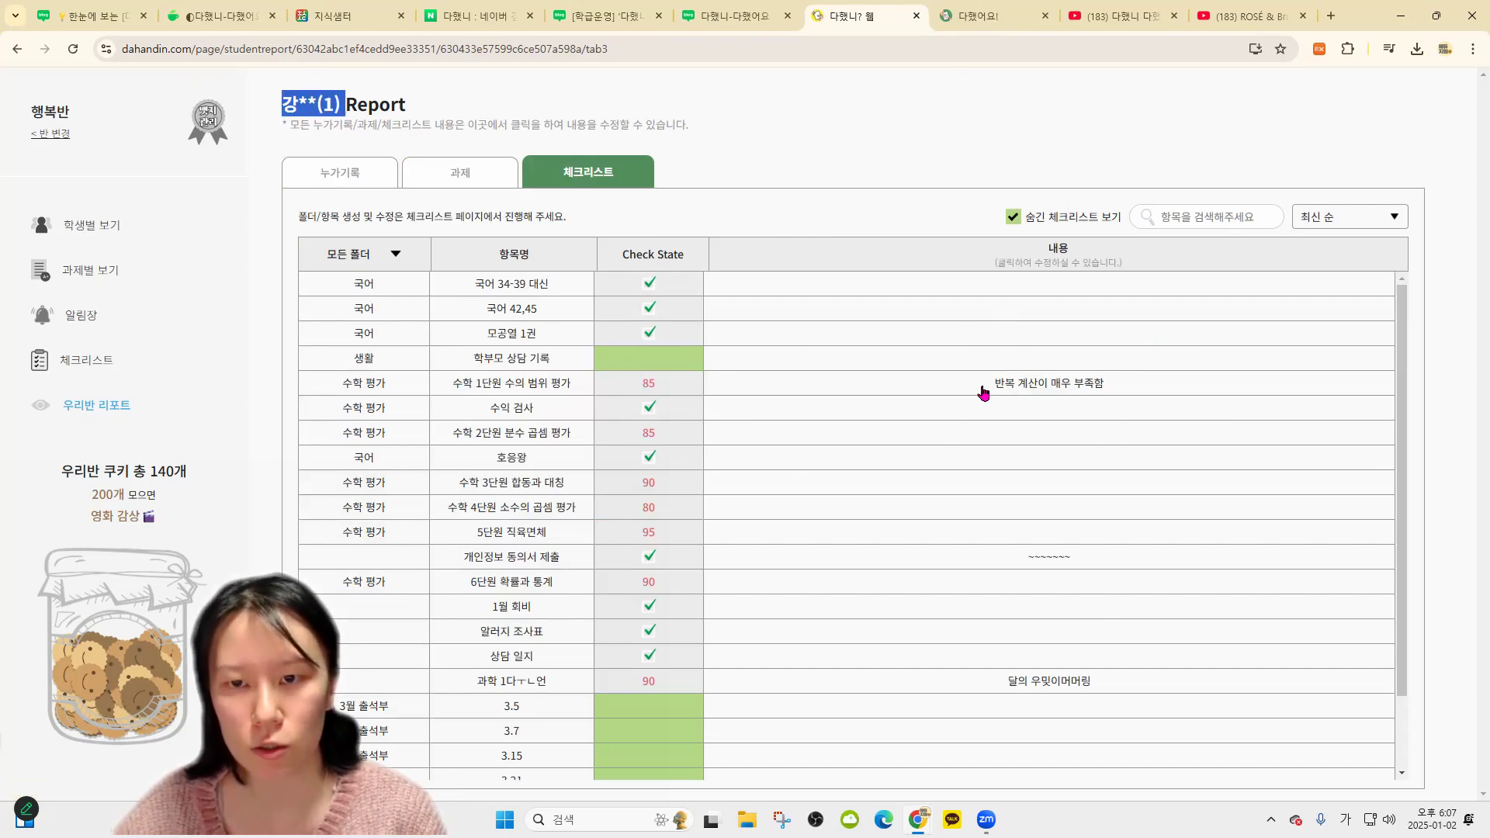
pyautogui.moveTo(1108, 385); pyautogui.dragTo(995, 385)
pyautogui.scroll(-2, 1082, 461)
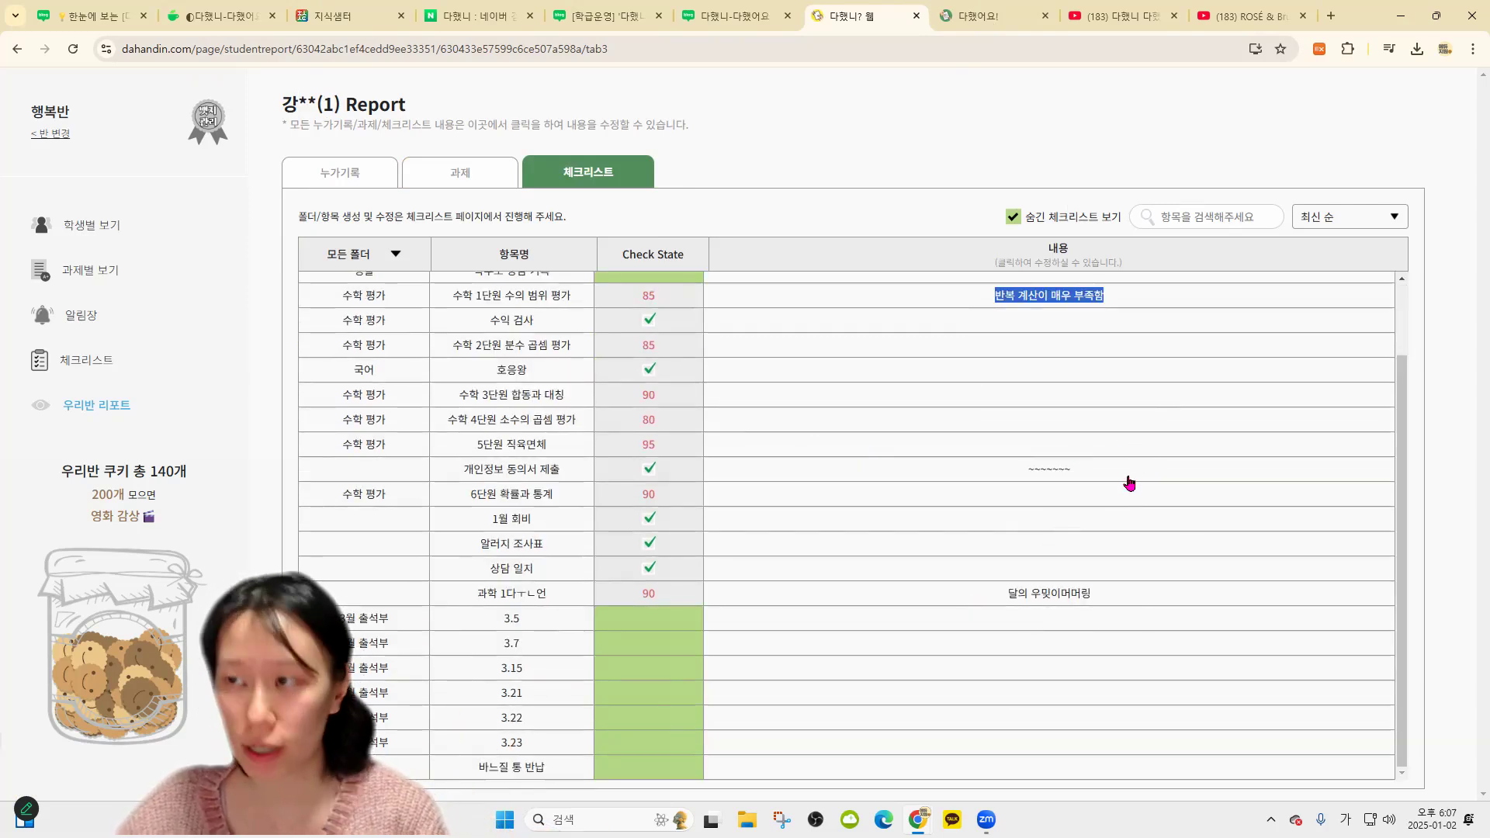
pyautogui.scroll(1, 932, 390)
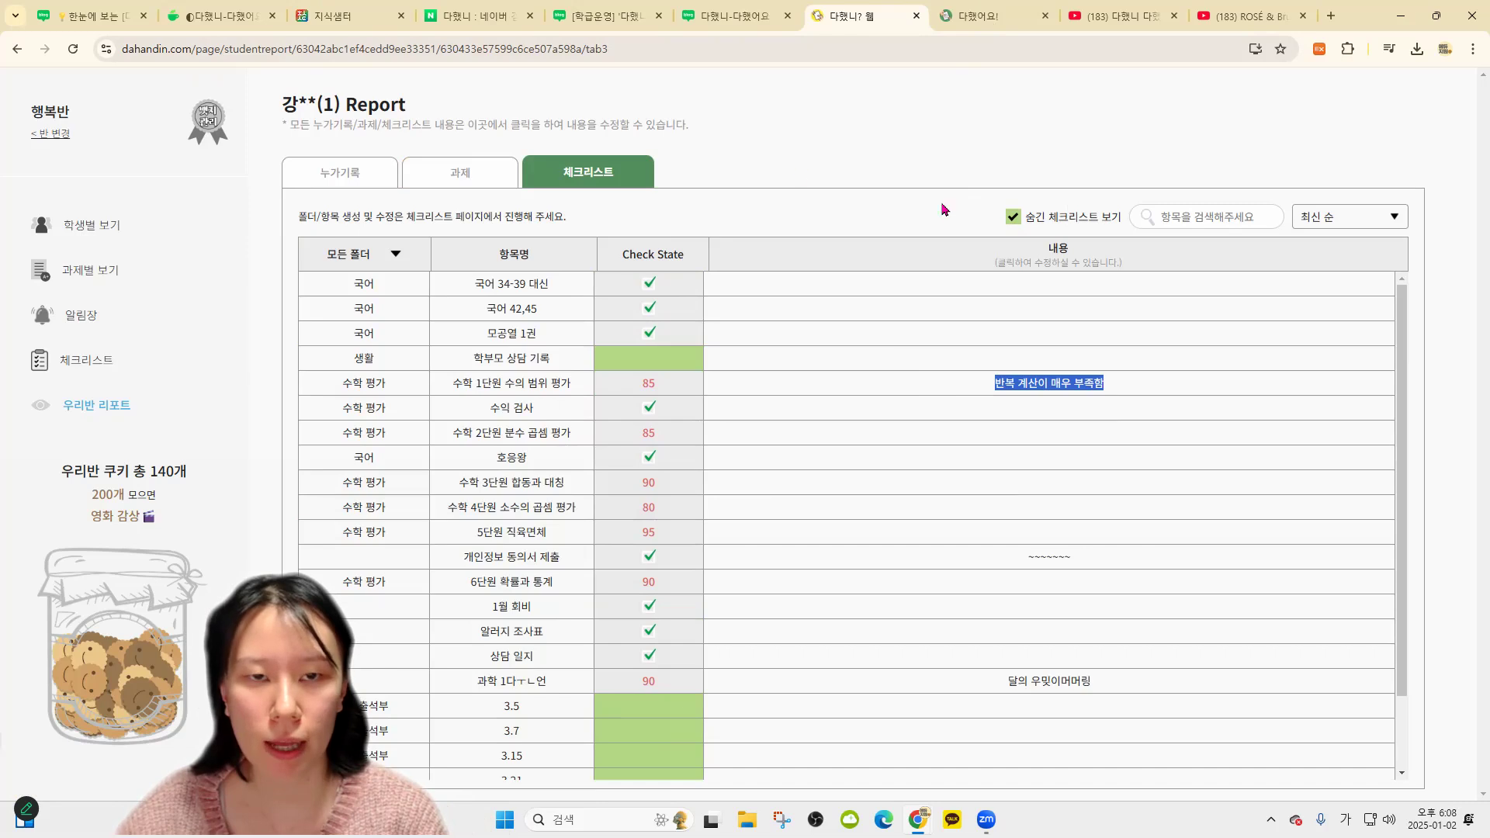
pyautogui.click(376, 179)
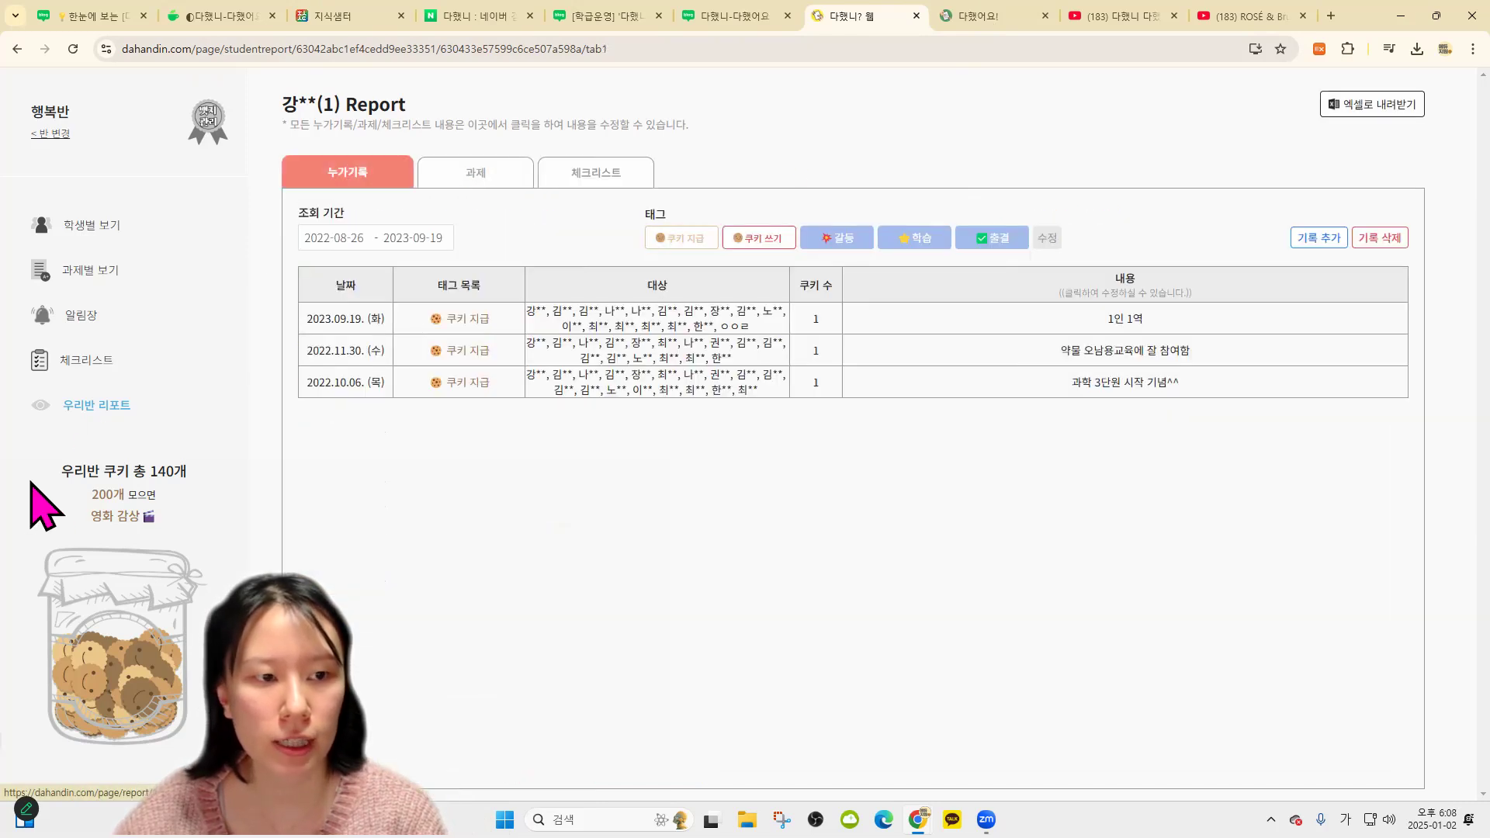
# Show 행복반's 우리반 리포트 AI 쫑알이 tab with per-student AI evaluations
pyautogui.click(111, 407)
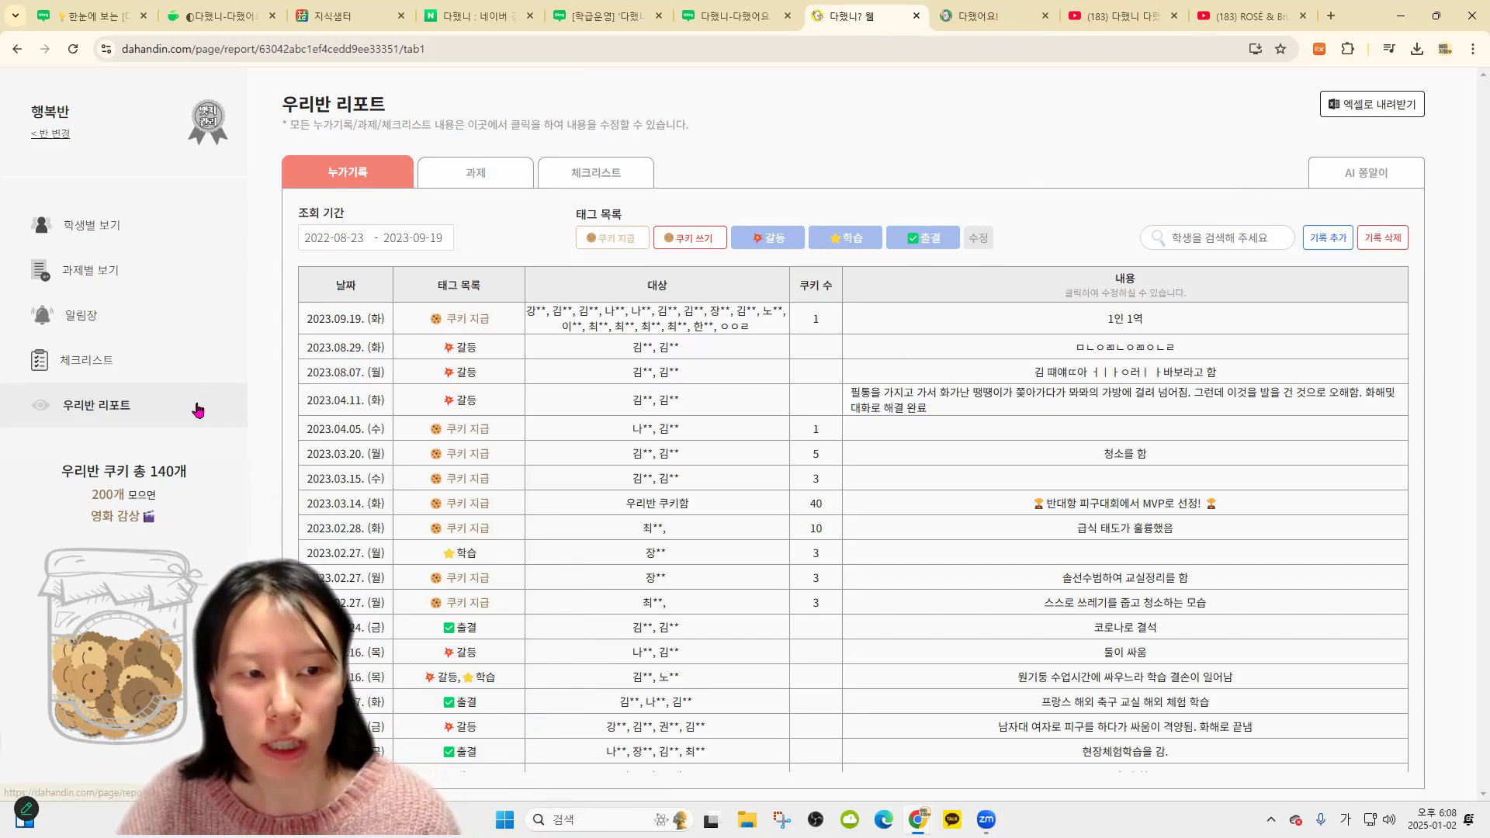
pyautogui.click(1390, 177)
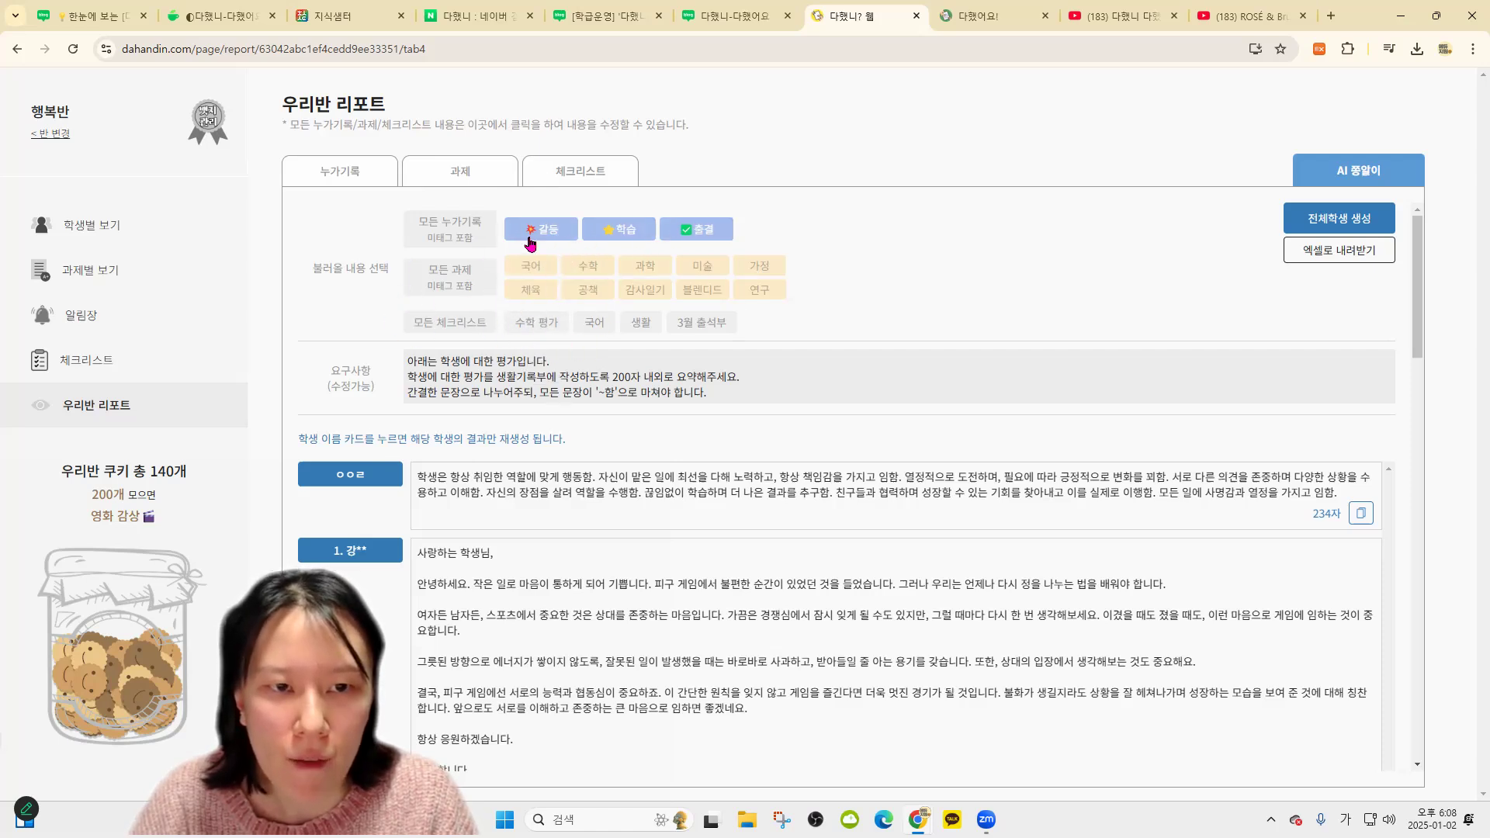
# Select 국어, 공책, 블렌디드 and 감사일기 assignments plus the 국어 checklist as sources, leaving 갈등 off
pyautogui.click(557, 231)
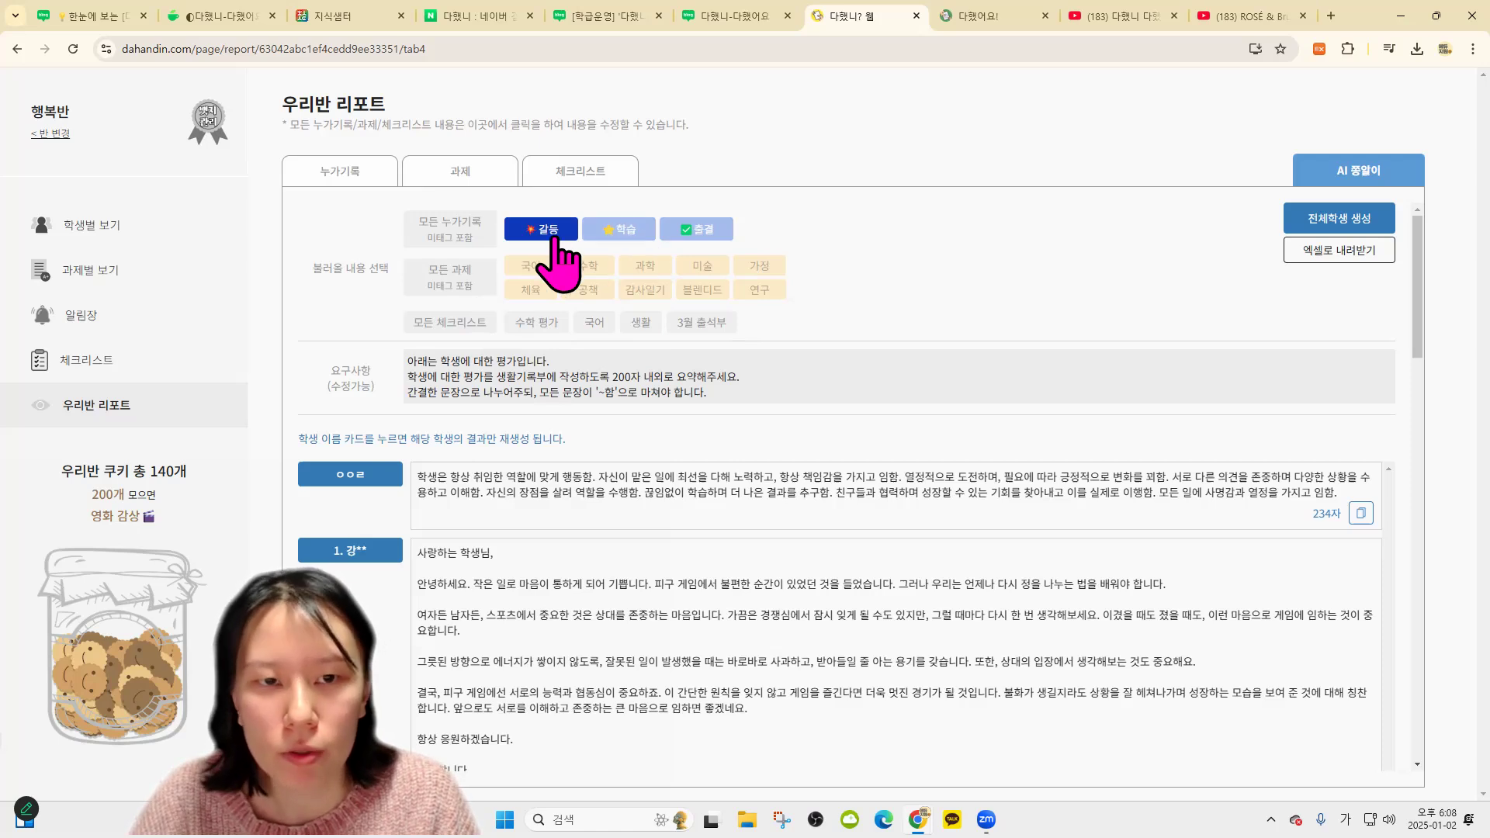
pyautogui.click(543, 231)
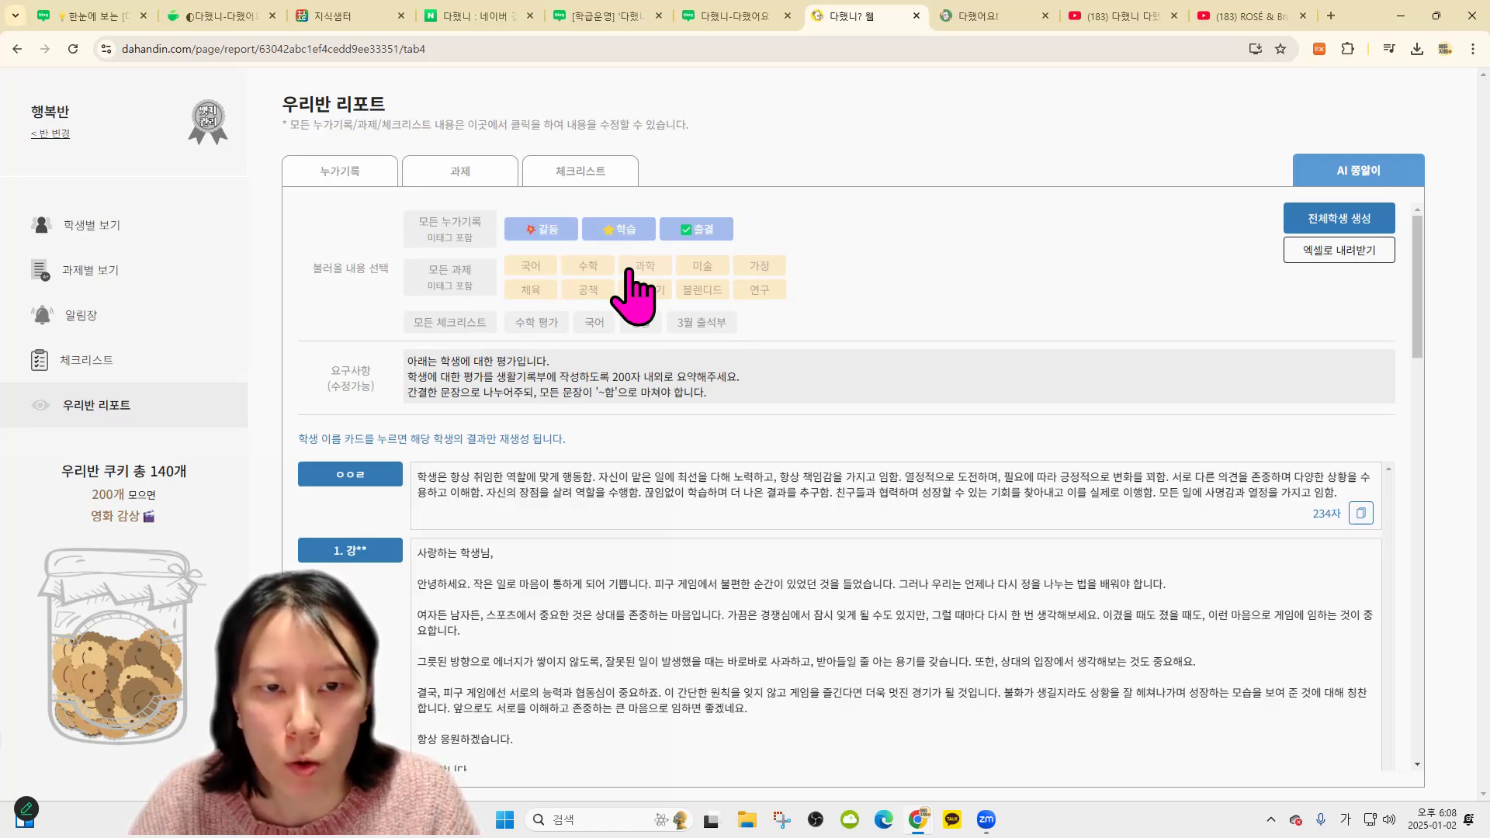
pyautogui.click(531, 268)
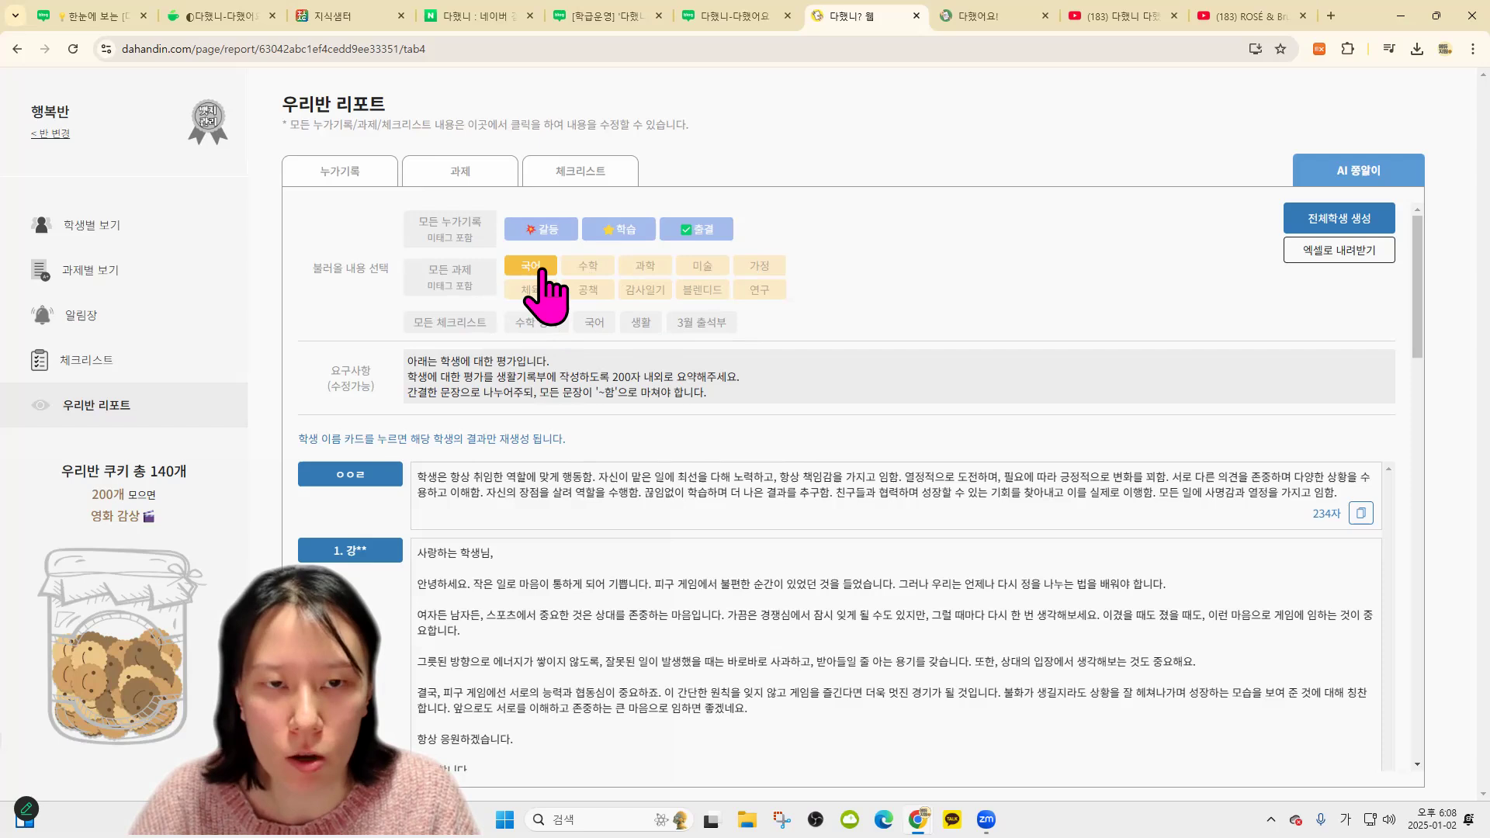
pyautogui.click(647, 289)
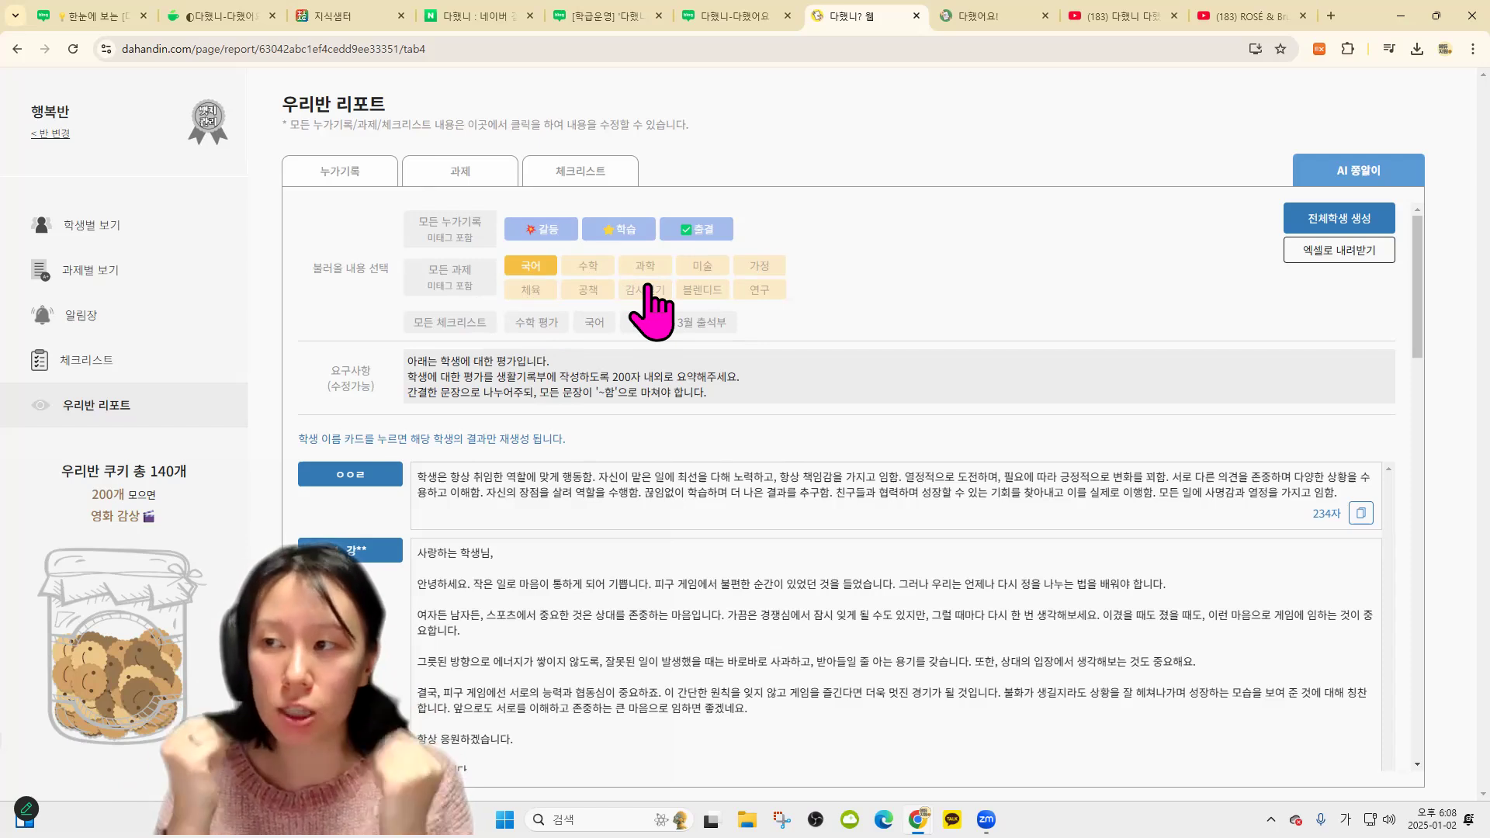
pyautogui.click(588, 292)
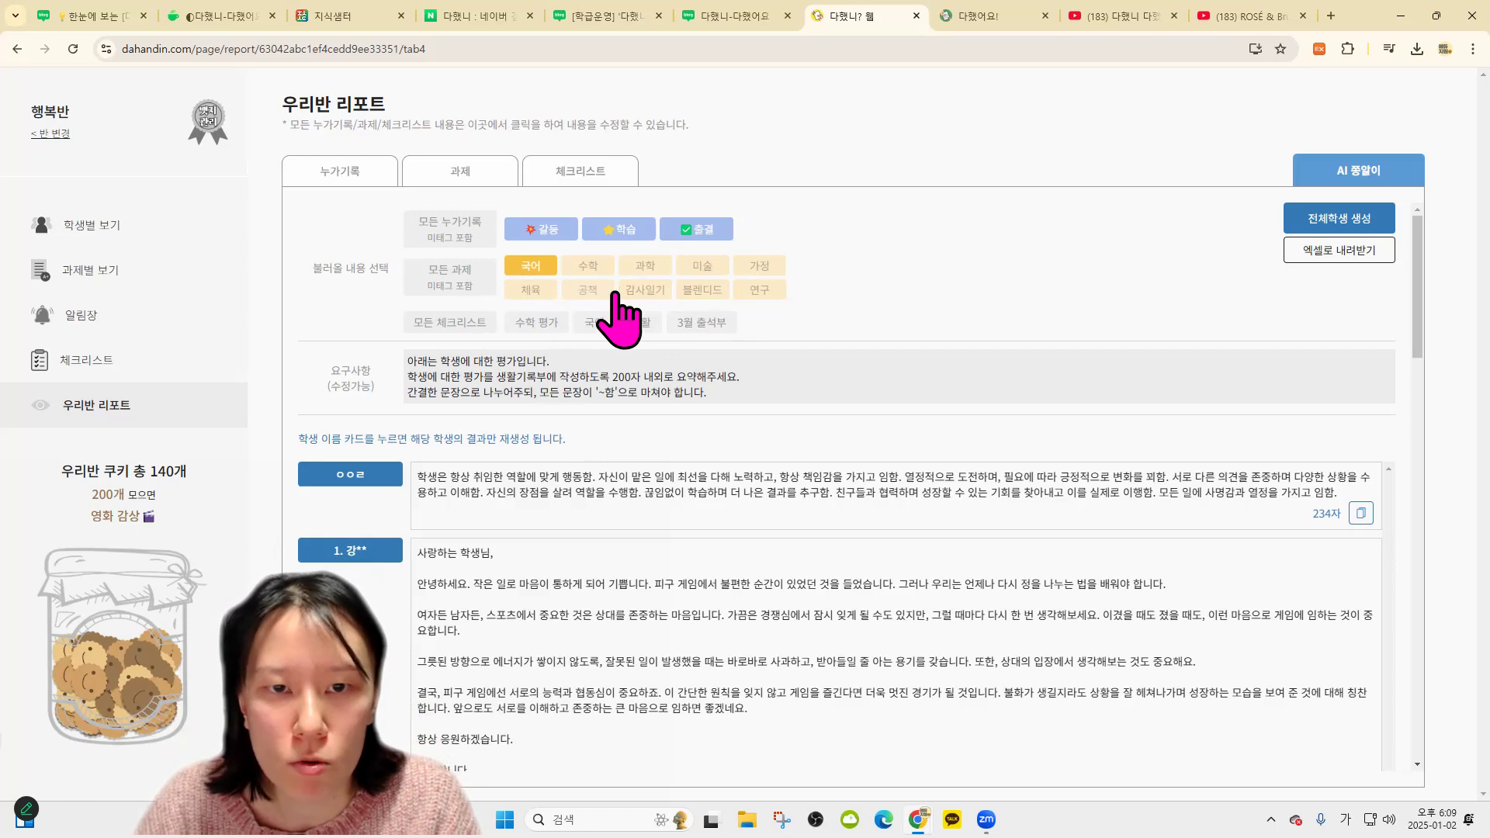
pyautogui.click(695, 294)
pyautogui.click(643, 293)
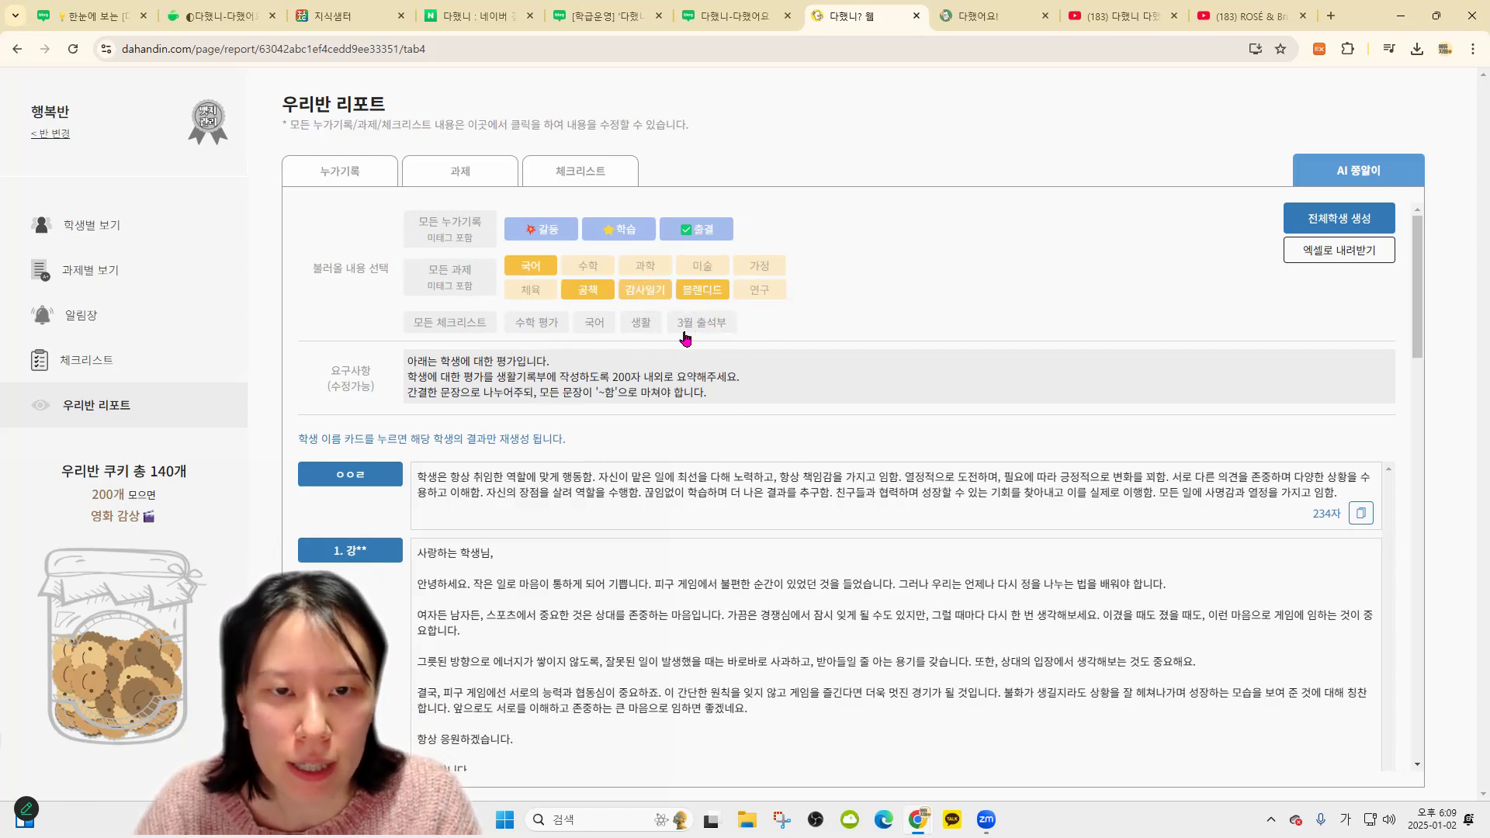
pyautogui.click(595, 323)
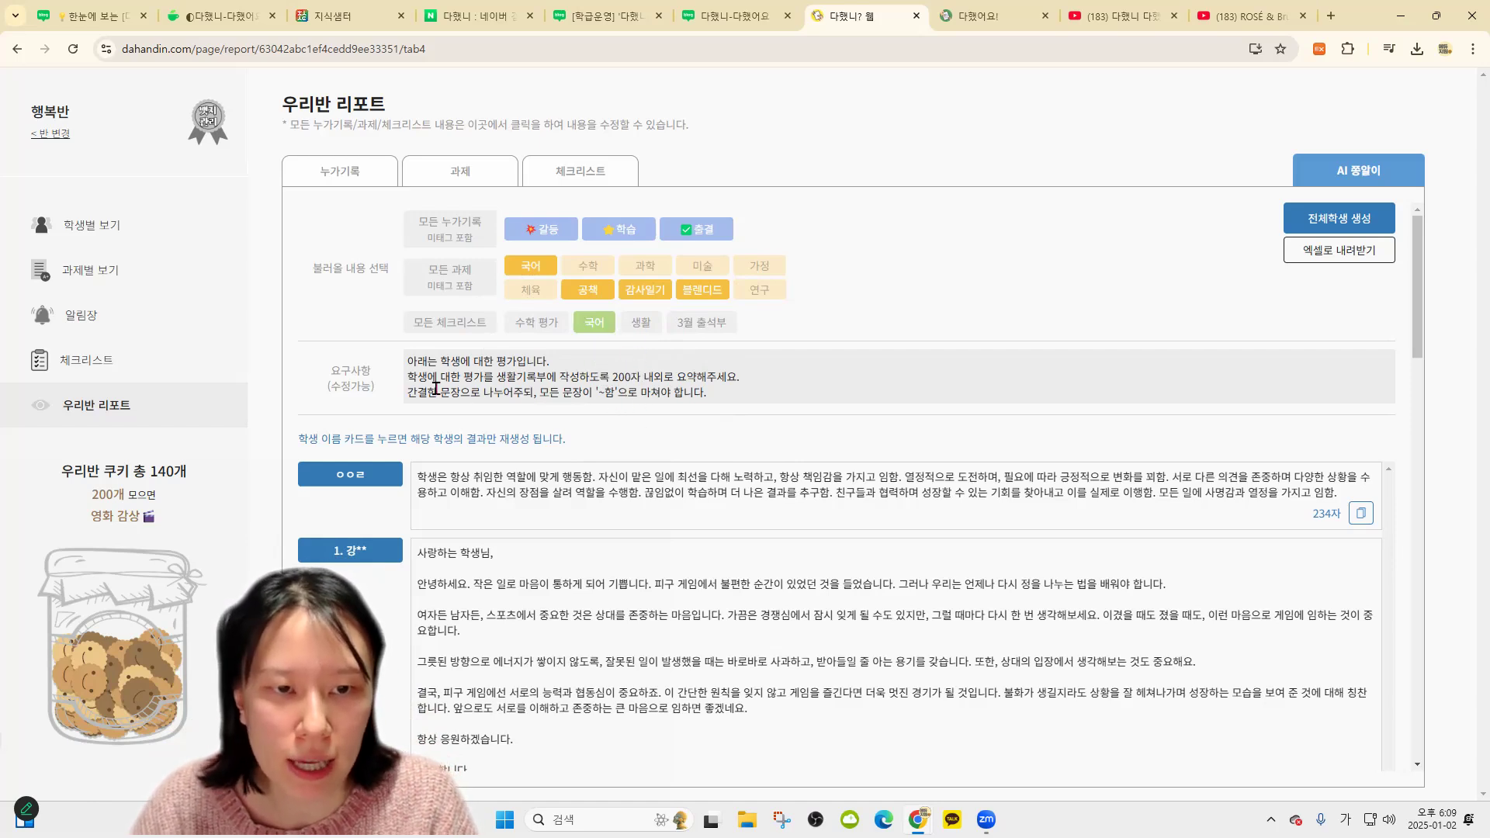
pyautogui.scroll(-3, 770, 587)
pyautogui.scroll(3, 808, 293)
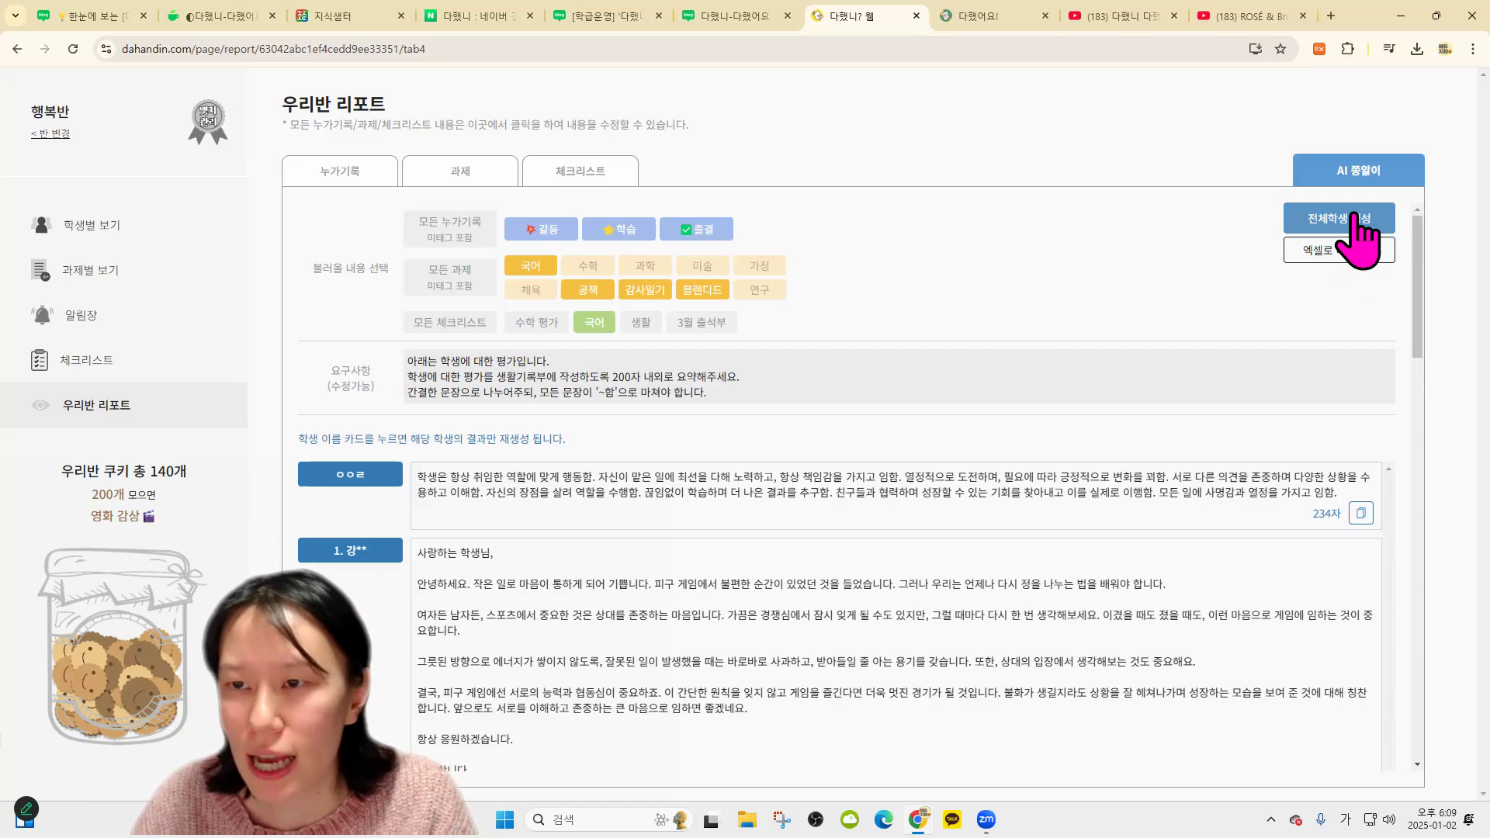
pyautogui.scroll(-10, 670, 617)
pyautogui.scroll(5, 483, 494)
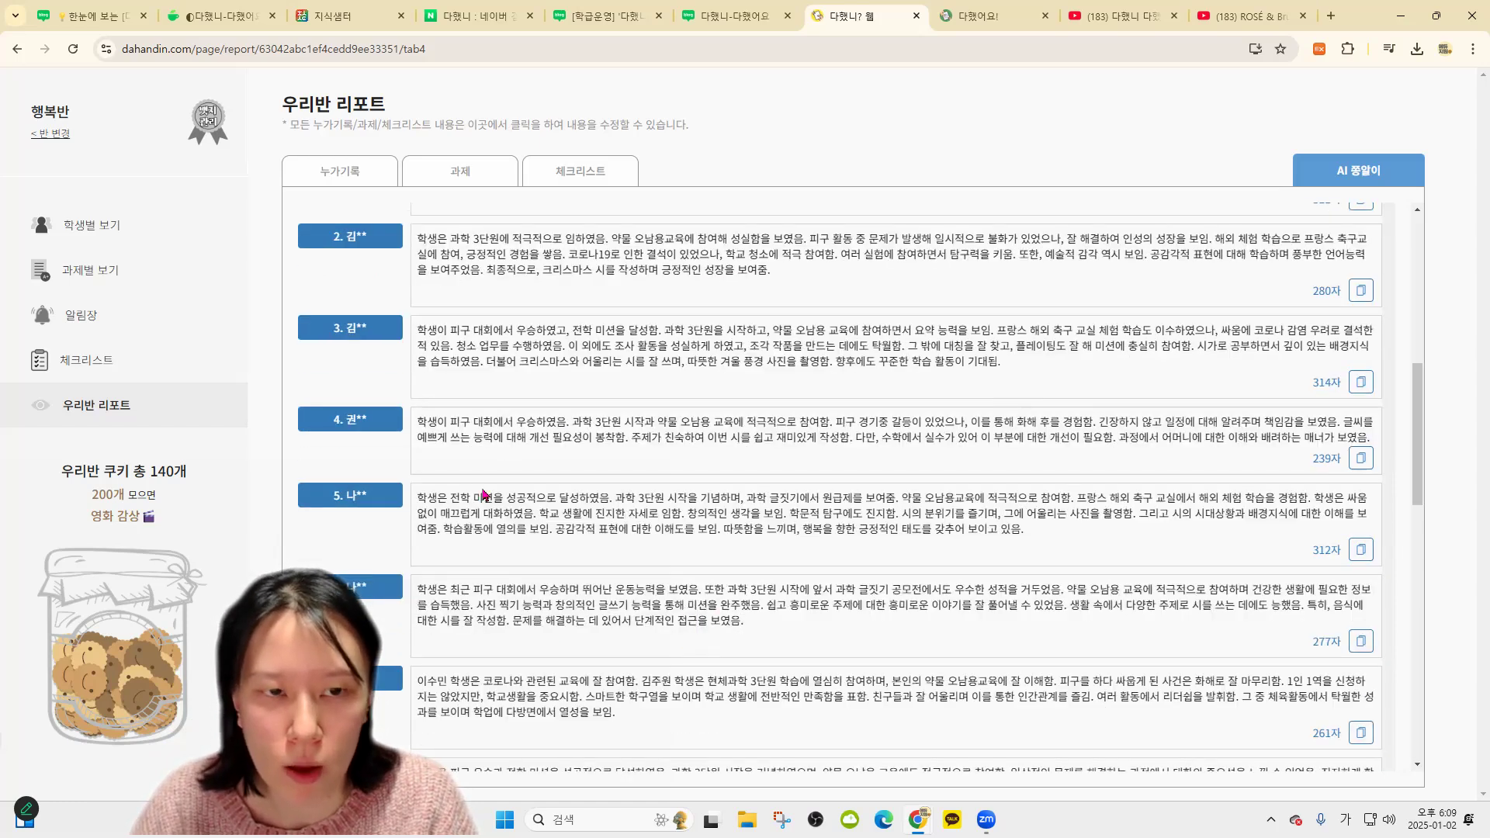
pyautogui.scroll(8, 699, 449)
pyautogui.scroll(-1, 590, 563)
pyautogui.scroll(-2, 594, 562)
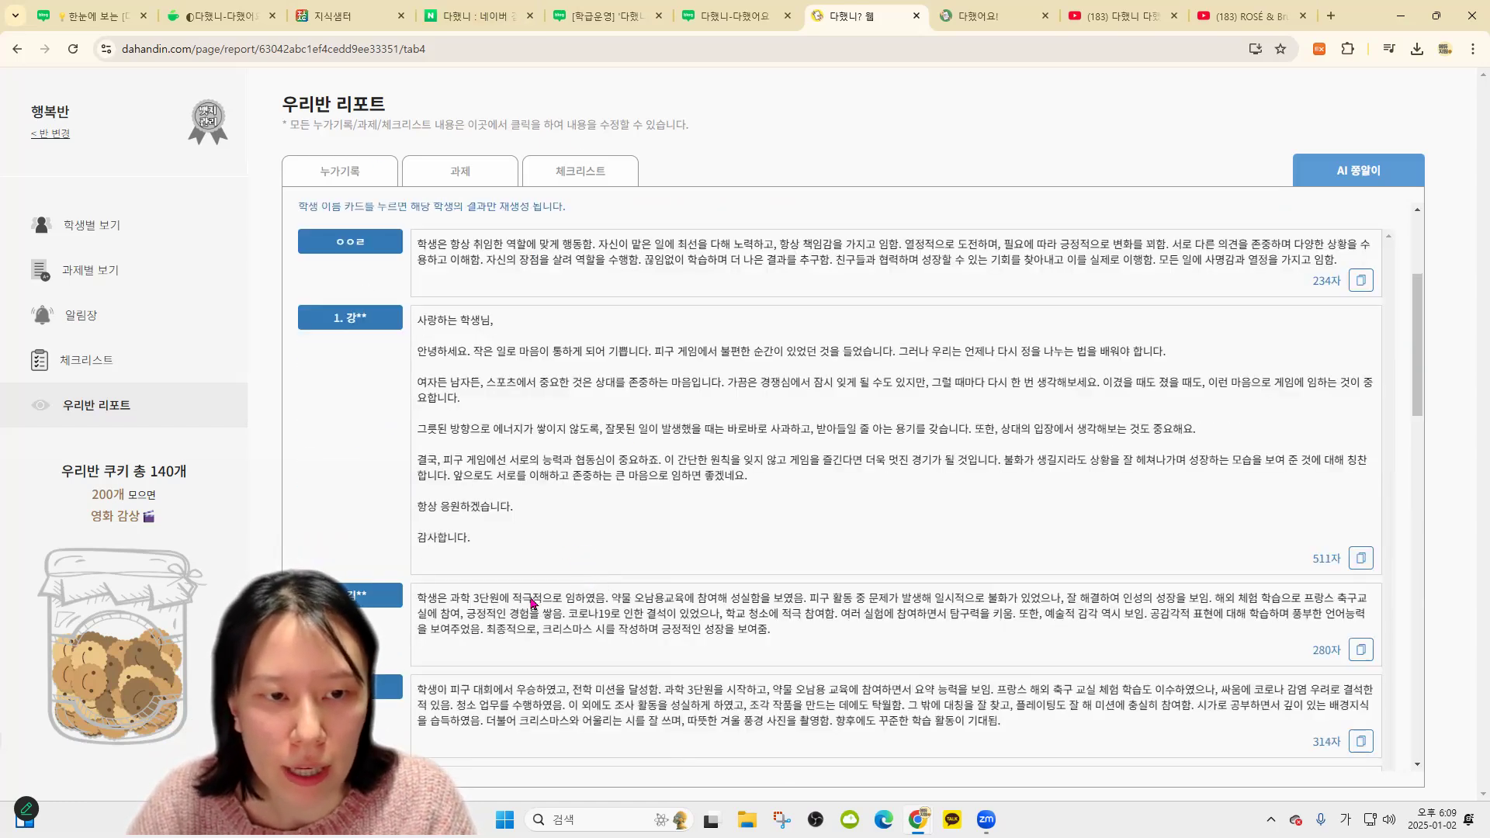
pyautogui.scroll(3, 543, 544)
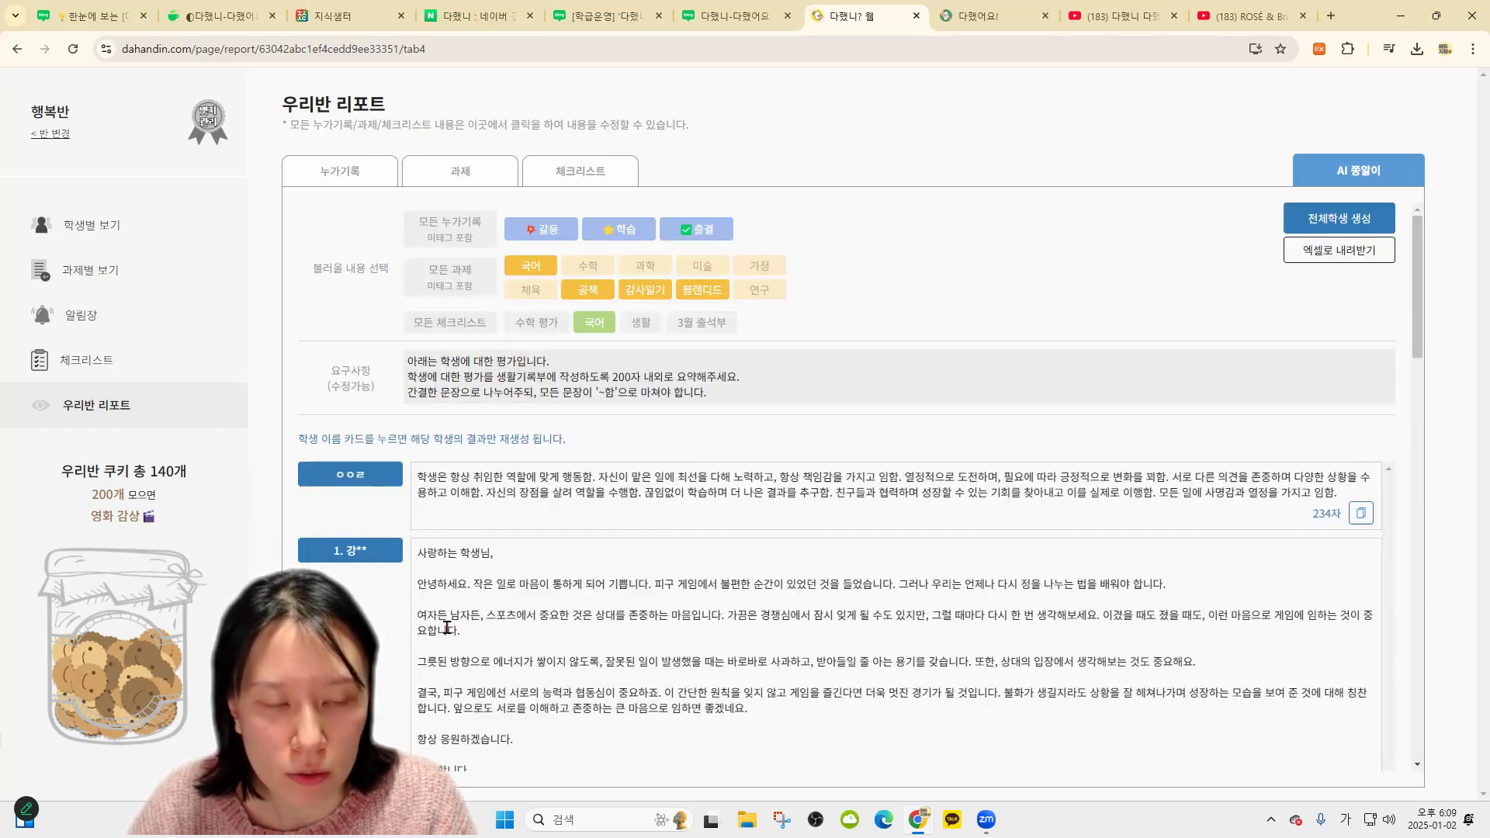
pyautogui.scroll(-4, 384, 524)
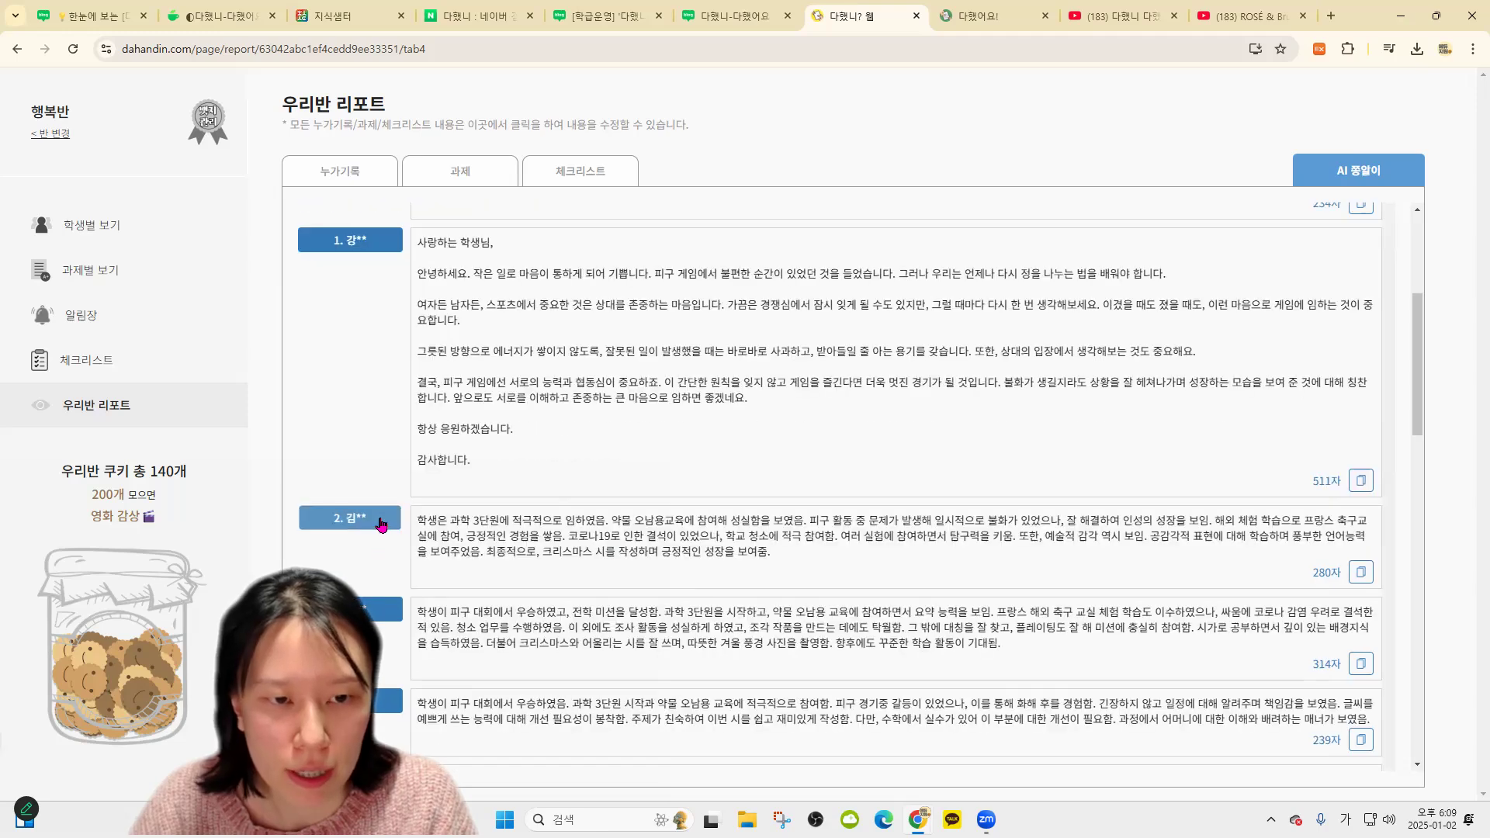
pyautogui.click(381, 522)
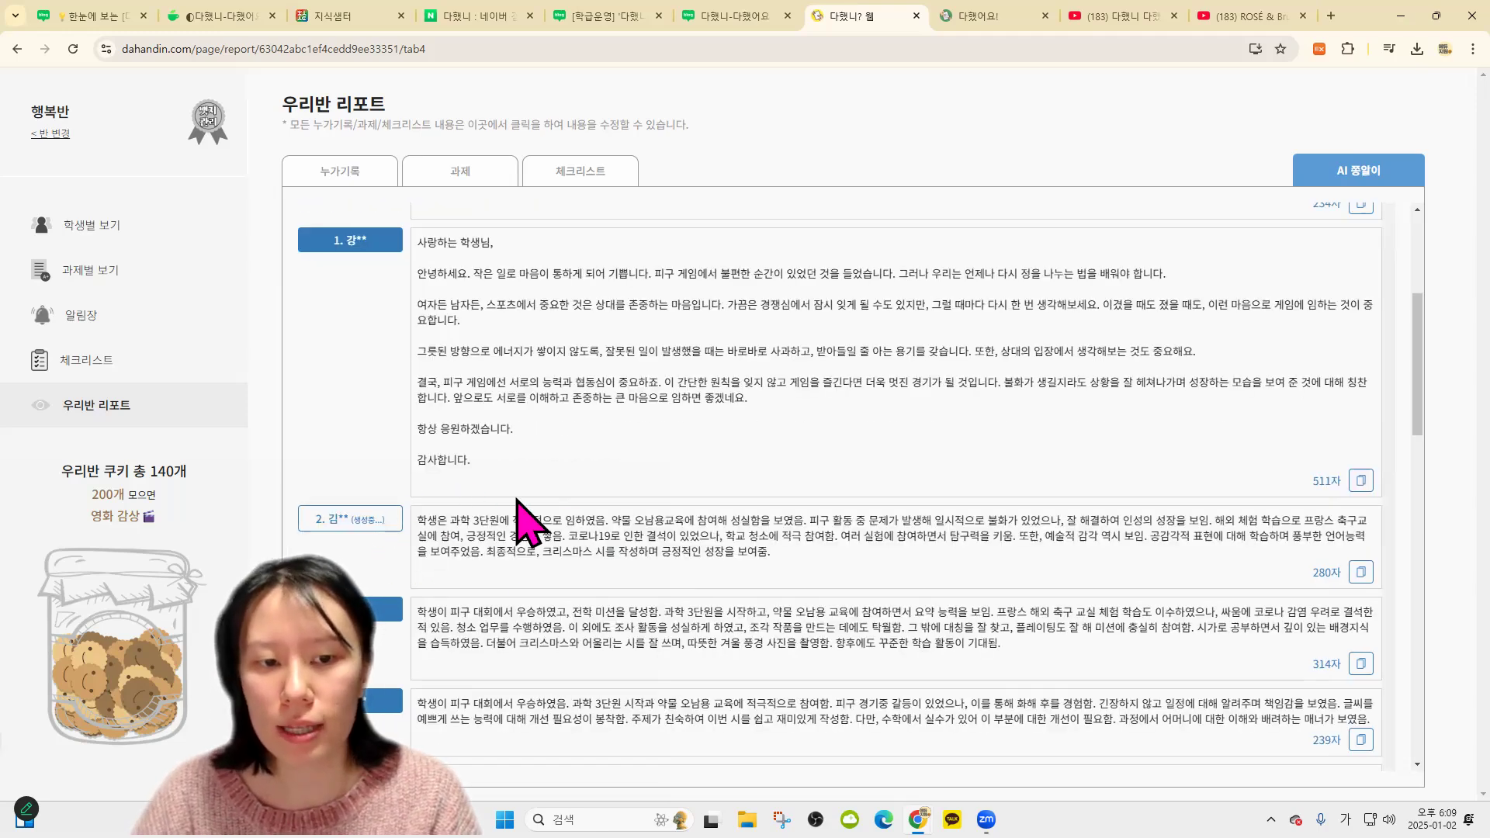
pyautogui.scroll(4, 582, 532)
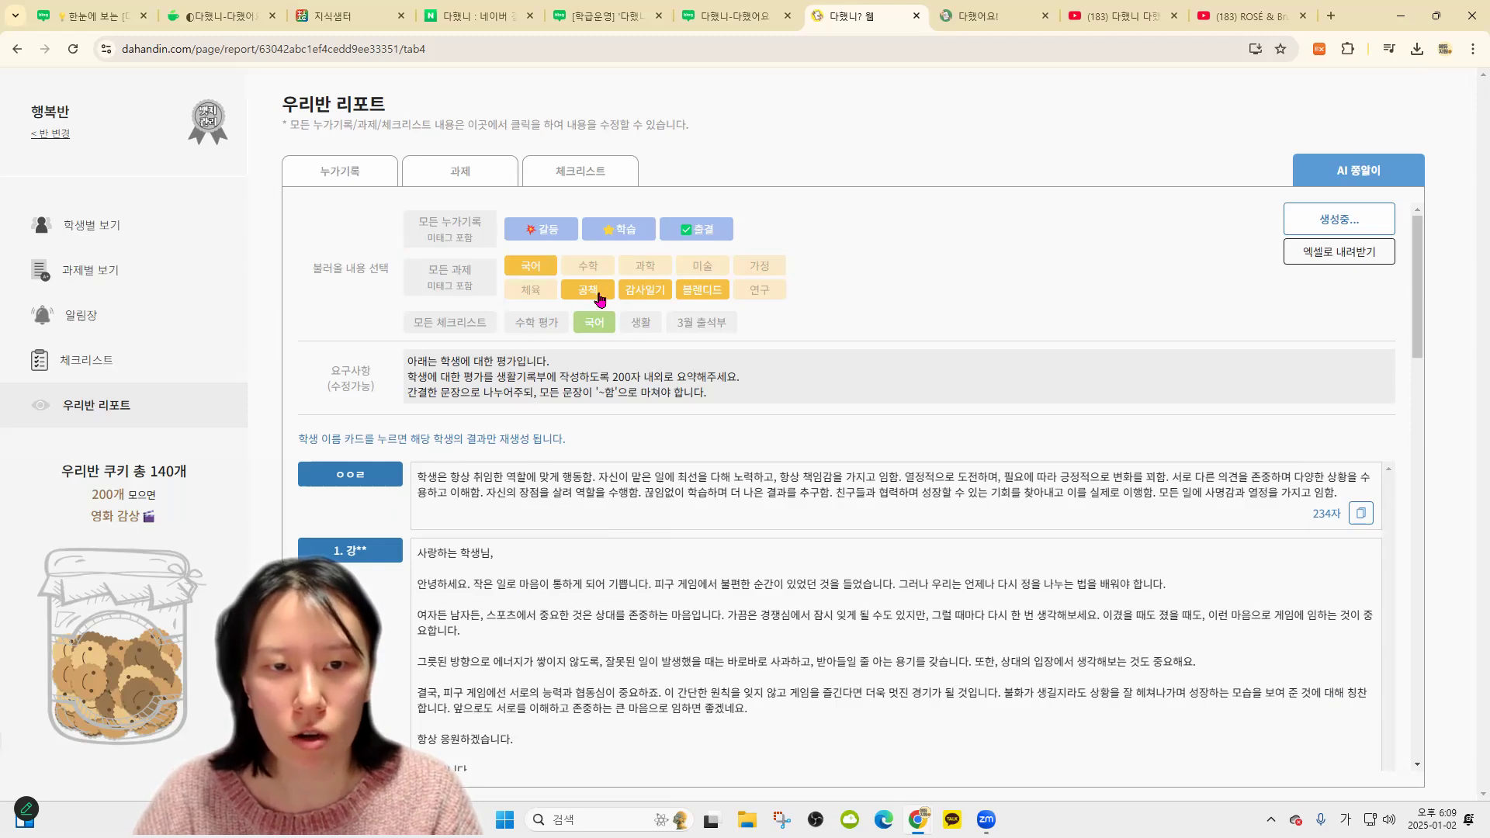
pyautogui.scroll(-3, 659, 388)
pyautogui.scroll(-2, 618, 539)
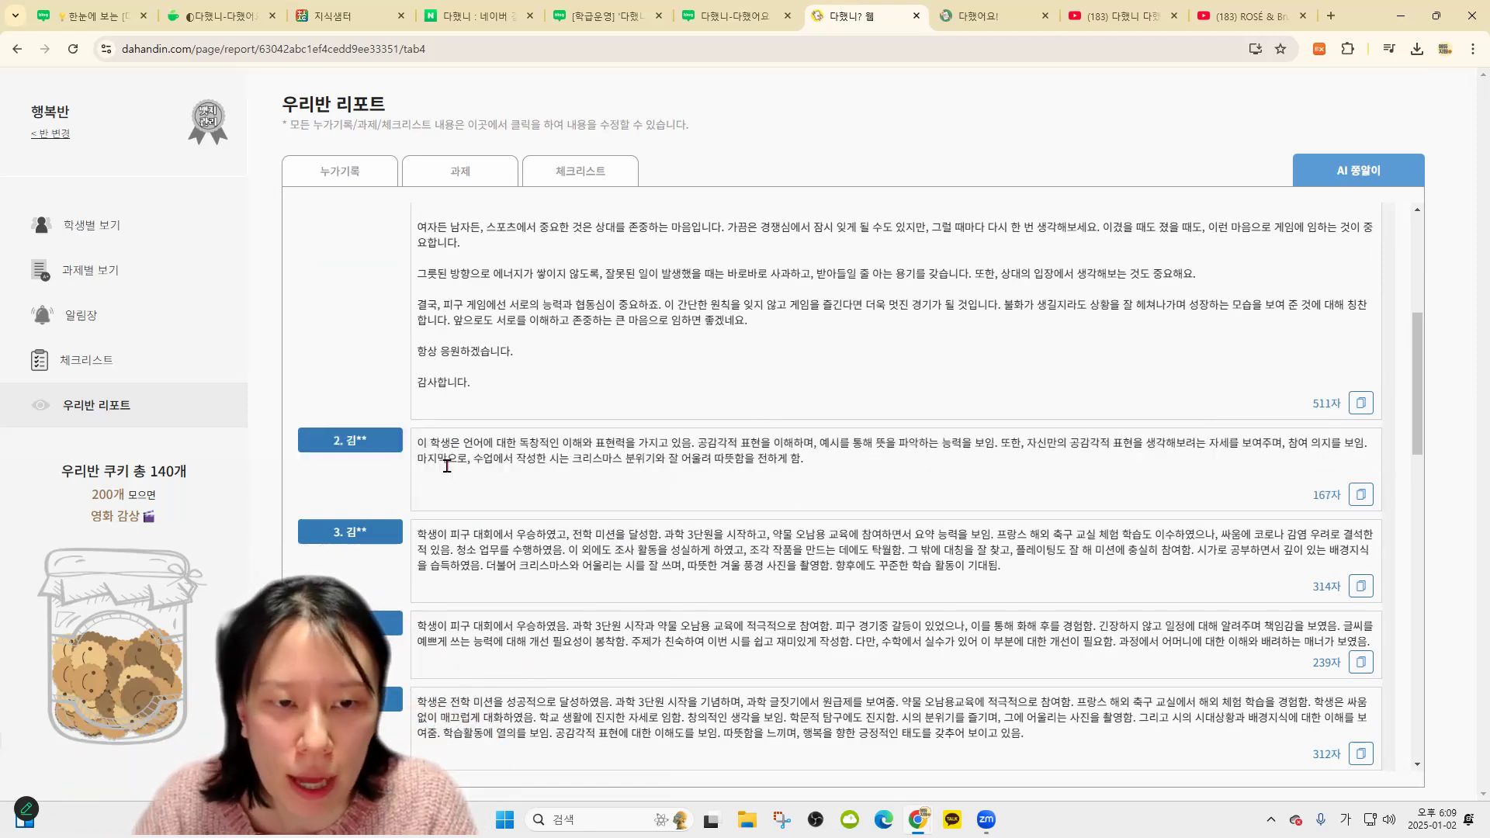
pyautogui.moveTo(419, 443); pyautogui.dragTo(1112, 528)
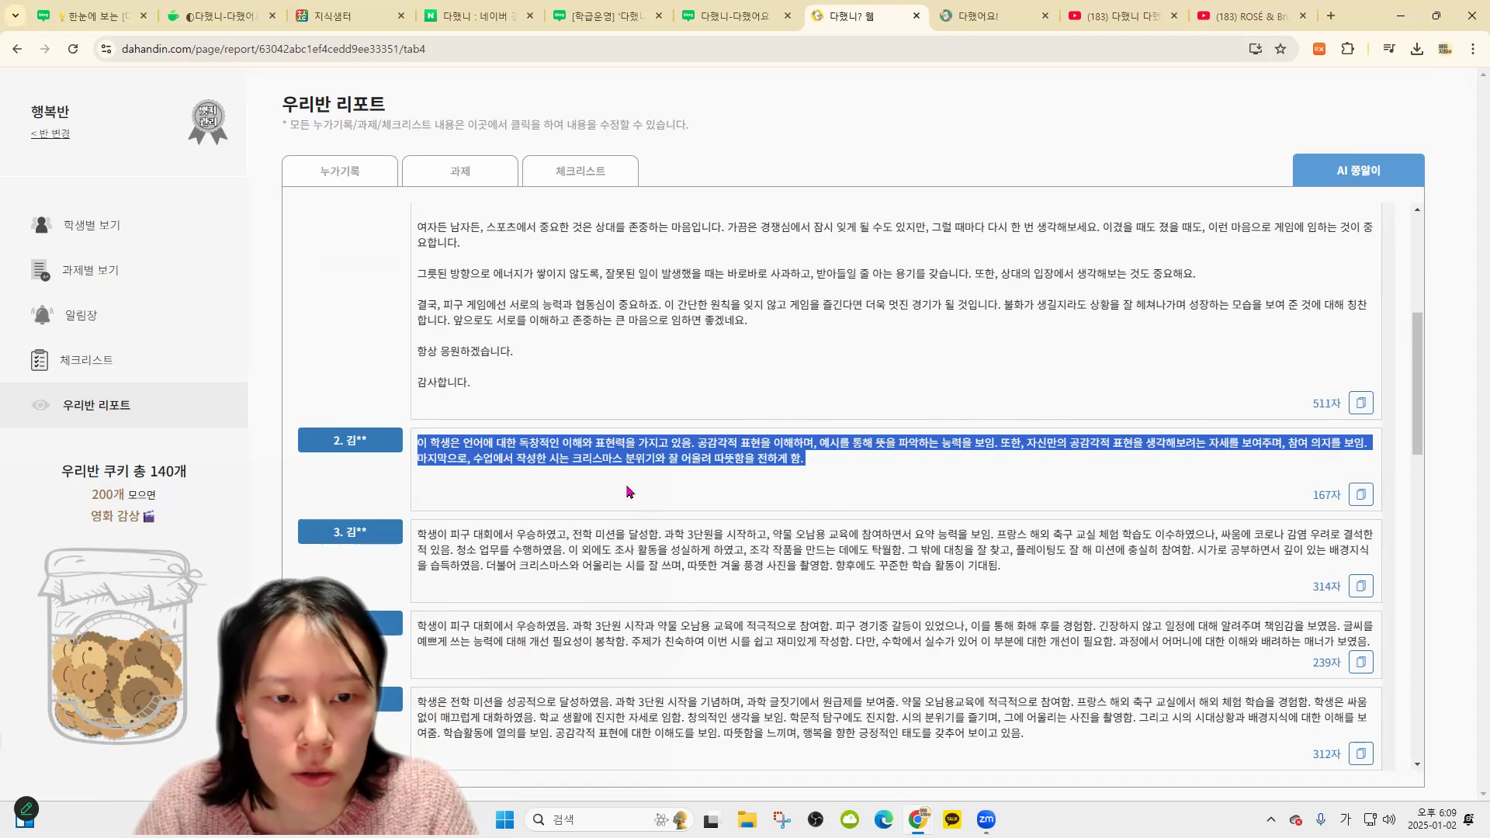
pyautogui.click(853, 466)
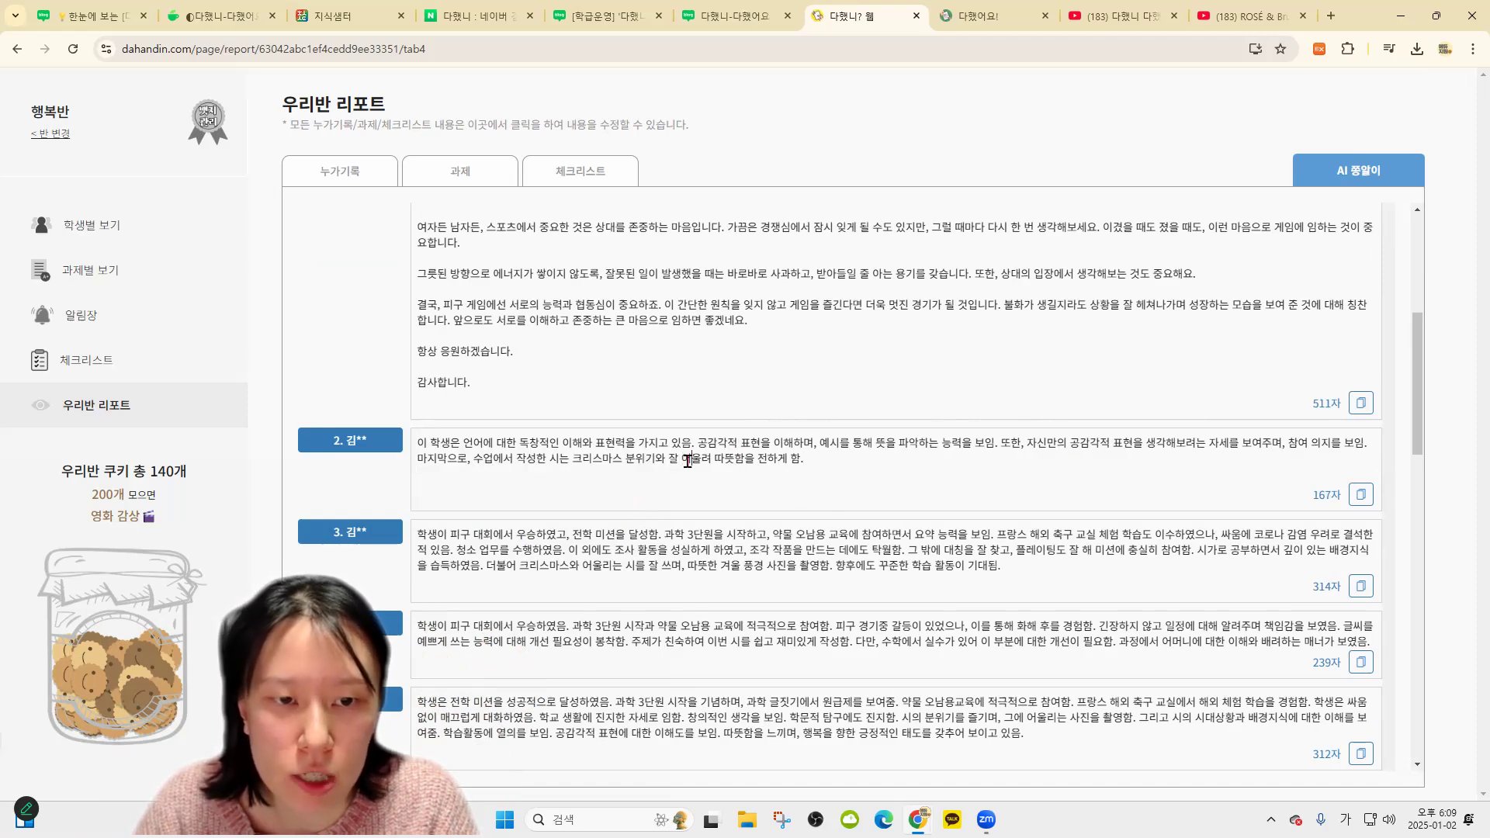
pyautogui.keyDown('shift'); pyautogui.click(418, 459); pyautogui.keyUp('shift')
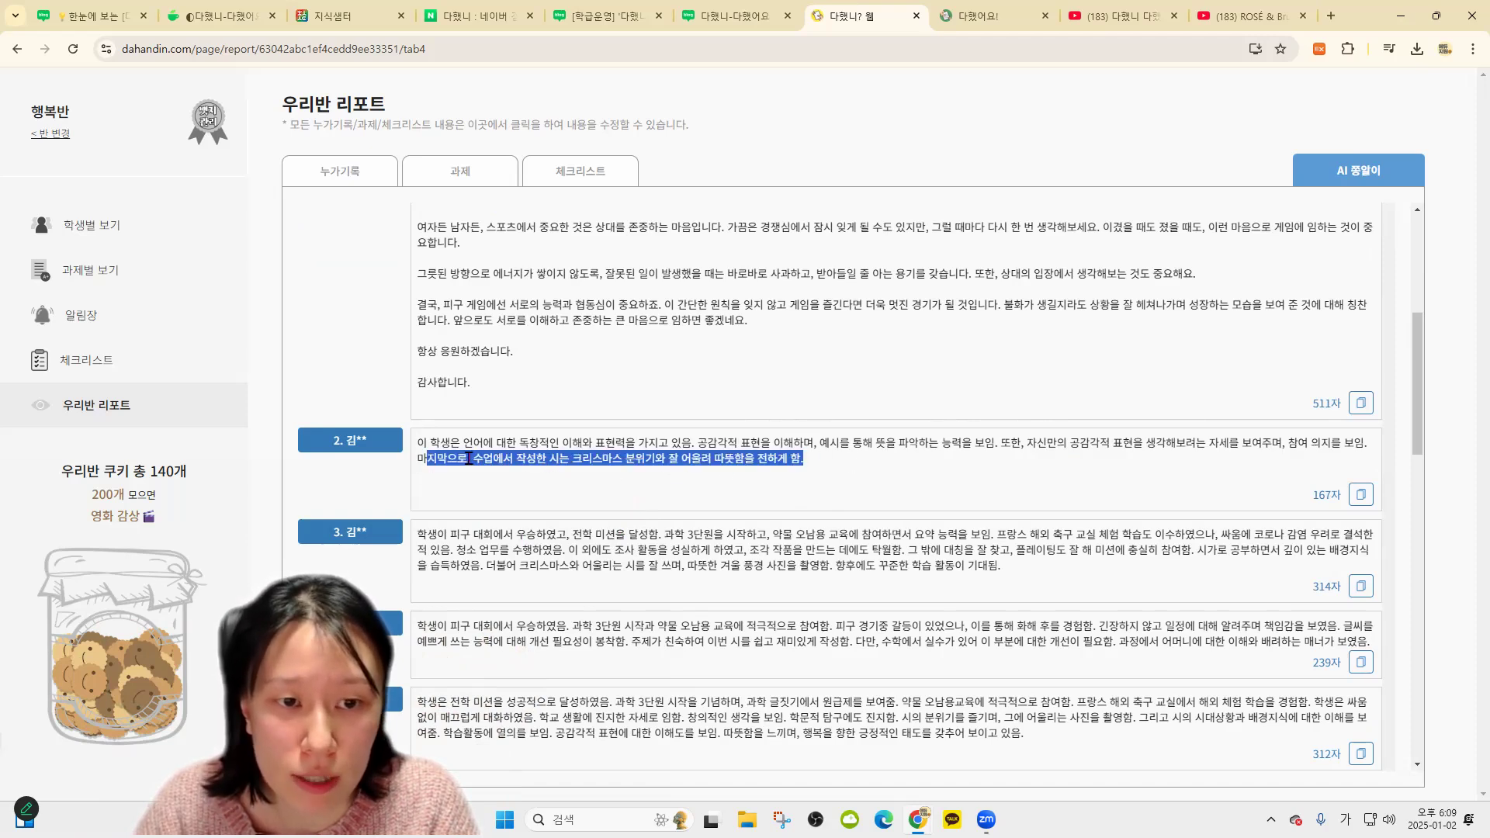
pyautogui.click(639, 447)
pyautogui.moveTo(418, 440)
pyautogui.mouseDown()
pyautogui.moveTo(822, 456)
pyautogui.moveTo(419, 462)
pyautogui.mouseUp()
pyautogui.click(561, 459)
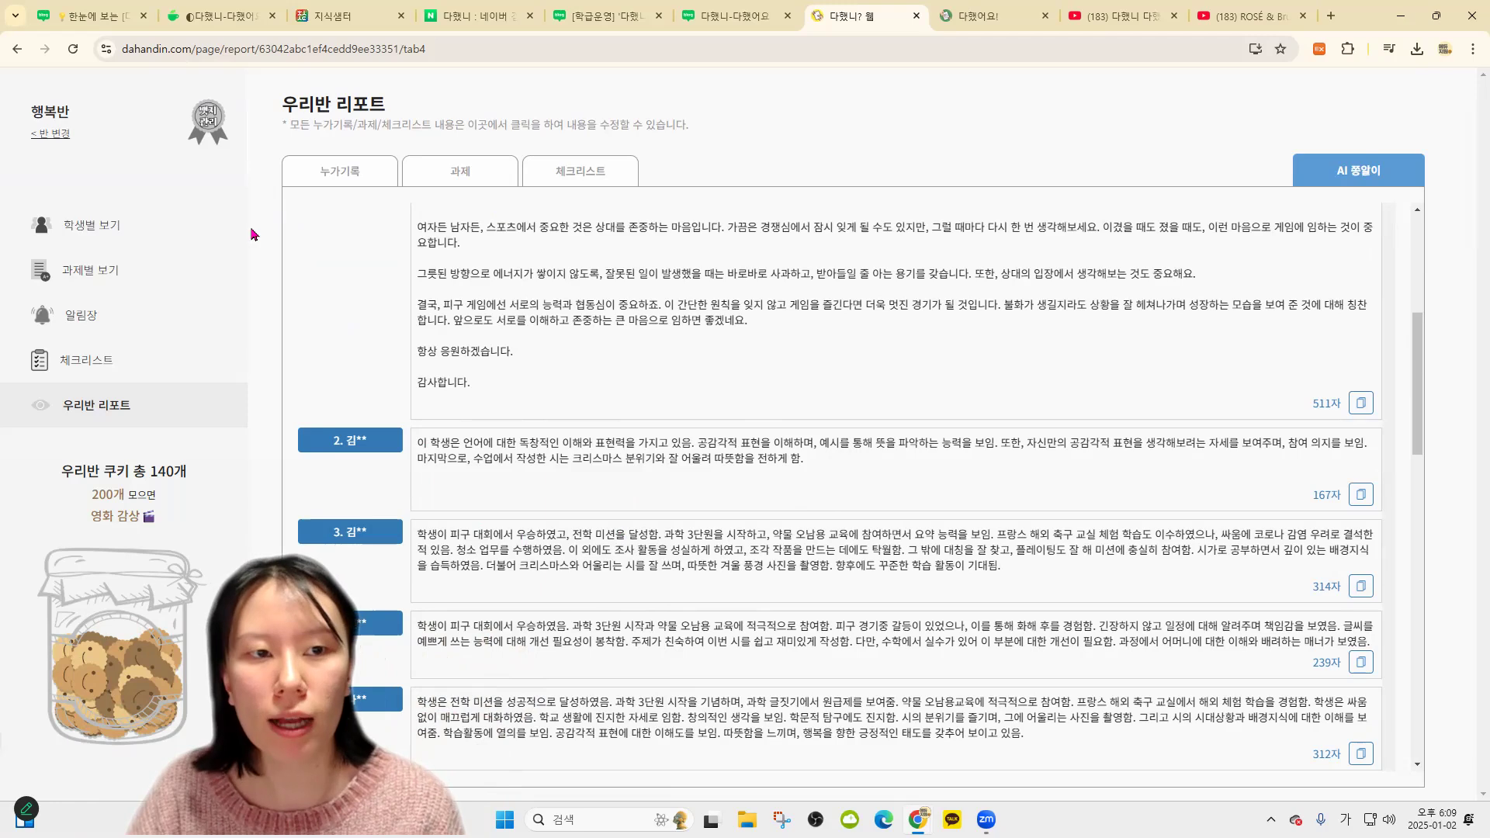
# Browse the report's checklist and assignment parts, then show the per-student view
pyautogui.click(582, 167)
pyautogui.click(473, 175)
pyautogui.click(143, 229)
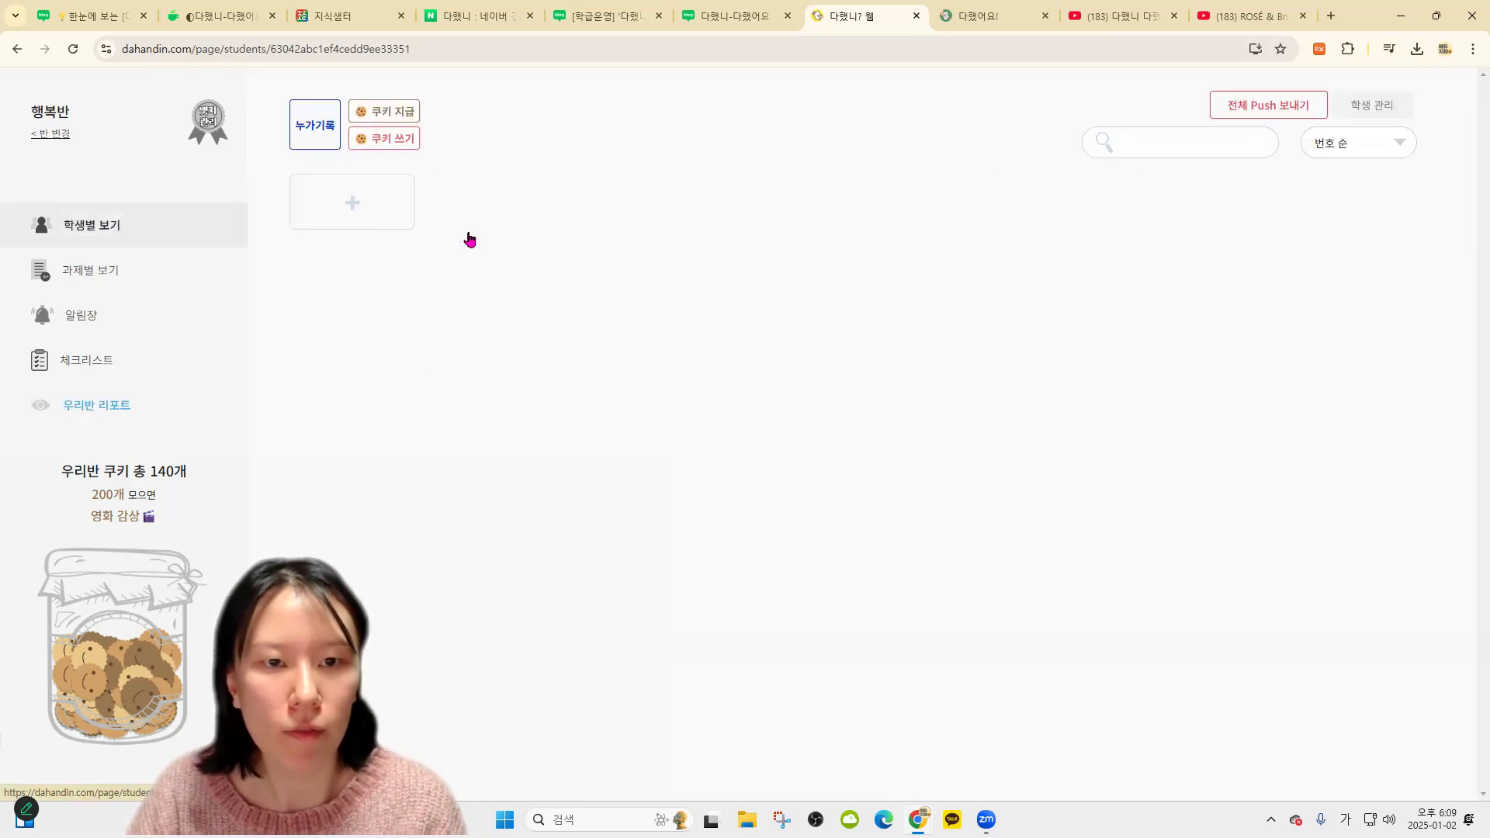
# Review student 11's task submissions and feedback windows, including the AI artwork task
pyautogui.click(687, 284)
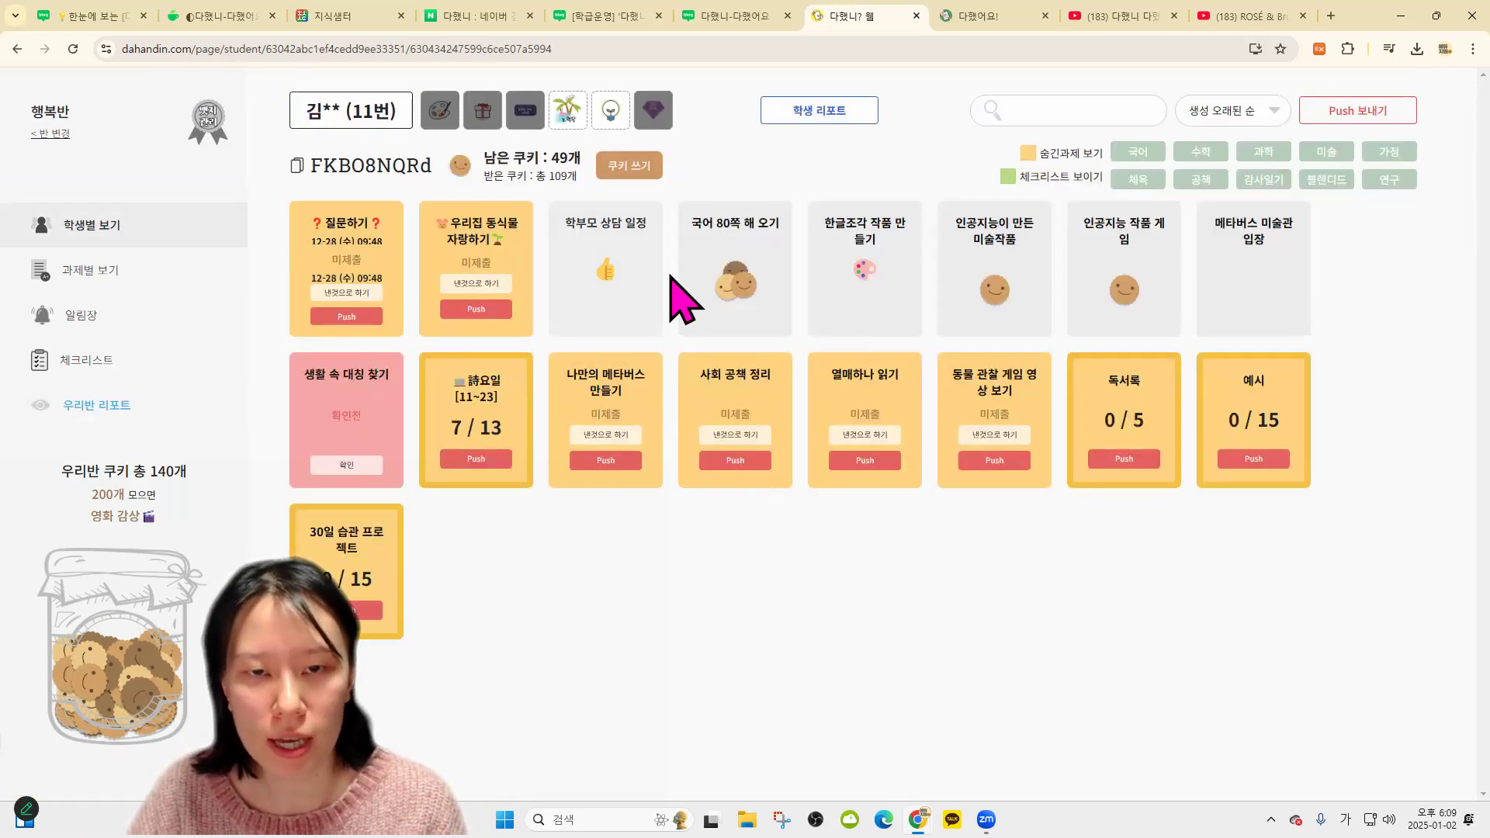
pyautogui.click(741, 292)
pyautogui.click(1097, 582)
pyautogui.click(998, 292)
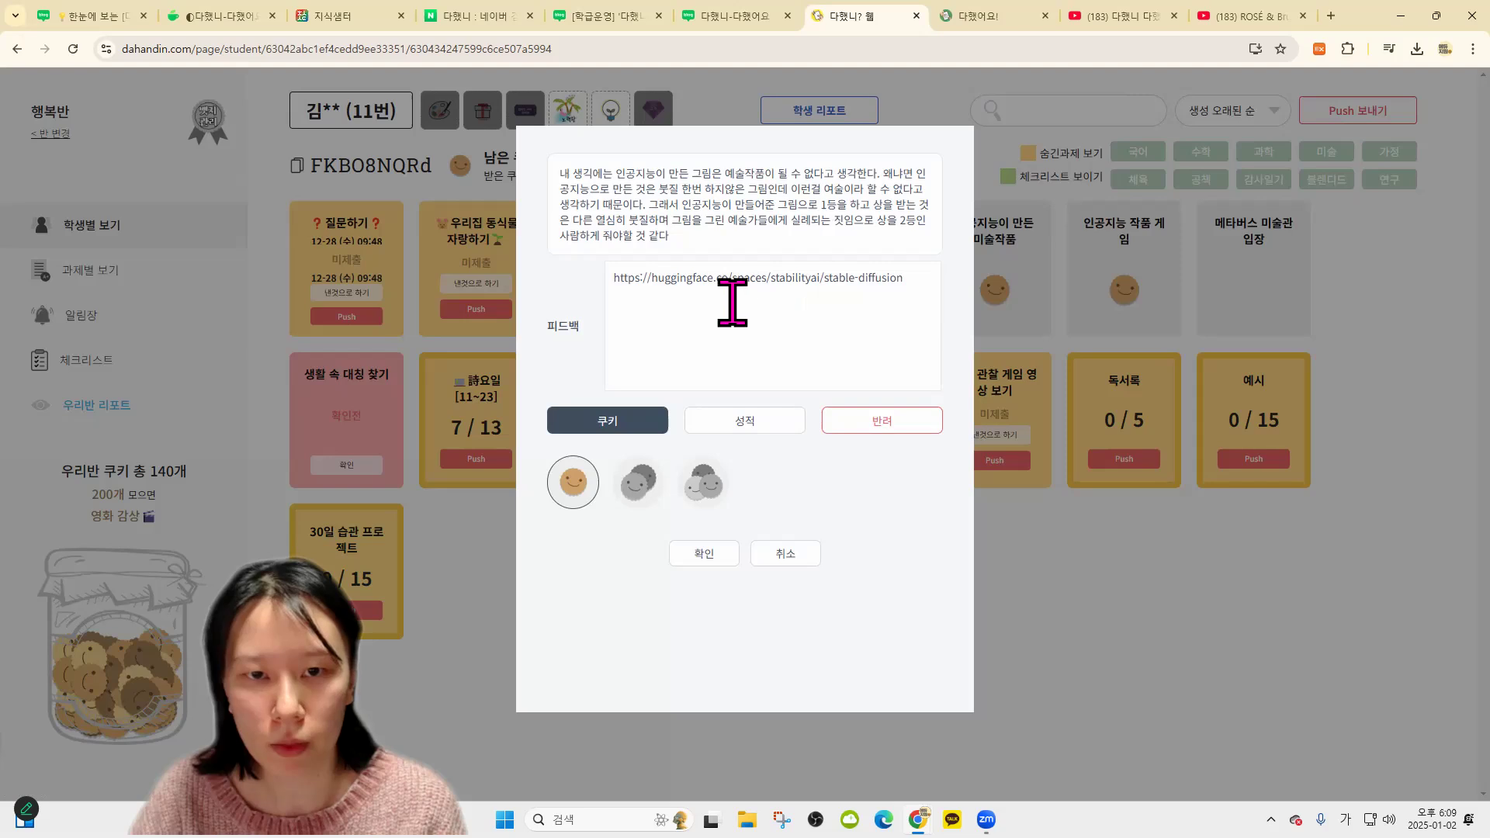
pyautogui.click(1133, 280)
pyautogui.click(1132, 281)
pyautogui.click(983, 557)
pyautogui.click(871, 305)
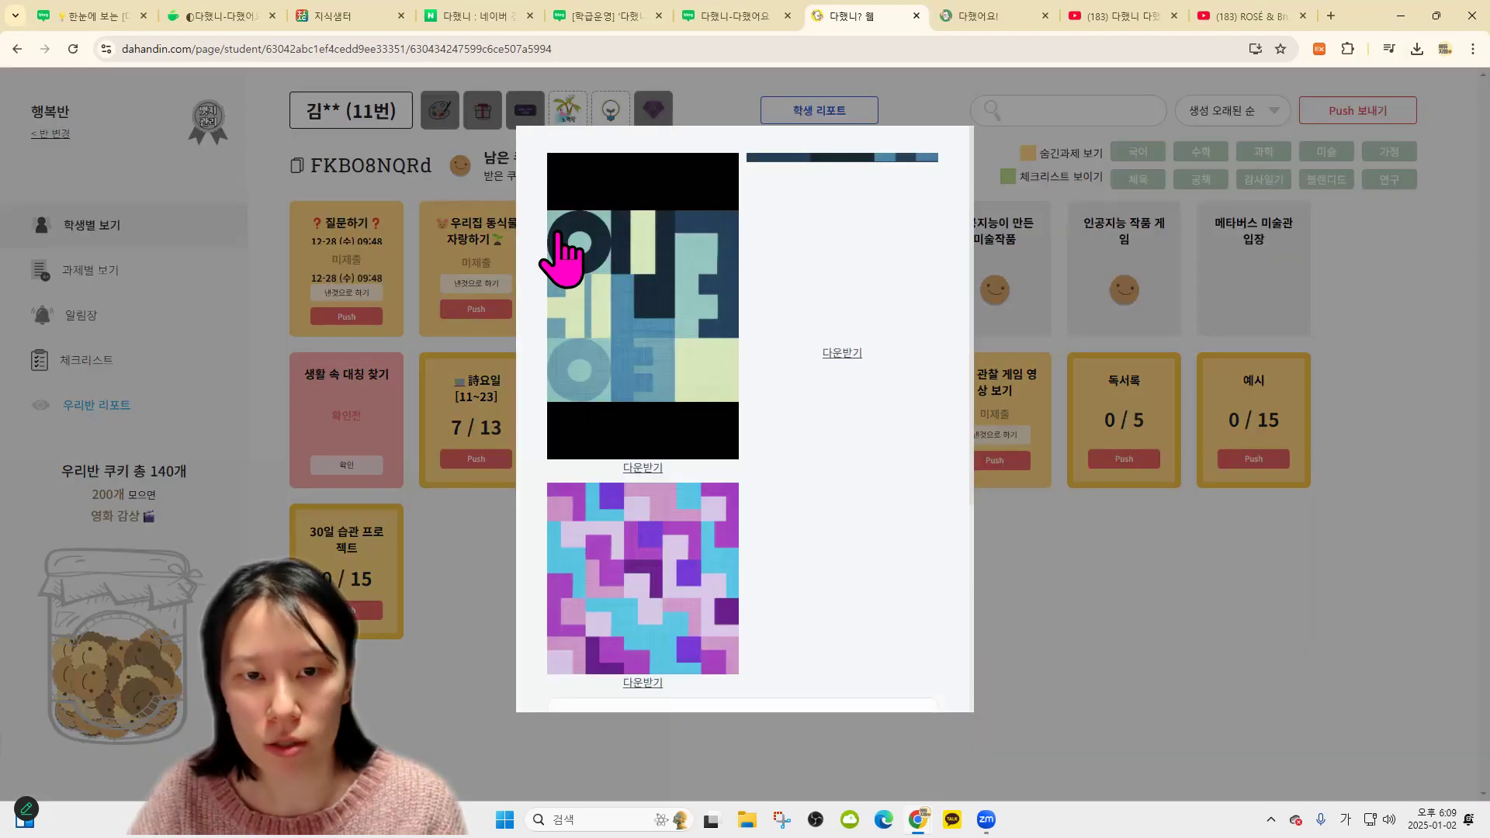
pyautogui.scroll(-5, 721, 600)
pyautogui.click(190, 237)
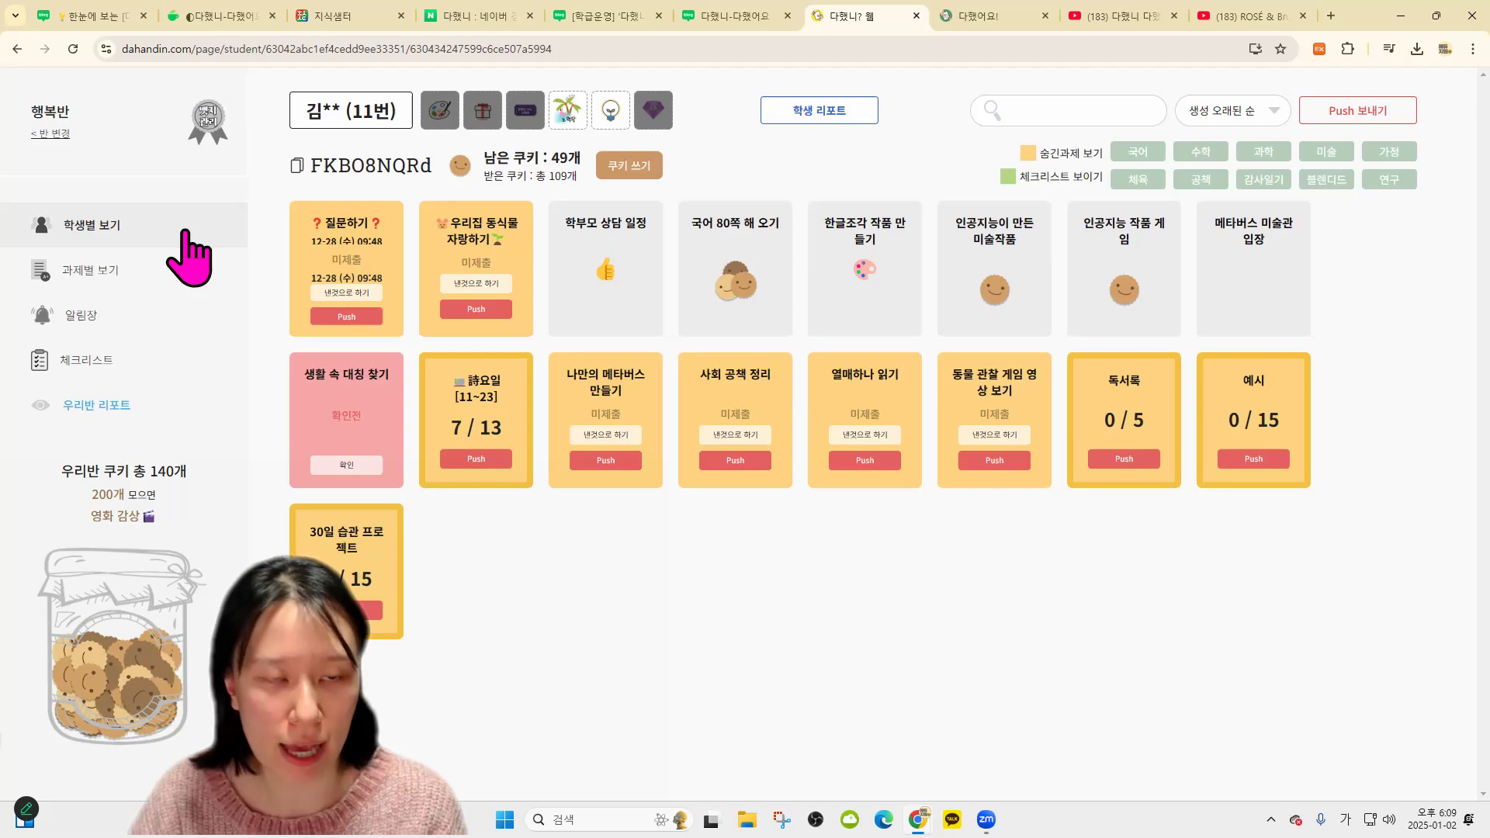
# Glance at 과제별 보기, then change the class to 1.2. 연수반
pyautogui.click(155, 279)
pyautogui.click(47, 138)
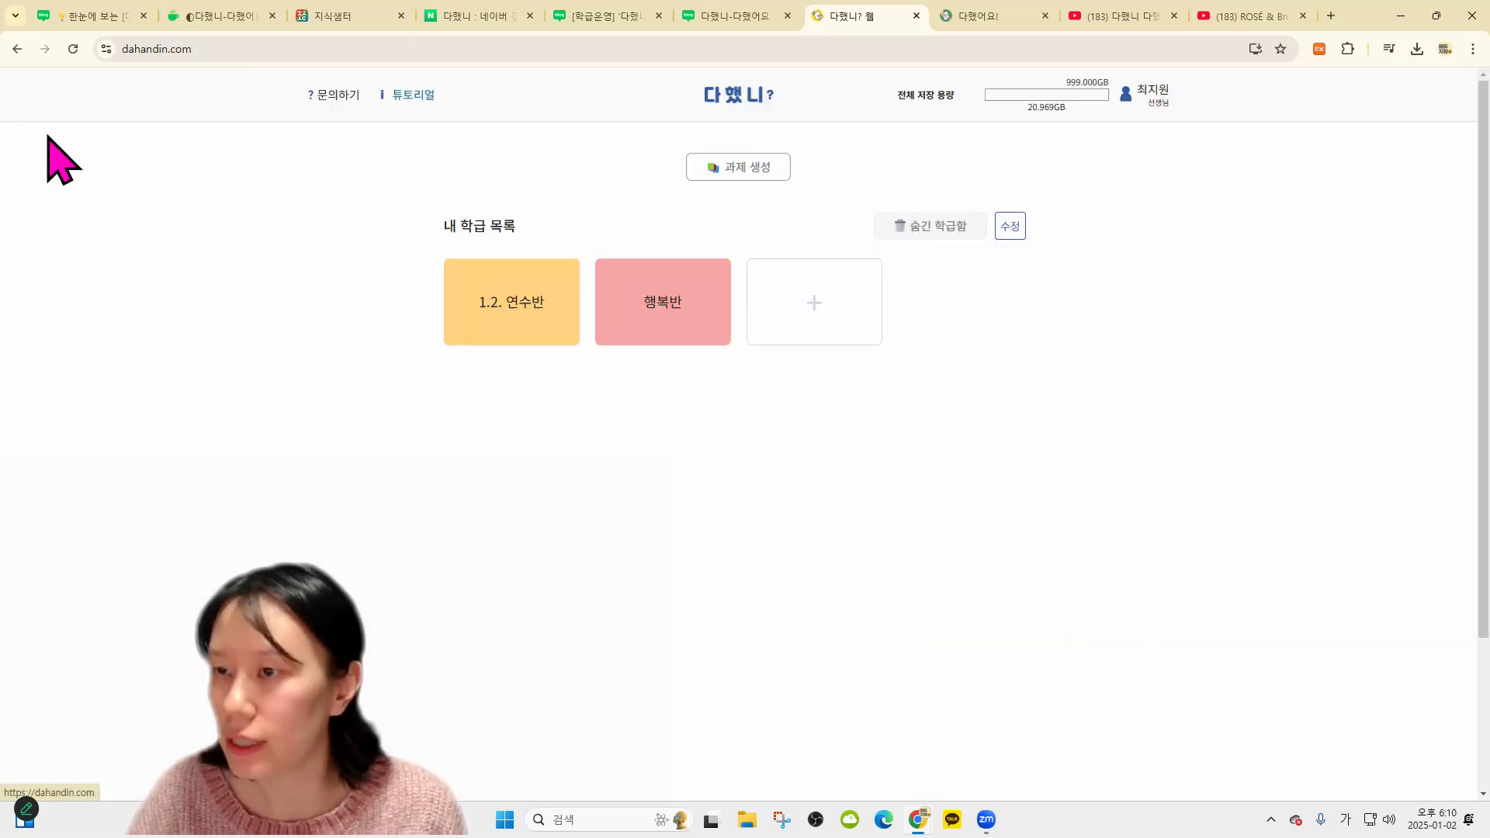
pyautogui.click(669, 318)
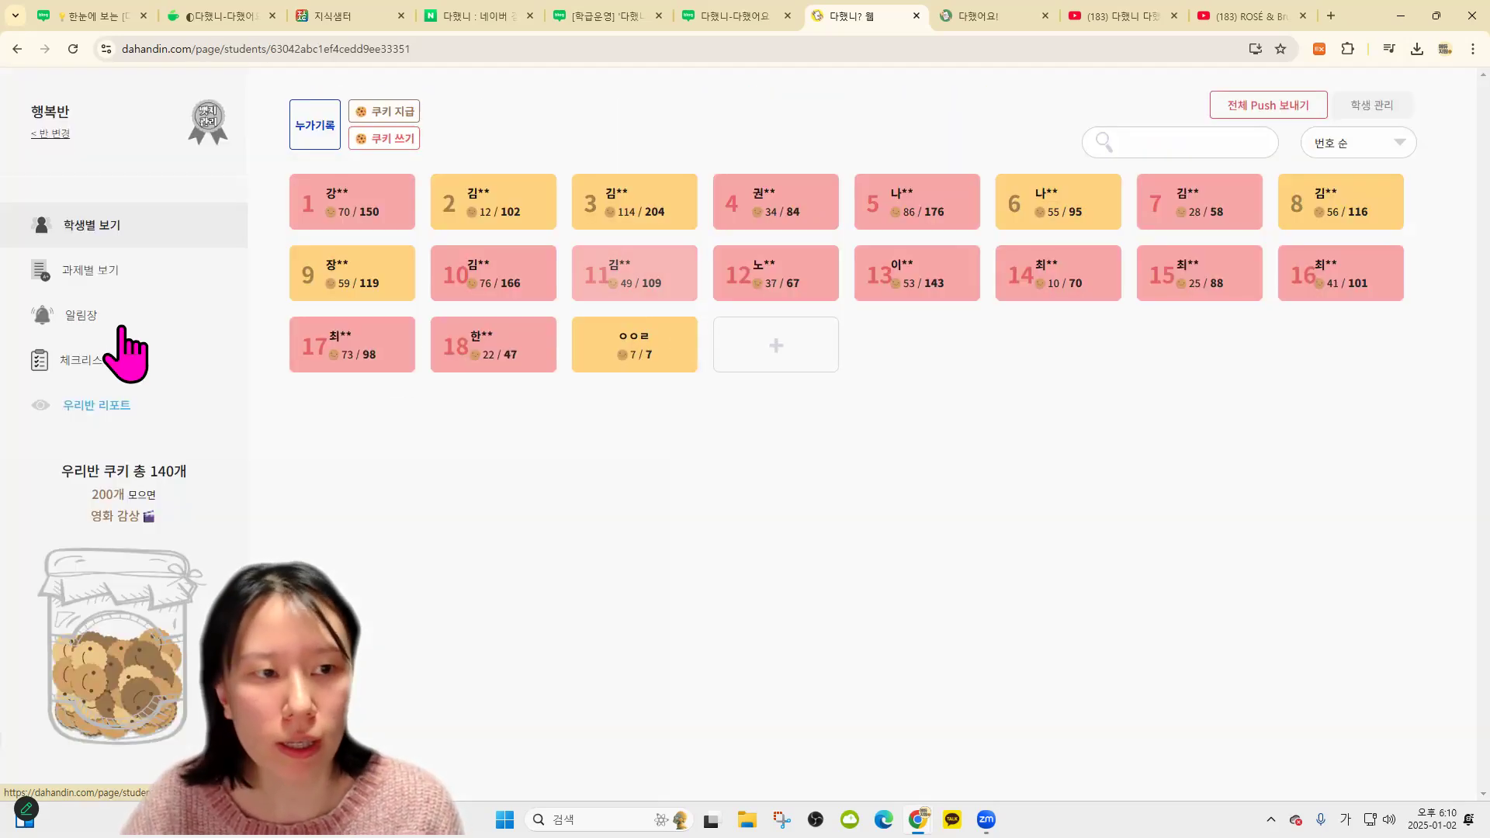
pyautogui.click(47, 138)
pyautogui.click(522, 330)
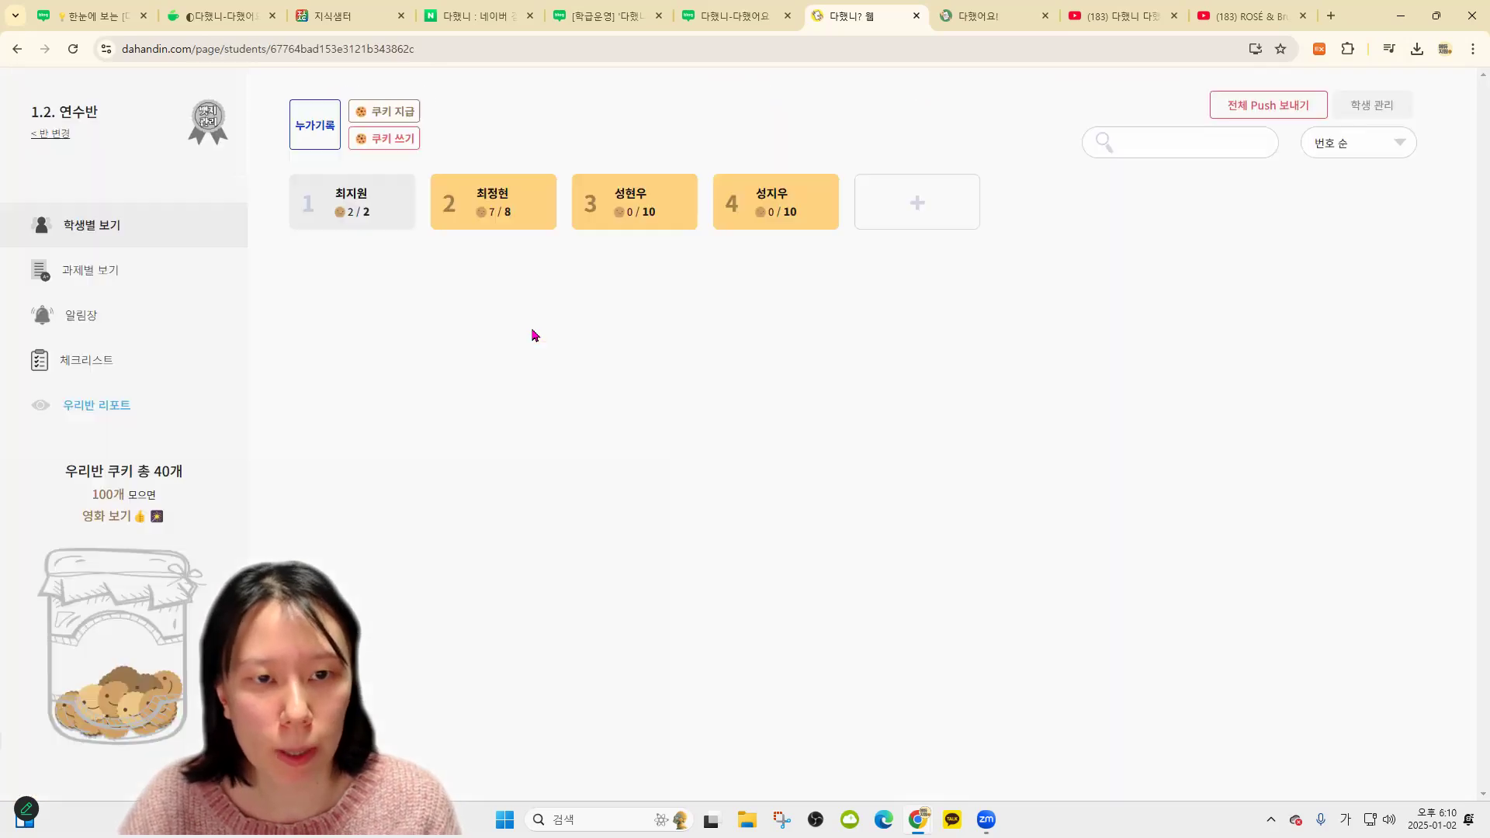
# Add another student to the 인사를 안함. record in the 연수반 class report
pyautogui.click(116, 406)
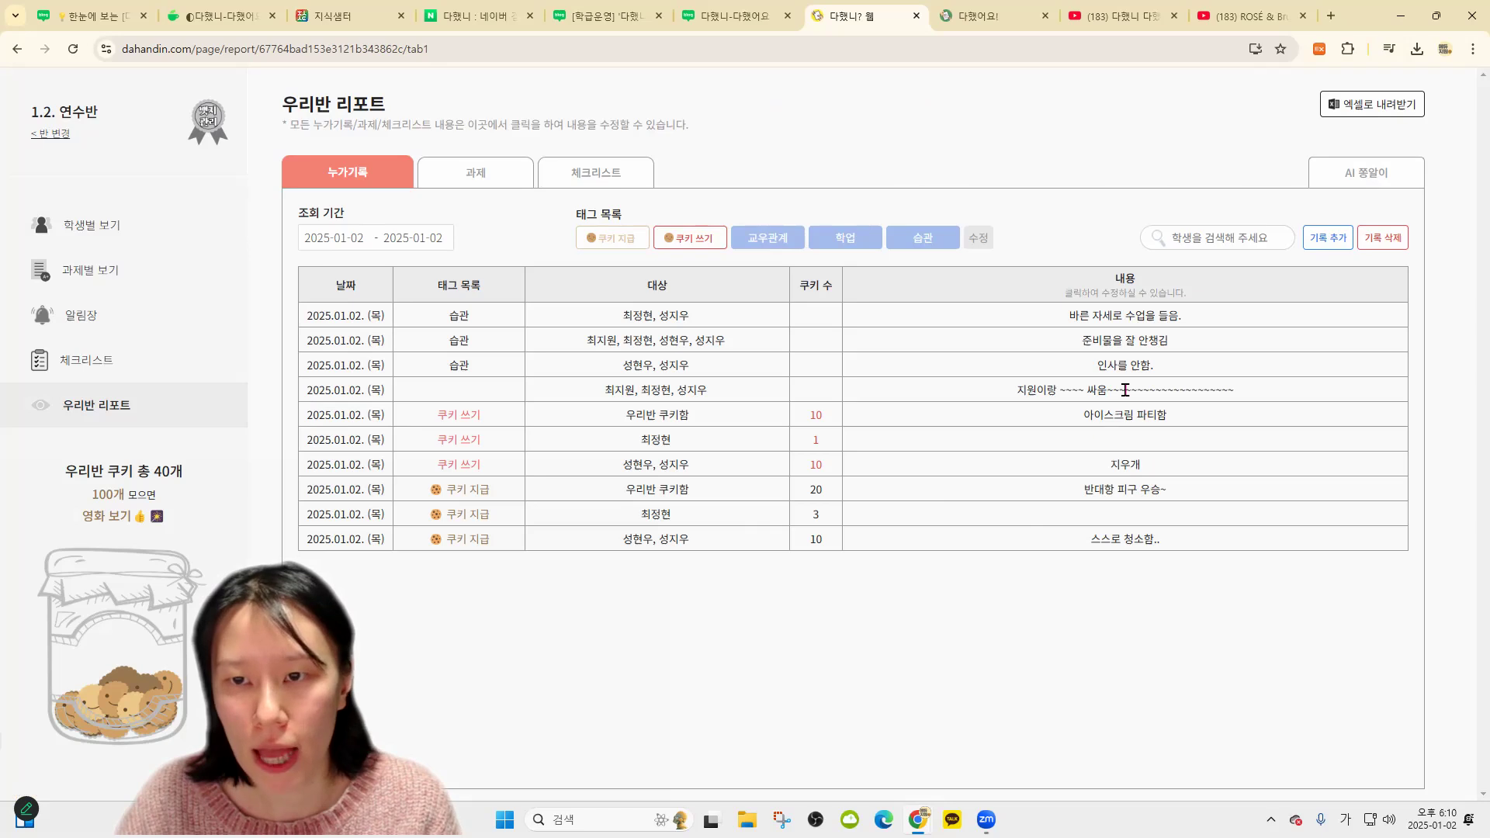
pyautogui.click(650, 375)
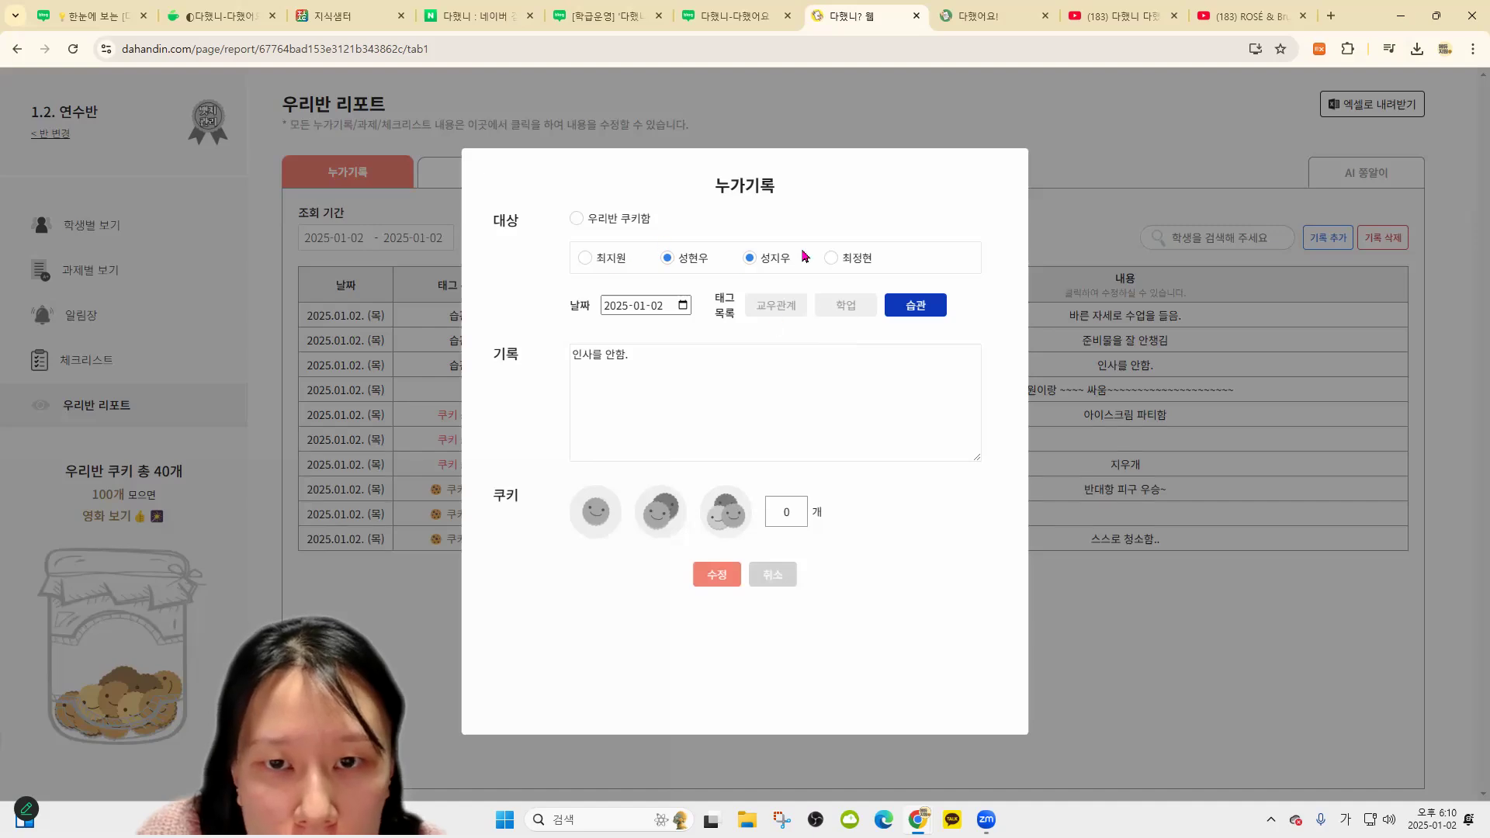
pyautogui.click(832, 259)
pyautogui.click(722, 575)
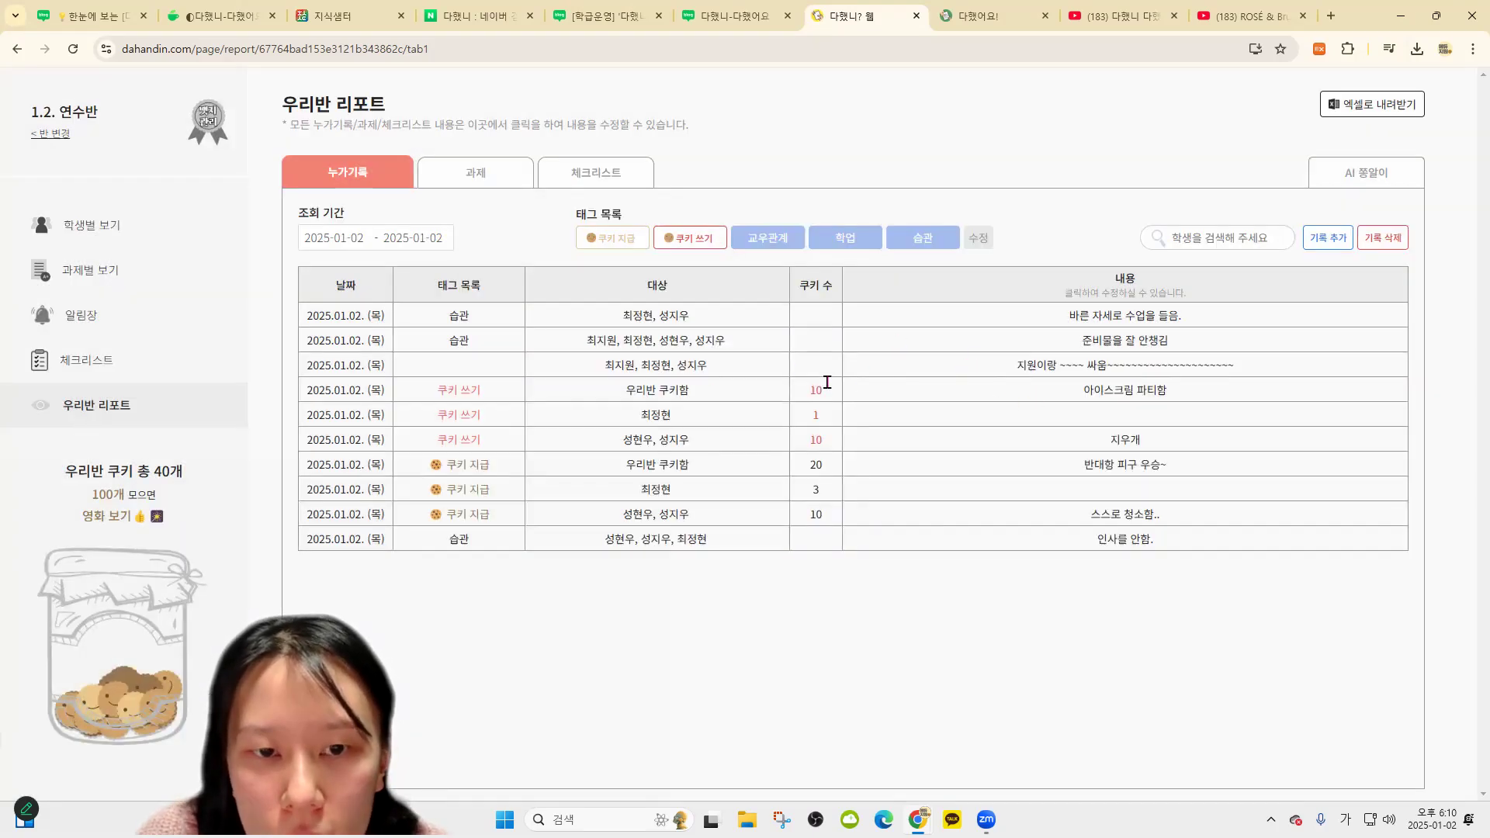
# Reword the fight record to '싸움이 잦음.' and list only 습관 records
pyautogui.click(848, 364)
pyautogui.hotkey('ctrl', 'a')
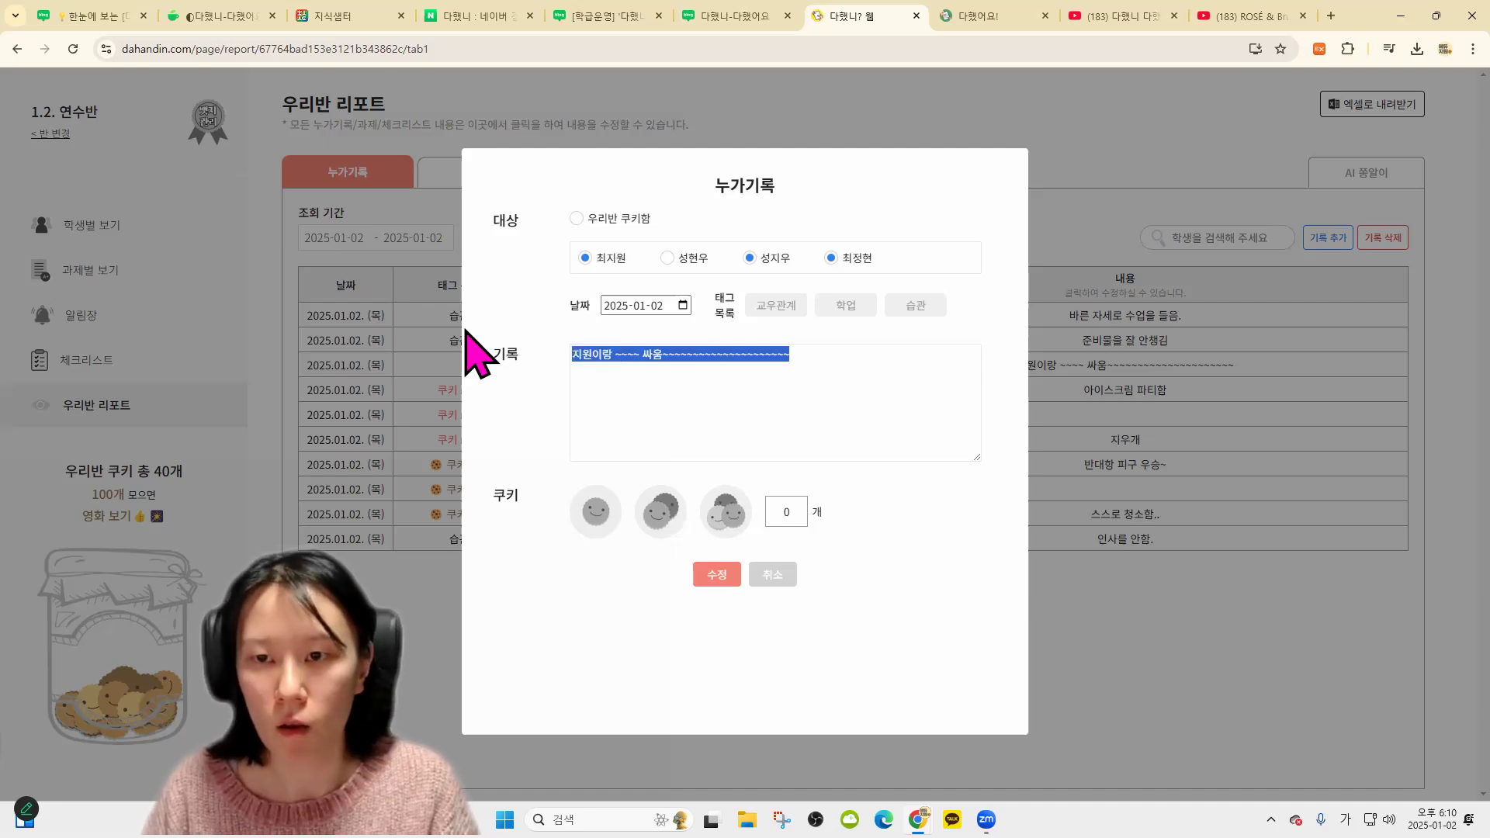
pyautogui.write('싸움이 잦음.')
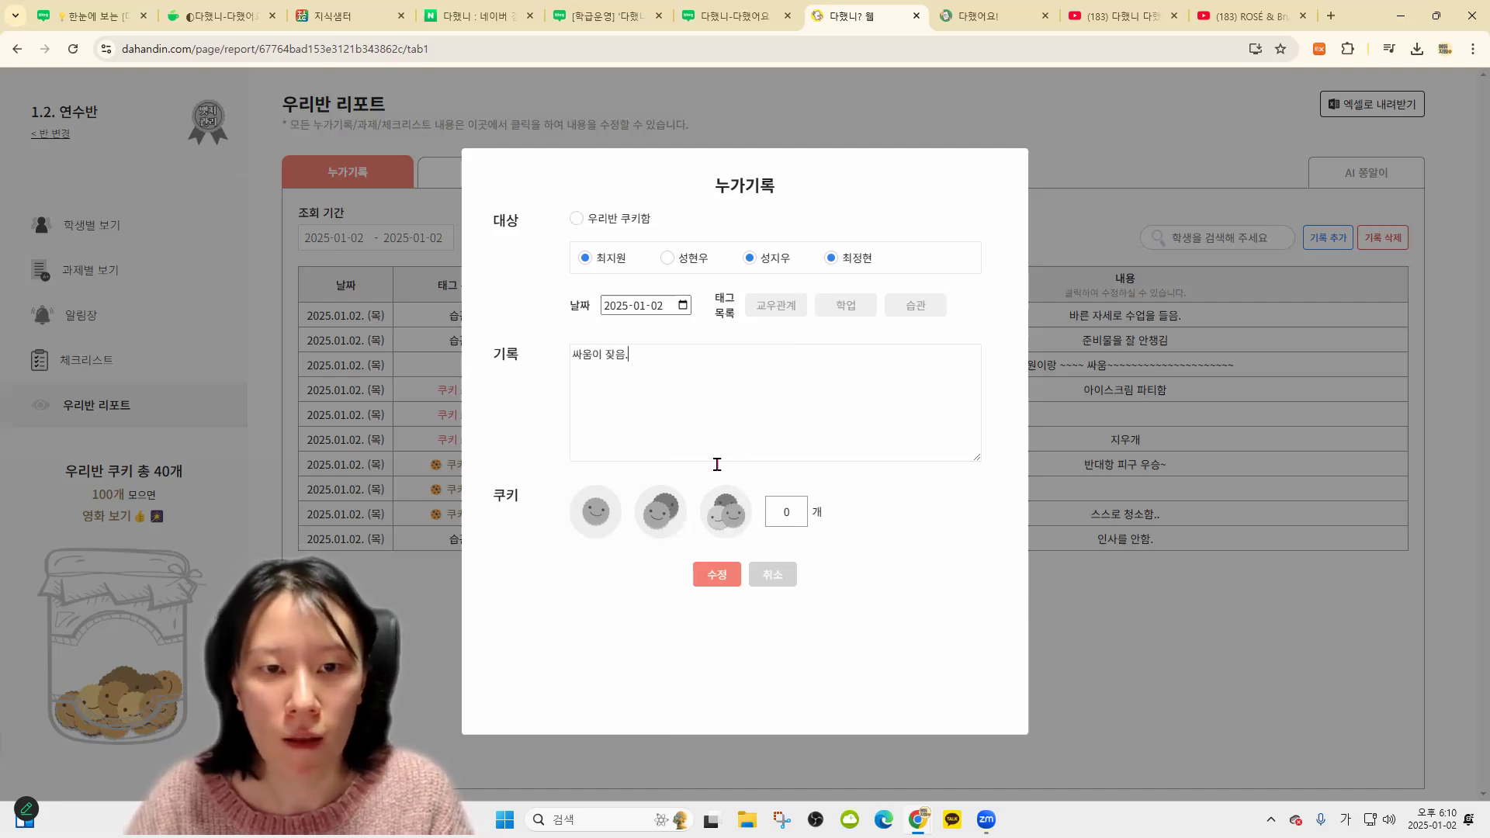
pyautogui.click(716, 575)
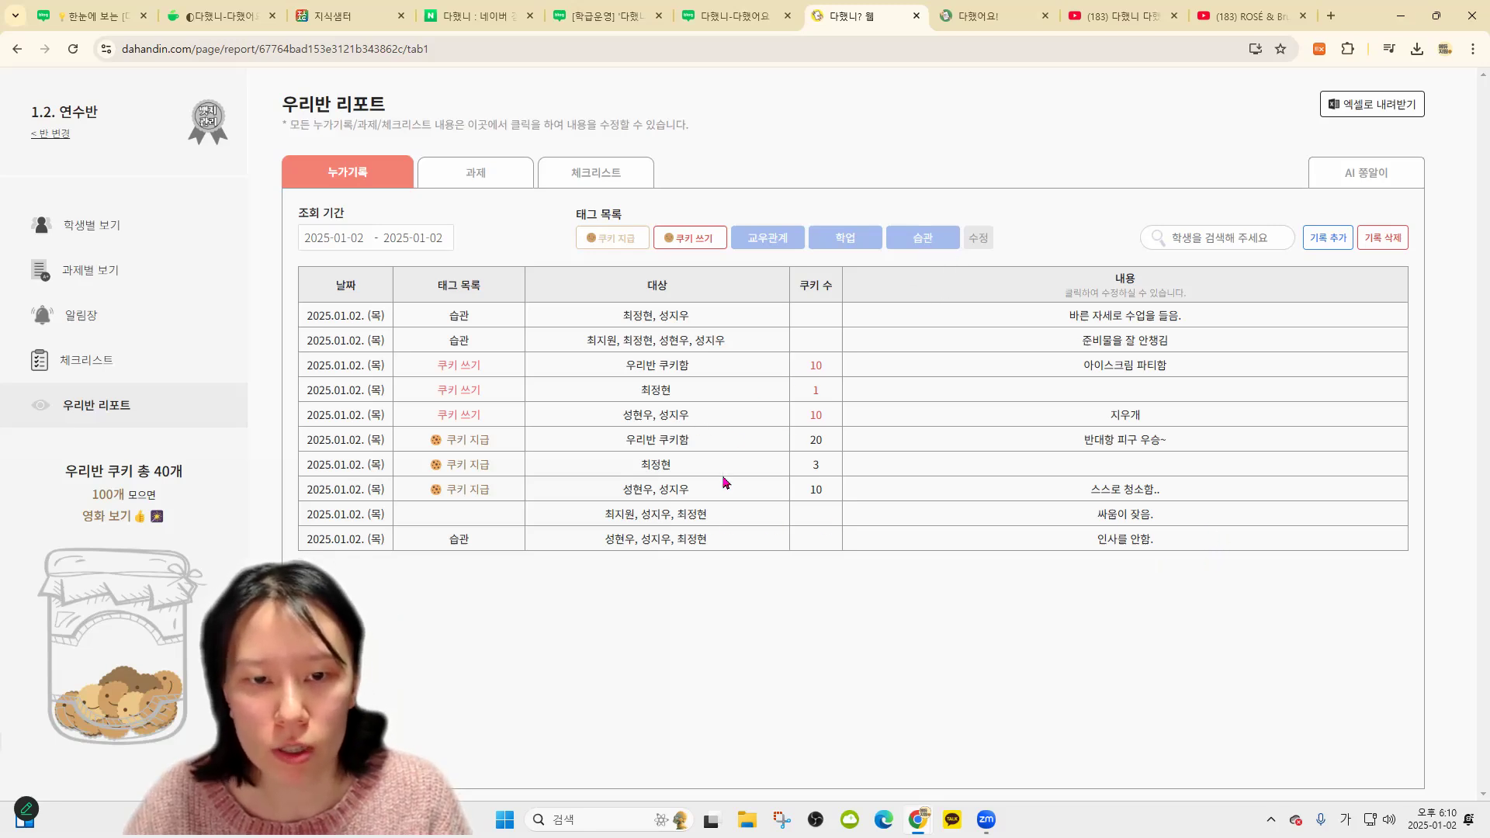
pyautogui.click(904, 239)
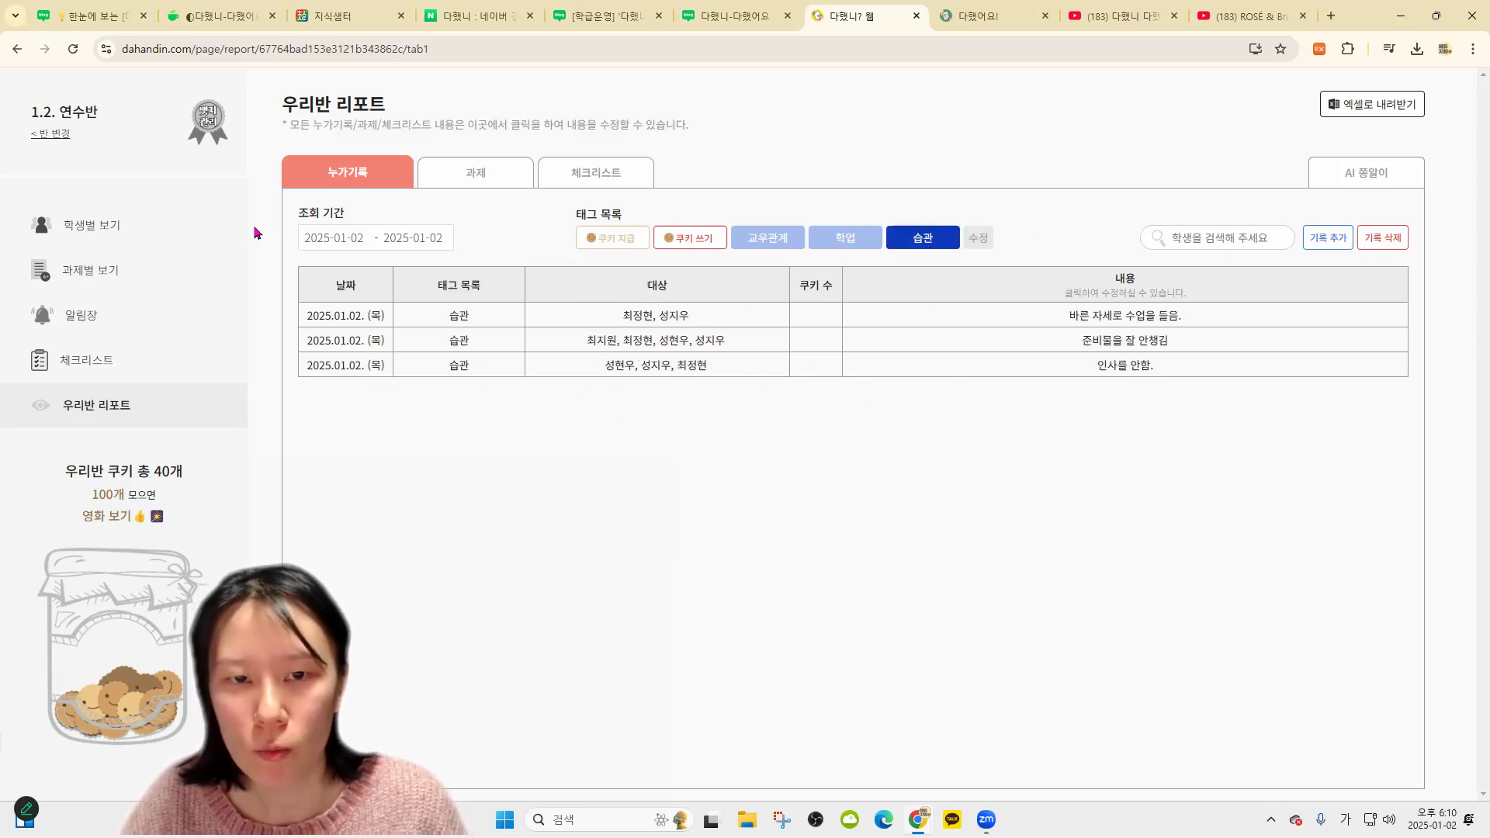
# Save a new record '글씨체가 바르지 않음.' for one student
pyautogui.click(1328, 237)
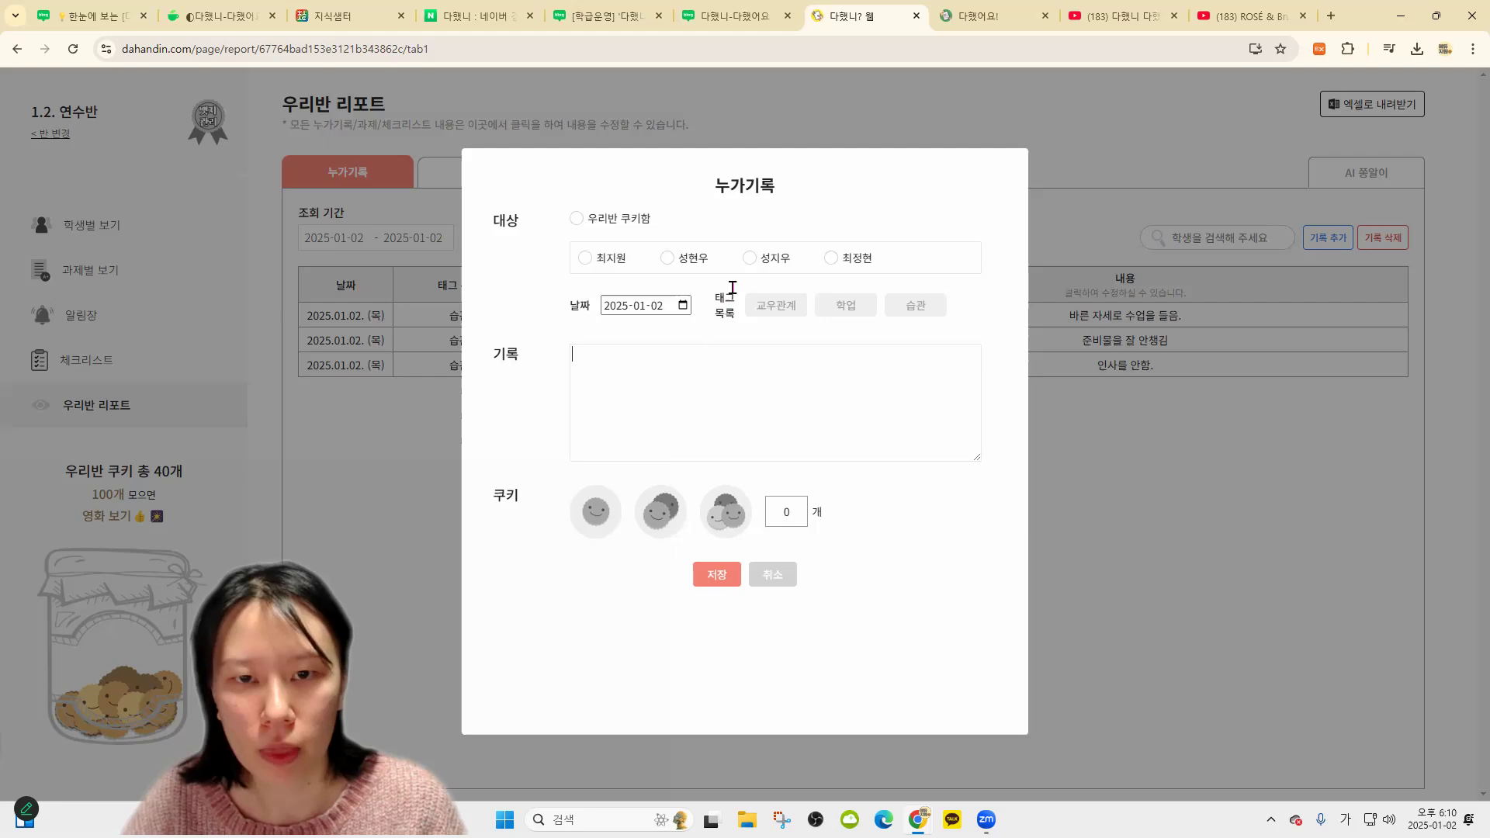
pyautogui.click(849, 258)
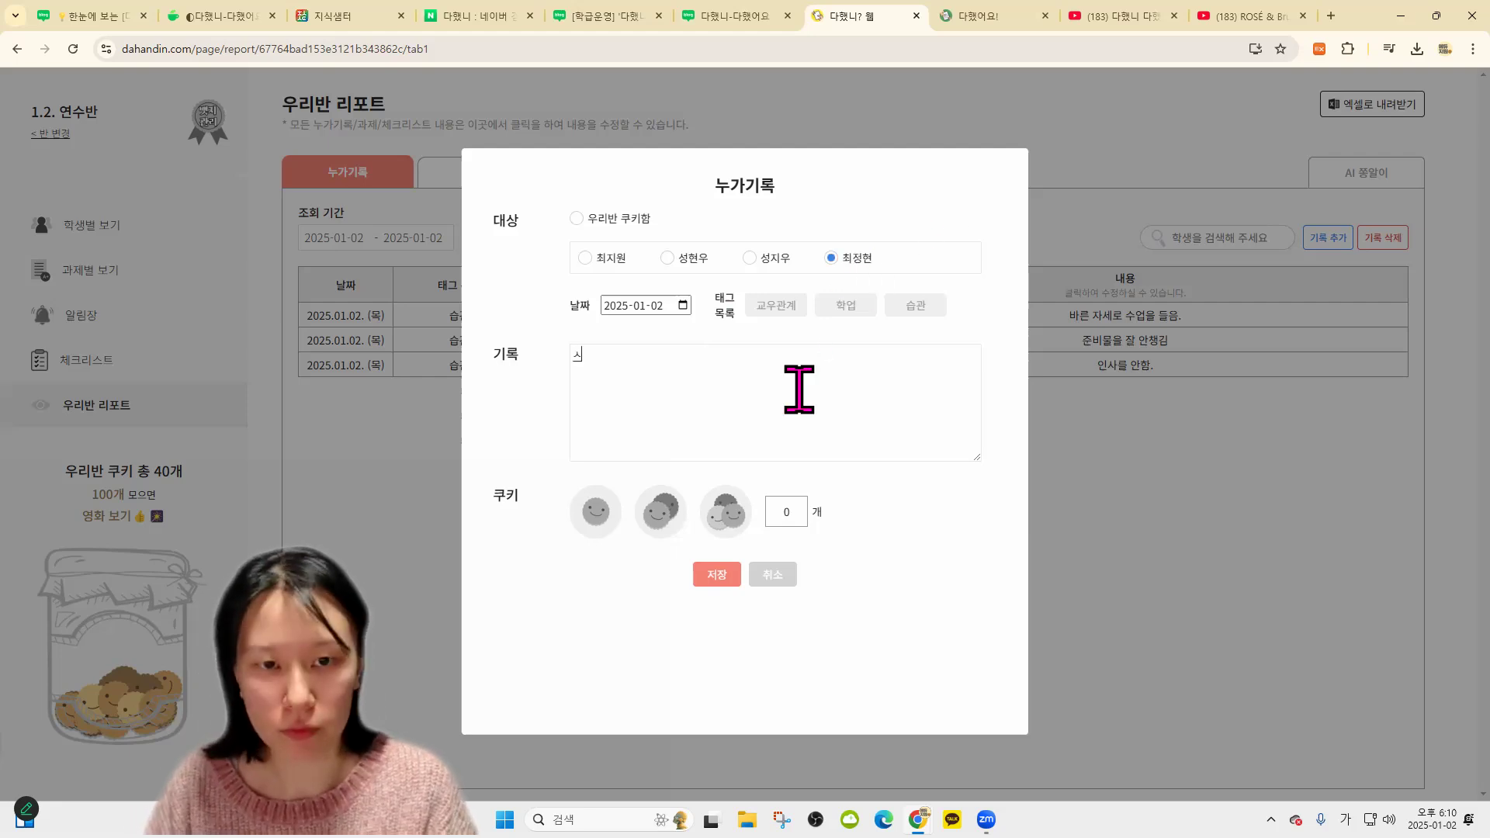
pyautogui.press('BackSpace')
pyautogui.write('글씨')
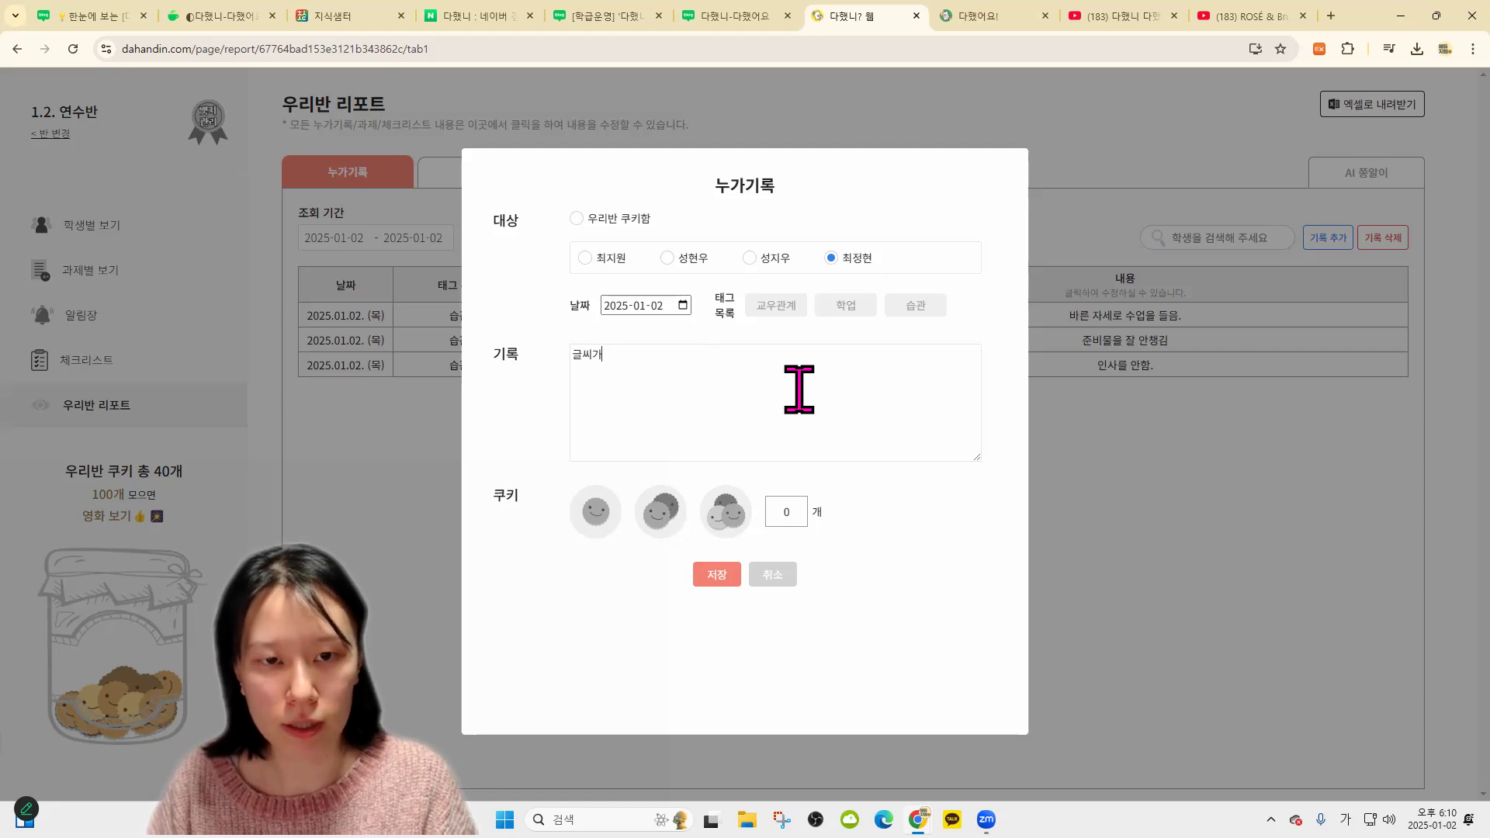
pyautogui.write('체가 바르지 않음')
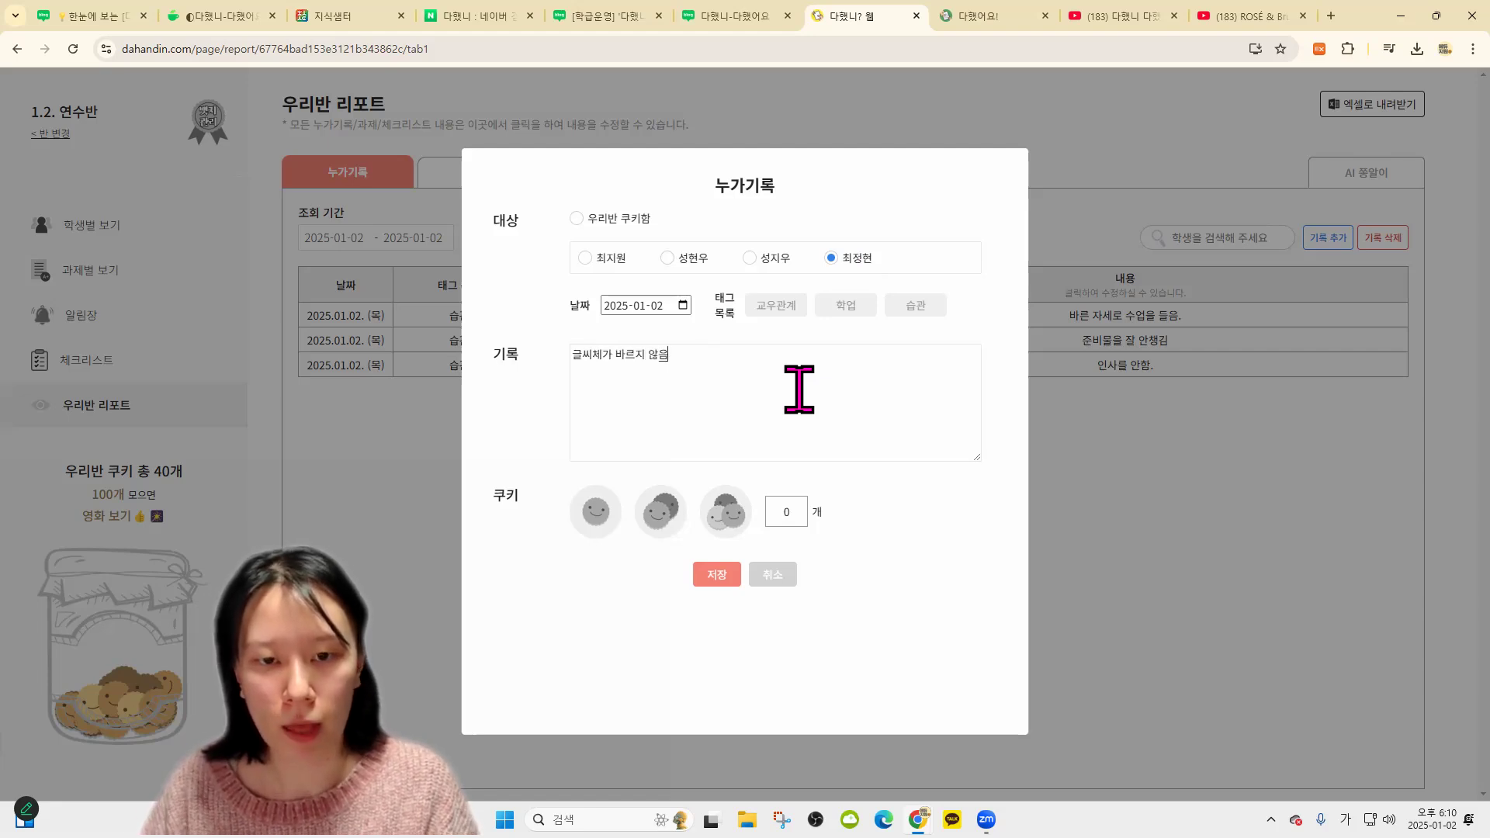
pyautogui.write('.')
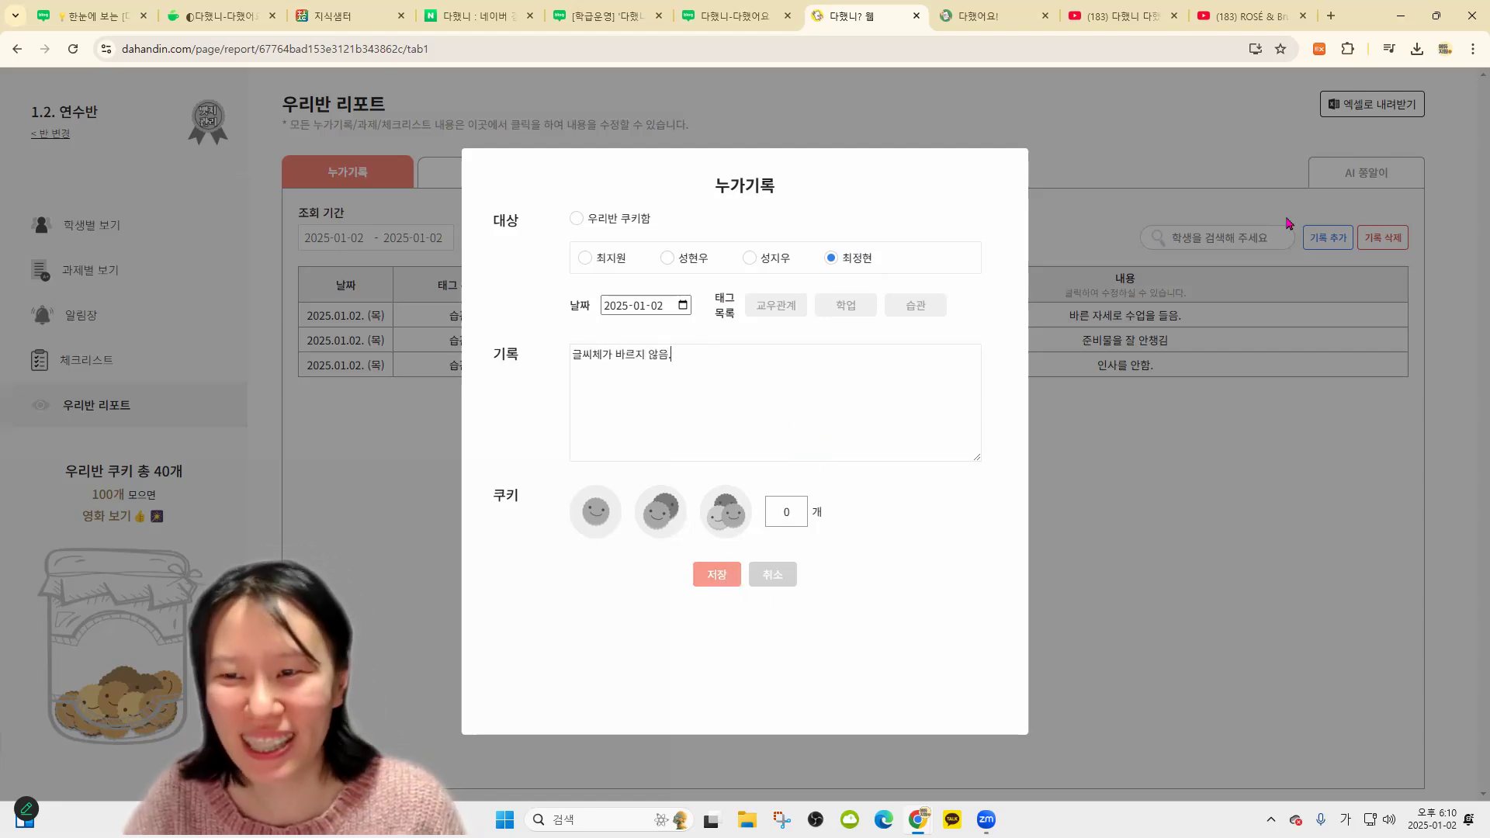
pyautogui.click(1325, 240)
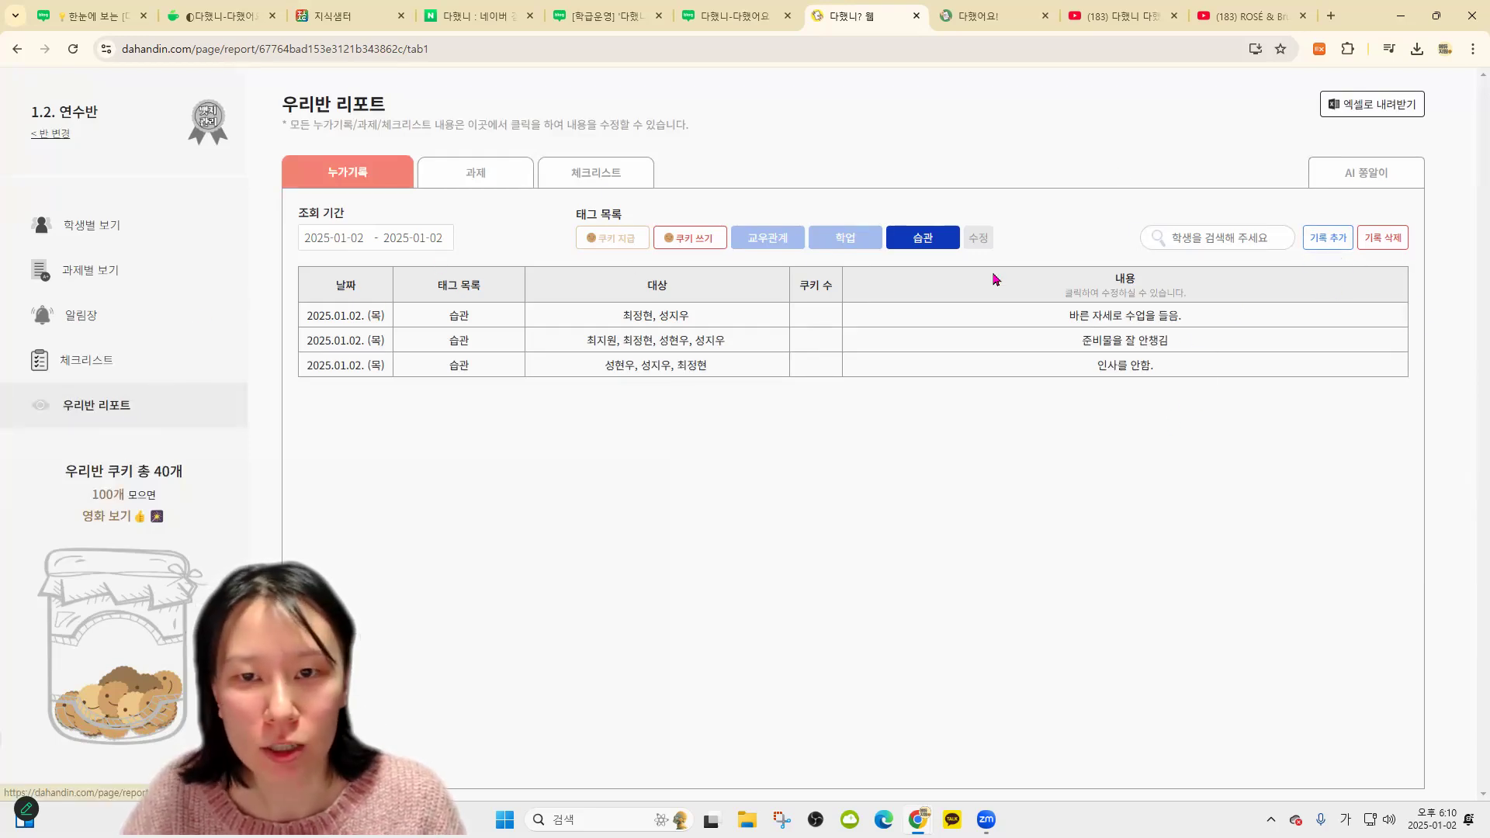
# Tag the new handwriting record as 습관 in the class report
pyautogui.click(114, 224)
pyautogui.click(117, 404)
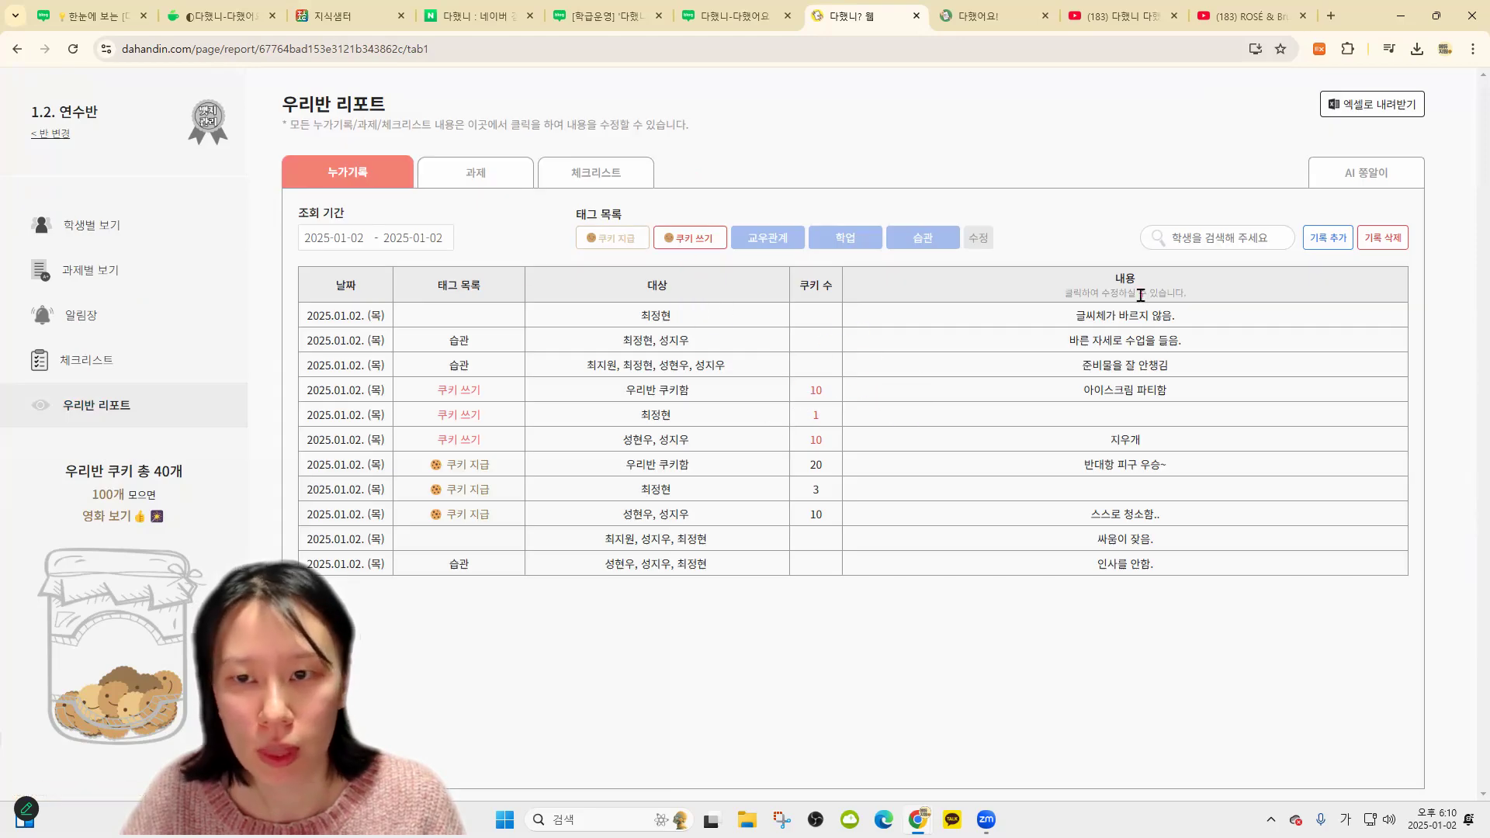
pyautogui.click(724, 318)
pyautogui.click(914, 306)
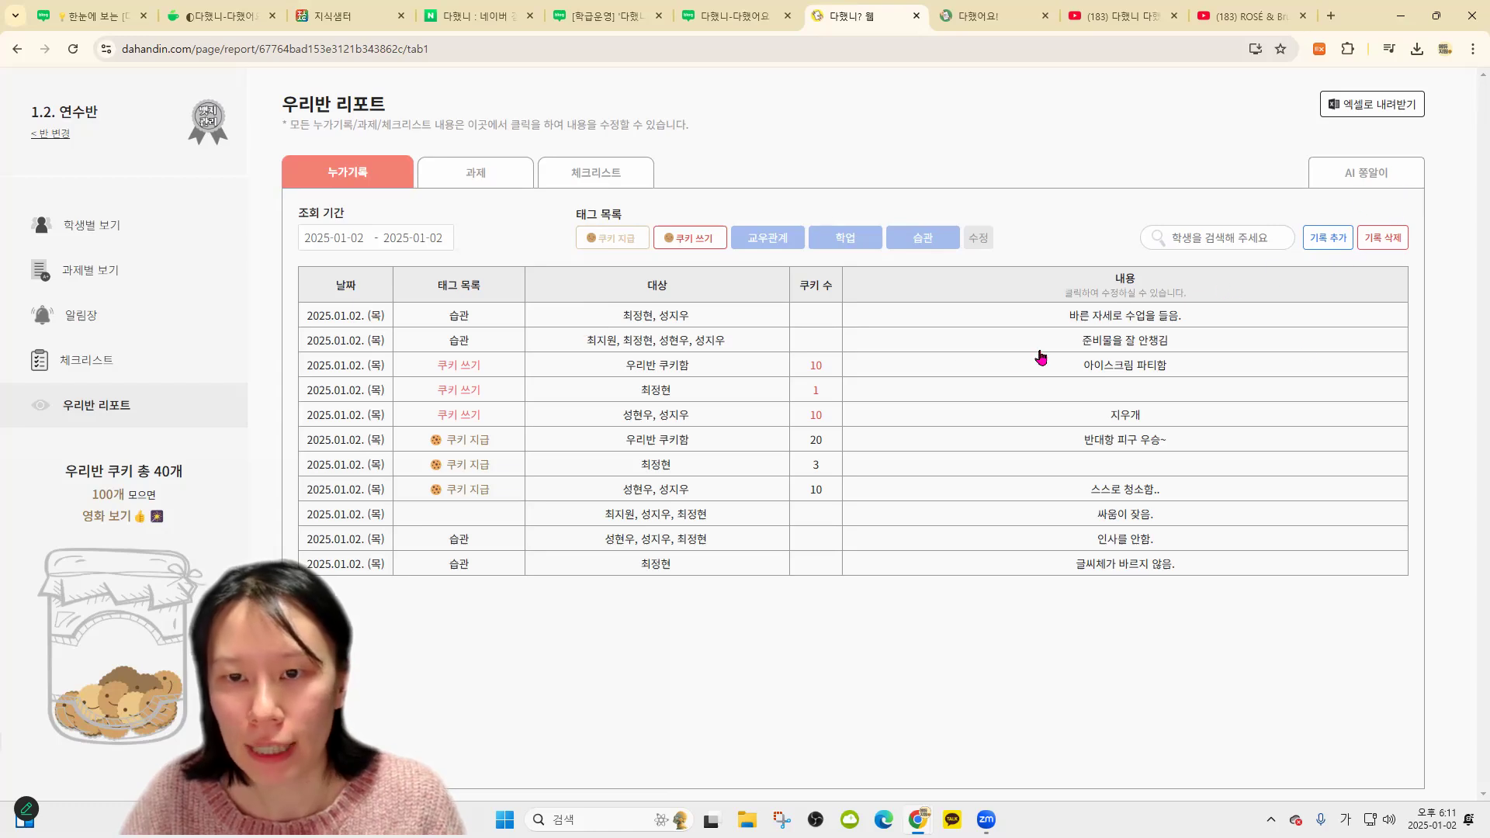
# Save a 습관-tagged note '창의력이 뛰어남' for student 2
pyautogui.click(101, 233)
pyautogui.click(441, 148)
pyautogui.click(509, 236)
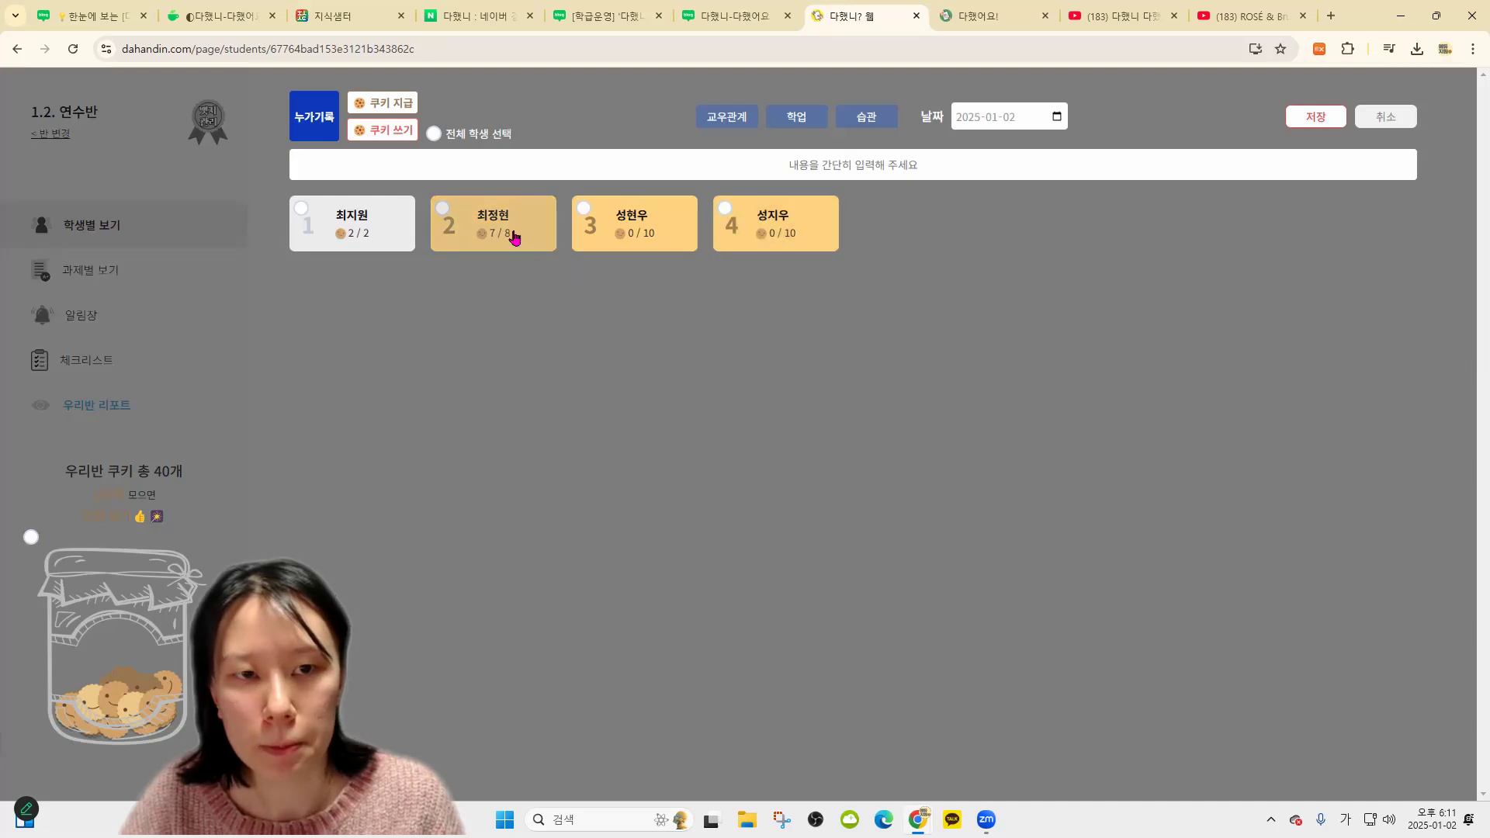
pyautogui.click(866, 120)
pyautogui.click(857, 163)
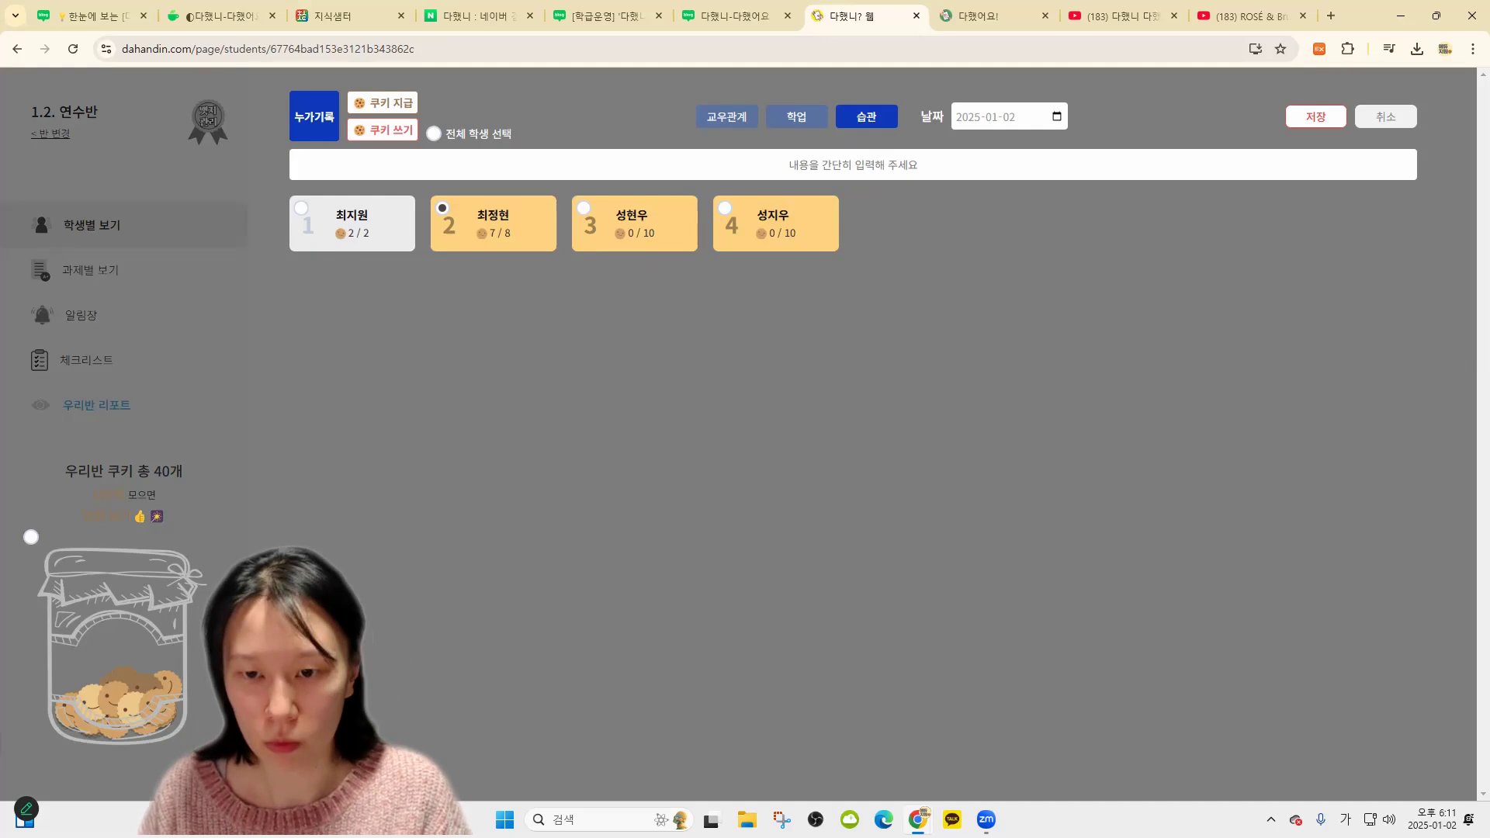
pyautogui.write('칭의력이')
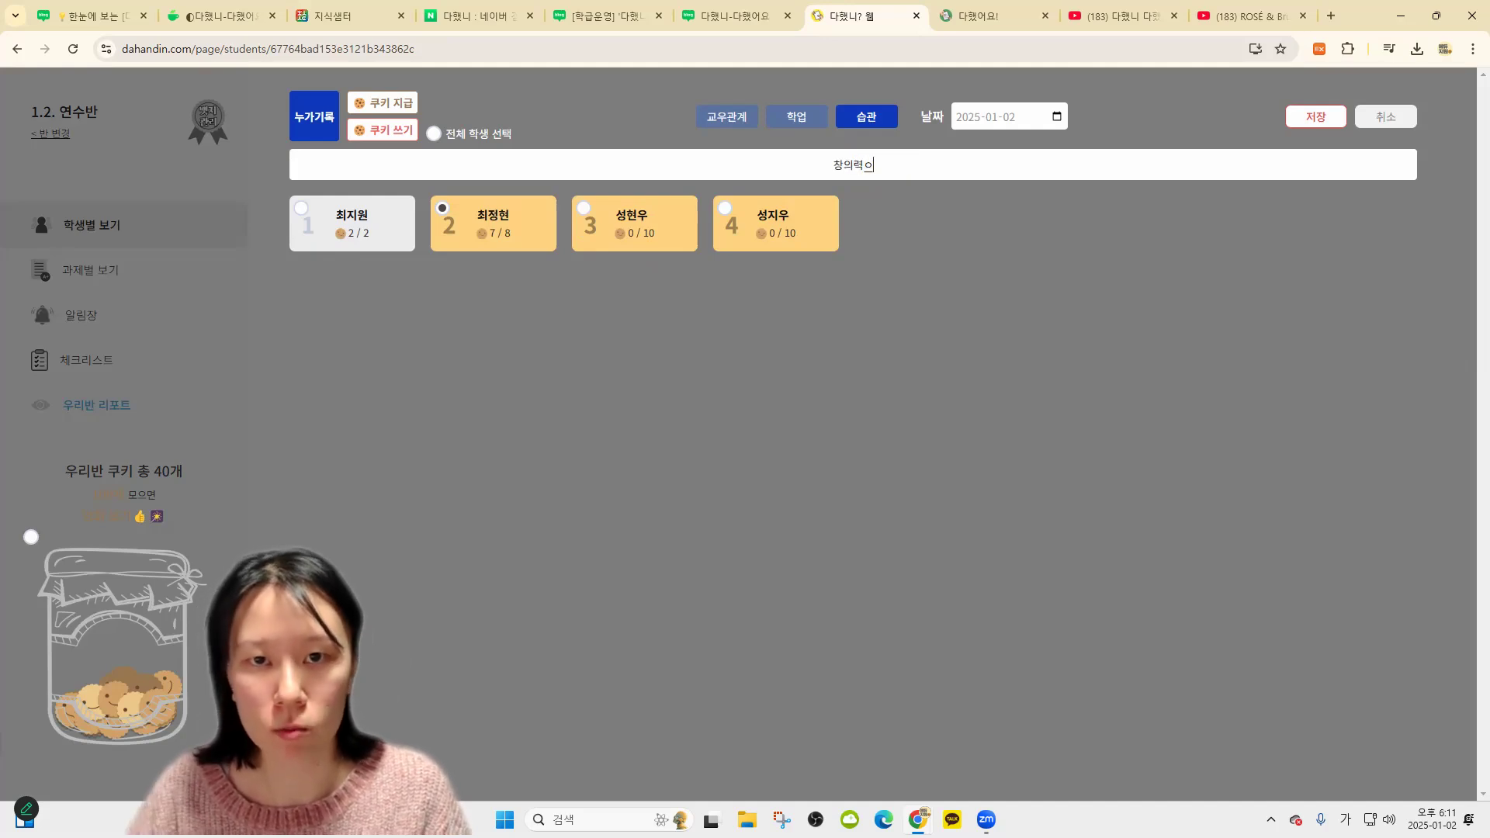
pyautogui.write(' 뛰어남')
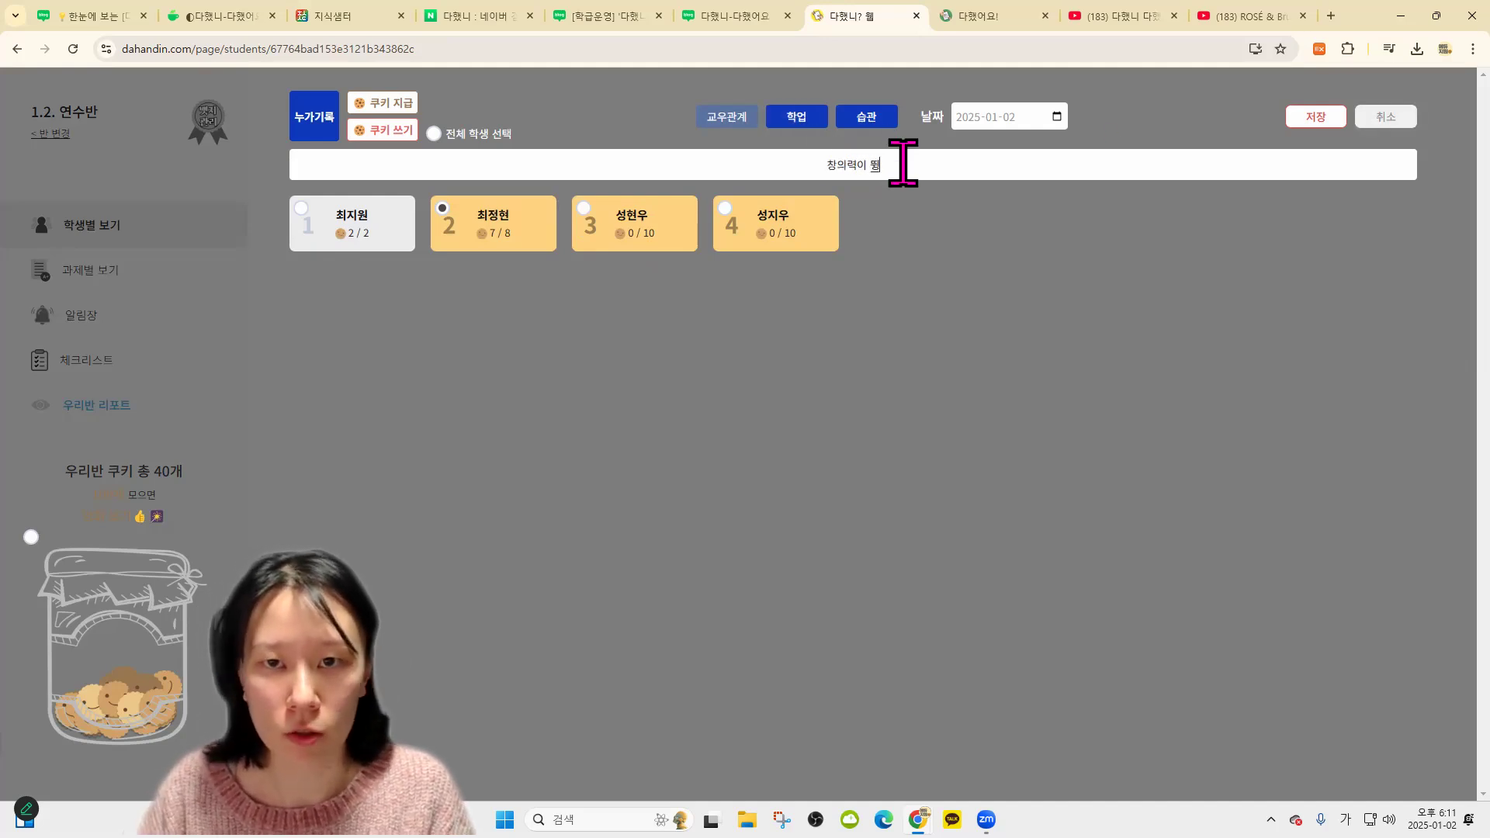
pyautogui.click(1322, 123)
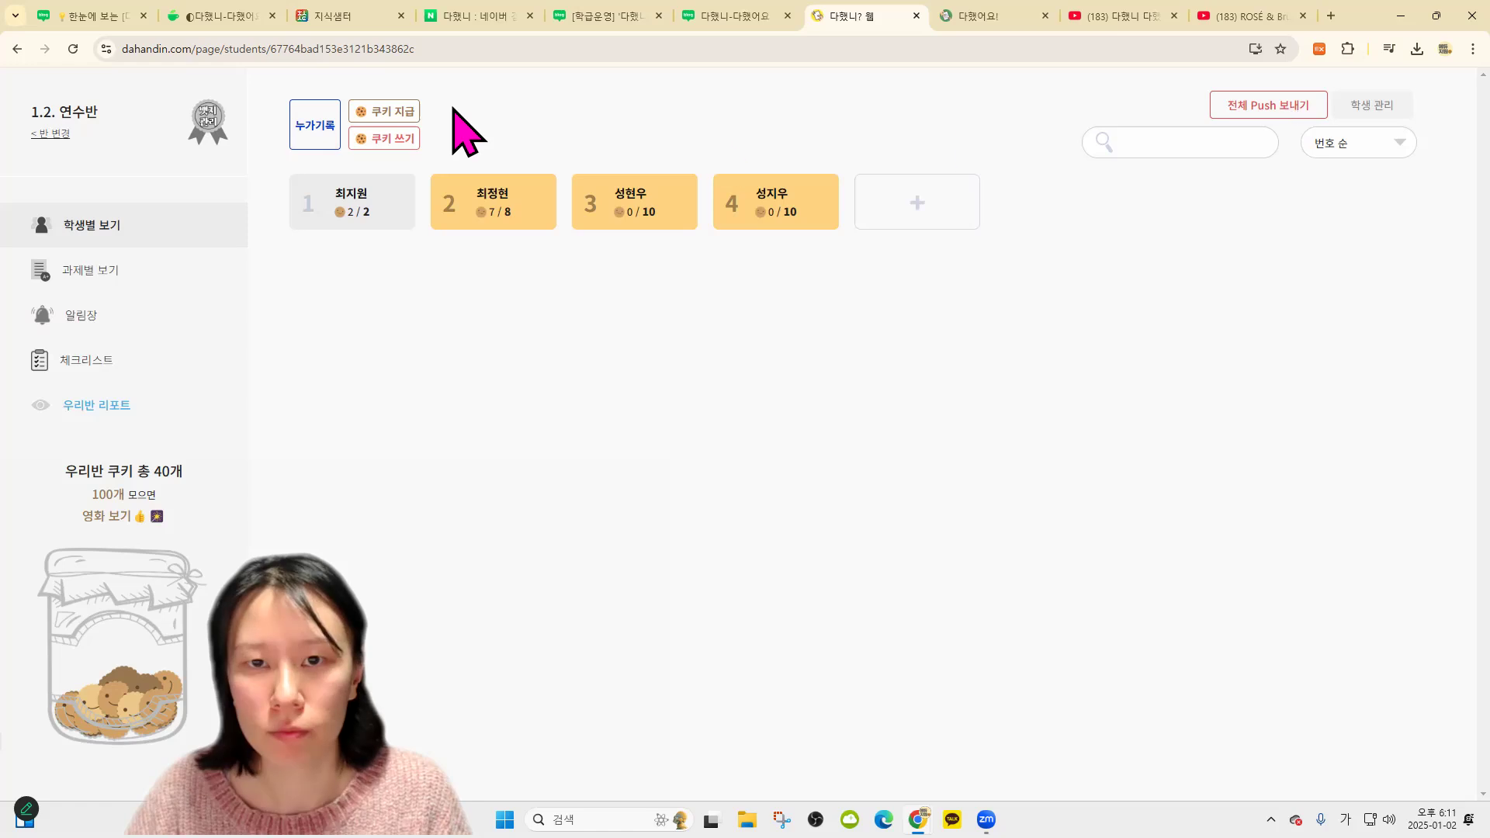
# Save a second note '손재주가 좋음' for student 2
pyautogui.click(334, 140)
pyautogui.click(442, 209)
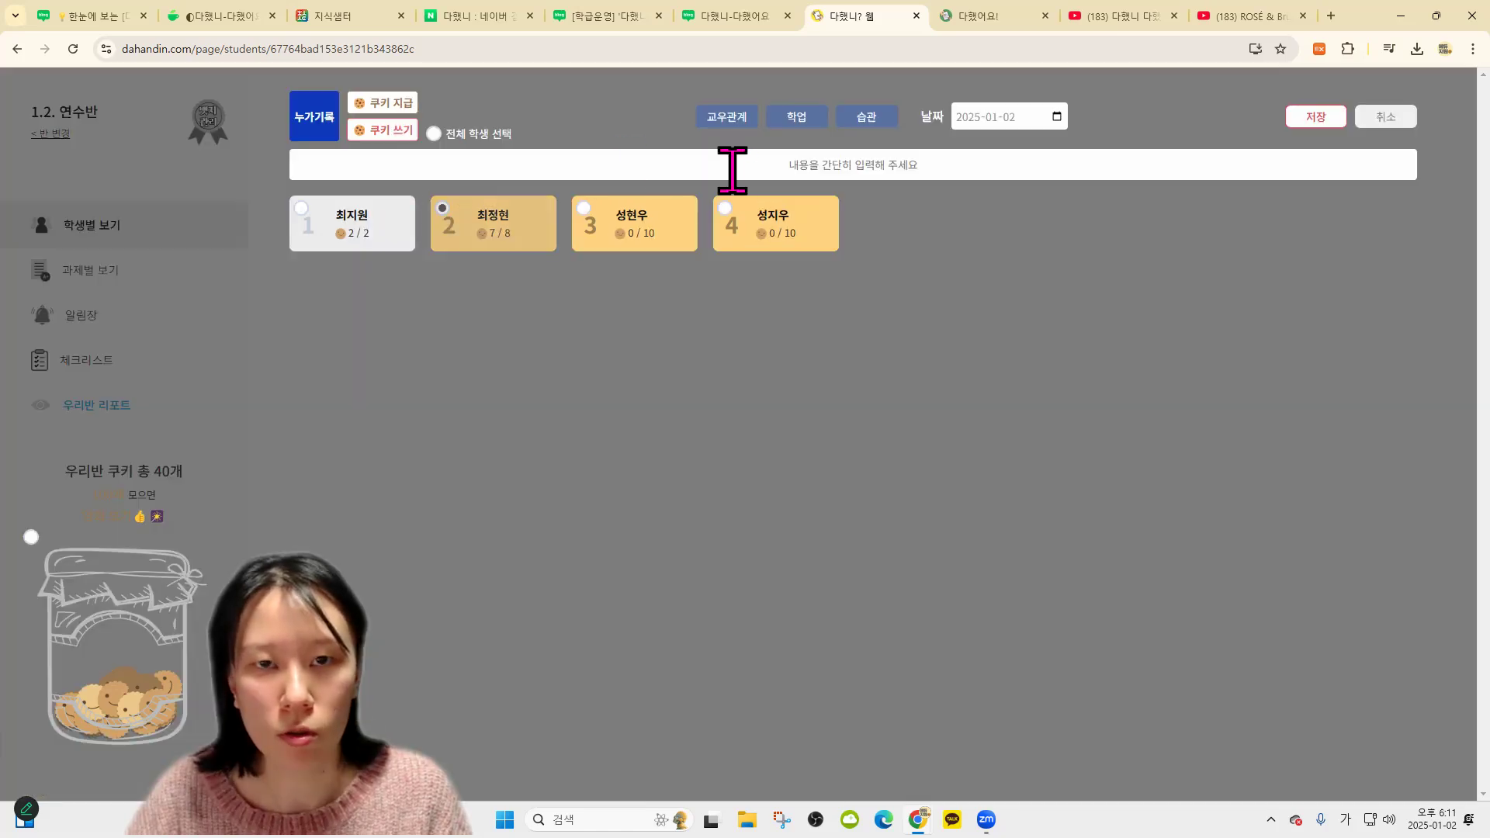
pyautogui.click(748, 166)
pyautogui.write('ㅅ')
pyautogui.write('재주가 좋음')
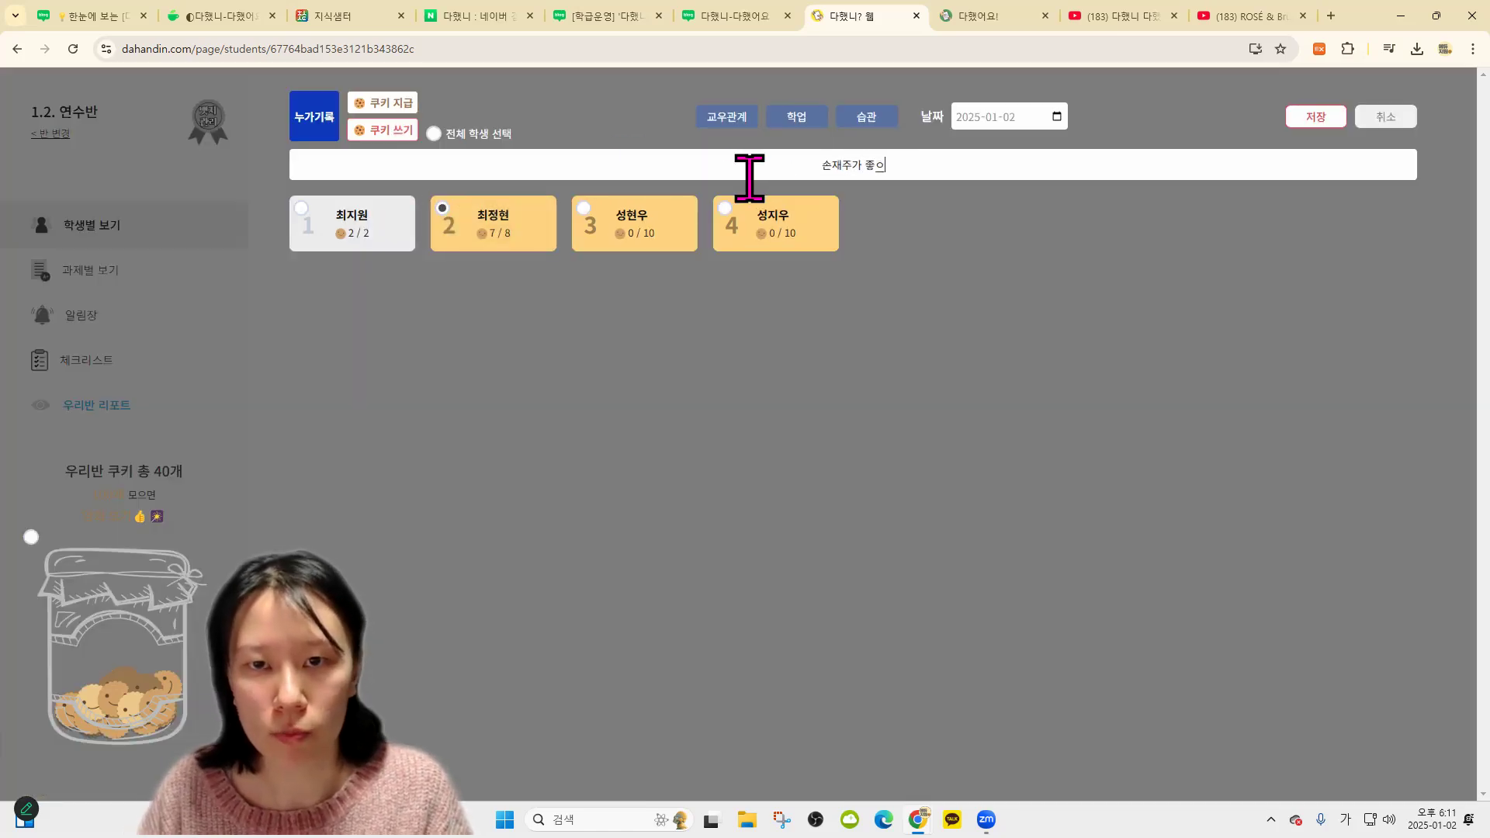
pyautogui.click(1316, 117)
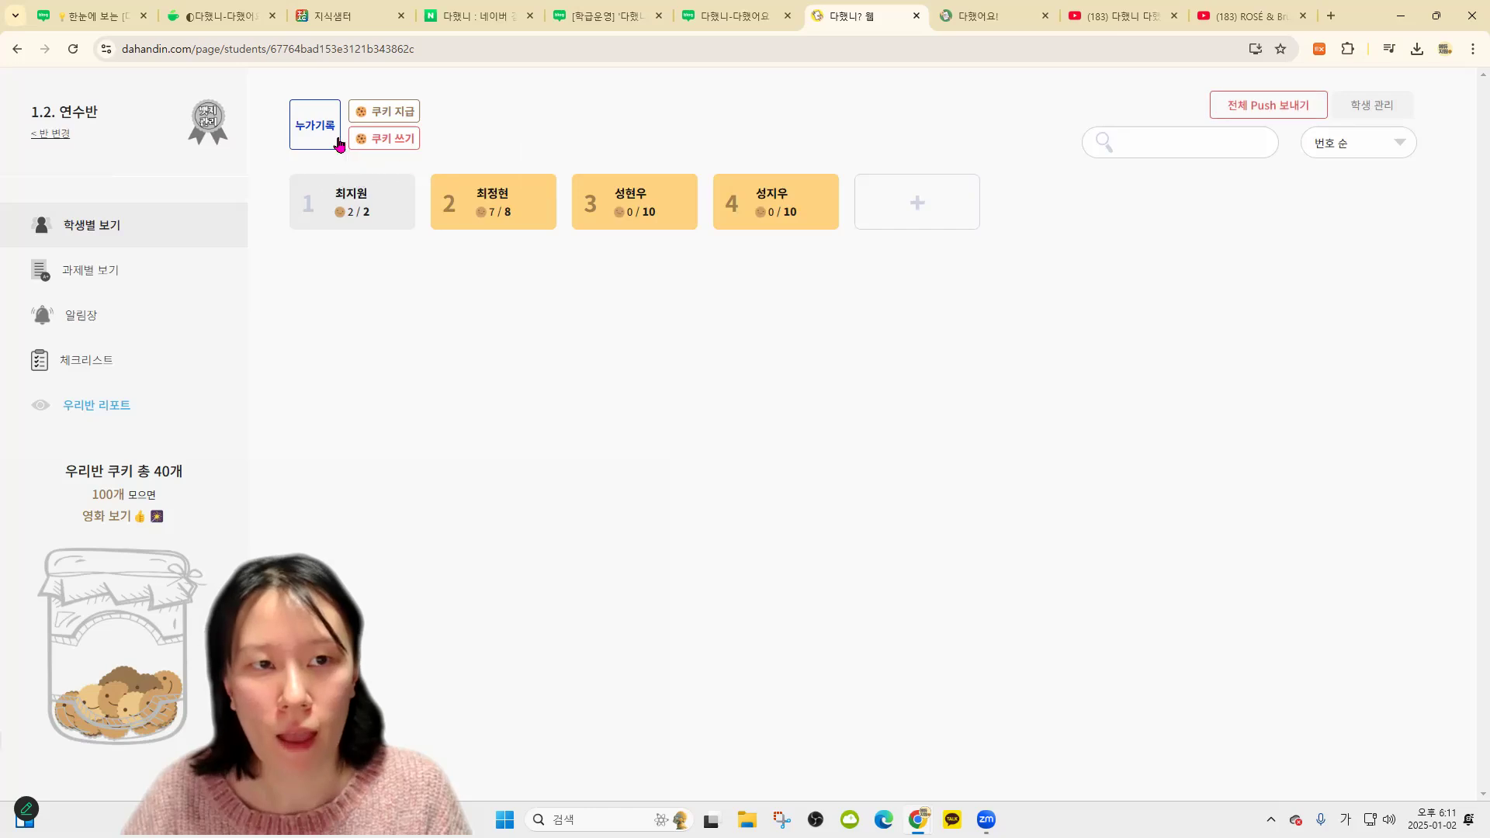
# Search the class report by the student's name to list their entries
pyautogui.click(99, 409)
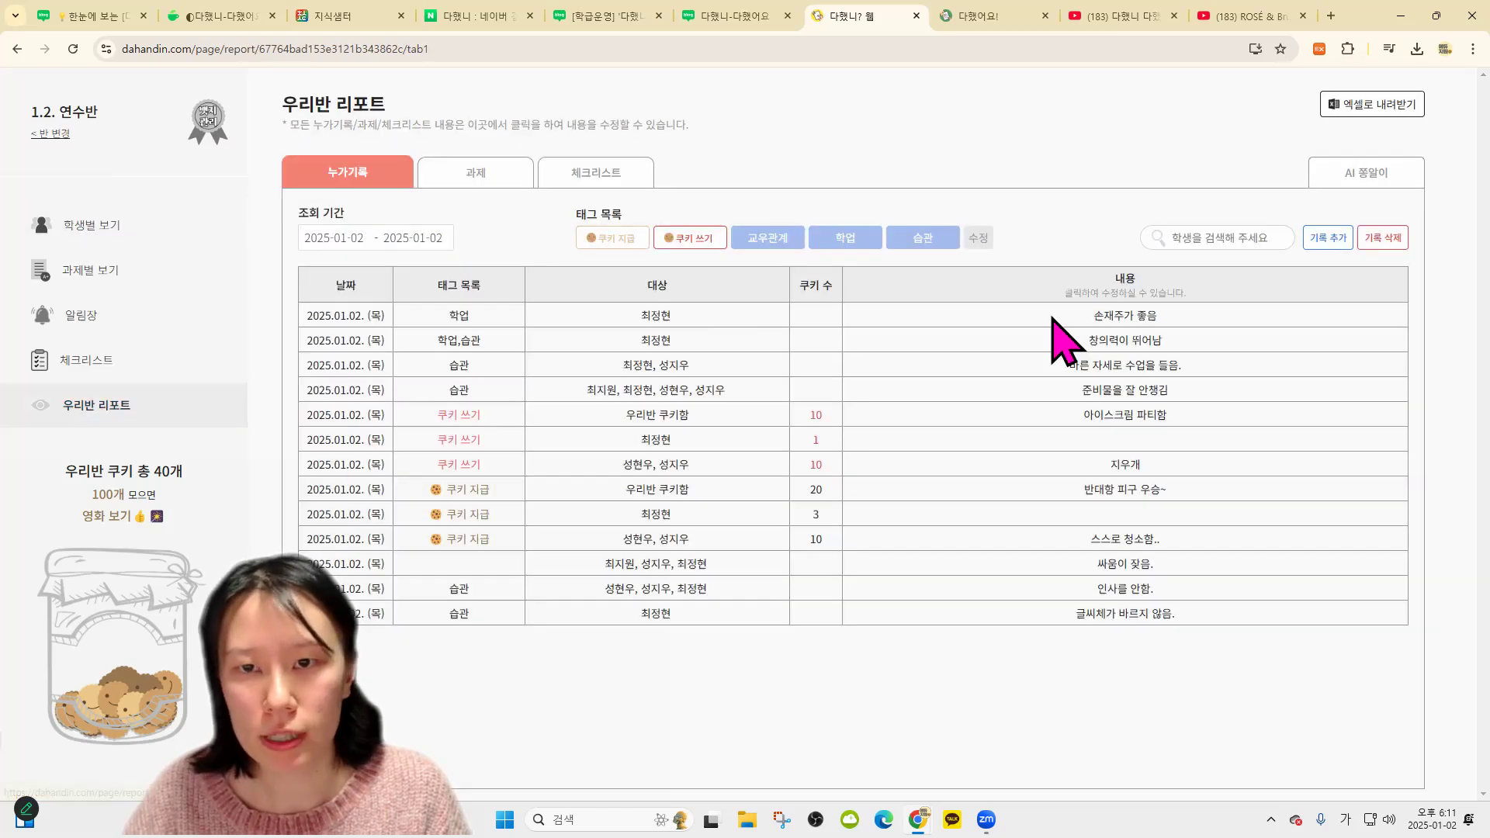
pyautogui.click(1233, 229)
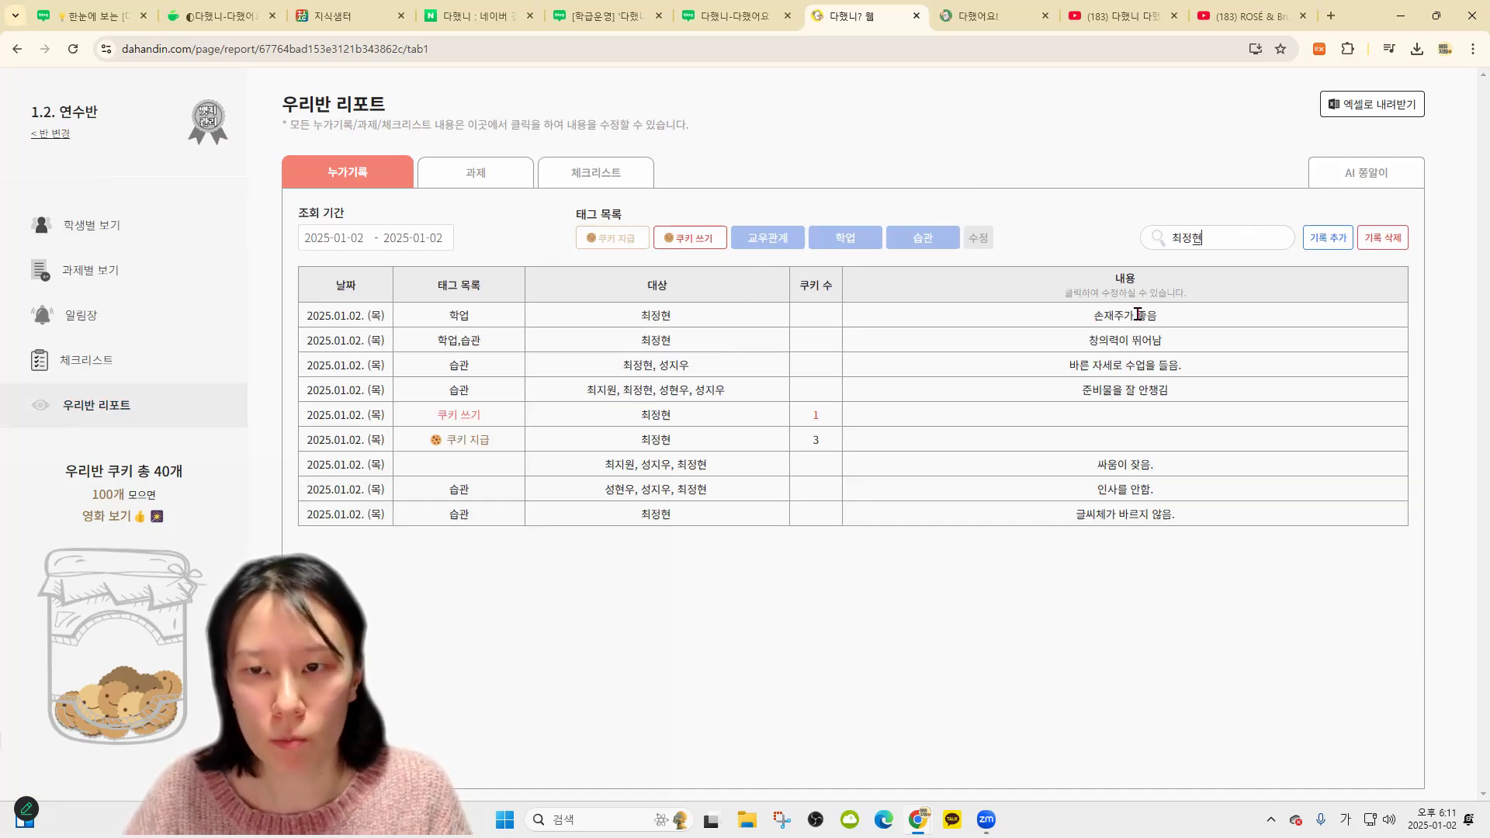
pyautogui.click(1366, 174)
# Generate an AI evaluation for student 2 from the 학업 and 습관 records
pyautogui.click(619, 229)
pyautogui.click(696, 228)
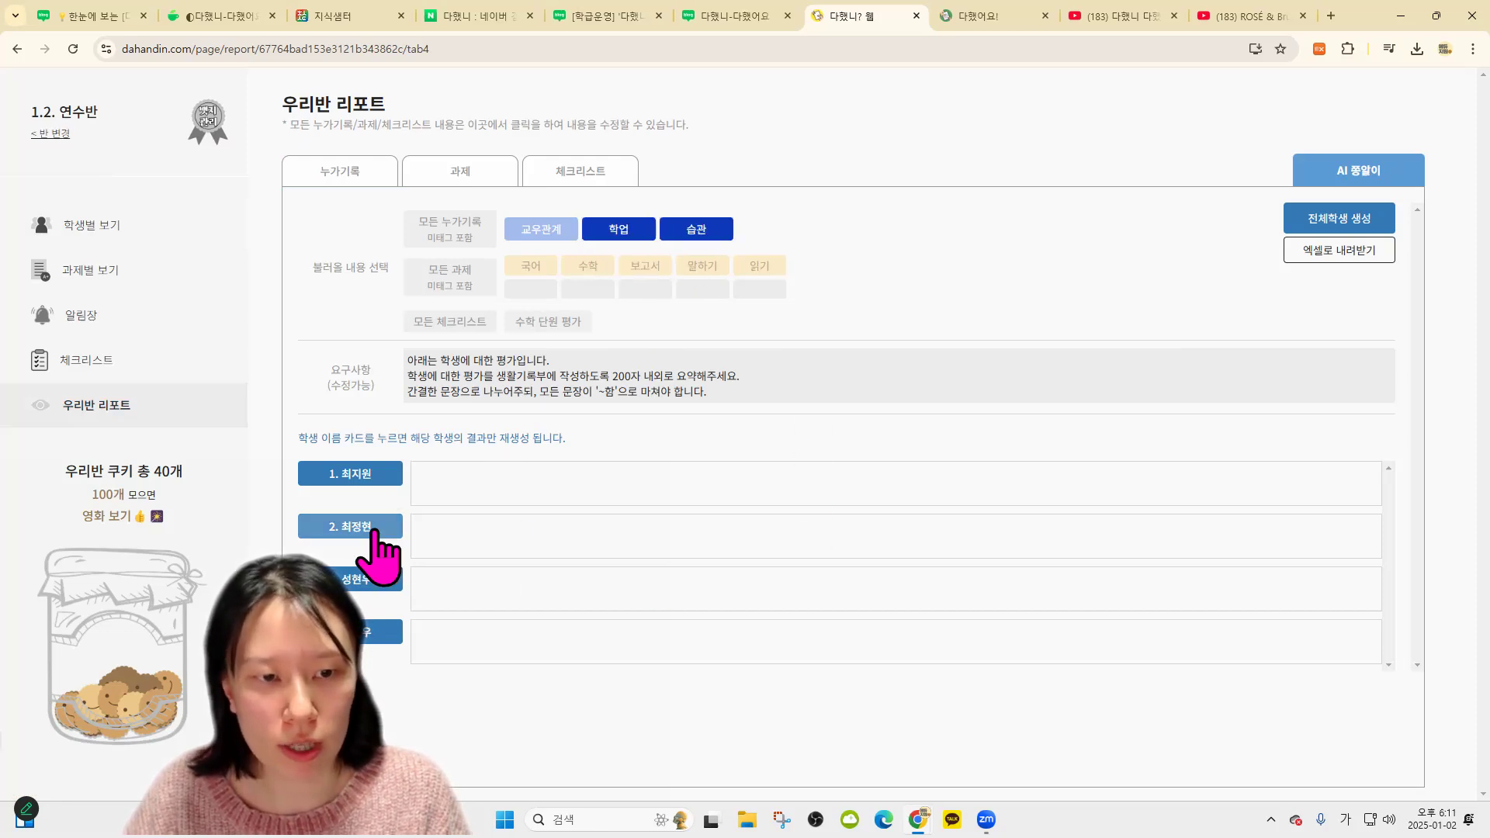
pyautogui.click(375, 532)
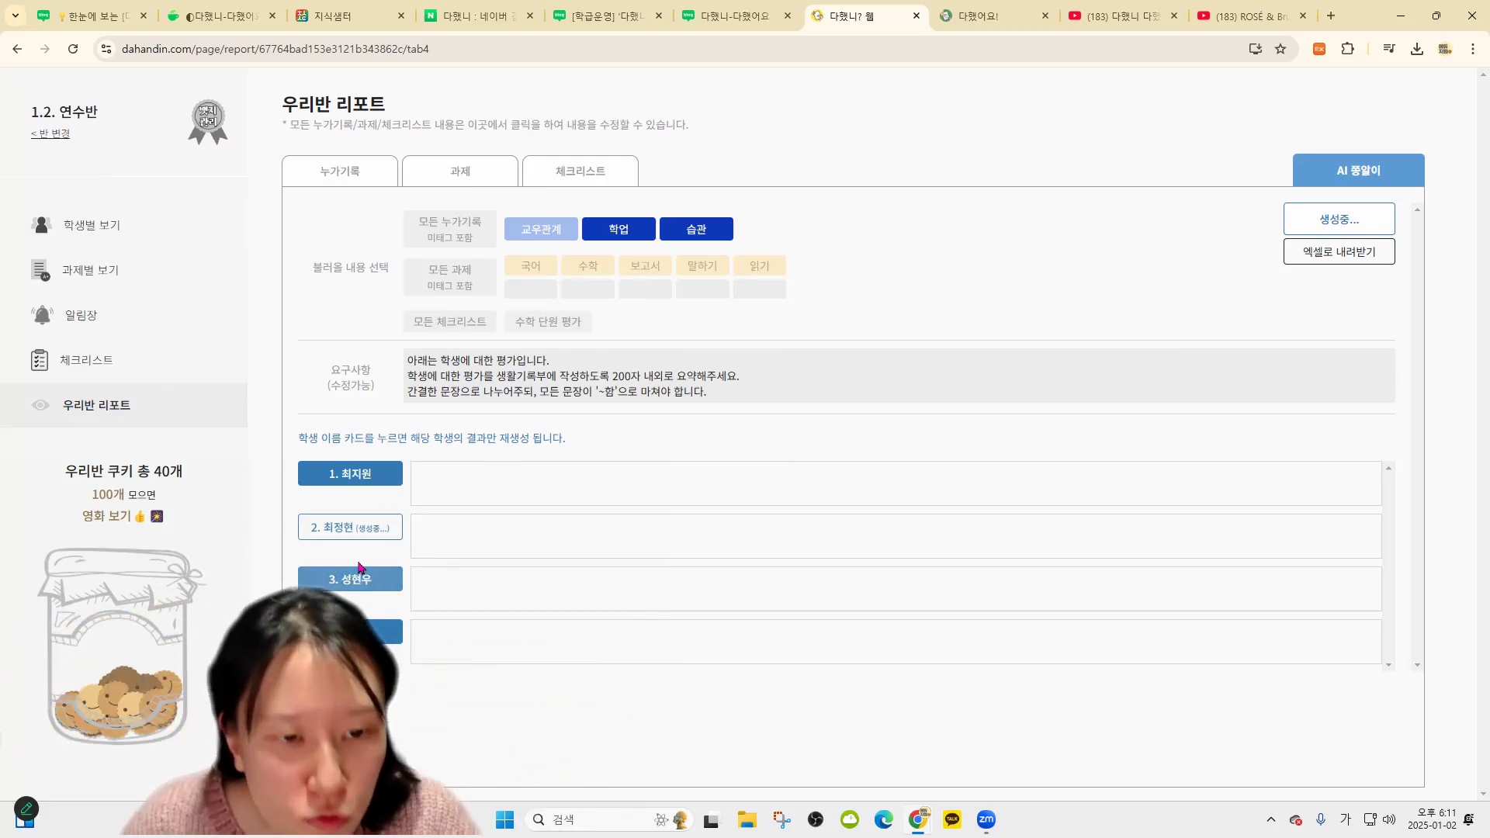
# Highlight the regeneration hint and the posture part of the generated evaluation
pyautogui.moveTo(345, 438); pyautogui.dragTo(691, 440)
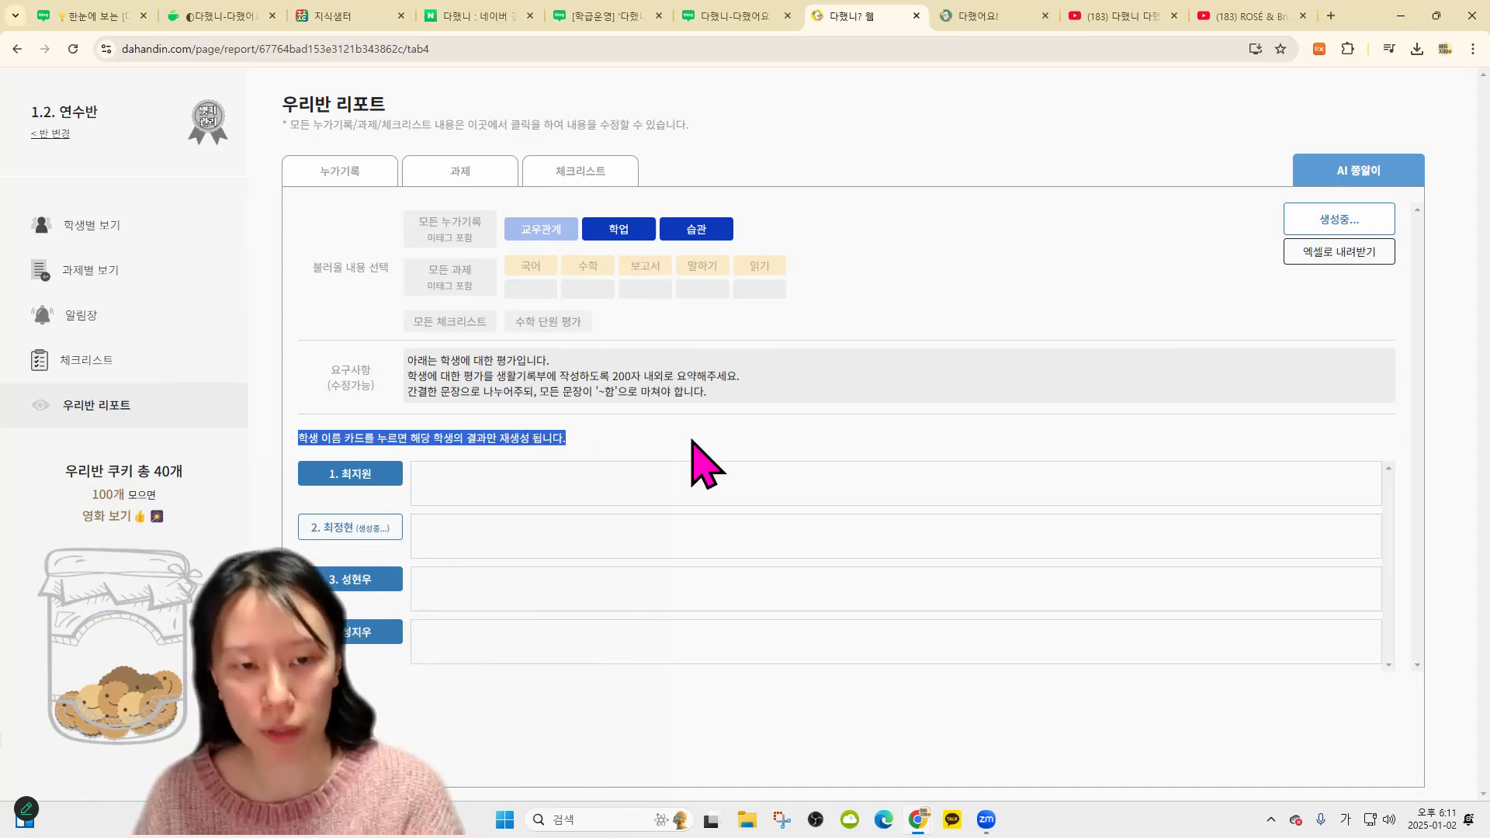
pyautogui.click(722, 436)
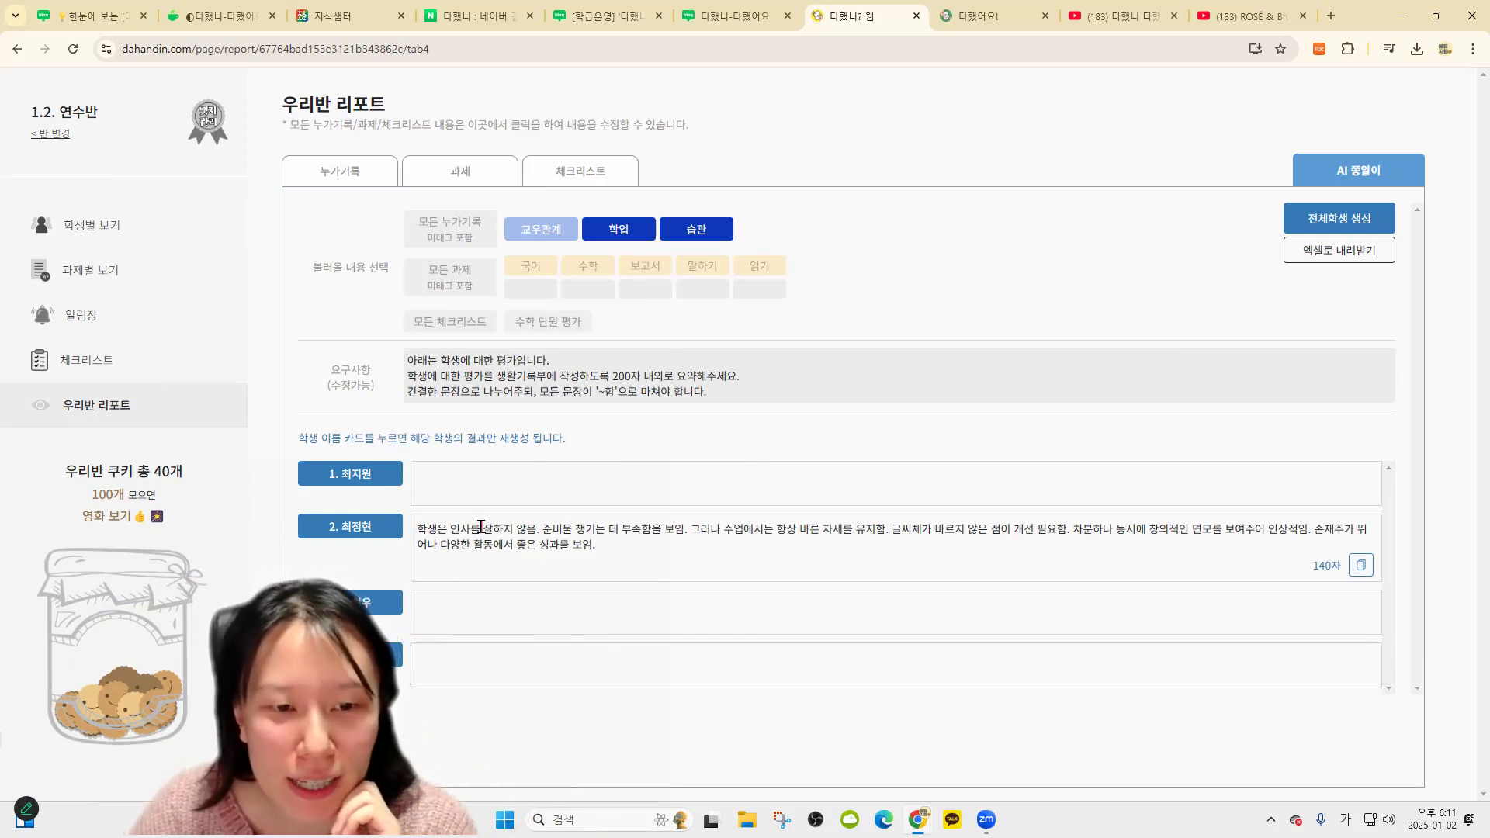
pyautogui.keyDown('shift'); pyautogui.click(688, 533); pyautogui.keyUp('shift')
pyautogui.click(696, 531)
pyautogui.keyDown('shift'); pyautogui.click(810, 531); pyautogui.keyUp('shift')
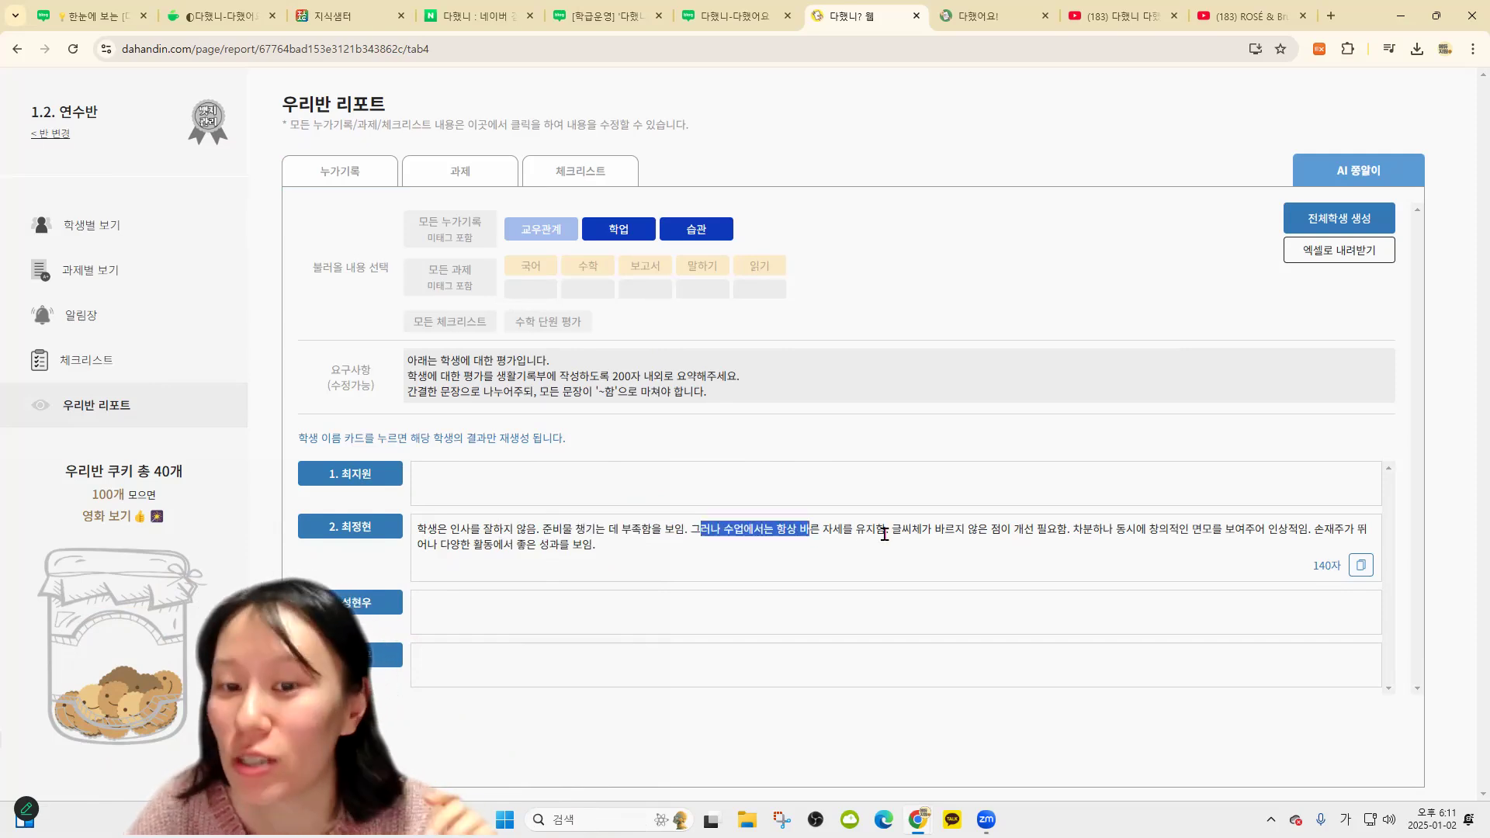
pyautogui.keyDown('shift'); pyautogui.click(884, 533); pyautogui.keyUp('shift')
pyautogui.click(889, 533)
# Highlight the handwriting and creativity sentences, then select the whole evaluation
pyautogui.keyDown('shift'); pyautogui.click(911, 532); pyautogui.keyUp('shift')
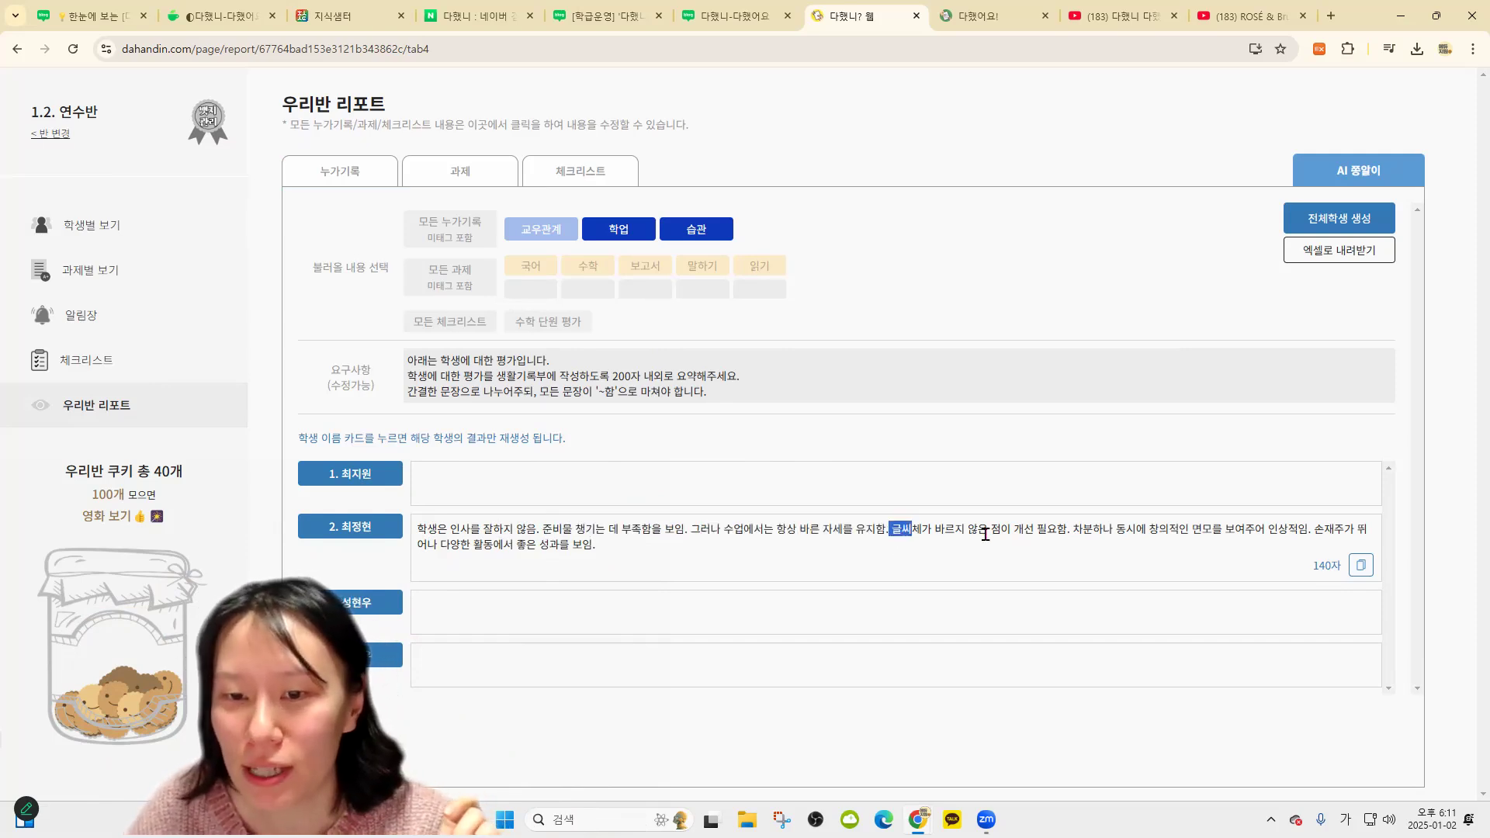
pyautogui.moveTo(1073, 532); pyautogui.dragTo(572, 546)
pyautogui.moveTo(431, 551); pyautogui.dragTo(540, 547)
pyautogui.click(671, 564)
pyautogui.moveTo(649, 568); pyautogui.dragTo(363, 528)
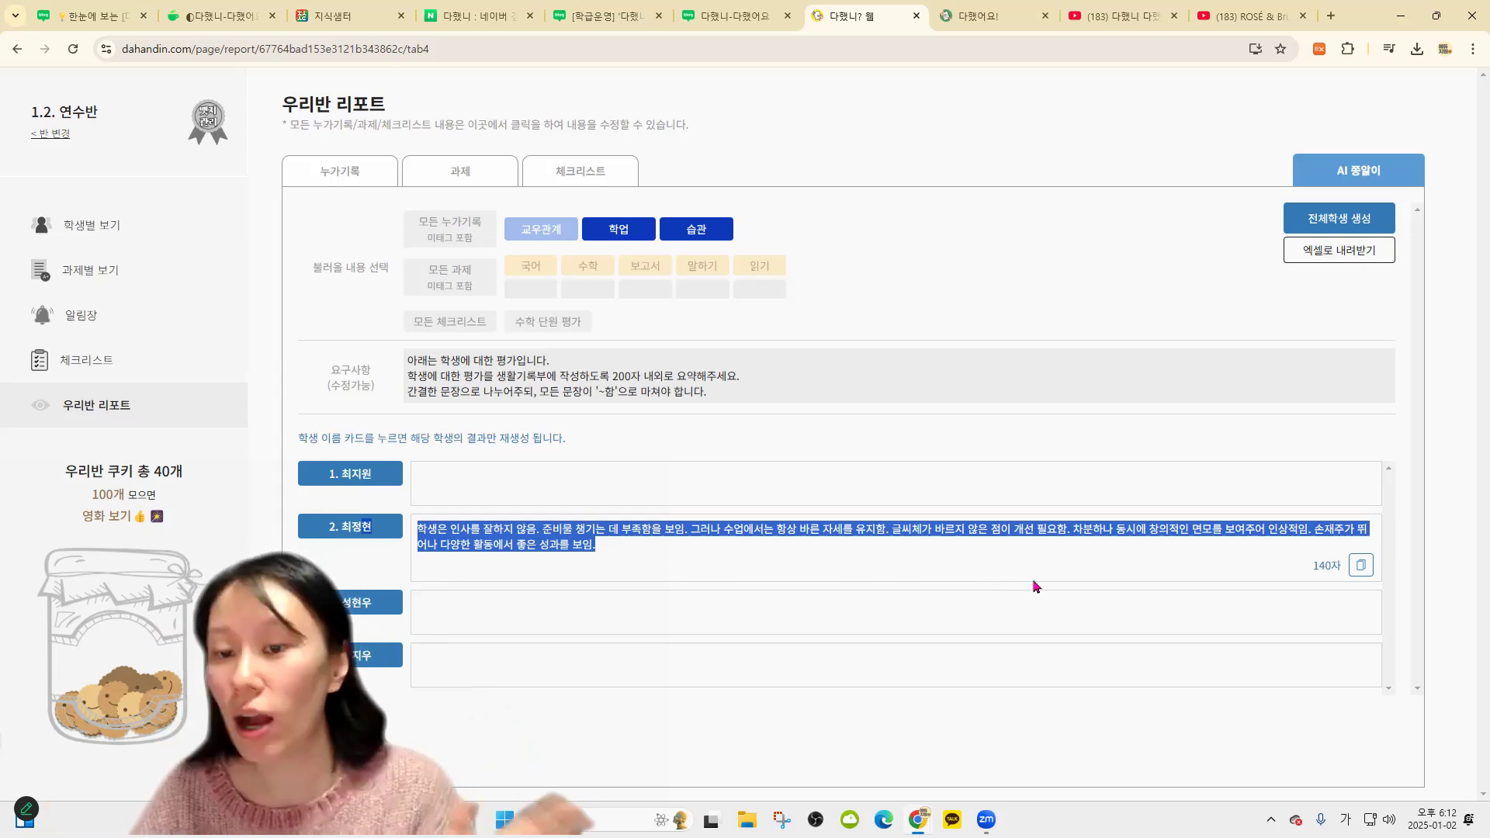
pyautogui.click(1436, 656)
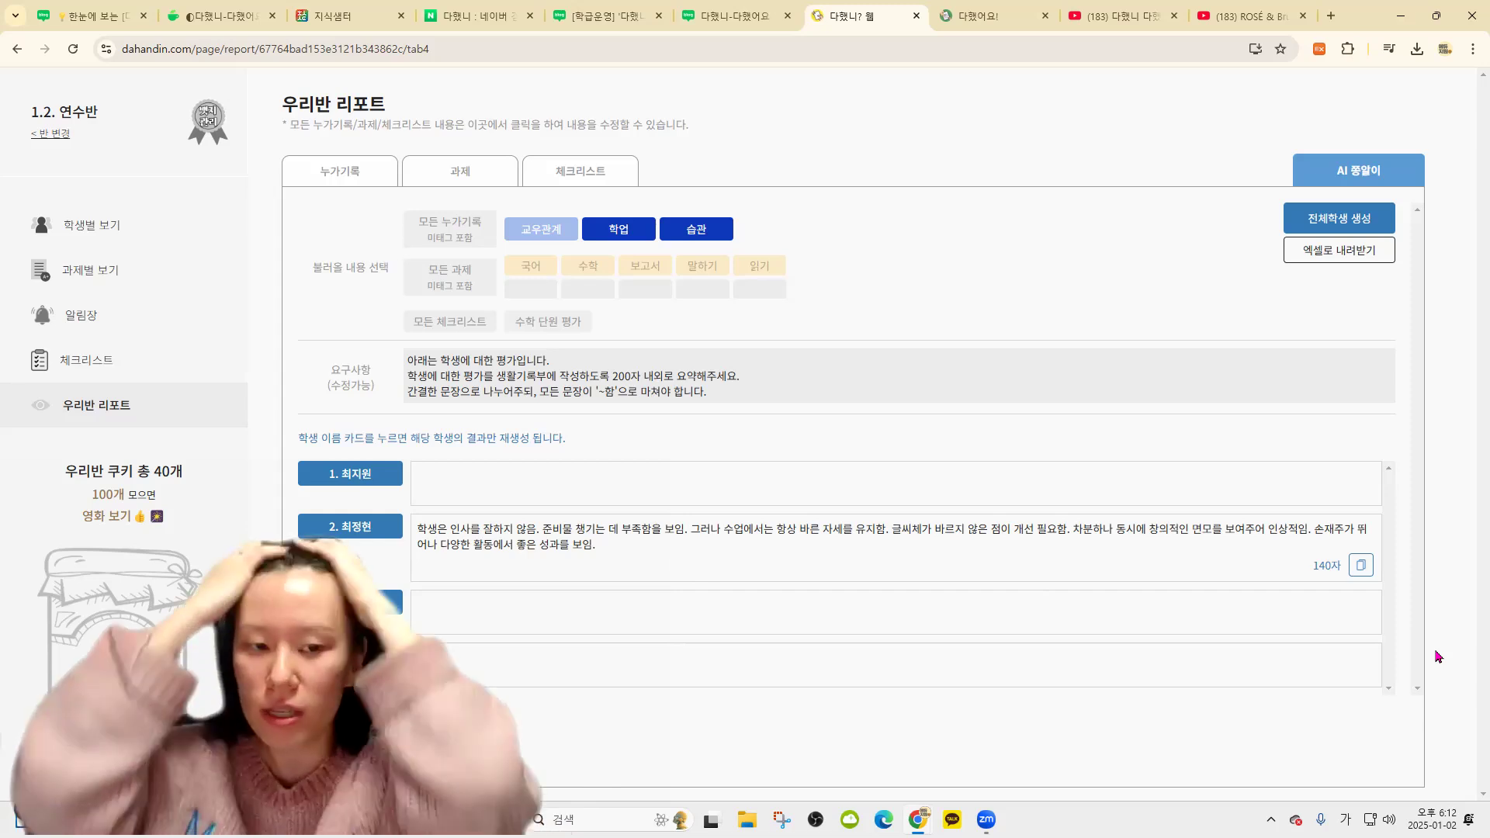
# Give student 2 a cookie and pronunciation feedback on 영어 1단원 테스트
pyautogui.click(109, 268)
pyautogui.click(477, 194)
pyautogui.click(790, 300)
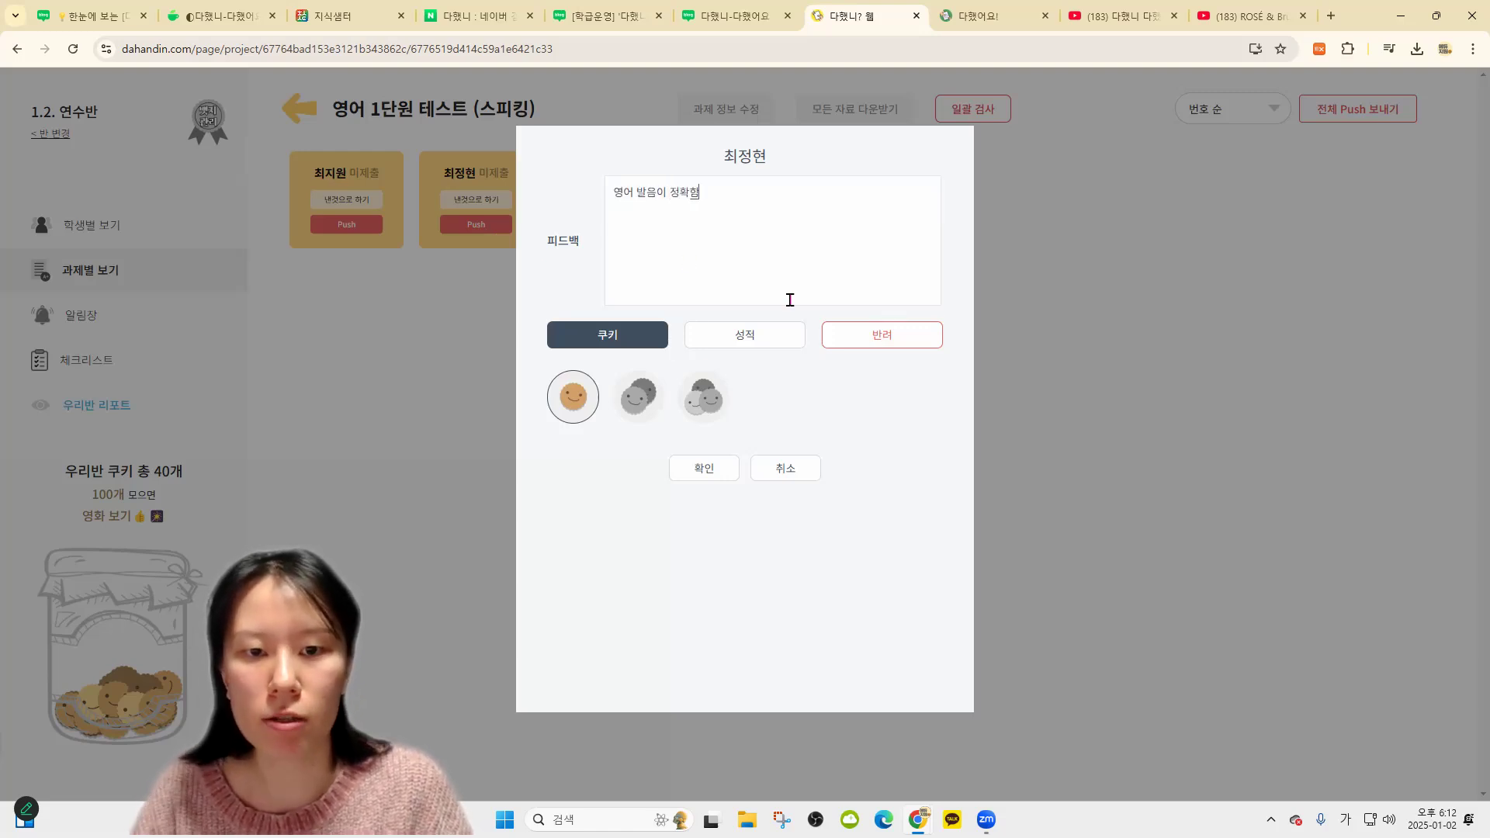
pyautogui.click(730, 468)
# Check the class report's AI summary, then return to the student list
pyautogui.click(200, 400)
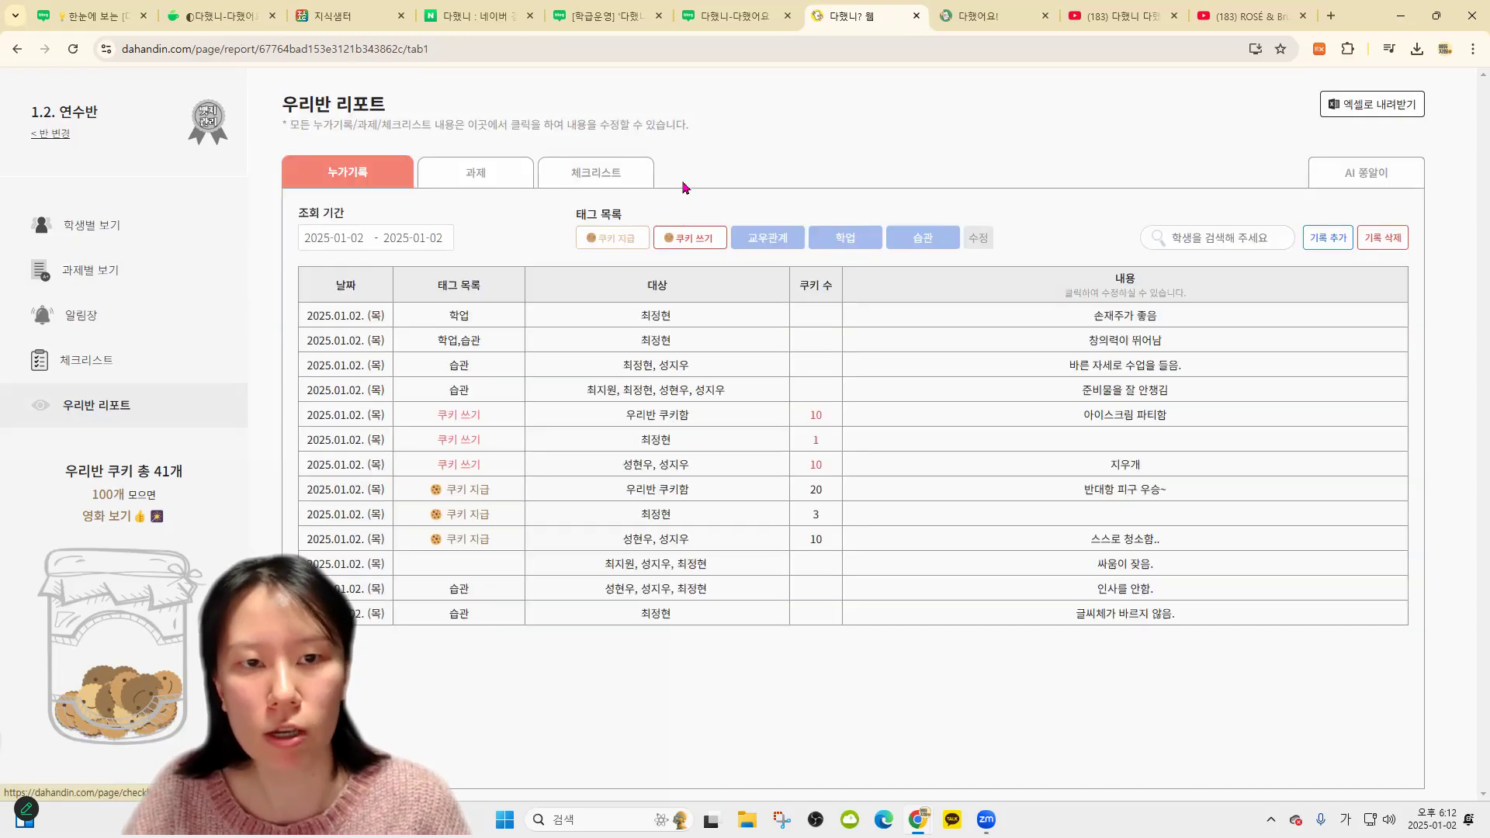
pyautogui.click(1368, 175)
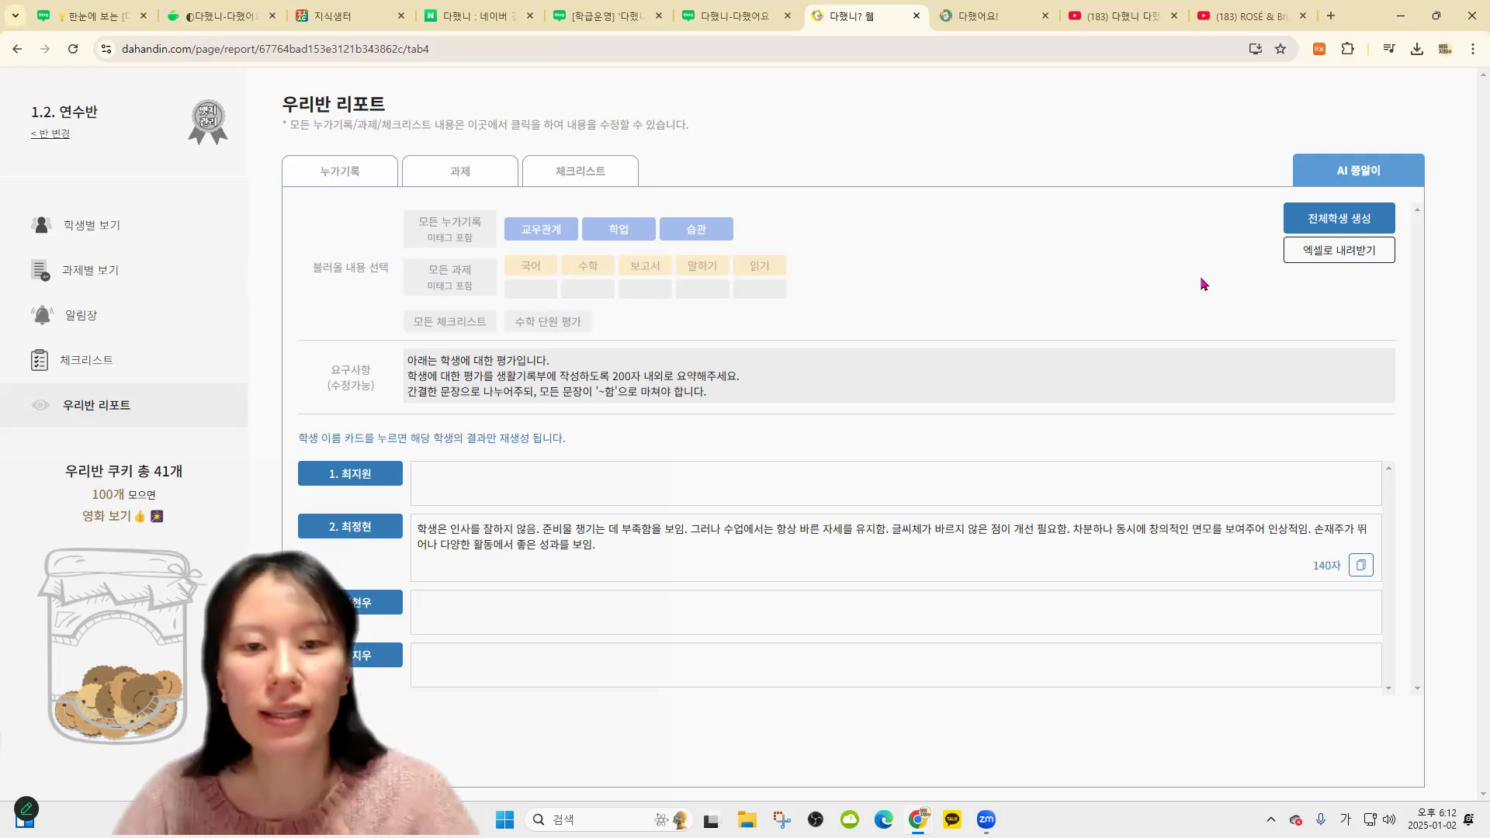
pyautogui.click(101, 225)
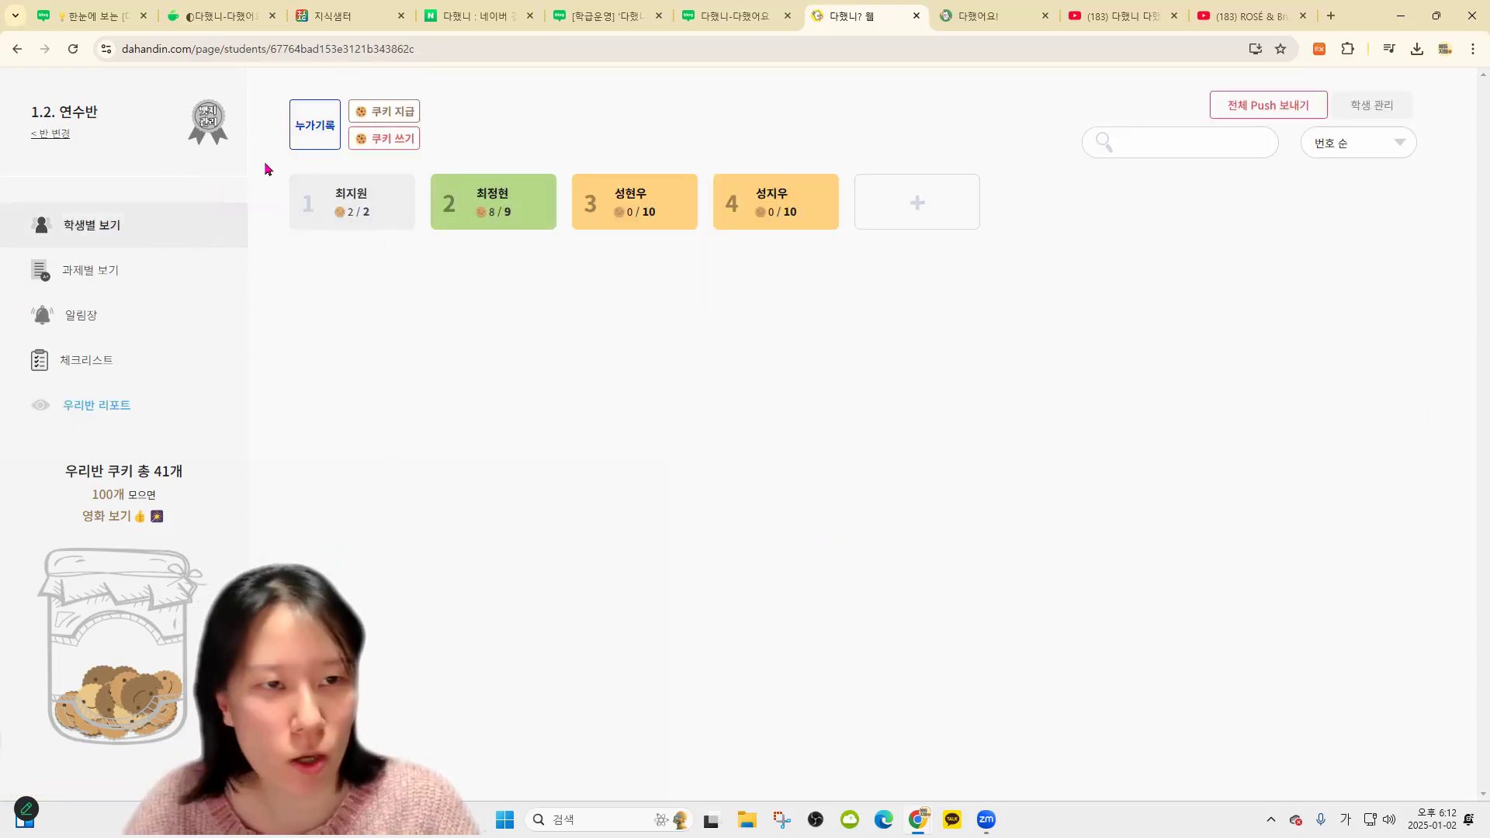
# Open badge settings and highlight the heading and the badge-board hiding note
pyautogui.click(206, 123)
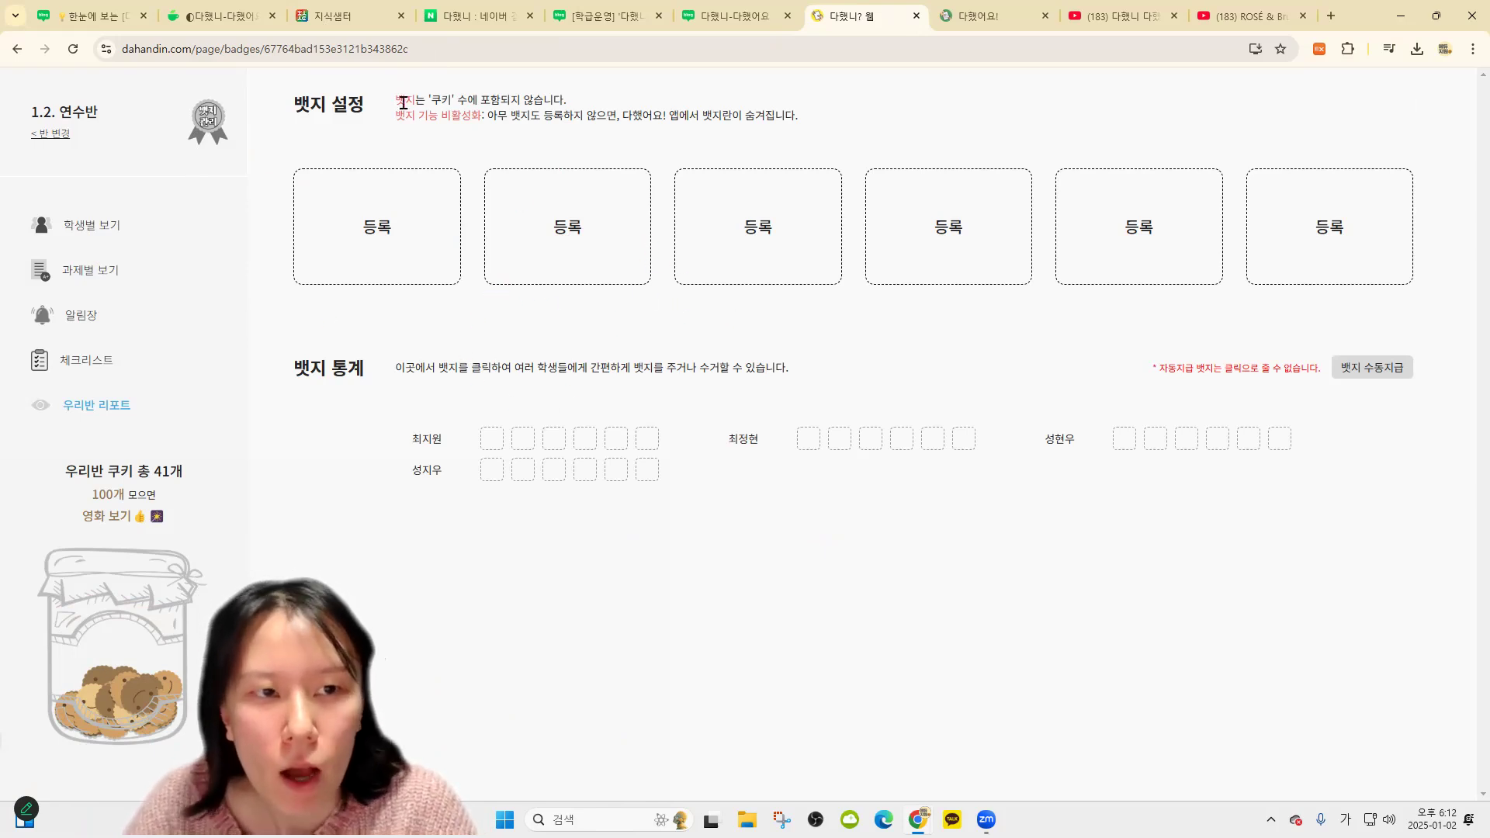
pyautogui.moveTo(217, 140); pyautogui.dragTo(347, 144)
pyautogui.click(347, 109)
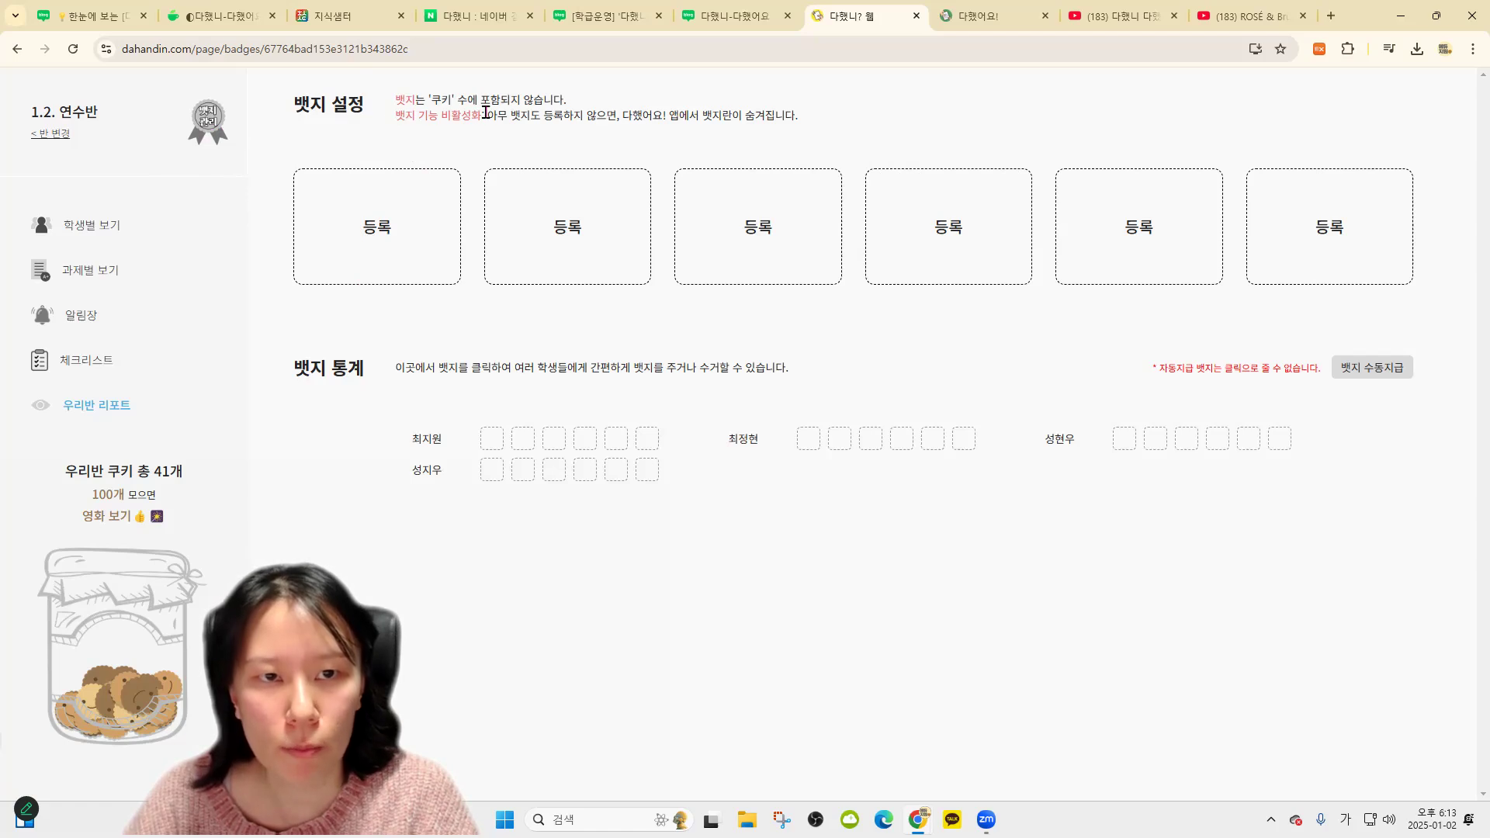
pyautogui.moveTo(491, 115); pyautogui.dragTo(827, 114)
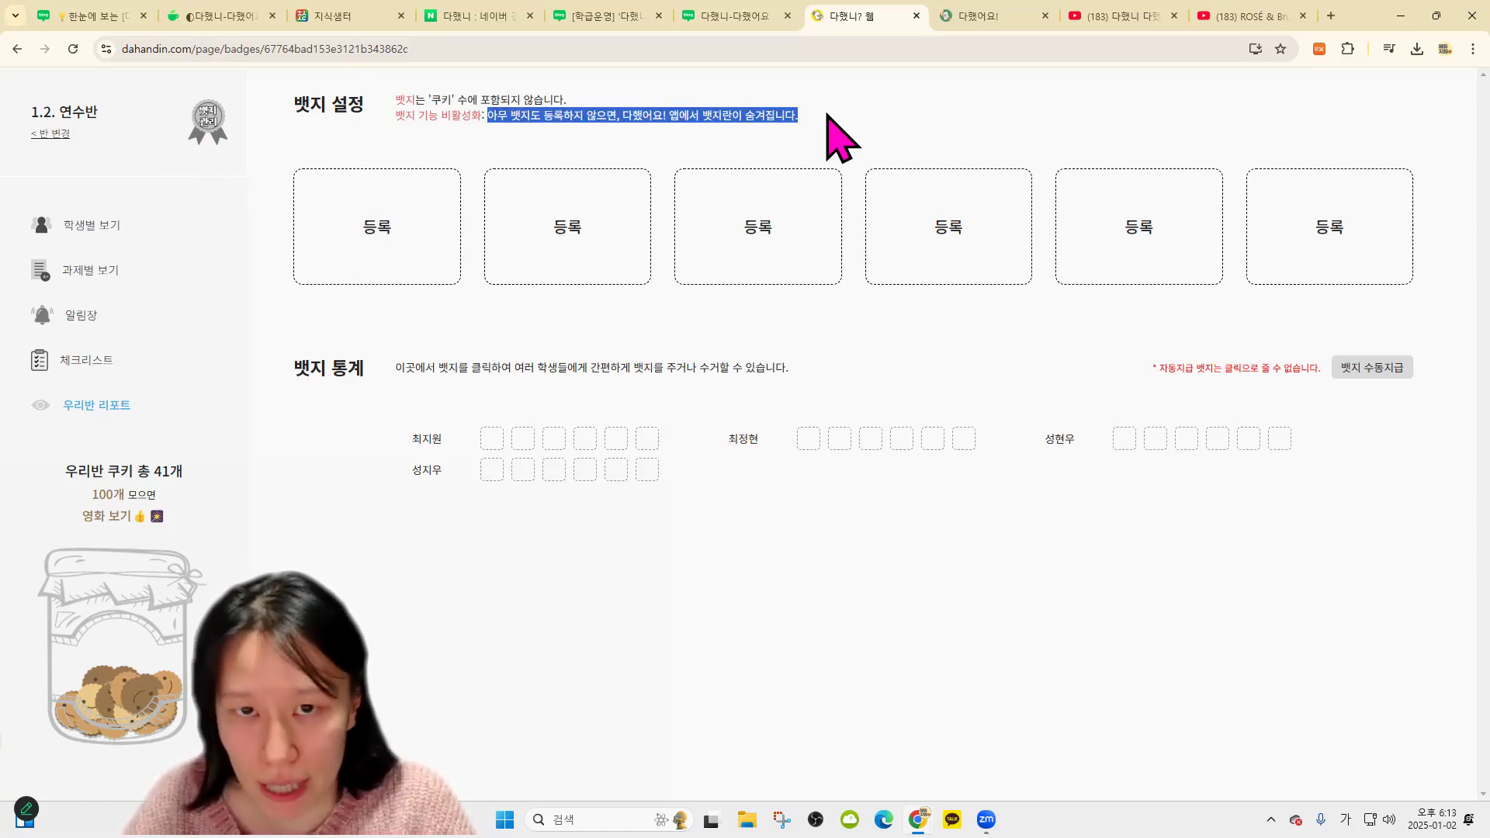
pyautogui.click(858, 120)
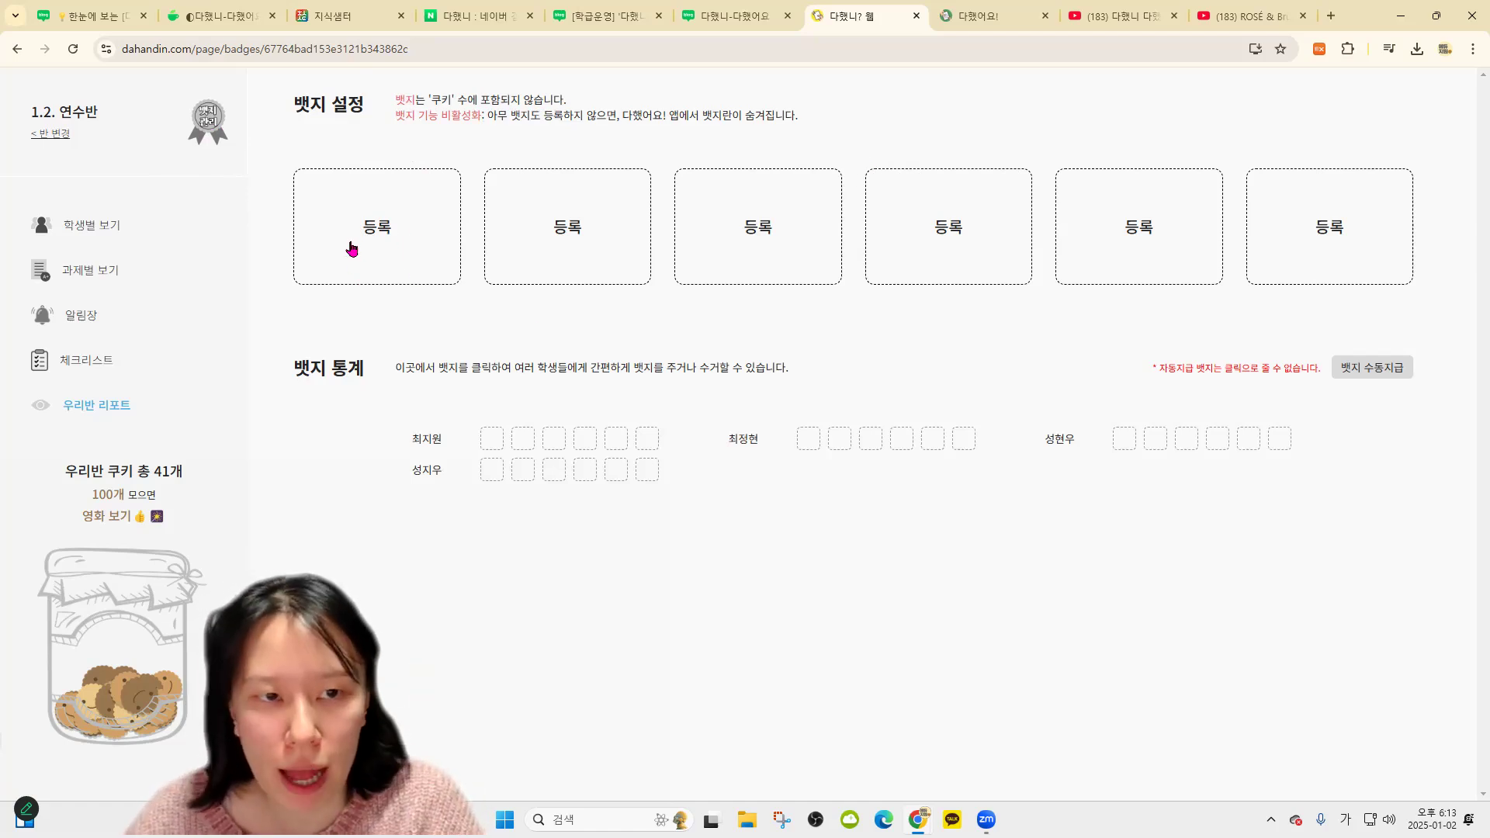
# Close the first badge form, then start a new badge in the first slot
pyautogui.click(772, 235)
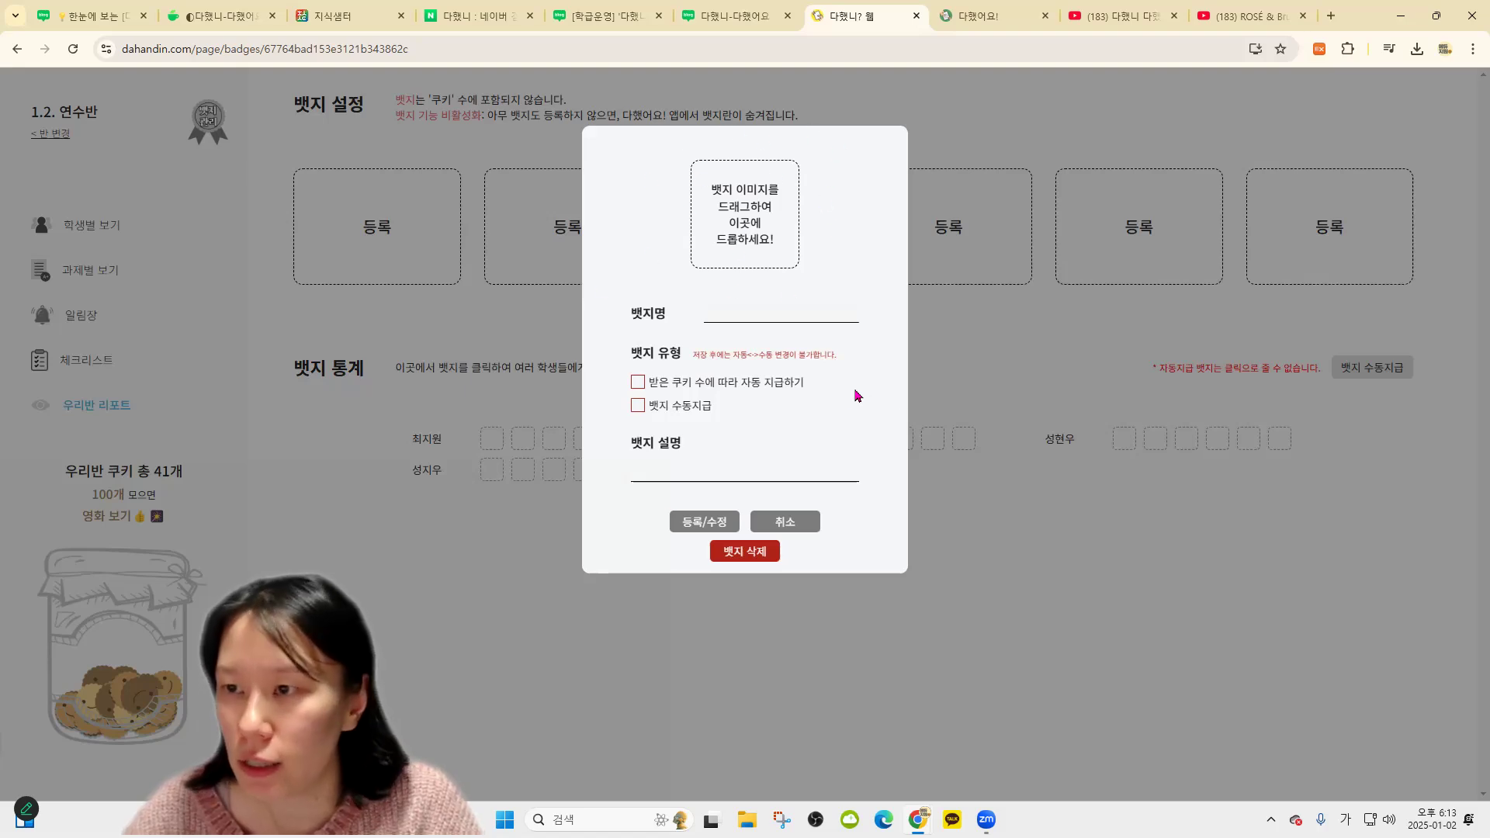
pyautogui.click(1009, 330)
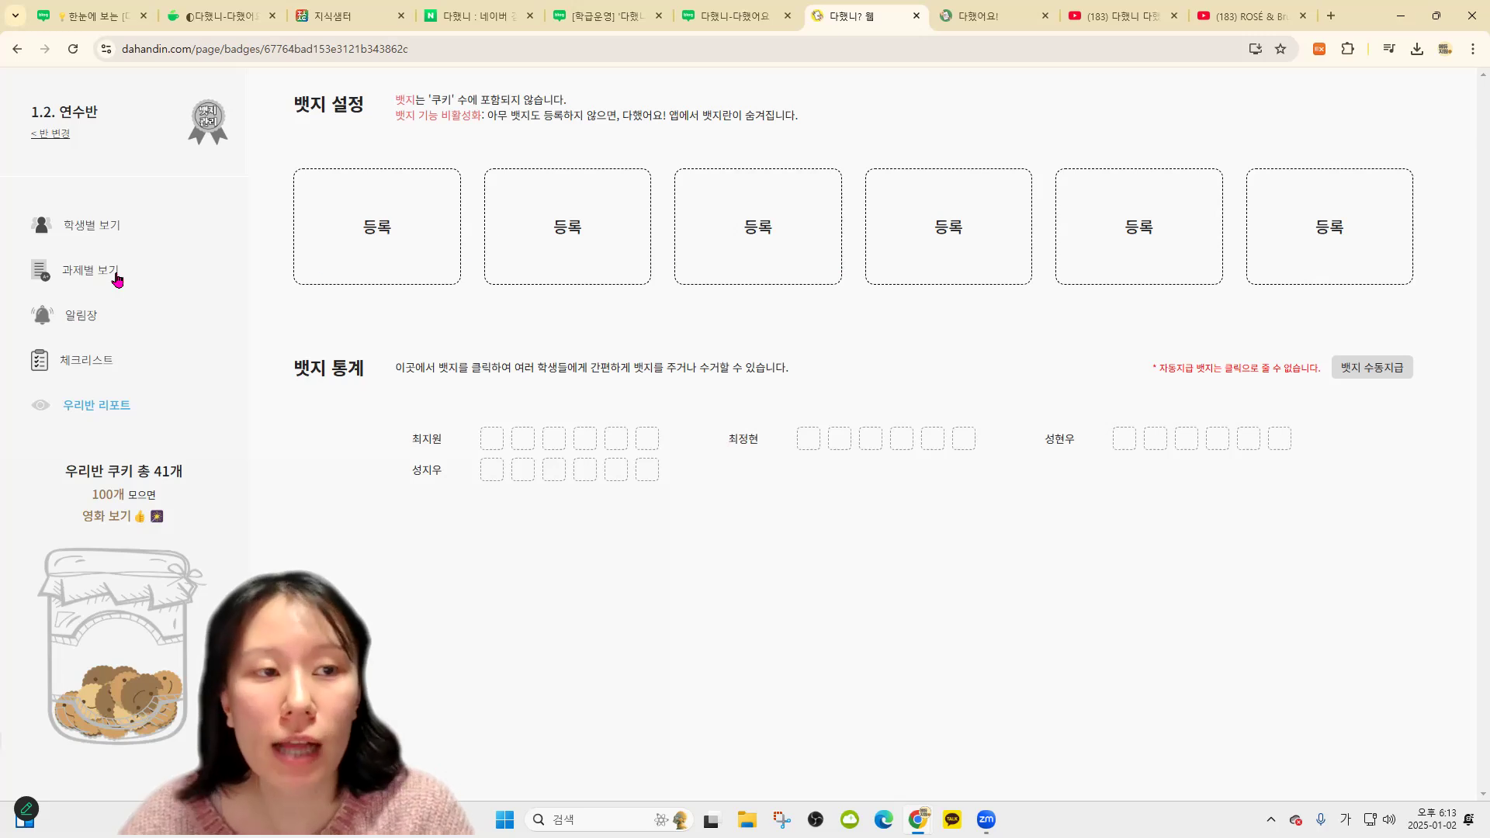
pyautogui.click(89, 226)
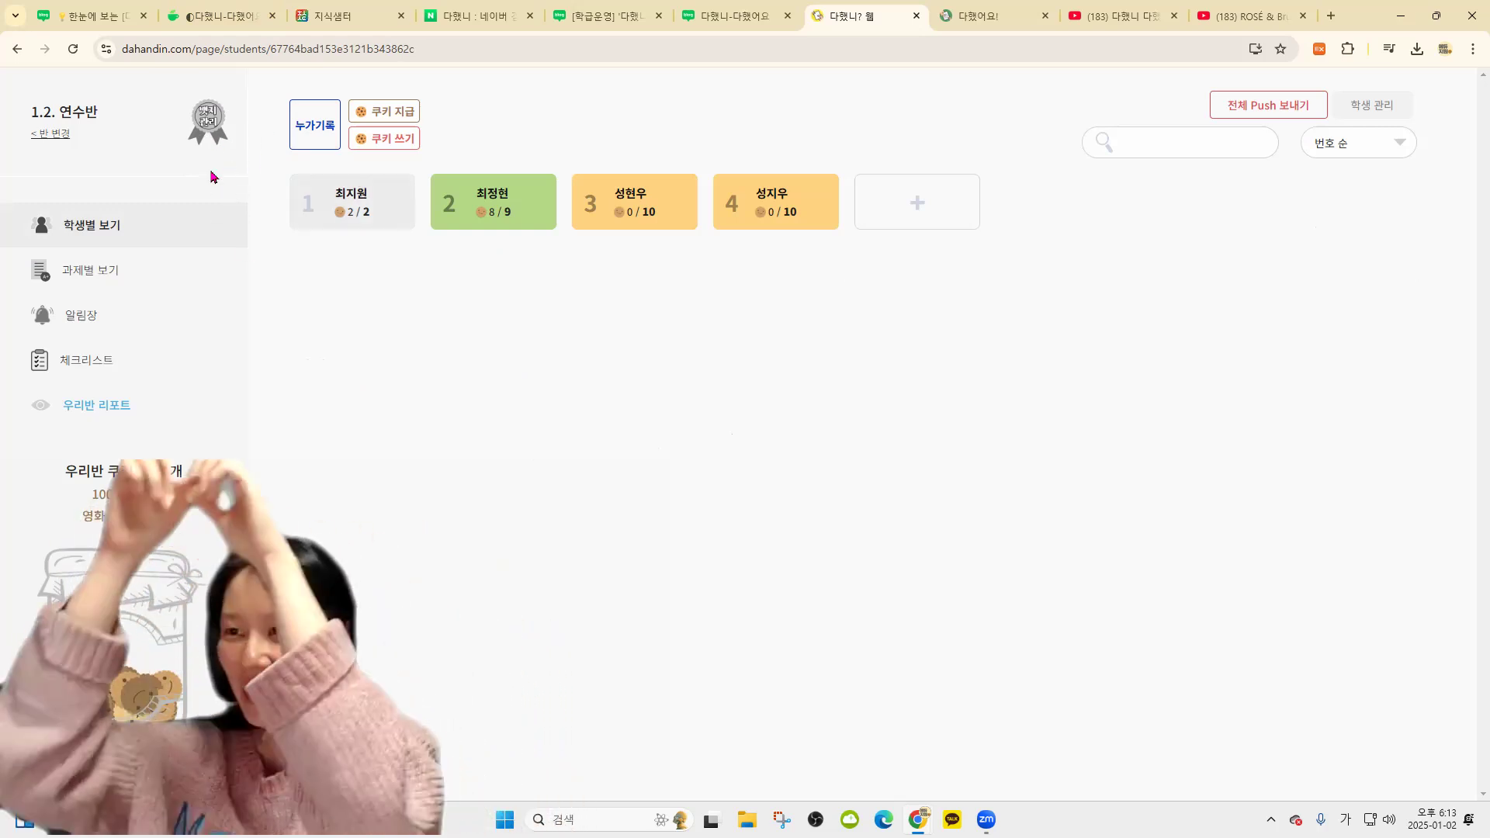
pyautogui.click(217, 118)
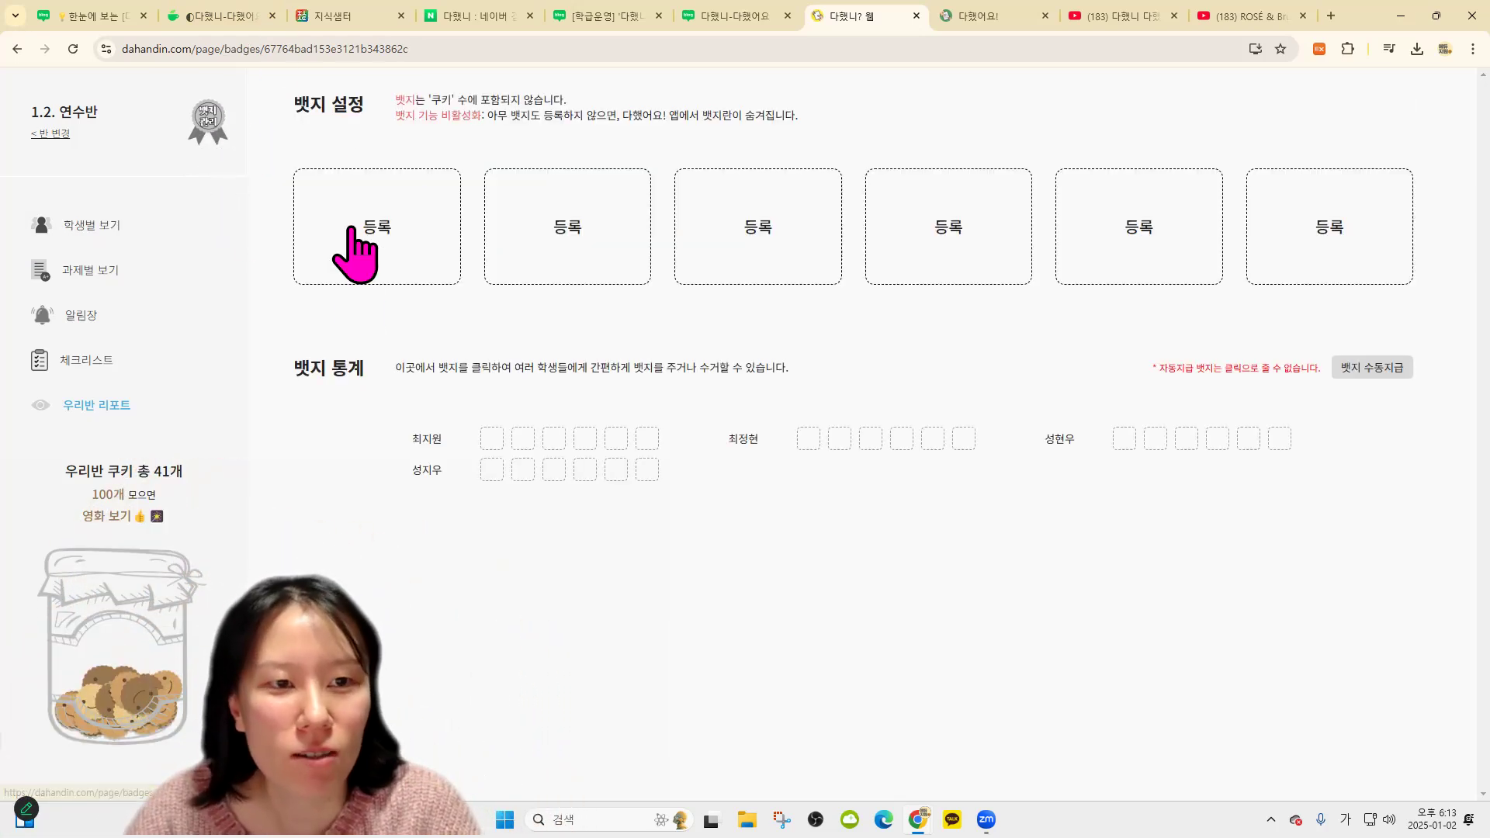
pyautogui.click(374, 247)
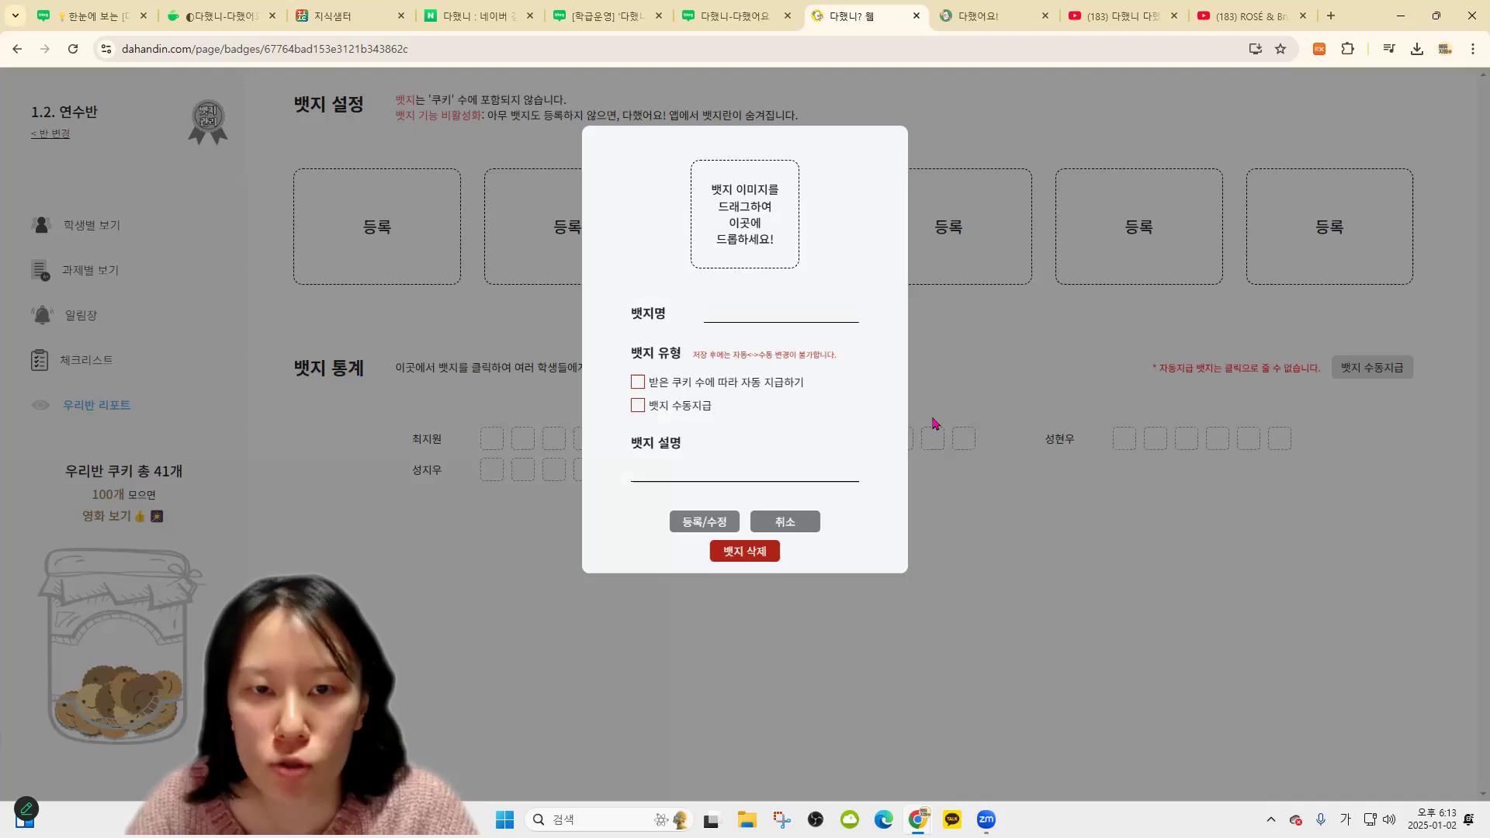
# Use the 선도교사 picture from Downloads as the badge image, replacing a wrong pick
pyautogui.click(766, 190)
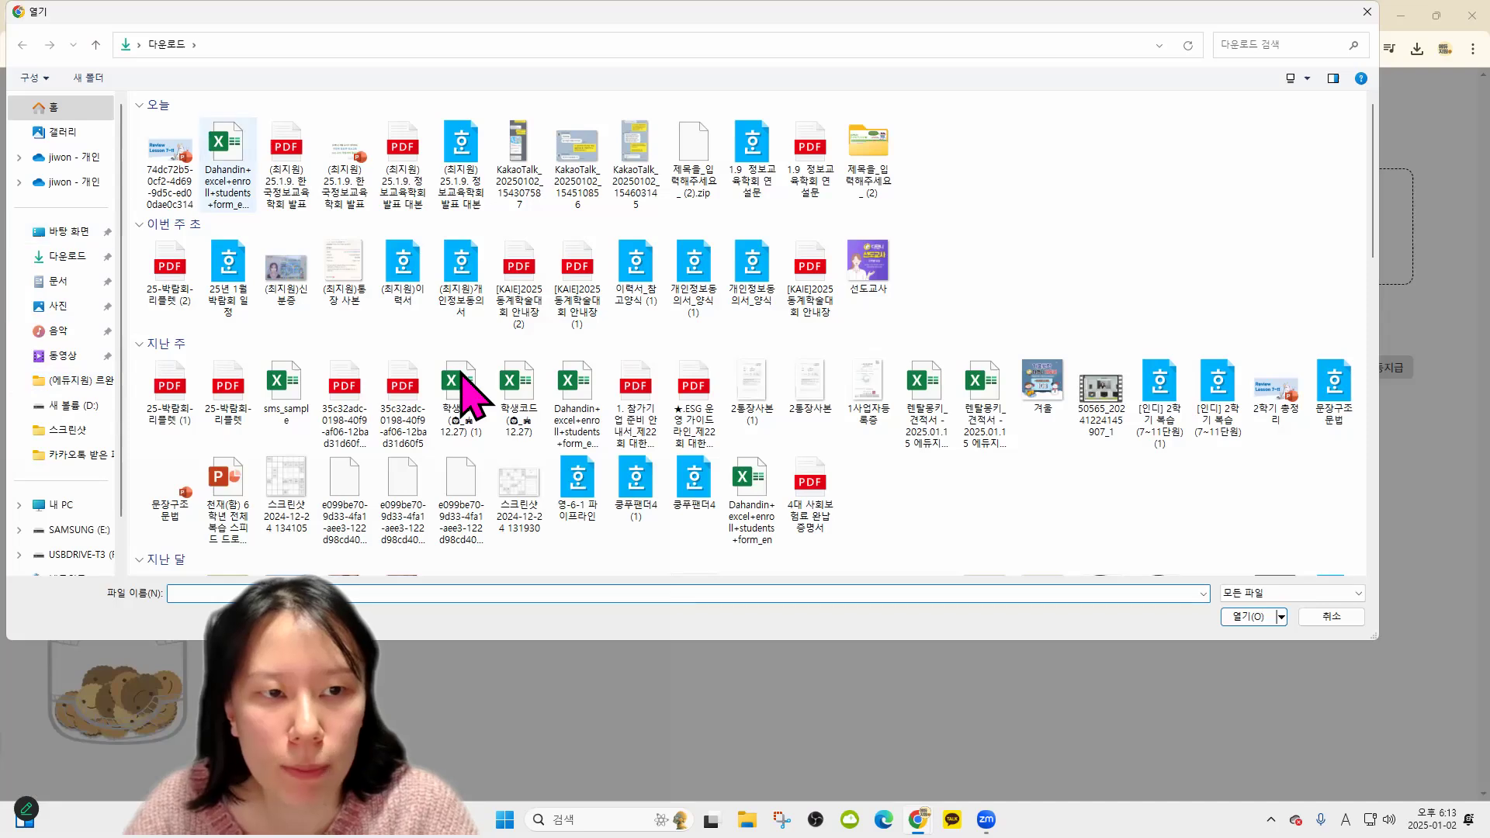
pyautogui.scroll(-3, 1130, 314)
pyautogui.scroll(3, 1048, 372)
pyautogui.scroll(-6, 1160, 388)
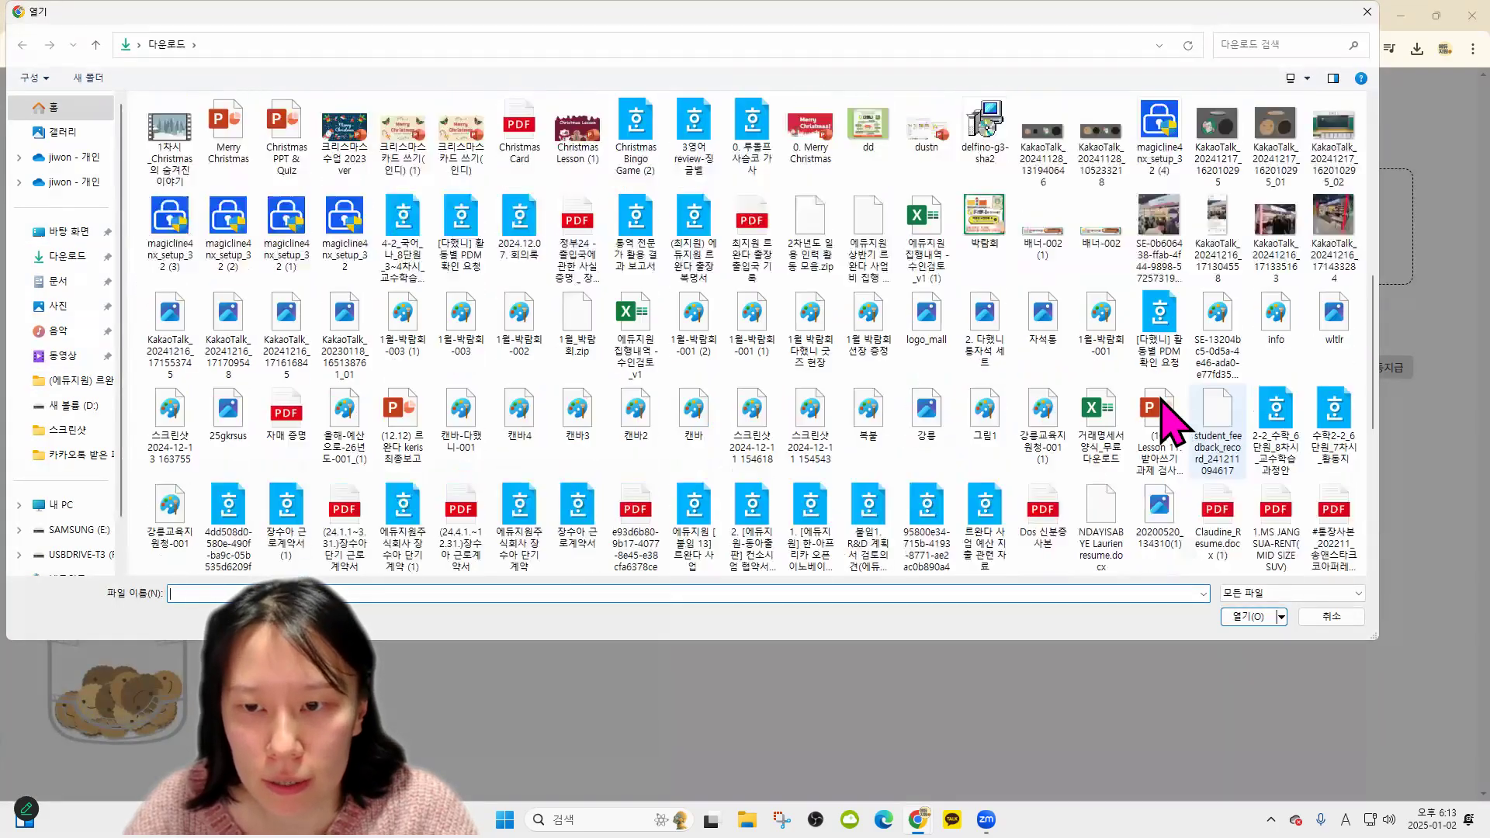
pyautogui.scroll(6, 1033, 357)
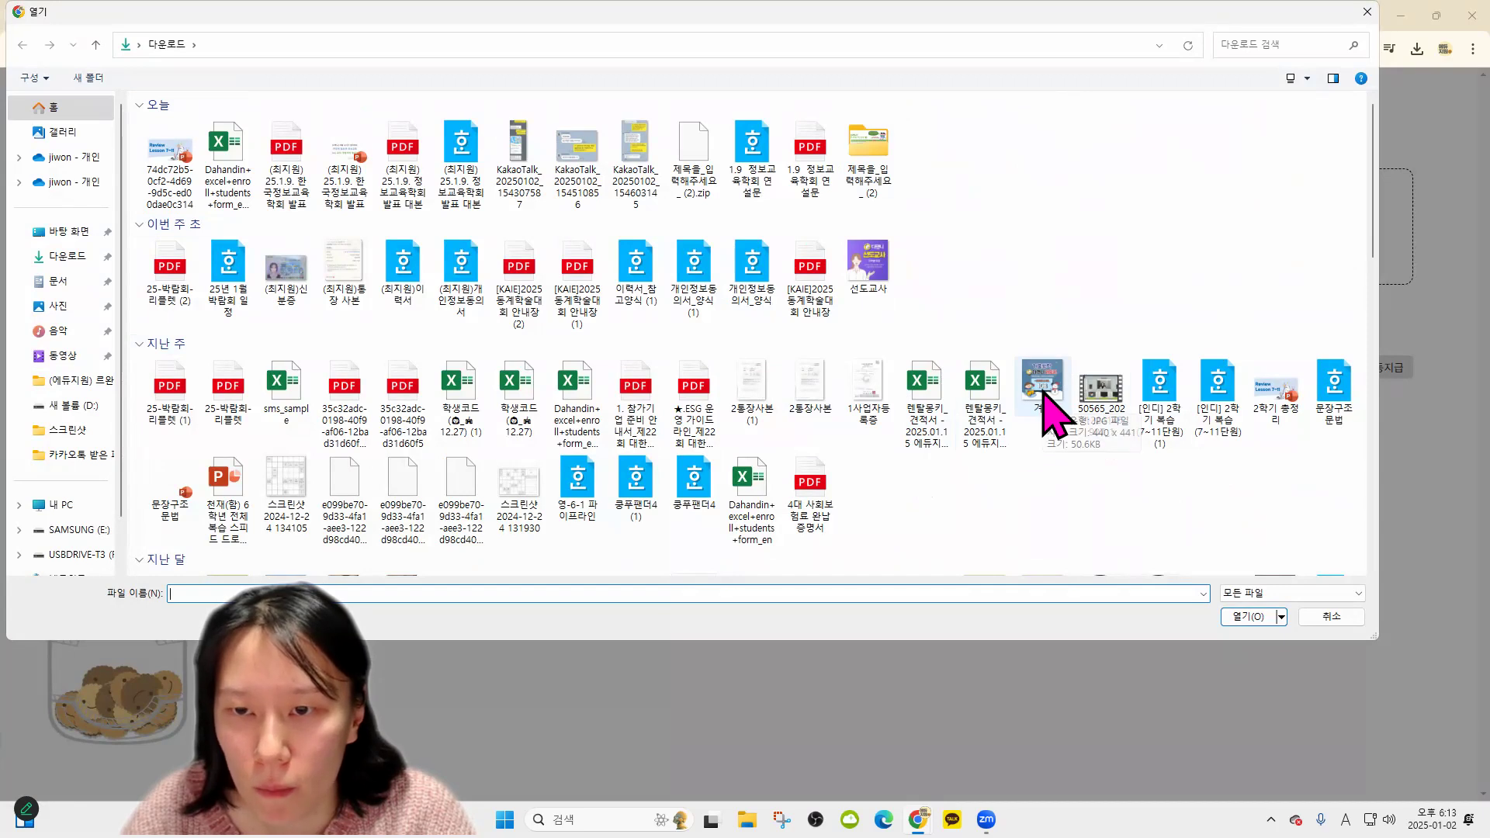
pyautogui.scroll(-3, 1133, 341)
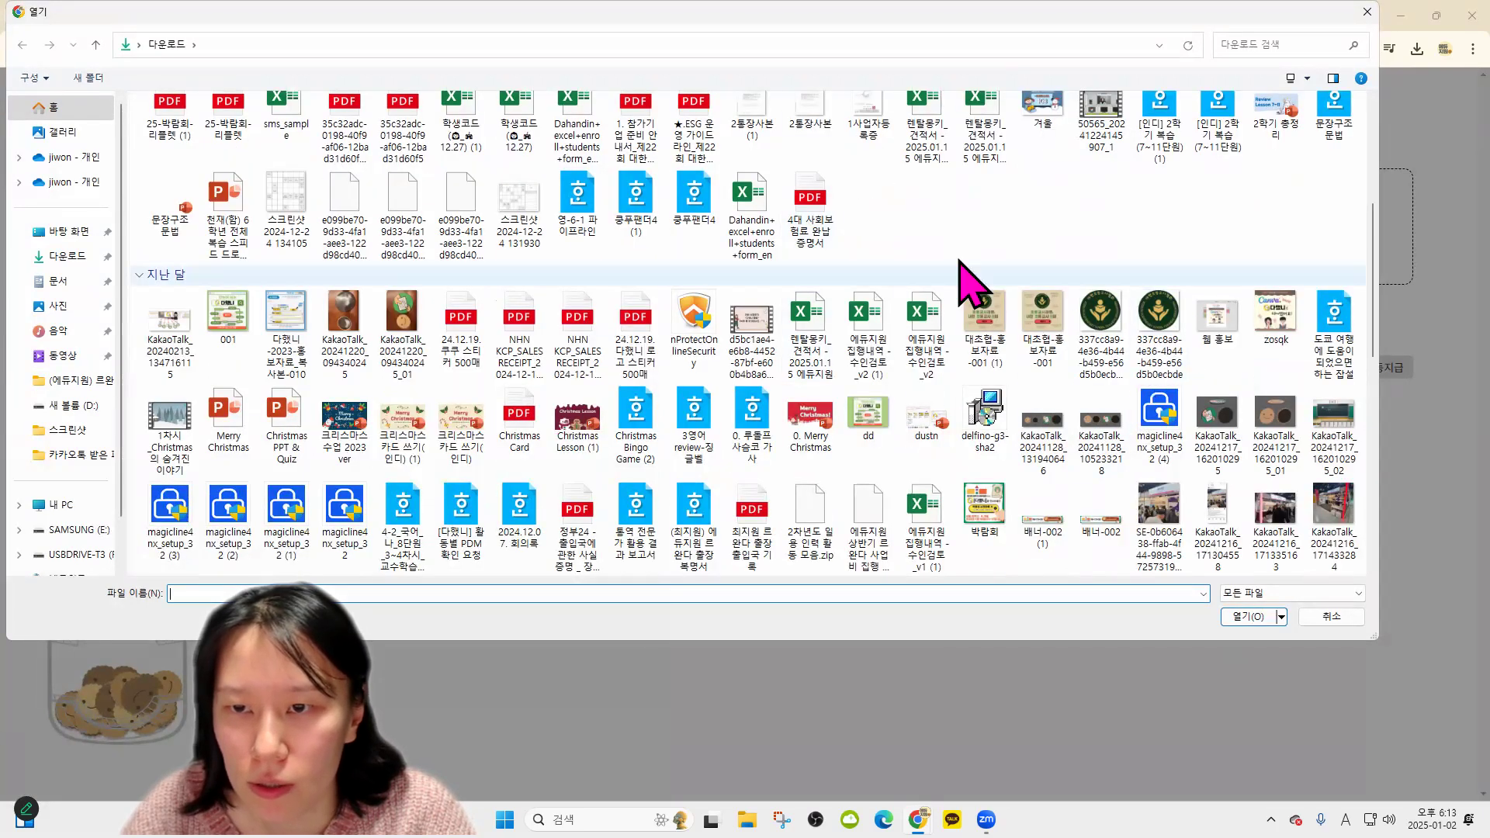
pyautogui.doubleClick(1160, 340)
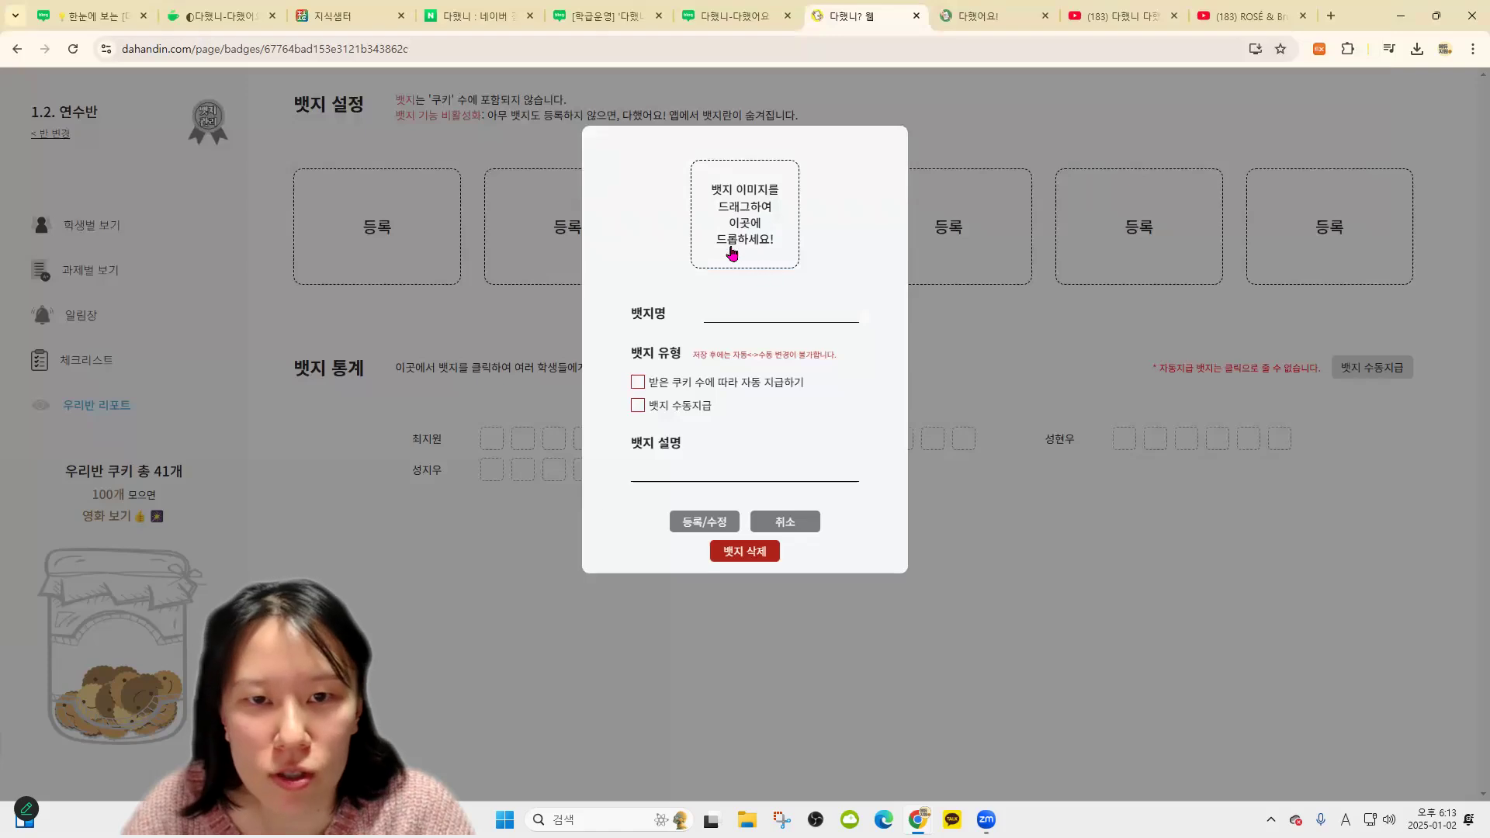
pyautogui.click(793, 268)
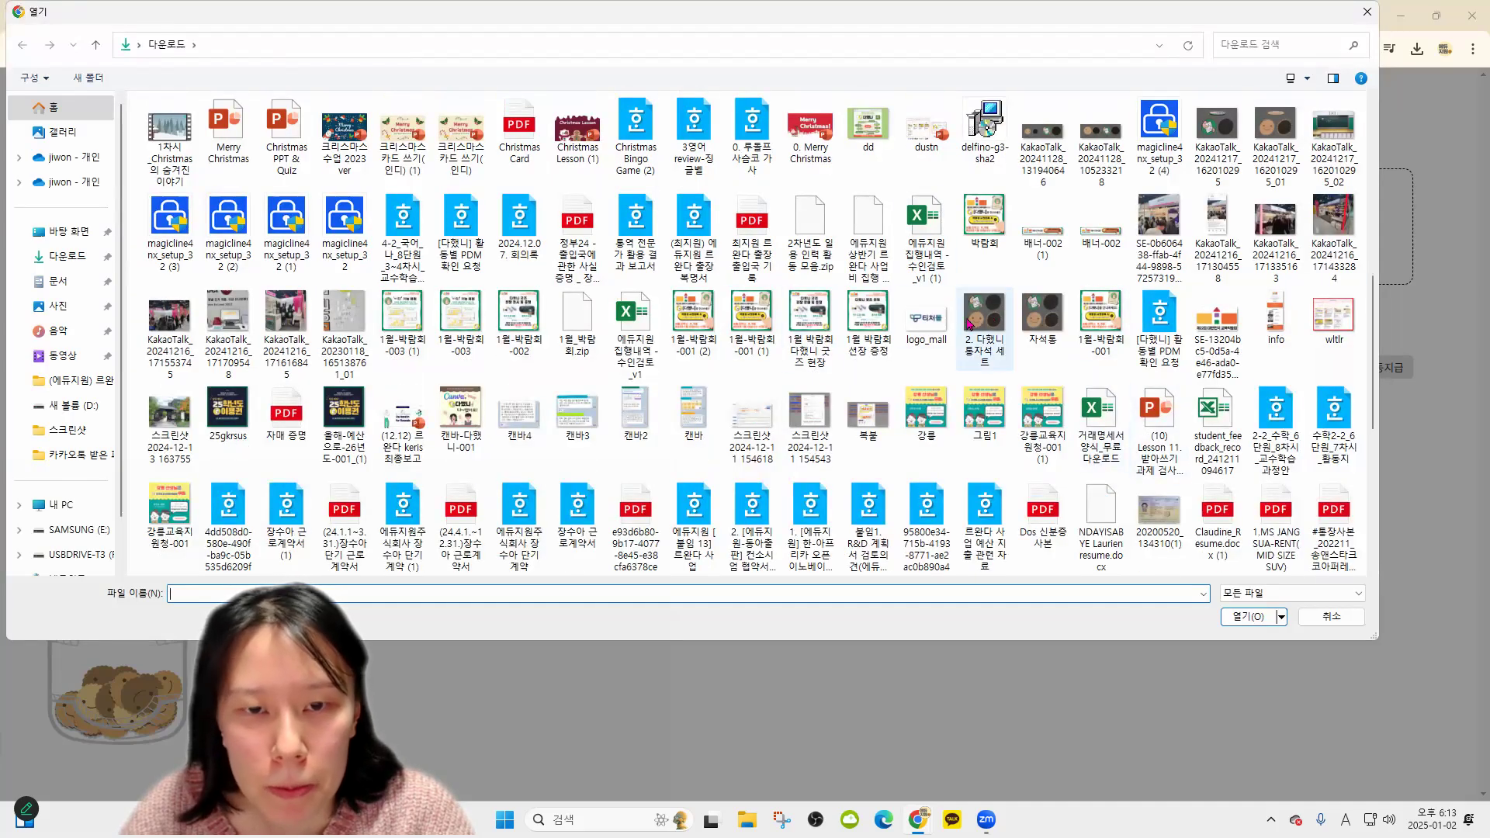
pyautogui.scroll(-3, 984, 318)
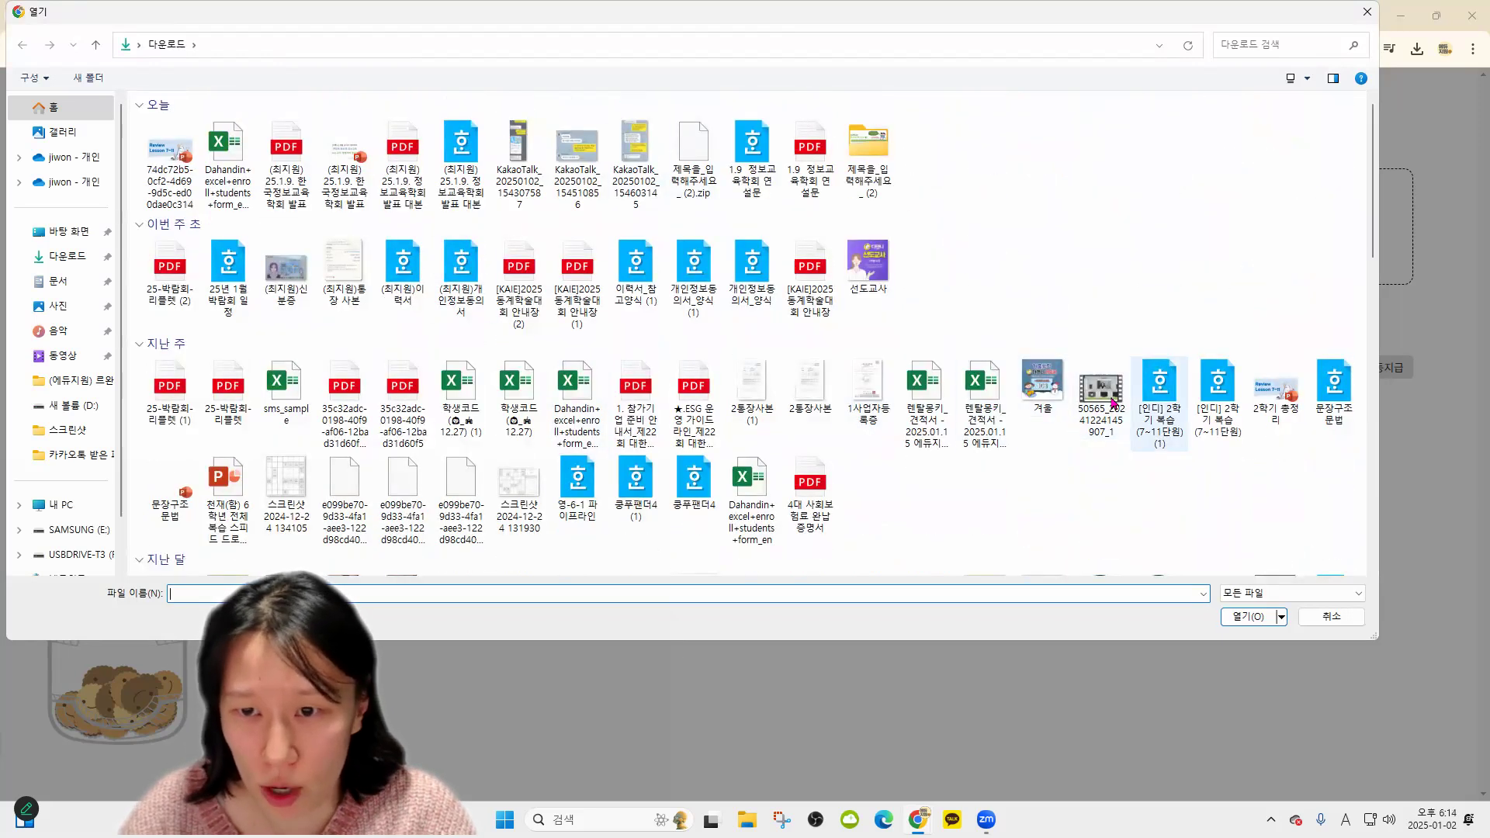
pyautogui.doubleClick(869, 277)
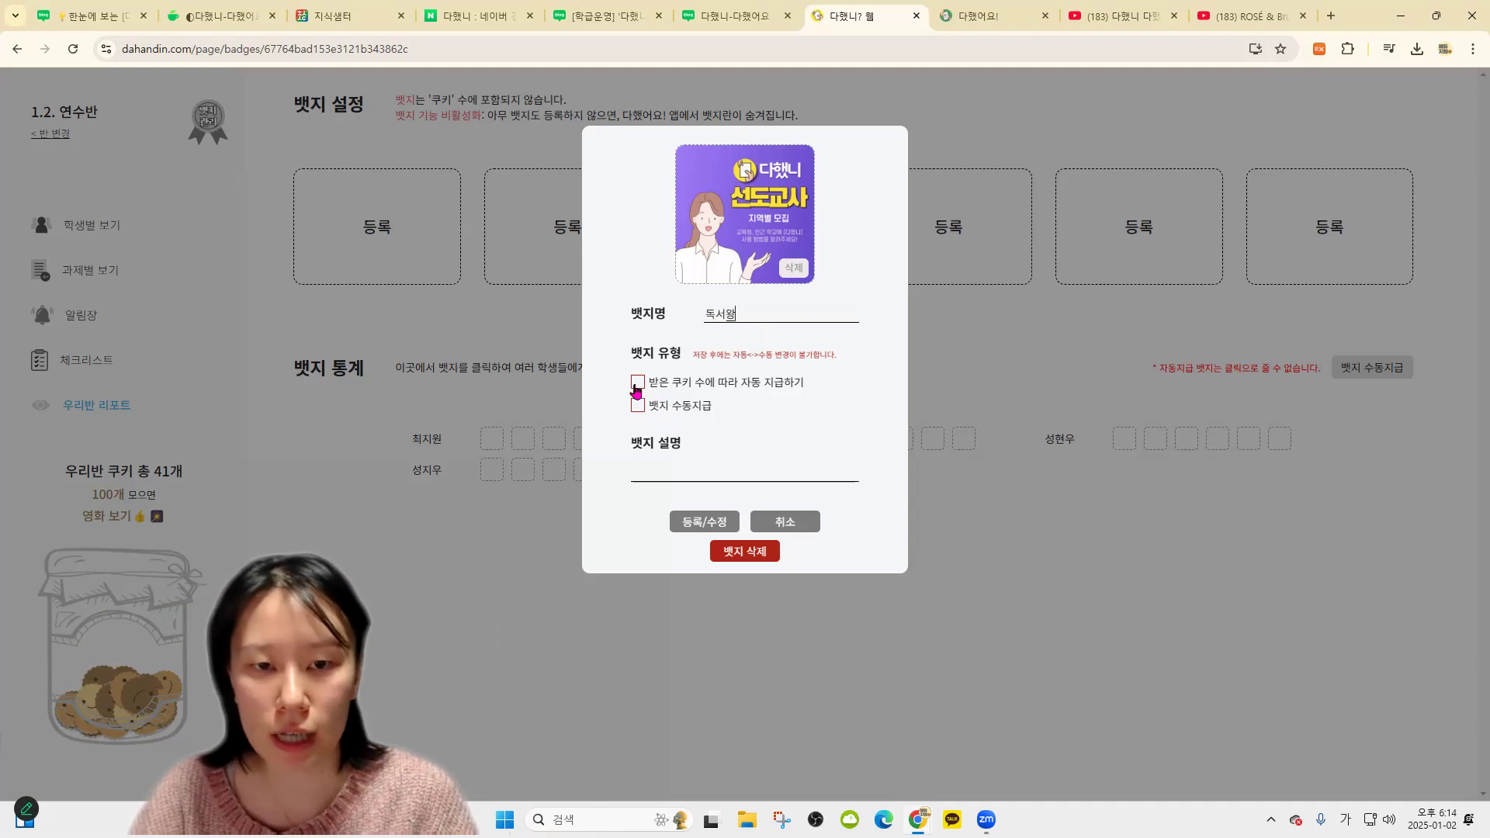
# Register the 독서왕 badge, auto-awarded at 15 received cookies, with its description
pyautogui.click(746, 383)
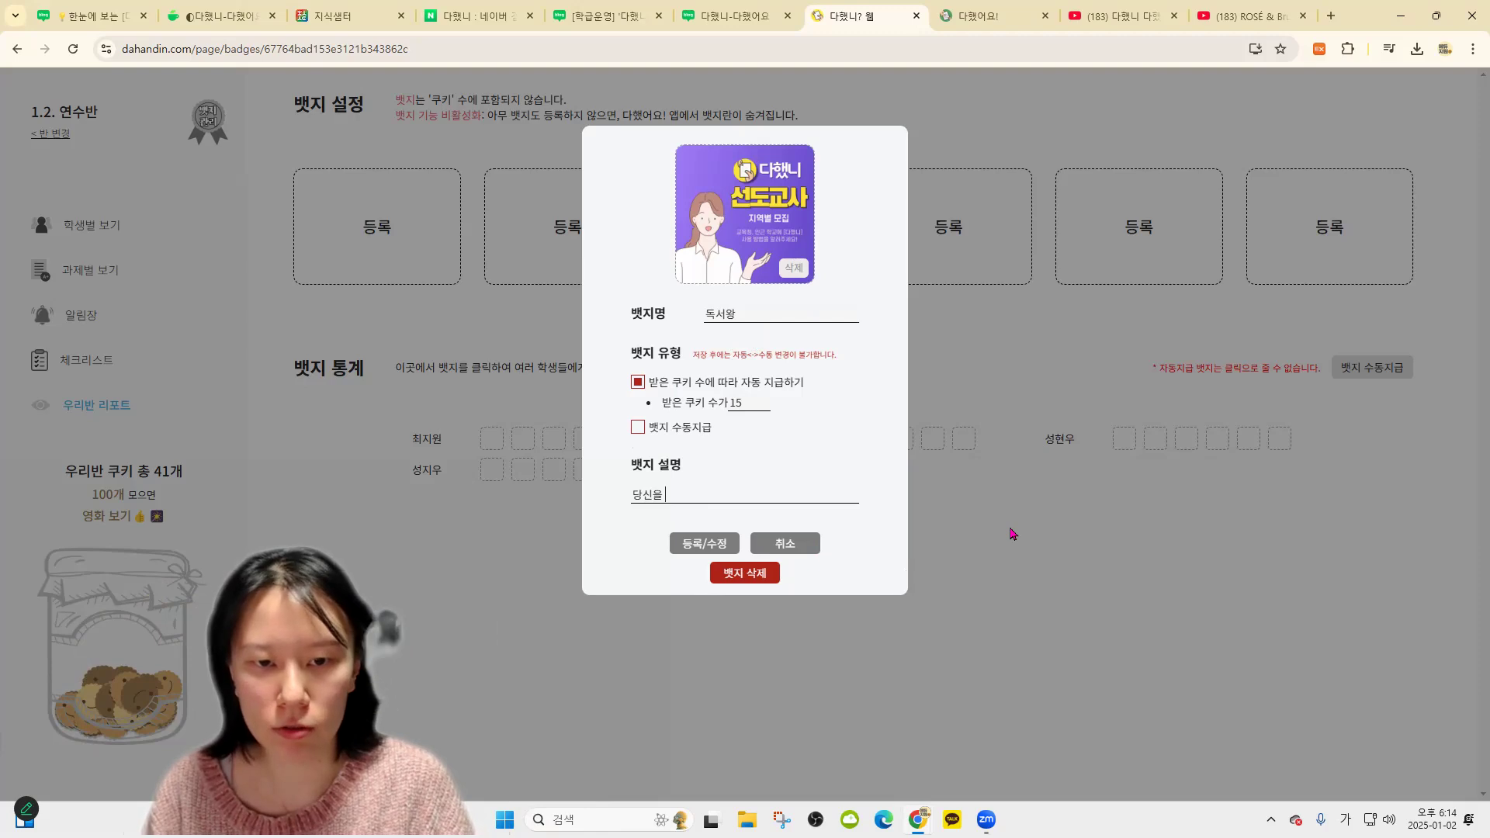
pyautogui.write('로 이')
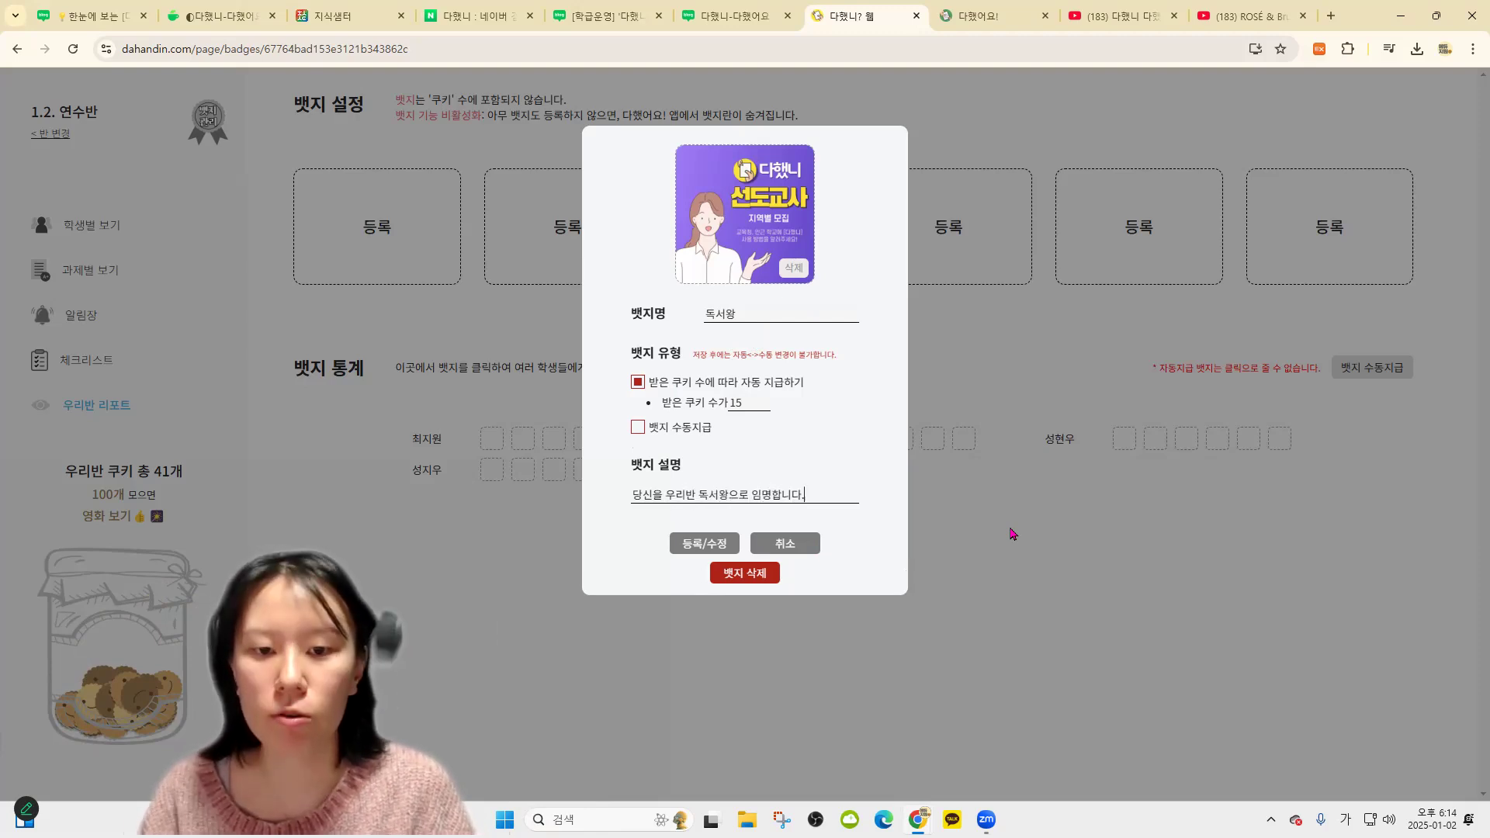
pyautogui.click(717, 543)
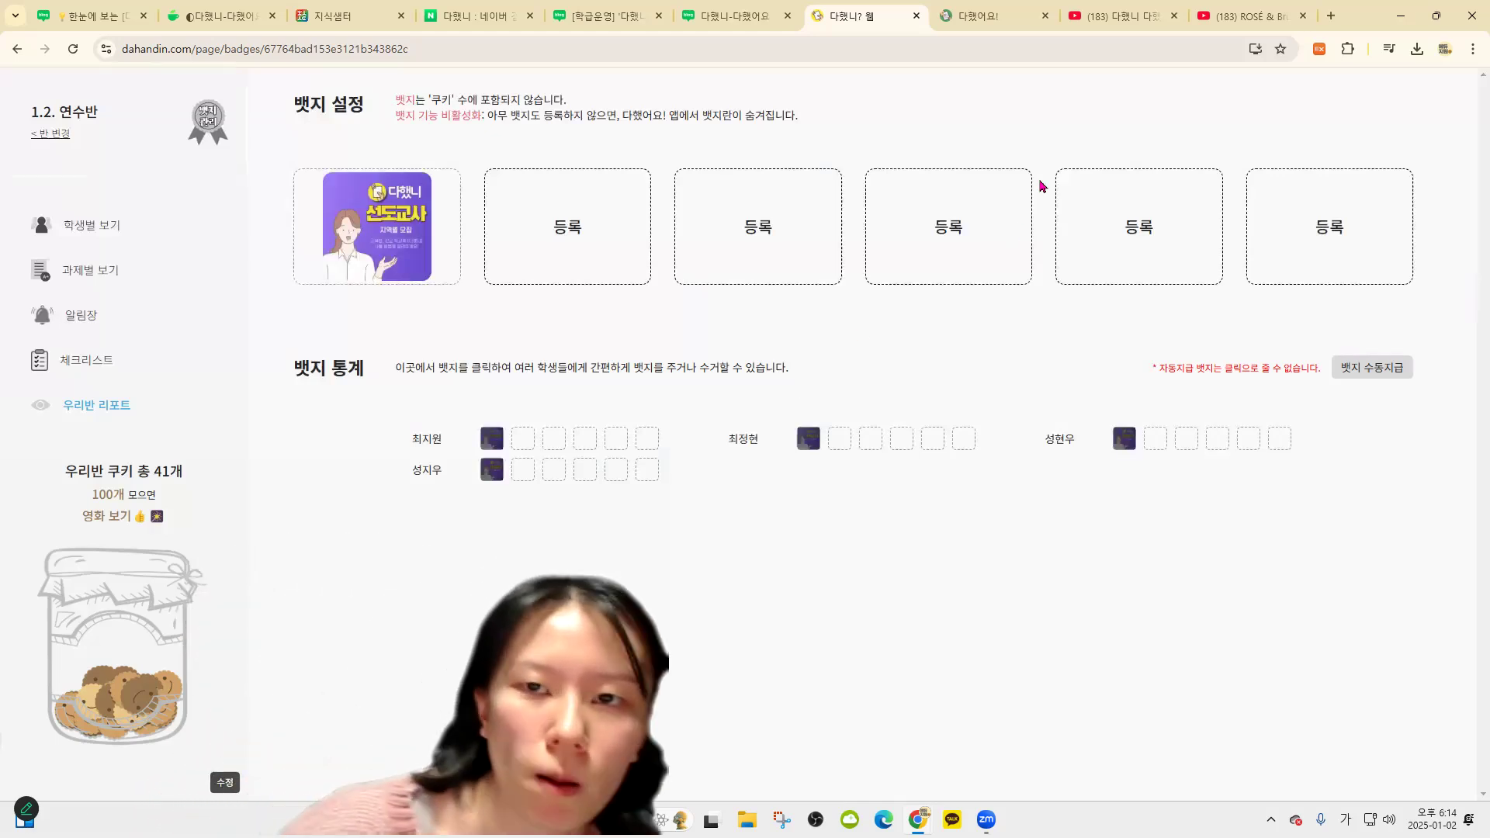
# In 다했어요, open the 독서왕 badge details showing the 15-cookie award condition
pyautogui.click(991, 16)
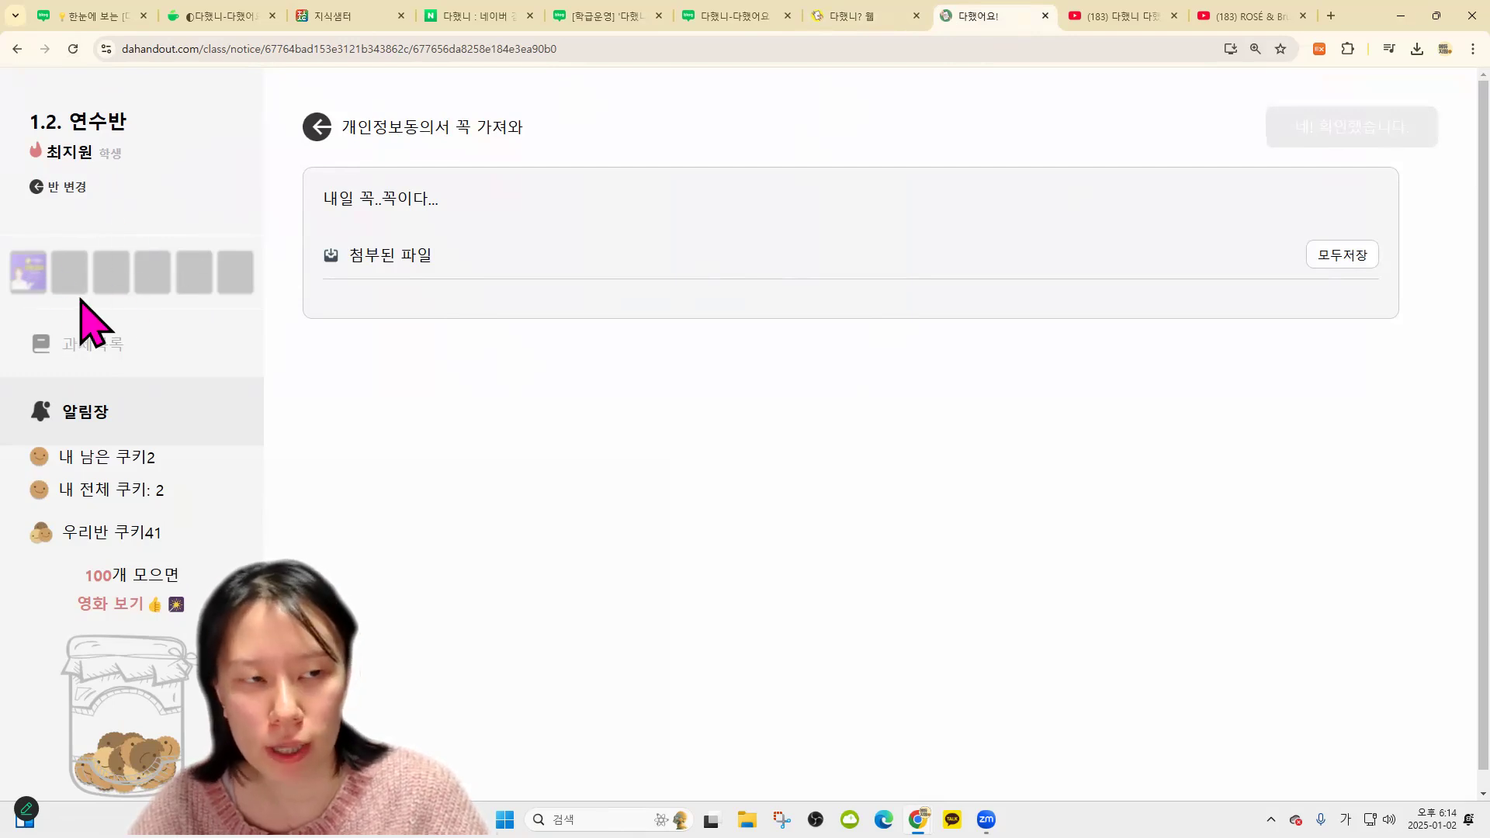
pyautogui.click(315, 126)
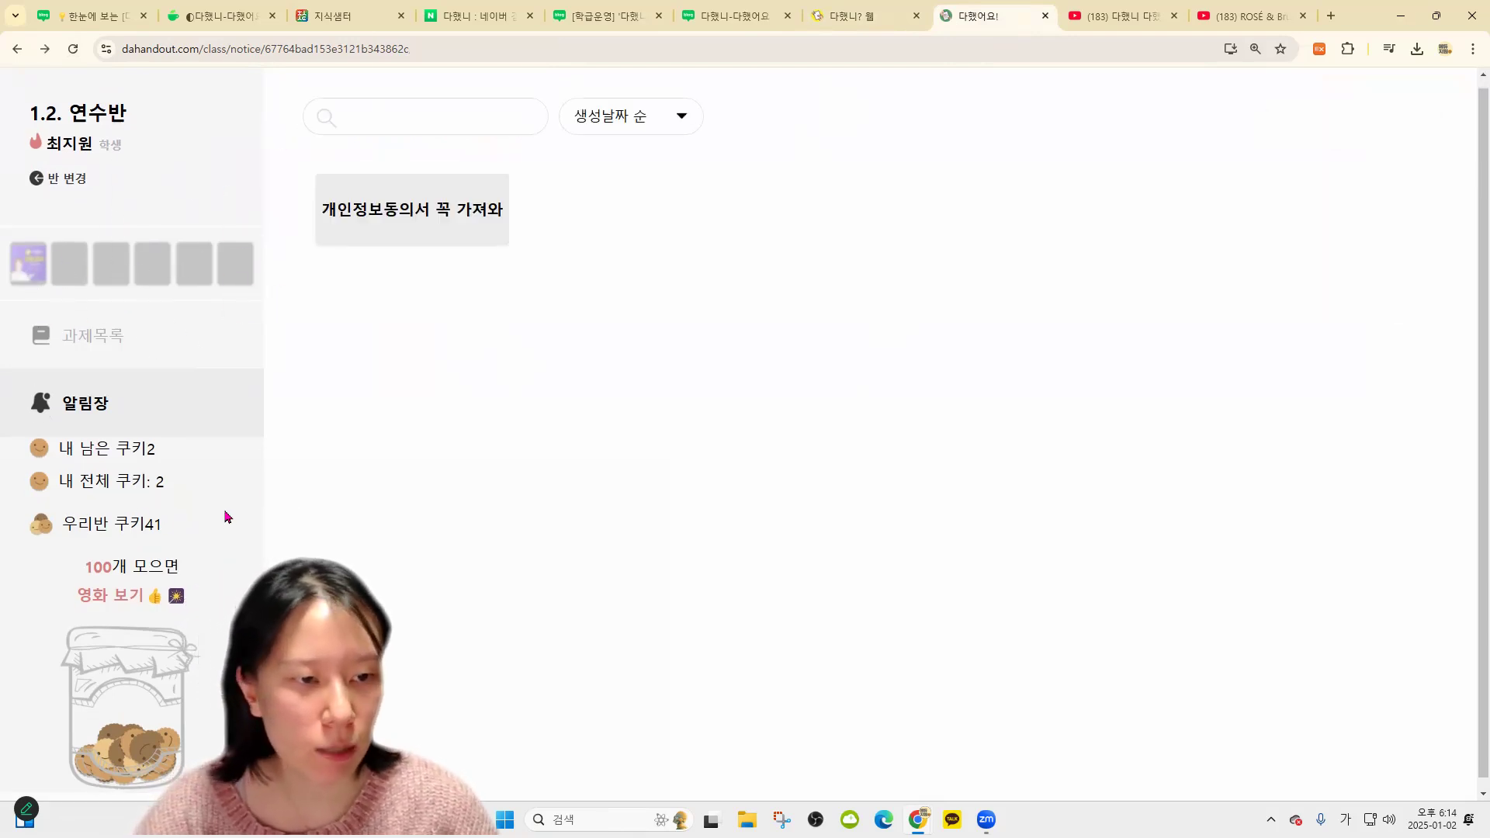
pyautogui.hotkey('ctrl', '-')
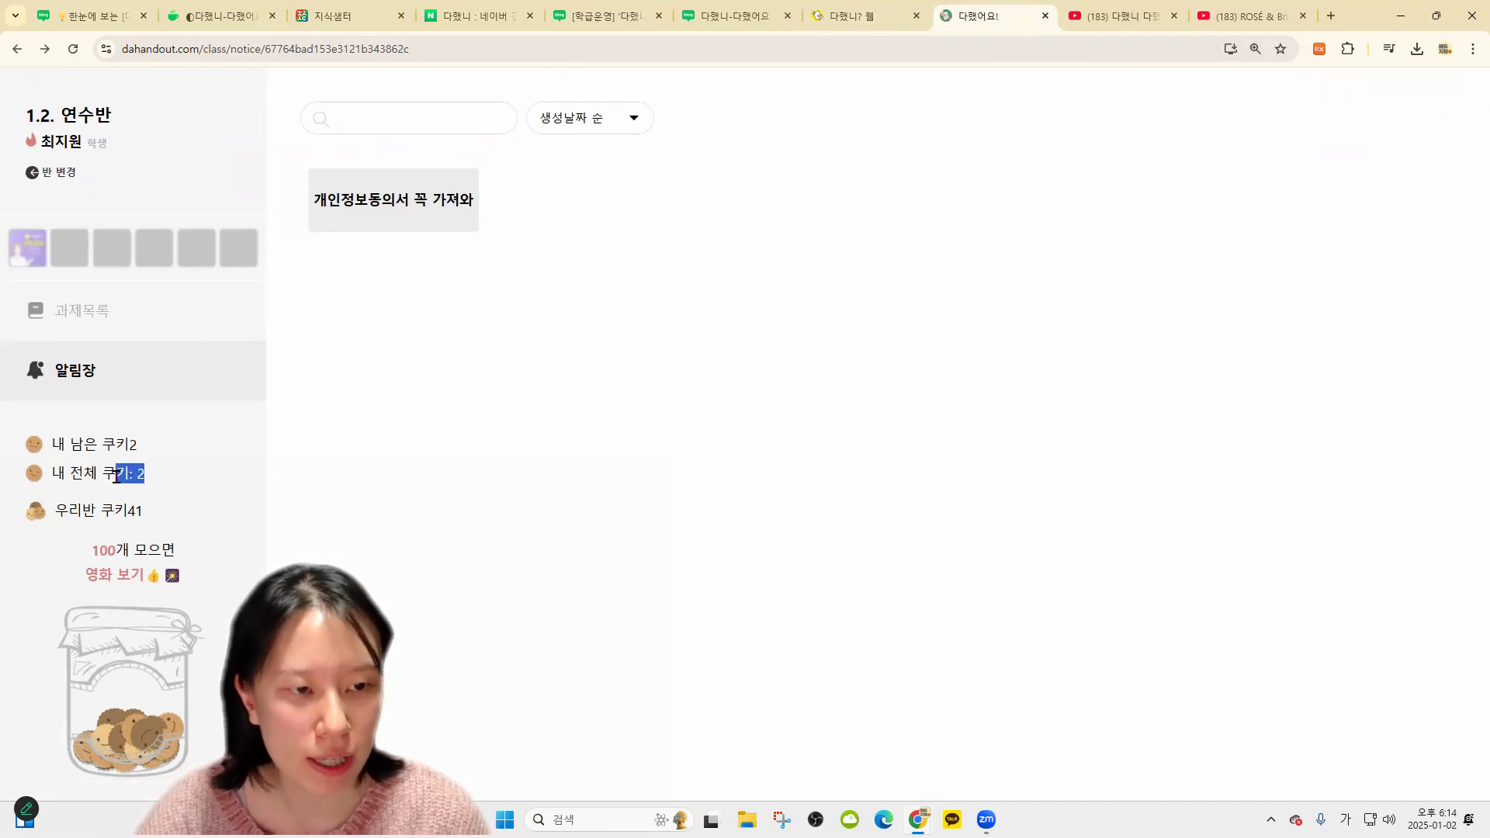
pyautogui.click(23, 250)
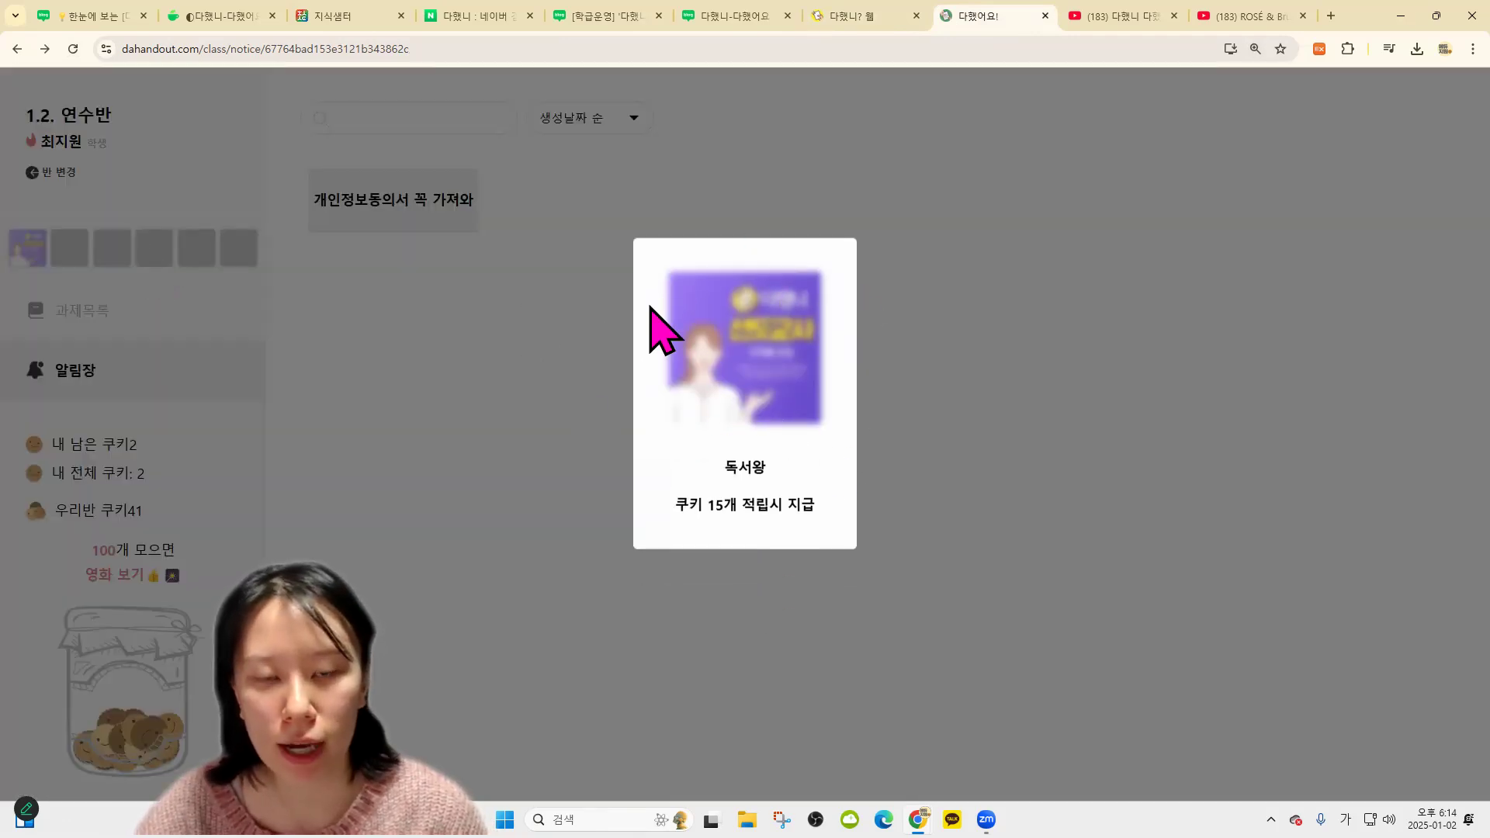
pyautogui.moveTo(824, 505); pyautogui.dragTo(664, 517)
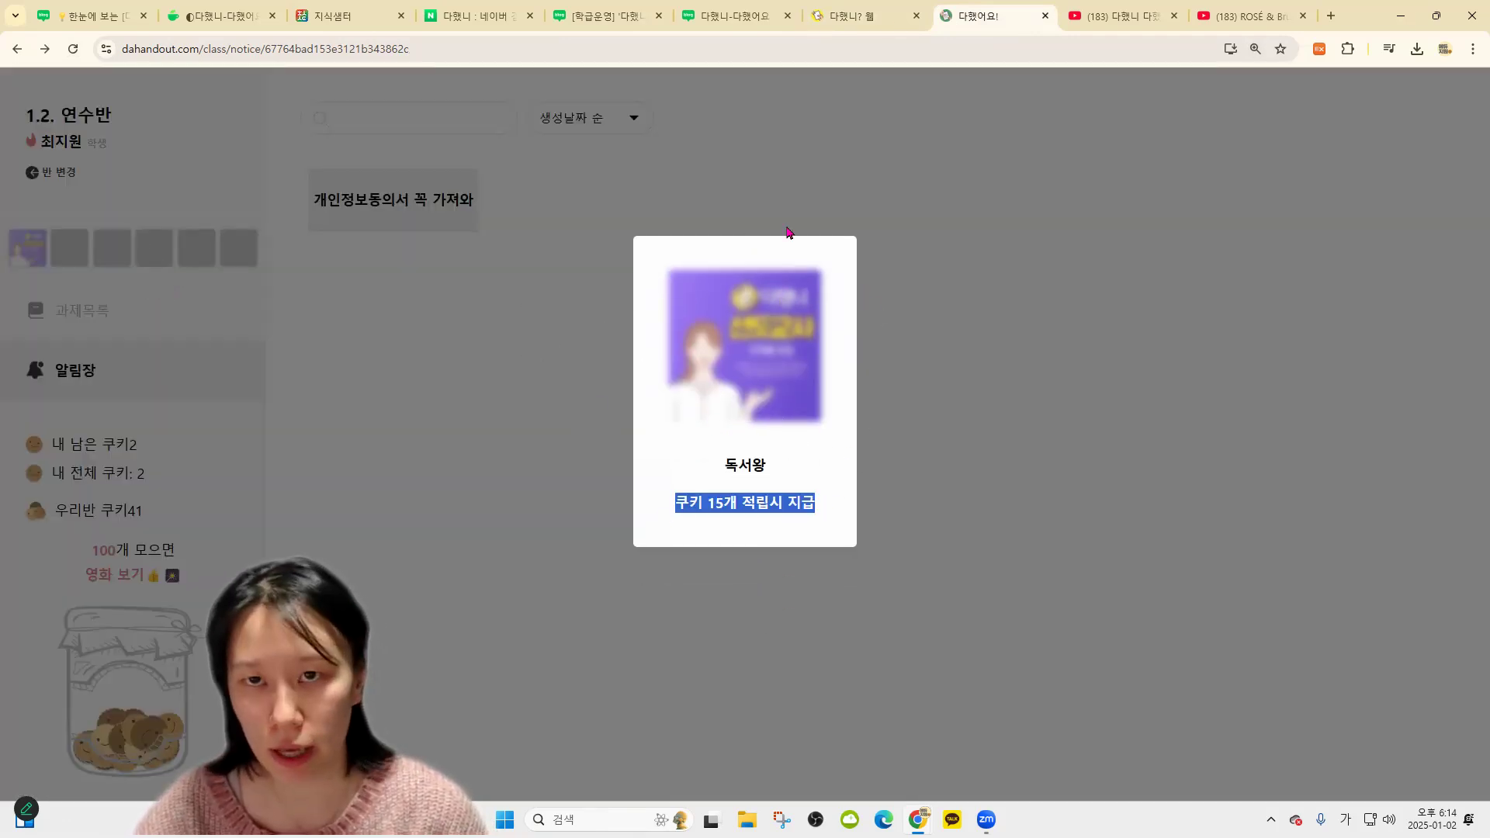
# Close the badge popup and return to the teacher's student cards in 다했니?
pyautogui.click(884, 17)
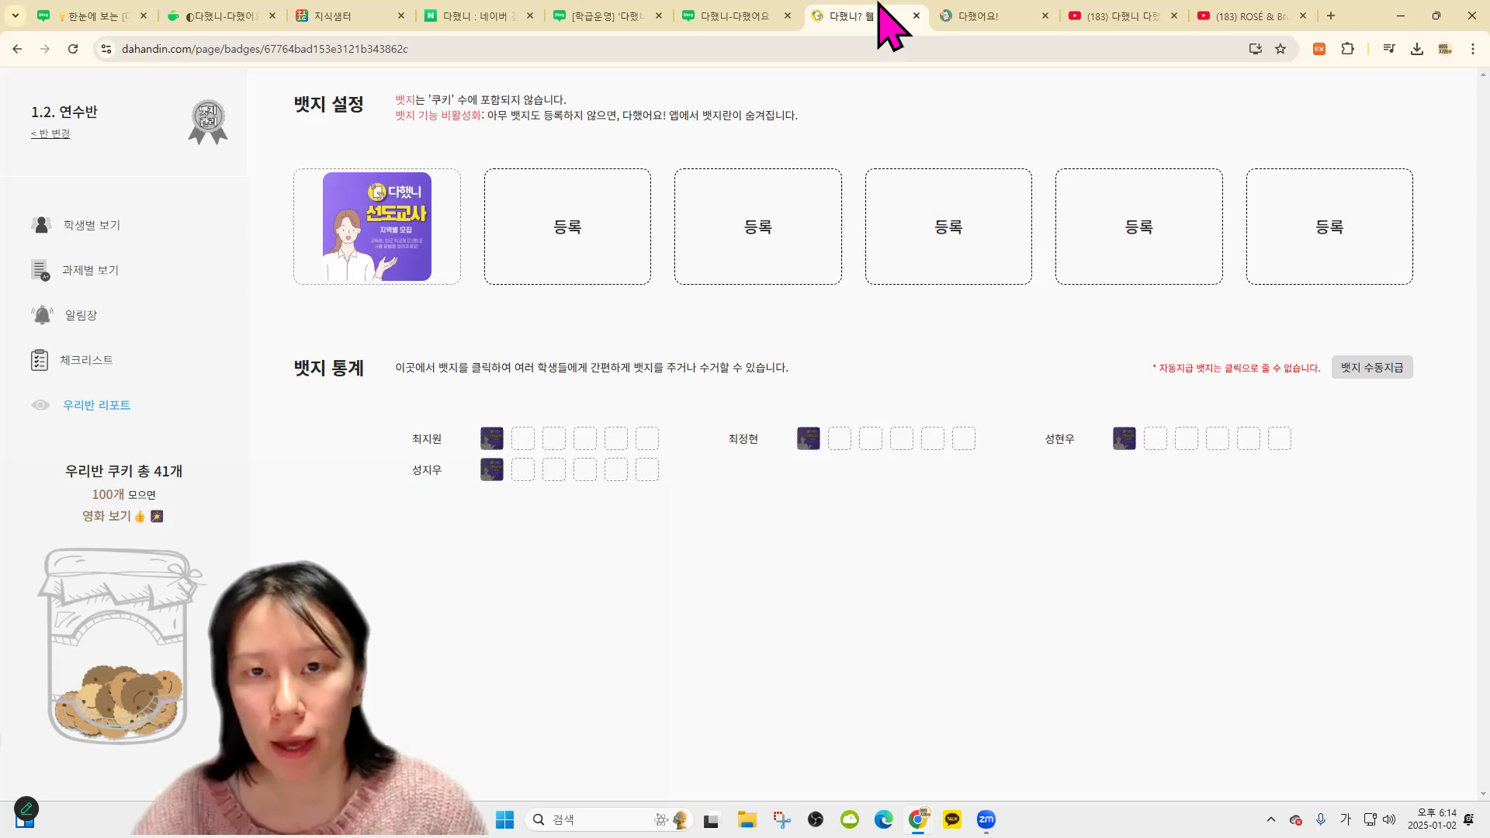
pyautogui.click(112, 223)
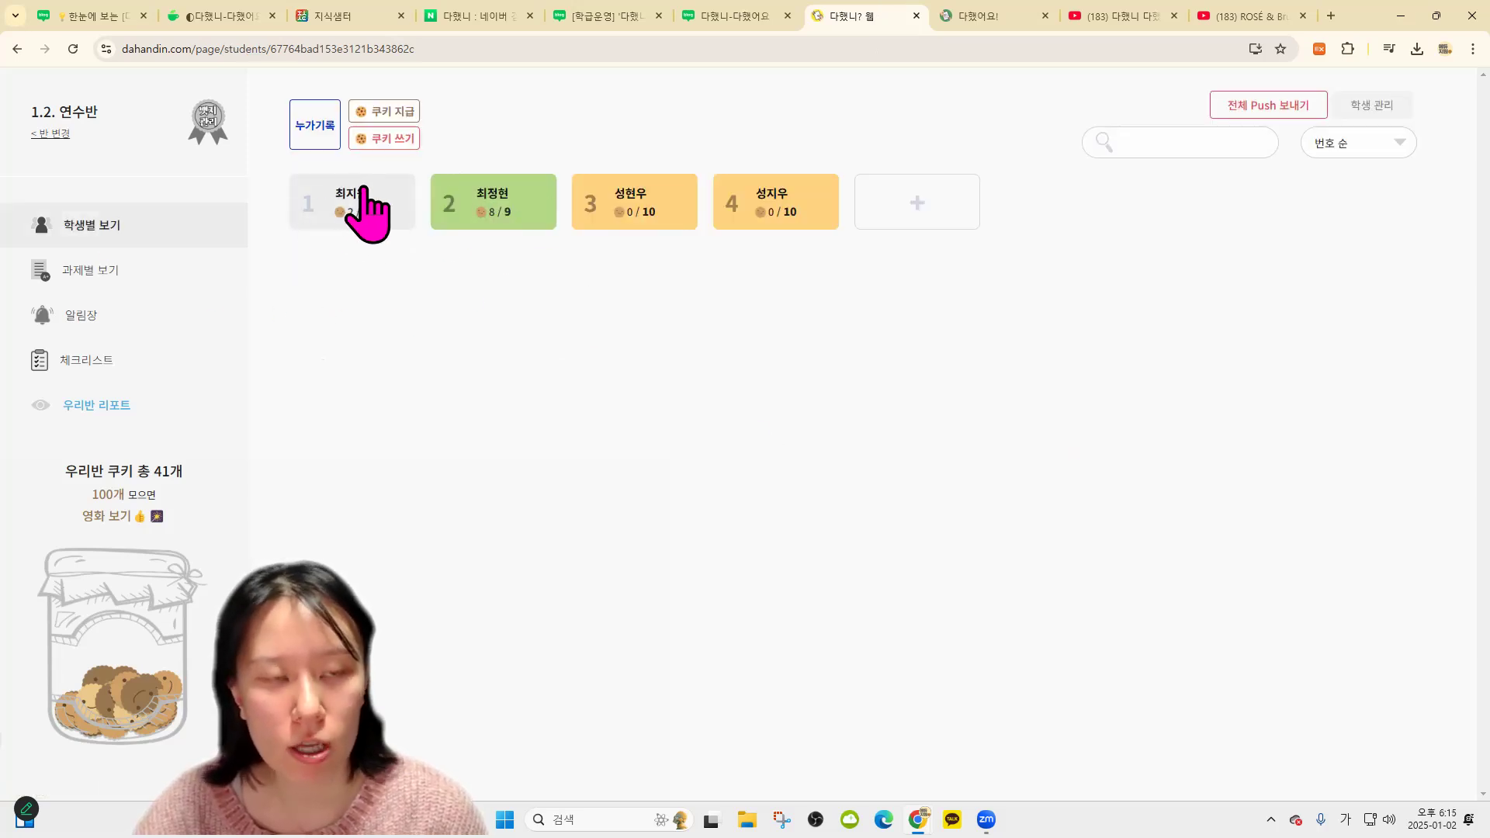
pyautogui.click(943, 17)
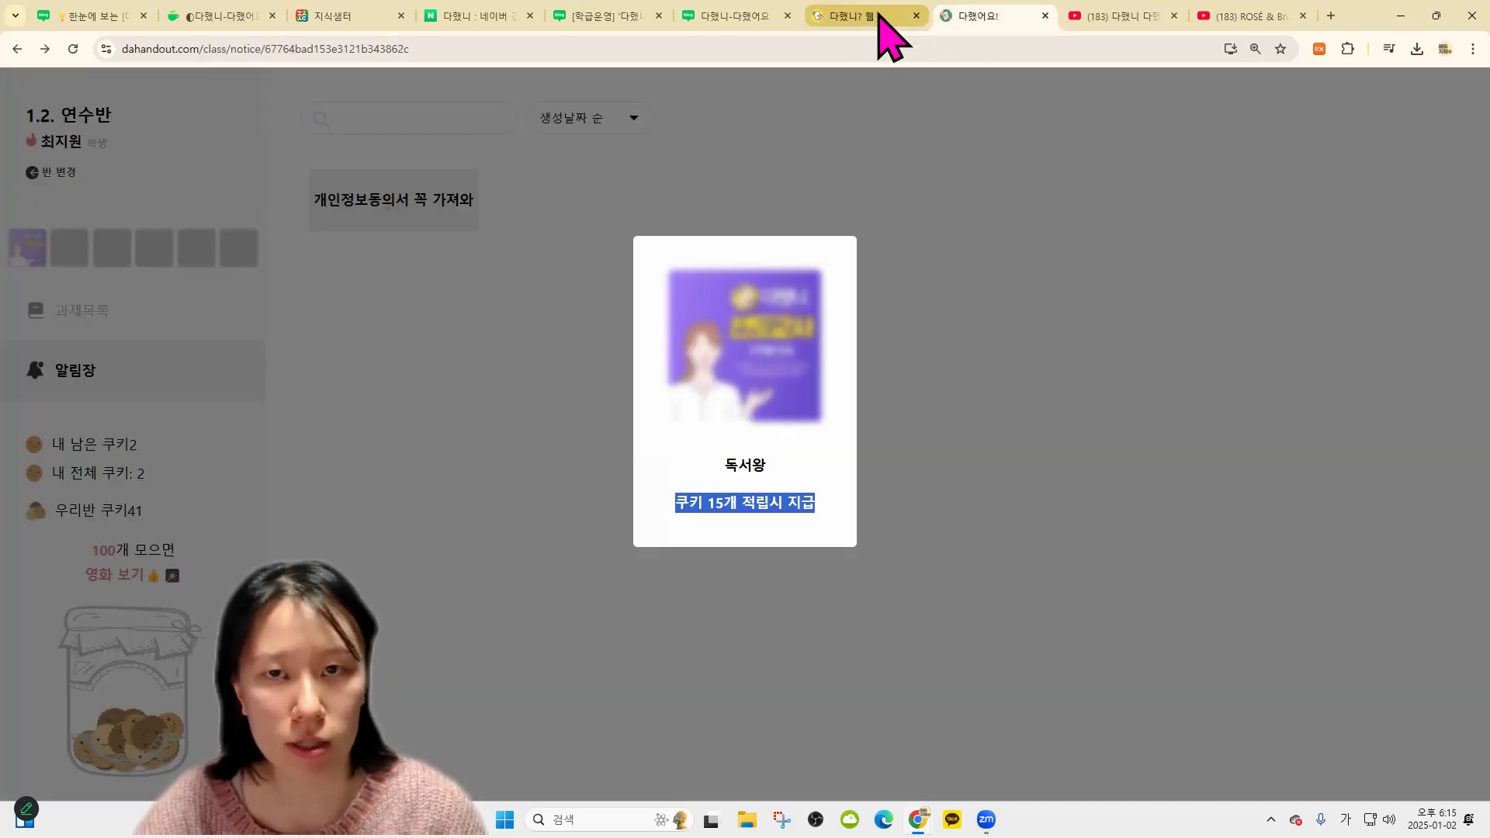
pyautogui.click(879, 16)
pyautogui.click(959, 17)
pyautogui.click(905, 207)
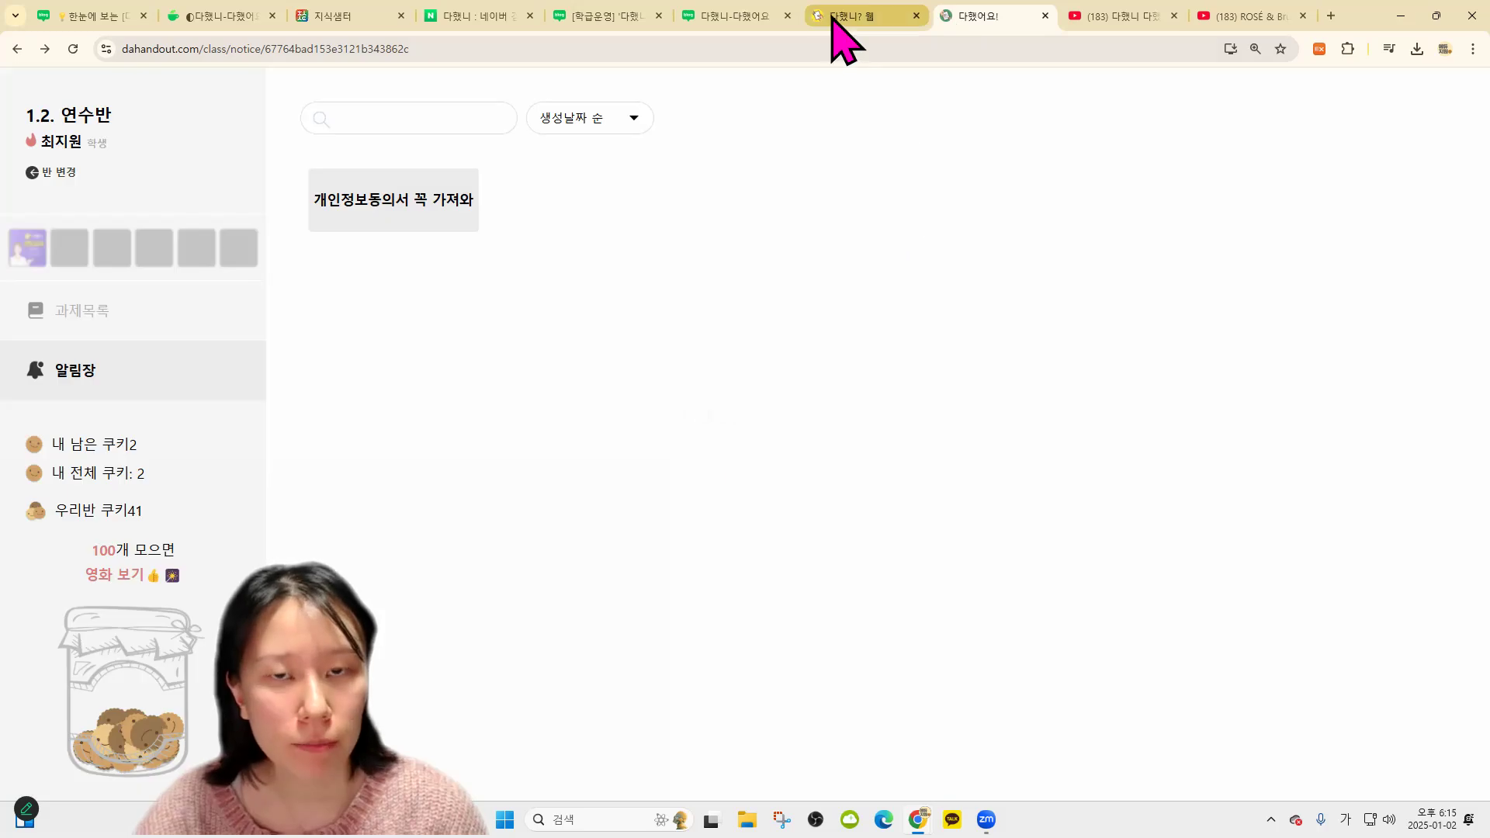
pyautogui.click(832, 16)
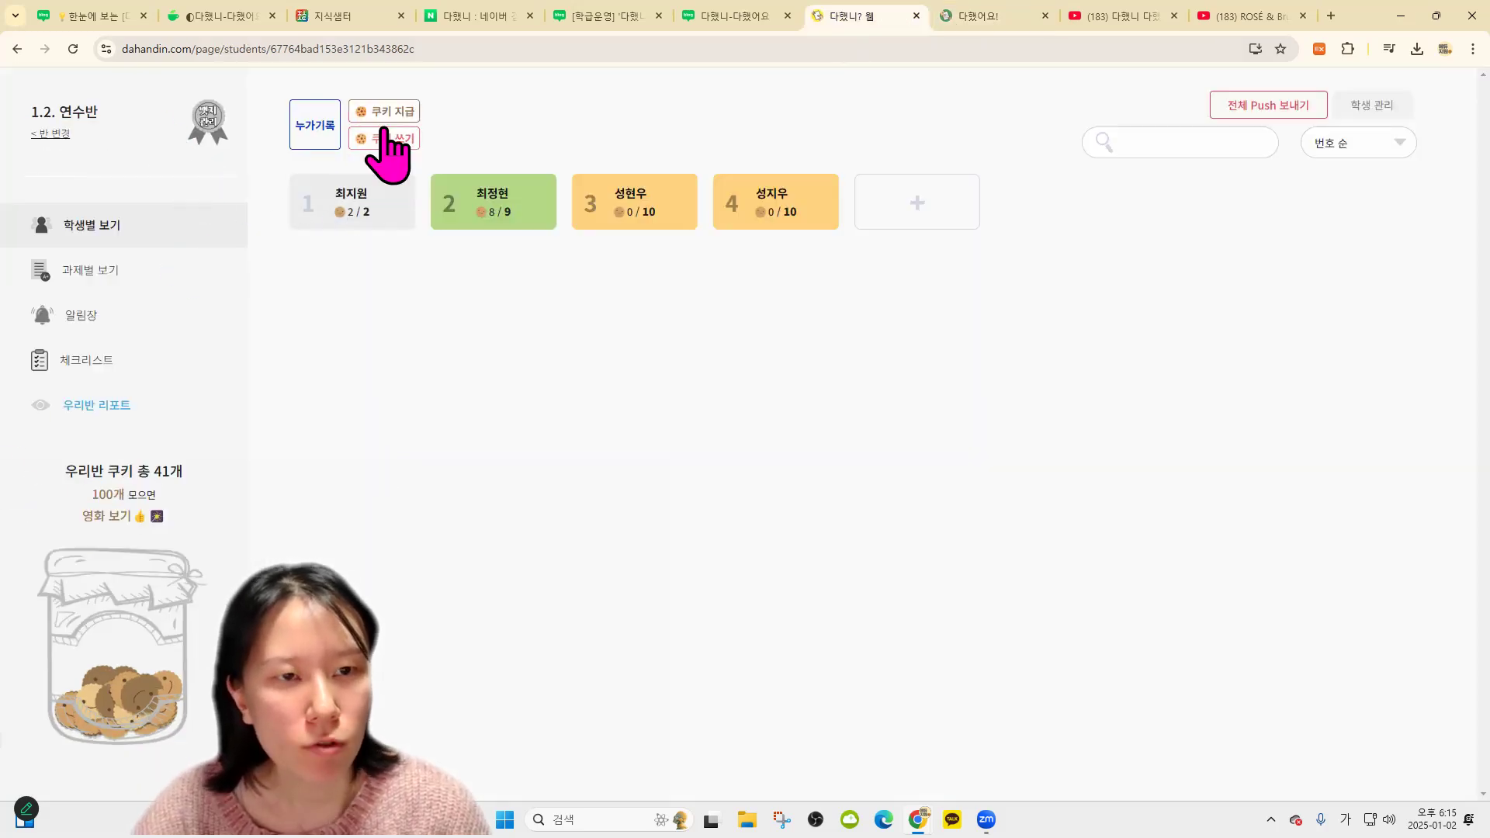
# Give the first student 13 more cookies, reaching 15, and reload their 다했어요 page
pyautogui.click(384, 111)
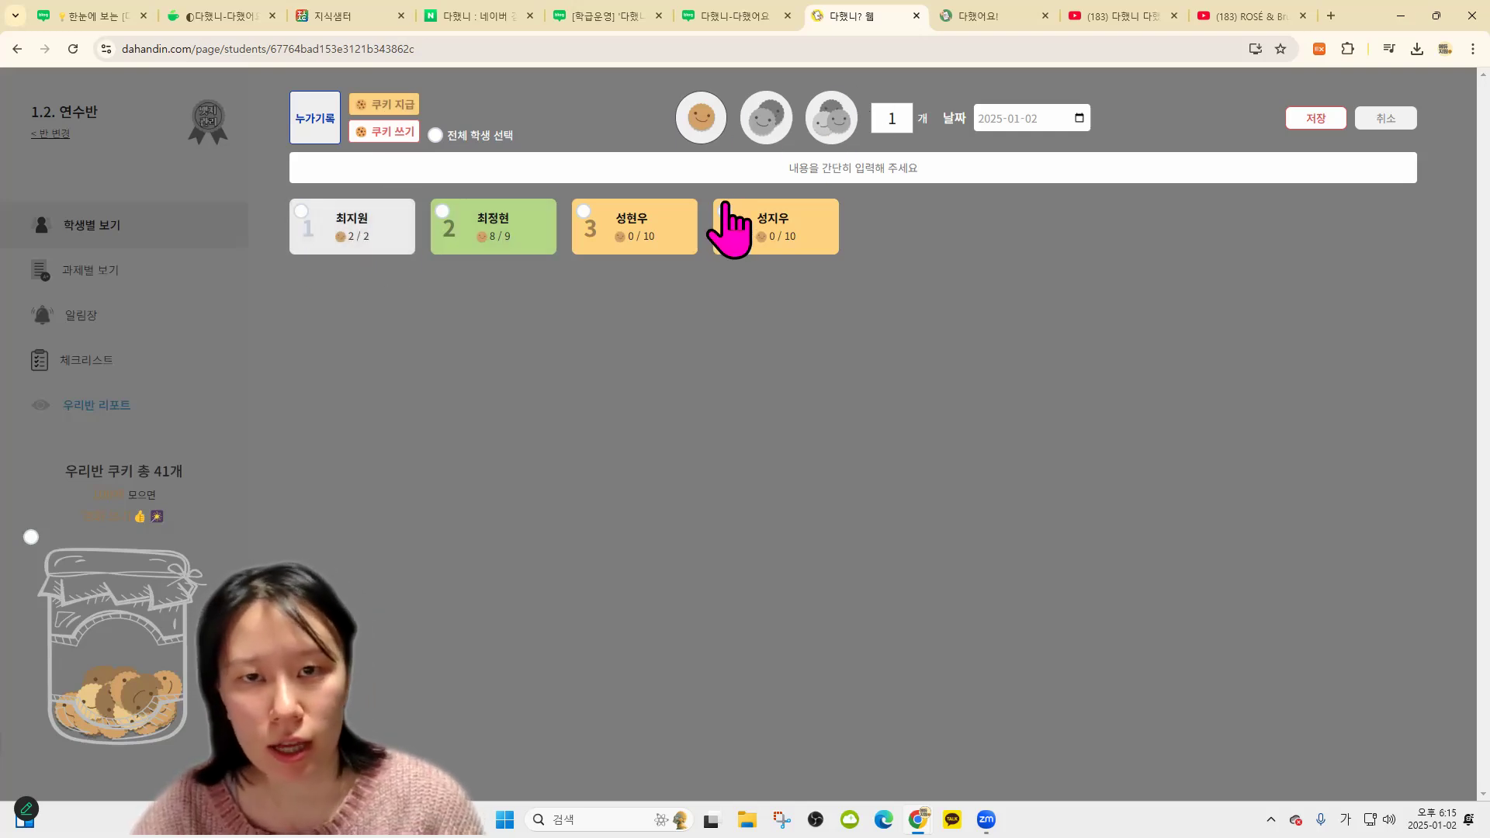
pyautogui.click(388, 249)
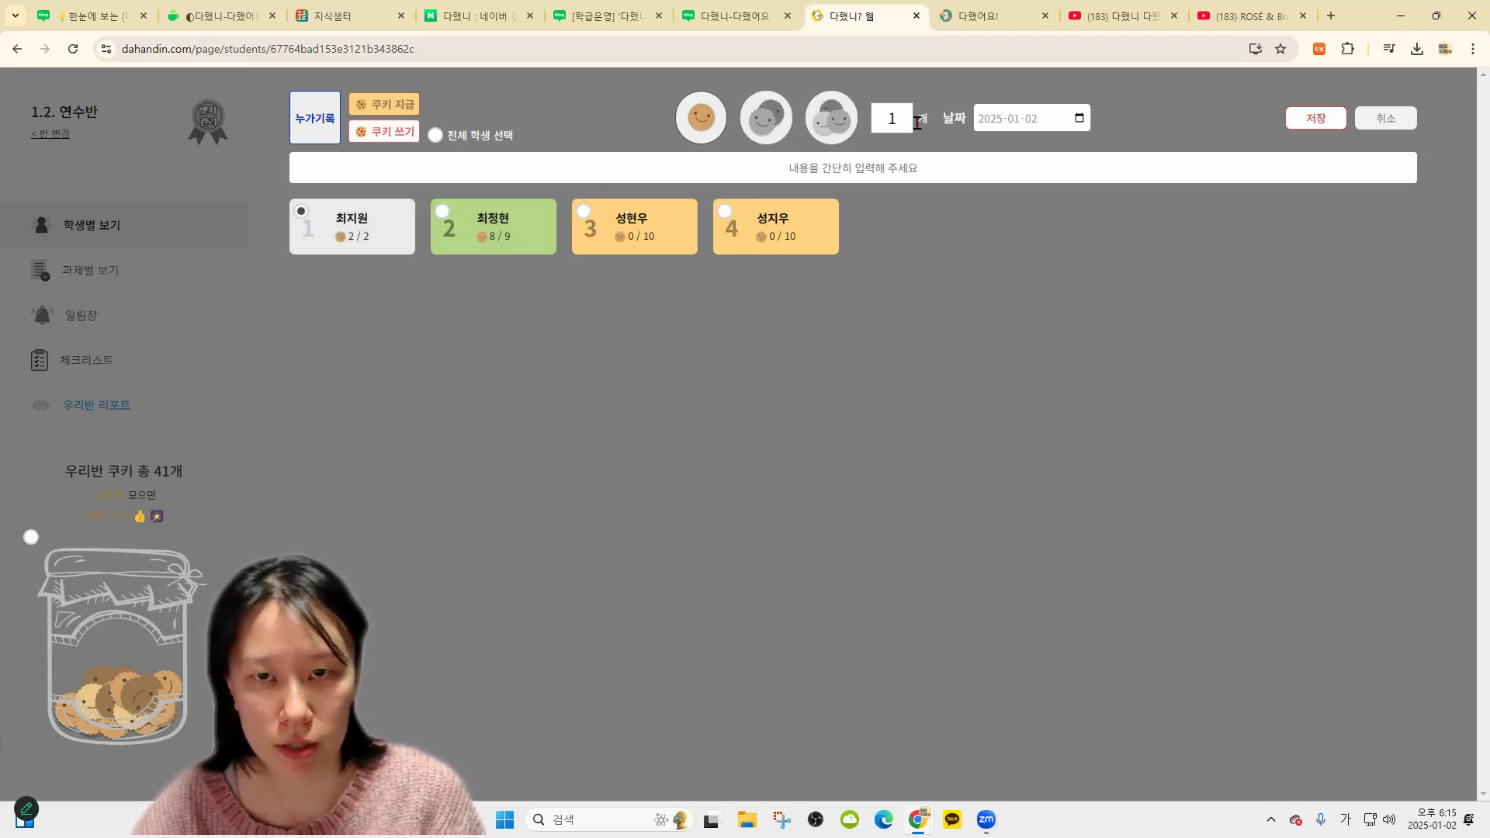
pyautogui.write('3')
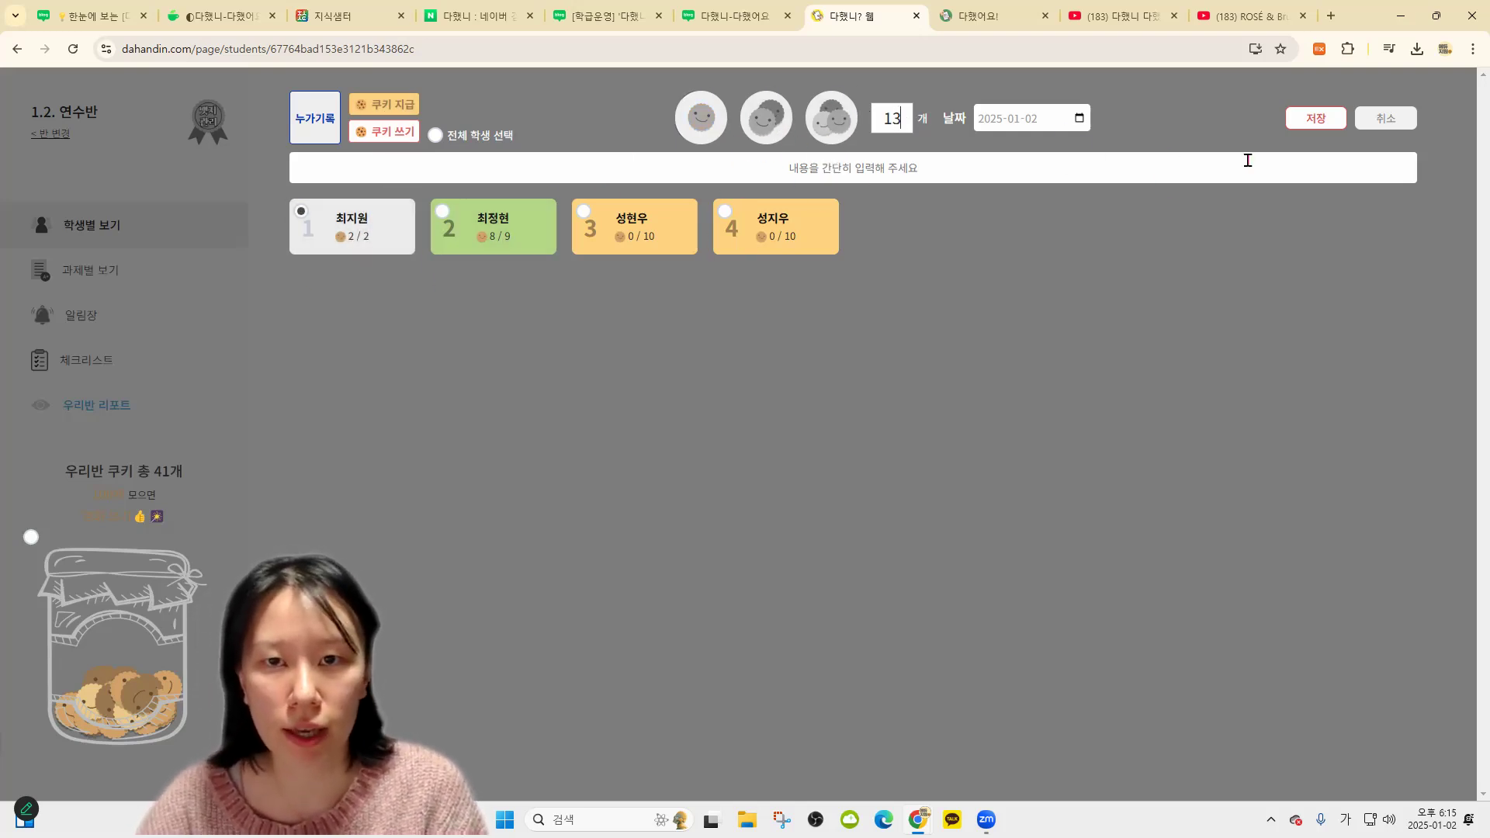
pyautogui.click(1315, 118)
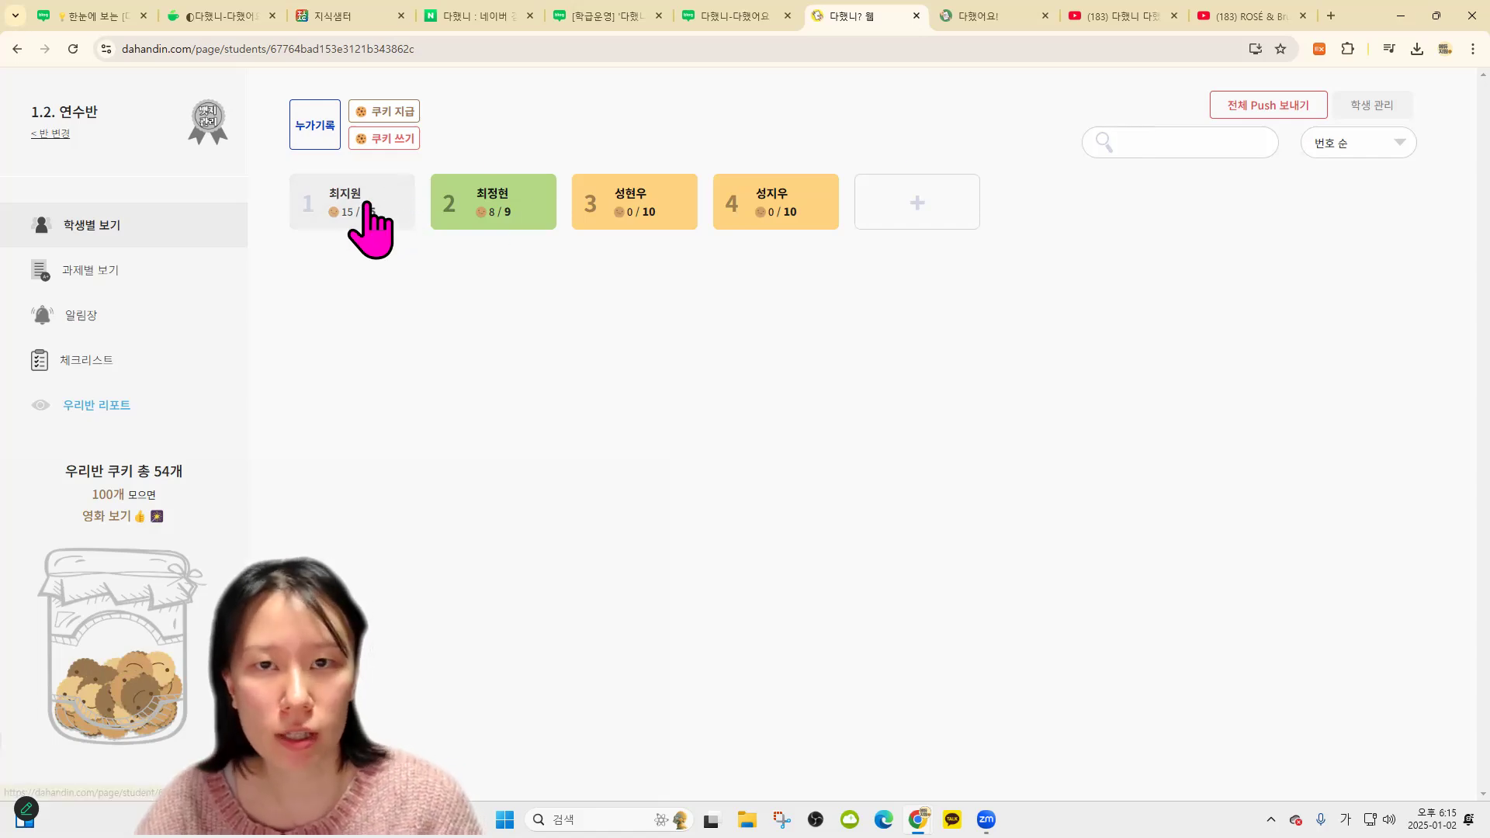
pyautogui.click(979, 14)
pyautogui.click(73, 49)
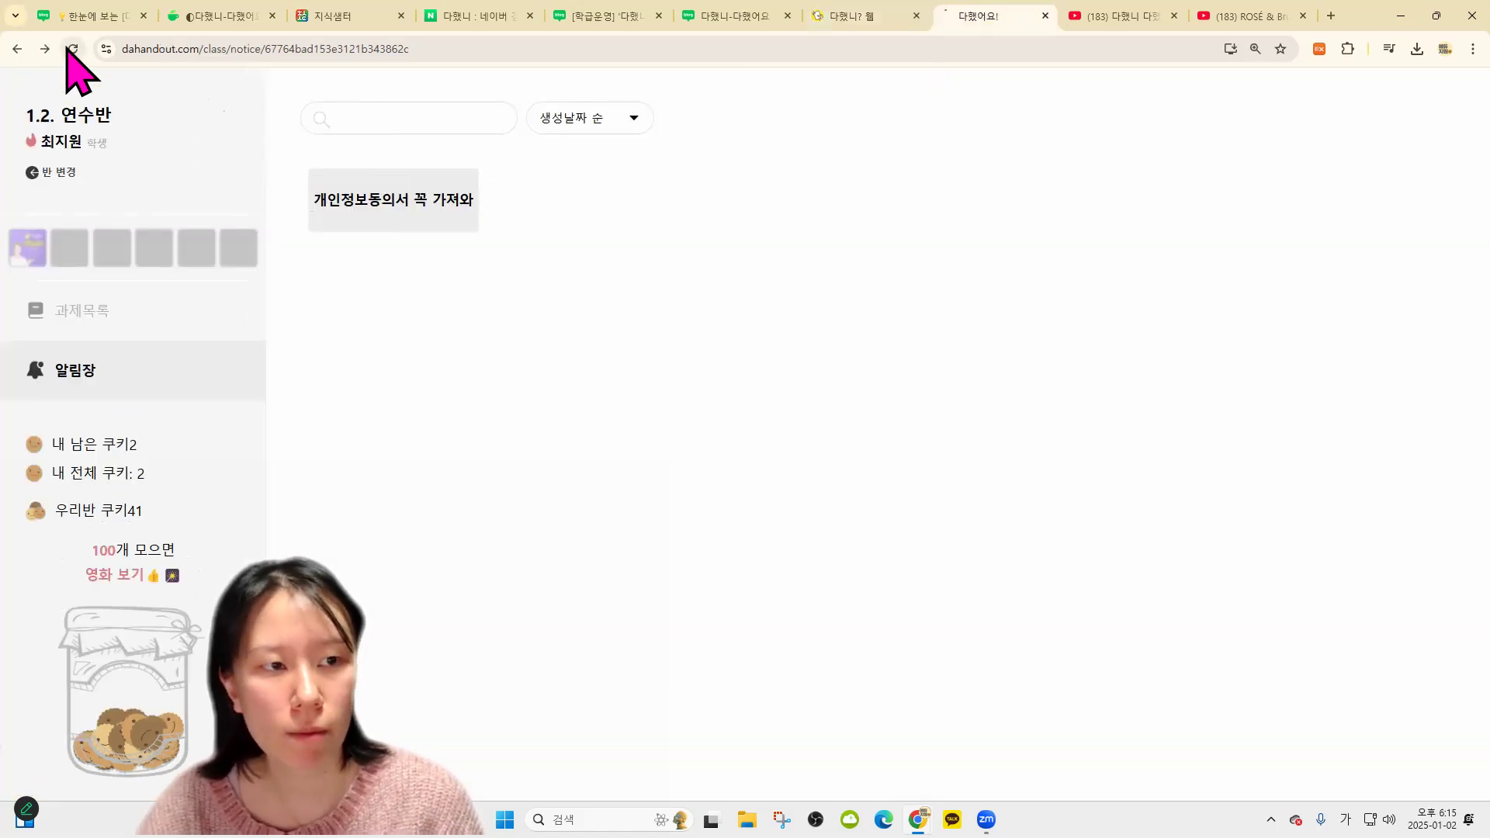
# Open the newly earned 독서왕 badge on the student's page and close its popup
pyautogui.click(27, 252)
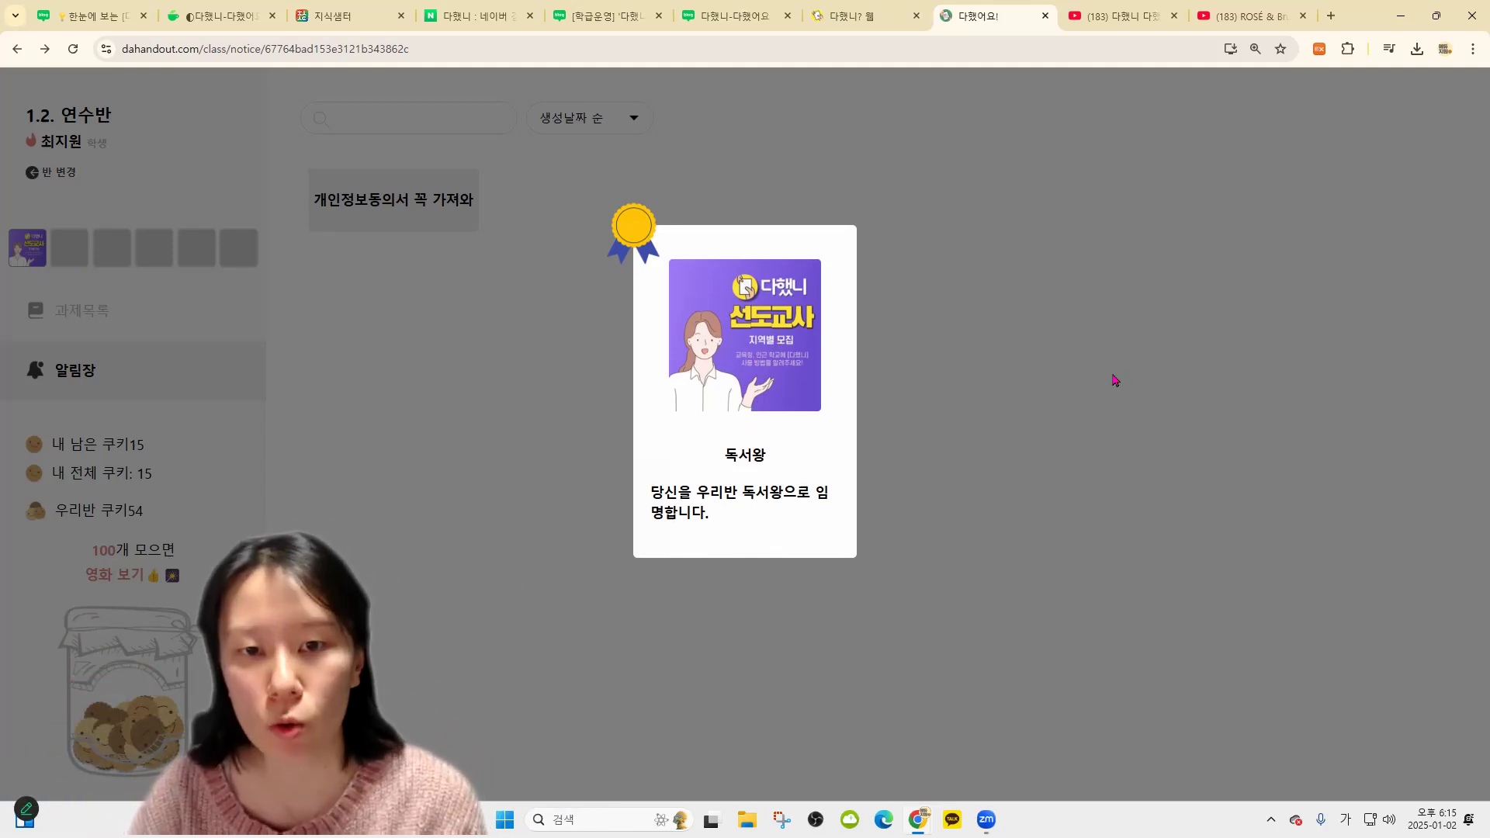
pyautogui.click(1004, 235)
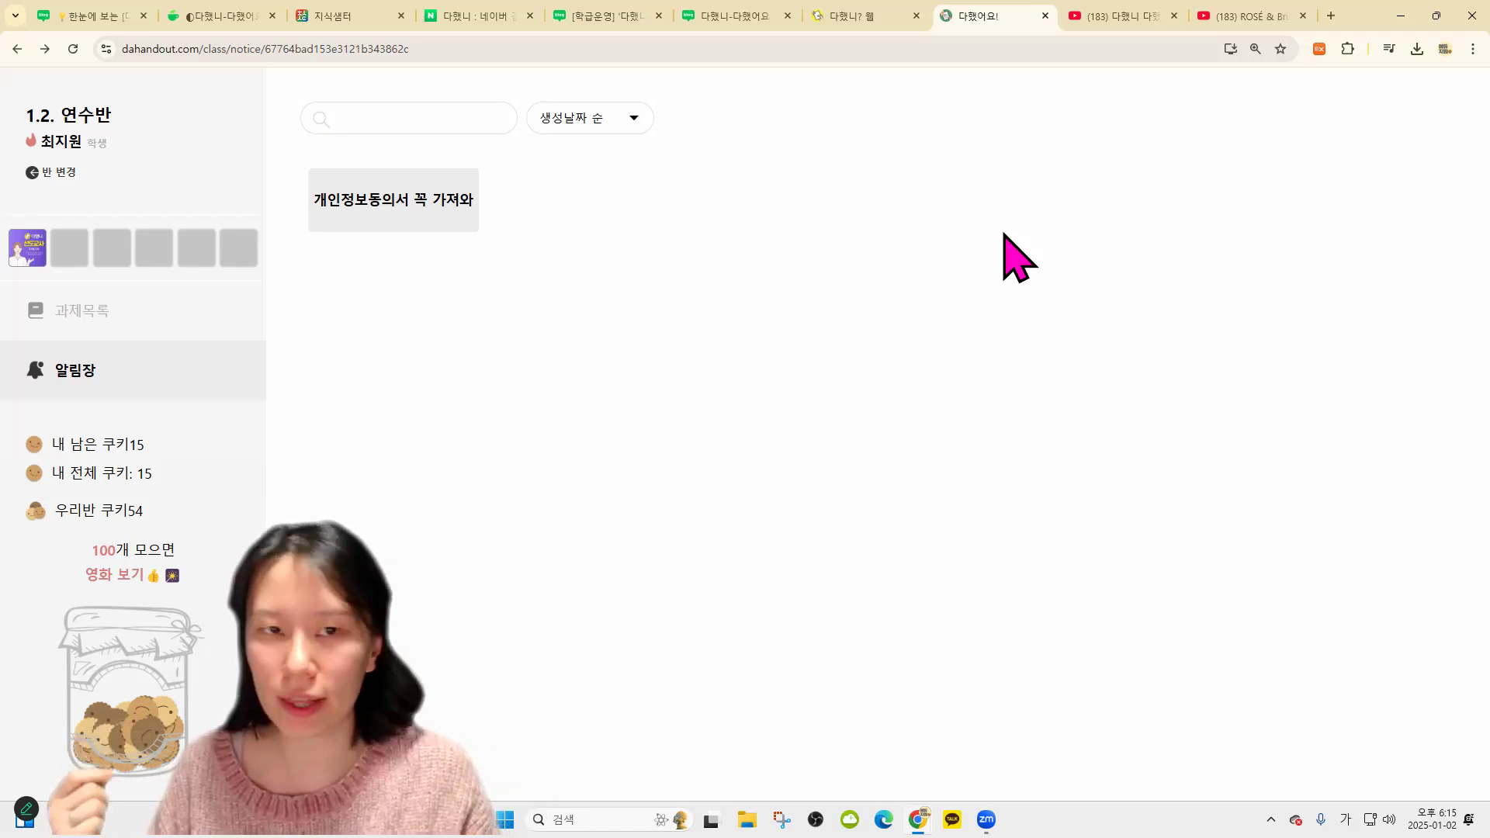
# From the student list, go to badge settings and start registering another badge
pyautogui.click(835, 17)
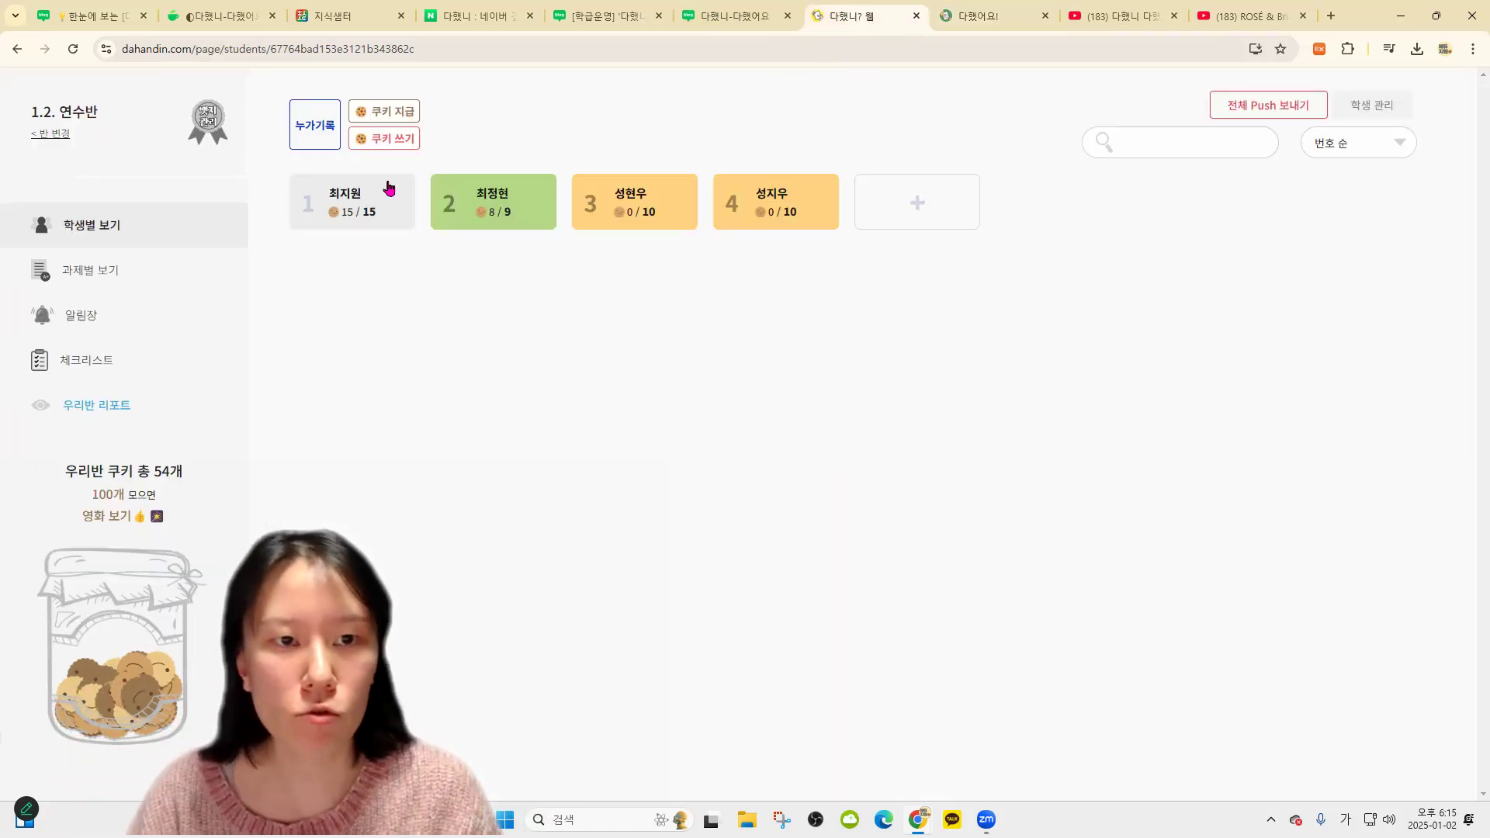
pyautogui.click(174, 129)
pyautogui.click(548, 219)
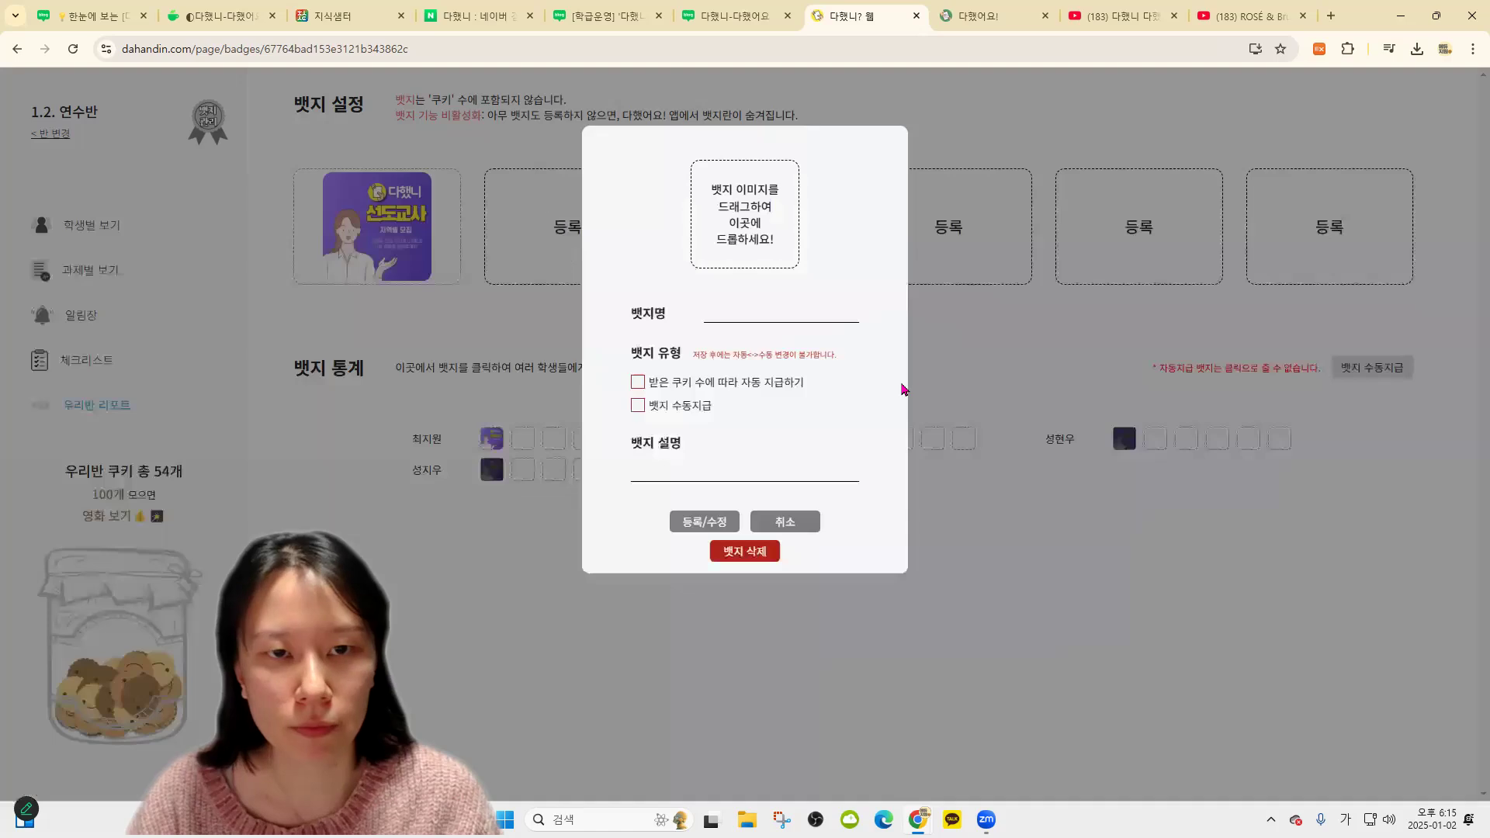
pyautogui.click(761, 239)
pyautogui.click(1367, 12)
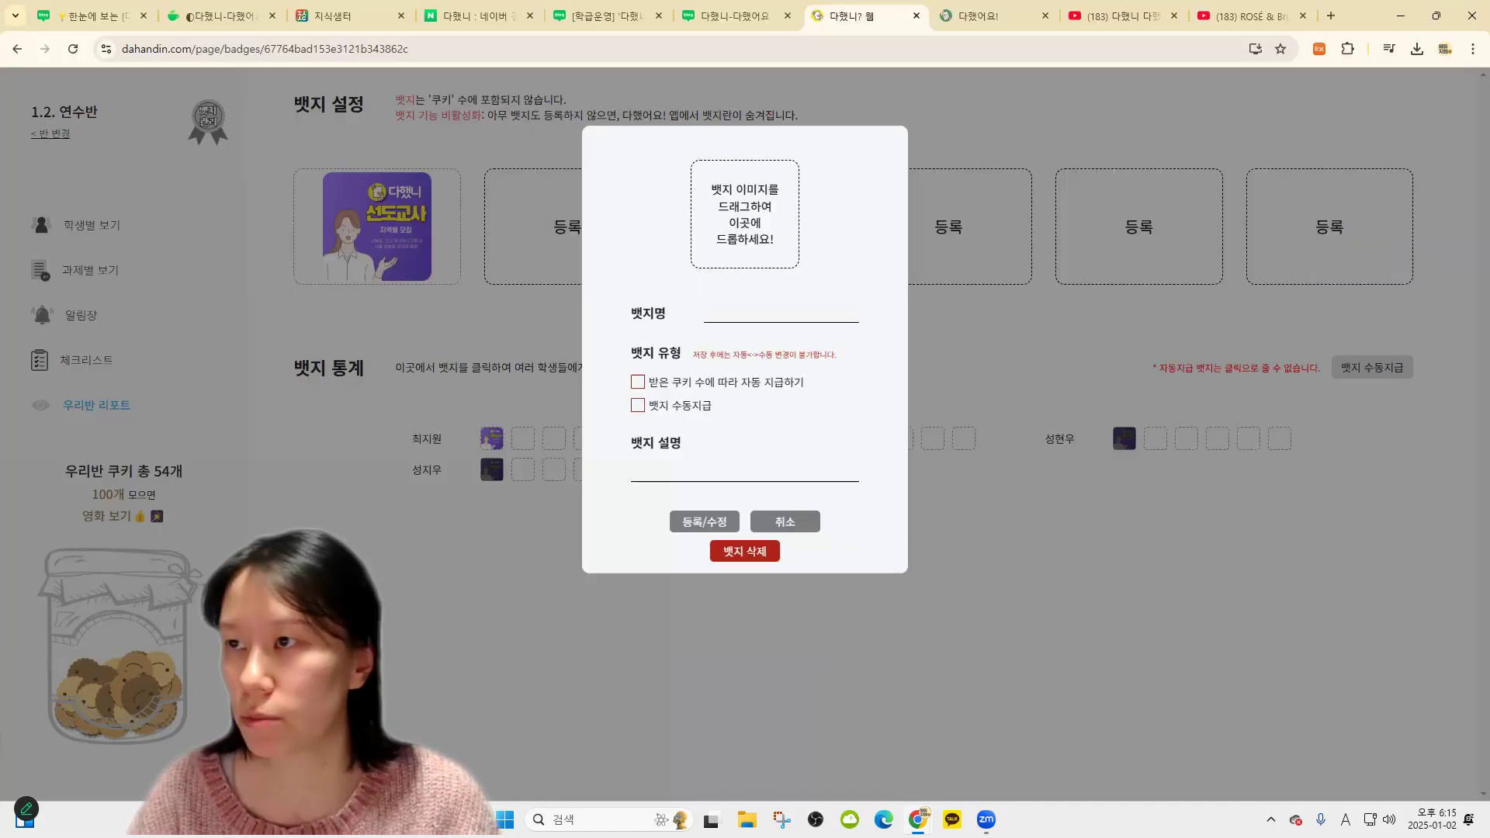
# Rewind the tutorial video to the manual badge part, then choose the winter-camp image as the badge picture
pyautogui.moveTo(1125, 16); pyautogui.dragTo(589, 3)
pyautogui.moveTo(534, 678); pyautogui.dragTo(335, 675)
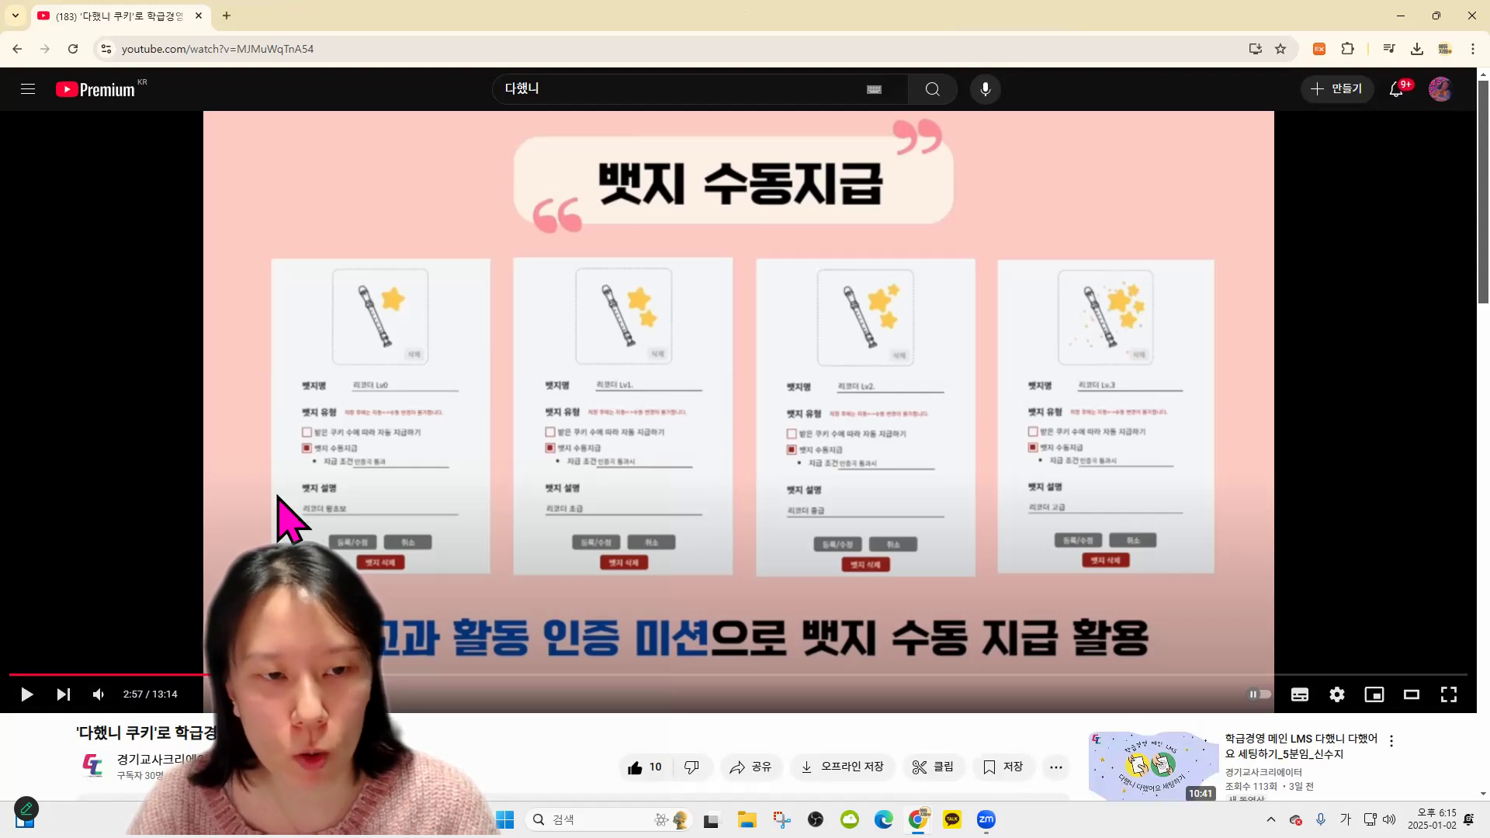
pyautogui.click(1402, 15)
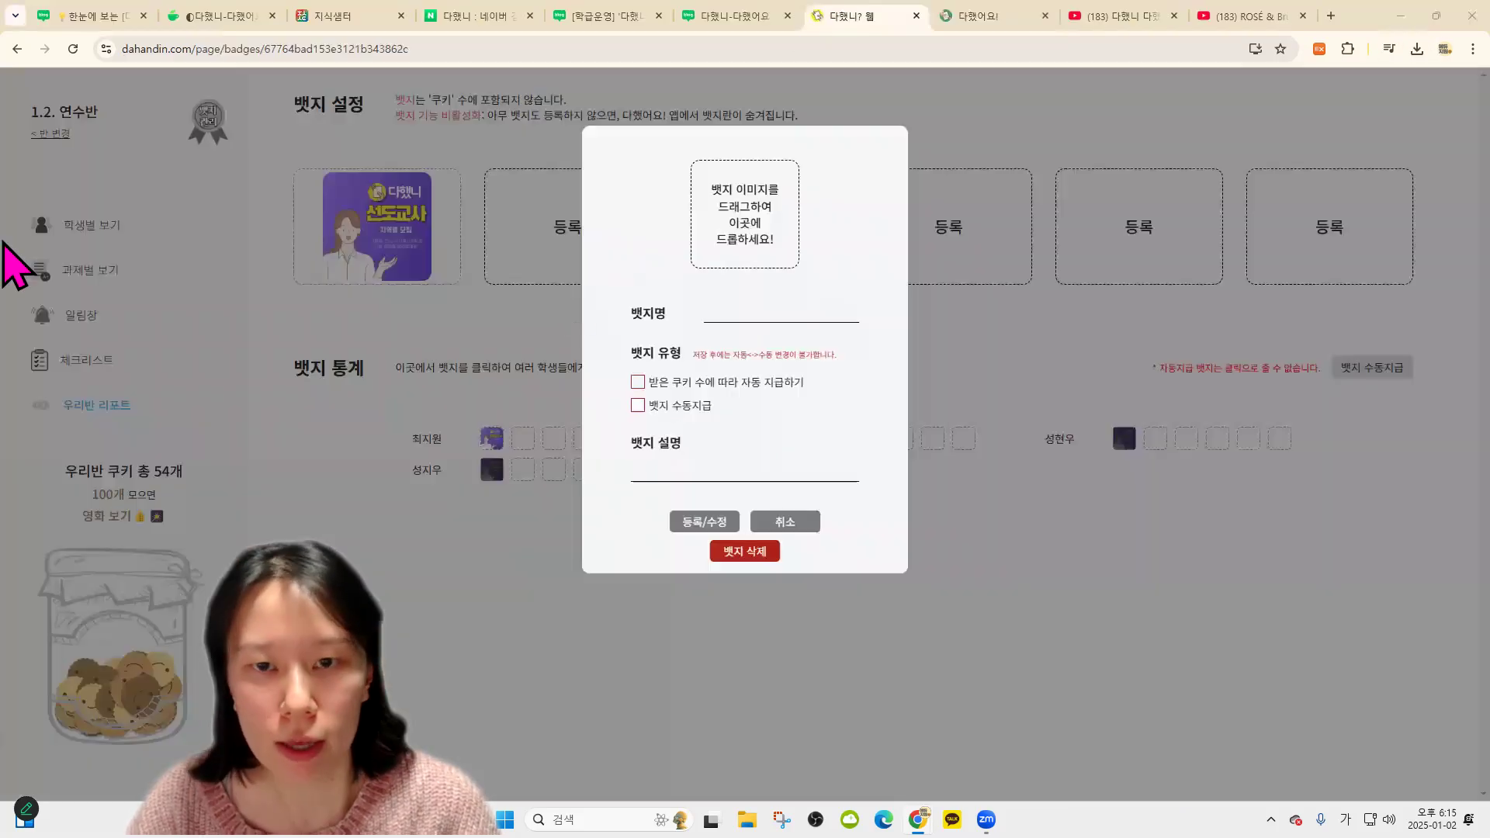
pyautogui.click(790, 260)
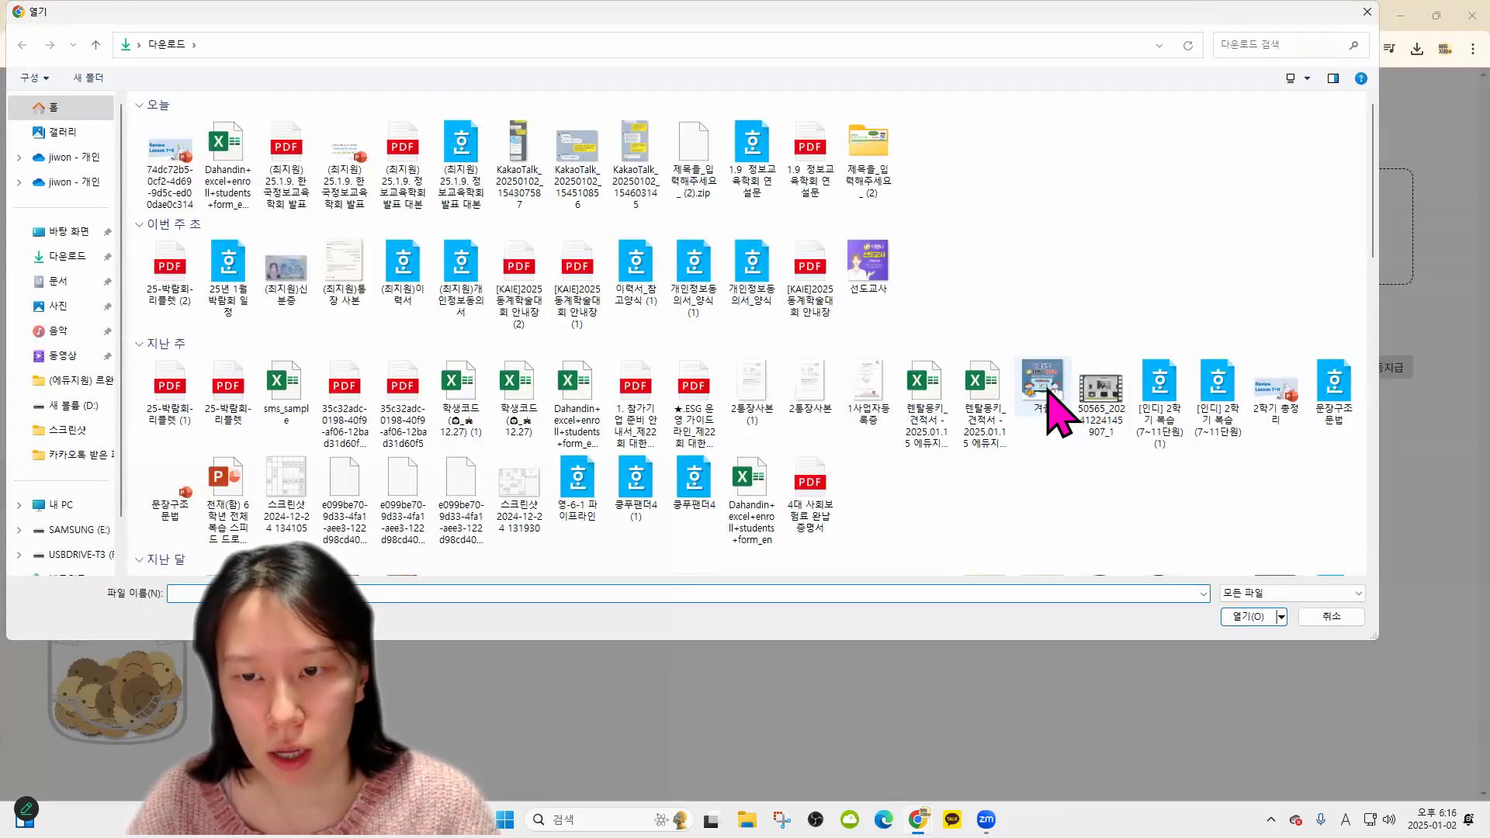
pyautogui.doubleClick(1056, 394)
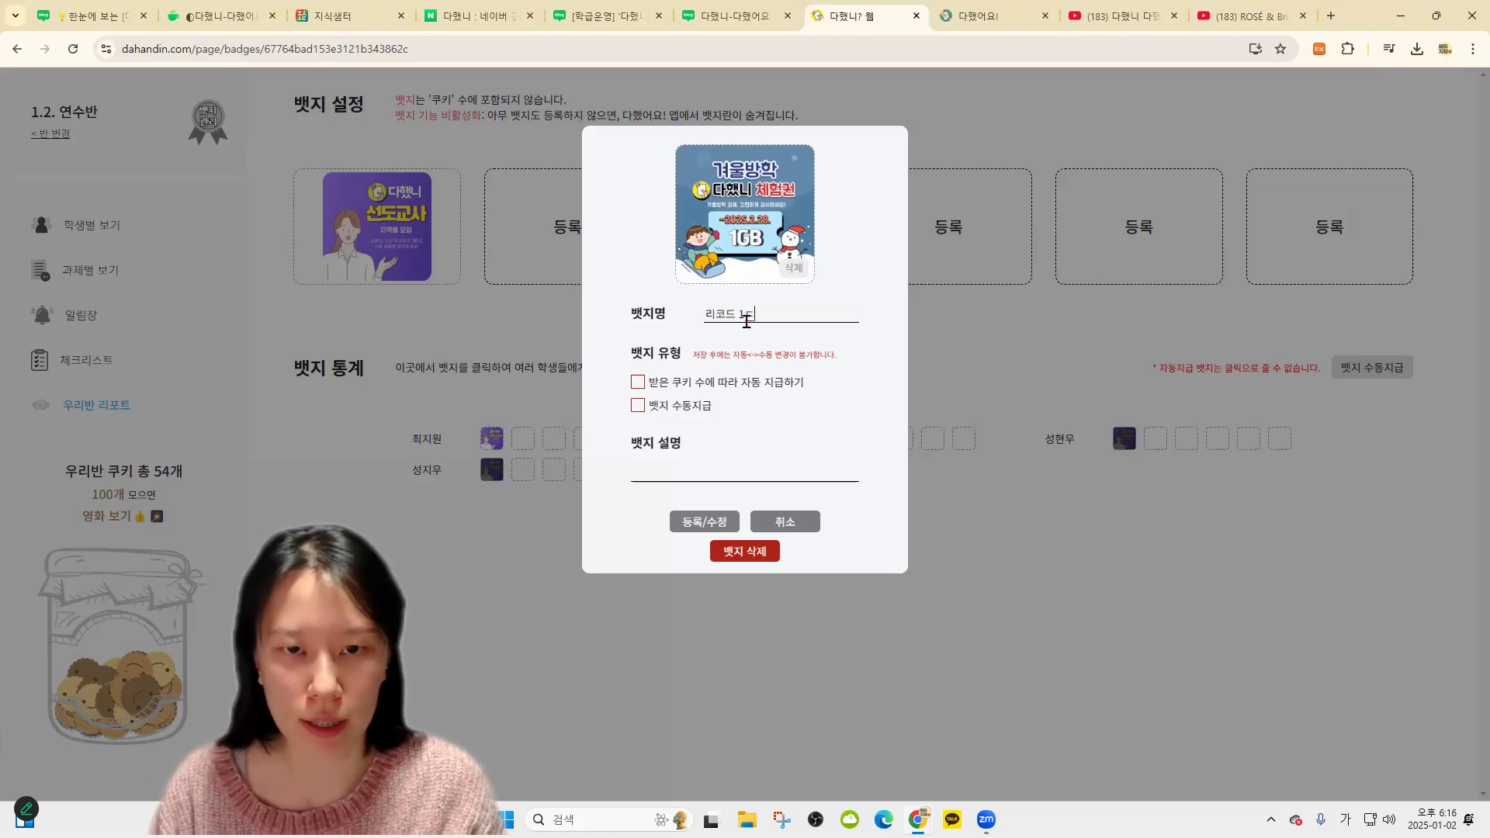
# Register the 리코더 1단계 badge as manually awarded, then return to the per-student overview
pyautogui.click(649, 405)
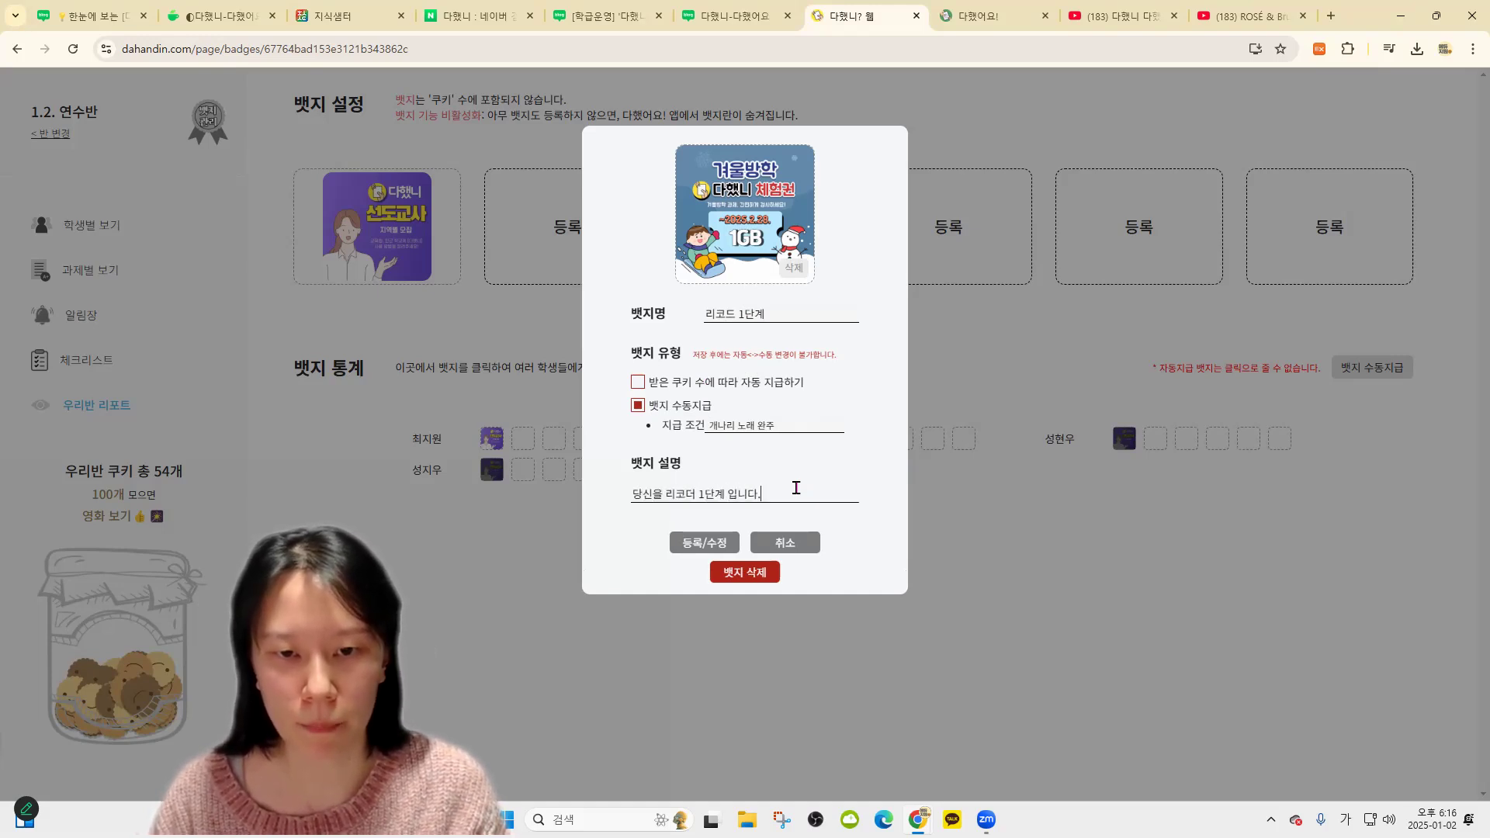
pyautogui.click(704, 543)
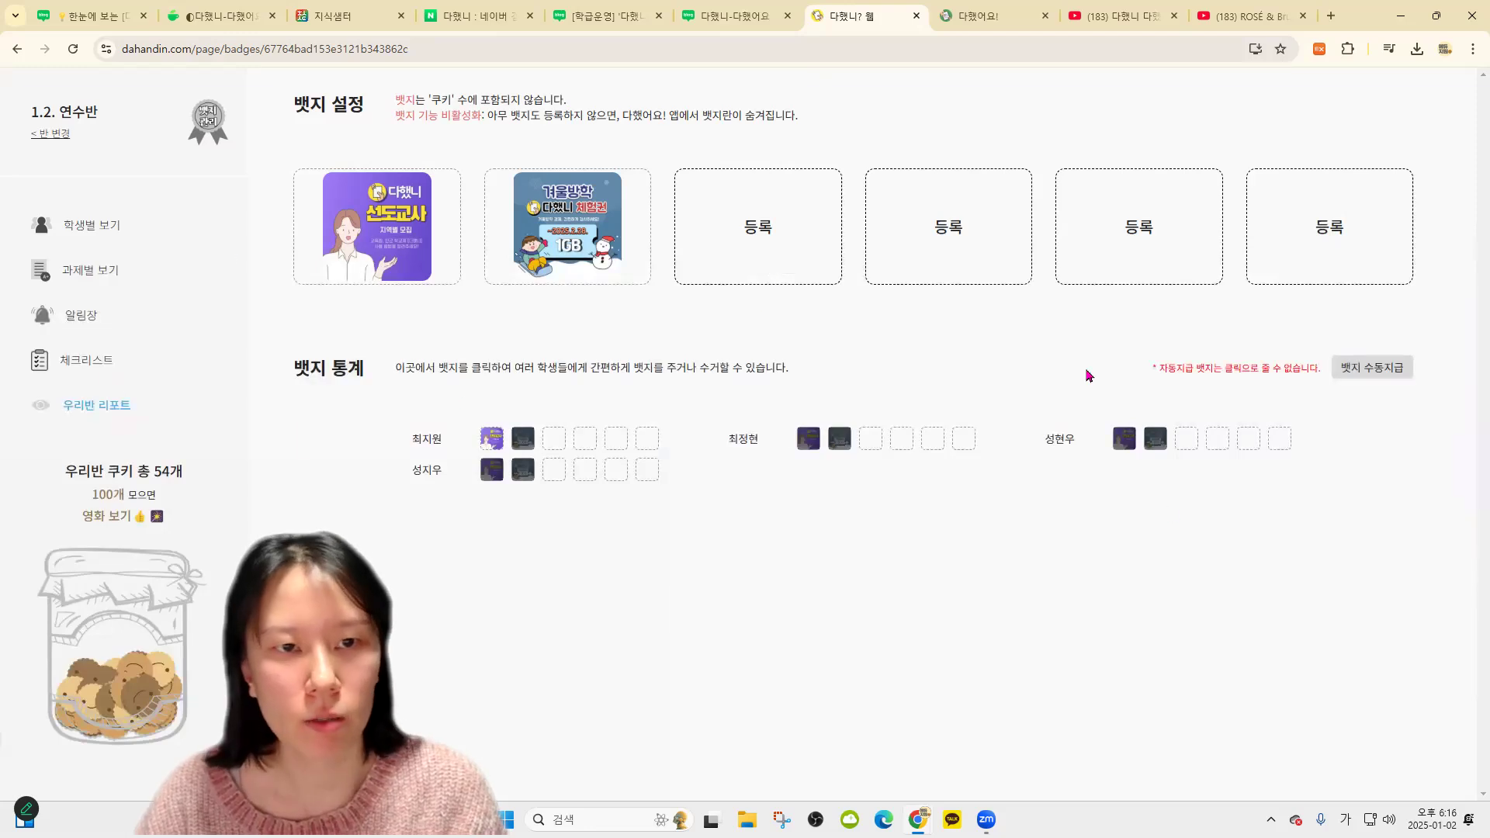
pyautogui.click(93, 271)
pyautogui.click(101, 225)
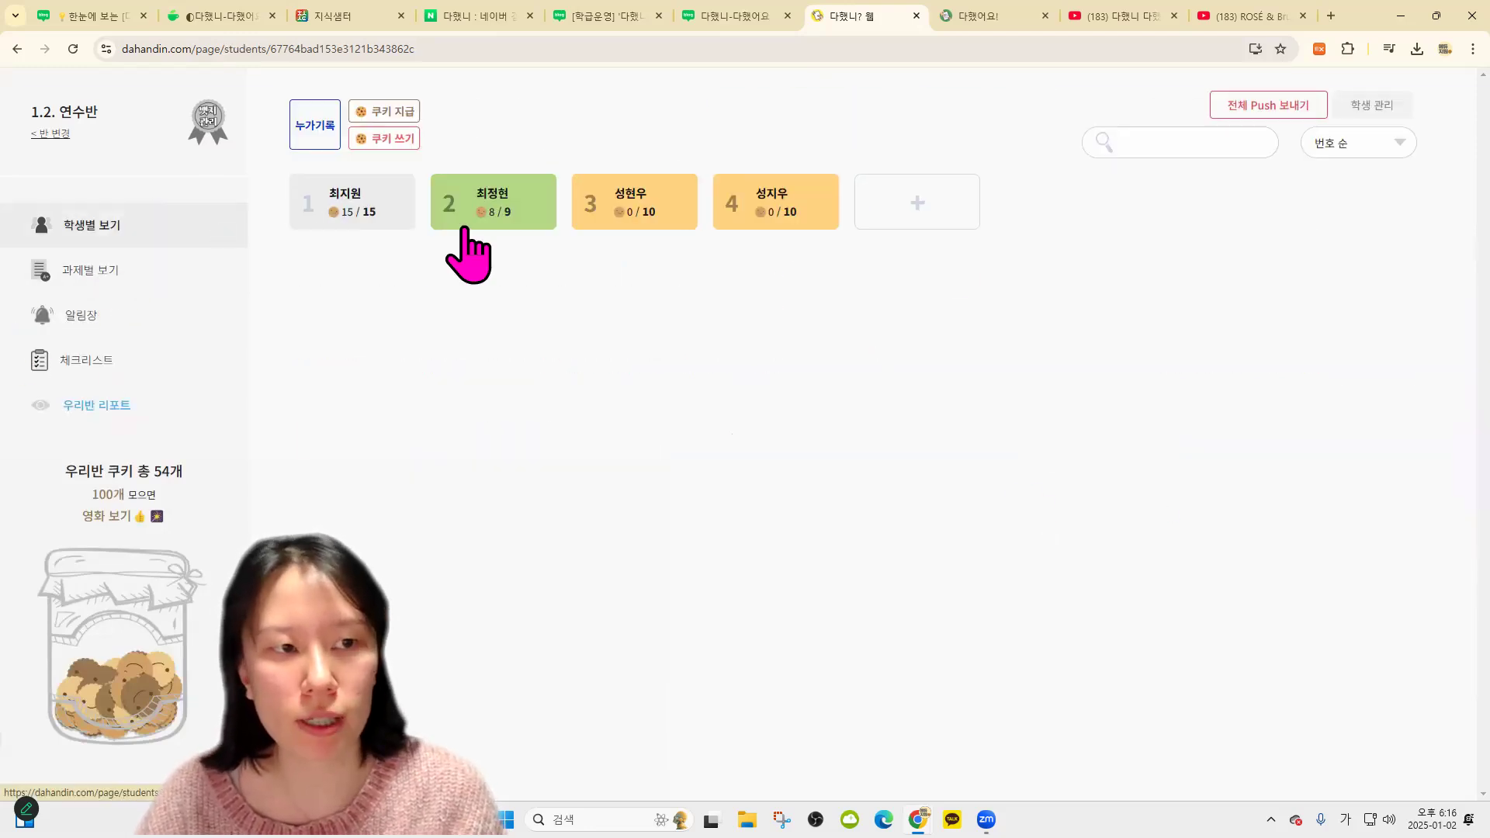
# Manually award the winter 리코더 1단계 badge to all four students and save, then go to the 다했니 cafe
pyautogui.click(410, 212)
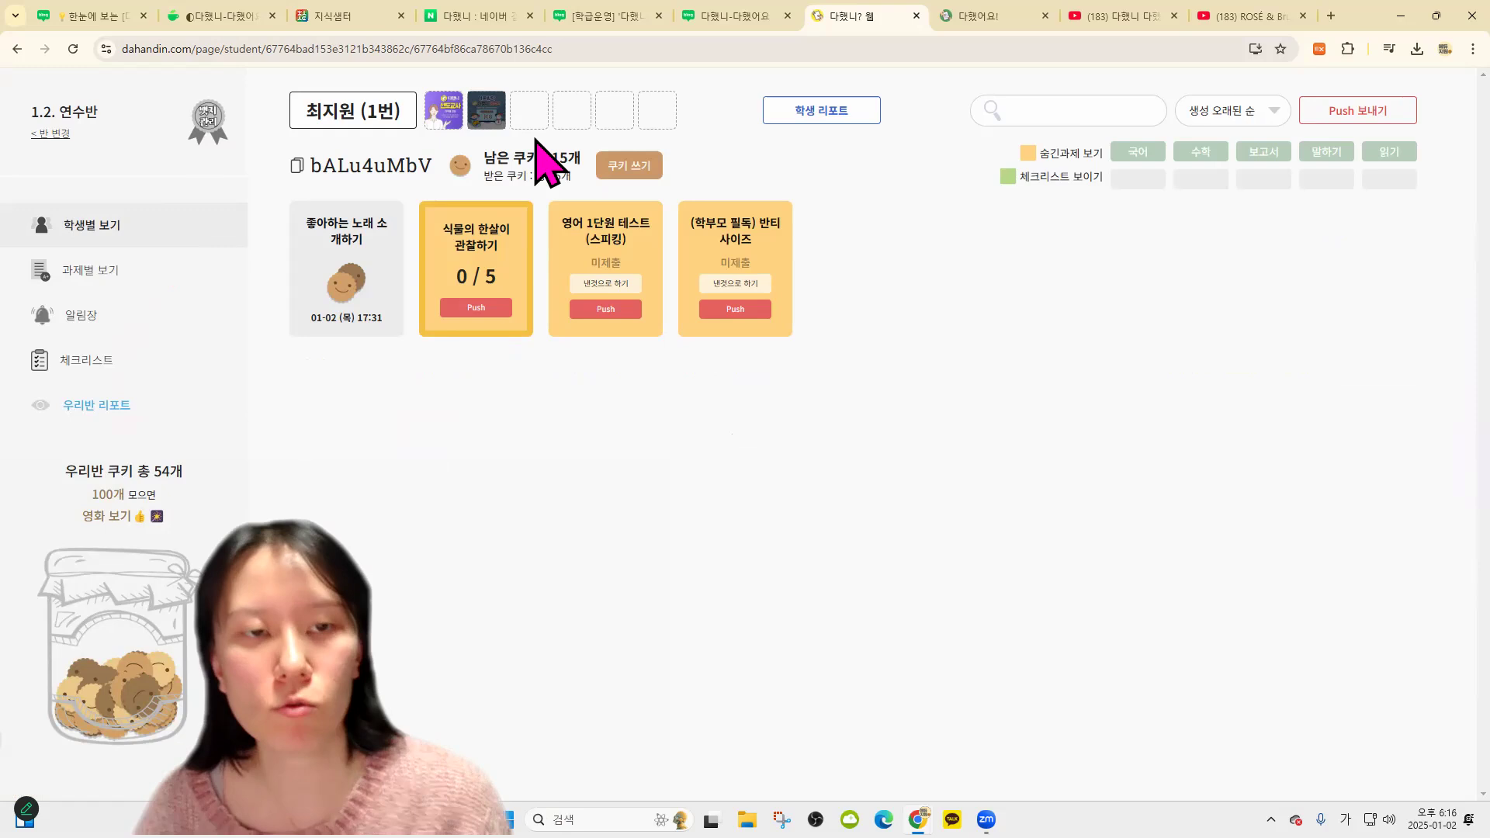
pyautogui.click(206, 122)
pyautogui.click(1365, 370)
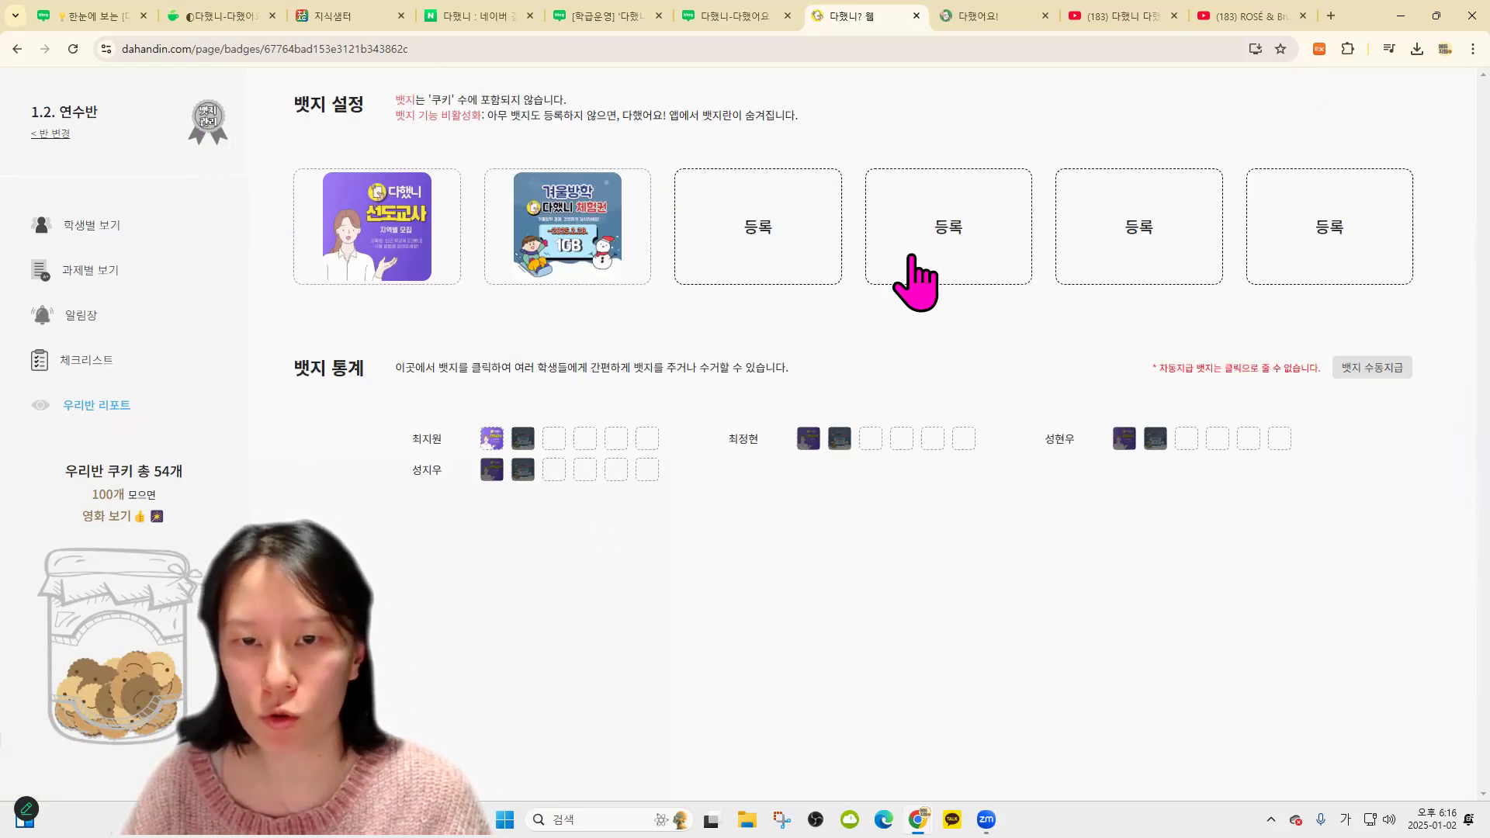
pyautogui.click(523, 438)
pyautogui.click(523, 470)
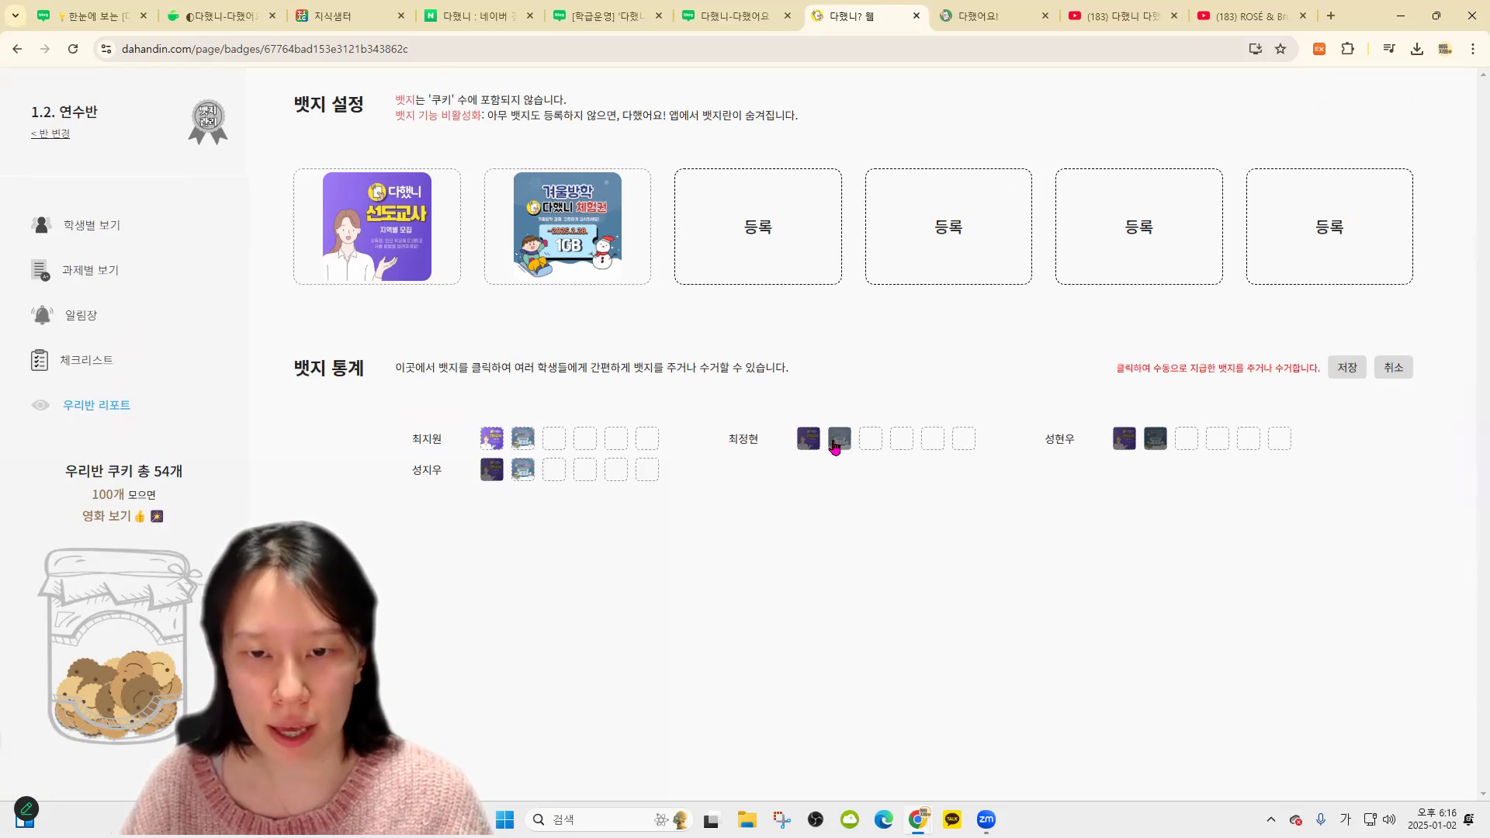
pyautogui.click(839, 439)
pyautogui.click(1156, 438)
pyautogui.click(1352, 371)
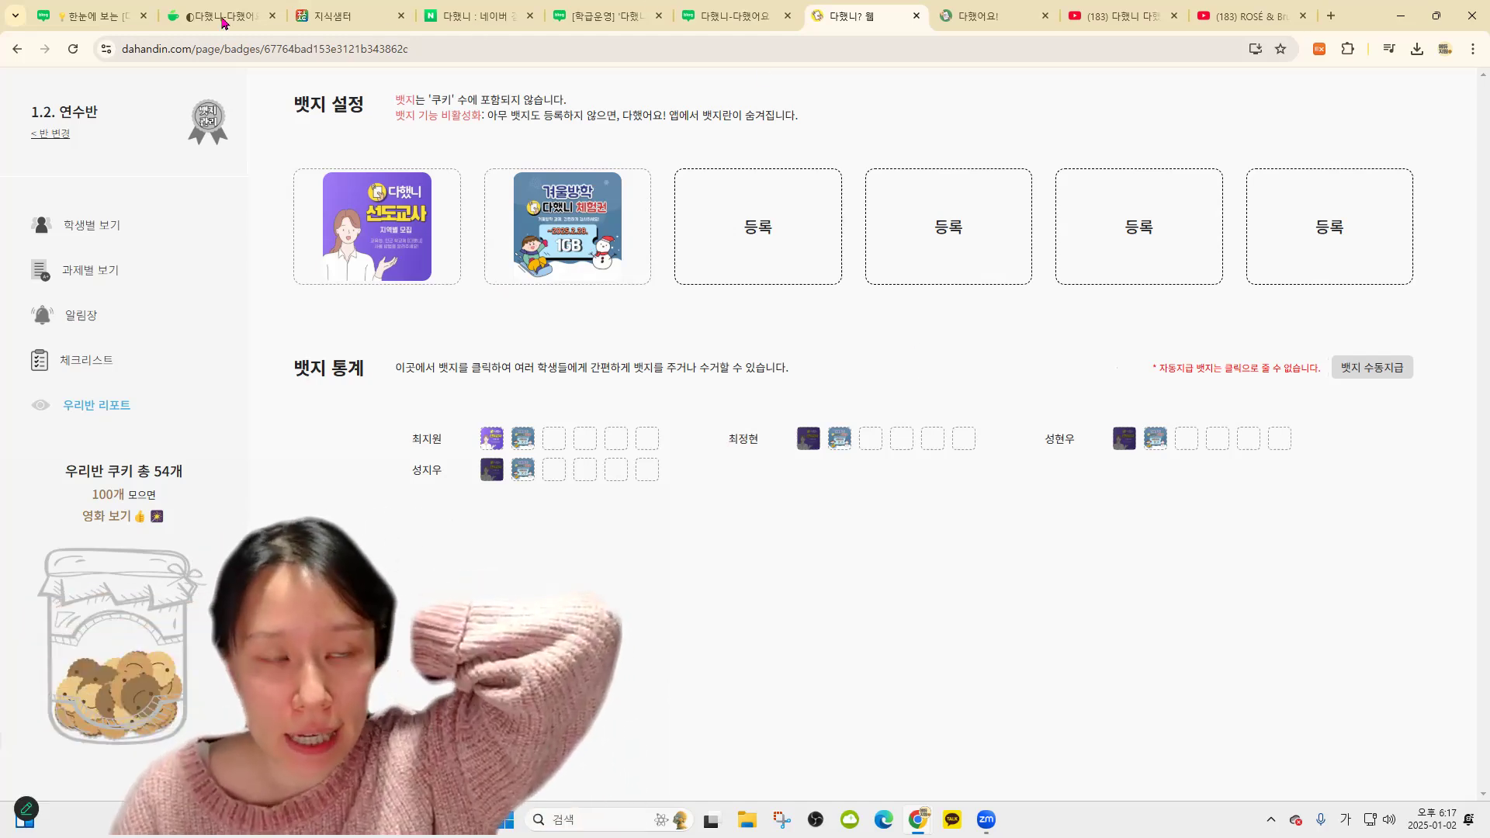
pyautogui.click(221, 15)
pyautogui.click(406, 471)
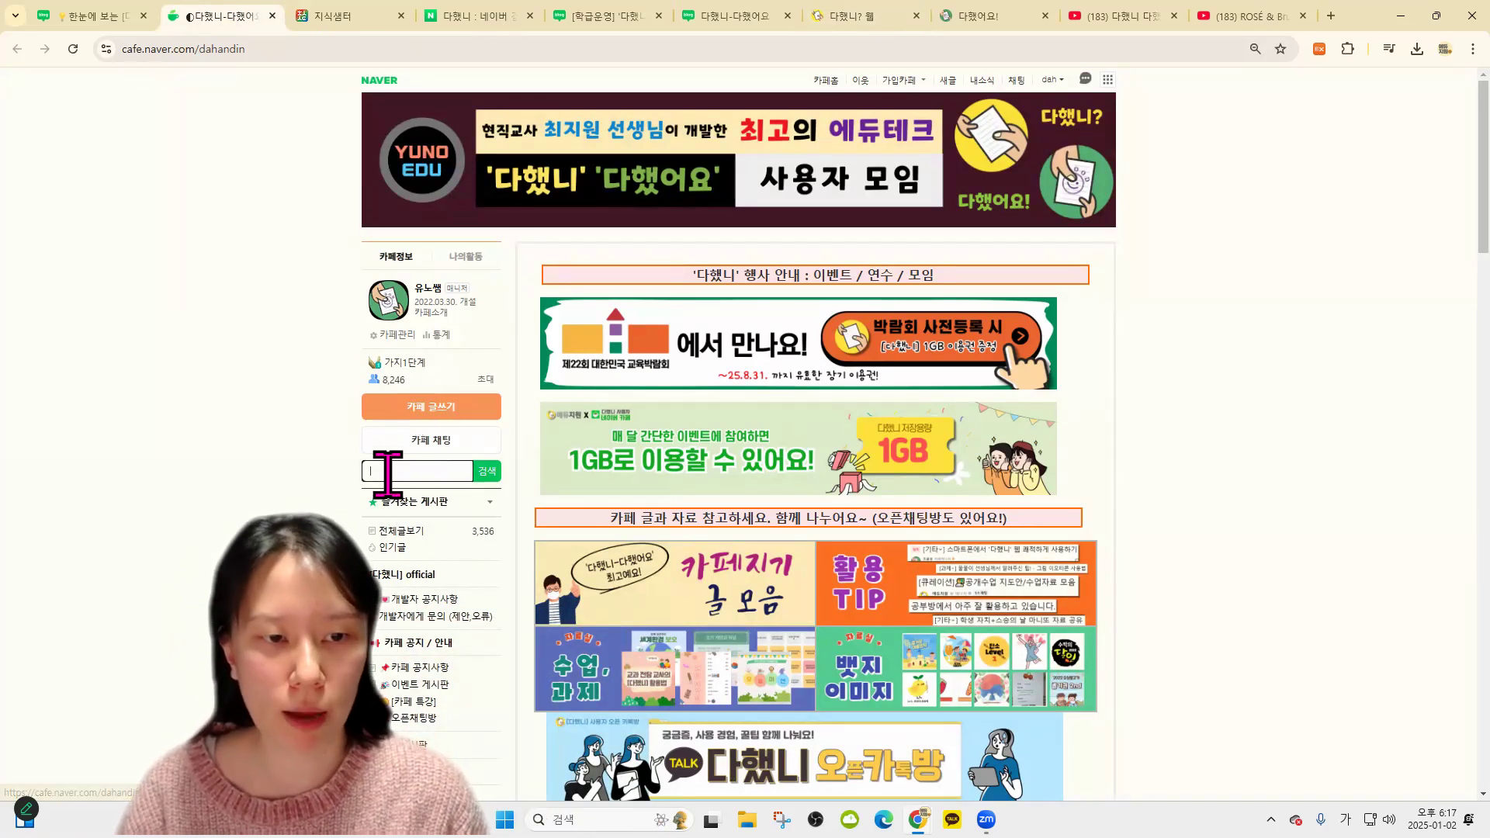
# Search the cafe for 뱃지 at 100% zoom and read the summer beach badge post
pyautogui.write('뱃지')
pyautogui.press('Return')
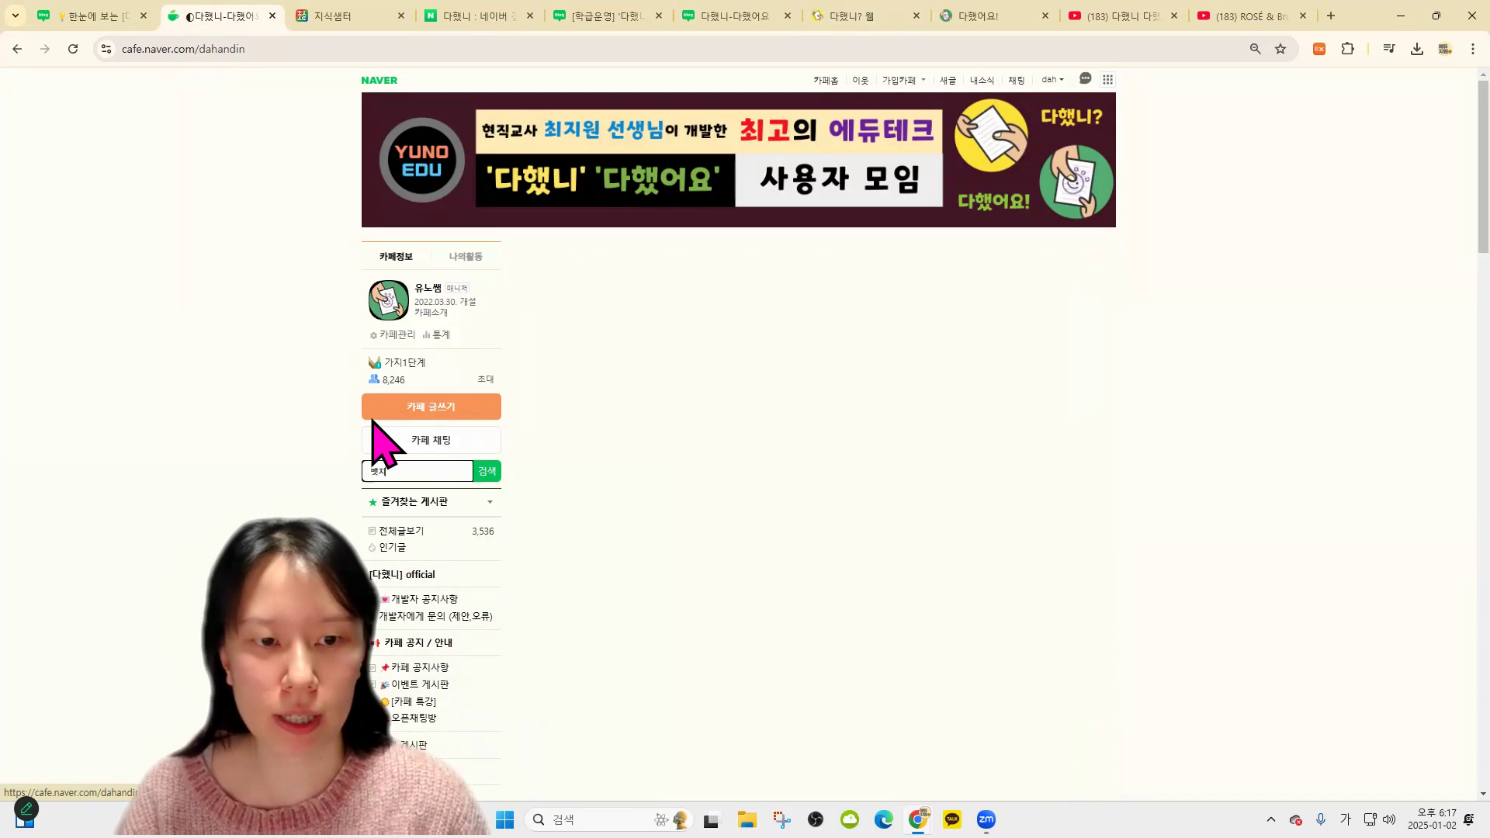
pyautogui.hotkey('ctrl', '+')
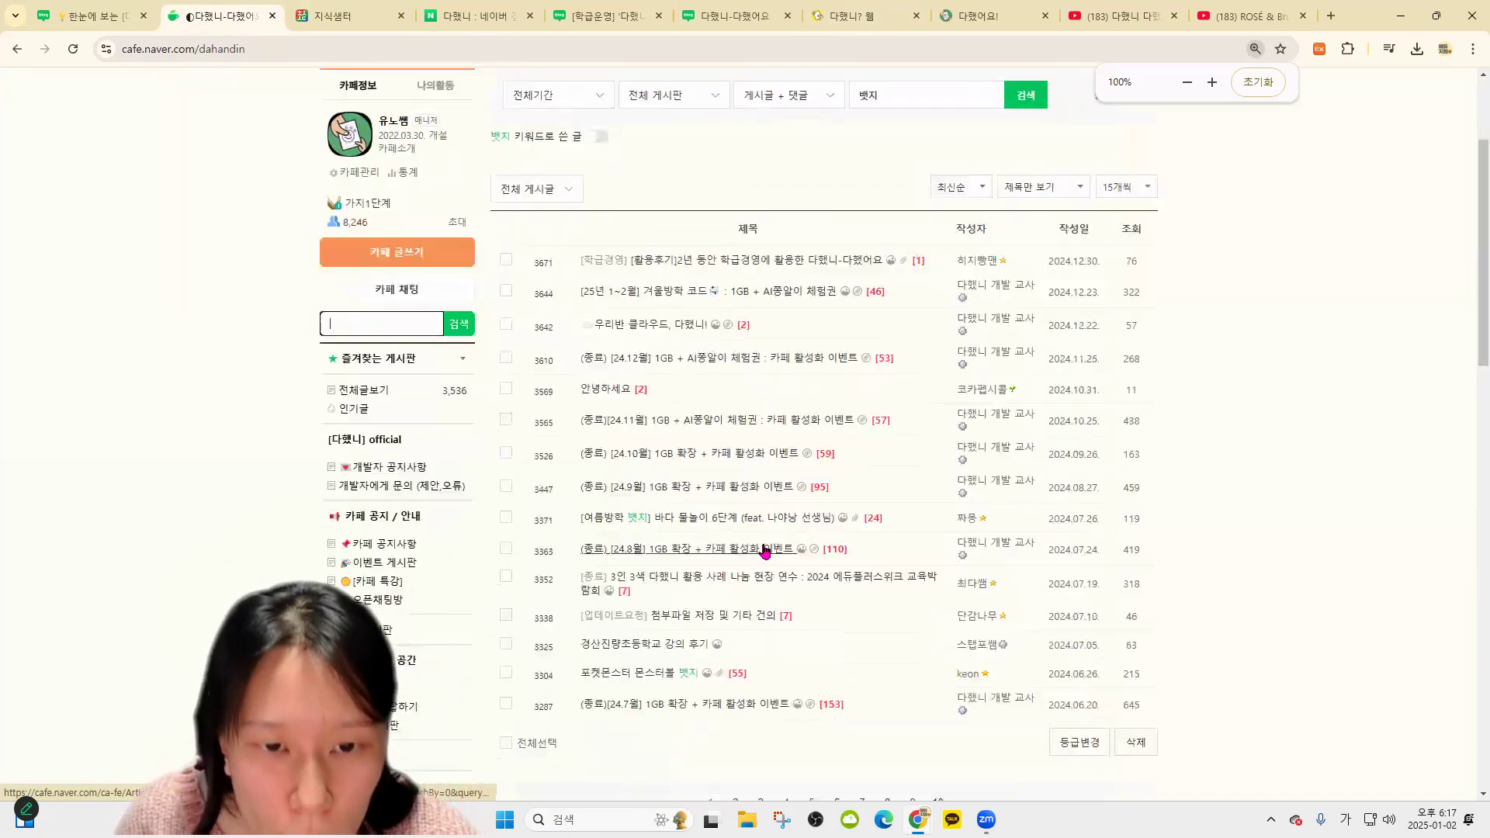
pyautogui.click(834, 530)
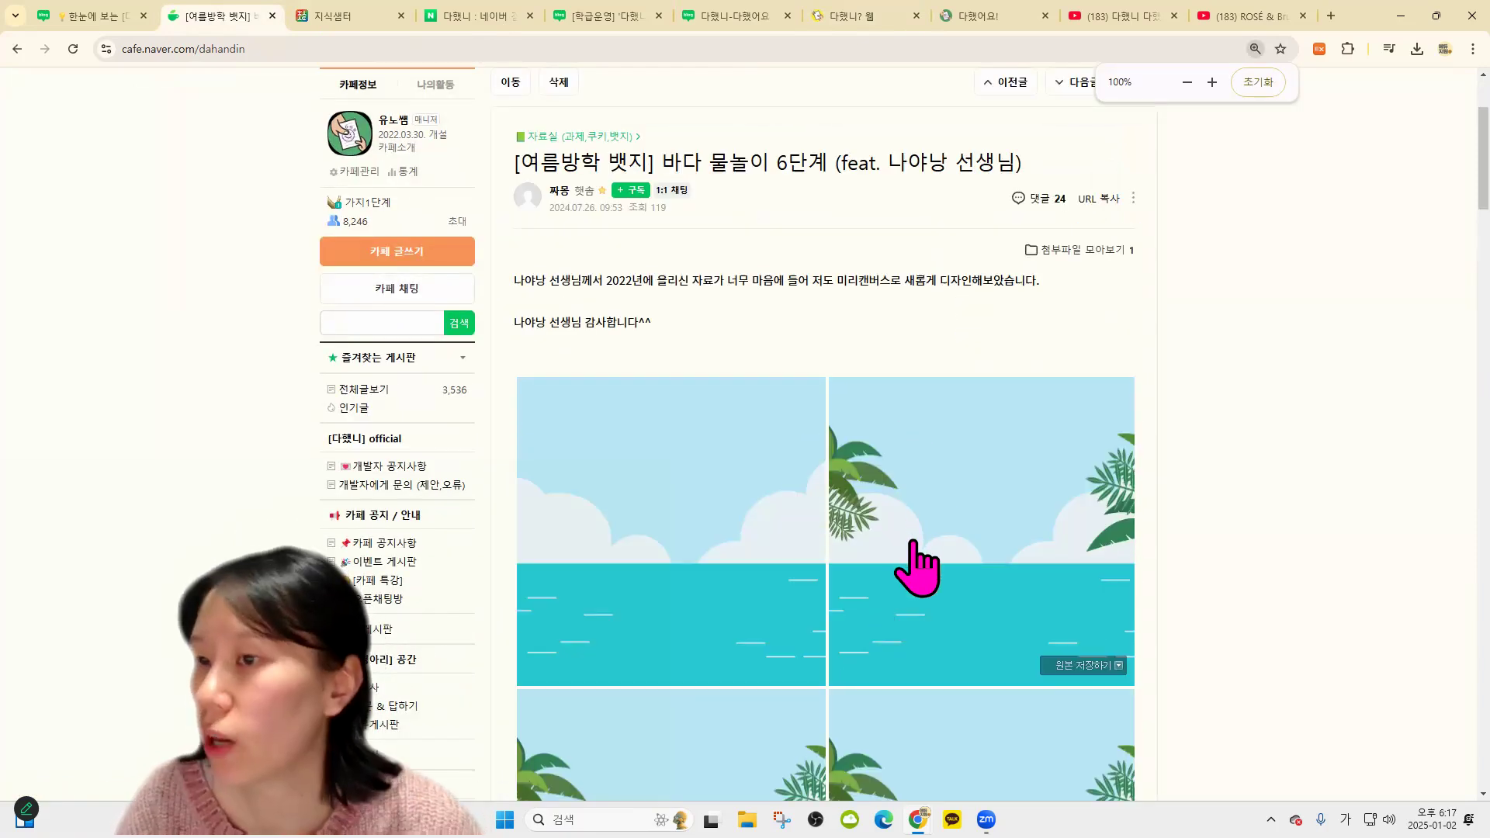
pyautogui.scroll(-3, 915, 566)
pyautogui.scroll(-8, 701, 375)
pyautogui.scroll(4, 788, 383)
pyautogui.scroll(-4, 788, 383)
pyautogui.click(16, 49)
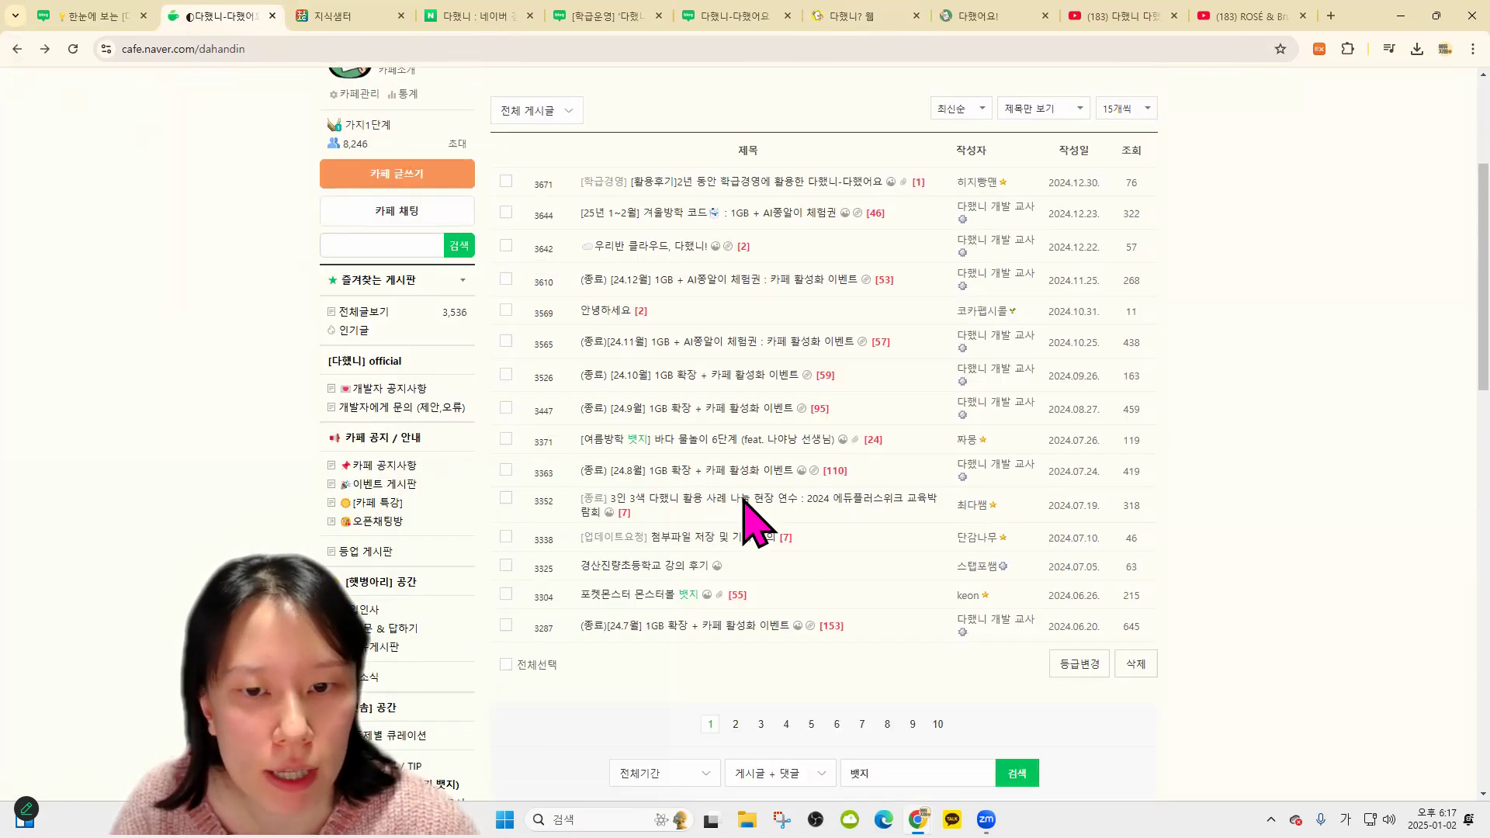
# Read the 포켓몬스터 몬스터볼 뱃지 post, then return to the 뱃지 search results
pyautogui.click(661, 524)
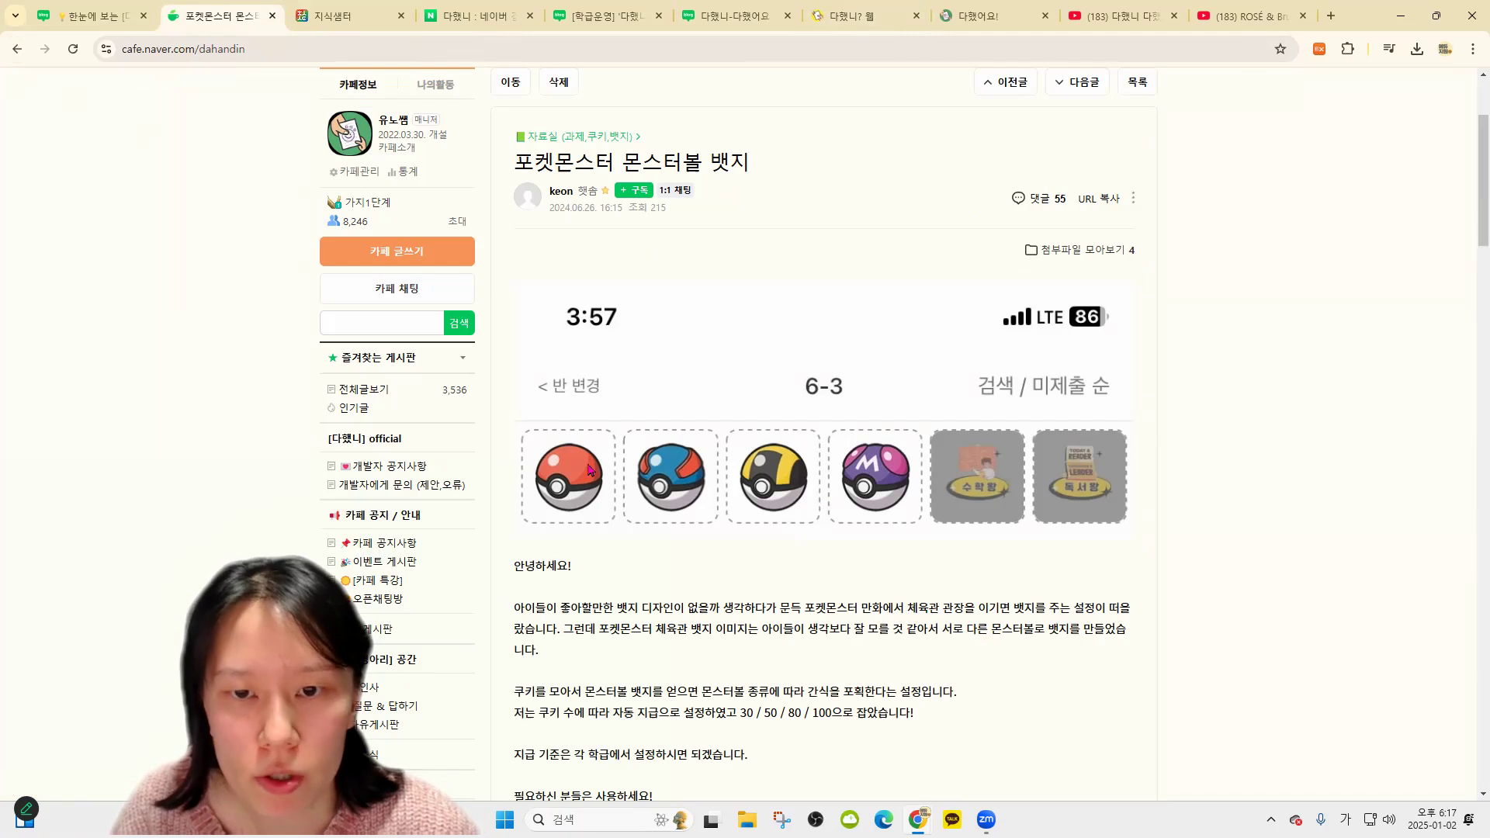
pyautogui.scroll(-1, 860, 398)
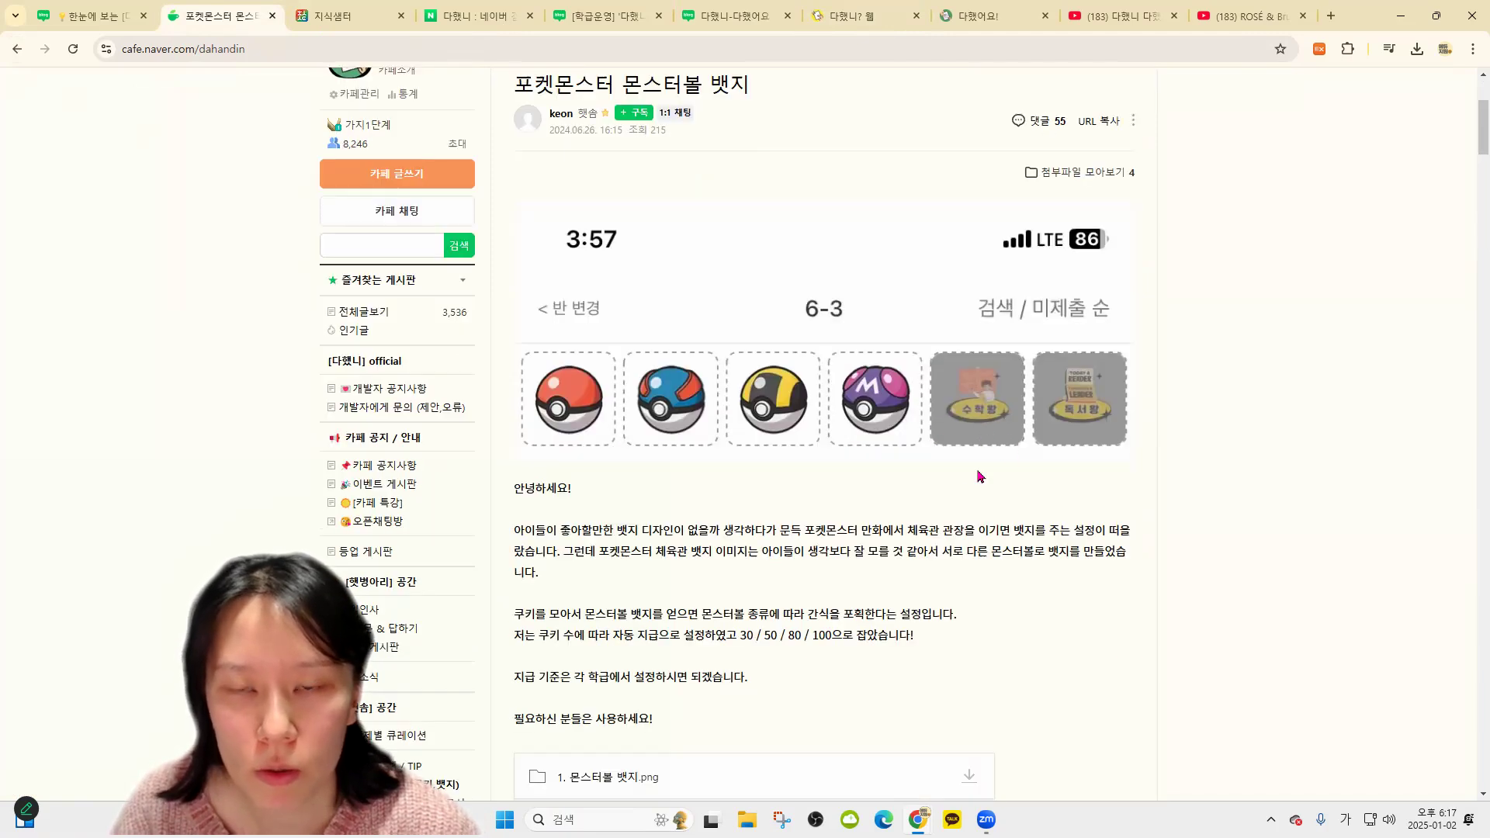
pyautogui.scroll(-12, 990, 433)
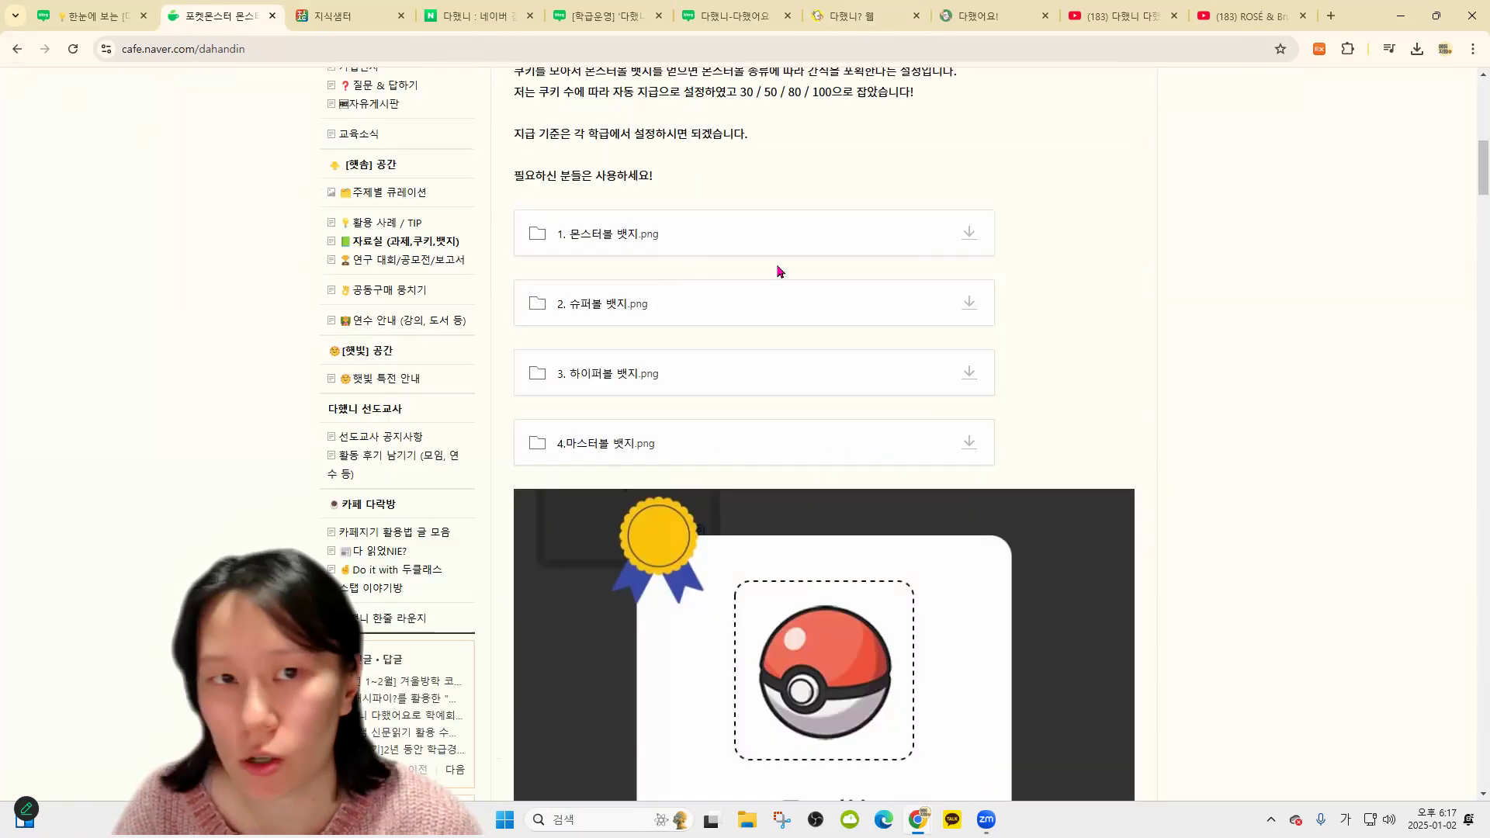
pyautogui.scroll(-10, 885, 500)
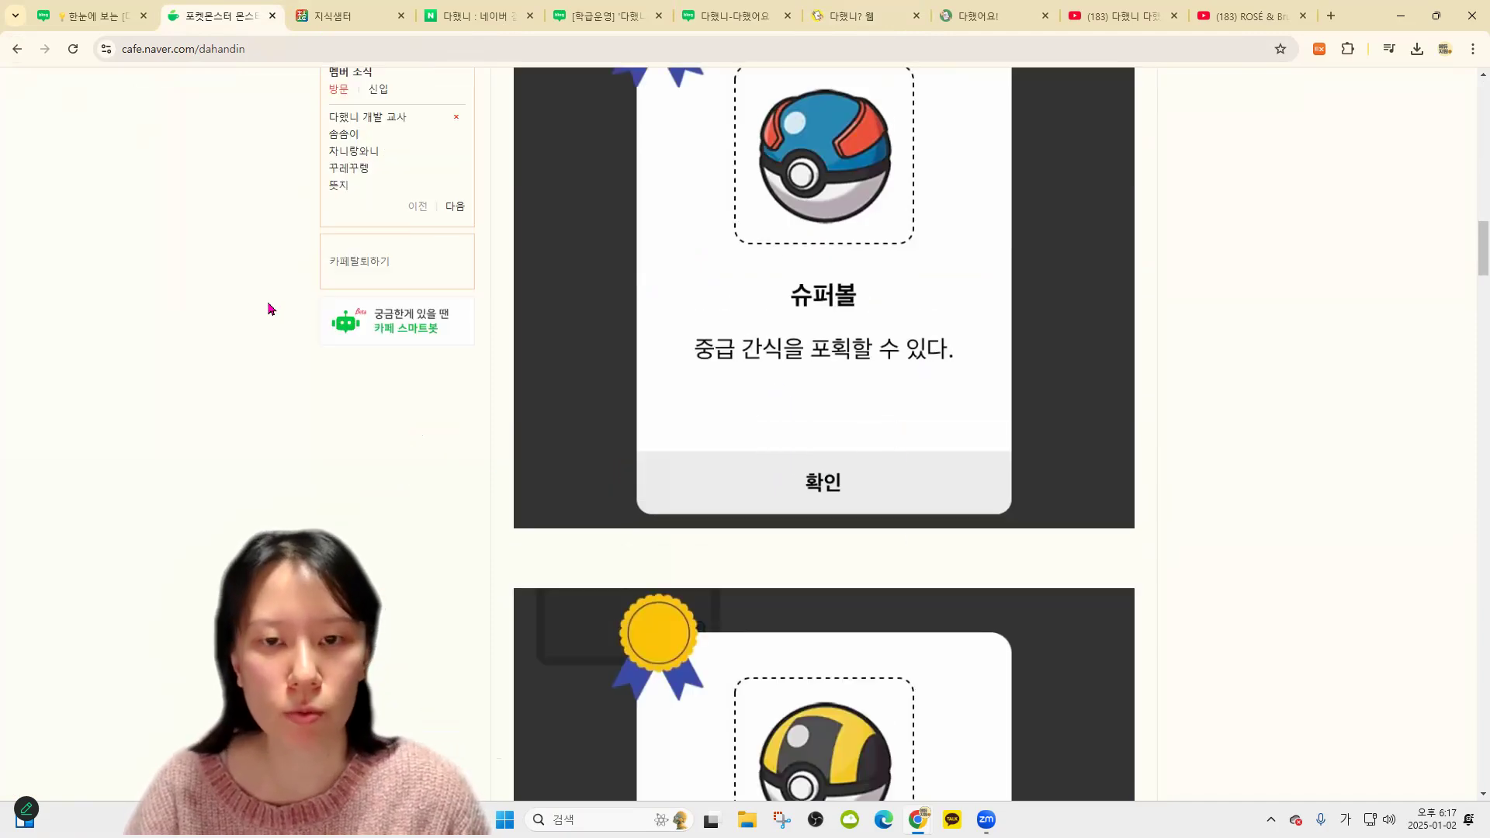
pyautogui.hotkey('alt', 'Left')
pyautogui.scroll(-5, 825, 433)
pyautogui.scroll(5, 734, 563)
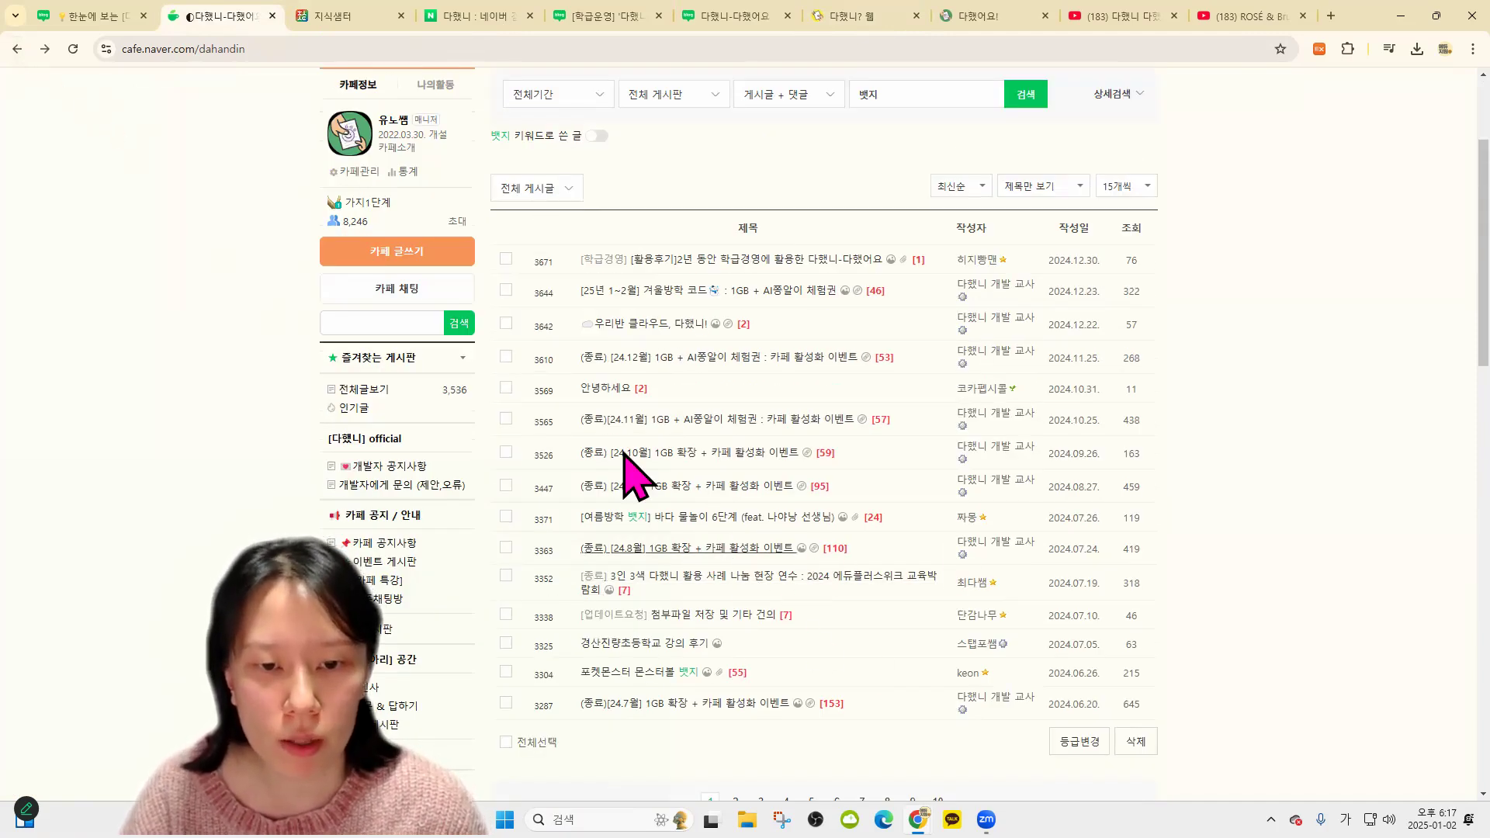
# Show all cafe posts and read the 활용후기 post about two years of 다했니 use
pyautogui.click(373, 390)
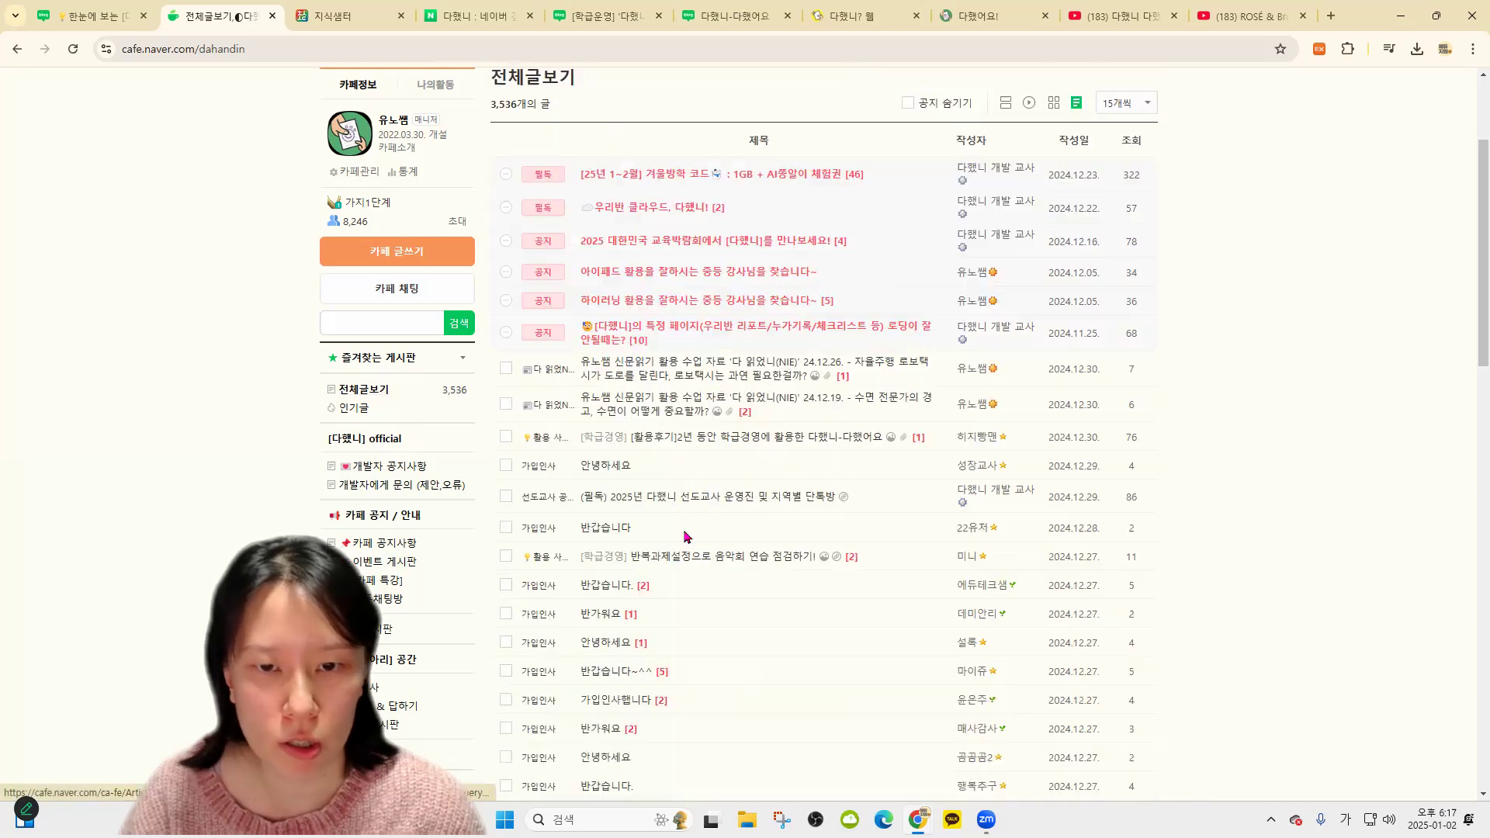
pyautogui.click(799, 438)
pyautogui.scroll(-15, 982, 489)
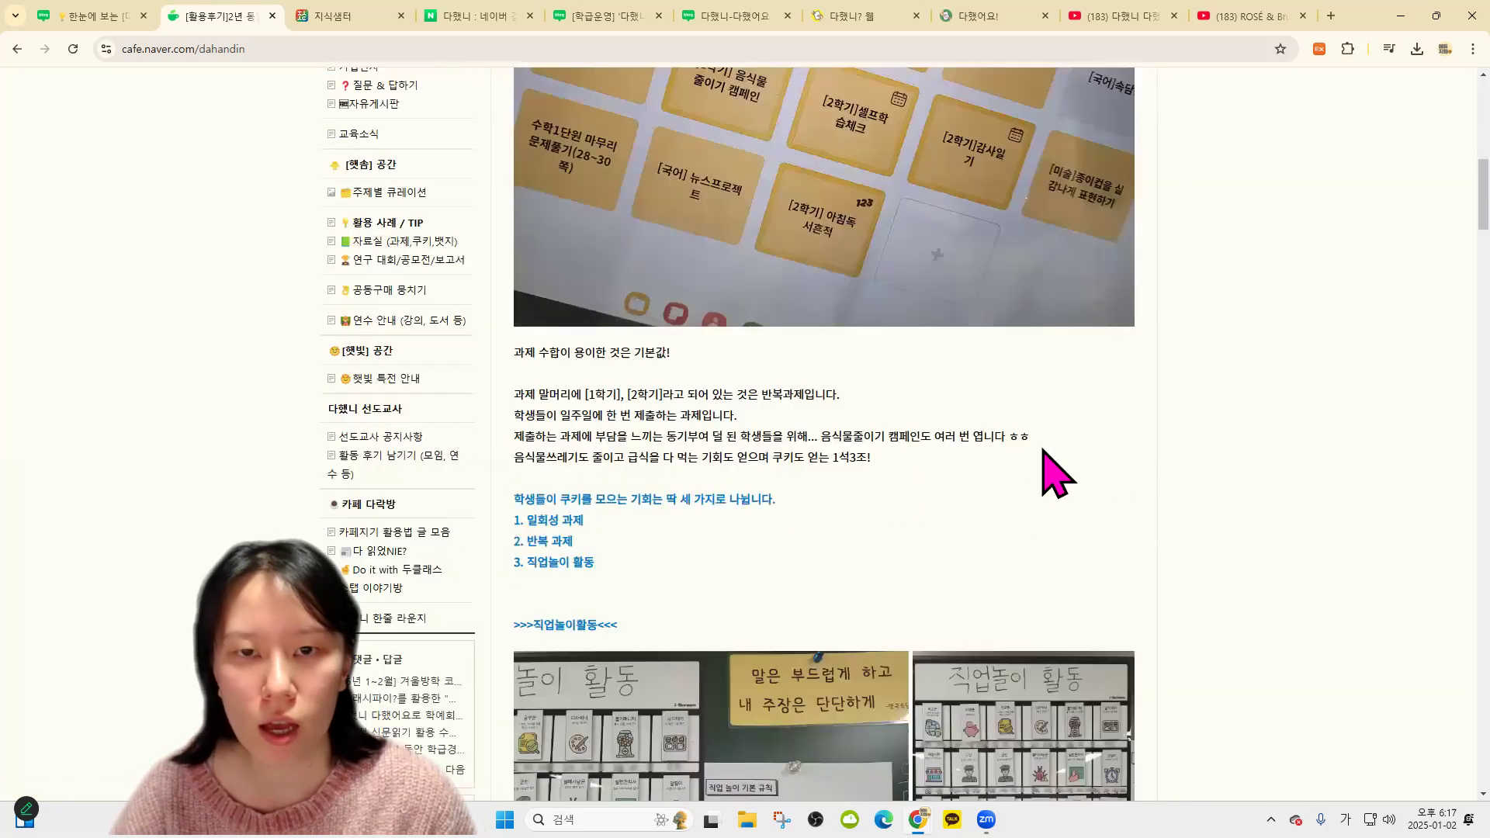
pyautogui.scroll(-4, 784, 381)
pyautogui.scroll(6, 891, 466)
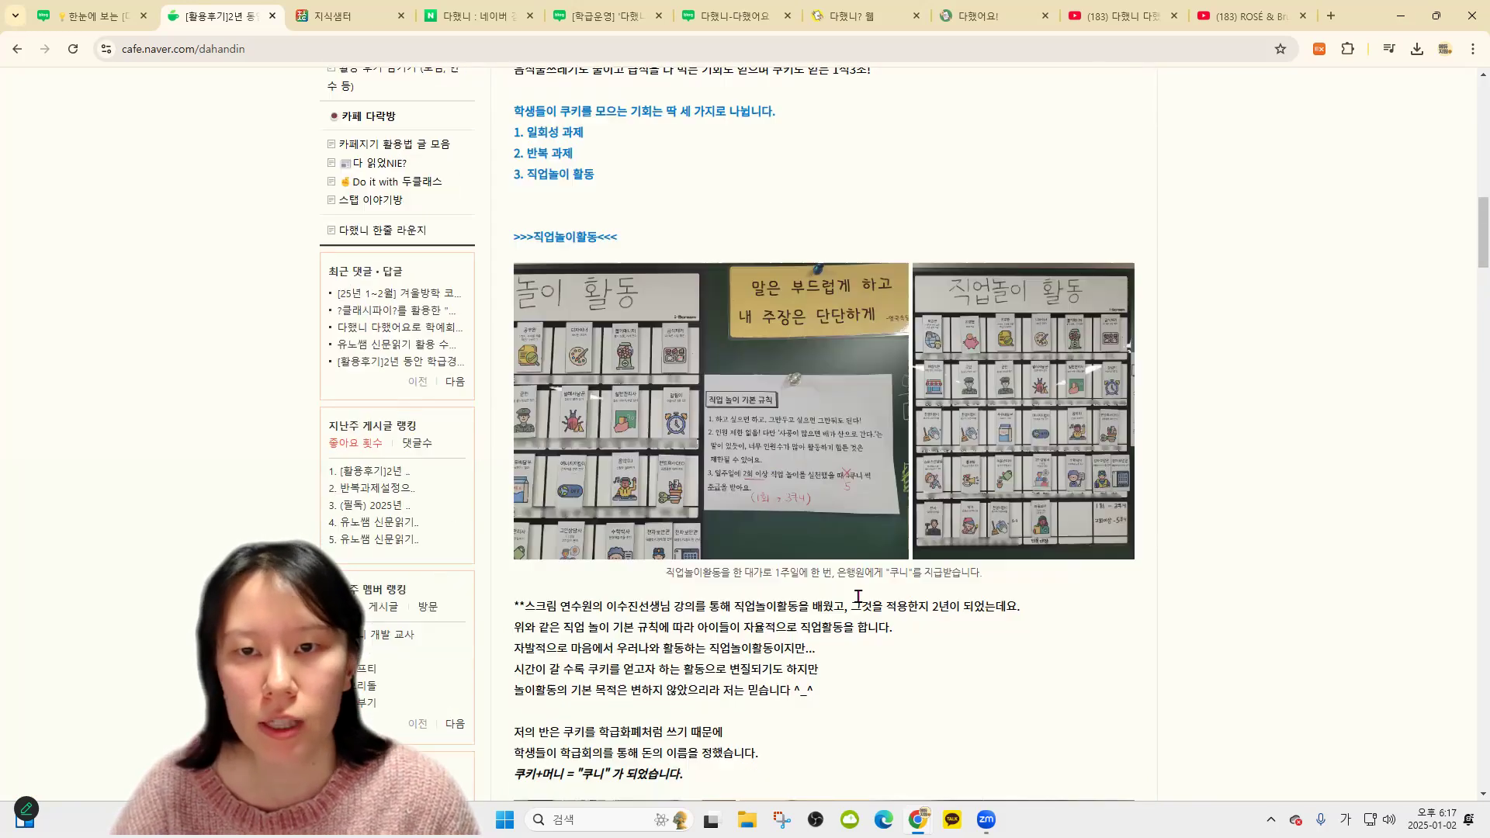
pyautogui.scroll(-2, 863, 527)
pyautogui.scroll(-12, 864, 528)
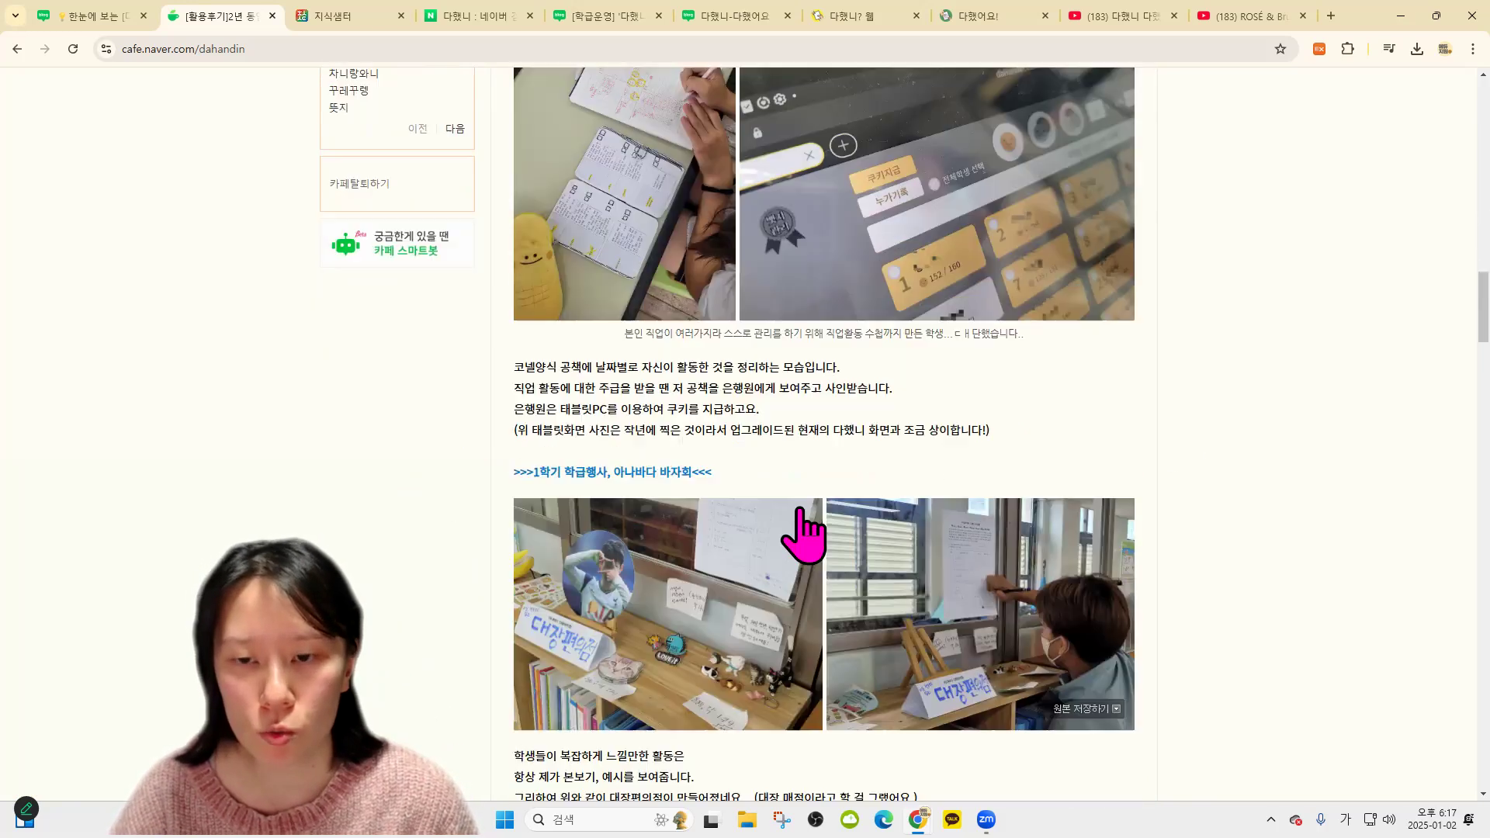
pyautogui.scroll(-15, 784, 500)
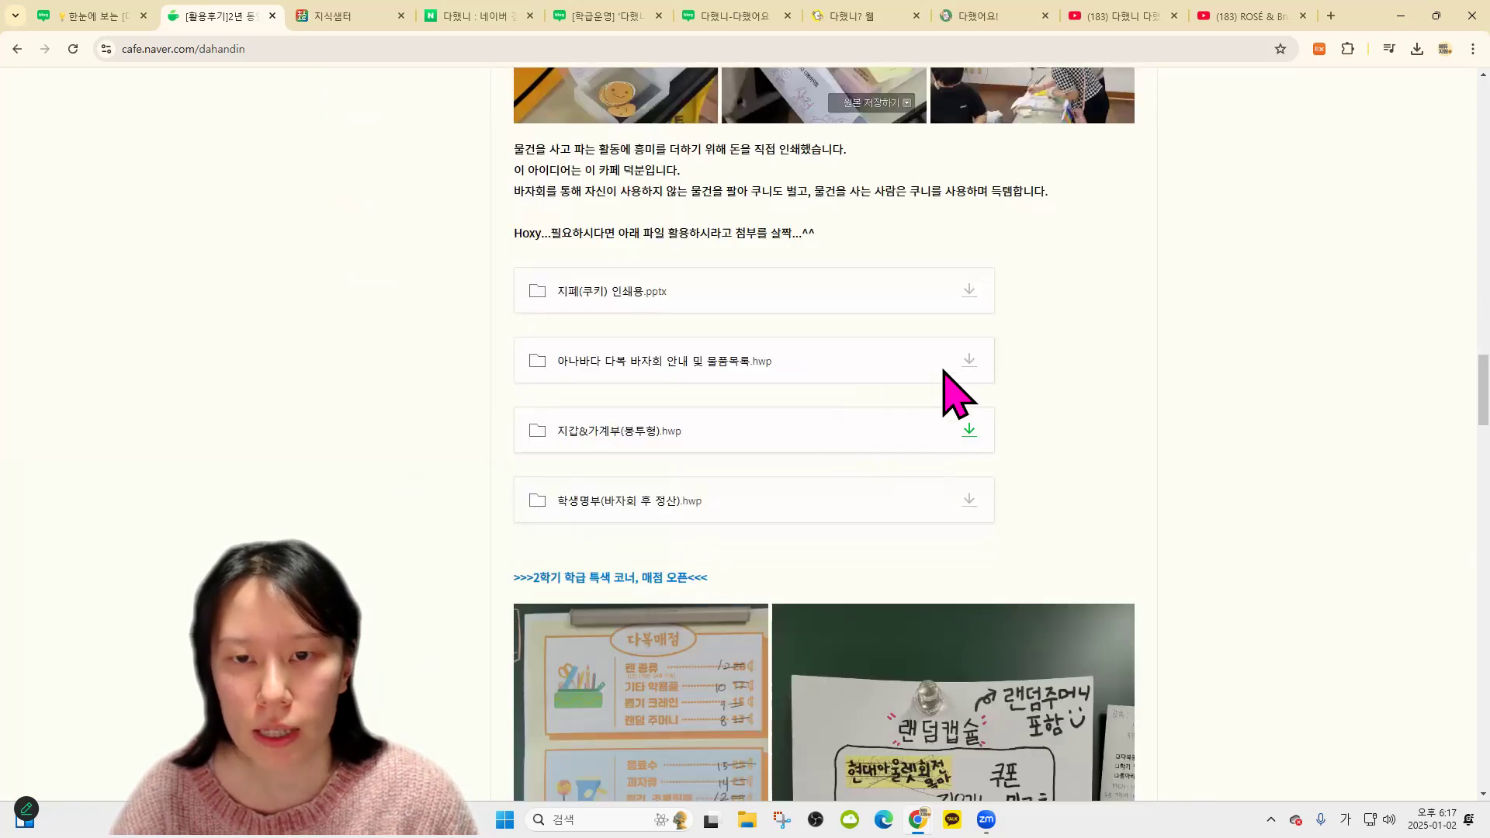
pyautogui.scroll(-20, 904, 373)
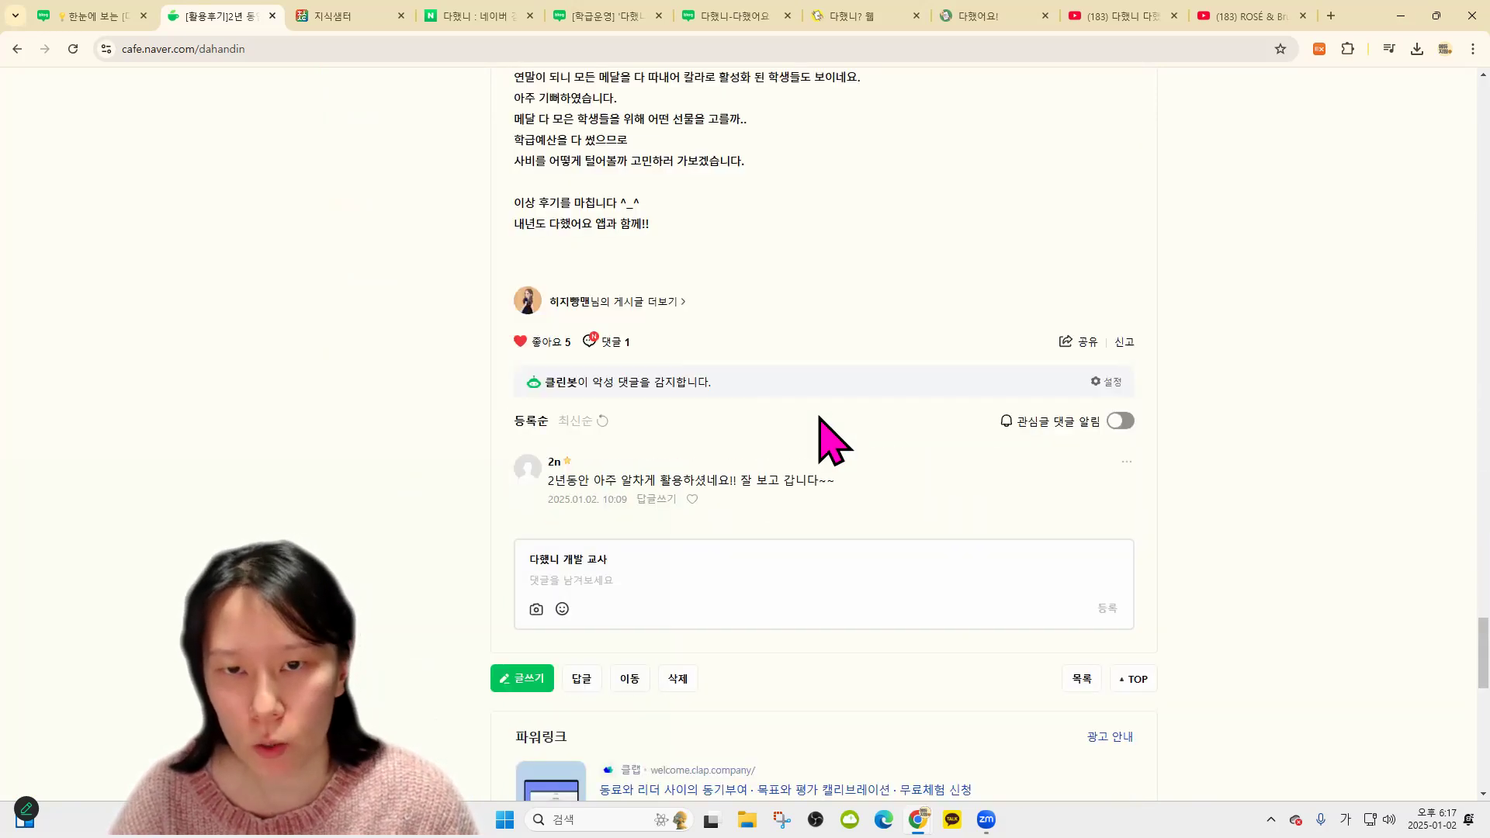
pyautogui.scroll(3, 911, 295)
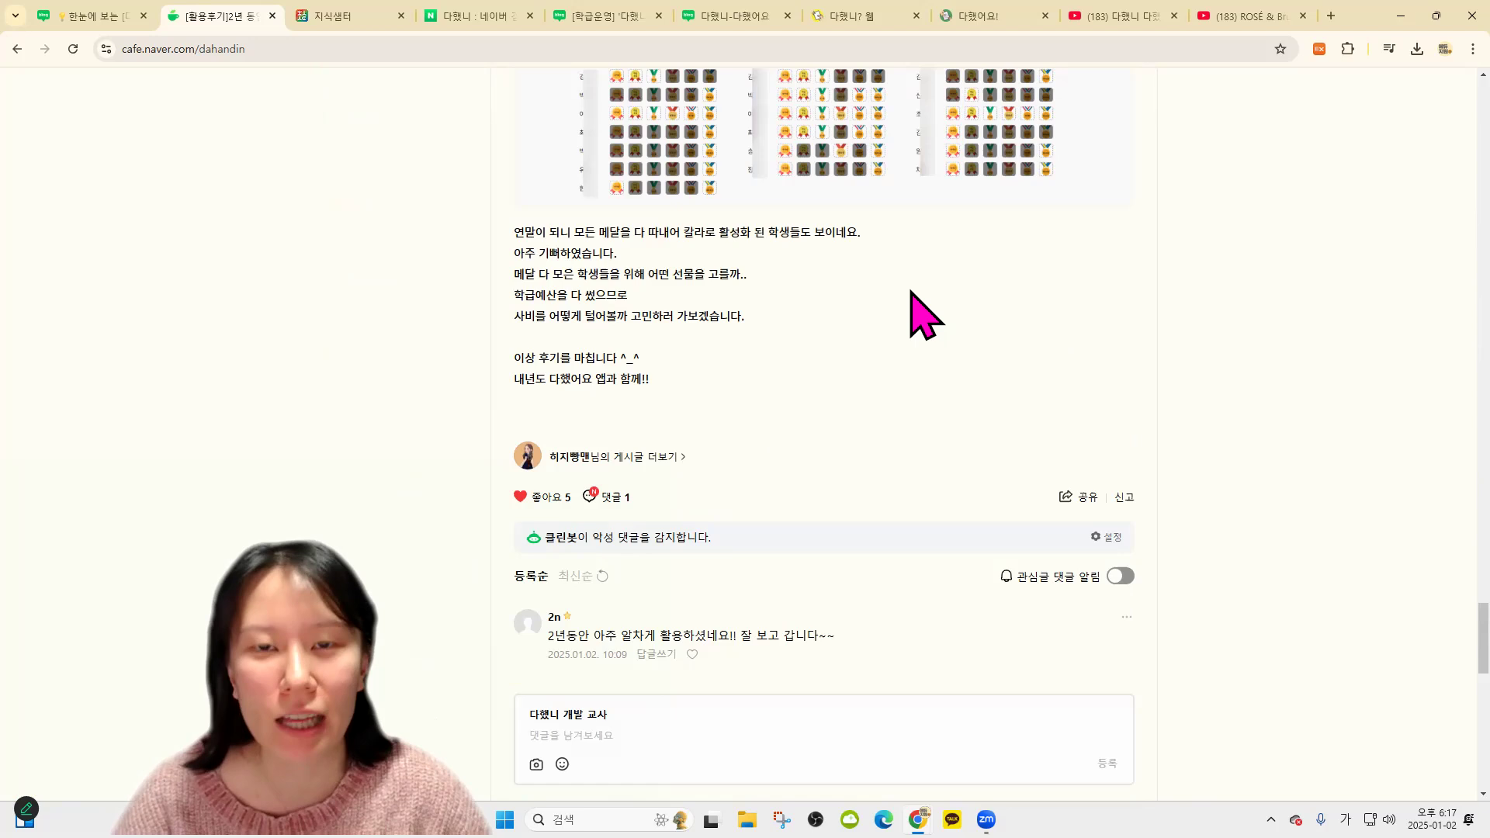
pyautogui.scroll(9, 815, 295)
pyautogui.scroll(20, 683, 318)
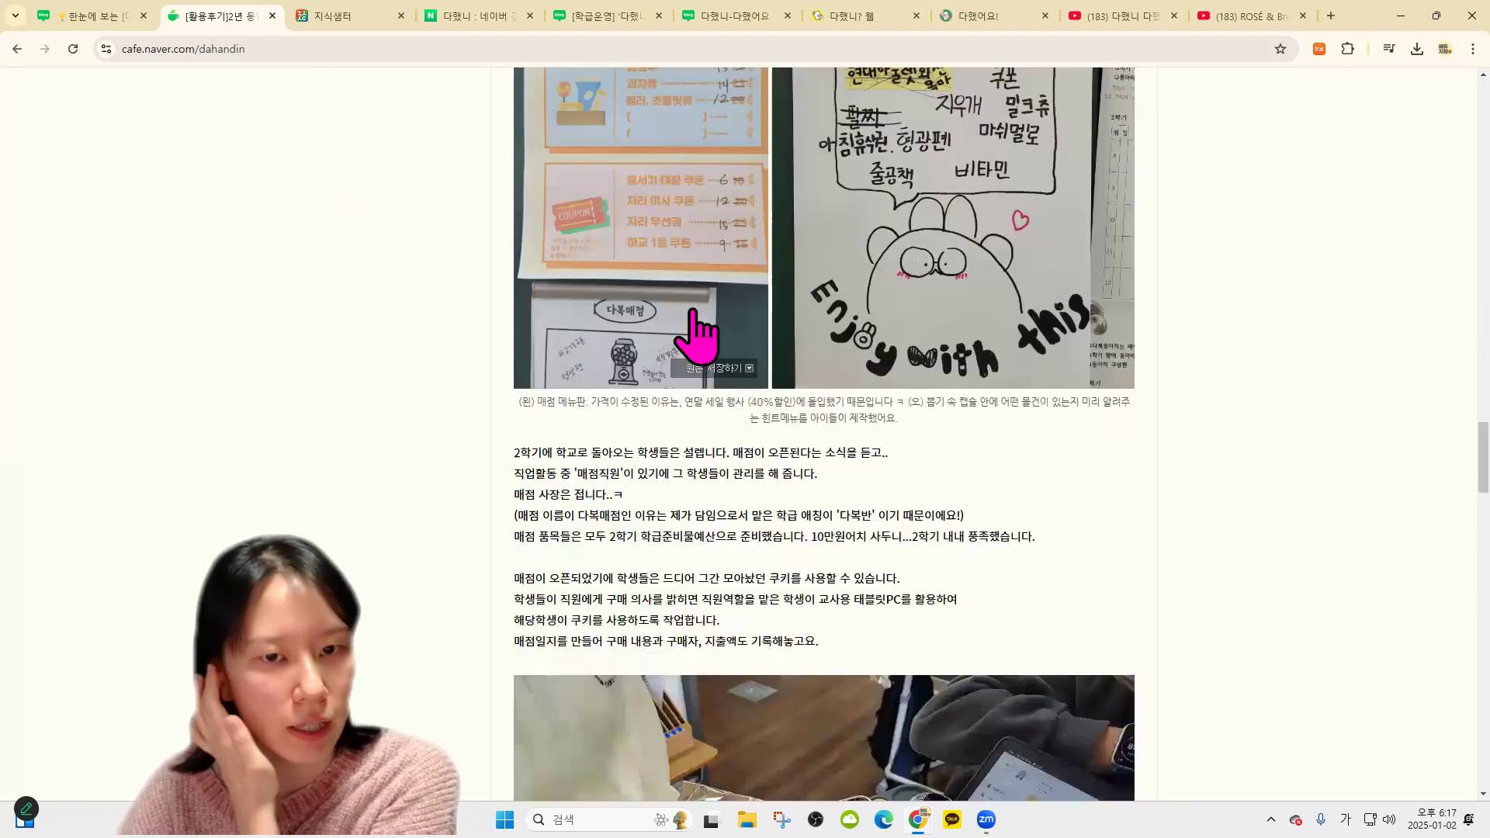
pyautogui.scroll(15, 890, 421)
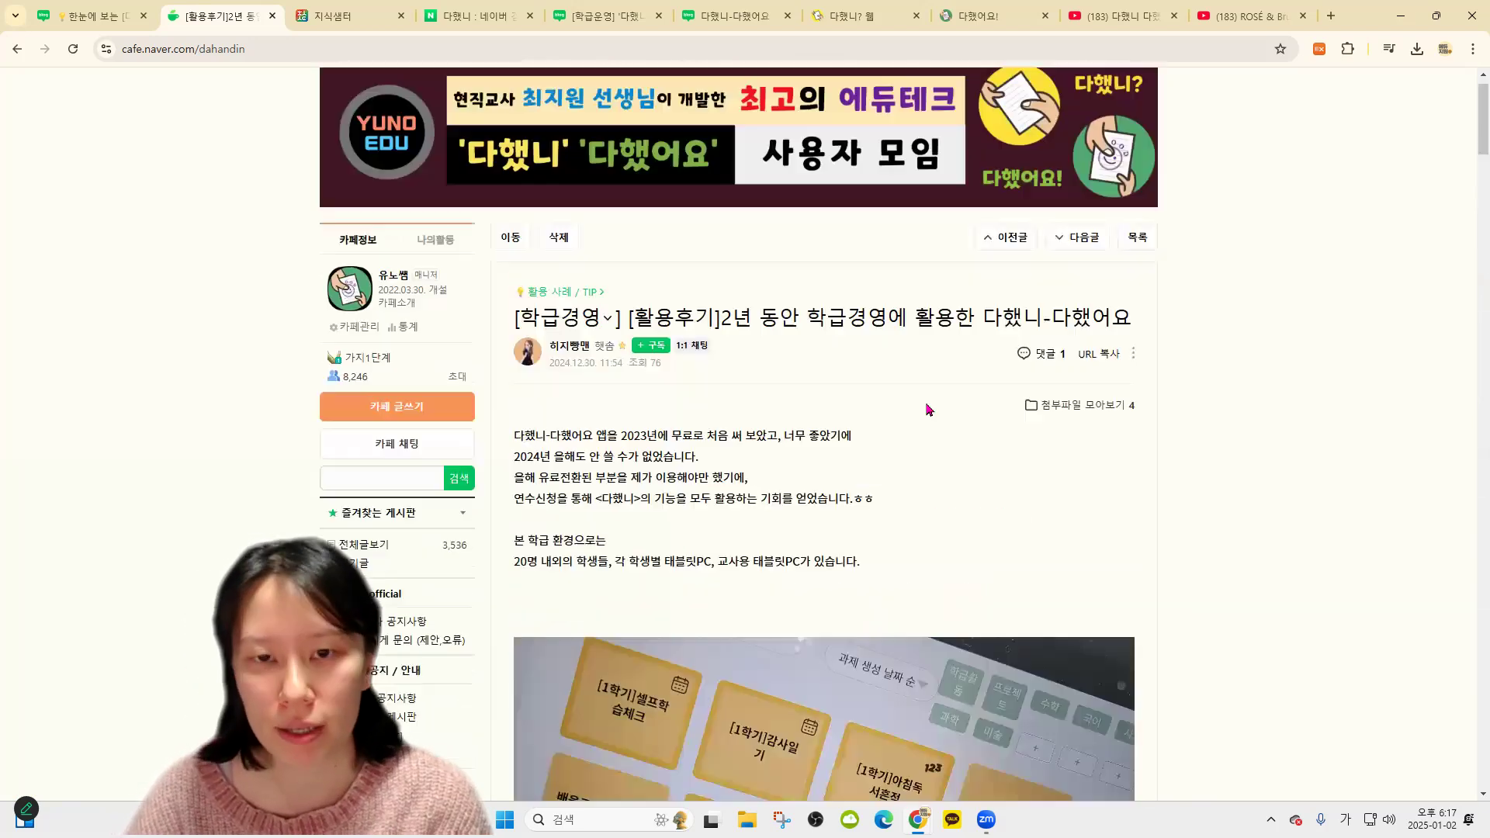
pyautogui.scroll(-14, 1279, 419)
pyautogui.scroll(-2, 1264, 409)
pyautogui.scroll(15, 1264, 409)
# Play and pause the 다했니 쿠키 video from the YouTube results, then go to 지식샘터
pyautogui.click(1137, 16)
pyautogui.scroll(2, 528, 419)
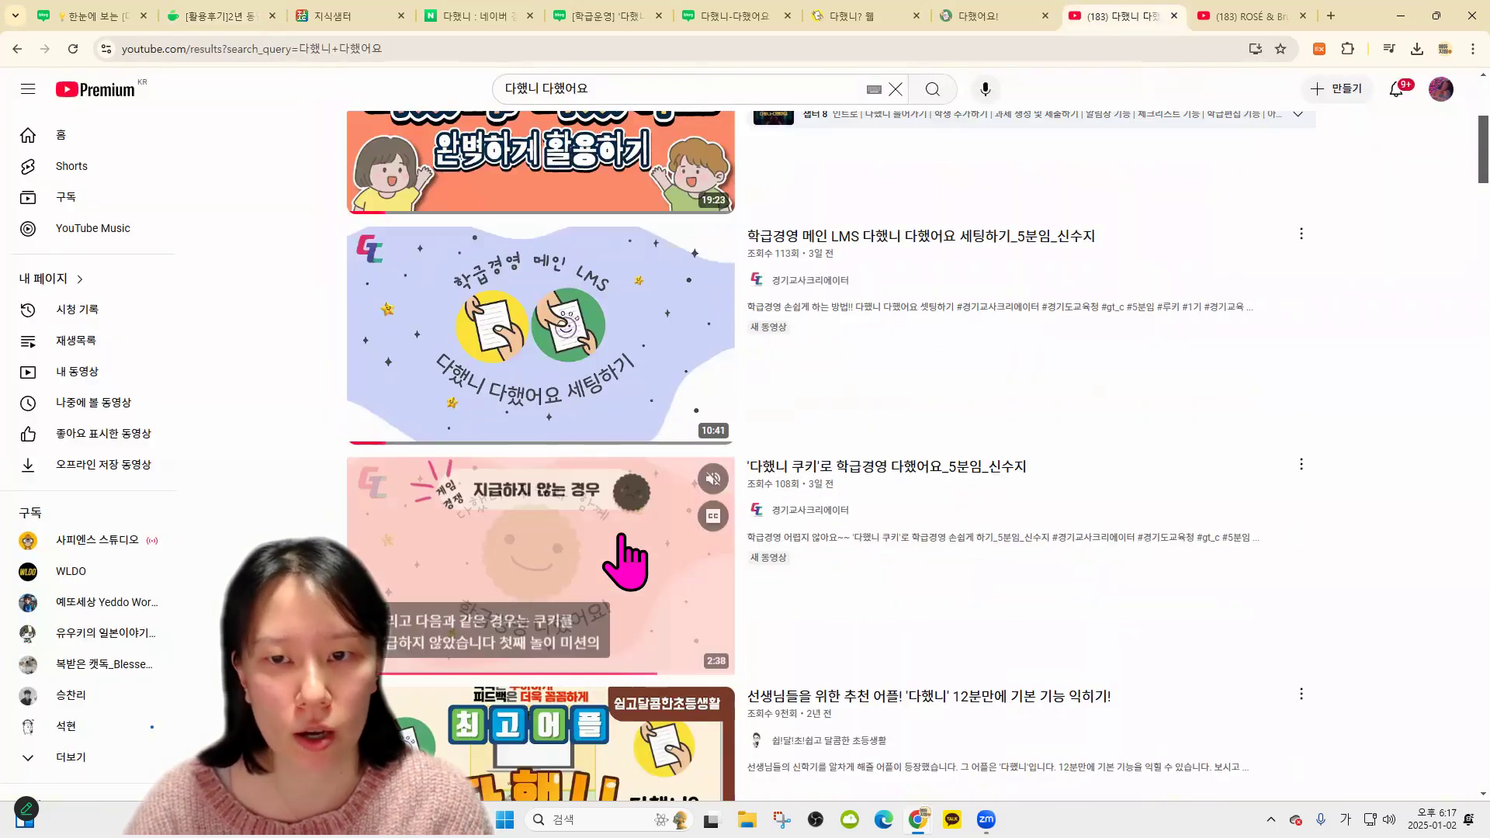
pyautogui.click(587, 597)
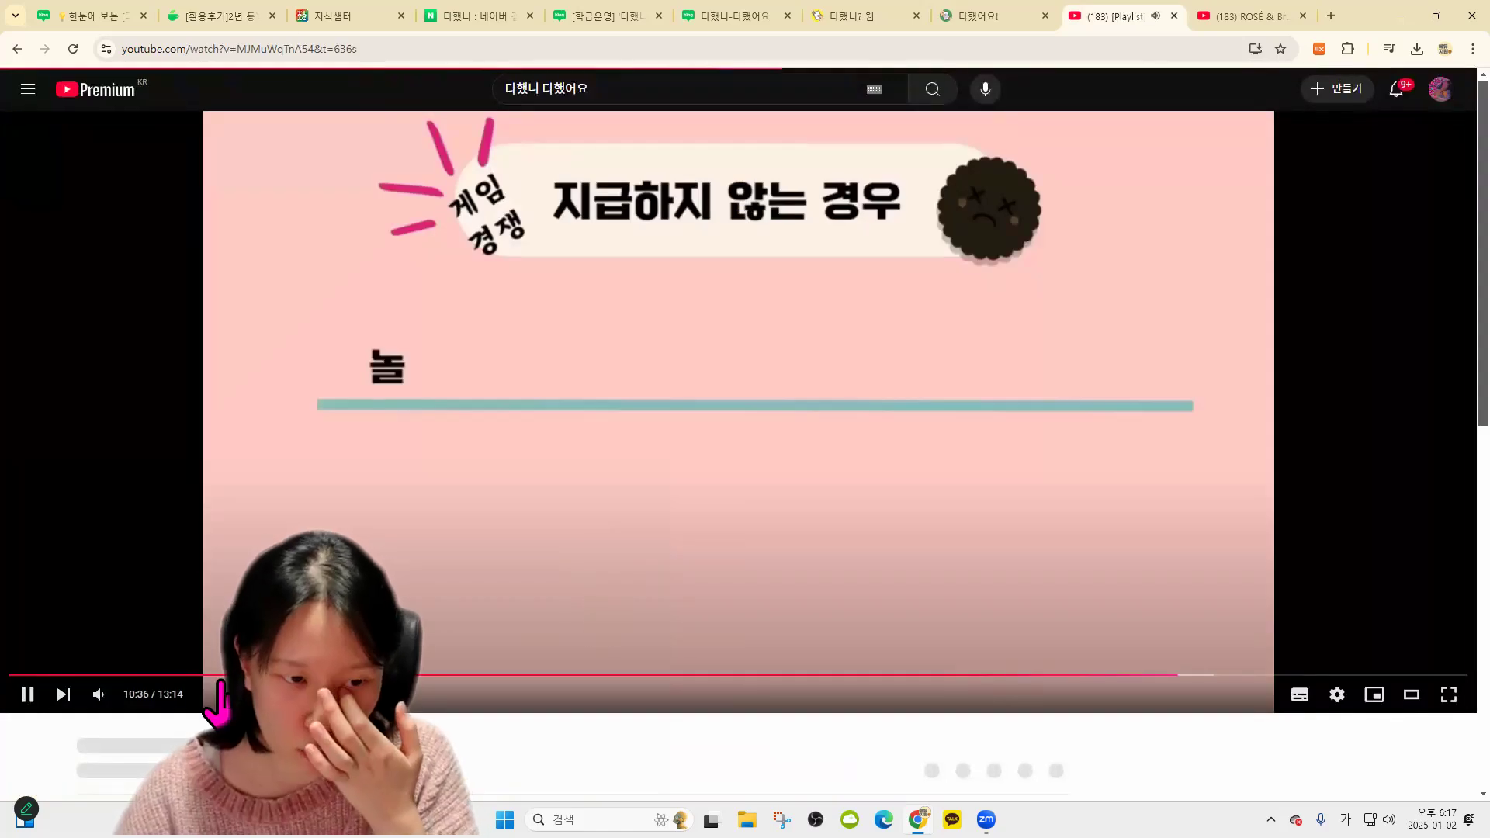
pyautogui.click(926, 452)
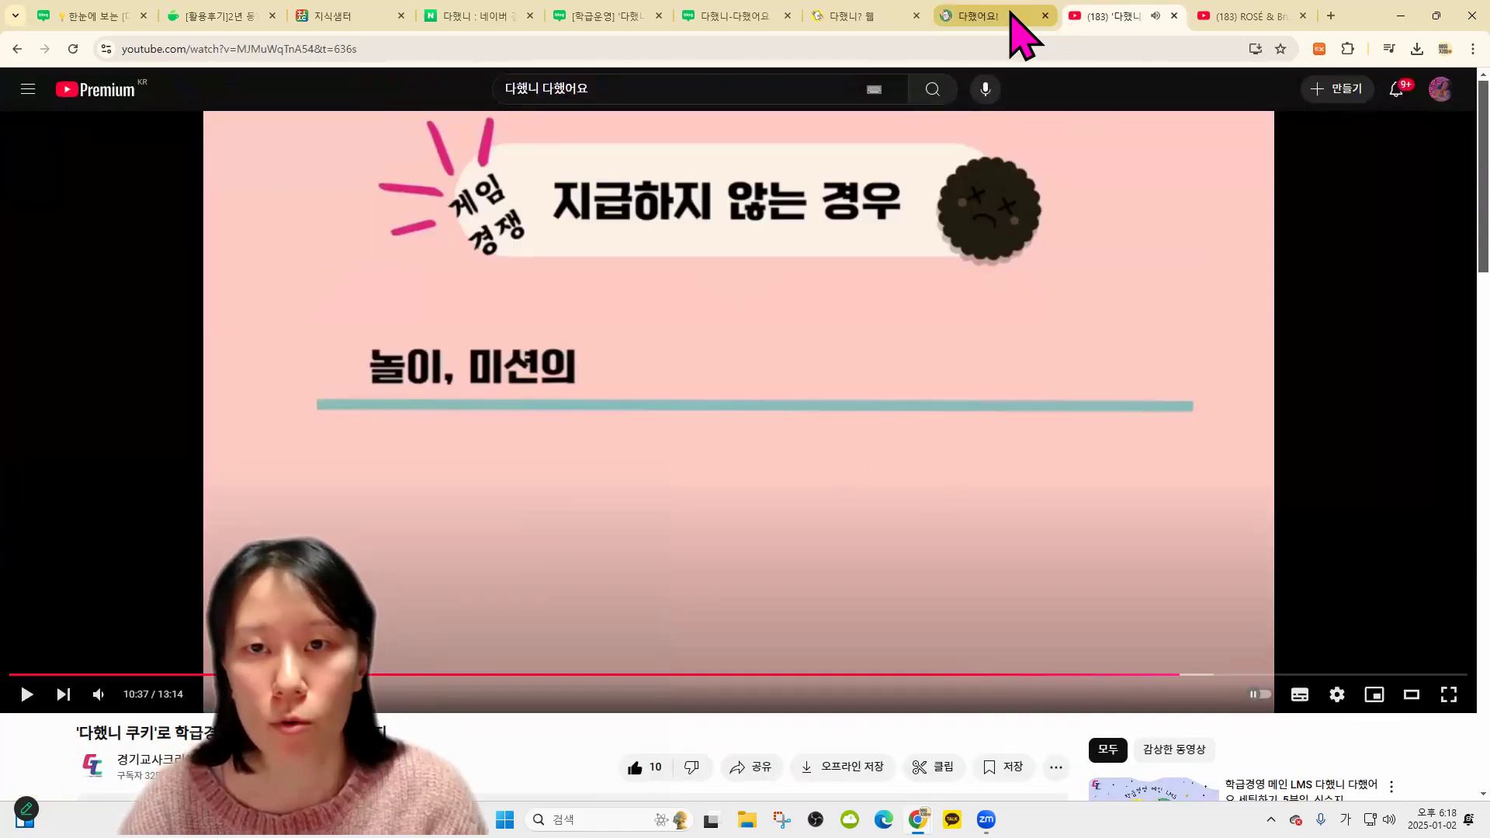
pyautogui.click(314, 15)
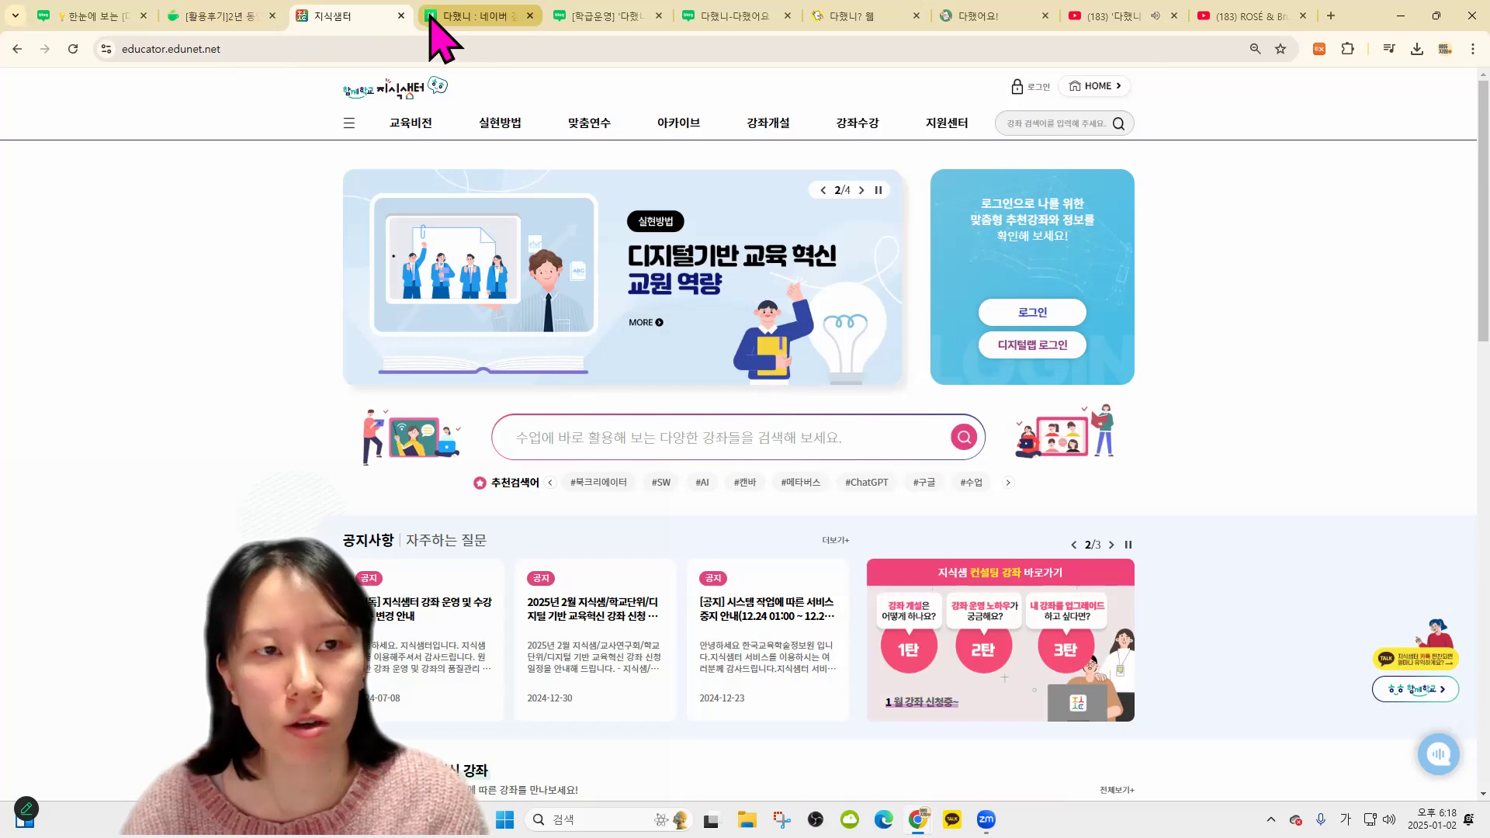
# Search 지식샘터 courses for 다했니 (116 results), then go back to the cafe 활용후기 article
pyautogui.click(477, 15)
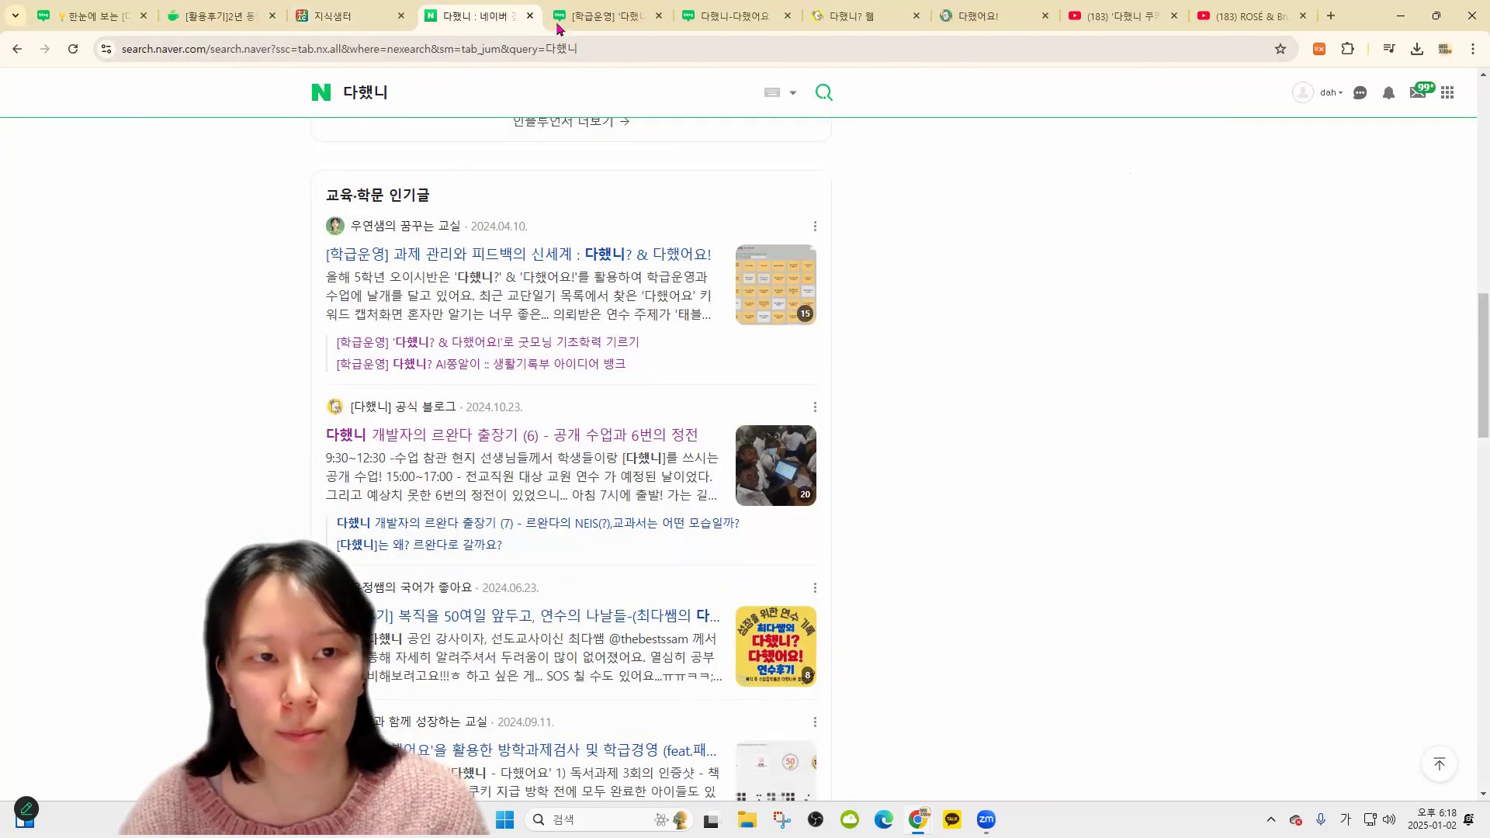
pyautogui.click(345, 18)
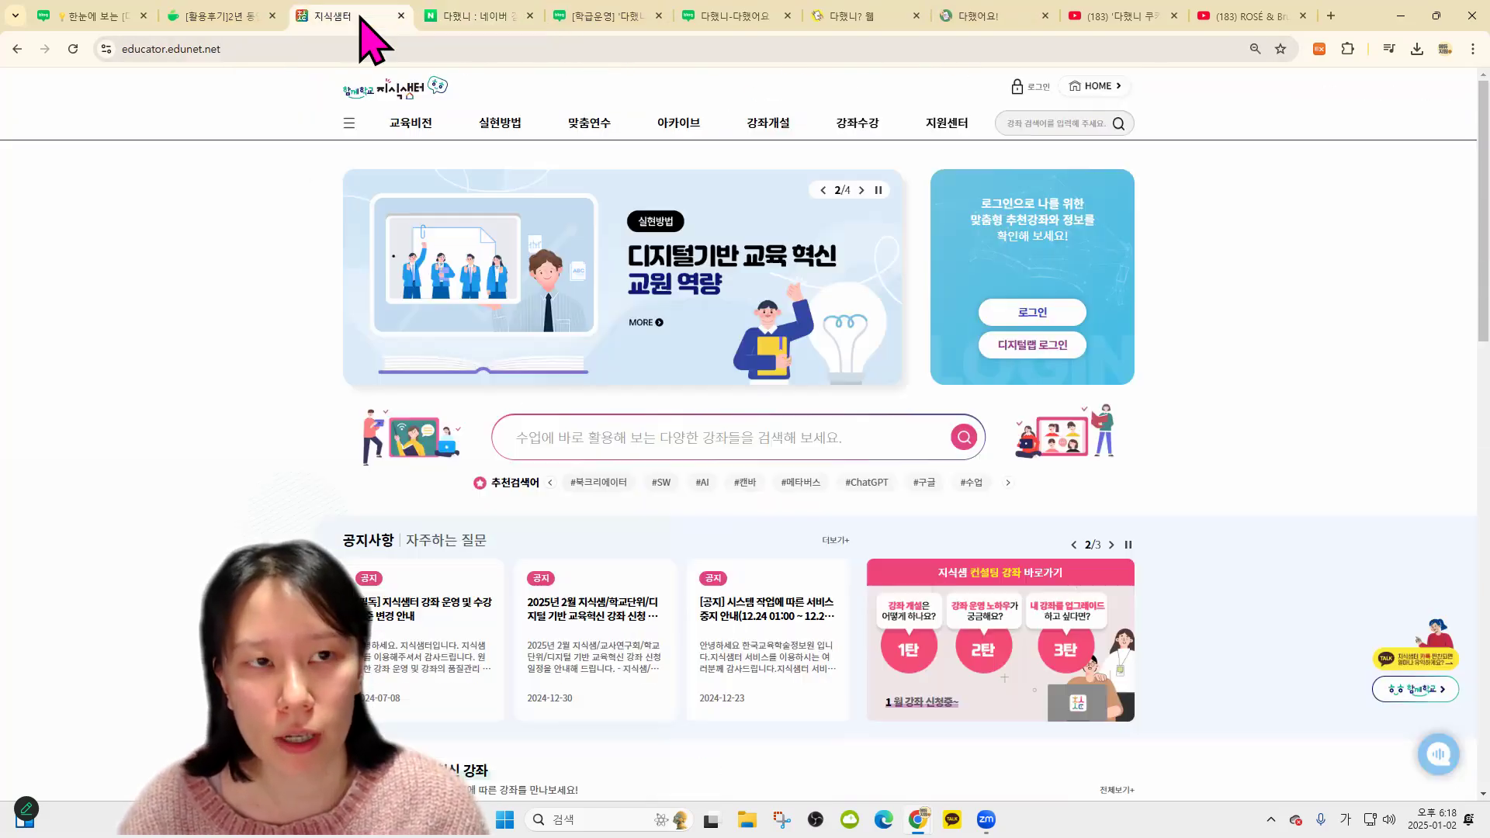
pyautogui.click(778, 428)
pyautogui.write('디헤')
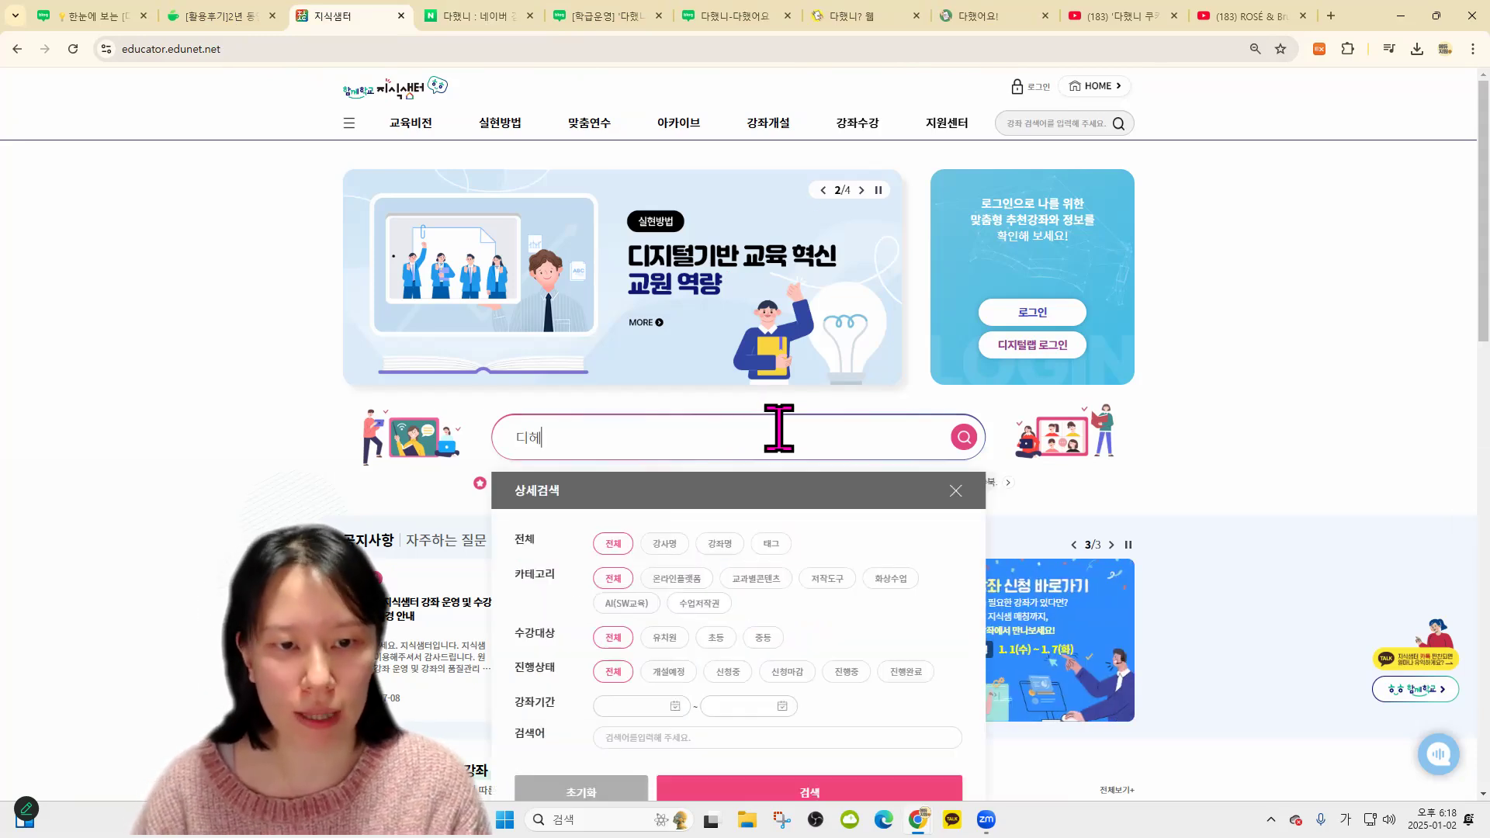
pyautogui.press('BackSpace')
pyautogui.press('BackSpace')
pyautogui.write('다했니')
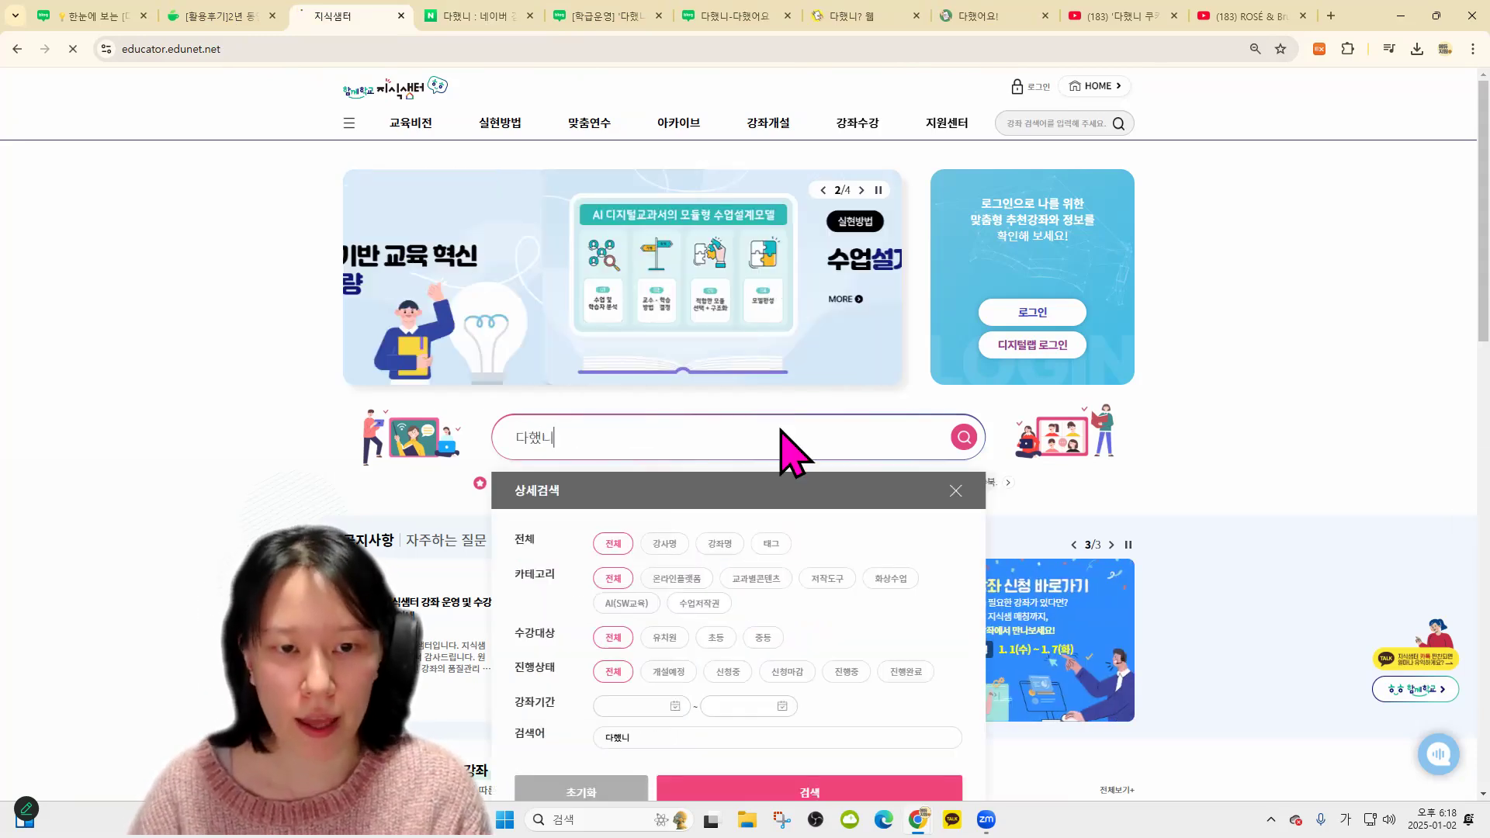
pyautogui.press('Return')
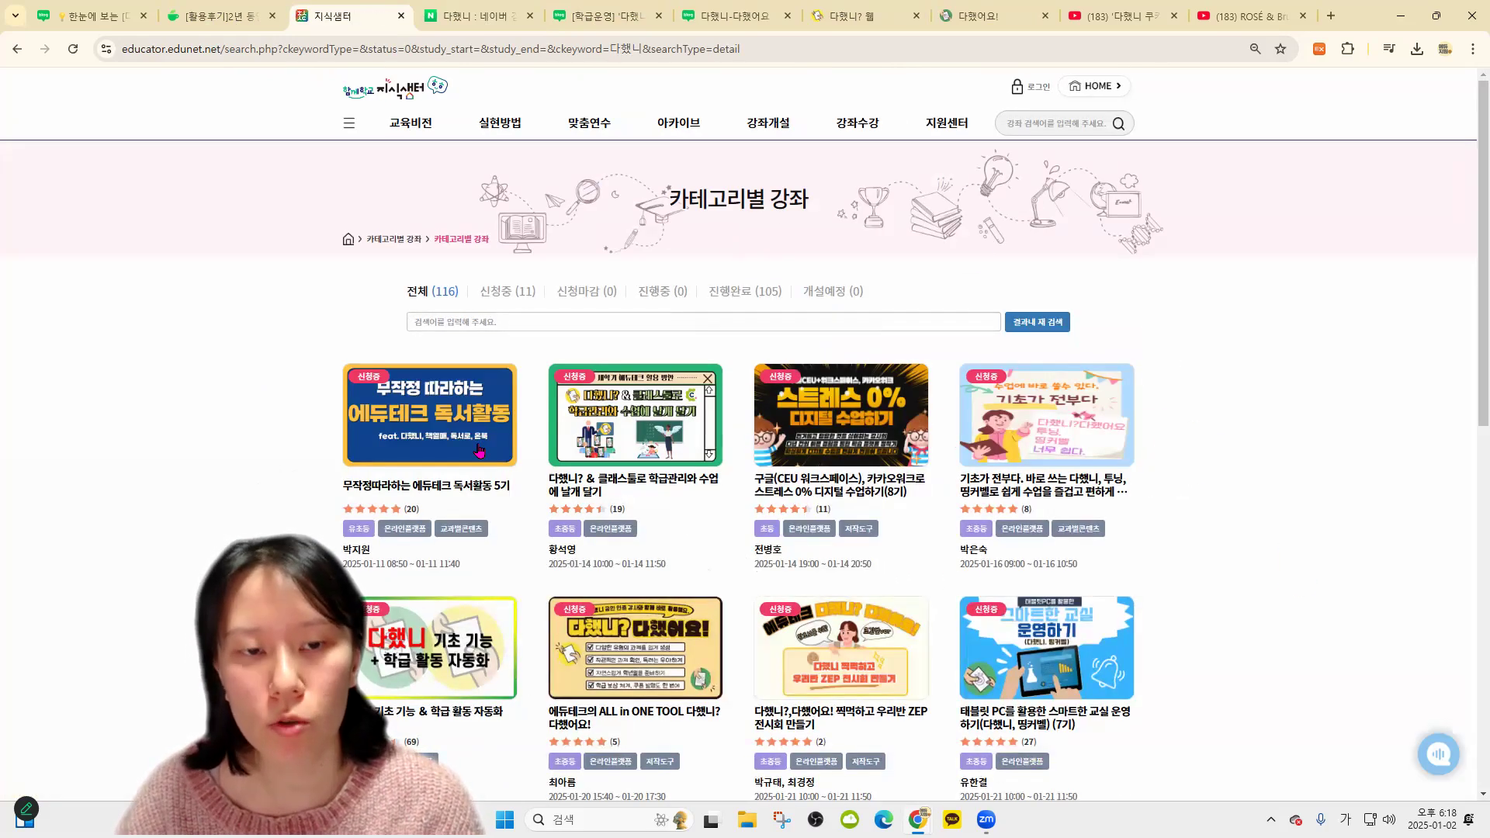
pyautogui.scroll(-2, 1125, 450)
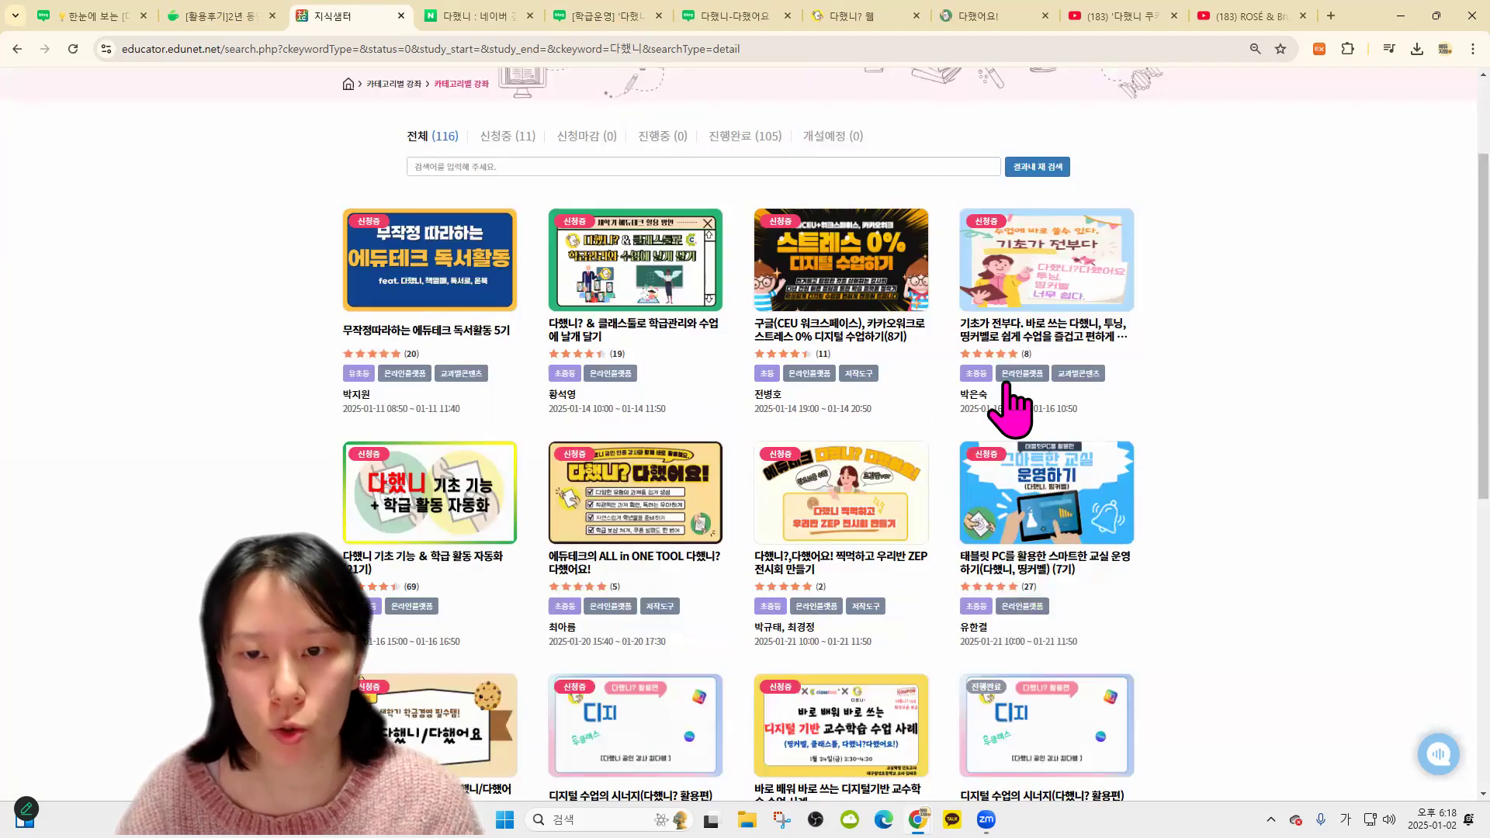
pyautogui.click(250, 18)
pyautogui.scroll(-2, 981, 523)
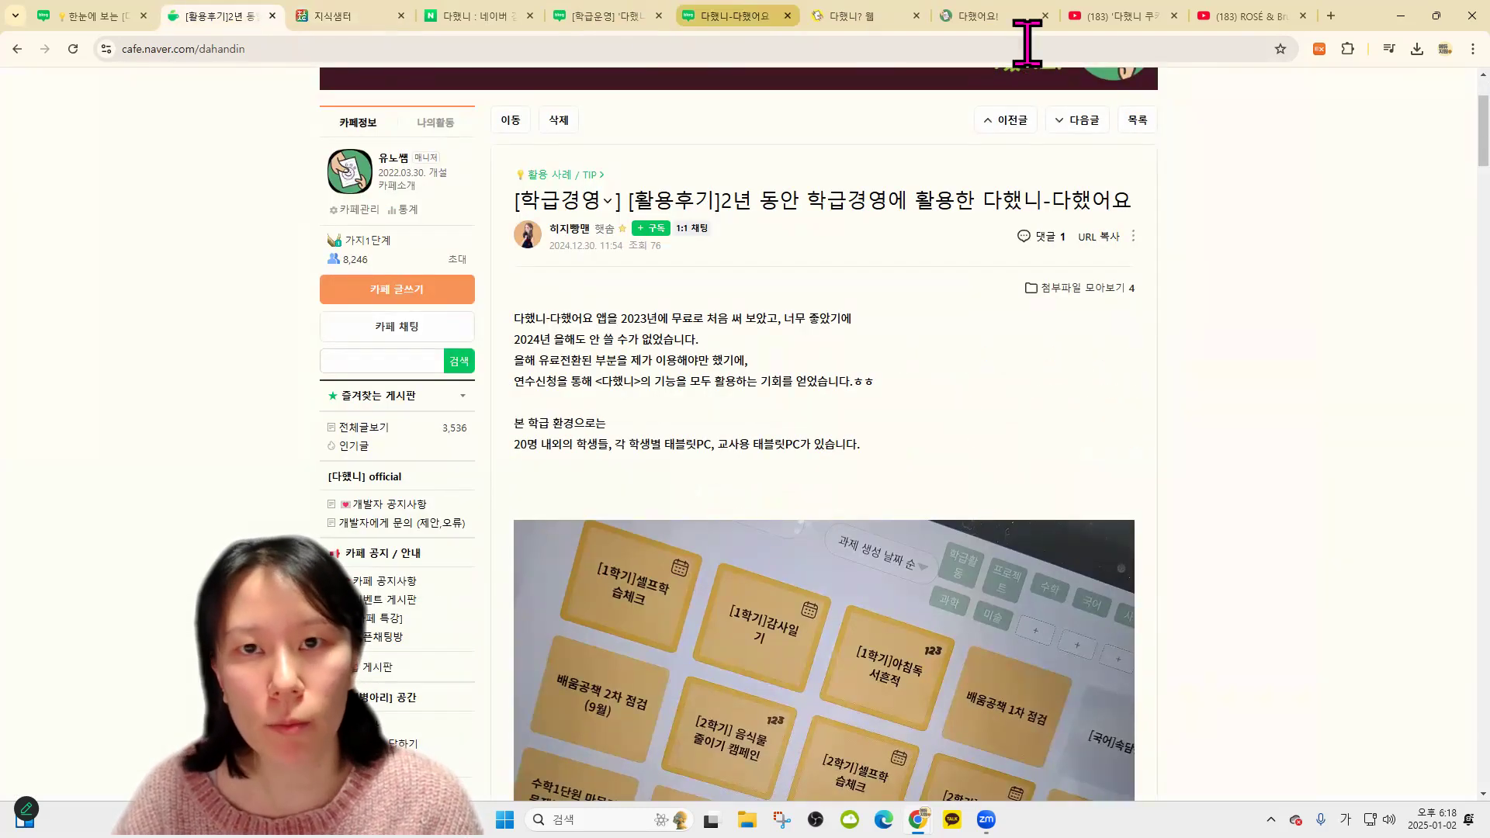
# Return from 다했니 badge settings to the home page listing 1.2. 연수반 and 행복반
pyautogui.click(846, 16)
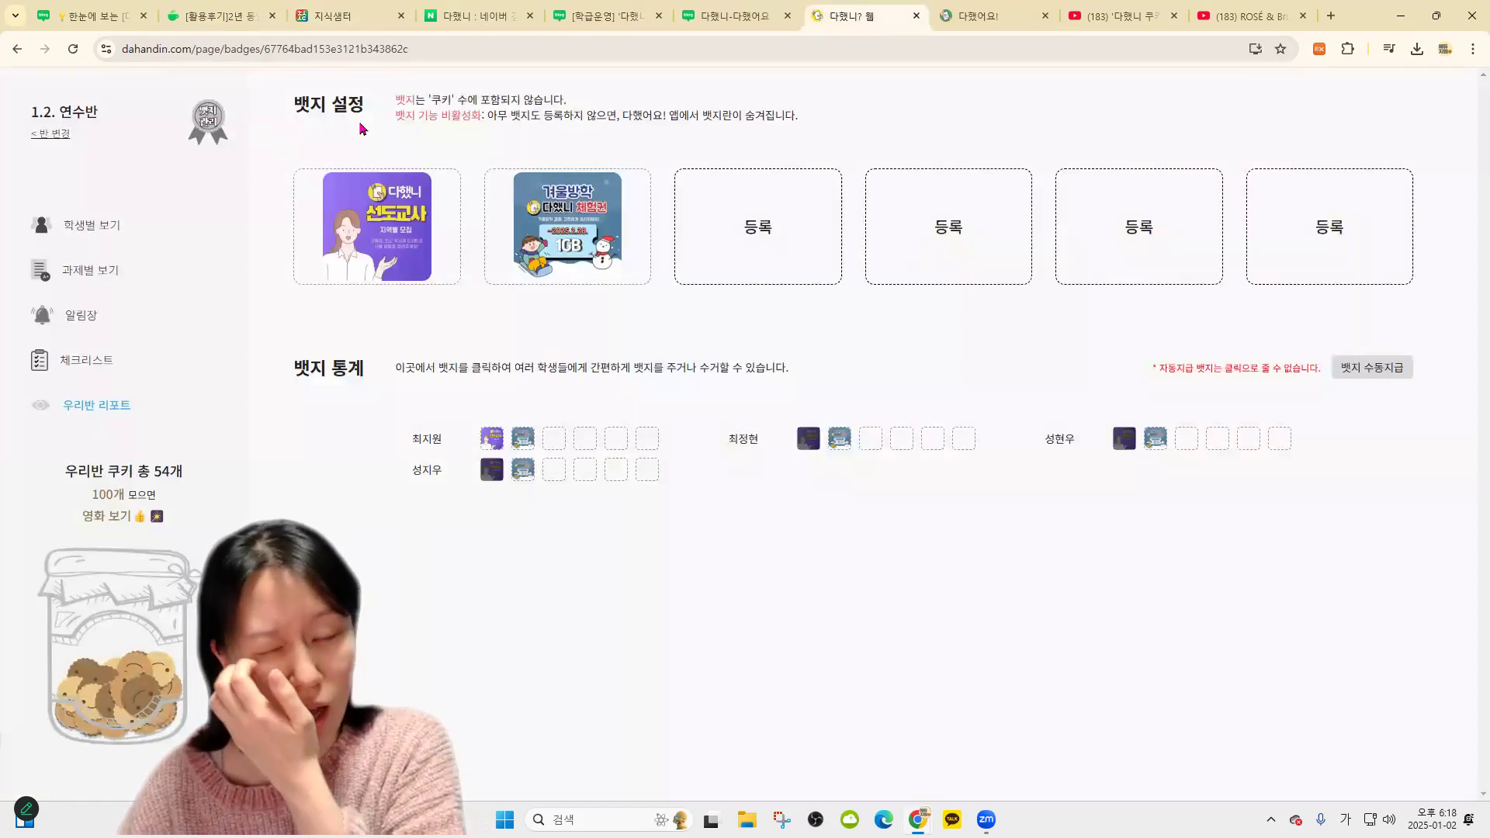
pyautogui.click(39, 136)
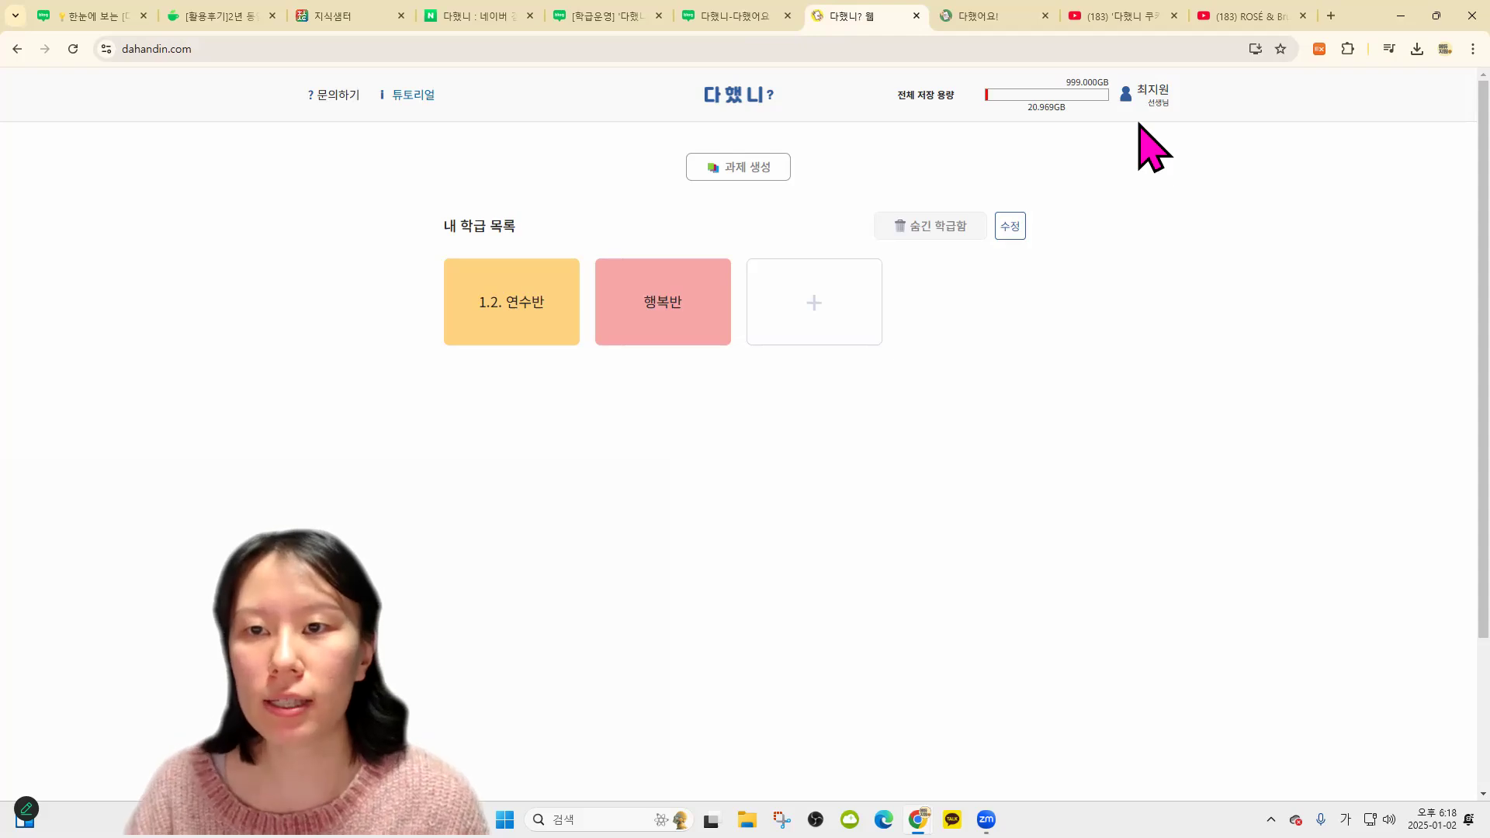
pyautogui.moveTo(1102, 124); pyautogui.dragTo(930, 130)
pyautogui.click(898, 94)
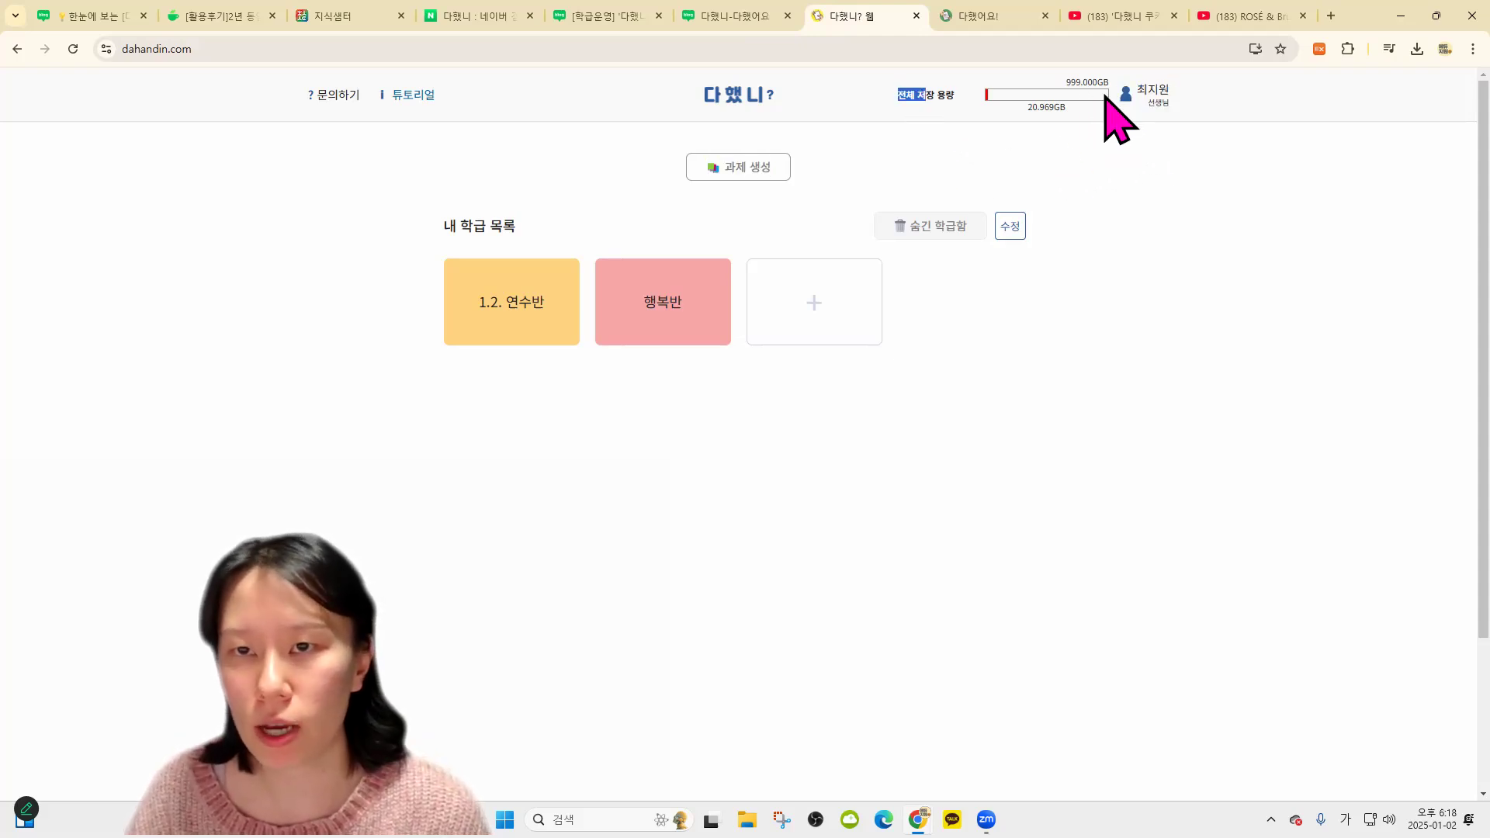
pyautogui.click(1162, 103)
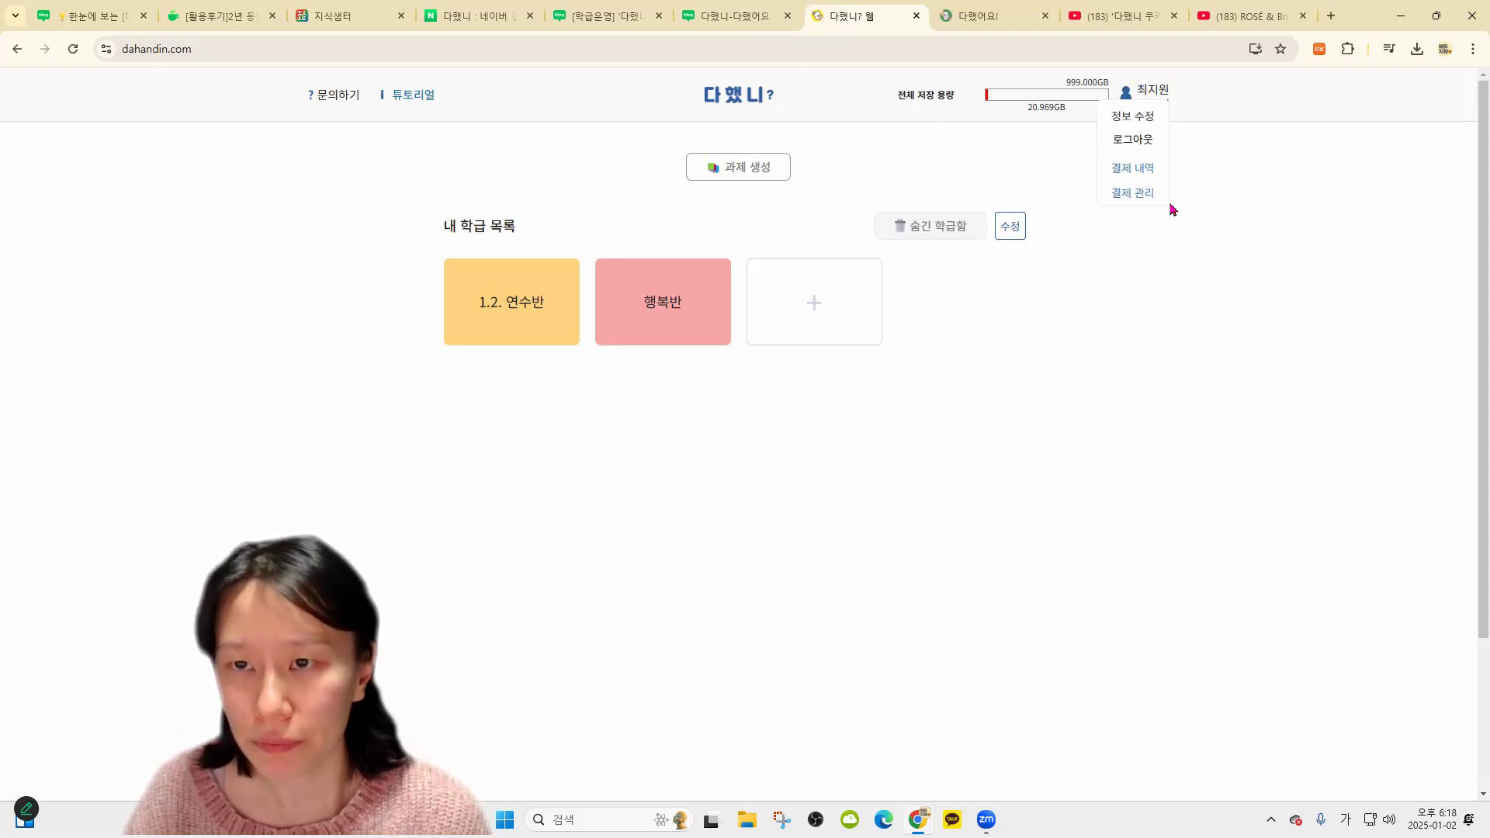
pyautogui.moveTo(1103, 76); pyautogui.dragTo(1149, 95)
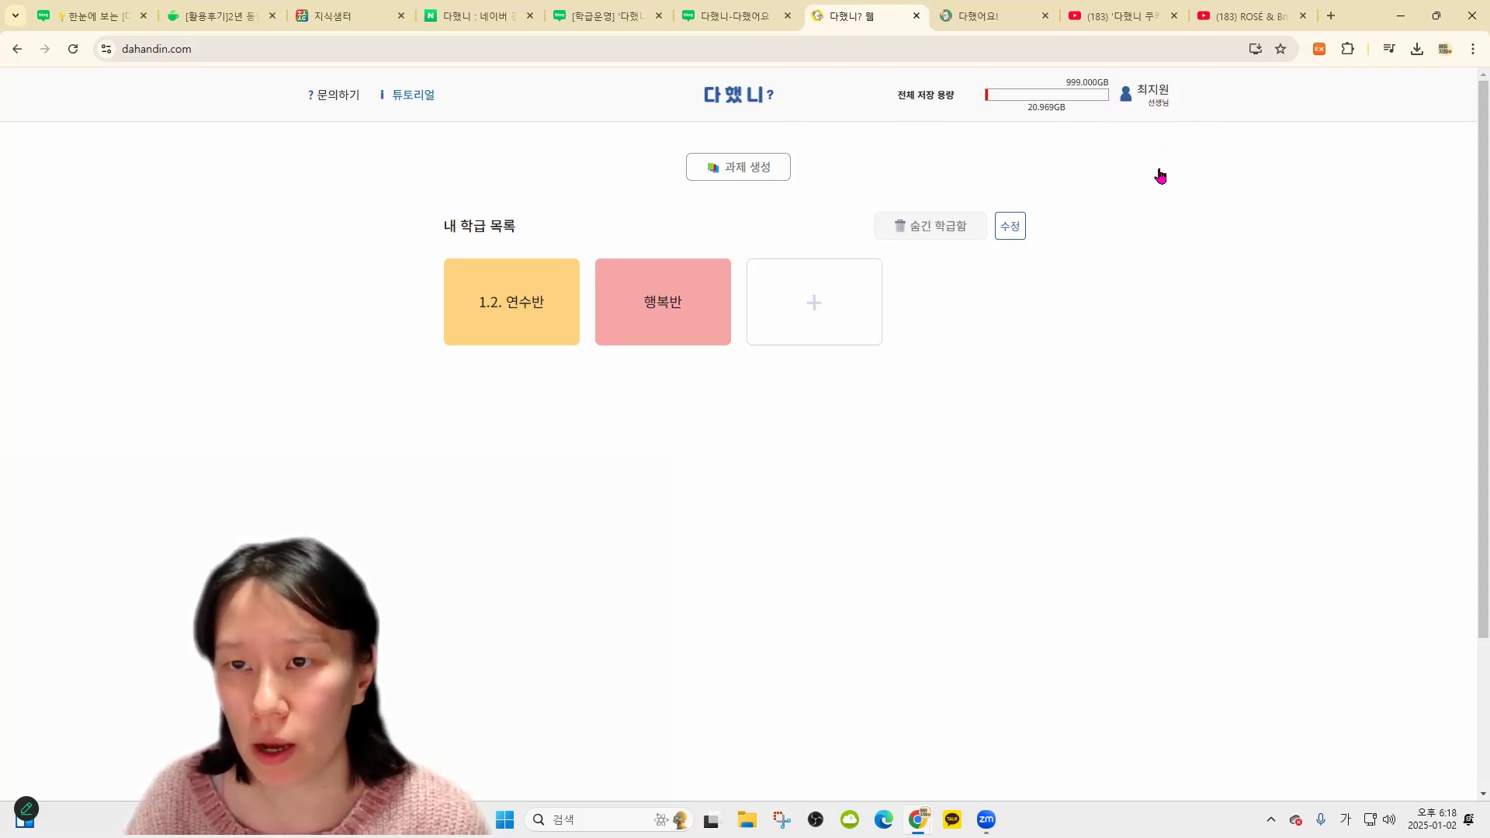
# Register the group license serial on the payment page's 단체 이용권 등록 and confirm it
pyautogui.click(1151, 166)
pyautogui.click(882, 339)
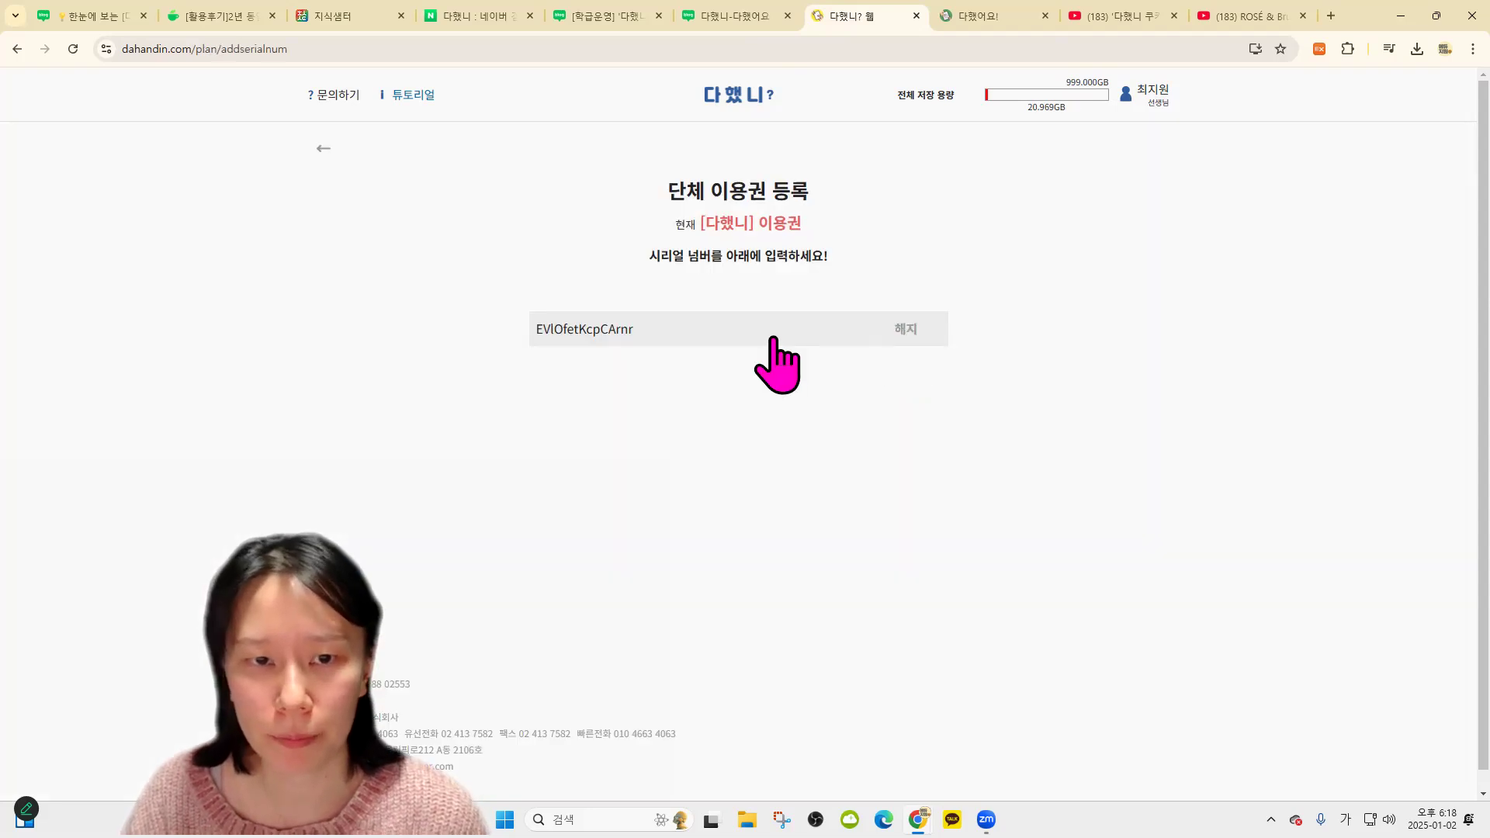
pyautogui.press('Return')
pyautogui.press('Return')
pyautogui.click(883, 156)
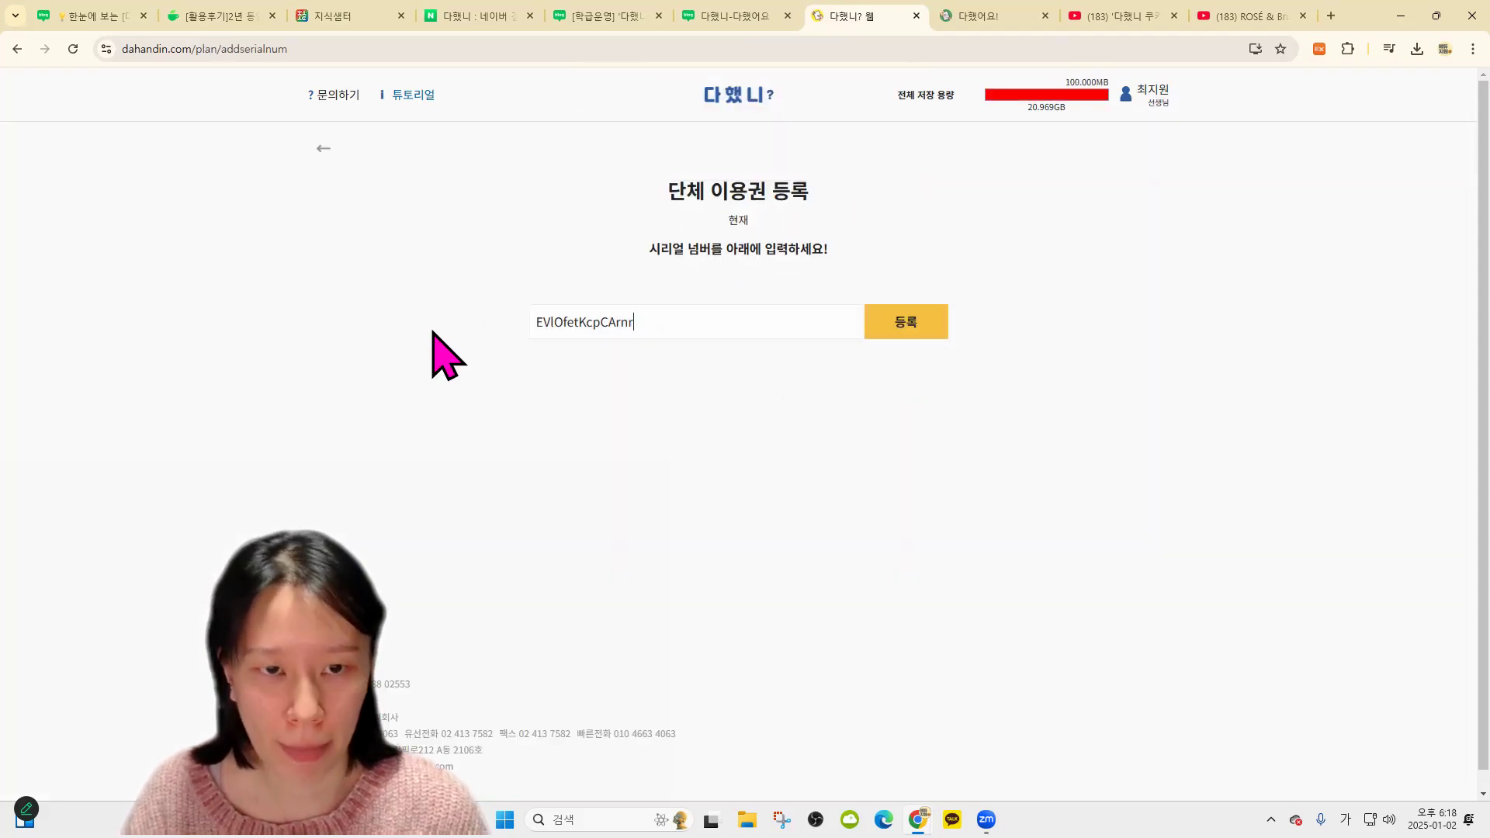
pyautogui.click(906, 326)
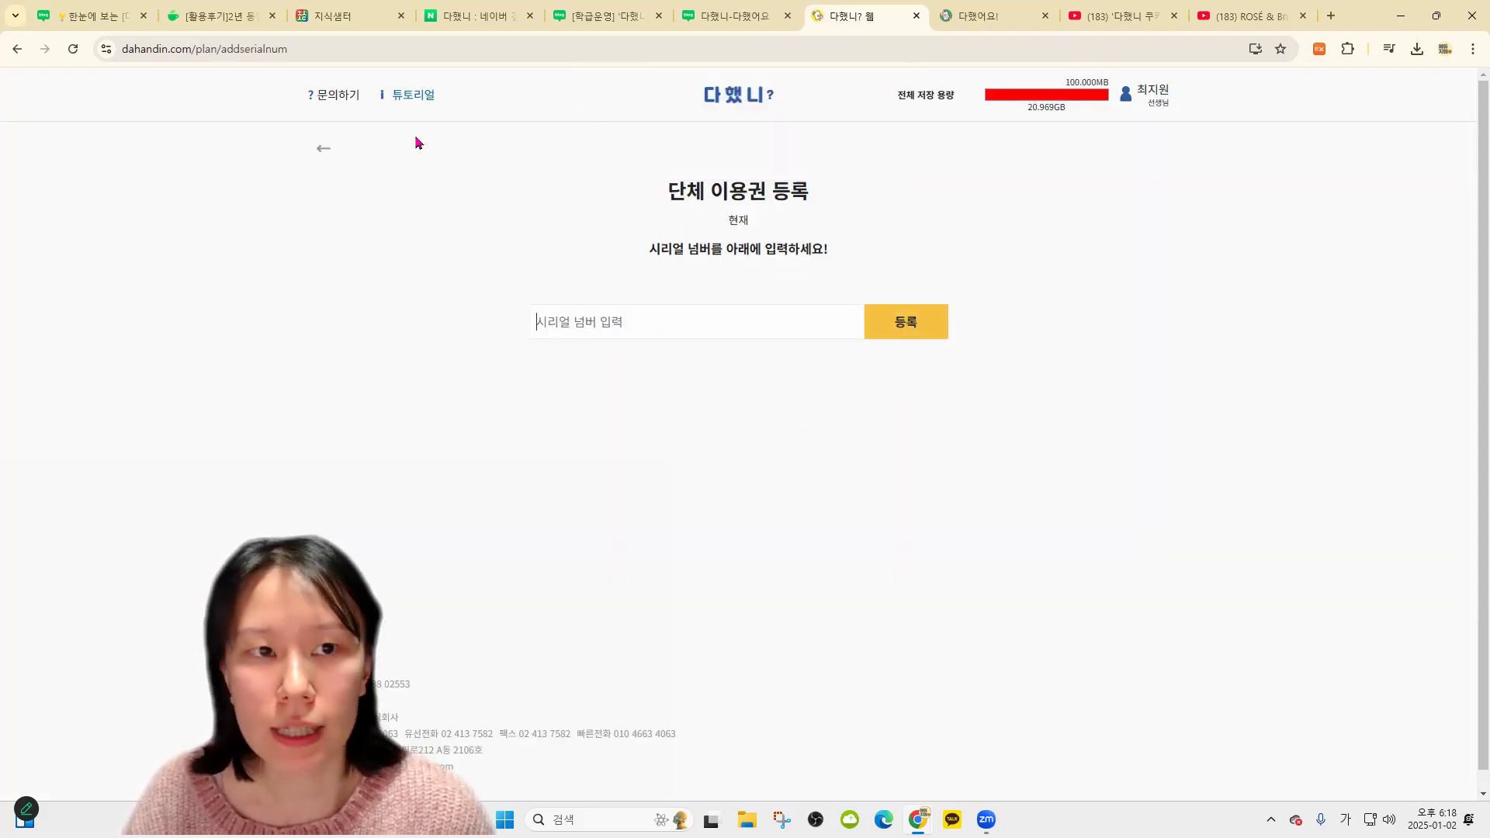
# Check the 100.000MB storage total on the home page, then open 행복반's student list
pyautogui.click(703, 103)
pyautogui.moveTo(1083, 77); pyautogui.dragTo(1120, 75)
pyautogui.click(1131, 190)
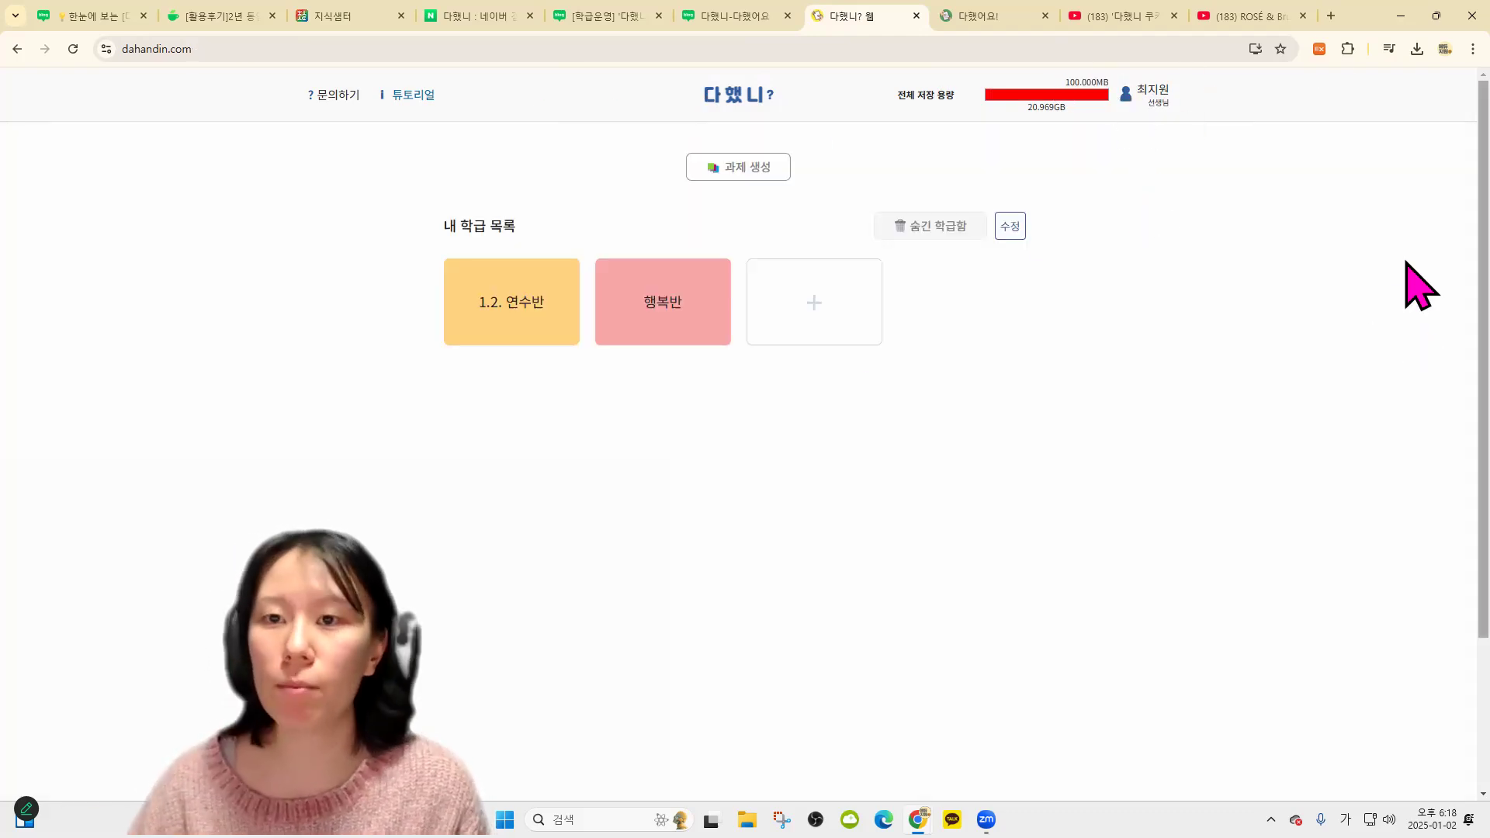
pyautogui.moveTo(1112, 81); pyautogui.dragTo(1103, 82)
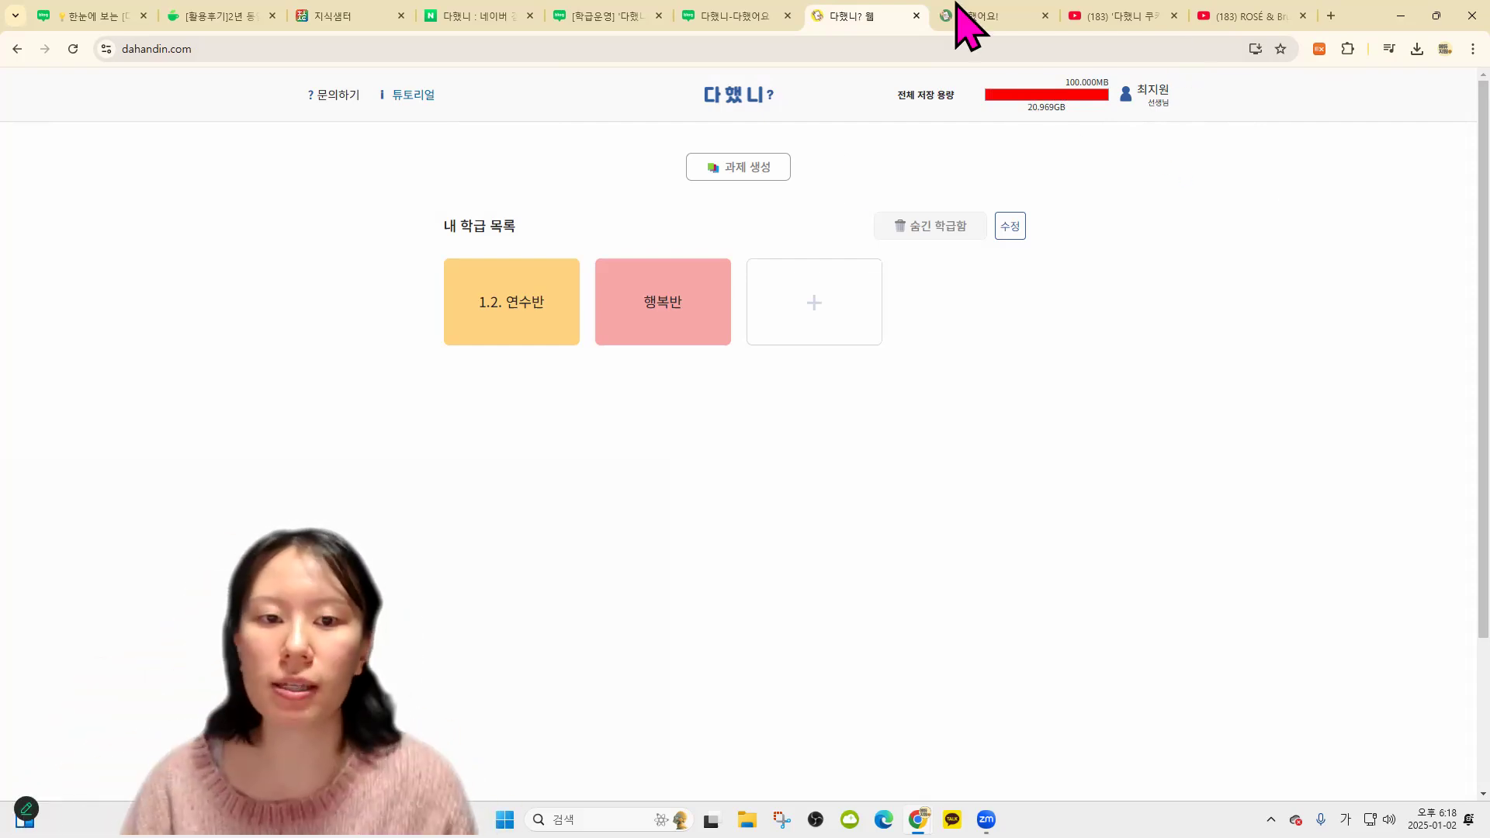
pyautogui.click(652, 311)
pyautogui.click(400, 111)
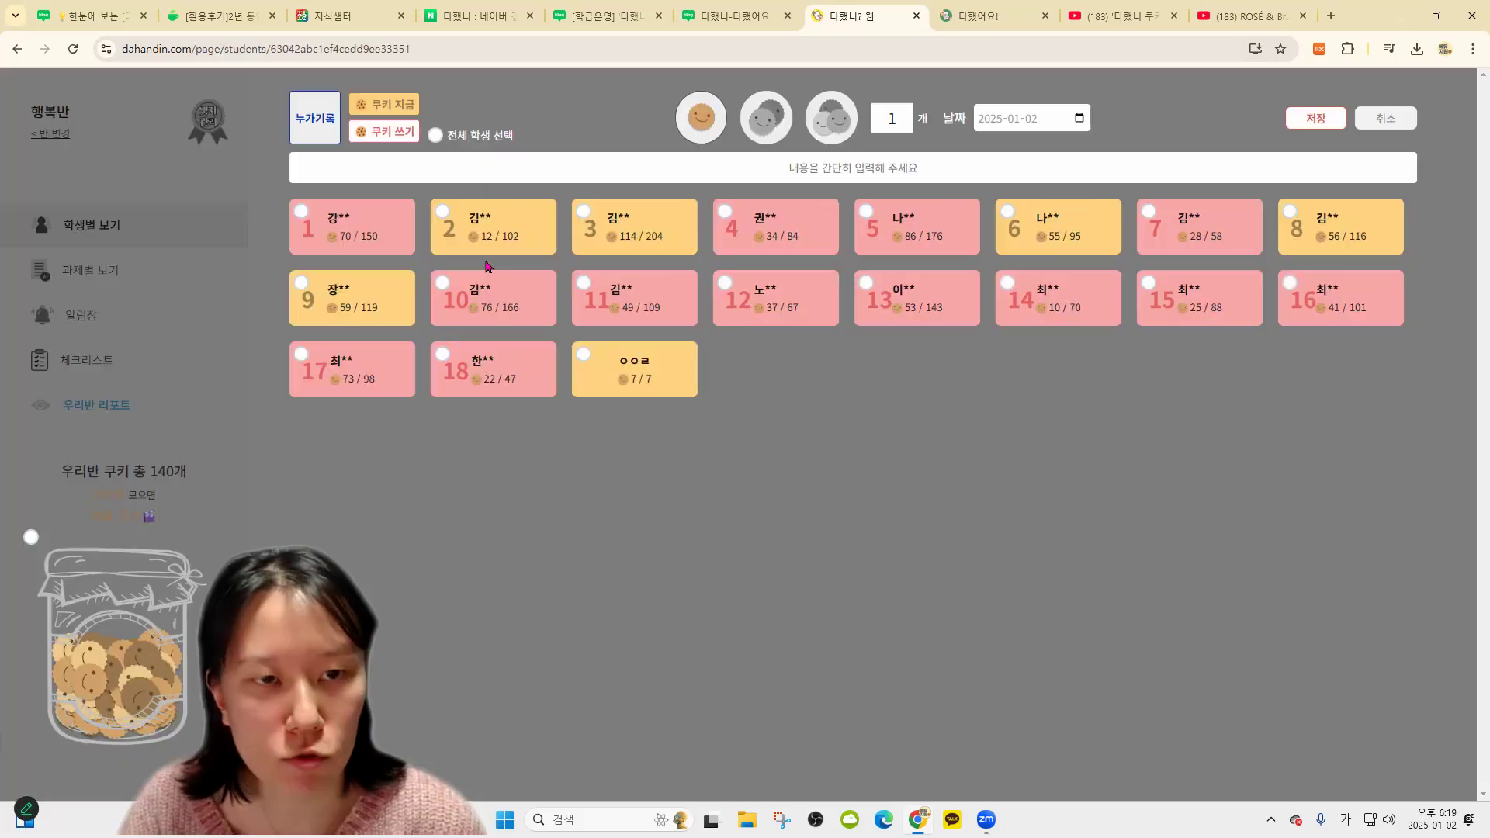
pyautogui.click(1397, 125)
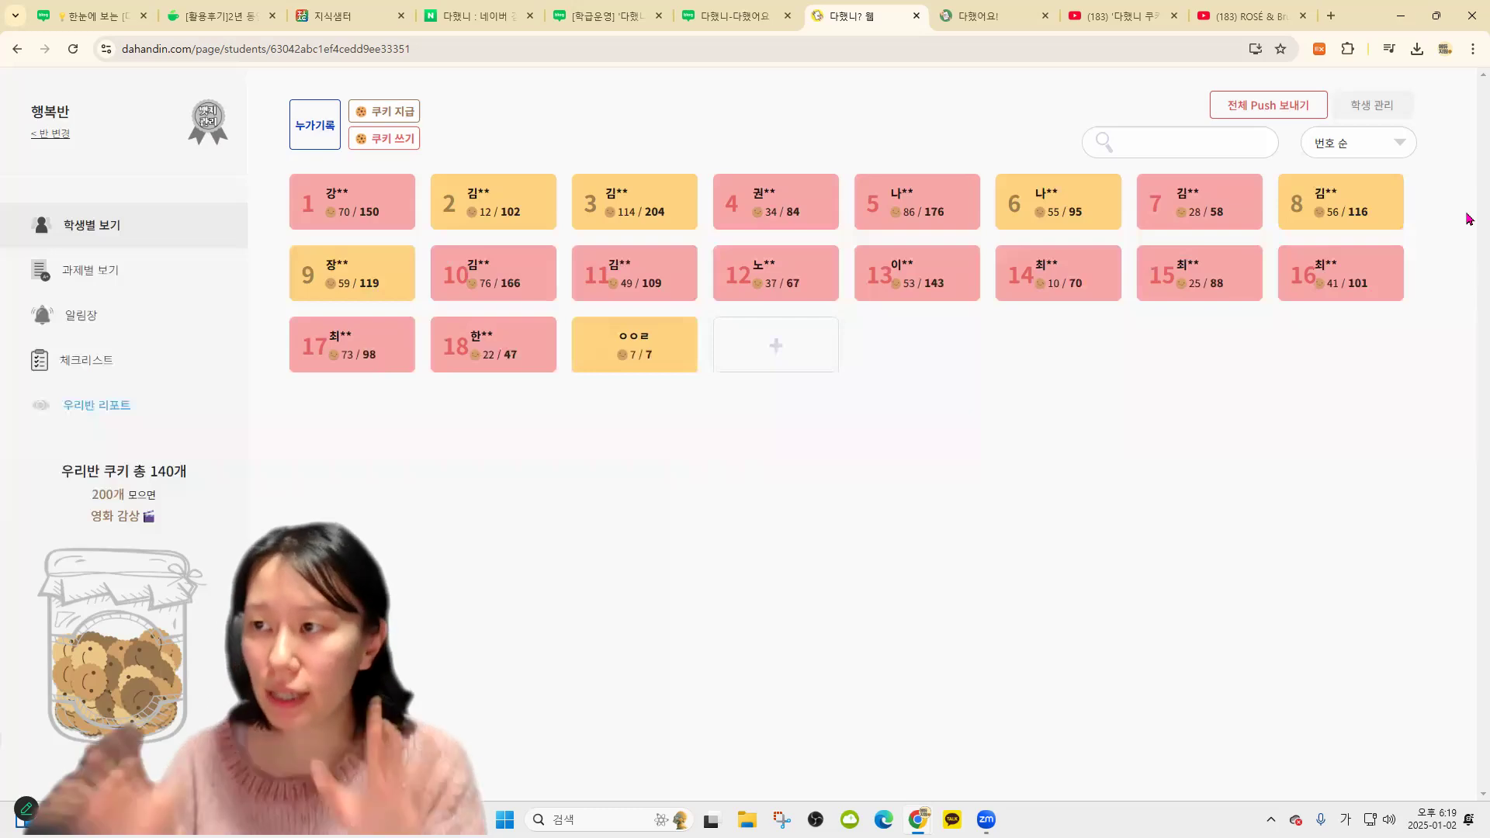
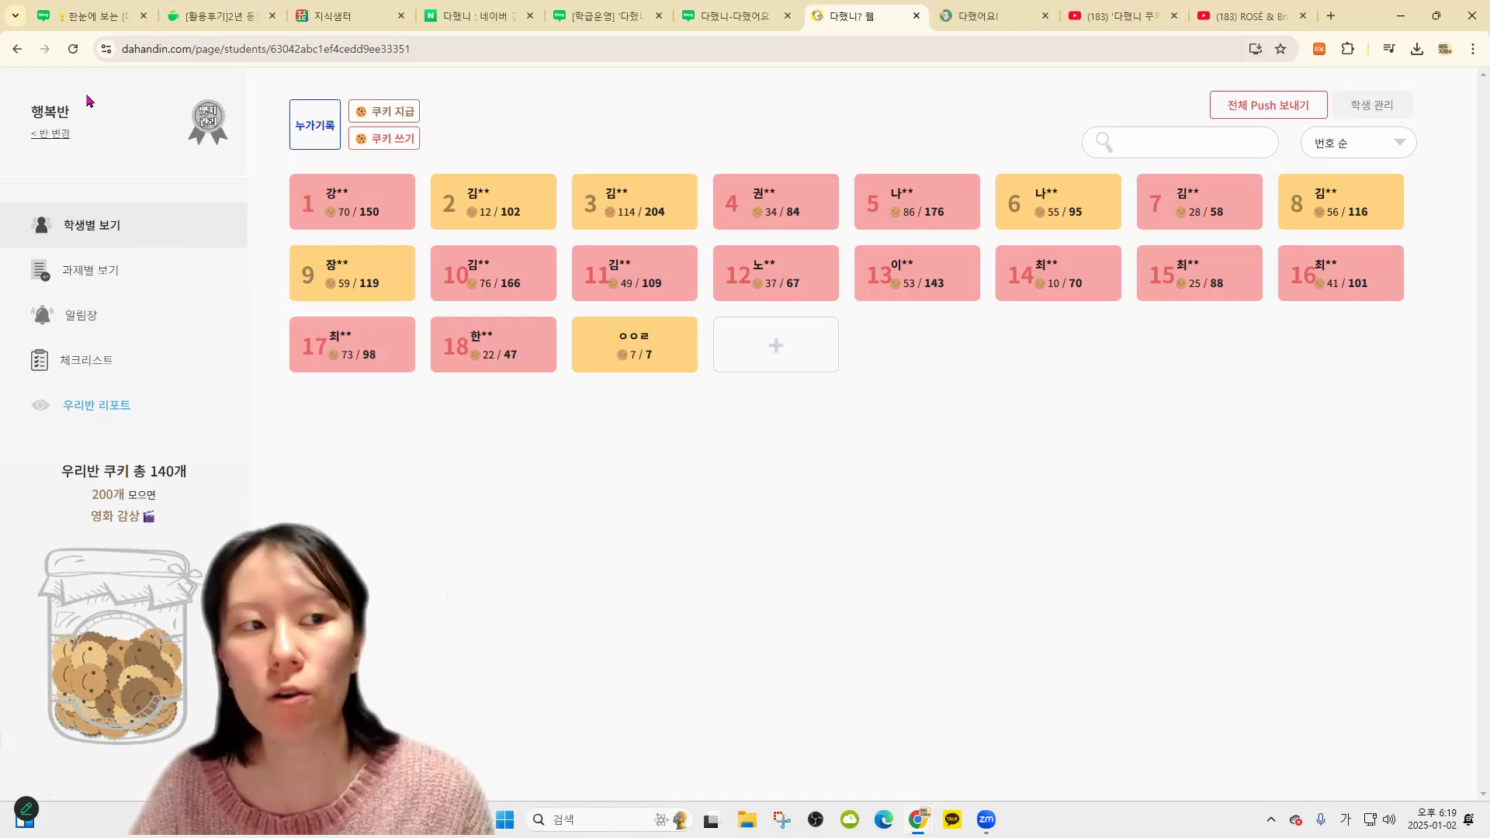
# Open the 1.2. 연수반 class from the class list
pyautogui.click(51, 133)
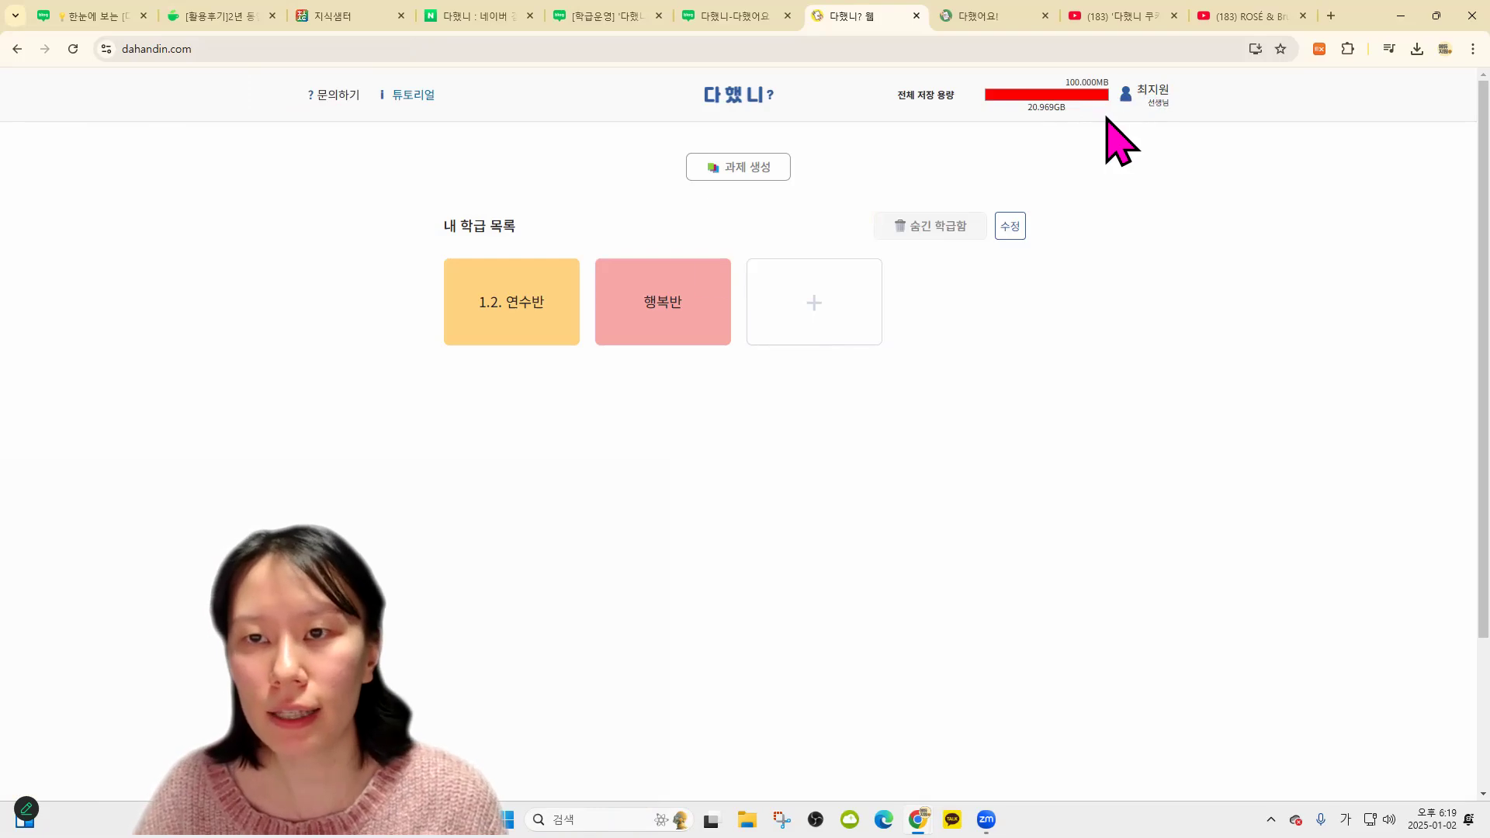
pyautogui.click(526, 303)
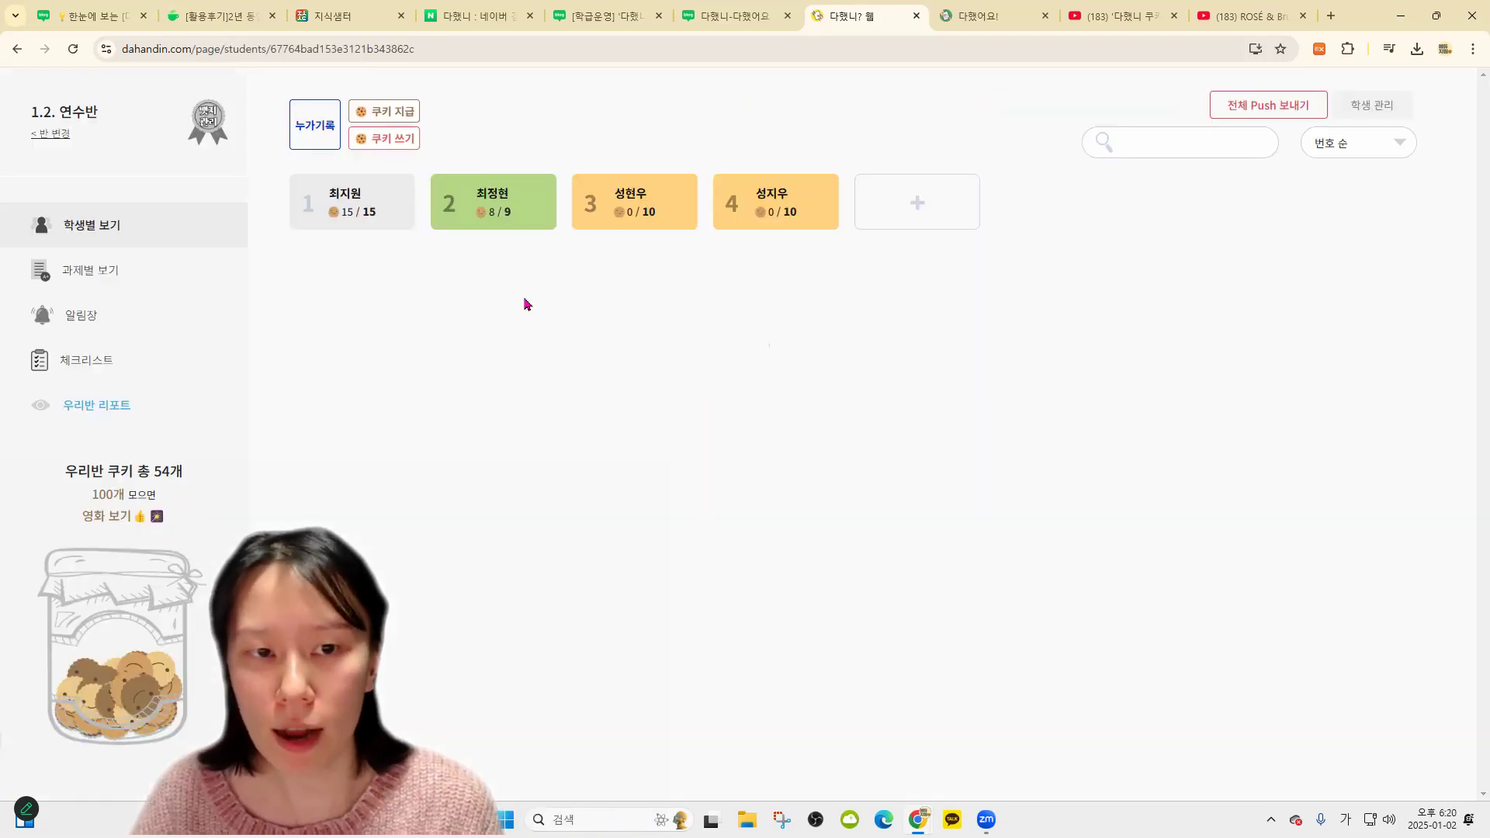
pyautogui.click(50, 133)
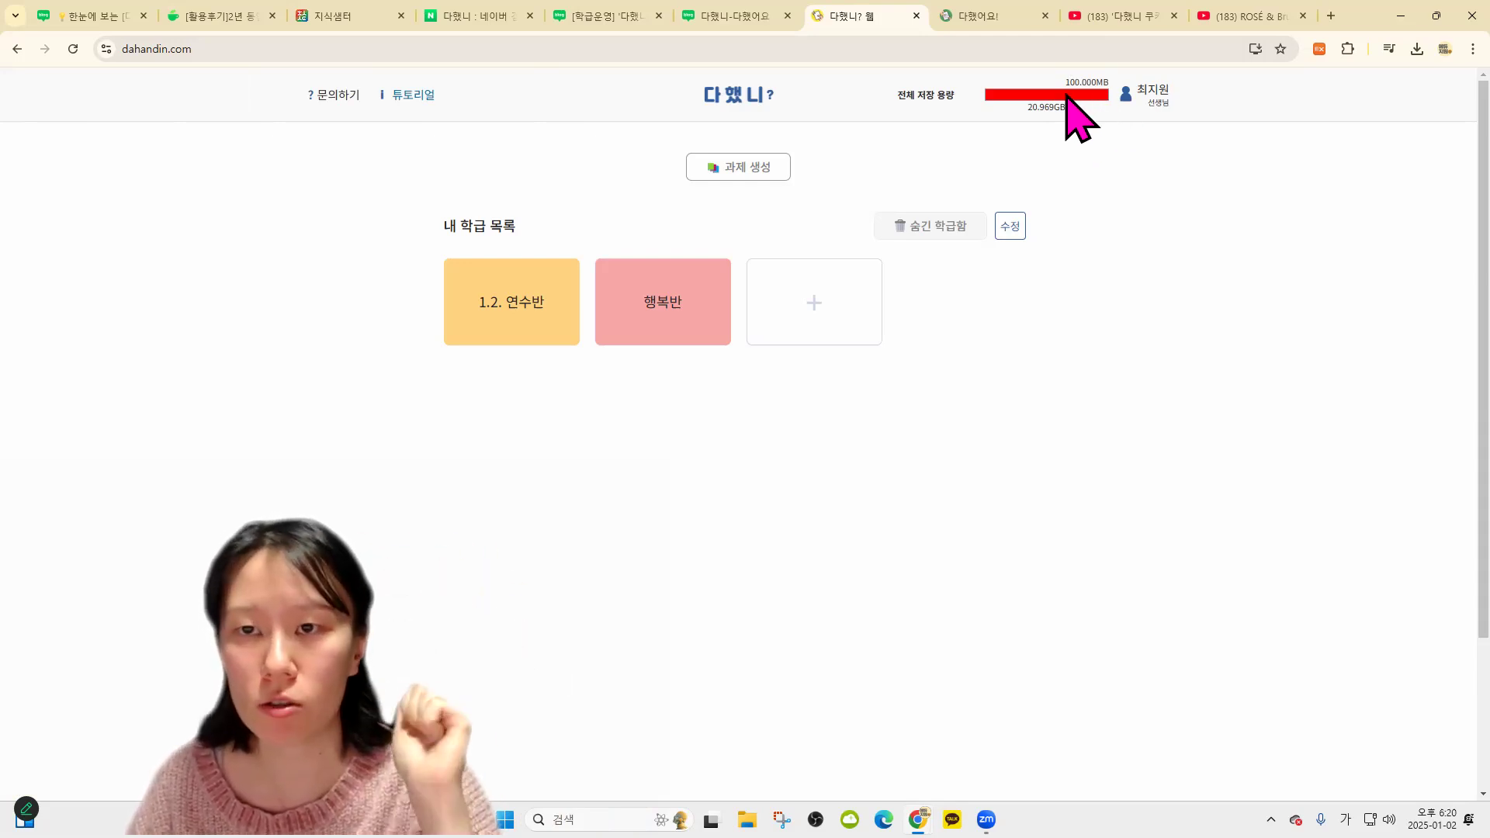
pyautogui.click(524, 314)
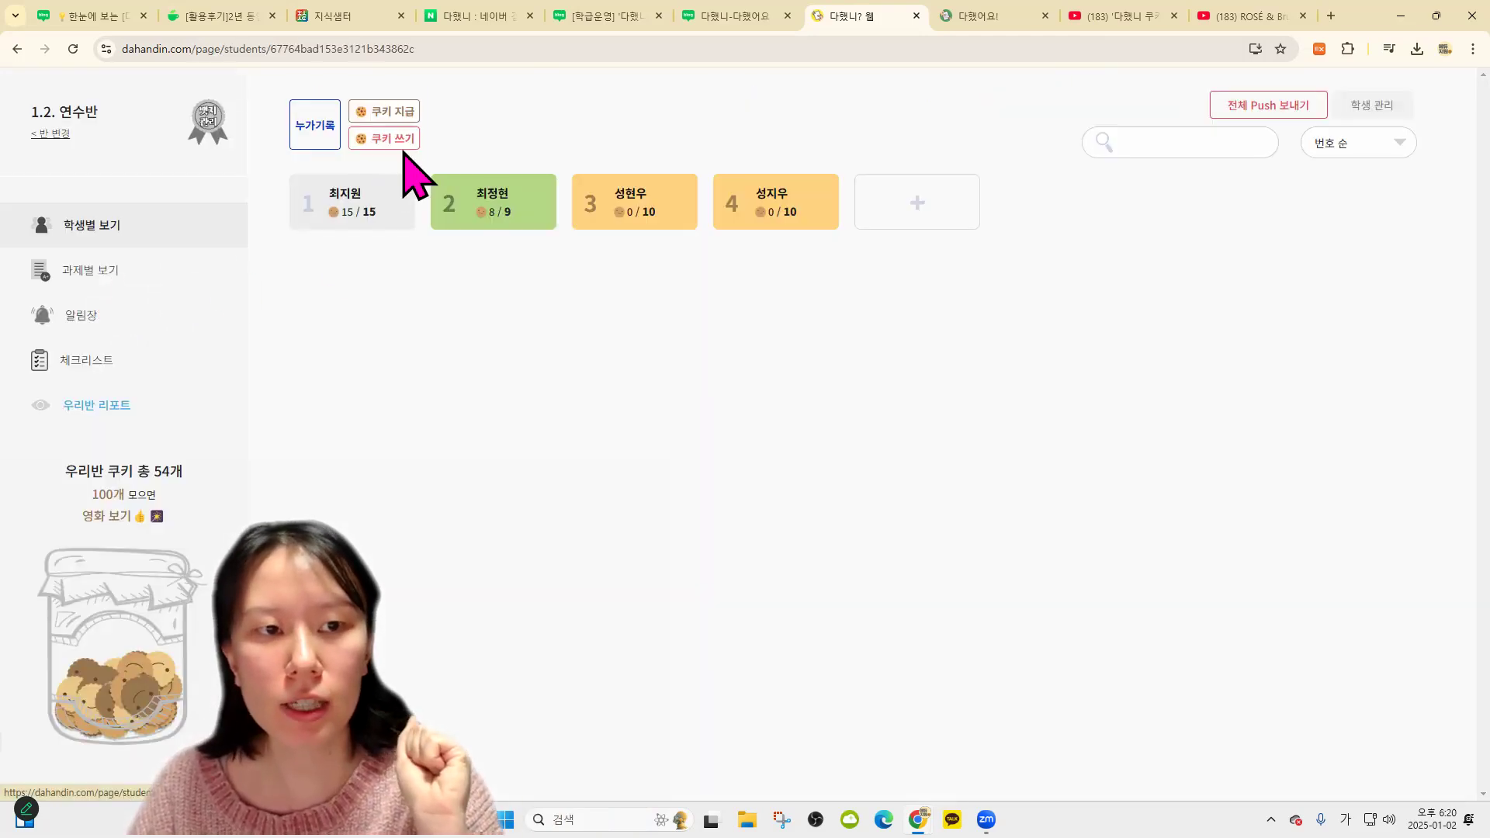
# Award three cookies each to students 2 and 3, raising the total to 63, then view assignments
pyautogui.click(381, 115)
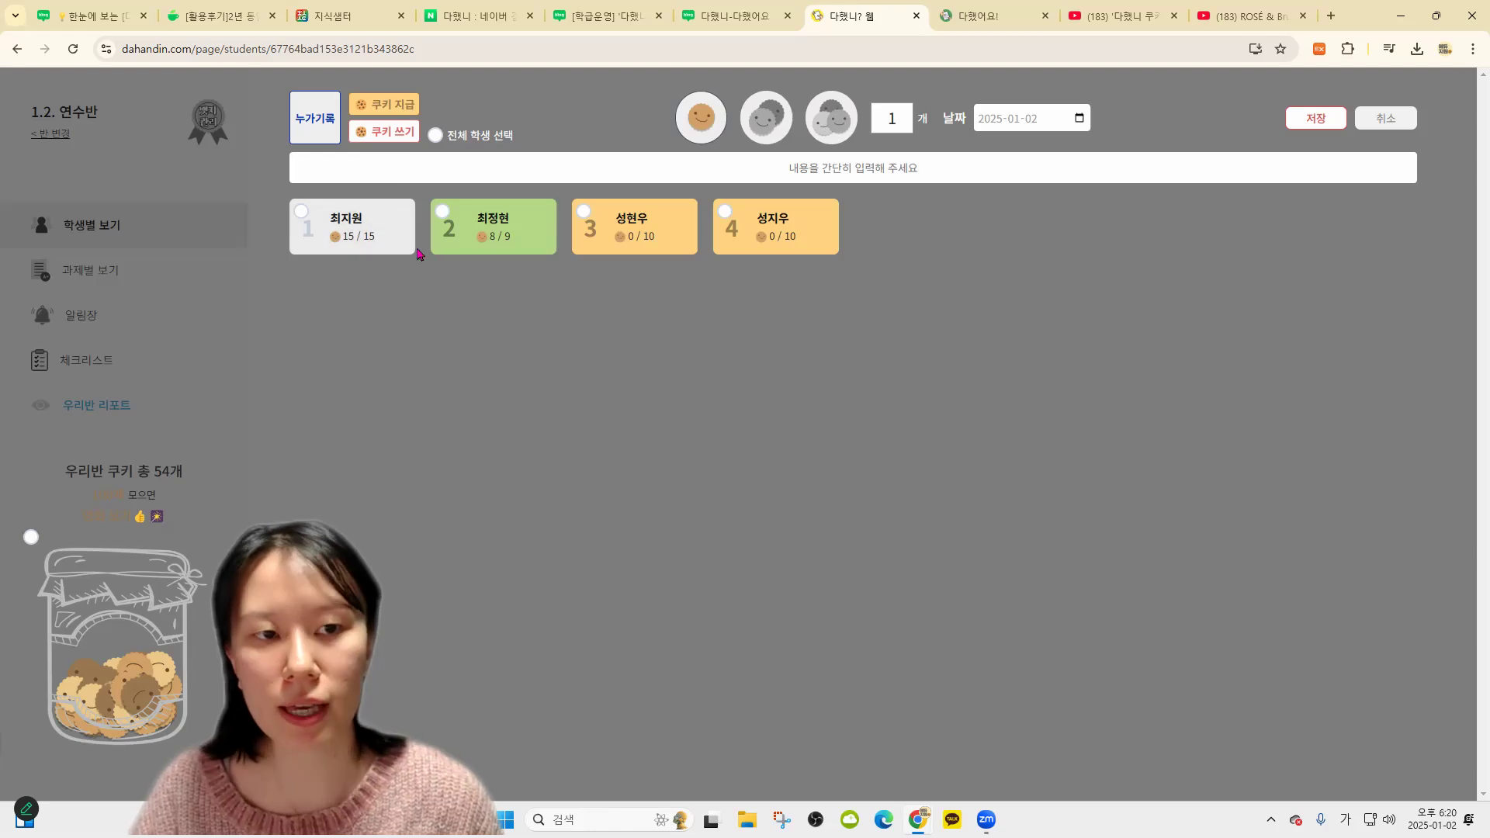
pyautogui.click(474, 244)
pyautogui.click(599, 259)
pyautogui.click(832, 118)
pyautogui.click(1310, 118)
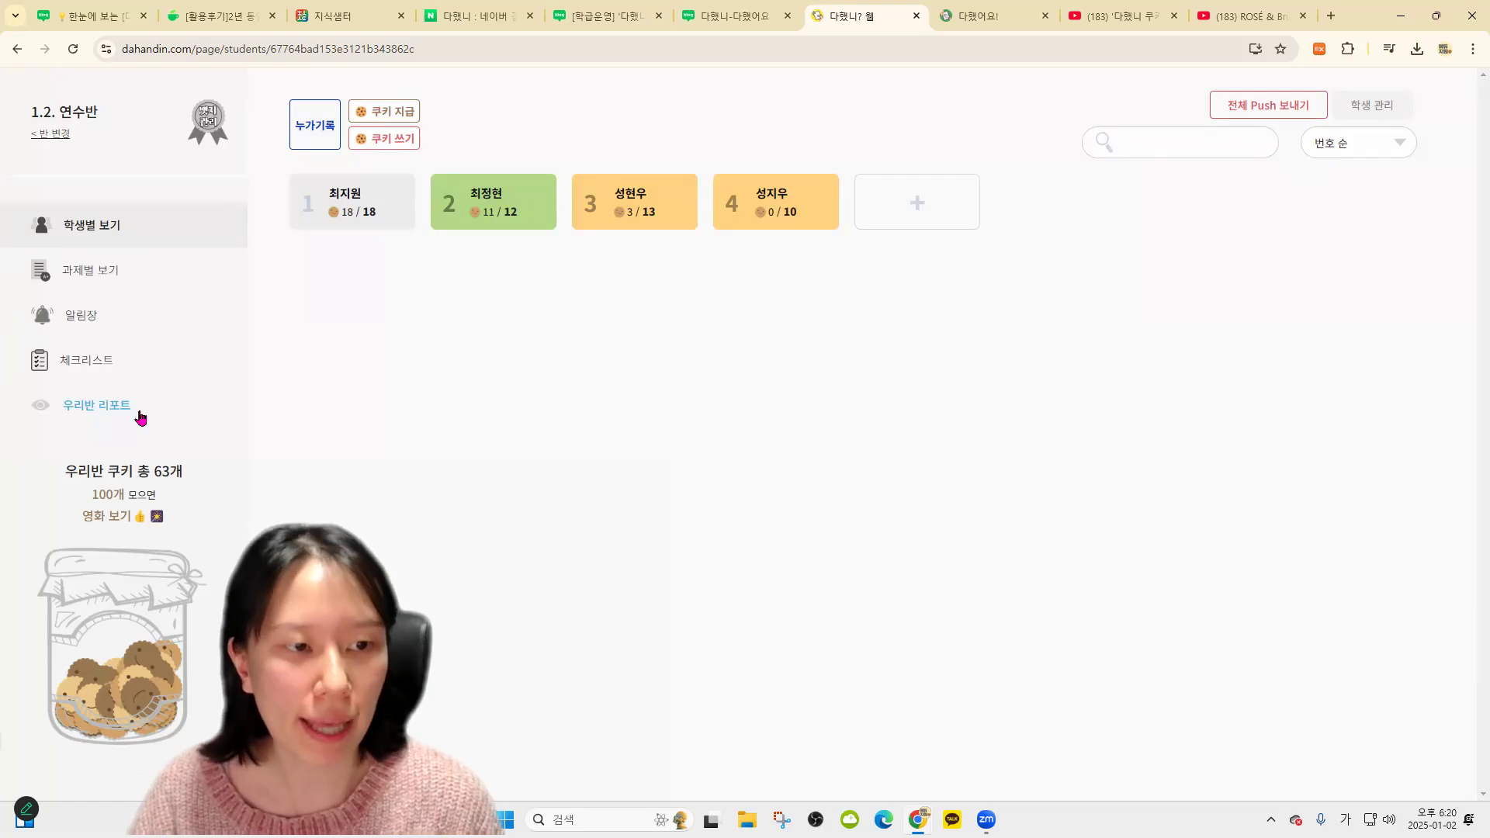
pyautogui.click(90, 273)
# Open a student's 식물의 한살이 관찰하기 entries and dismiss the storage-limit warning
pyautogui.click(599, 237)
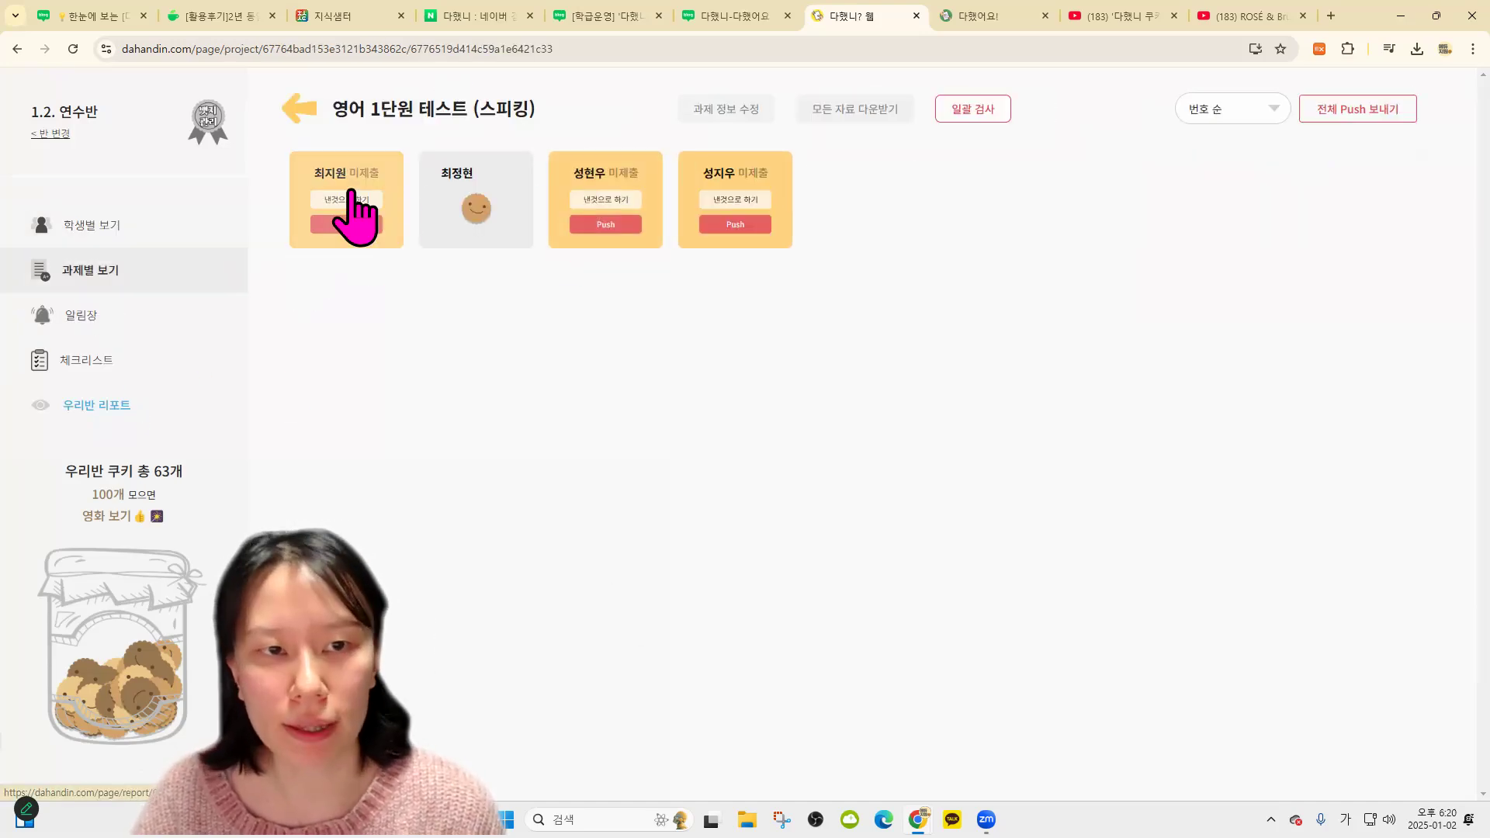
pyautogui.click(293, 194)
pyautogui.click(445, 225)
pyautogui.click(450, 206)
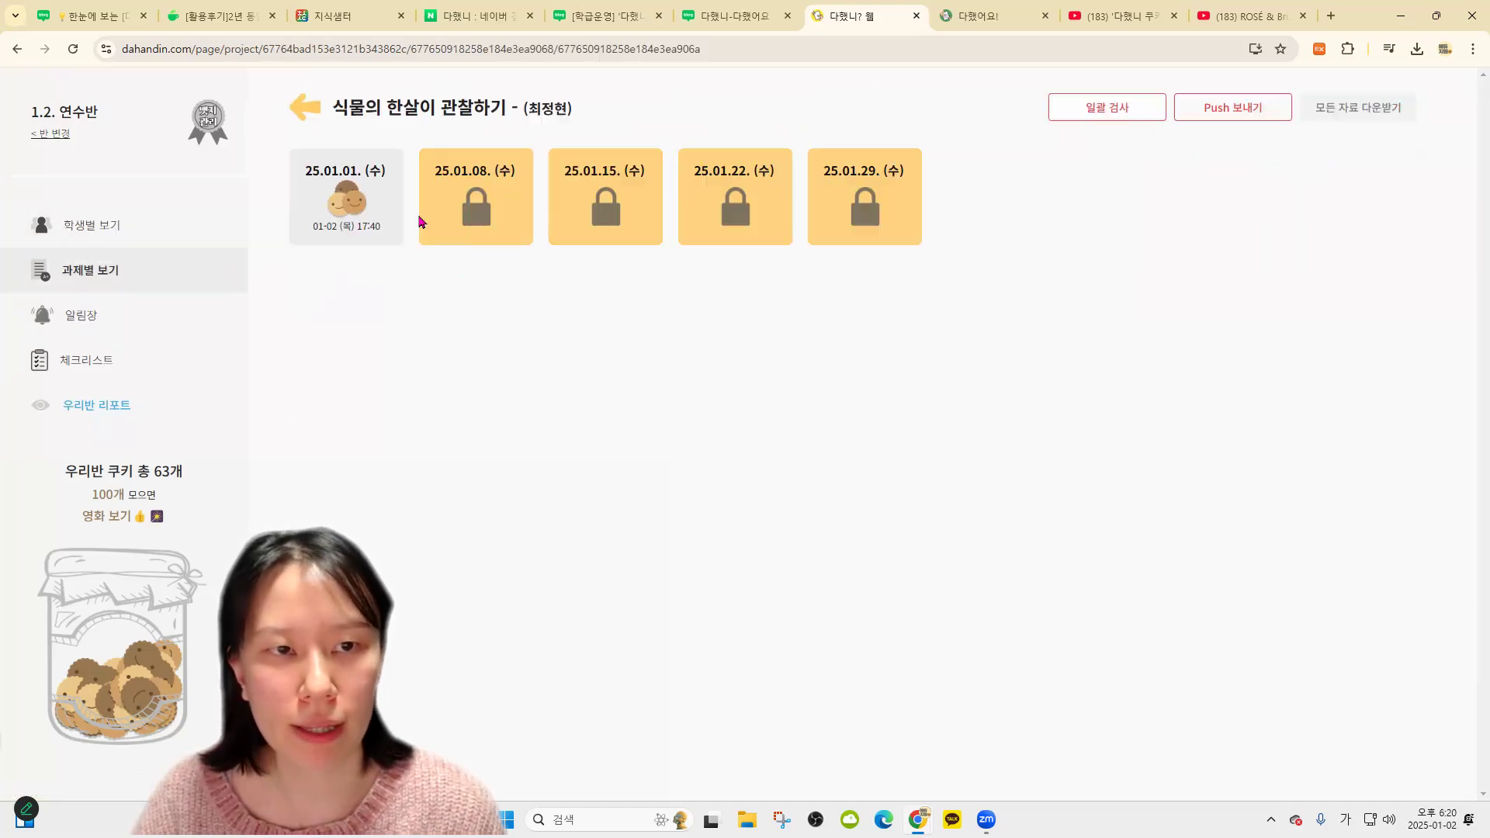
pyautogui.moveTo(587, 113); pyautogui.dragTo(728, 146)
pyautogui.click(741, 163)
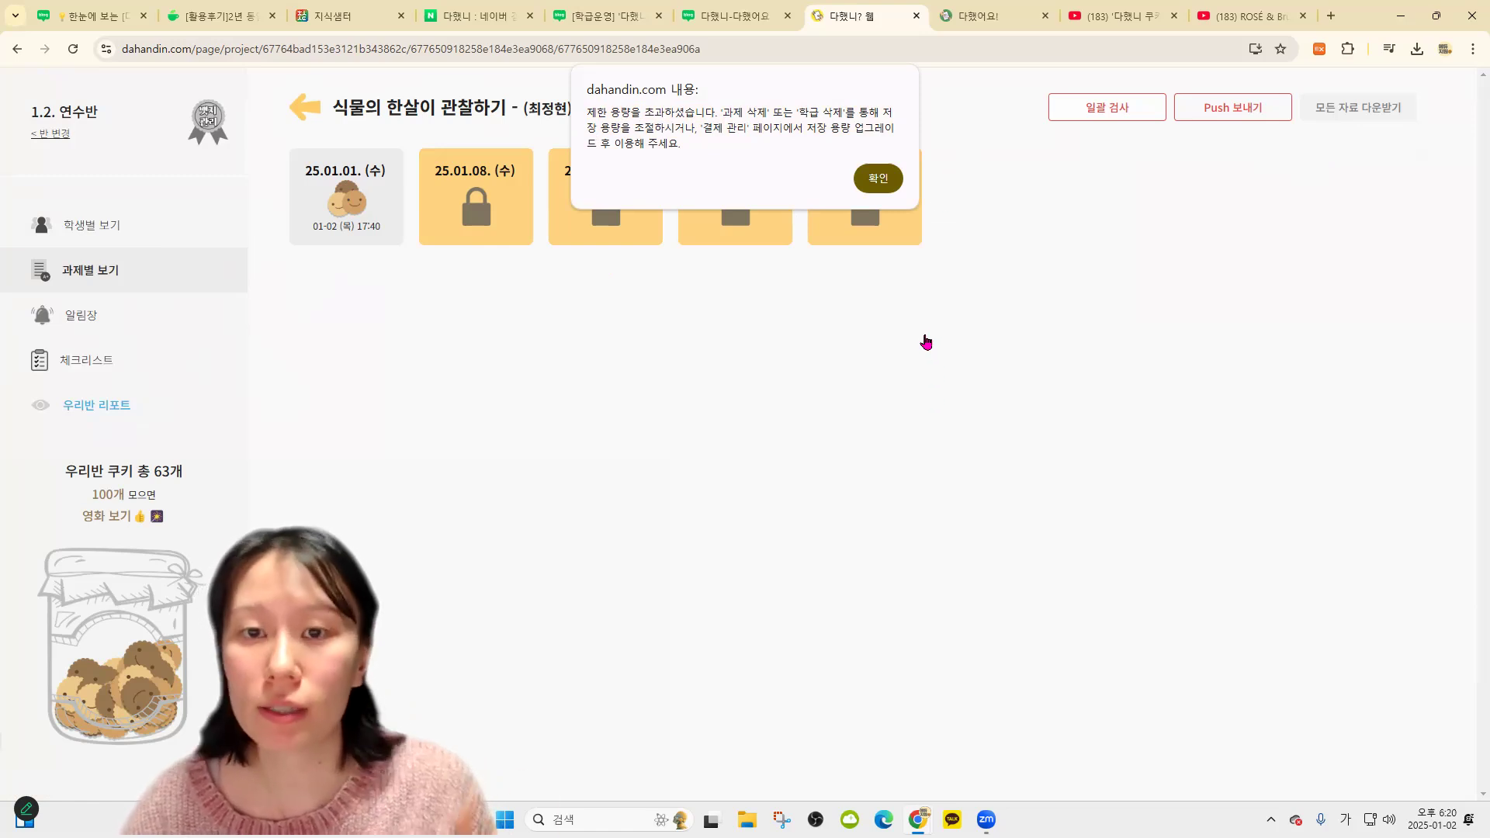
pyautogui.click(879, 178)
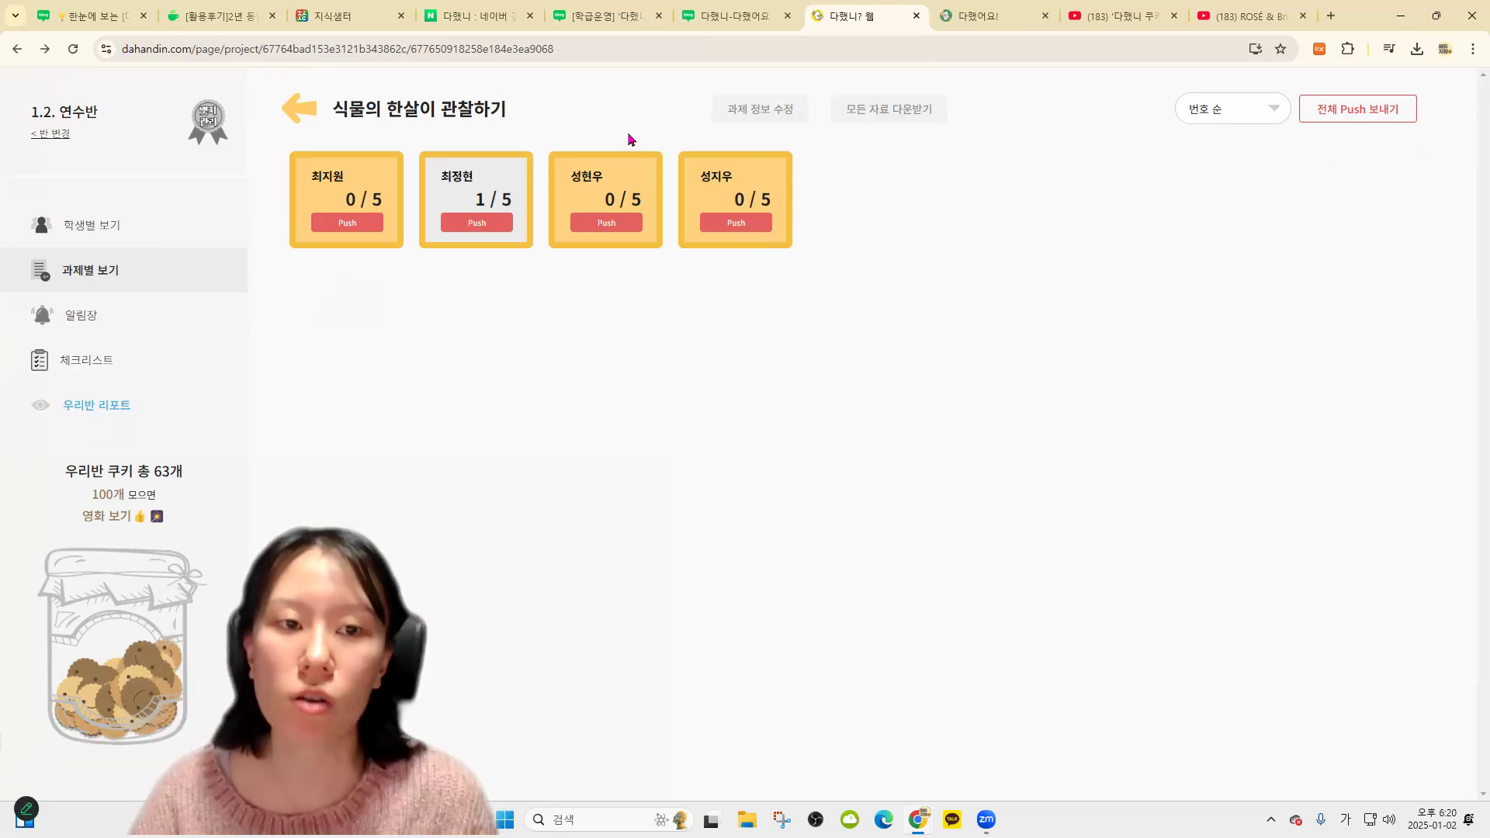
# Go back through the class list to 1.2. 연수반's student cookie board
pyautogui.click(303, 117)
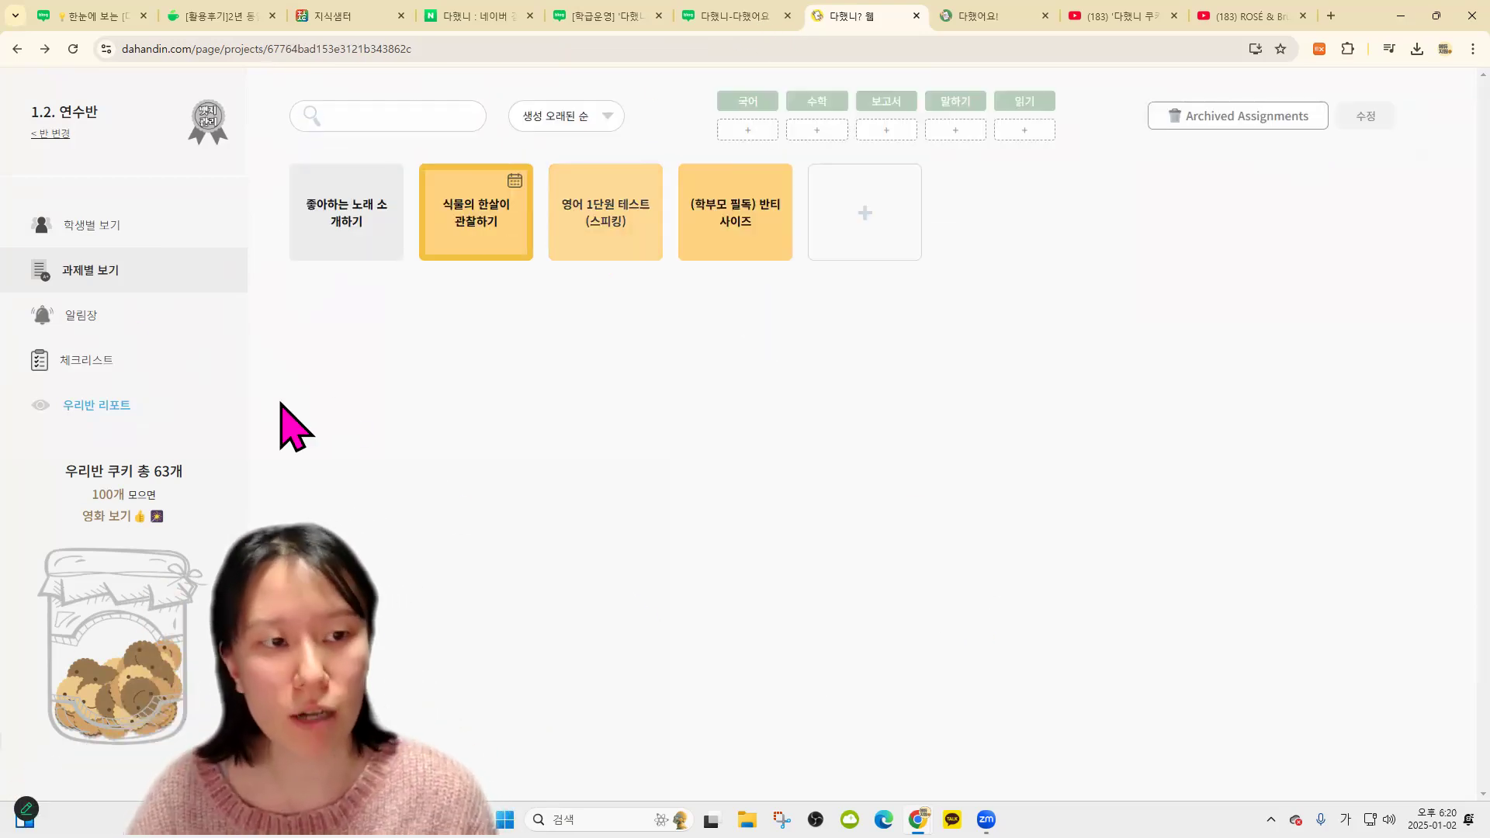
pyautogui.click(48, 134)
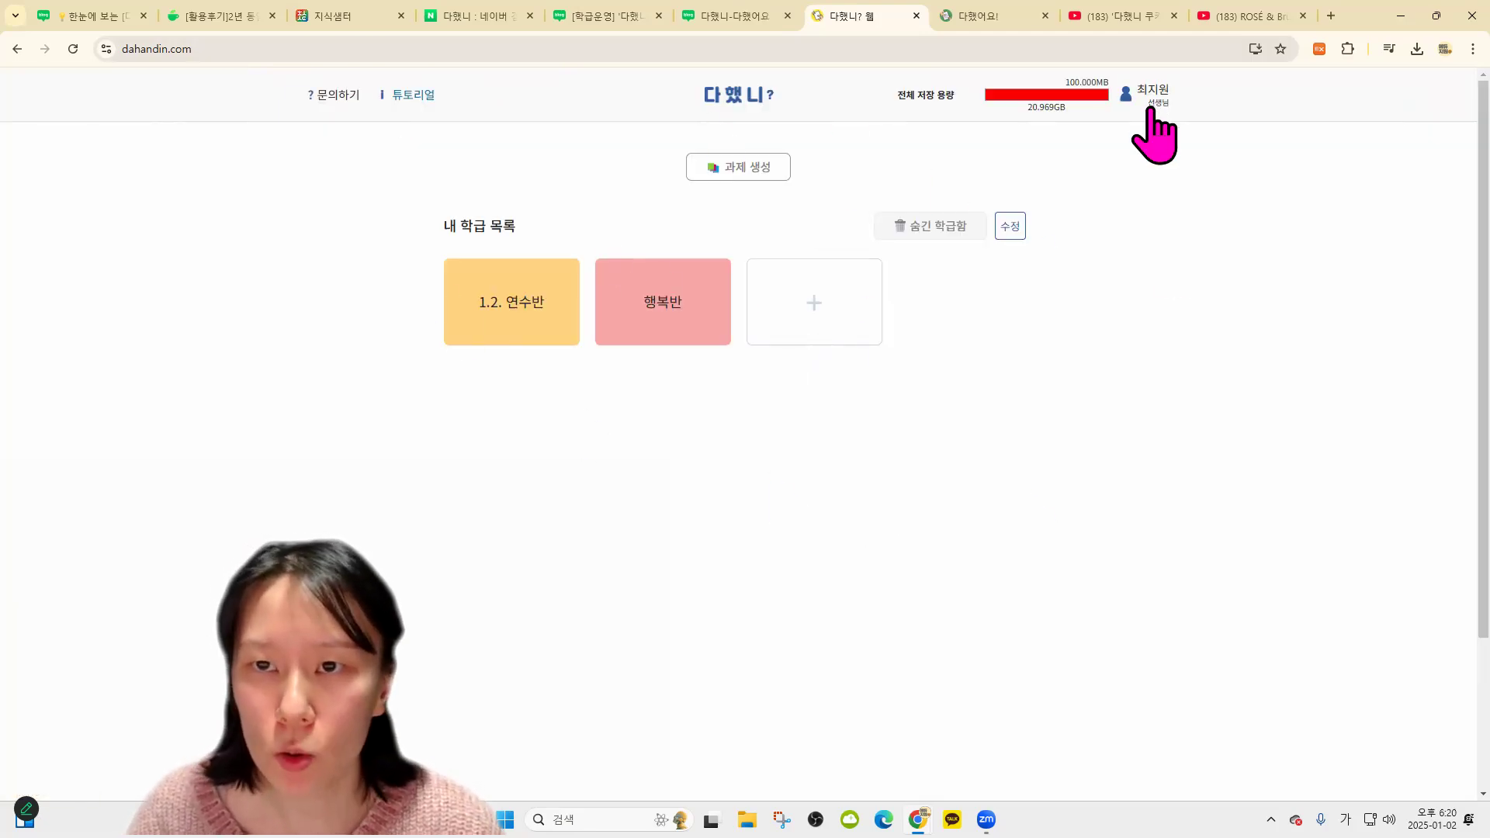
pyautogui.click(566, 335)
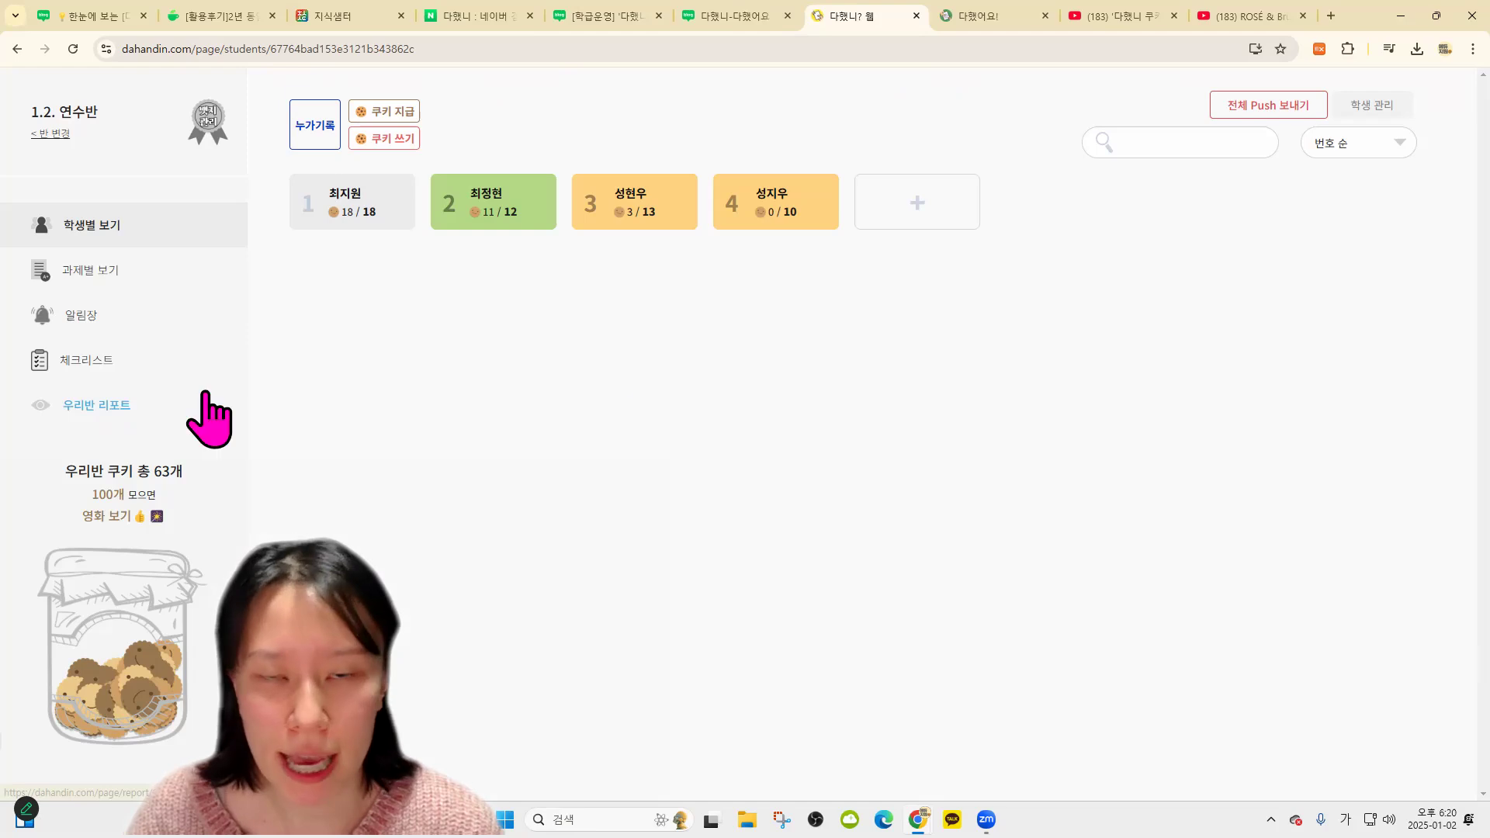
# Show 1.2. 연수반's report on the AI 종알이 tab, glancing at other browser tabs before returning
pyautogui.click(196, 412)
pyautogui.click(1354, 177)
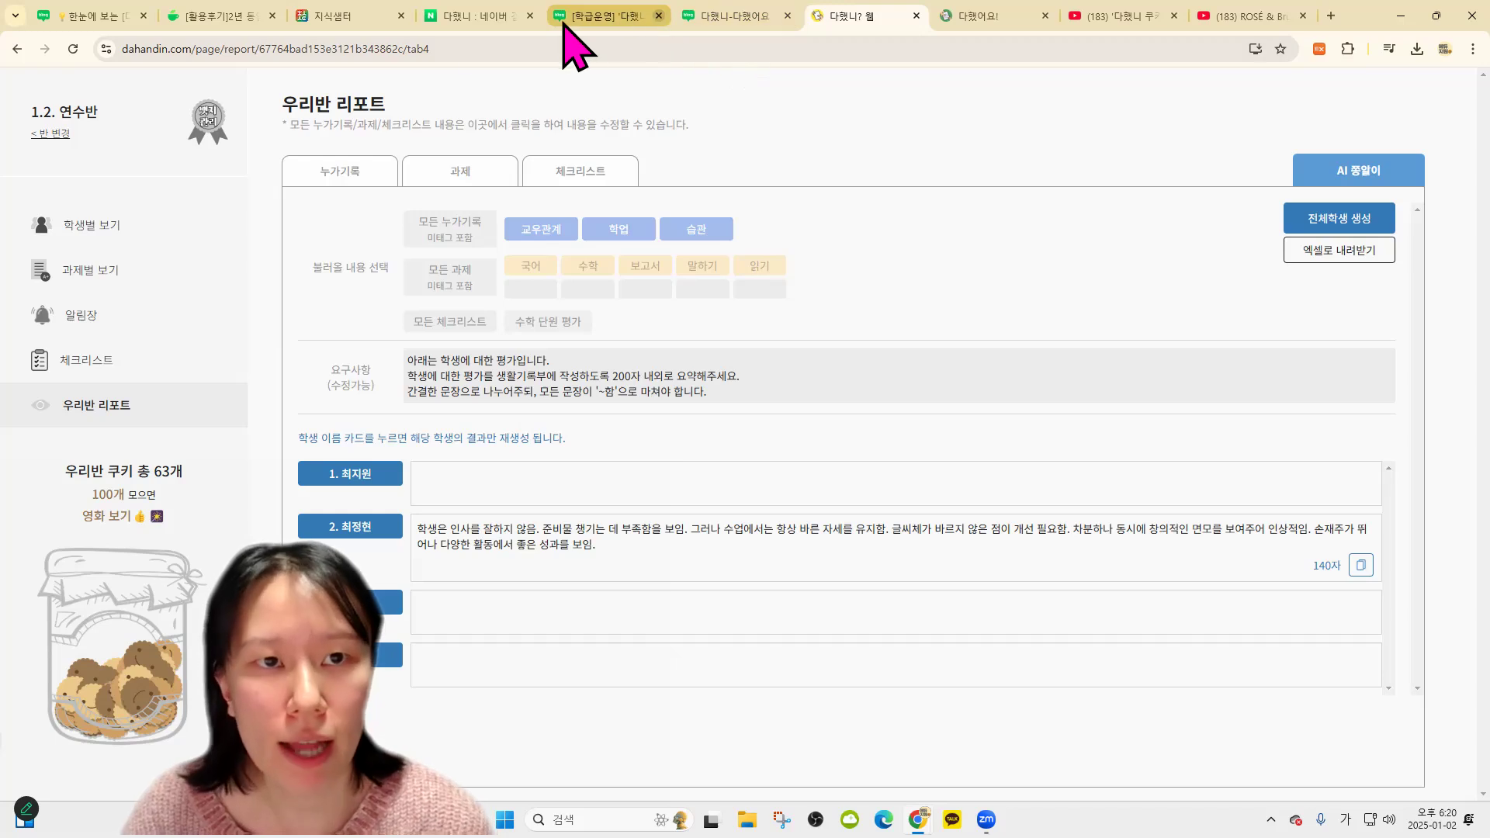
pyautogui.click(475, 15)
pyautogui.click(748, 11)
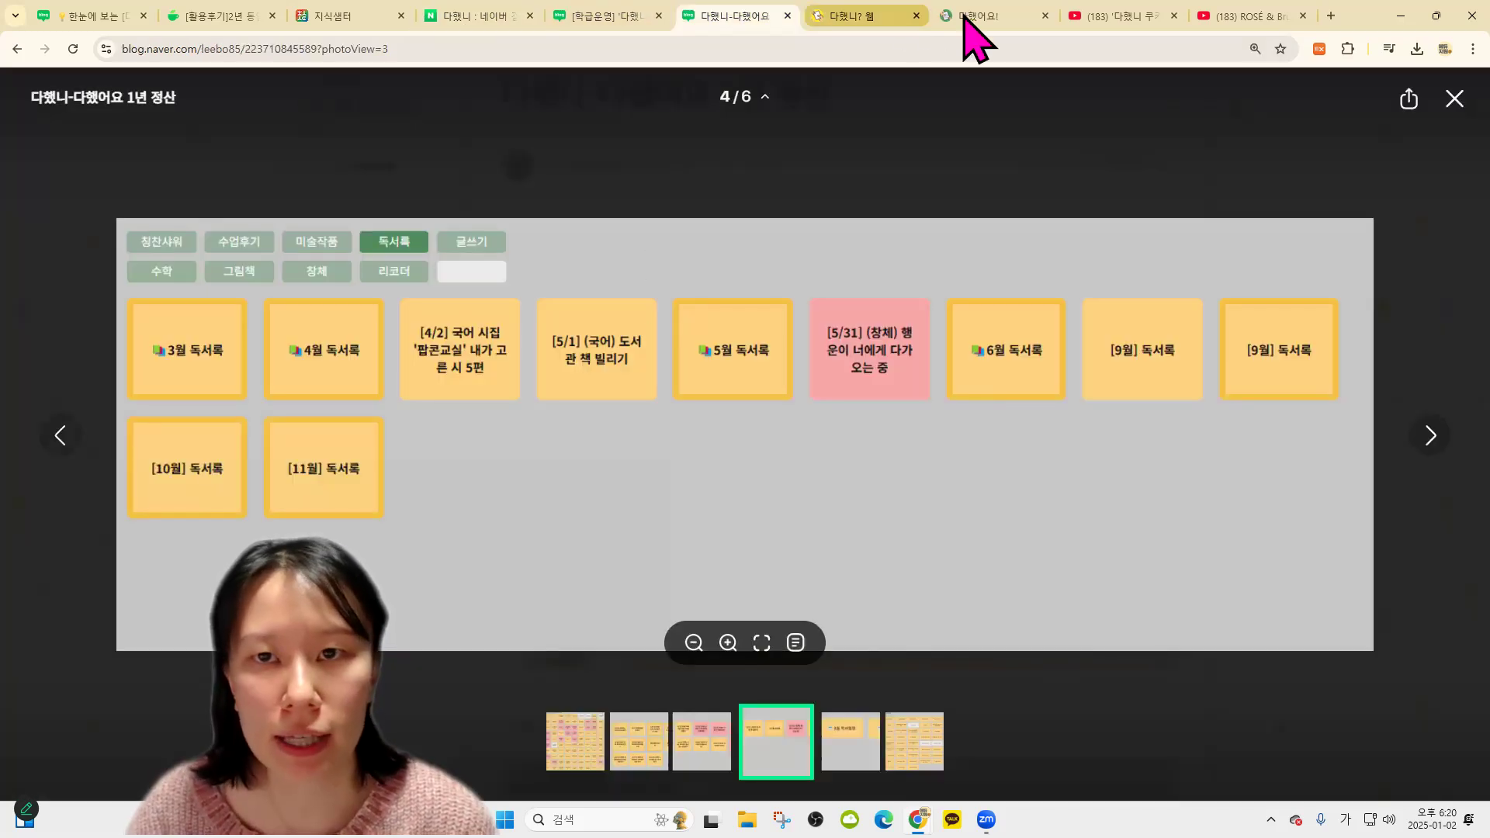
pyautogui.click(979, 16)
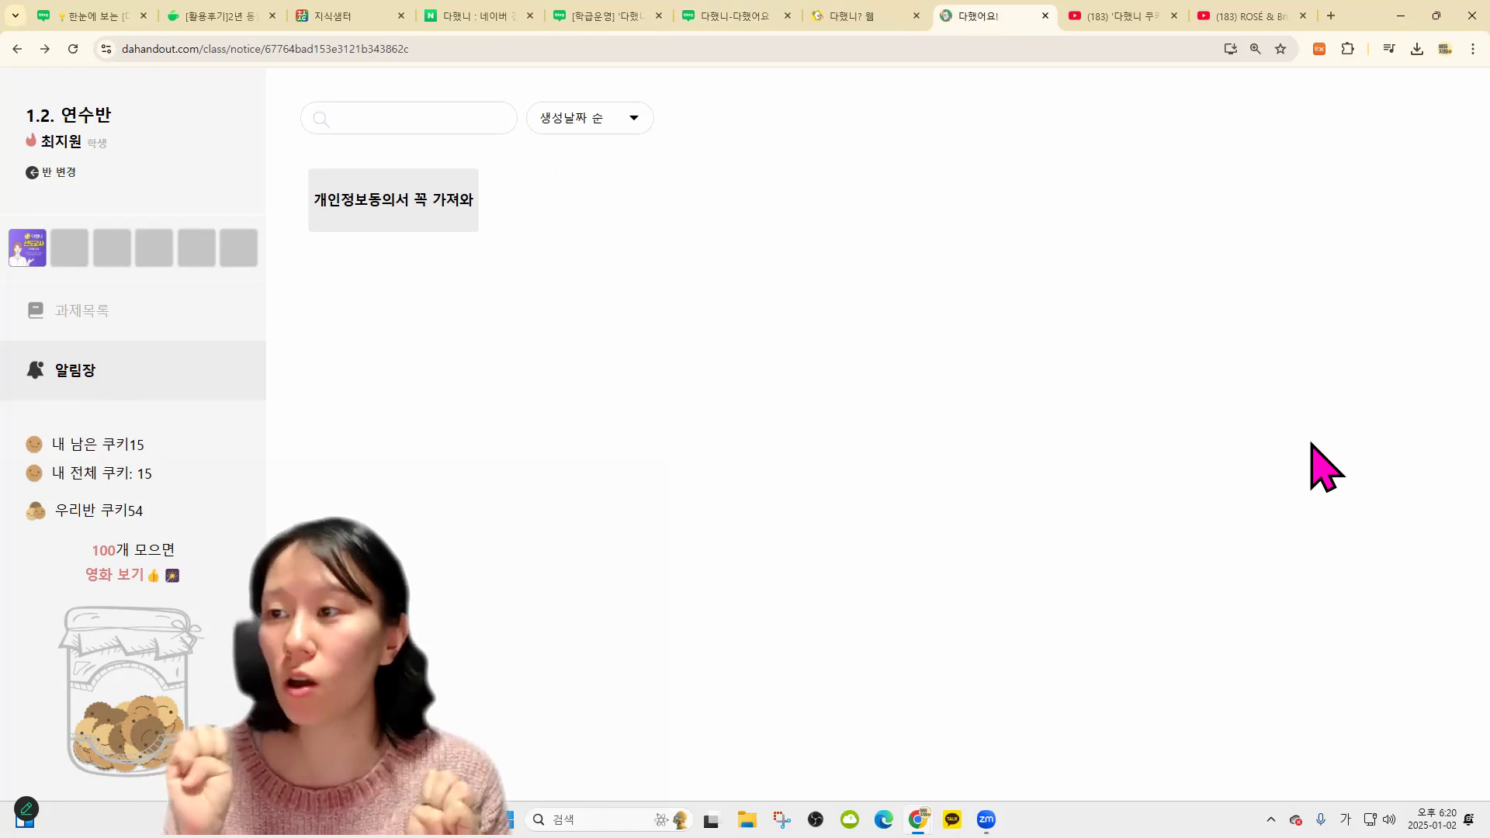
pyautogui.click(506, 16)
pyautogui.click(837, 16)
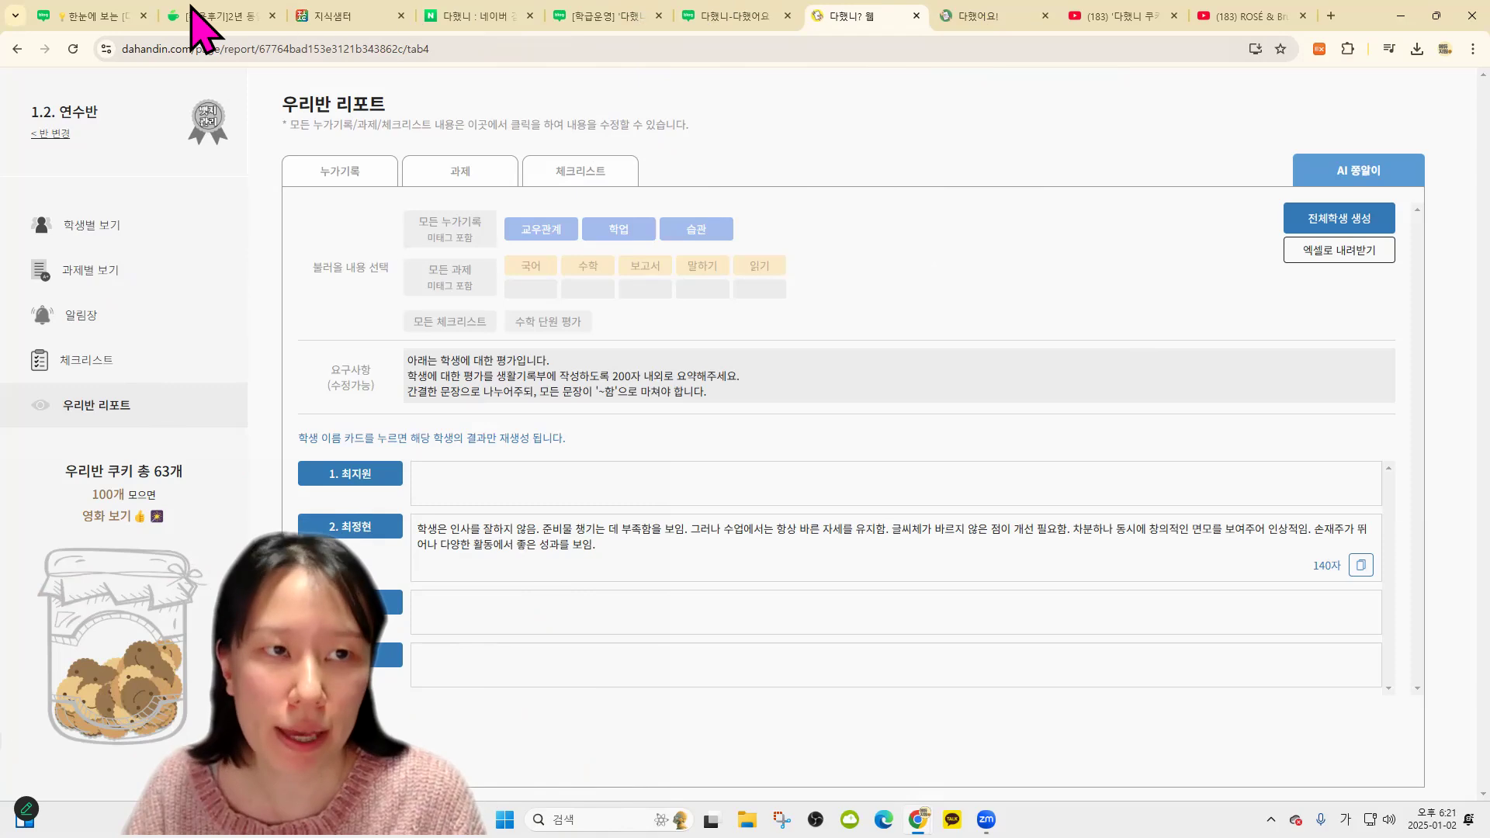
# From the Naver Cafe review post, go to the cafe home and open the 1GB storage event post
pyautogui.click(205, 18)
pyautogui.scroll(2, 893, 357)
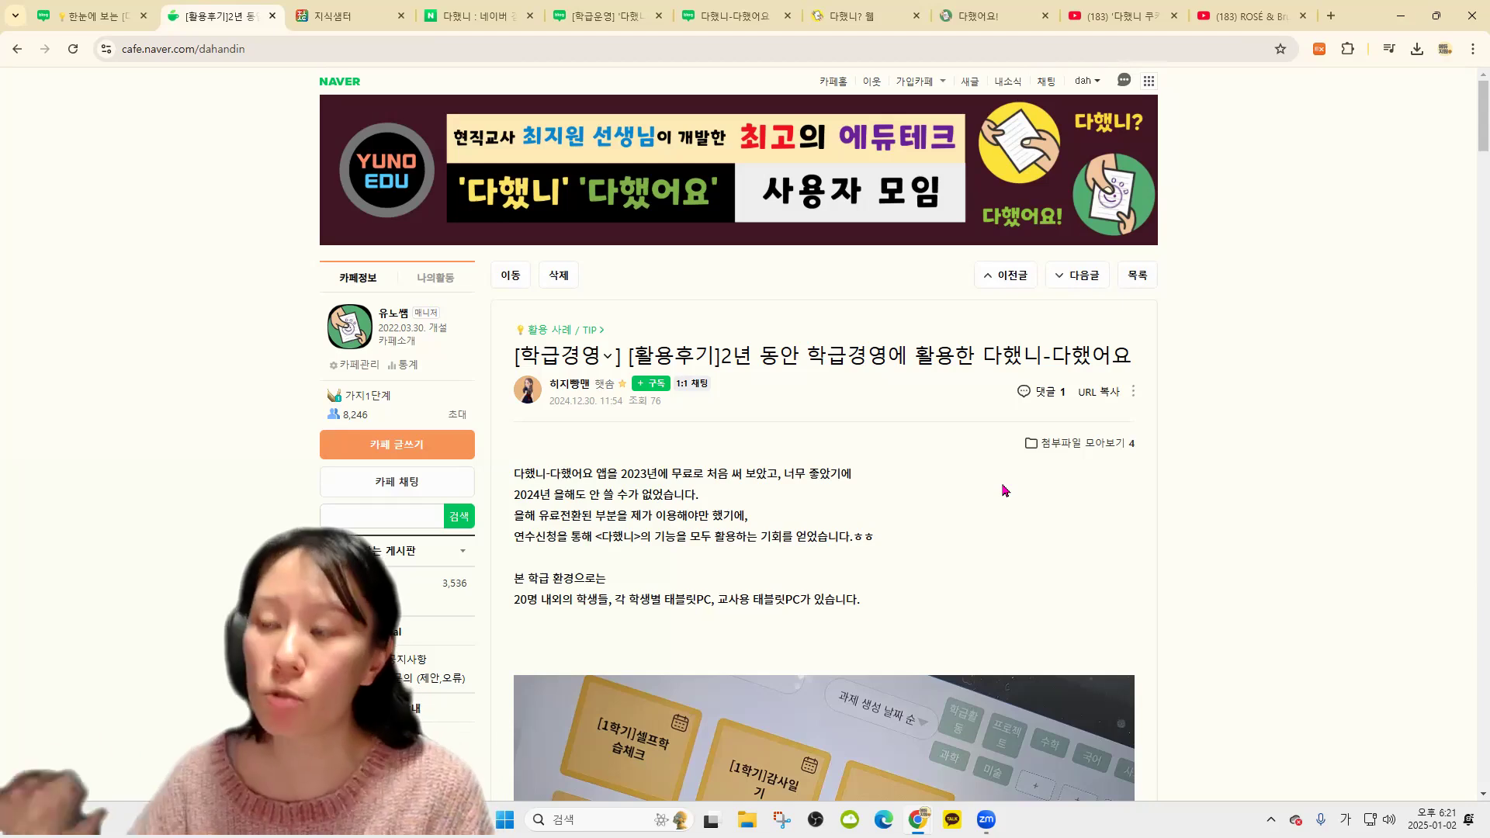
pyautogui.click(613, 497)
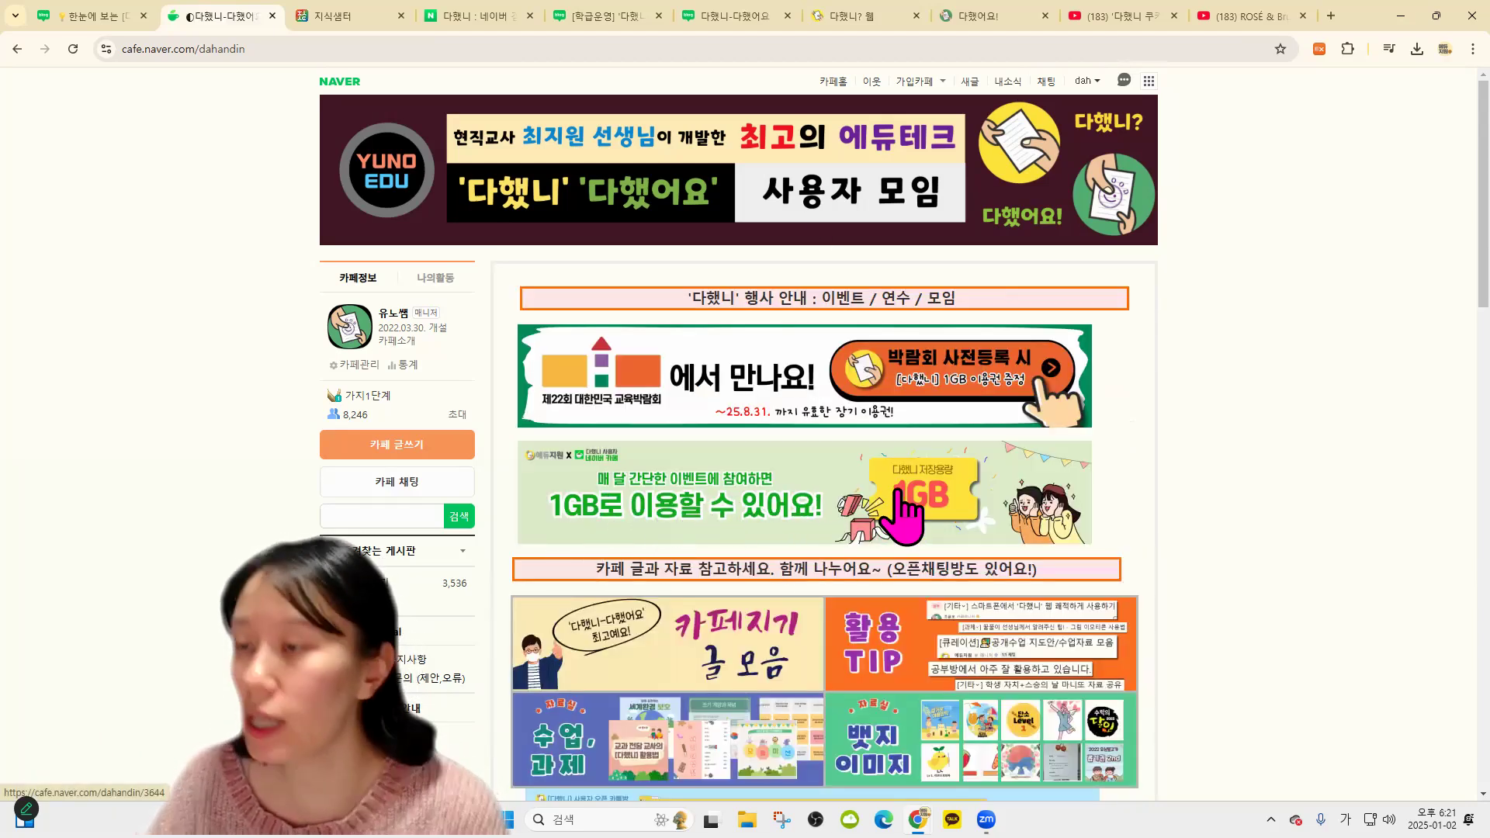
pyautogui.click(1048, 504)
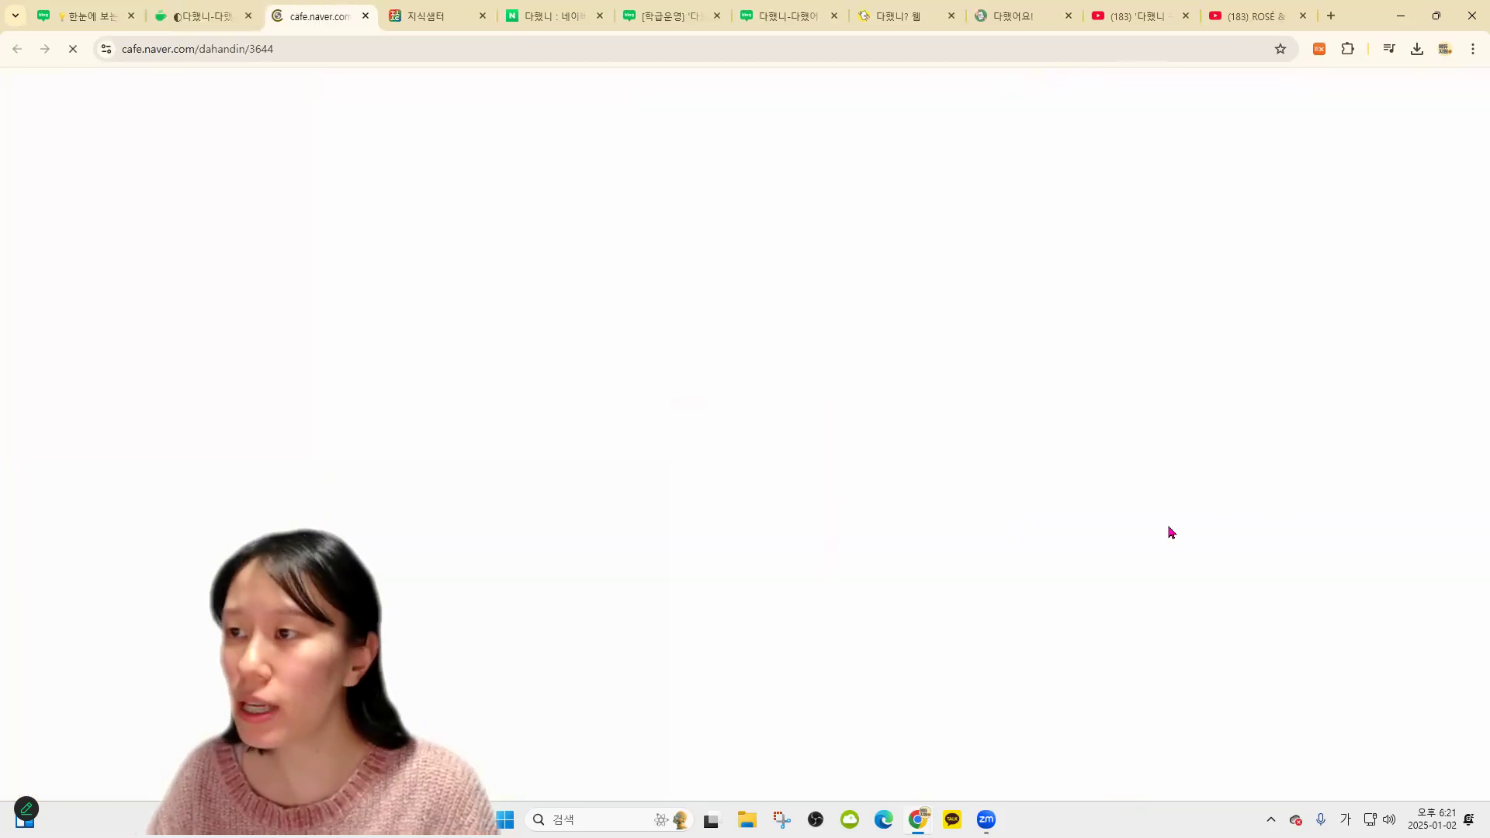
# Scroll through the 1GB storage event post and its comments
pyautogui.scroll(-3, 745, 434)
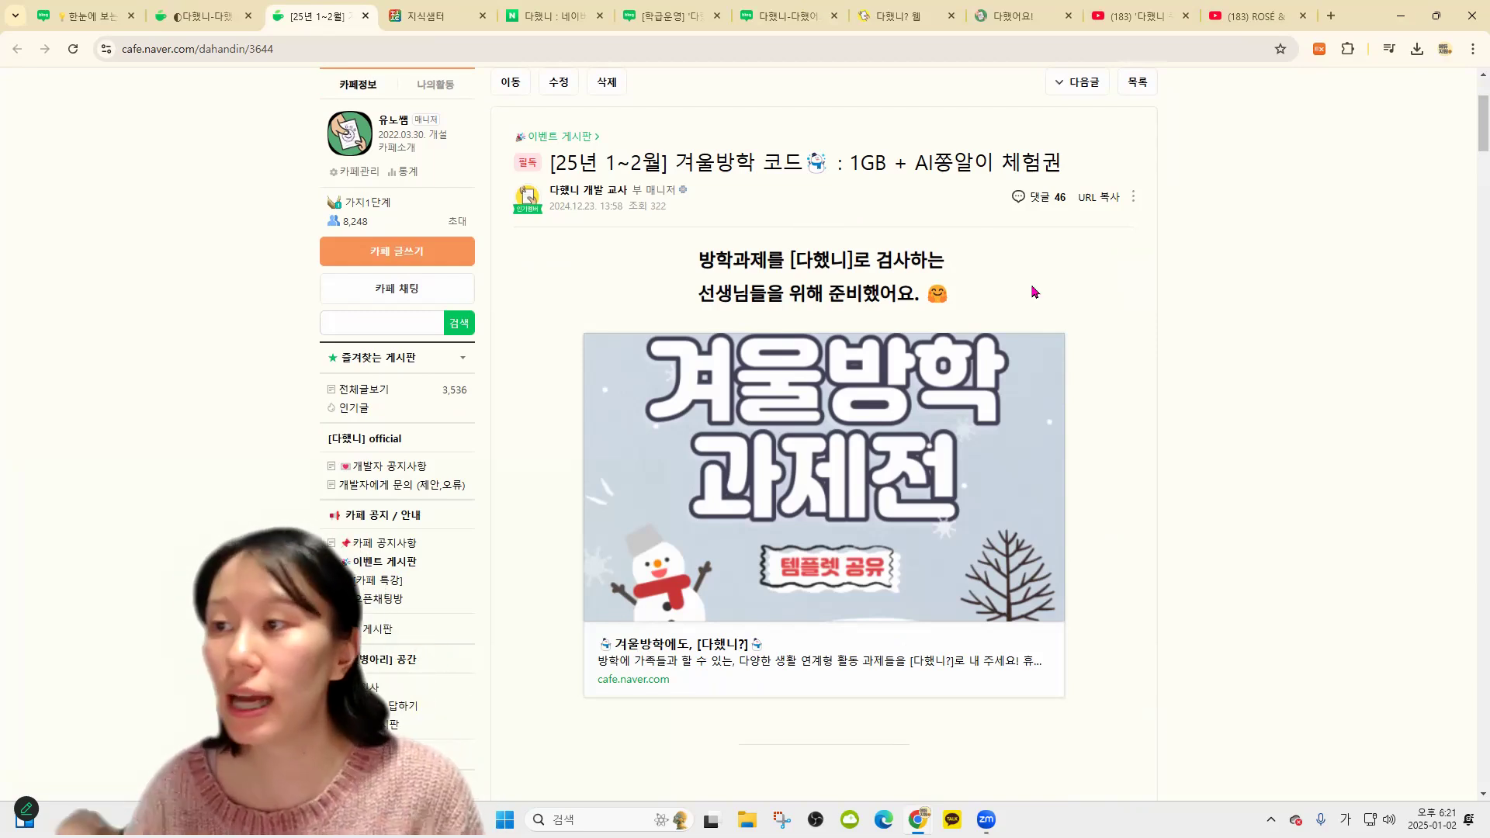
pyautogui.scroll(-4, 823, 310)
pyautogui.scroll(1, 614, 320)
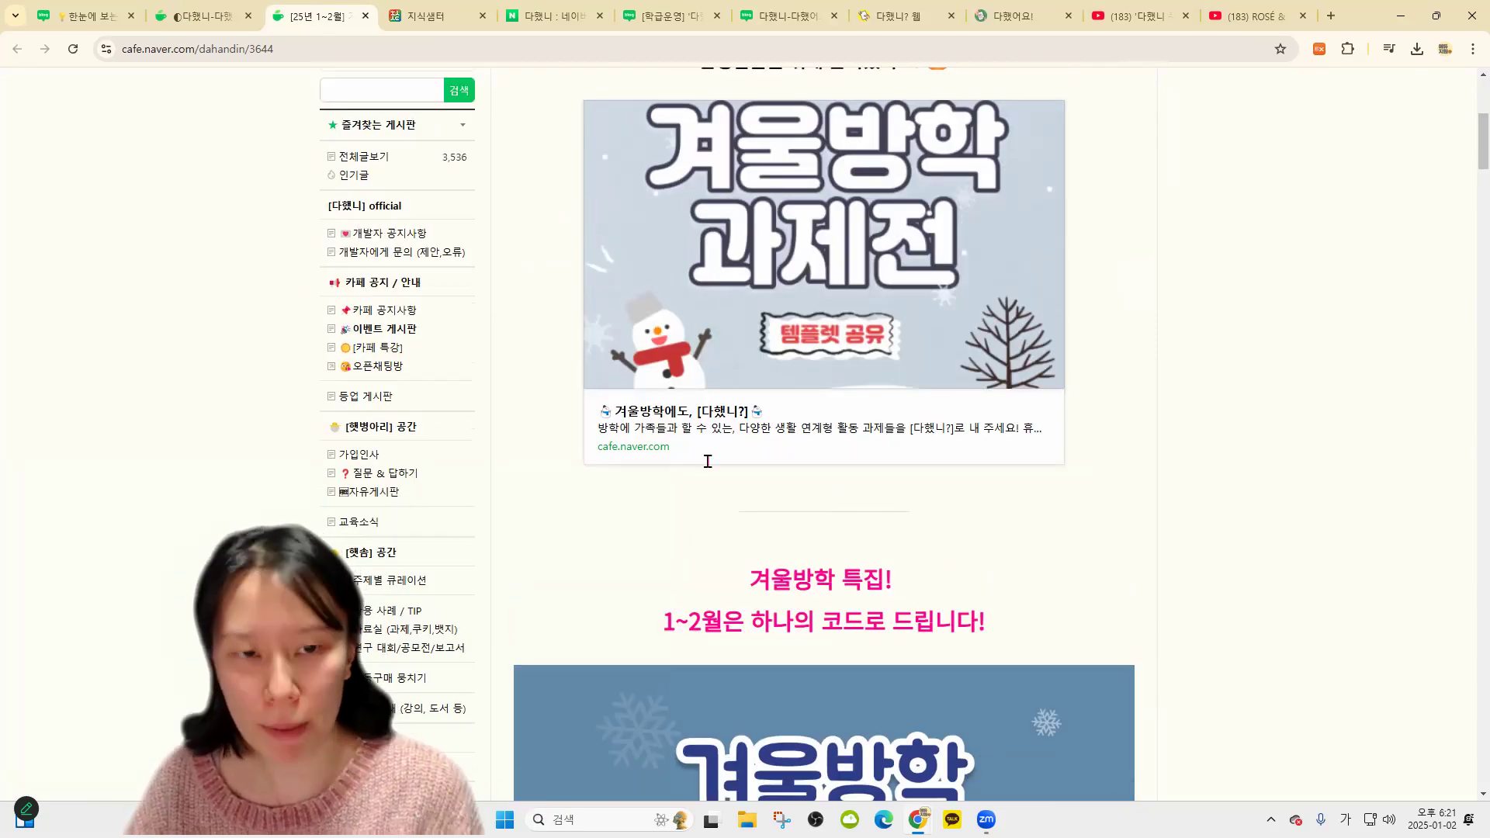
pyautogui.scroll(4, 824, 527)
pyautogui.scroll(-20, 885, 531)
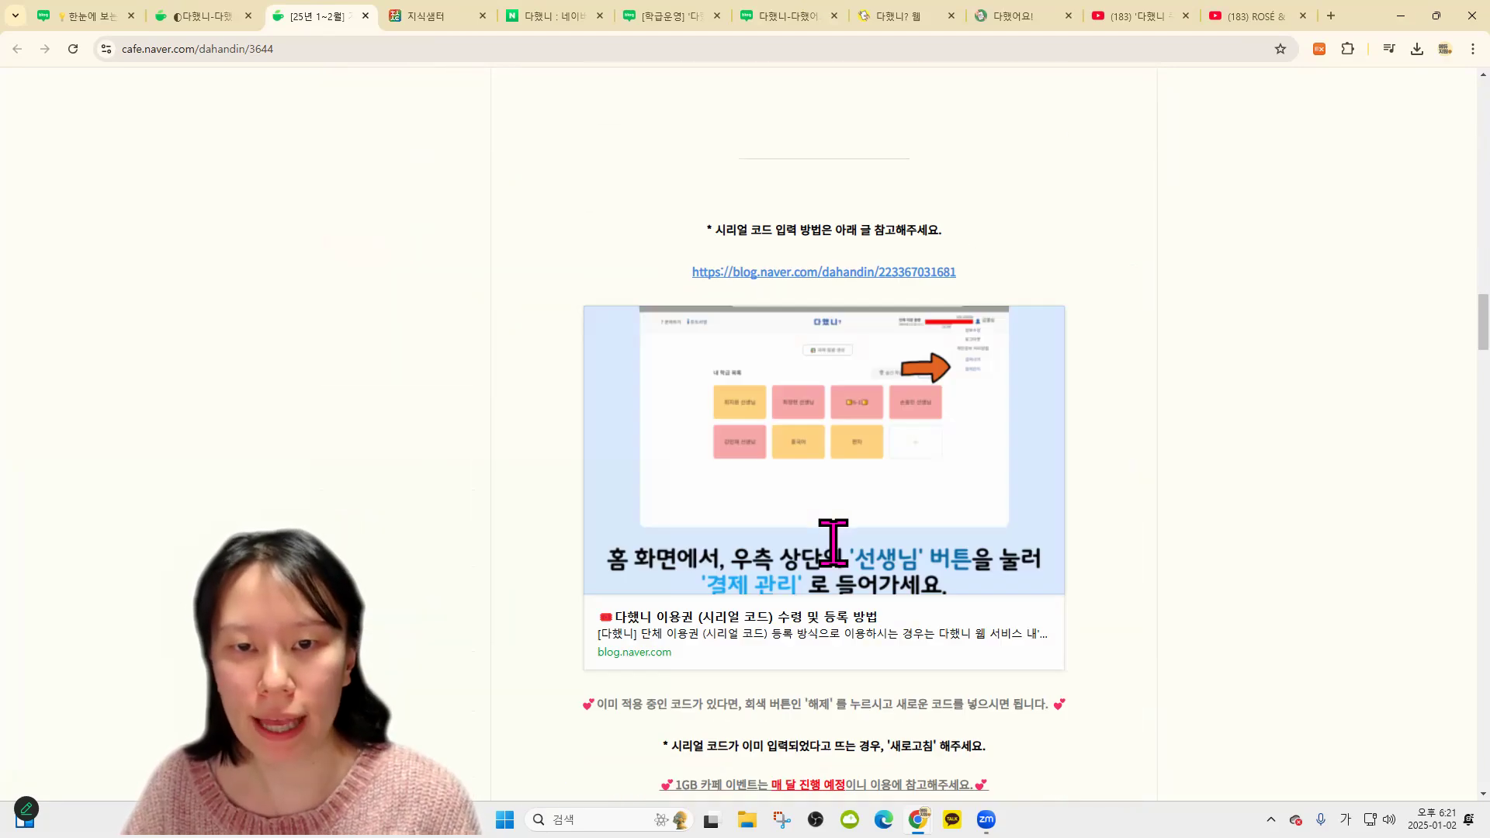
pyautogui.scroll(-20, 846, 621)
pyautogui.scroll(12, 841, 608)
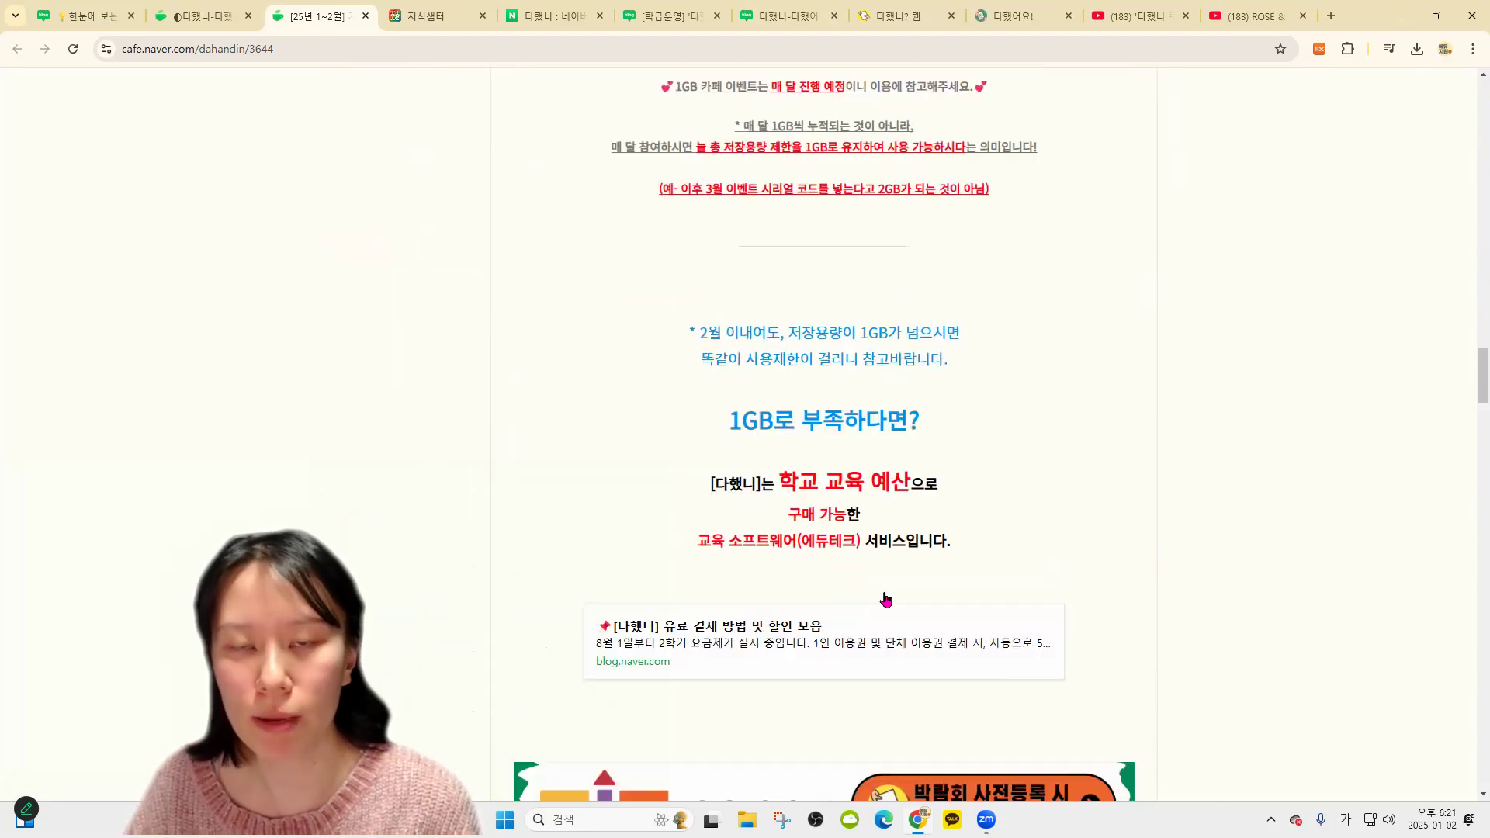
pyautogui.scroll(15, 886, 599)
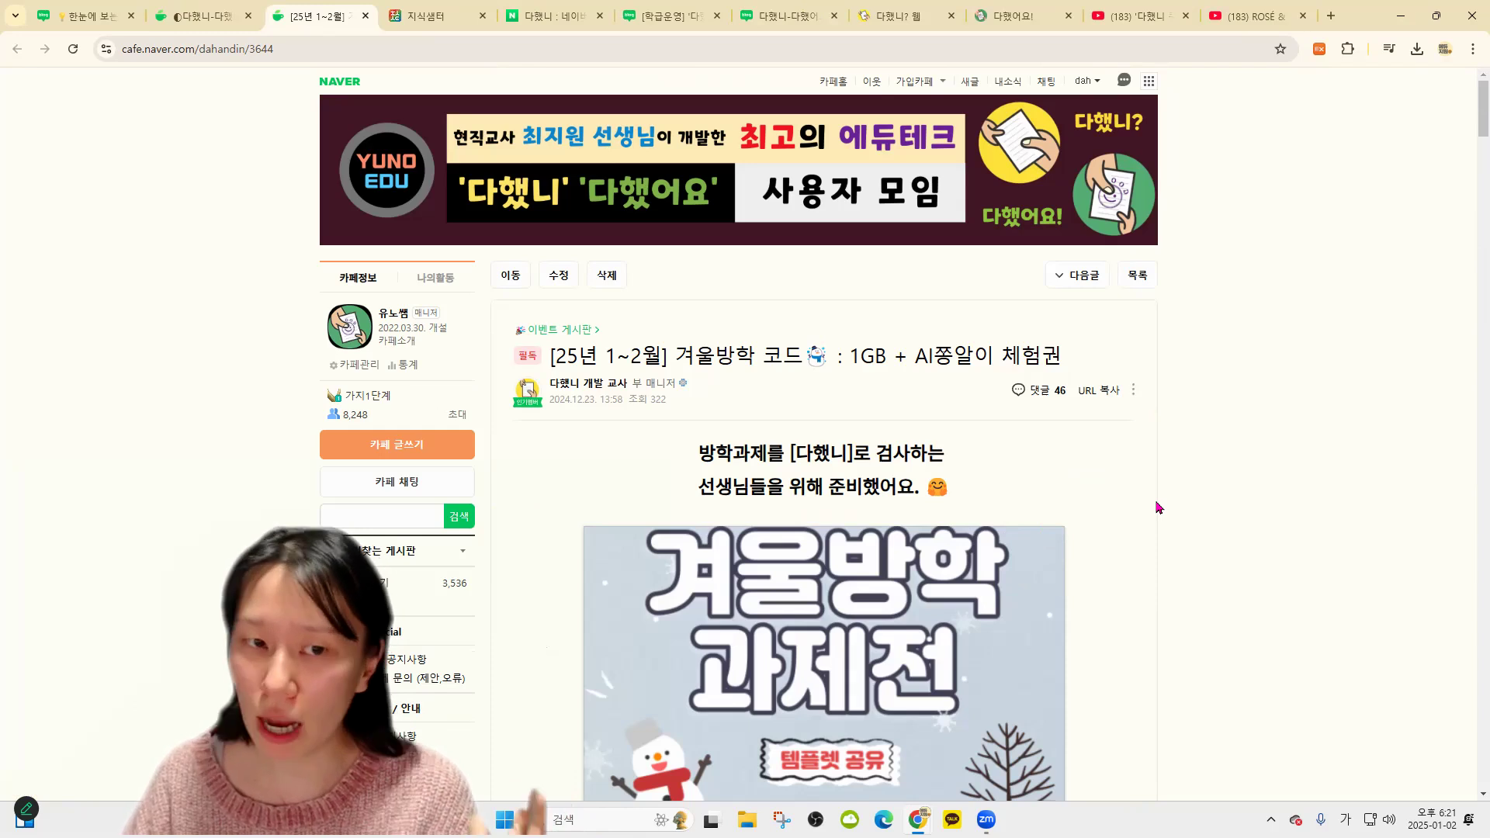
pyautogui.scroll(-20, 798, 349)
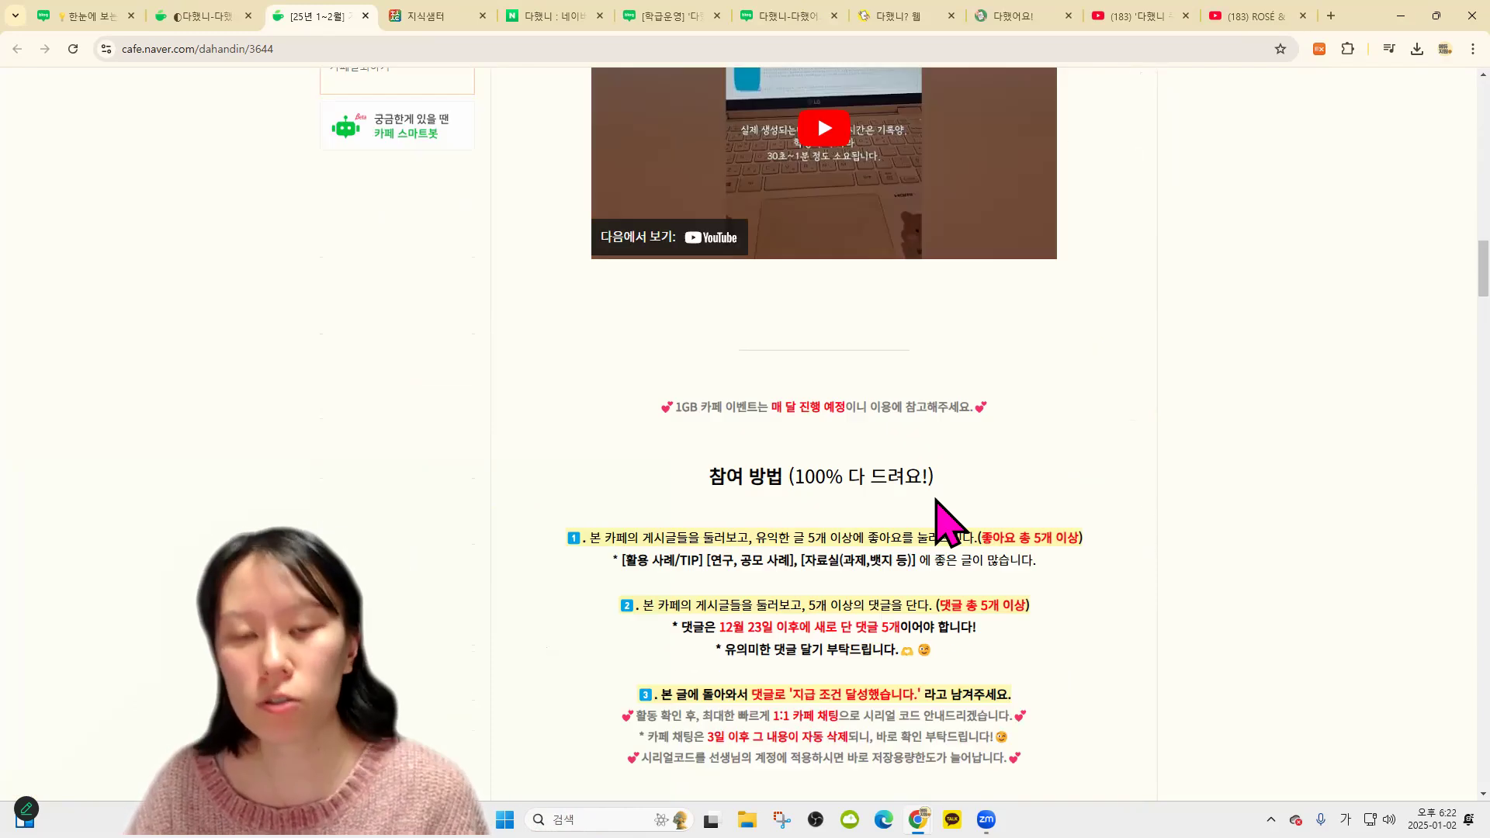
pyautogui.scroll(-10, 893, 565)
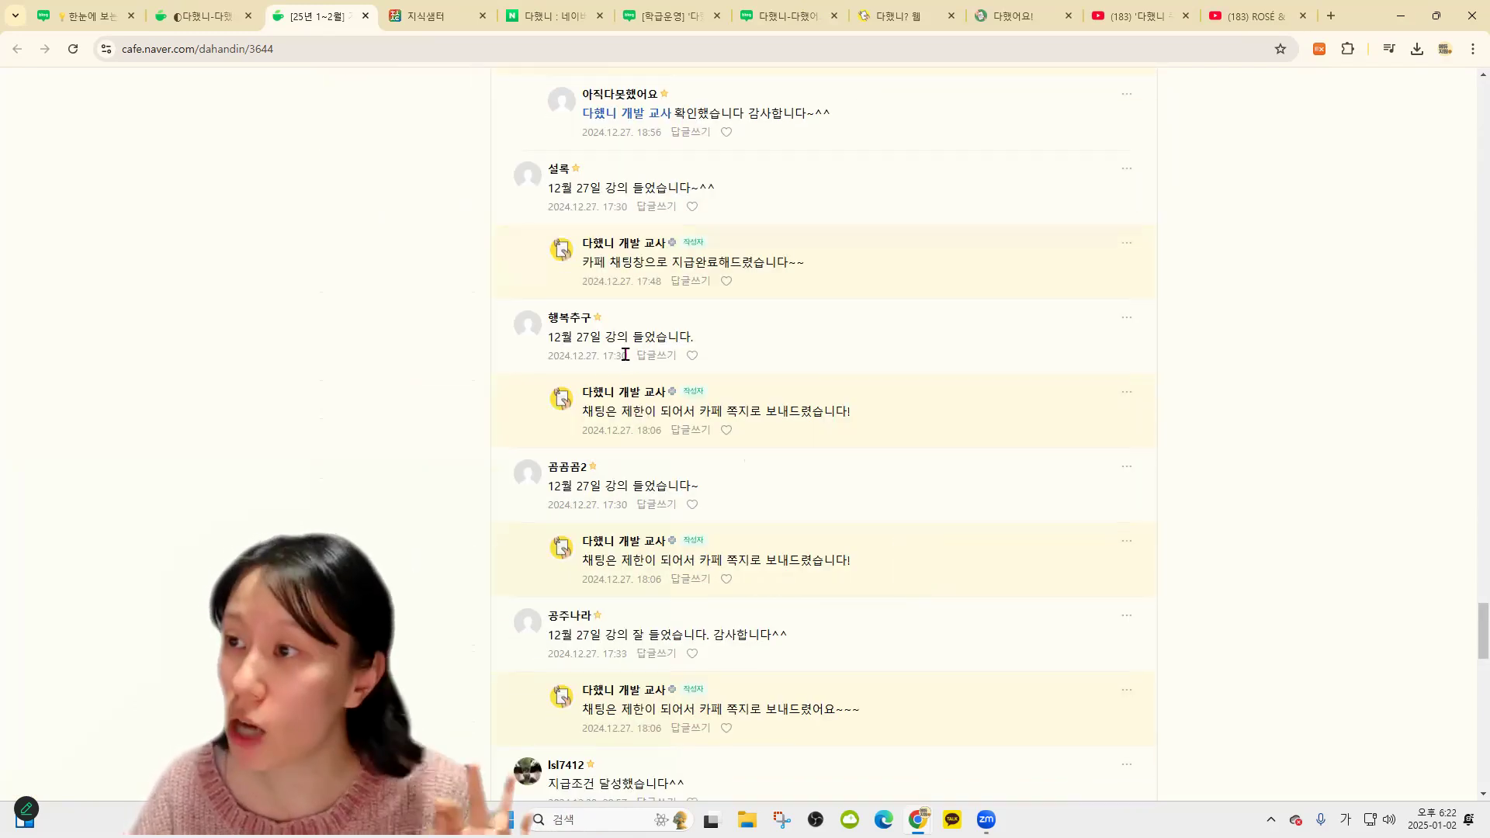
# Highlight some comment text, scroll back to the post title, and return to the 다했니 class report
pyautogui.moveTo(554, 336); pyautogui.dragTo(680, 337)
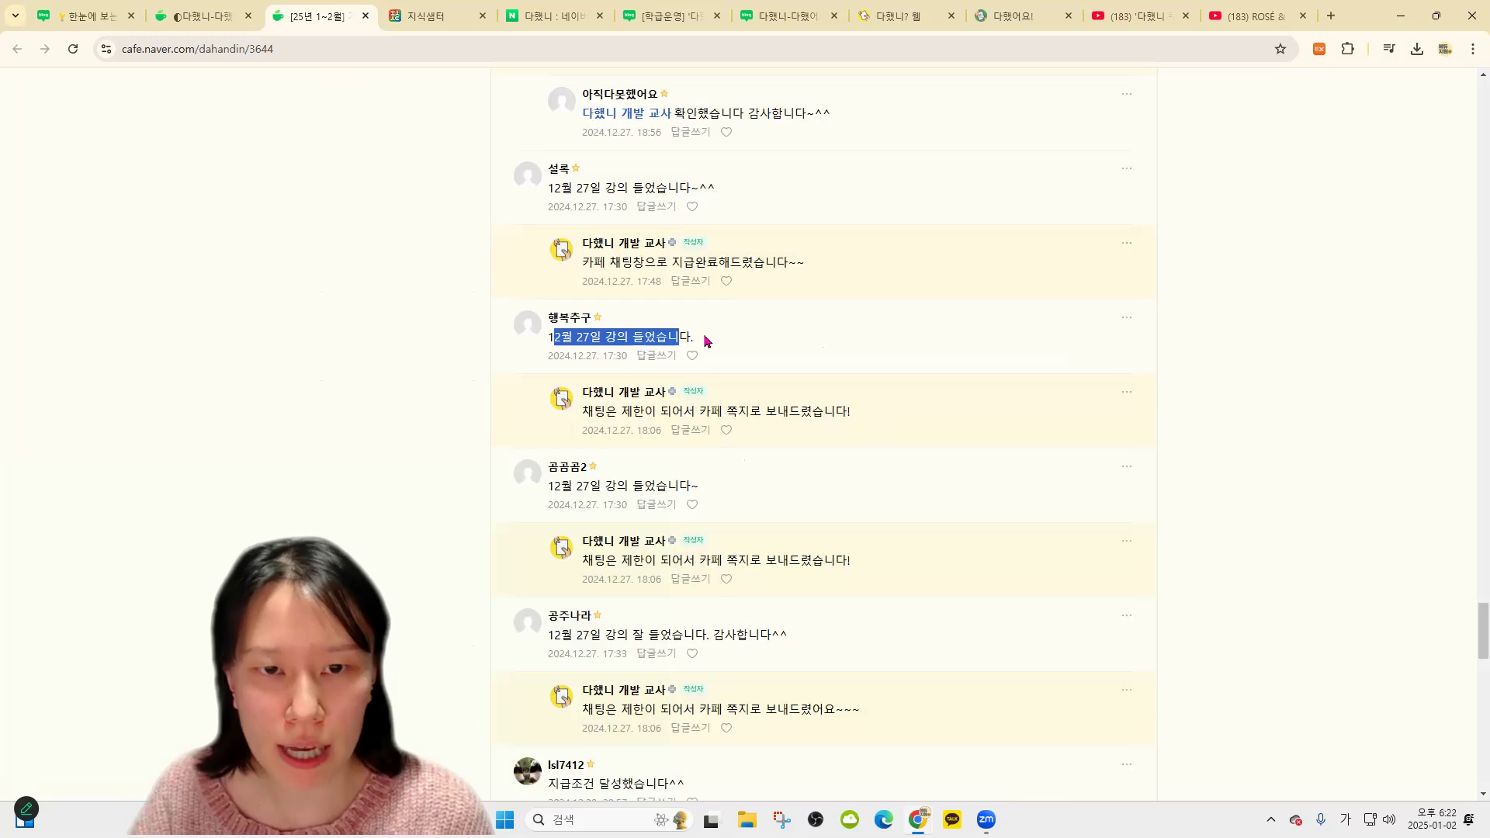
pyautogui.click(745, 343)
pyautogui.moveTo(584, 412); pyautogui.dragTo(595, 412)
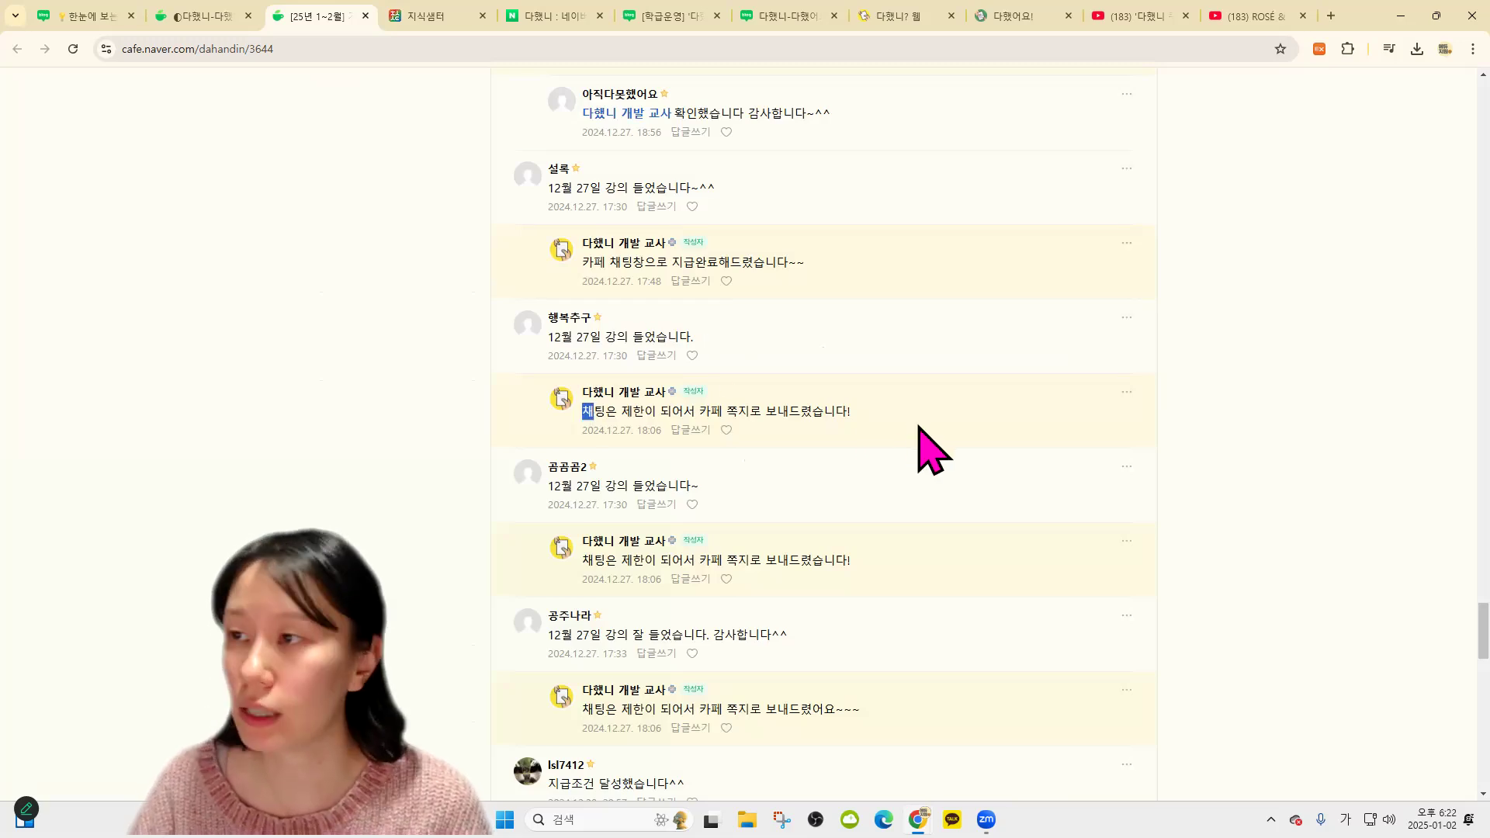
pyautogui.click(947, 433)
pyautogui.scroll(1, 950, 436)
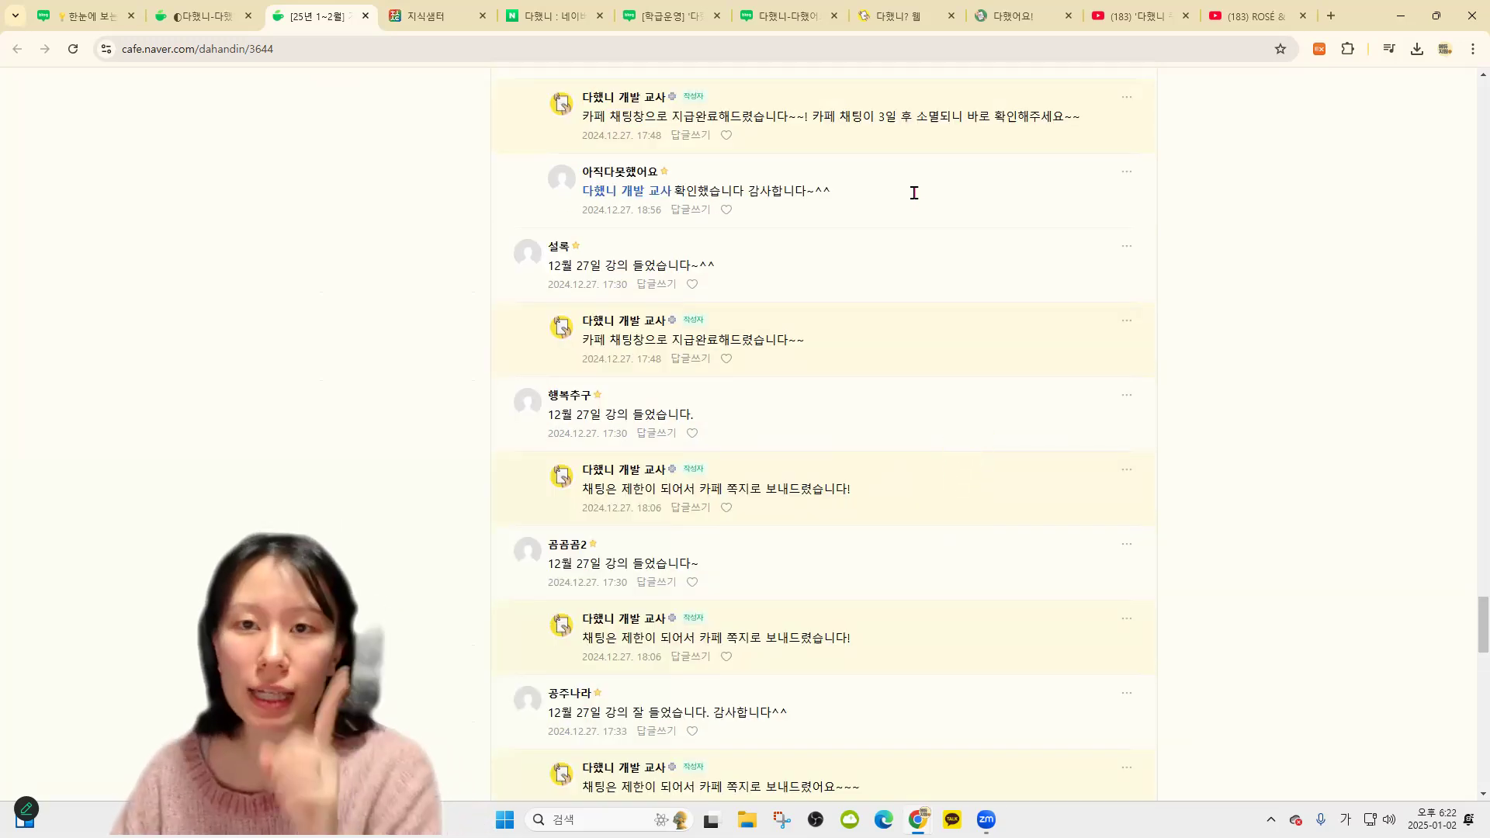
pyautogui.scroll(1, 915, 70)
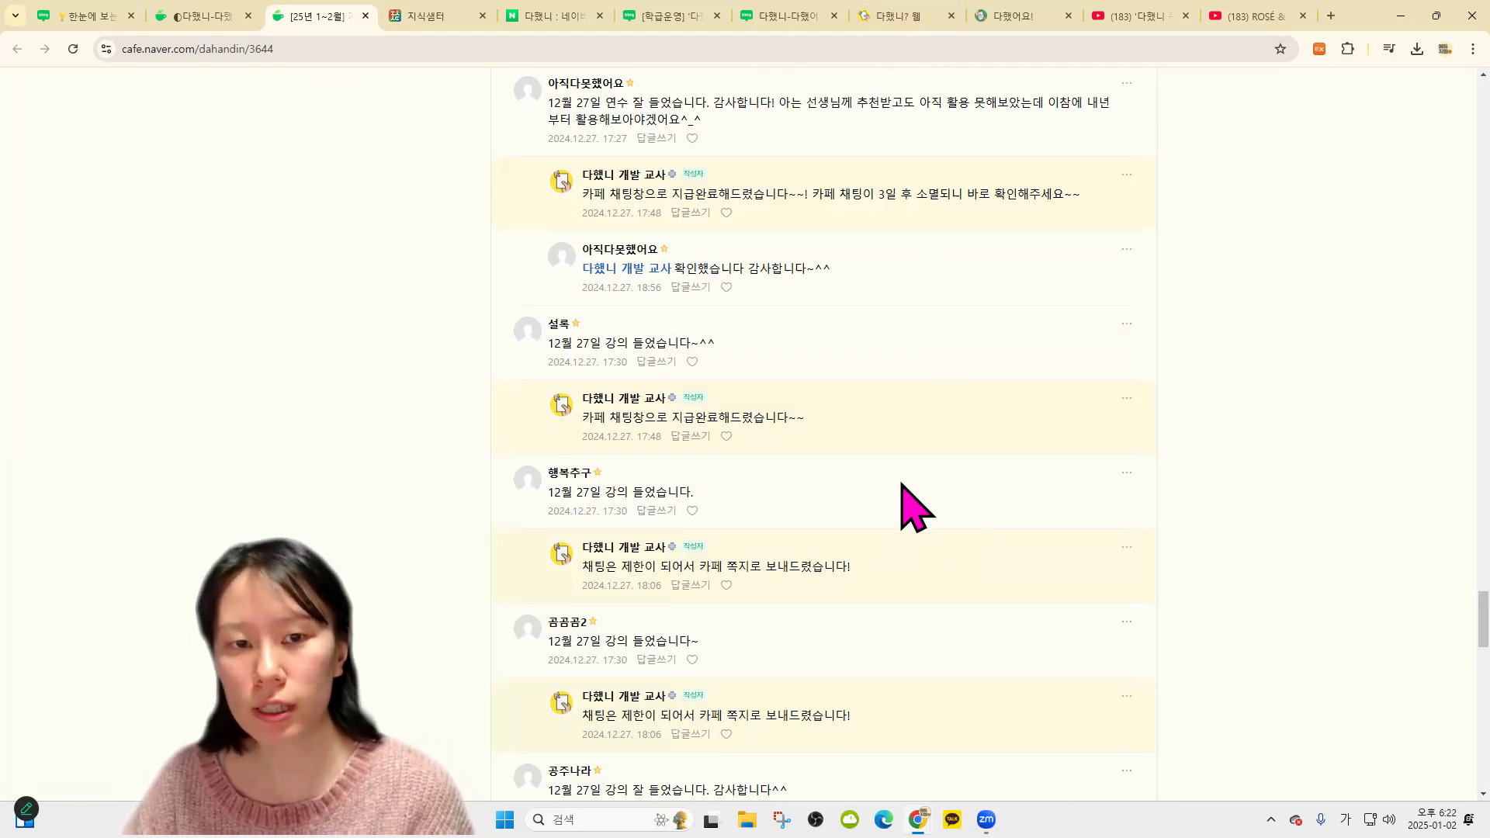
pyautogui.scroll(15, 812, 156)
pyautogui.scroll(20, 998, 365)
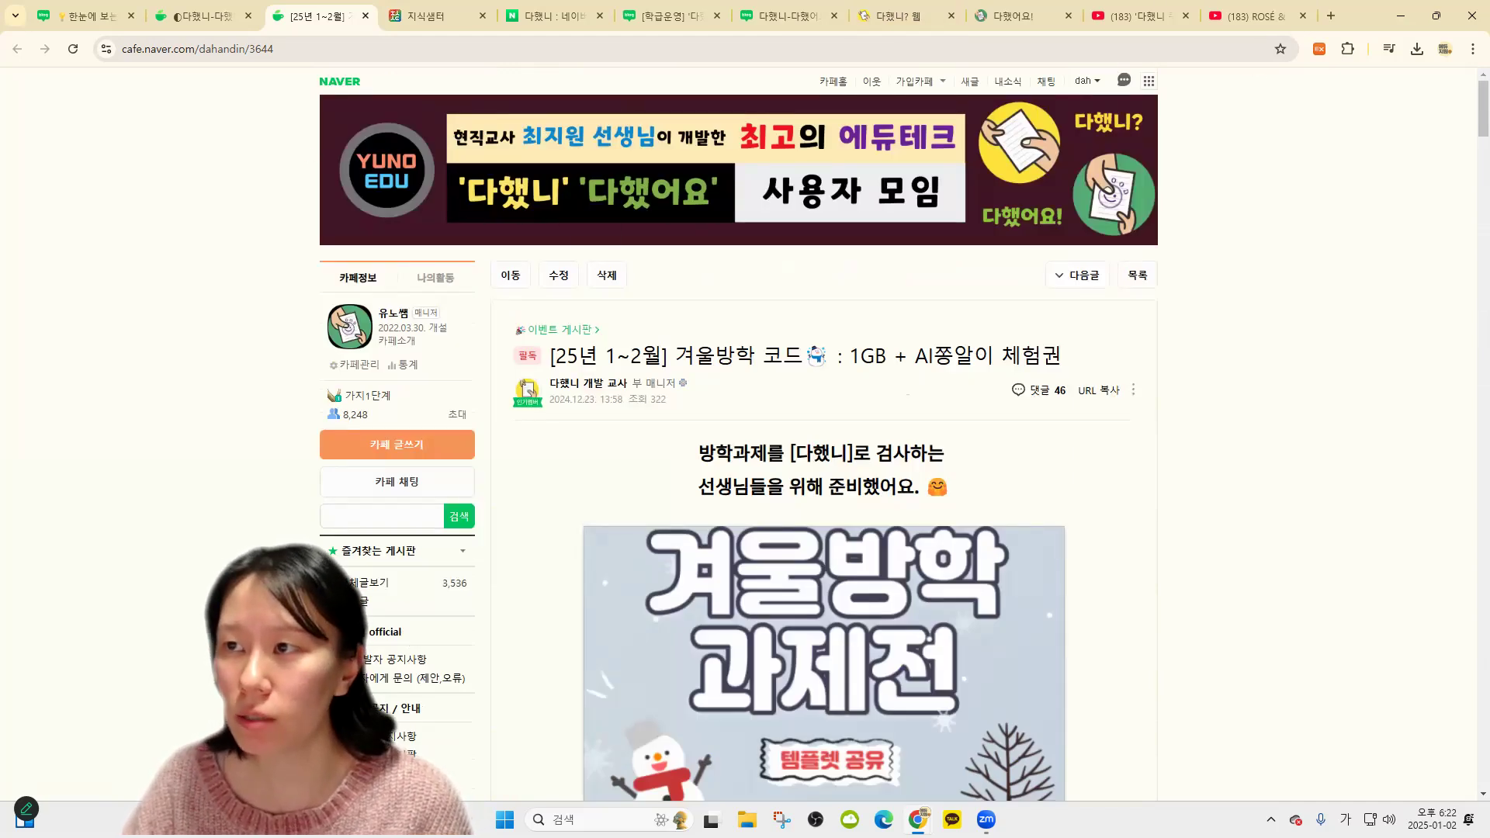
pyautogui.click(897, 15)
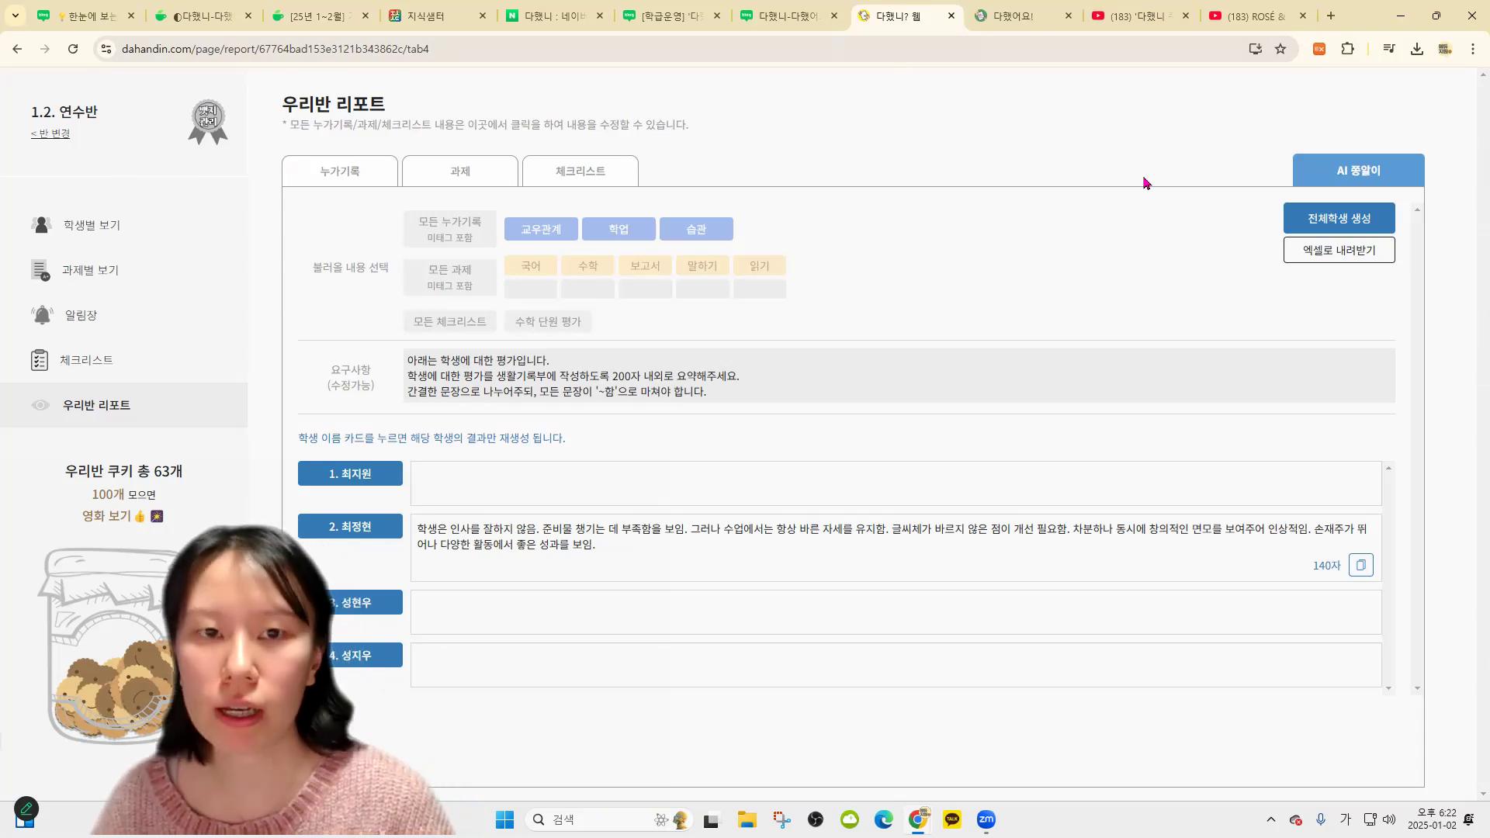
# Close the blog photo-viewer tab and the student-side 다했어요! tab
pyautogui.moveTo(1022, 35)
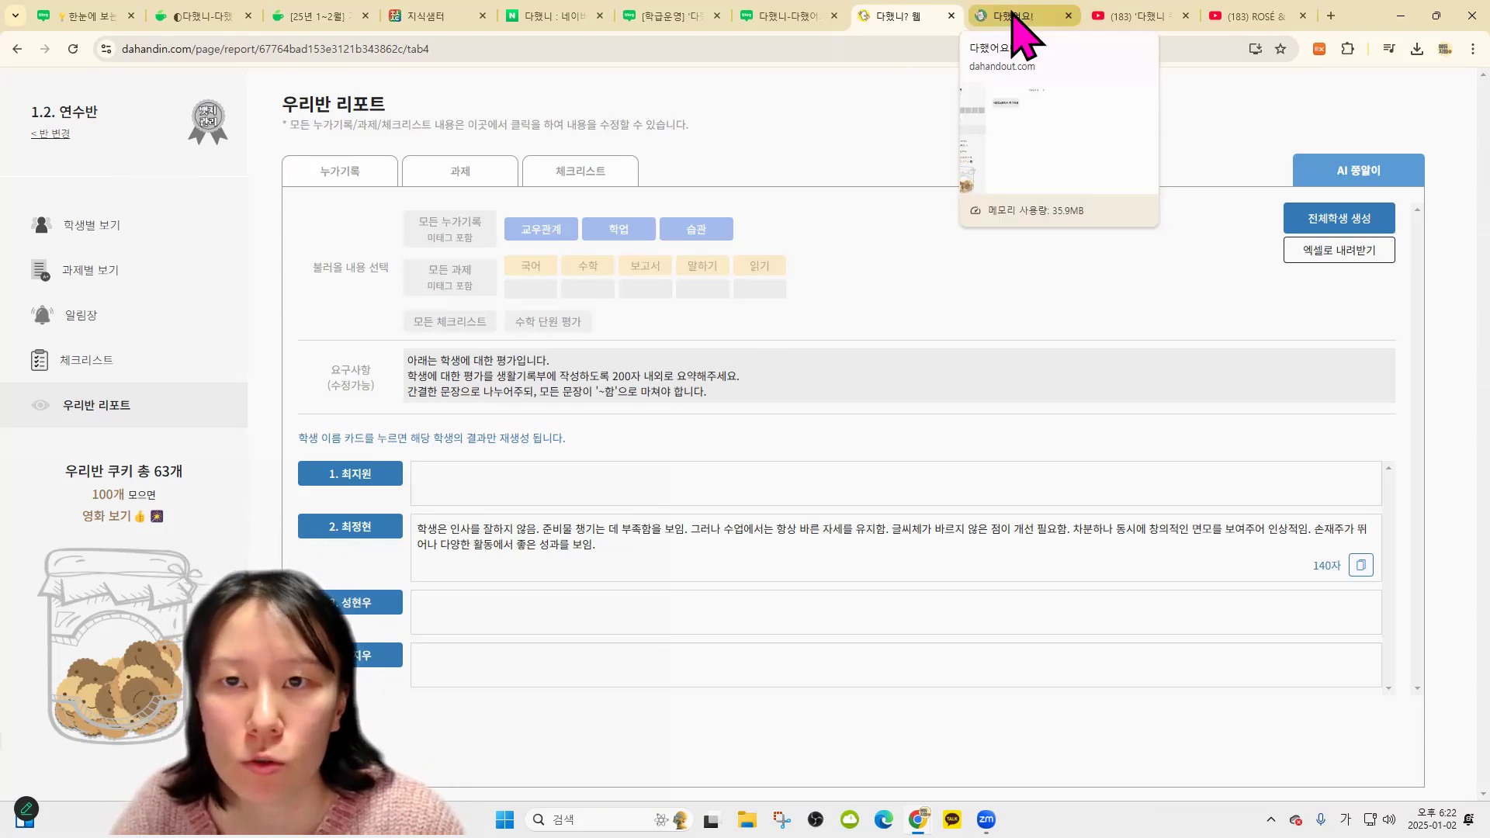
pyautogui.click(784, 22)
pyautogui.hotkey('ctrl', 'w')
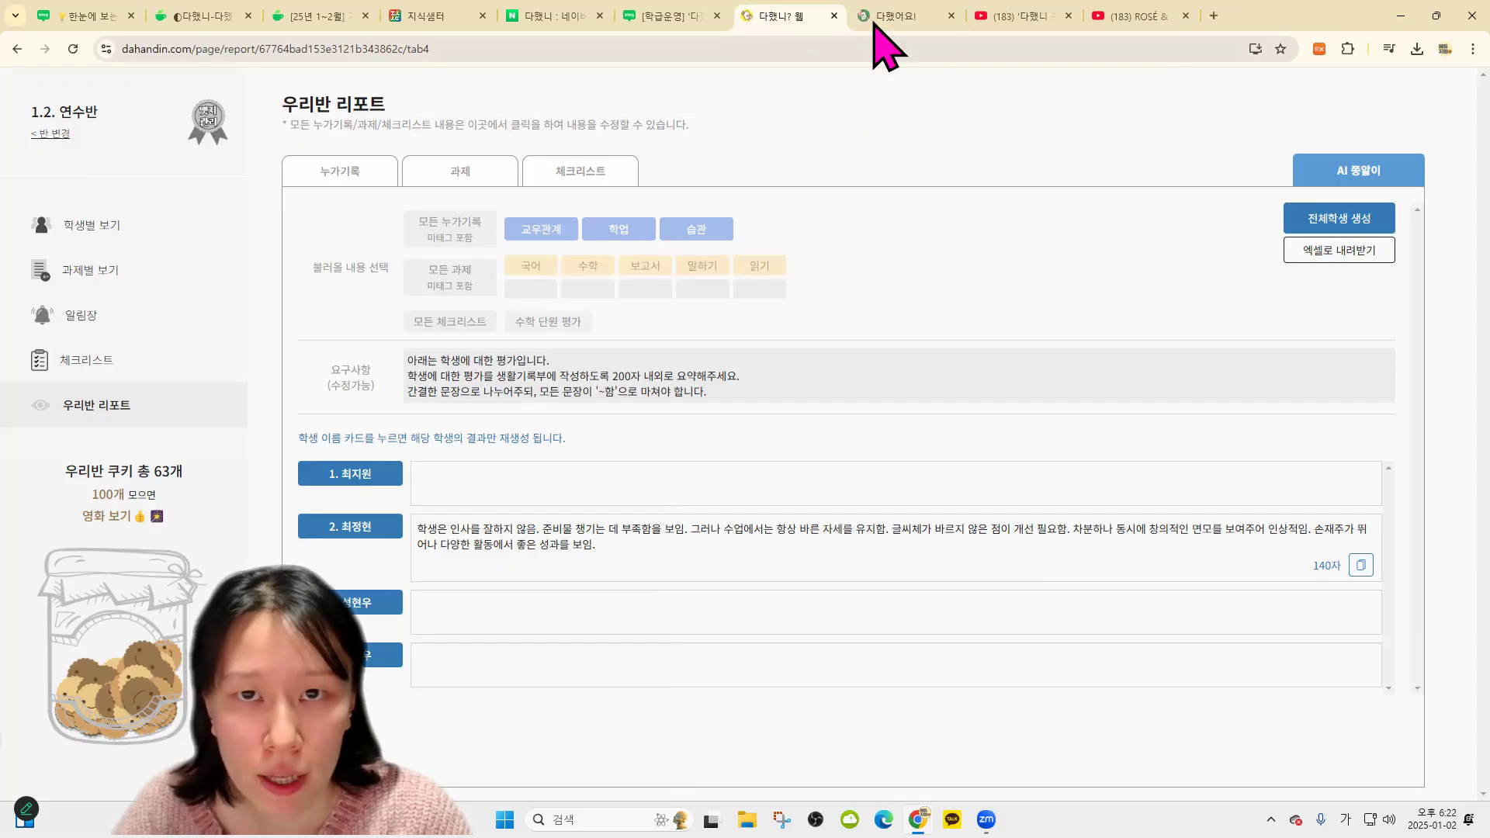
pyautogui.click(686, 20)
pyautogui.click(795, 17)
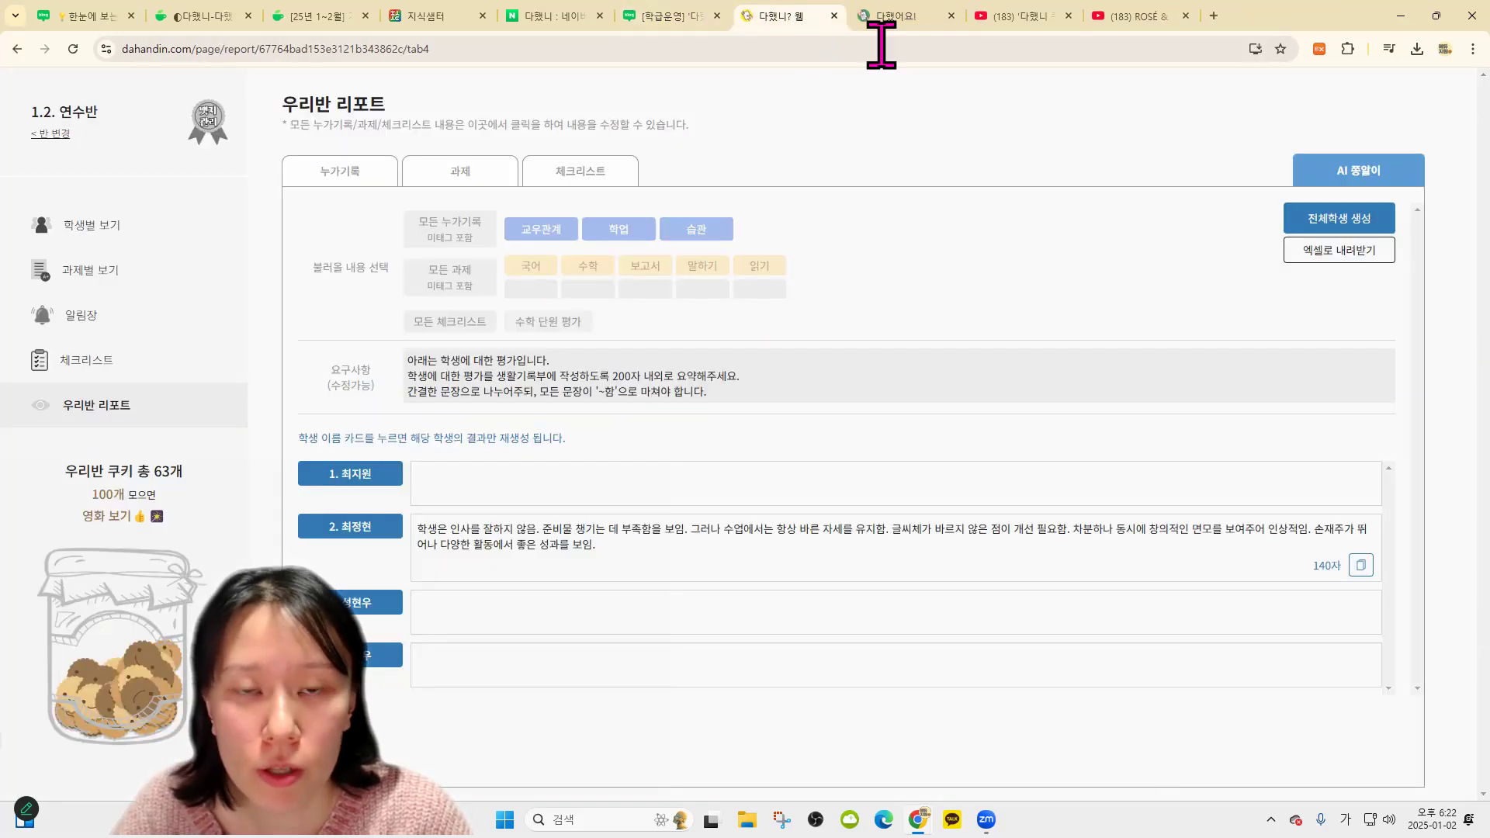
pyautogui.click(871, 21)
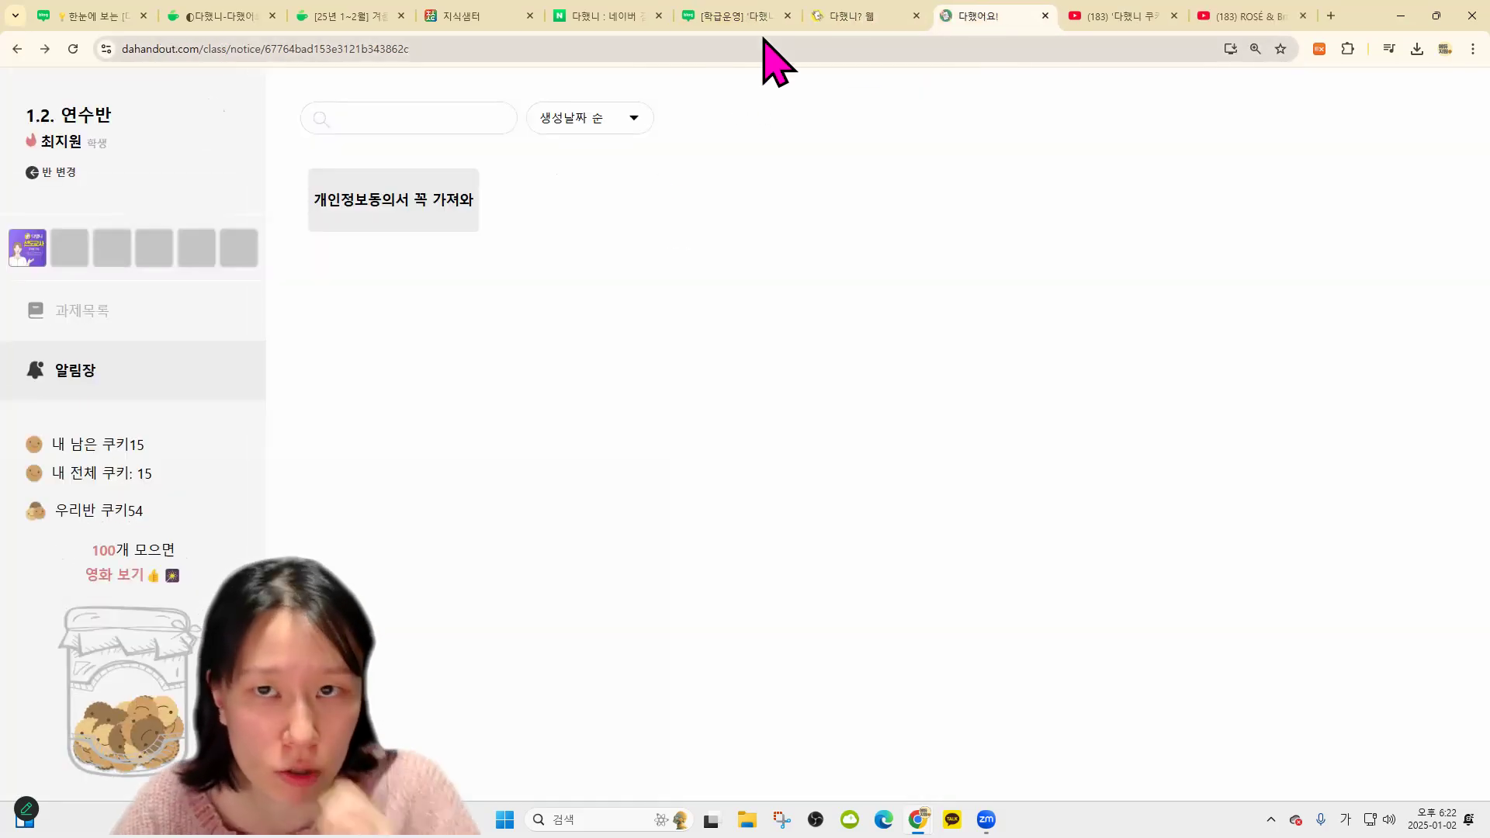
pyautogui.click(1045, 15)
pyautogui.click(892, 19)
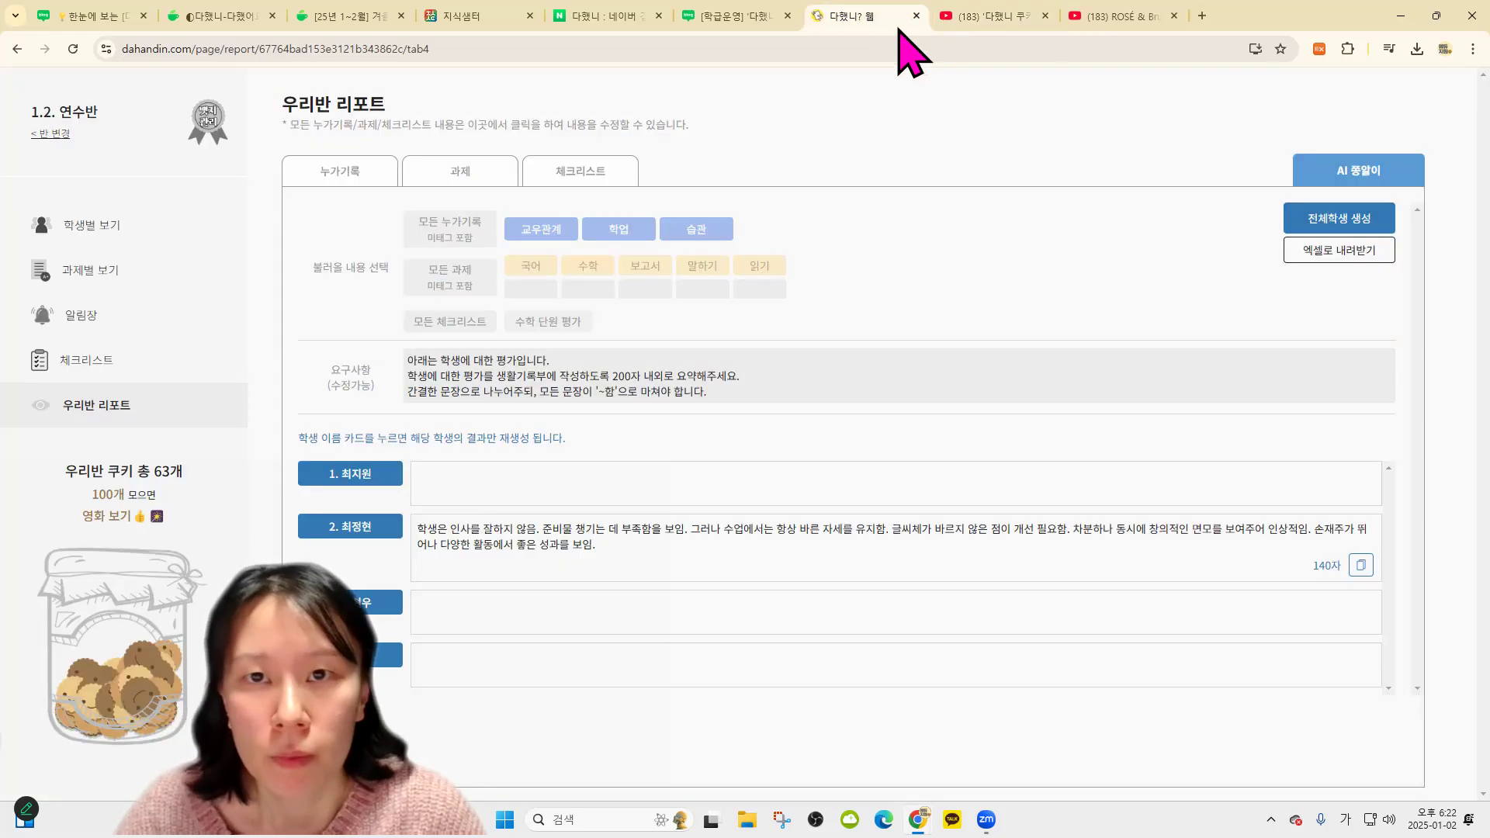
# Skim the 학급운영 blog post, then return to the 다했니 home and open the account menu
pyautogui.click(737, 17)
pyautogui.scroll(-8, 922, 486)
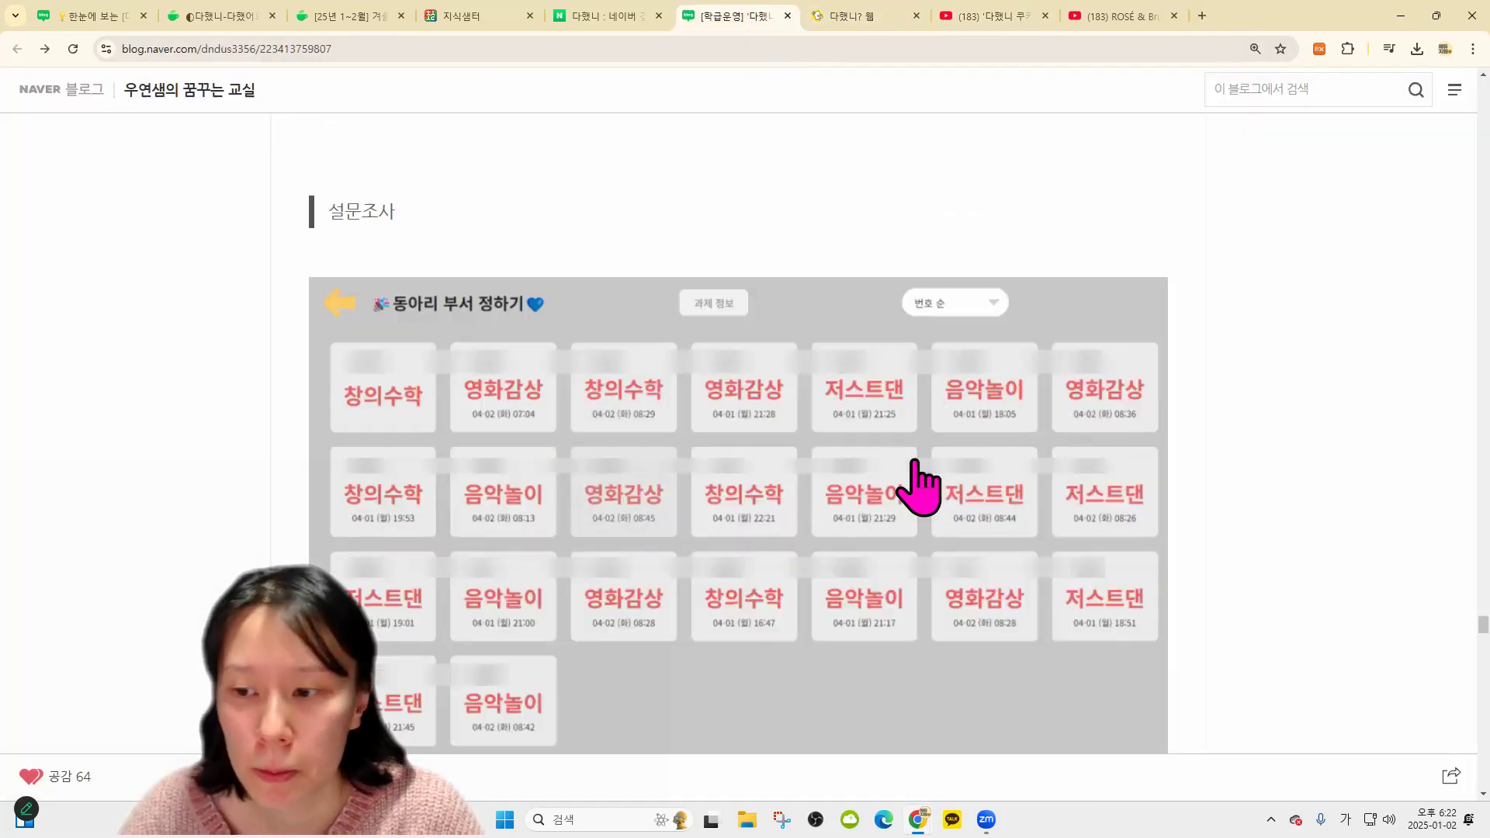
pyautogui.scroll(-10, 909, 559)
pyautogui.click(933, 19)
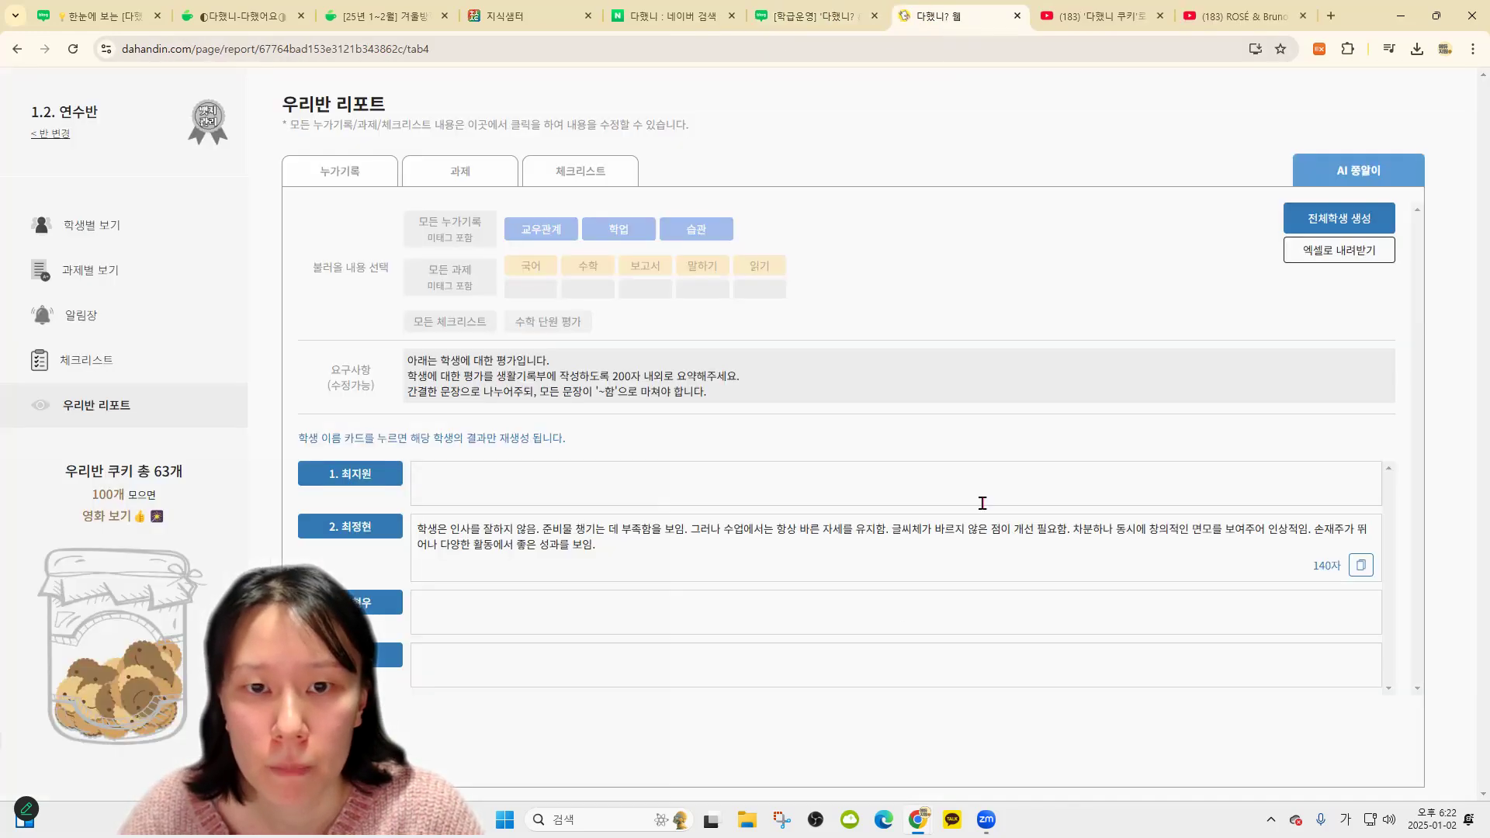
pyautogui.click(50, 134)
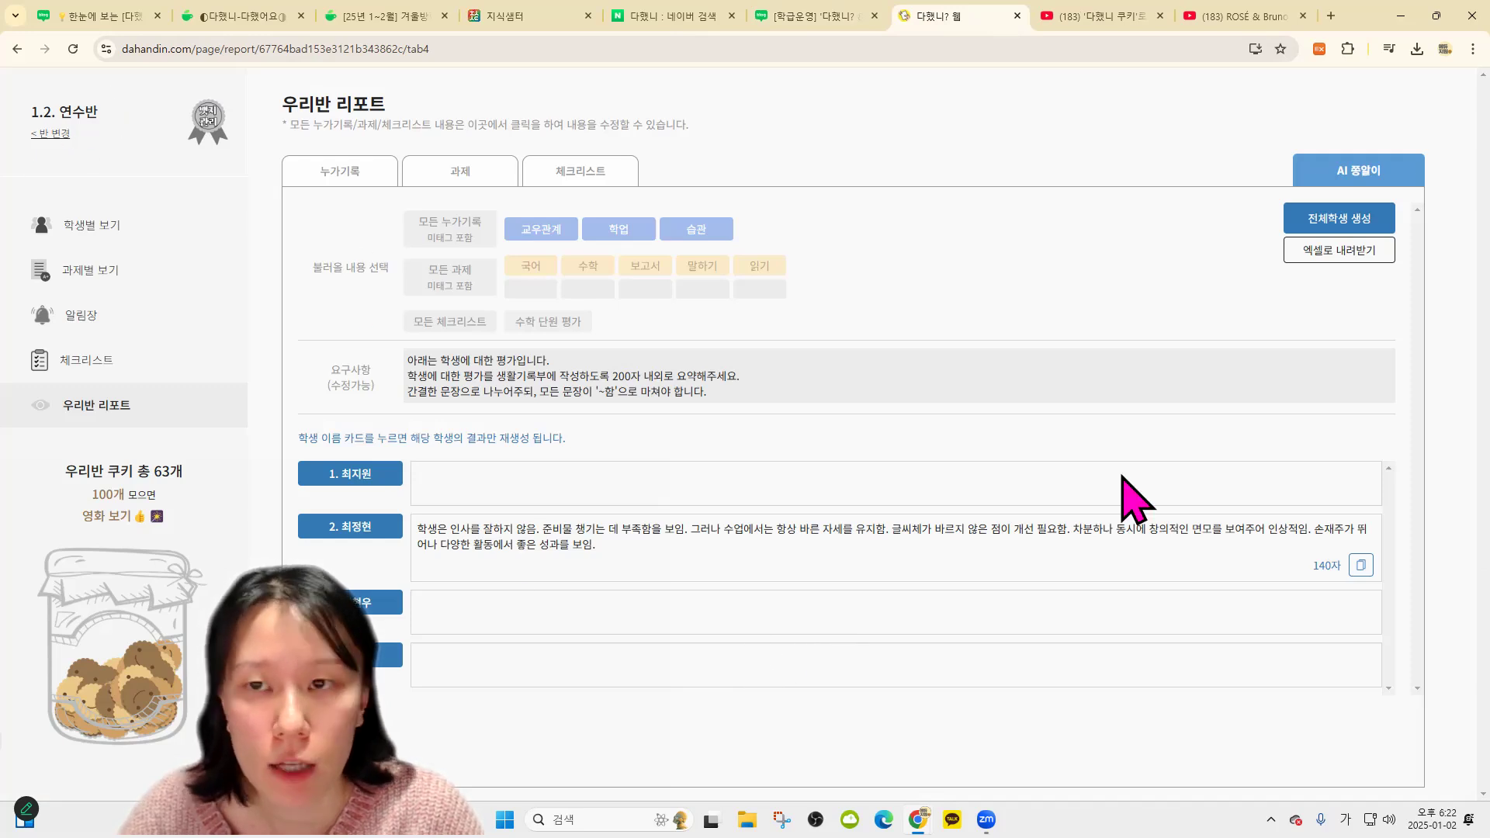
pyautogui.click(1138, 98)
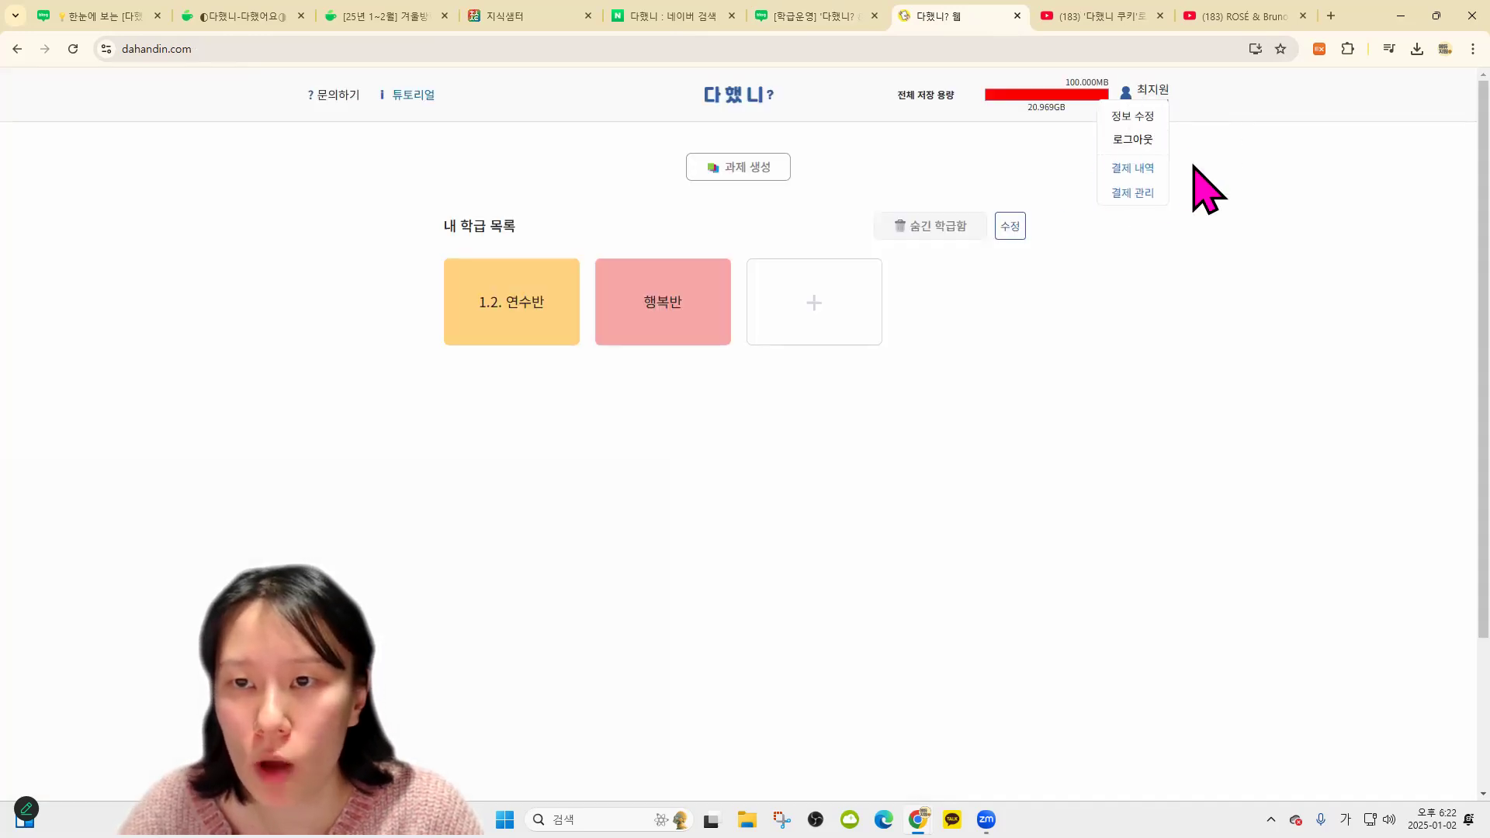
# Paste the group license serial under 결제 관리 › 단체 이용권 등록 and submit it for 999GB storage
pyautogui.click(1148, 194)
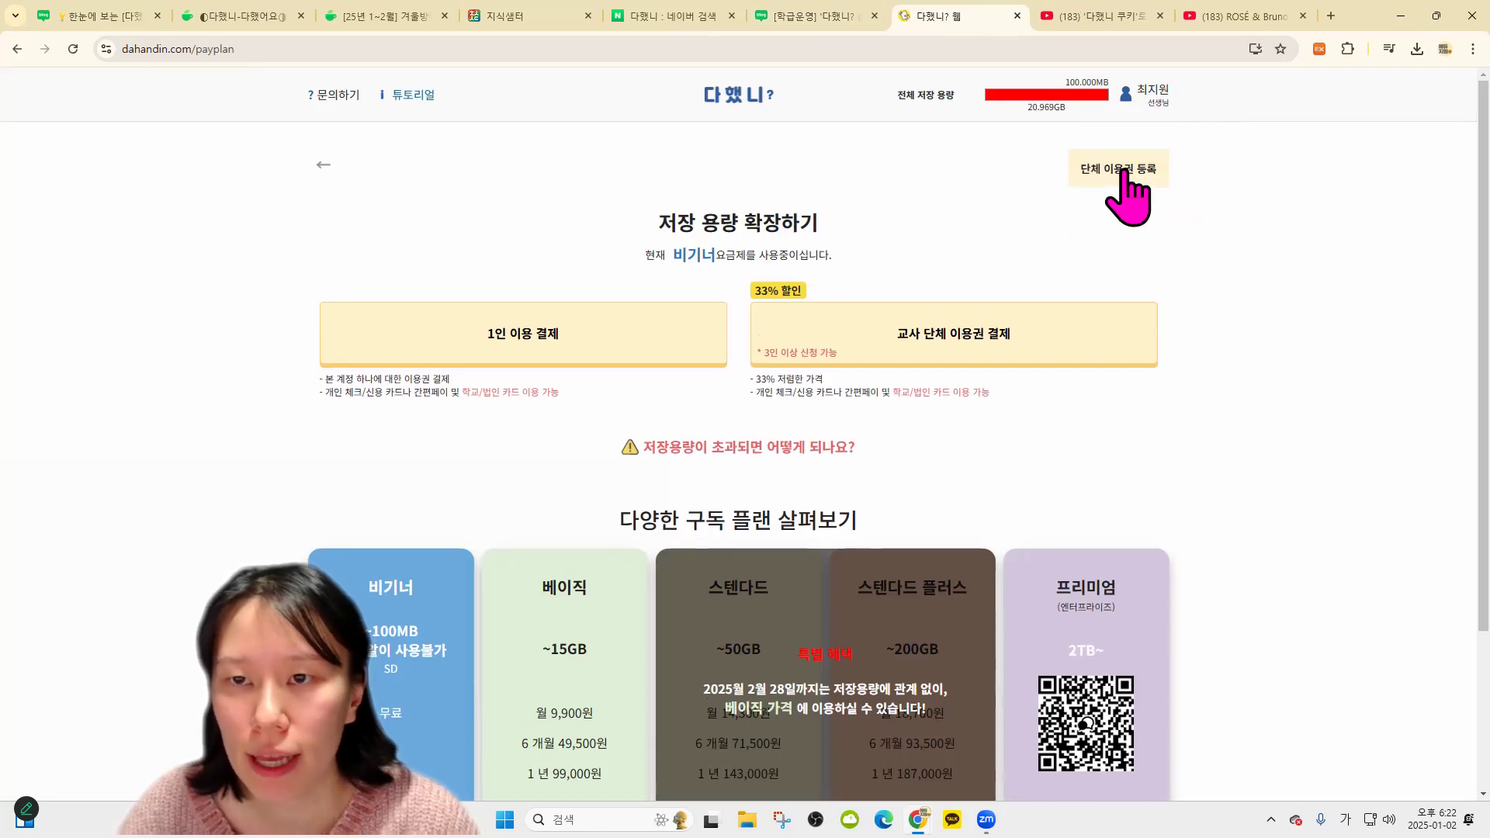
pyautogui.click(1118, 168)
pyautogui.hotkey('ctrl', 'v')
pyautogui.press('Return')
pyautogui.press('Return')
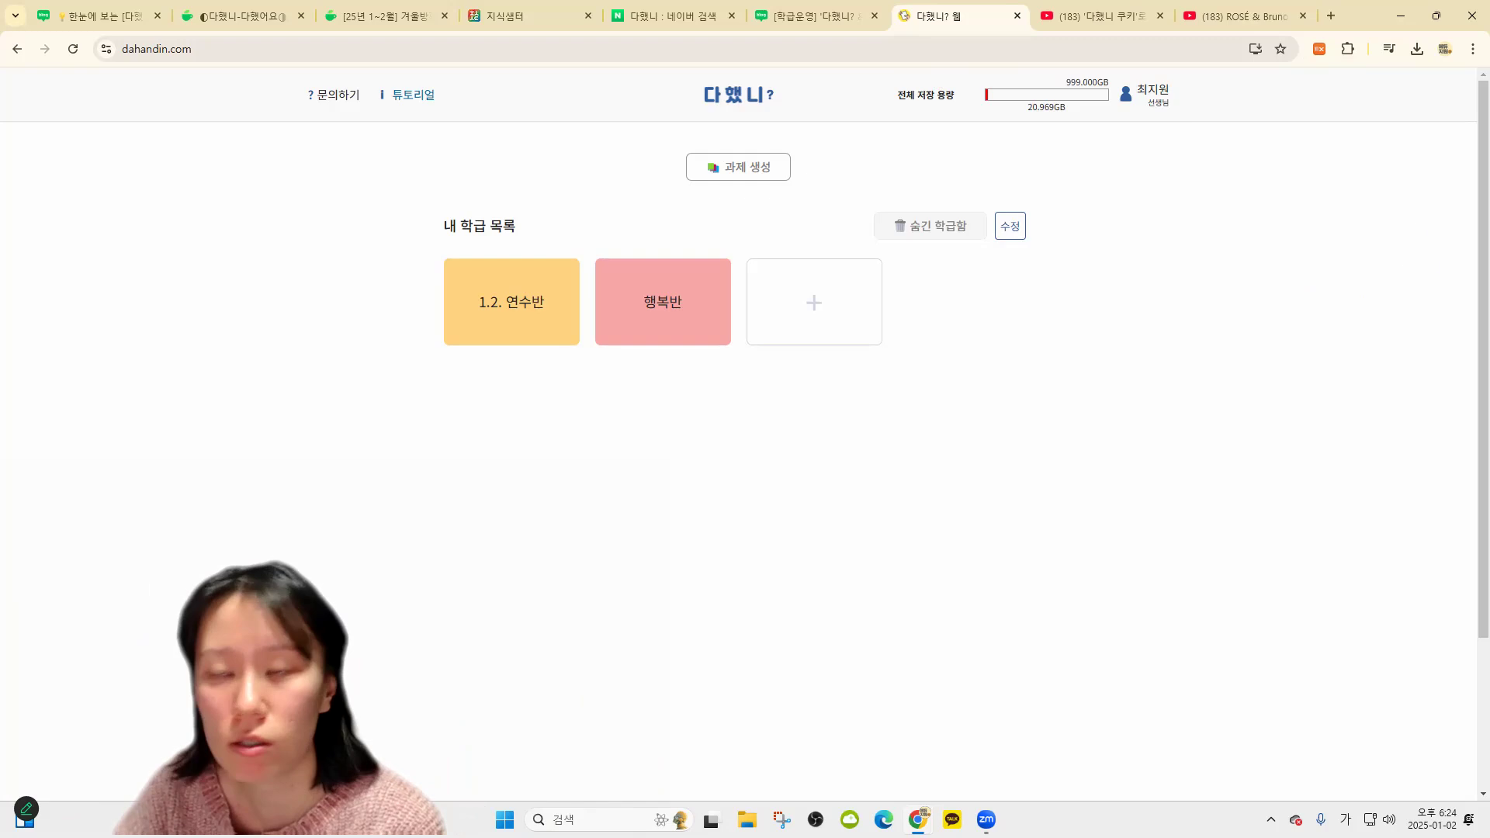
# Close the 학급운영 blog, Naver search and 다했니 tabs
pyautogui.click(841, 15)
pyautogui.click(874, 16)
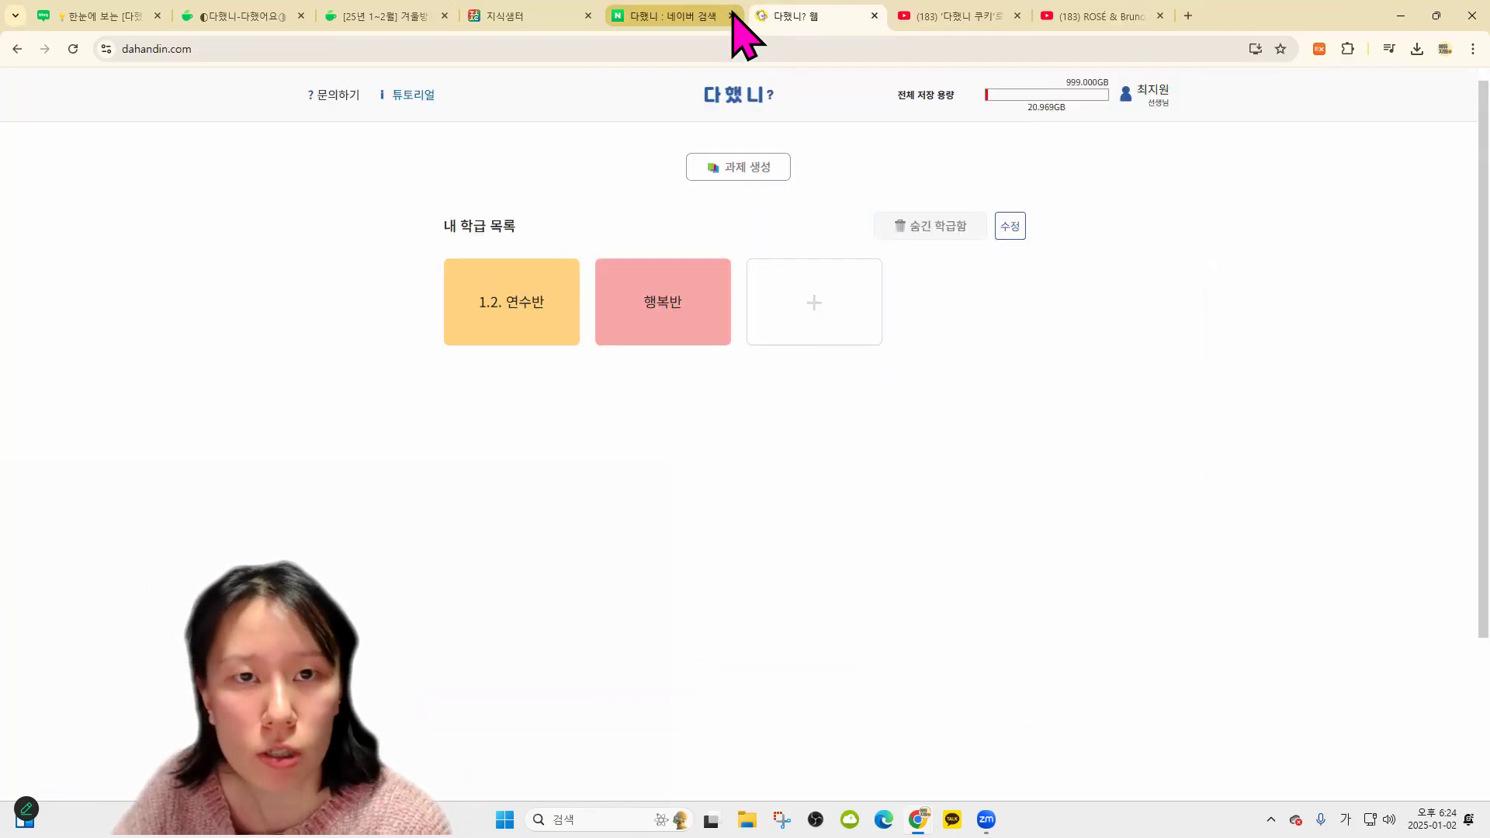
pyautogui.click(731, 15)
pyautogui.click(731, 16)
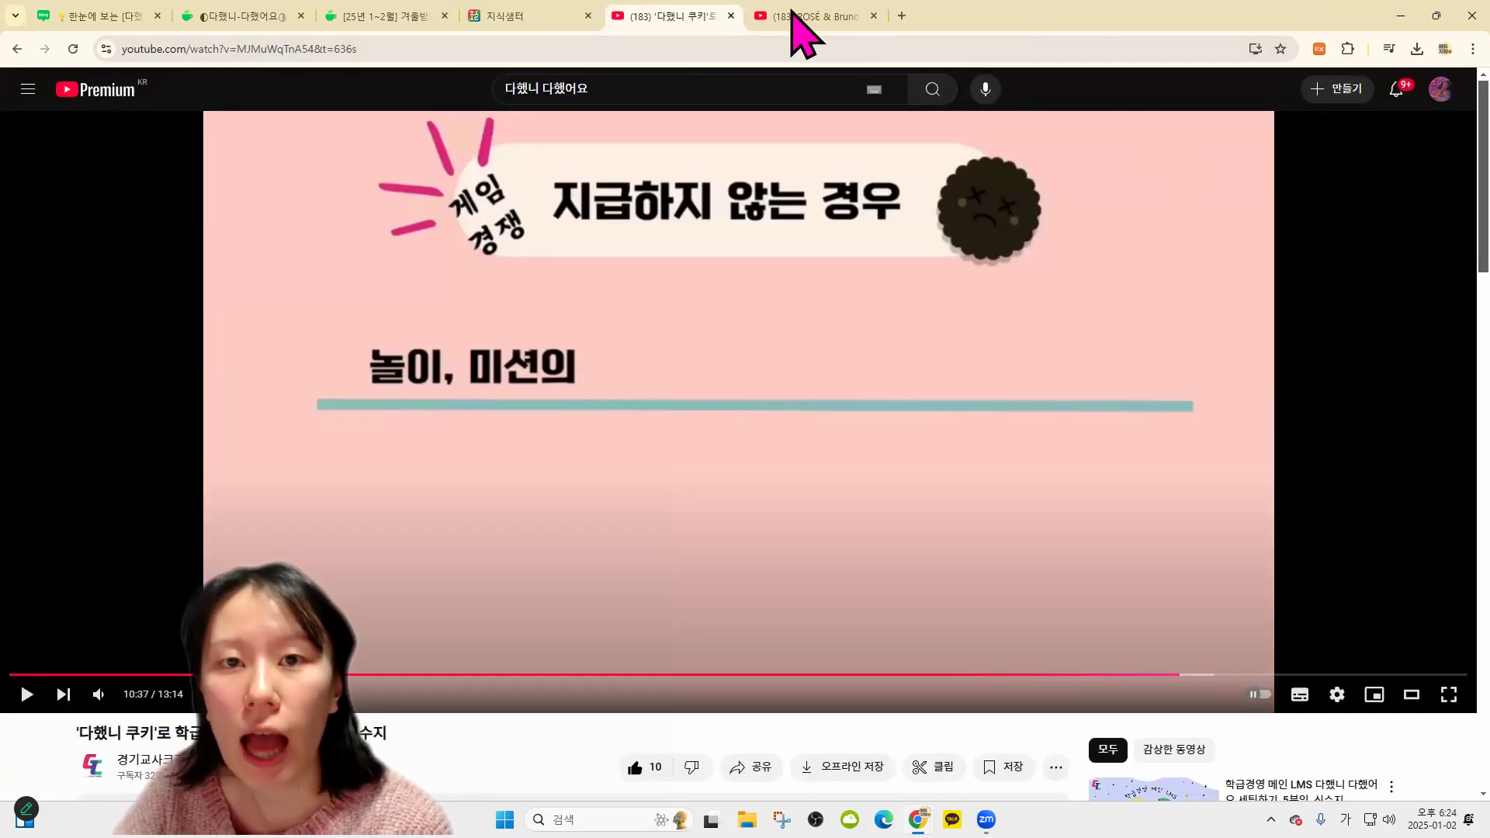
# Return to the winter-break code cafe post and select its full address in the address bar
pyautogui.click(386, 15)
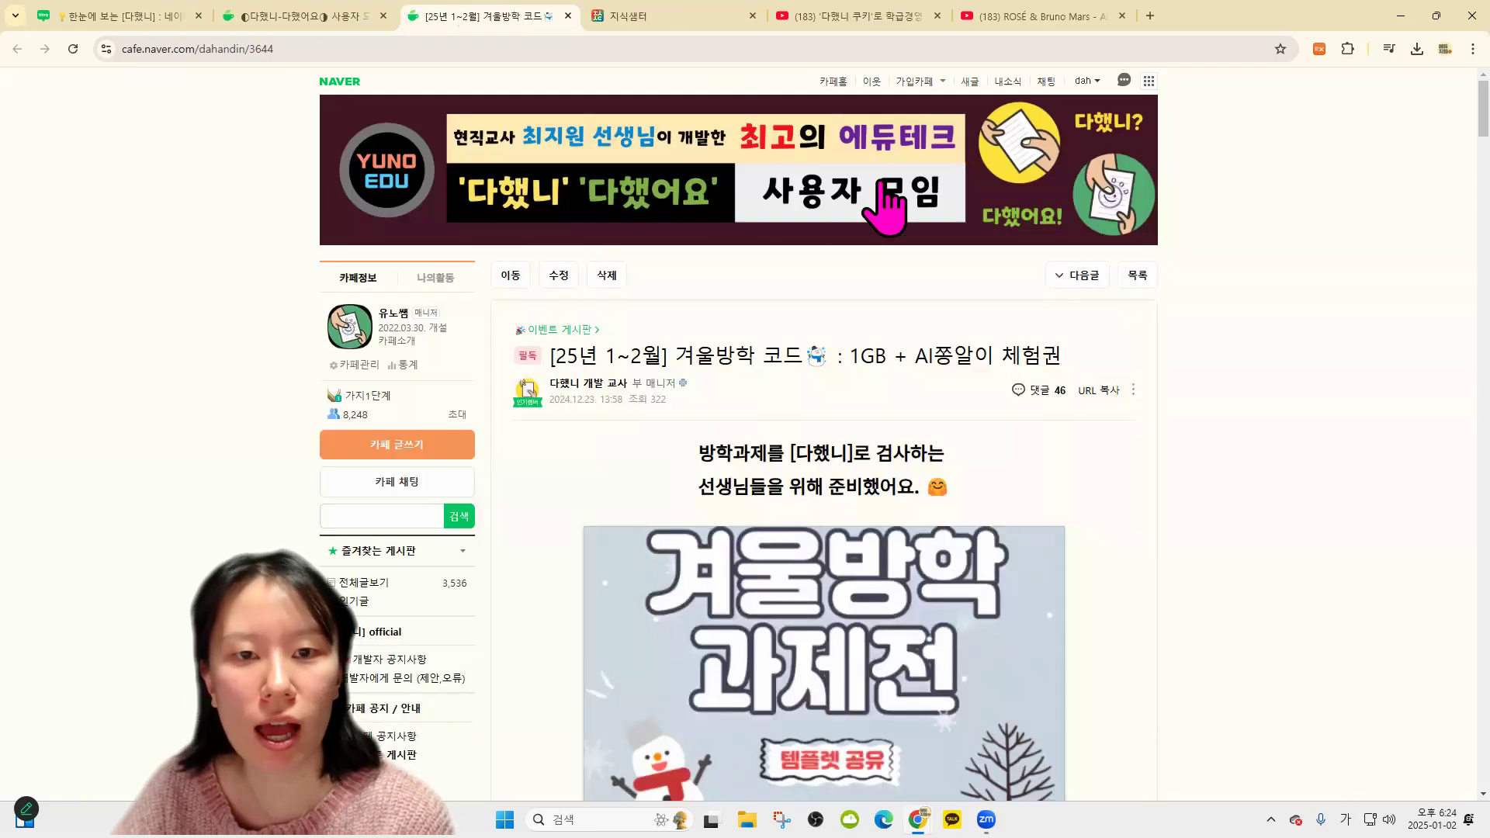
pyautogui.click(353, 49)
pyautogui.hotkey('ctrl', 'a')
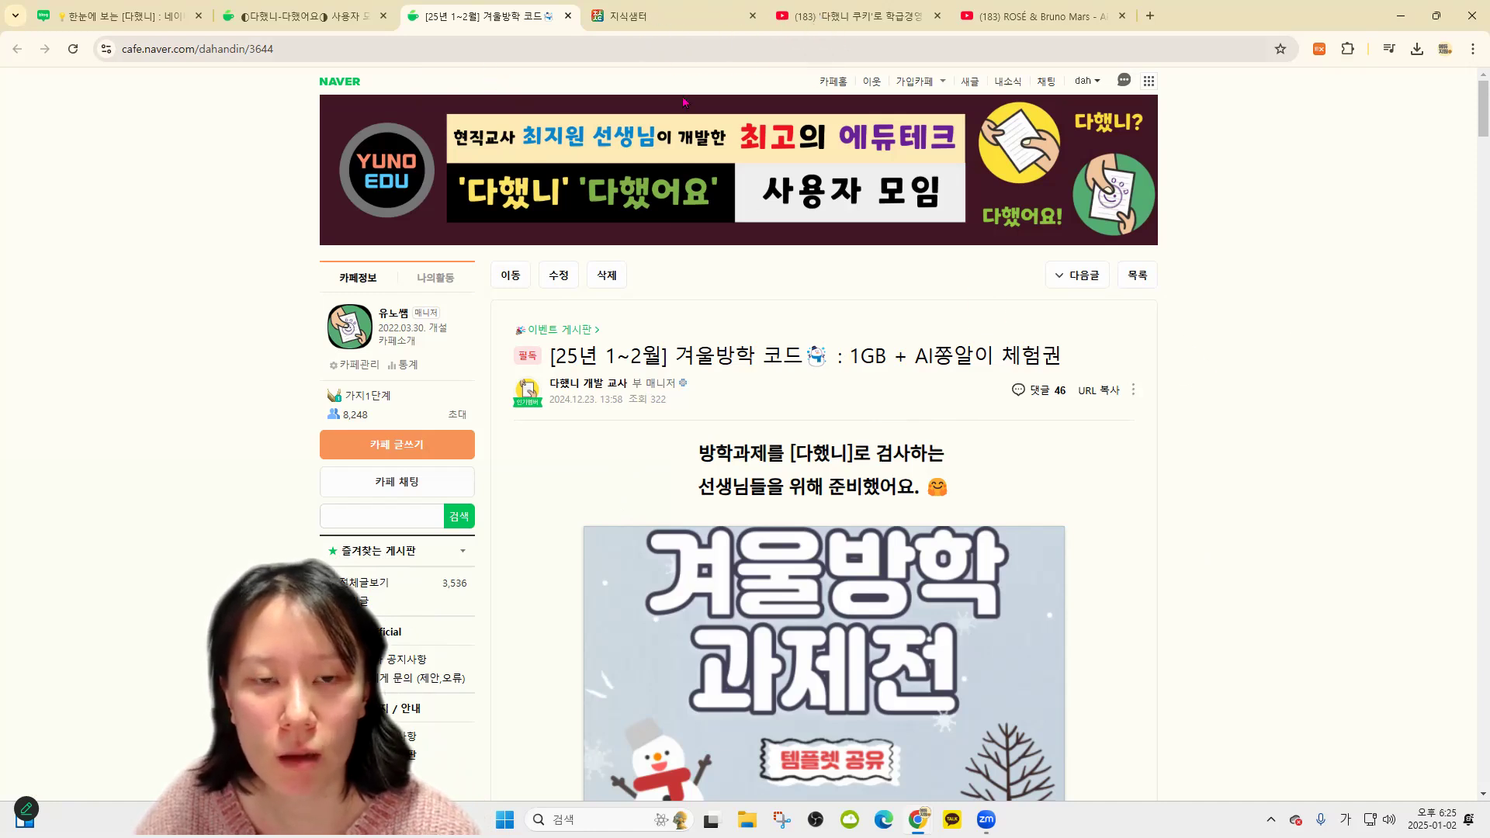
pyautogui.scroll(-5, 1131, 597)
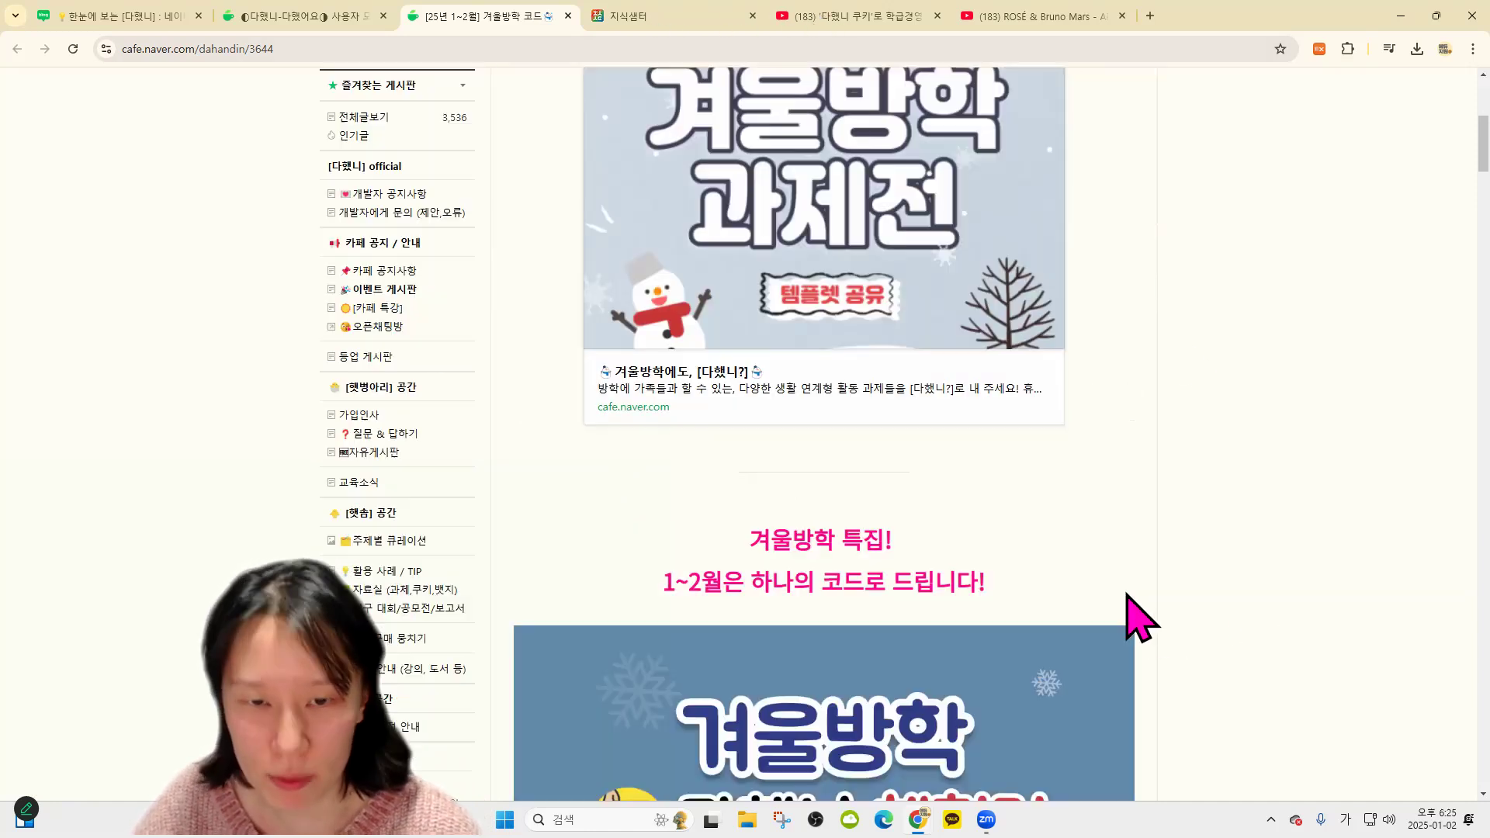
pyautogui.scroll(4, 426, 553)
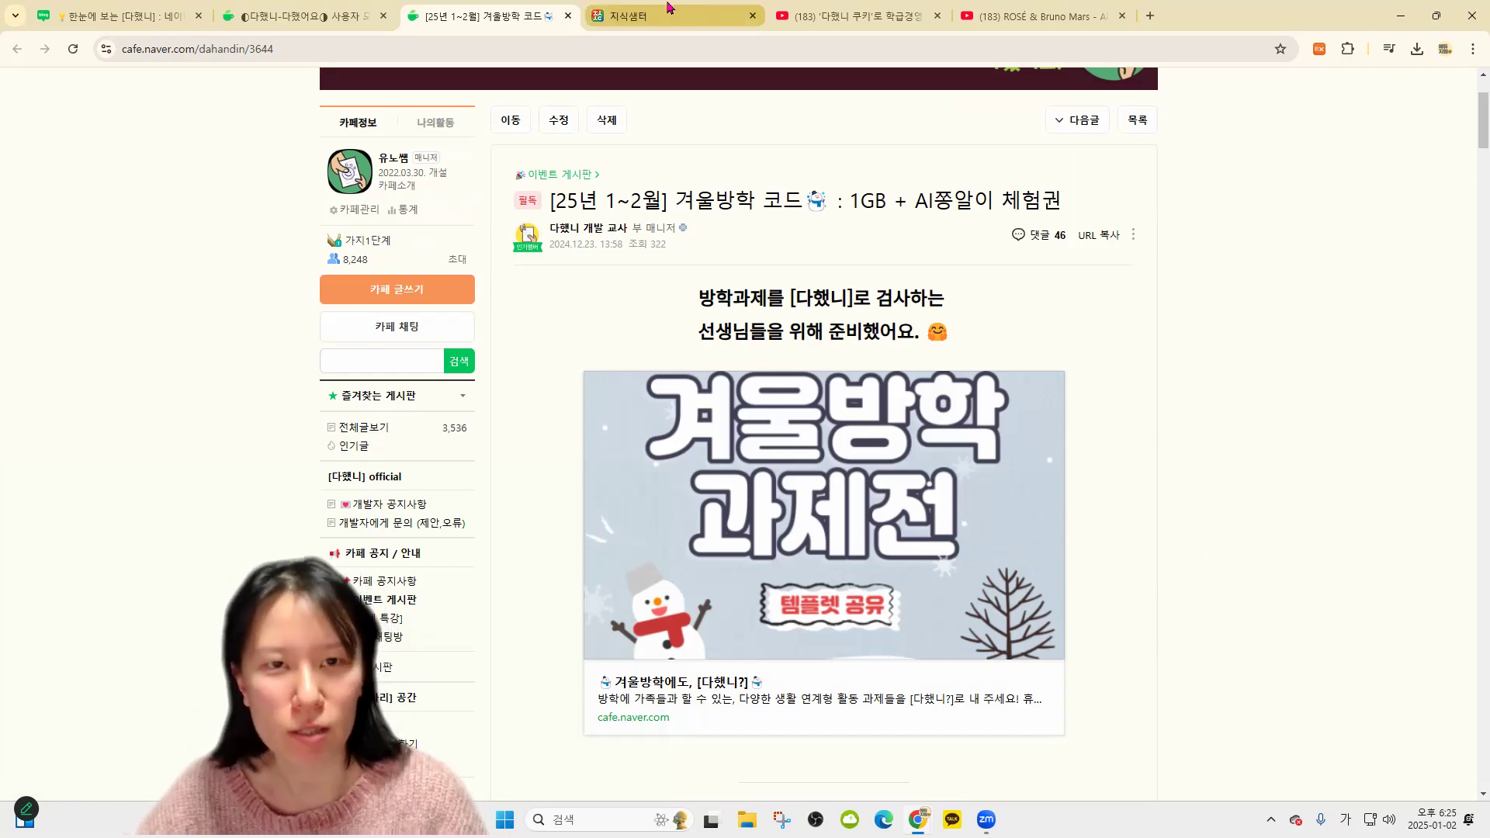
# Glance at the 지식샘터 tab, then open the cafe's 2025 education expo announcement post
pyautogui.click(739, 9)
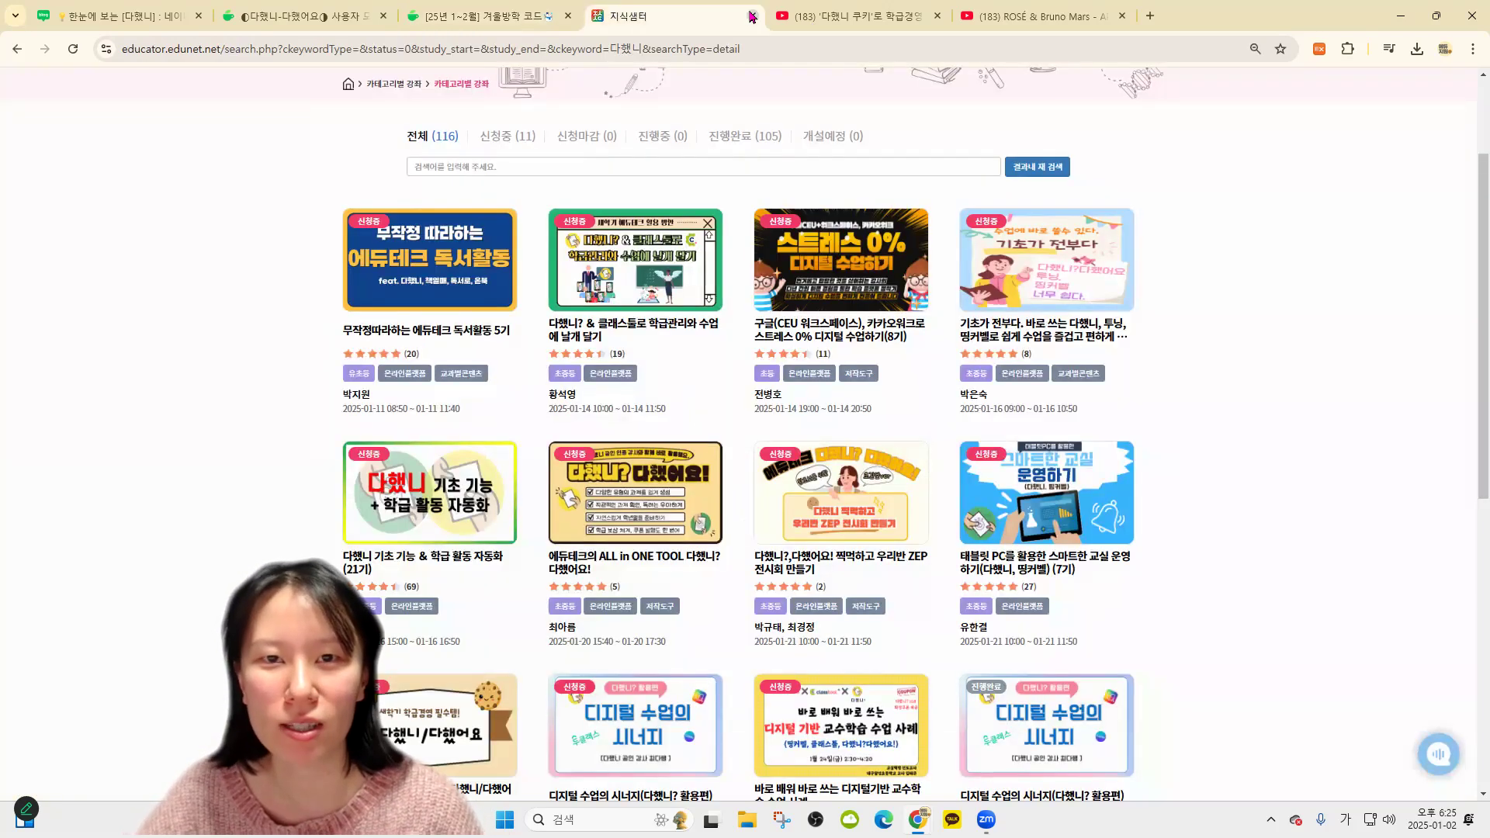
pyautogui.click(539, 9)
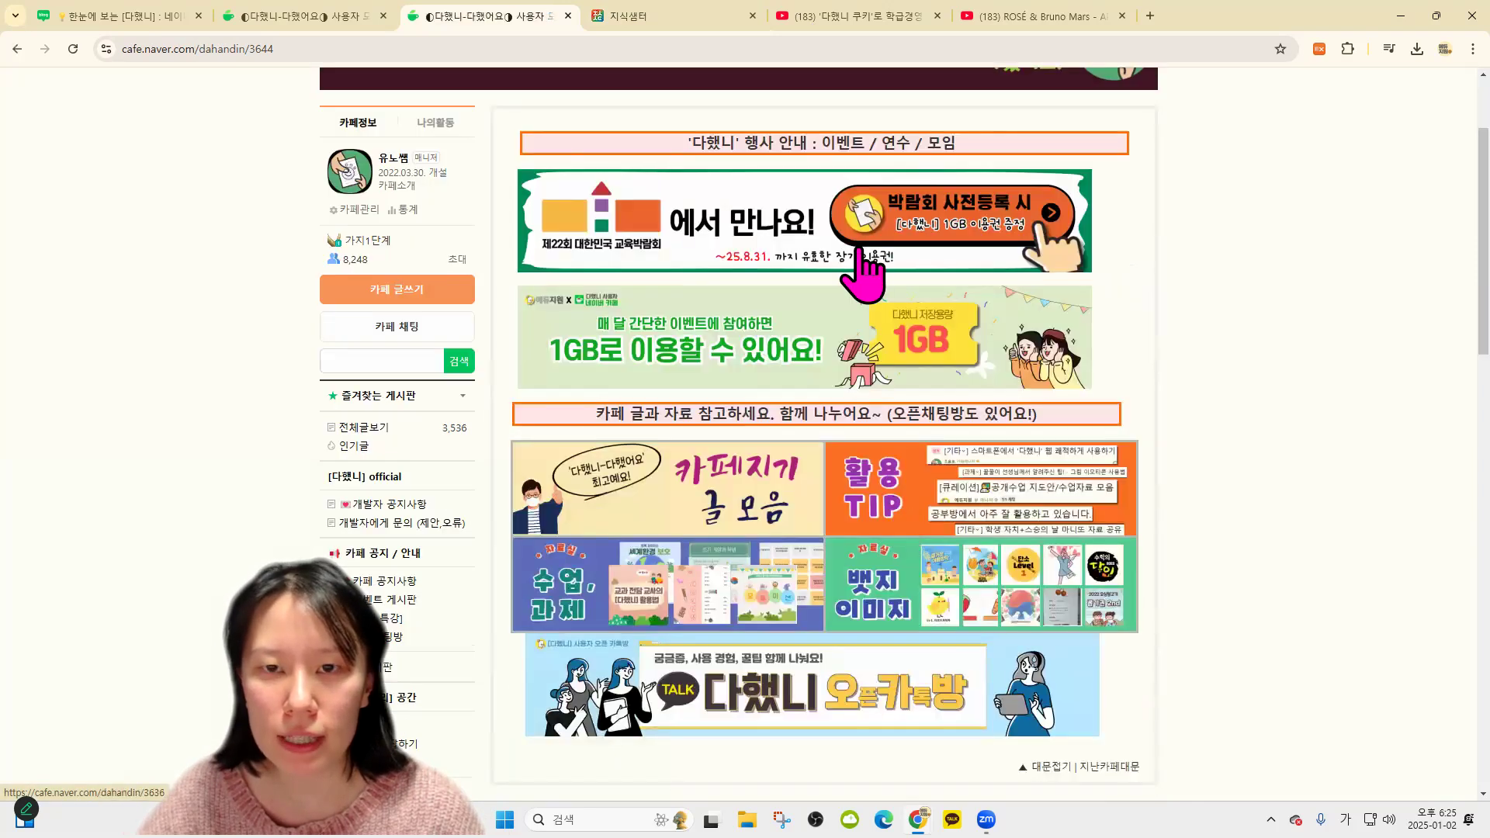
pyautogui.click(858, 257)
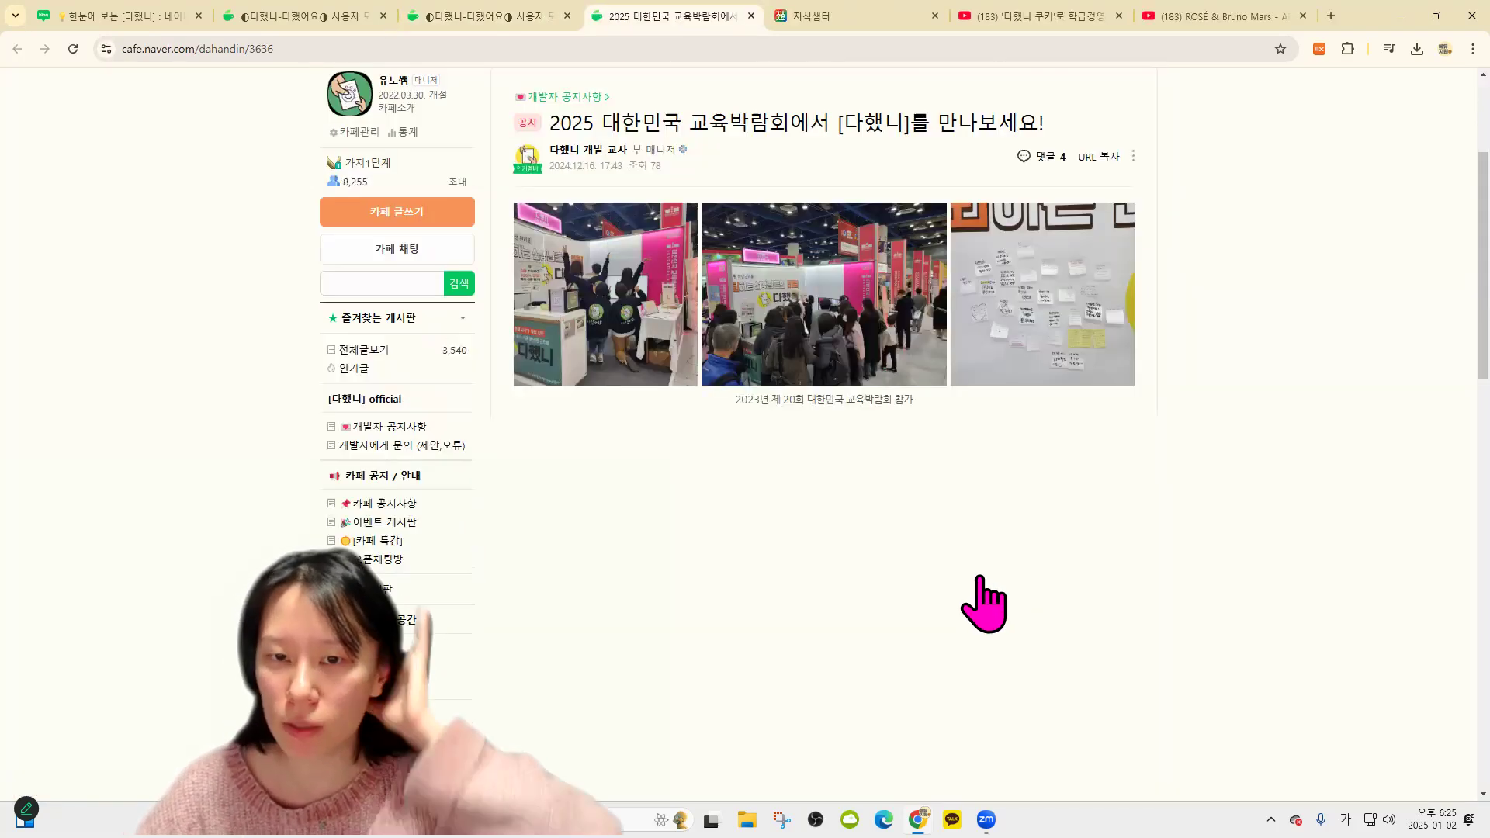
# Scroll through the expo post about the 1GB pre-registration voucher for the 15–17 January COEX fair
pyautogui.scroll(-4, 984, 599)
pyautogui.scroll(-4, 968, 587)
pyautogui.scroll(6, 969, 575)
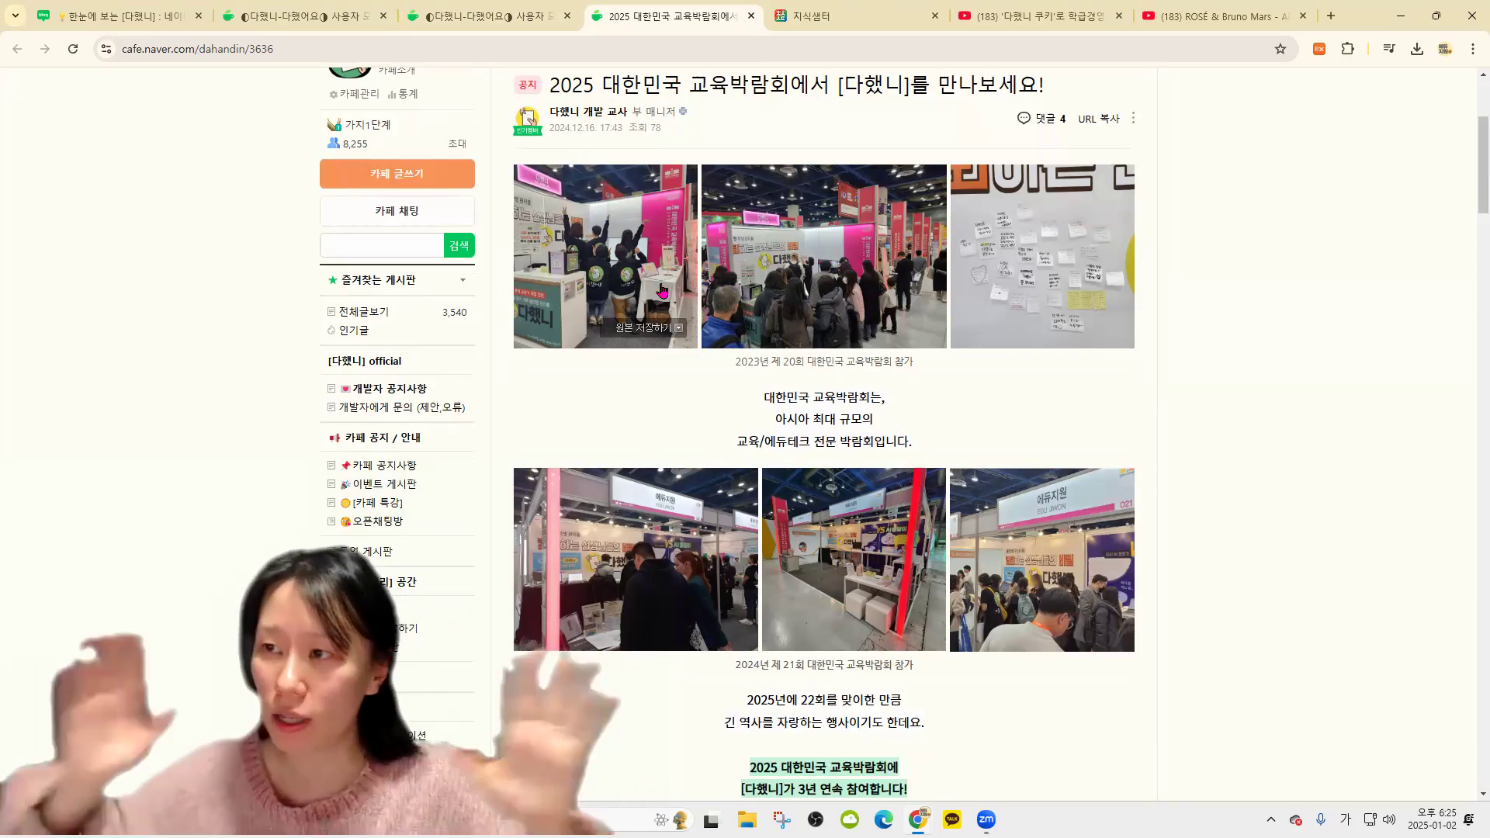
pyautogui.scroll(-2, 725, 476)
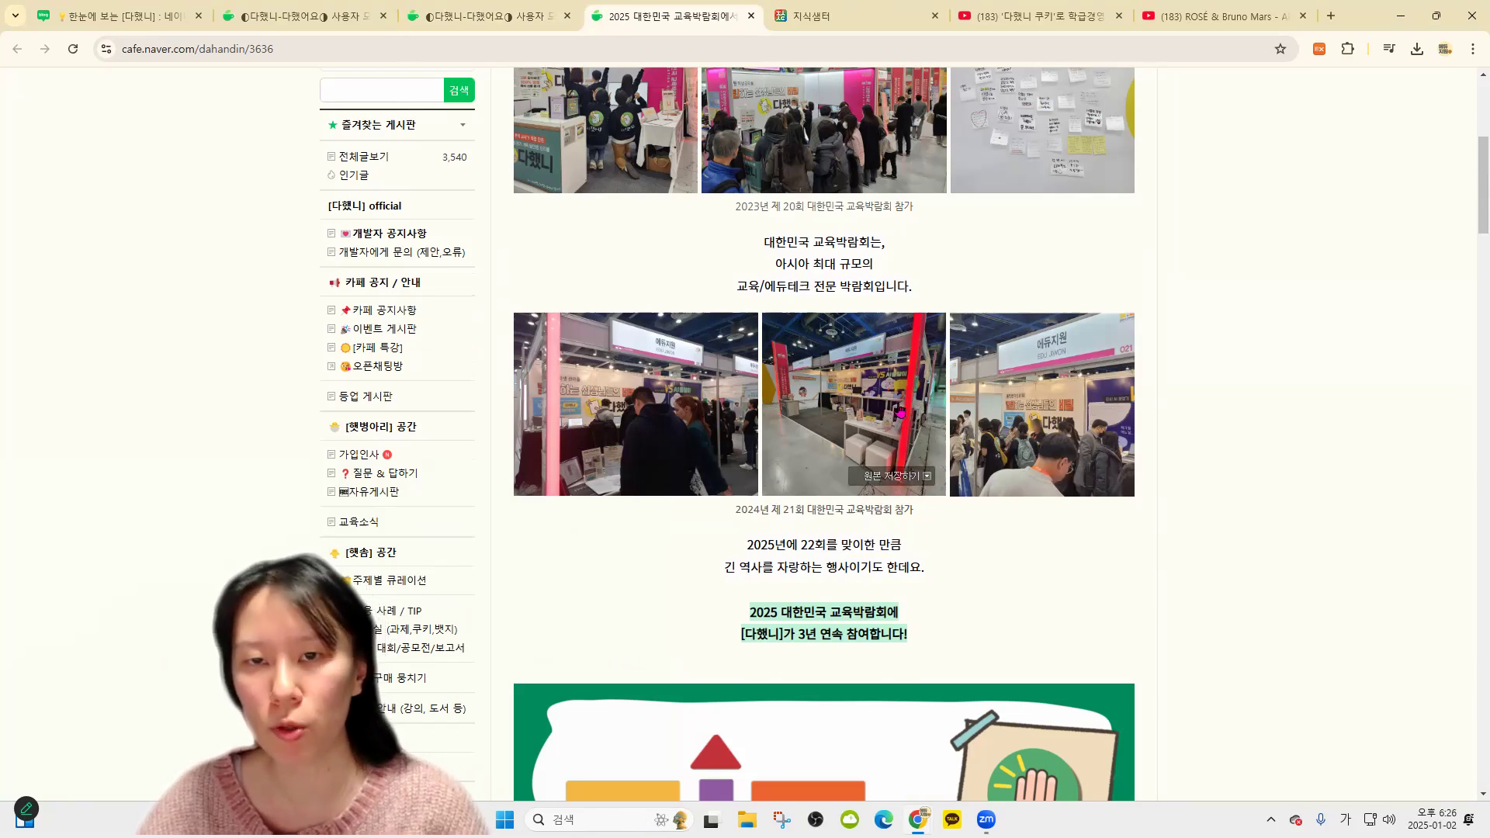
pyautogui.scroll(2, 901, 412)
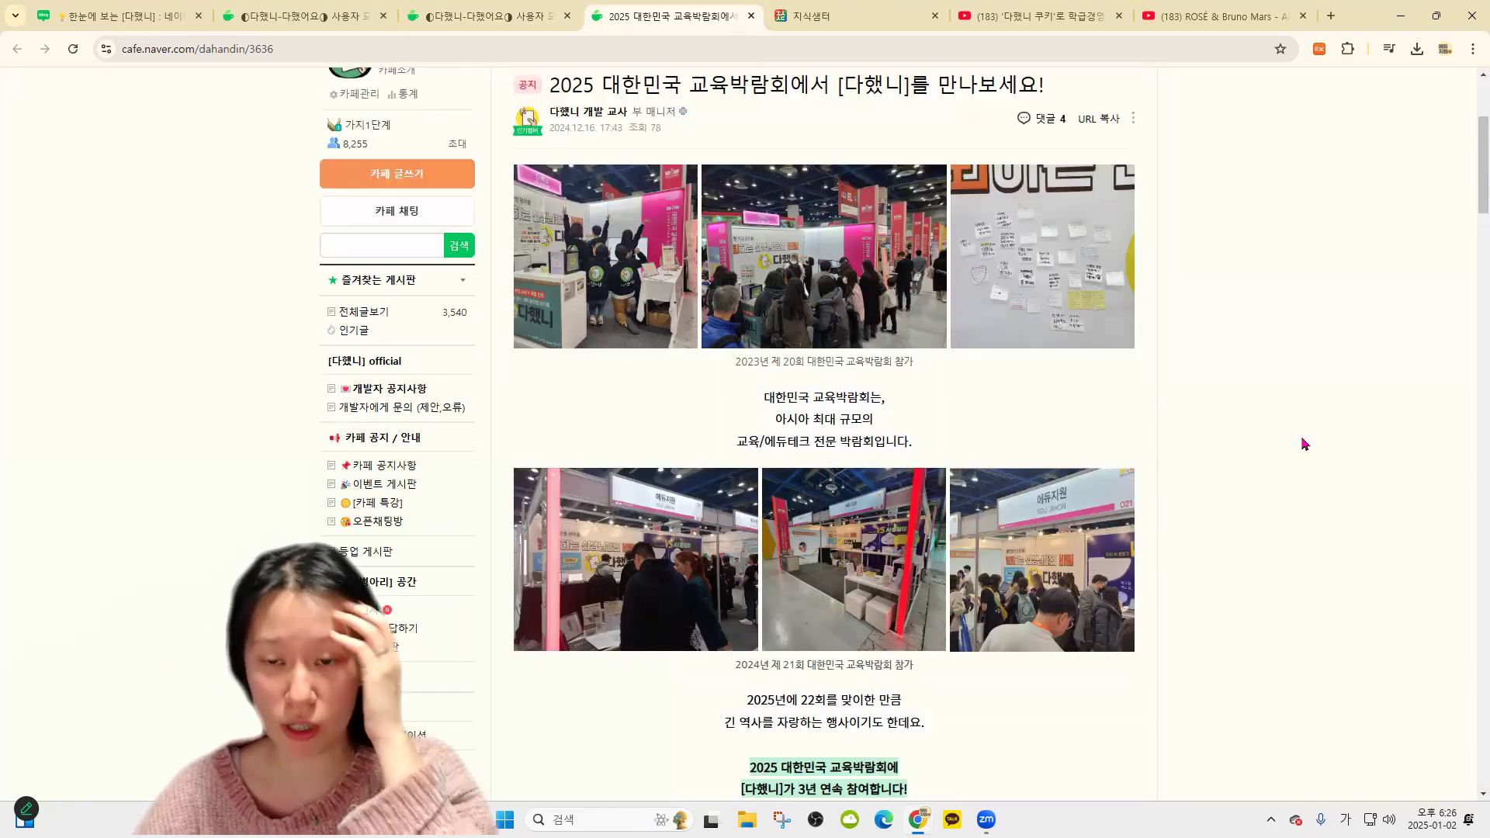
pyautogui.scroll(-9, 955, 609)
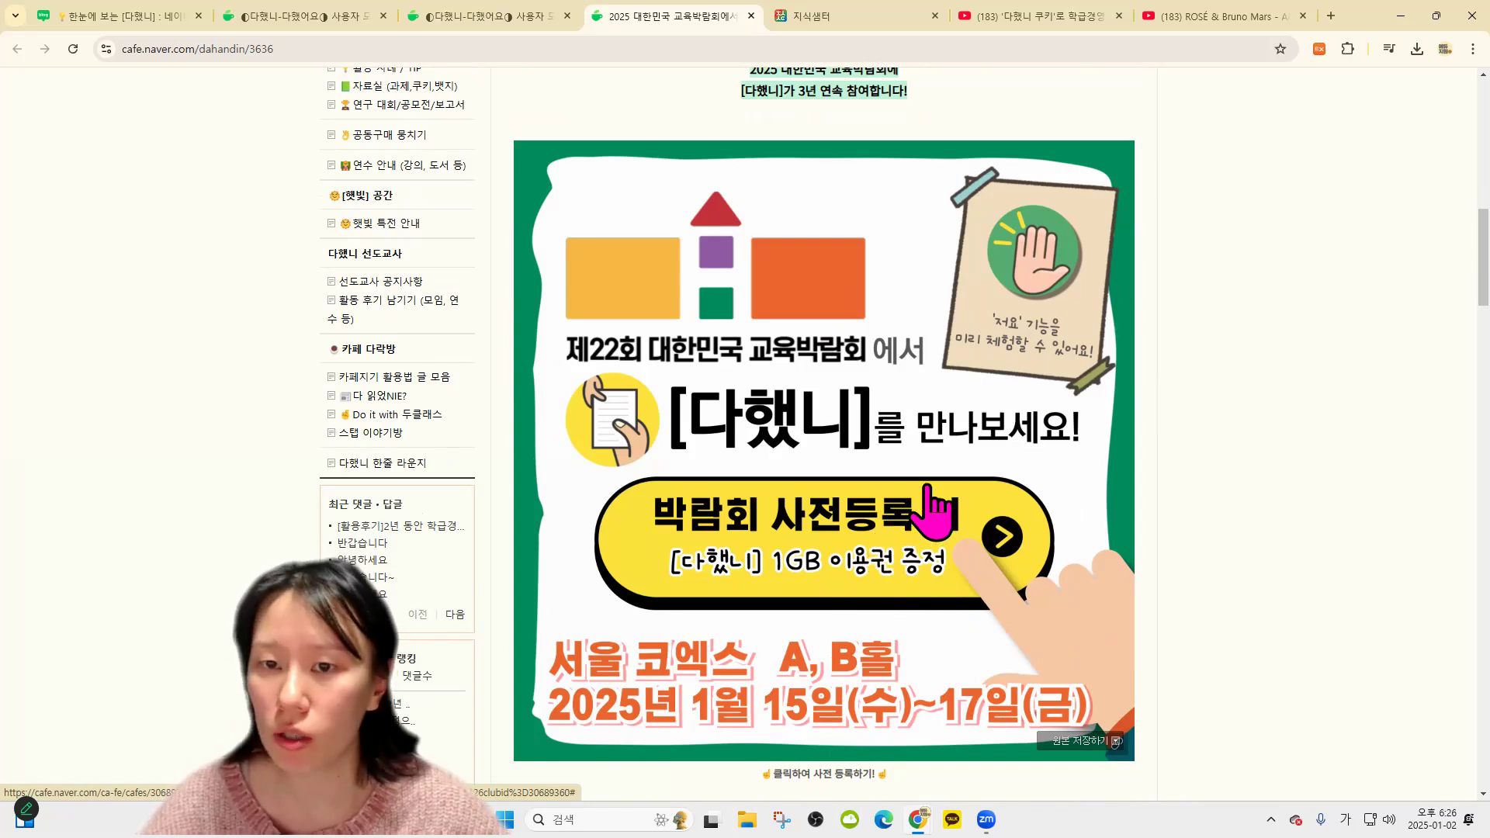
pyautogui.scroll(-10, 1287, 427)
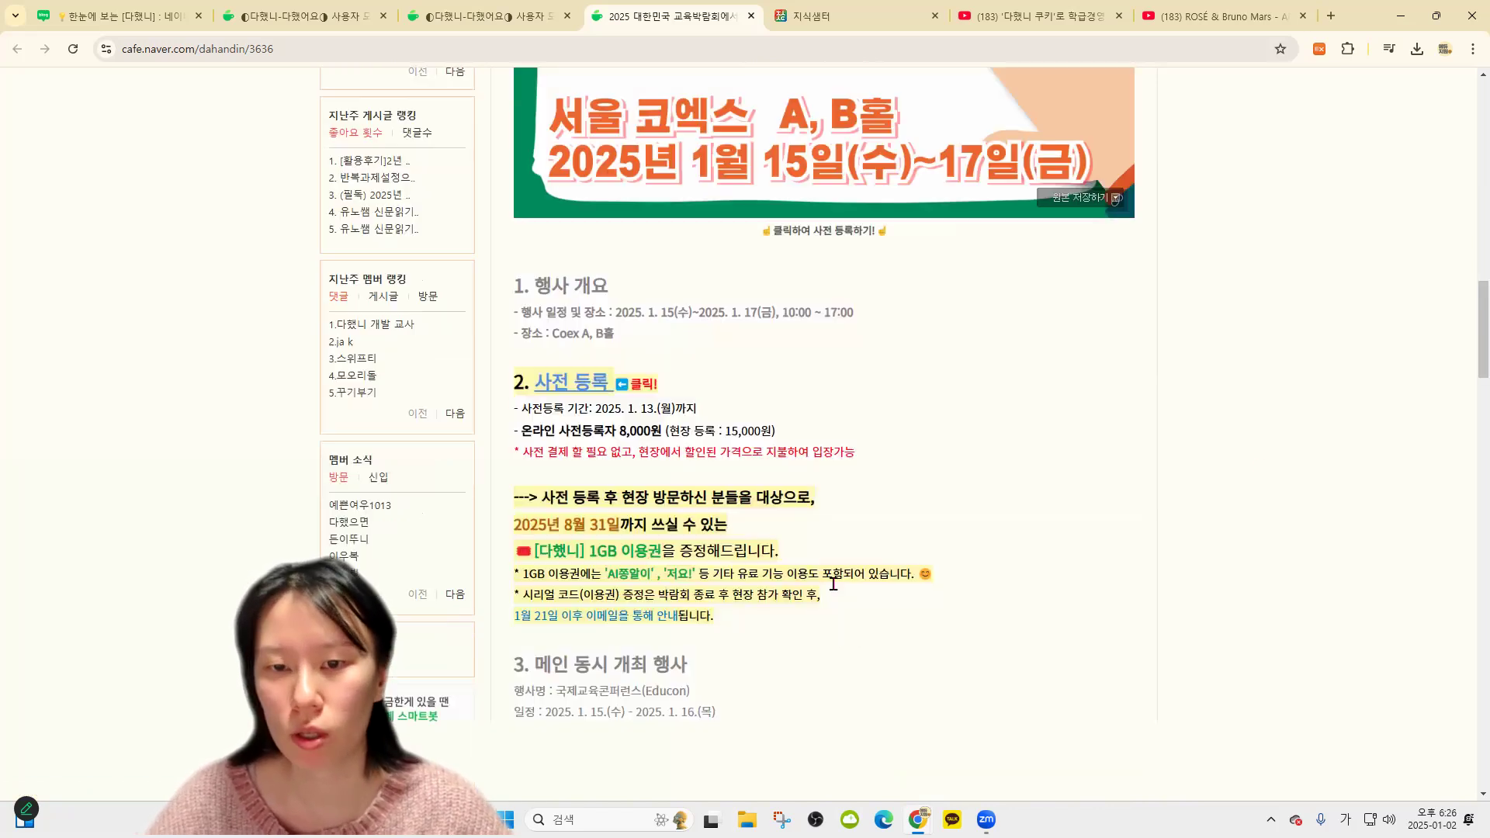
pyautogui.scroll(-15, 869, 584)
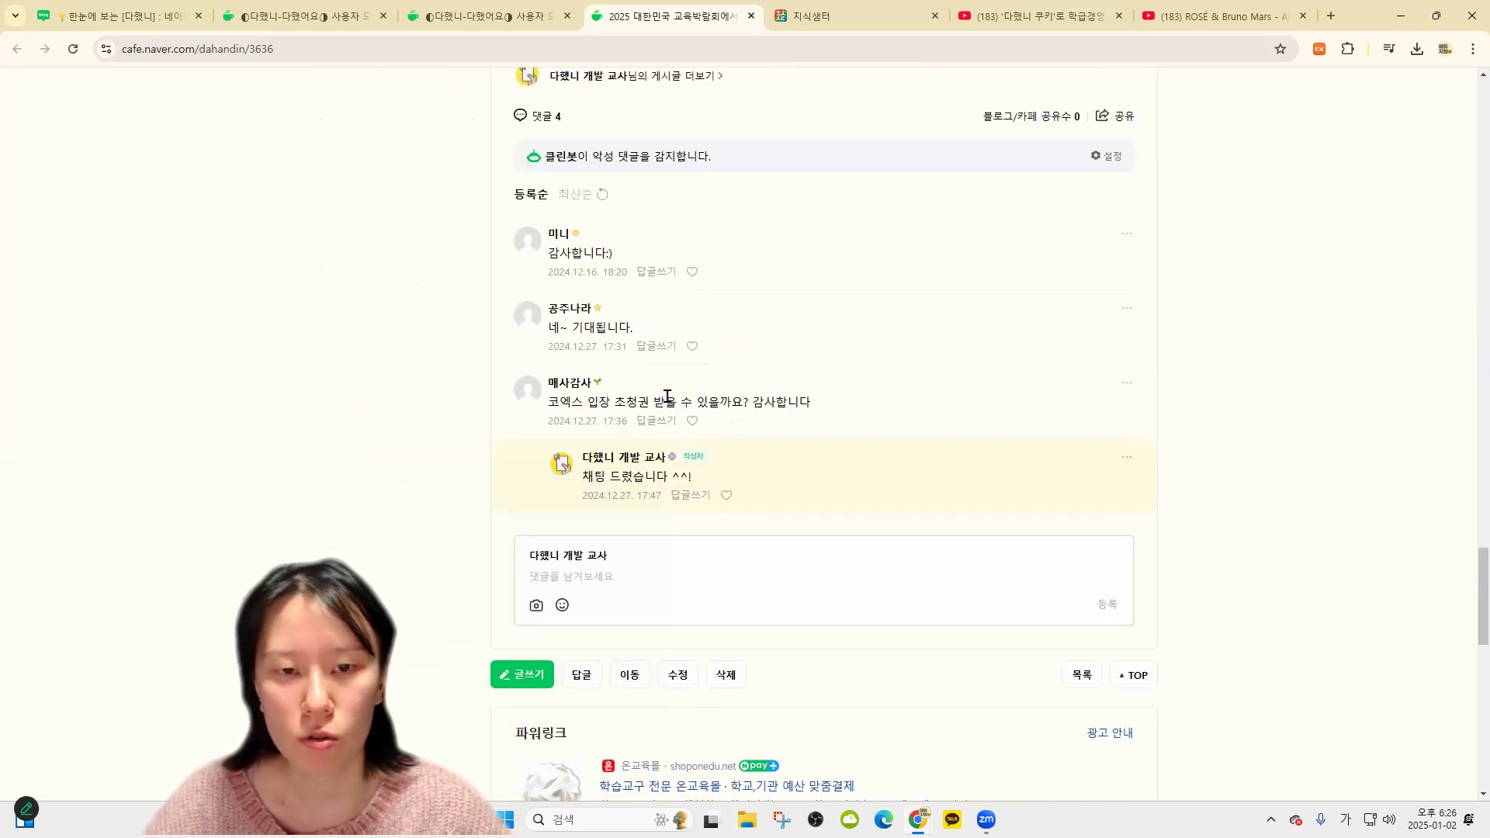
pyautogui.scroll(15, 955, 481)
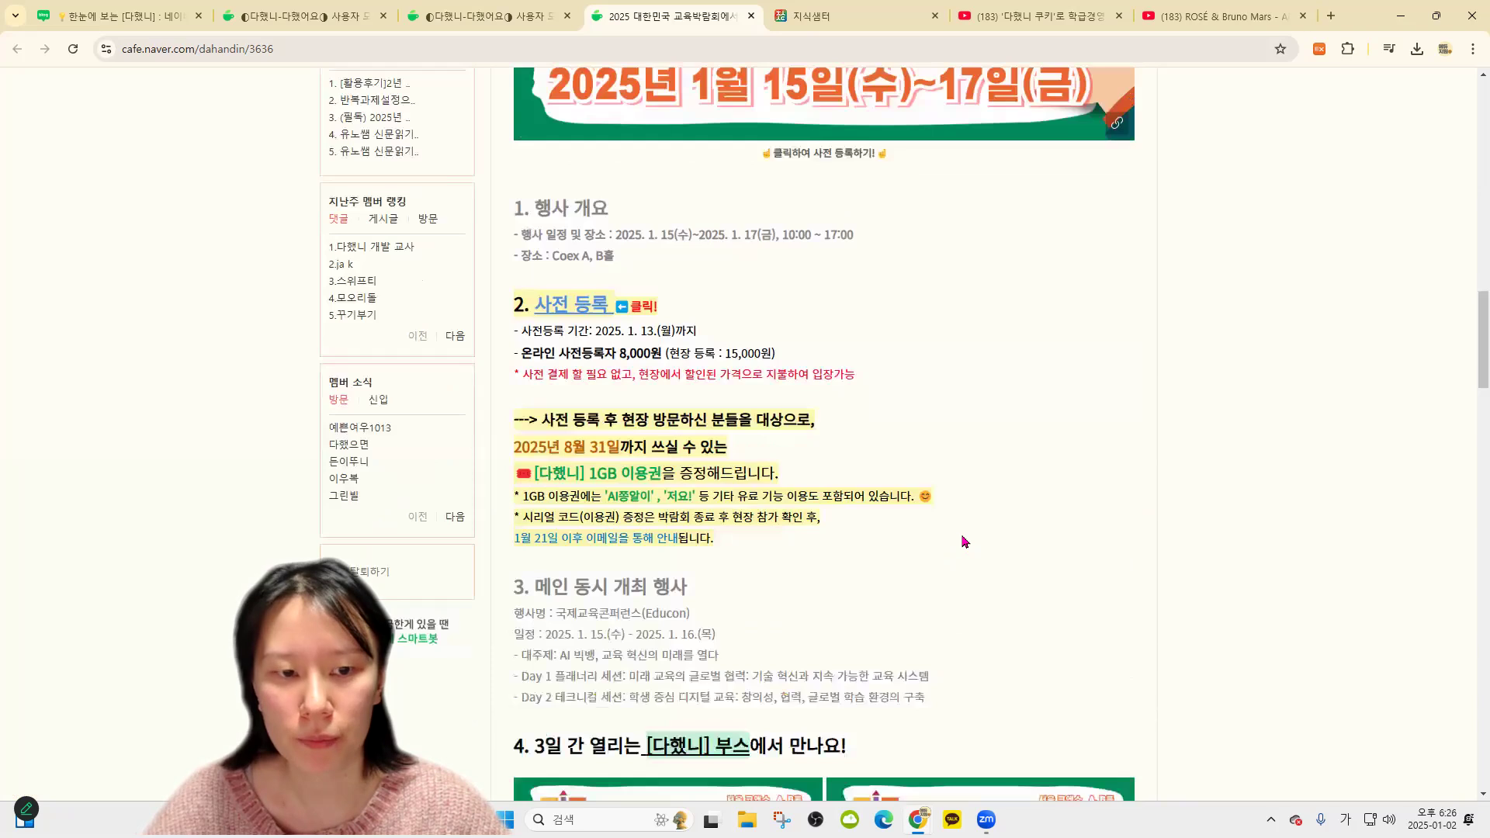
pyautogui.scroll(10, 962, 541)
pyautogui.scroll(-3, 962, 542)
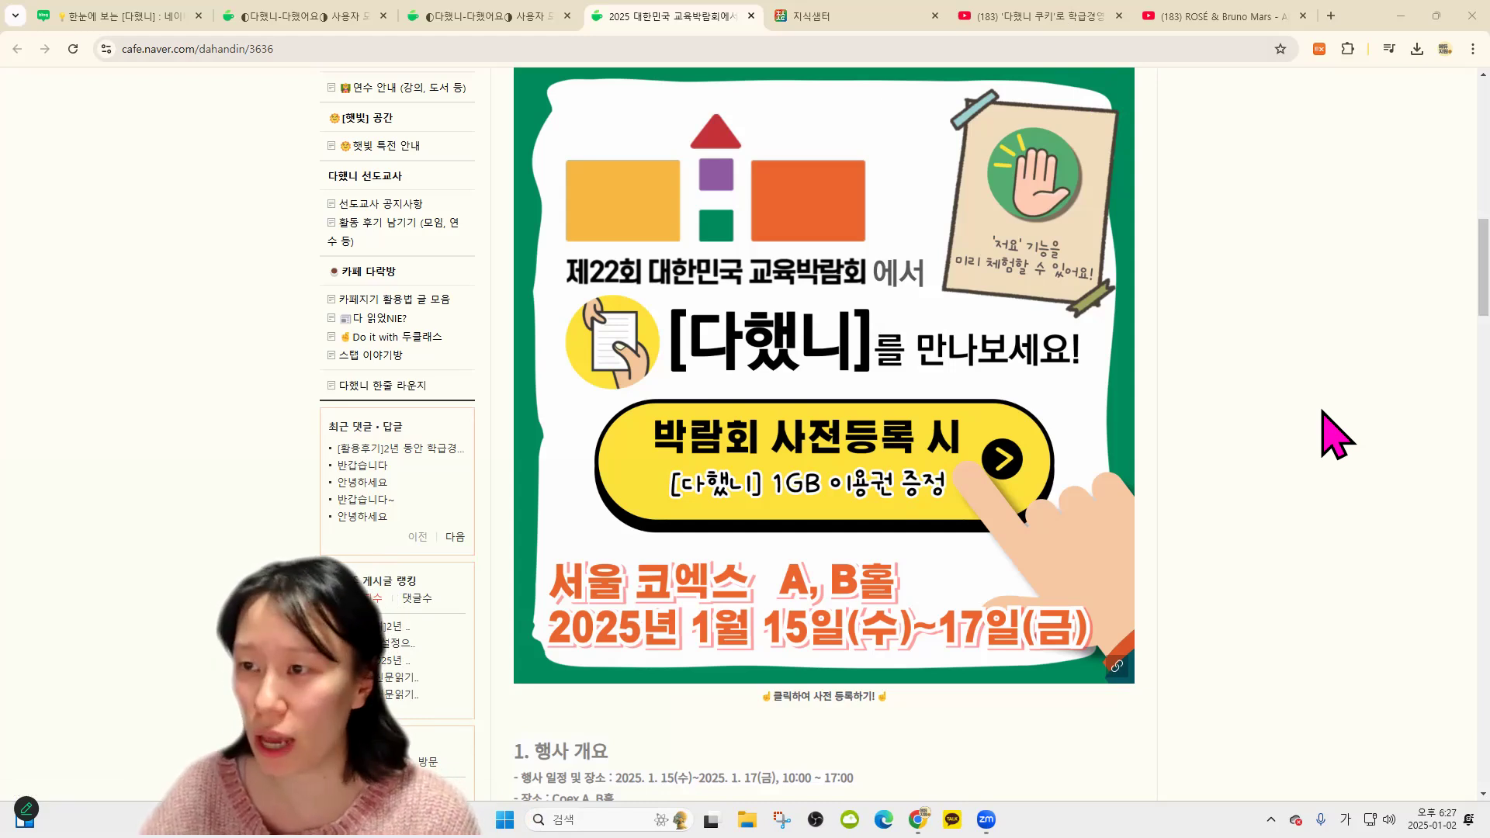
pyautogui.click(1331, 16)
# Try the bulk assignment form with 20 selected recipients, then close it without creating anything
pyautogui.click(677, 403)
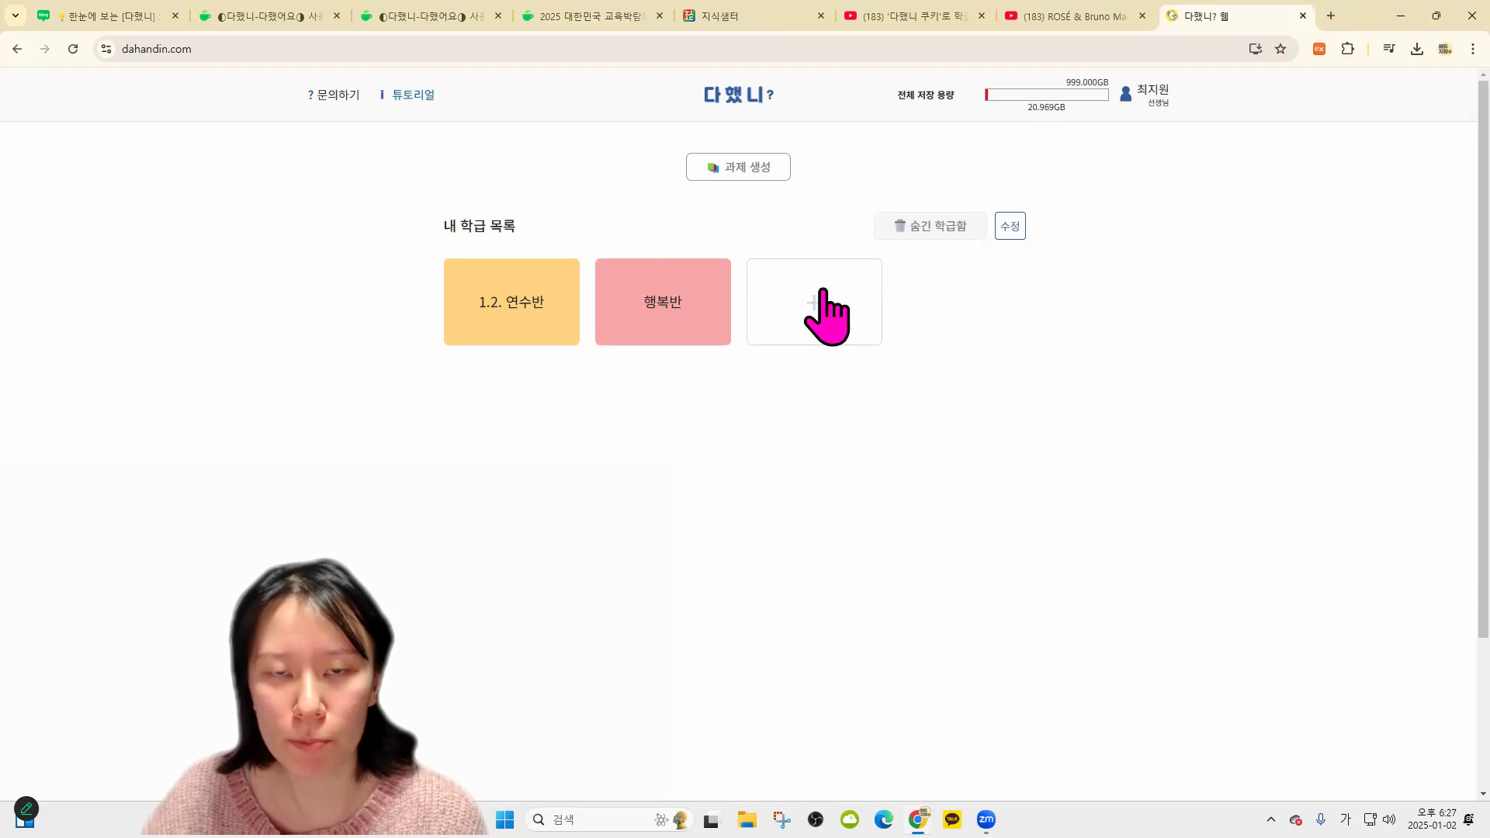
pyautogui.click(754, 183)
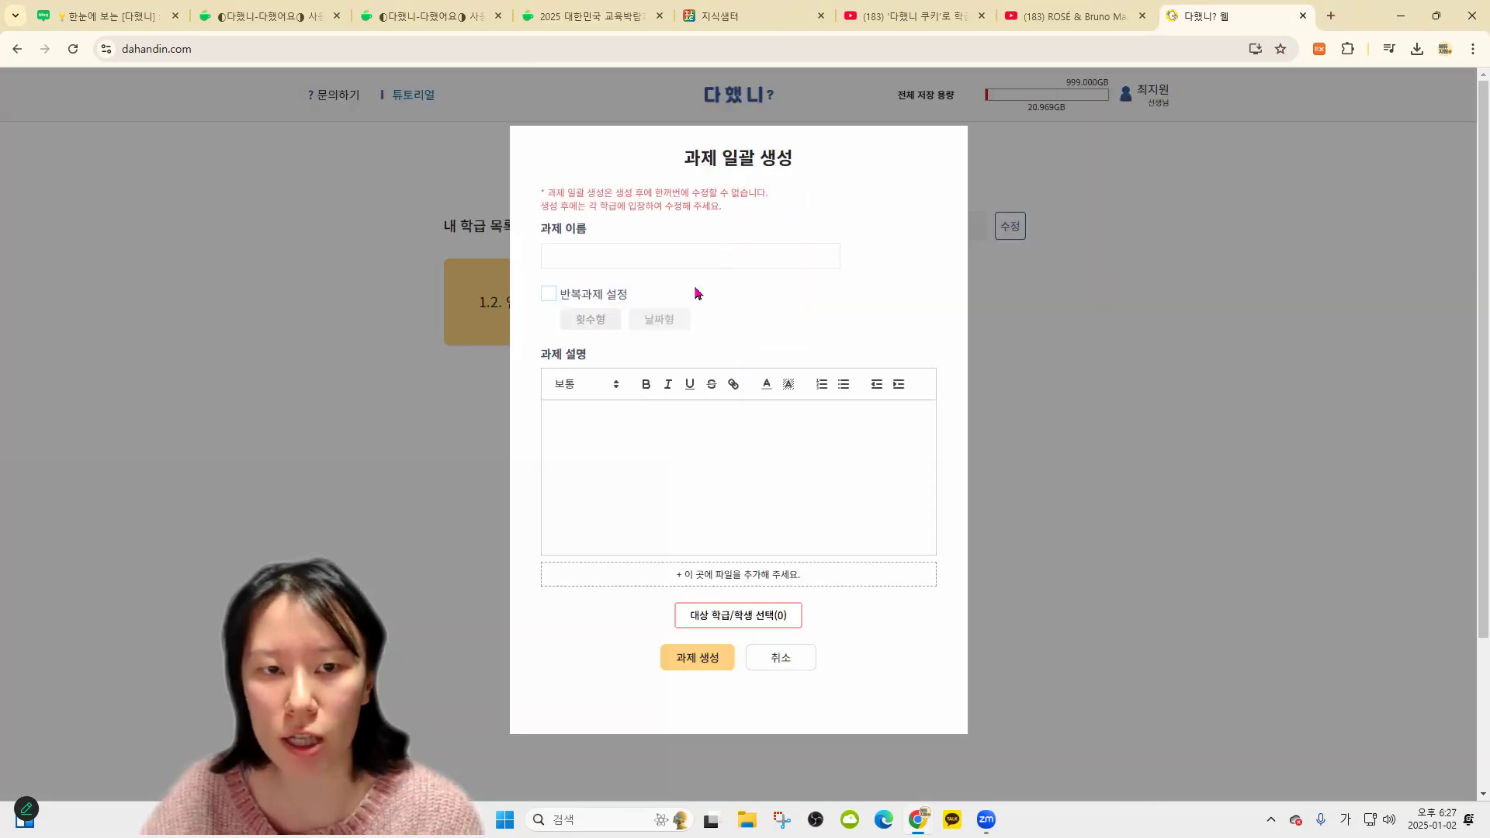
pyautogui.click(737, 617)
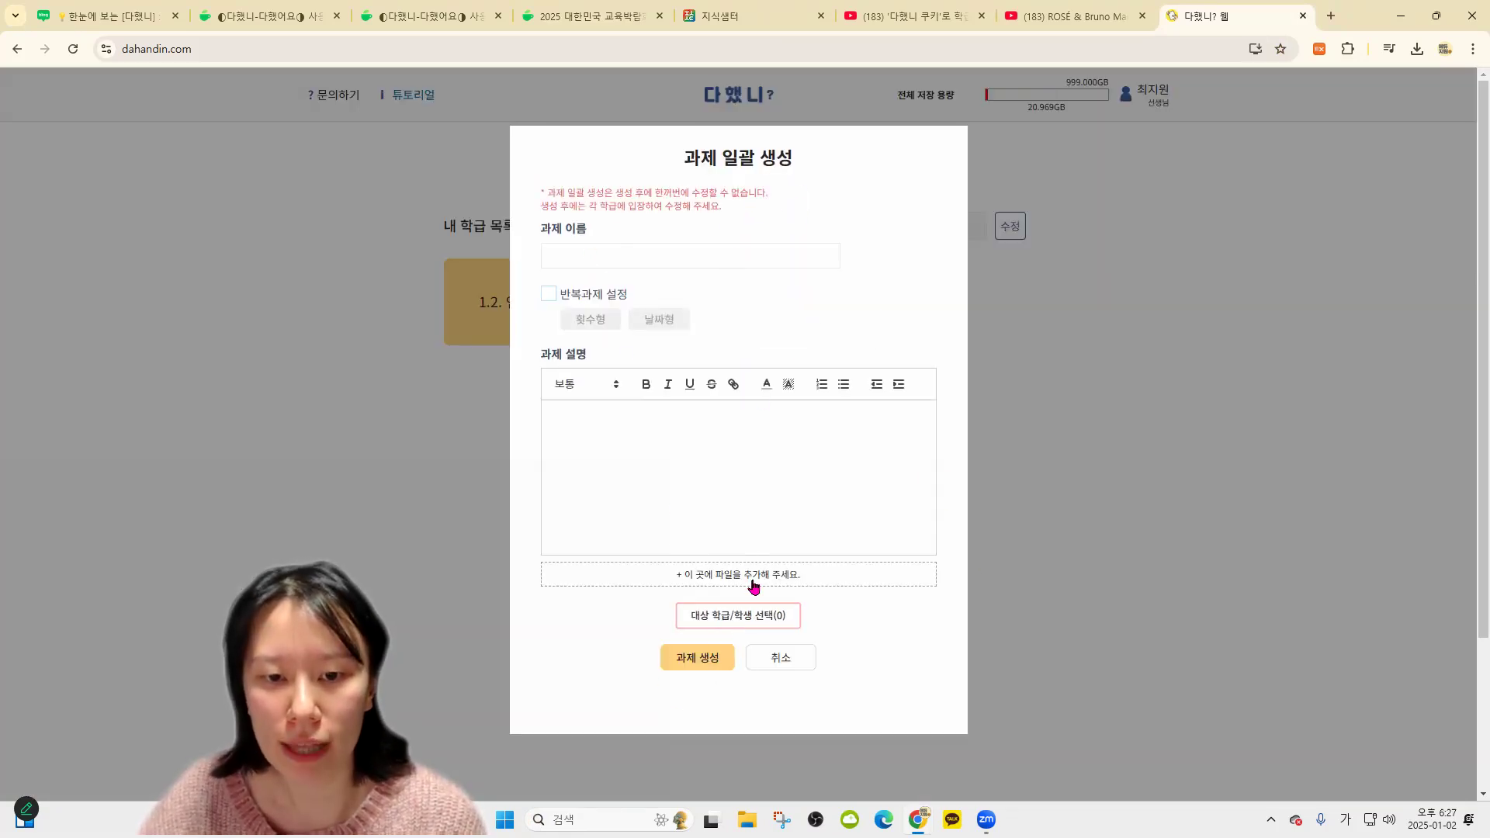
pyautogui.click(577, 299)
pyautogui.click(548, 276)
pyautogui.click(548, 298)
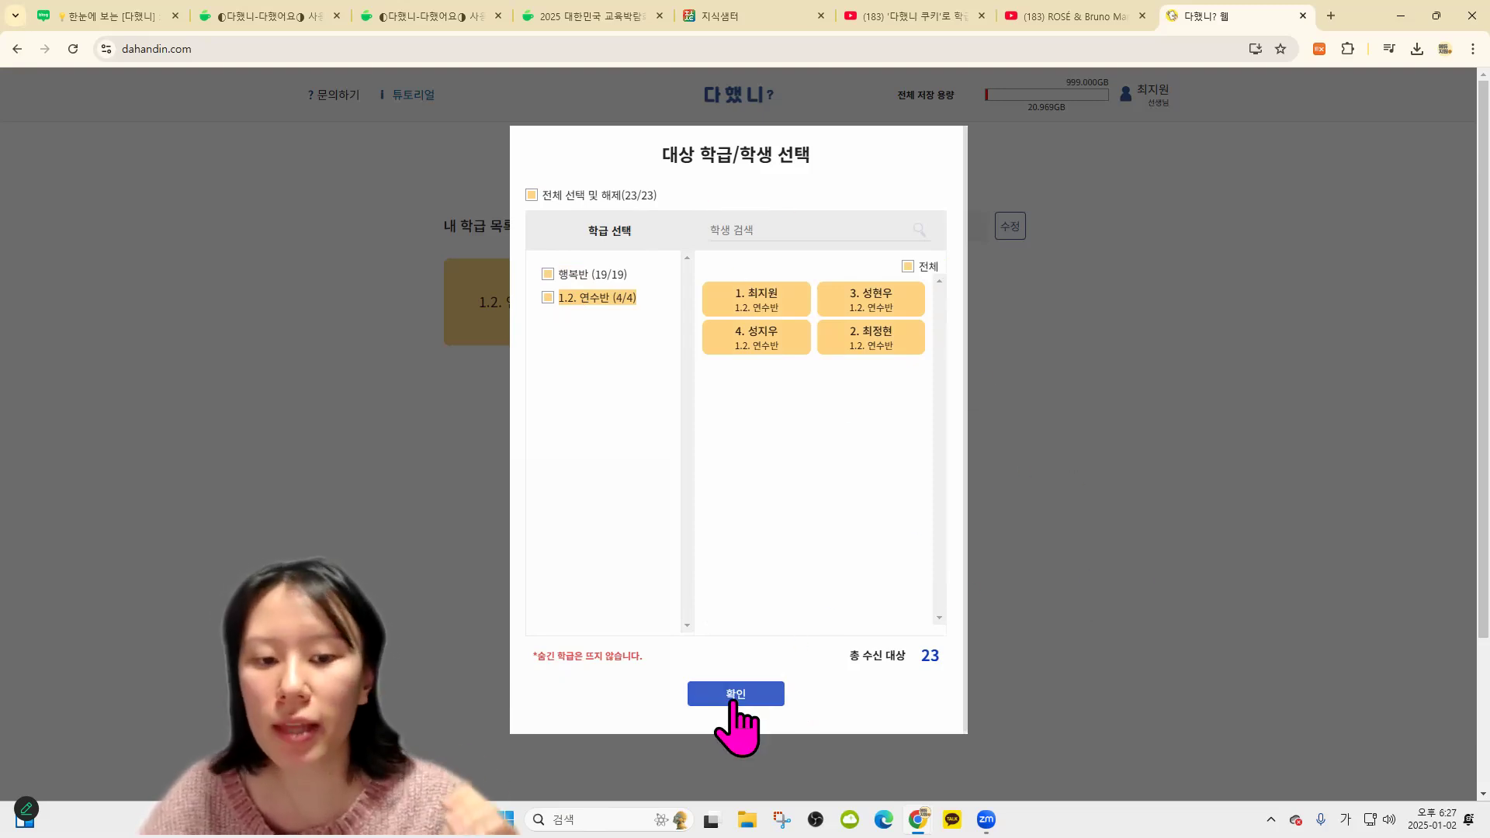
pyautogui.click(598, 277)
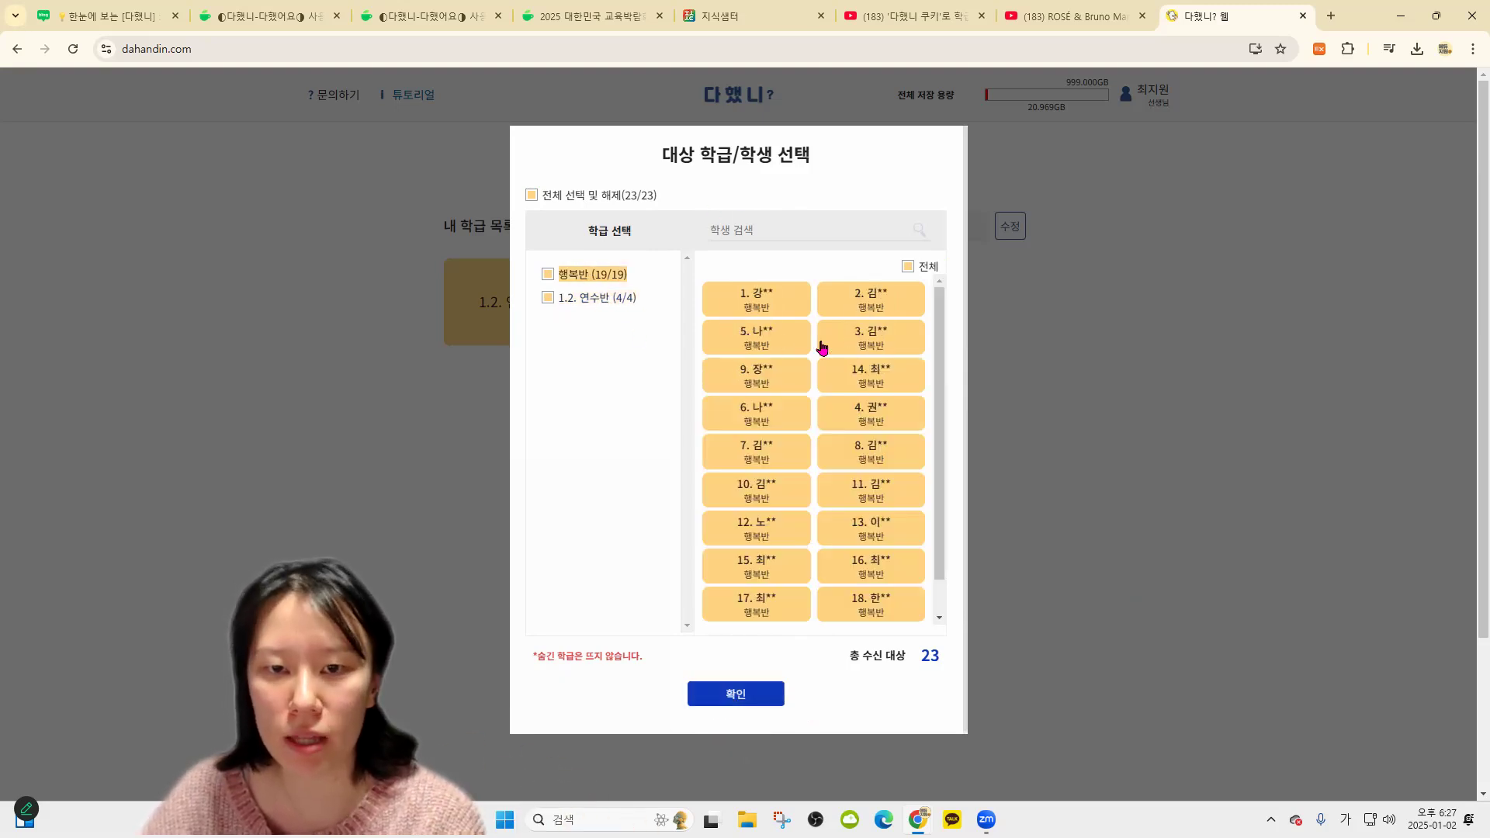
pyautogui.click(615, 303)
pyautogui.click(854, 311)
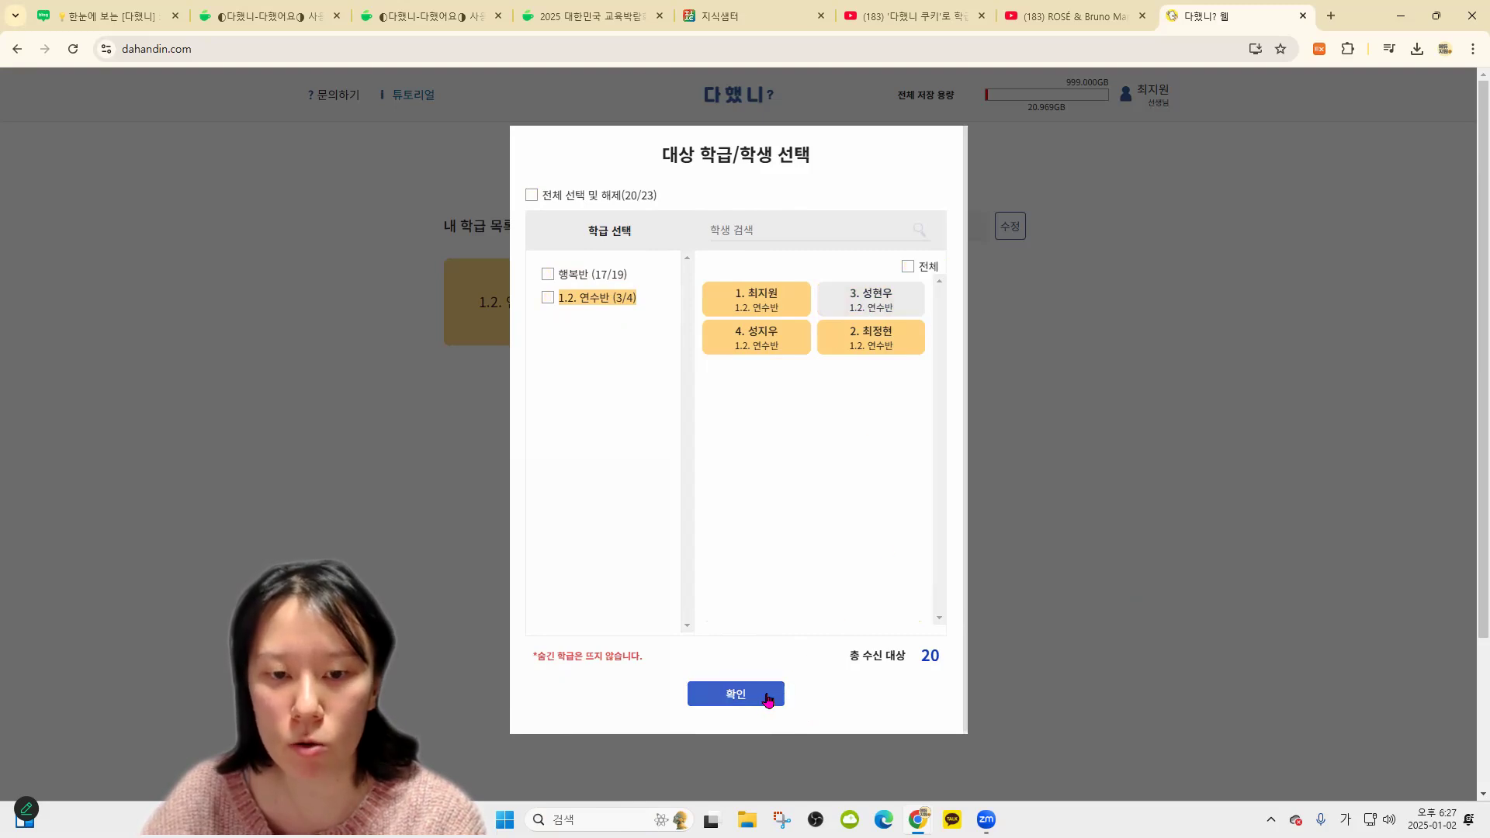
pyautogui.click(772, 696)
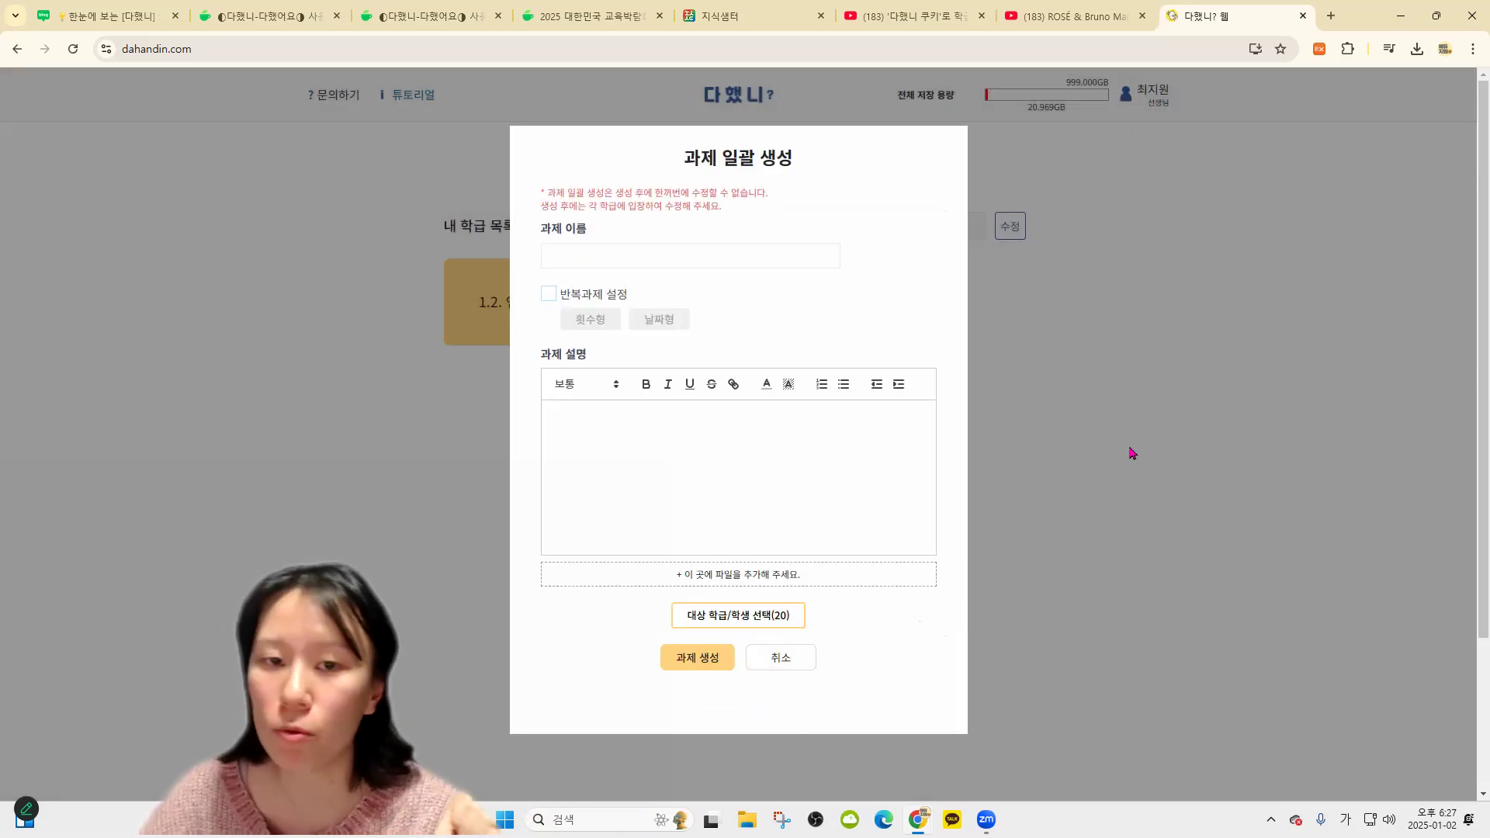
pyautogui.press('Escape')
# Restore the hidden 2478 앱 개발 이야기 class from 숨긴 학급함
pyautogui.click(1010, 233)
pyautogui.click(967, 198)
pyautogui.click(1018, 166)
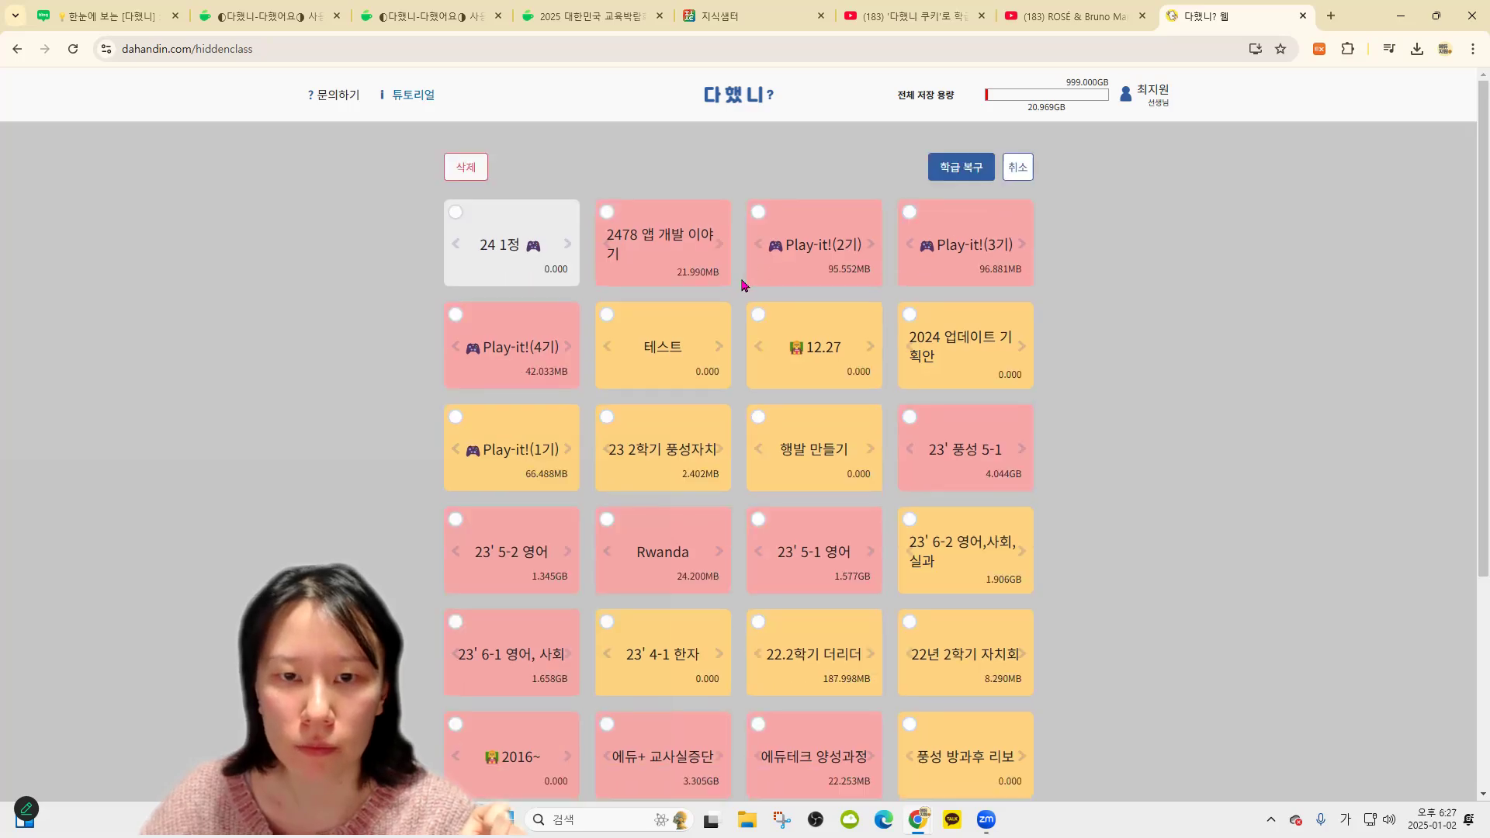
pyautogui.click(964, 167)
pyautogui.click(857, 151)
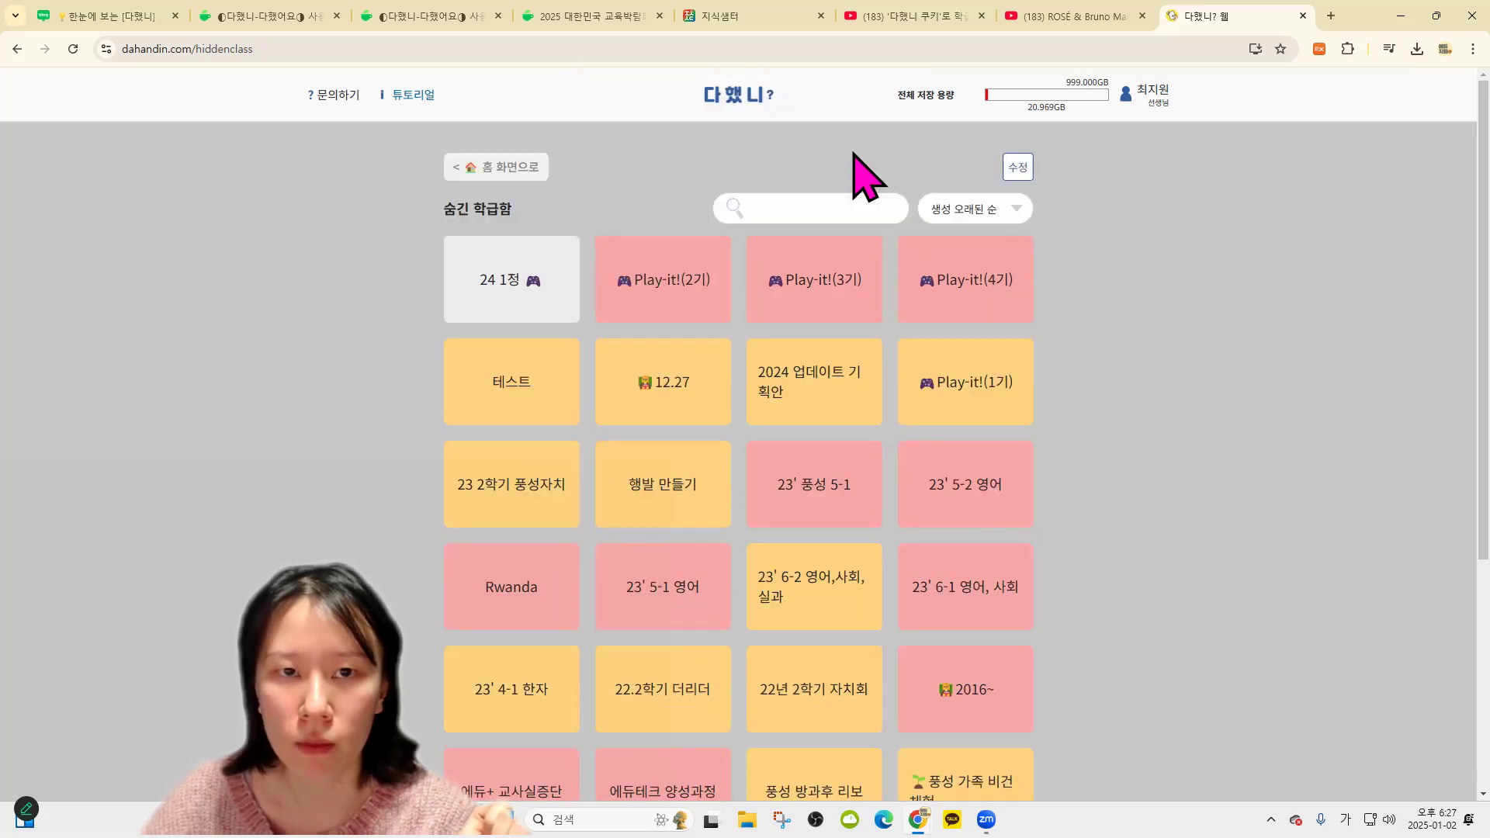
pyautogui.click(463, 168)
# Create the assignment 일괄 과제 for all 45 students in three classes, then open class 2478
pyautogui.click(771, 165)
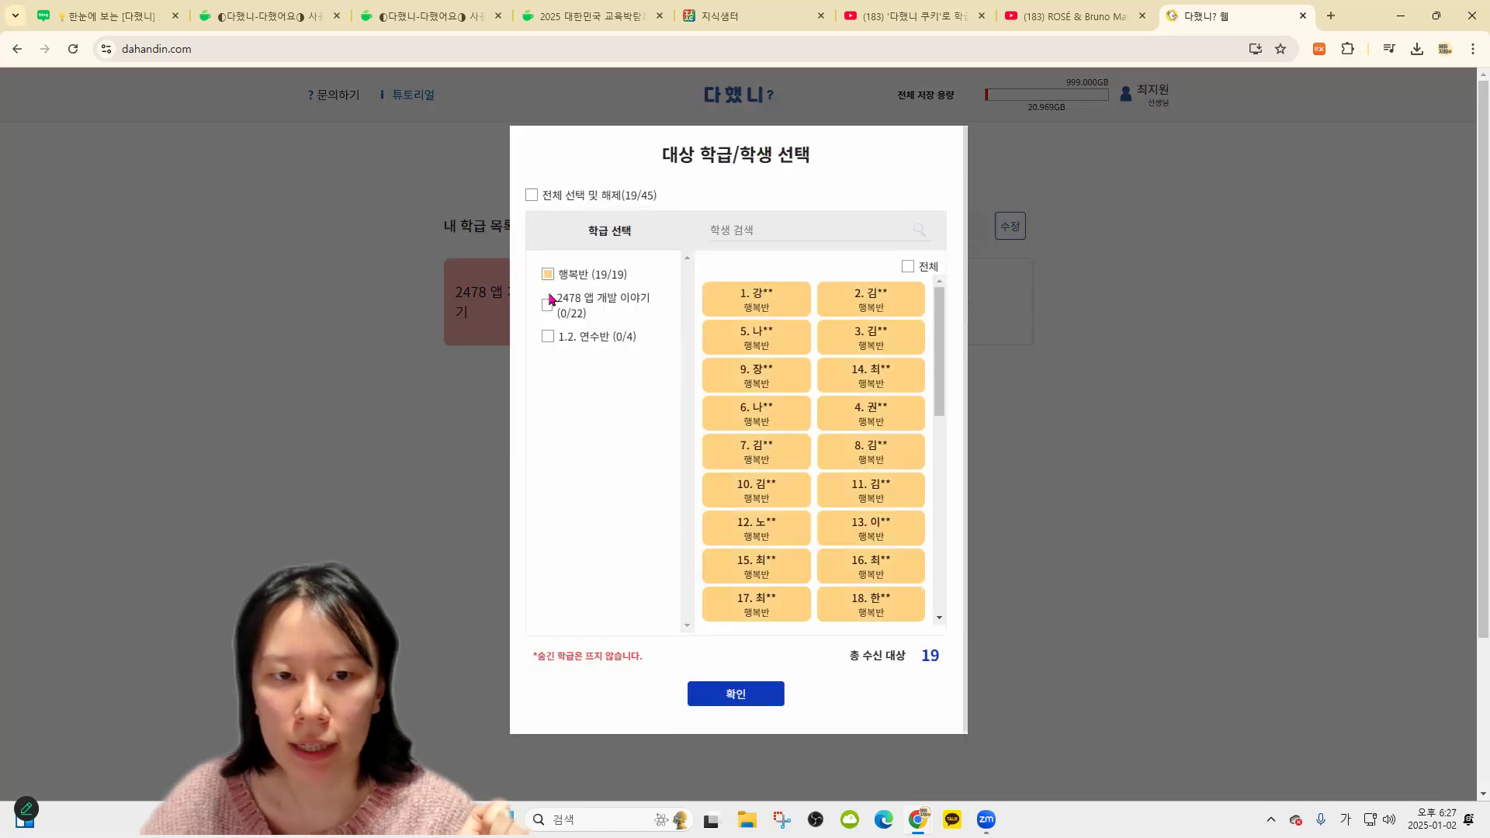
pyautogui.click(549, 304)
pyautogui.click(549, 336)
pyautogui.click(764, 699)
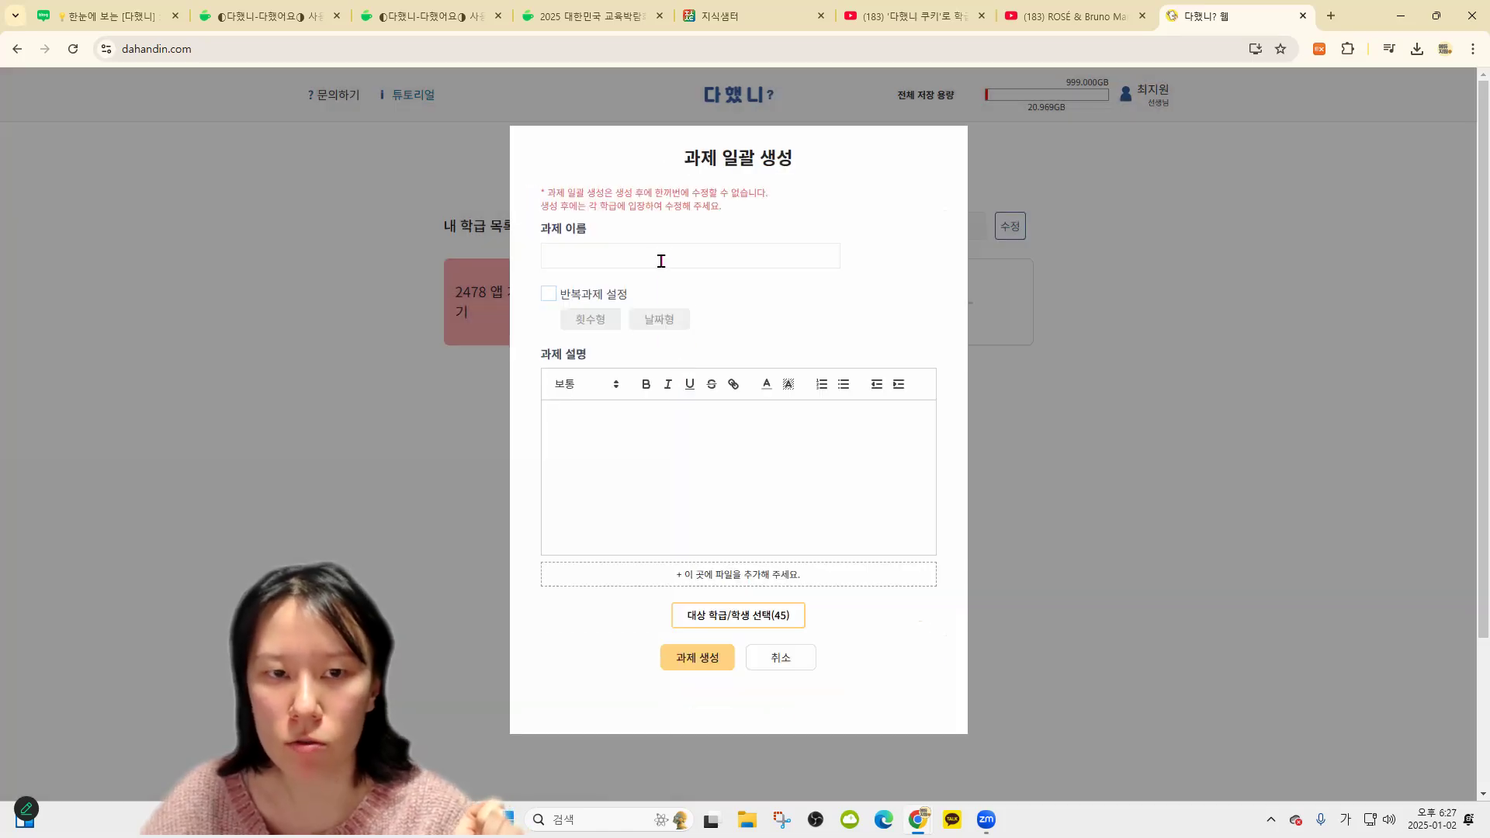
pyautogui.write('일괄 ㄱ')
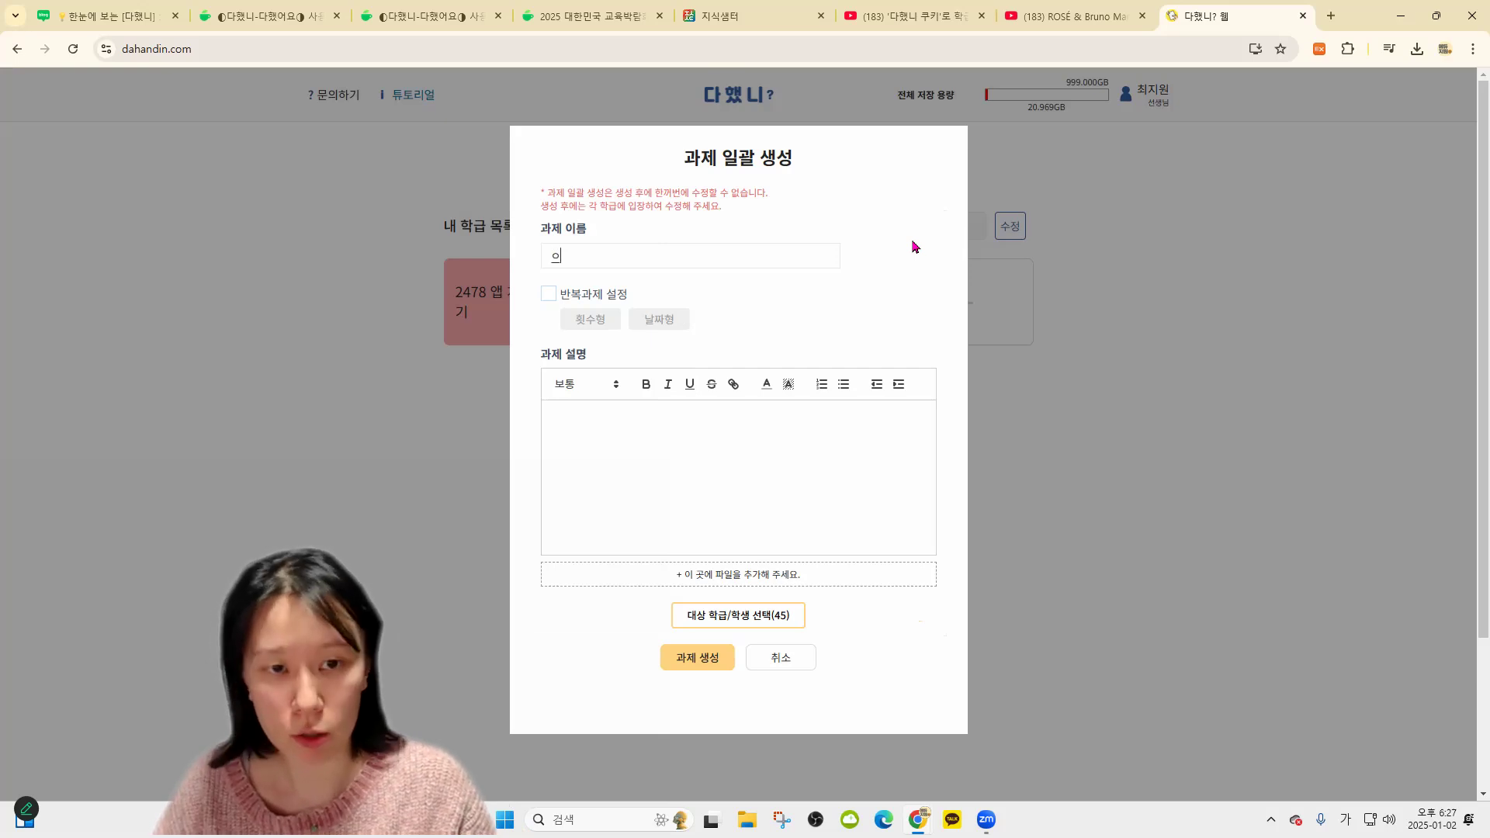
pyautogui.write('과제')
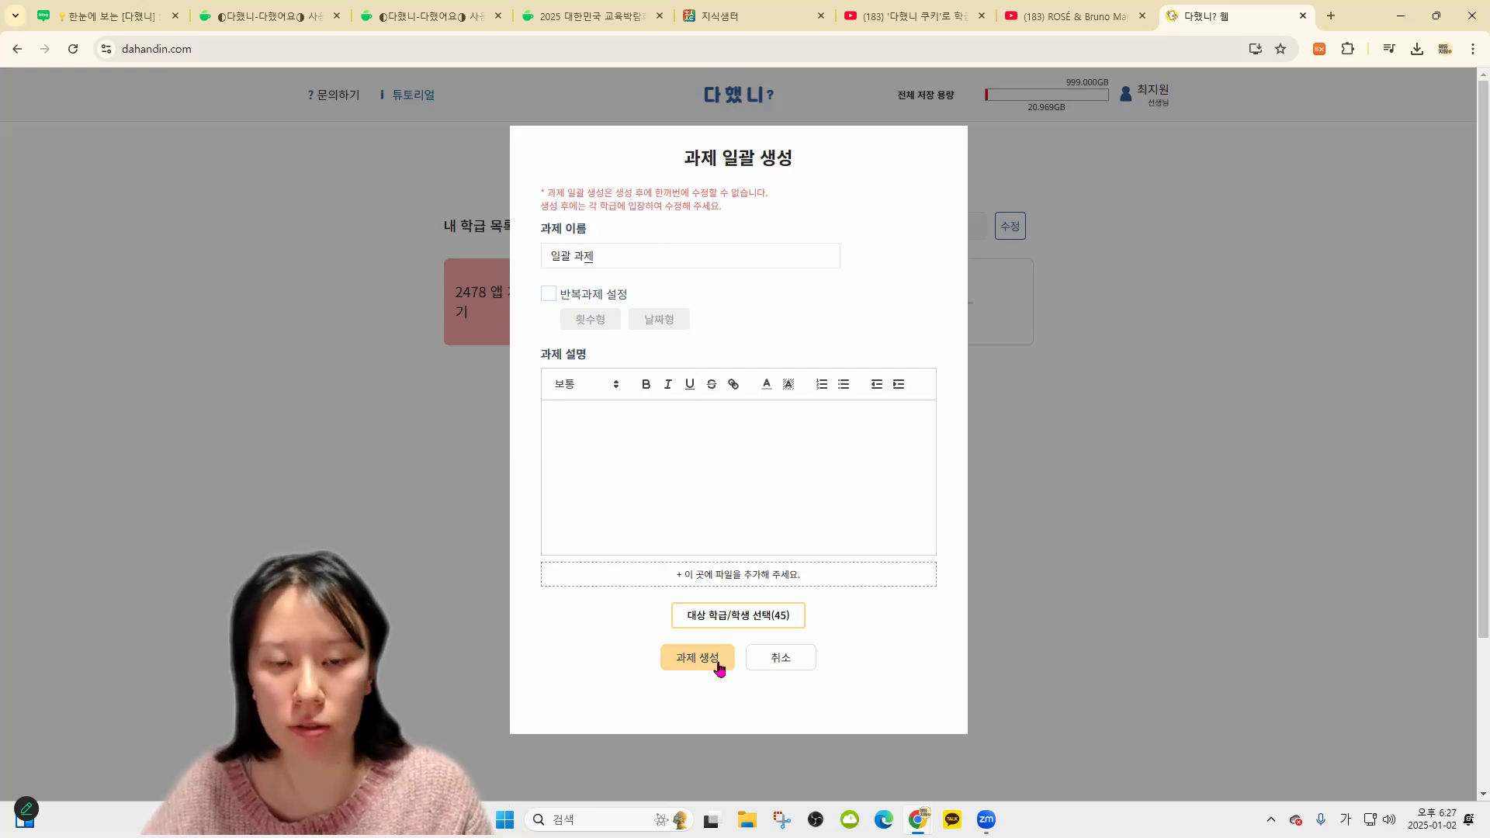
pyautogui.click(702, 659)
pyautogui.click(539, 318)
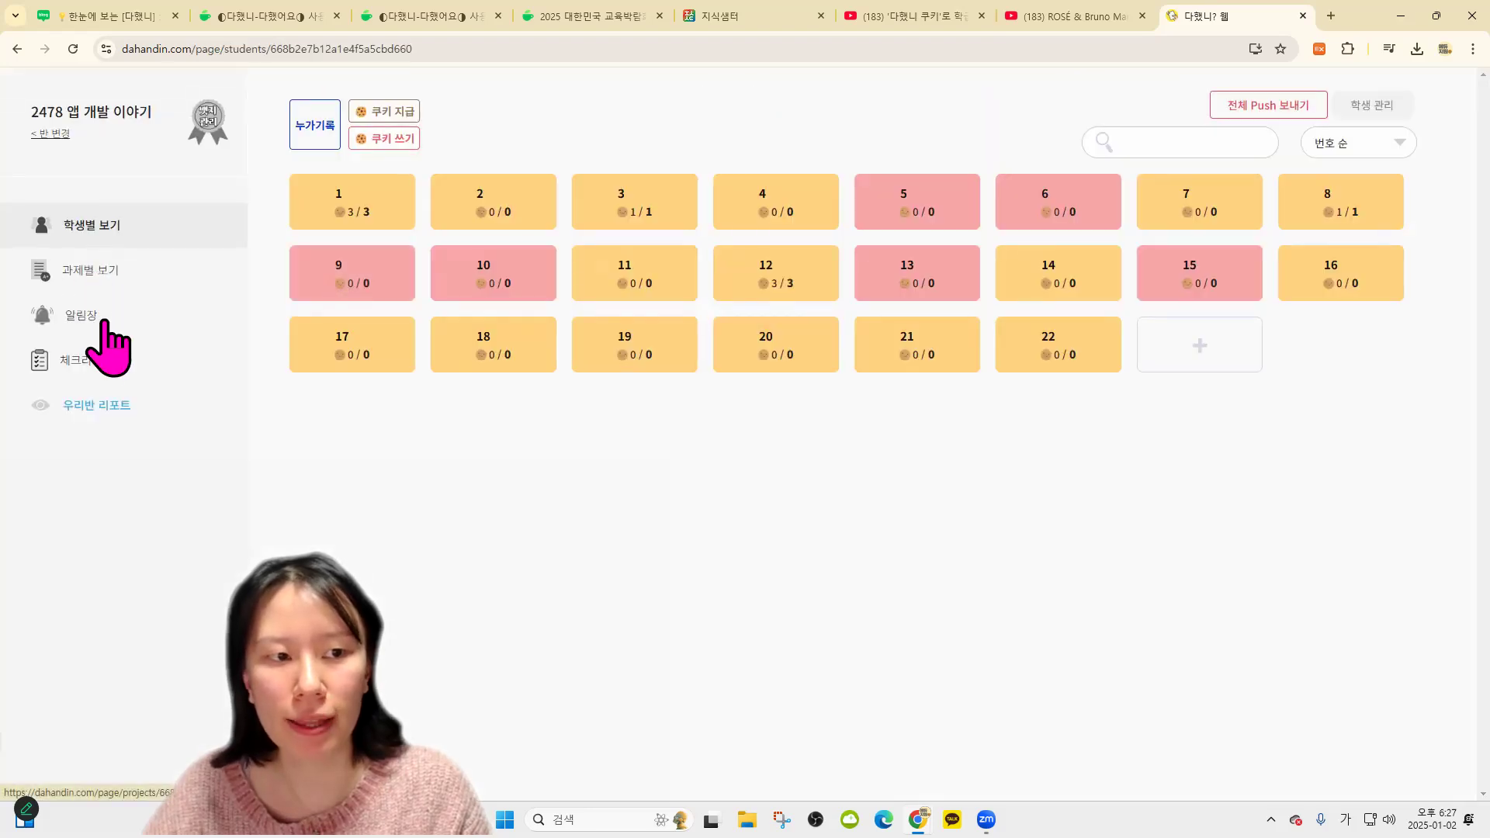
# Confirm 일괄 과제 appears in the assignment lists of 2478, 1.2. 연수반 and 행복반
pyautogui.click(125, 274)
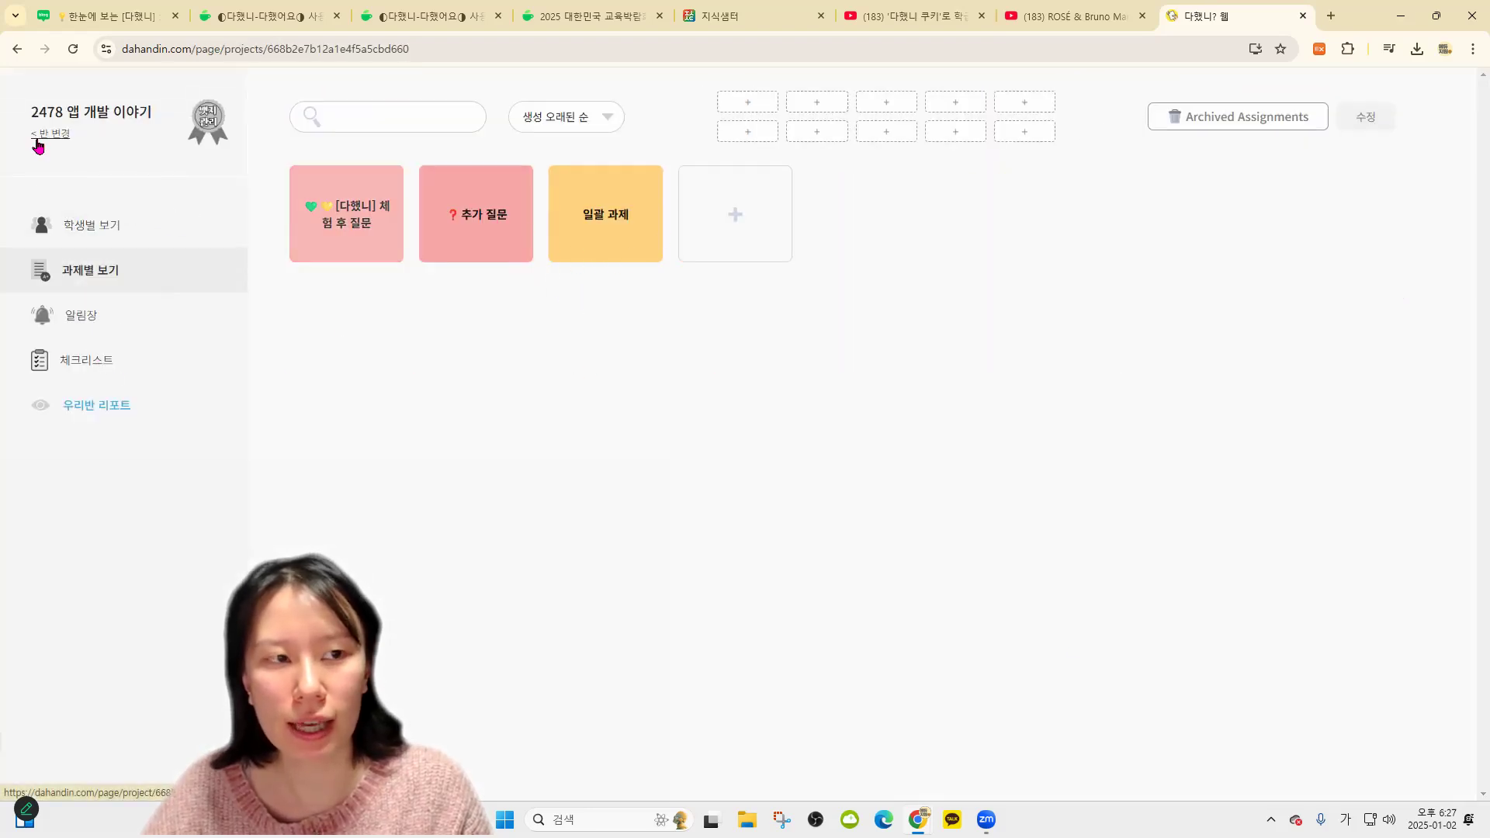
pyautogui.click(39, 135)
pyautogui.scroll(-3, 660, 364)
pyautogui.click(651, 140)
pyautogui.click(90, 270)
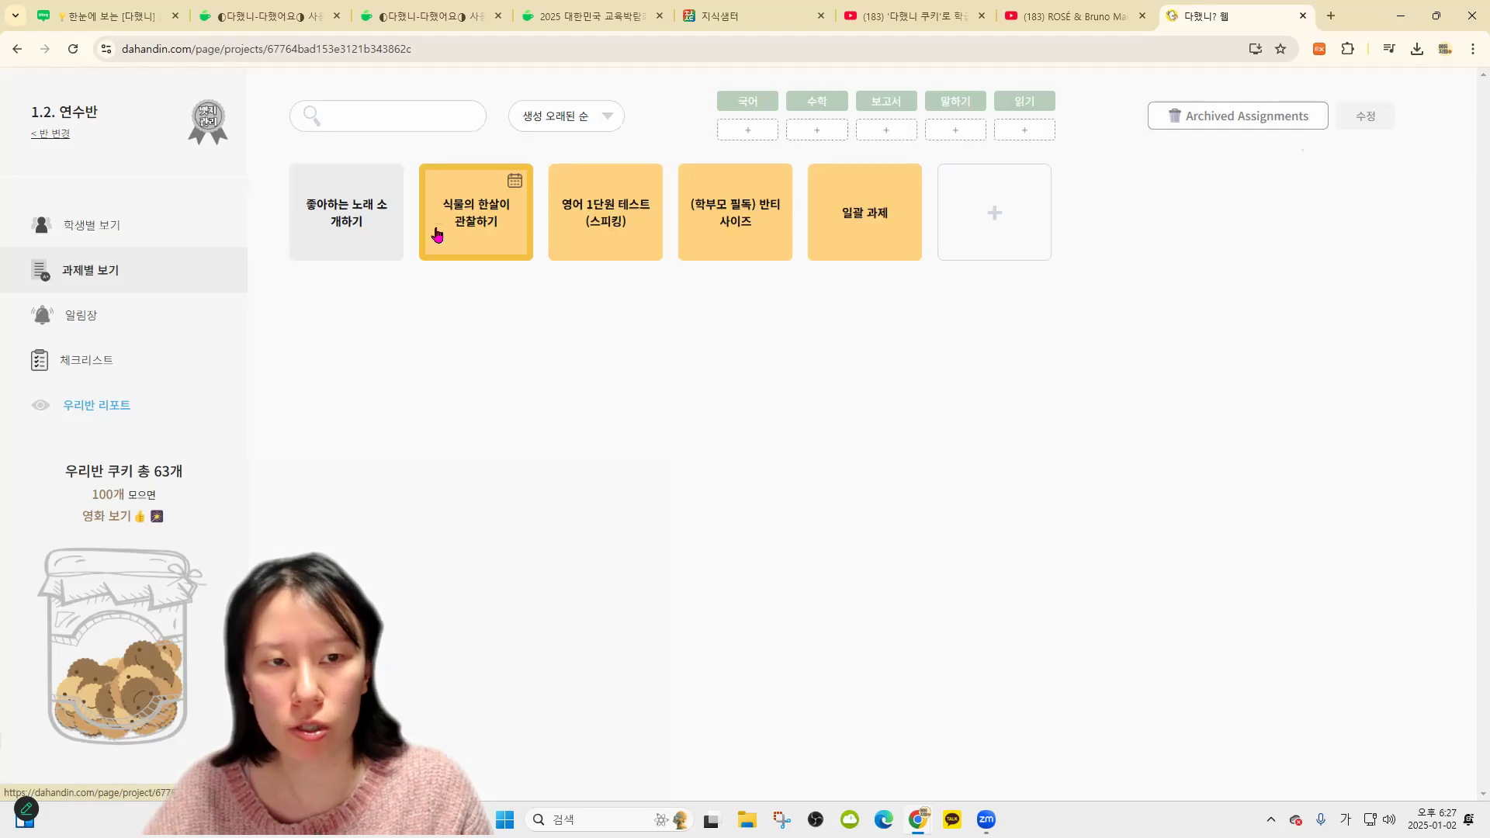
pyautogui.click(50, 133)
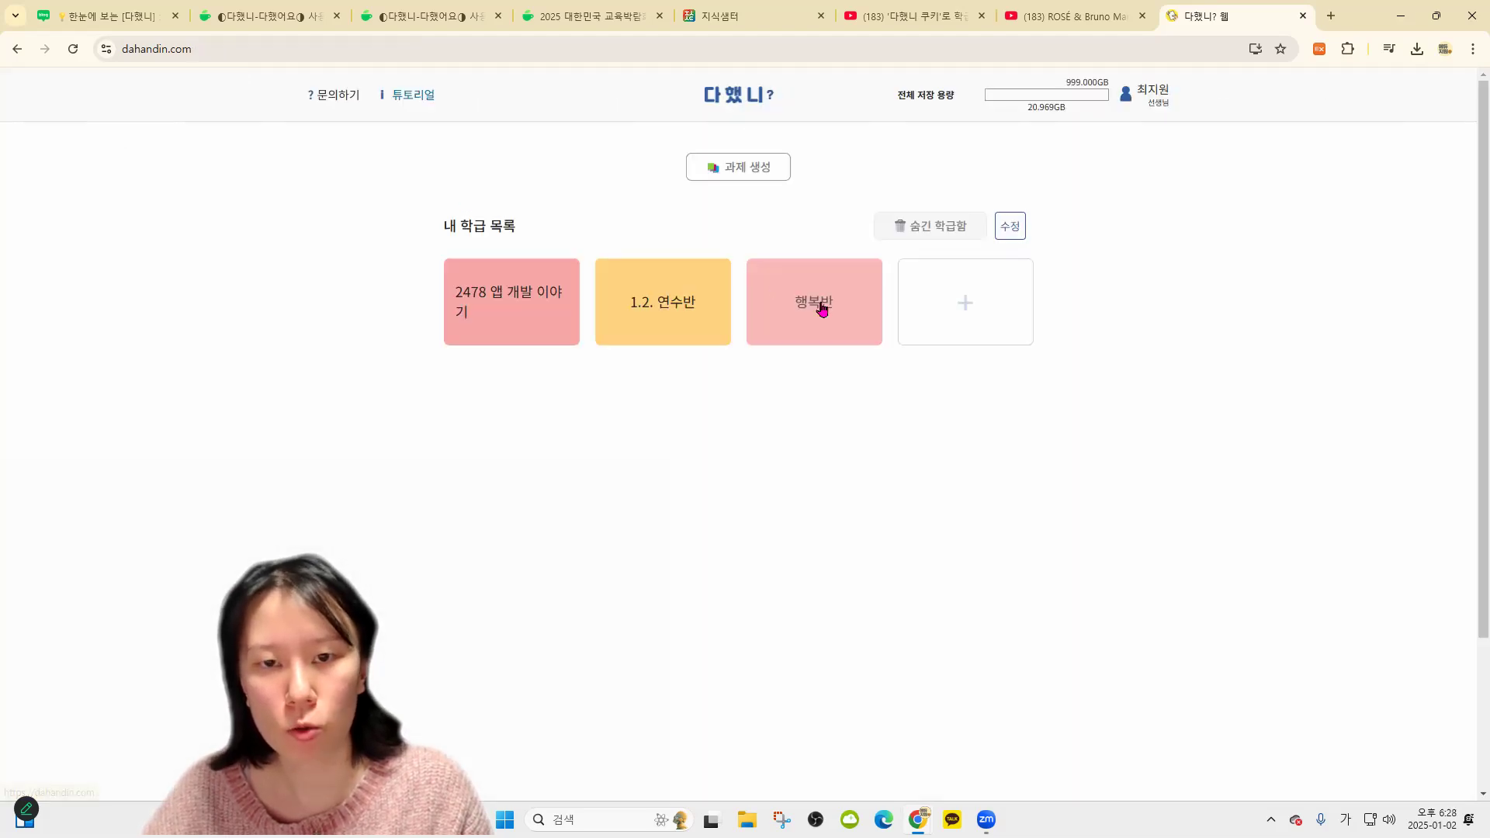
pyautogui.click(818, 303)
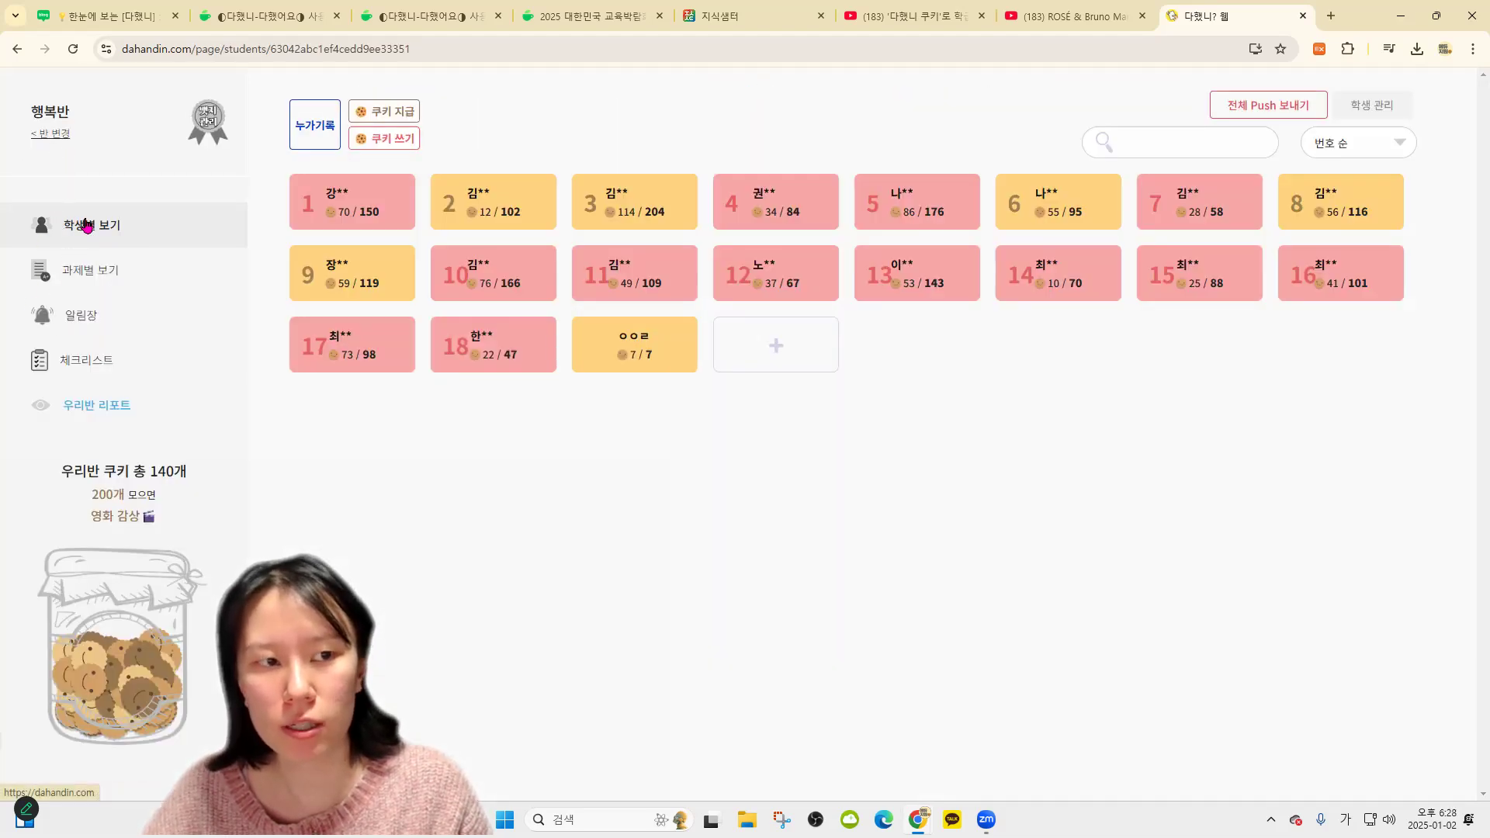
pyautogui.click(132, 267)
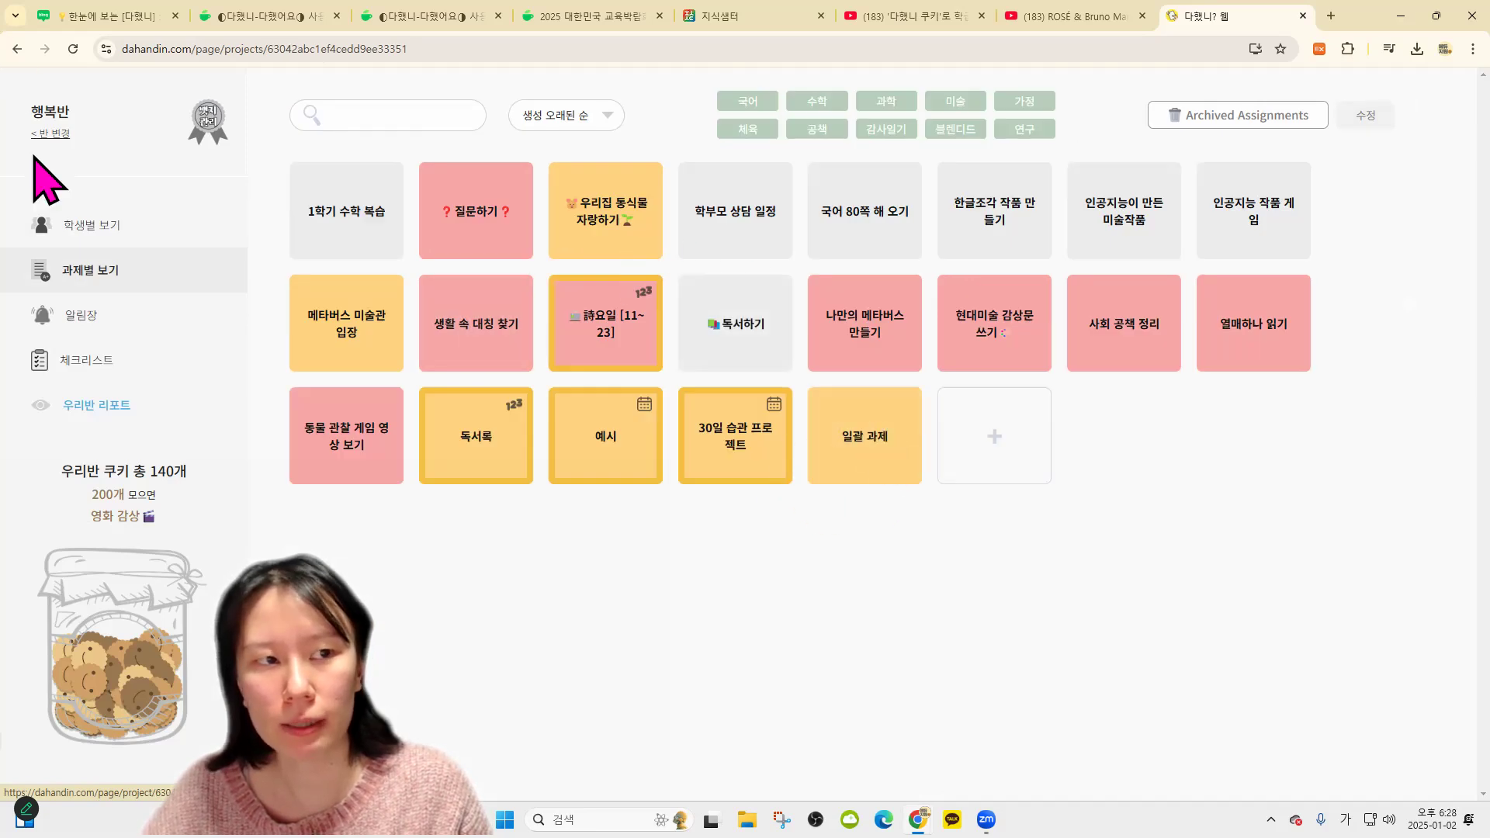
pyautogui.click(52, 134)
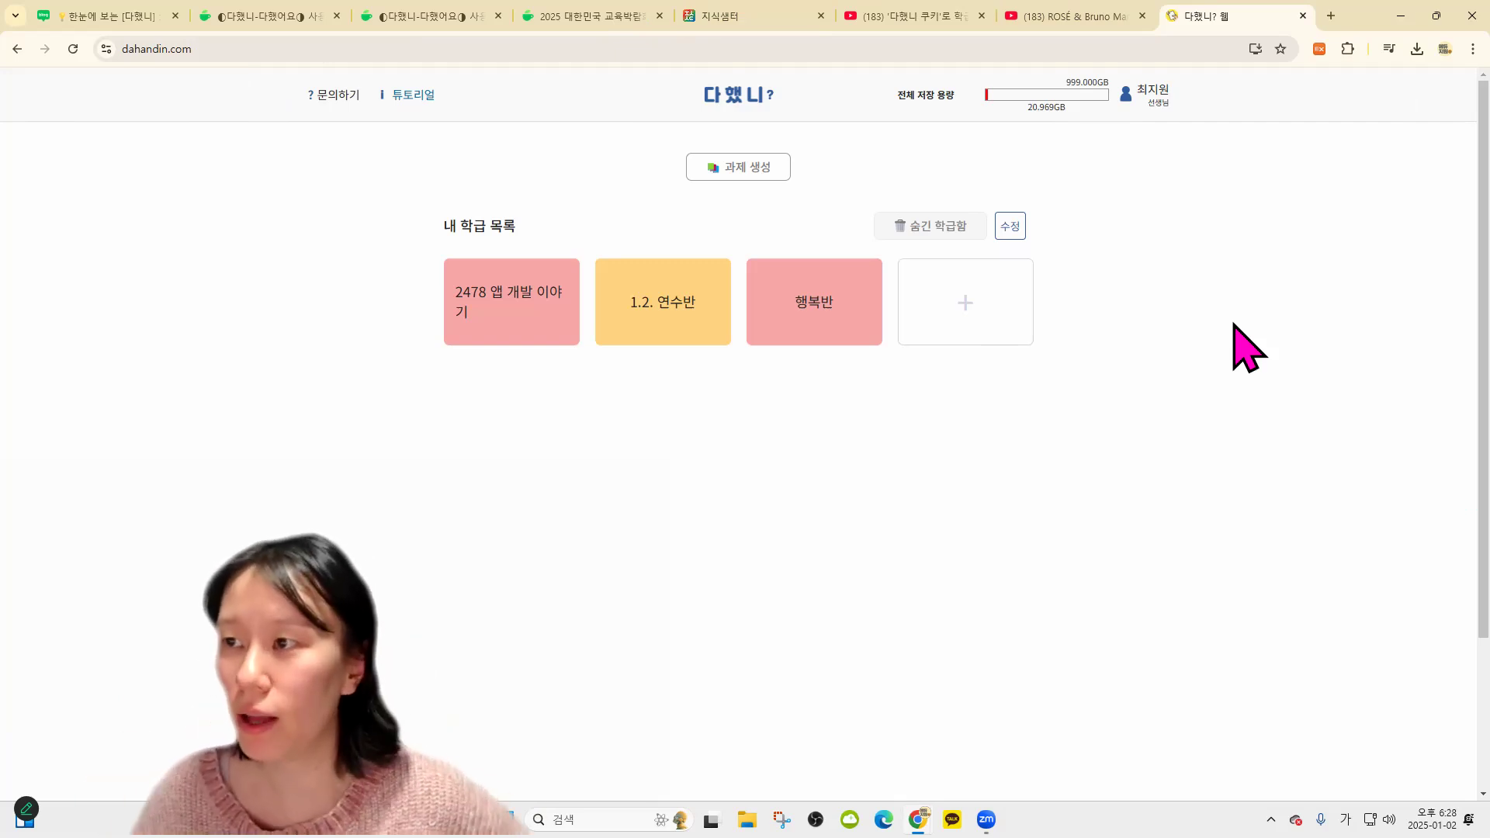
# Log out of 다했니? from the profile menu, choosing Kakao's 이 서비스만 로그아웃
pyautogui.click(1169, 98)
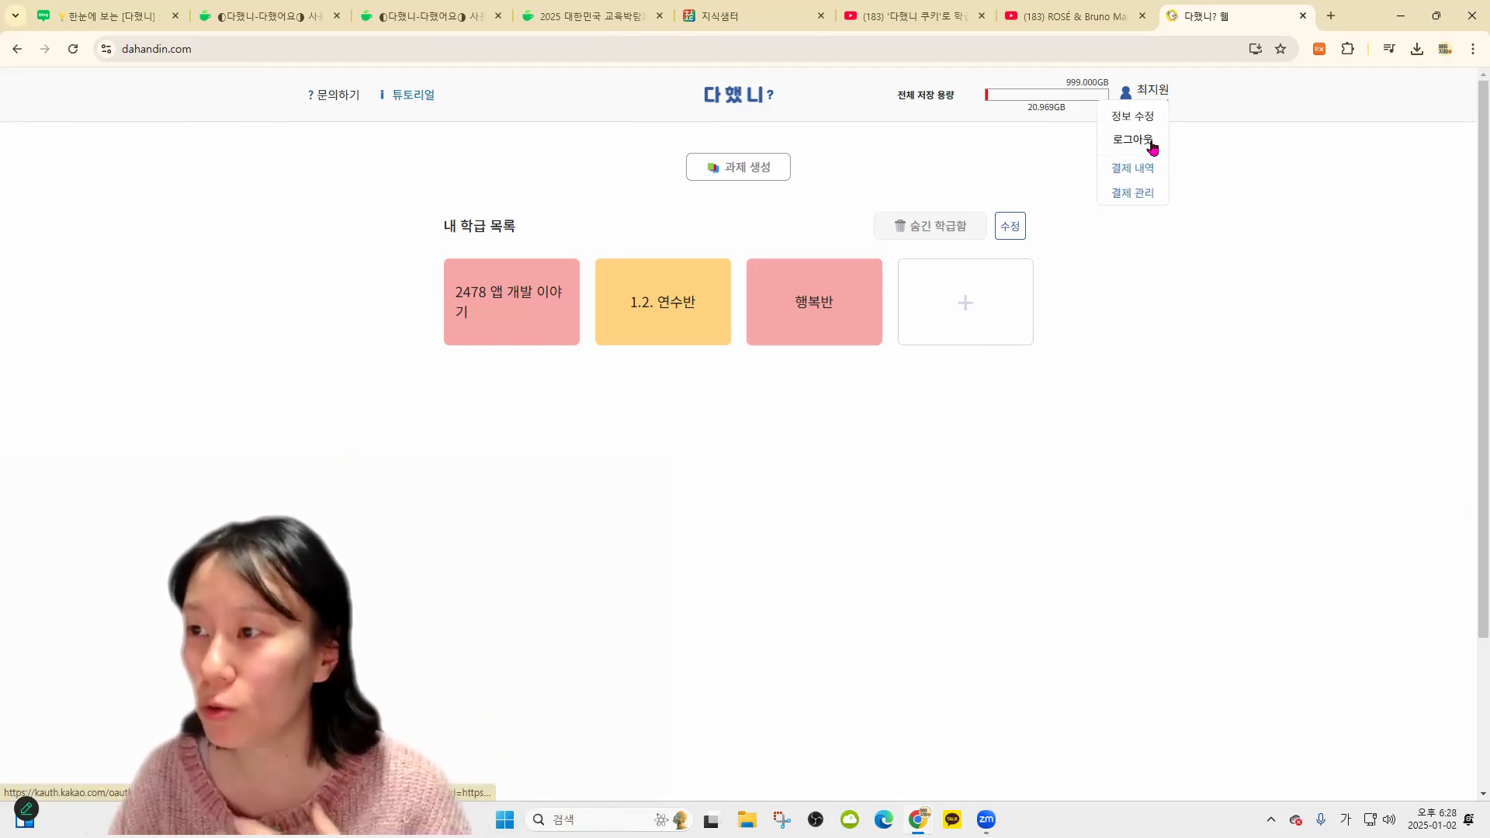
pyautogui.click(1152, 147)
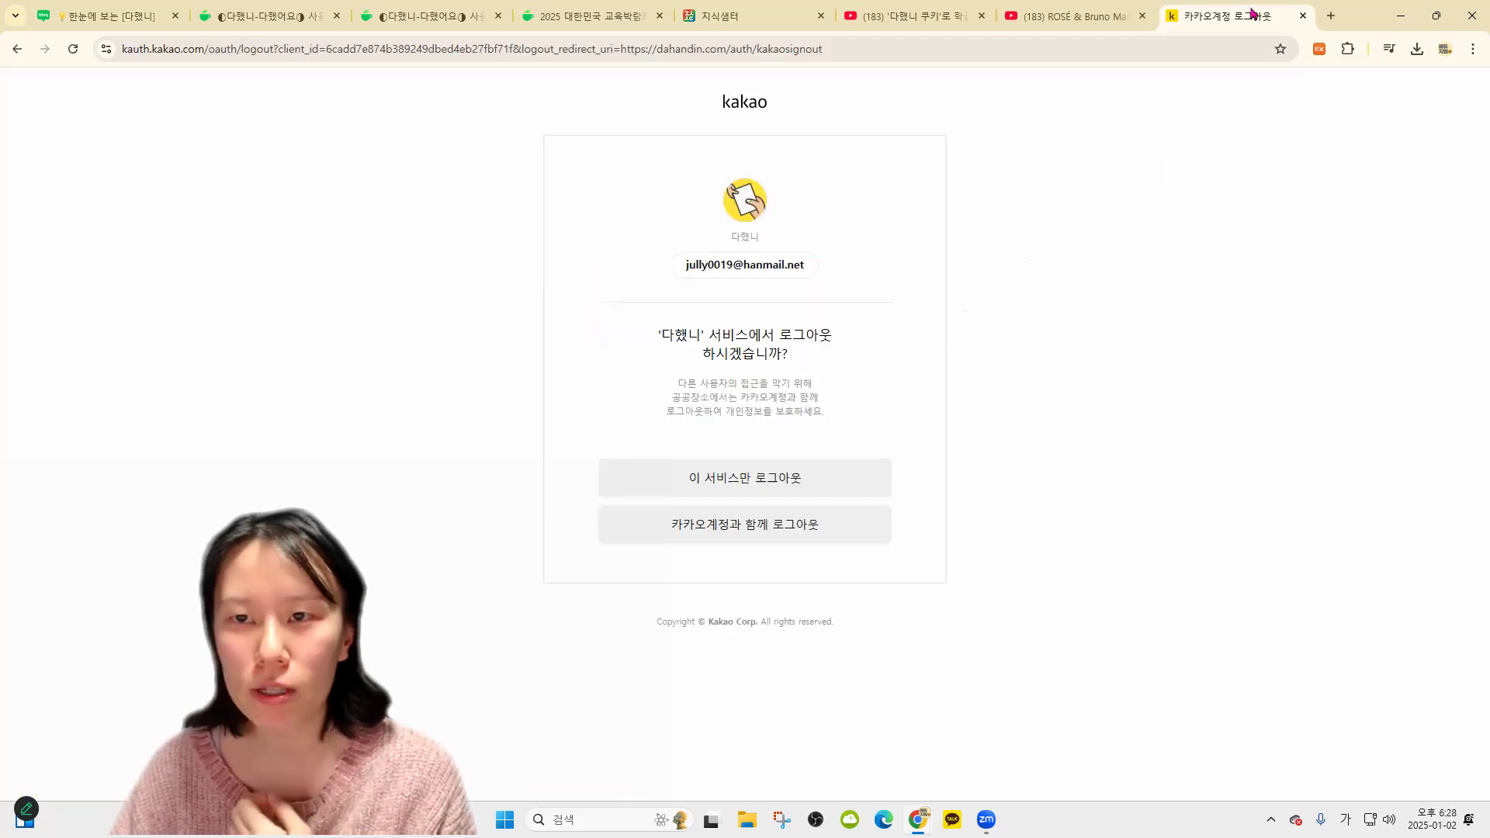
pyautogui.click(851, 475)
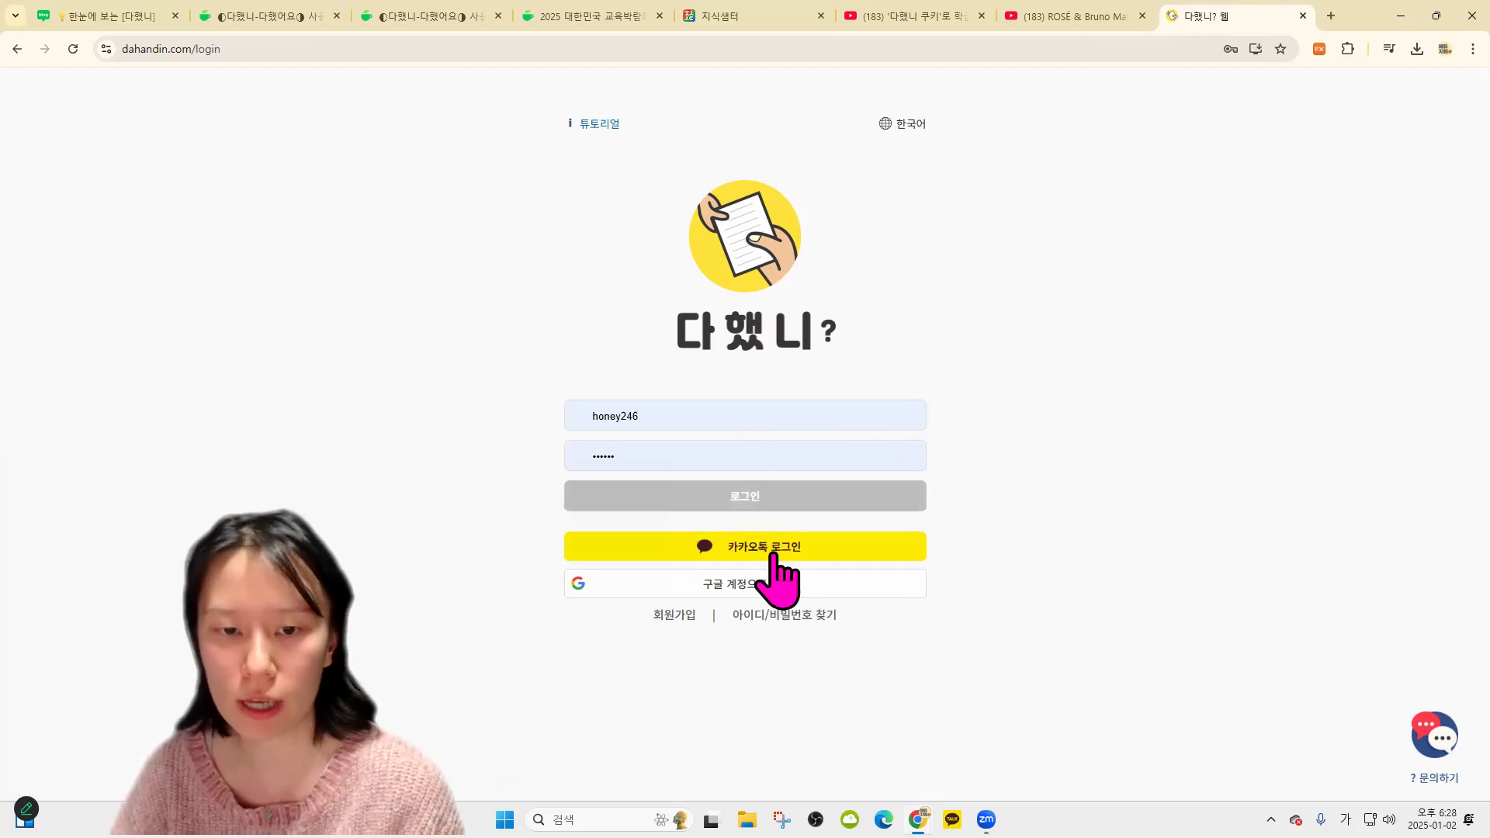
# Log in to 다했니? with the autofilled saved ID and password
pyautogui.click(748, 499)
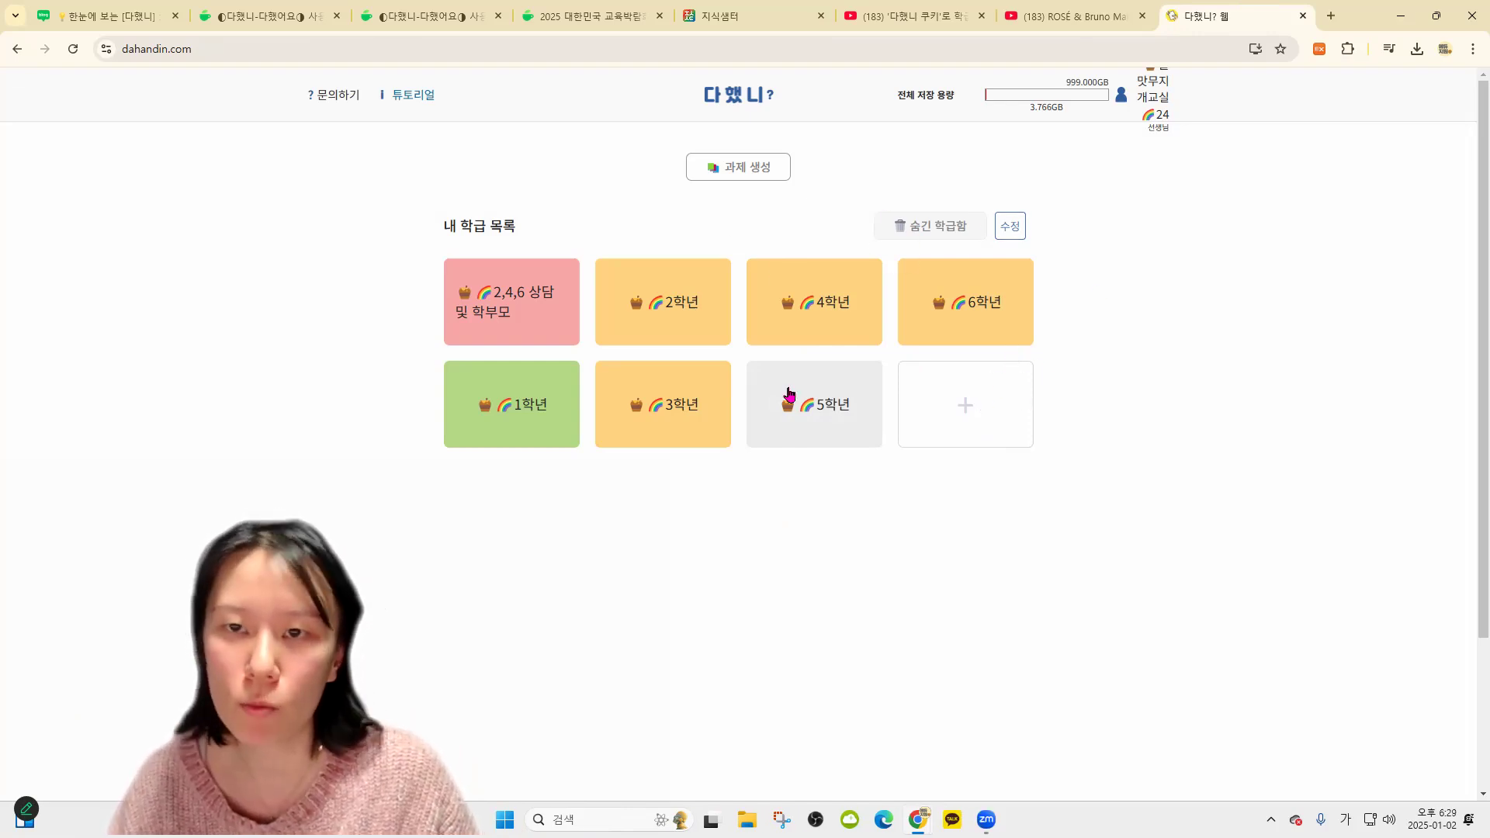
# View the 결제 관리 storage plans, then log out of the grade-level account
pyautogui.click(1159, 118)
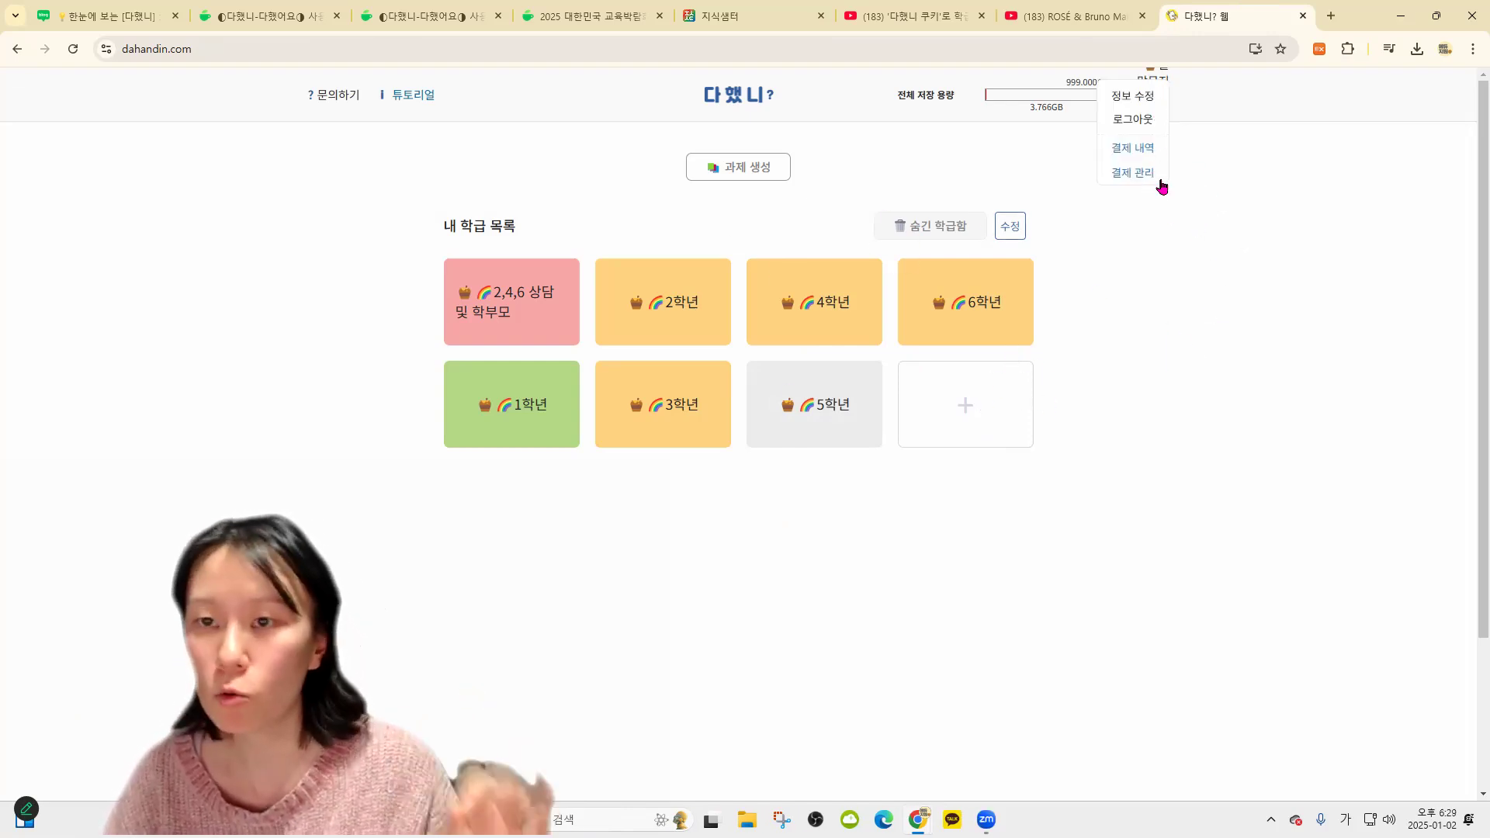
pyautogui.click(1155, 174)
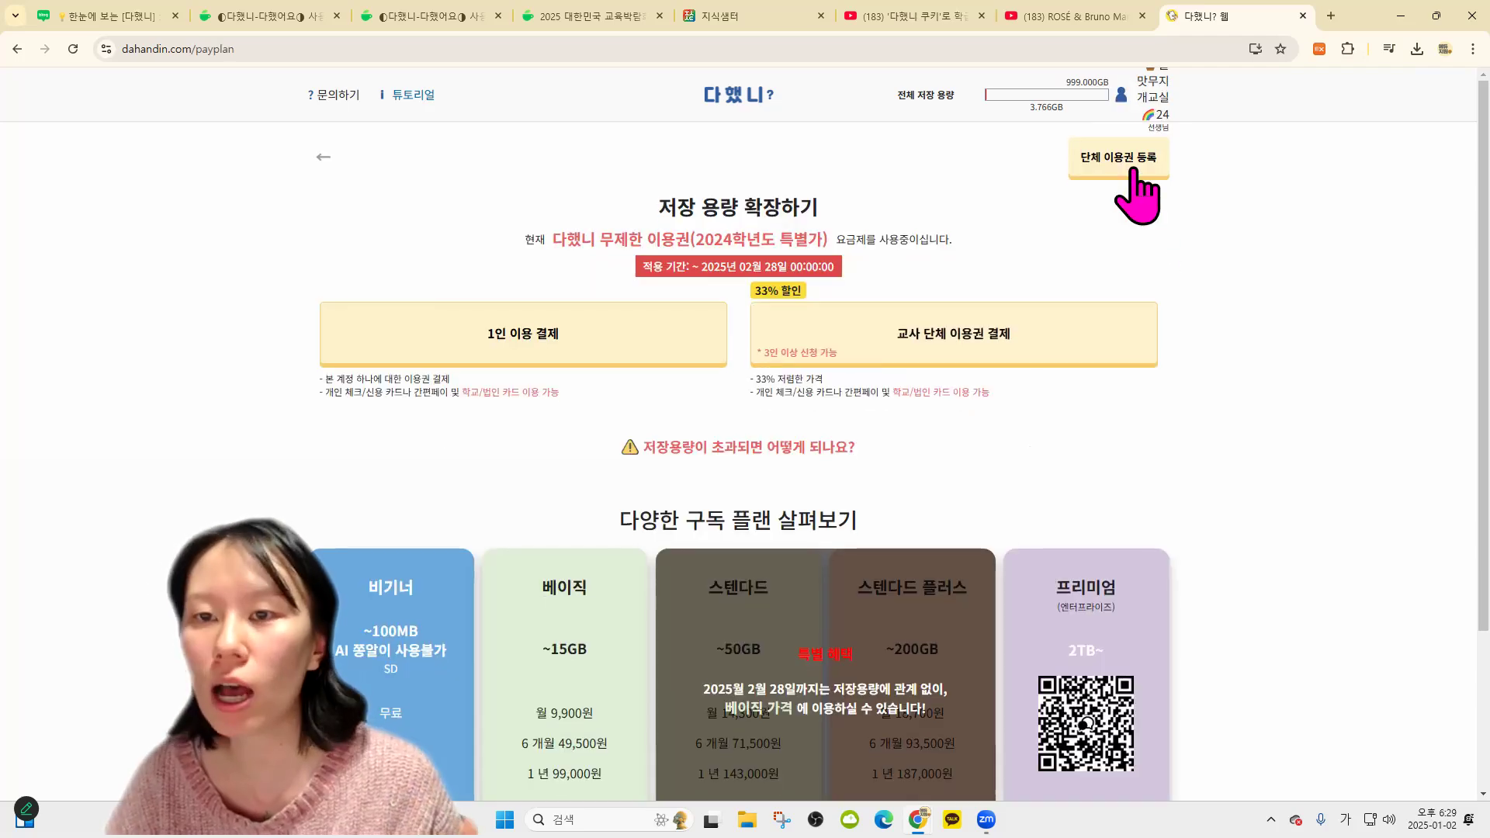
pyautogui.click(1148, 121)
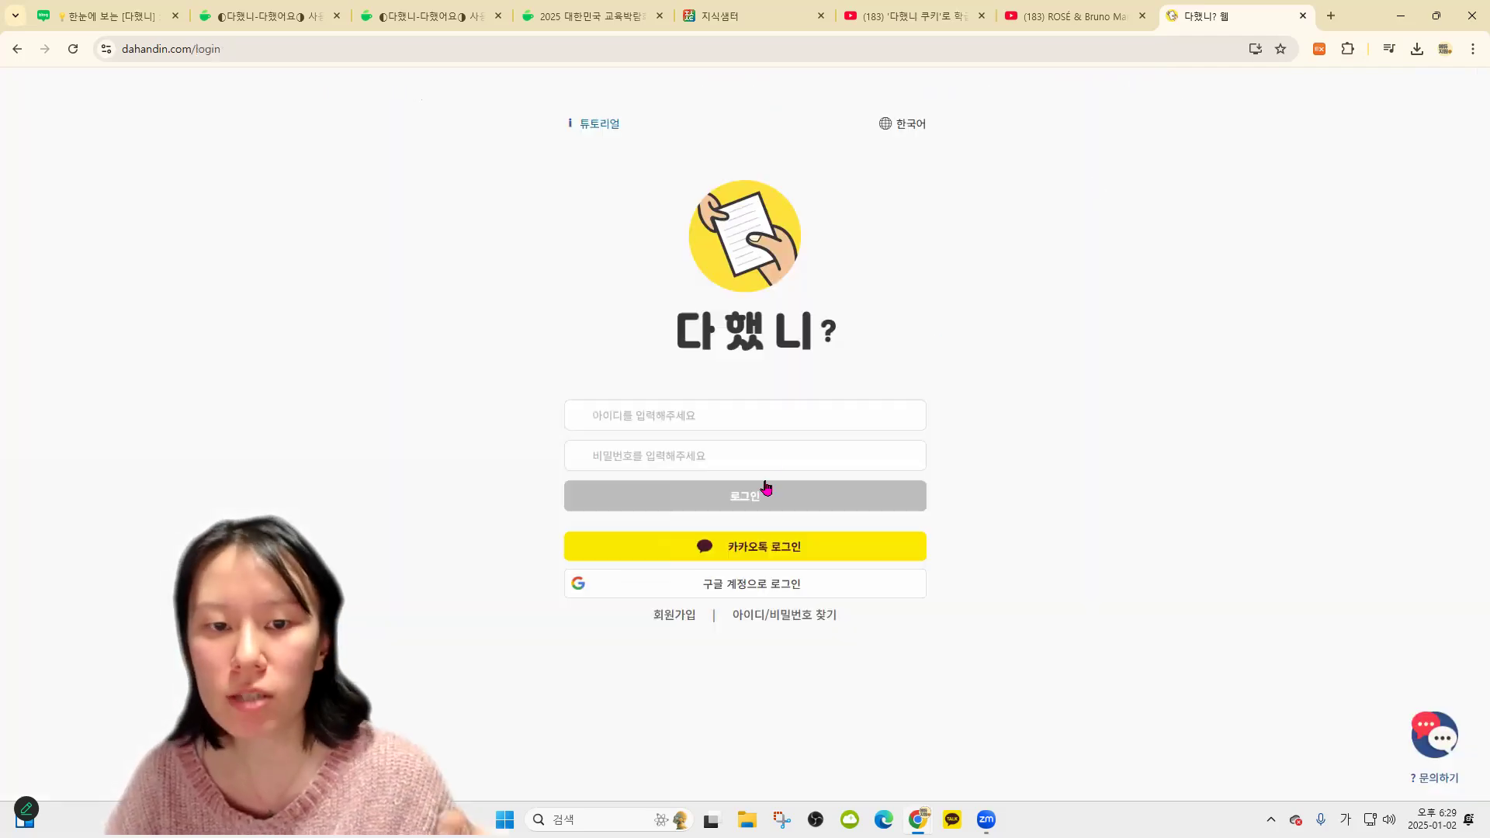
# Open the 회원가입 signup form, look through it, and cancel back to login
pyautogui.click(674, 615)
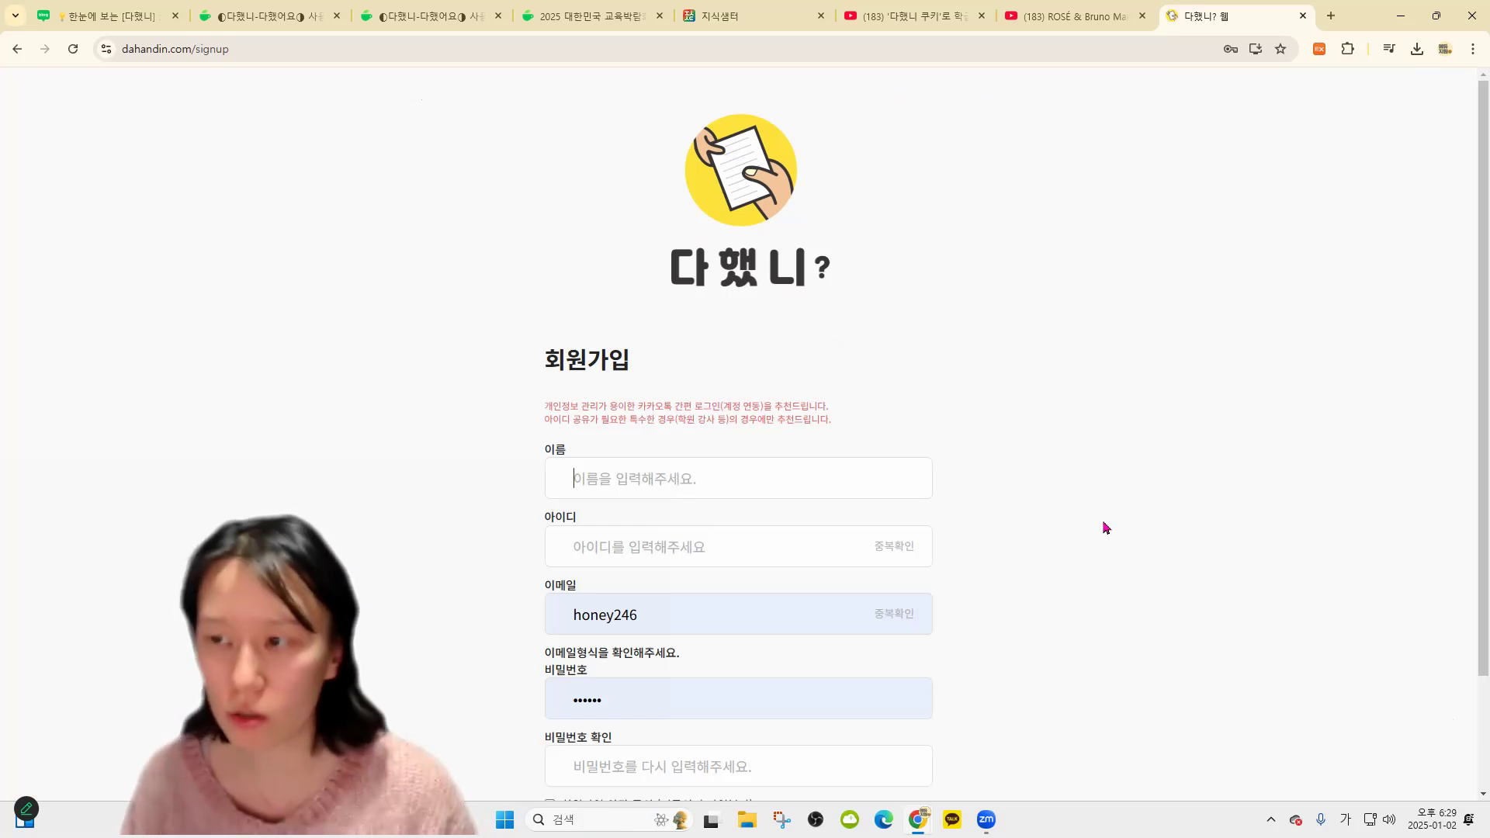
pyautogui.write('늬')
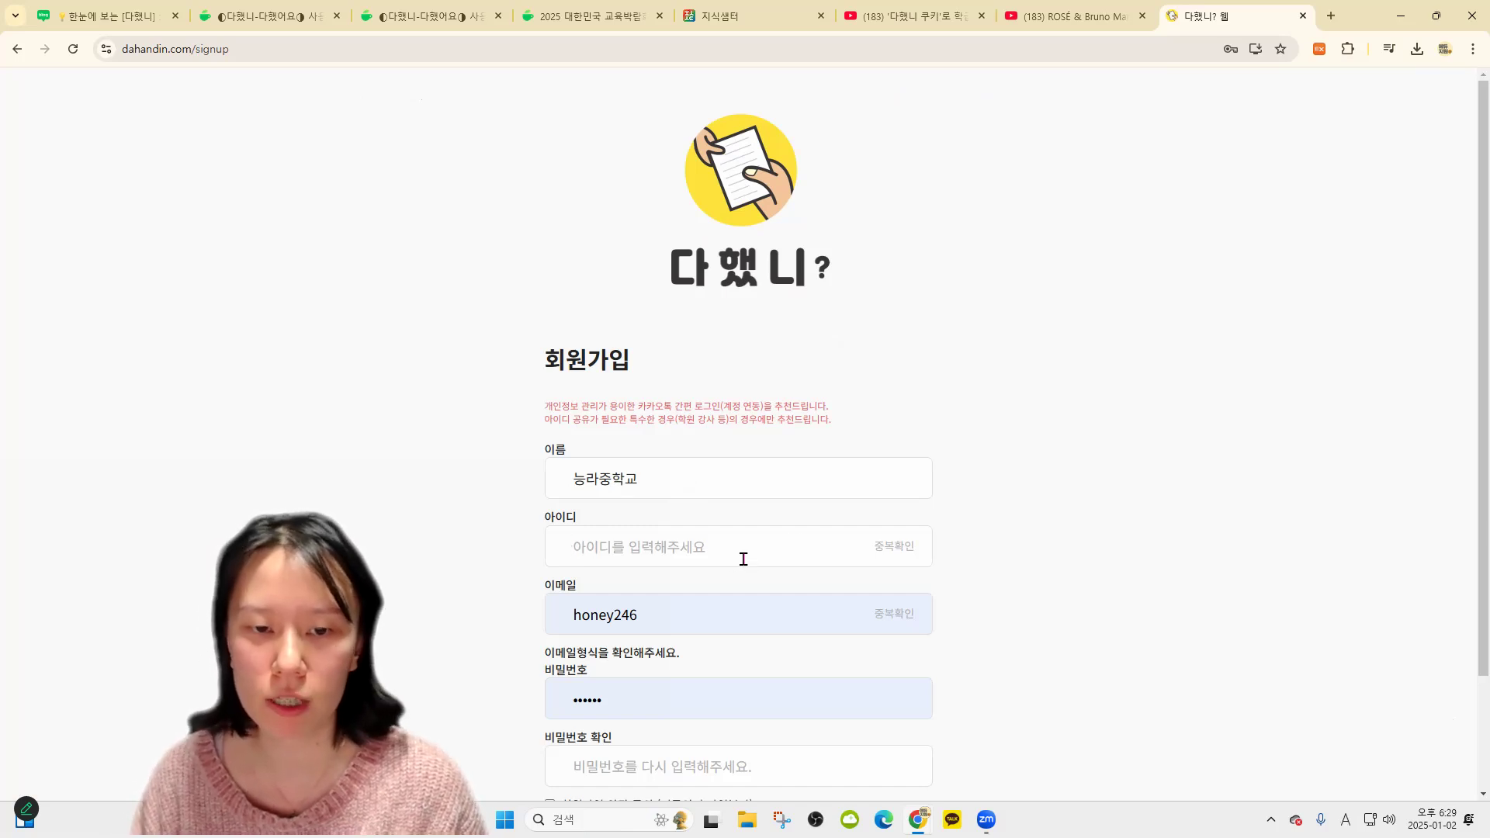
pyautogui.scroll(-2, 738, 616)
pyautogui.click(860, 728)
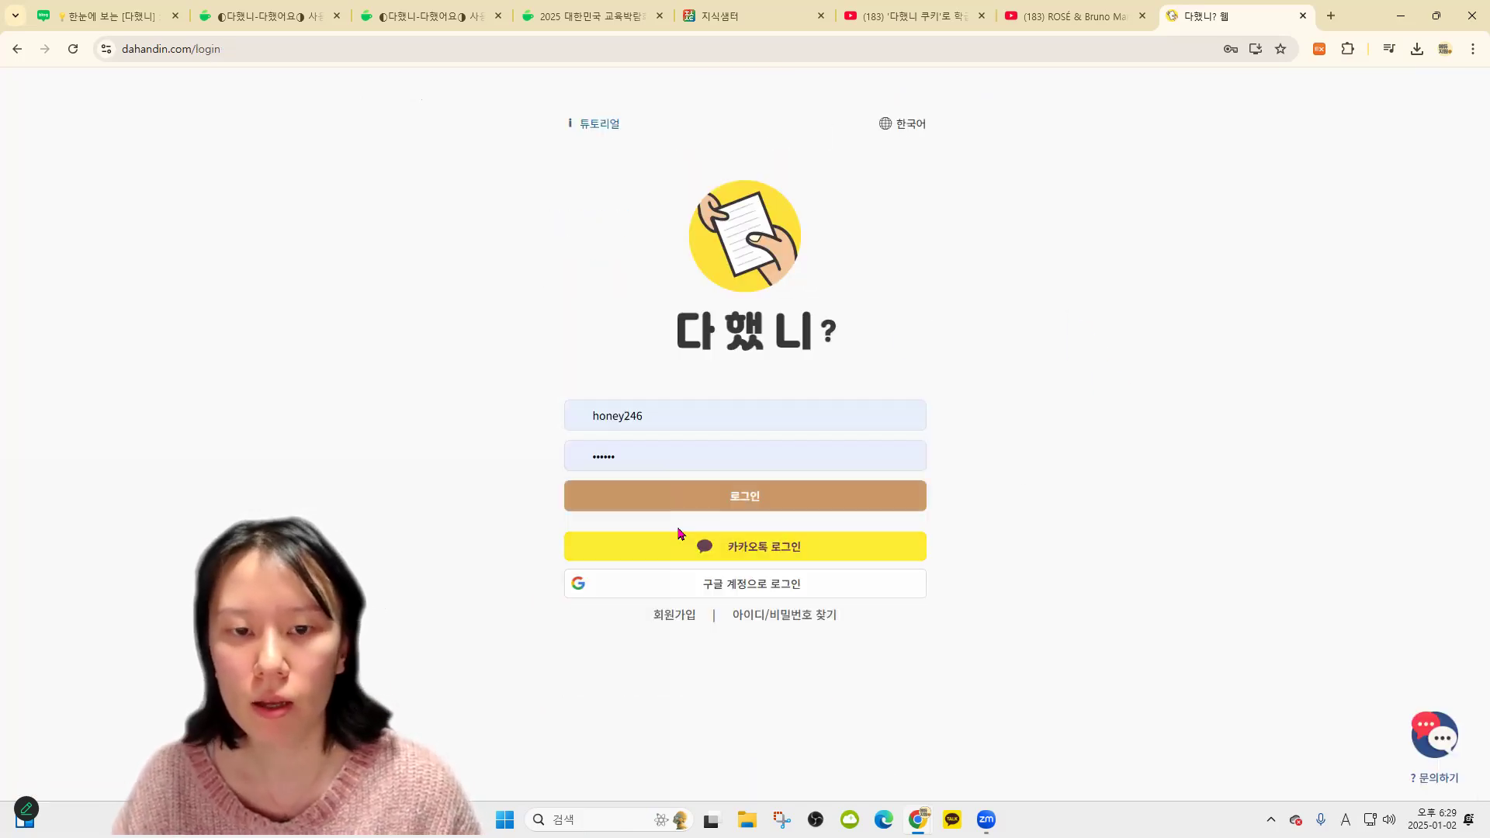
pyautogui.click(750, 504)
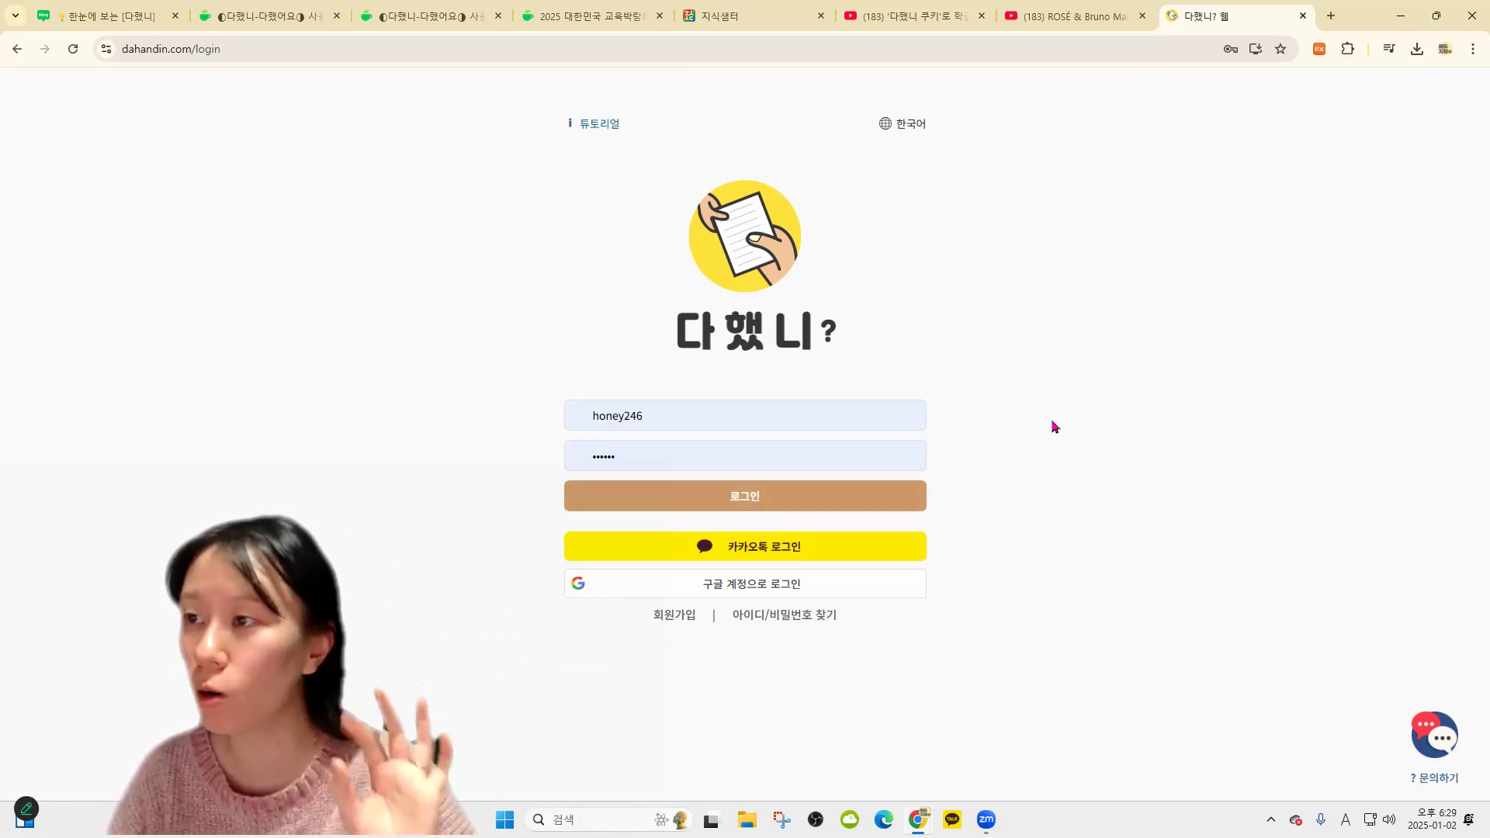
pyautogui.click(821, 501)
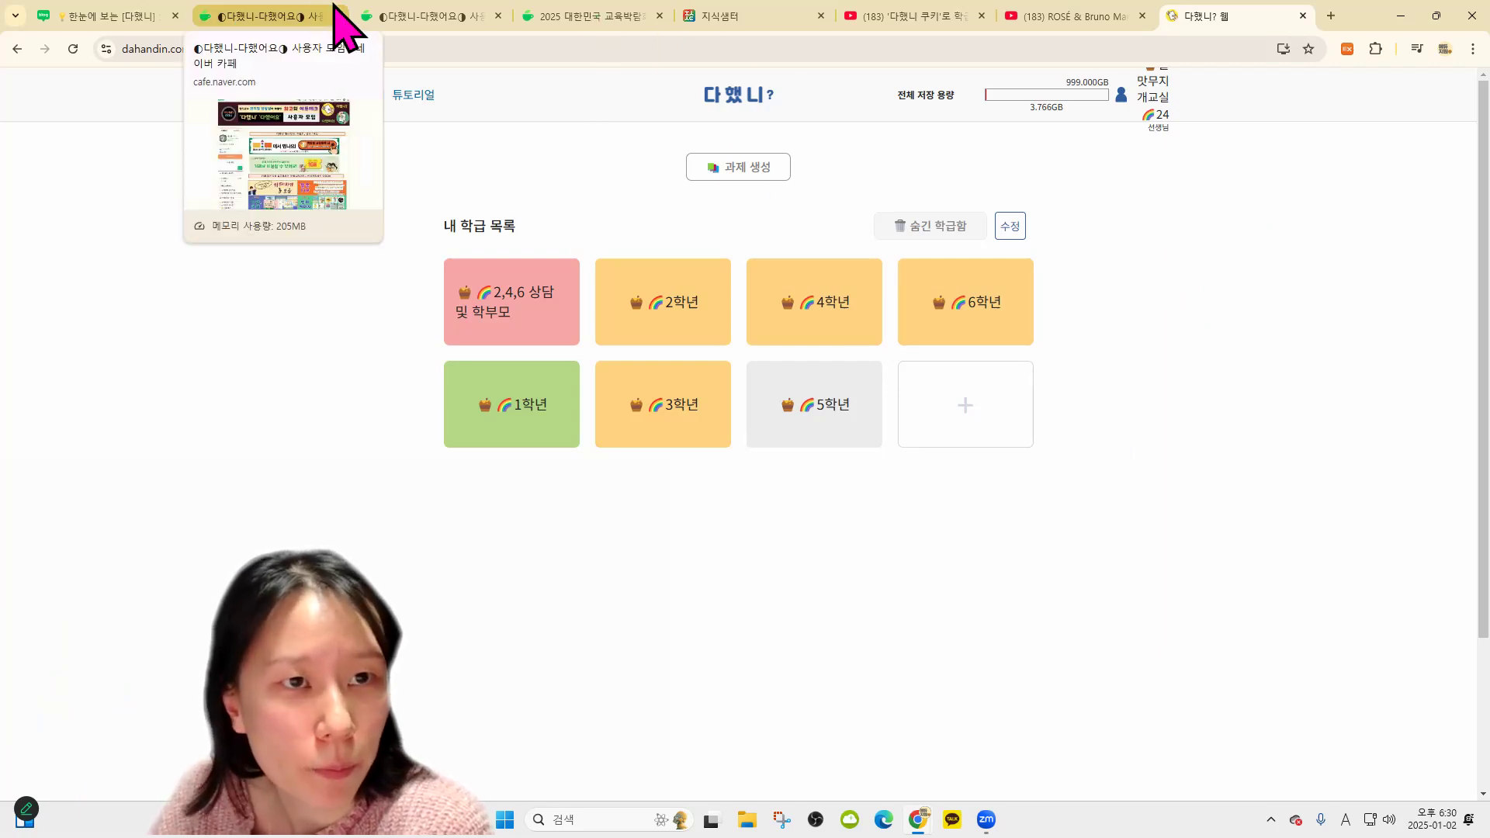
# In the 다했니 user cafe, open the 카페지기 활용법 글 모음 collection via the 활용 TIP banner
pyautogui.click(266, 17)
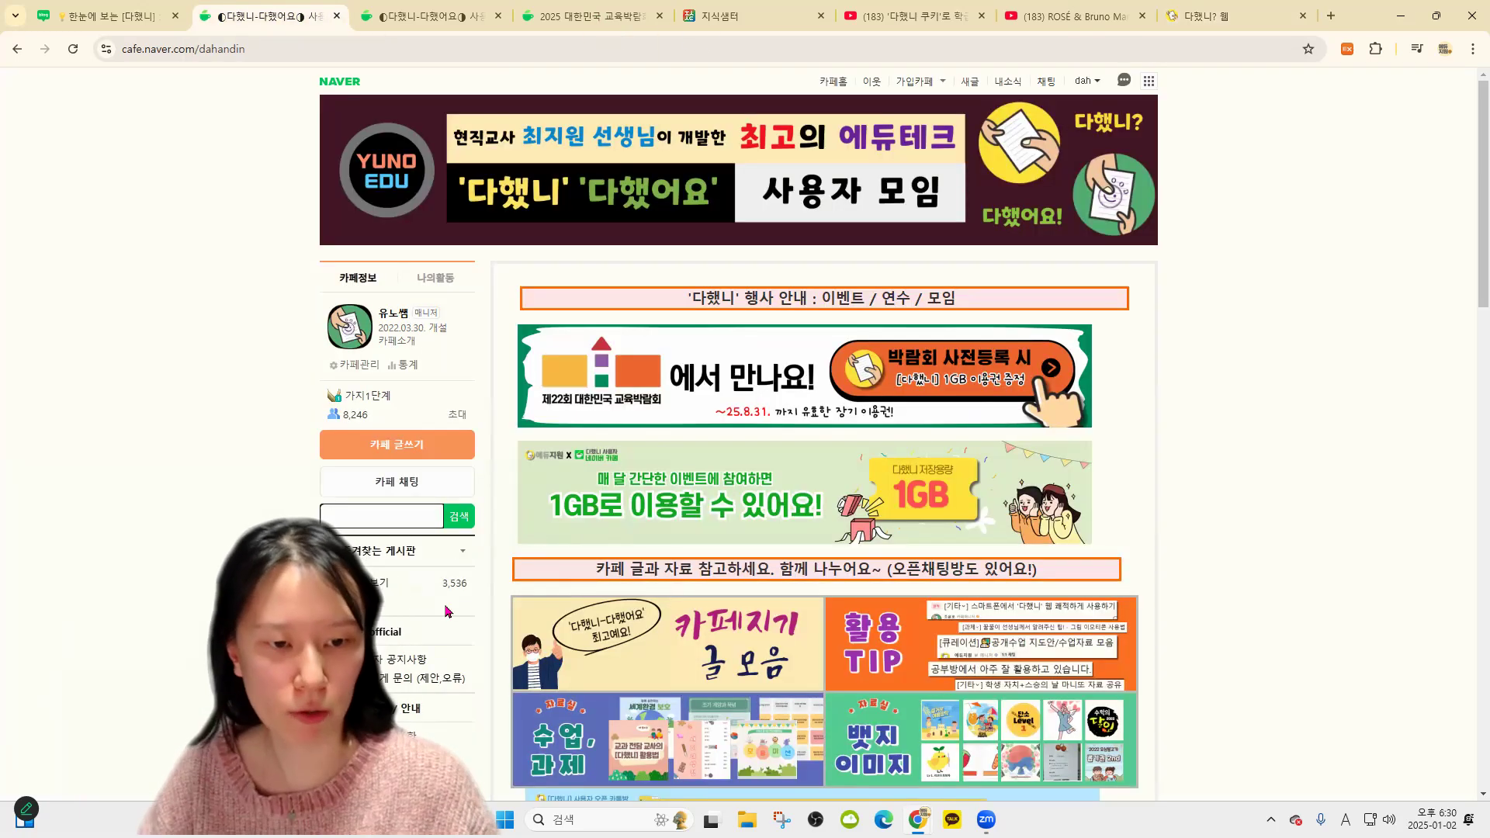
pyautogui.scroll(-5, 447, 617)
pyautogui.scroll(-2, 419, 684)
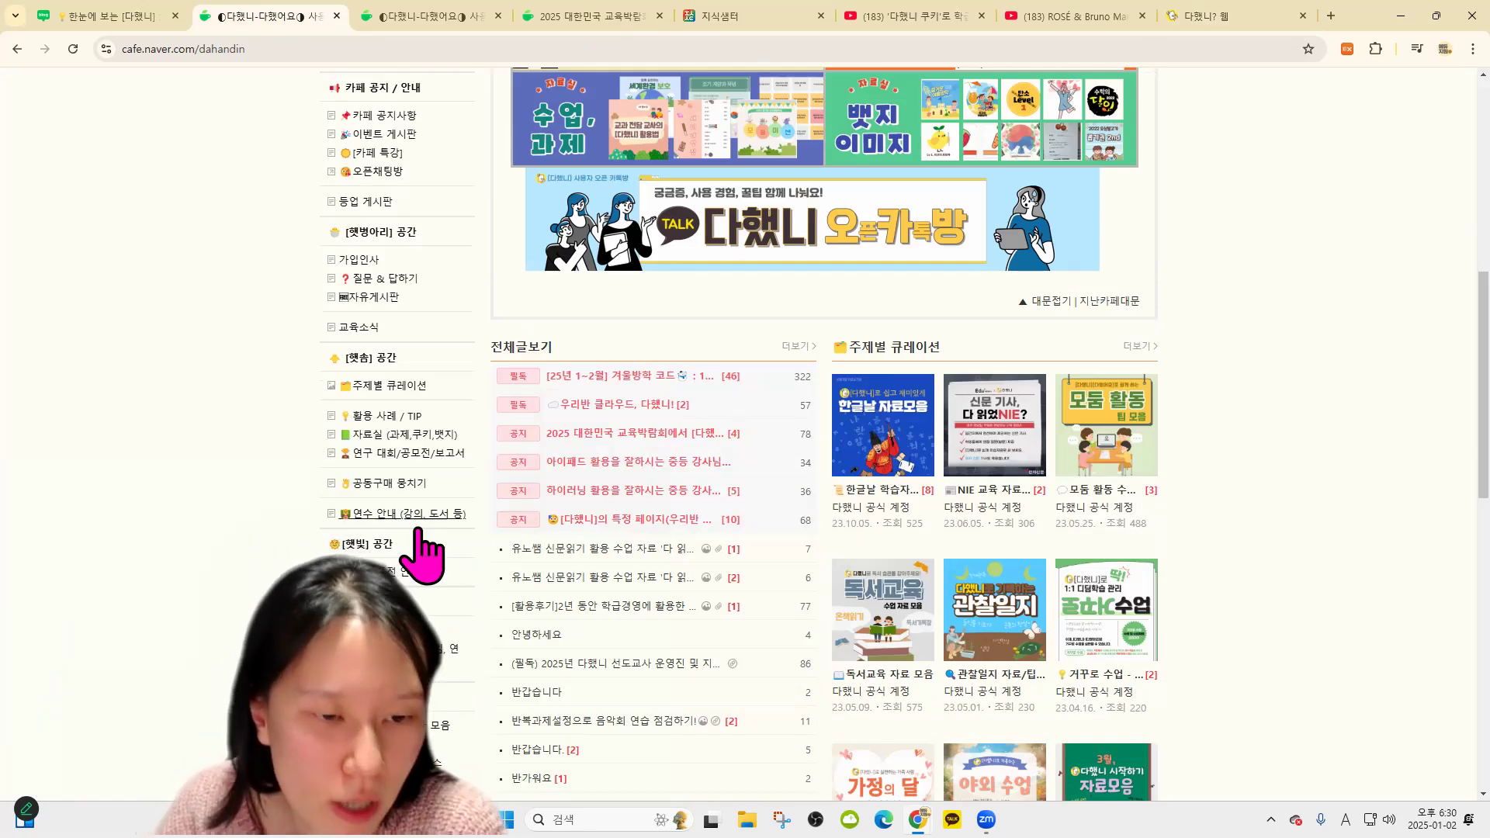
pyautogui.scroll(-1, 432, 704)
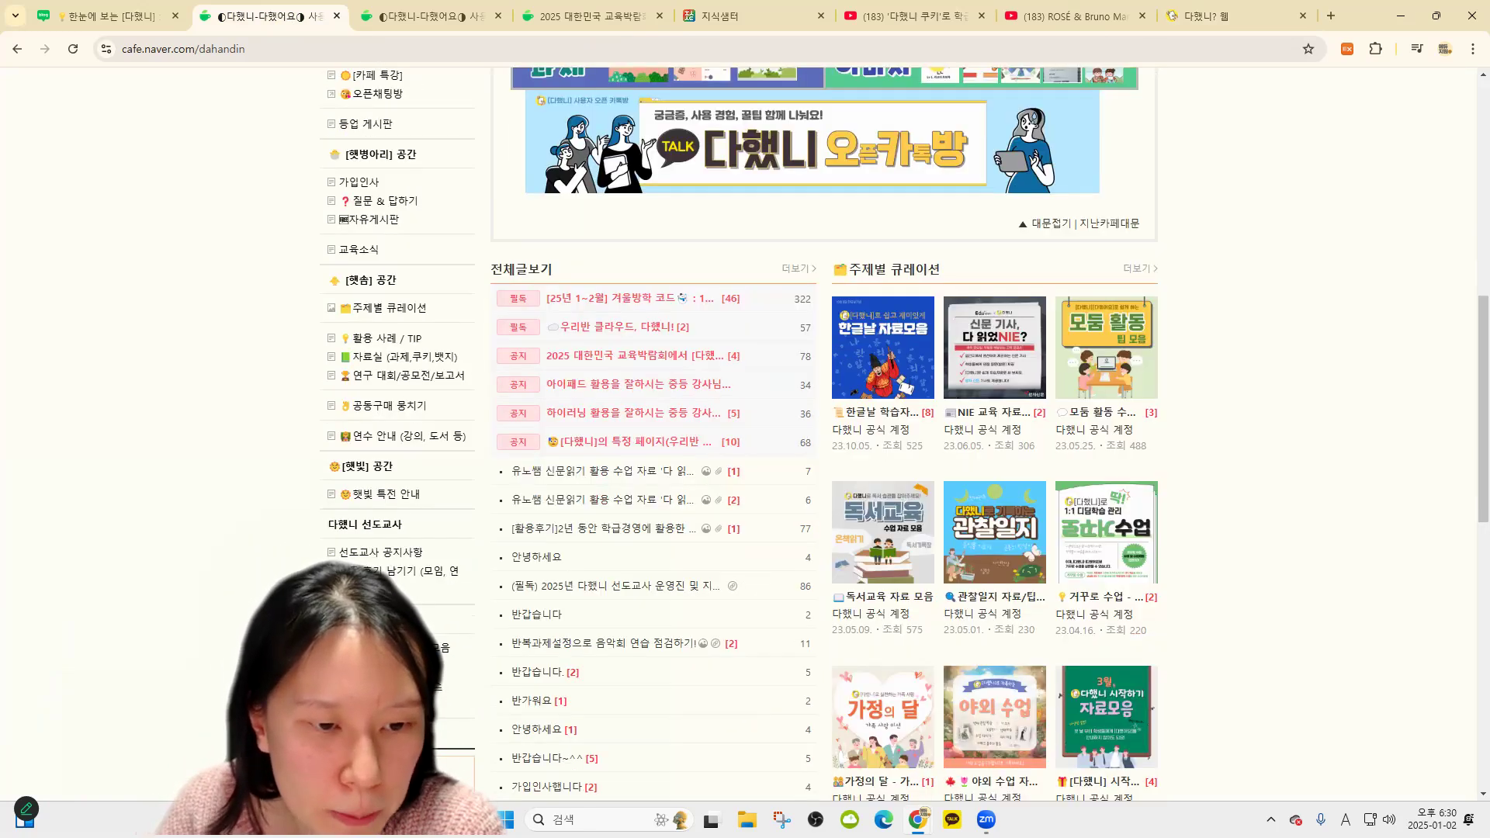
pyautogui.scroll(9, 798, 406)
pyautogui.scroll(-2, 1265, 443)
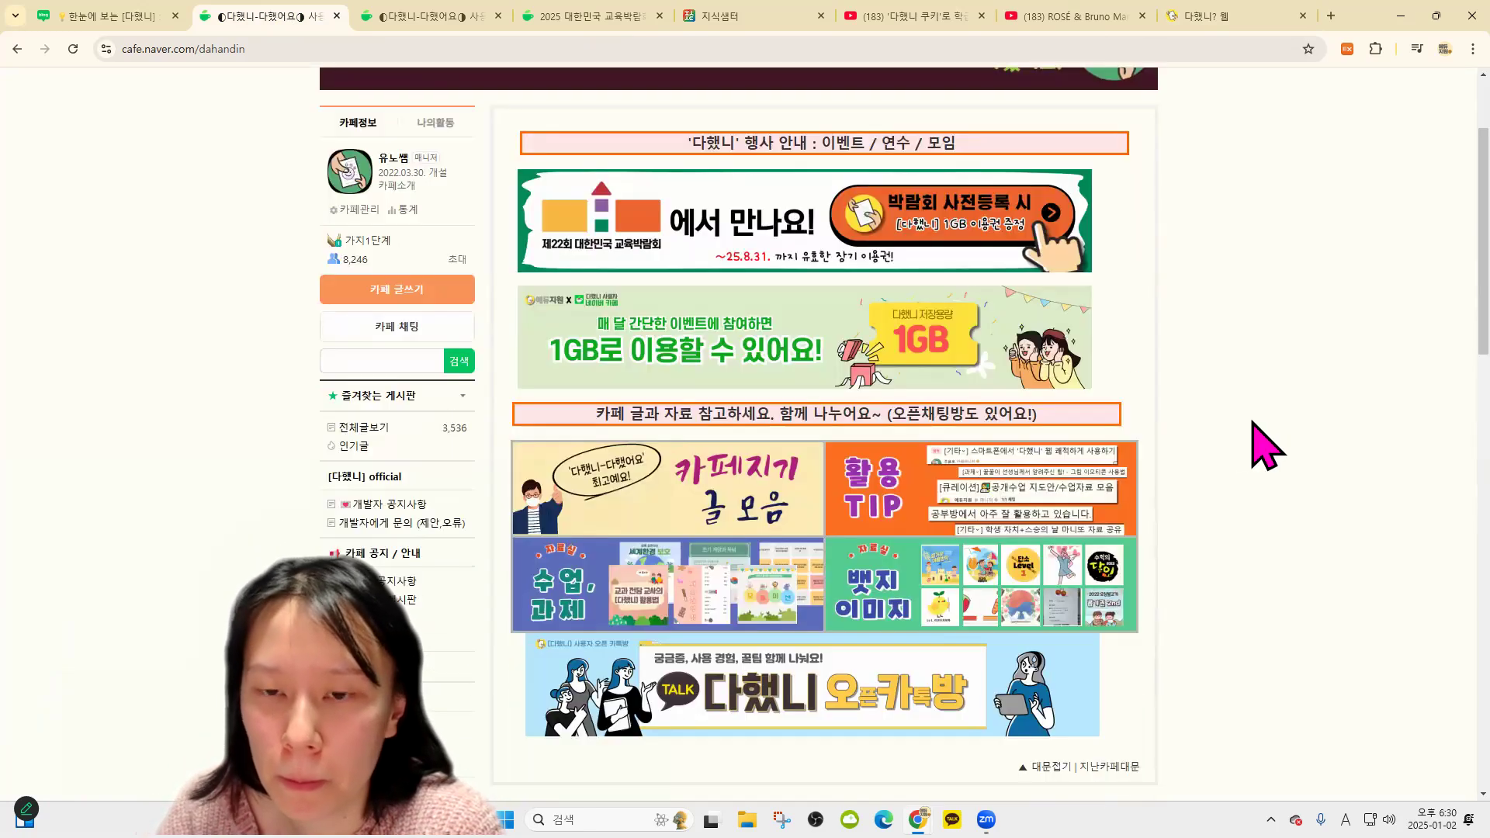
pyautogui.click(927, 524)
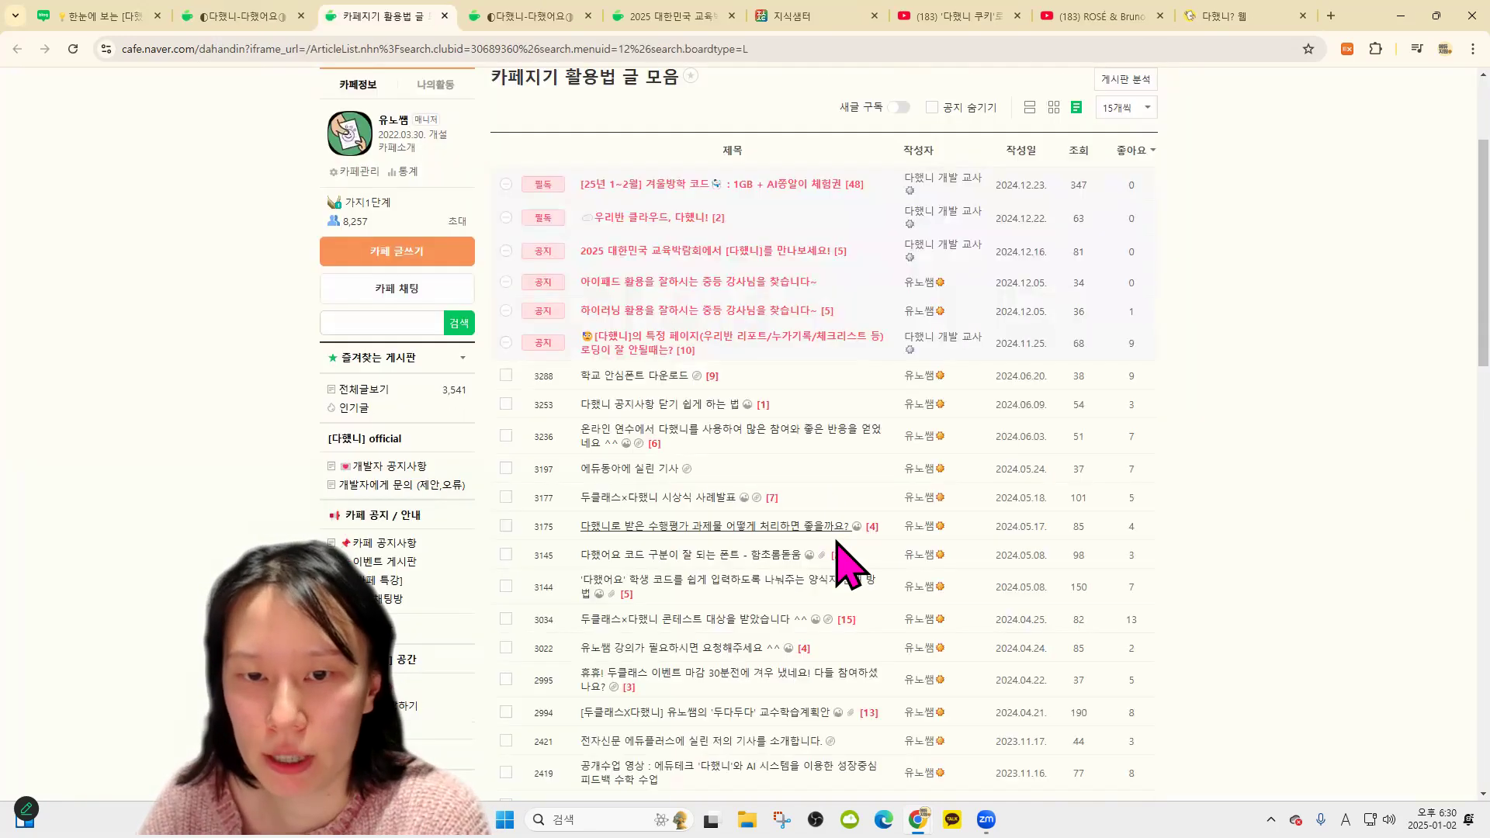
# Go to page 4 of the guide posts, then return to the 다했니? class list
pyautogui.scroll(-5, 850, 560)
pyautogui.scroll(3, 835, 528)
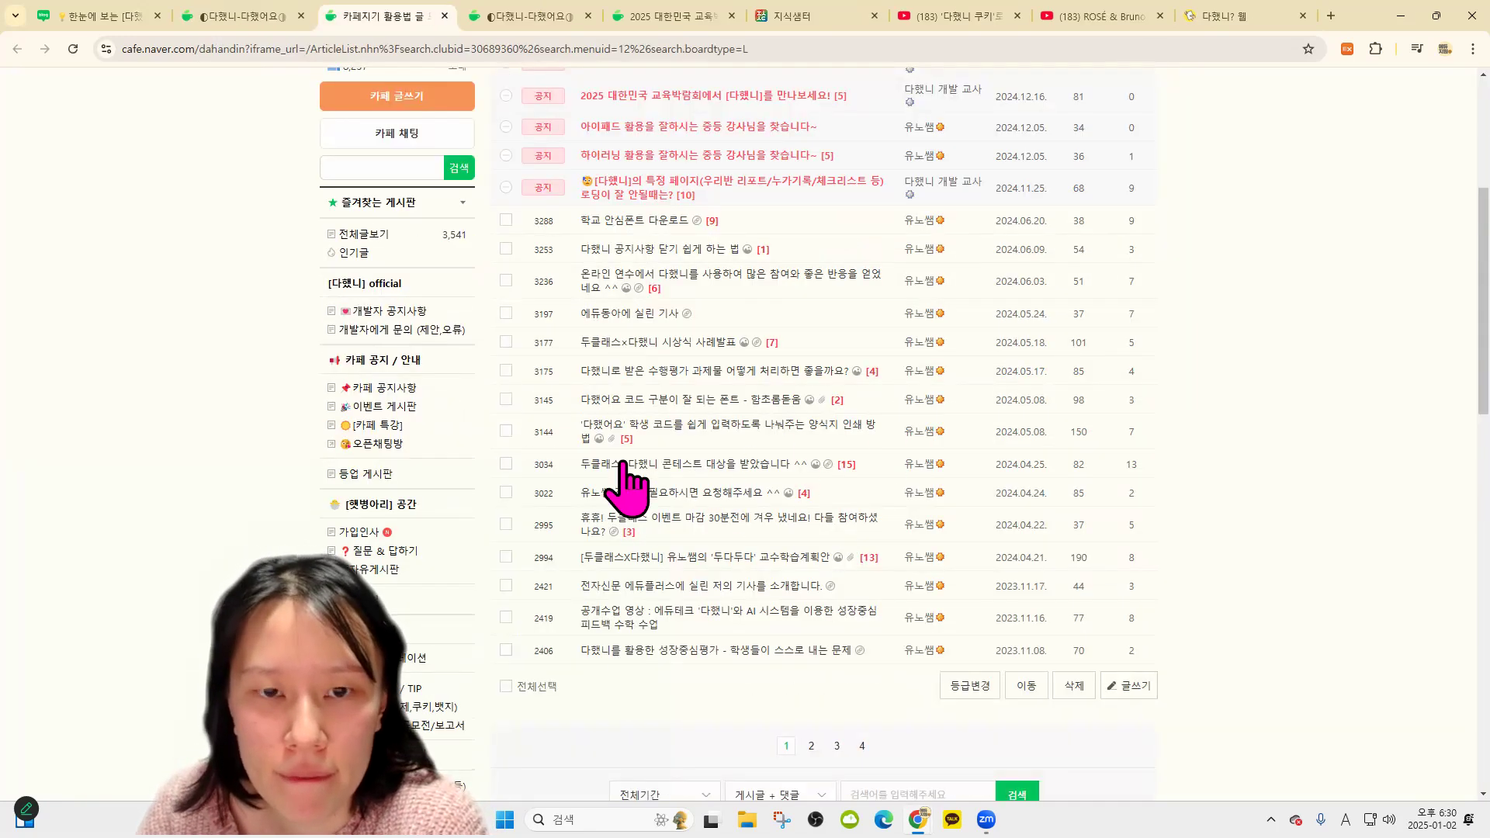
pyautogui.click(861, 746)
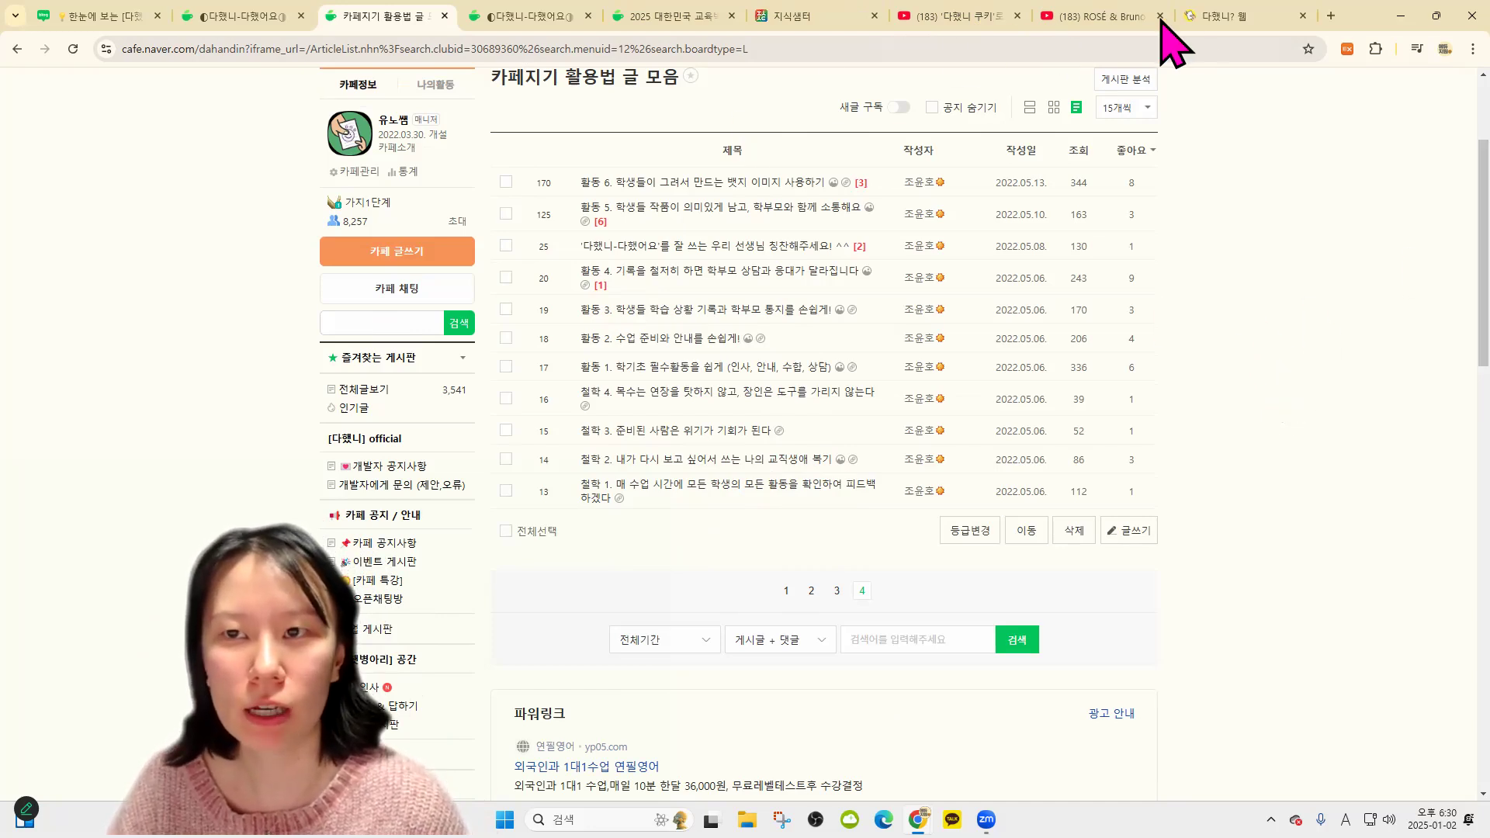
pyautogui.click(1217, 15)
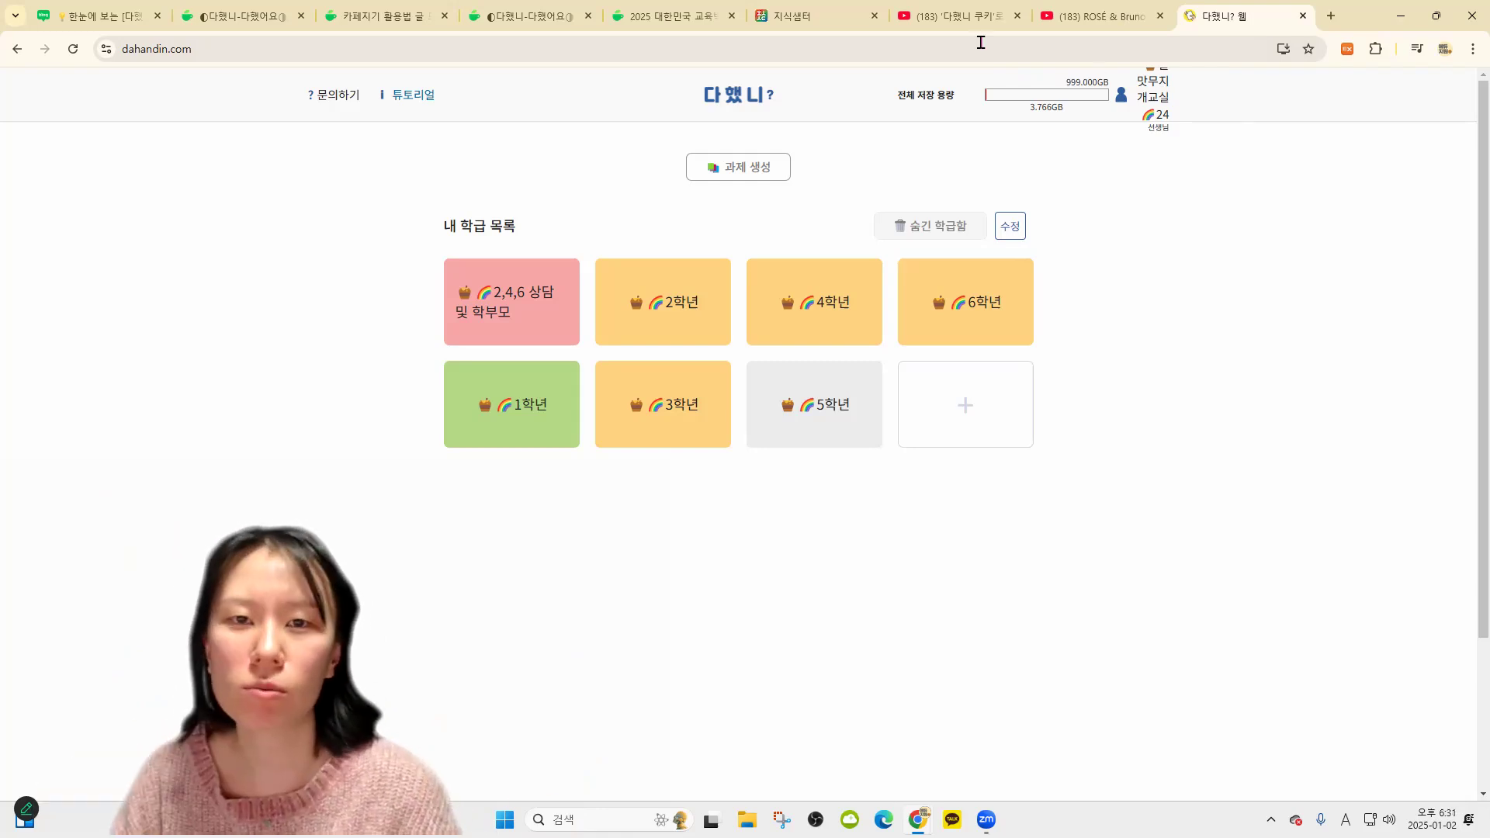
# Play the 다했니 쿠키 video from the 경기교사크리에이터 channel and seek to 11:43 (쿠키 활용 유의점)
pyautogui.click(945, 16)
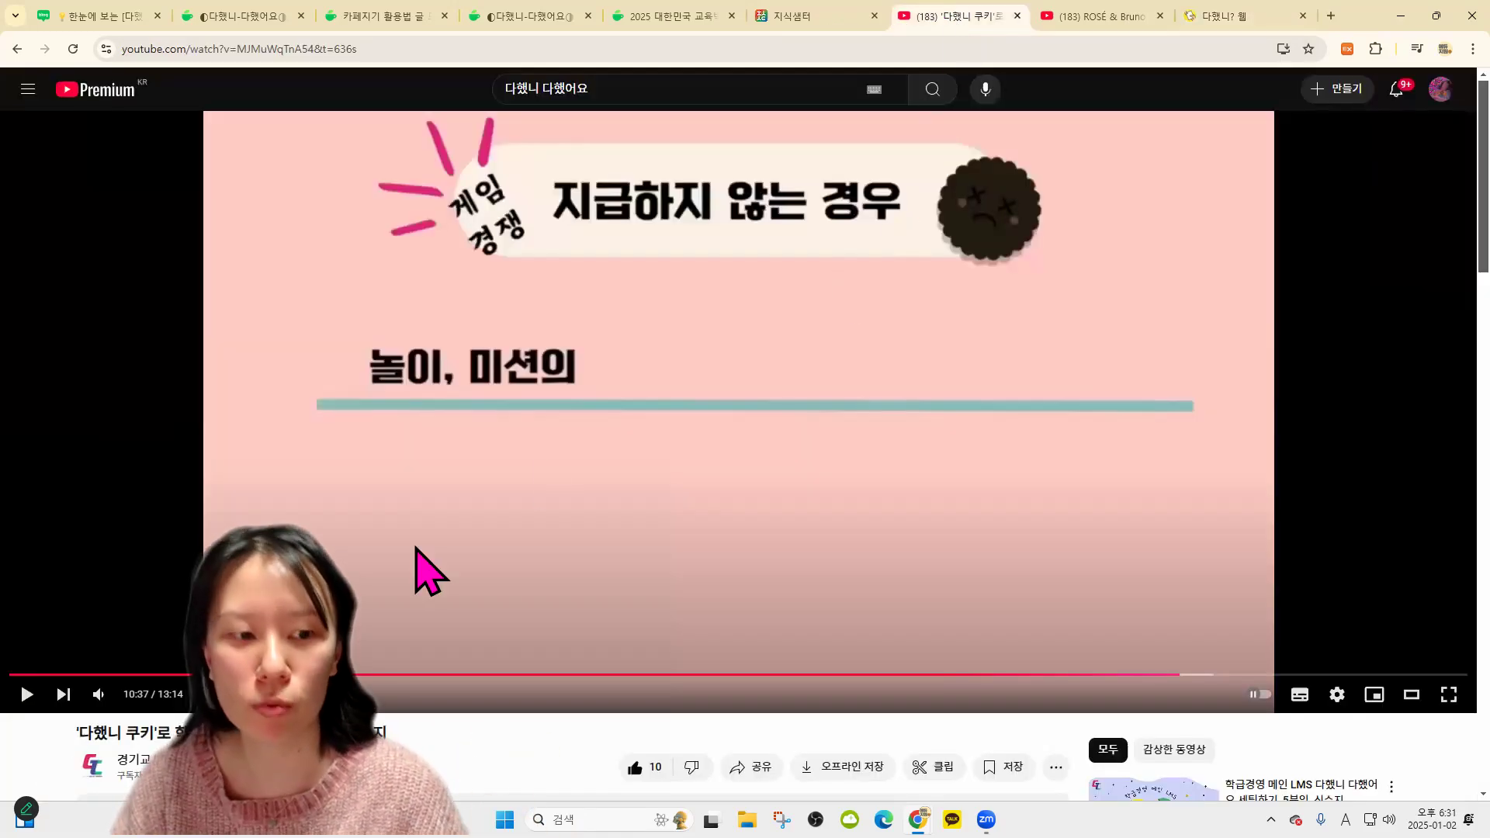
pyautogui.click(133, 759)
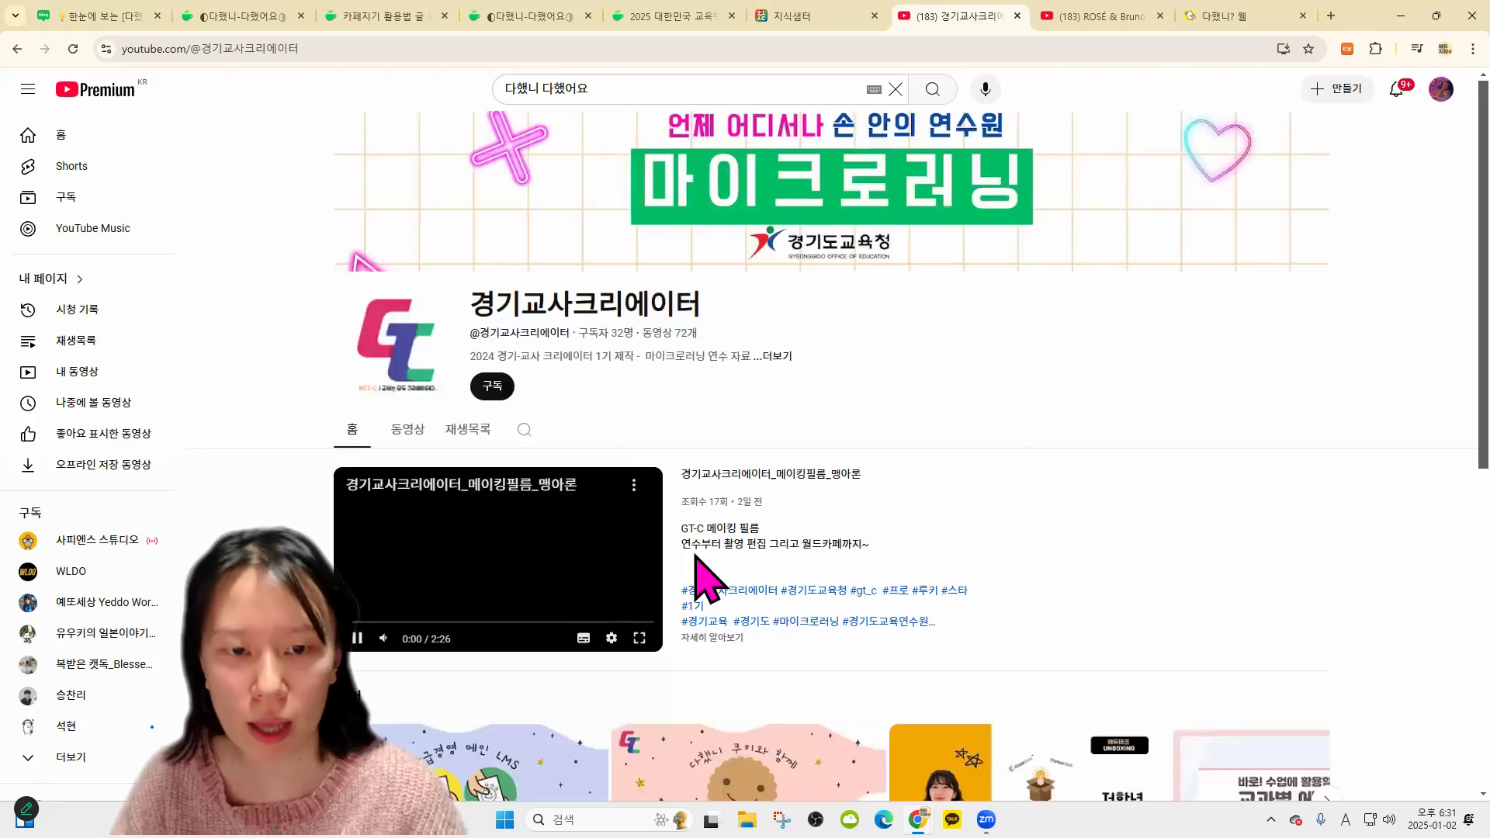
pyautogui.scroll(-3, 698, 574)
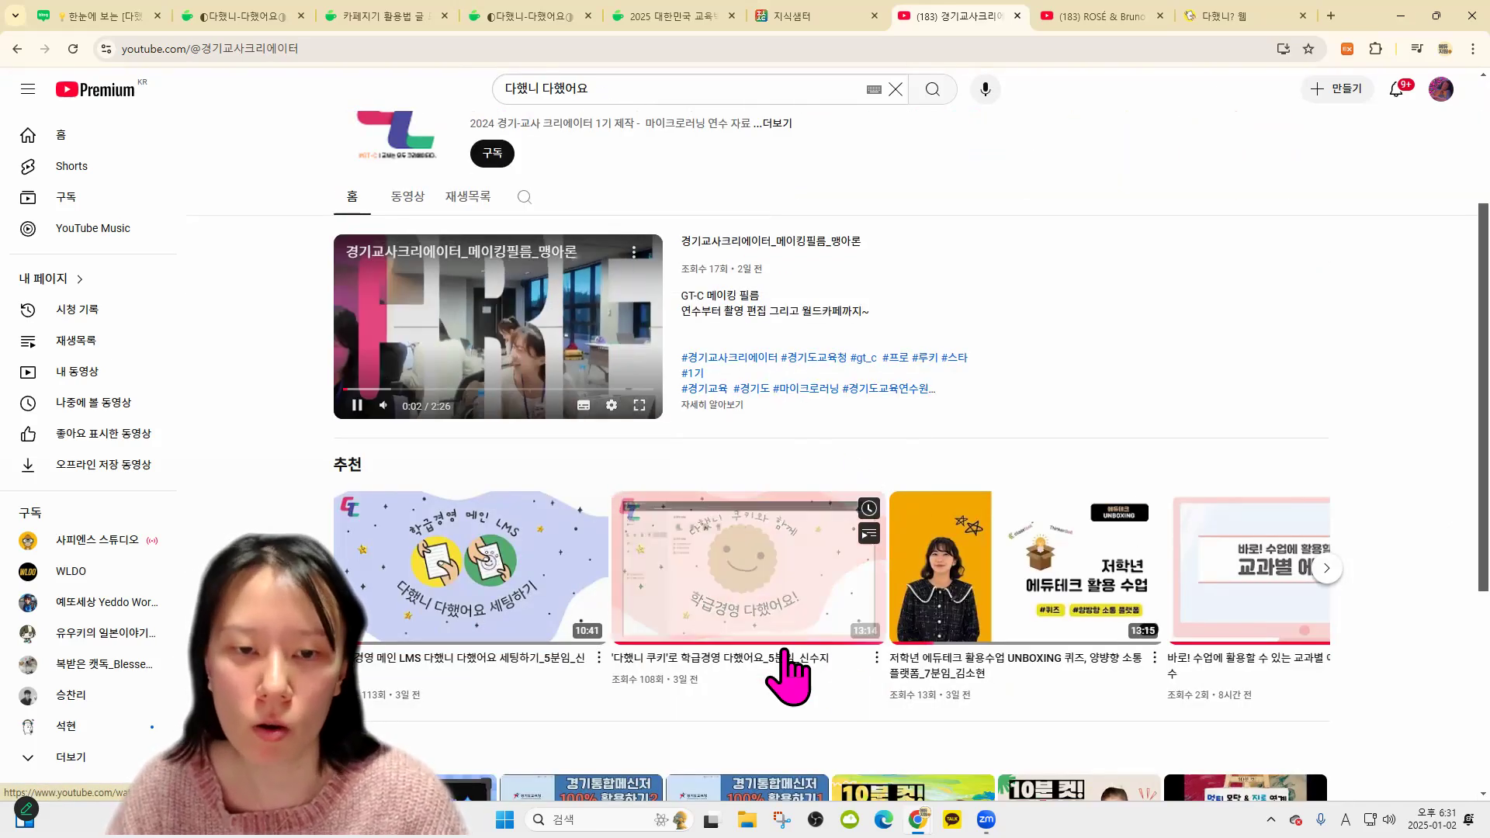
pyautogui.click(798, 585)
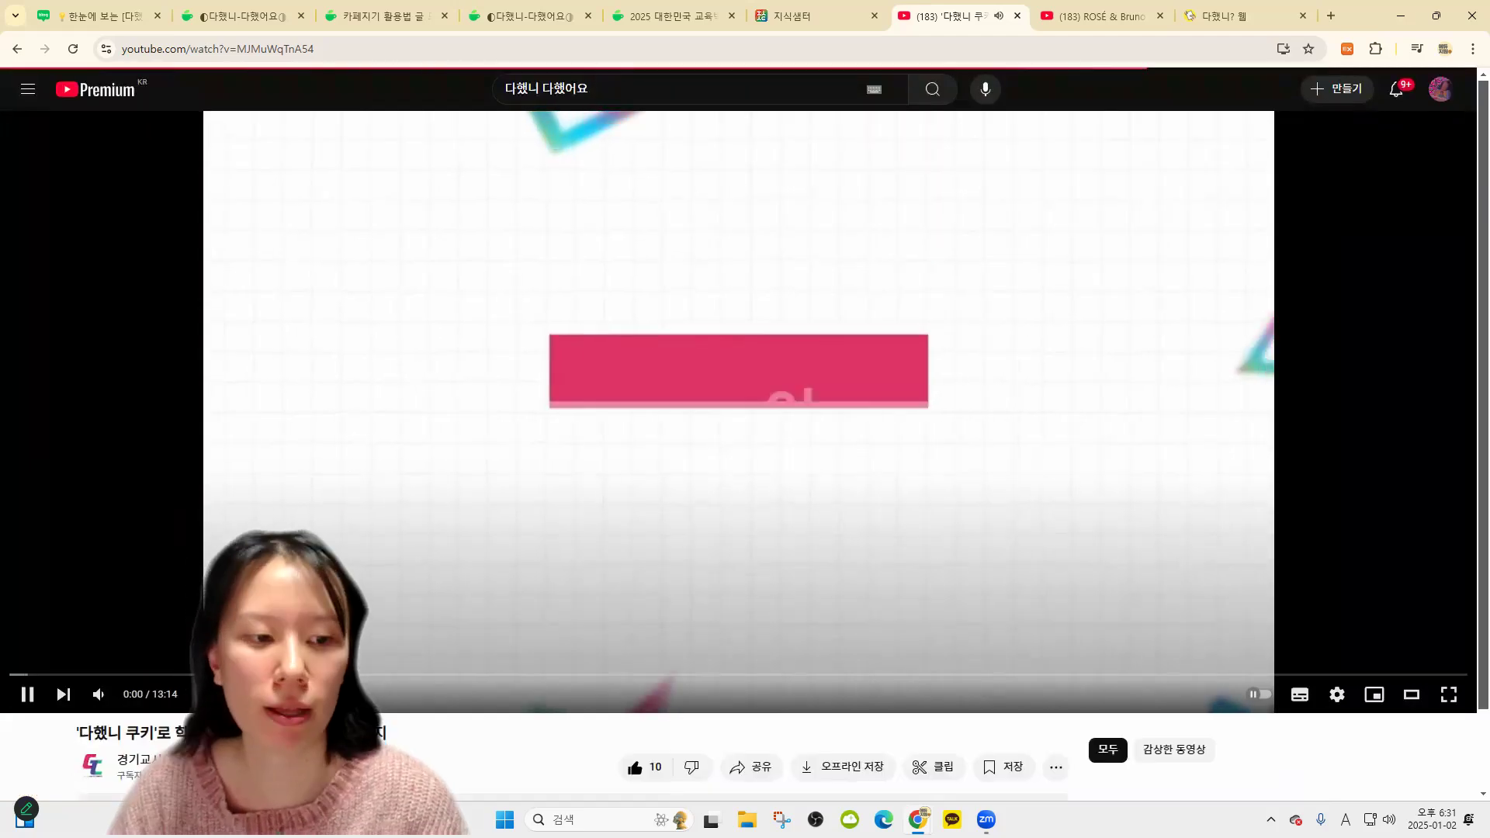
pyautogui.click(798, 674)
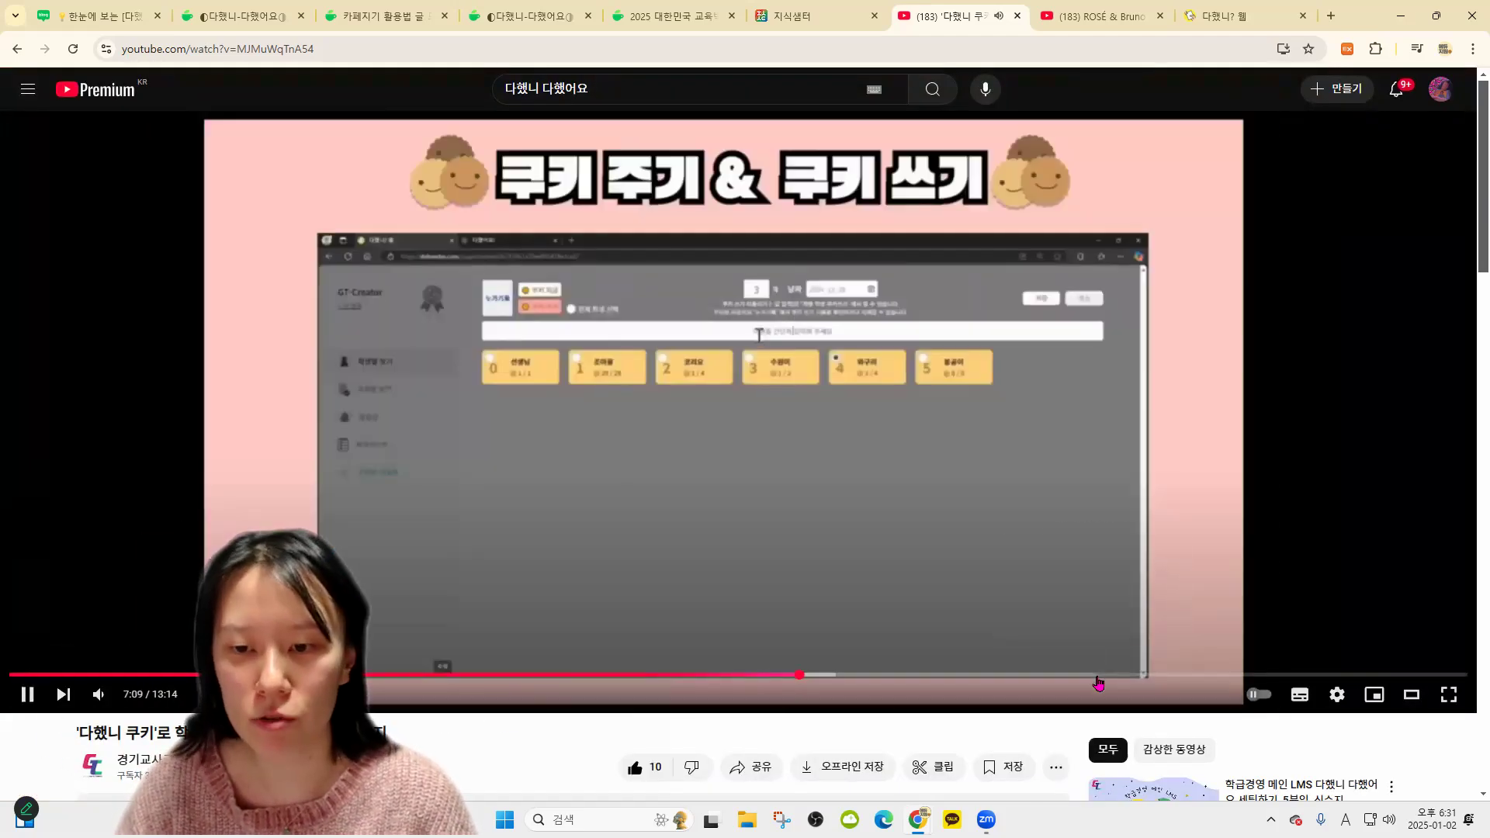
pyautogui.click(1094, 674)
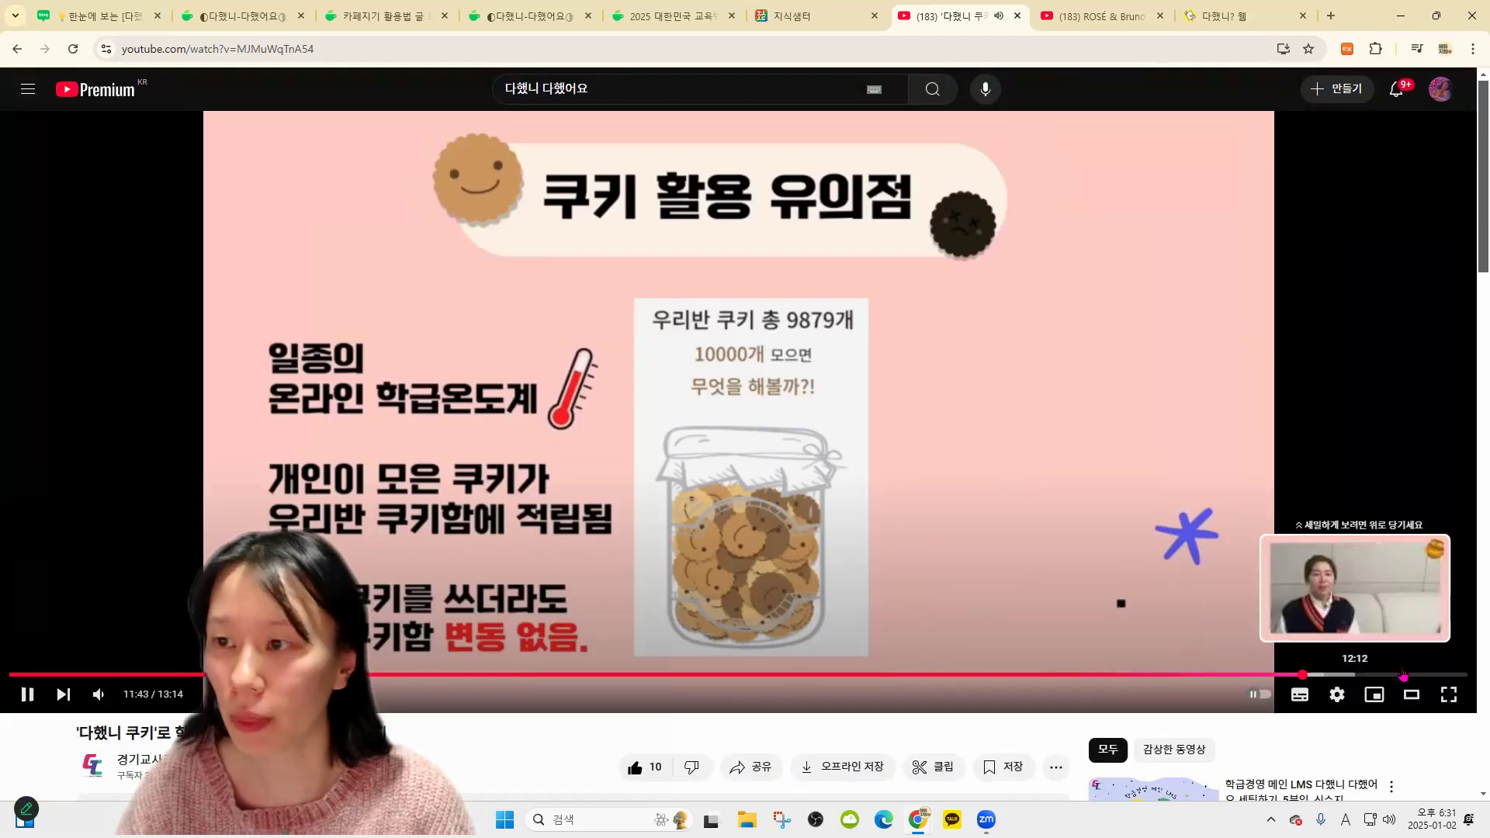
pyautogui.click(1403, 675)
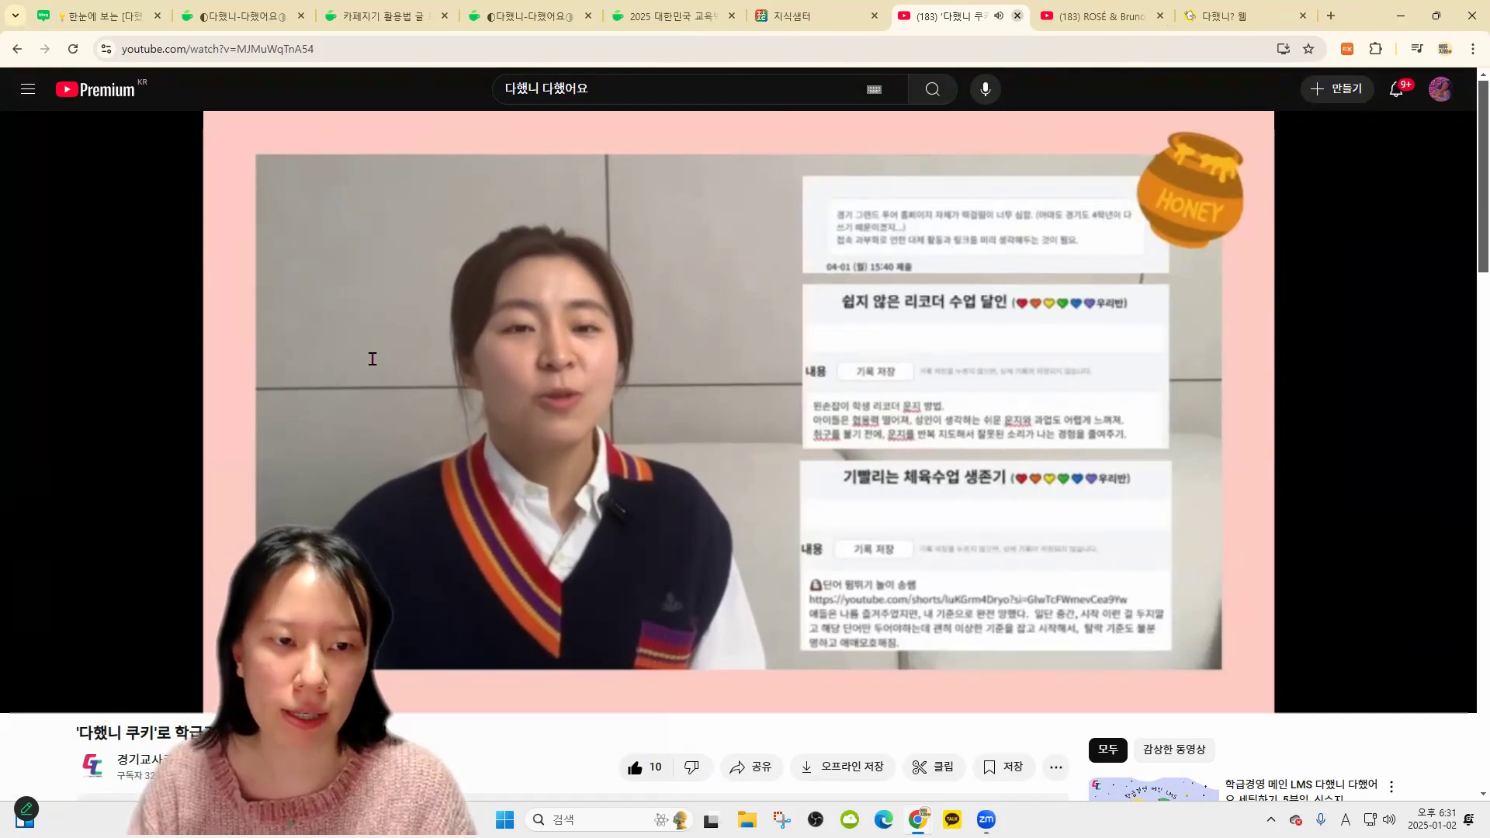
# Close the YouTube tabs and search the cafe for 자리표, then 자리, previewing a seat-change post
pyautogui.hotkey('ctrl', 'w')
pyautogui.hotkey('ctrl', 'w')
pyautogui.click(373, 358)
pyautogui.write('자리')
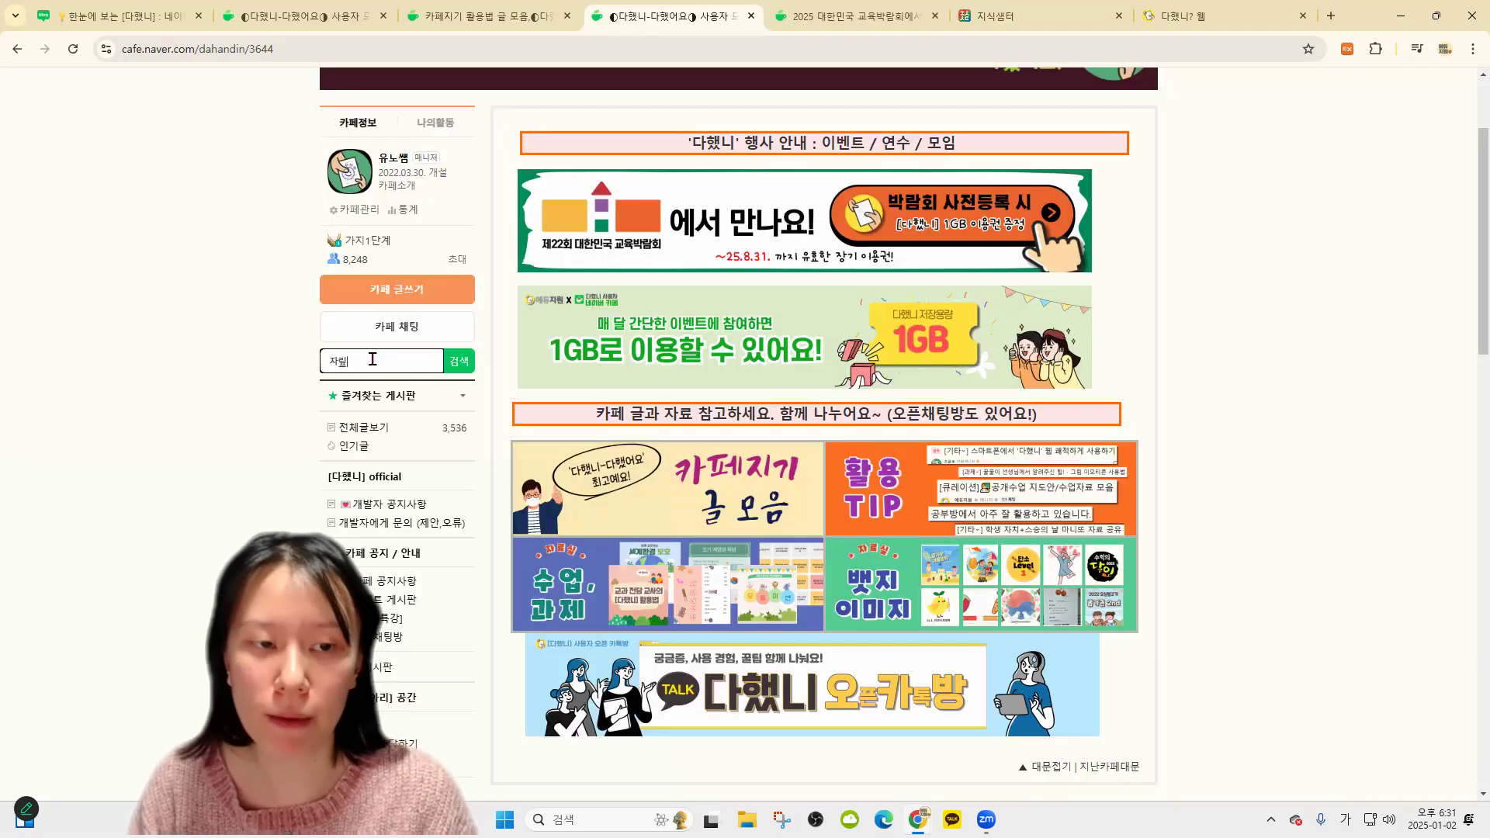
pyautogui.write('표')
pyautogui.press('Return')
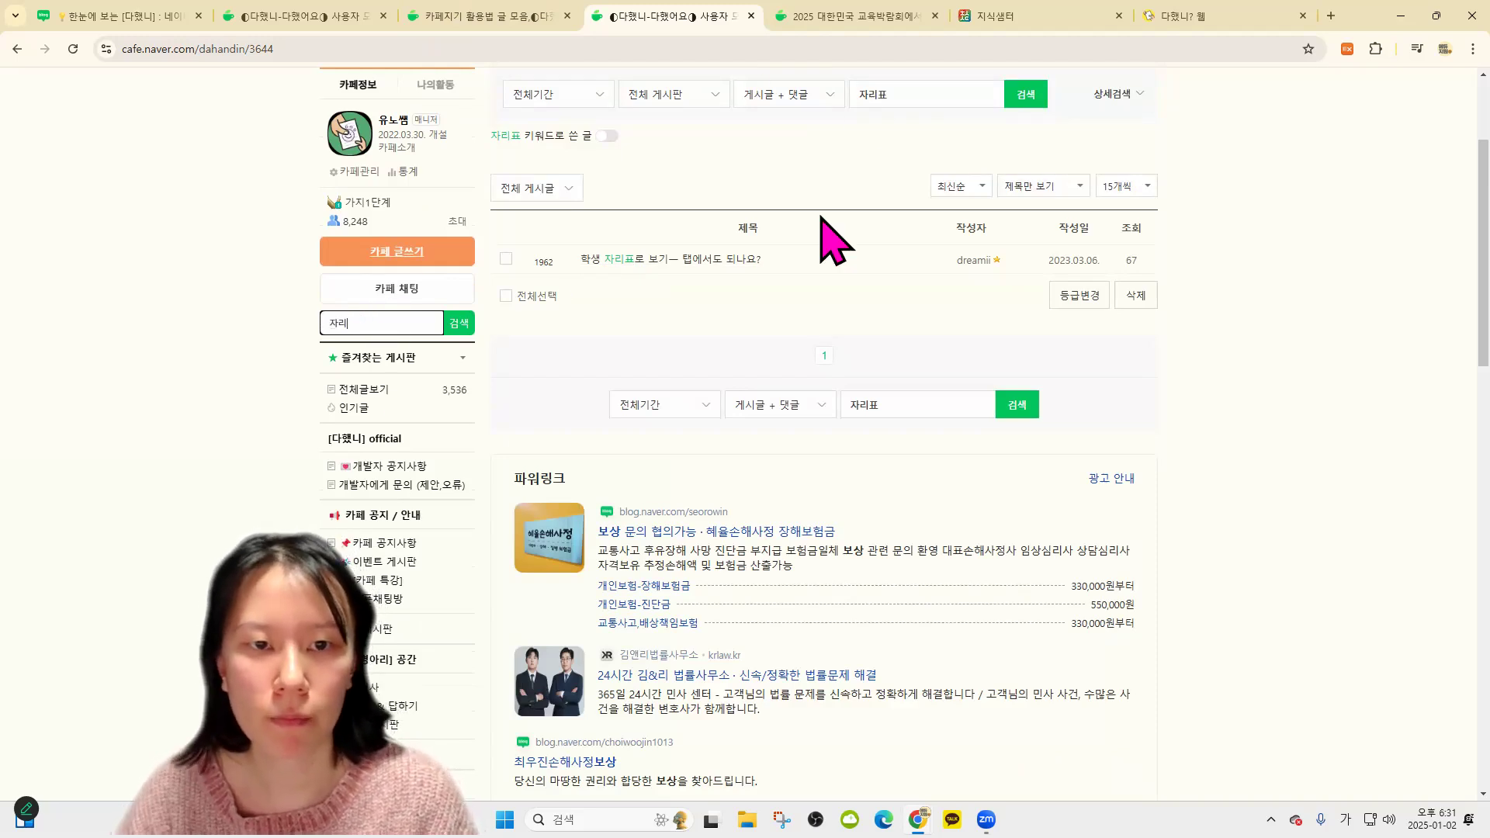
pyautogui.press('Return')
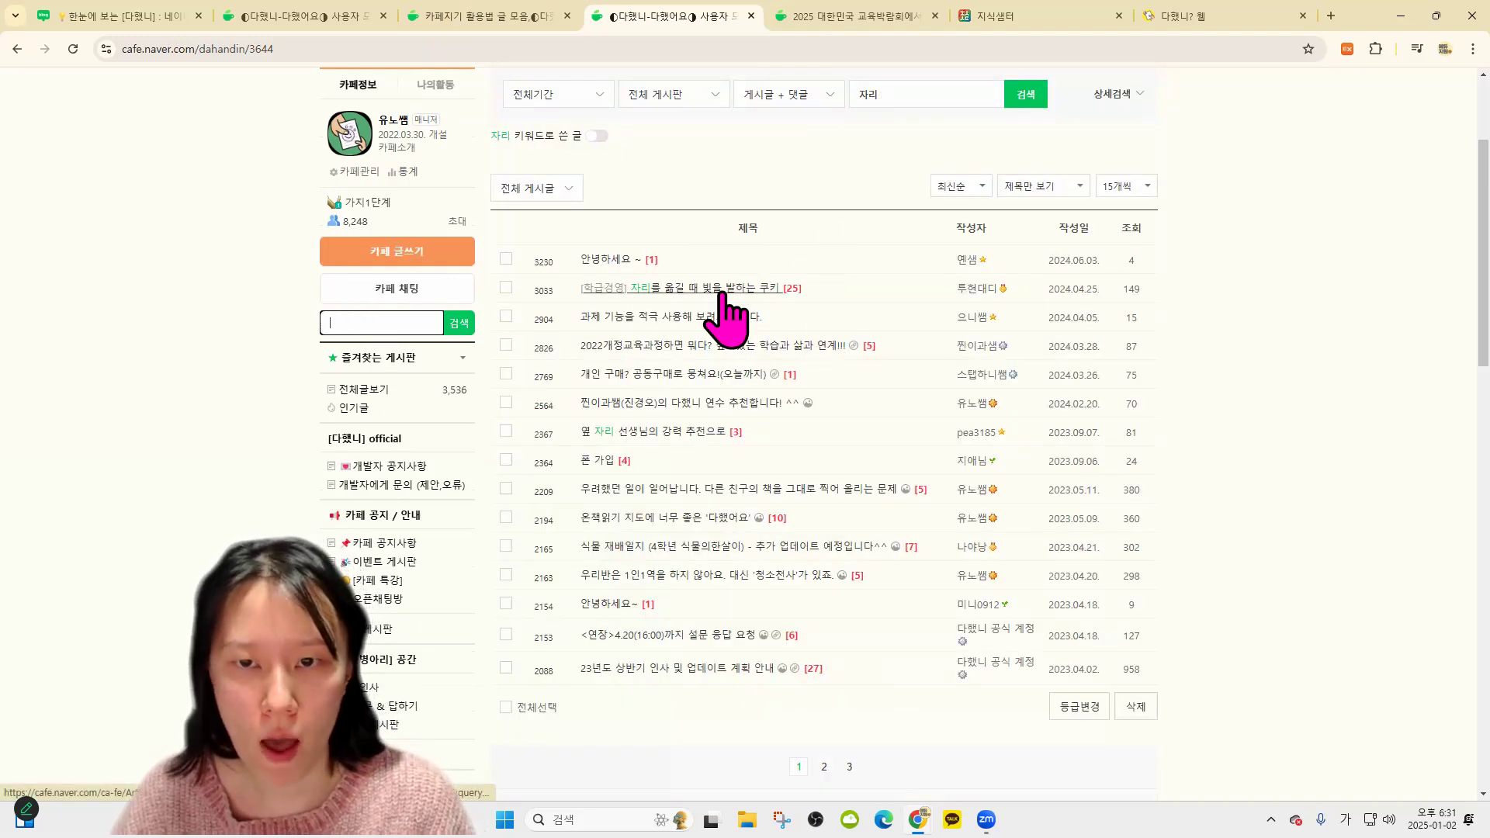
pyautogui.click(706, 288)
pyautogui.scroll(-2, 425, 260)
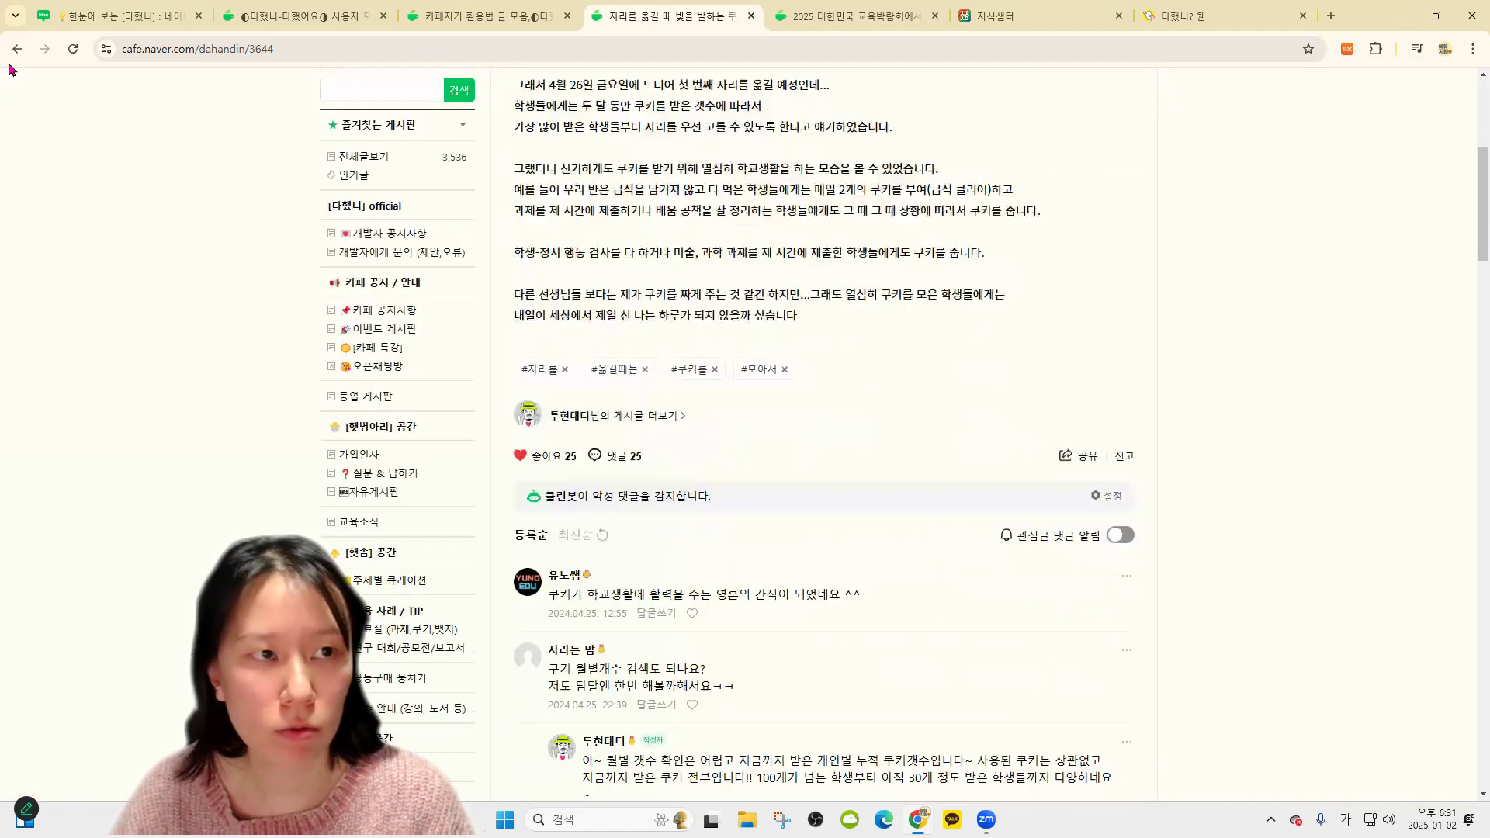
pyautogui.hotkey('alt', 'Left')
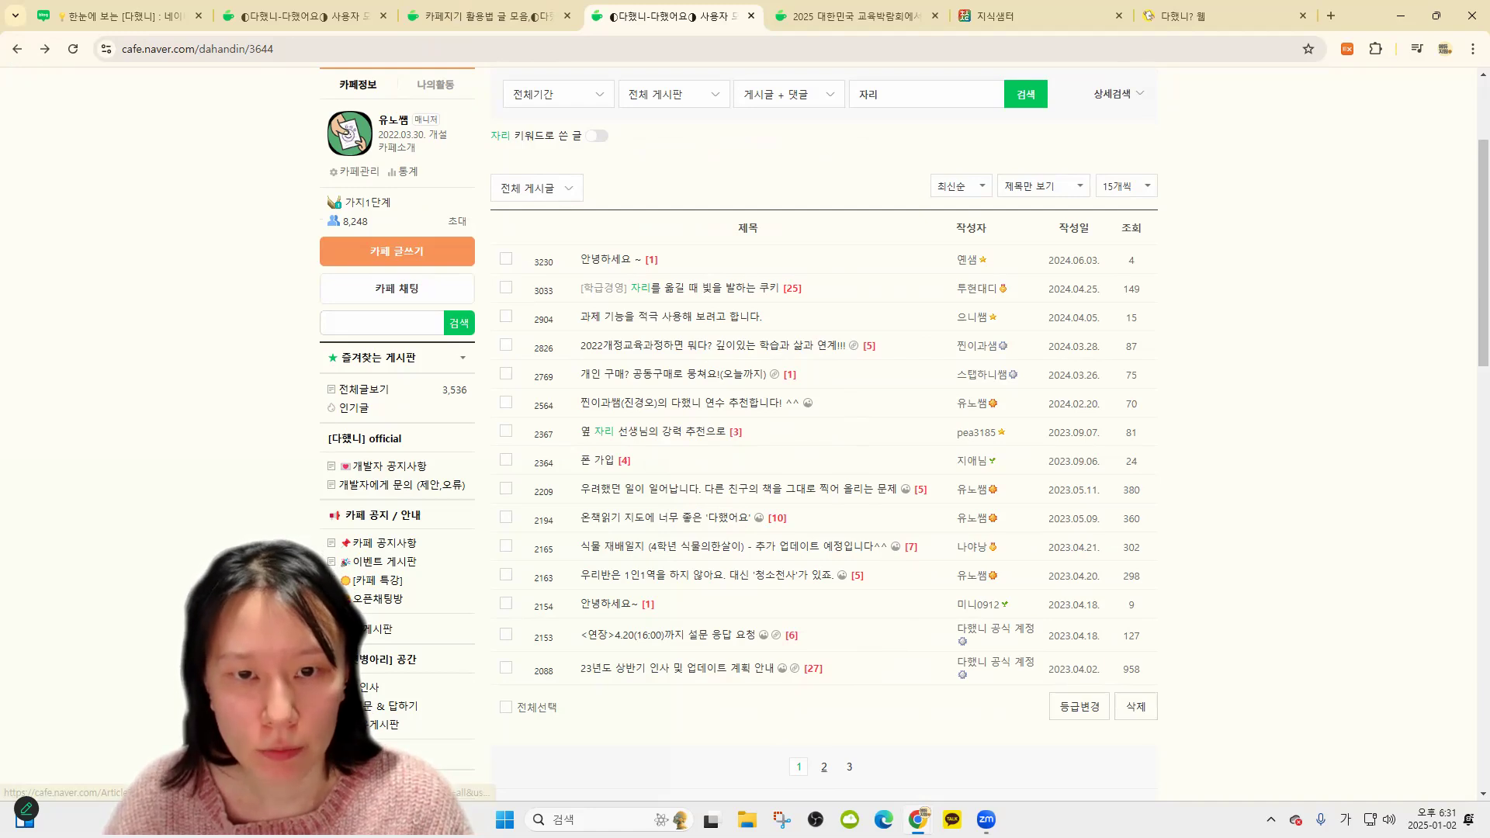
# Open the [다했니#활용TIP] 자리배치표 post from page 2 of the 자리 results
pyautogui.click(824, 767)
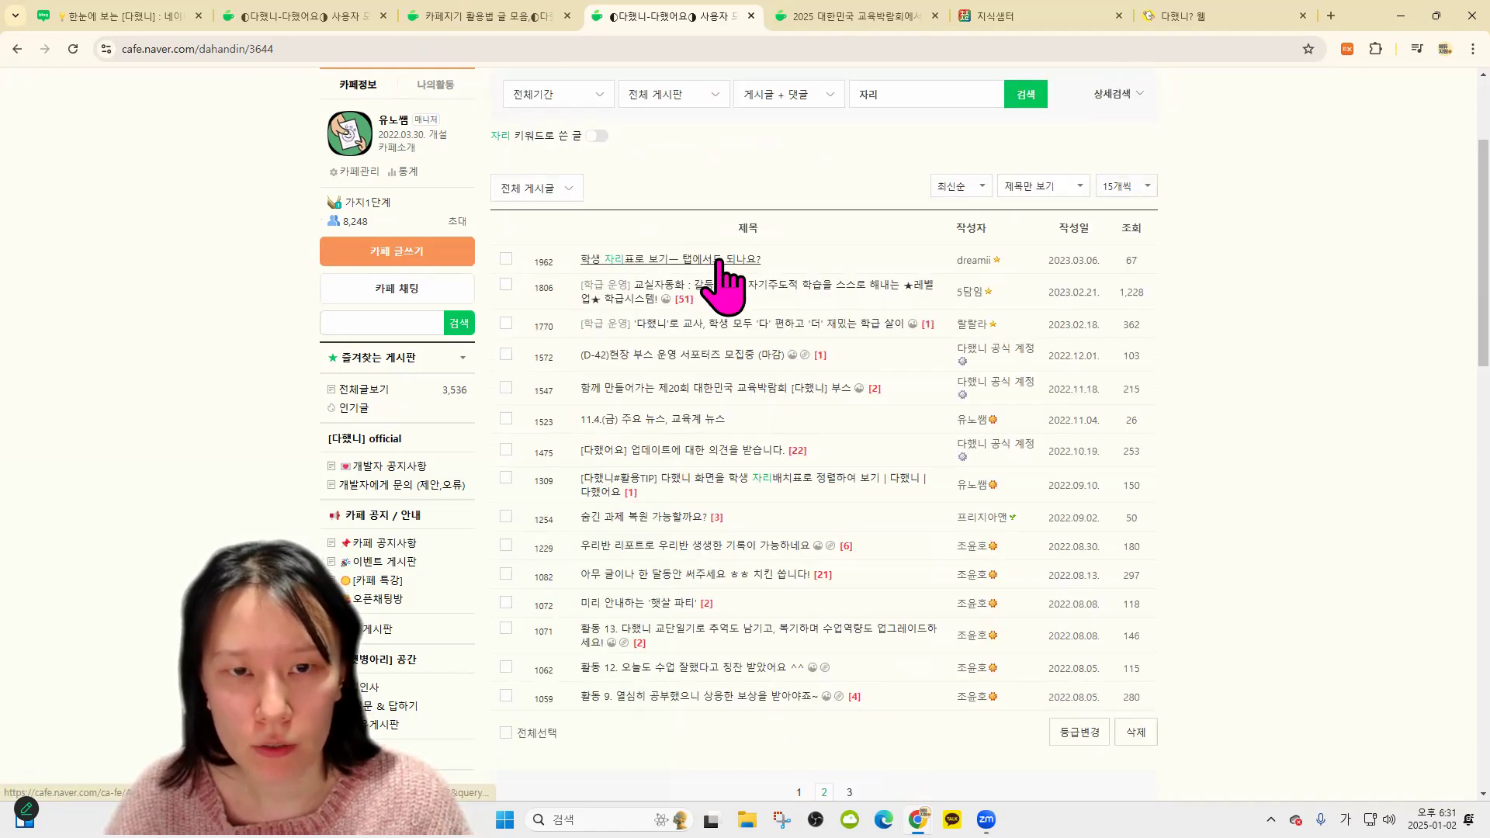
pyautogui.click(854, 477)
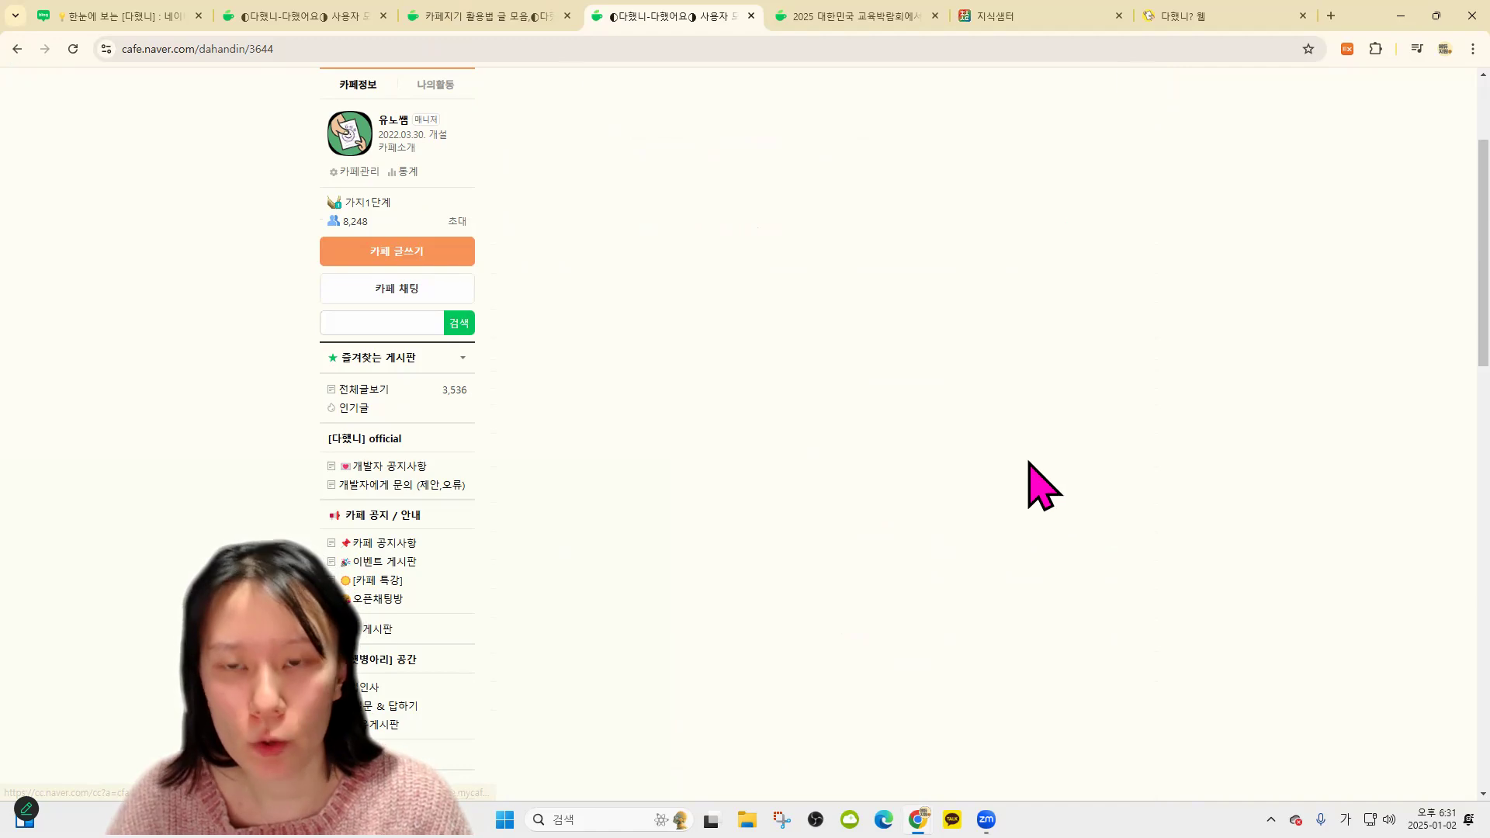
pyautogui.scroll(-3, 916, 481)
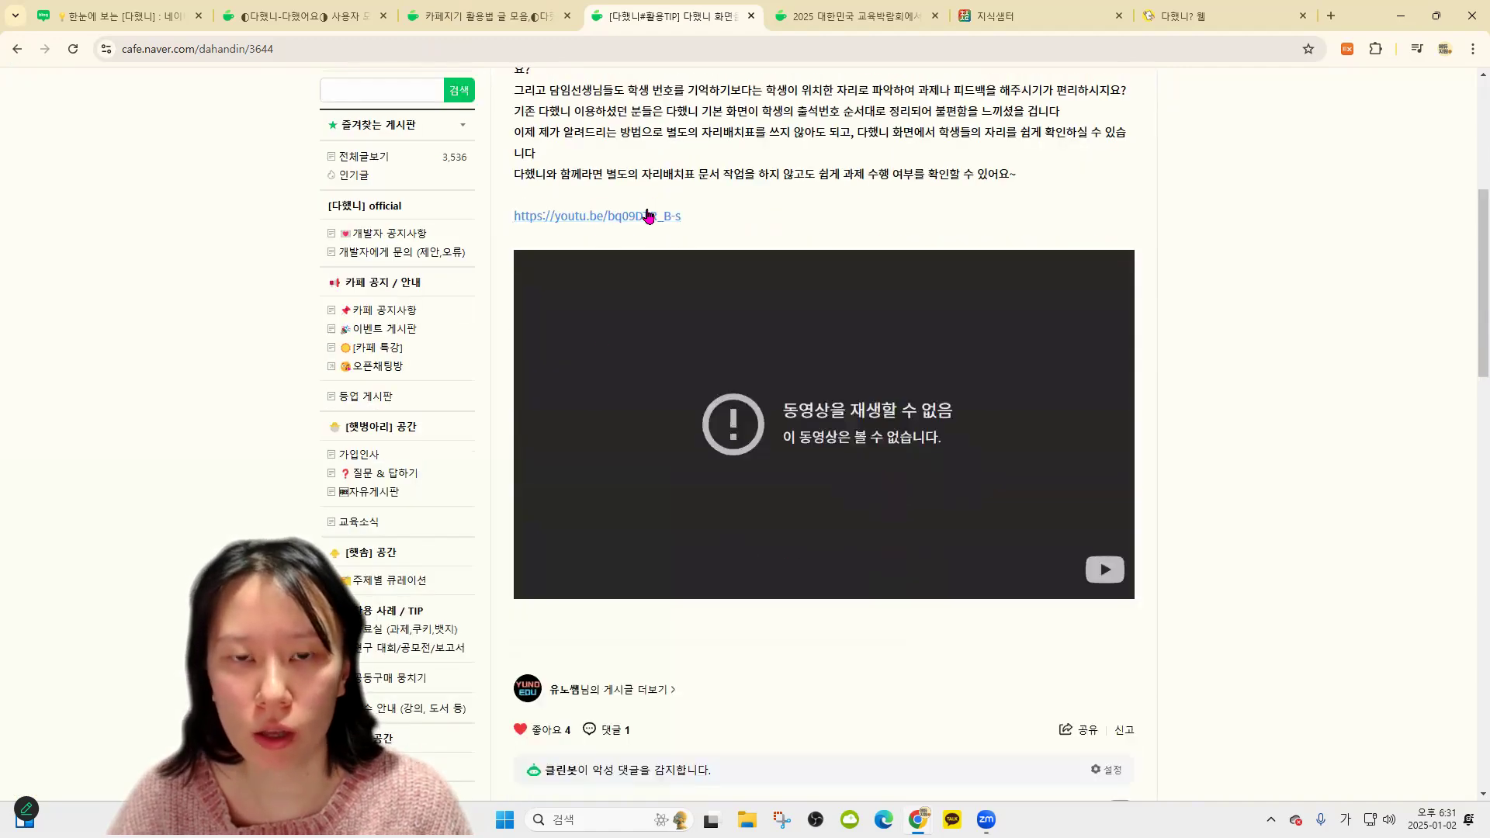
pyautogui.scroll(3, 753, 240)
pyautogui.scroll(-1, 808, 323)
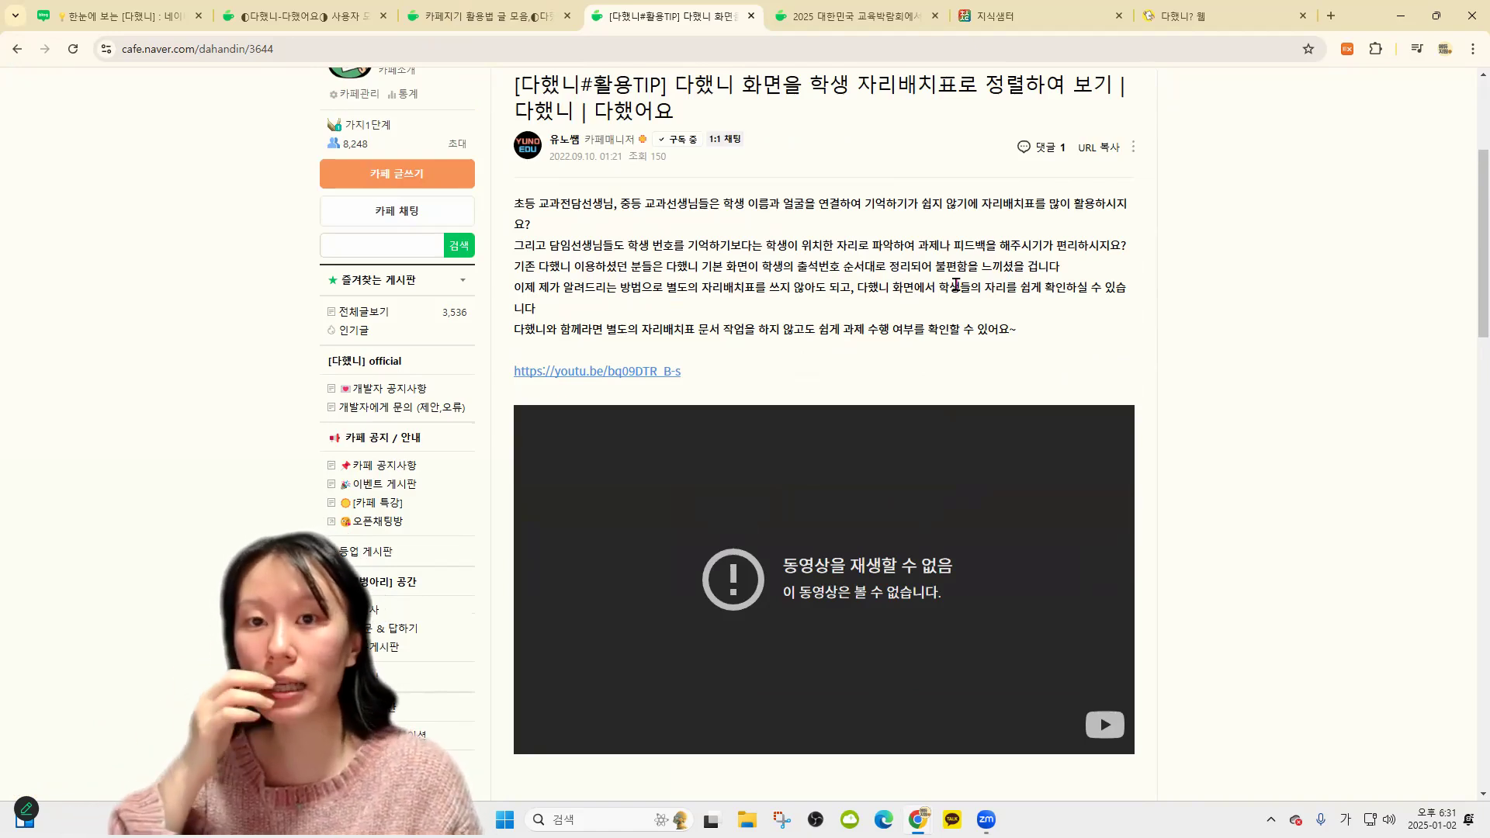
# Back in 다했니?, glance at the 2학년 class, then switch to another saved teacher account
pyautogui.click(1151, 7)
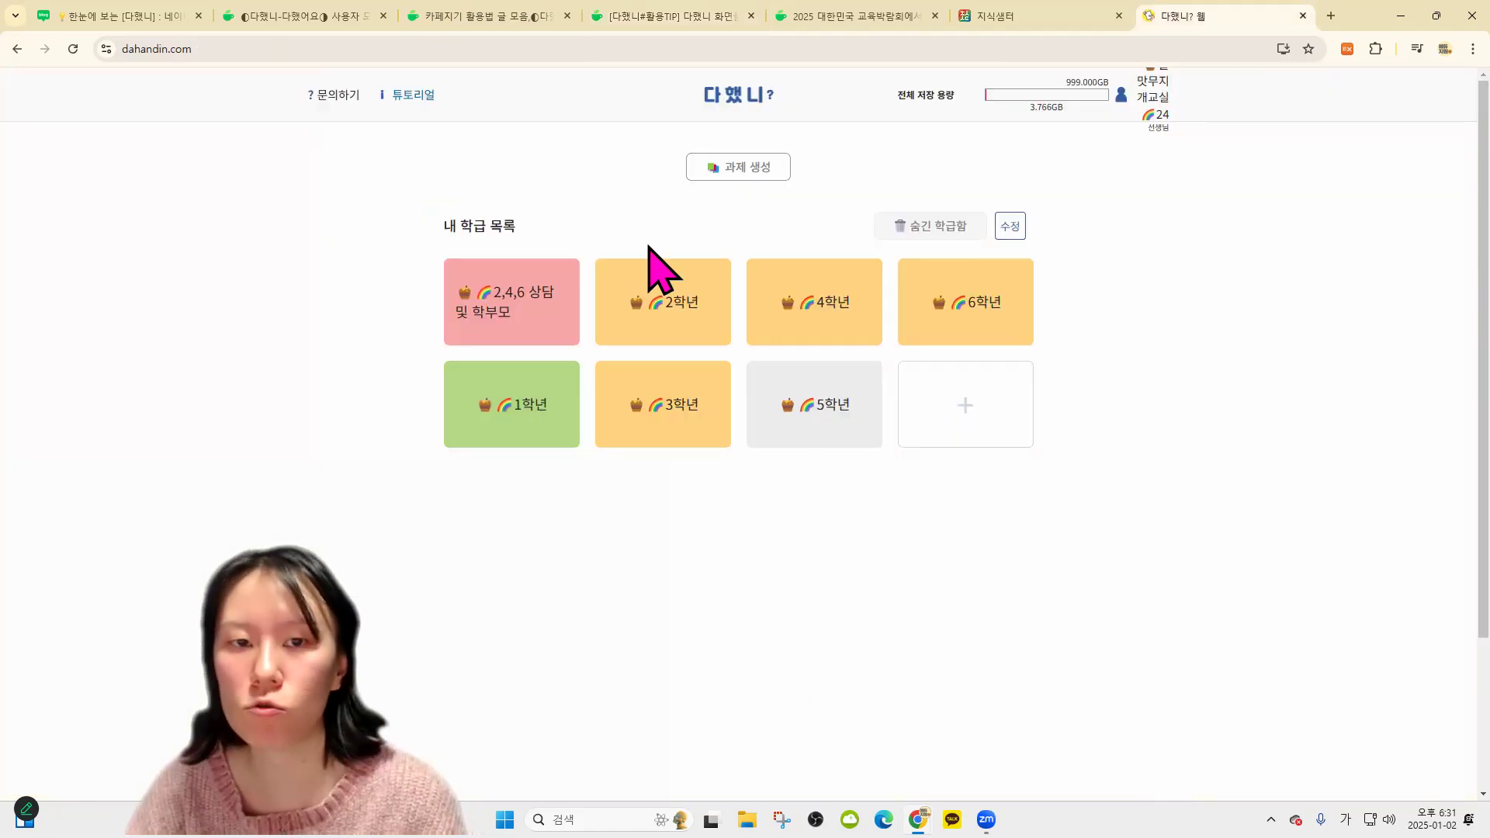
pyautogui.click(691, 350)
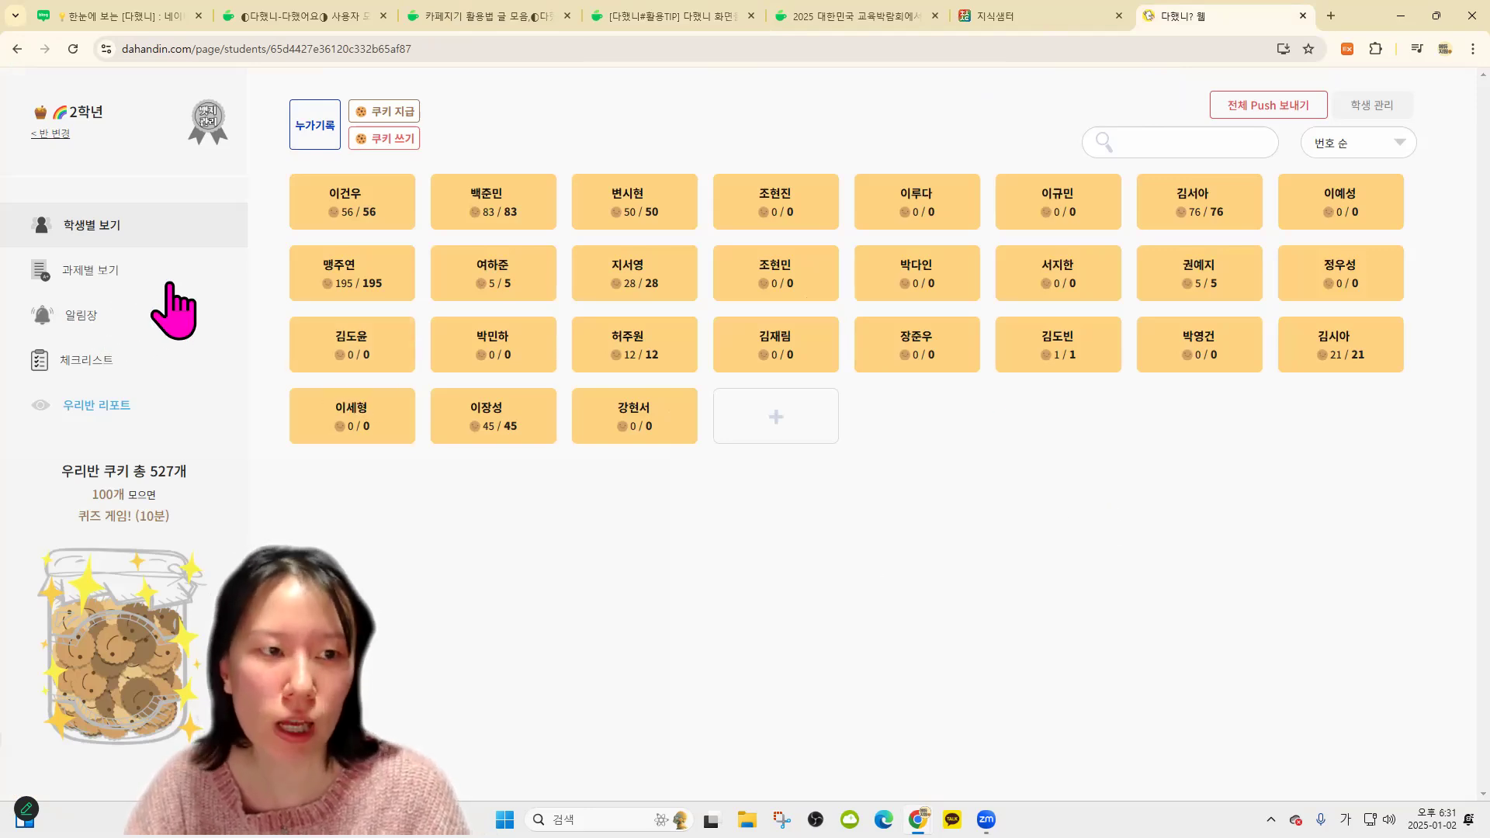
pyautogui.click(50, 133)
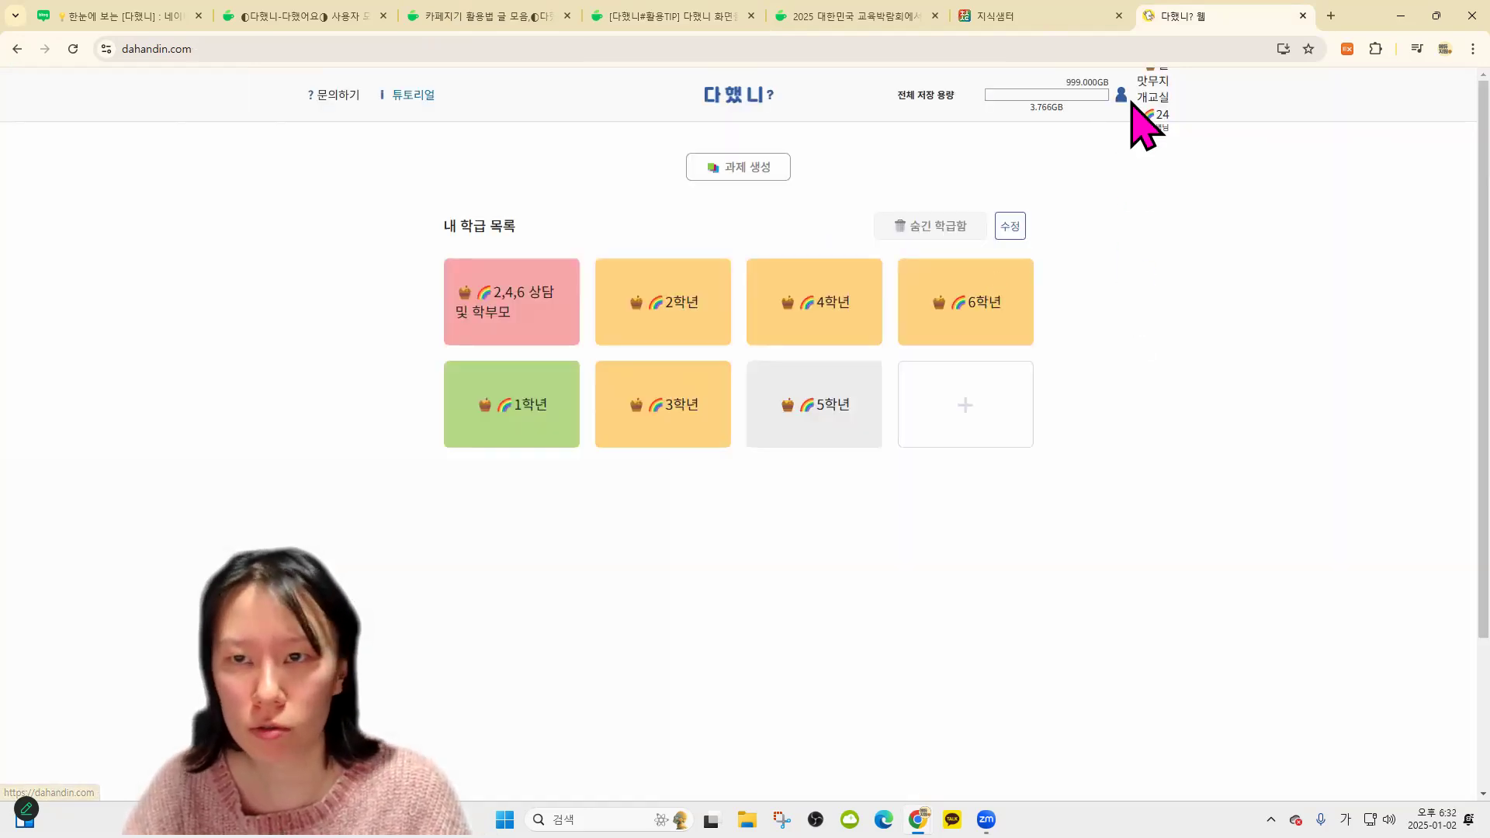
pyautogui.click(1137, 126)
pyautogui.click(870, 501)
# Open 행복반 and check its student codes in 학생 관리, then close the window
pyautogui.click(811, 319)
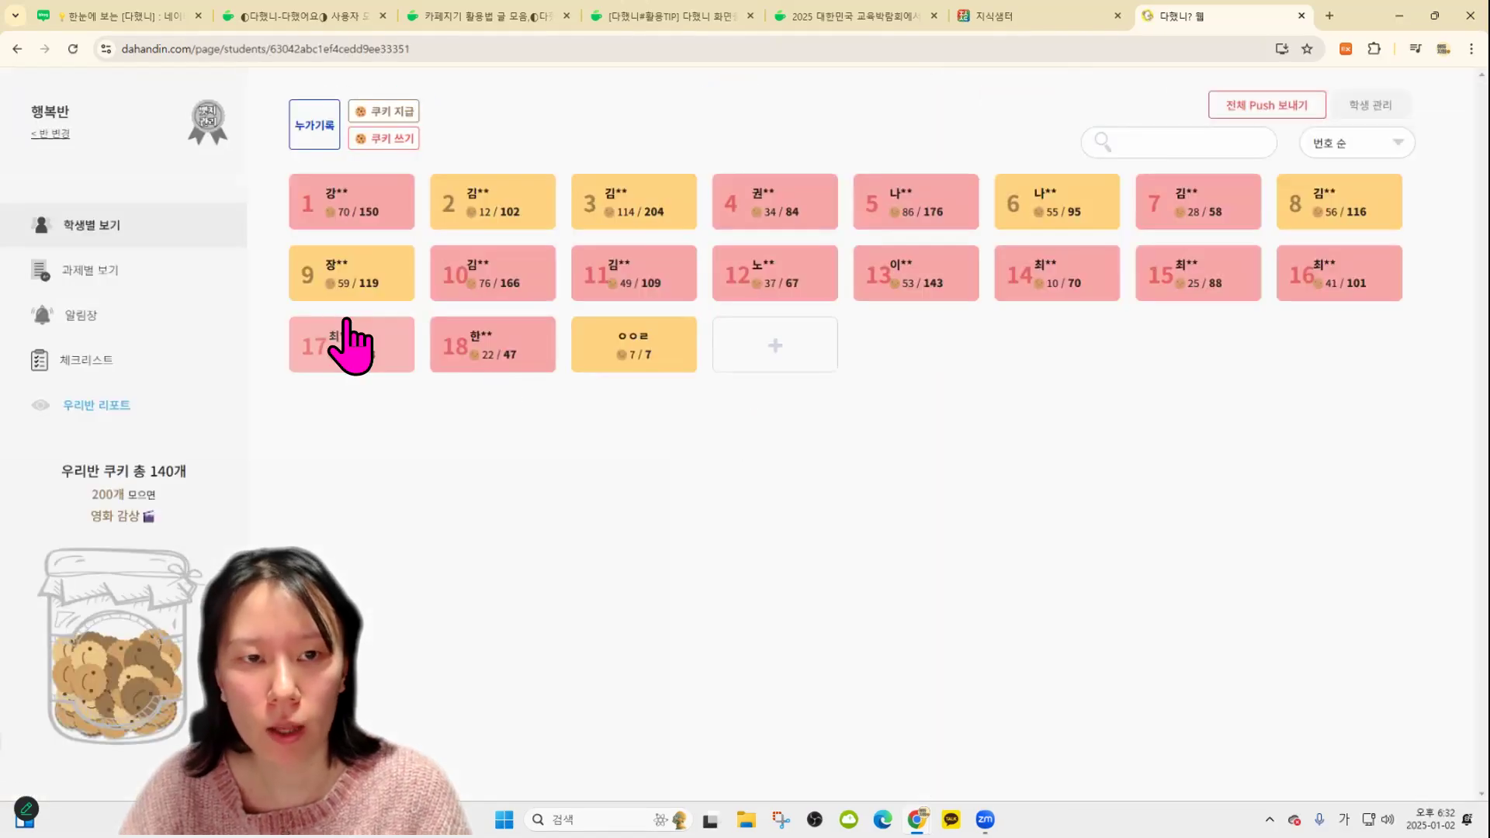
pyautogui.click(1370, 105)
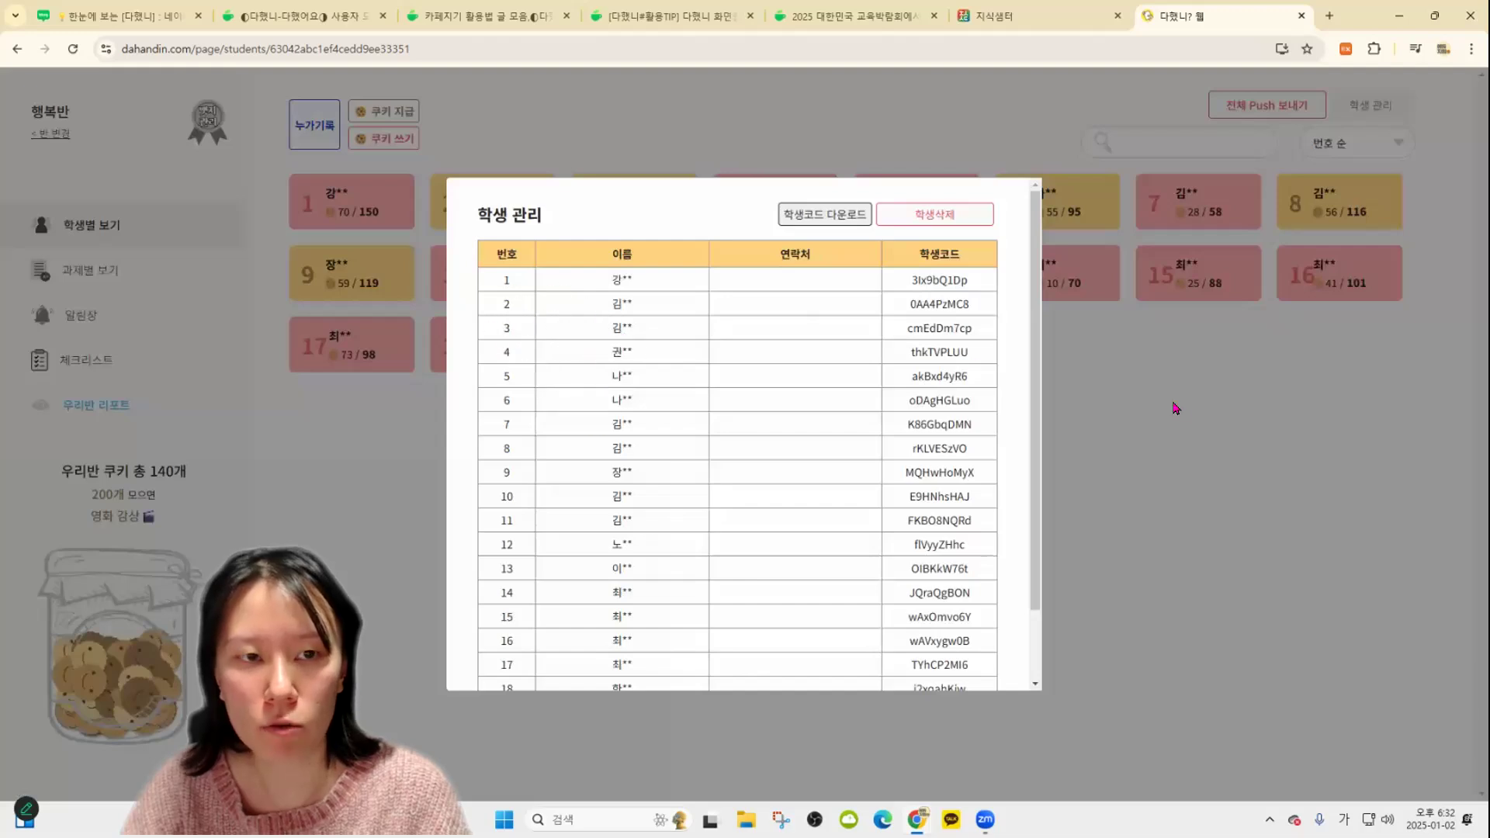
pyautogui.click(1174, 405)
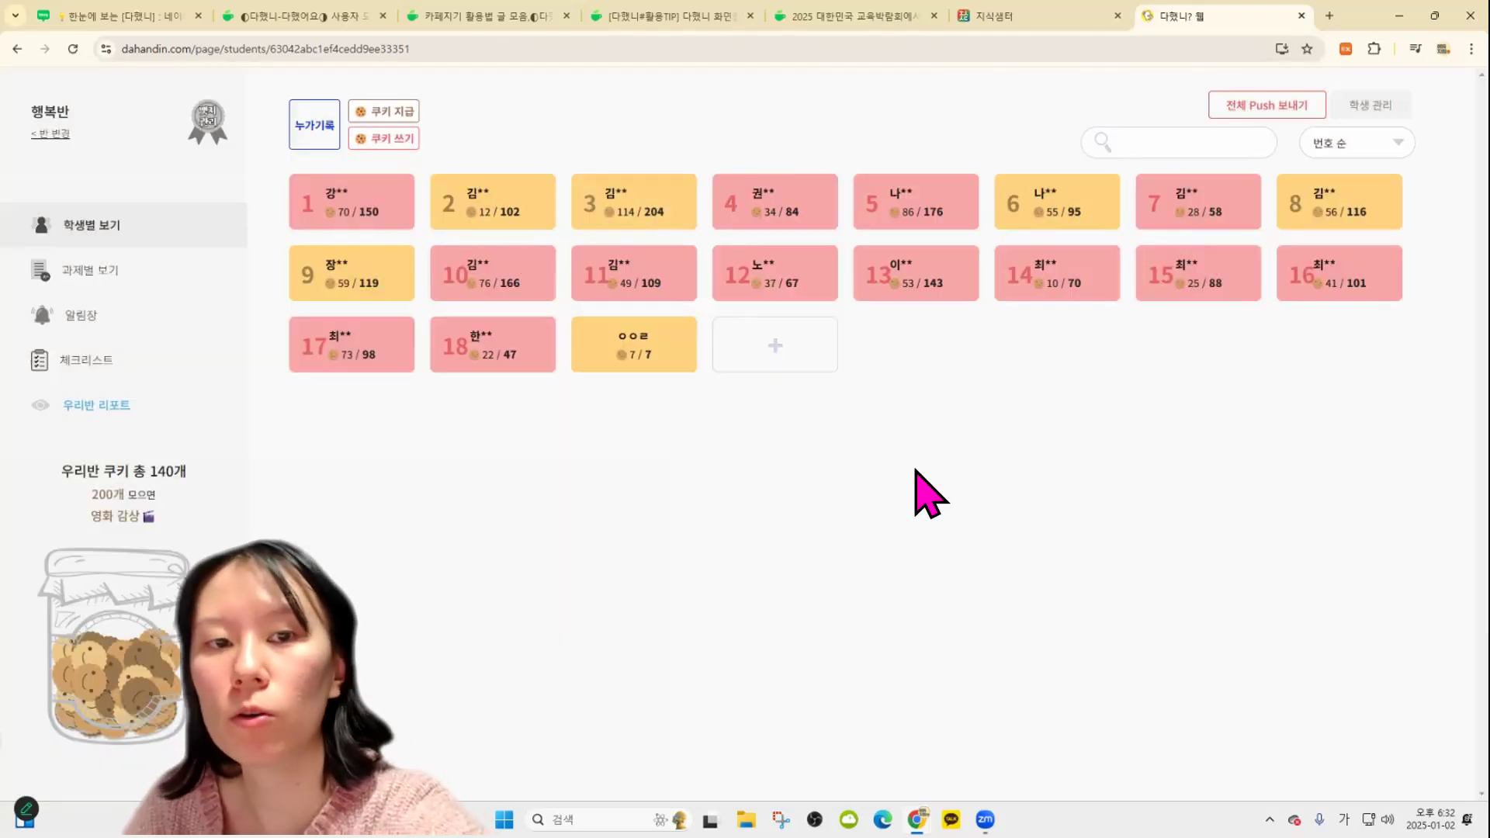